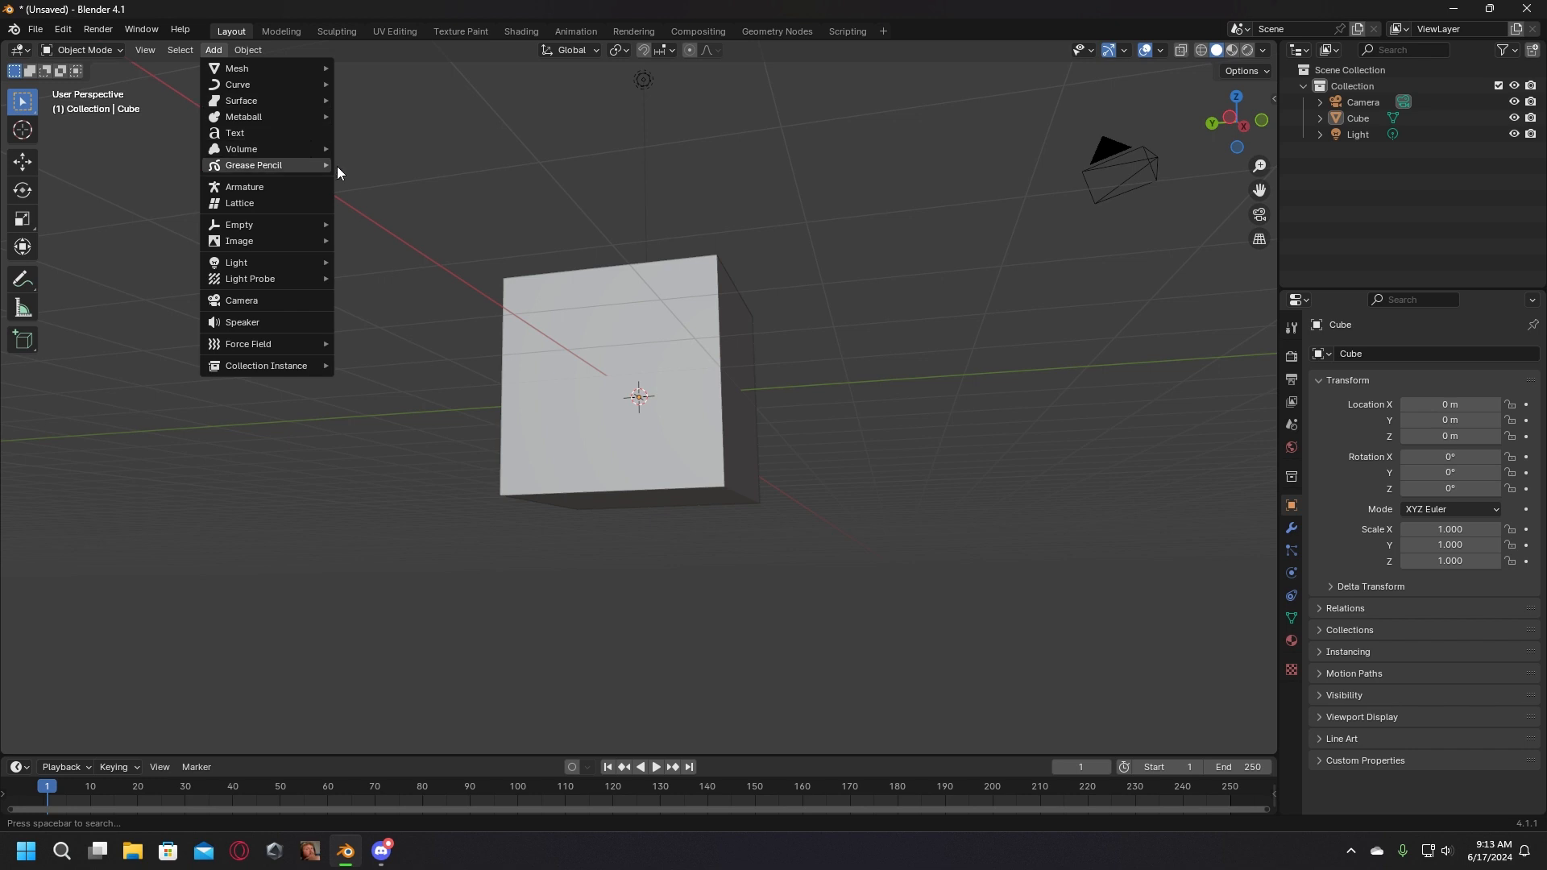
Step: Add the image boeing-757-200.gif from the Downloads folder to the scene as a reference image
click(577, 331)
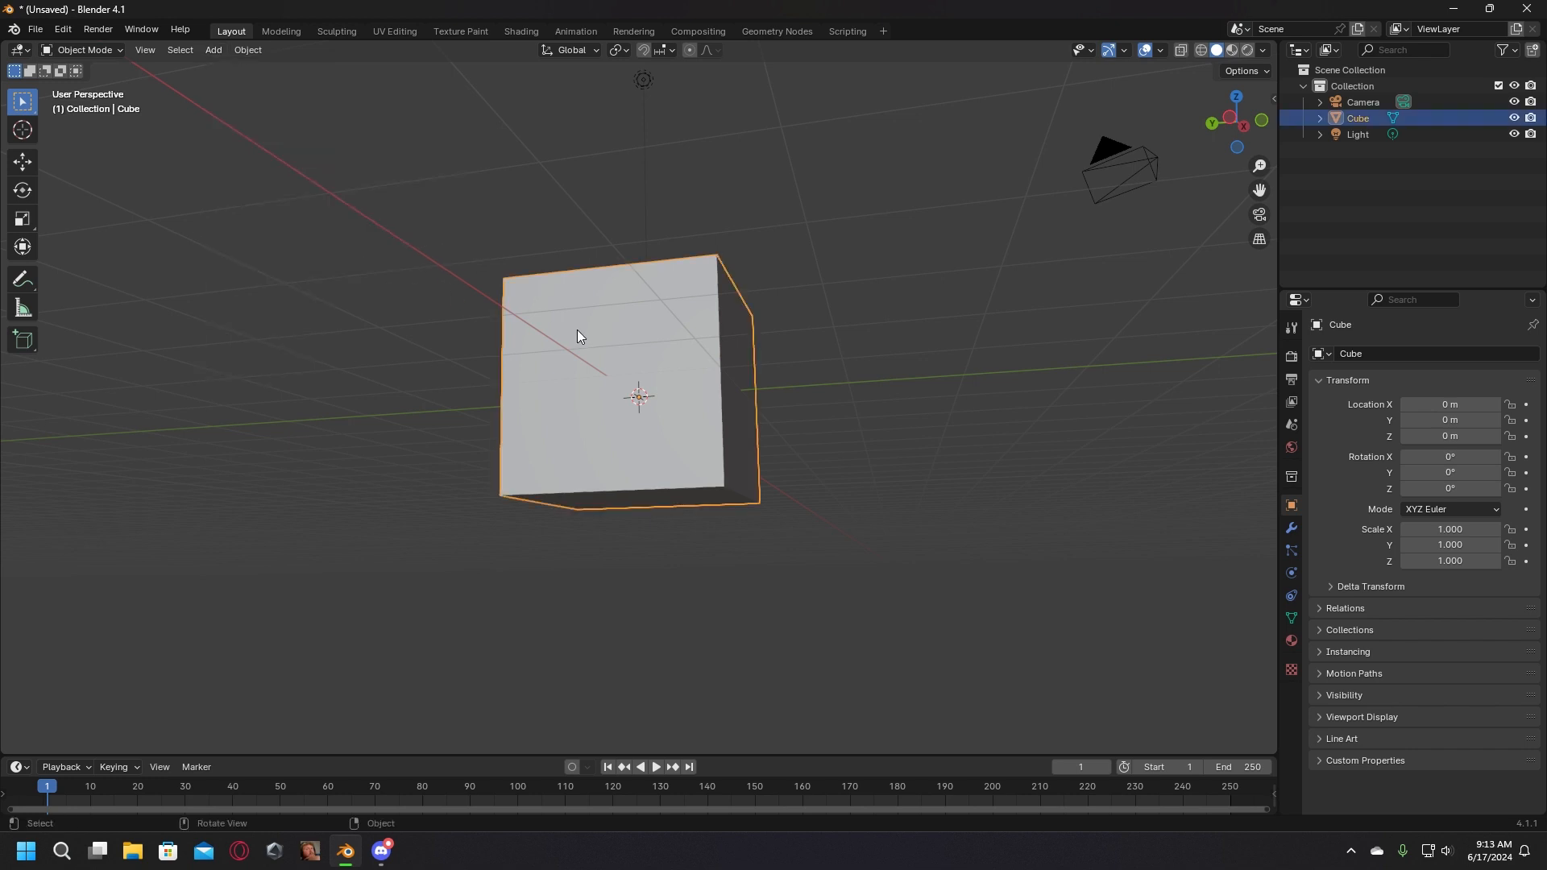
click(213, 50)
mouse_move(218, 71)
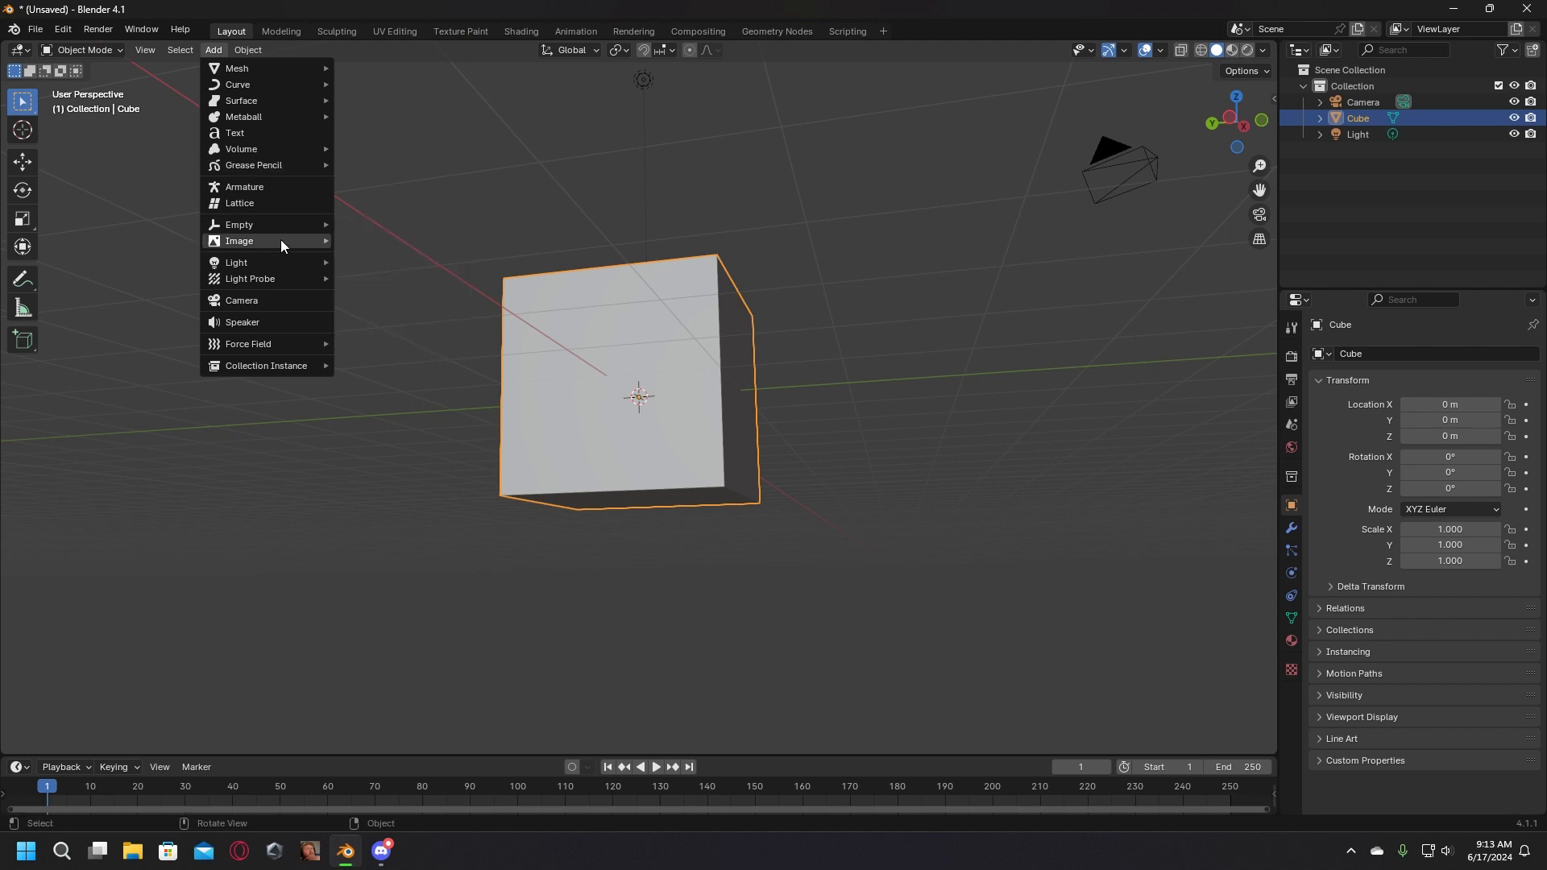
mouse_move(280, 240)
click(337, 239)
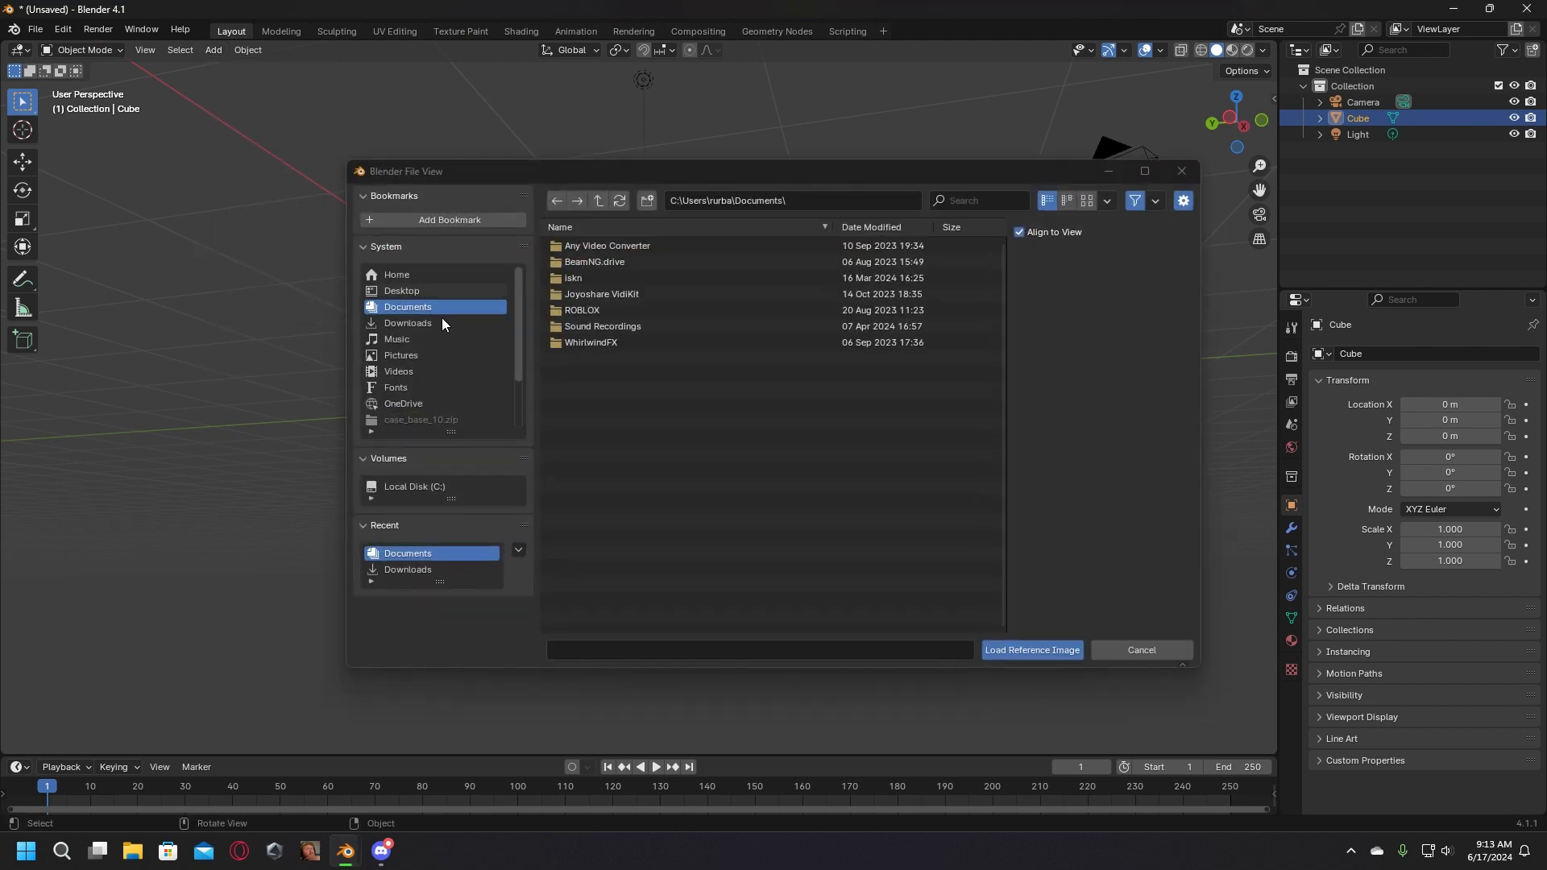
click(438, 327)
scroll(690, 524, down, 5)
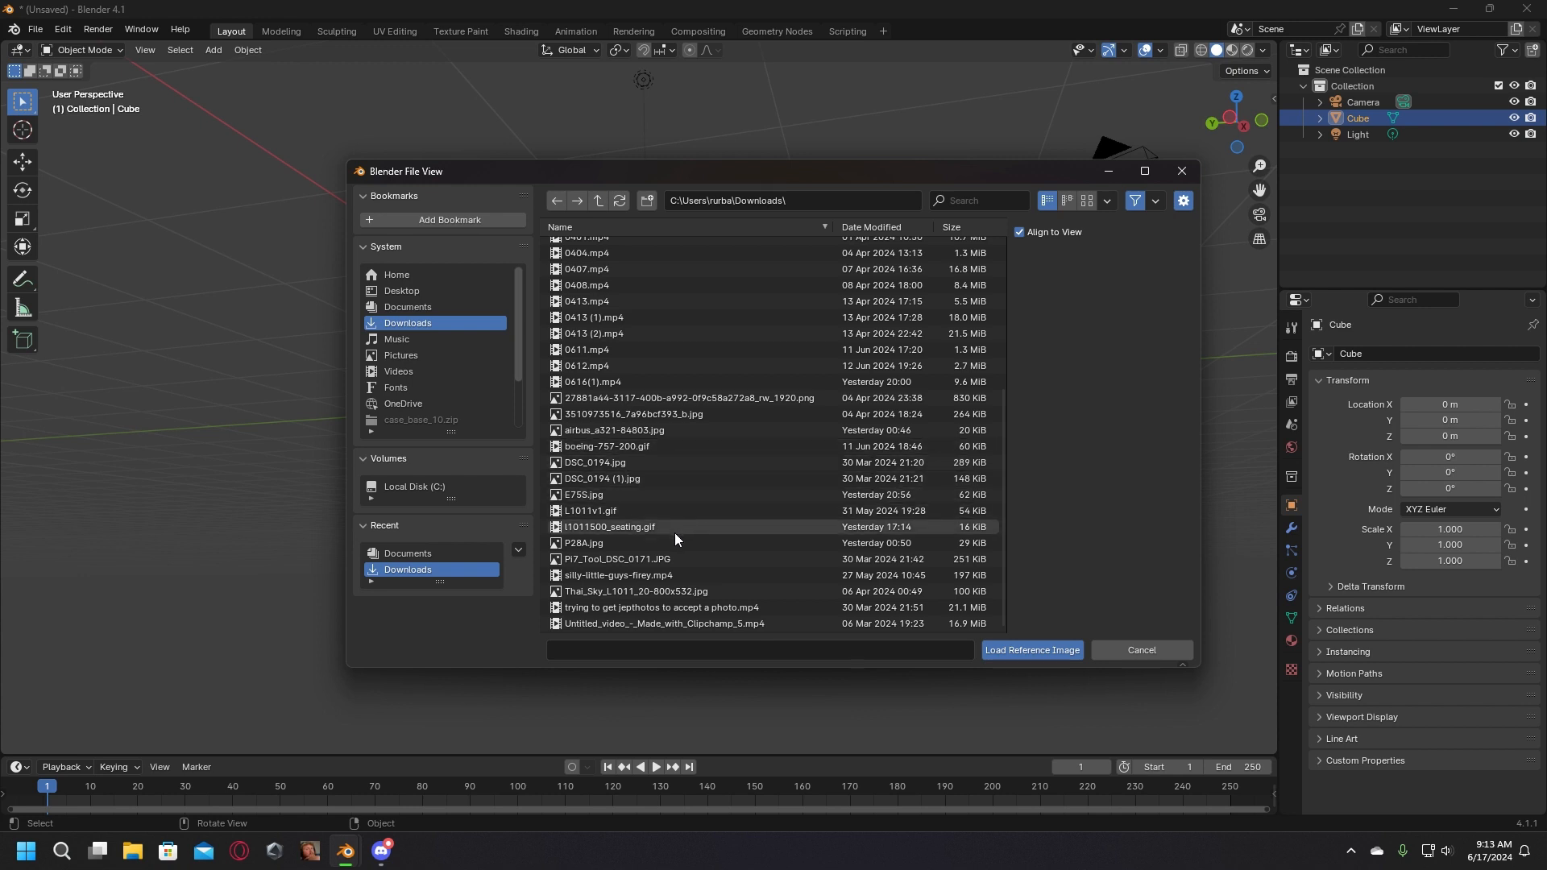
scroll(676, 528, up, 2)
scroll(665, 472, up, 4)
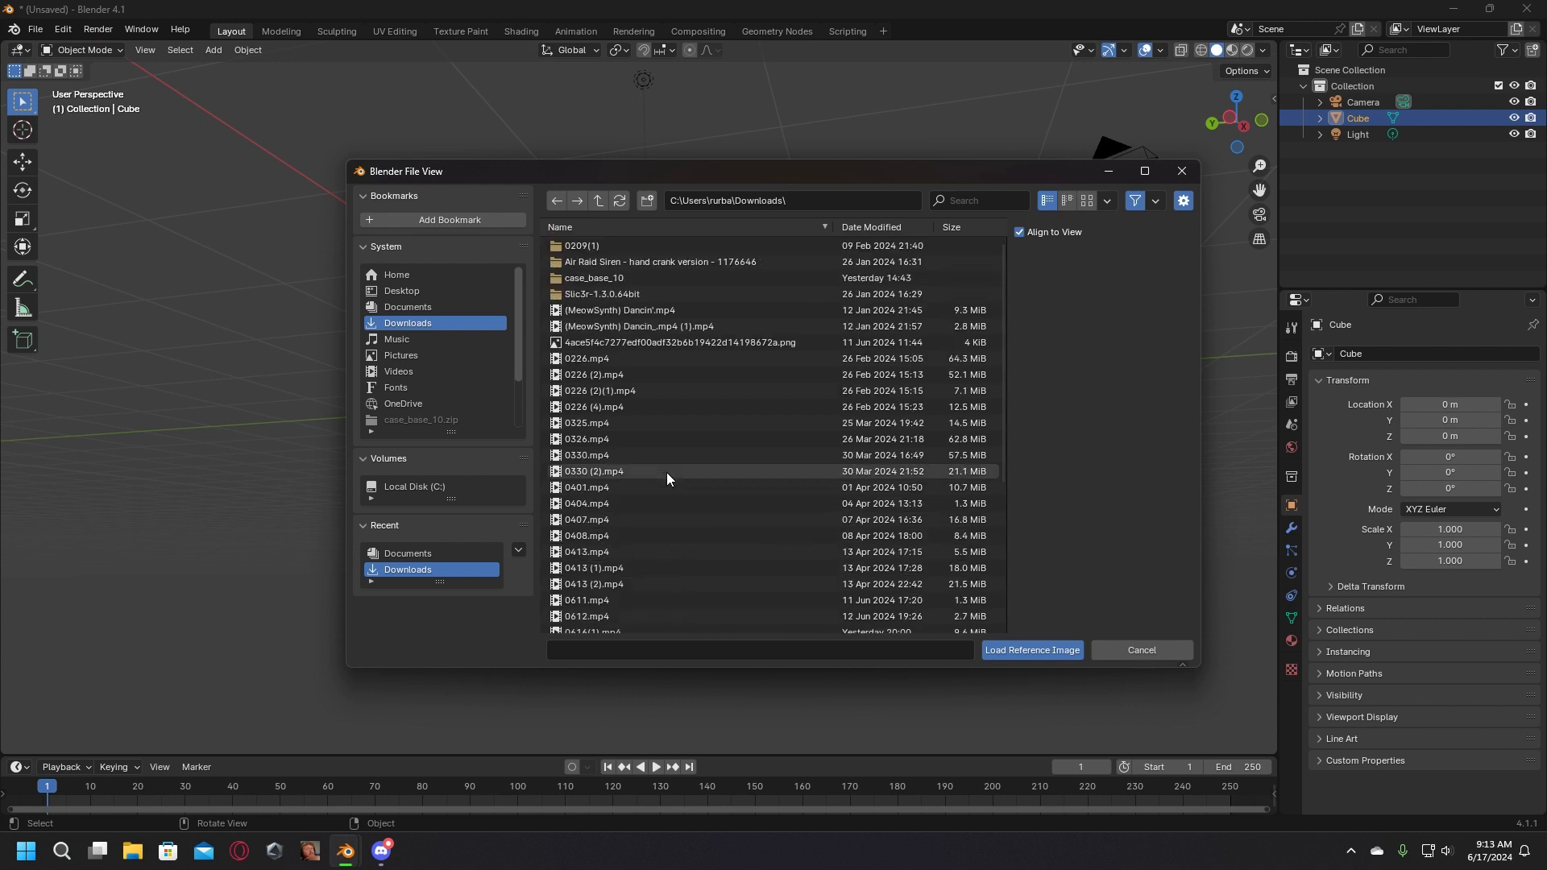
scroll(666, 472, down, 5)
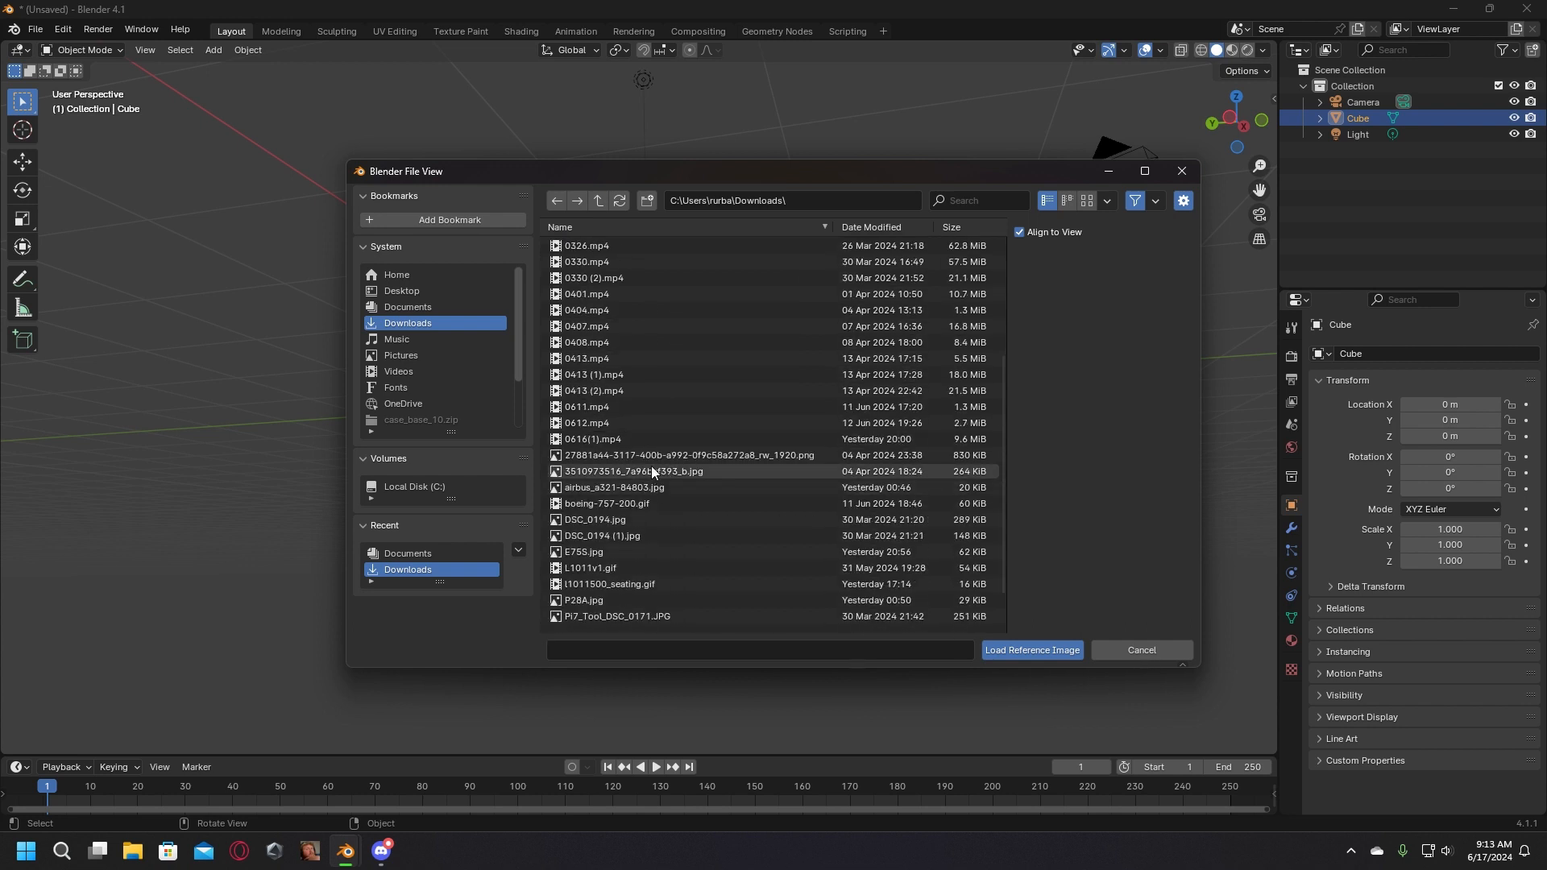
click(660, 505)
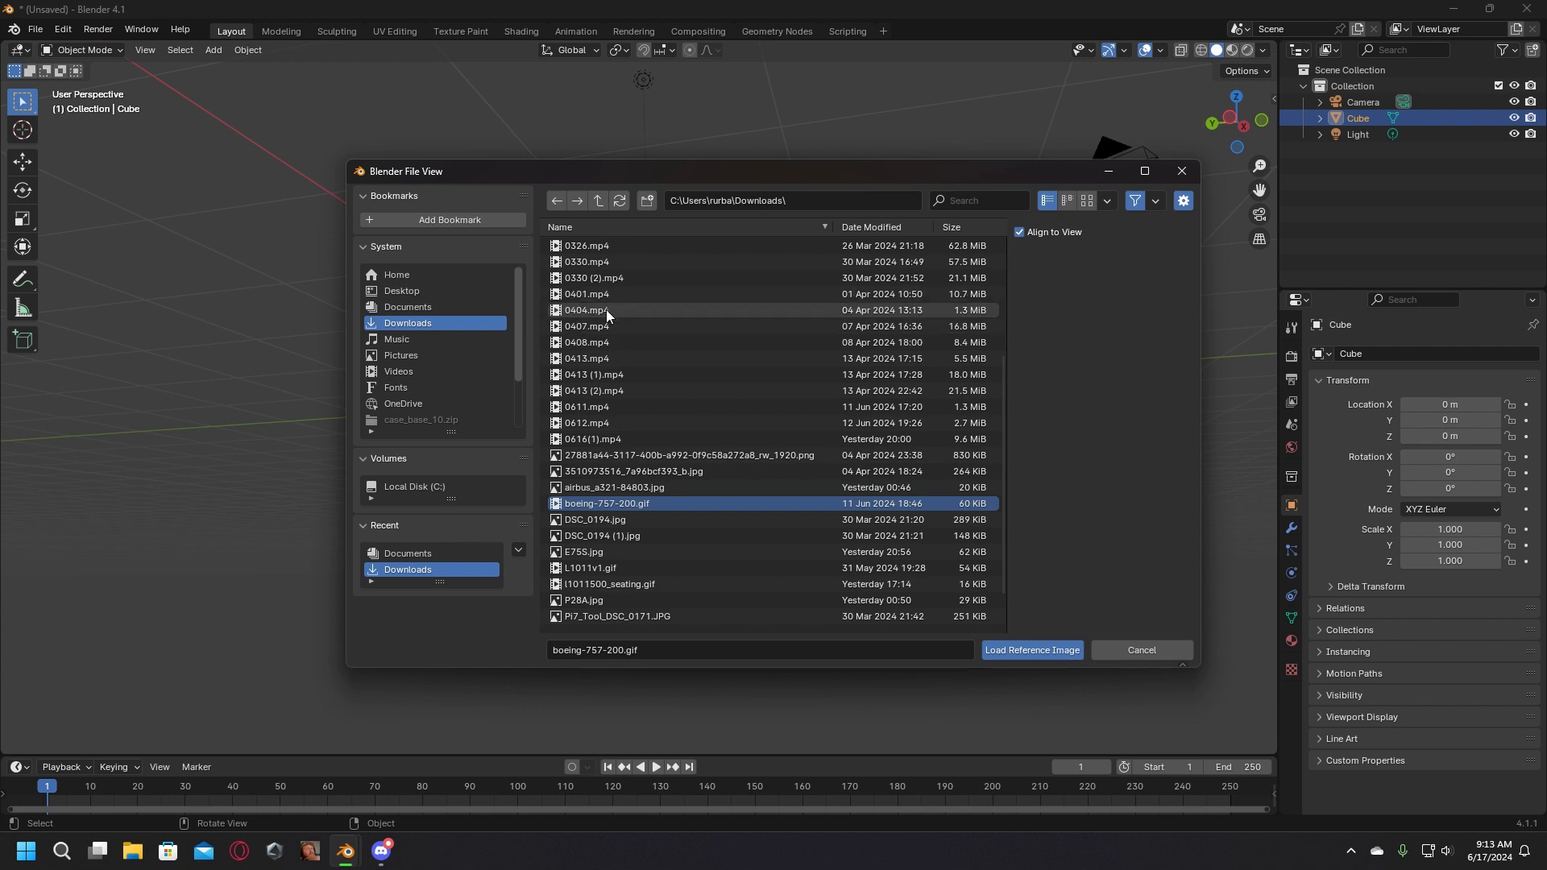
click(1017, 654)
Step: Enlarge the properties editor and set the reference image's X rotation to 90°
middle_drag(495, 587, 514, 492)
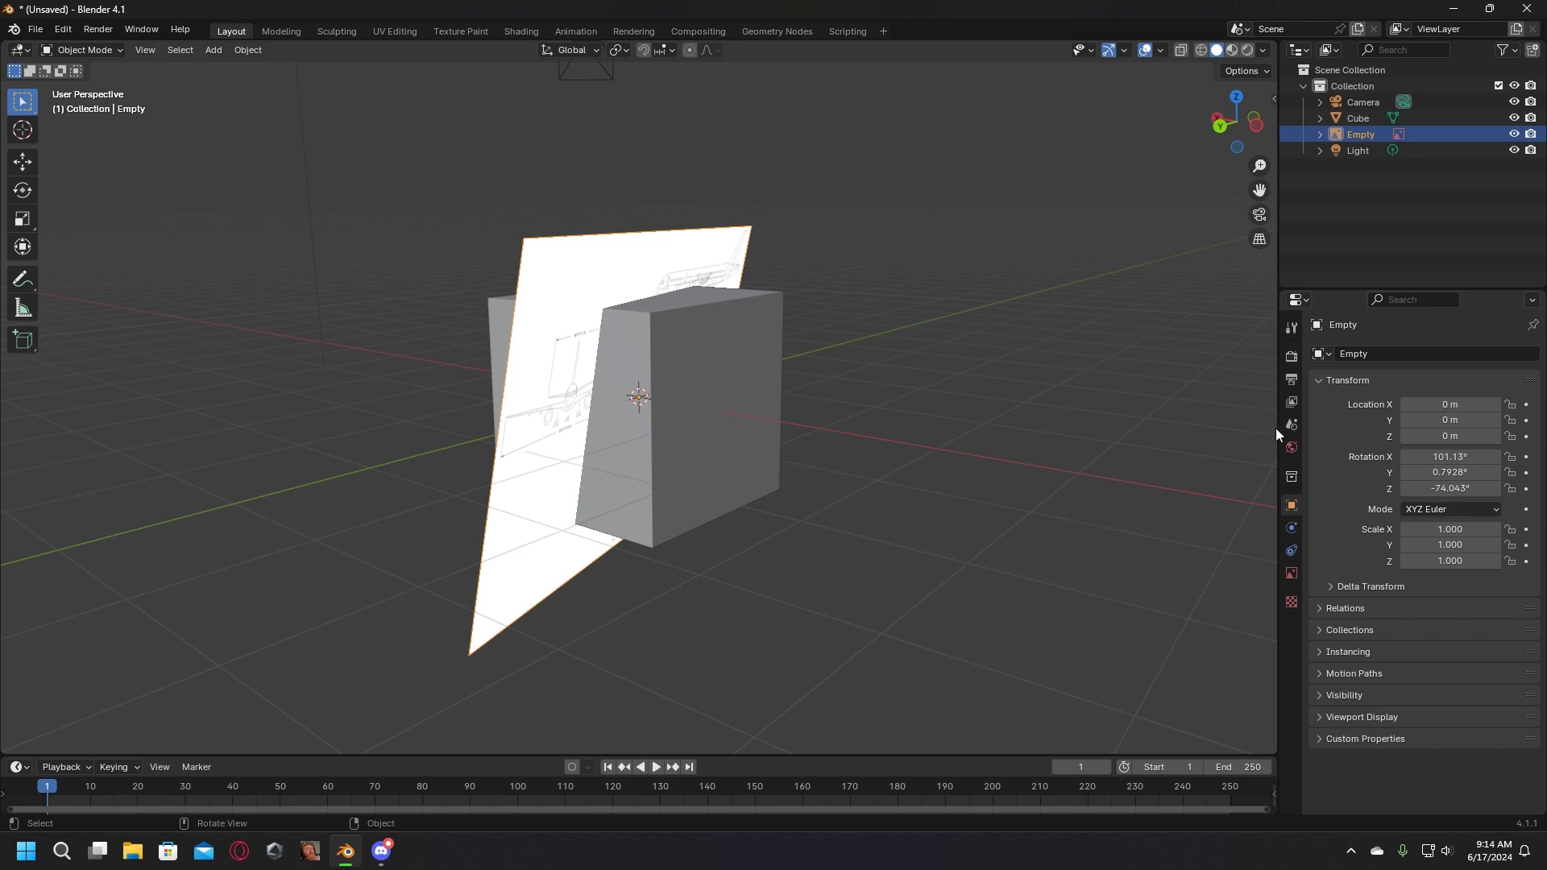
drag(1278, 428, 710, 425)
drag(909, 289, 933, 95)
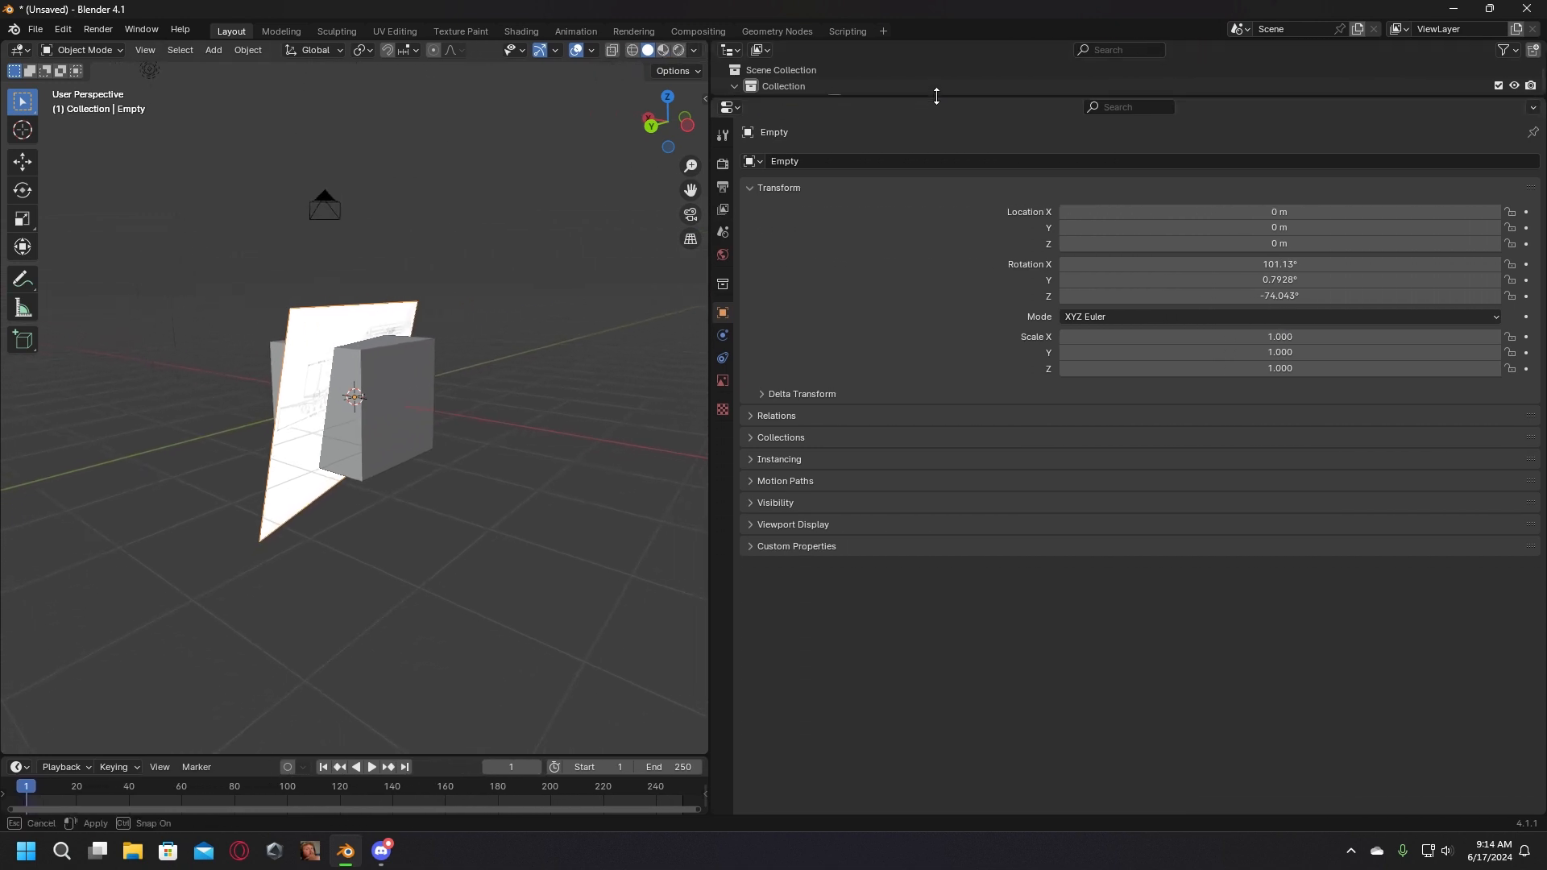
click(1151, 274)
text(9)
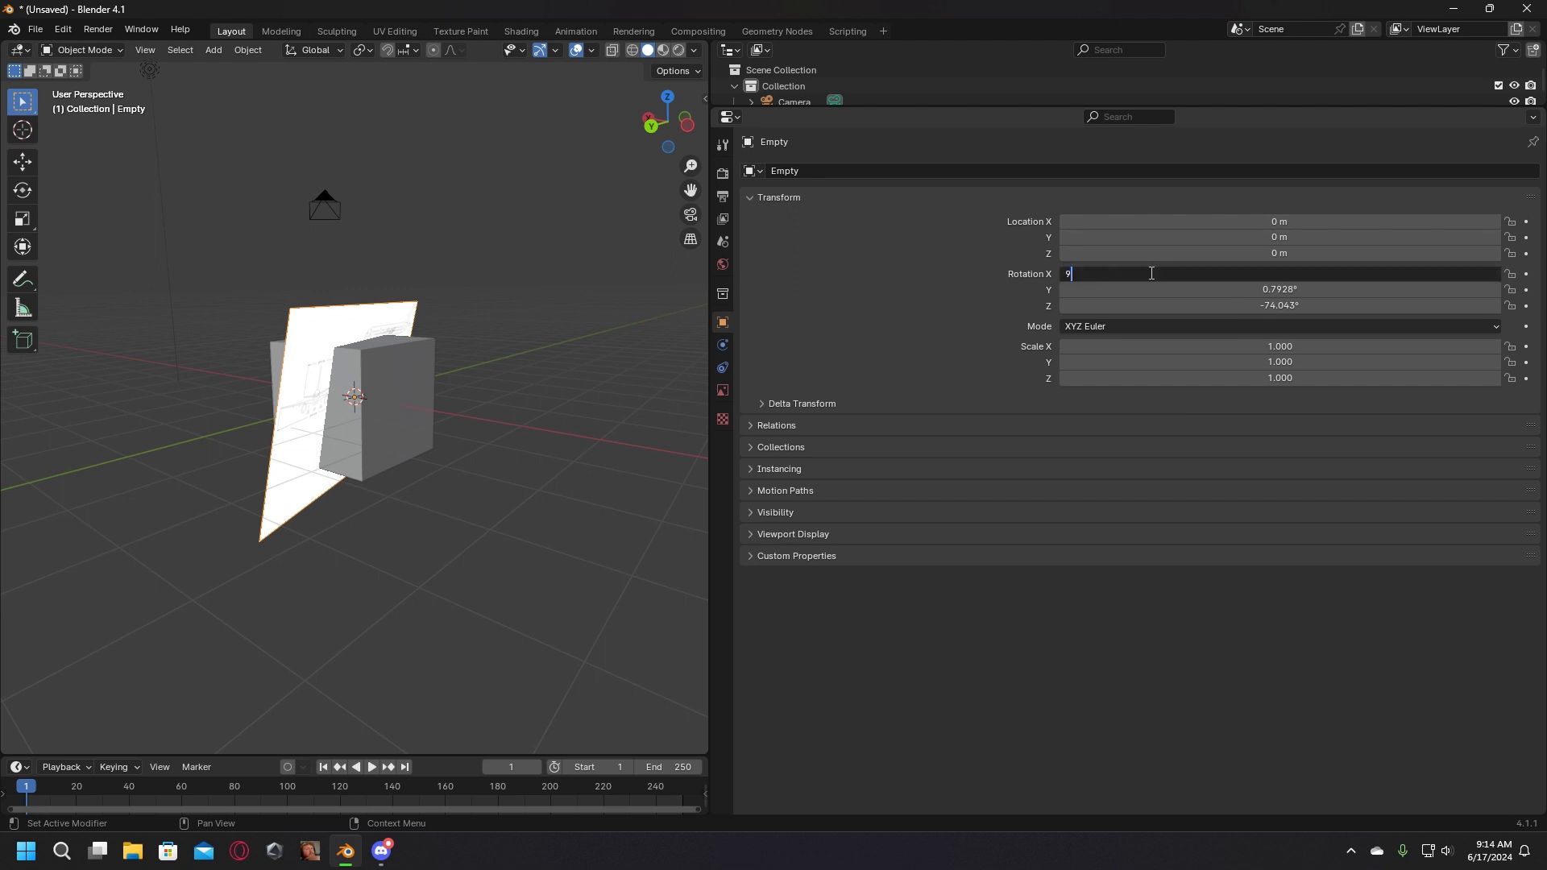
text(0)
key(Return)
Step: Set the reference image's Y rotation to 0° and Z rotation to 90°, and shrink the properties editor back
click(1204, 291)
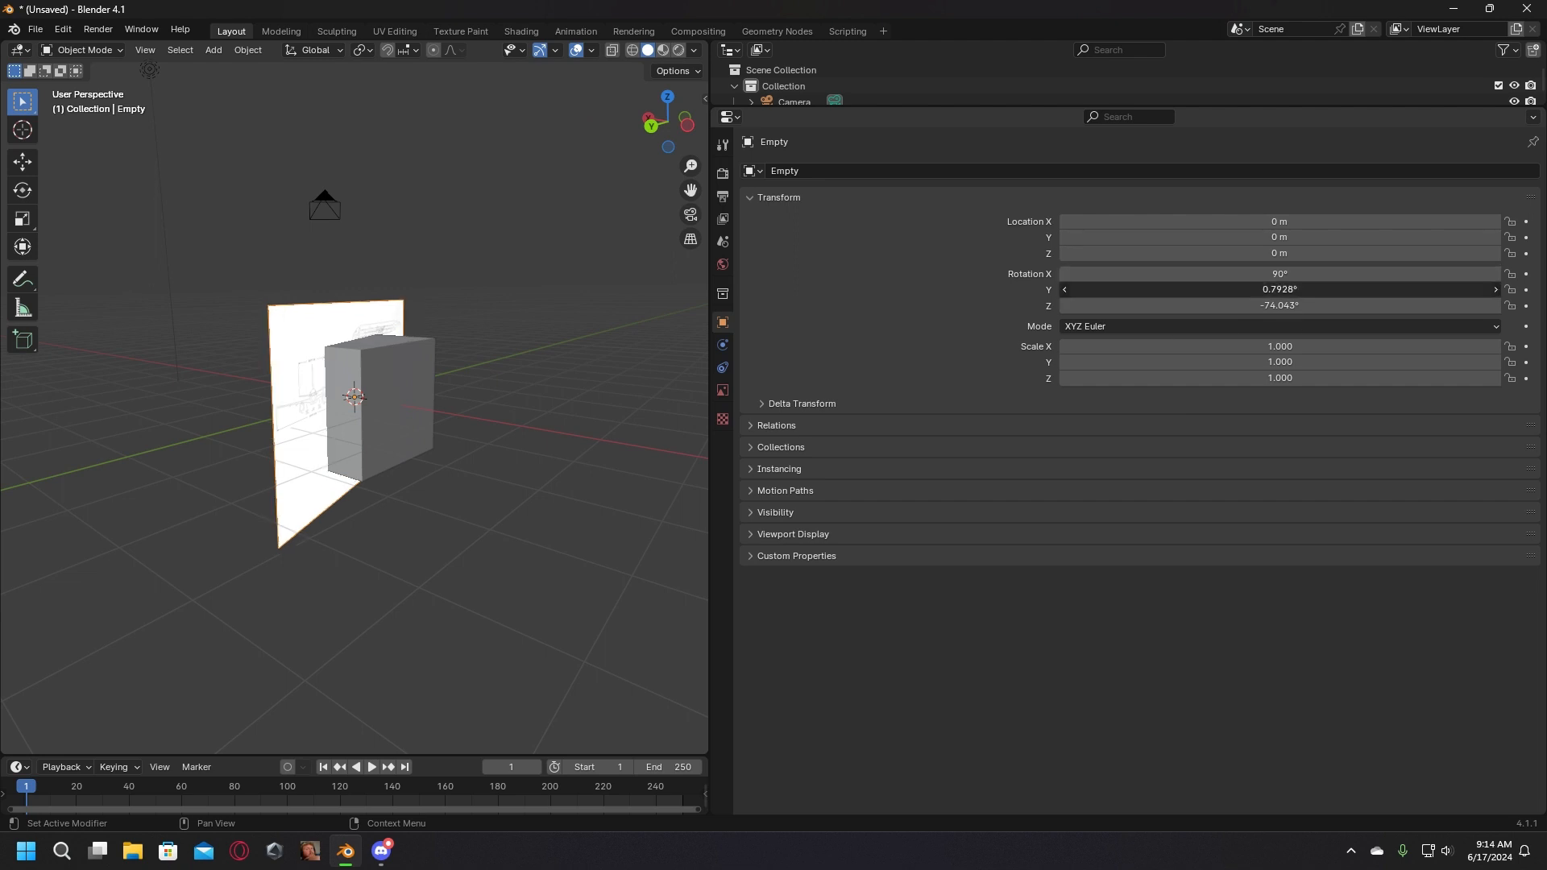
text(0)
key(Return)
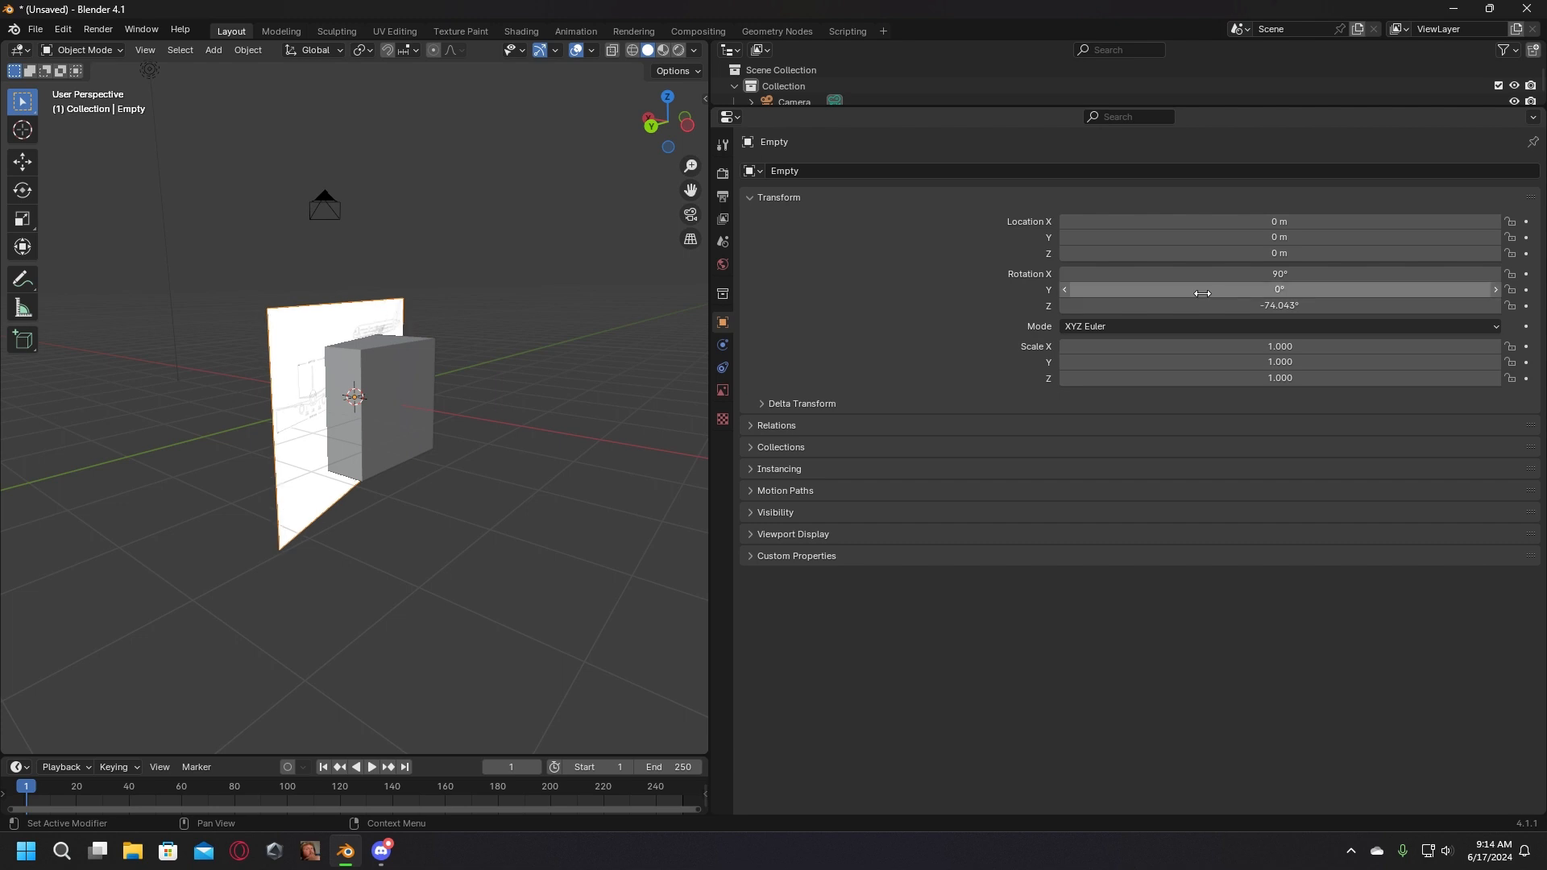
click(1192, 304)
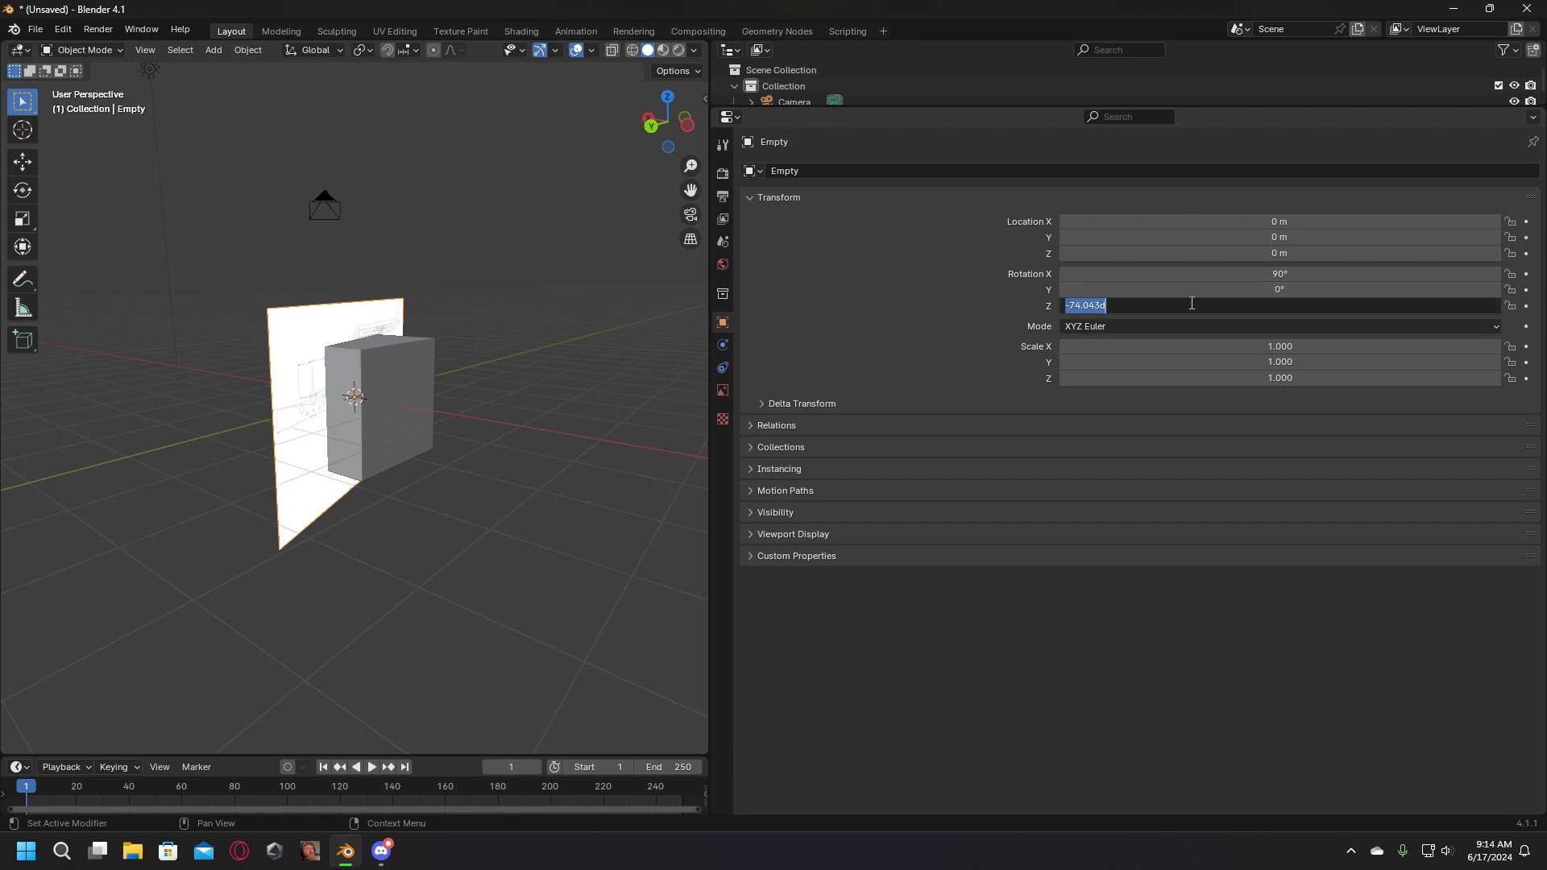
text(90)
key(Return)
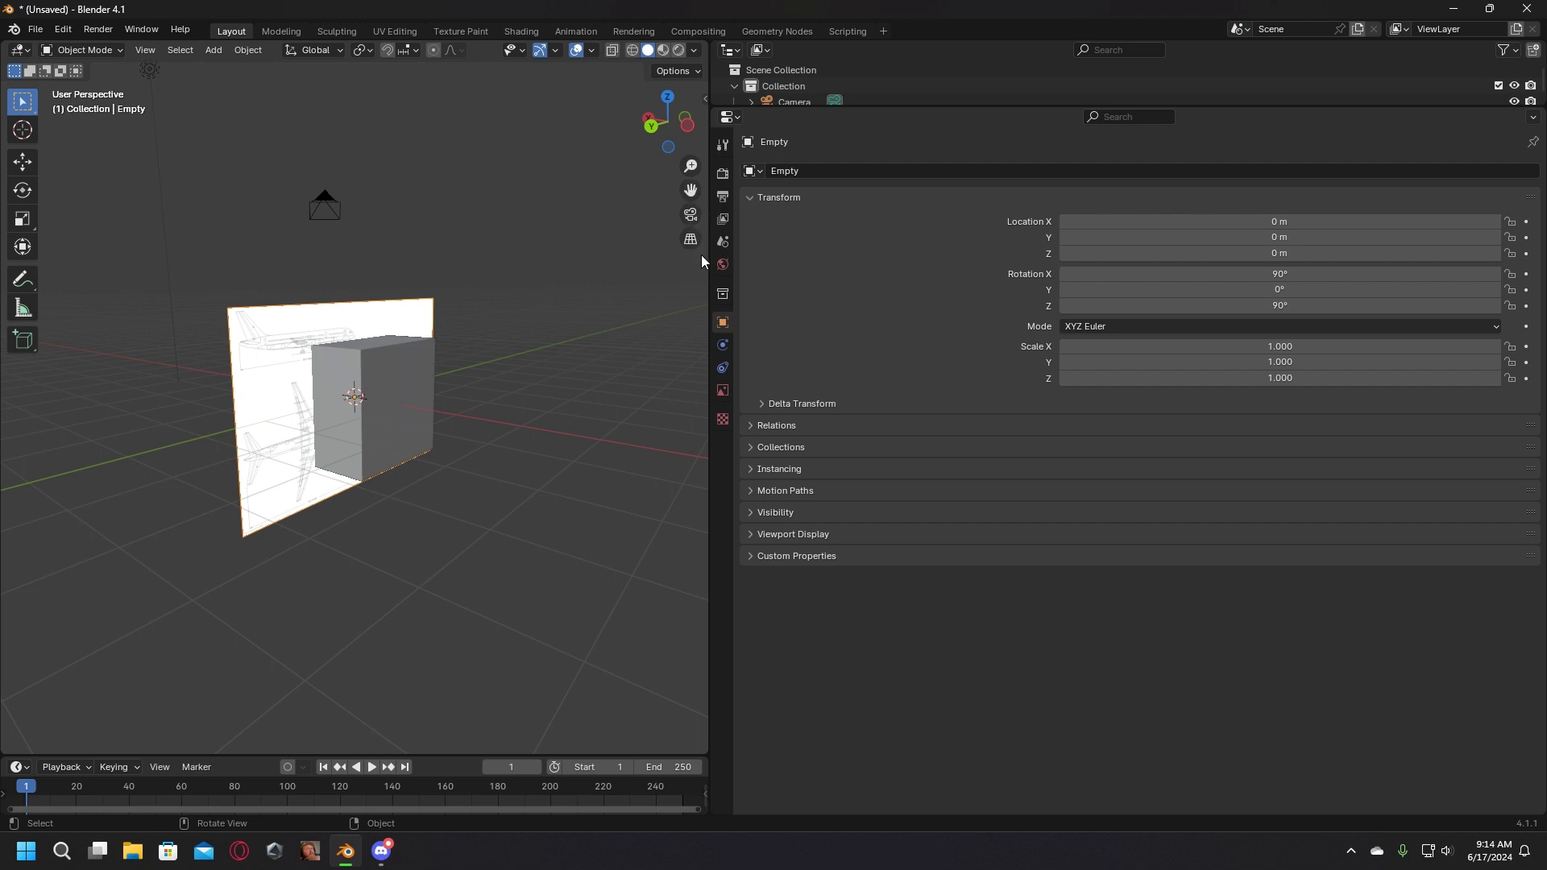
drag(707, 264, 1266, 266)
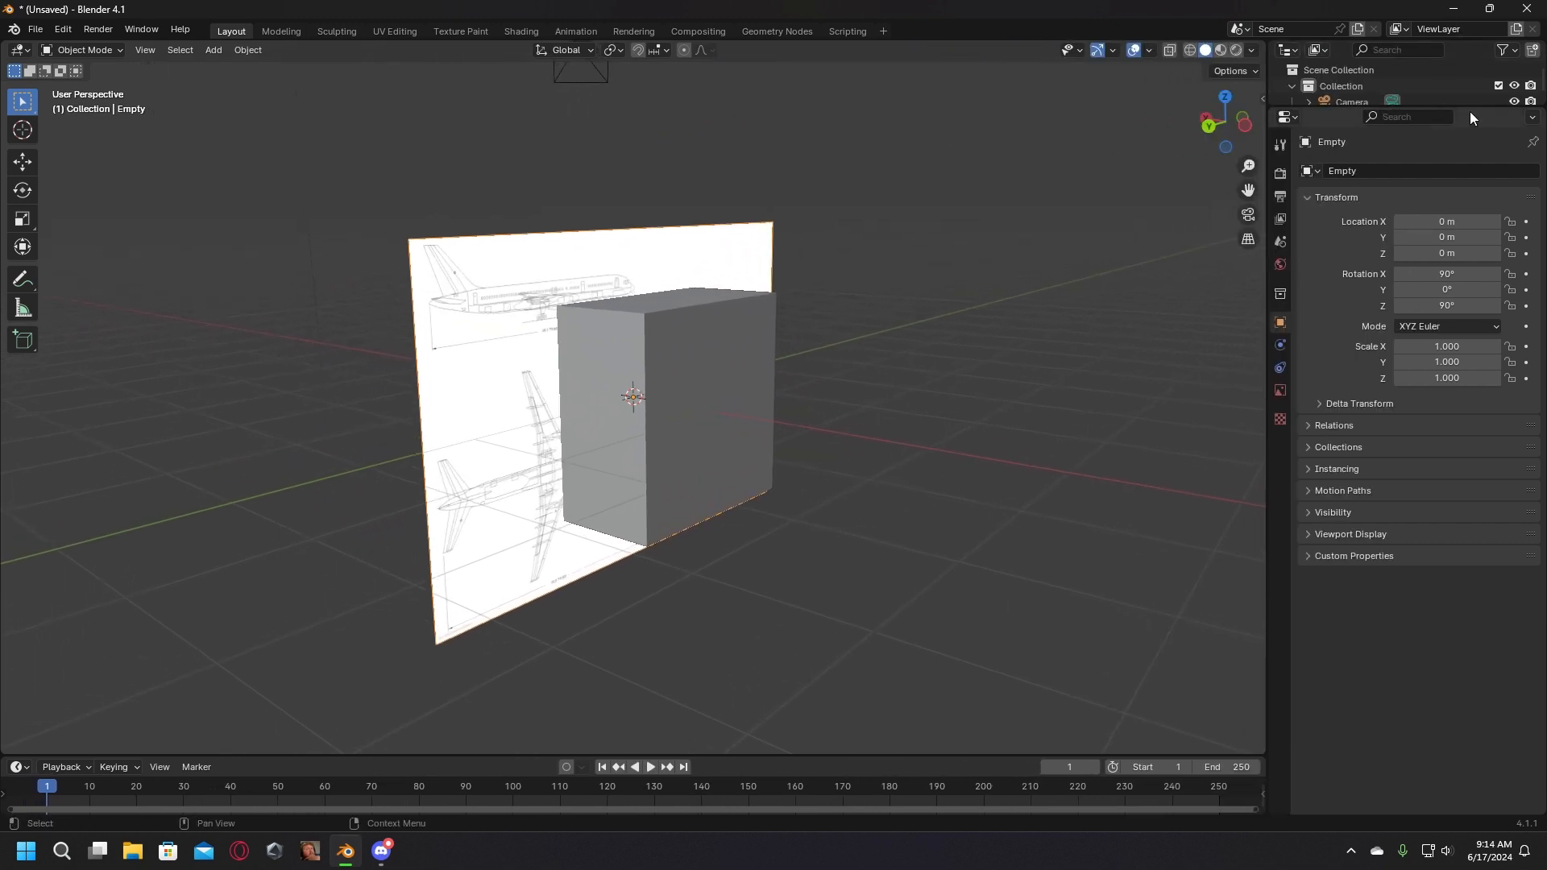
drag(1469, 109, 1469, 286)
Step: Move the default cube along the Y axis to about 9.76 m, away from the reference image's centre
middle_drag(473, 397, 616, 453)
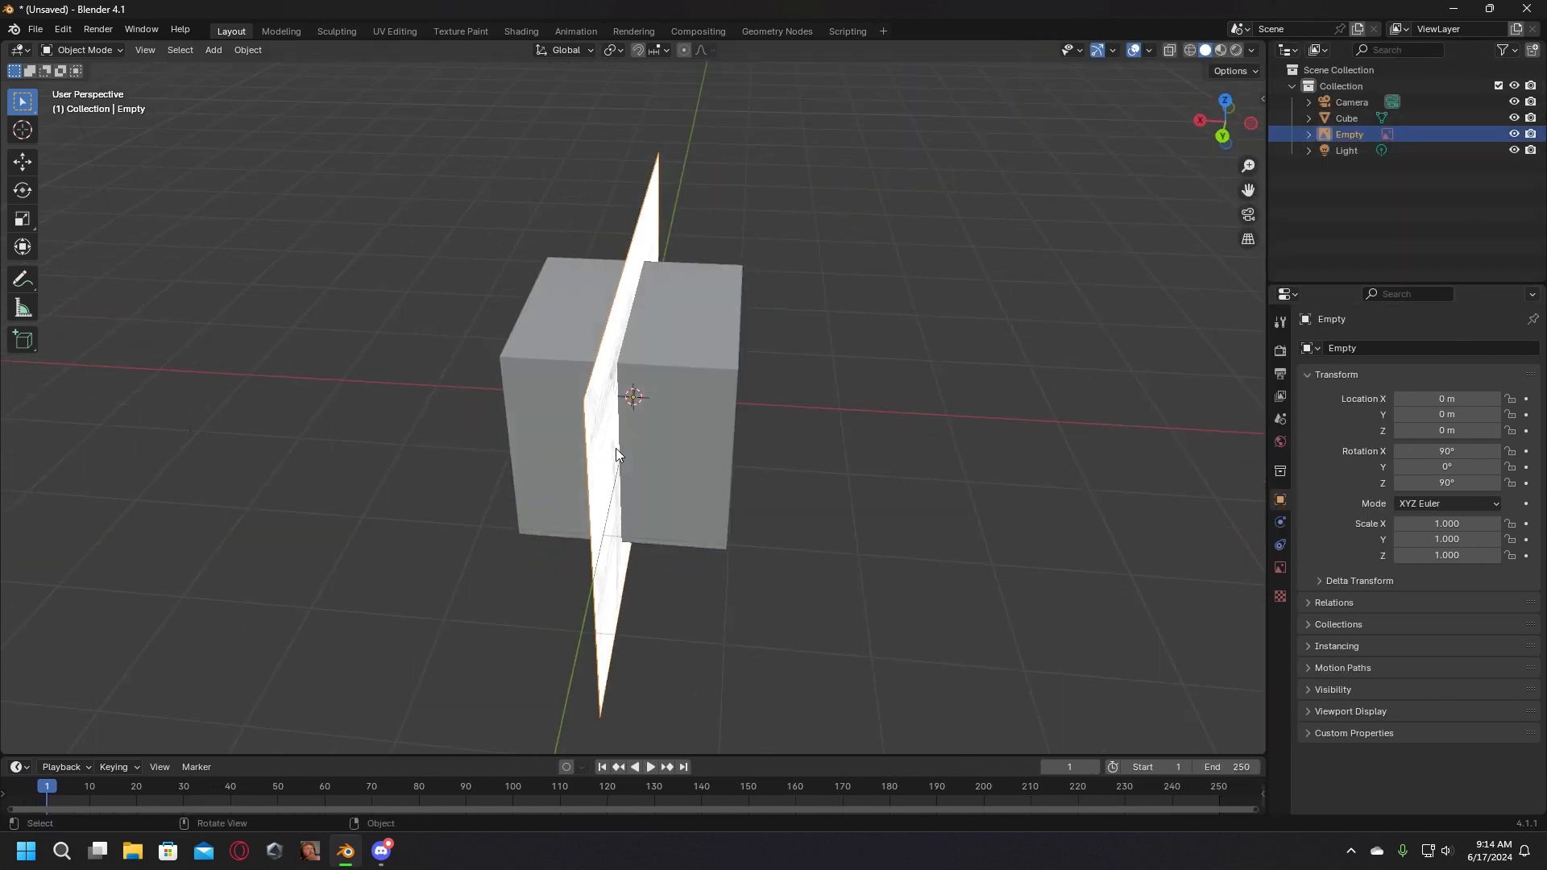
click(581, 447)
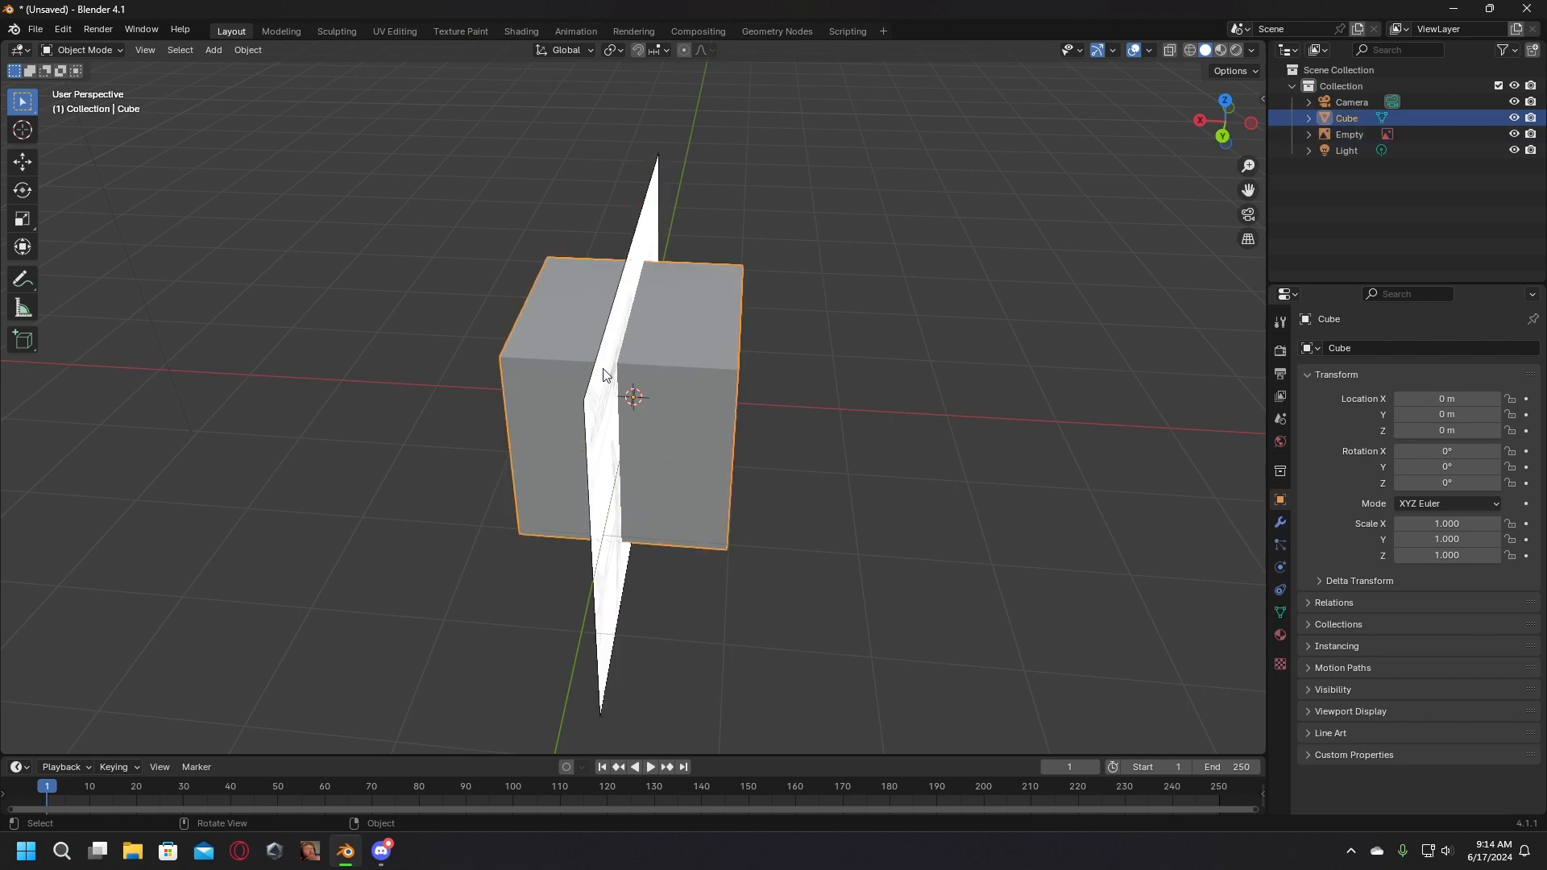
click(22, 161)
middle_drag(777, 340, 598, 397)
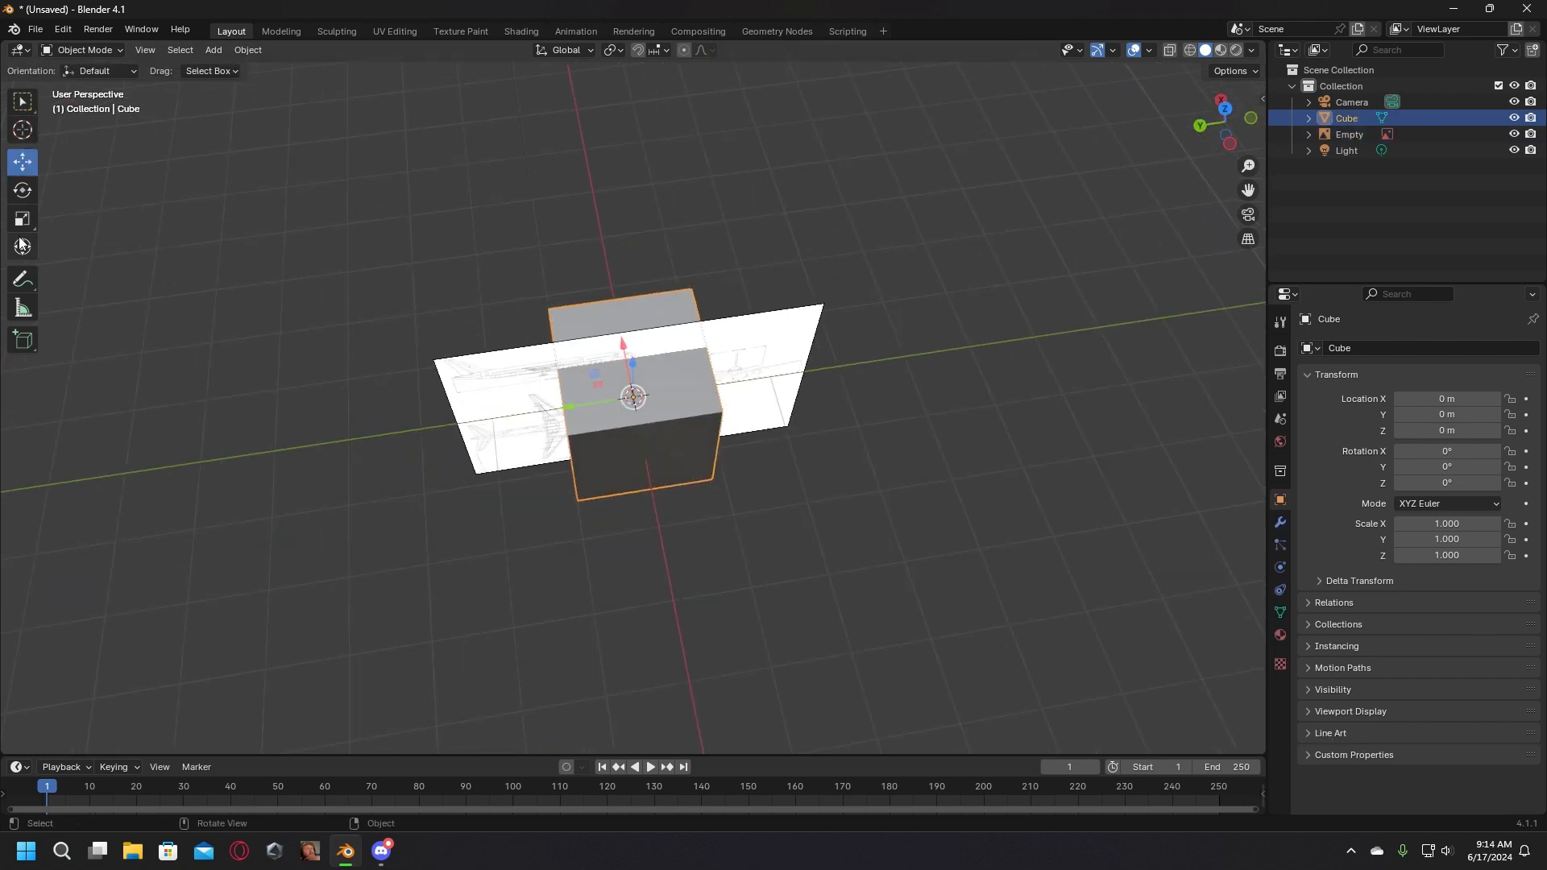
drag(545, 408, 1284, 385)
Step: Scale the reference image uniformly to about 5.57 on all axes
click(674, 371)
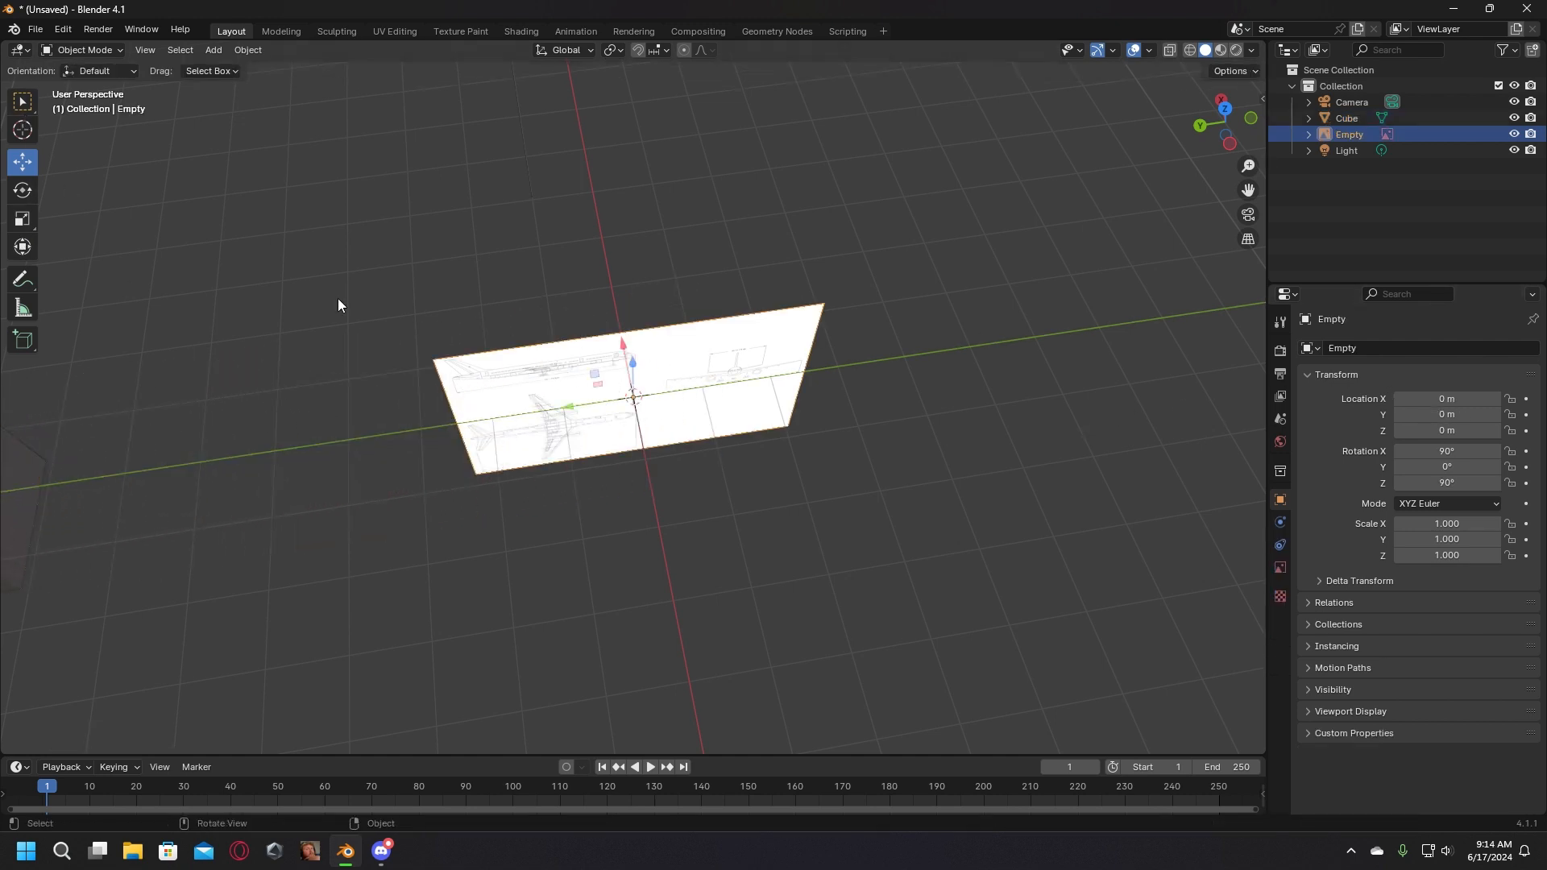
click(14, 219)
middle_drag(215, 387, 281, 286)
scroll(625, 302, up, 2)
drag(633, 333, 630, 244)
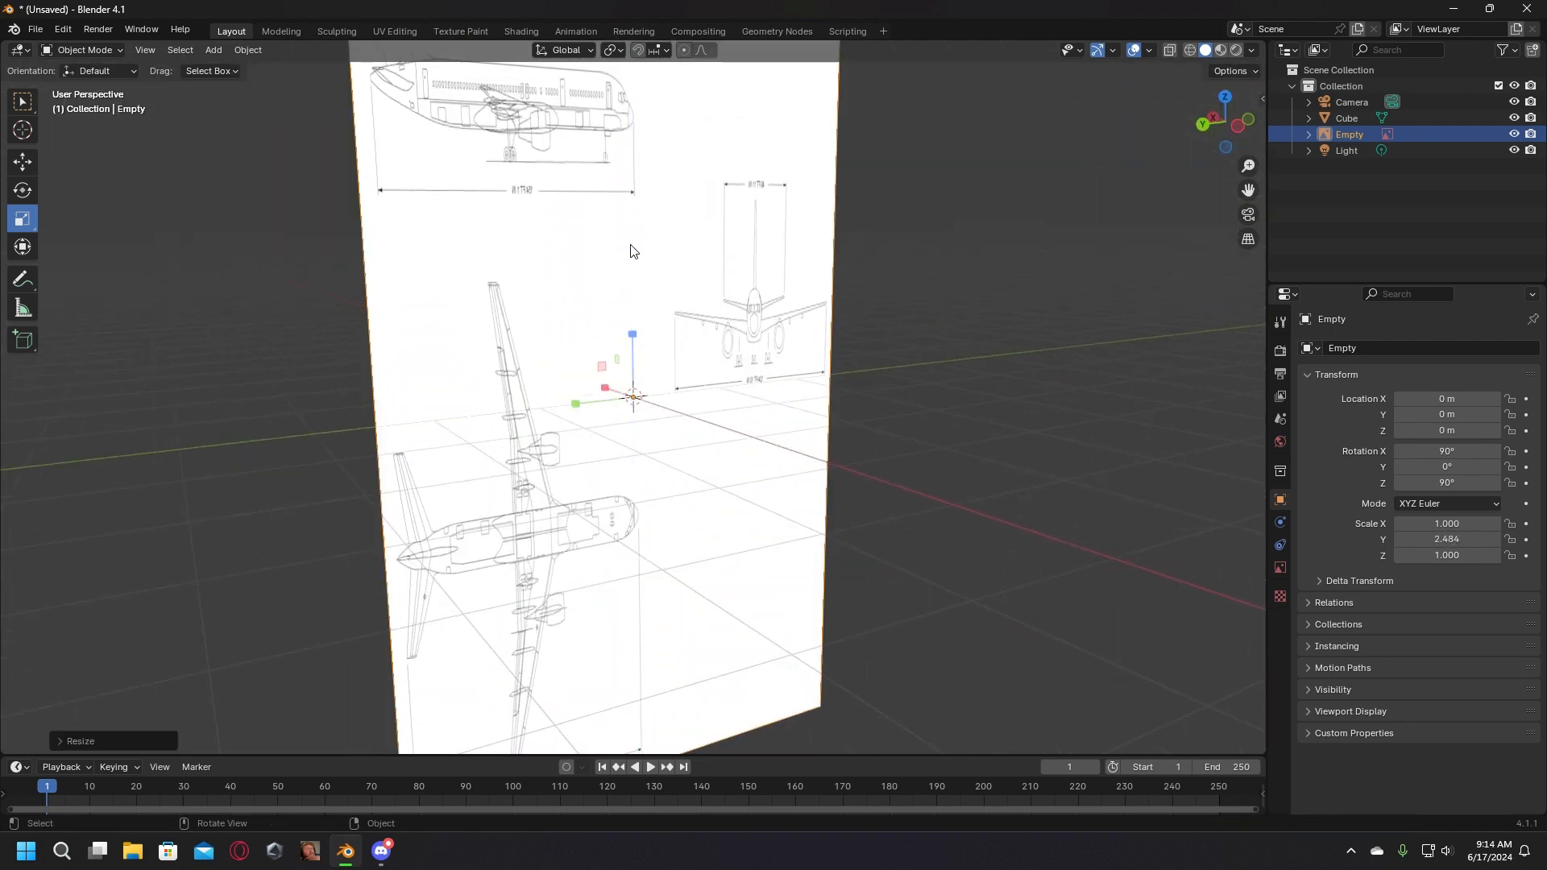
key(ctrl+z)
scroll(660, 432, up, 5)
middle_drag(660, 432, 775, 508)
drag(669, 409, 747, 422)
middle_drag(748, 423, 626, 373)
drag(646, 417, 669, 441)
scroll(669, 441, down, 4)
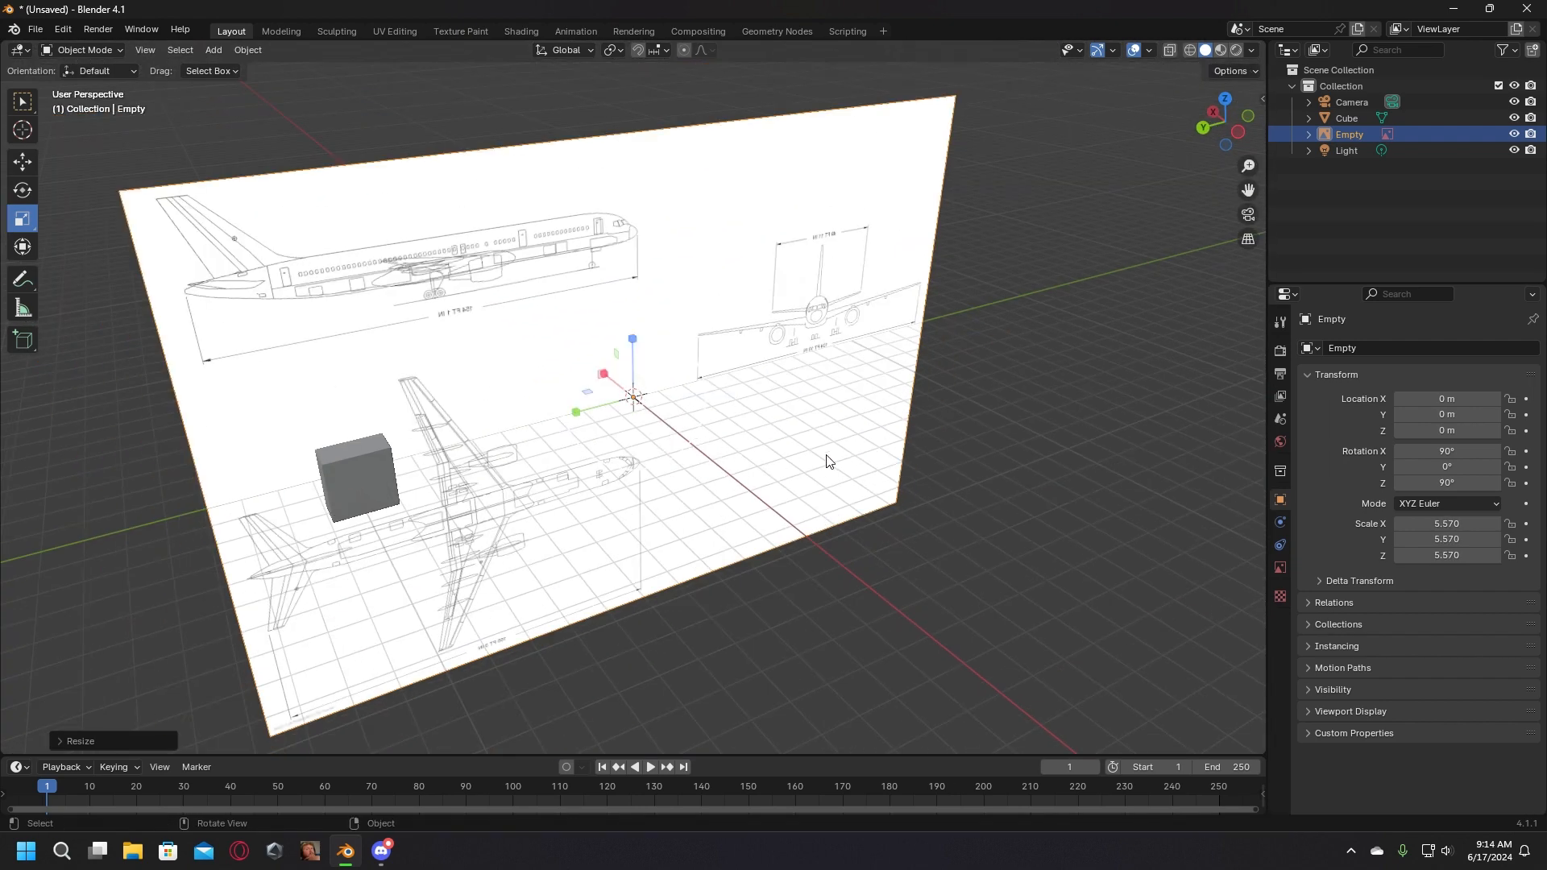
Step: Try to set the reference image's Y rotation to 90°
middle_drag(475, 415, 429, 350)
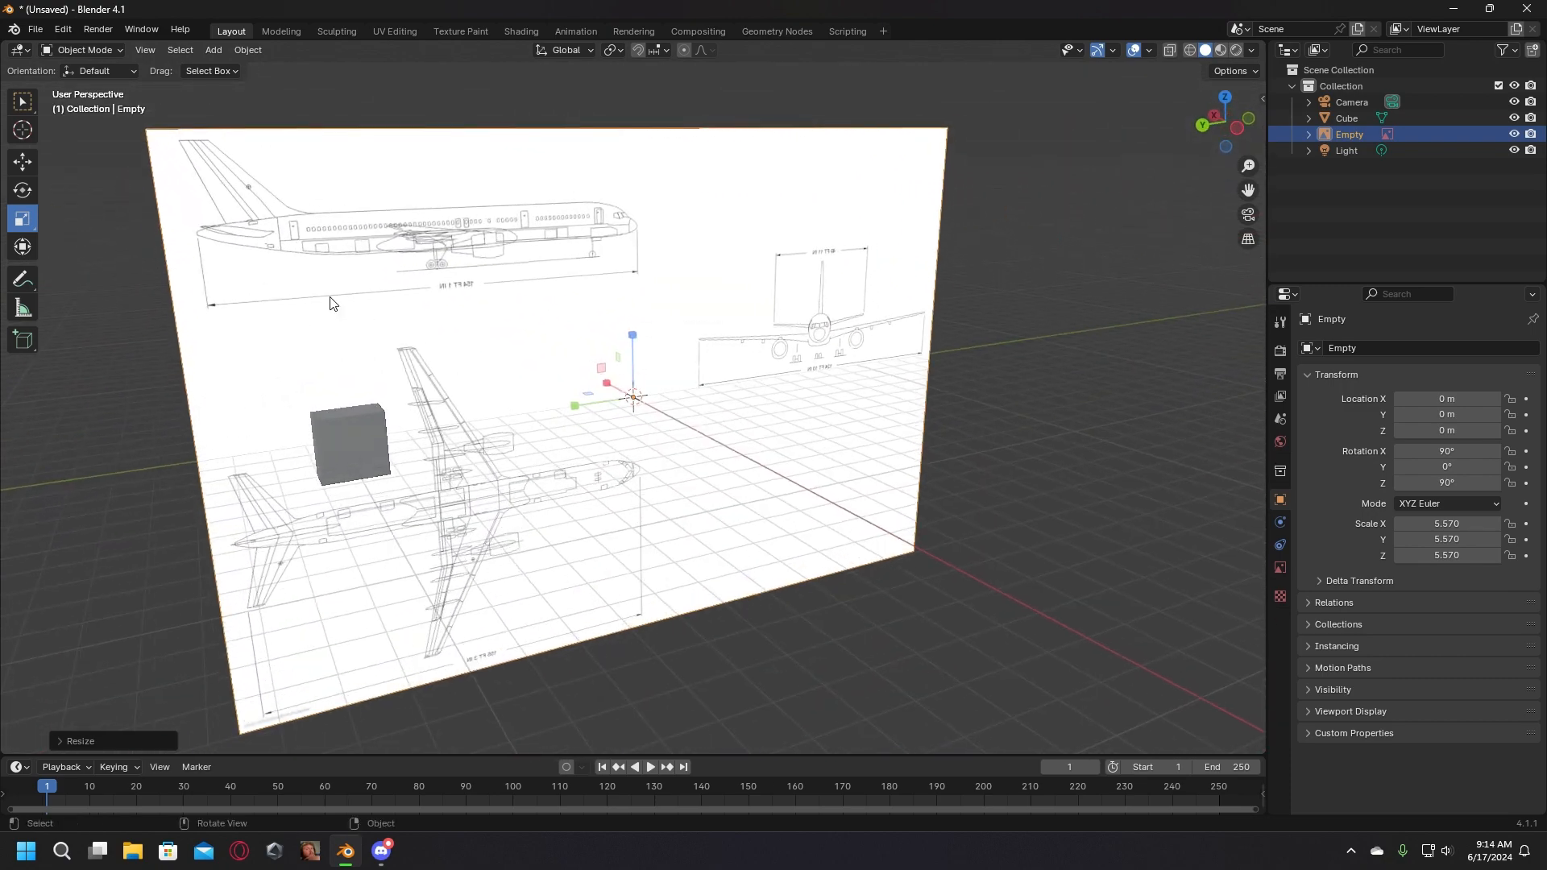
click(1460, 469)
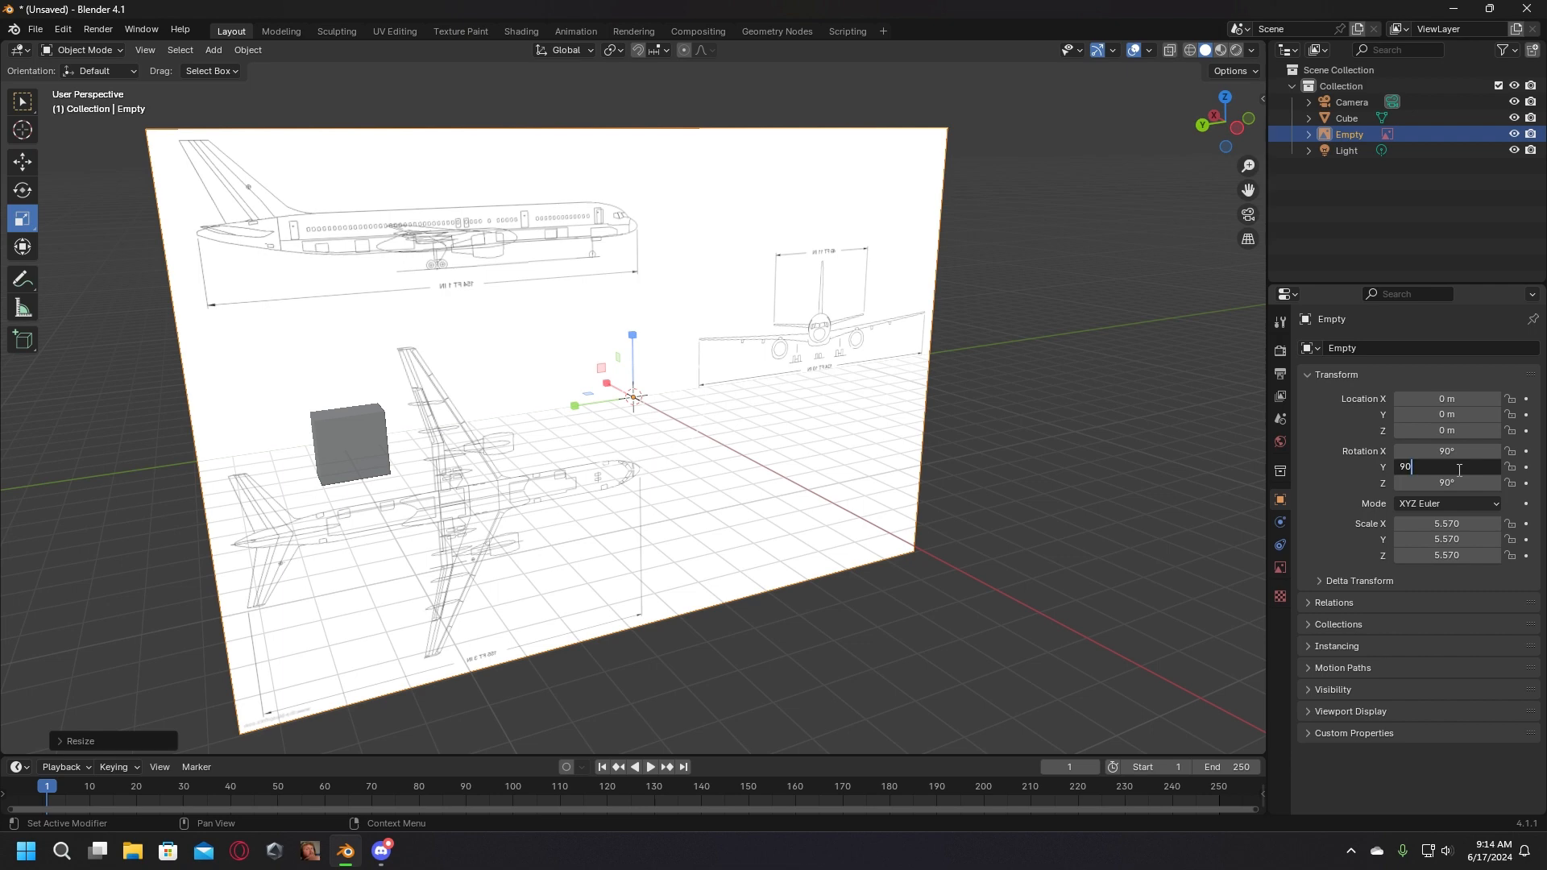
key(Return)
Step: Move the cube along the Y axis to about -22.45 m, clear of the reference image, and deselect it
middle_drag(882, 597, 889, 434)
click(893, 410)
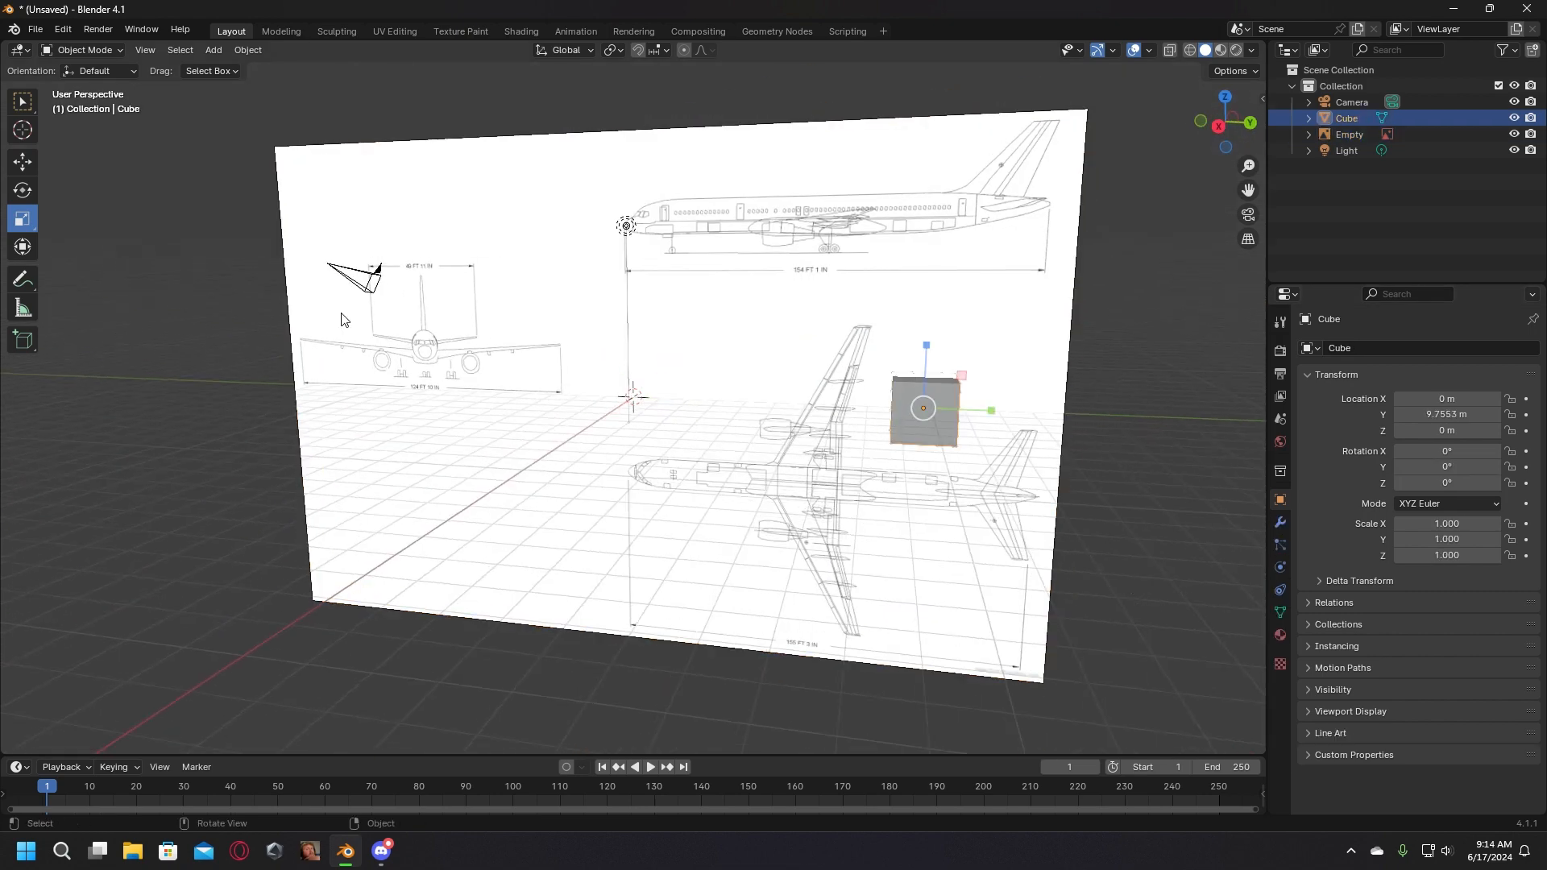
click(22, 164)
middle_drag(155, 214, 610, 301)
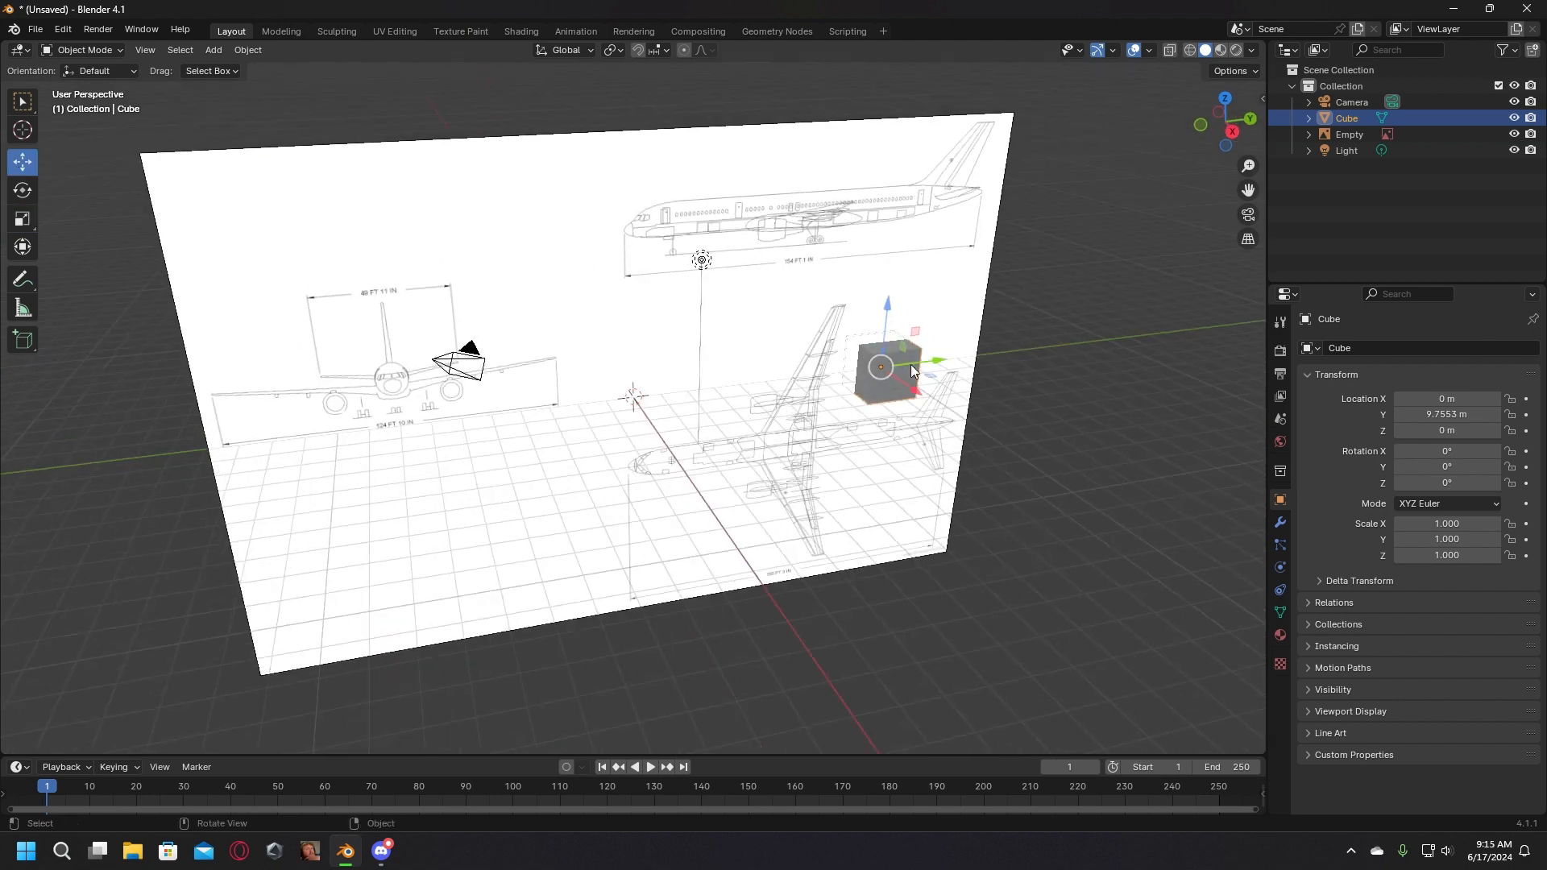
drag(911, 369, 1191, 496)
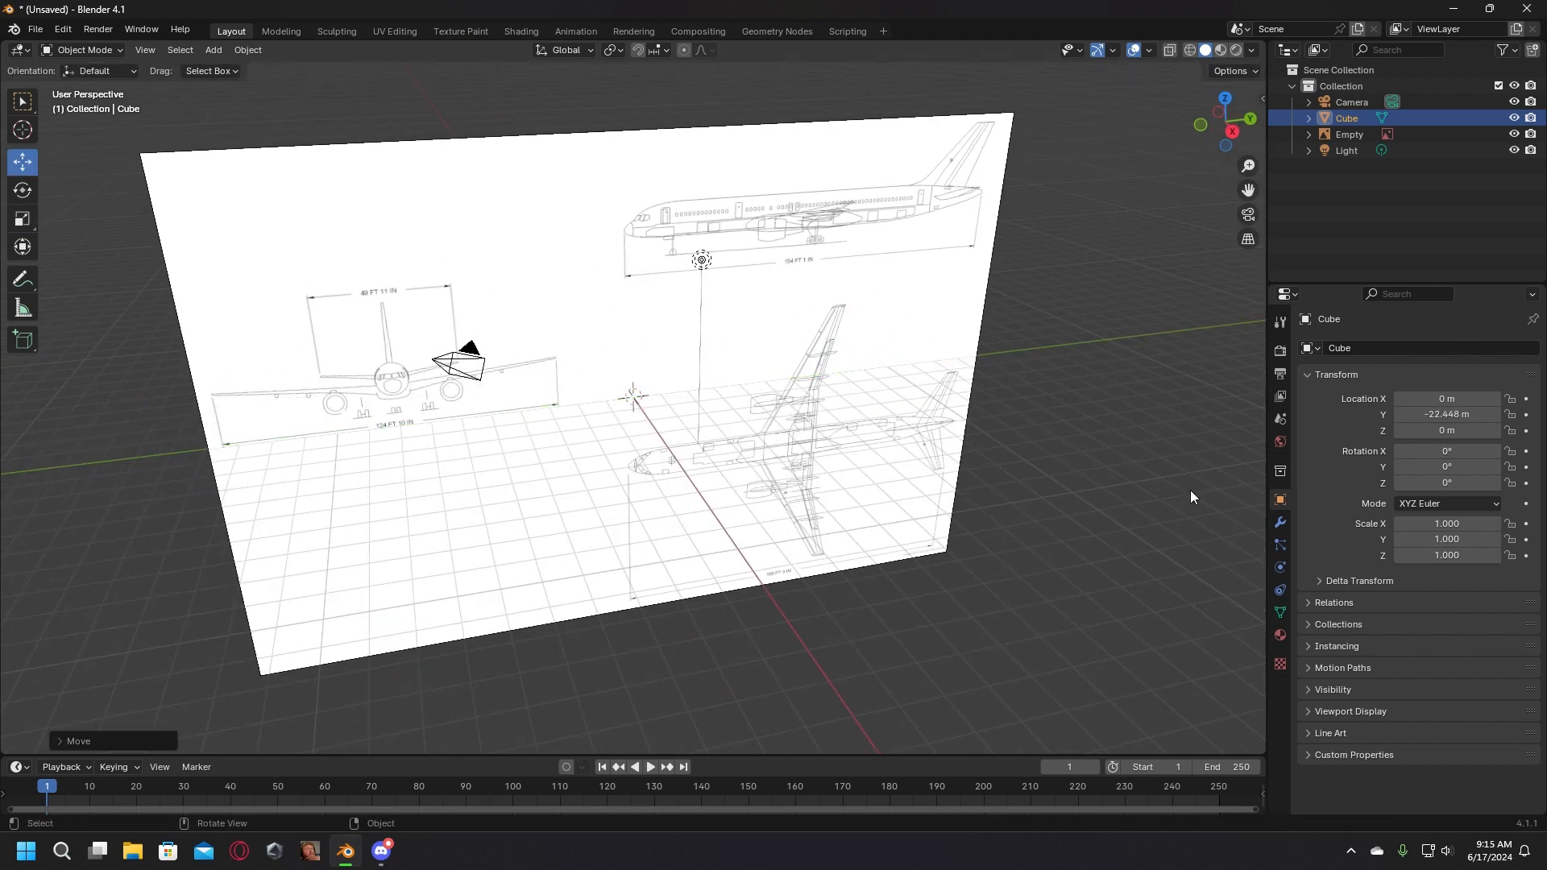
click(968, 601)
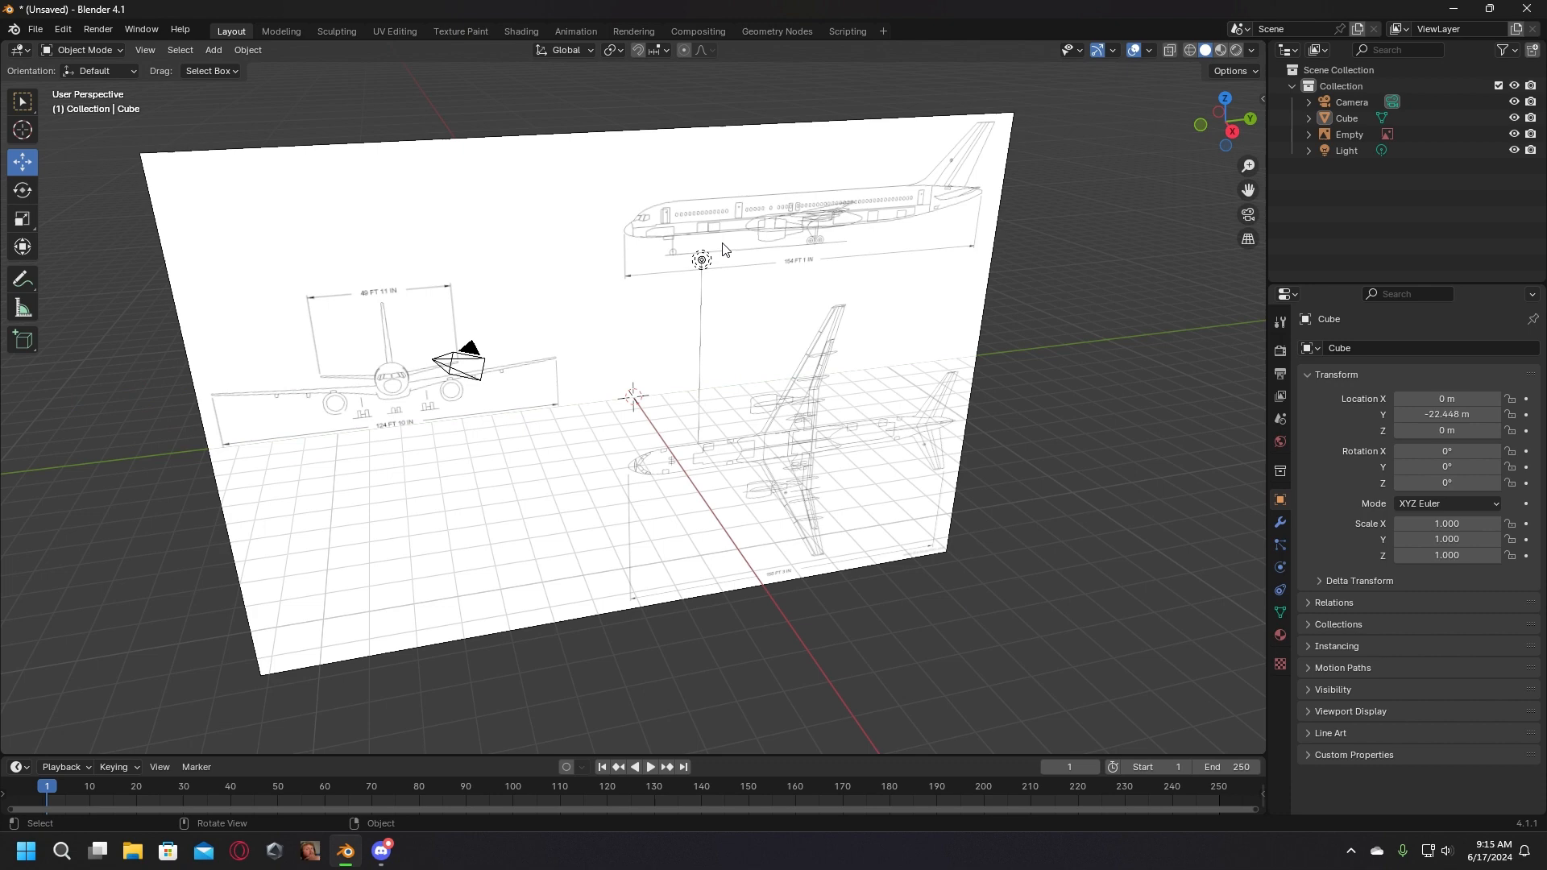
Step: Move the reference image to about -1.52 m in Y and -5.25 m in Z, placing the side view's nose gear near the origin
click(690, 336)
drag(631, 339, 645, 468)
drag(691, 515, 647, 526)
scroll(597, 411, up, 10)
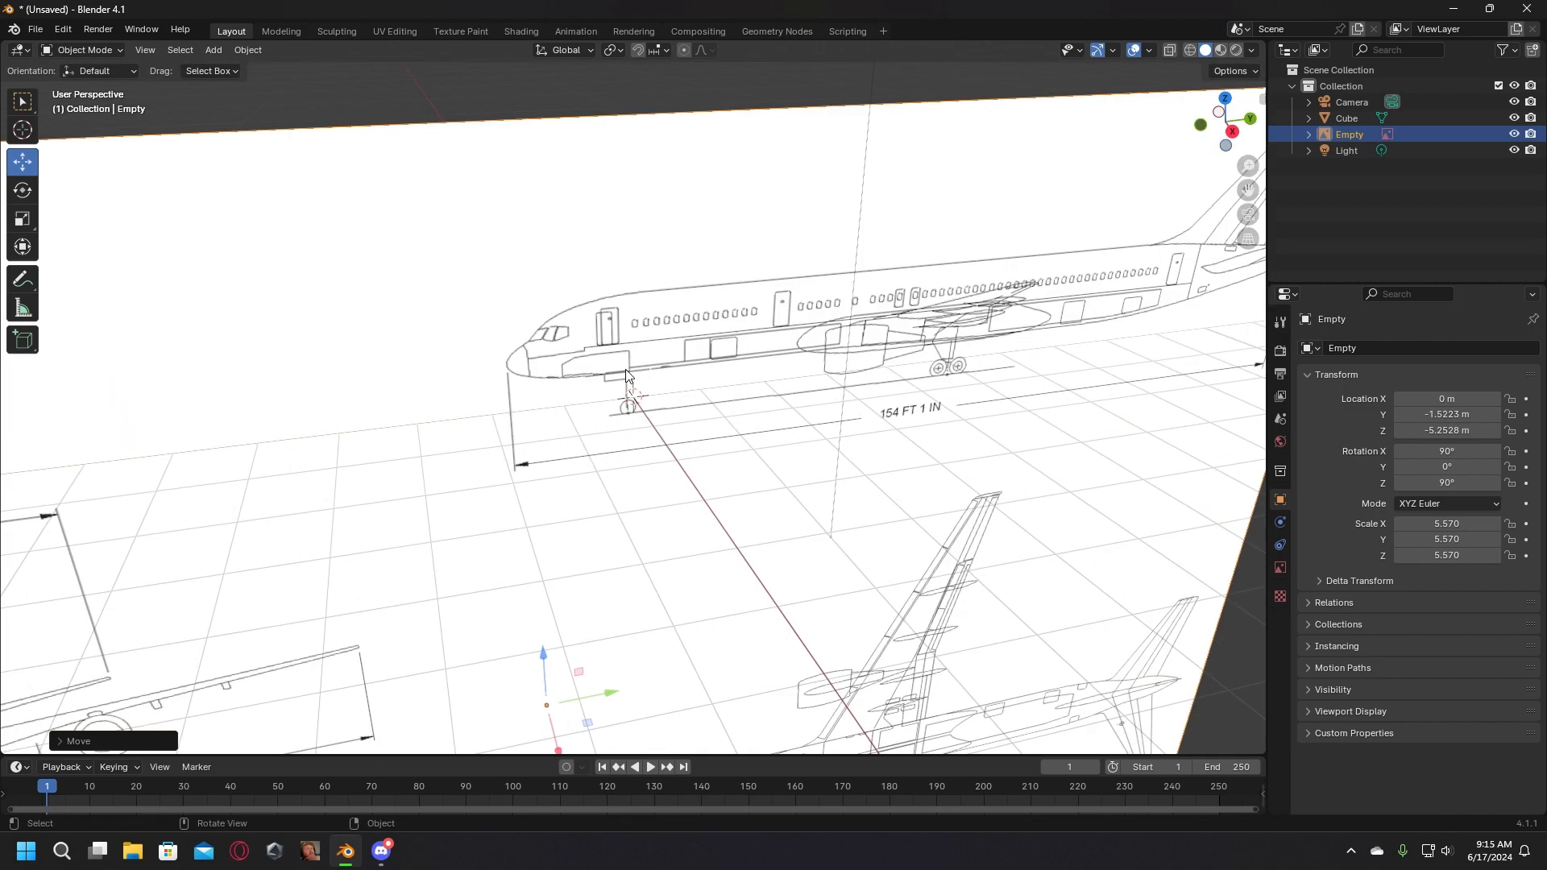
middle_drag(585, 380, 517, 331)
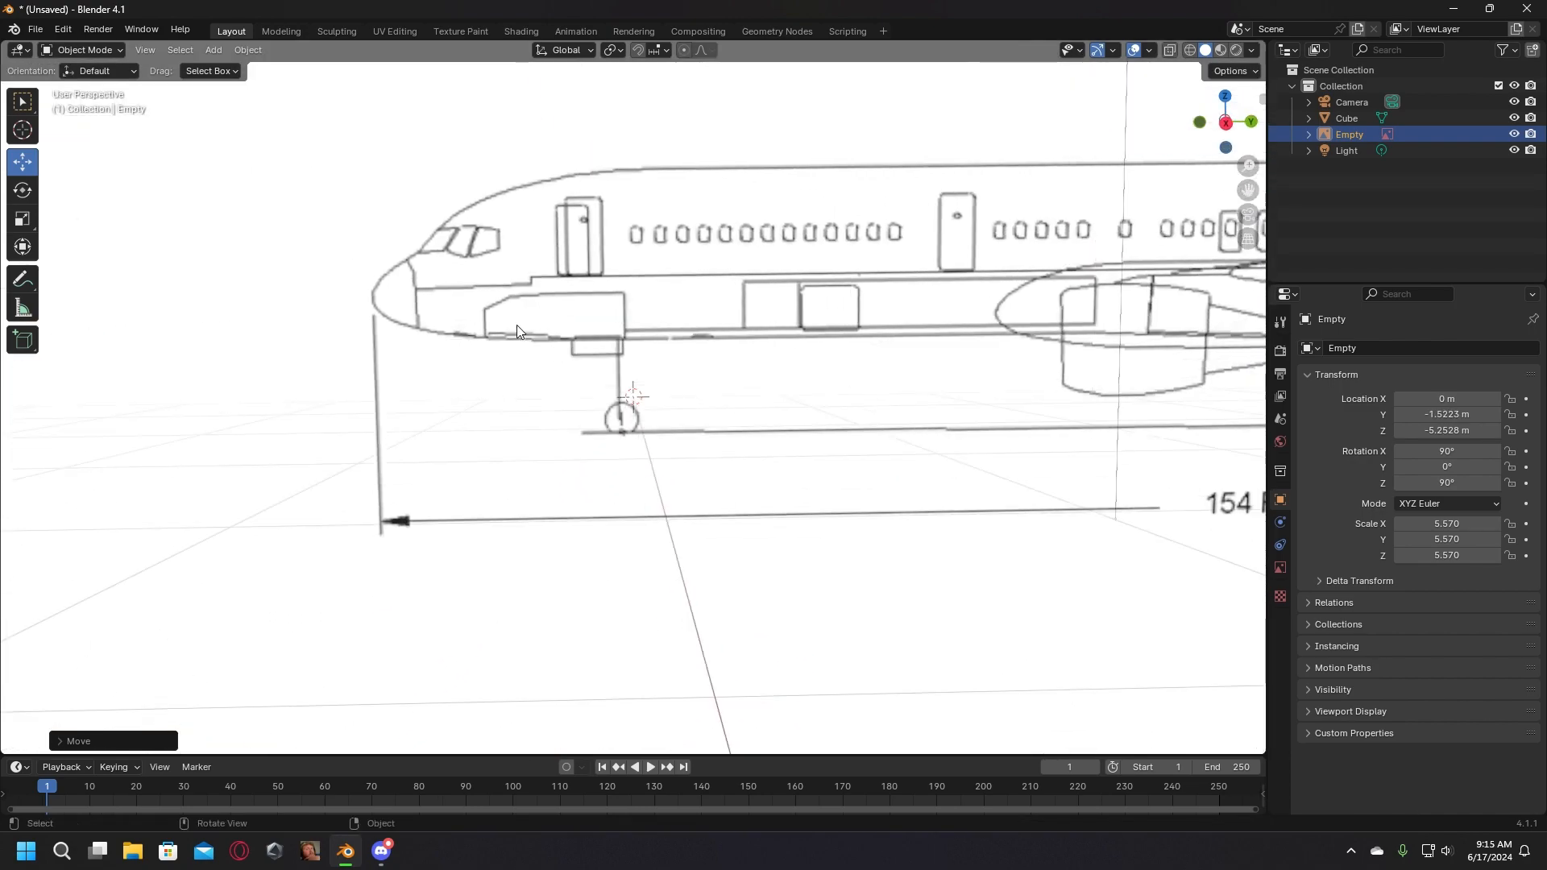
scroll(388, 268, down, 5)
Step: Add a cylinder mesh and move it along the X axis to about 2.11 m, in front of the reference image
middle_drag(388, 268, 361, 144)
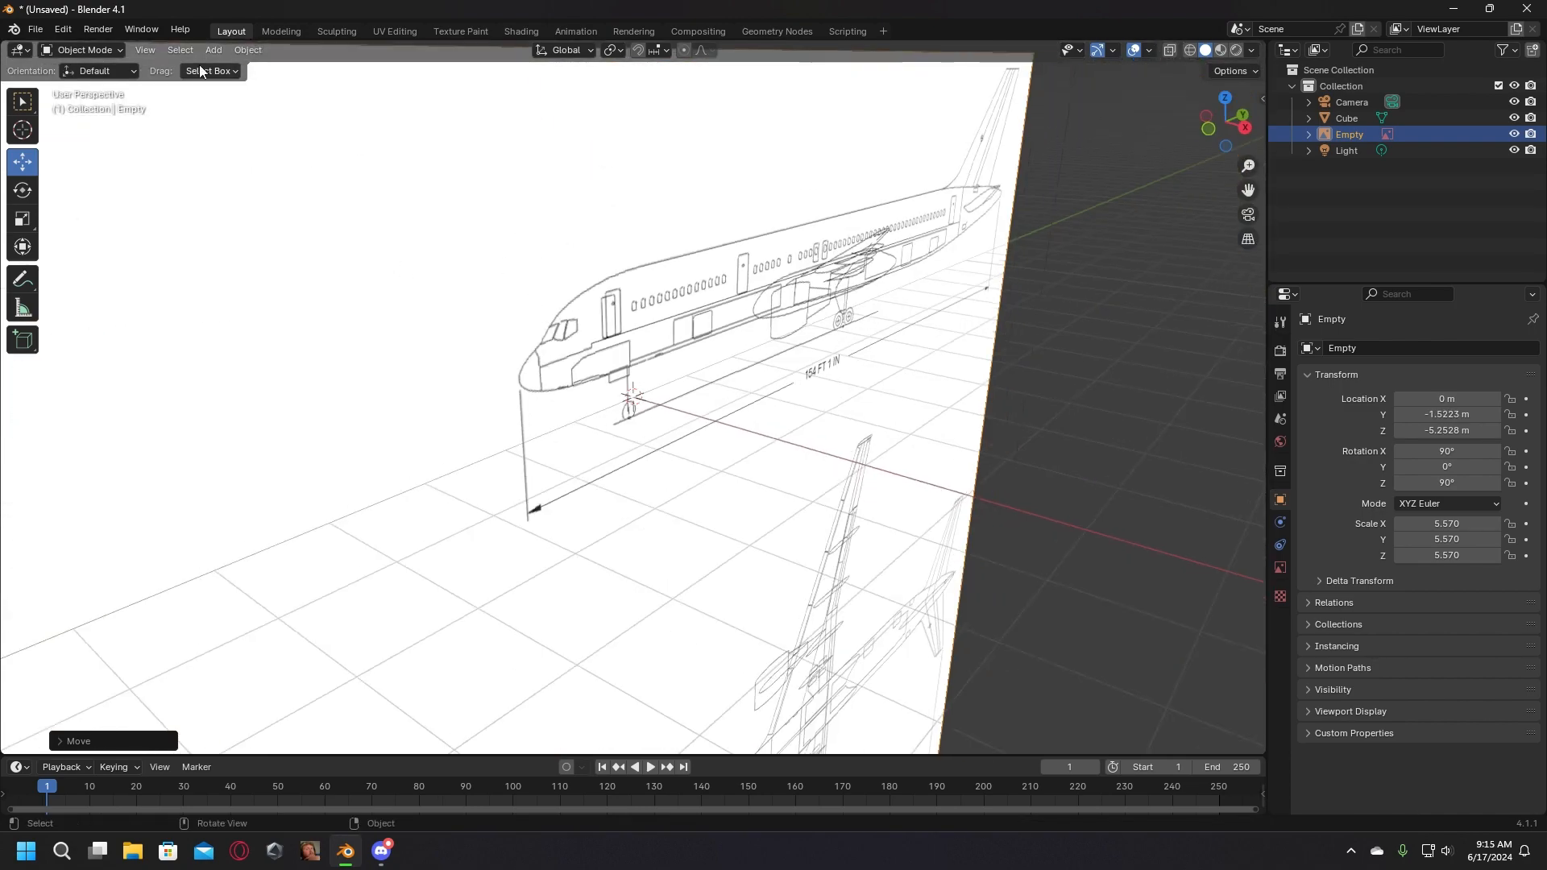
click(211, 50)
mouse_move(255, 71)
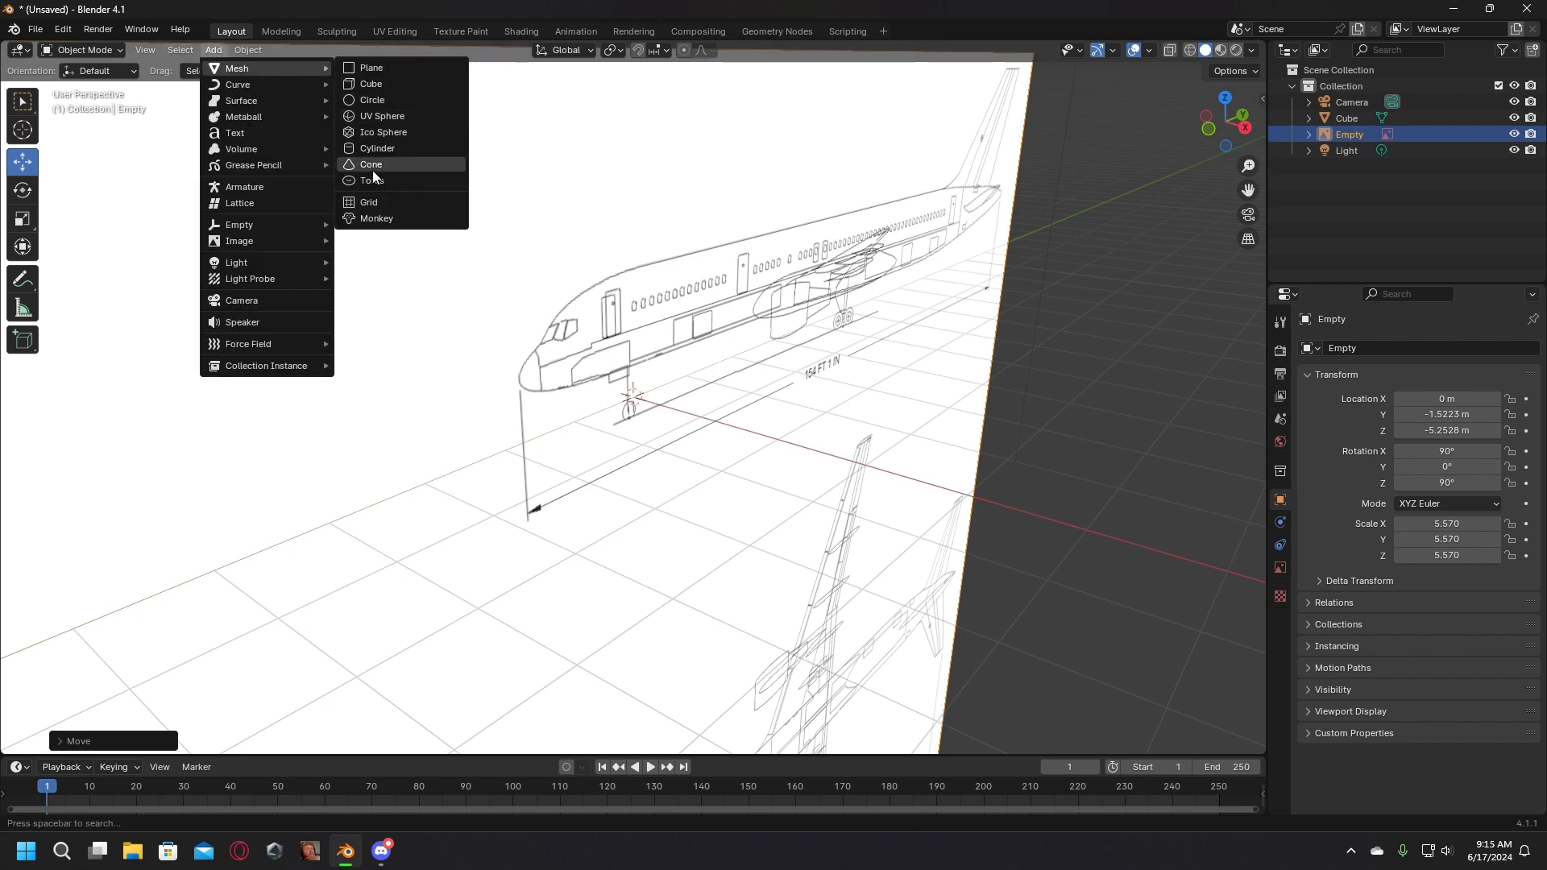
click(385, 149)
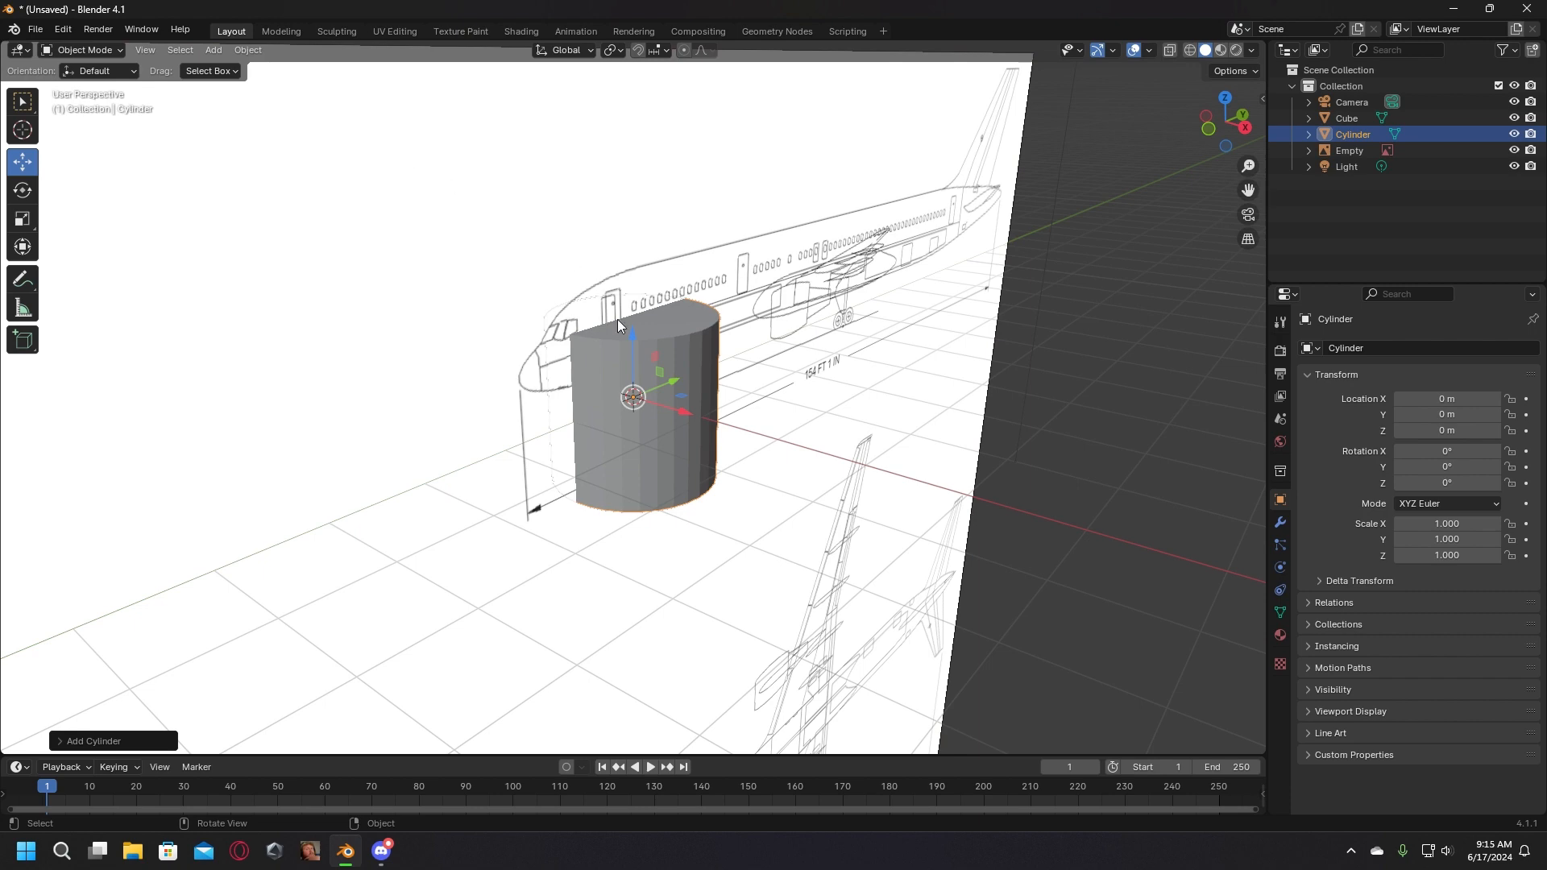
drag(681, 415, 933, 462)
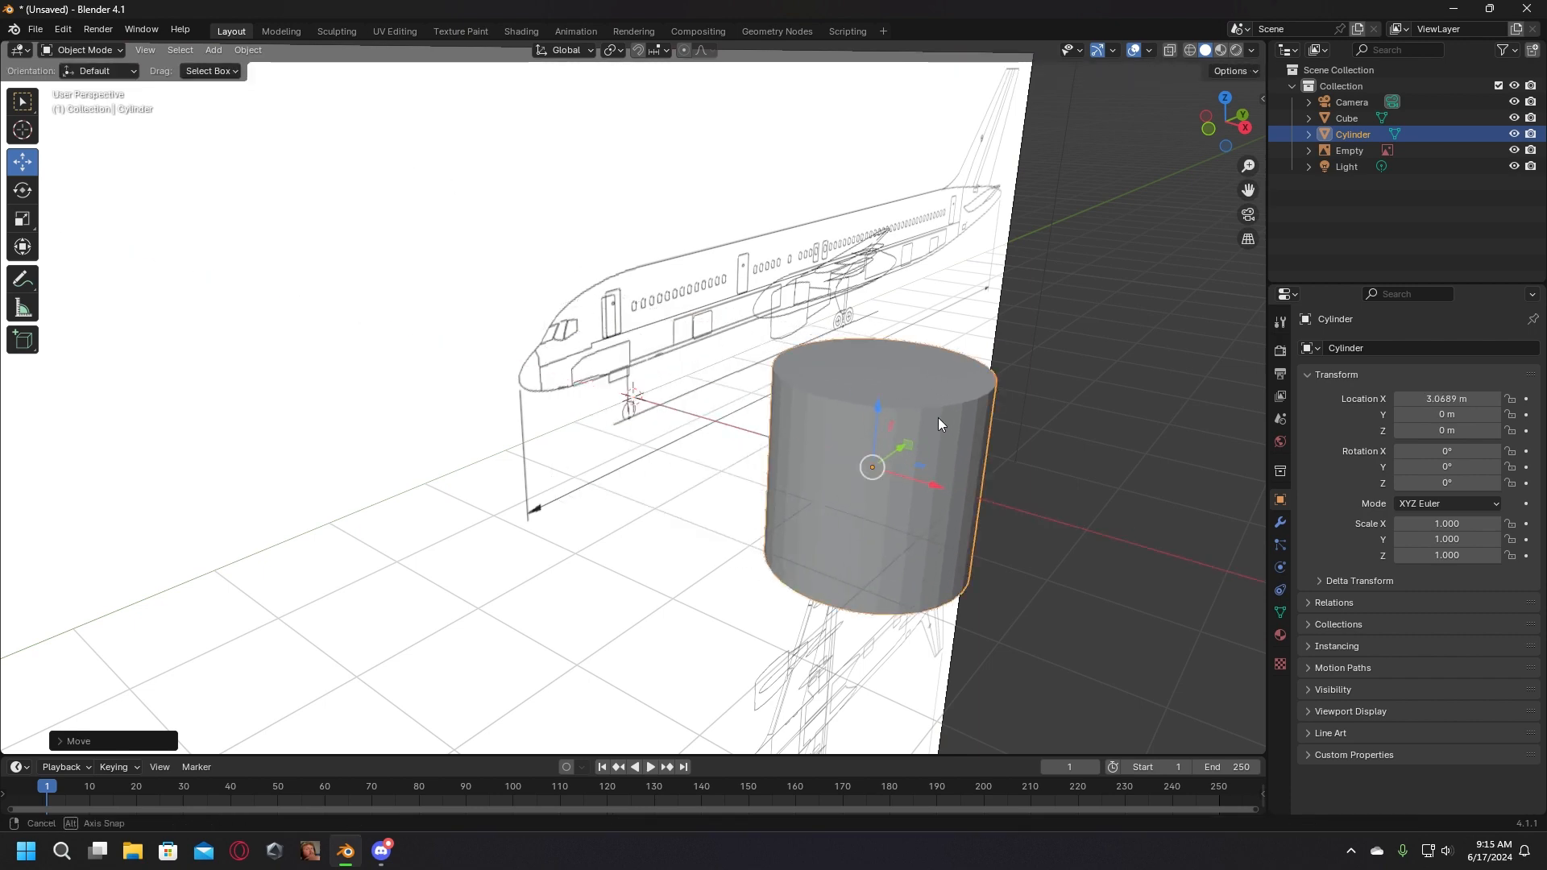
middle_drag(938, 417, 960, 417)
drag(833, 435, 796, 432)
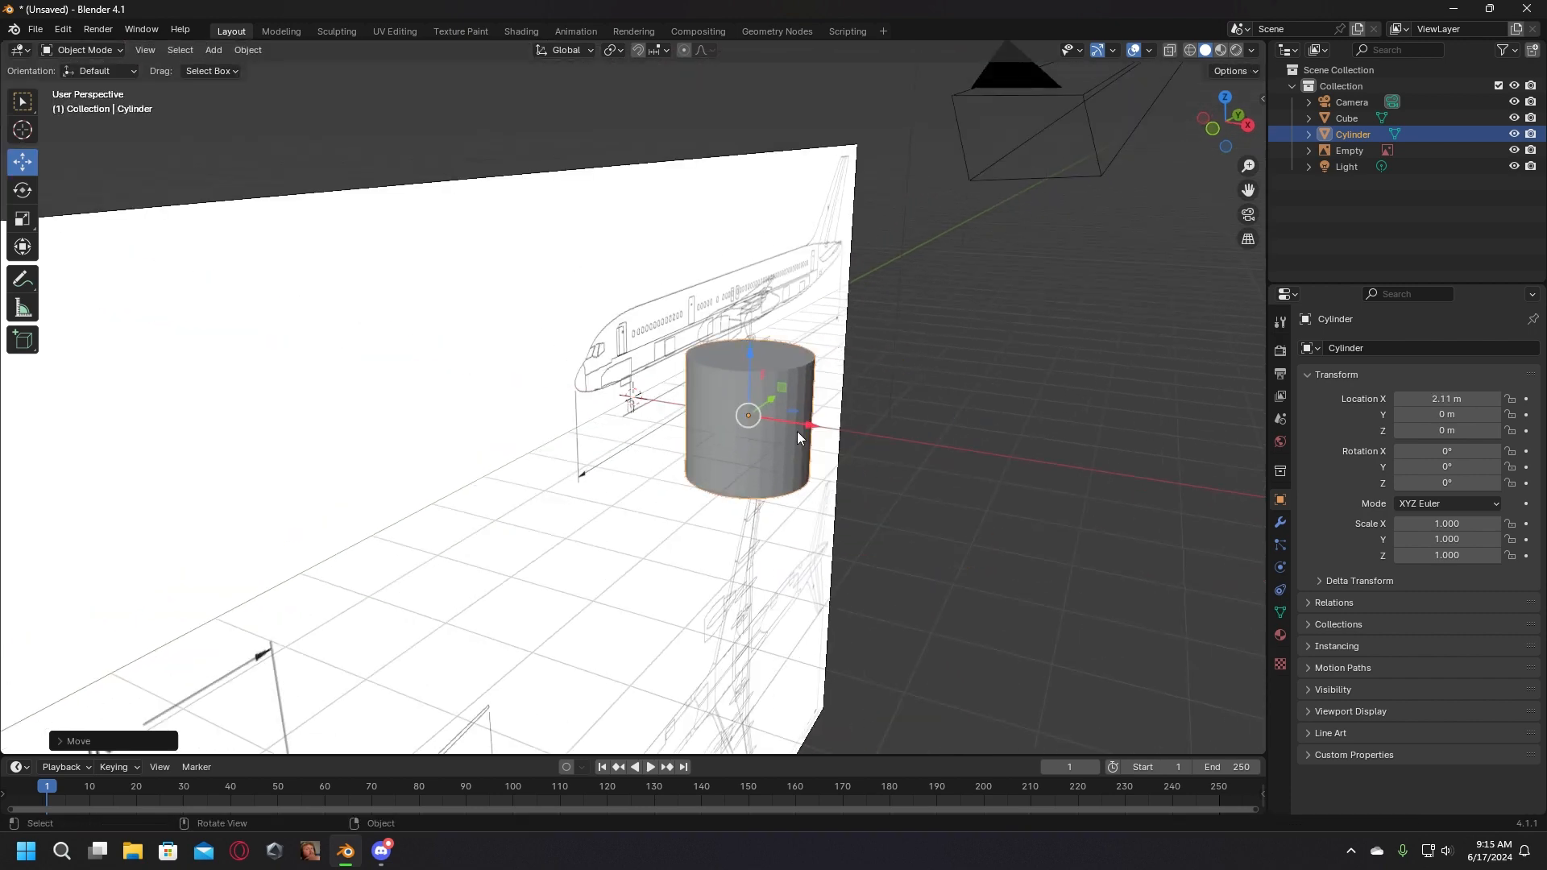
Step: Switch to the Modeling workspace to edit the cylinder's mesh
right_click(766, 473)
click(269, 30)
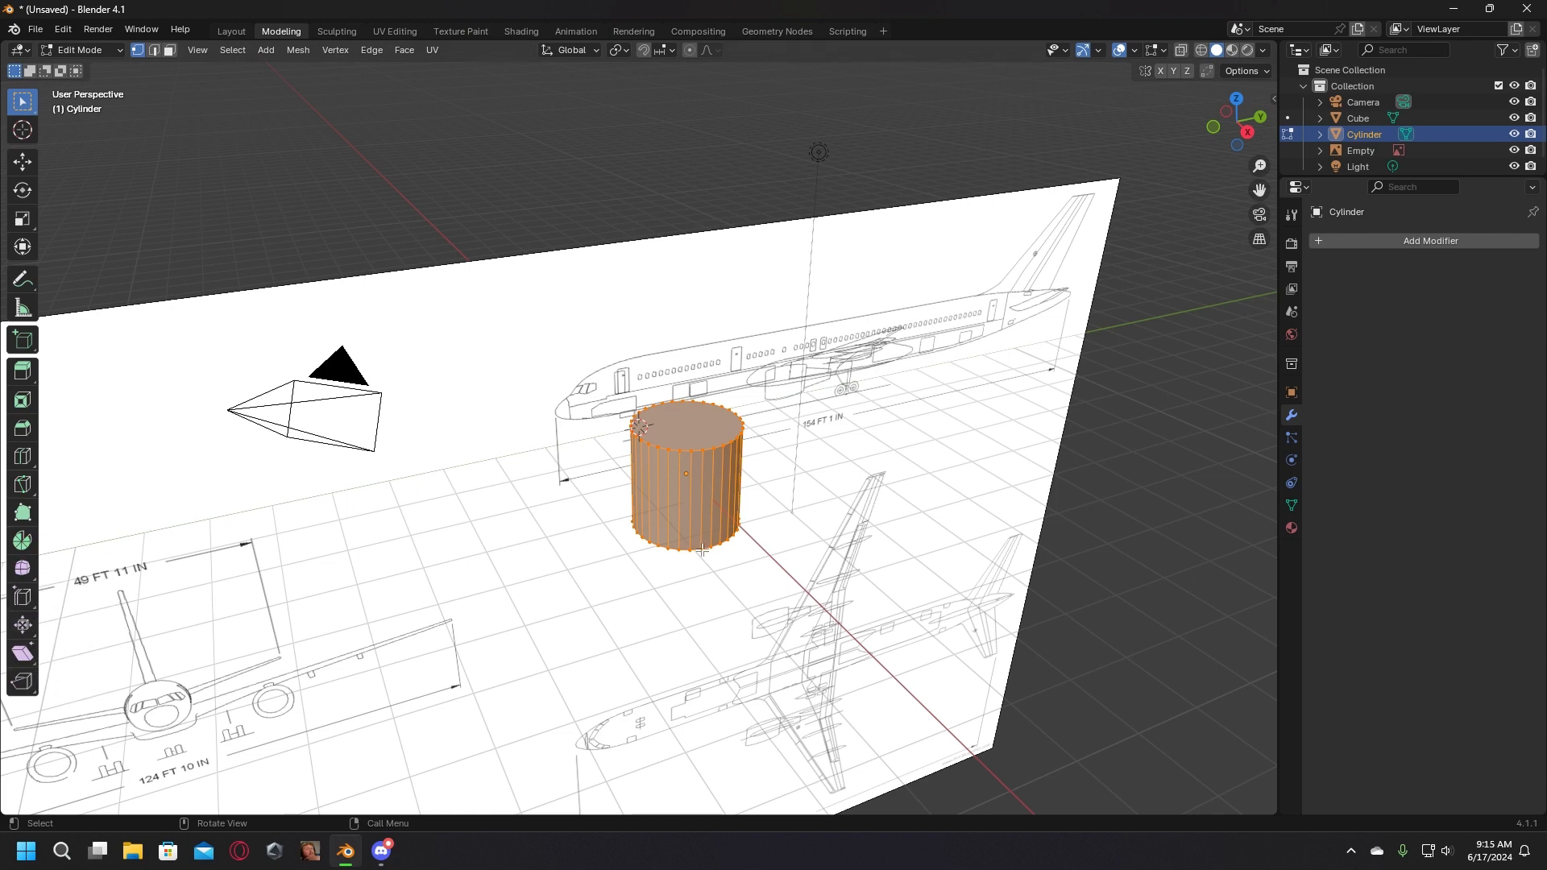
Step: Apply Smooth Vertices to the whole cylinder mesh
right_click(699, 520)
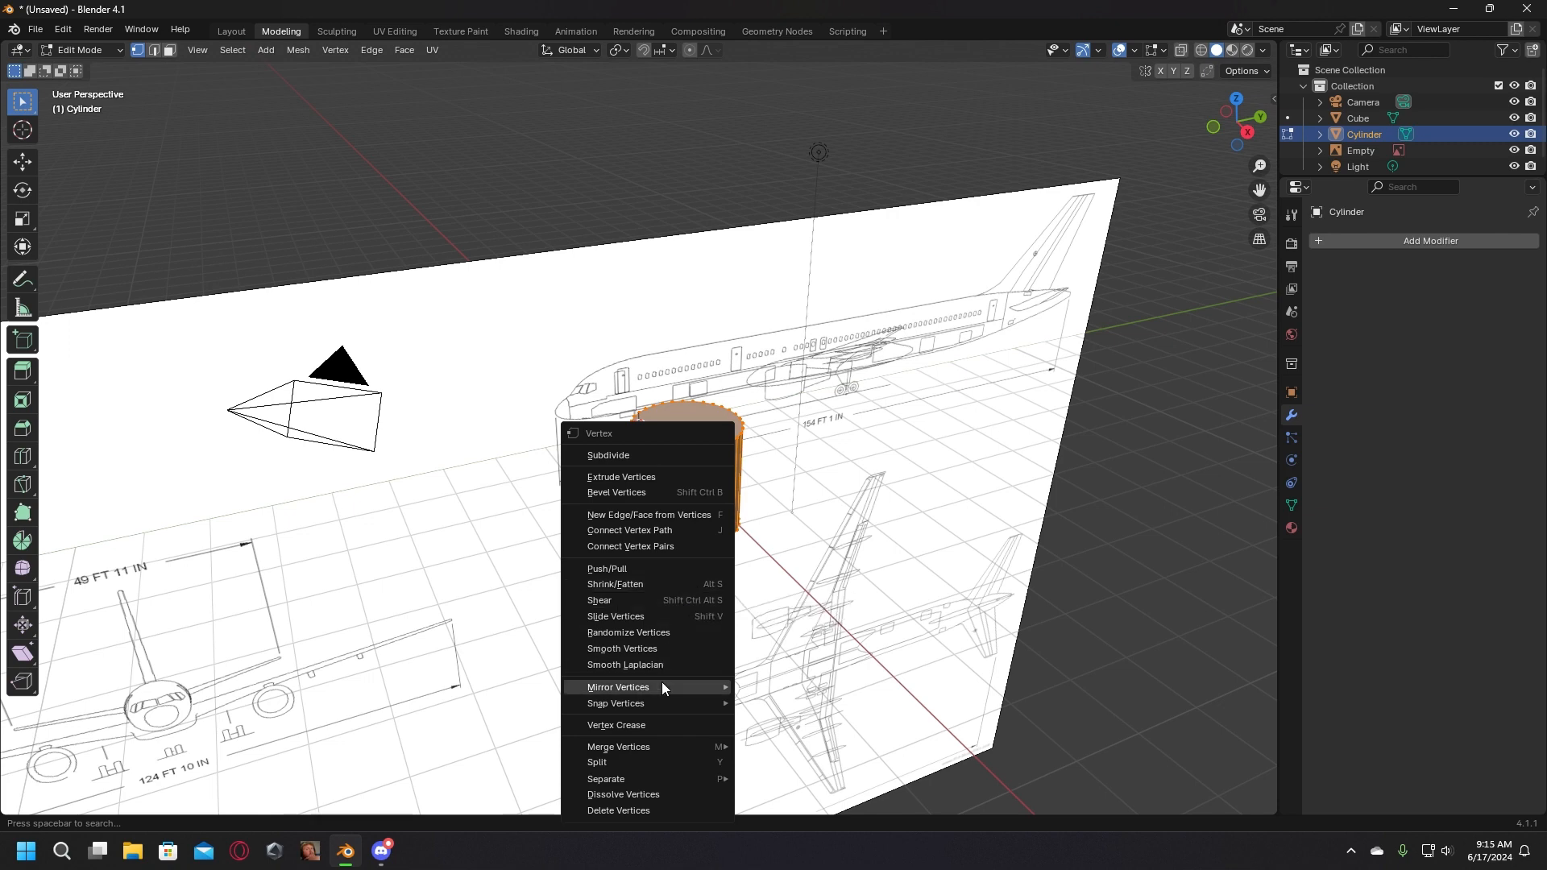
click(651, 651)
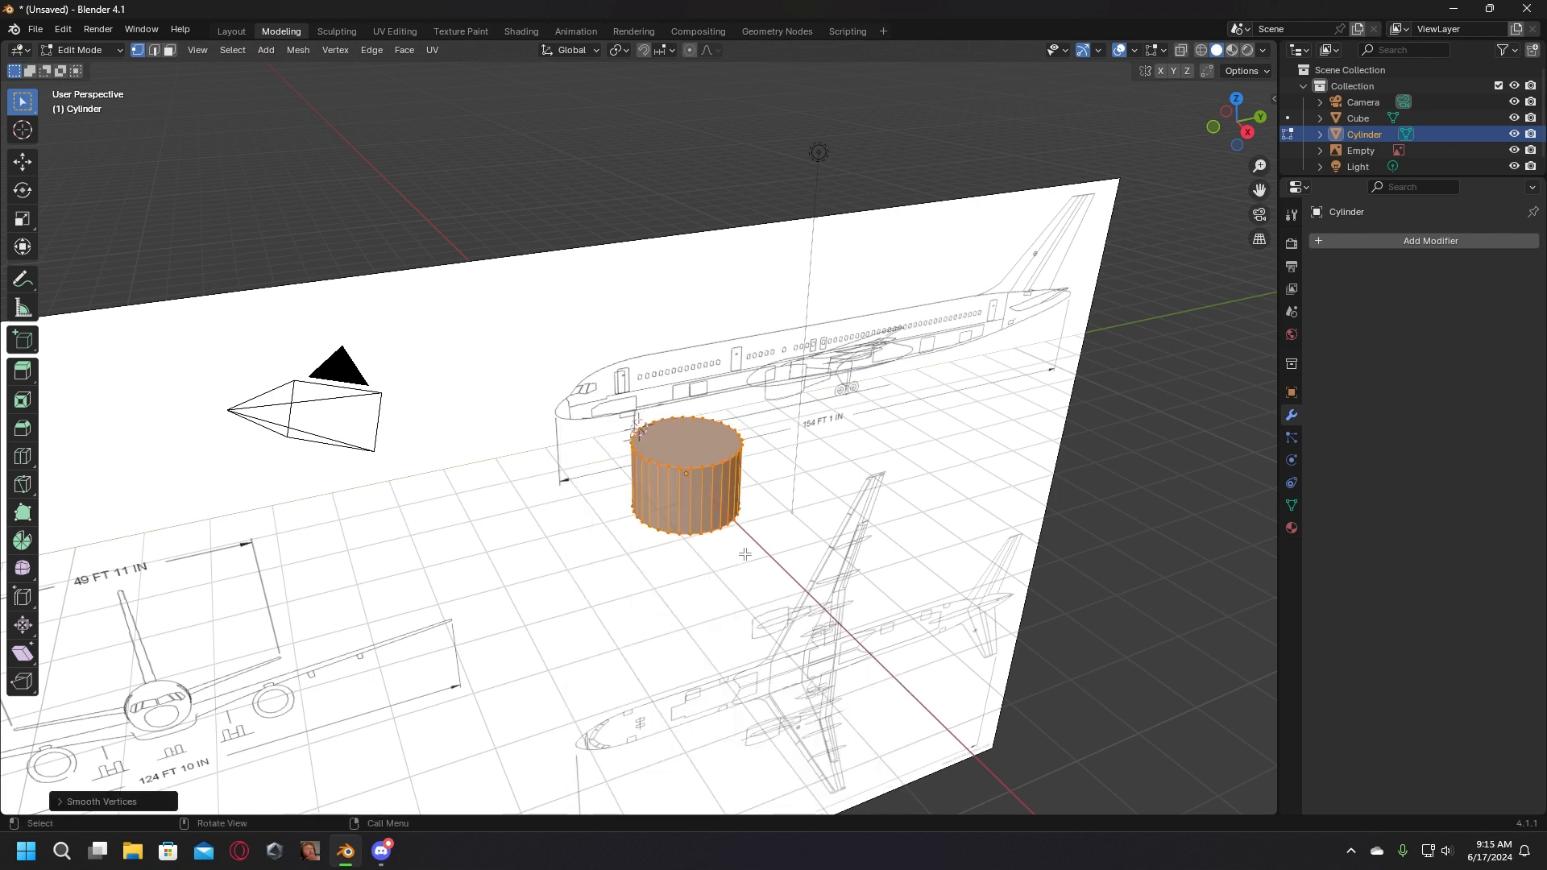
right_click(704, 494)
Step: Return to the Layout workspace and set the cylinder's rotation to 90° in Y and 90° in Z
click(231, 30)
right_click(943, 395)
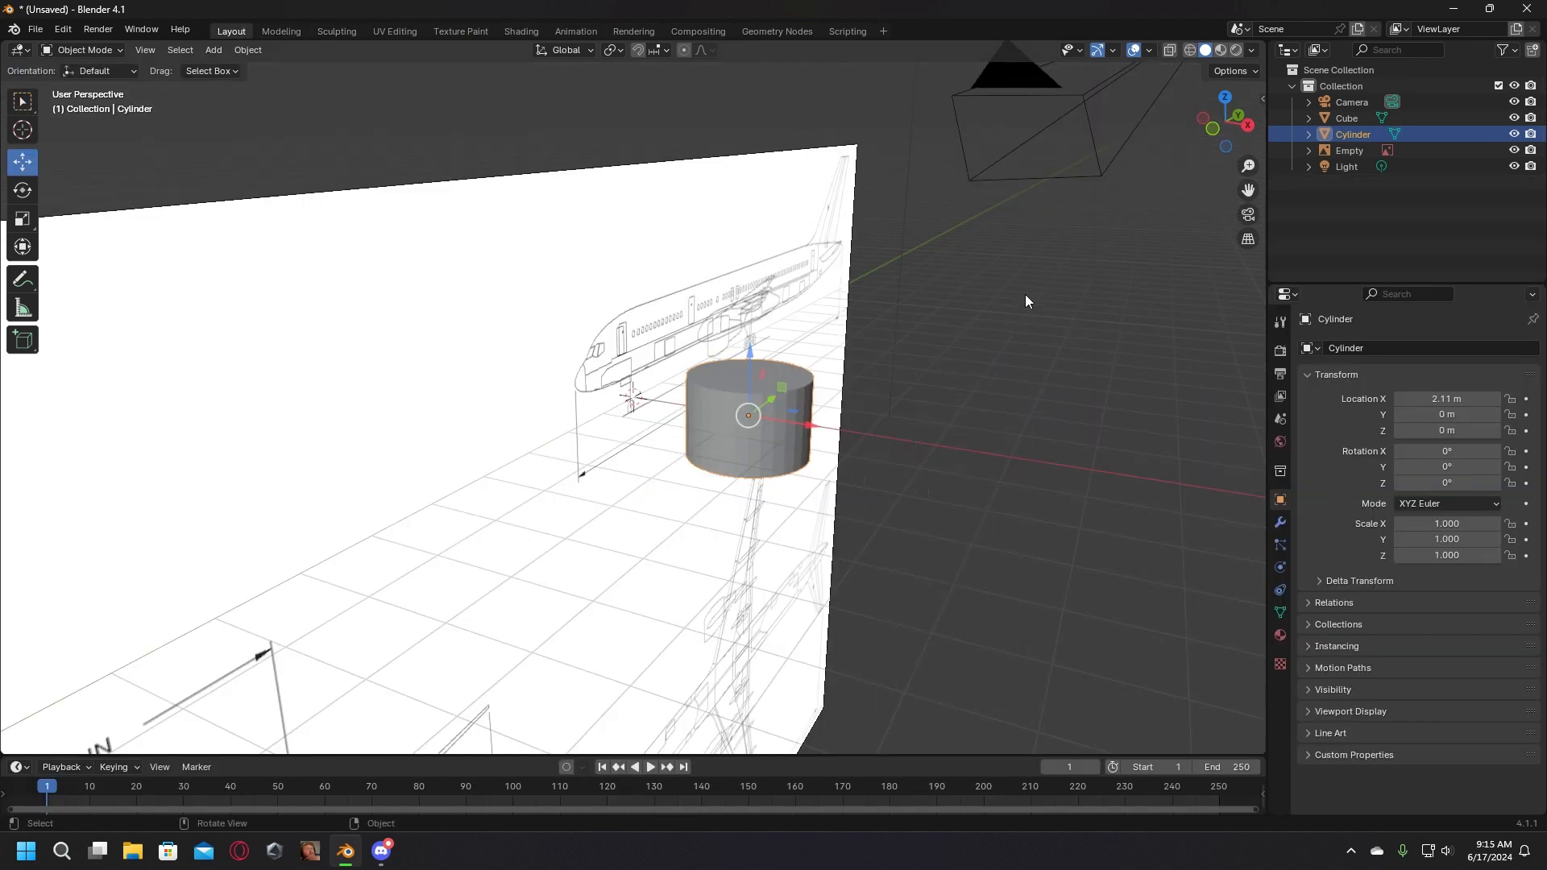
middle_drag(1003, 267, 870, 301)
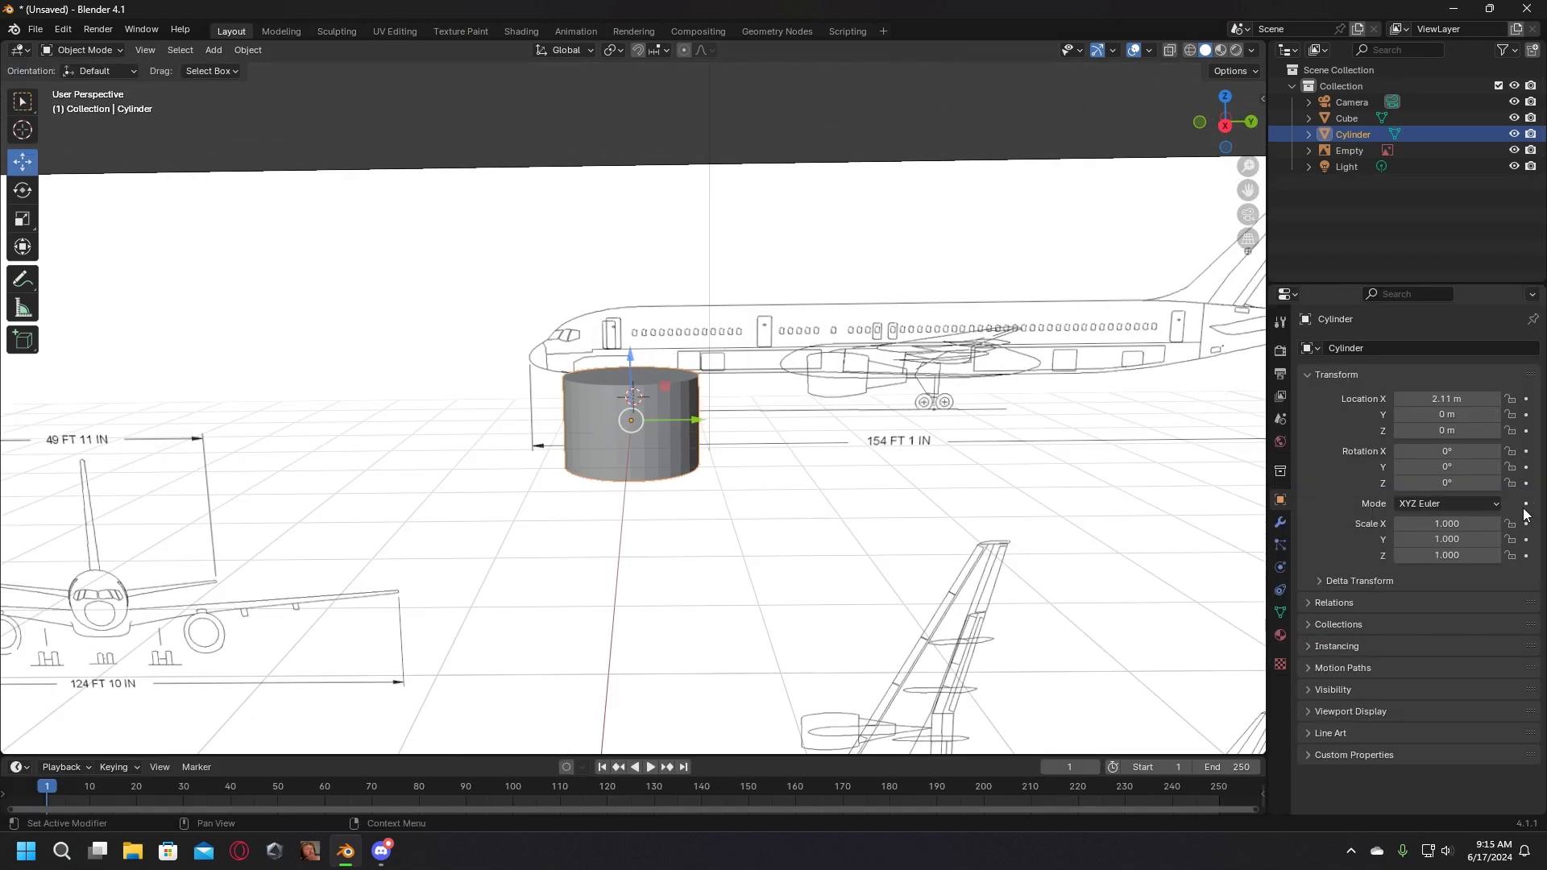
click(1462, 467)
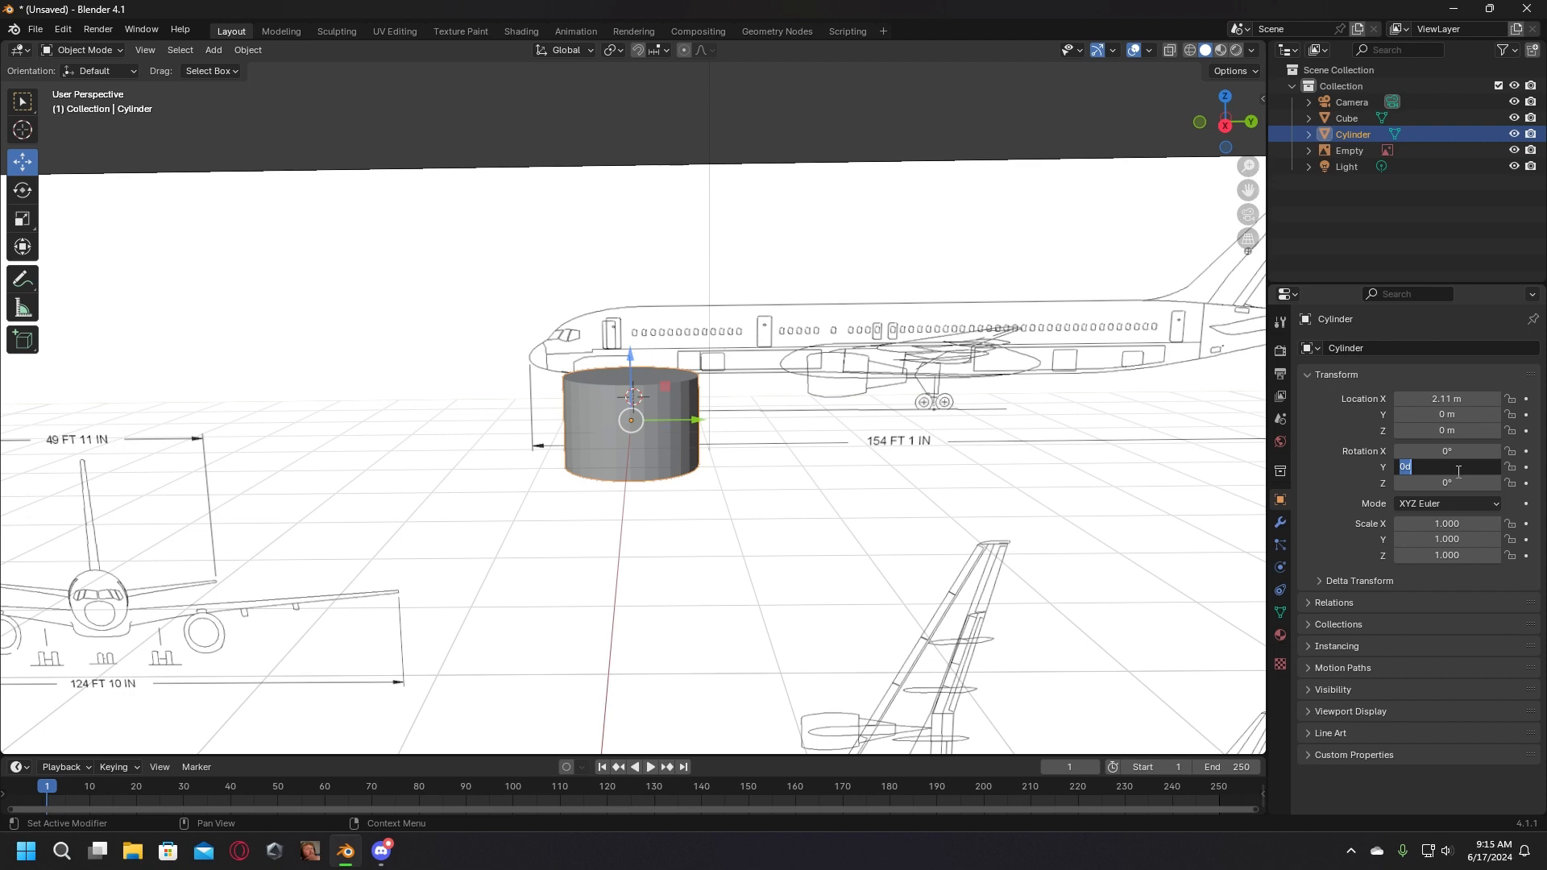
key(Return)
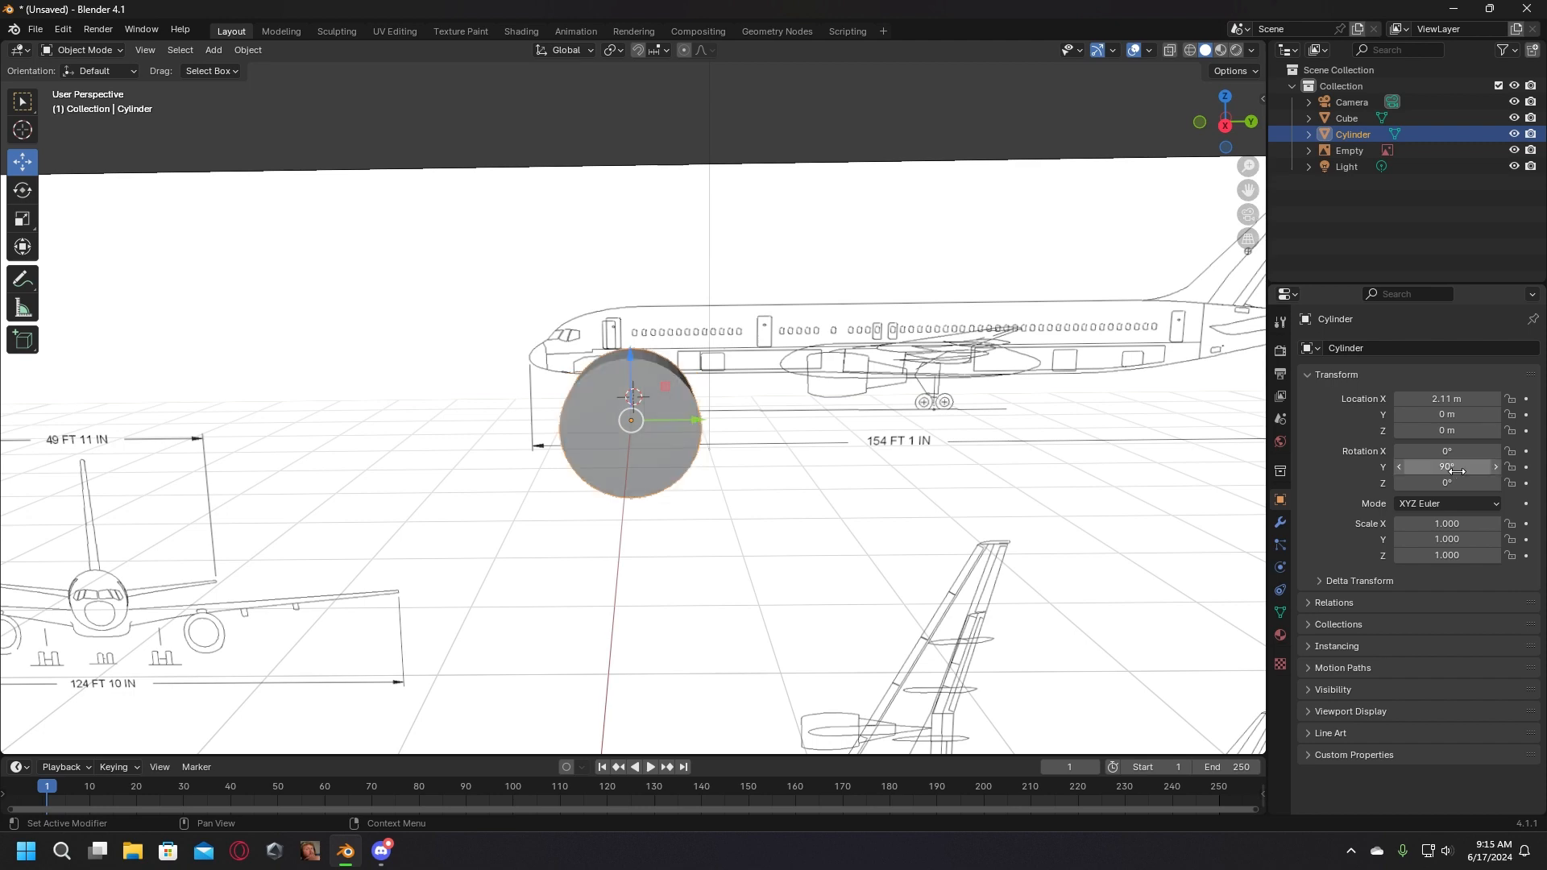
click(1461, 484)
text(90)
key(Return)
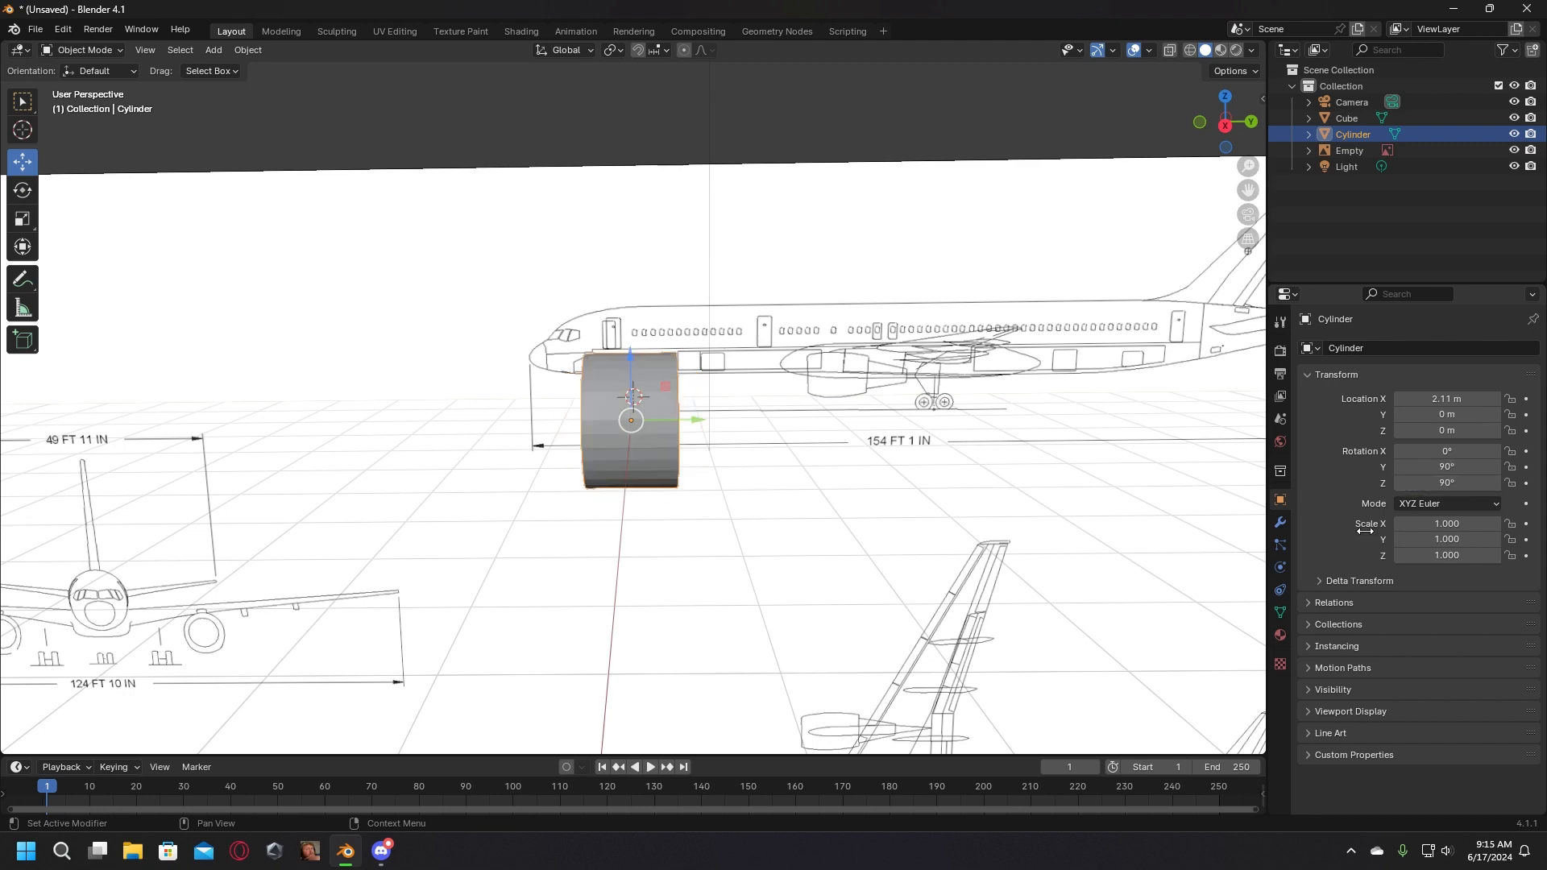
Step: Move the cylinder along the X axis to about 0.001 m, centring it on the reference image plane
middle_drag(806, 483, 653, 528)
middle_drag(779, 480, 822, 440)
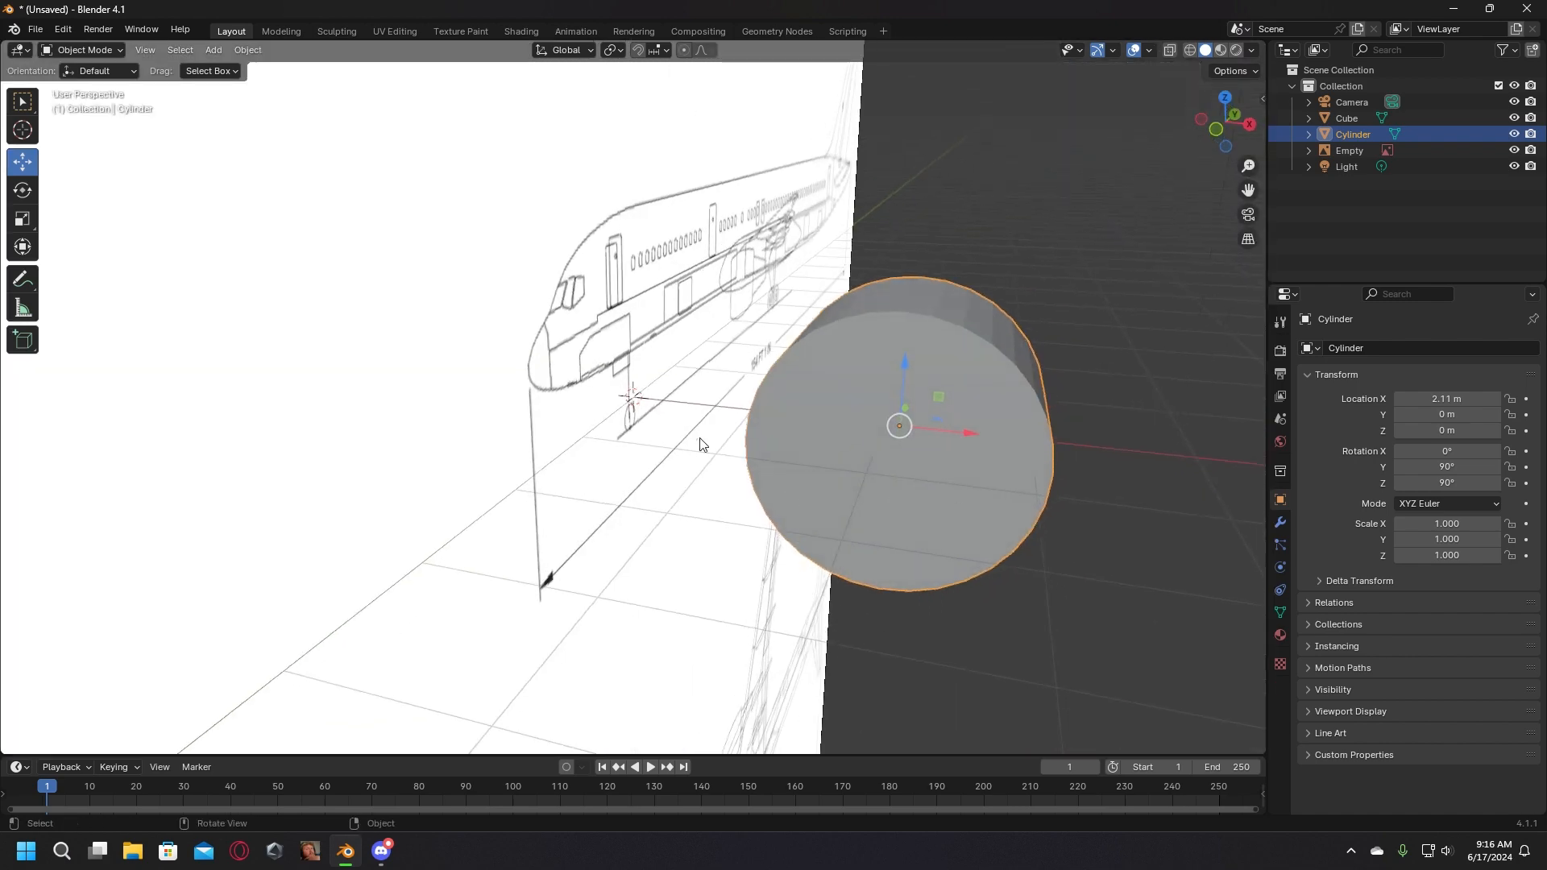
drag(962, 429, 717, 447)
middle_drag(717, 447, 709, 411)
drag(709, 409, 696, 401)
middle_drag(696, 401, 567, 313)
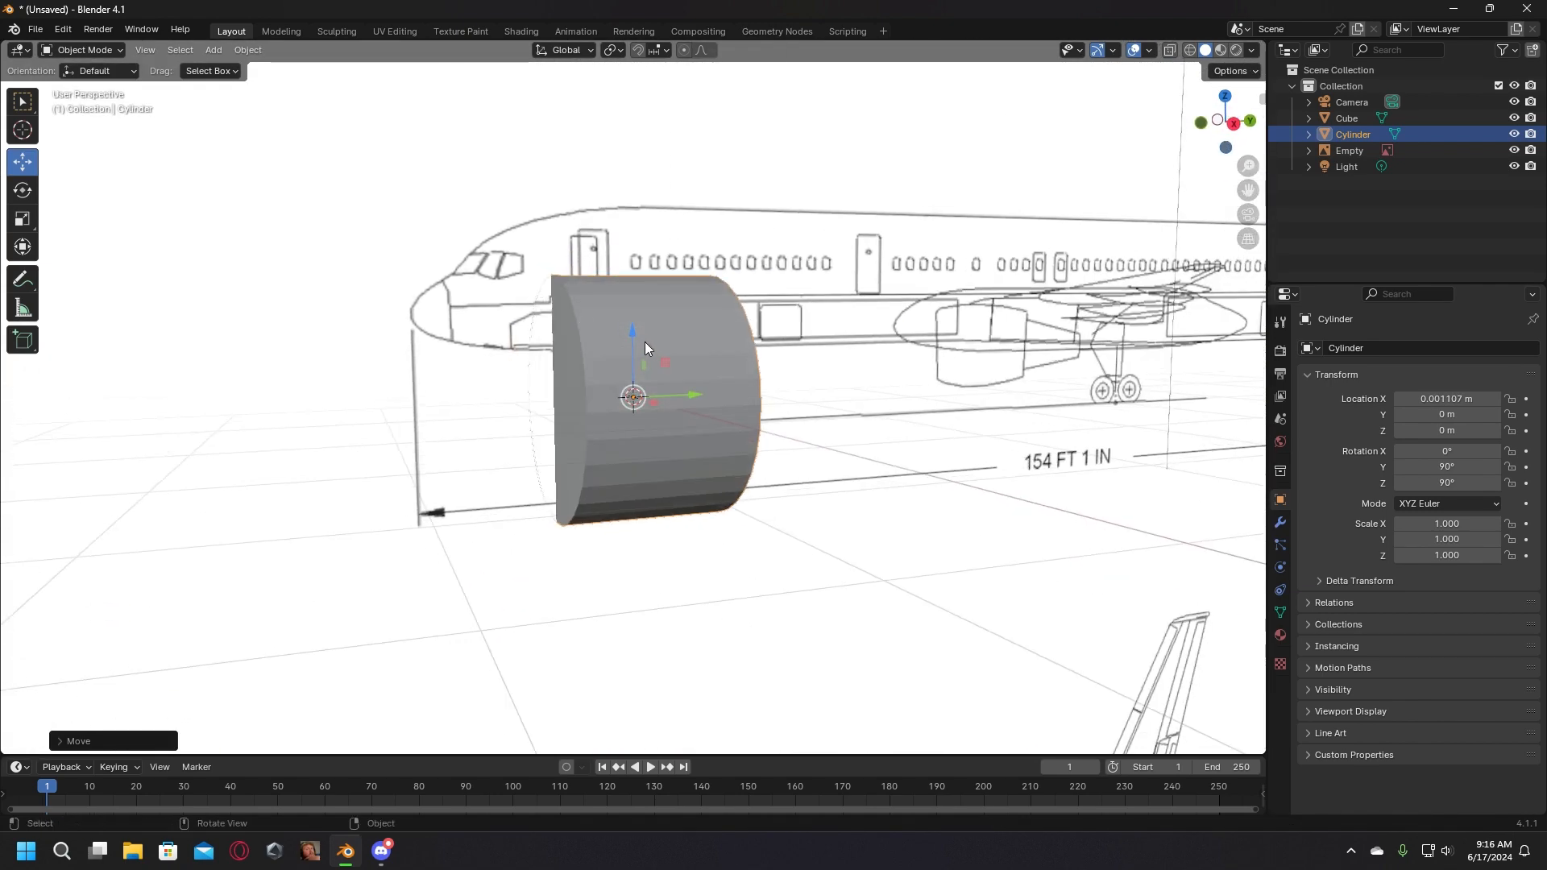
Step: Move the cylinder to about 0.96 m in Y and 0.90 m in Z, onto the fuselage behind the front door
drag(644, 342, 633, 325)
middle_drag(633, 326, 780, 416)
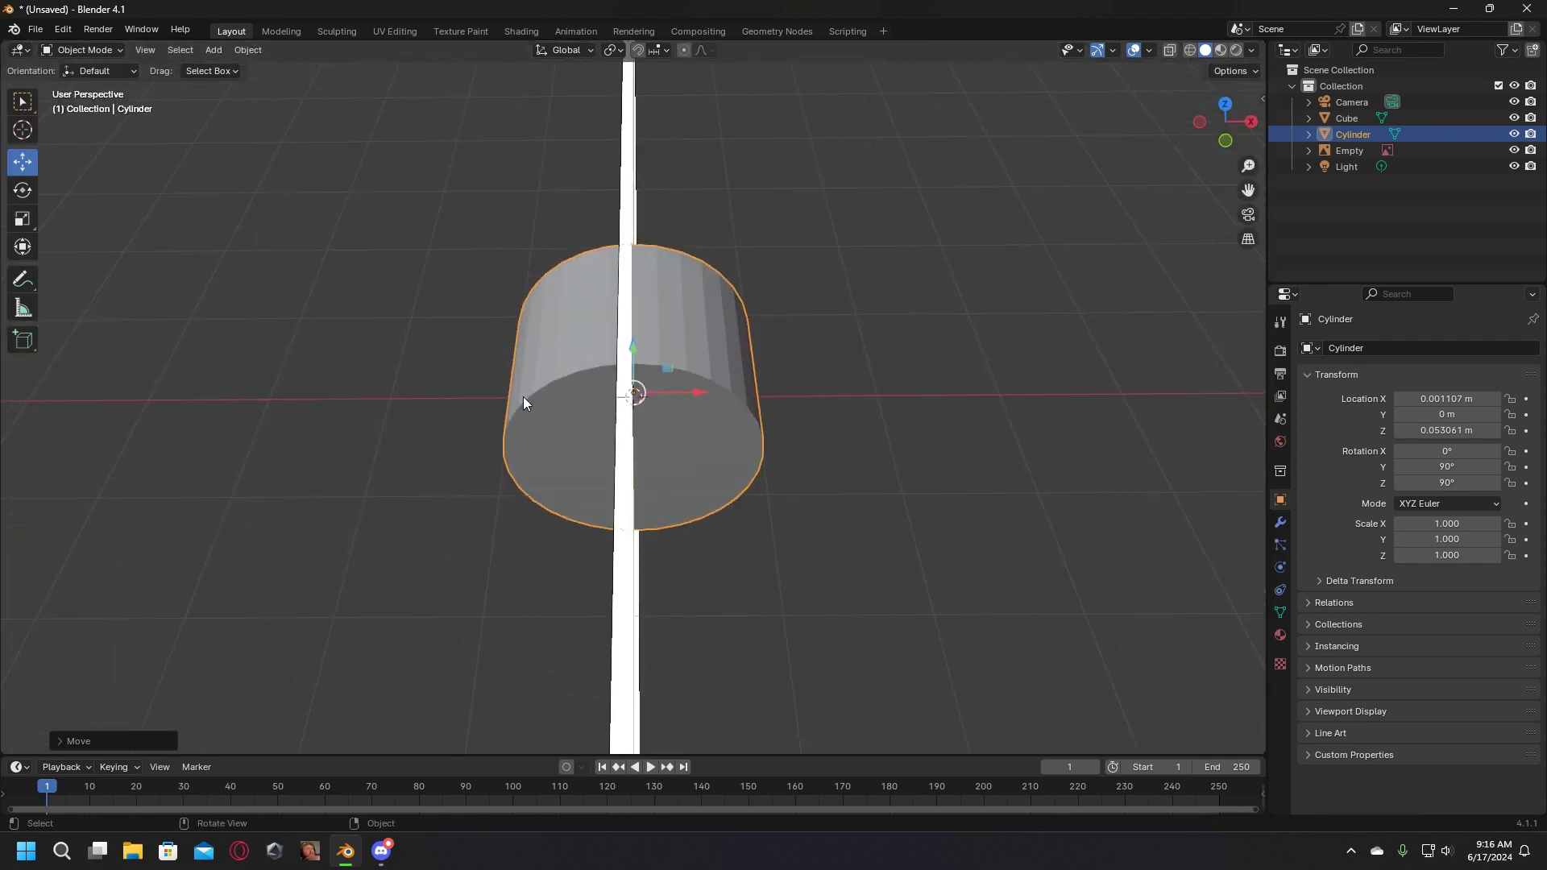
middle_drag(672, 445, 749, 469)
scroll(570, 441, up, 6)
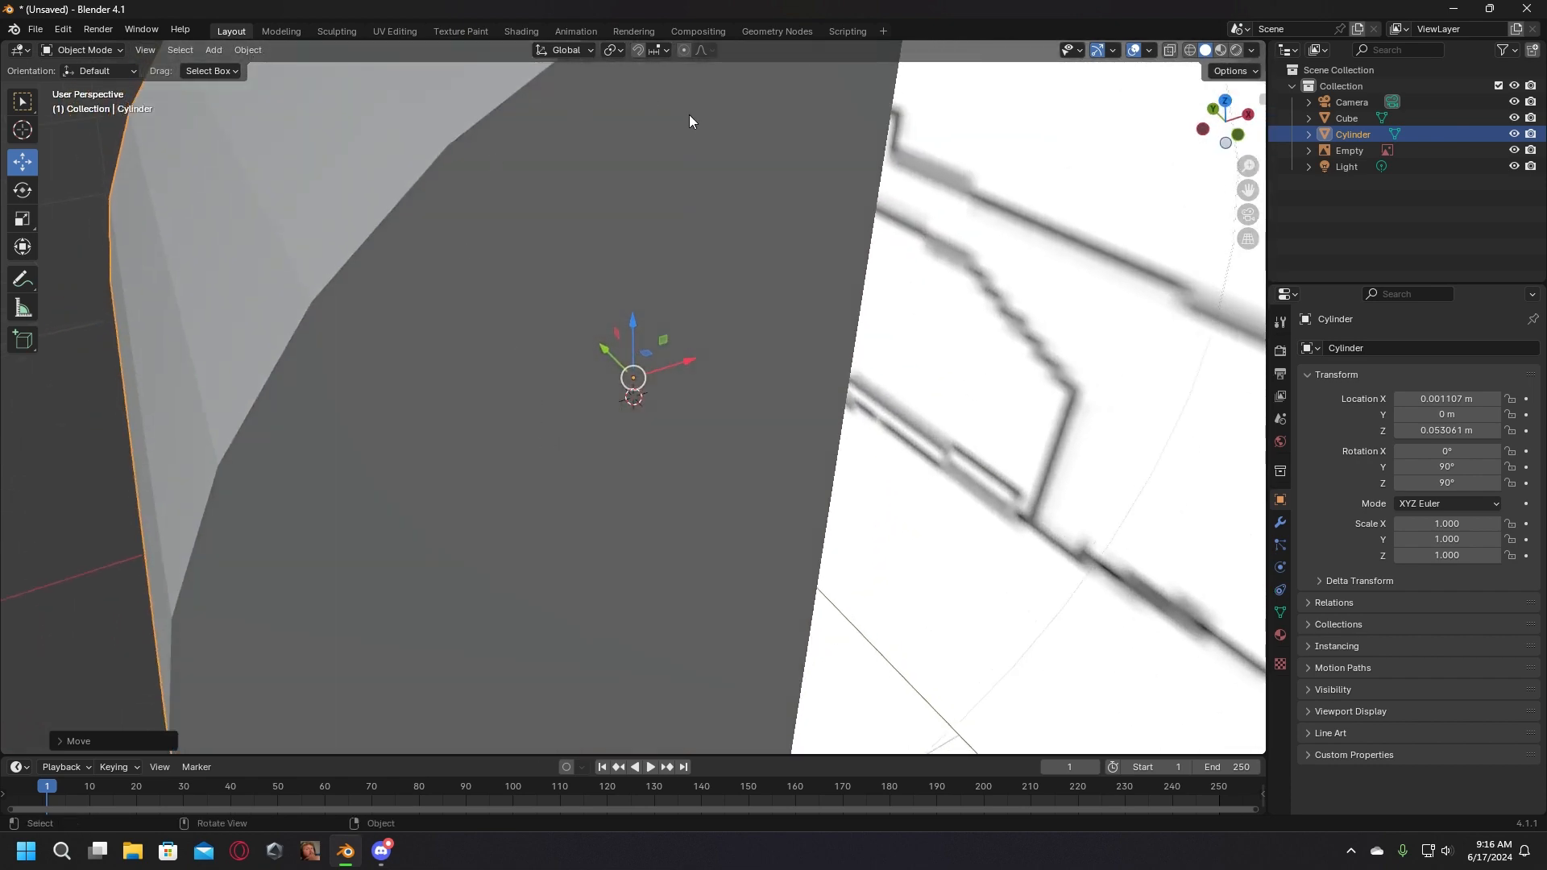
scroll(685, 161, down, 8)
middle_drag(679, 219, 640, 312)
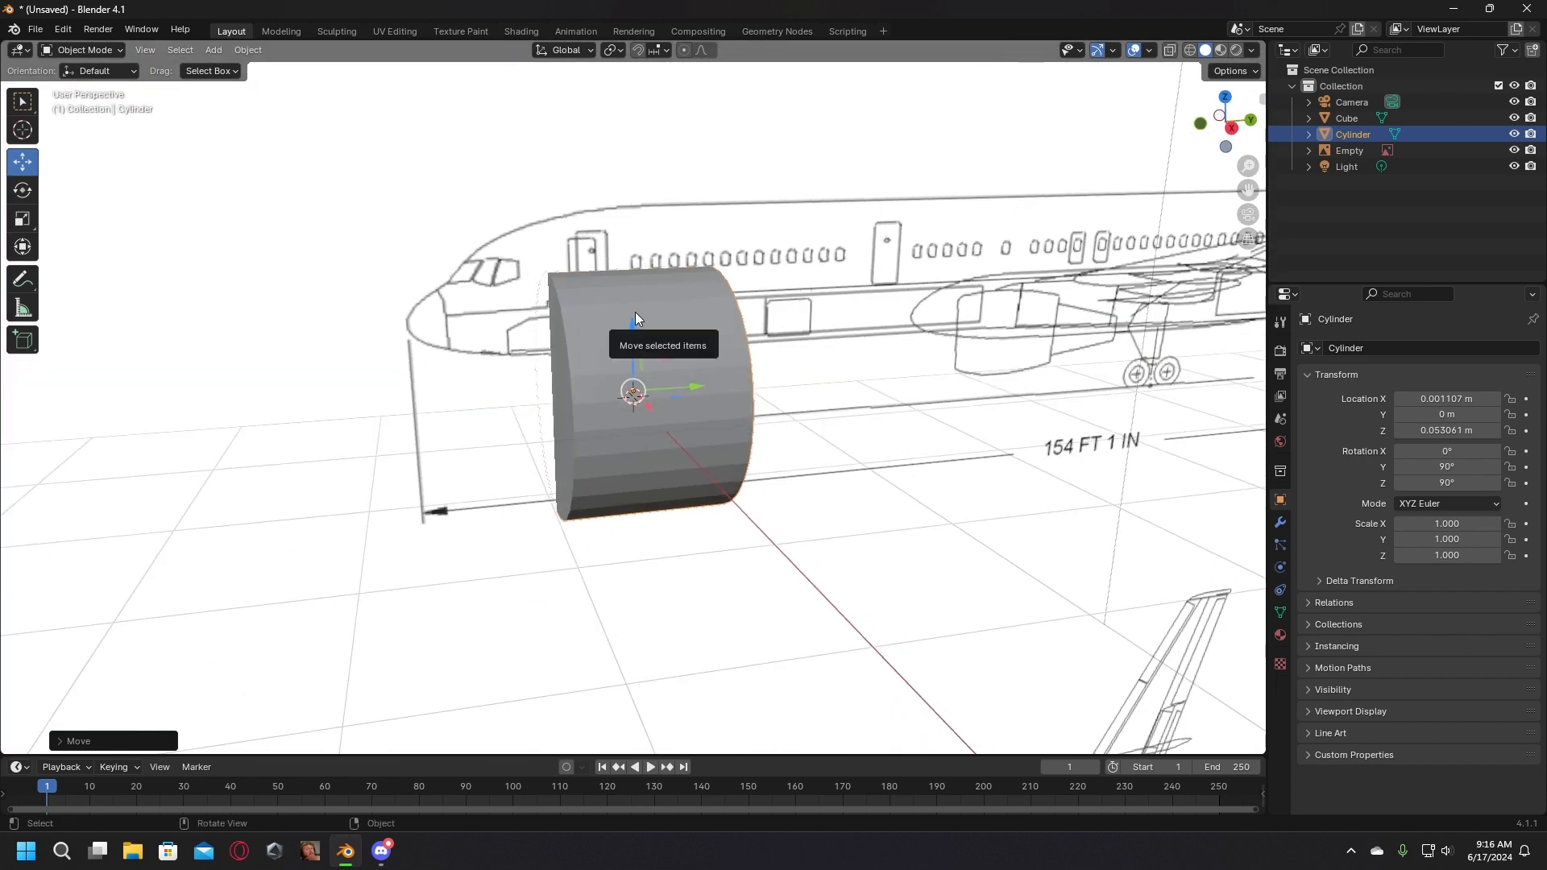
drag(634, 311, 669, 213)
drag(700, 289, 813, 289)
Step: Scale the cylinder uniformly to about 0.548 and raise it to about 0.982 m in Z, up to the fuselage's top line
click(27, 220)
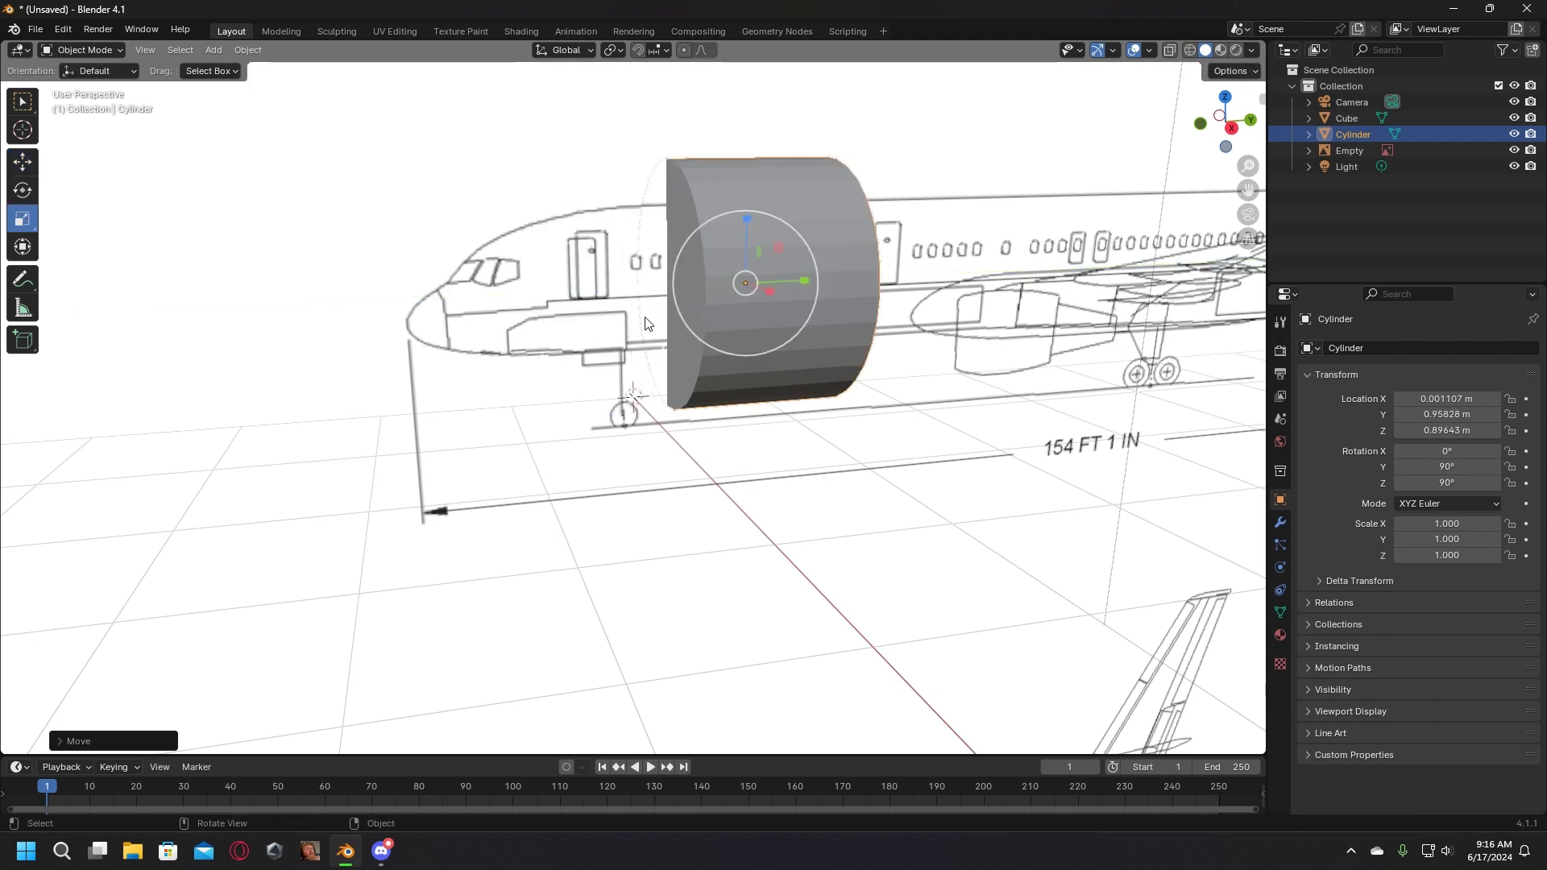
drag(678, 321, 719, 298)
click(23, 161)
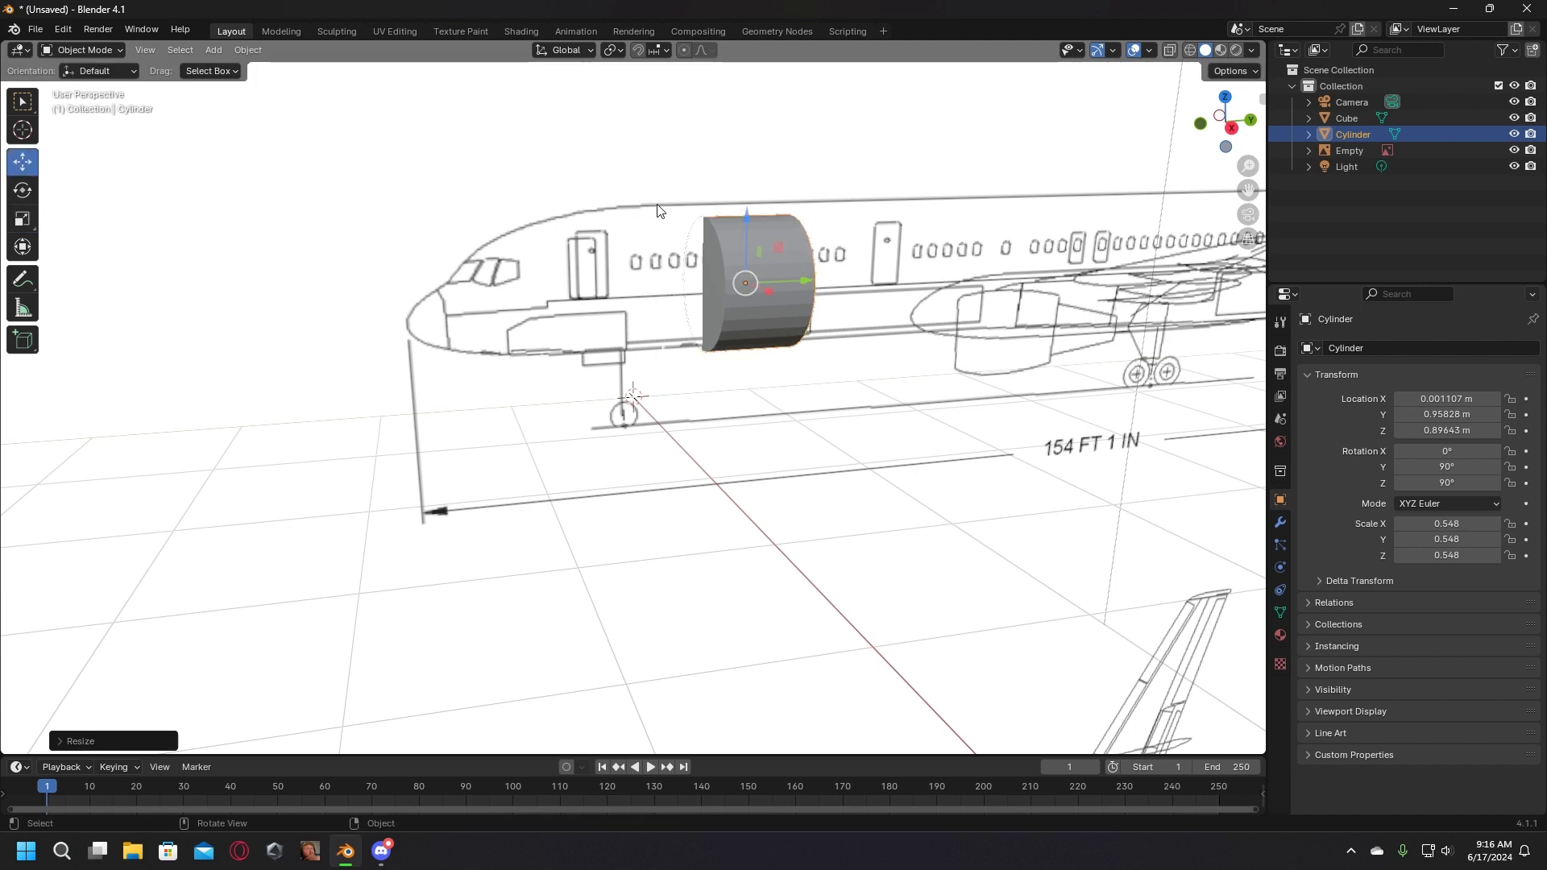
drag(747, 215, 747, 196)
drag(746, 194, 746, 196)
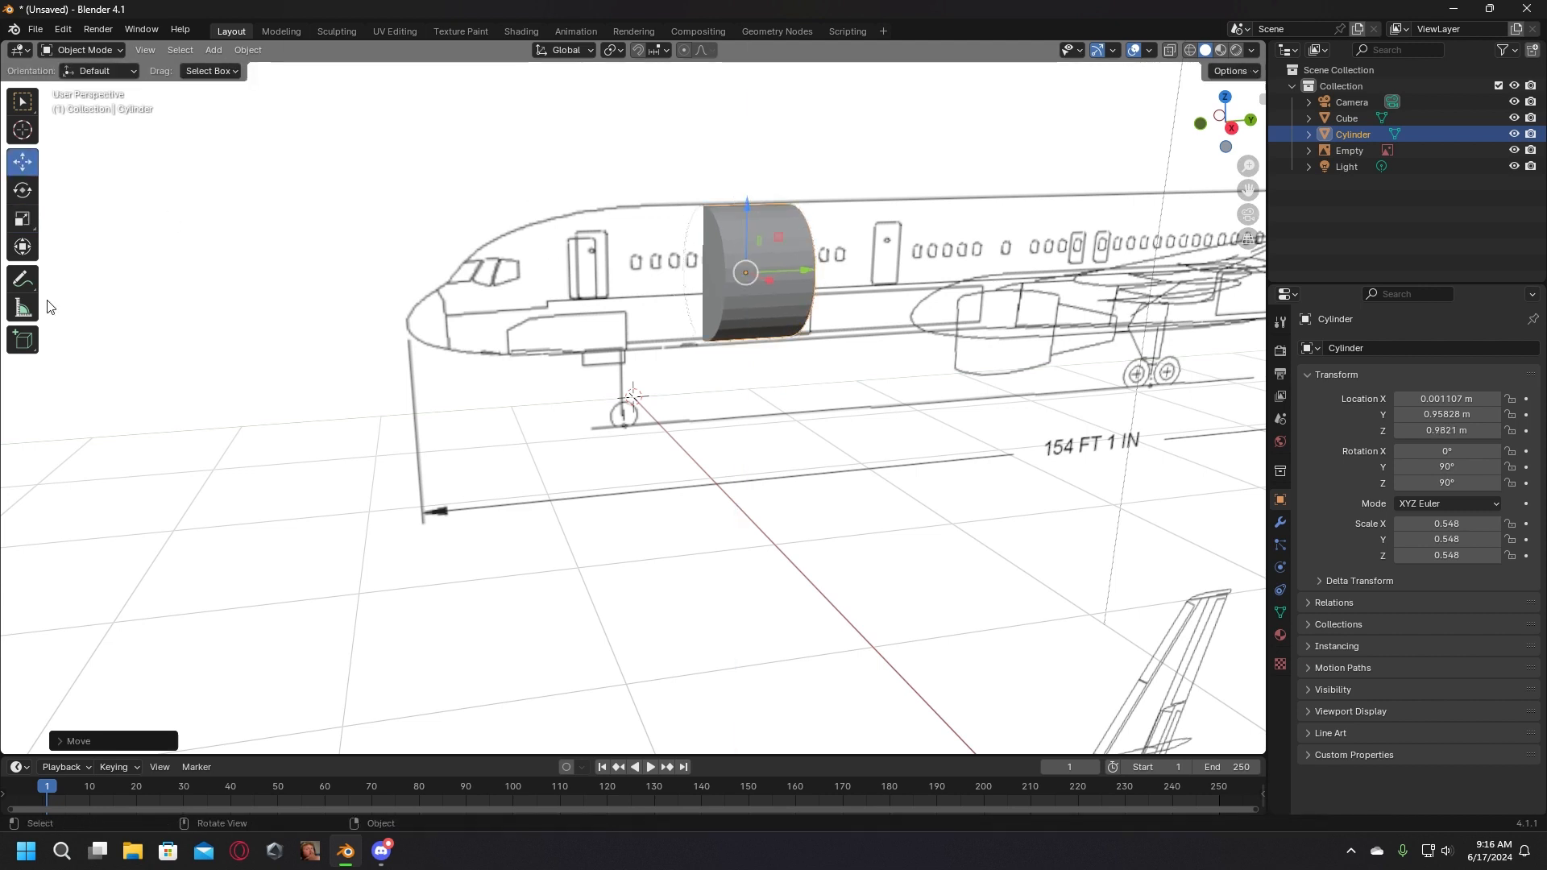
Step: Scale the cylinder uniformly to about 0.575 and lower it to about 0.973 m in Z to match the fuselage's height
click(14, 224)
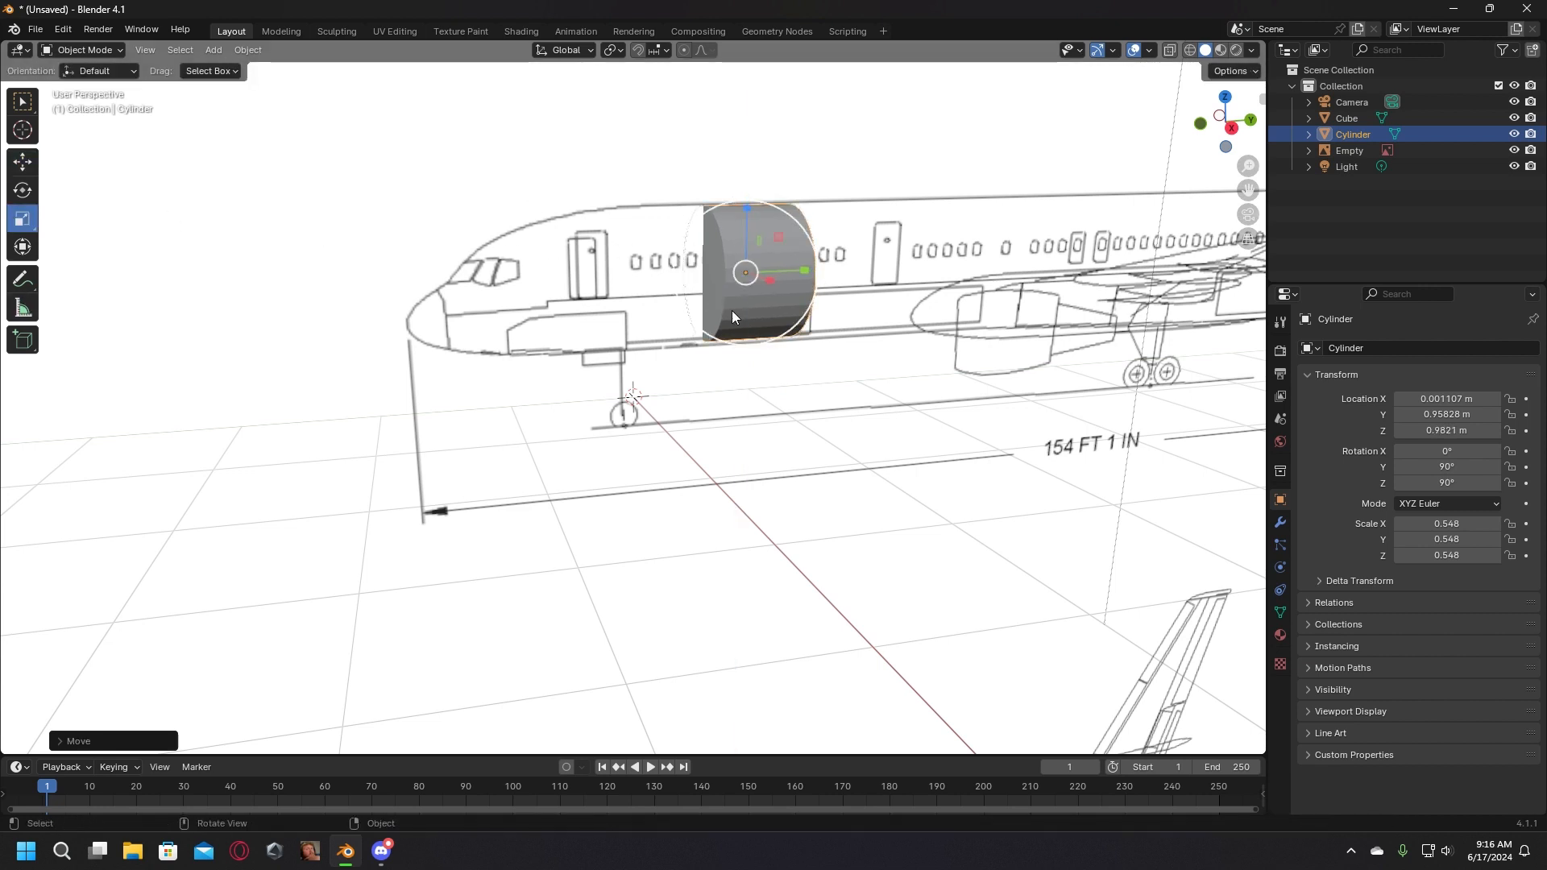
drag(732, 311, 751, 301)
middle_drag(817, 329, 884, 287)
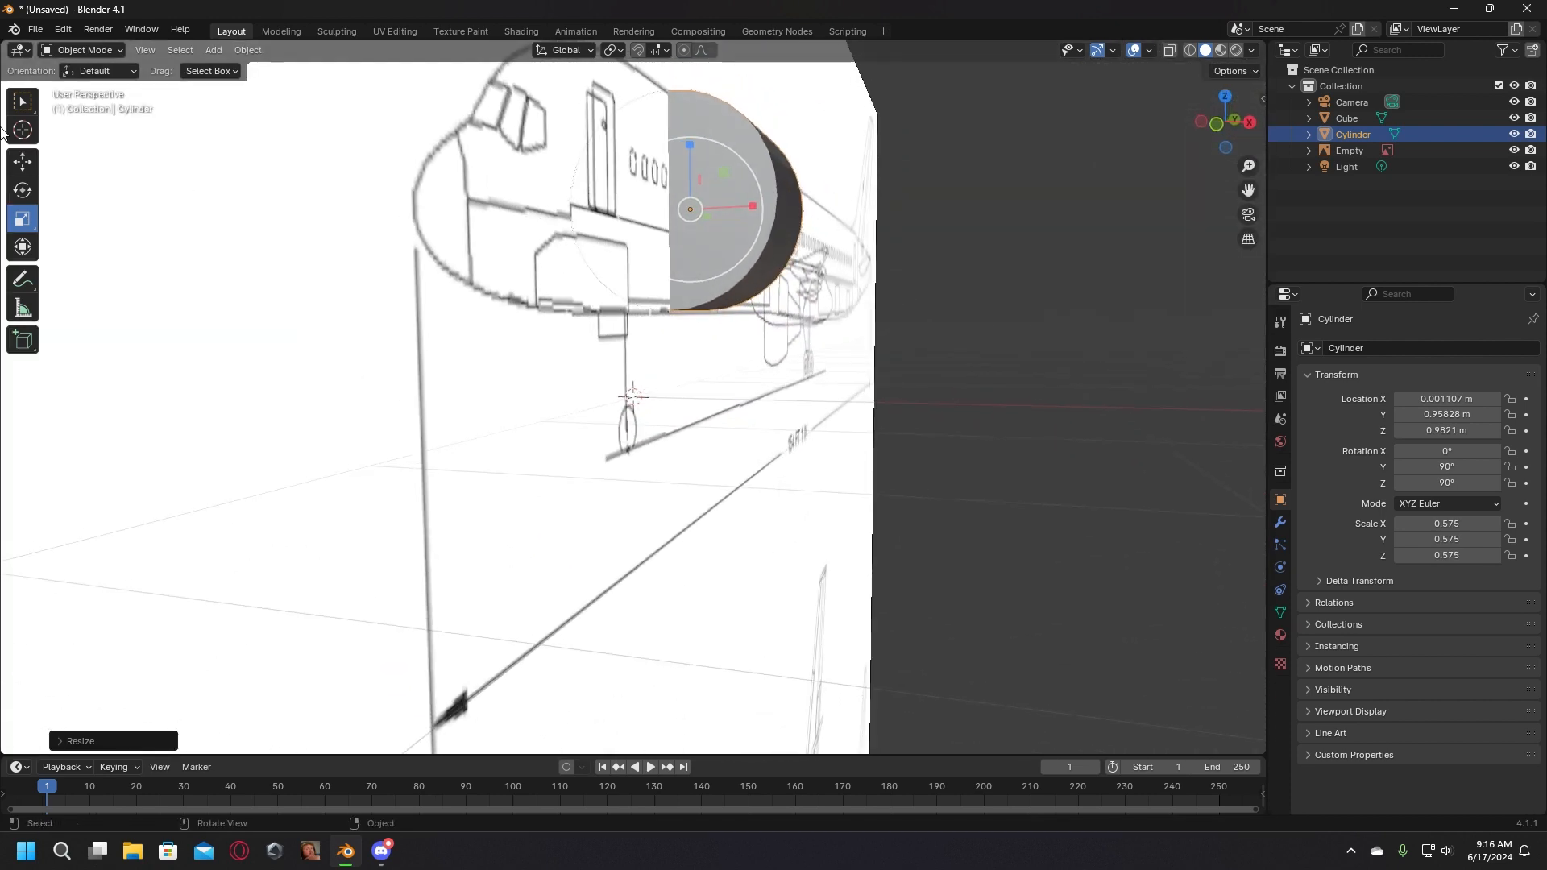
click(22, 161)
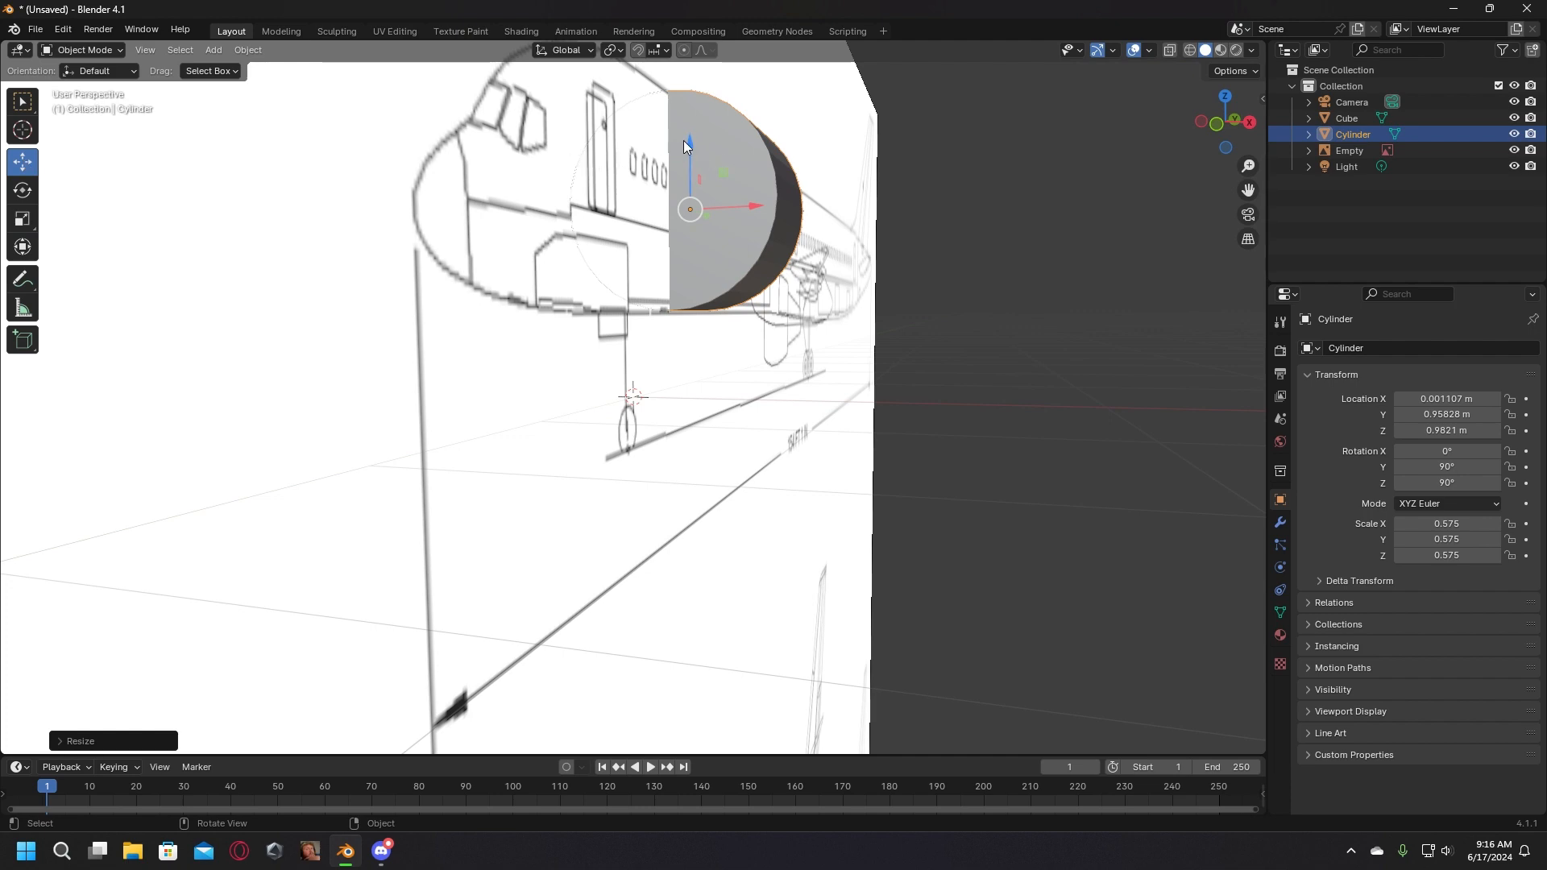
drag(683, 142, 685, 148)
middle_drag(685, 147, 809, 232)
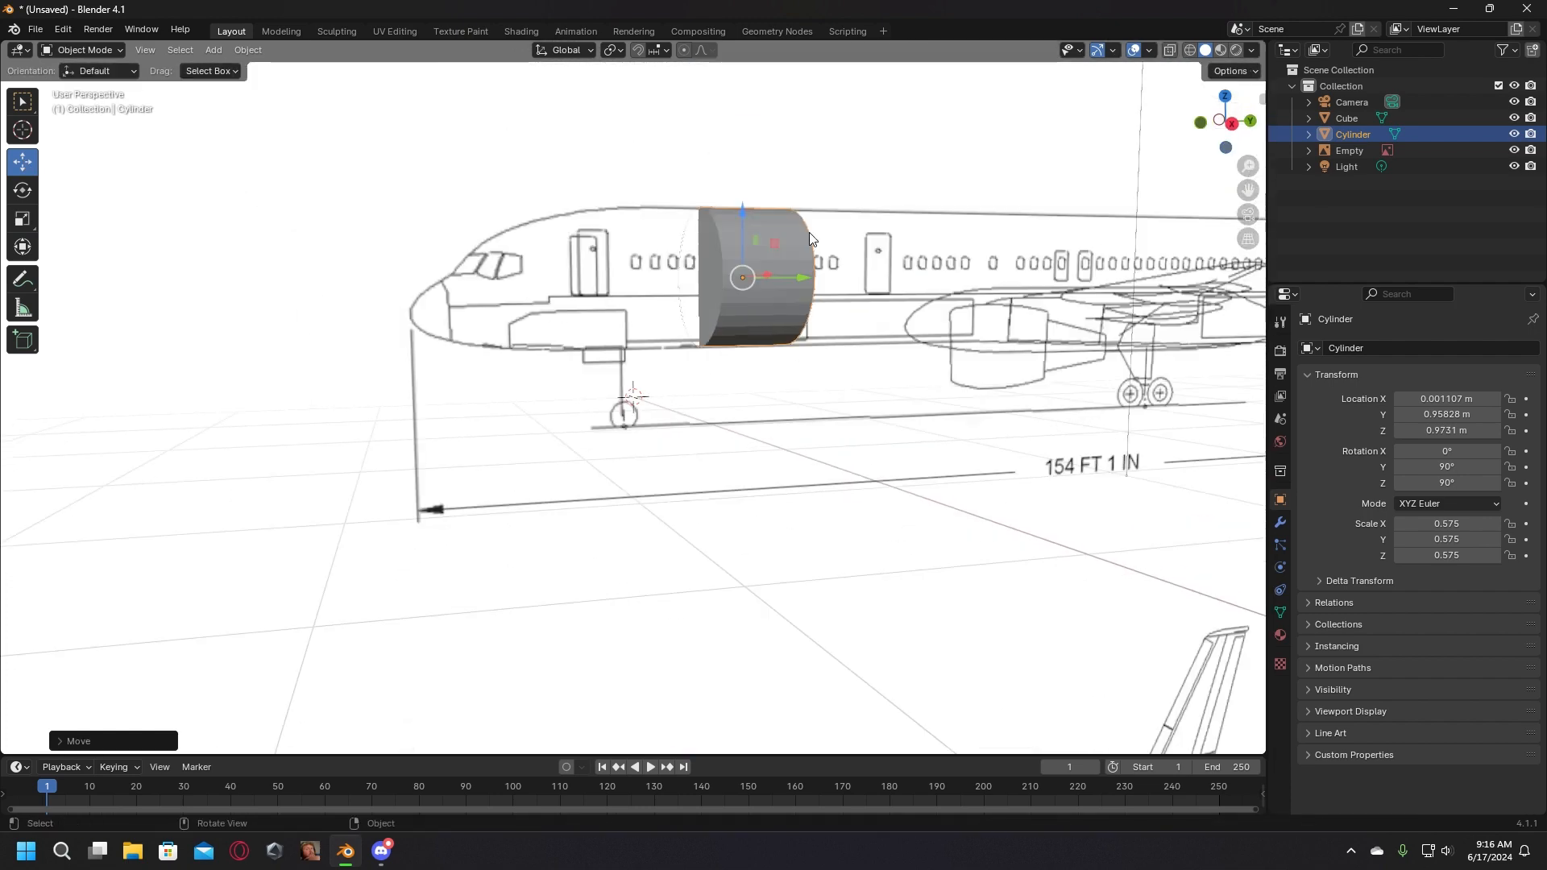
scroll(806, 228, down, 2)
Step: In the Modeling workspace, clear the selection and try to box-select the vertices at the cylinder's nose-side end
click(276, 34)
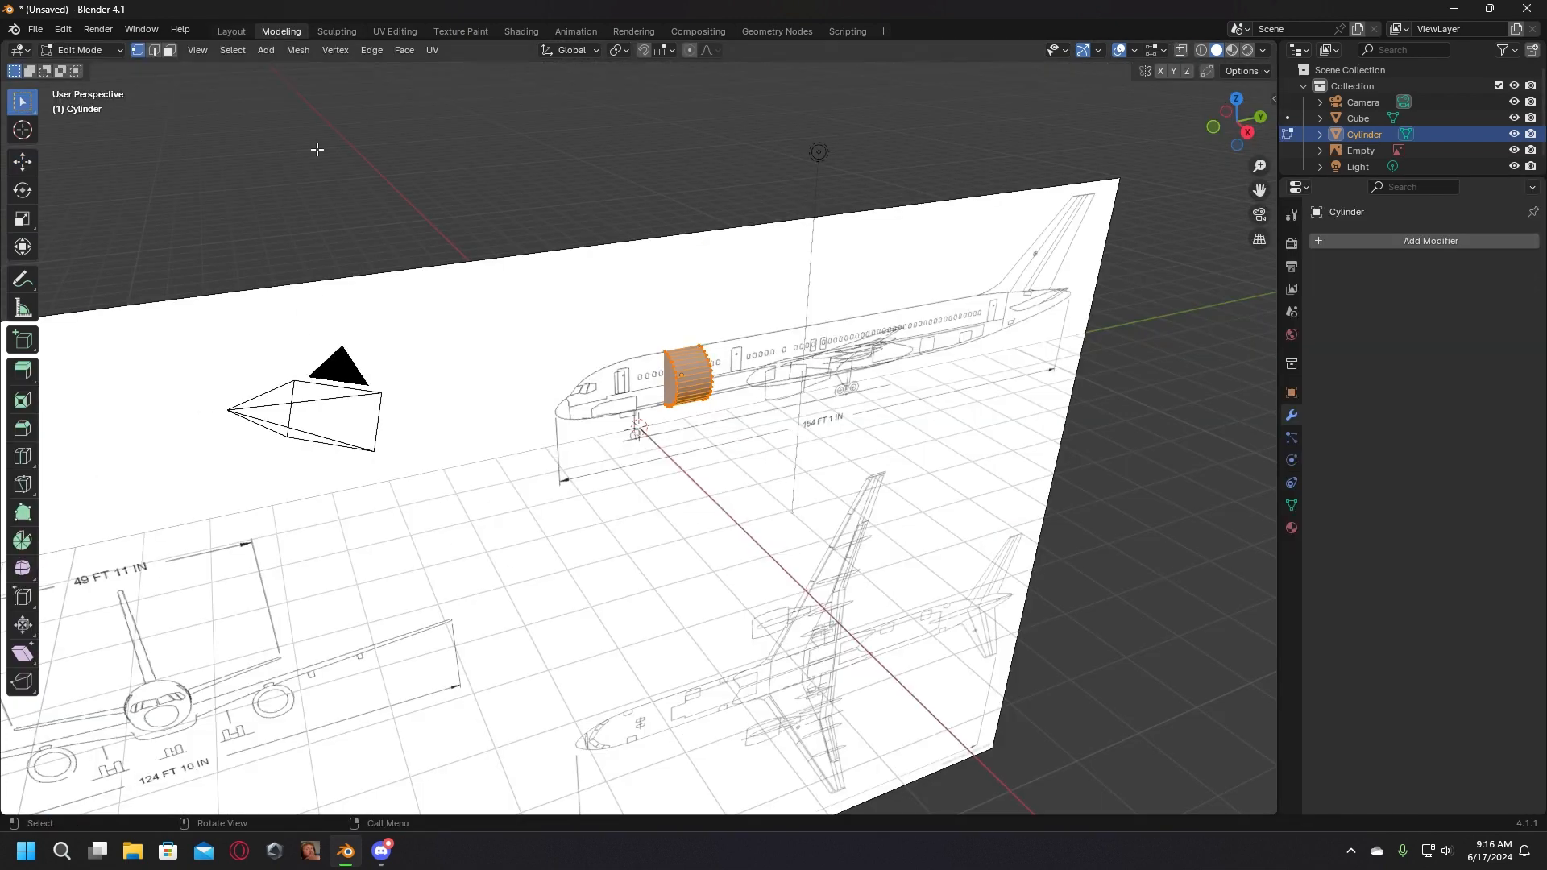
middle_drag(610, 391, 553, 335)
click(557, 334)
scroll(636, 345, down, 3)
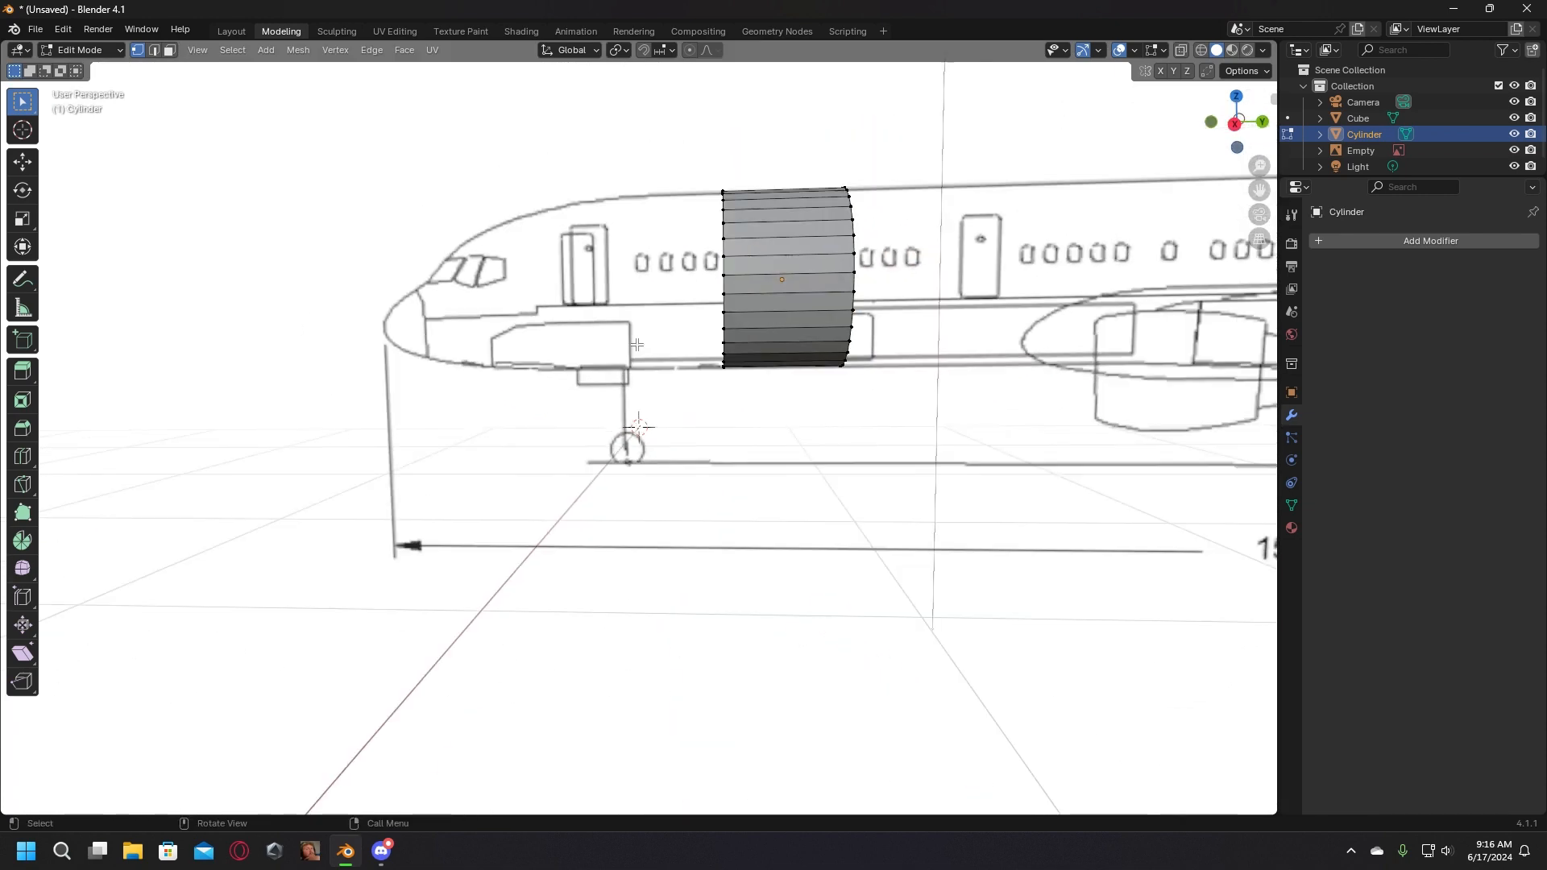
drag(709, 430, 692, 293)
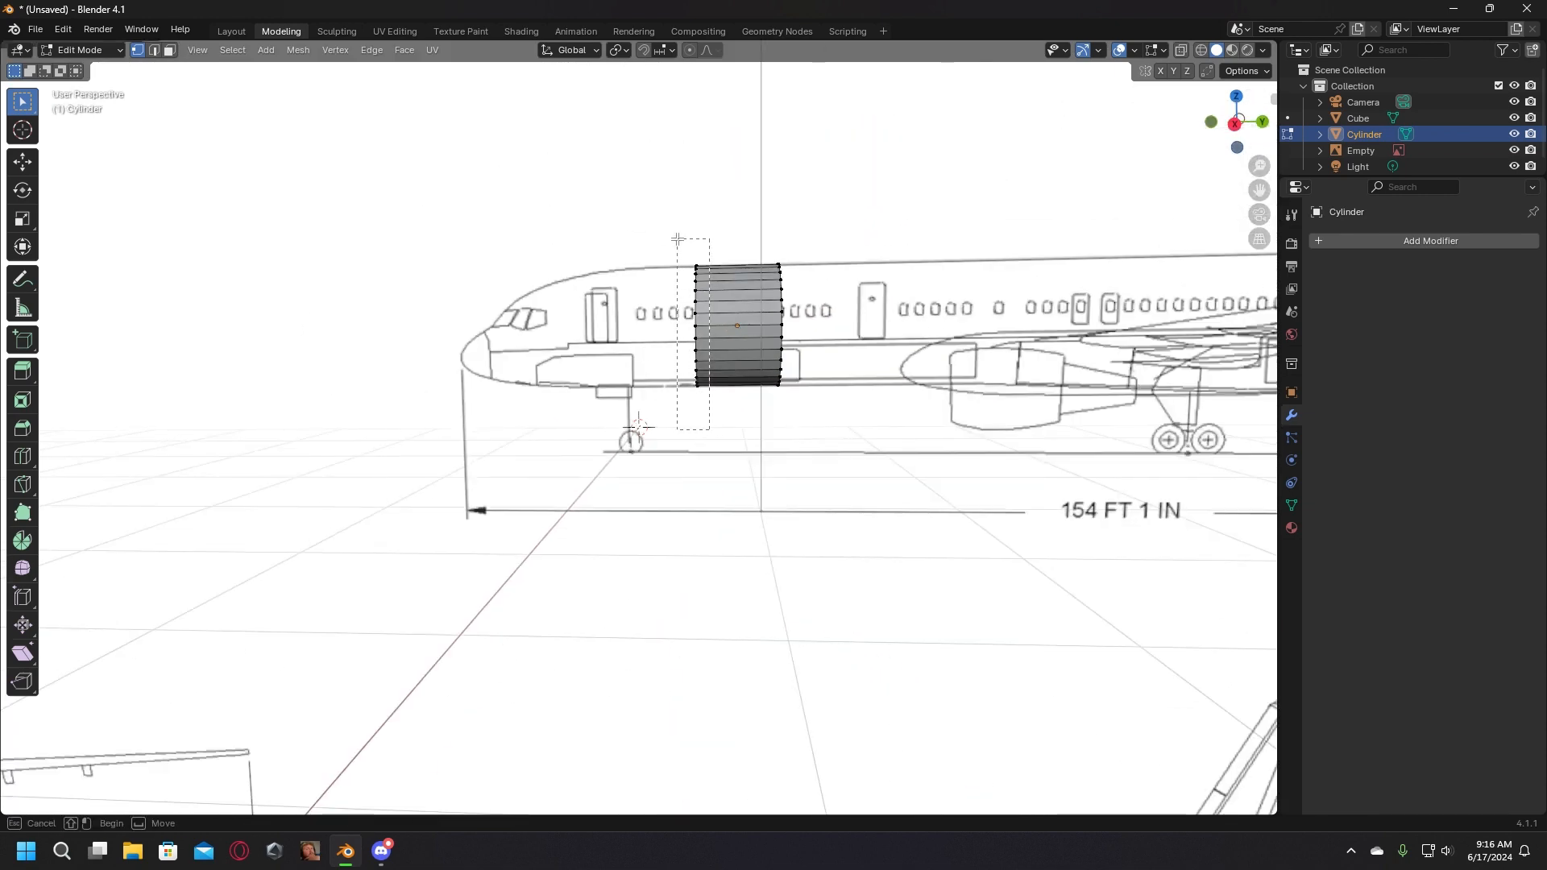
drag(677, 239, 677, 240)
Step: Switch the viewport shading to Wireframe to see through the cylinder
middle_drag(459, 314, 709, 439)
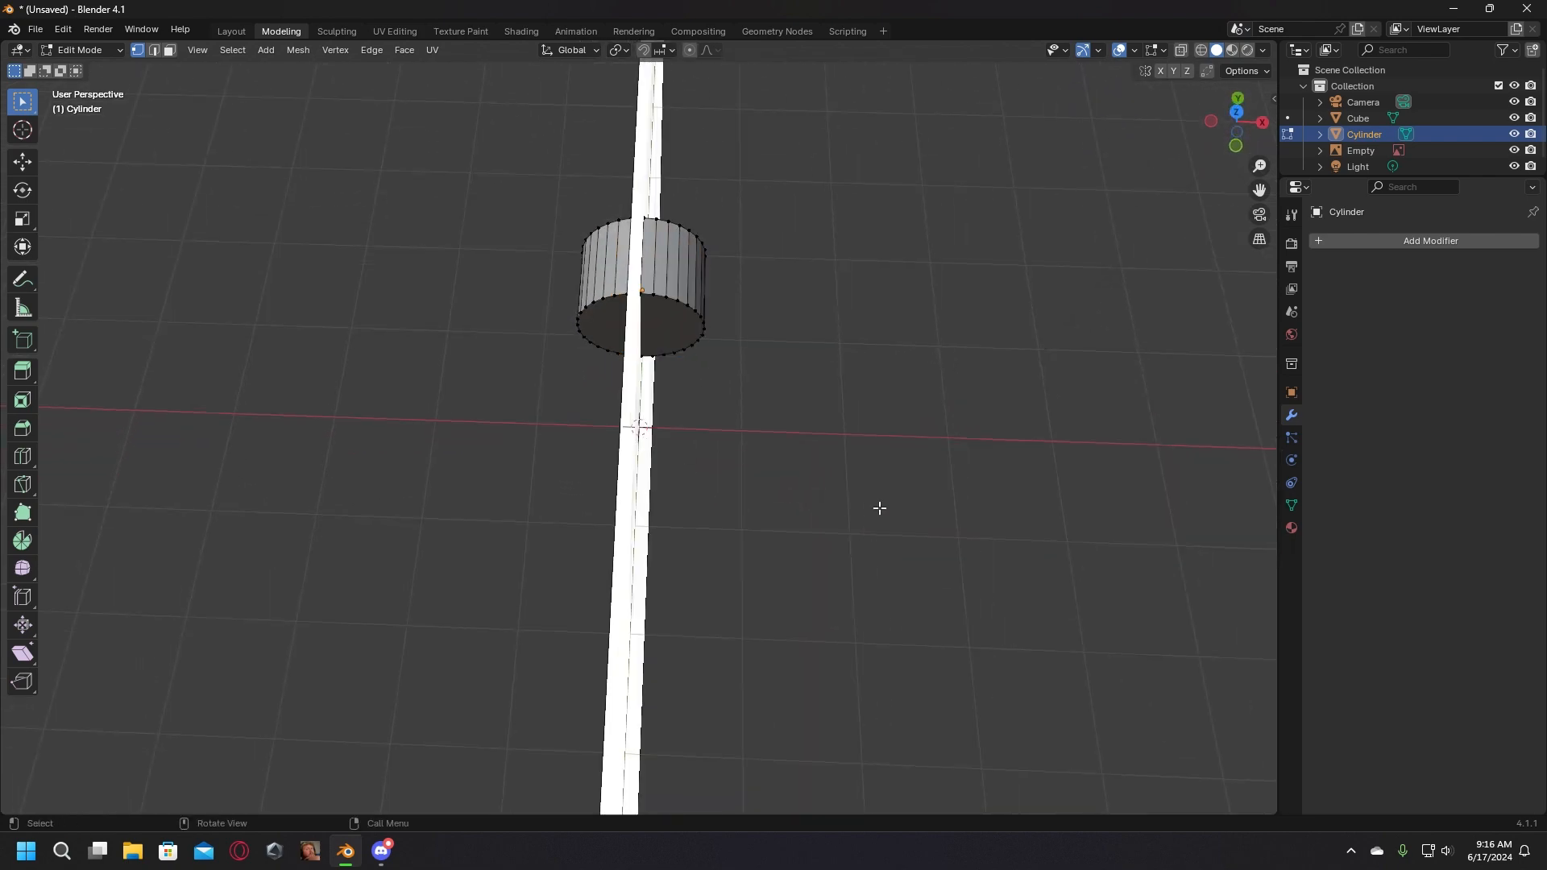
mouse_move(879, 508)
middle_down()
mouse_move(839, 504)
mouse_move(873, 497)
middle_up()
middle_drag(705, 390, 528, 300)
key(z)
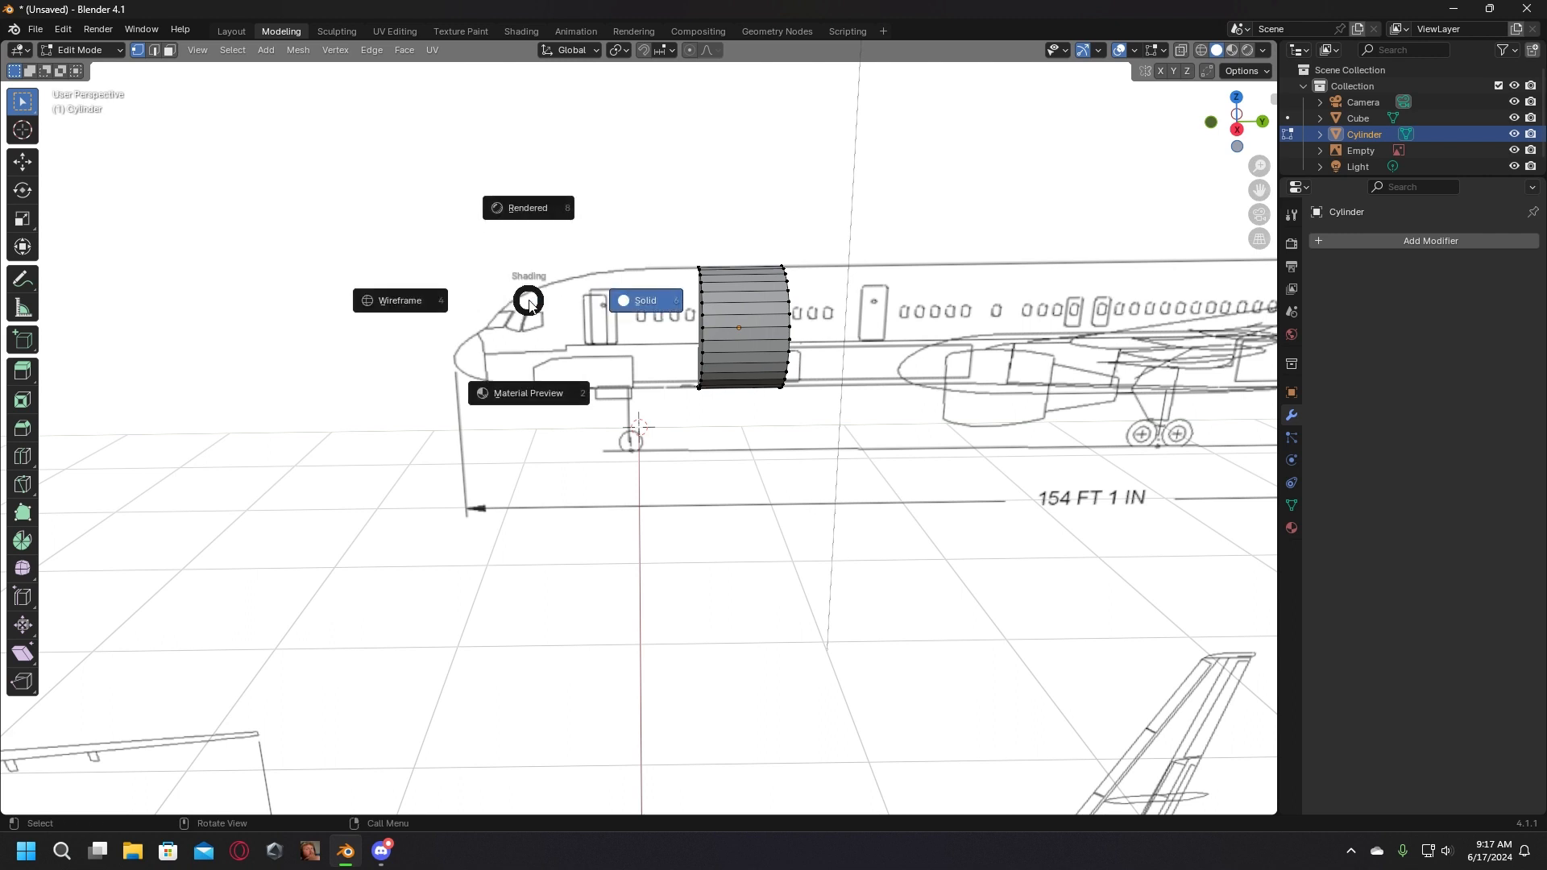
key(Escape)
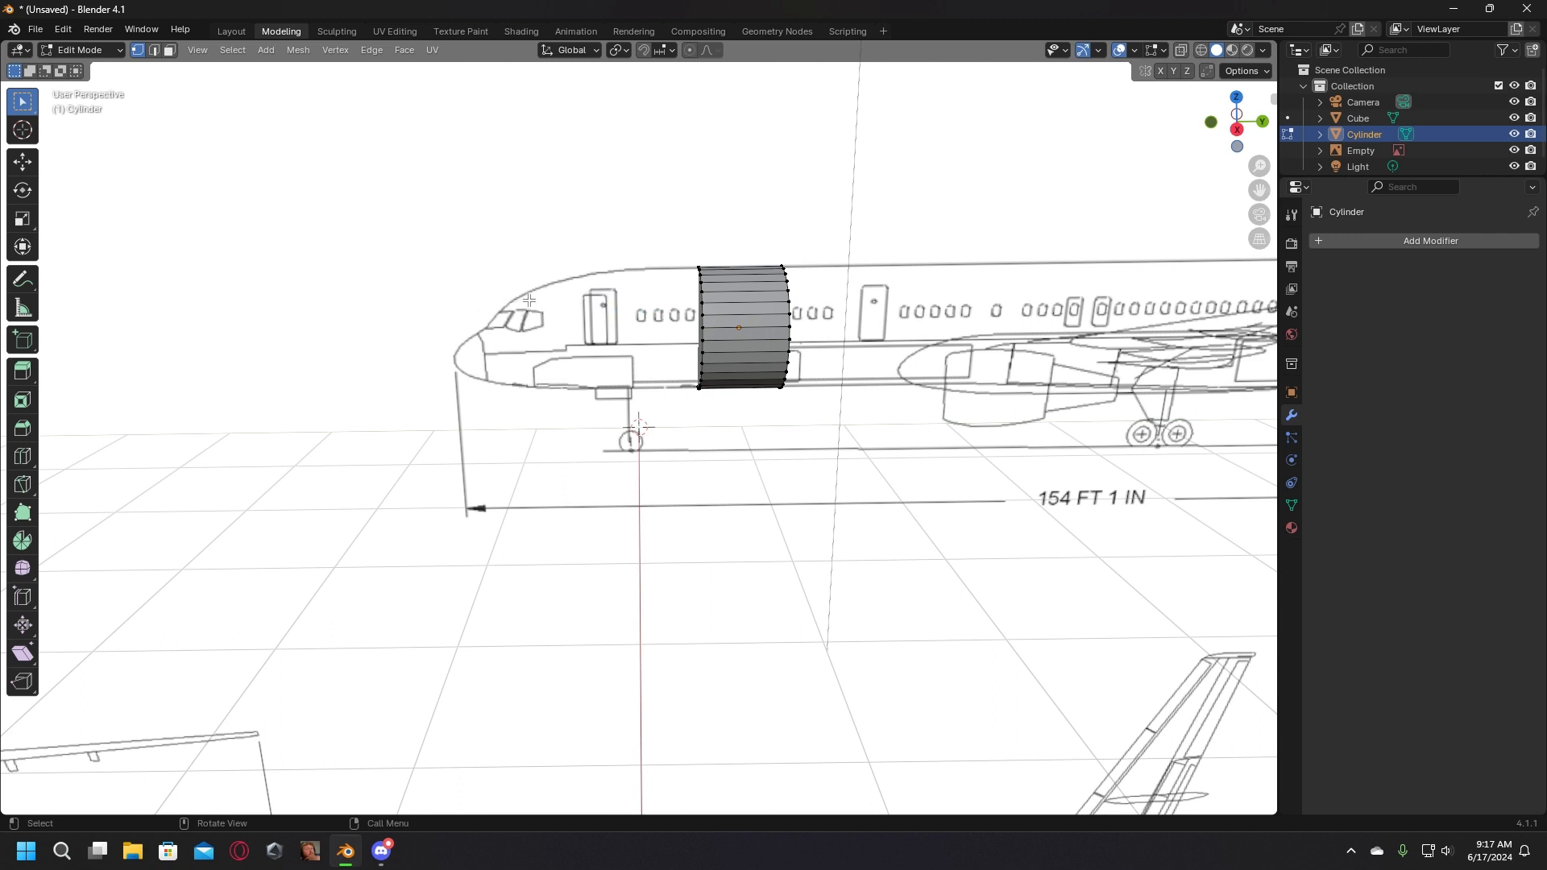
key(z)
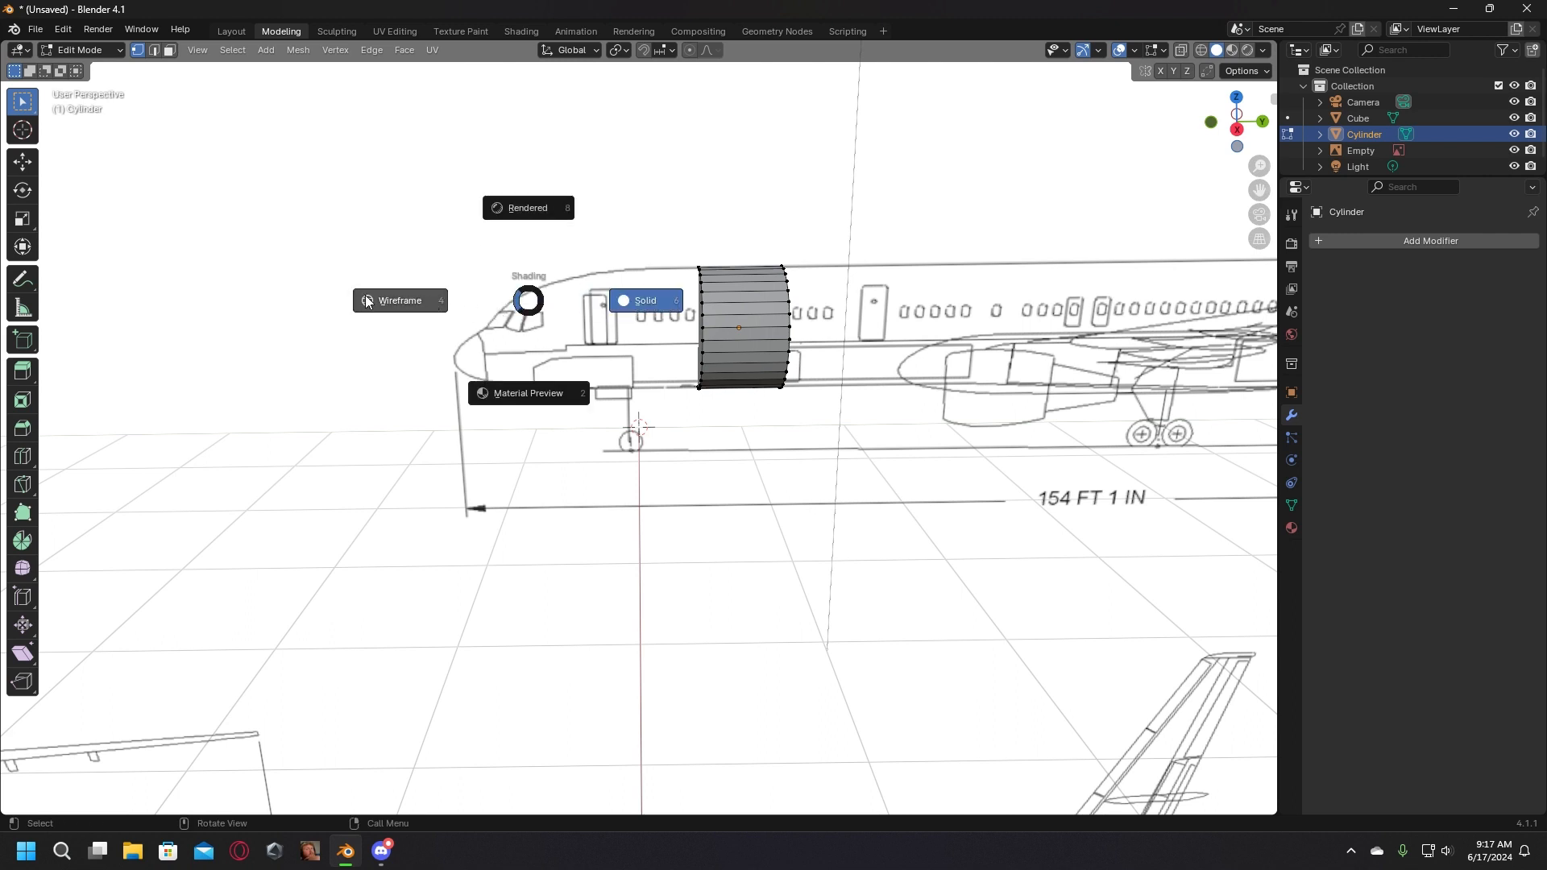
click(366, 302)
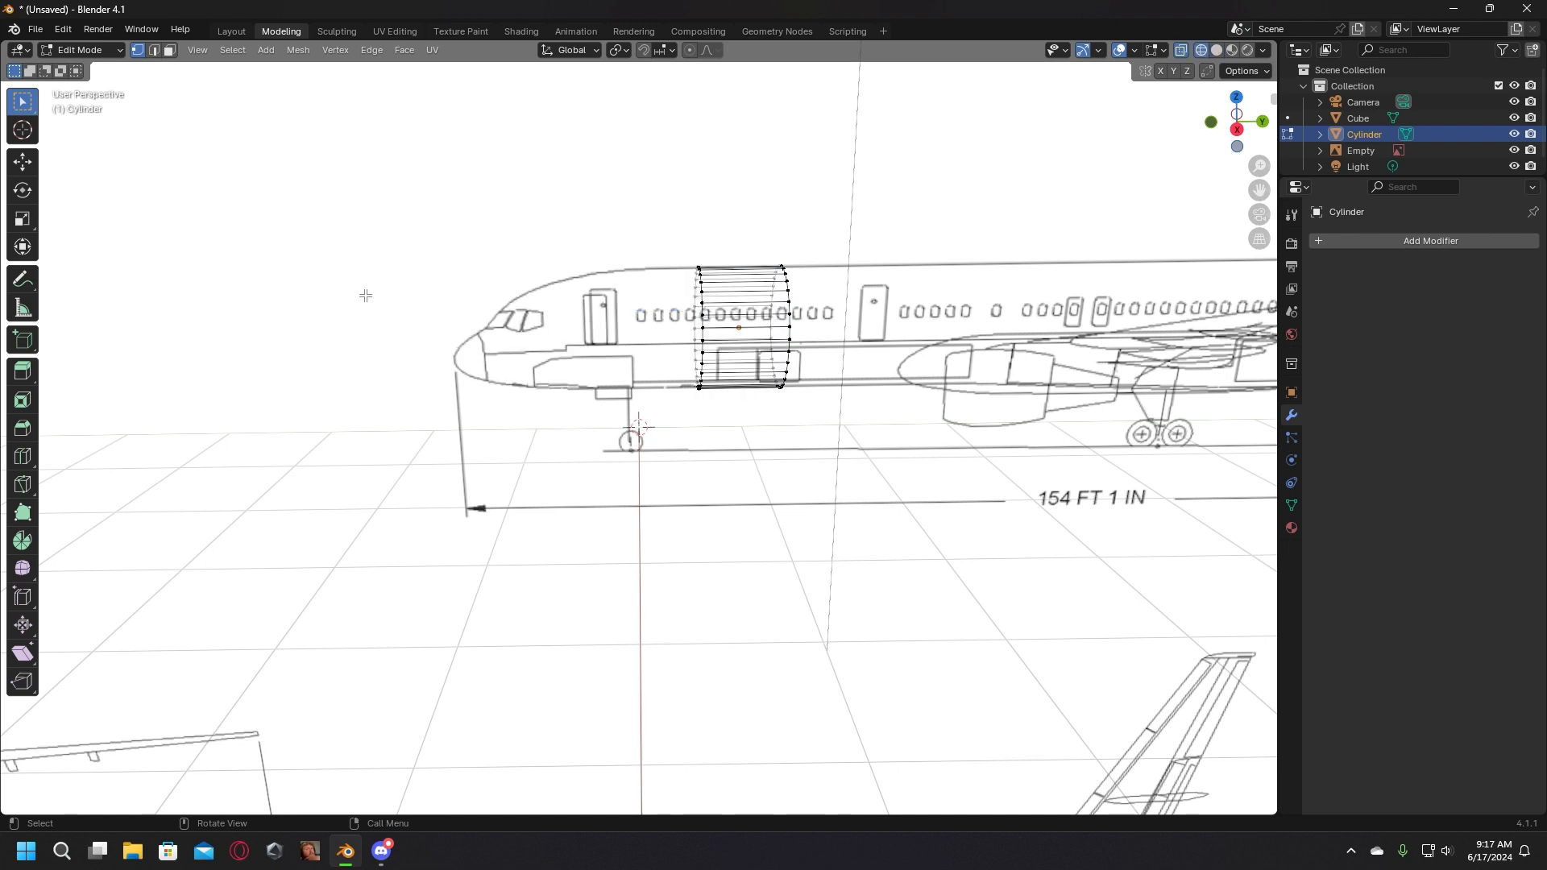
Step: Select all vertices of the cylinder's nose-side end and move them along the Y axis to the tip of the aircraft's nose
drag(605, 146, 635, 253)
drag(701, 521, 709, 587)
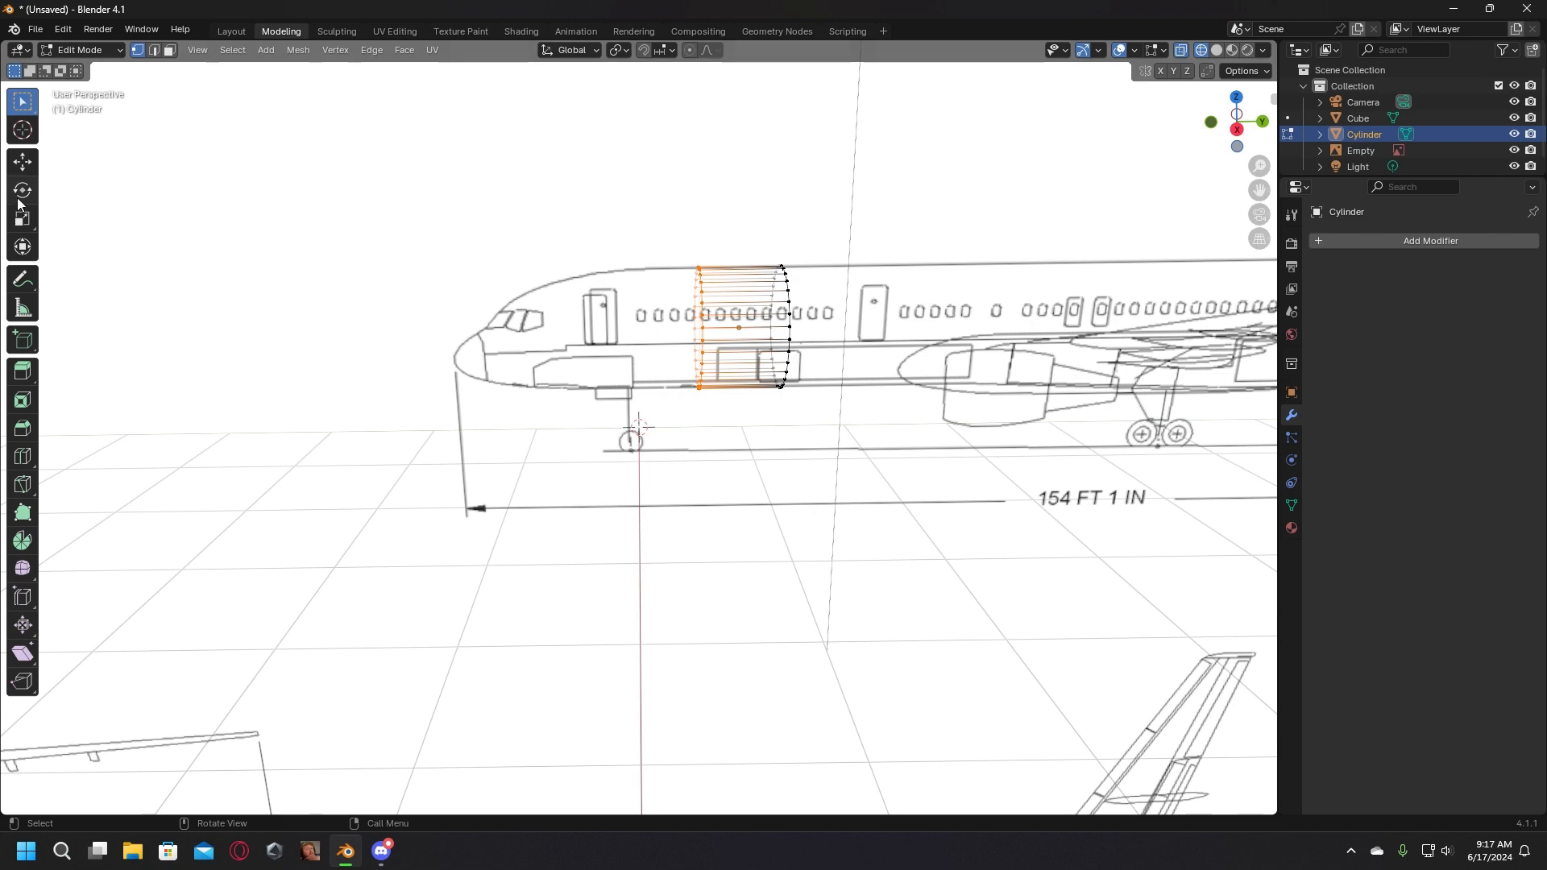
click(23, 163)
middle_drag(329, 234, 428, 238)
middle_drag(734, 325, 651, 326)
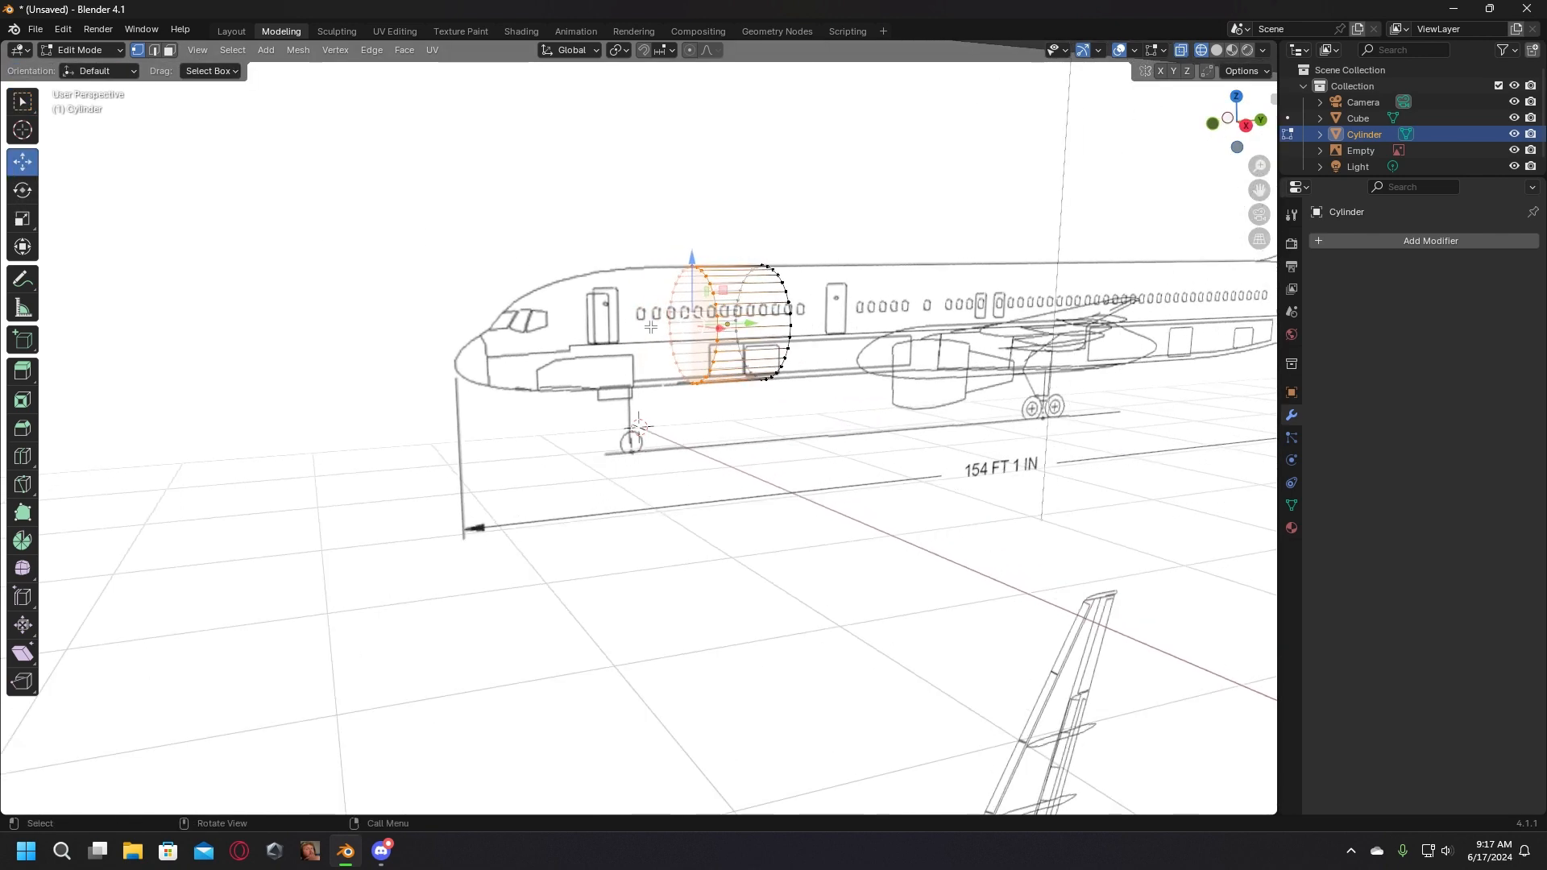
drag(741, 325, 506, 353)
scroll(506, 354, up, 4)
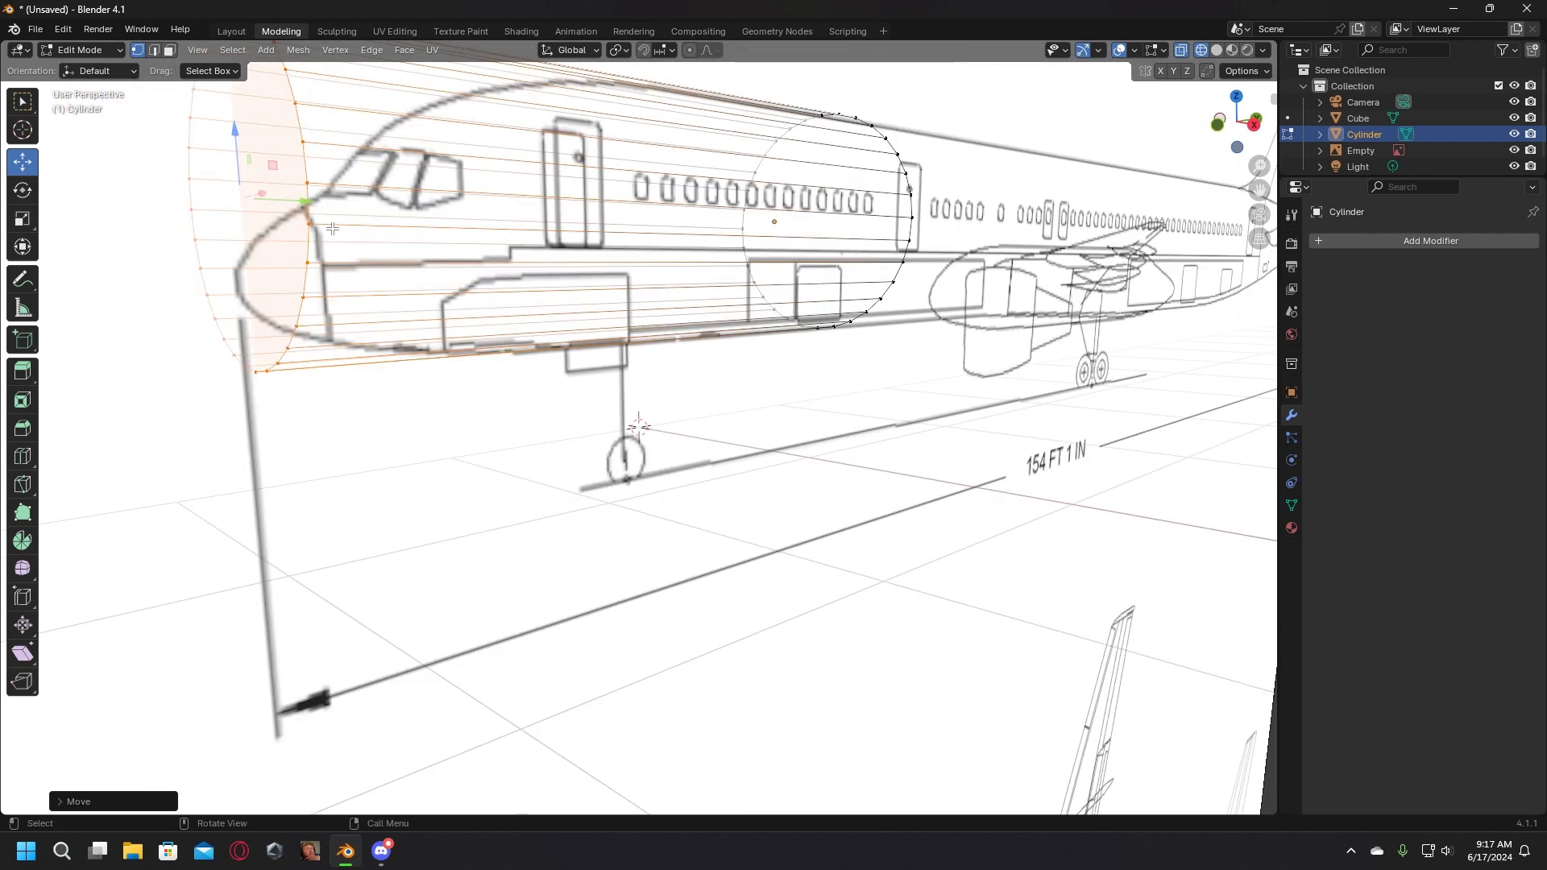
drag(303, 204, 296, 205)
Step: Reselect all vertices of the cylinder's nose-side end and scale them down uniformly to a near-point
click(21, 222)
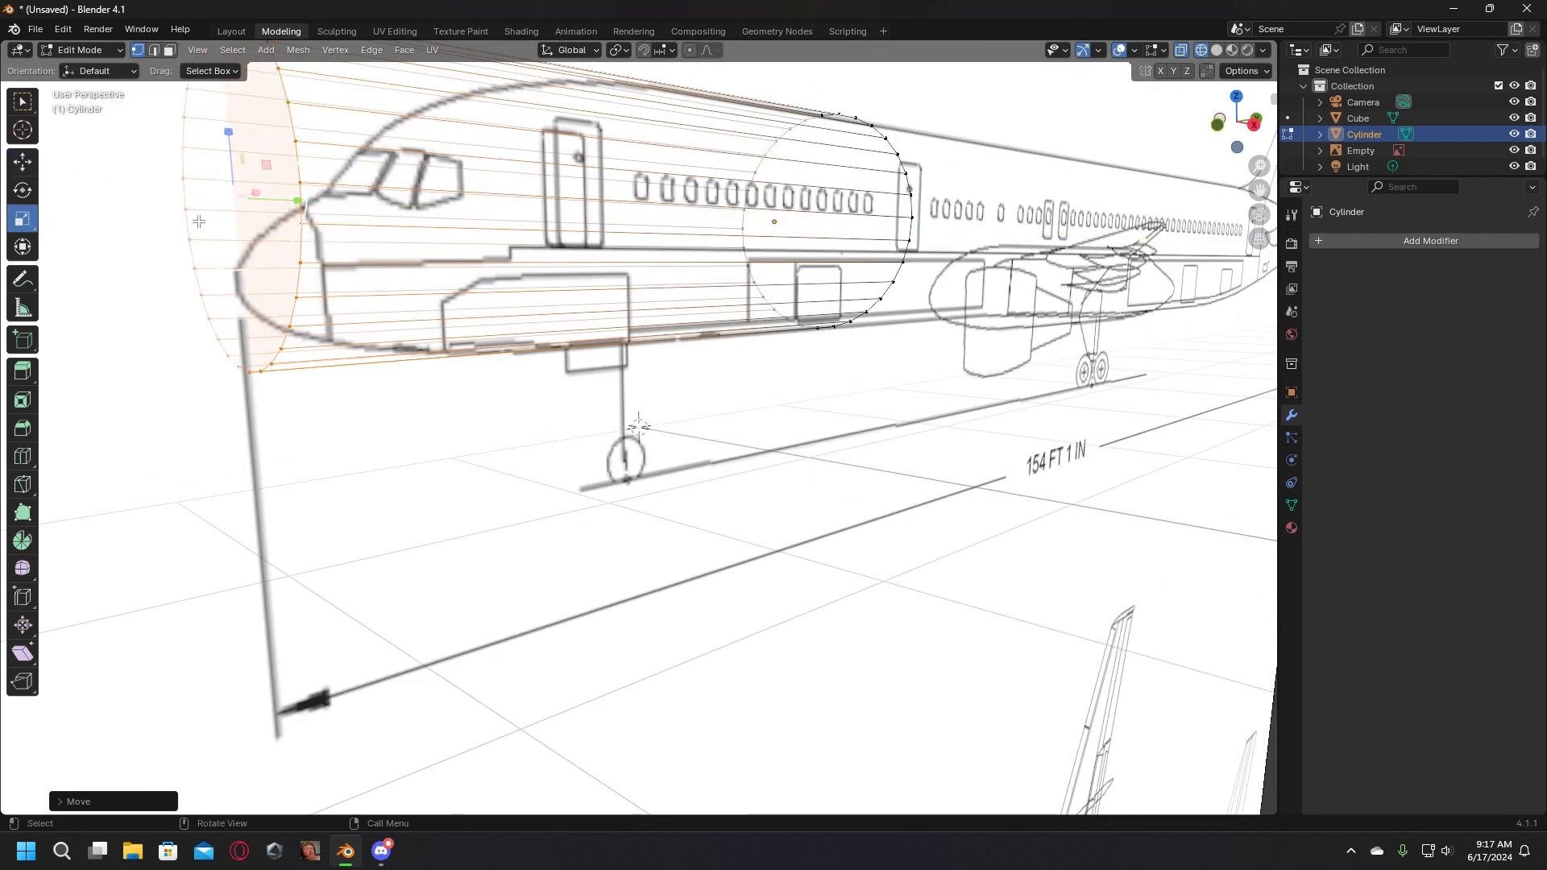
click(241, 281)
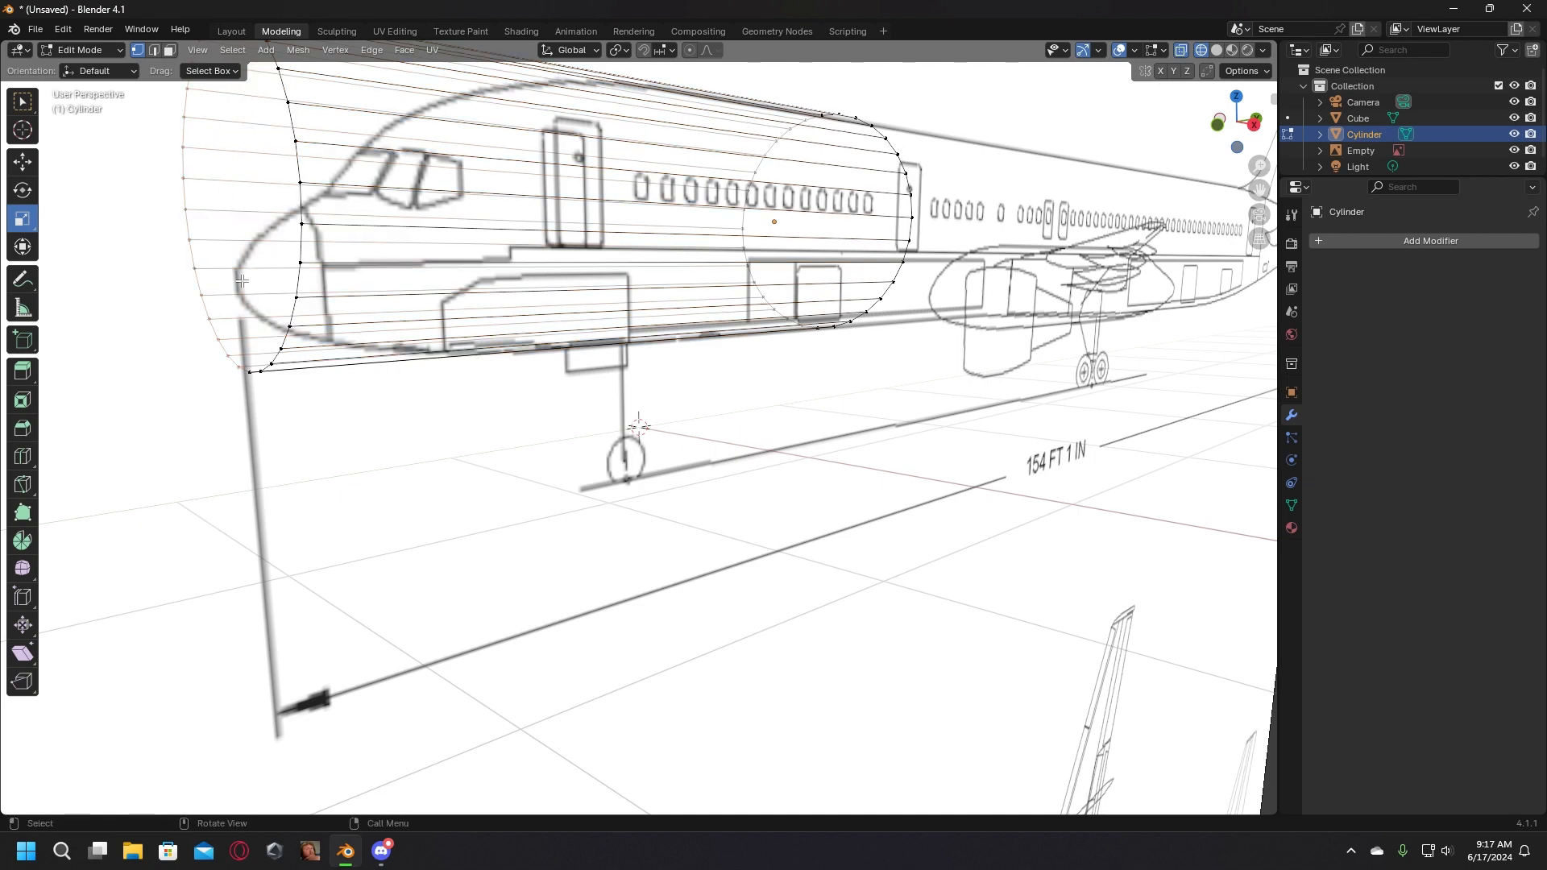
middle_drag(236, 344, 190, 342)
drag(307, 424, 404, 172)
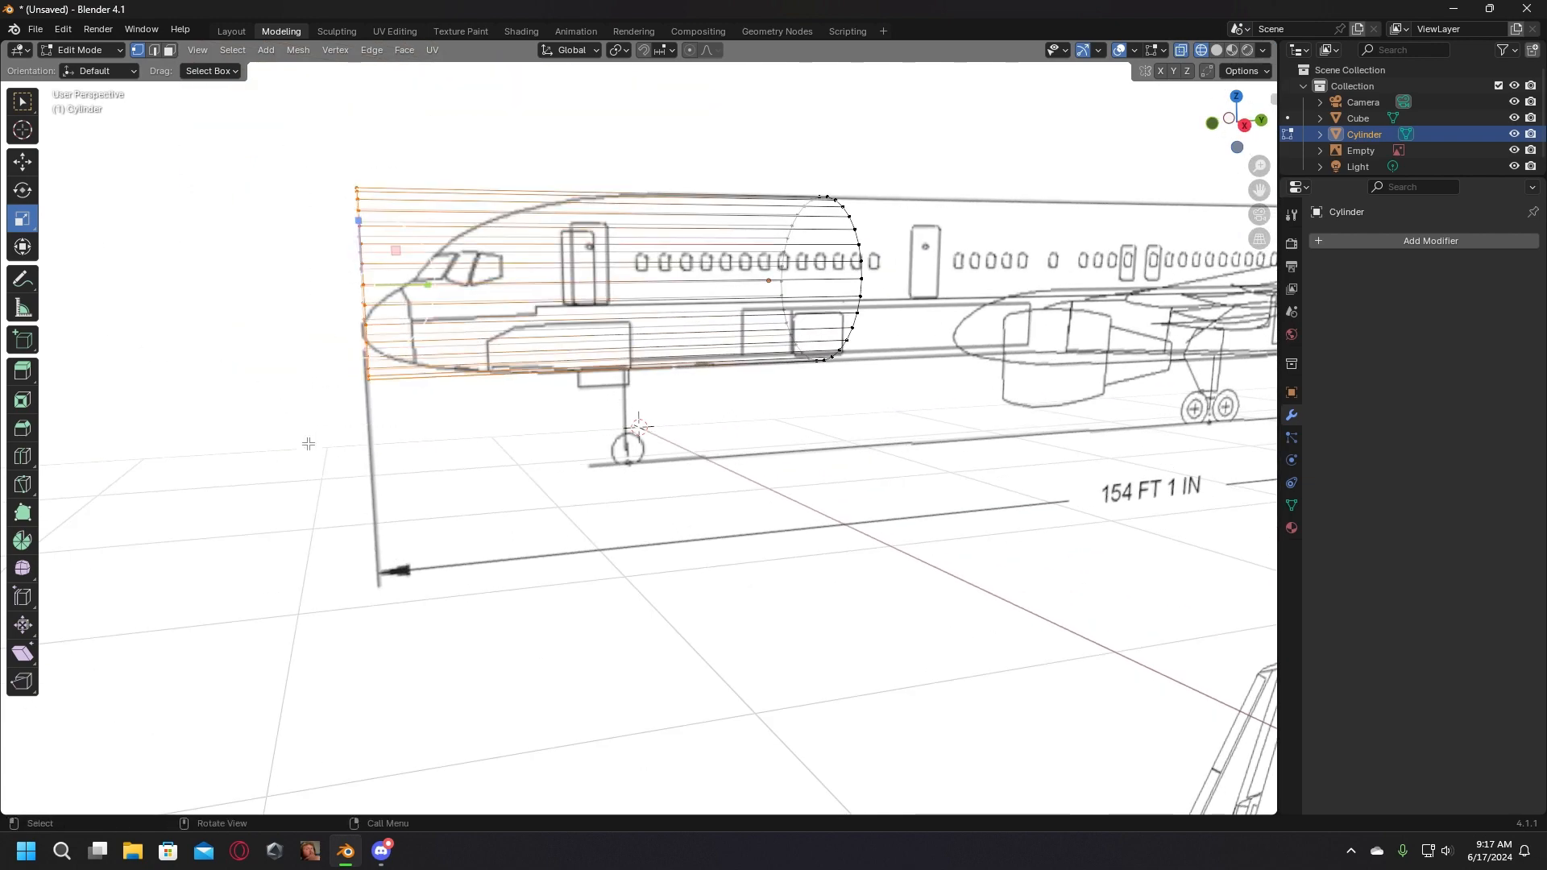
middle_drag(307, 443, 328, 318)
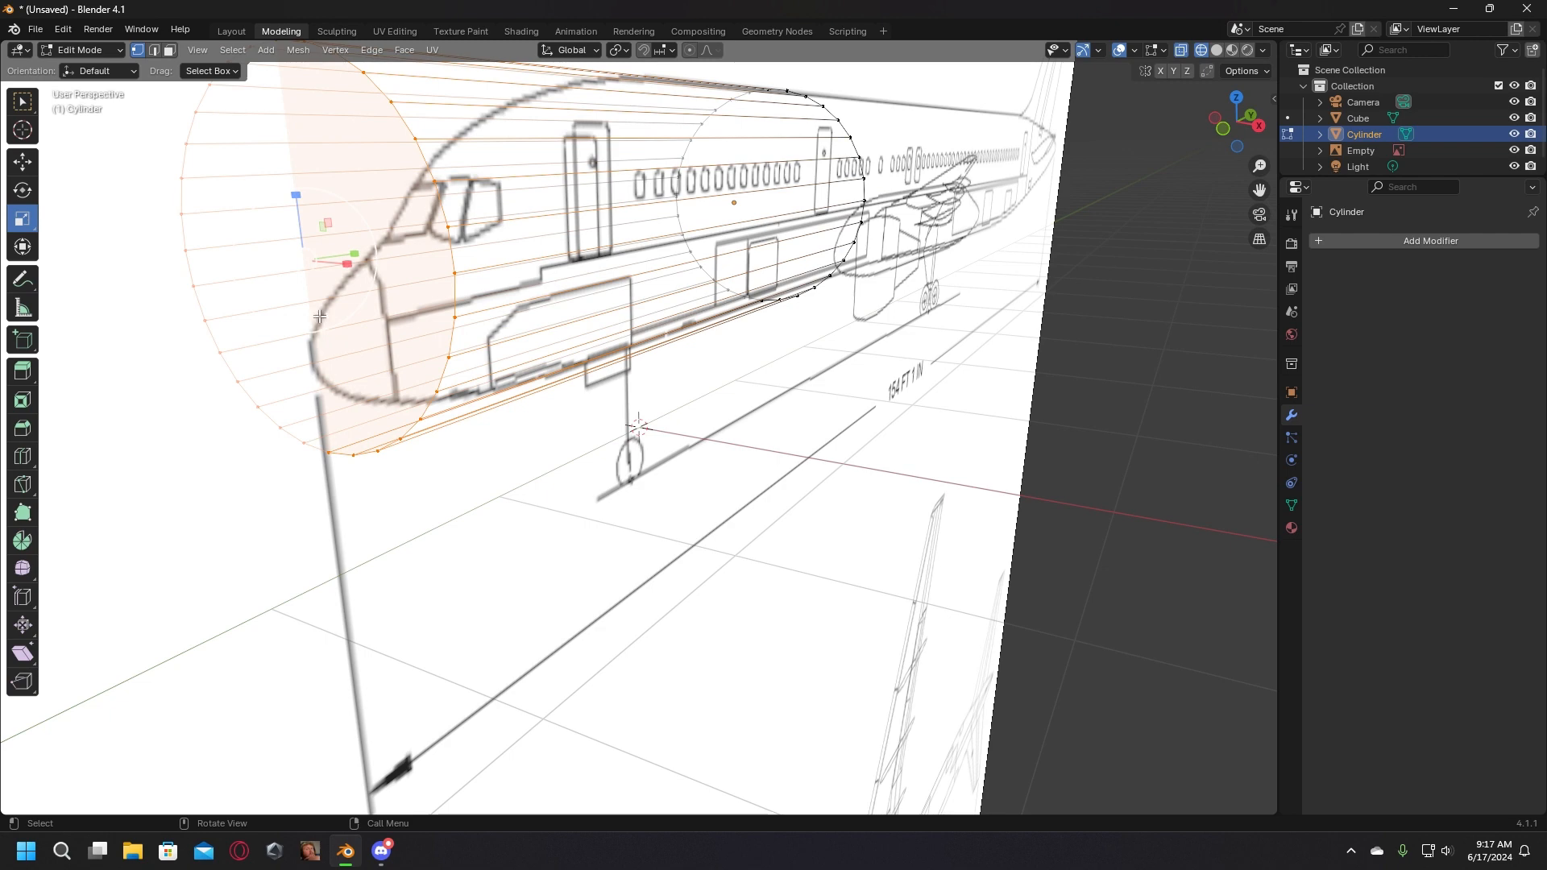
key(s)
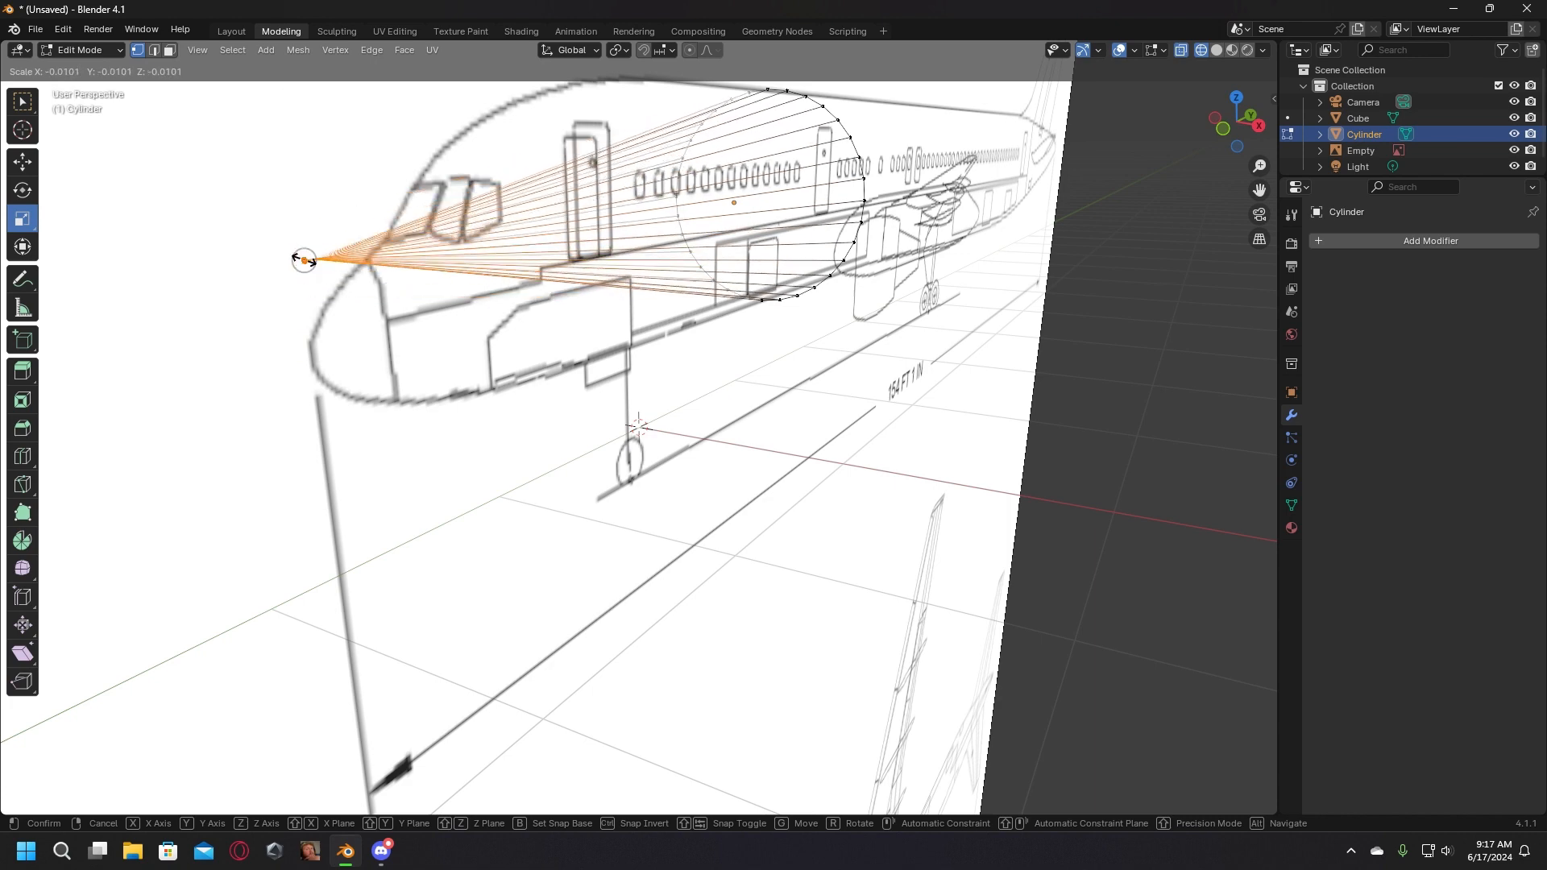
click(306, 266)
middle_drag(314, 323, 355, 524)
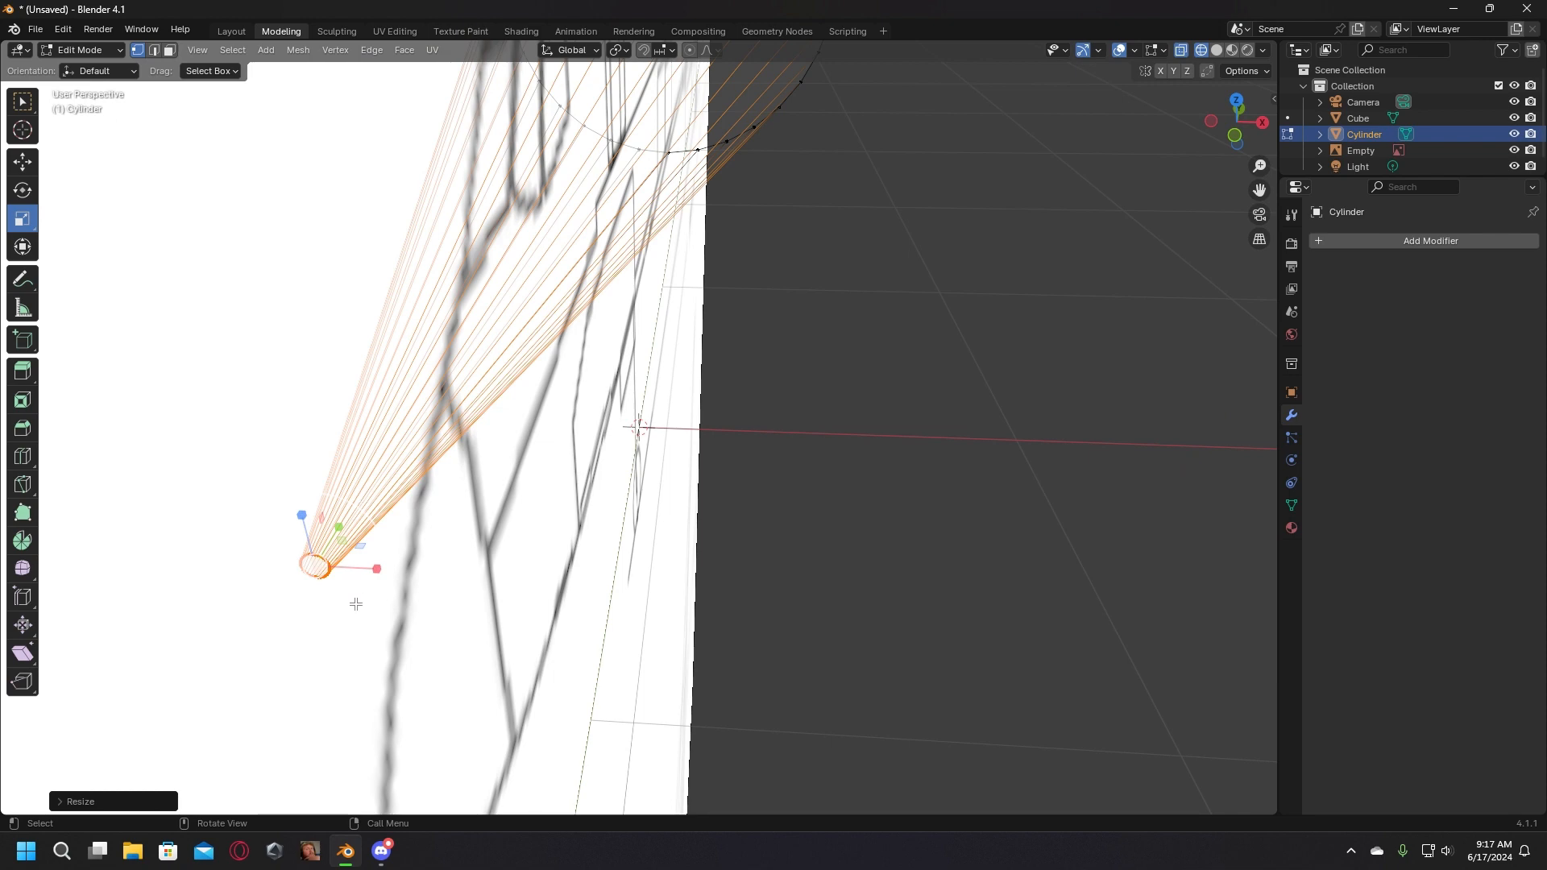
key(s)
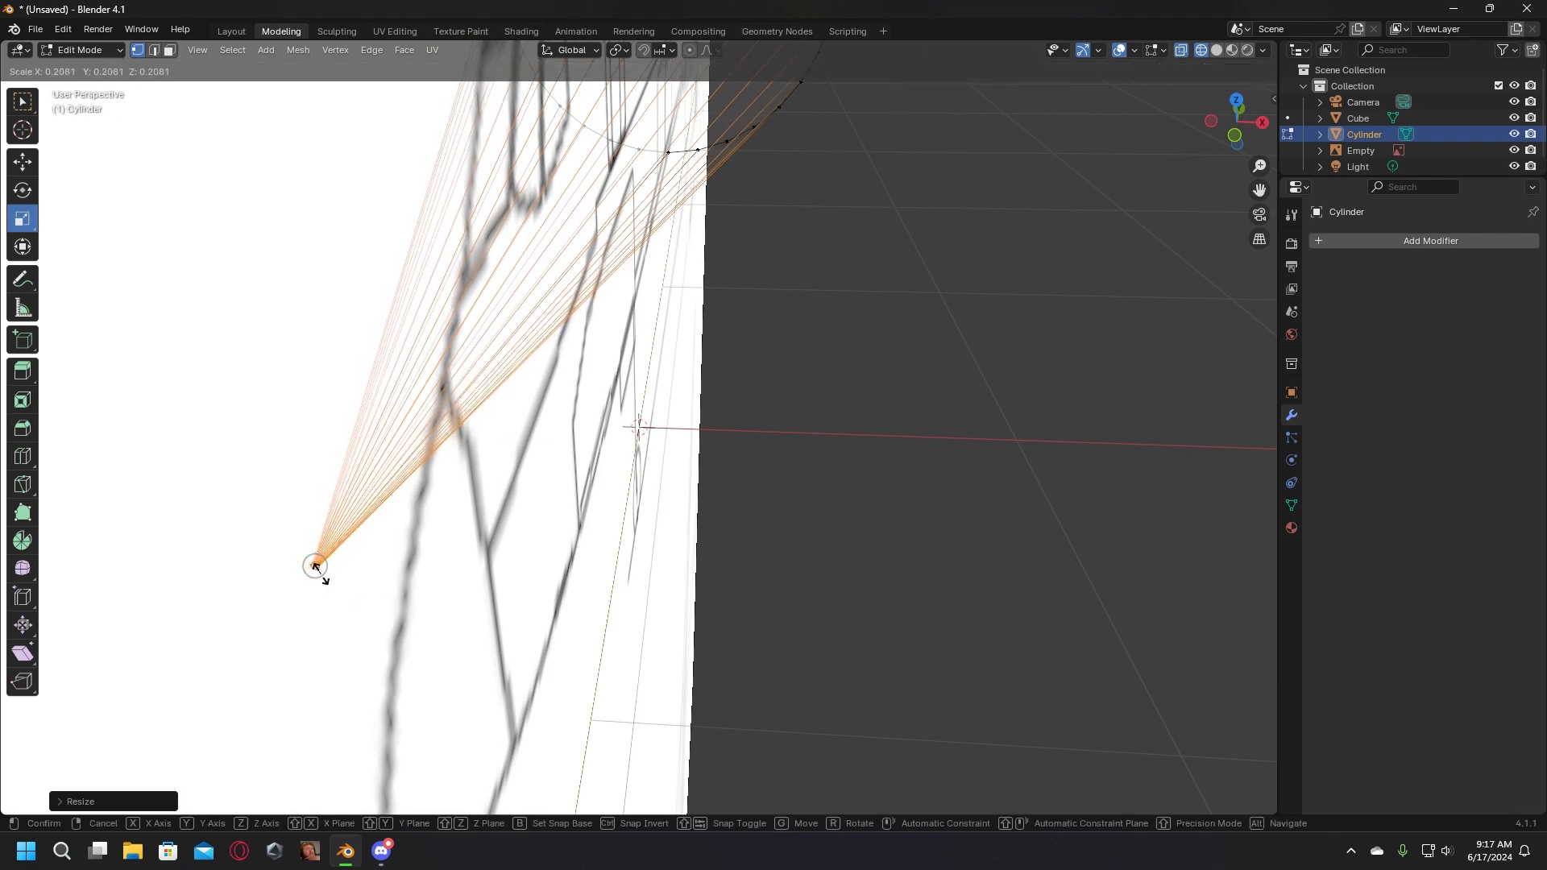
click(315, 564)
Step: Lower the collapsed end vertices along the Z axis to the tip of the blueprint's nose
click(29, 167)
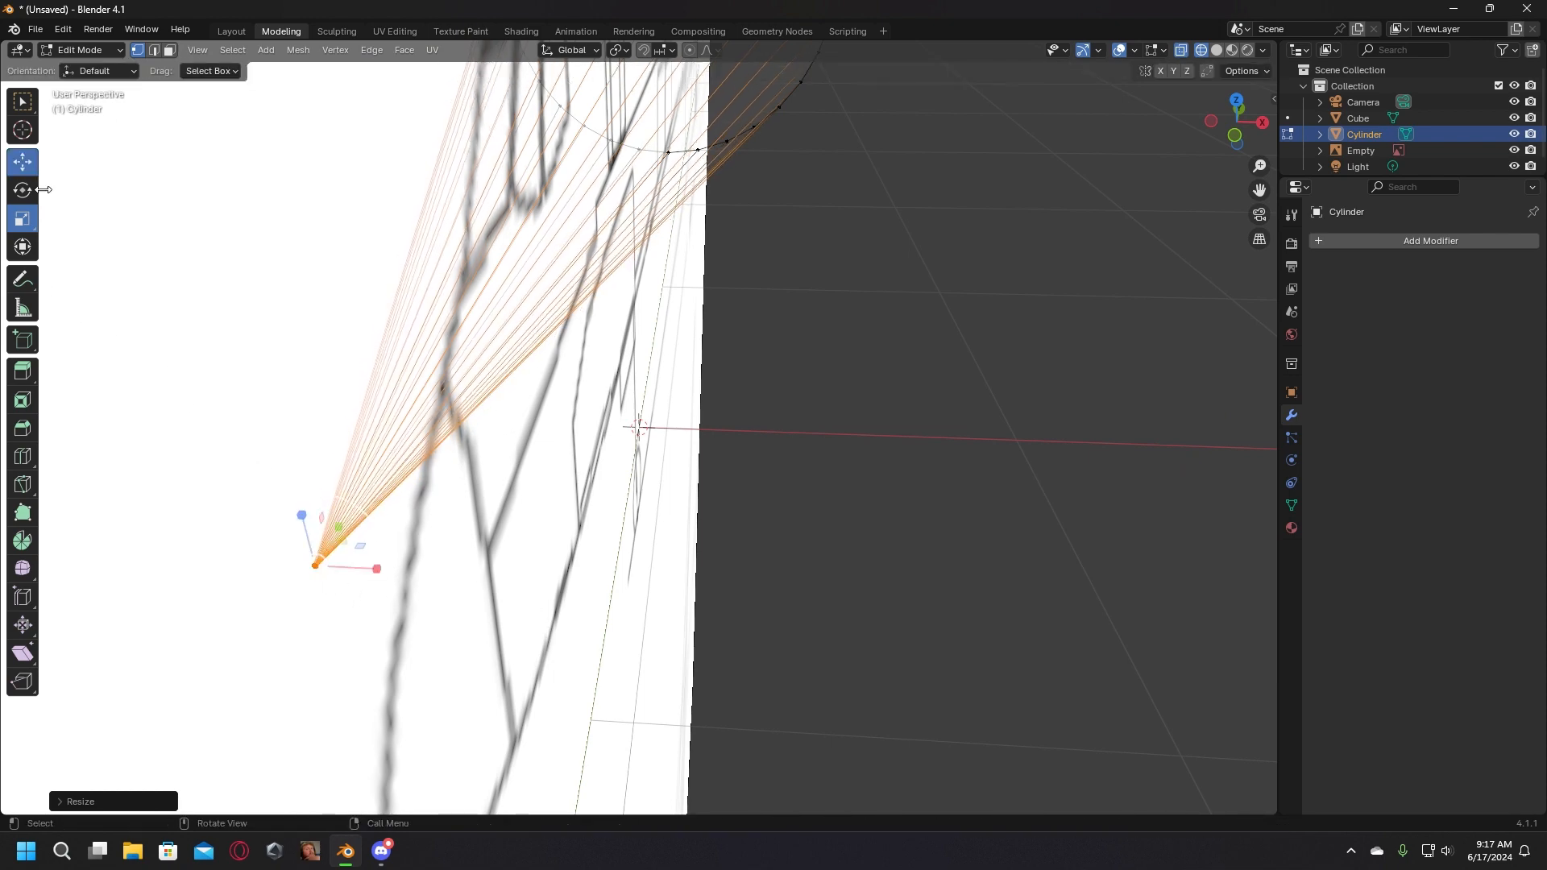
scroll(302, 402, down, 3)
middle_drag(321, 419, 202, 367)
drag(363, 228, 361, 318)
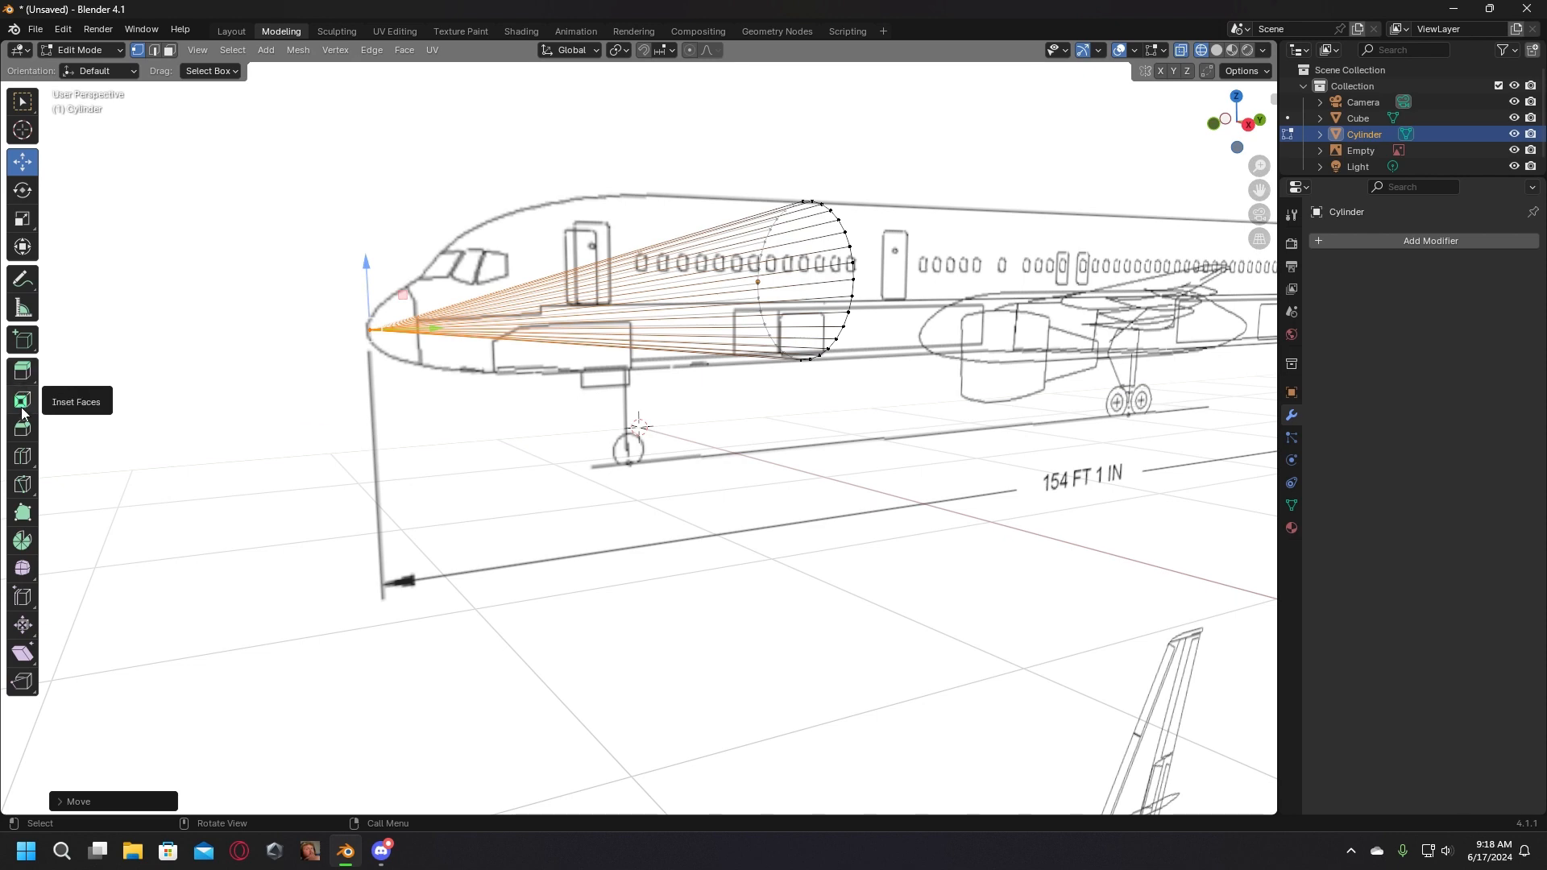
Step: Add six loop cuts around the tapered cylinder, spaced from the forward door to just behind the nose tip
click(24, 457)
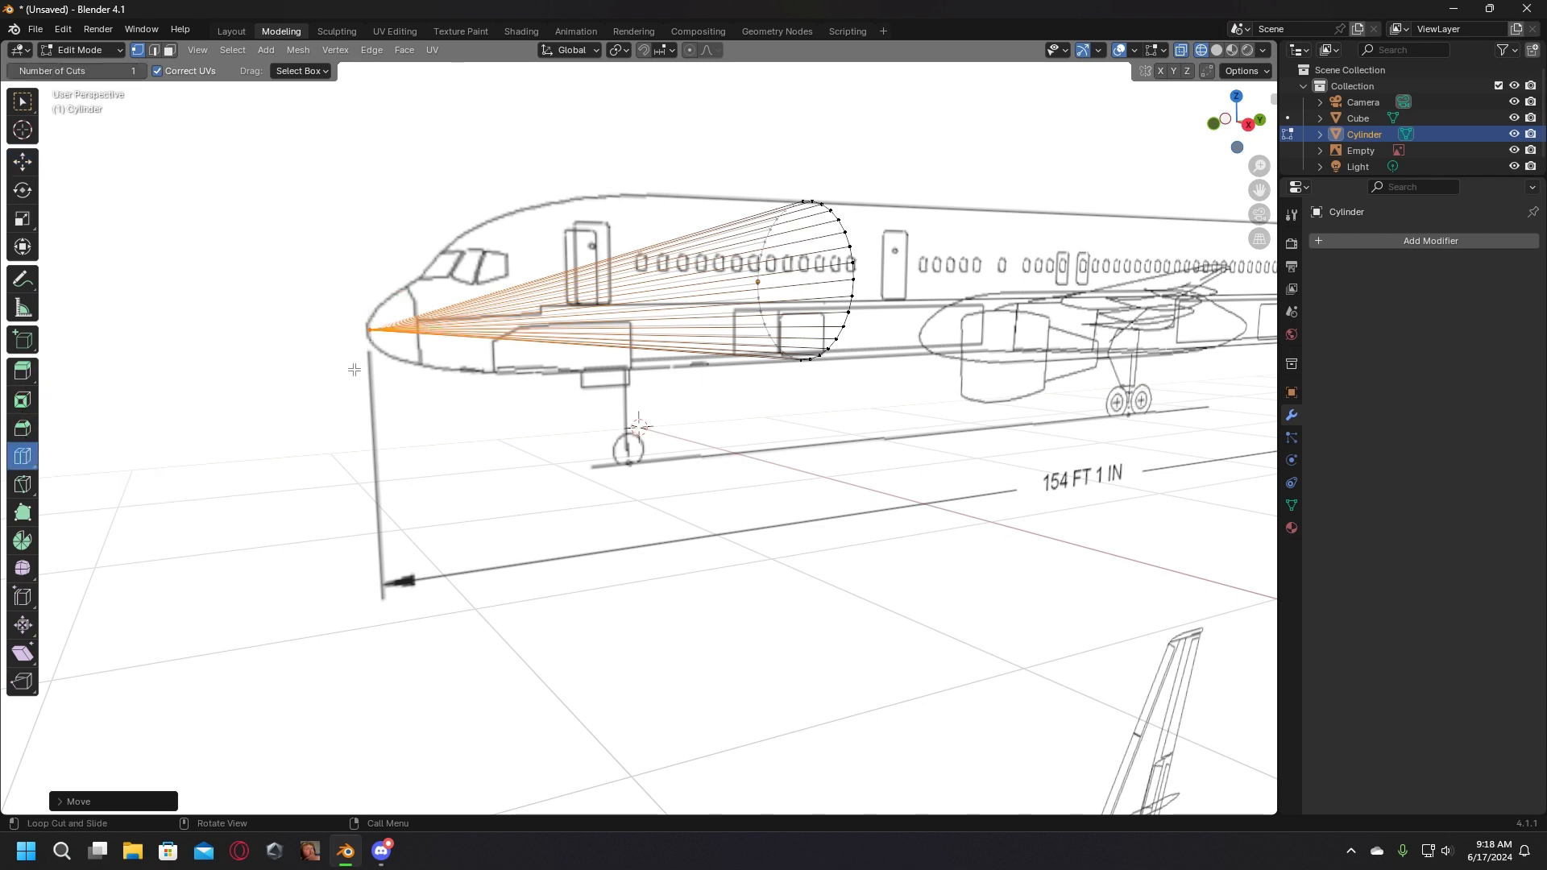
scroll(562, 306, up, 4)
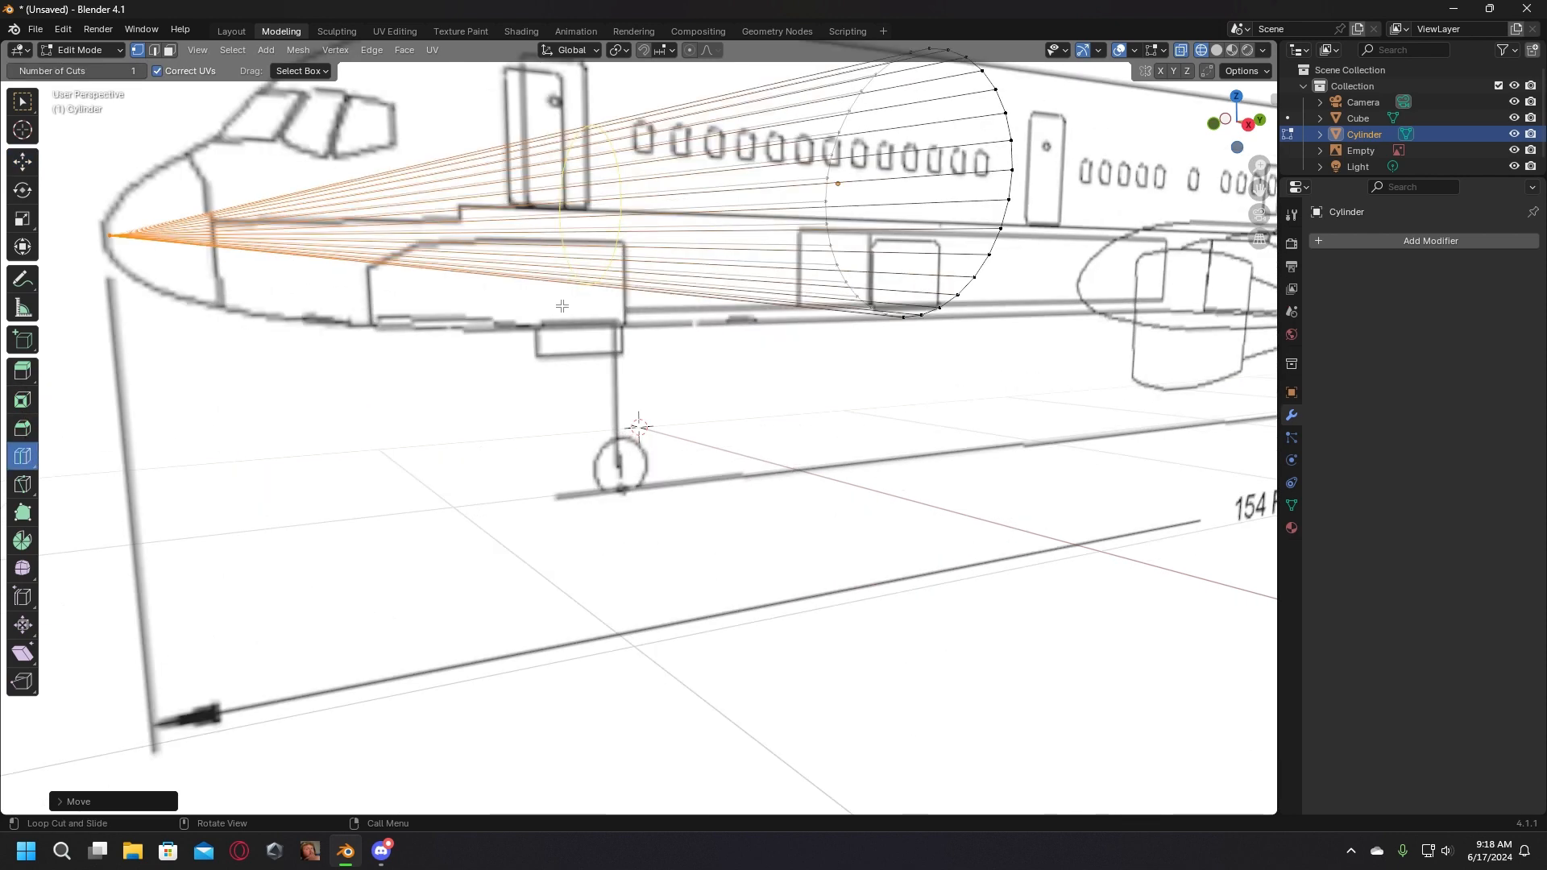
scroll(589, 258, down, 2)
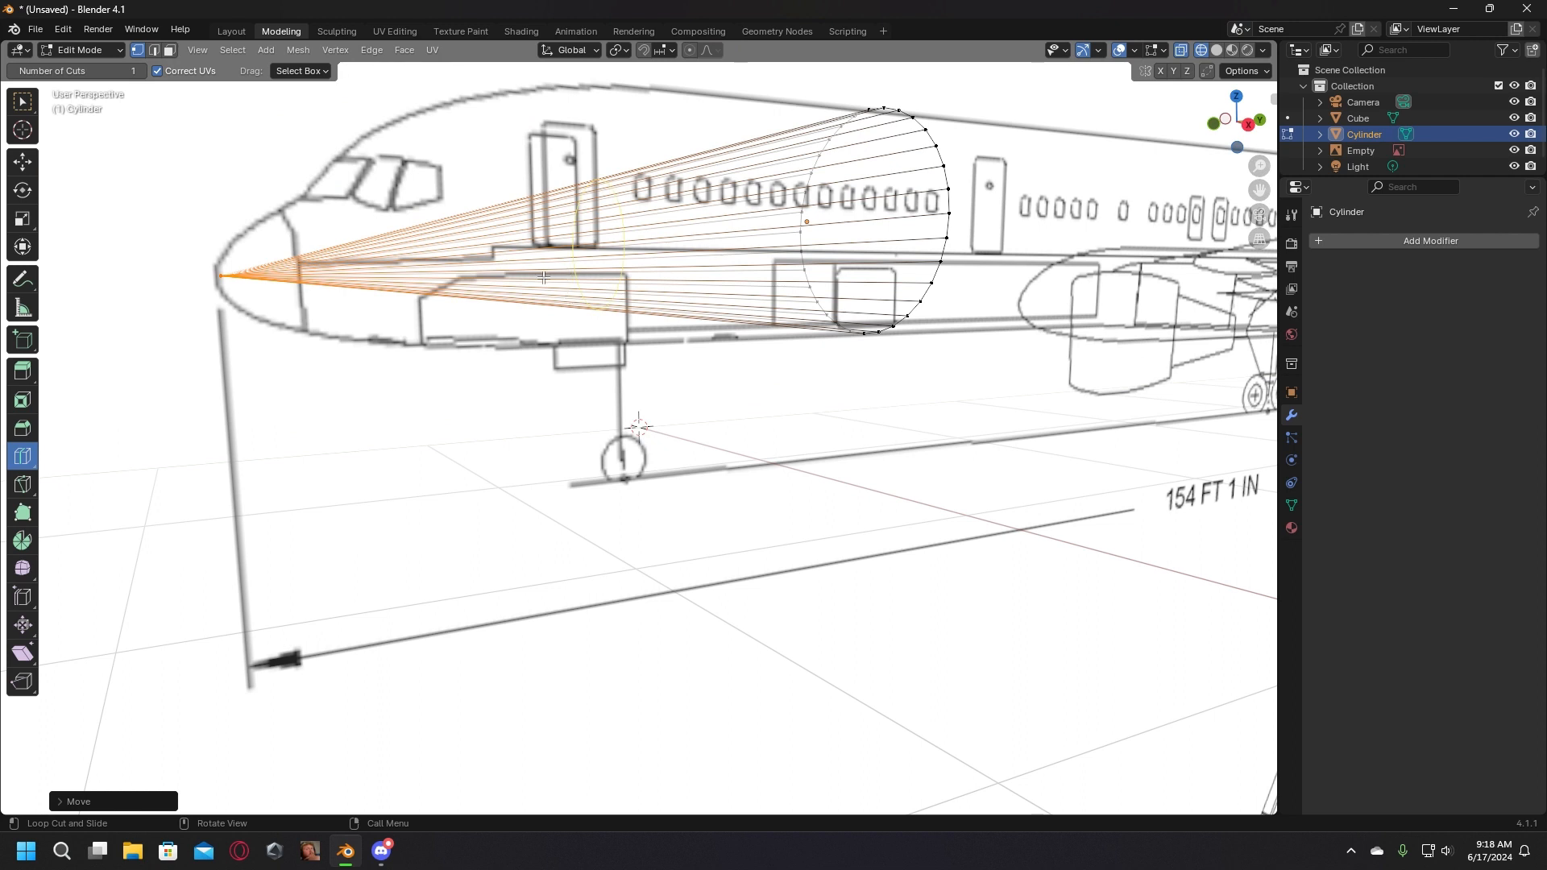
drag(579, 293, 586, 292)
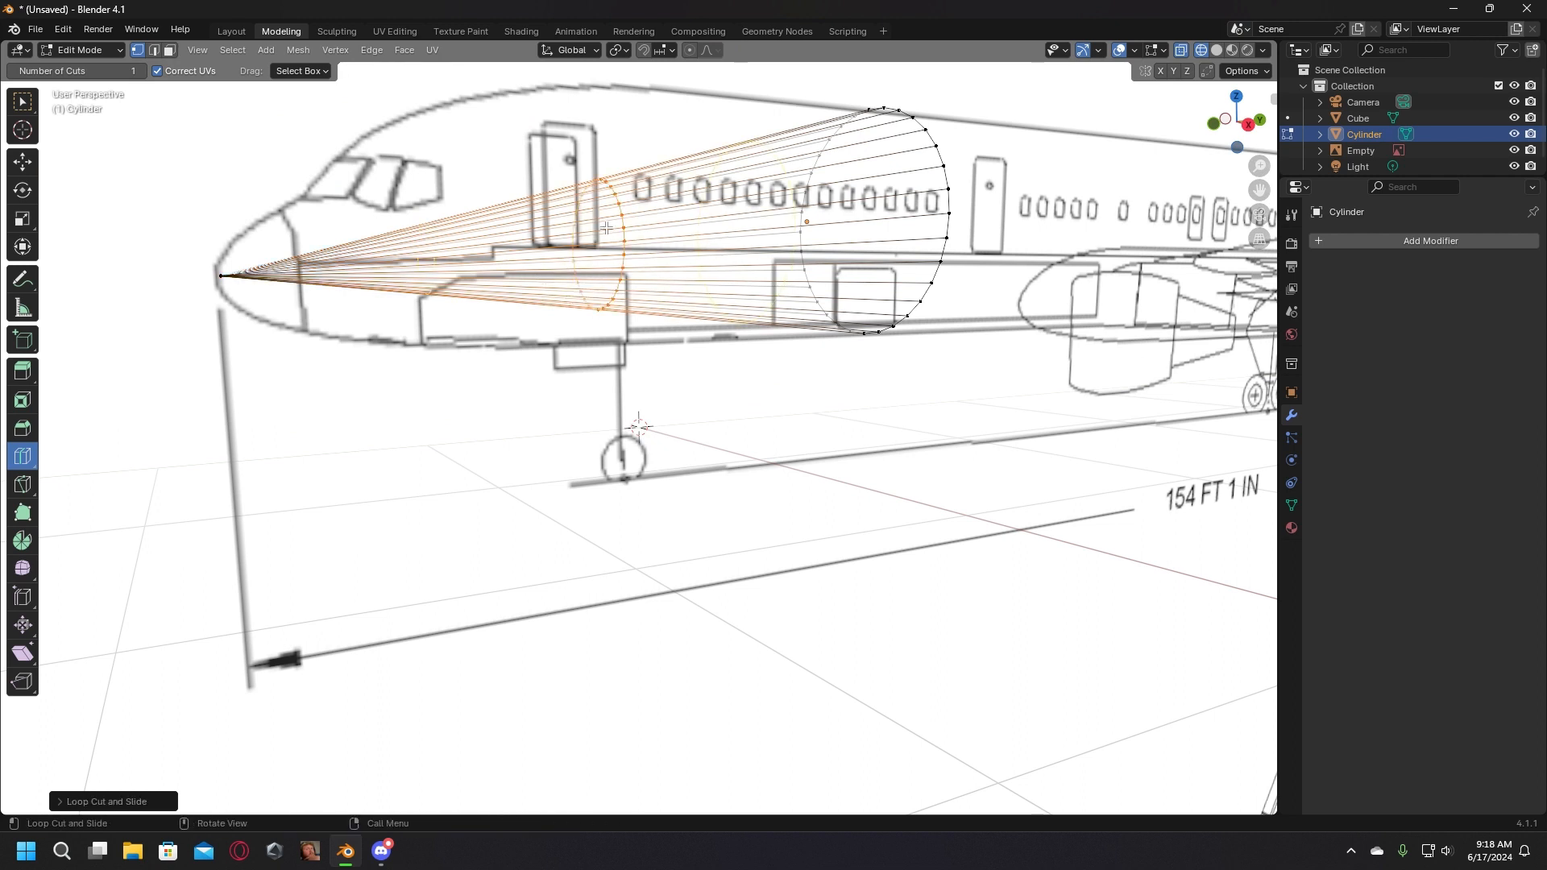
click(420, 268)
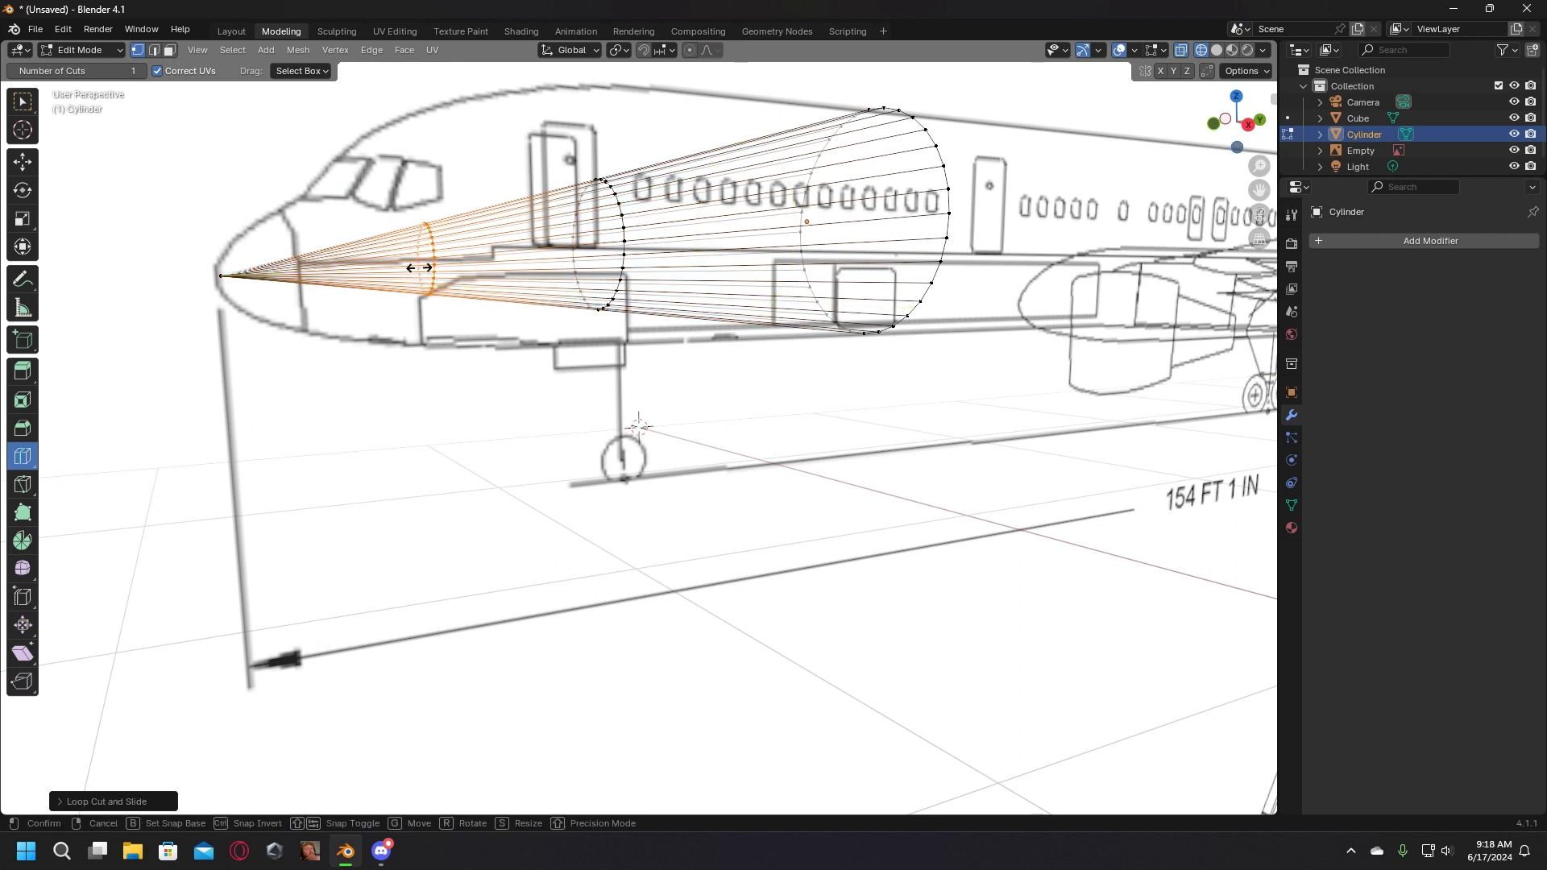
click(325, 267)
click(267, 266)
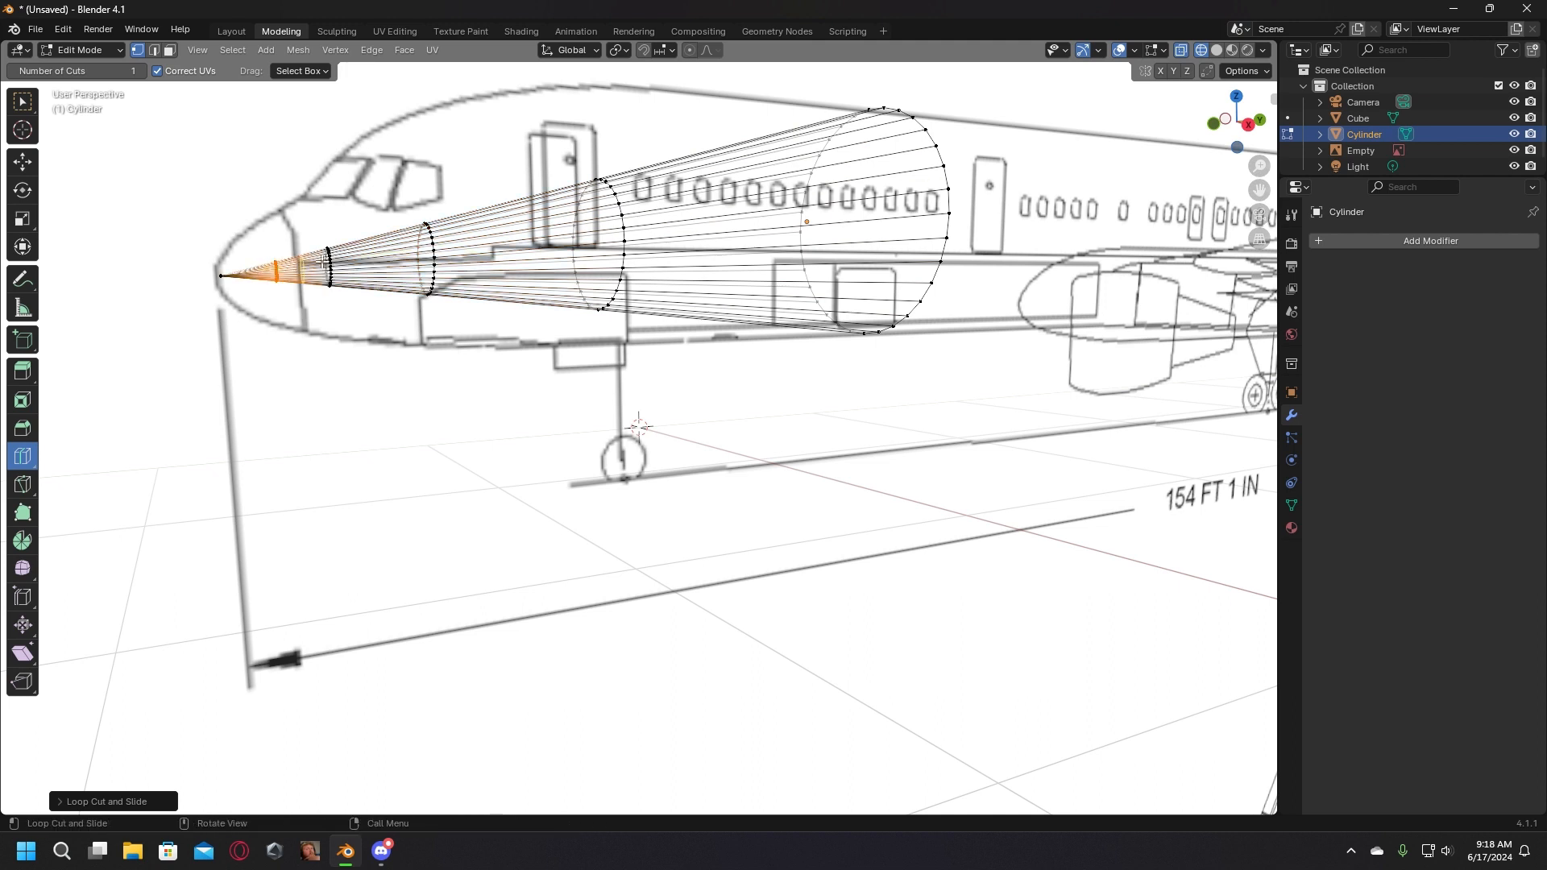
click(377, 255)
click(263, 272)
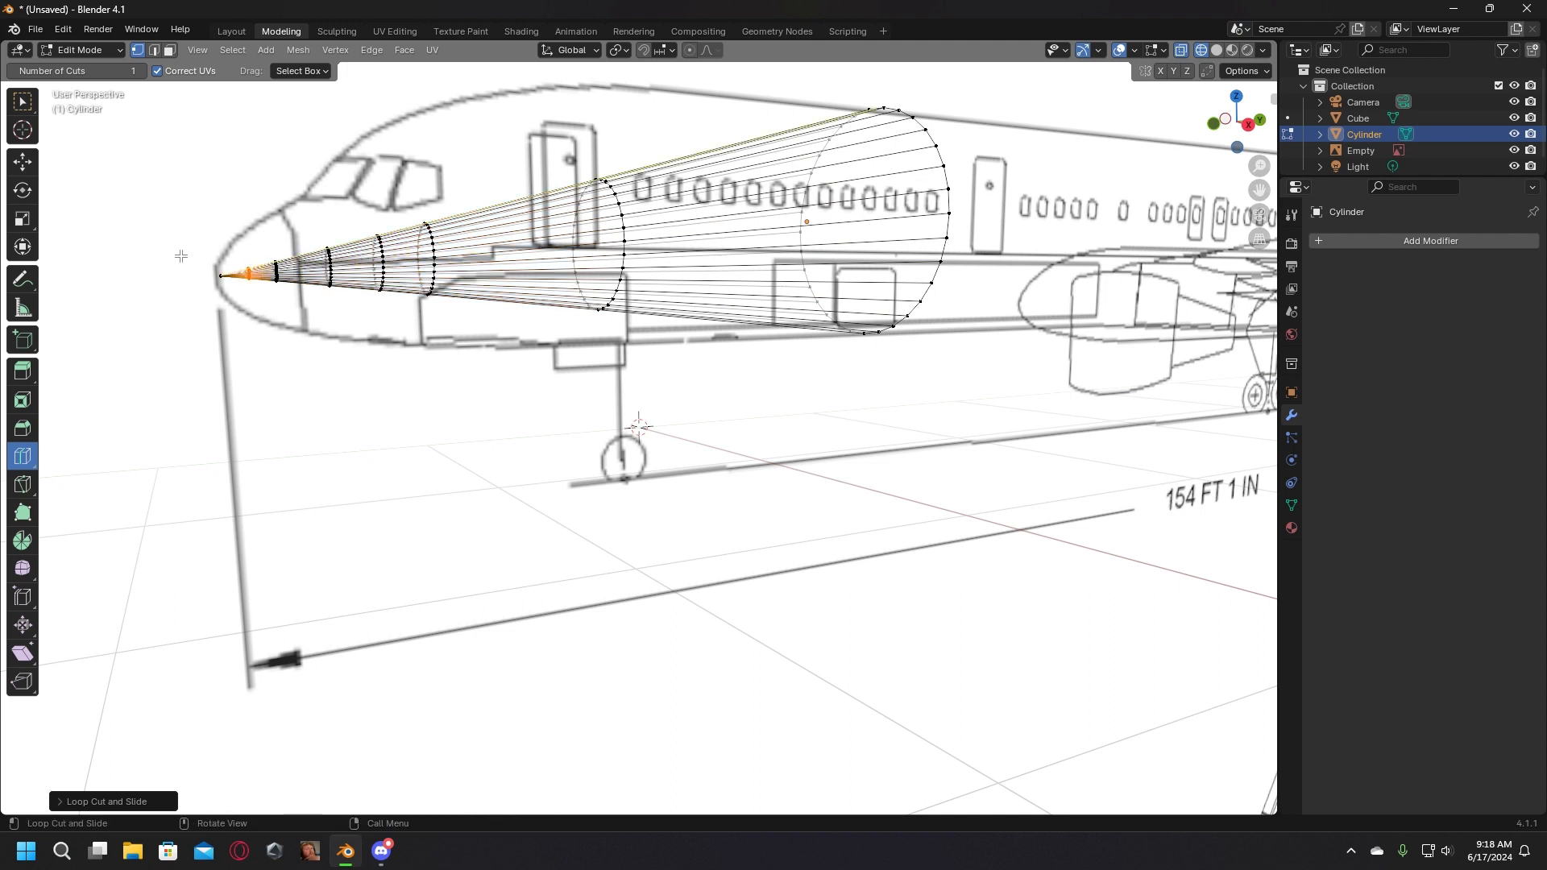
Step: Scale the foremost loop up uniformly until it meets the blueprint's nose outline
click(22, 218)
key(s)
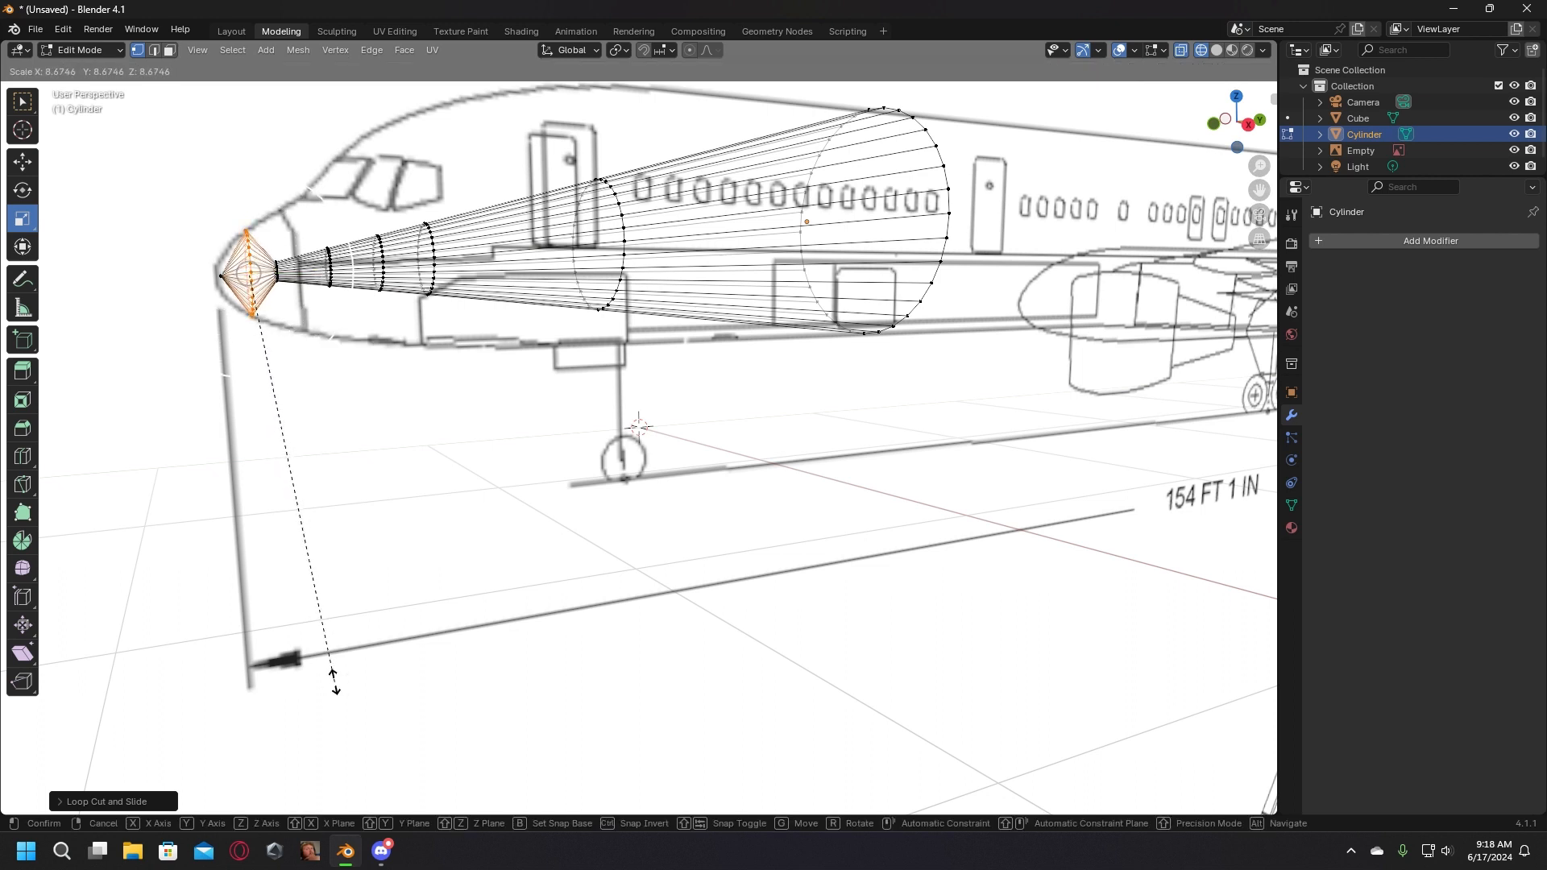
click(300, 633)
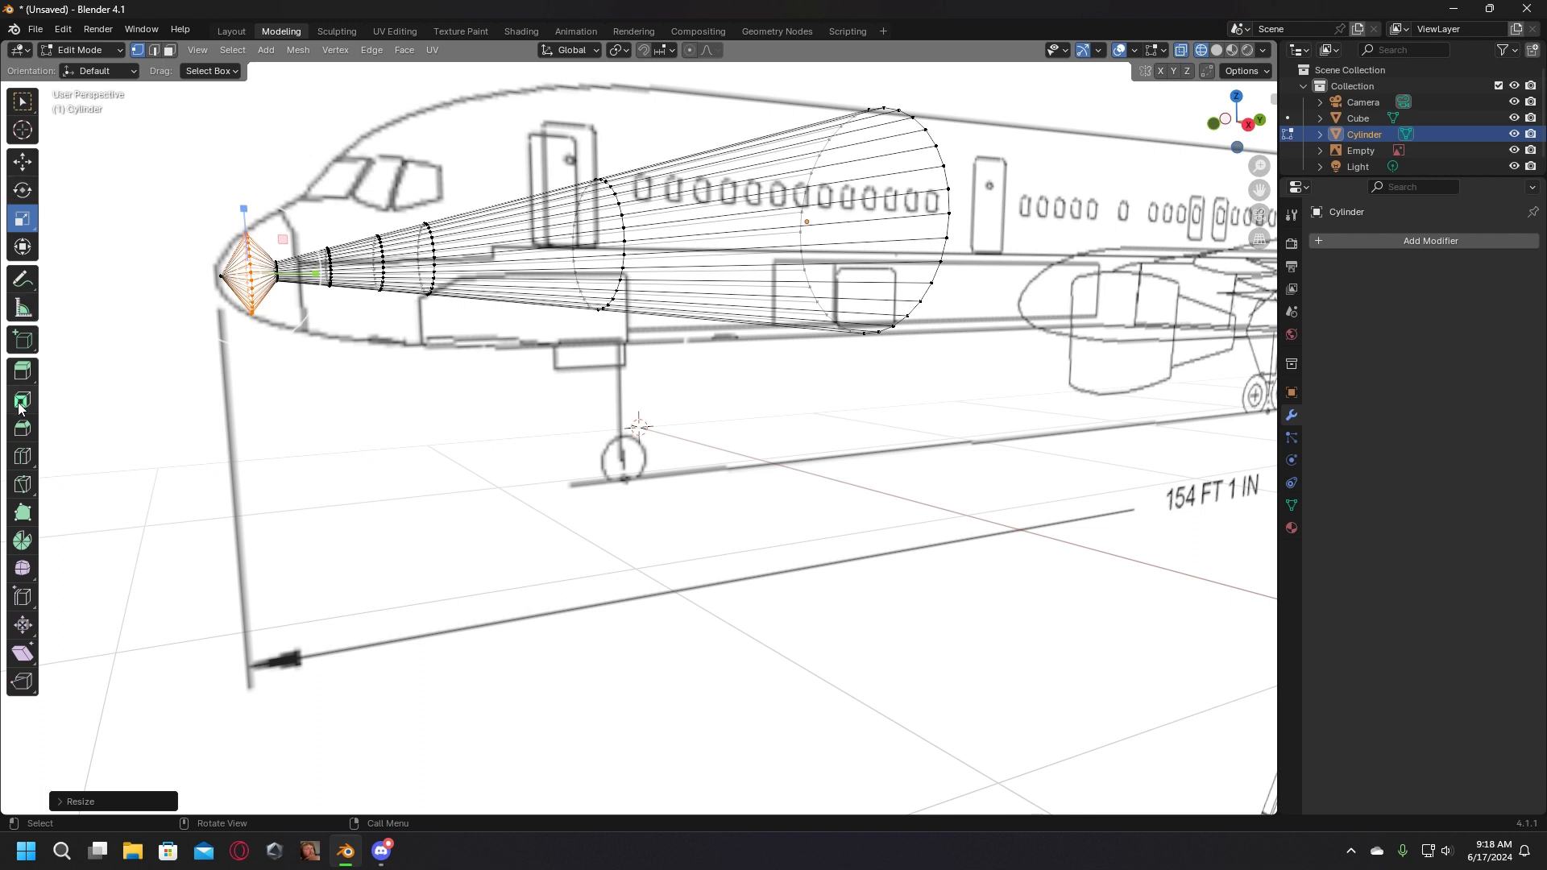
Step: Add a loop cut between the enlarged ring and the nose tip, and scale it out to the outline
click(24, 456)
drag(242, 280, 179, 275)
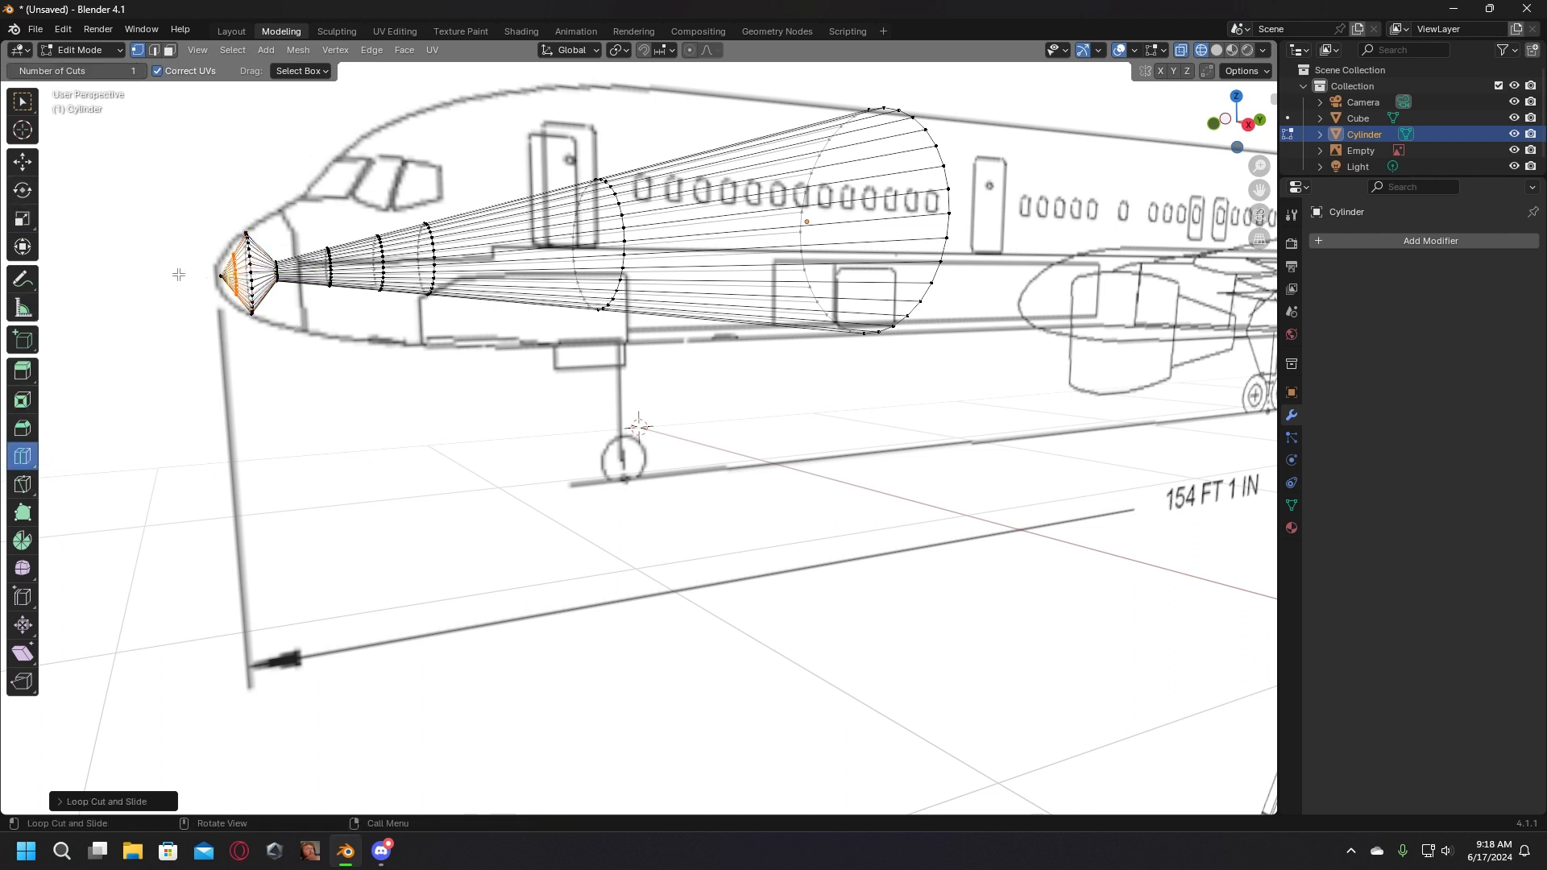
click(21, 220)
drag(255, 340, 274, 385)
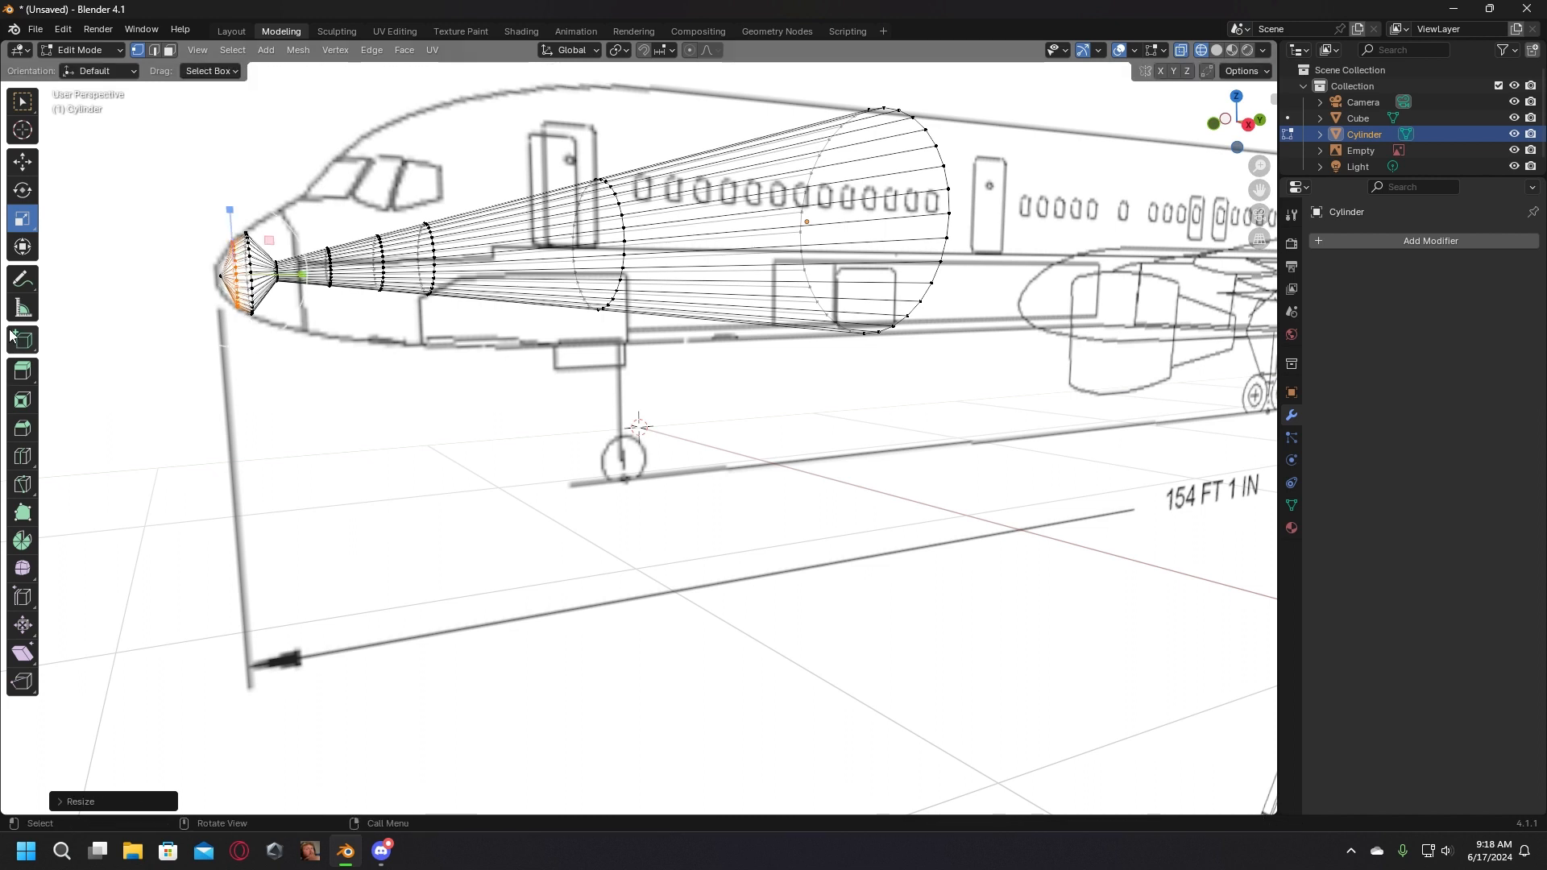
Step: Add two more loop cuts closer to the nose tip and scale each one to follow the rounded outline
click(21, 457)
click(221, 277)
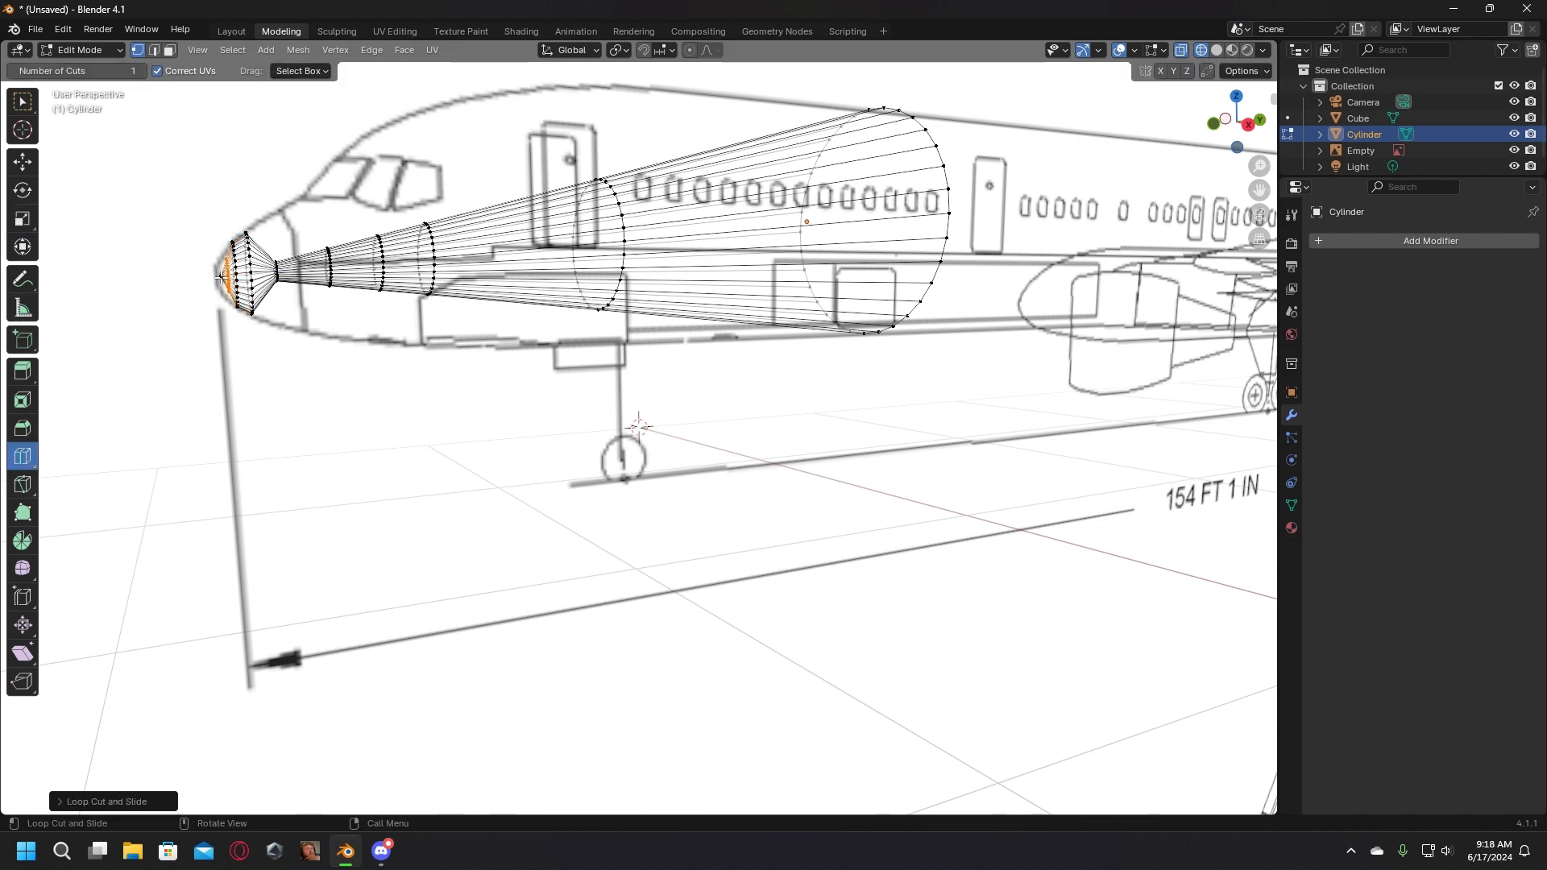
click(22, 218)
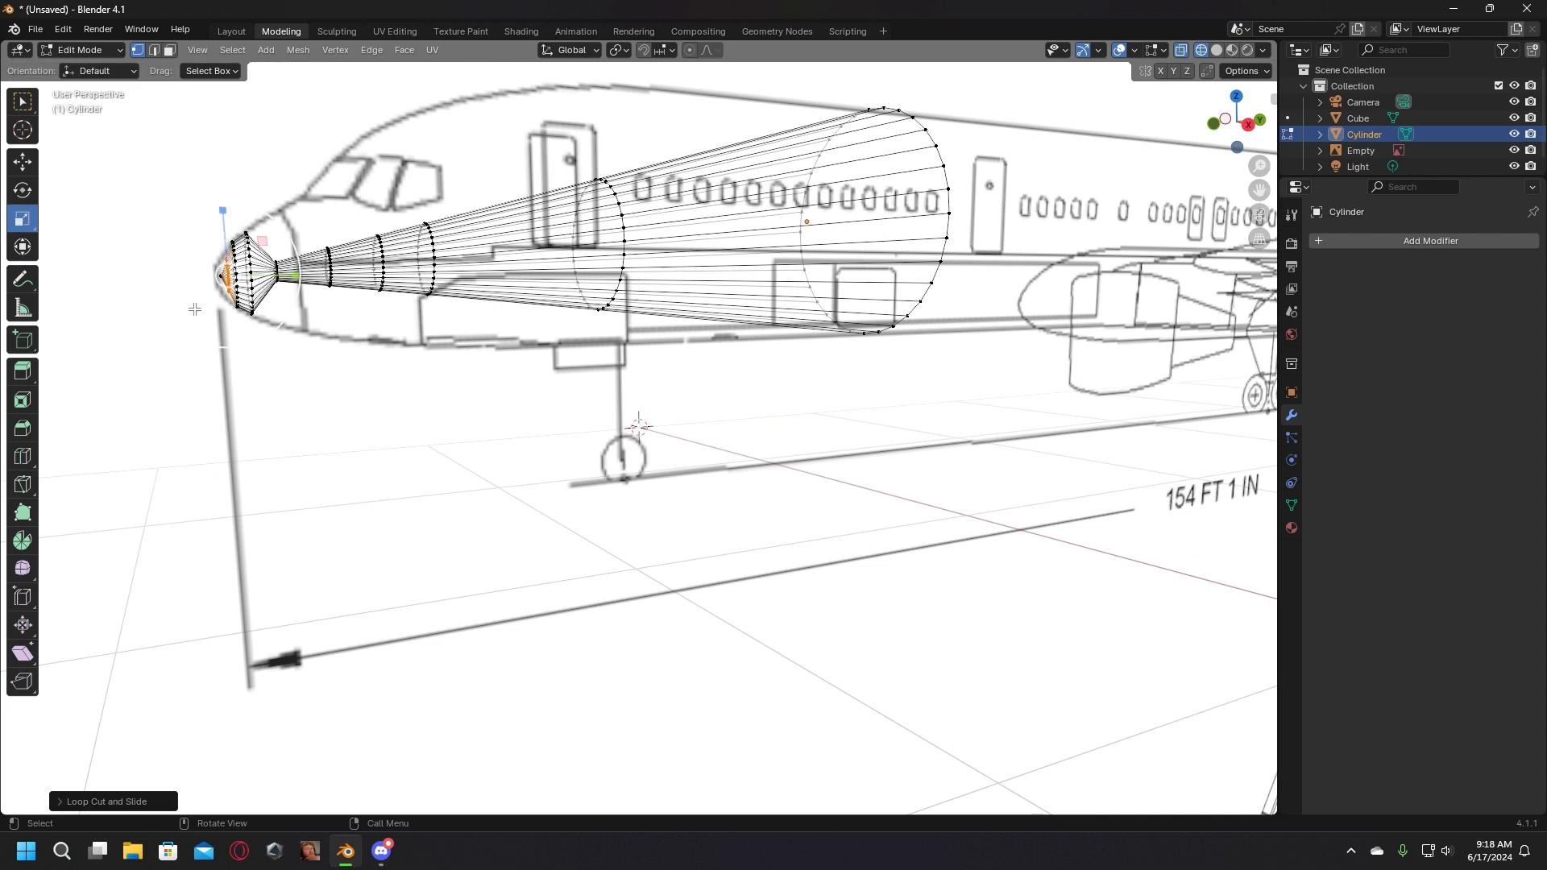
drag(220, 319, 236, 352)
click(16, 462)
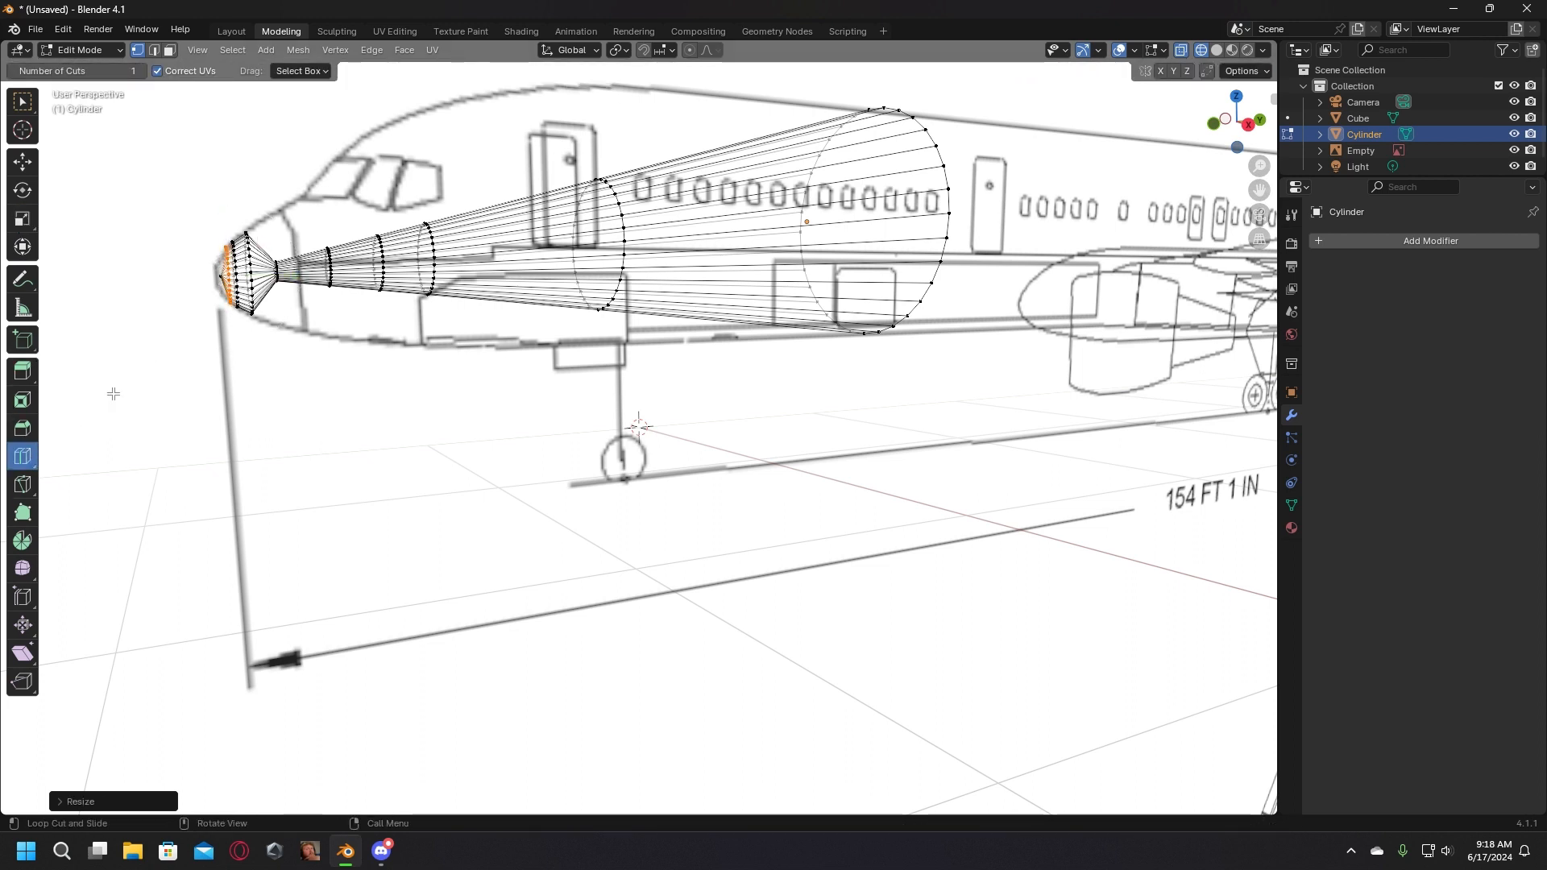
click(216, 278)
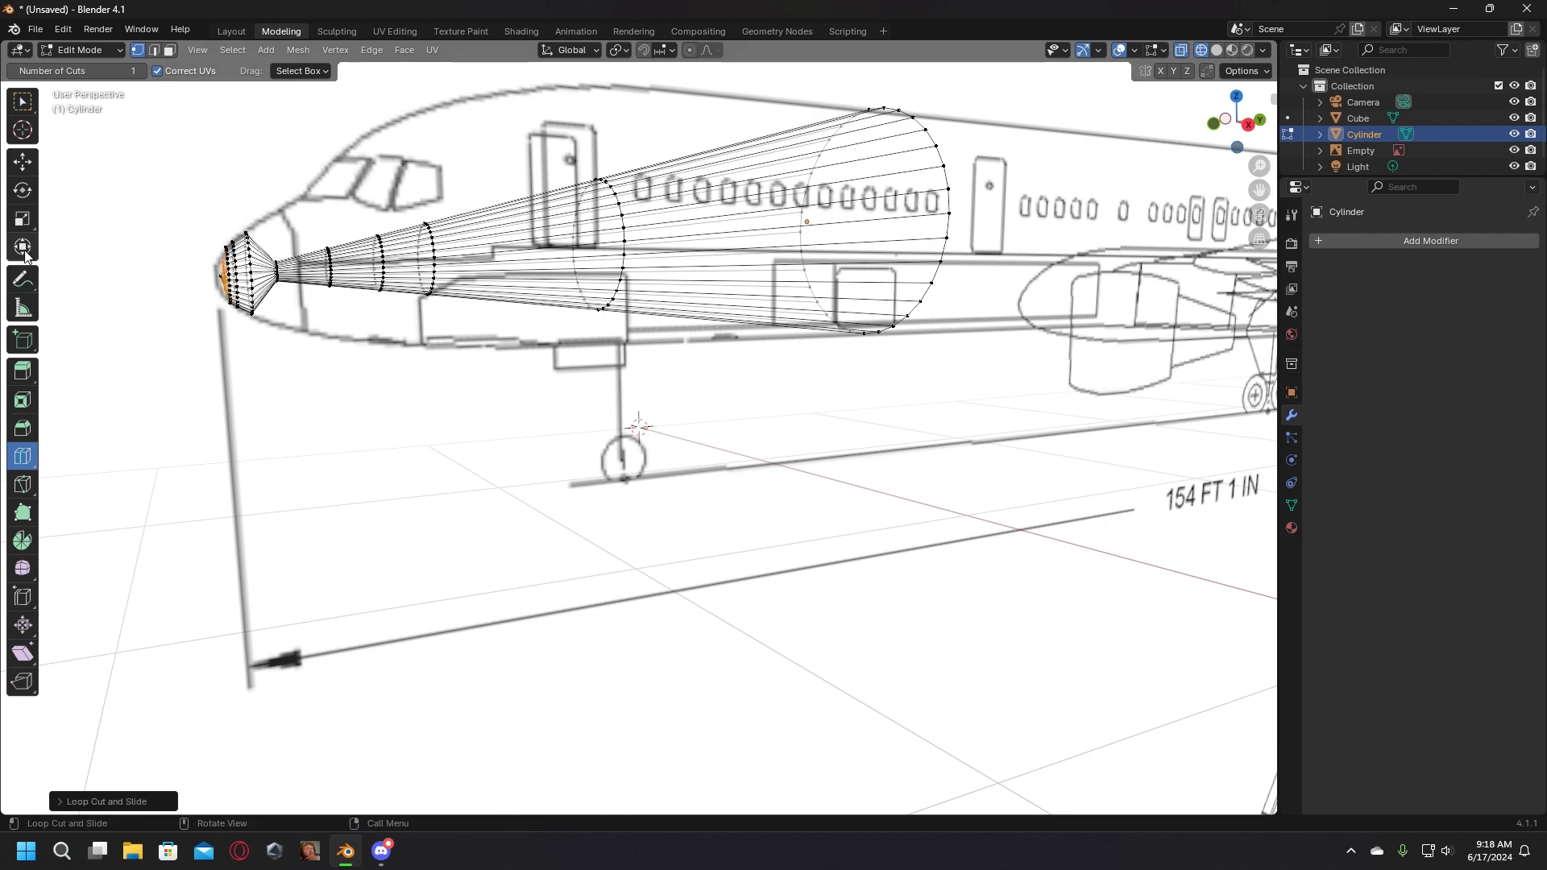
click(22, 218)
drag(269, 322, 274, 355)
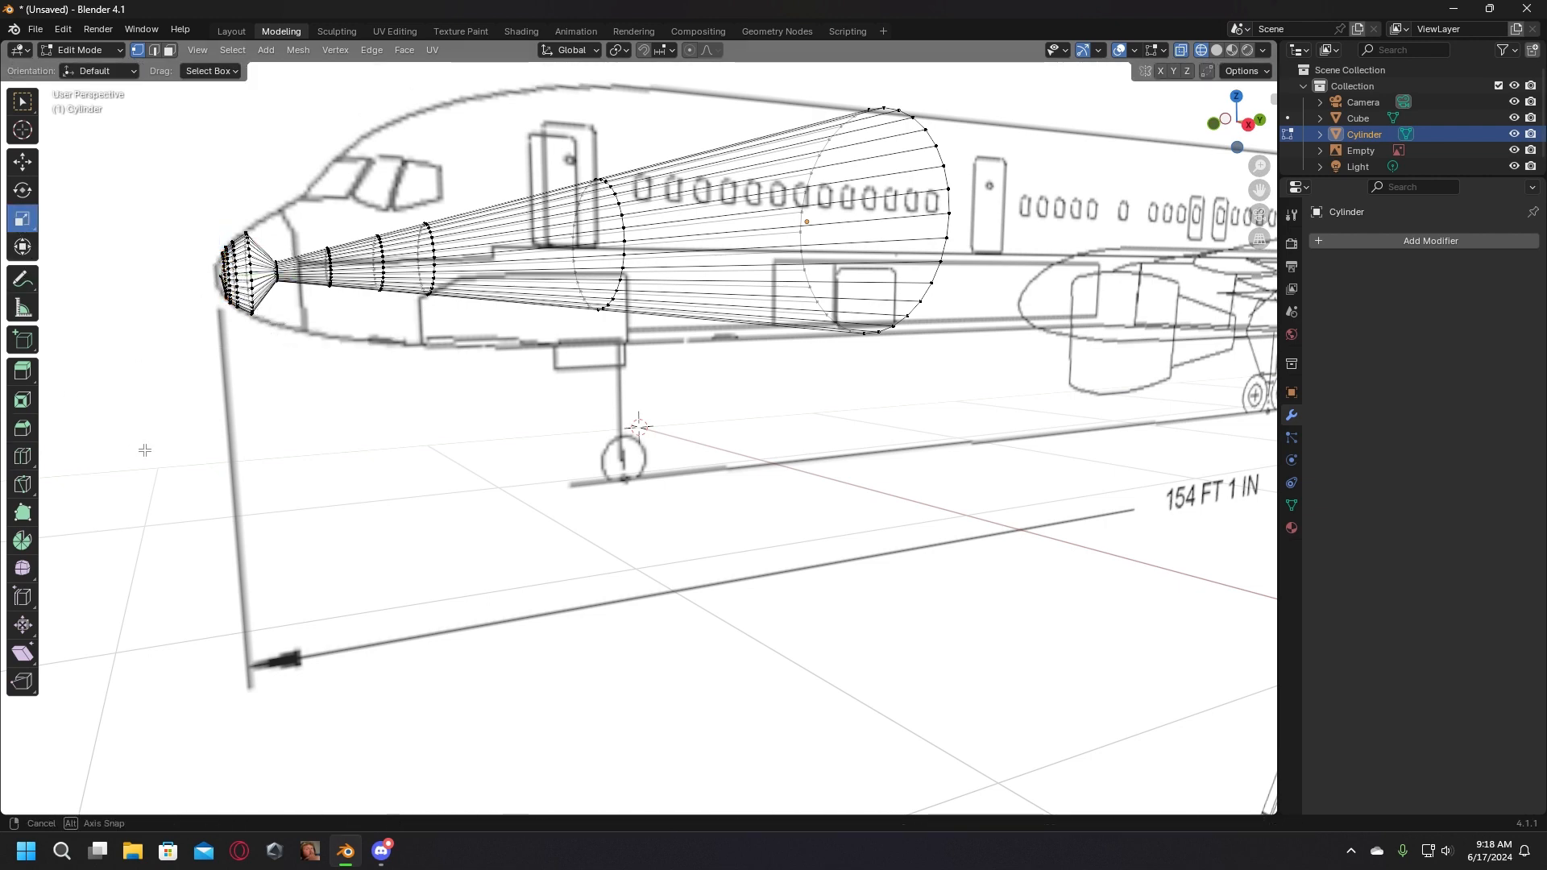
Step: Try to box-select the nose-tip vertices from the opposite side of the aircraft, and undo the last two loop cuts
middle_drag(142, 449, 280, 583)
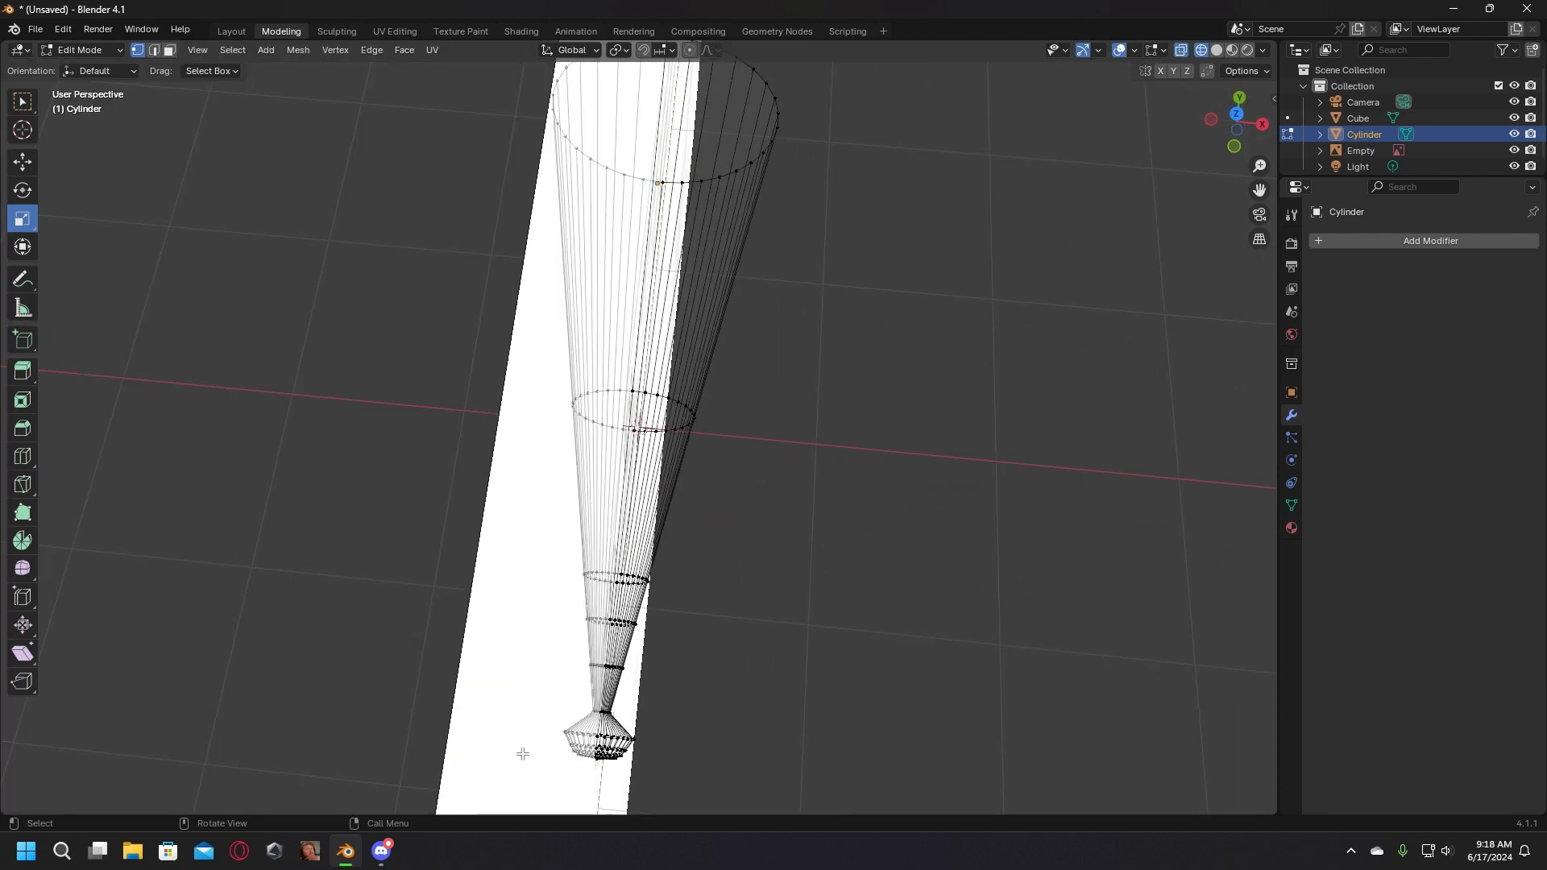
middle_drag(522, 754, 224, 306)
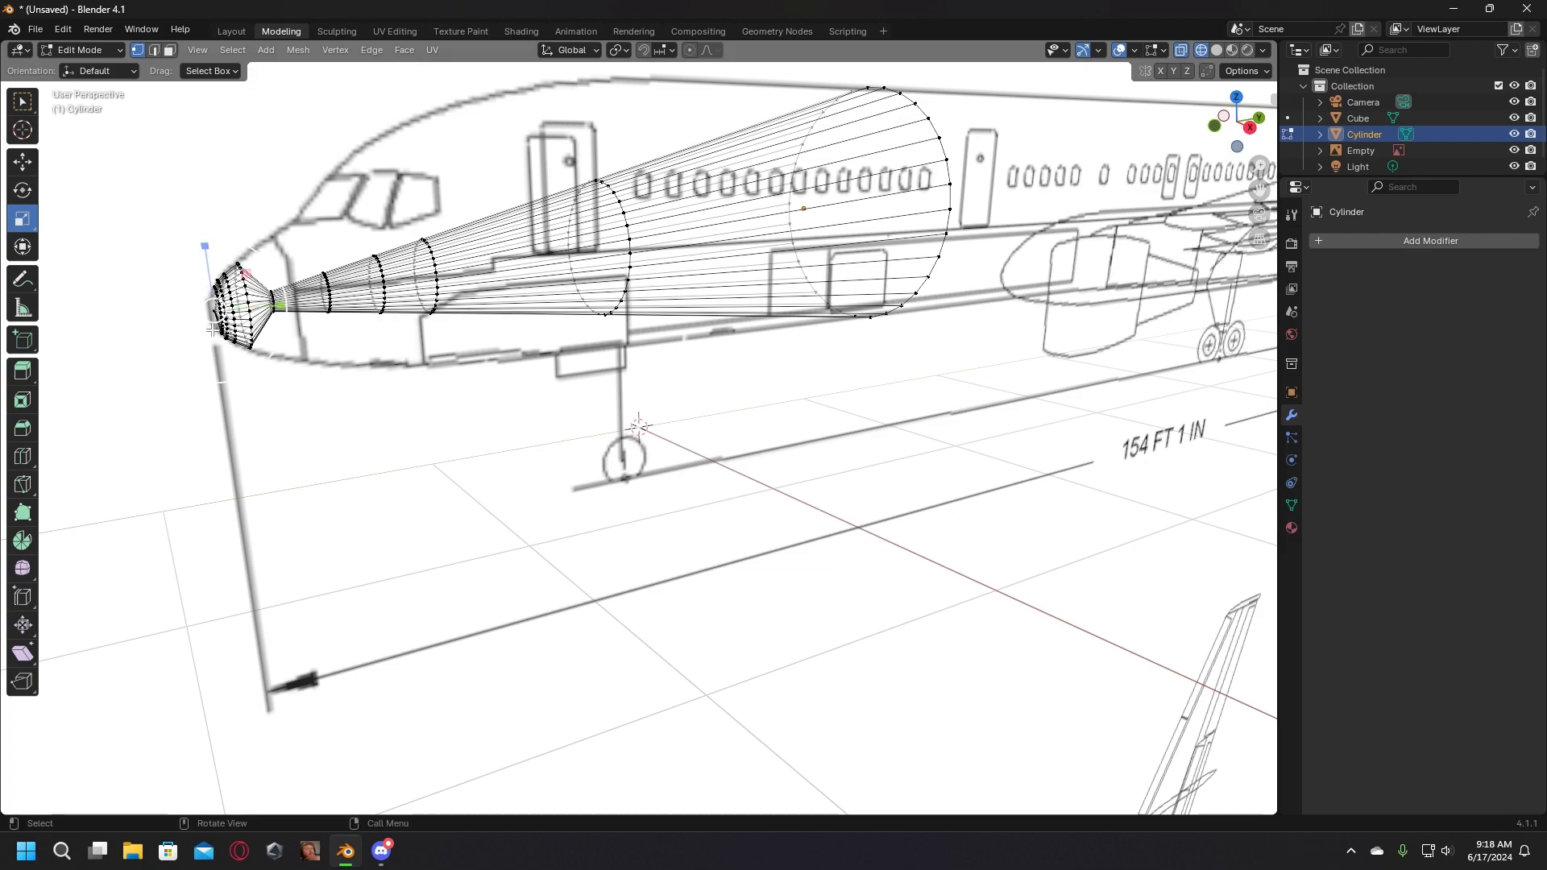
middle_drag(108, 353, 915, 536)
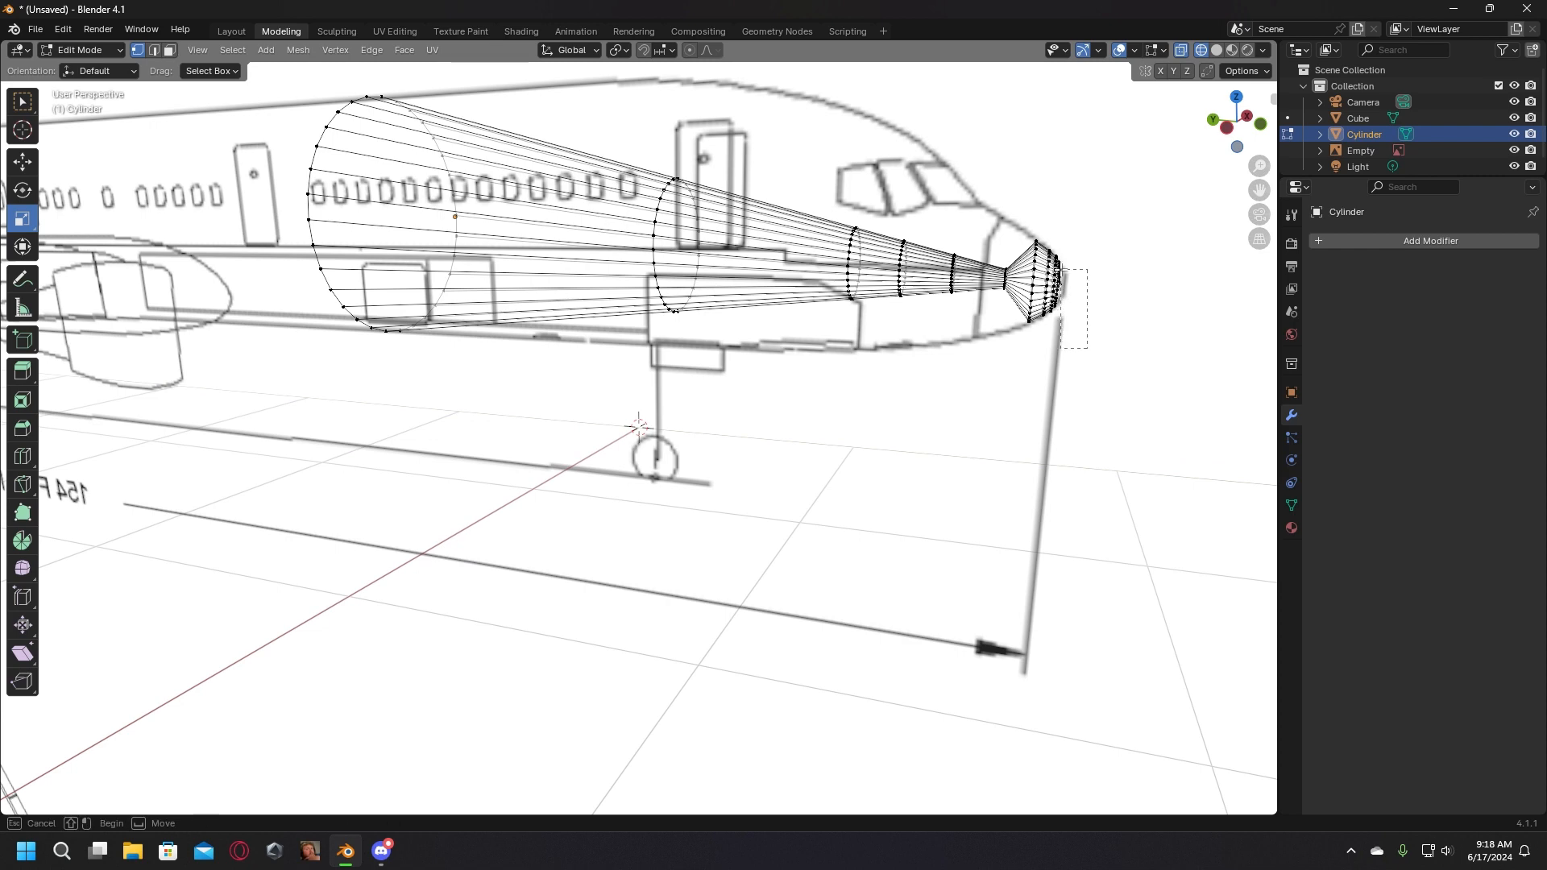
drag(1087, 348, 1131, 375)
middle_drag(988, 367, 250, 357)
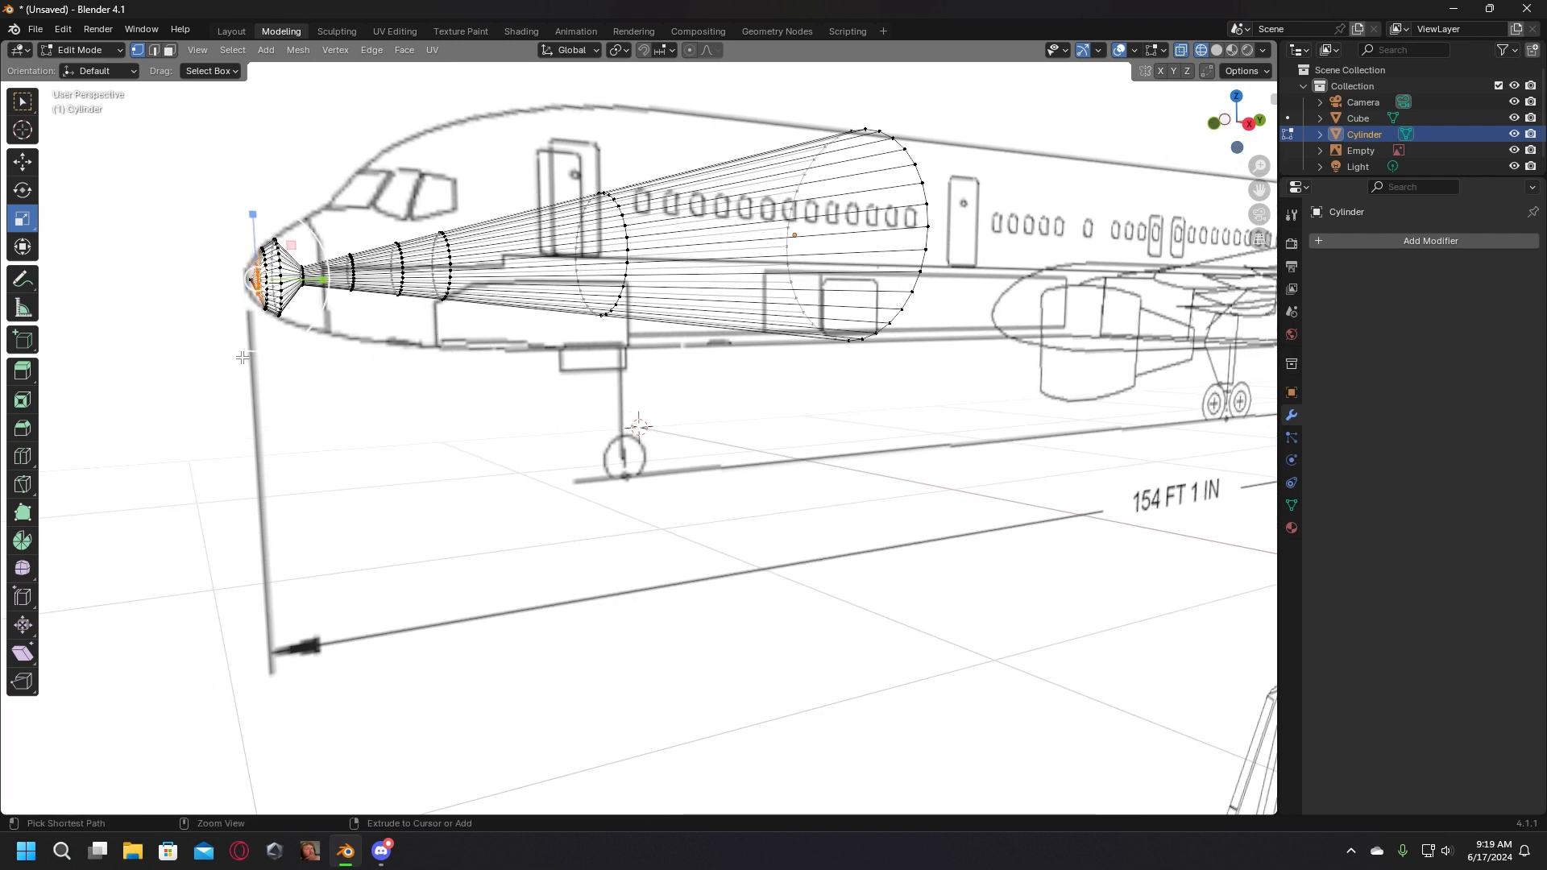
key(ctrl+z)
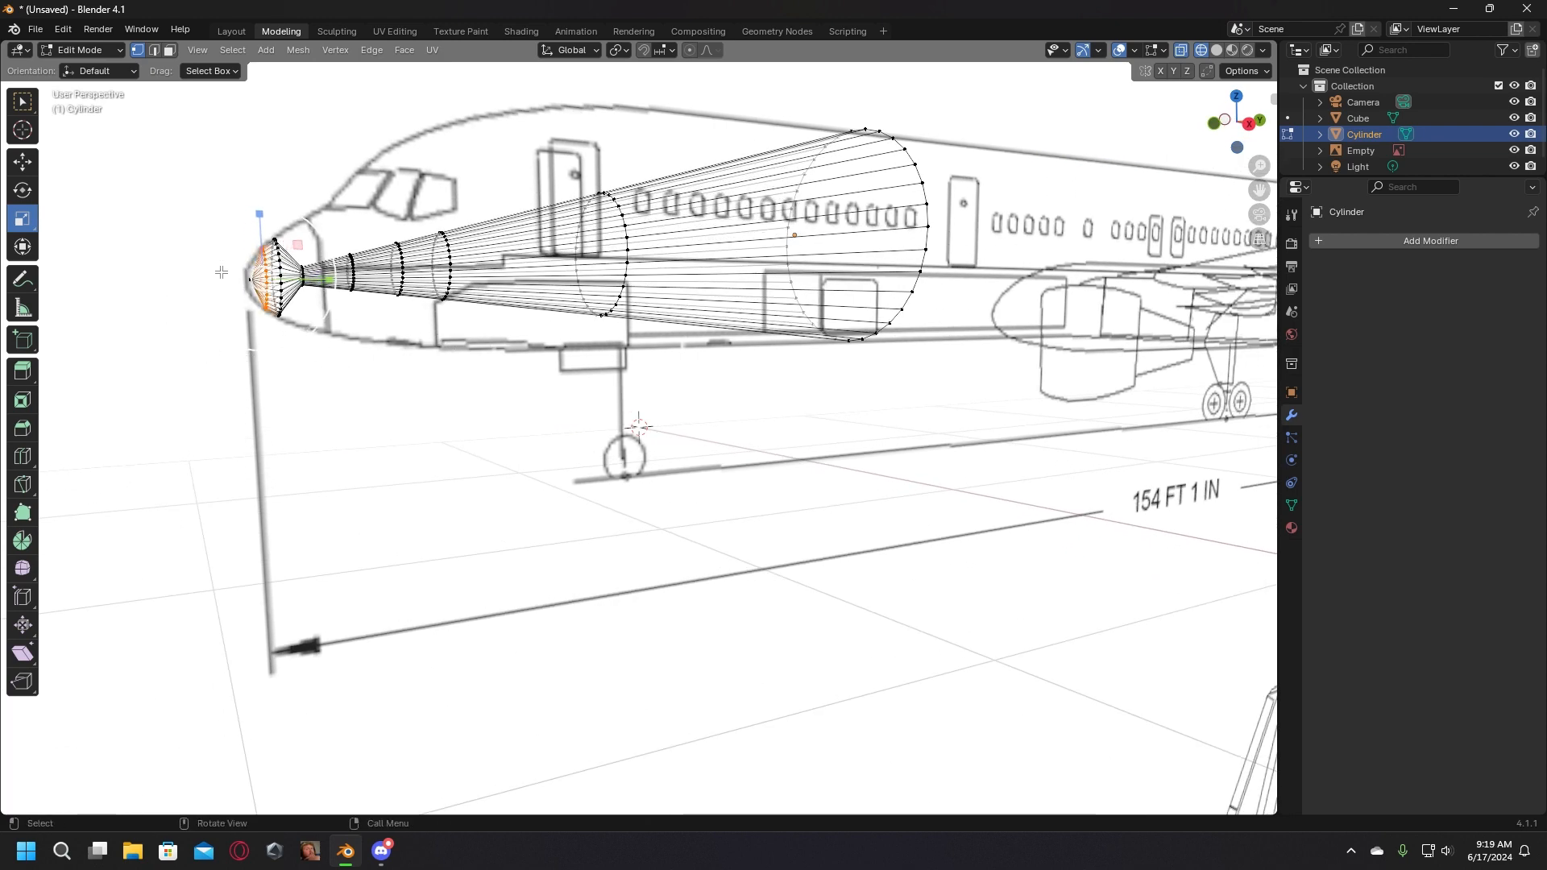
Step: Scale the loop just behind the nose tip slightly to fit the nose outline and clear the selection
key(s)
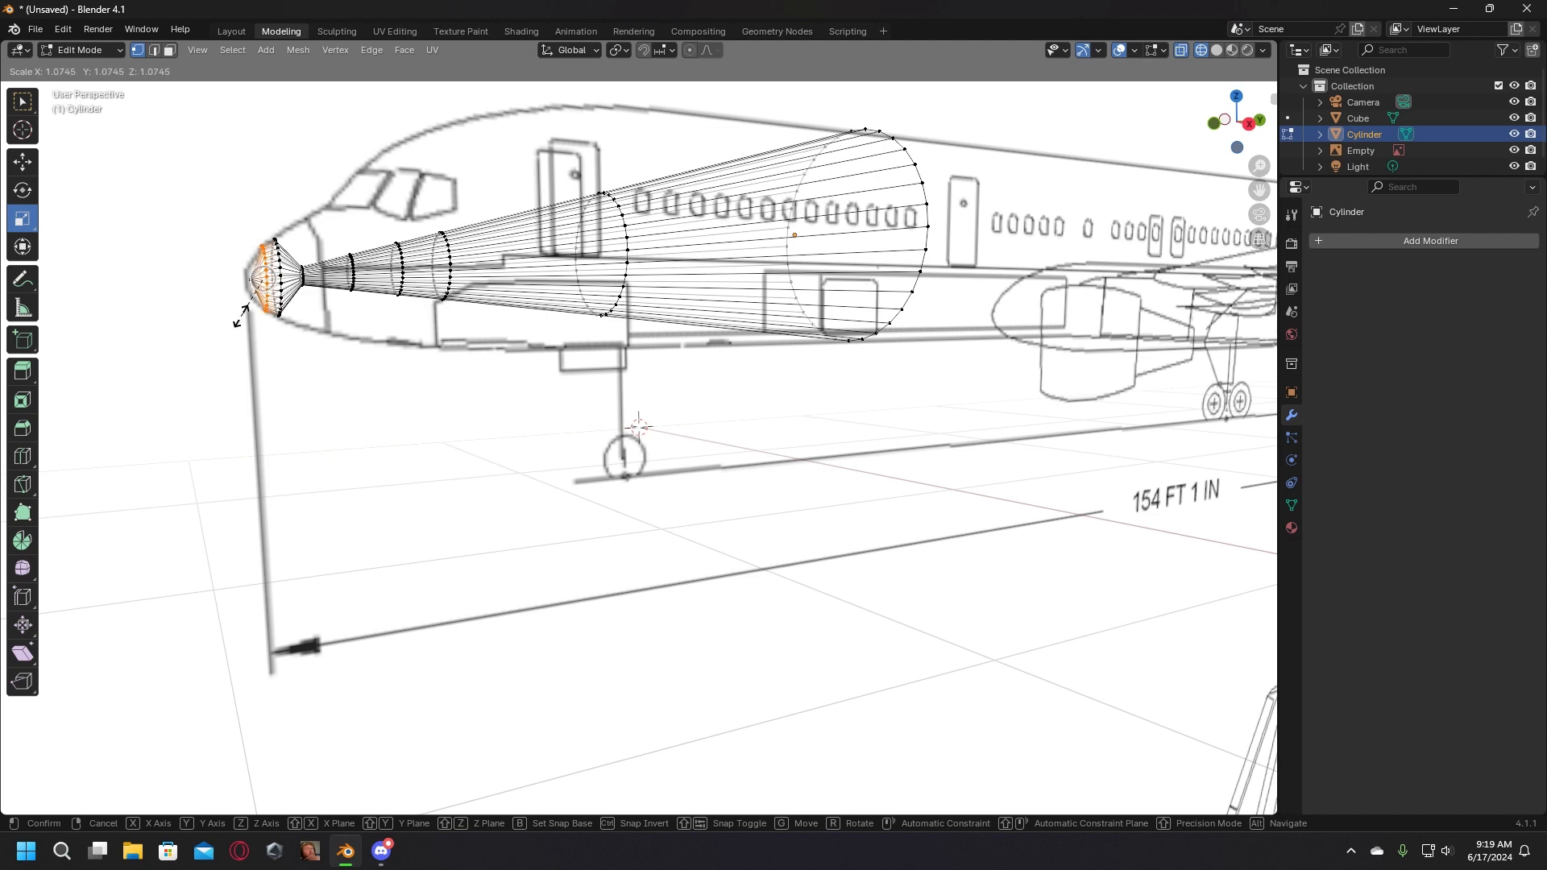
click(244, 302)
click(130, 341)
Step: Select the nose-tip vertices, scale them uniformly, and move them forward along the Y axis to the front of the nose outline
middle_drag(197, 317, 186, 271)
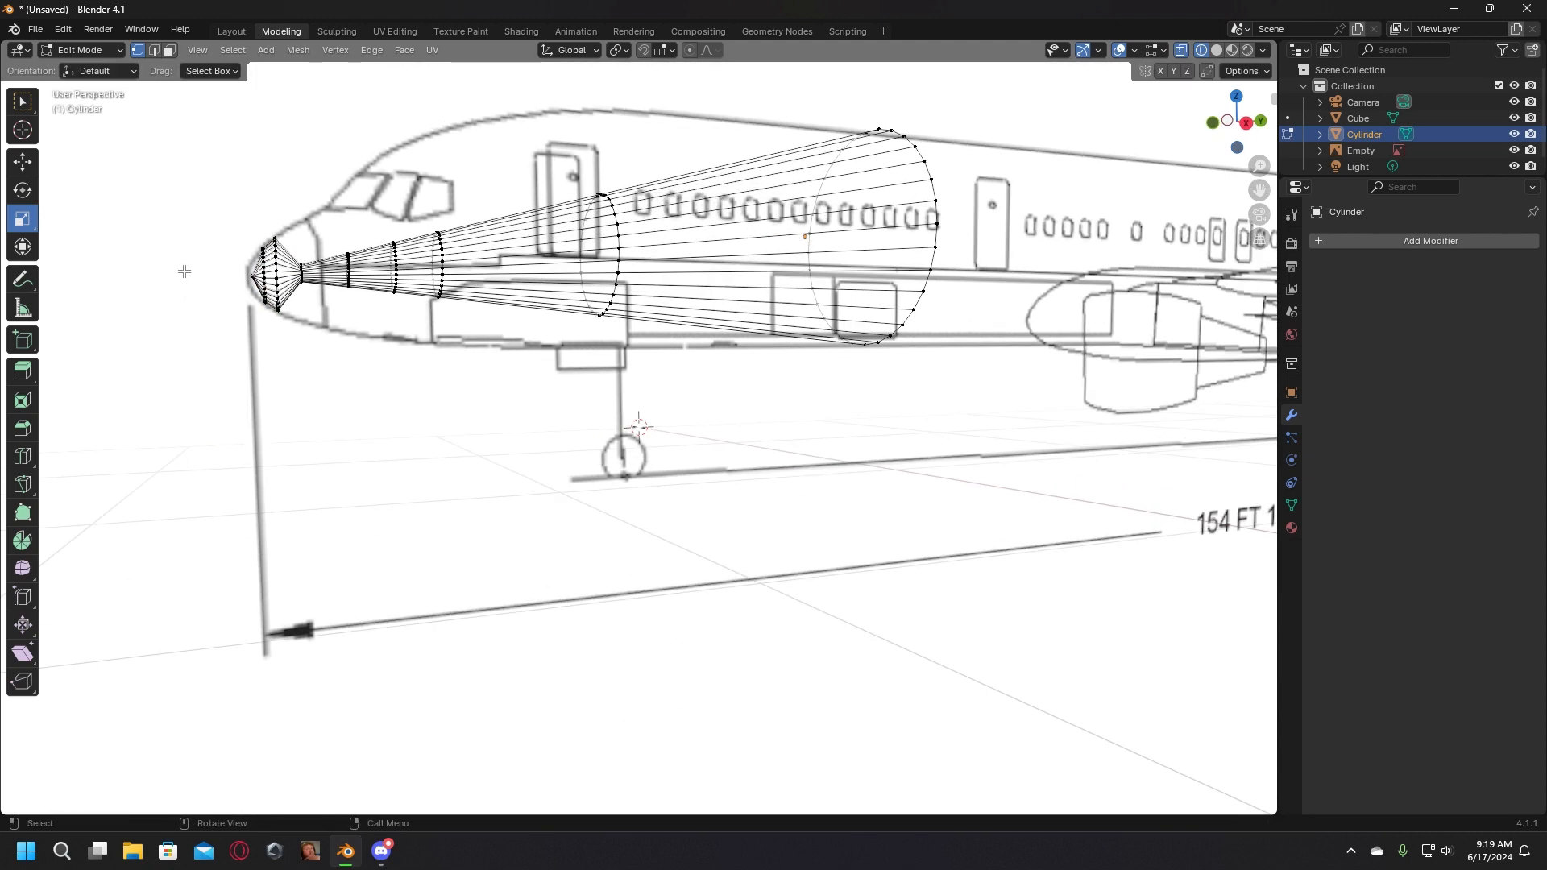
drag(187, 234, 256, 327)
key(s)
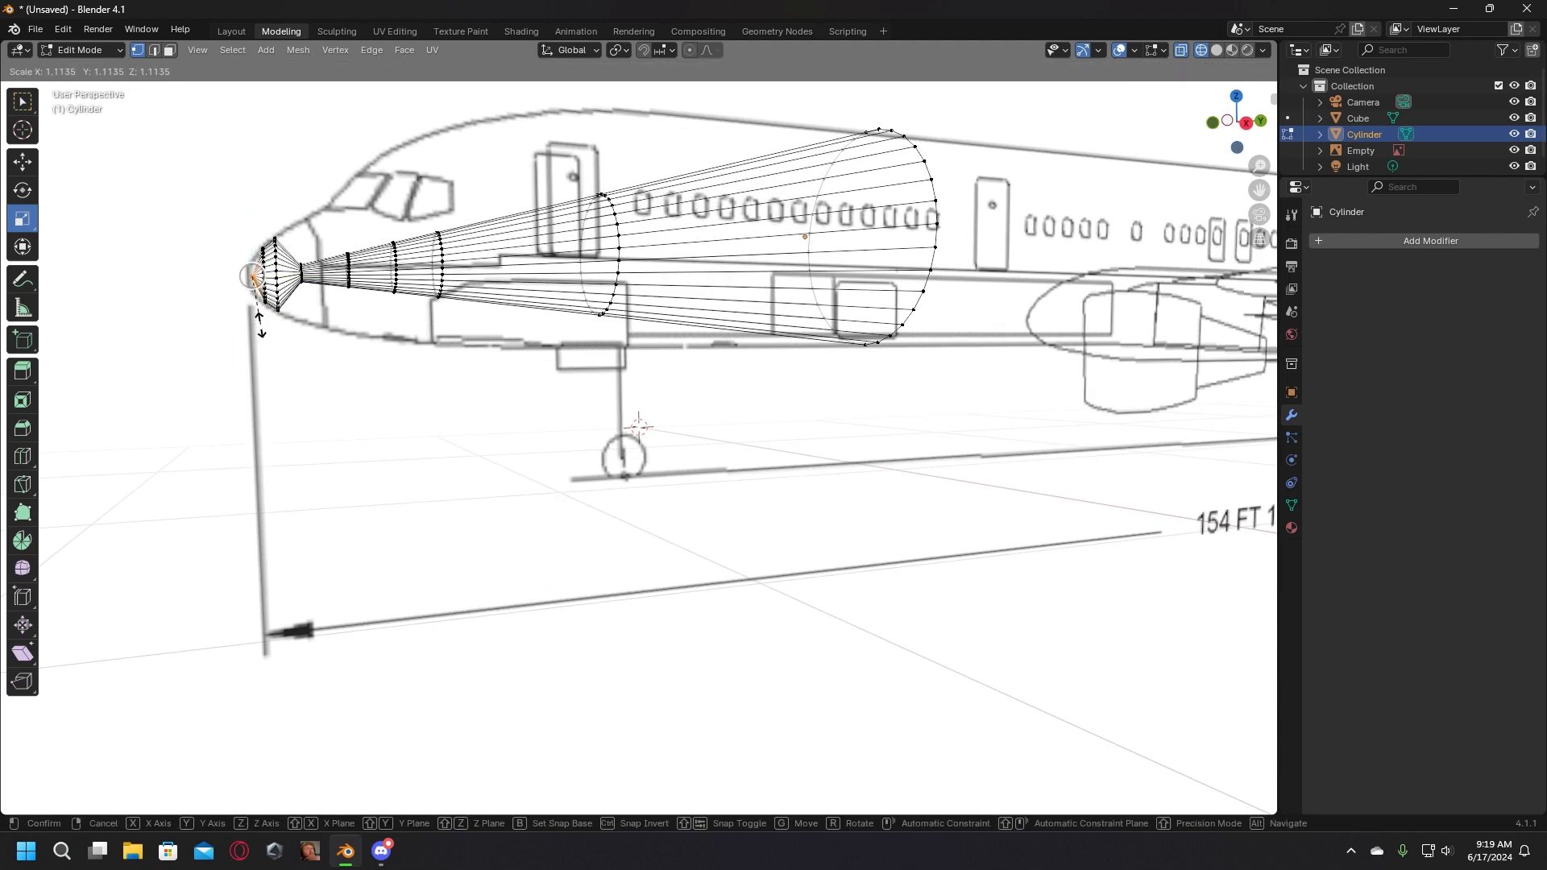
click(274, 297)
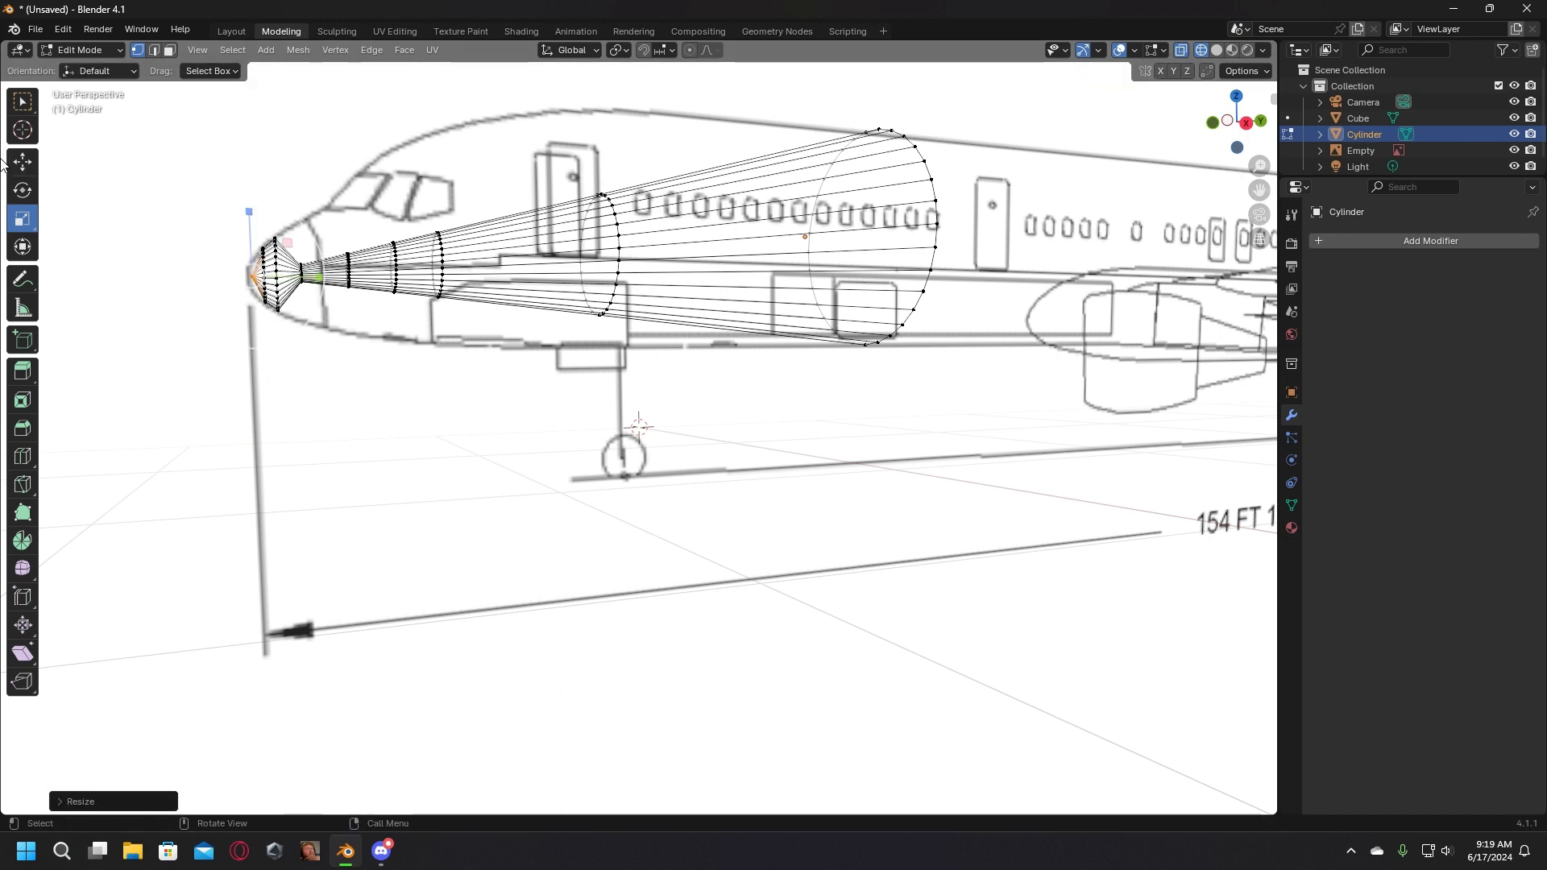
click(23, 161)
drag(311, 269, 301, 281)
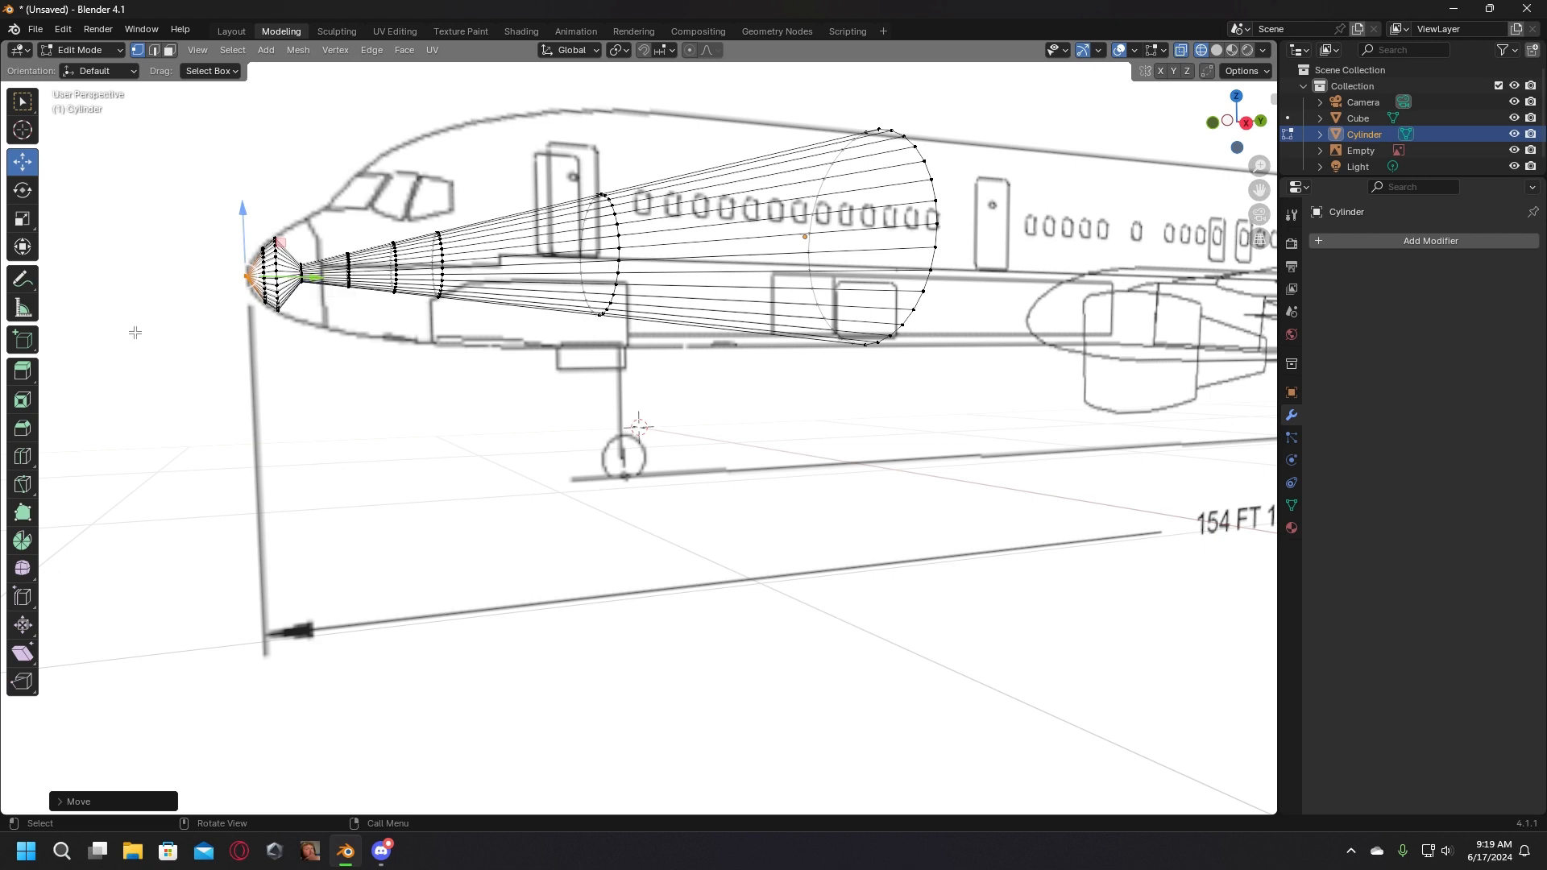
Step: Add a loop cut between the nose tip and the first ring, scale it to the rounded nose outline, and clear the selection
middle_drag(135, 333, 165, 375)
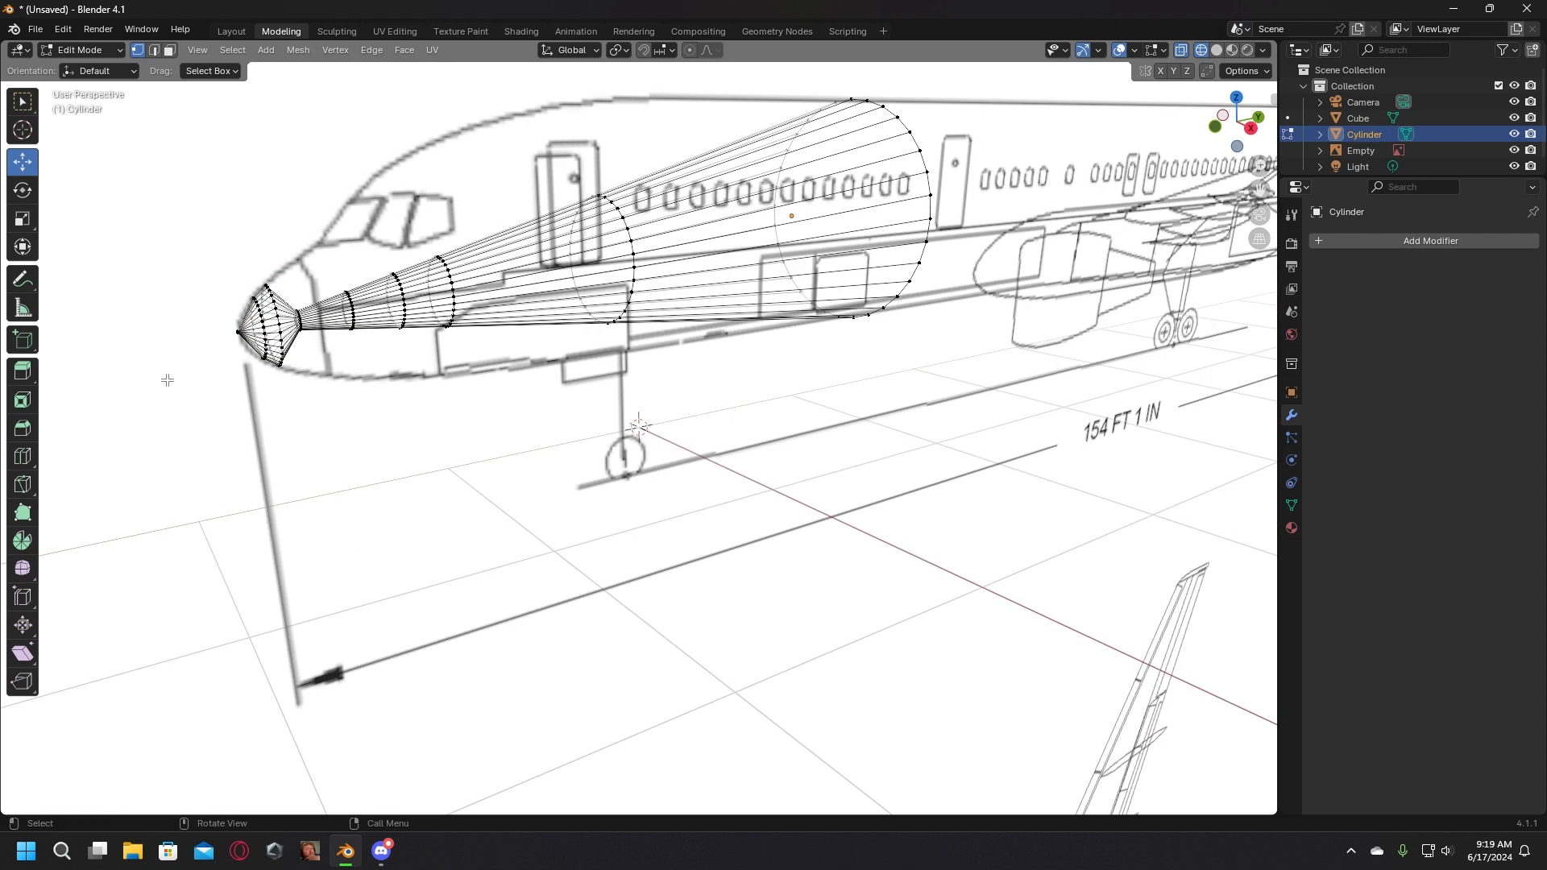
click(23, 456)
click(214, 348)
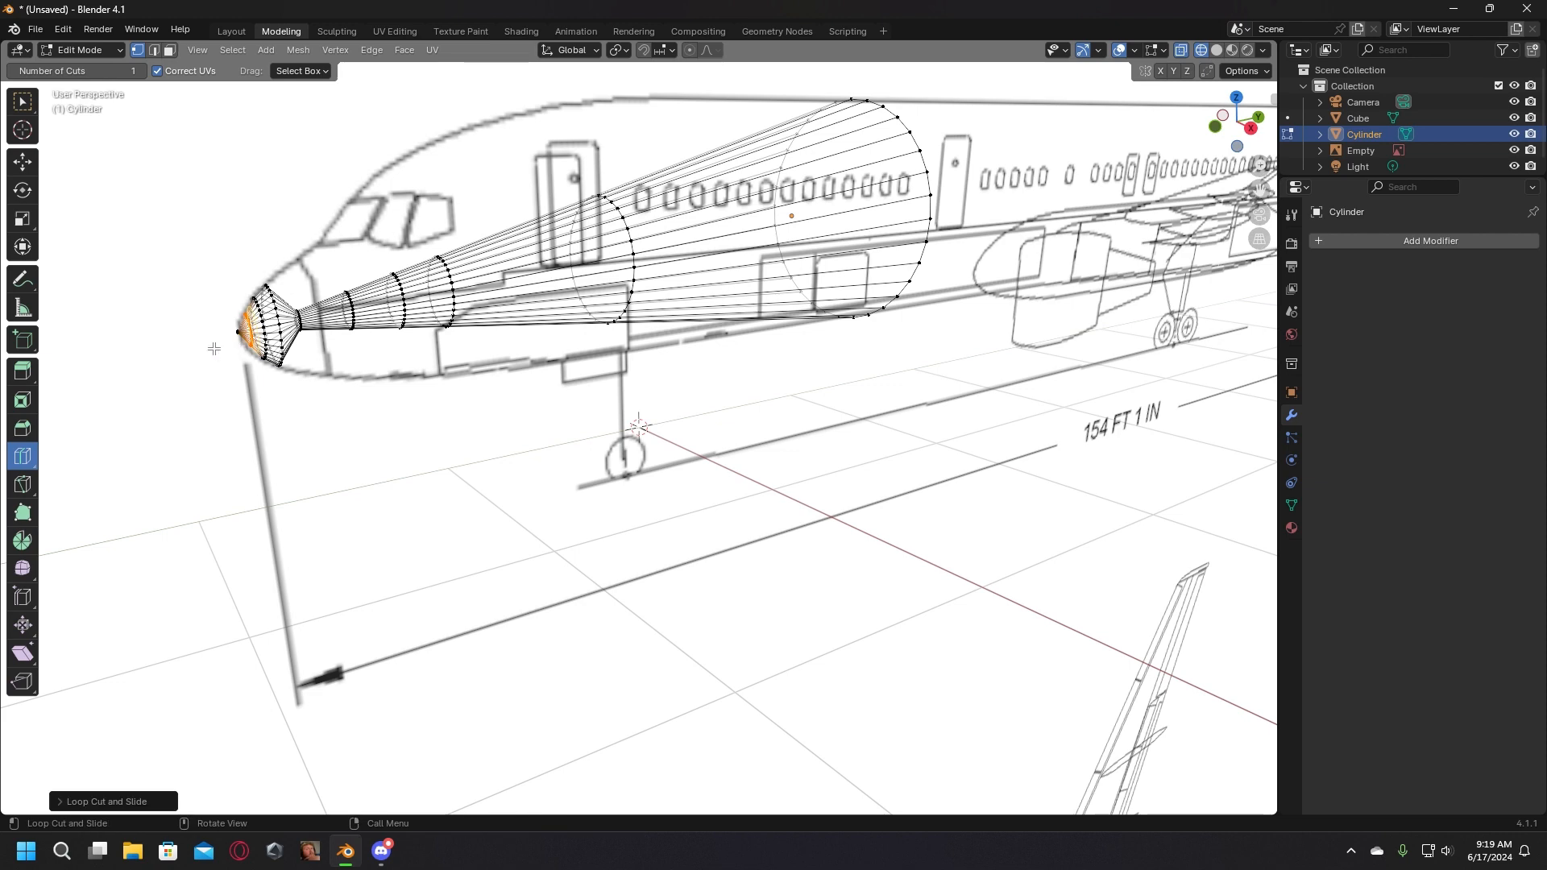
click(23, 218)
drag(261, 364, 262, 377)
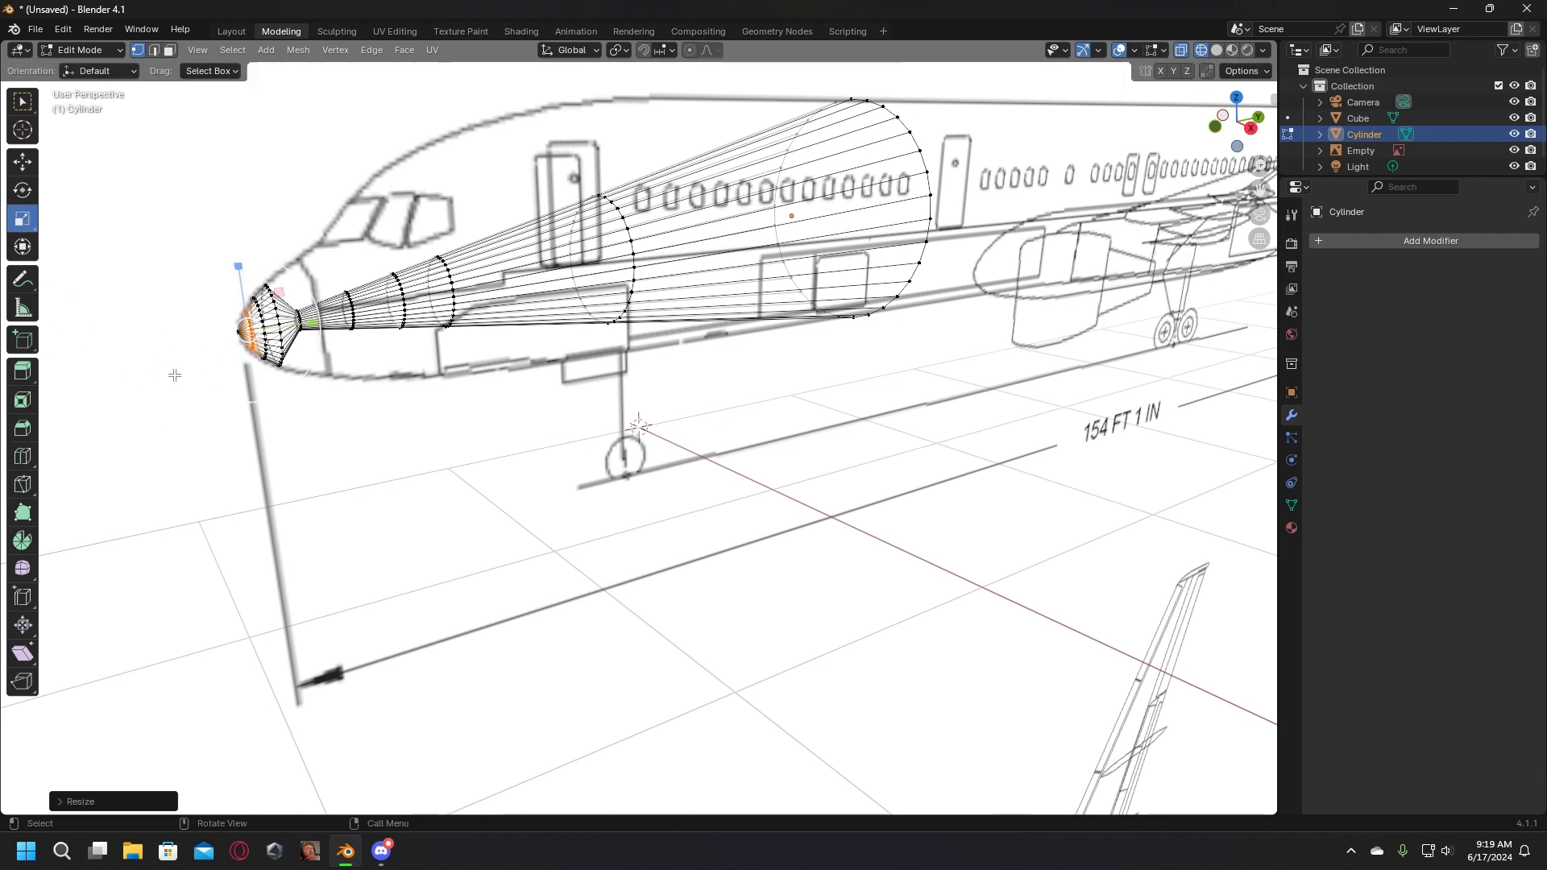
click(153, 383)
Step: Scale up the narrow loop directly behind the nose cap to the fuselage outline, fine-tune its size, and clear the selection
middle_drag(279, 497, 254, 469)
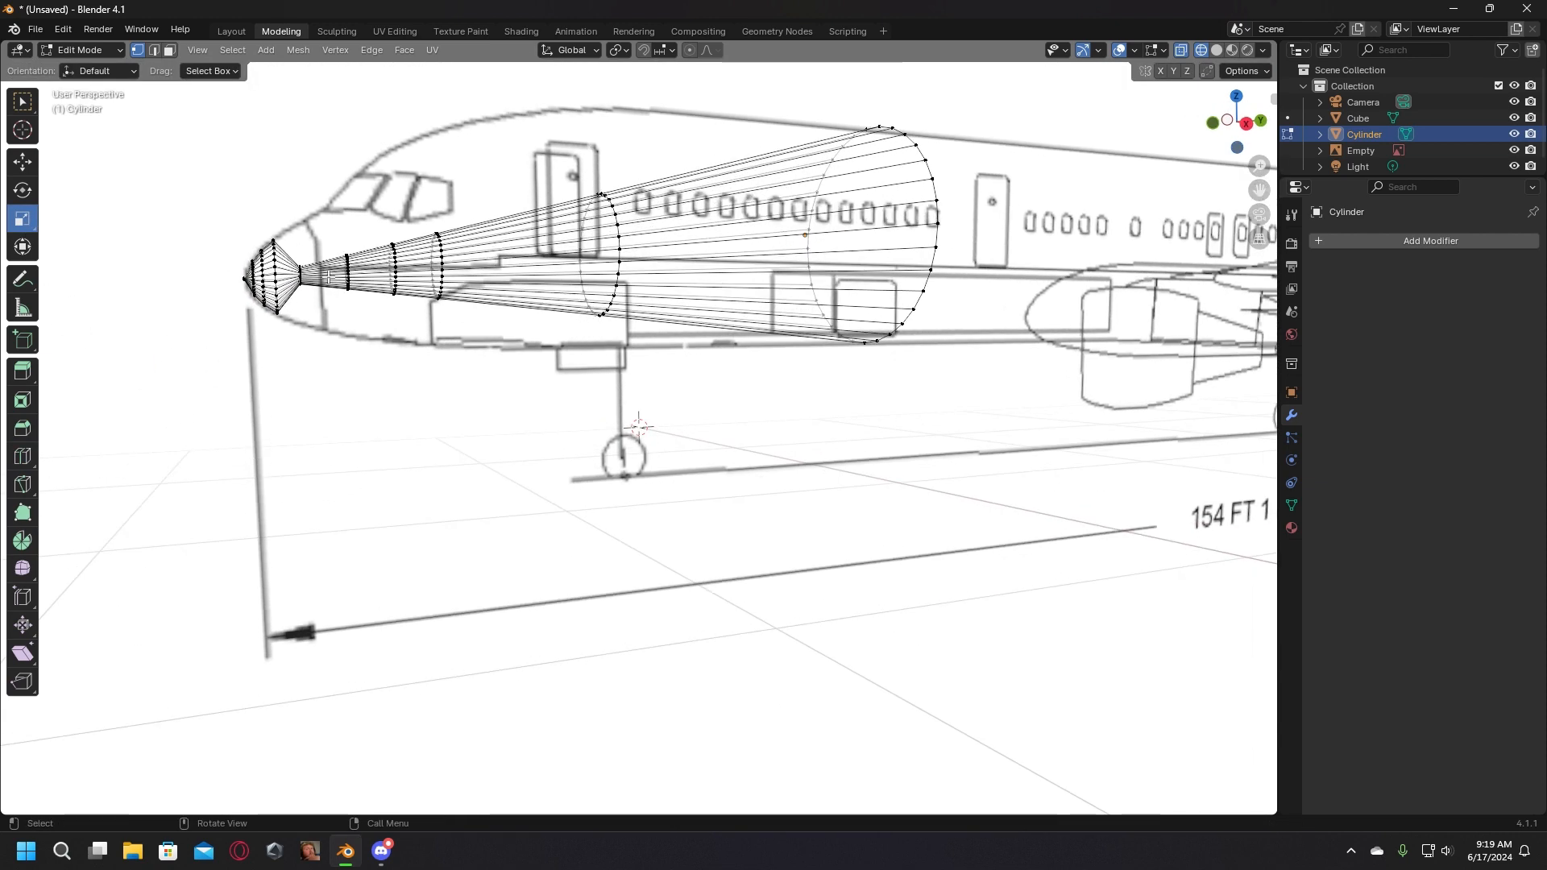
alt+click(303, 292)
drag(309, 305, 328, 490)
scroll(434, 433, down, 1)
middle_drag(435, 431, 406, 375)
click(419, 464)
alt+click(360, 259)
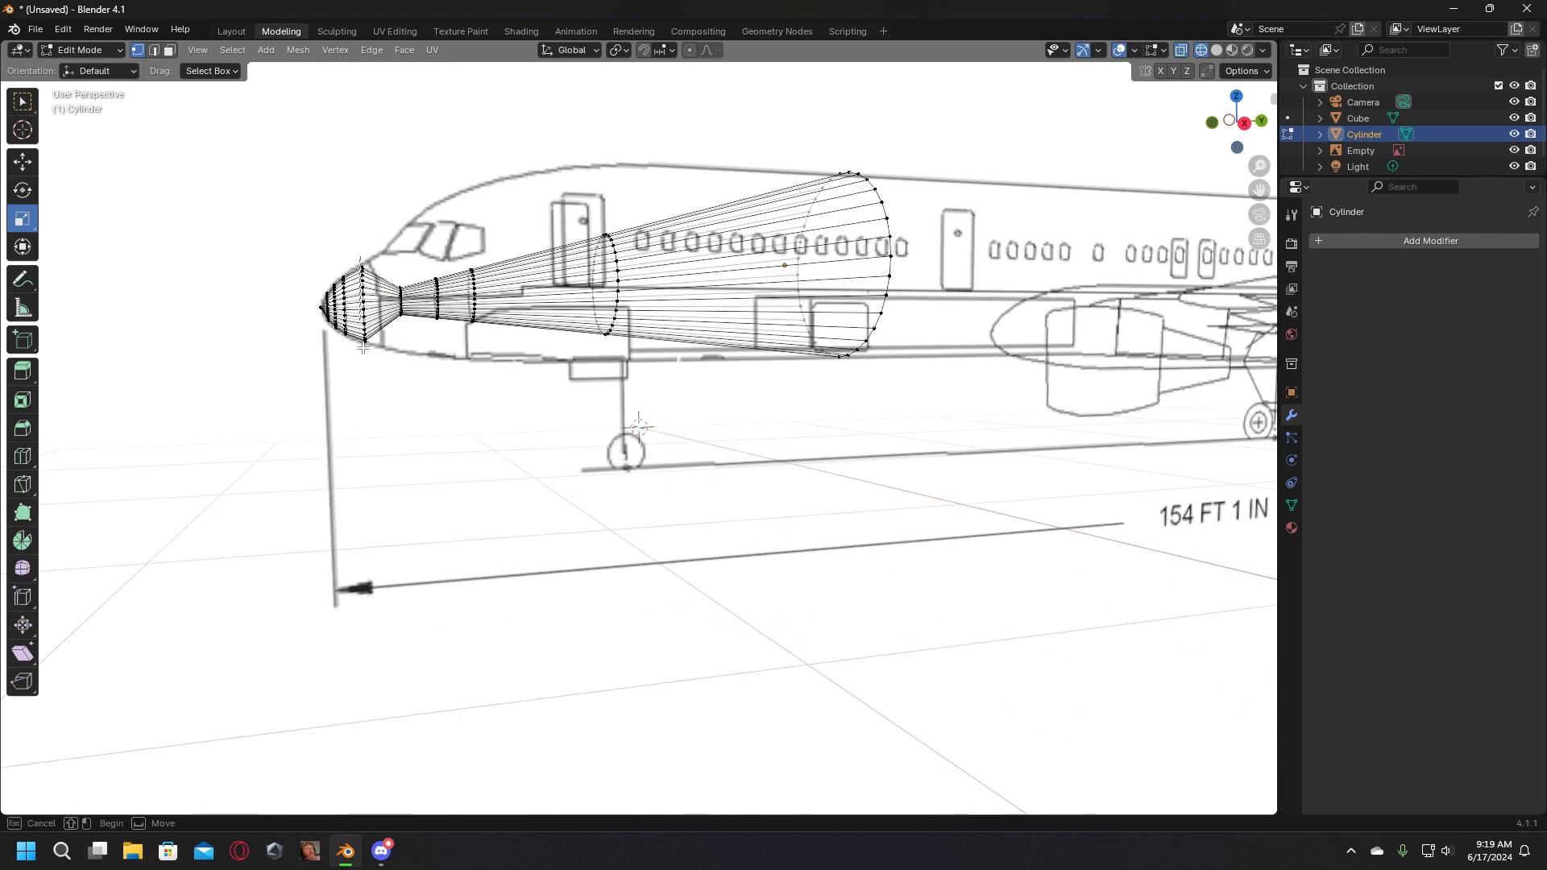
drag(382, 356, 385, 362)
click(431, 456)
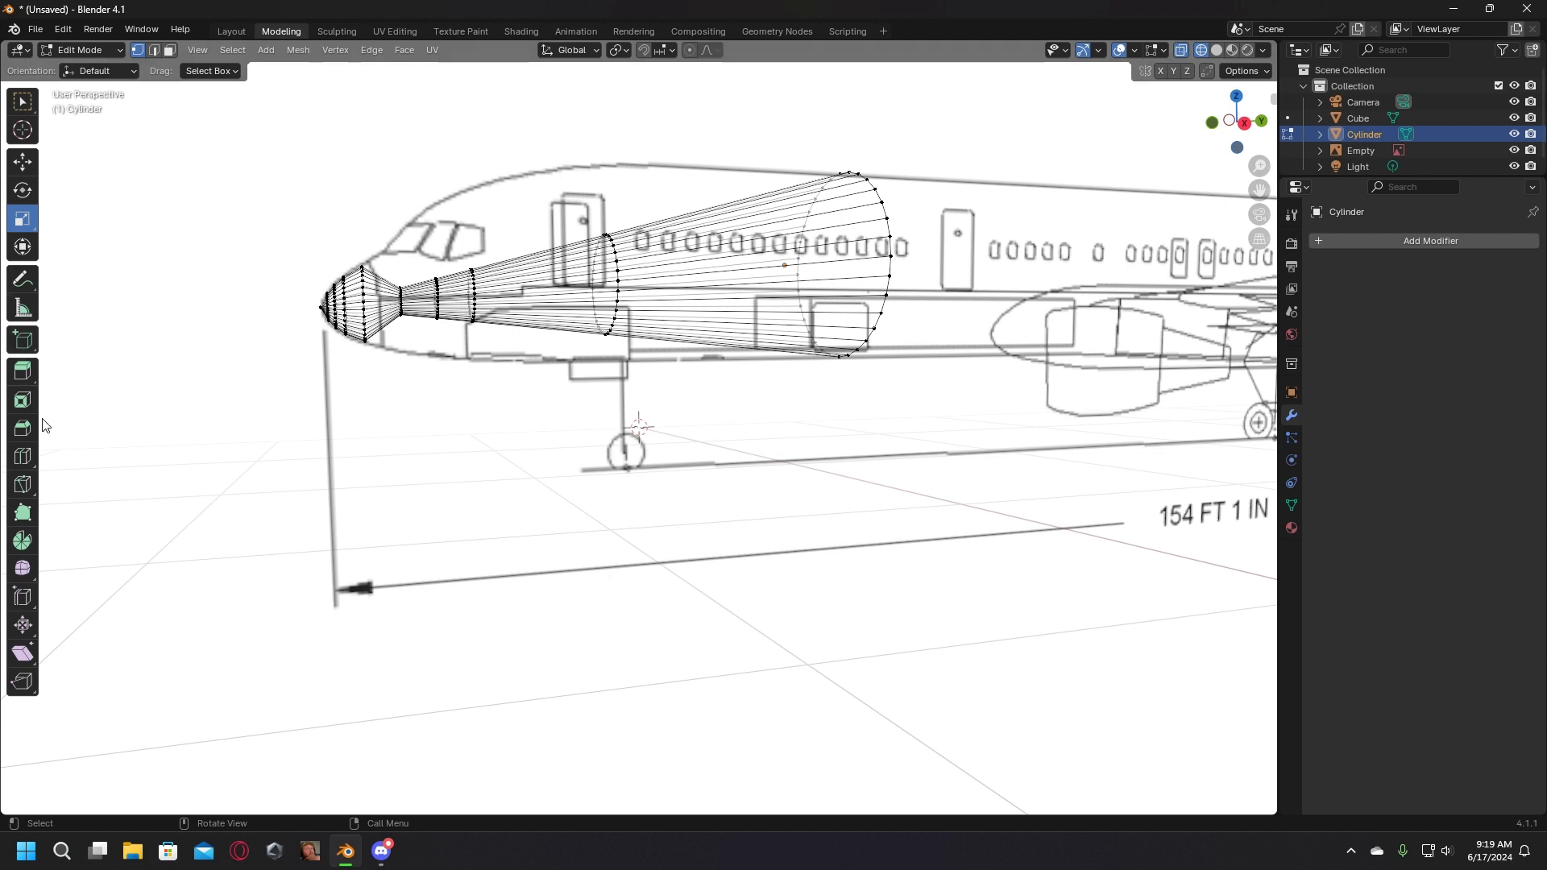
Step: Add a loop cut between the nose cap and the narrow neck, and scale it to meet the nose outline ahead of the windshield
click(33, 461)
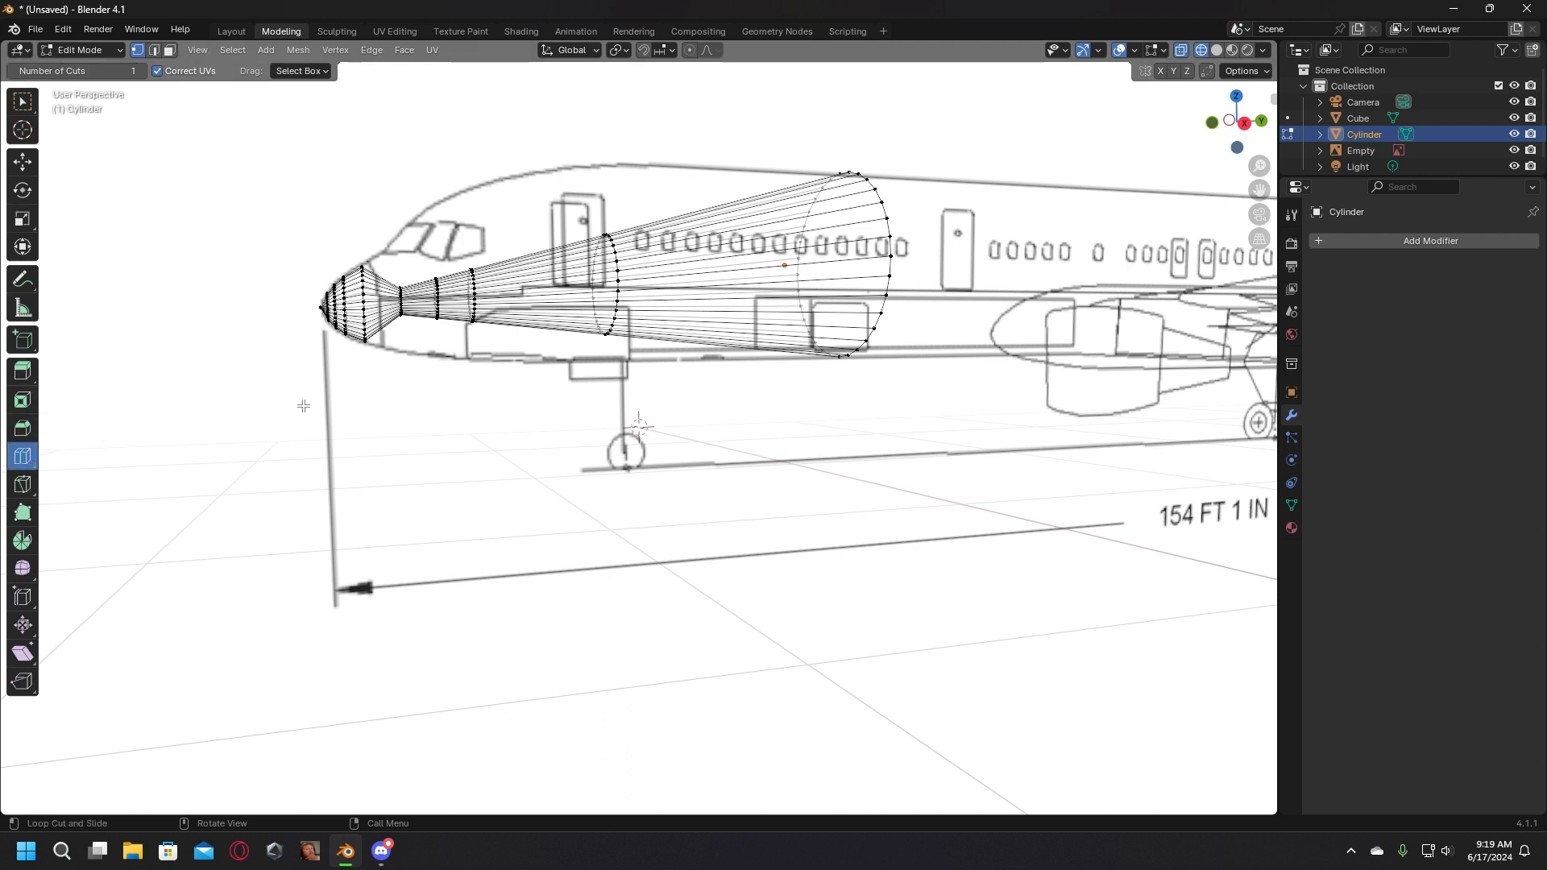
middle_drag(304, 406, 265, 406)
click(376, 306)
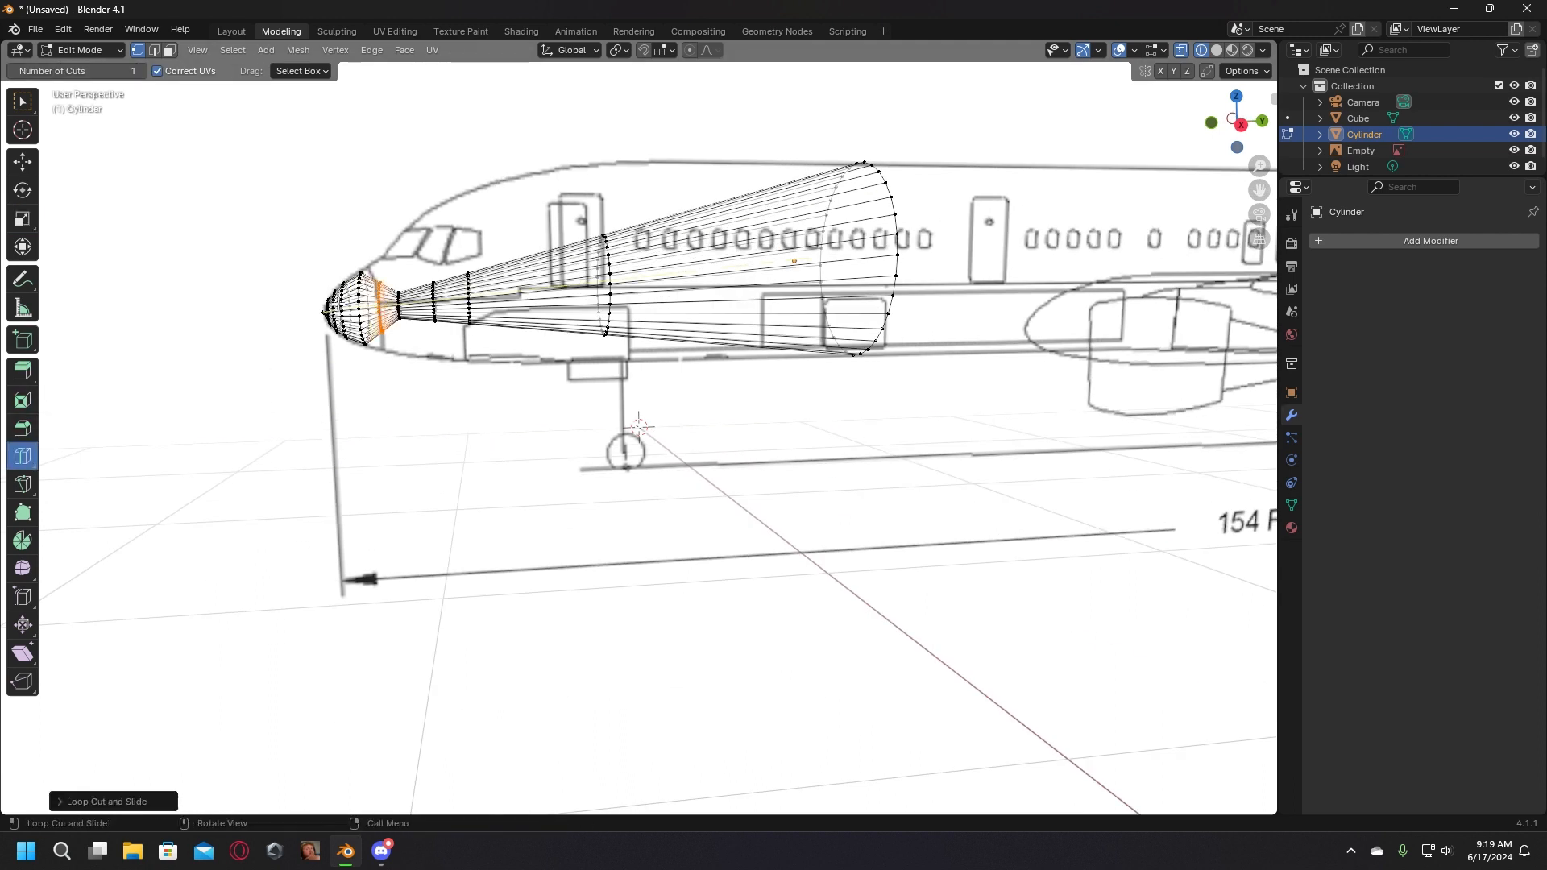
click(23, 218)
drag(418, 347, 442, 414)
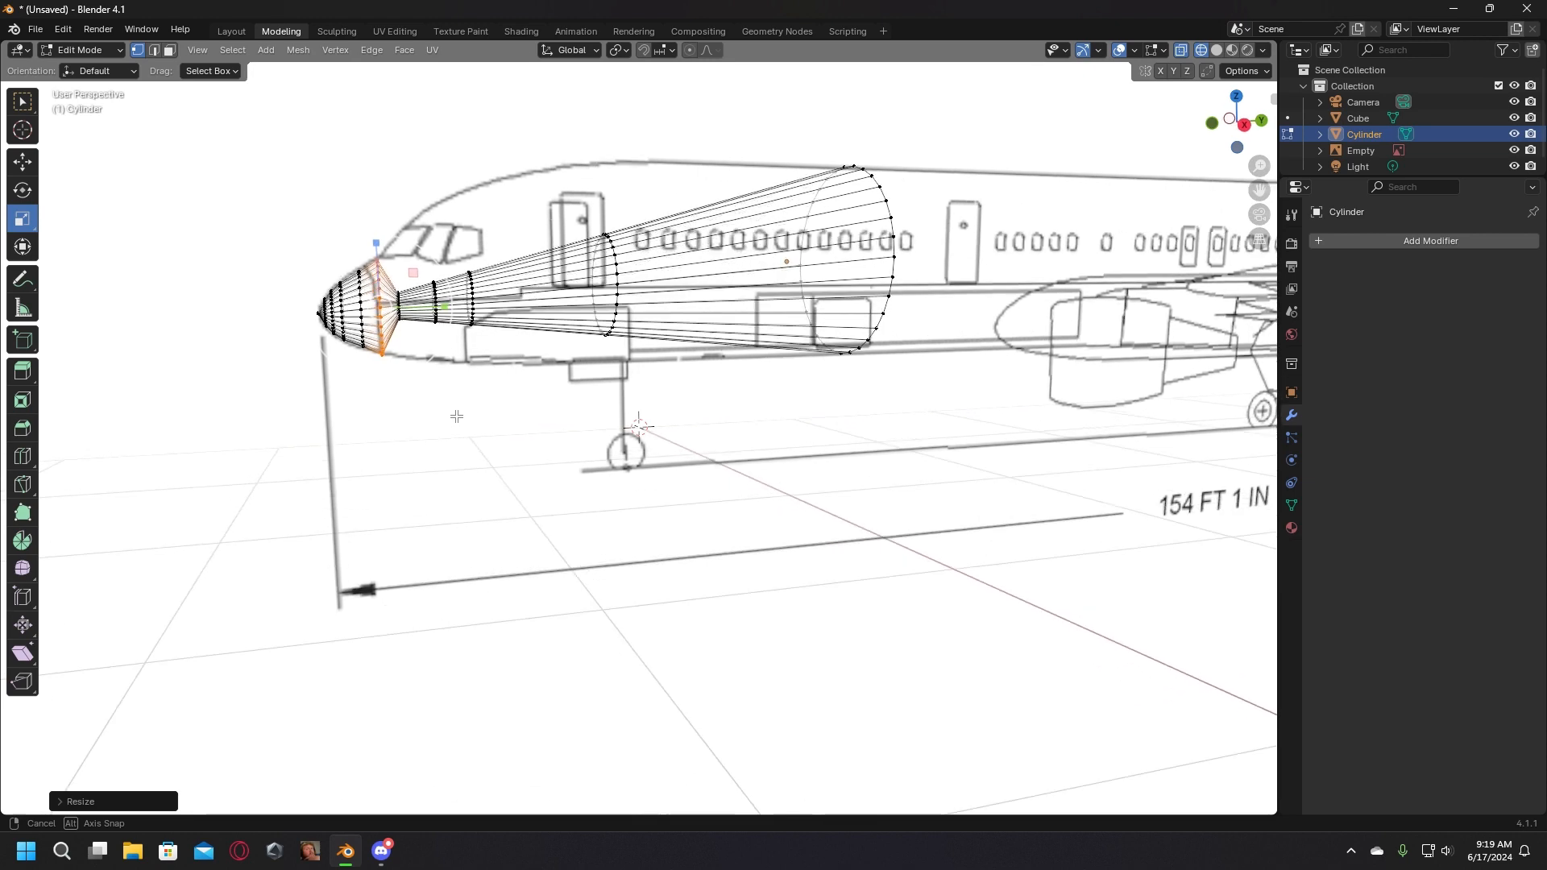
key(s)
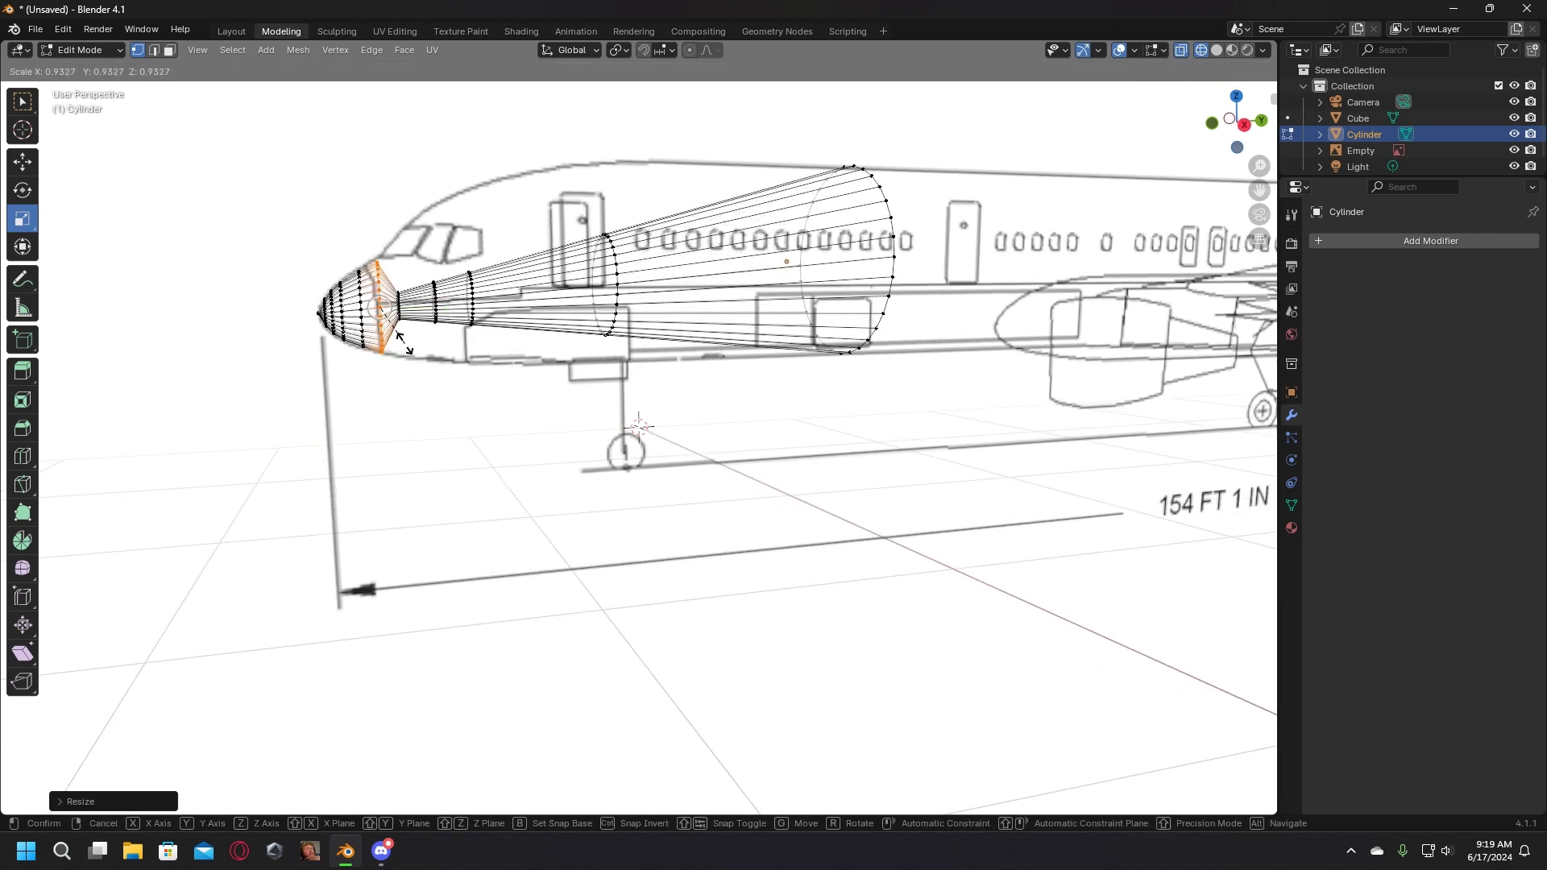
click(403, 345)
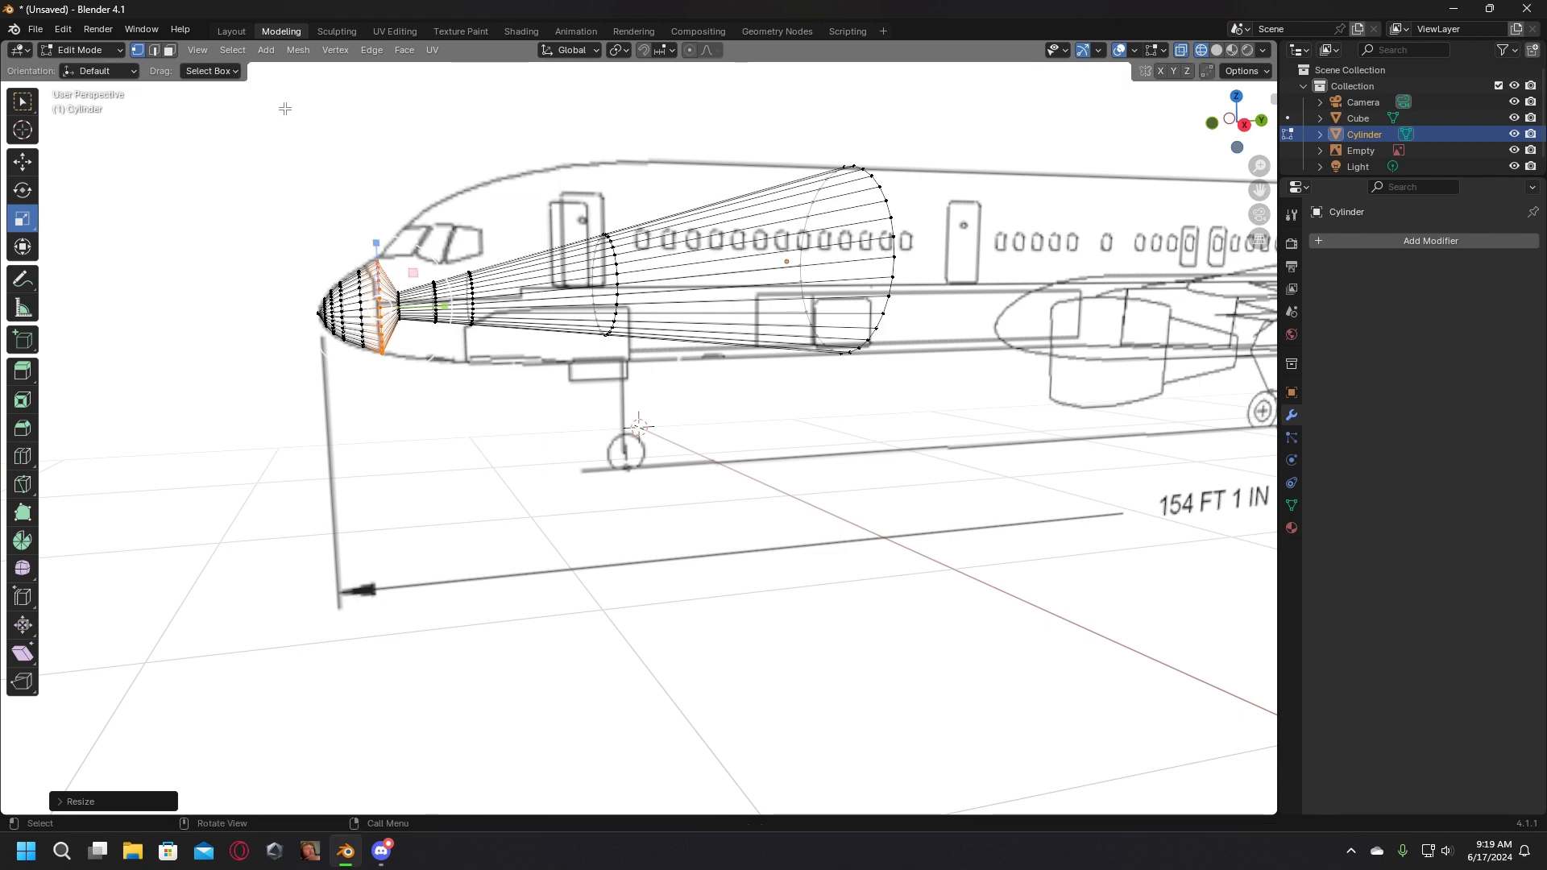
Step: Check the shaded nose shape in the Layout workspace and return to mesh editing in the Modeling workspace
click(228, 30)
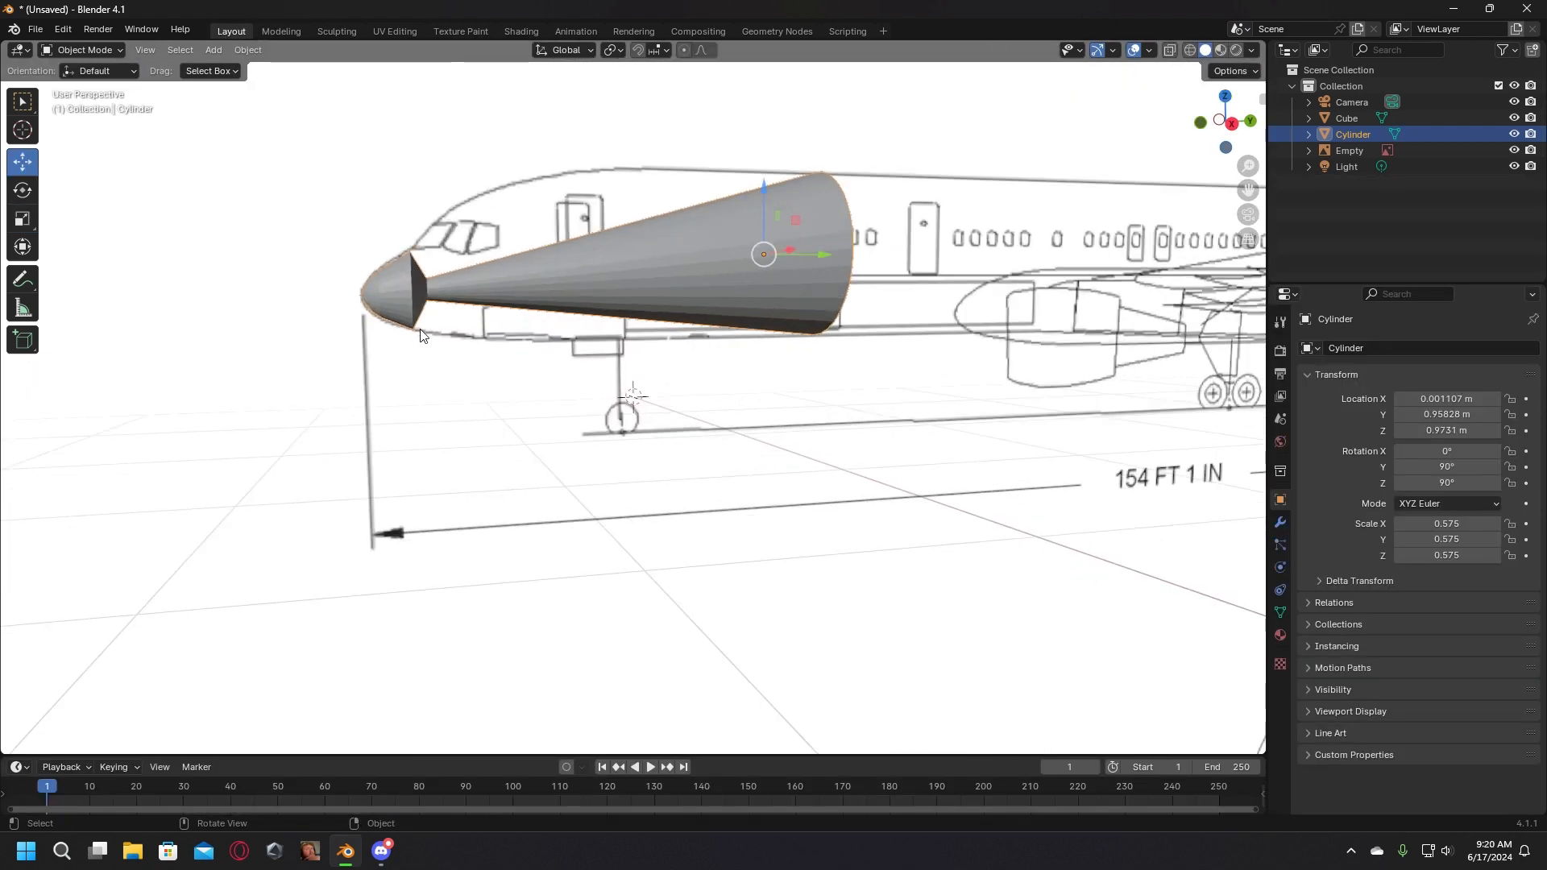
click(280, 30)
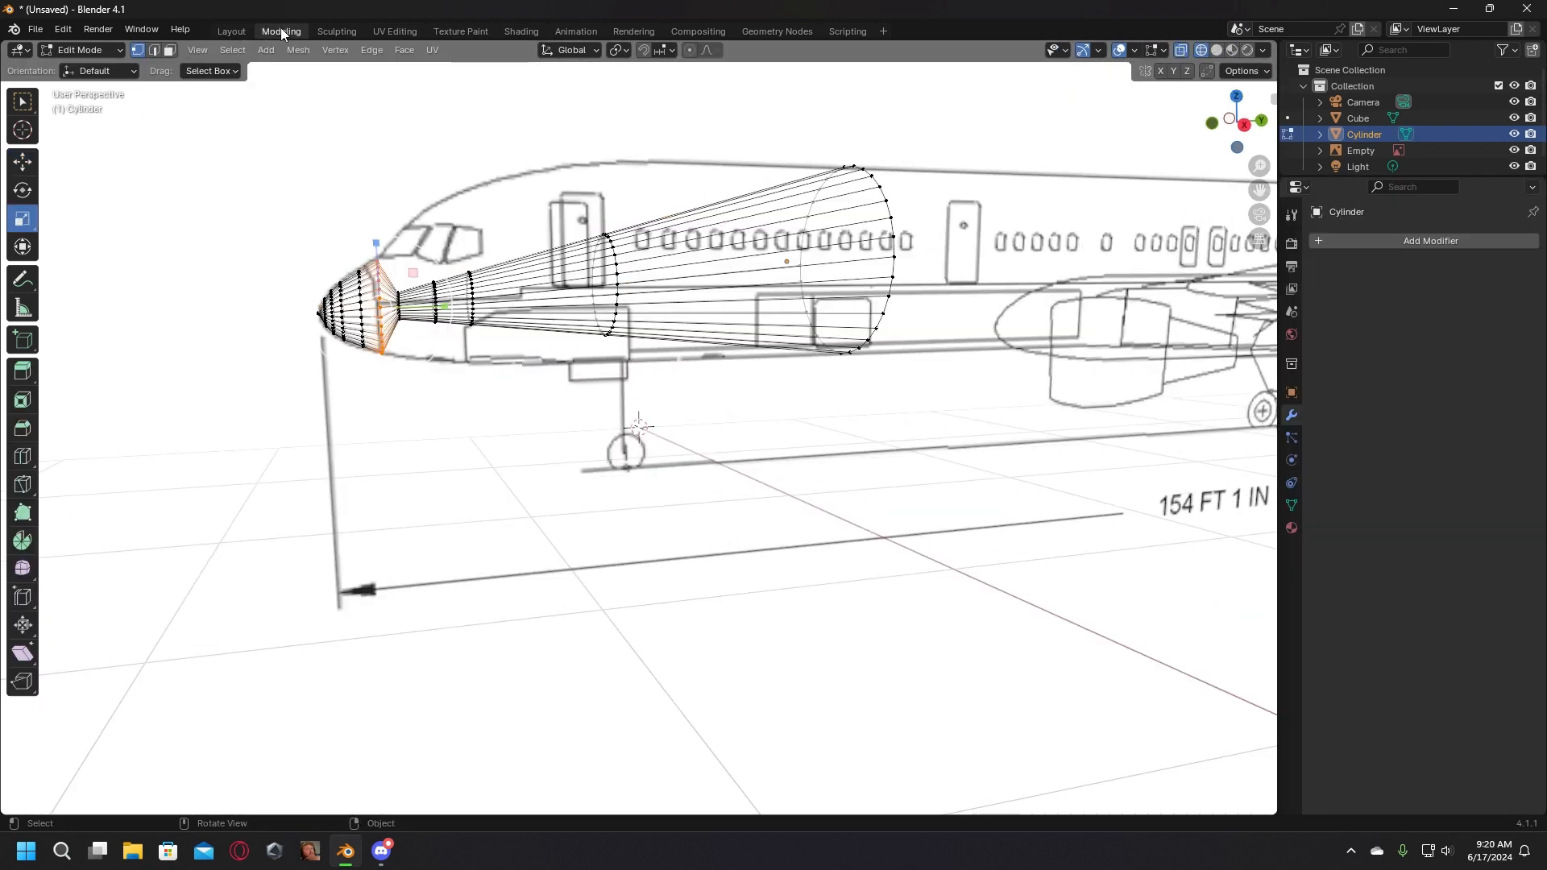
scroll(327, 378, up, 2)
scroll(339, 375, down, 3)
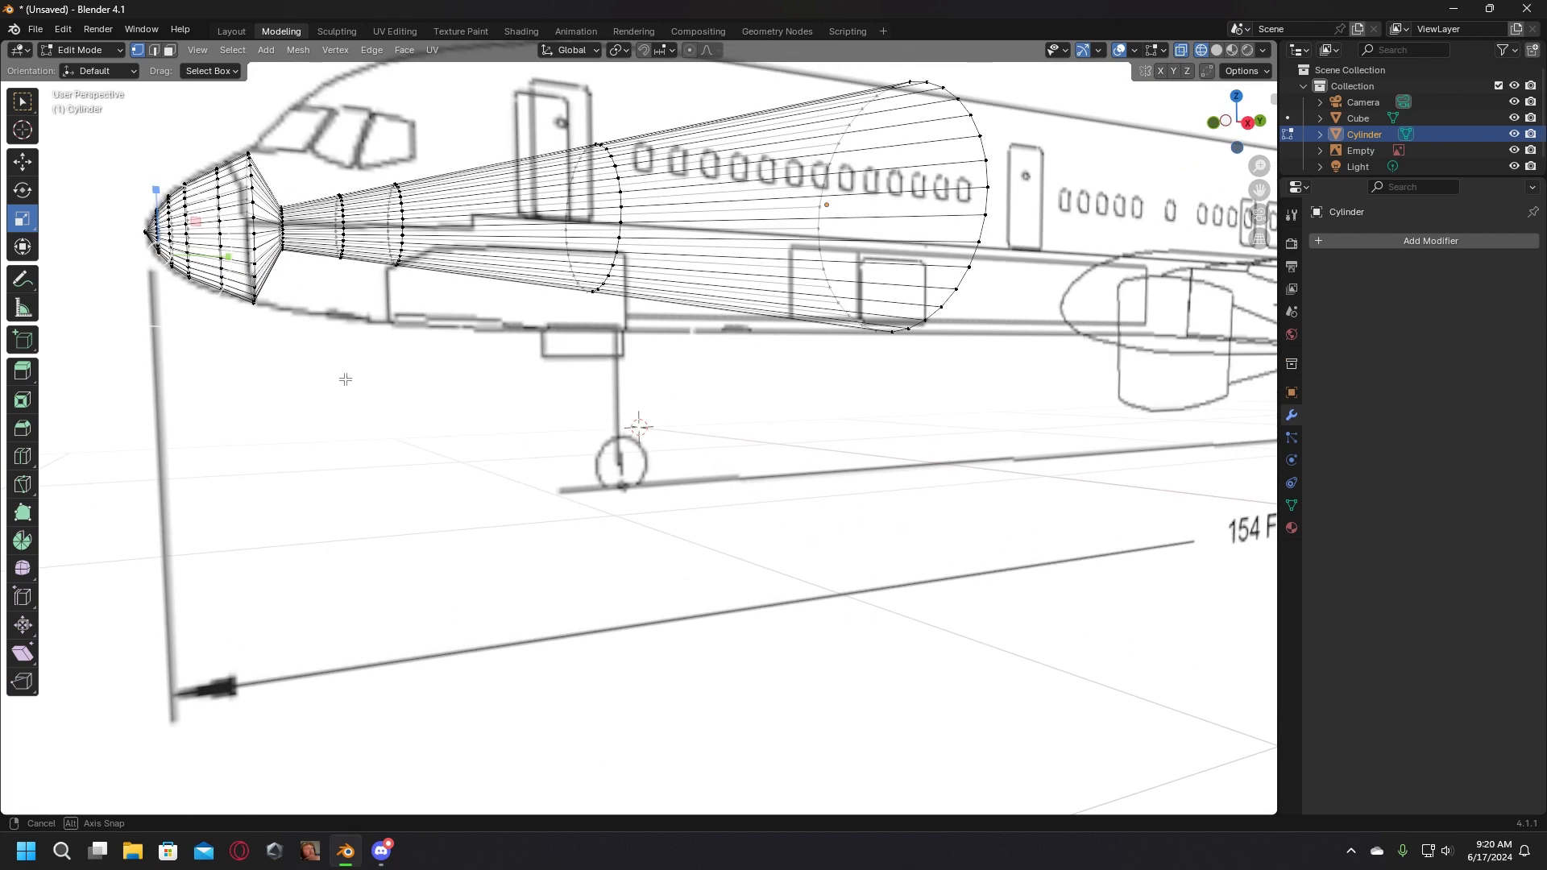
scroll(322, 372, up, 3)
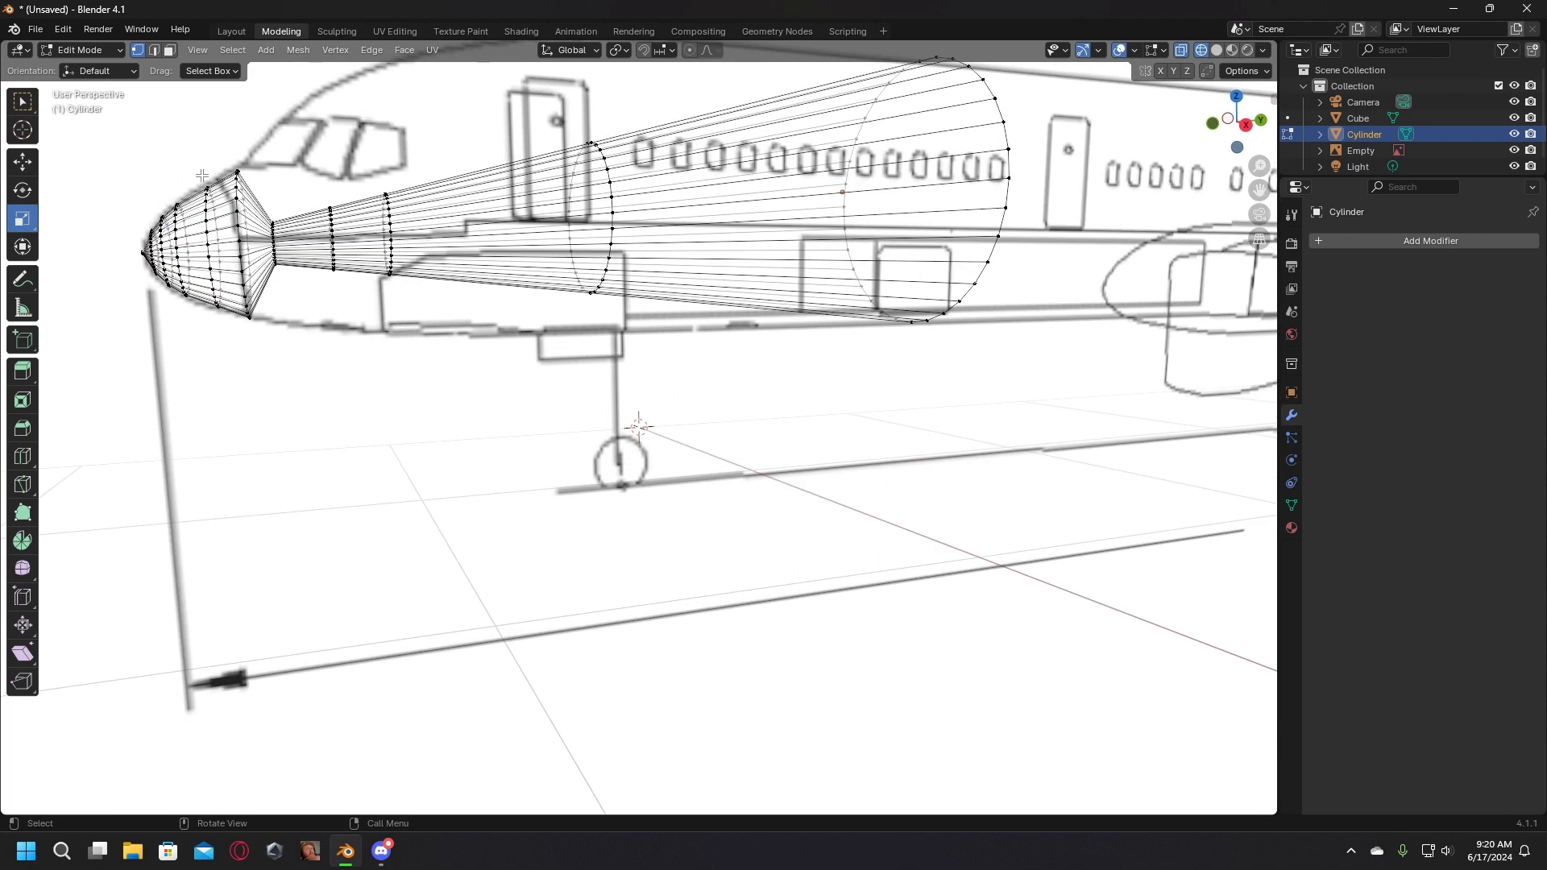
Step: Box-select the full loop one ring ahead of the widest nose loop, scale it up slightly to fit the outline, and deselect it
drag(201, 175, 216, 258)
drag(229, 333, 211, 345)
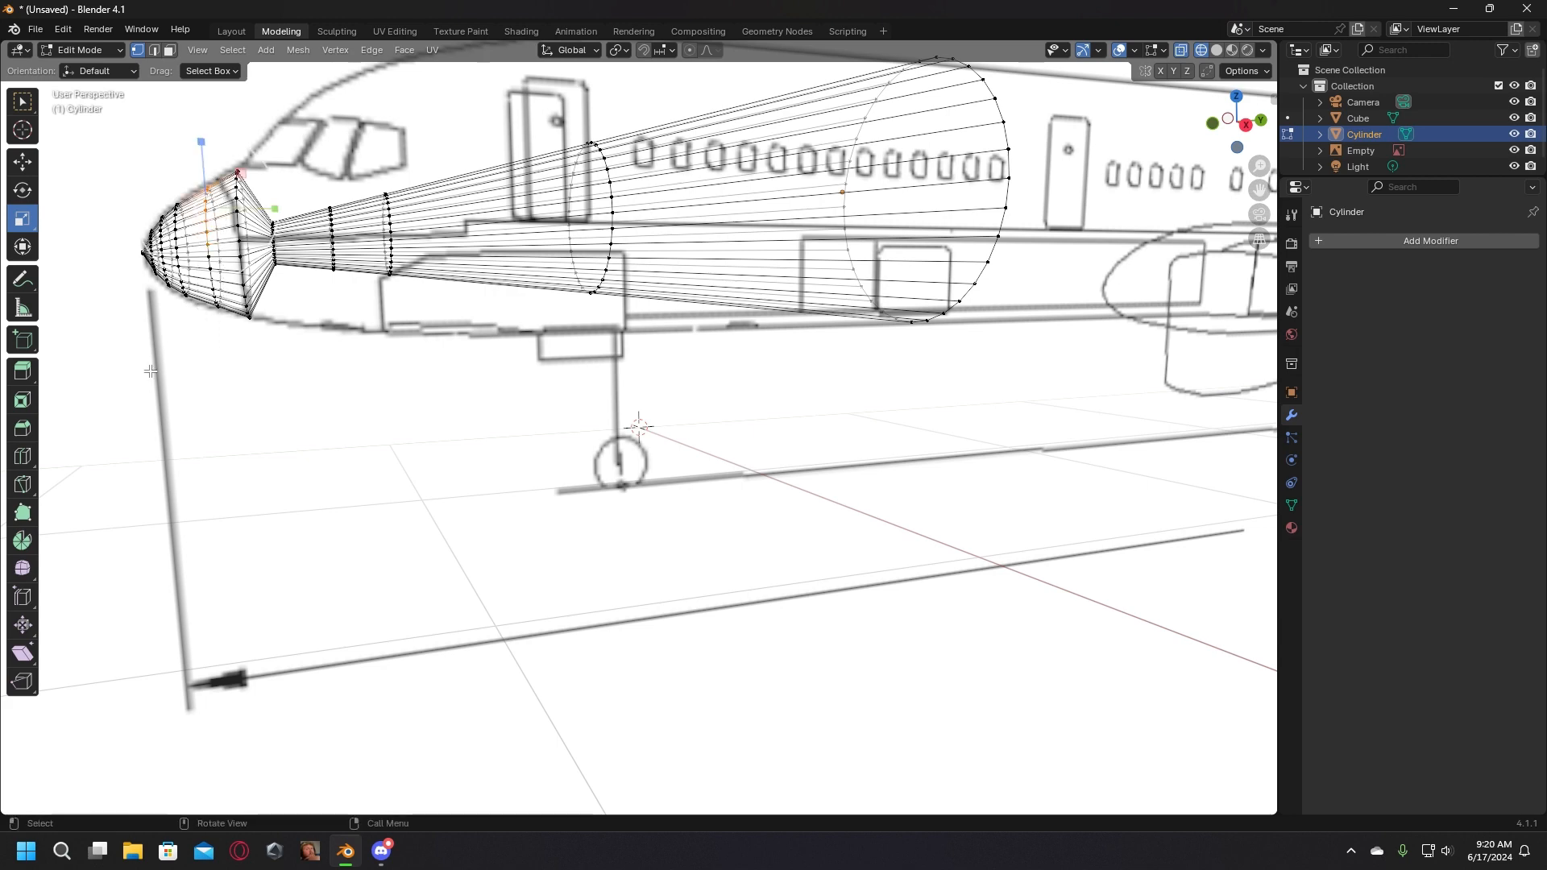
click(203, 457)
middle_drag(203, 456, 209, 454)
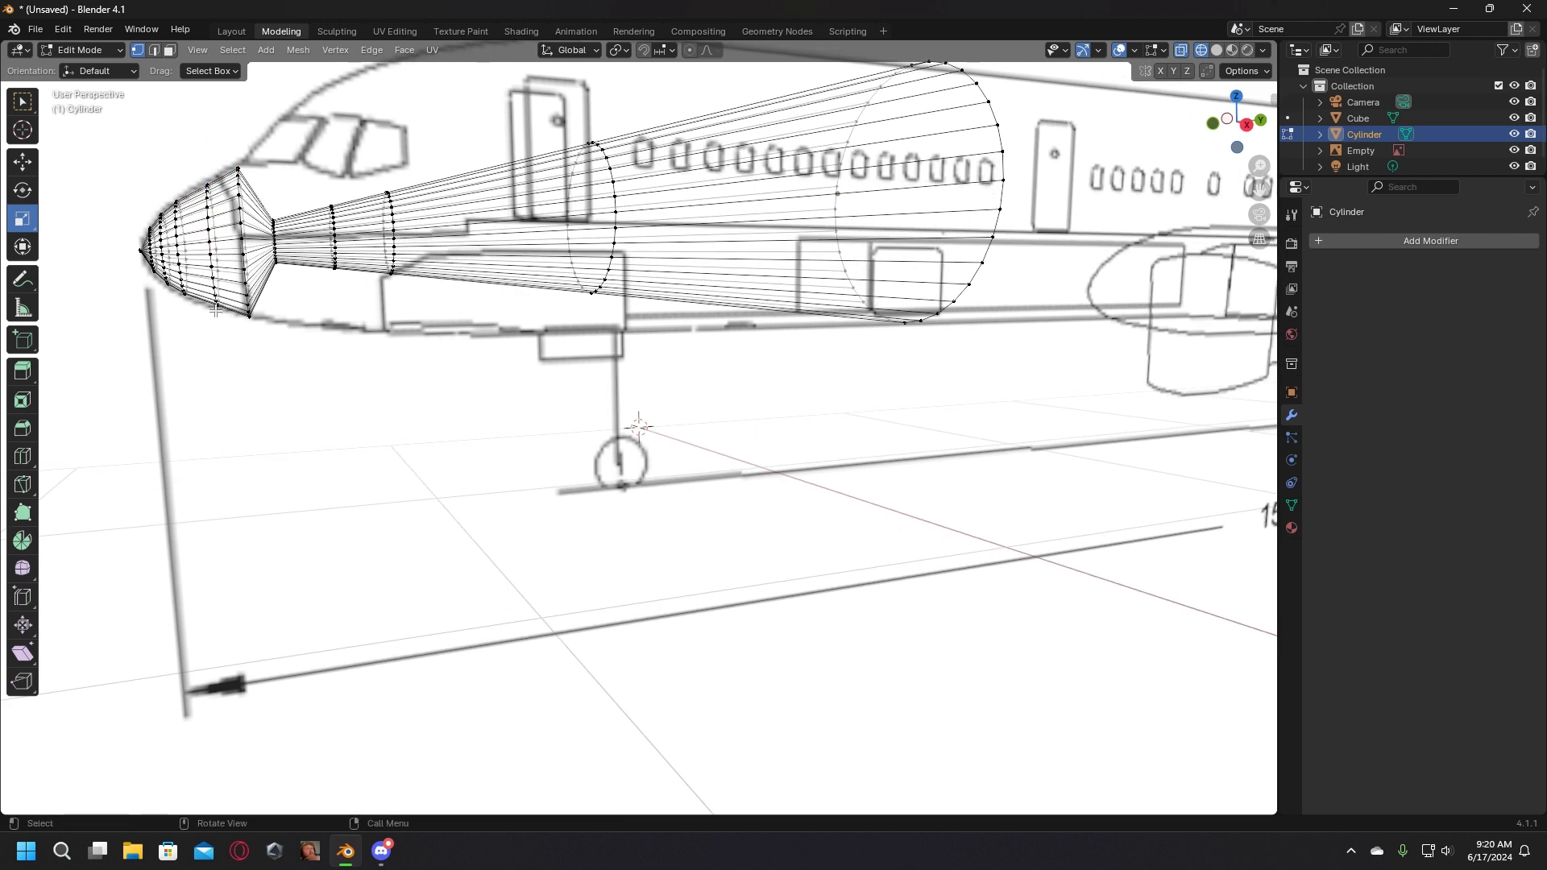
drag(227, 316, 193, 175)
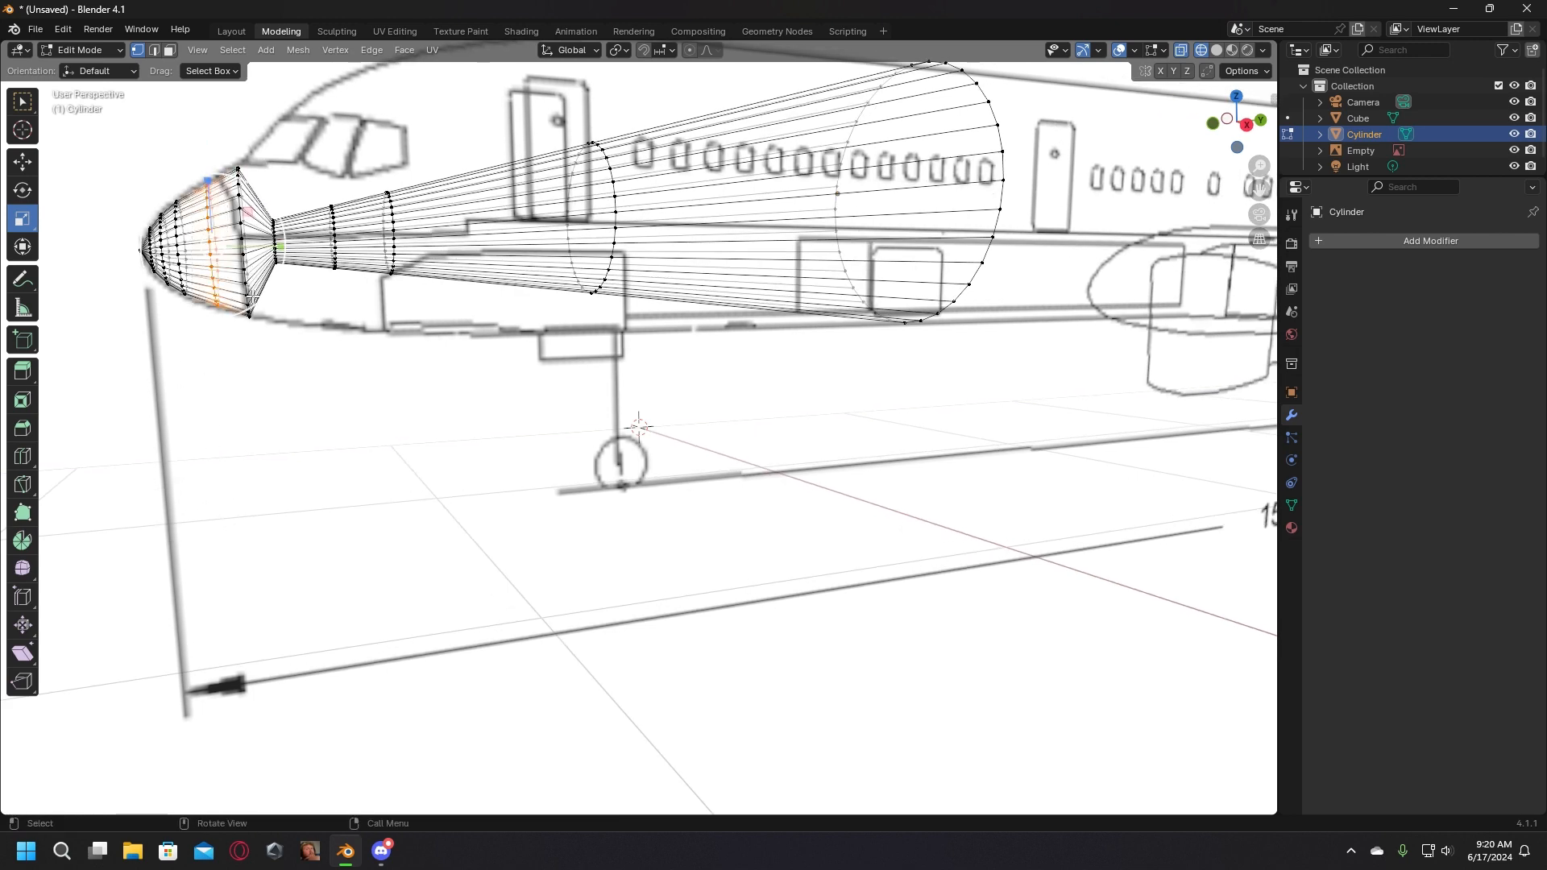
key(s)
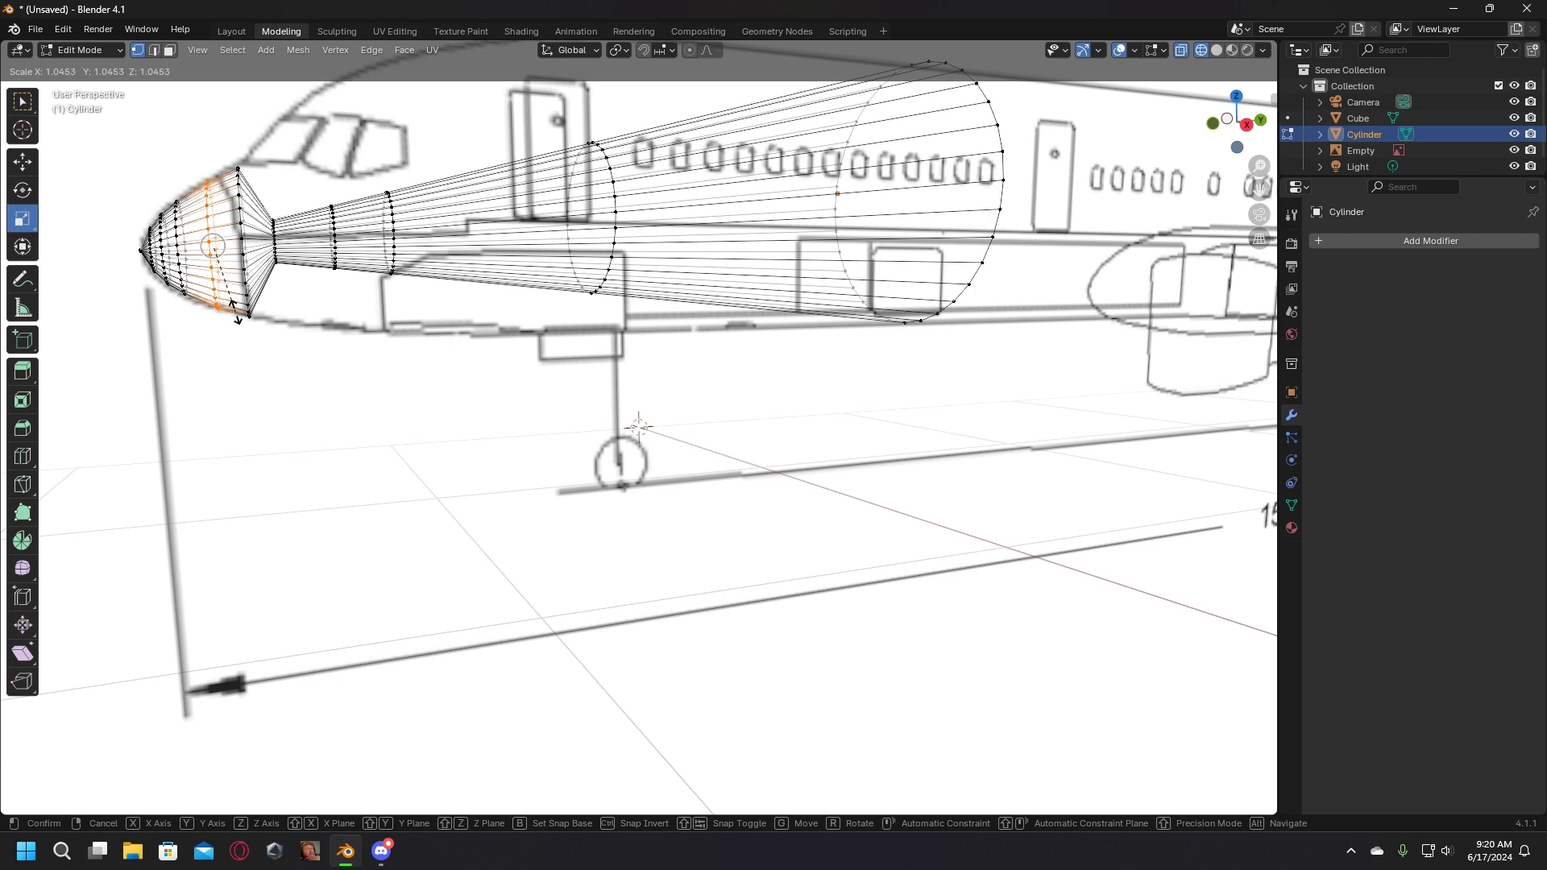
click(234, 313)
click(228, 406)
Step: Scale up the narrow loop at the windshield's front edge and raise it along the Z axis to match the fuselage outline
scroll(230, 407, up, 1)
scroll(231, 407, down, 2)
middle_drag(265, 368, 254, 372)
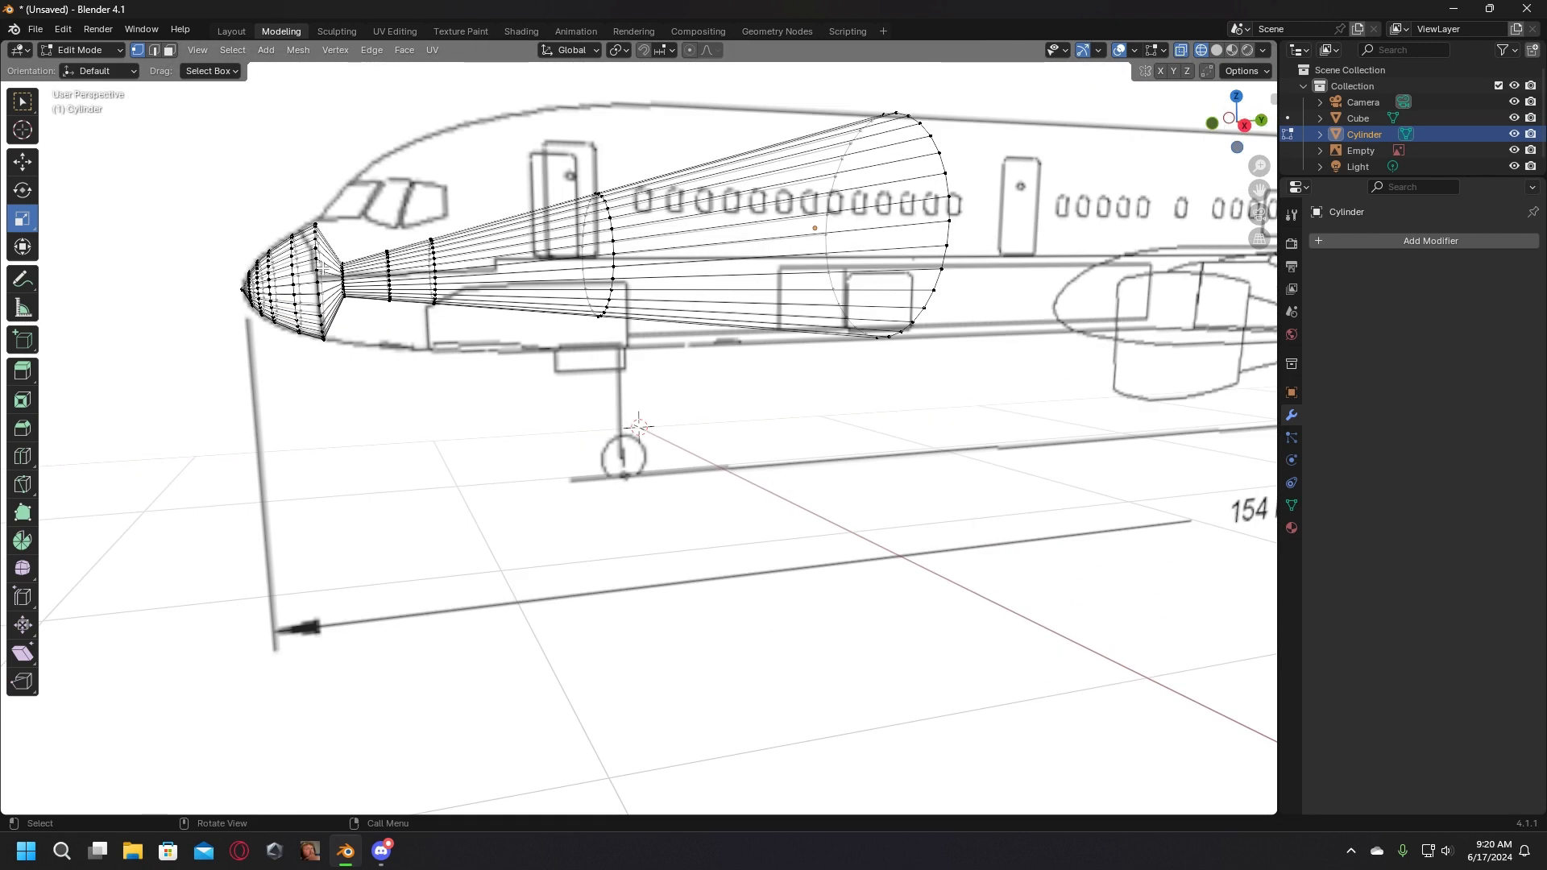
alt+click(332, 256)
key(s)
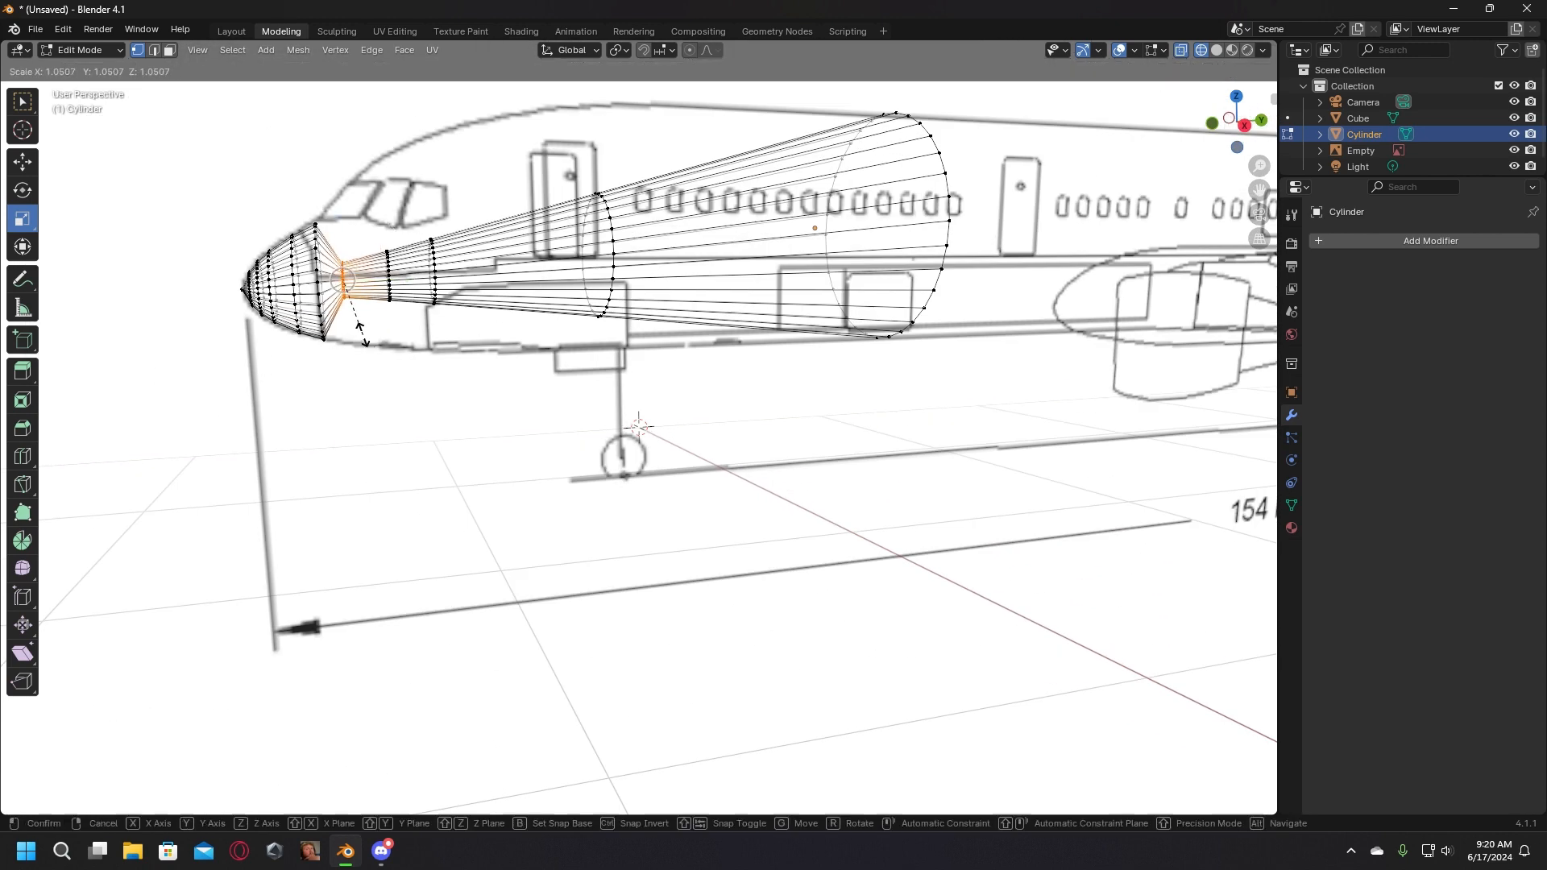
click(420, 511)
click(22, 162)
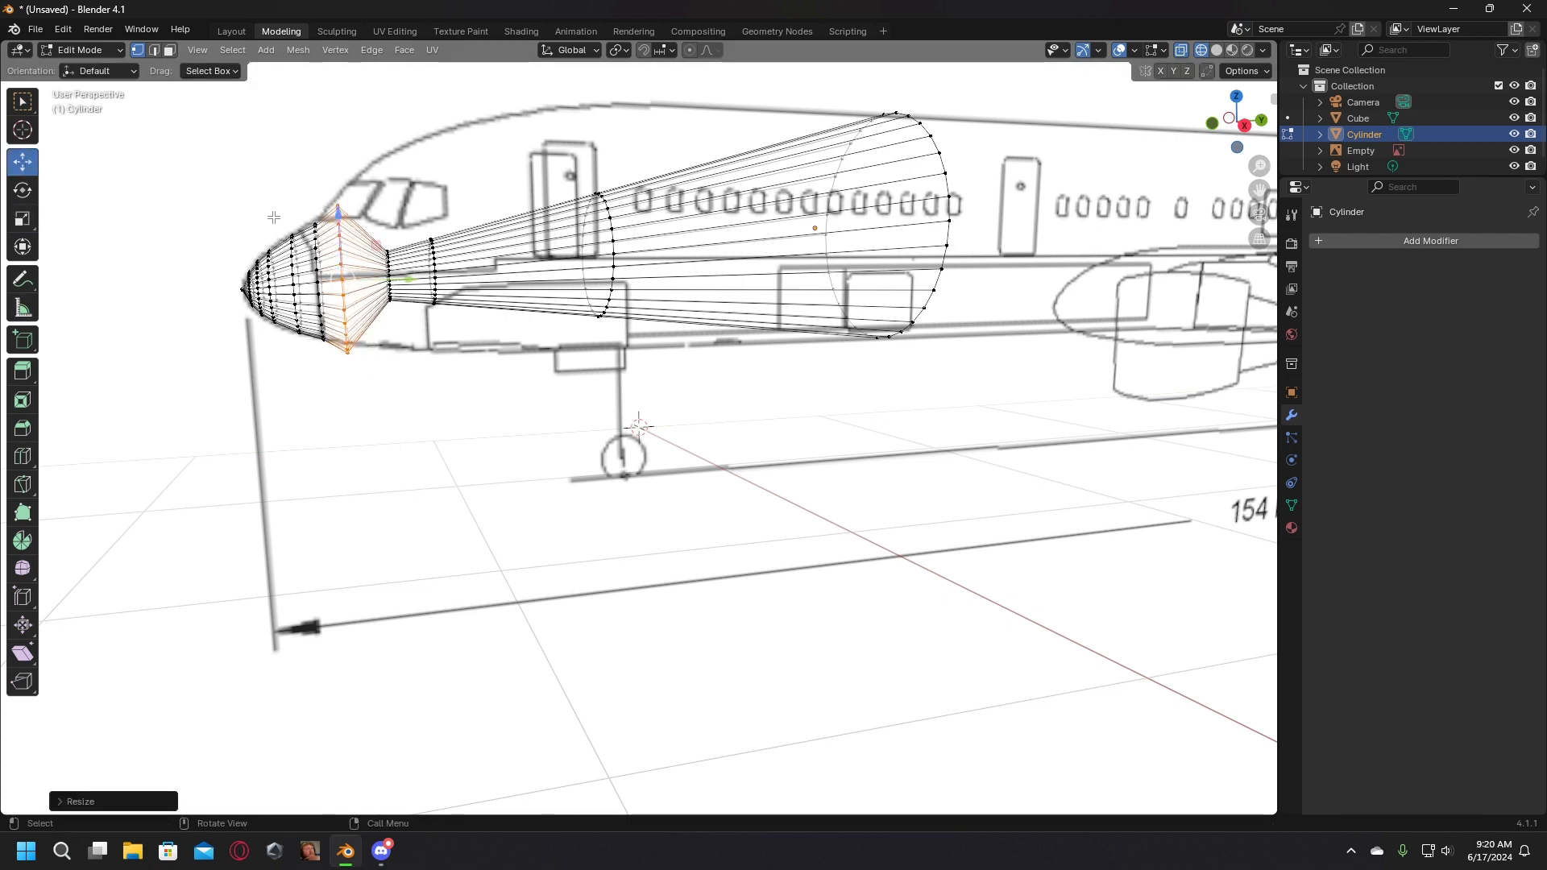
drag(334, 219, 348, 206)
Step: Scale up the next narrow loop, below the cockpit windows, and raise it along the Z axis toward the cockpit roofline
middle_drag(401, 431, 605, 627)
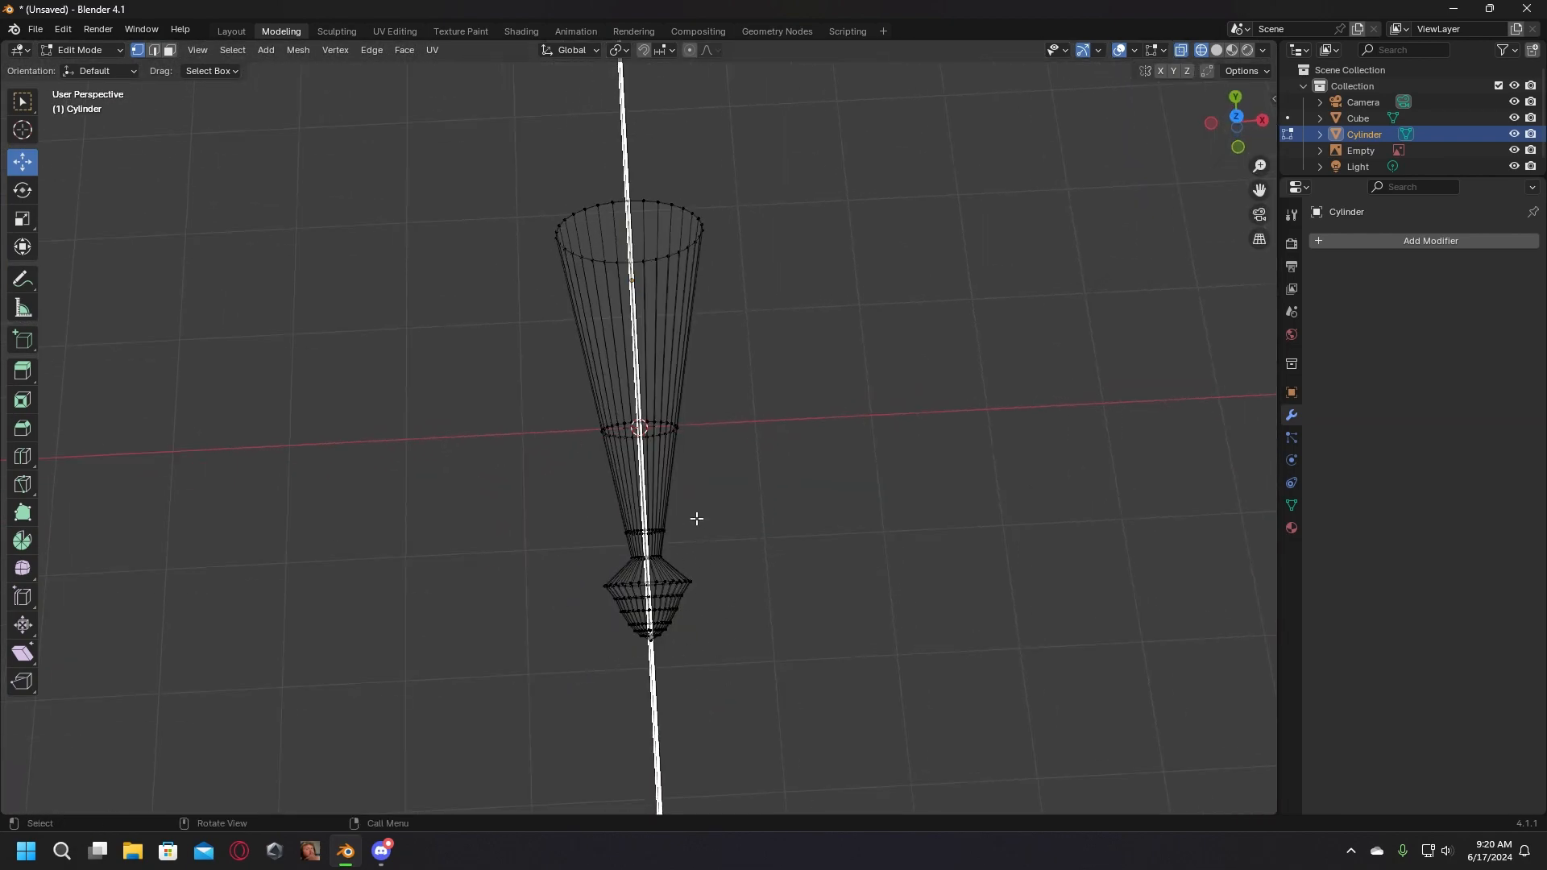
middle_drag(312, 341, 365, 326)
scroll(365, 326, down, 5)
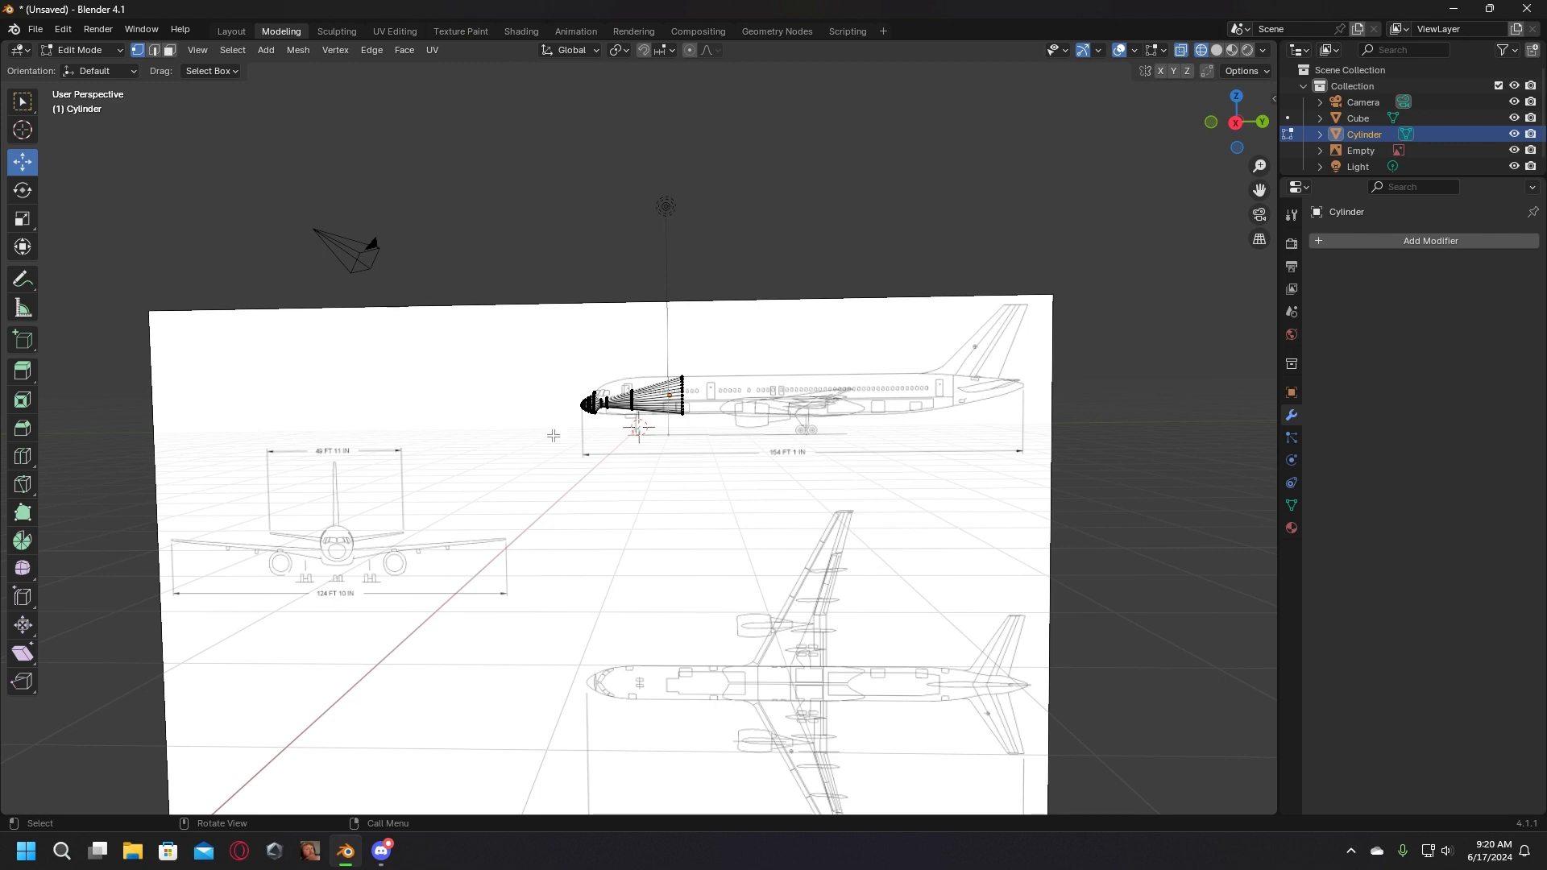
scroll(554, 435, up, 6)
middle_drag(504, 408, 369, 284)
alt+click(388, 306)
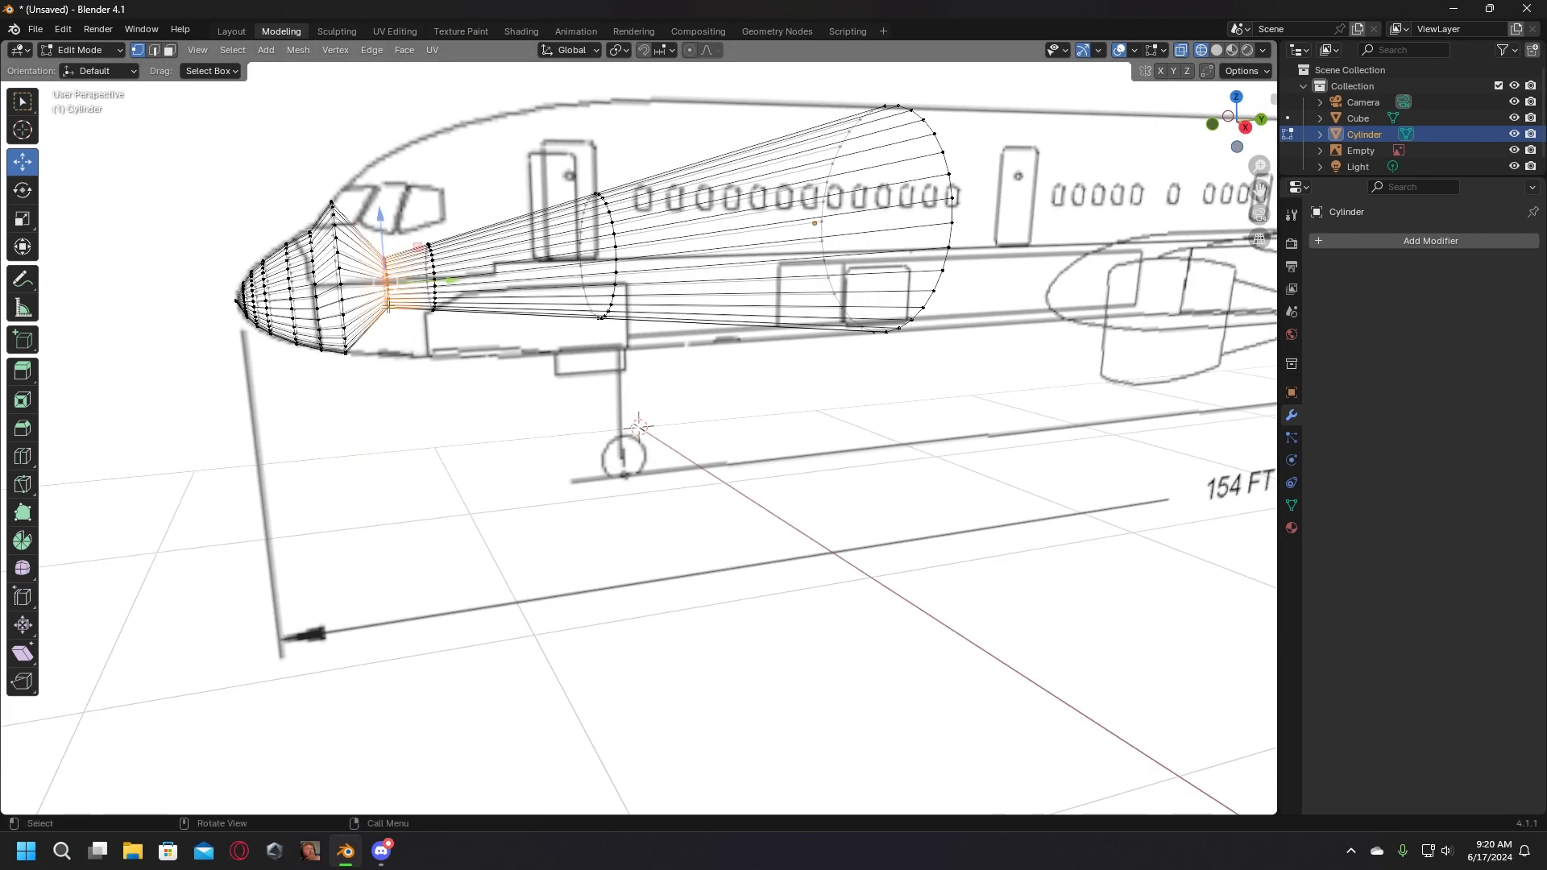
click(27, 226)
drag(394, 322, 453, 397)
click(17, 167)
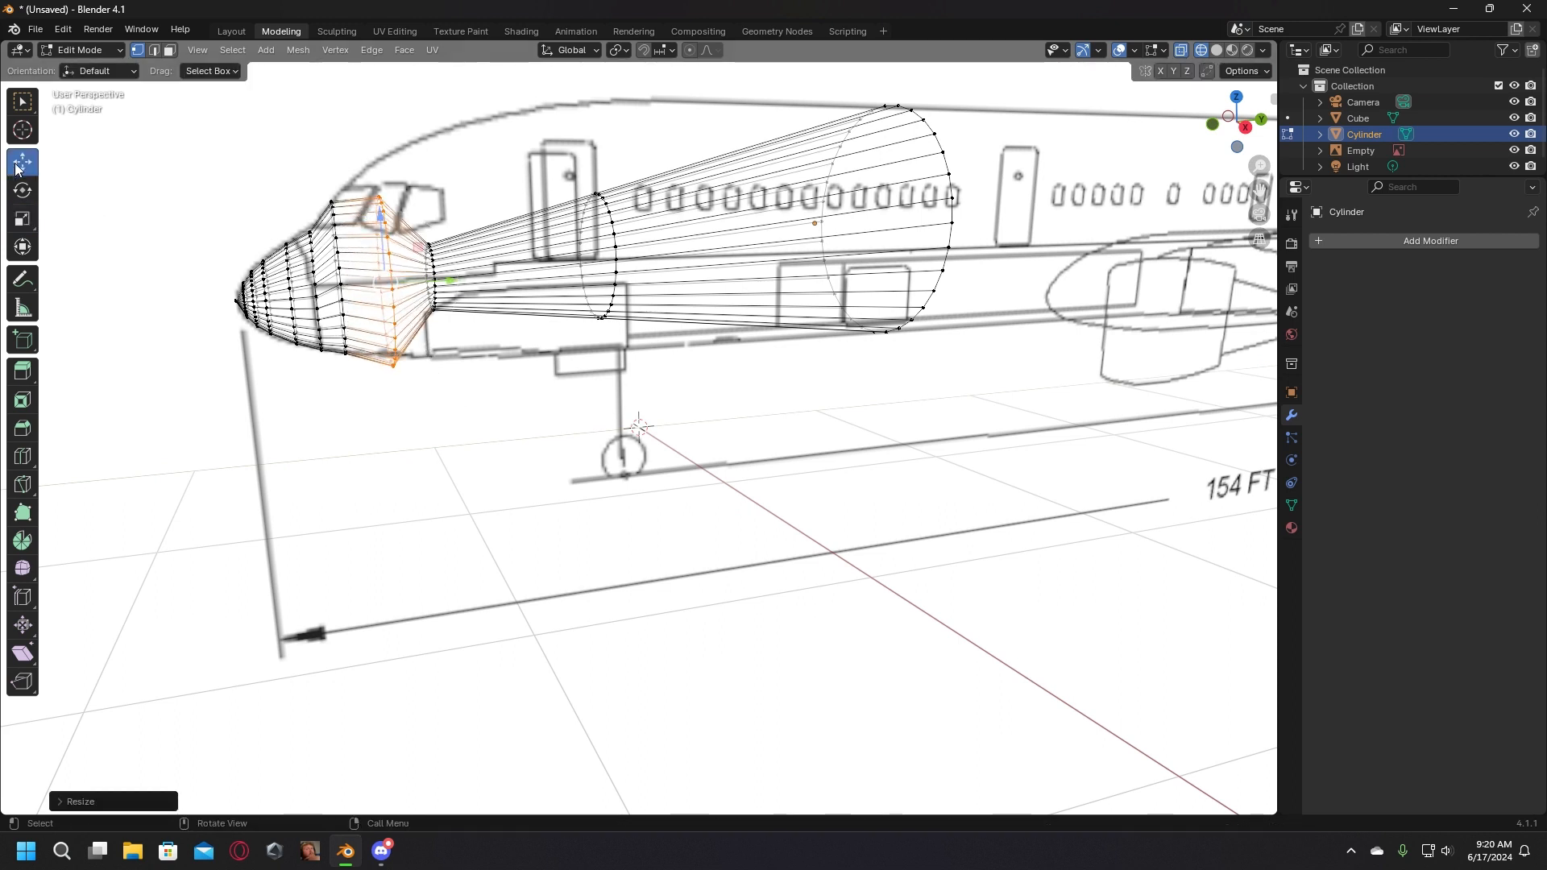
drag(379, 223, 383, 201)
Step: Fine-tune the scale of the raised cockpit-window loop to fit the blueprint outline and clear the selection
click(22, 218)
drag(401, 309, 410, 316)
middle_drag(409, 317, 440, 327)
click(469, 363)
Step: Scale up the loop at the rear cockpit window, raise it along the Z axis to the roofline, and deselect it
alt+click(419, 231)
middle_drag(419, 231, 431, 242)
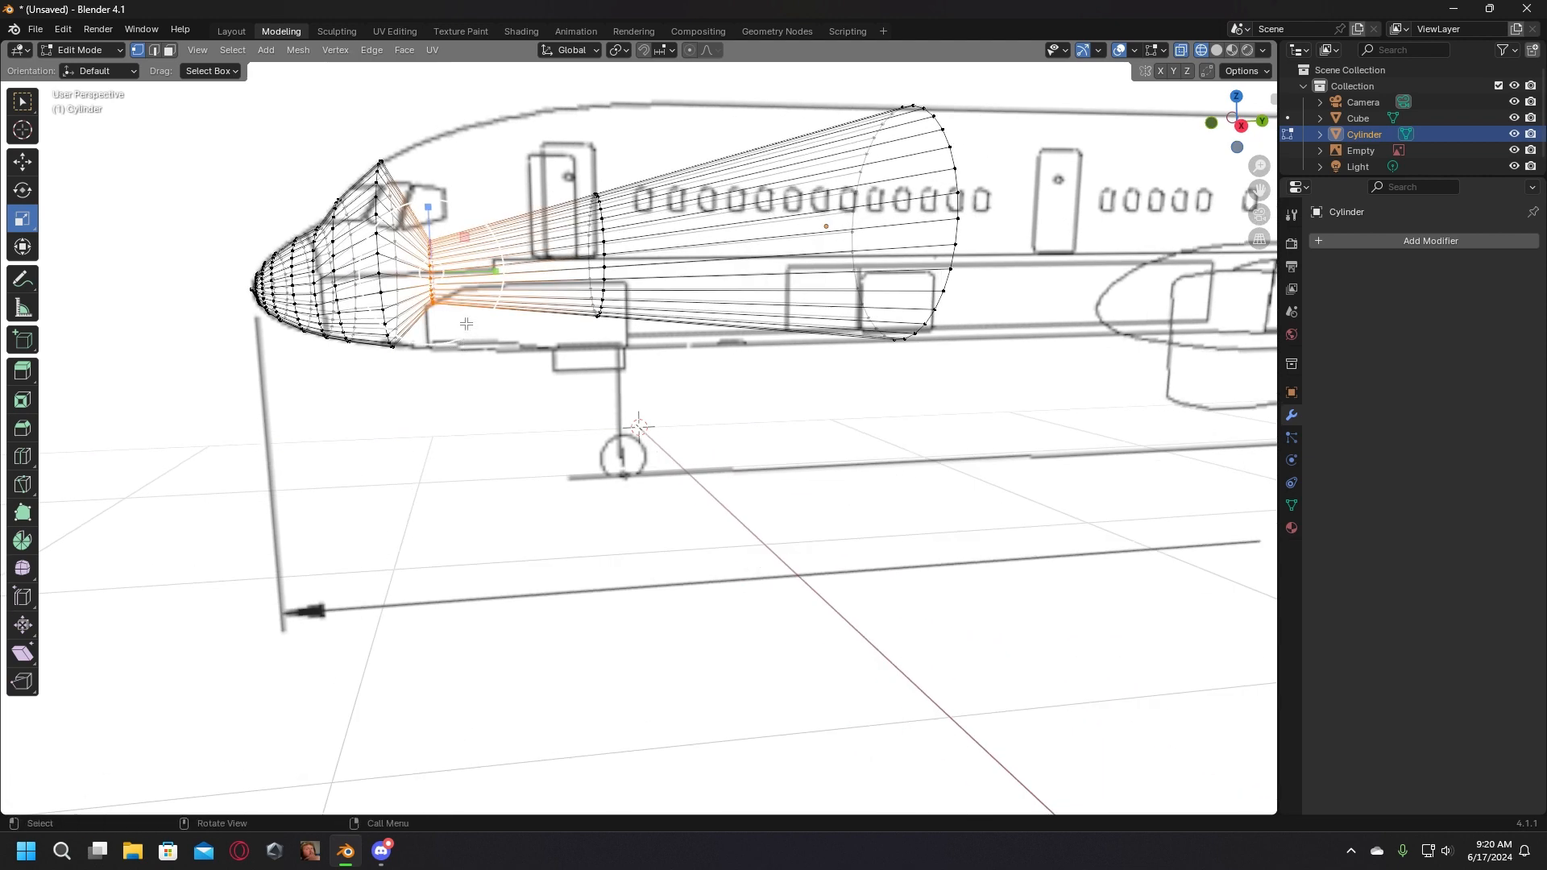
key(s)
click(476, 414)
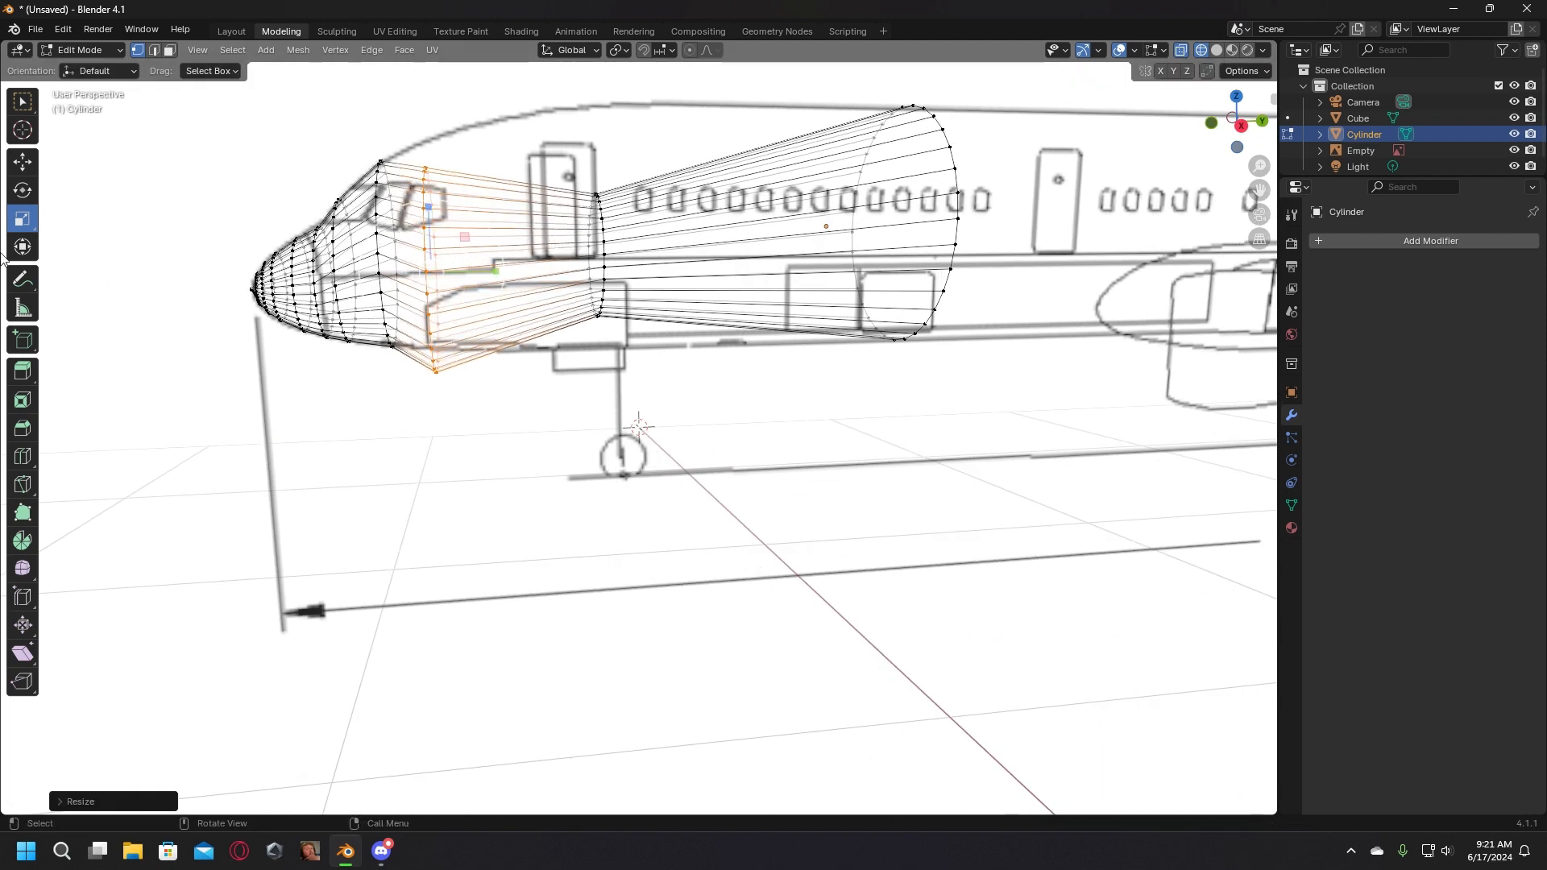
click(21, 163)
drag(423, 227, 422, 196)
click(523, 211)
Step: Box-select the loop at the front passenger door, scale it up to the fuselage height, and move it forward along the Y axis, ahead of the door
middle_drag(592, 217, 557, 210)
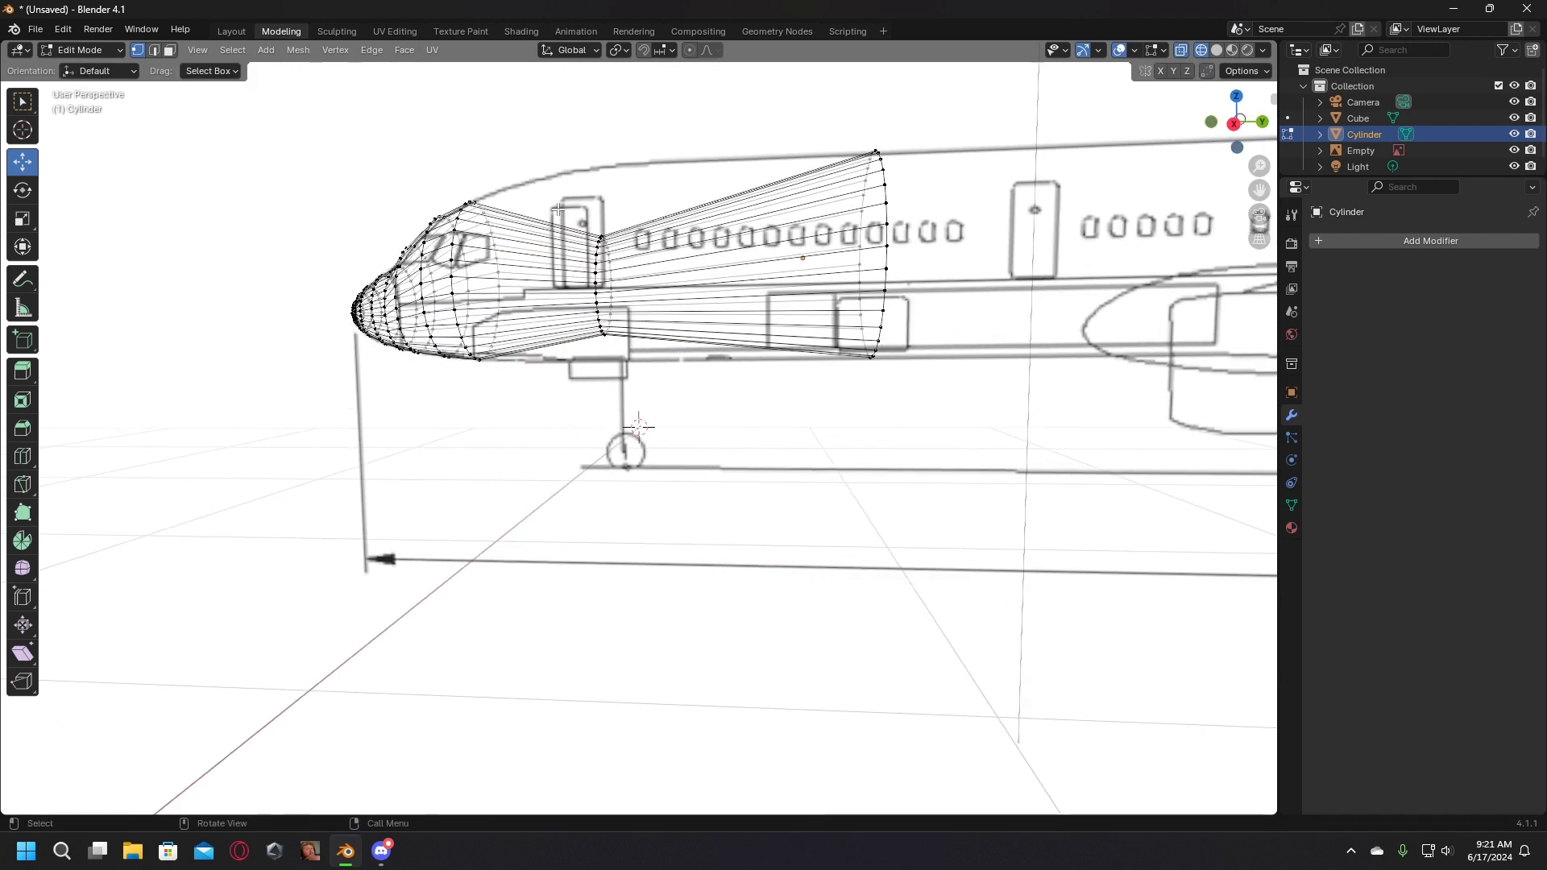
drag(558, 209, 634, 407)
middle_drag(634, 407, 660, 408)
click(19, 222)
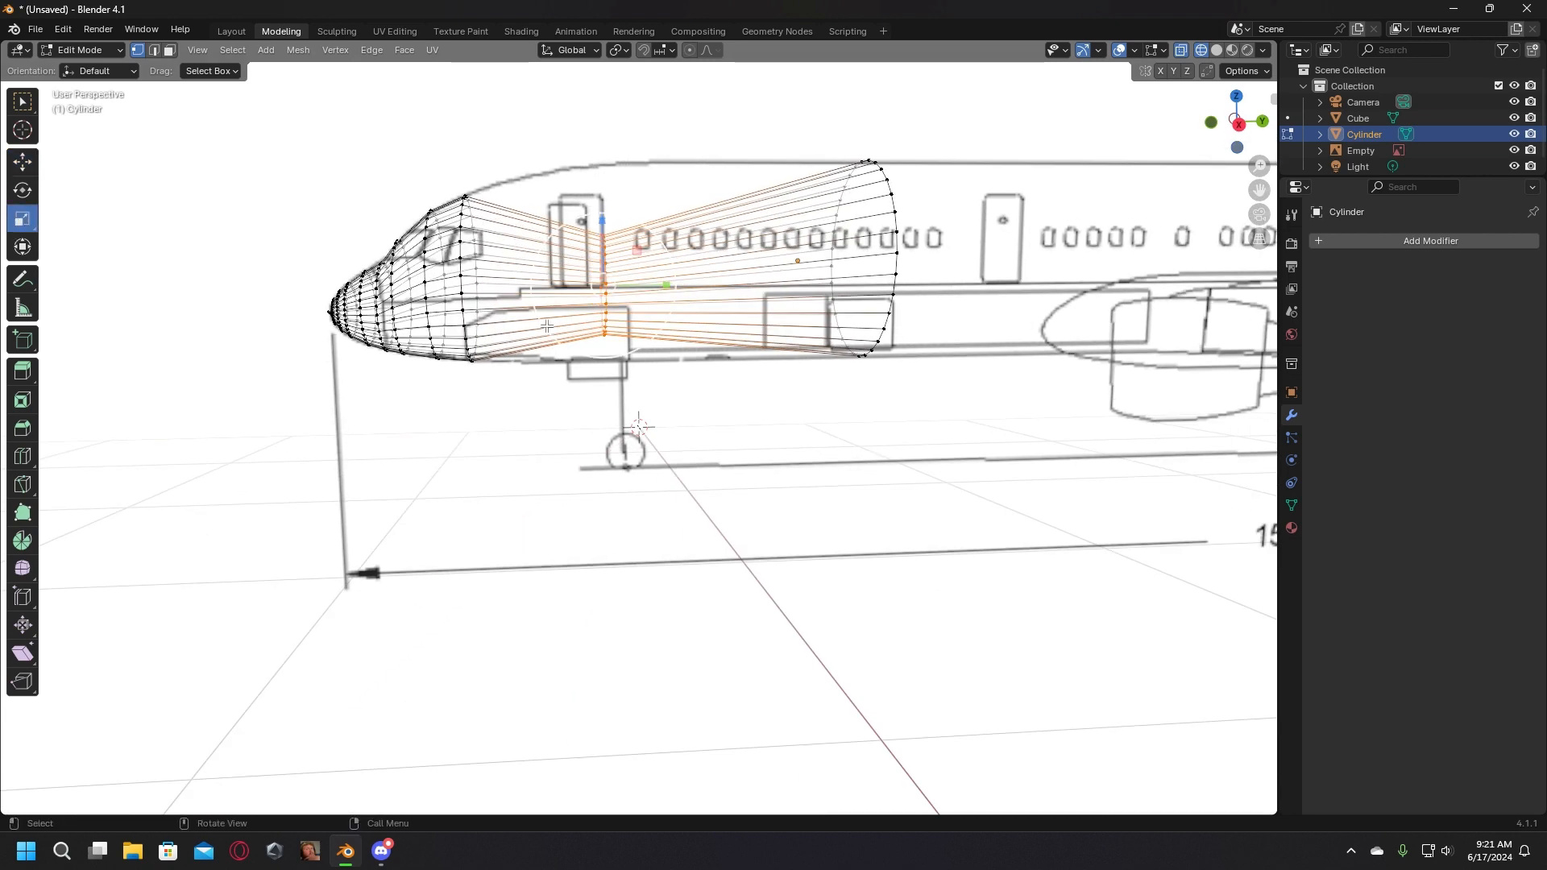
drag(604, 350, 634, 407)
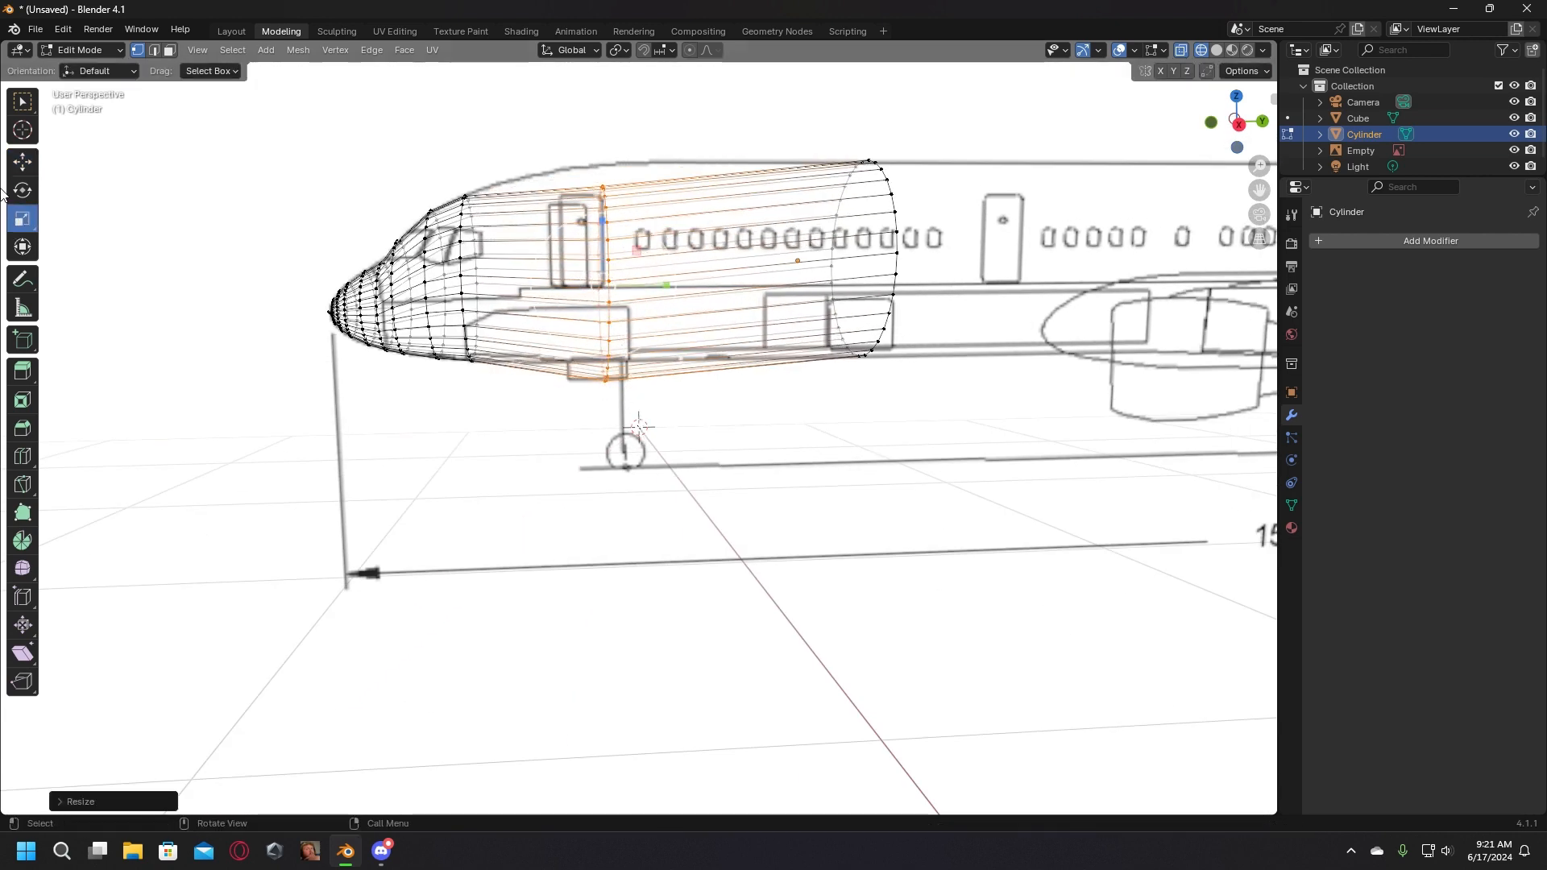
click(32, 165)
drag(662, 285, 576, 285)
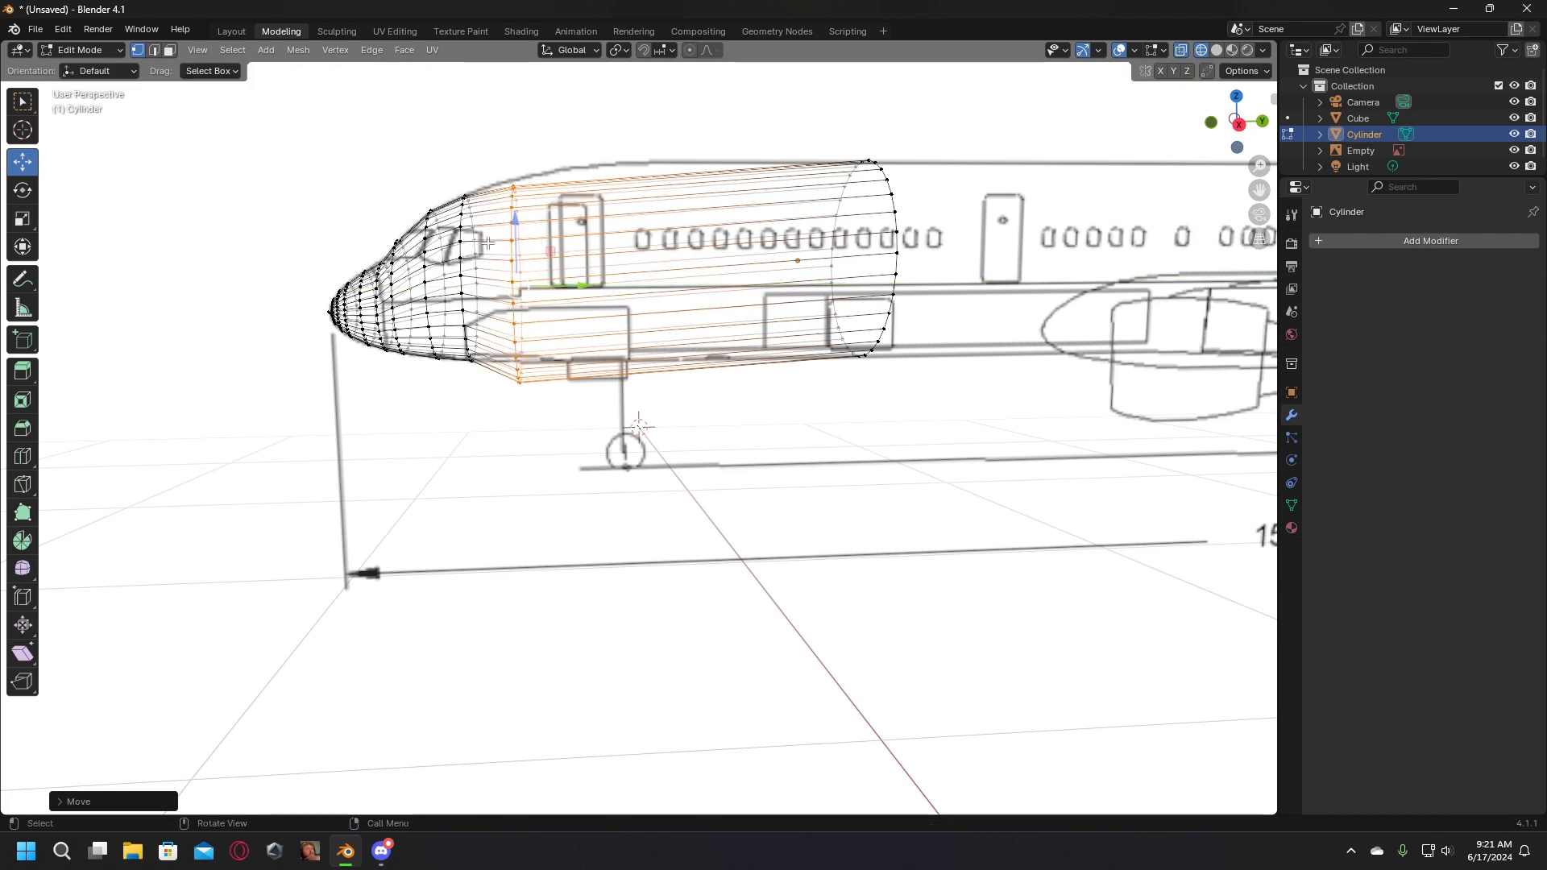
Step: Raise the loop ahead of the door along the Z axis, scale it down slightly to fit the outline, and clear the selection
drag(518, 235, 524, 216)
middle_drag(475, 253, 484, 264)
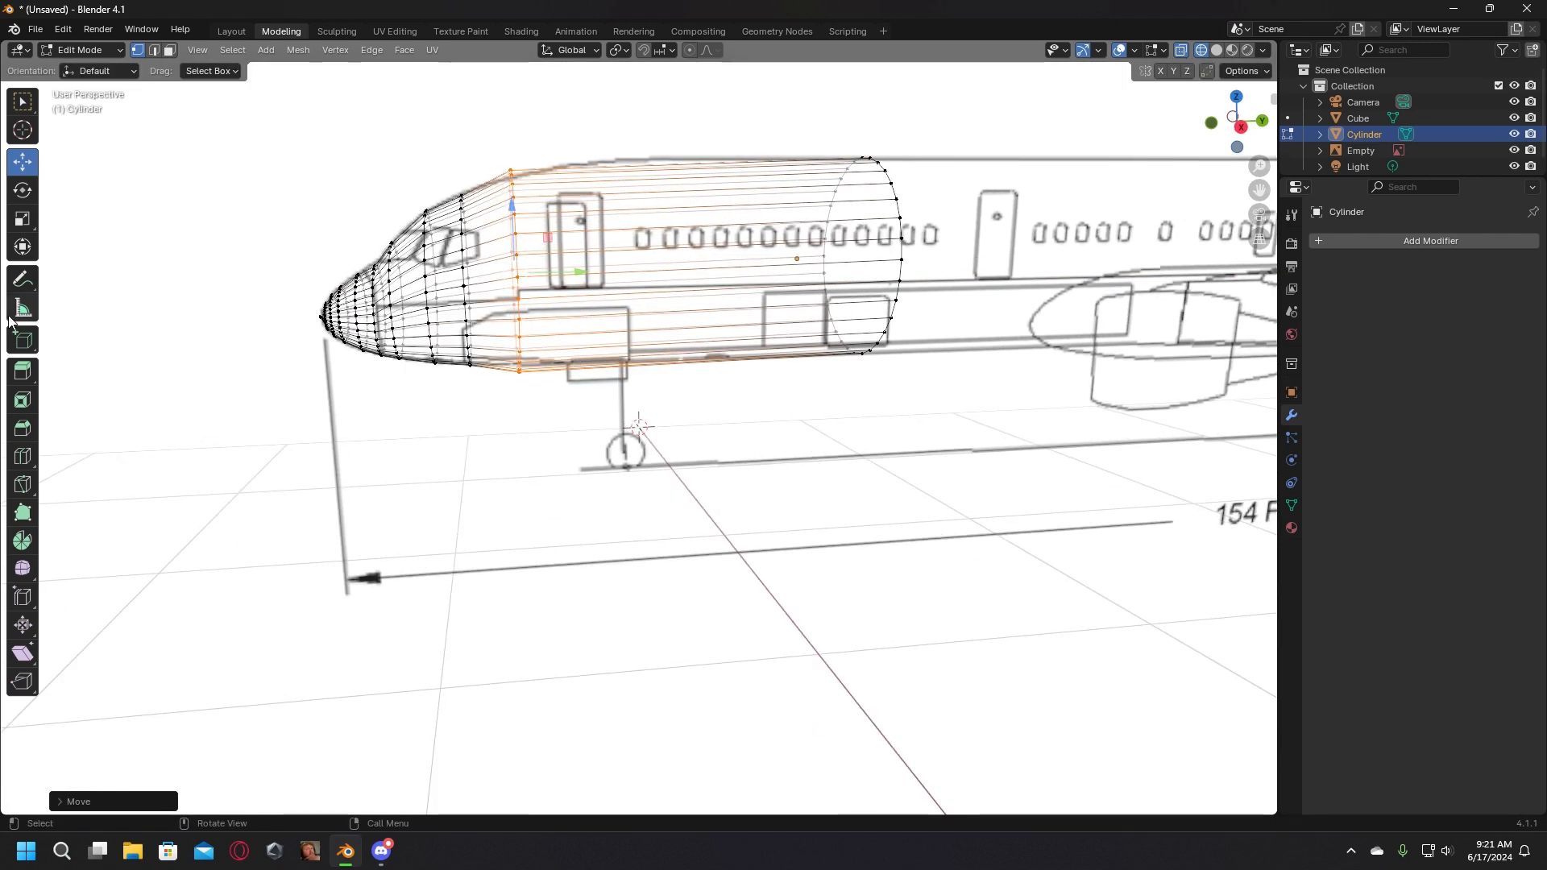
click(22, 219)
drag(531, 315, 525, 309)
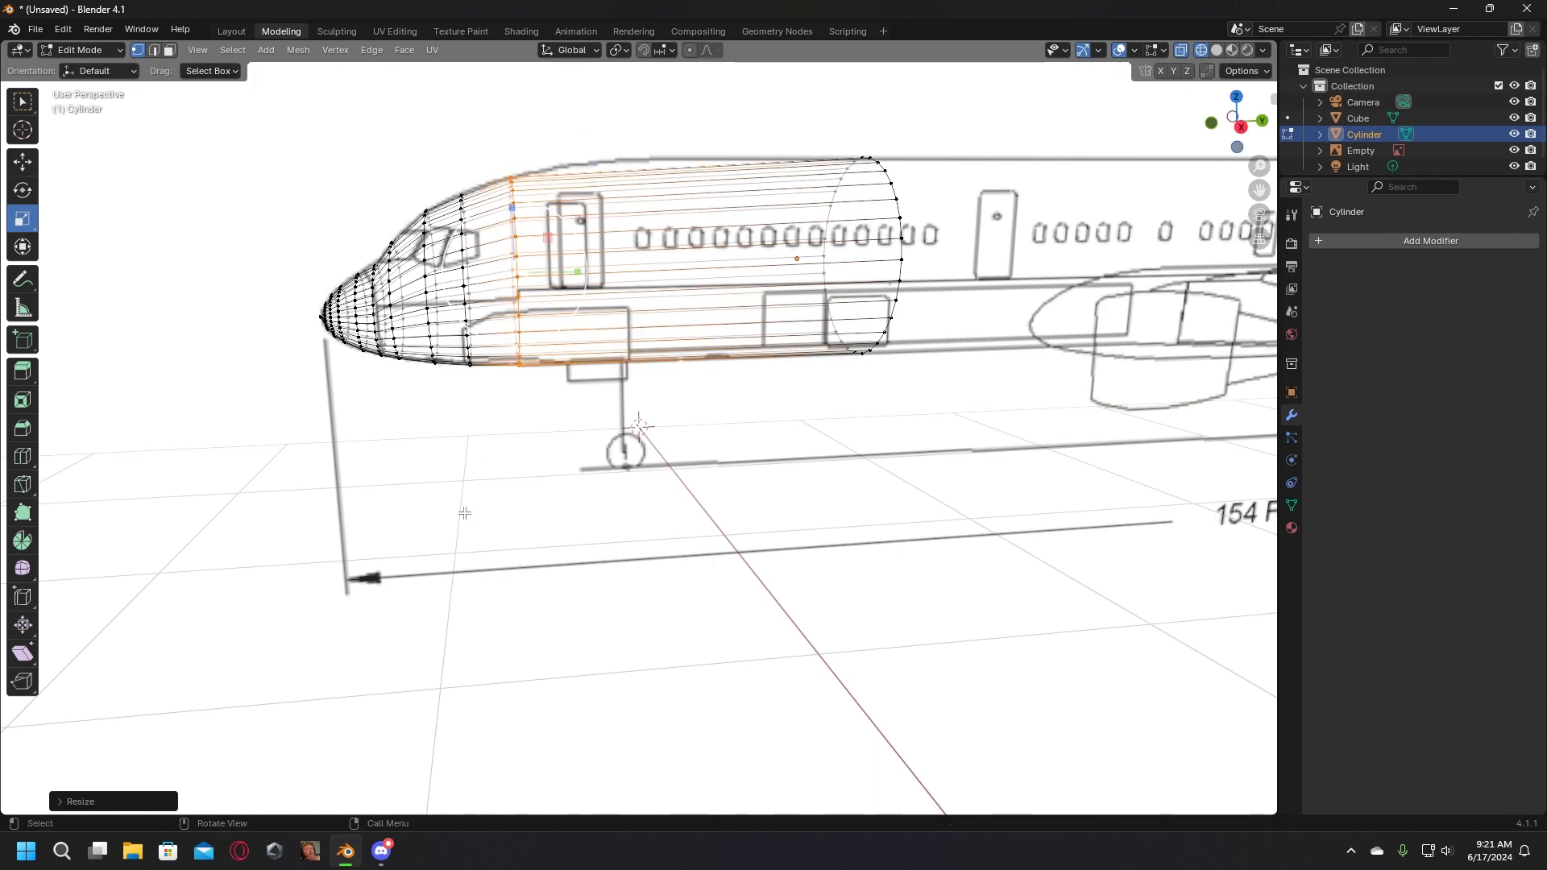
click(467, 512)
middle_drag(476, 513, 470, 510)
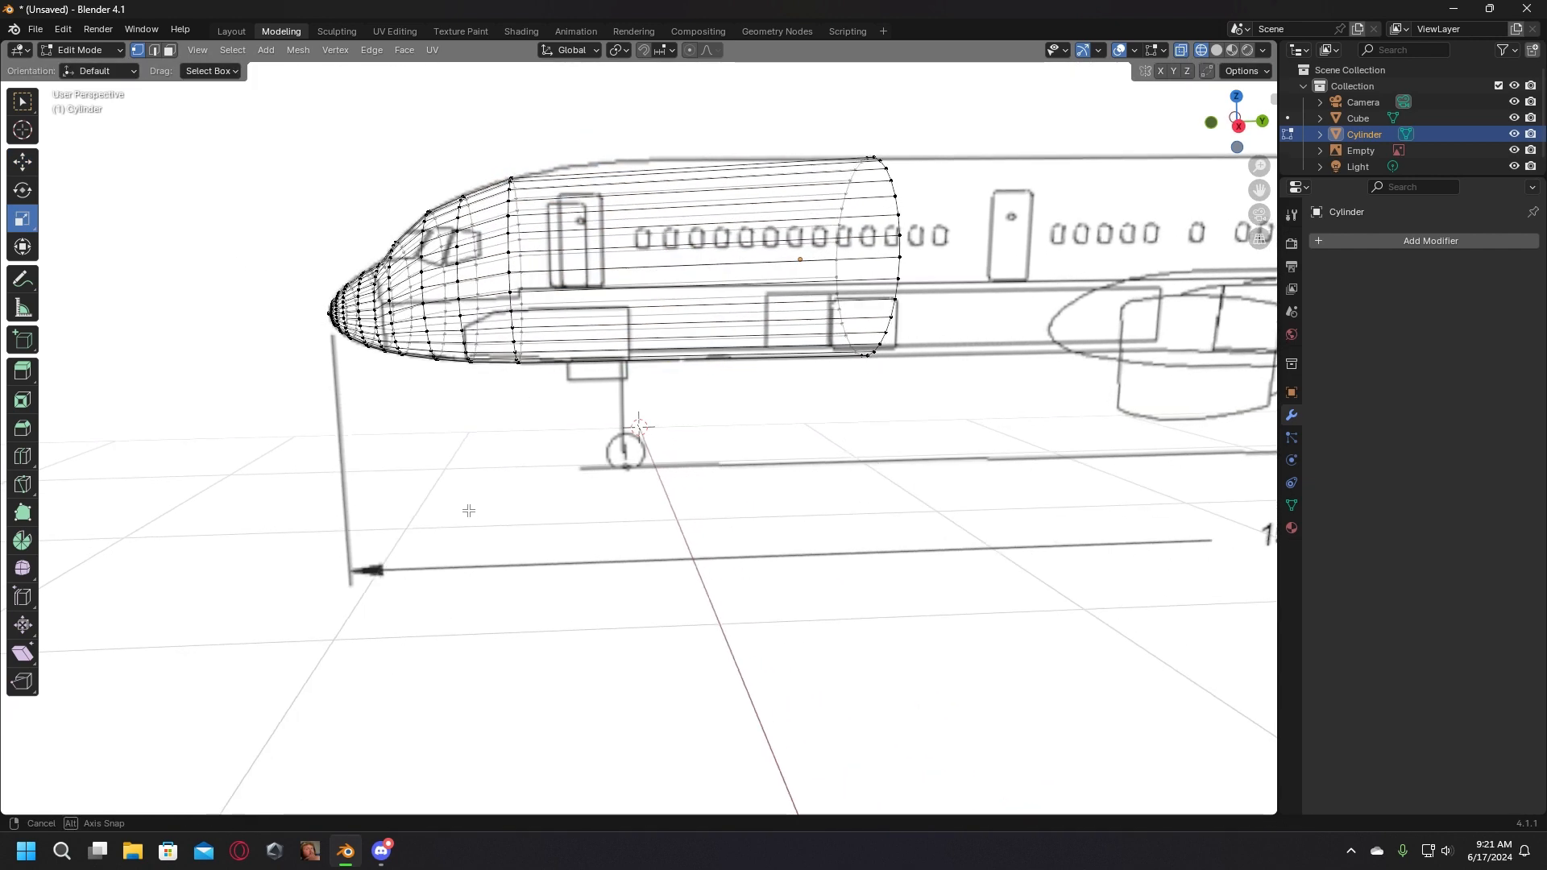
Step: Add three loop cuts to the fuselage cylinder: mid-cabin, just behind the front passenger door, and at the door itself
click(23, 456)
click(693, 258)
click(600, 253)
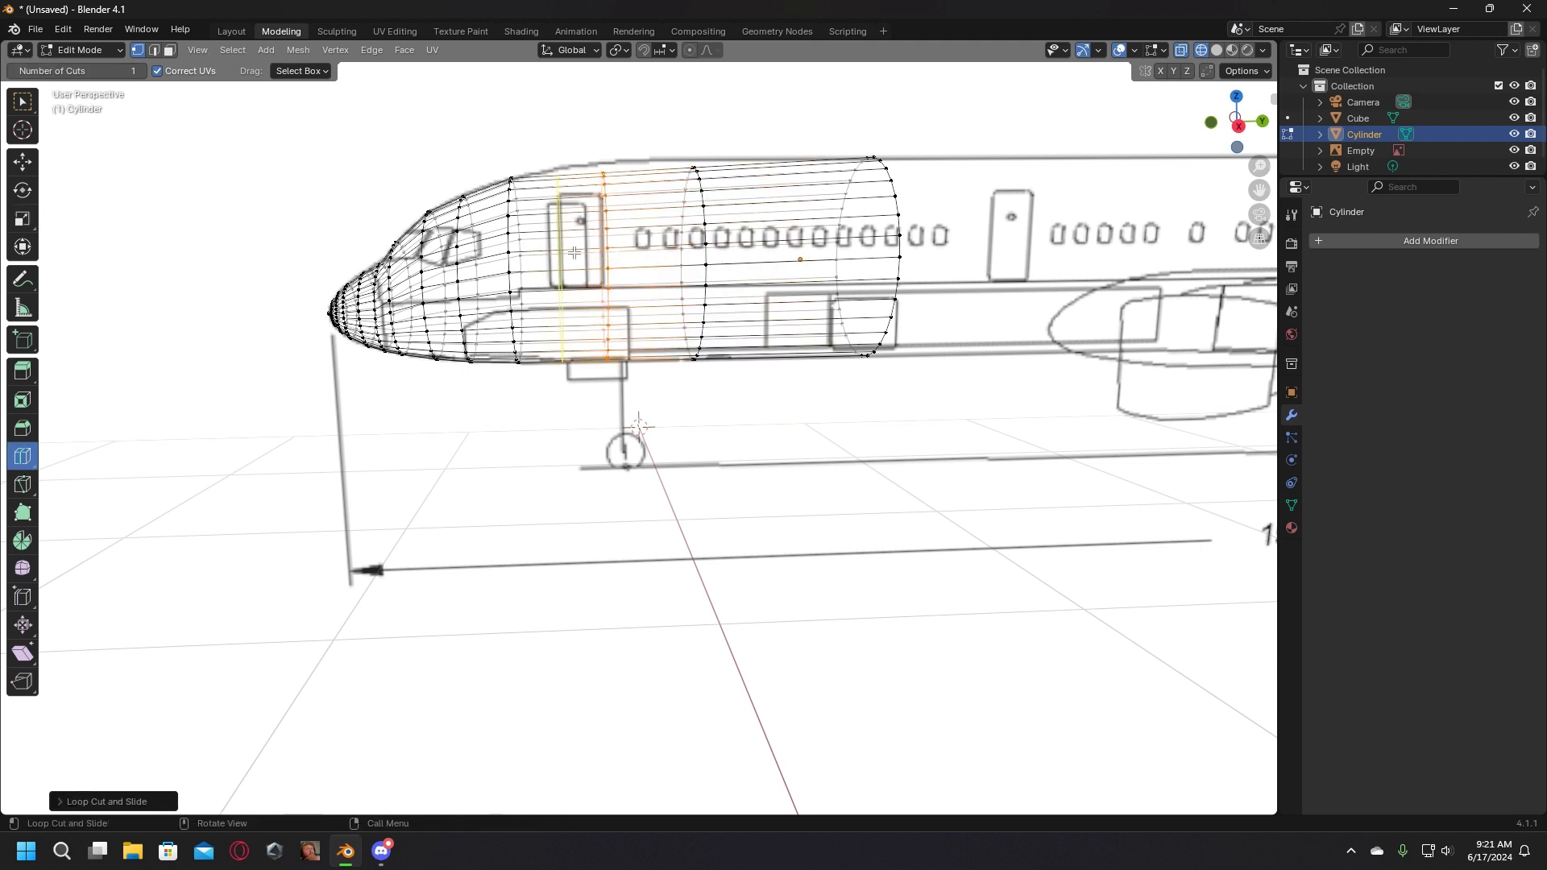
click(574, 252)
Step: Scale up the loop at the front passenger door, adjust its height along the Z axis to fit the outline, and deselect it
click(22, 218)
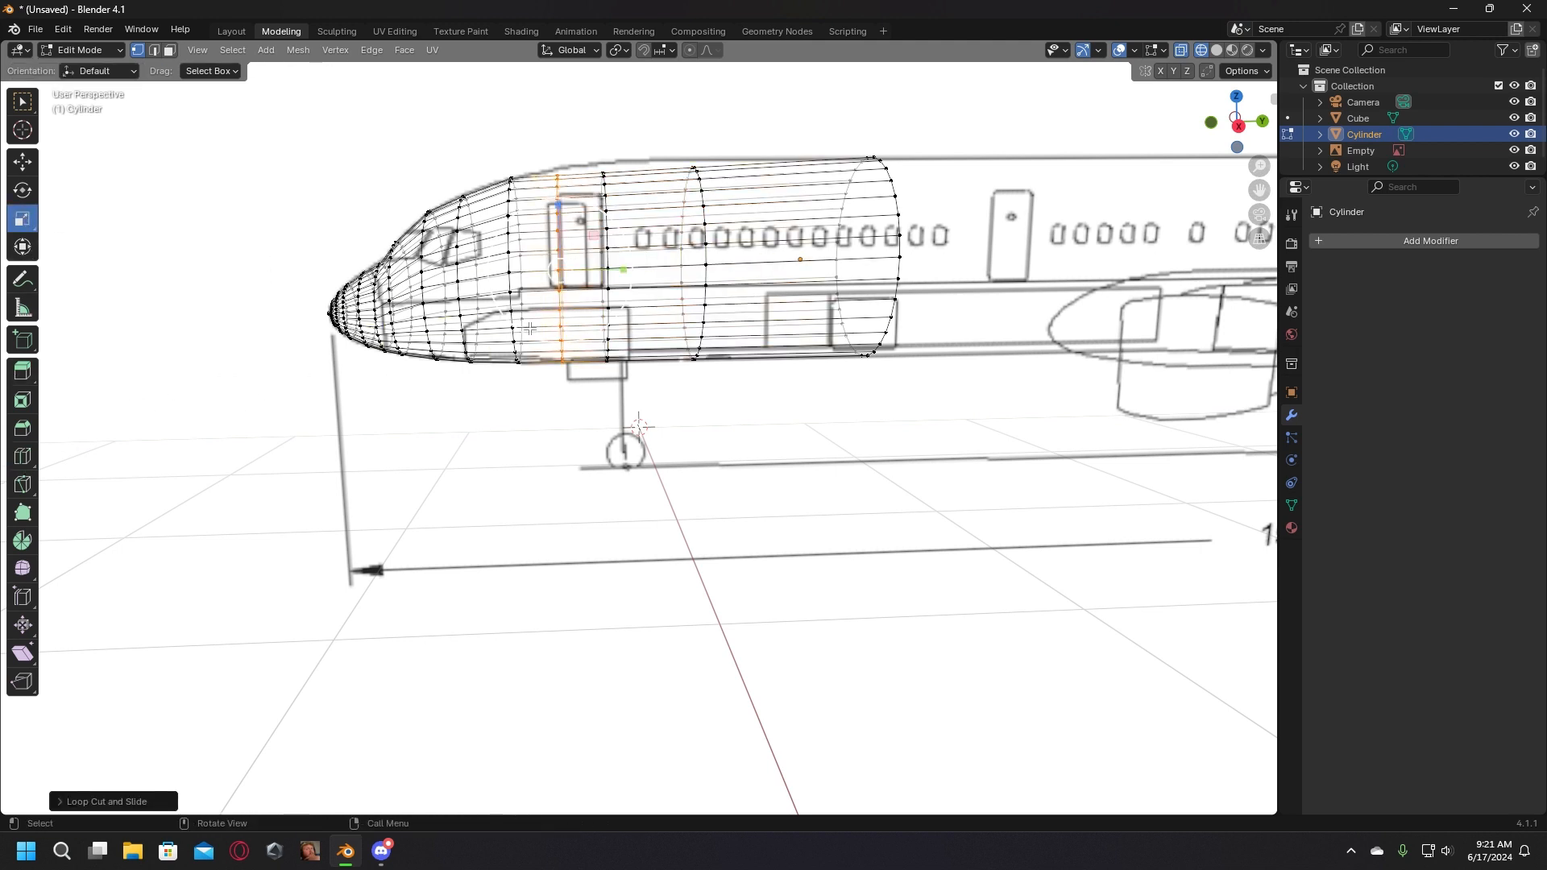
drag(562, 326, 556, 326)
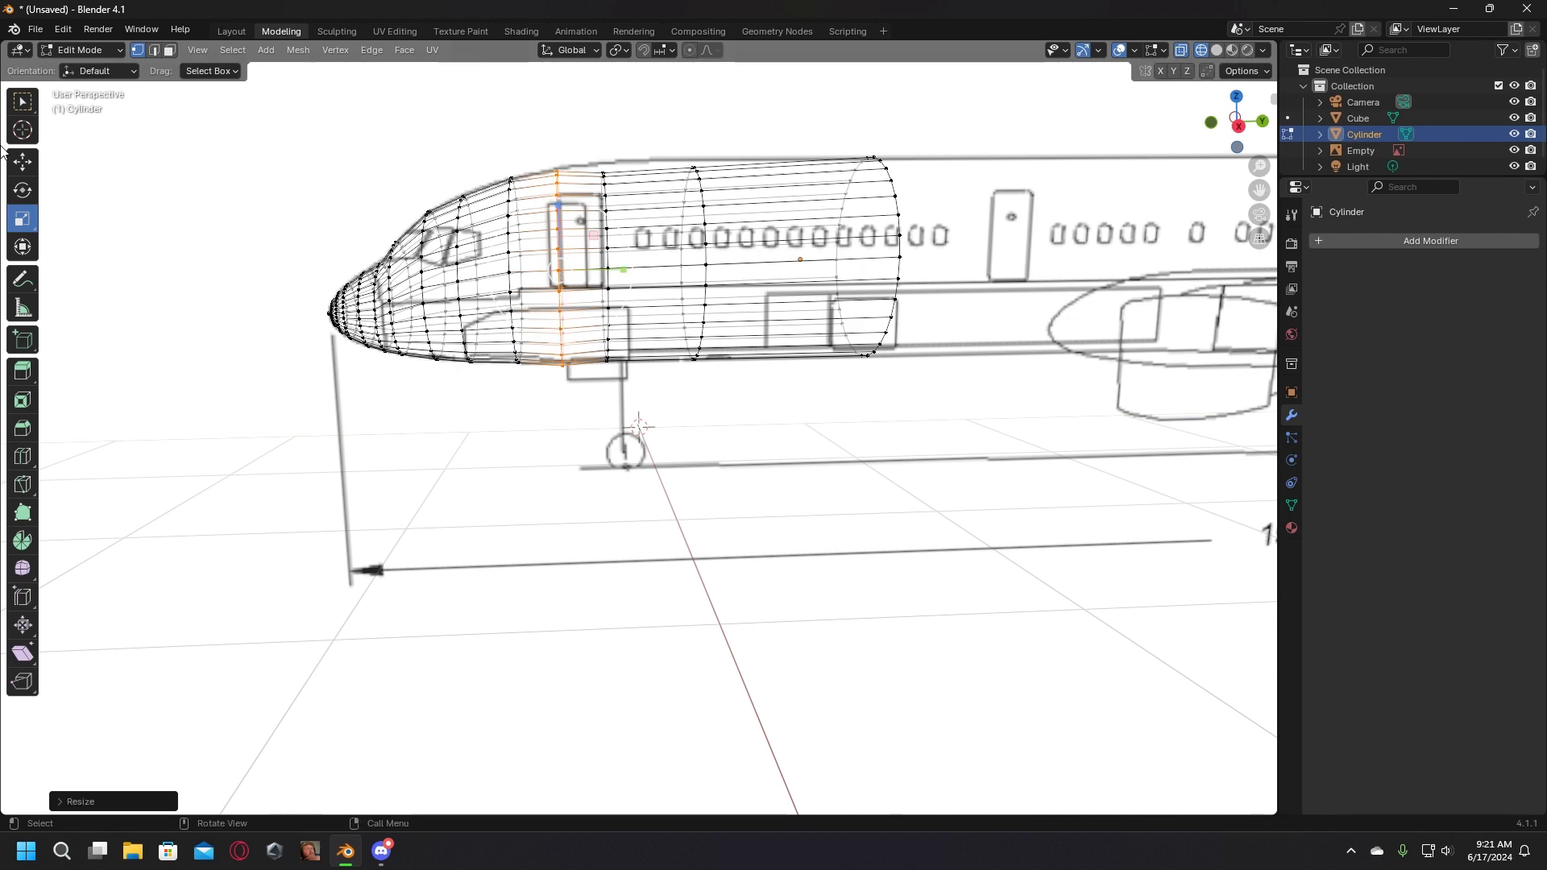
click(23, 161)
drag(559, 206, 558, 203)
scroll(587, 443, up, 4)
middle_drag(587, 460, 588, 460)
scroll(588, 460, down, 6)
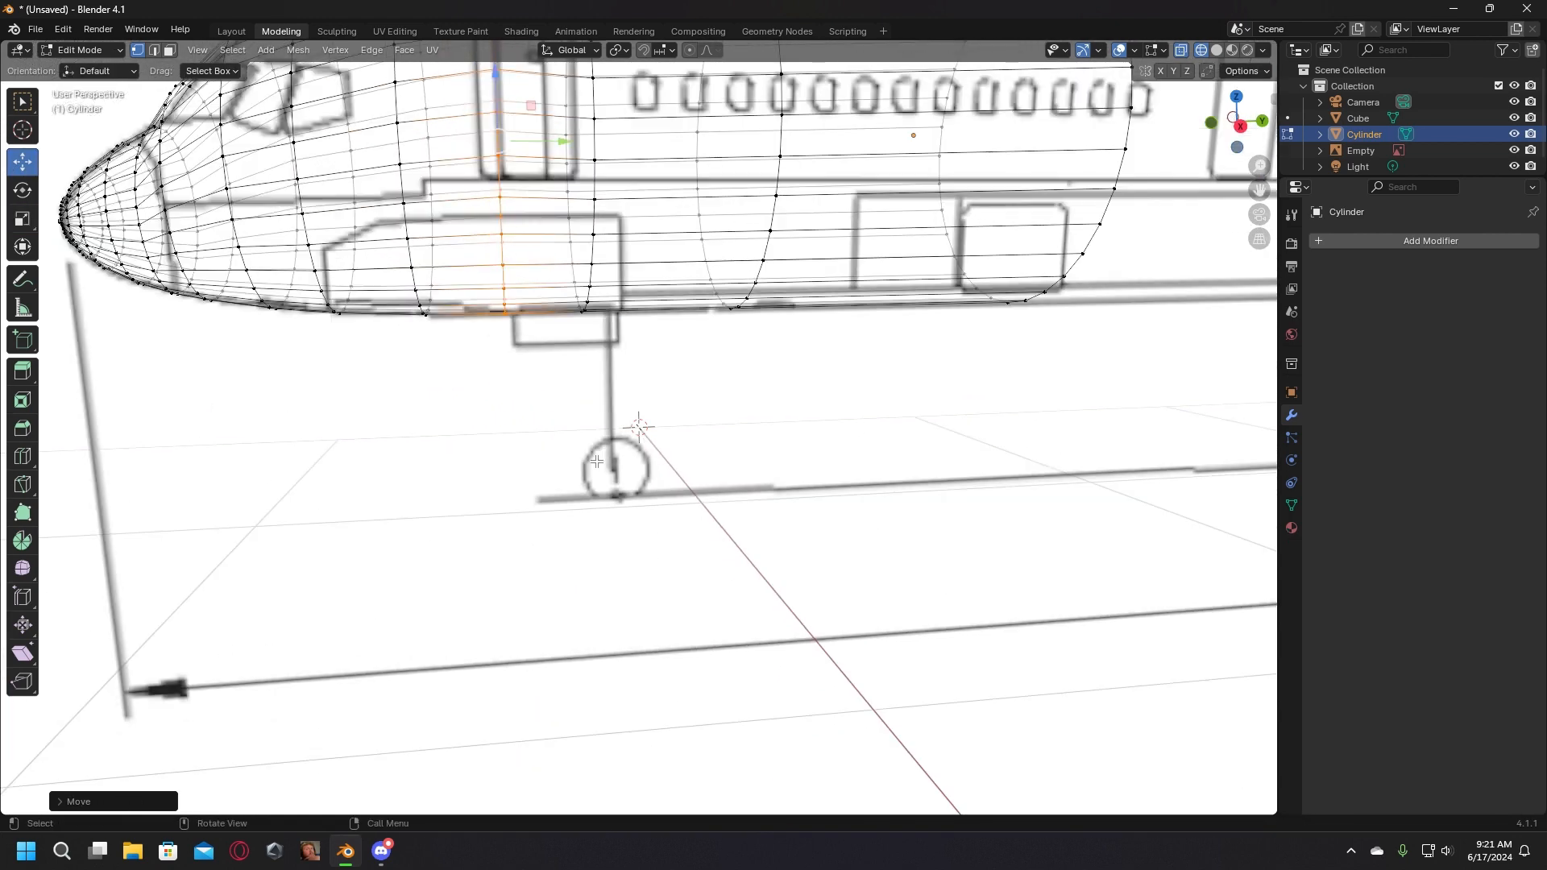
scroll(536, 216, up, 2)
drag(541, 171, 541, 173)
click(596, 496)
Step: Box-select the loop just behind the front door, scale it up slightly, raise it along the Z axis to the roofline, and clear the selection
scroll(599, 486, down, 2)
scroll(599, 485, down, 1)
middle_drag(590, 437, 585, 429)
drag(647, 396, 608, 244)
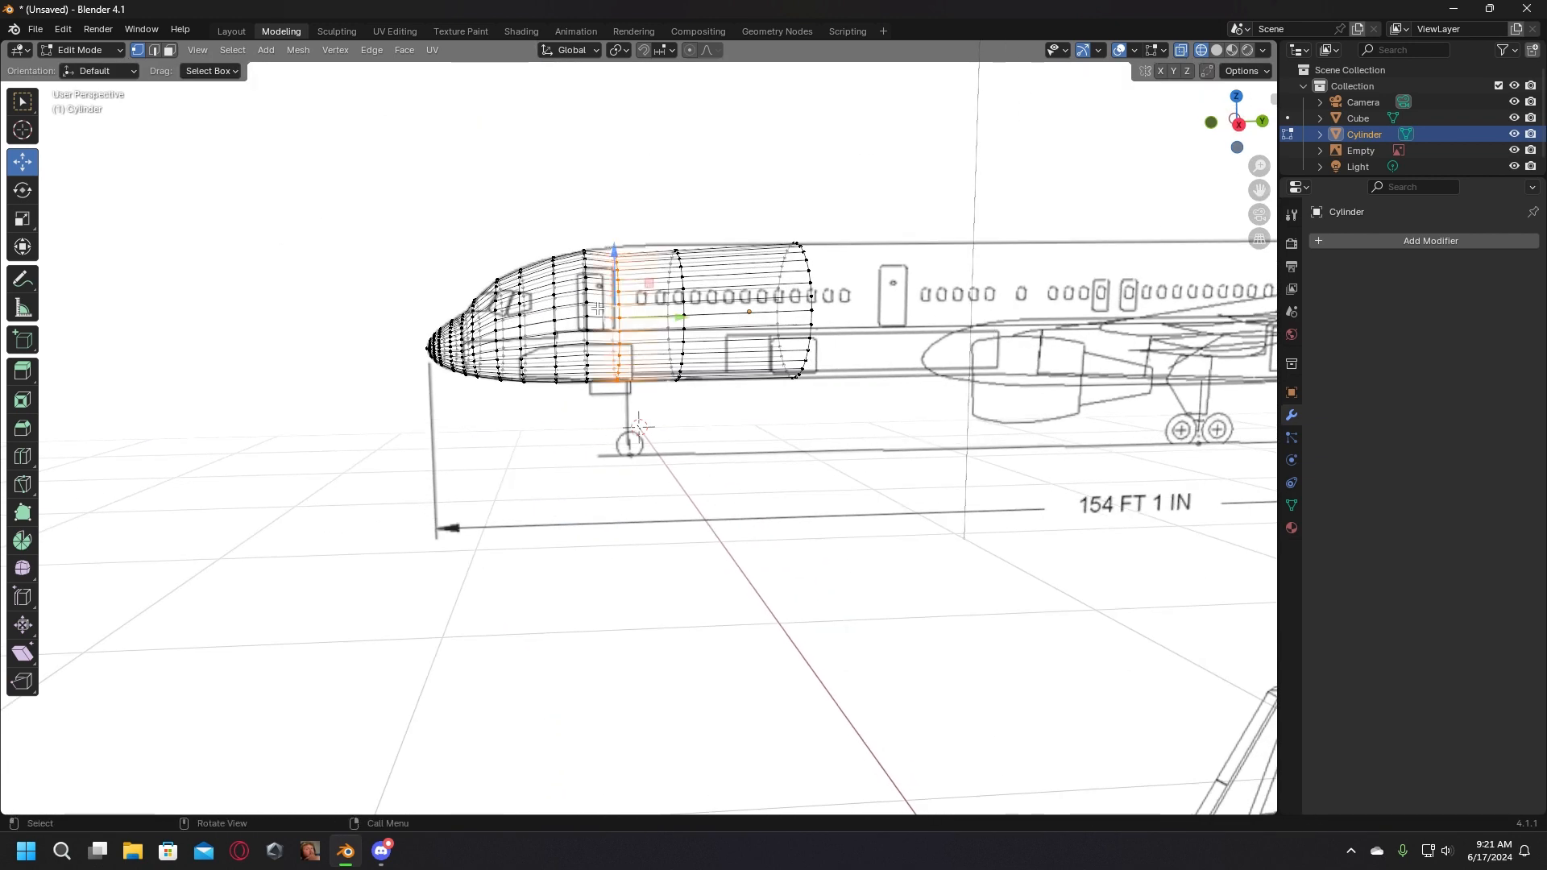
click(23, 219)
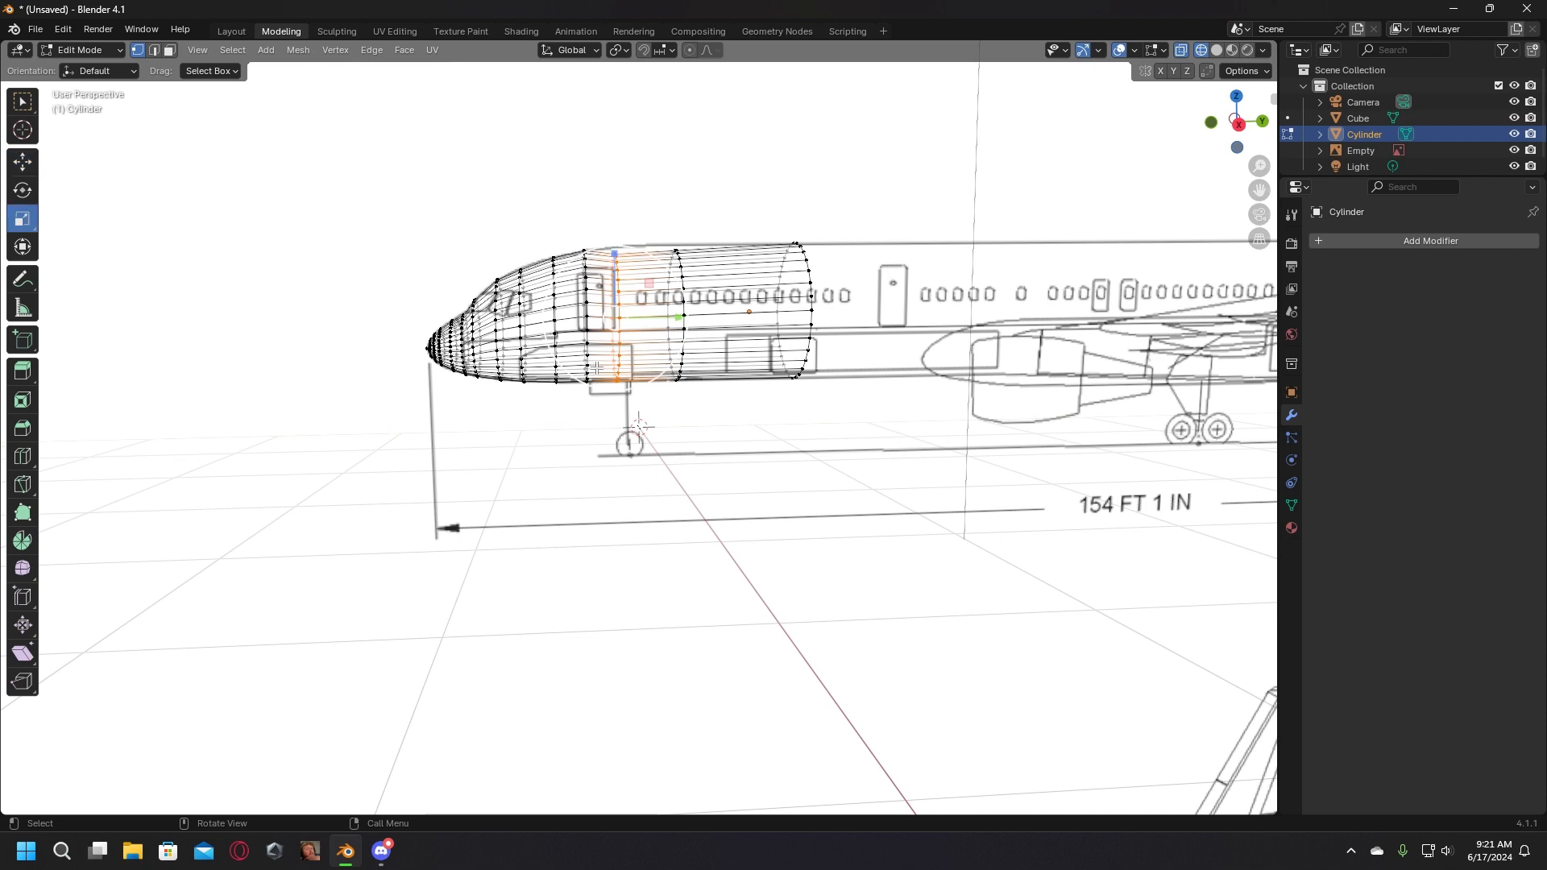
drag(596, 369, 582, 362)
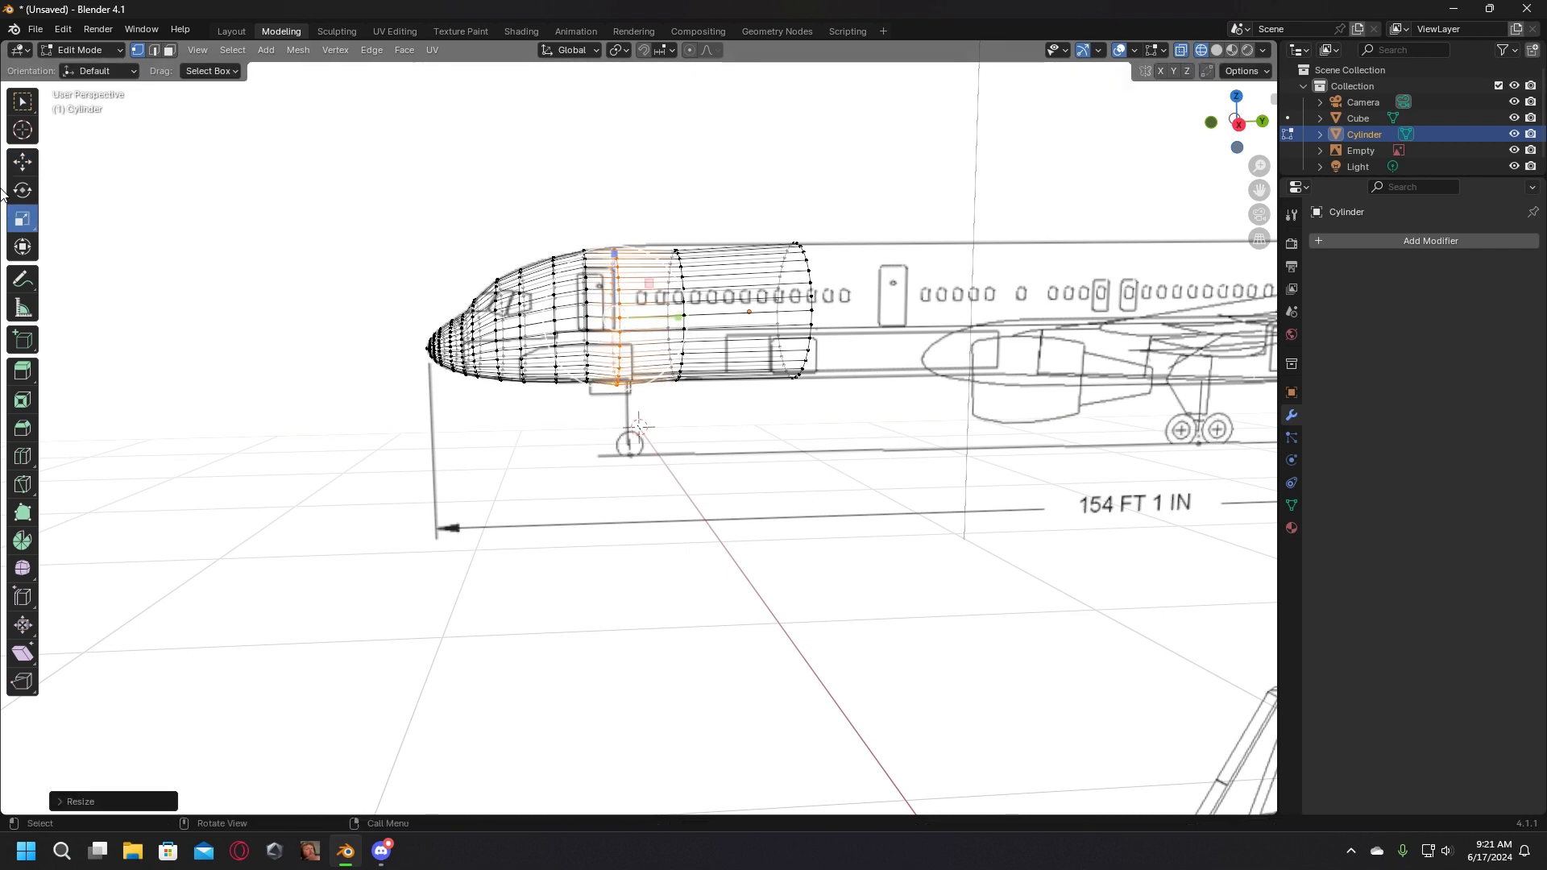
click(22, 162)
scroll(568, 205, up, 4)
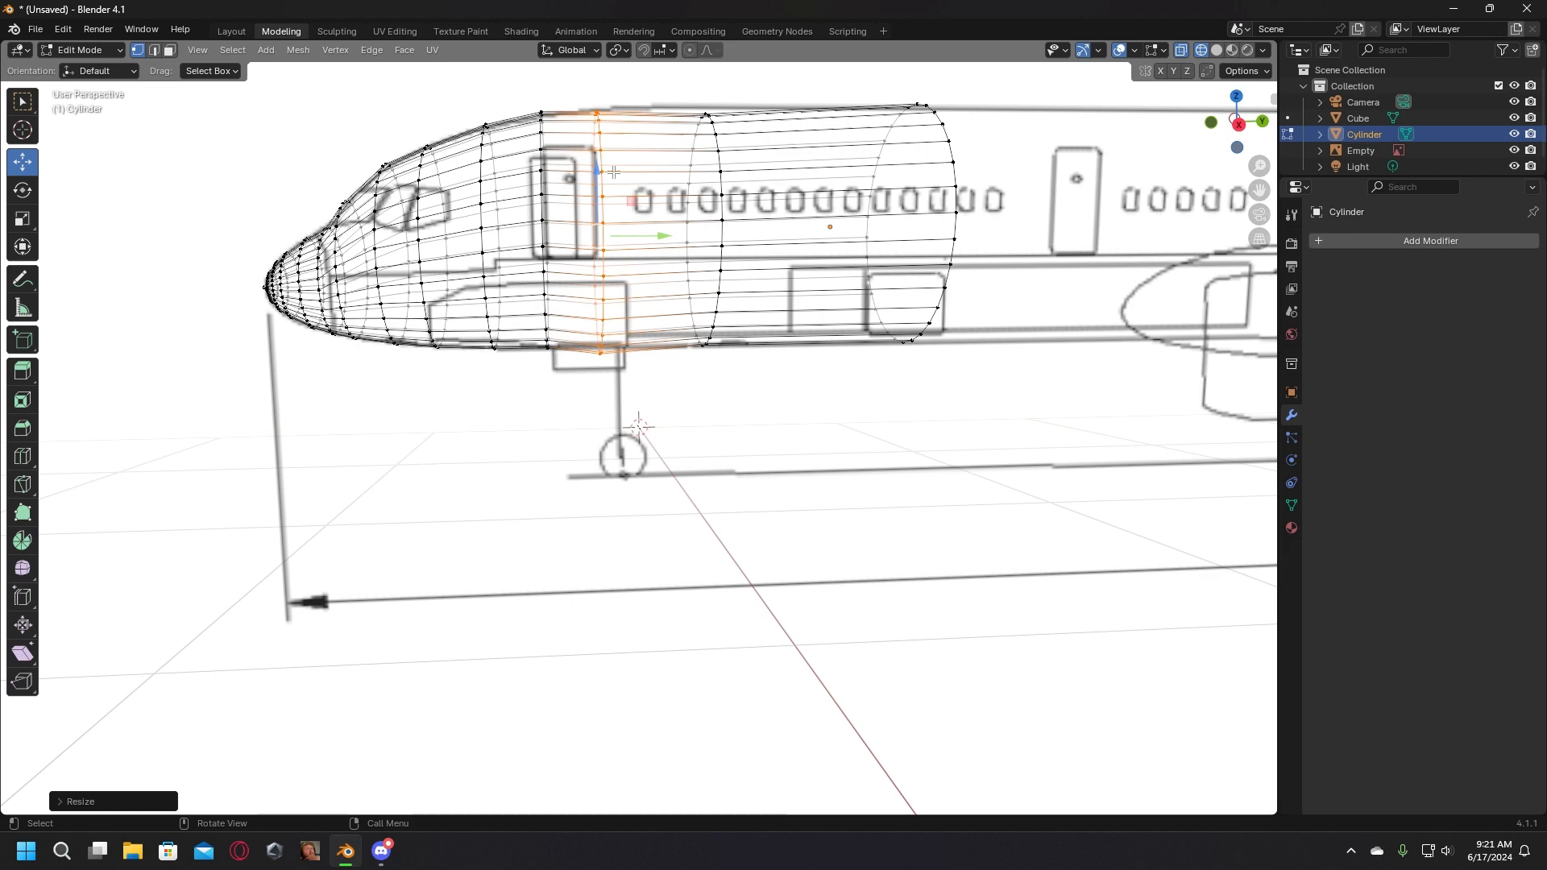
drag(596, 170, 593, 163)
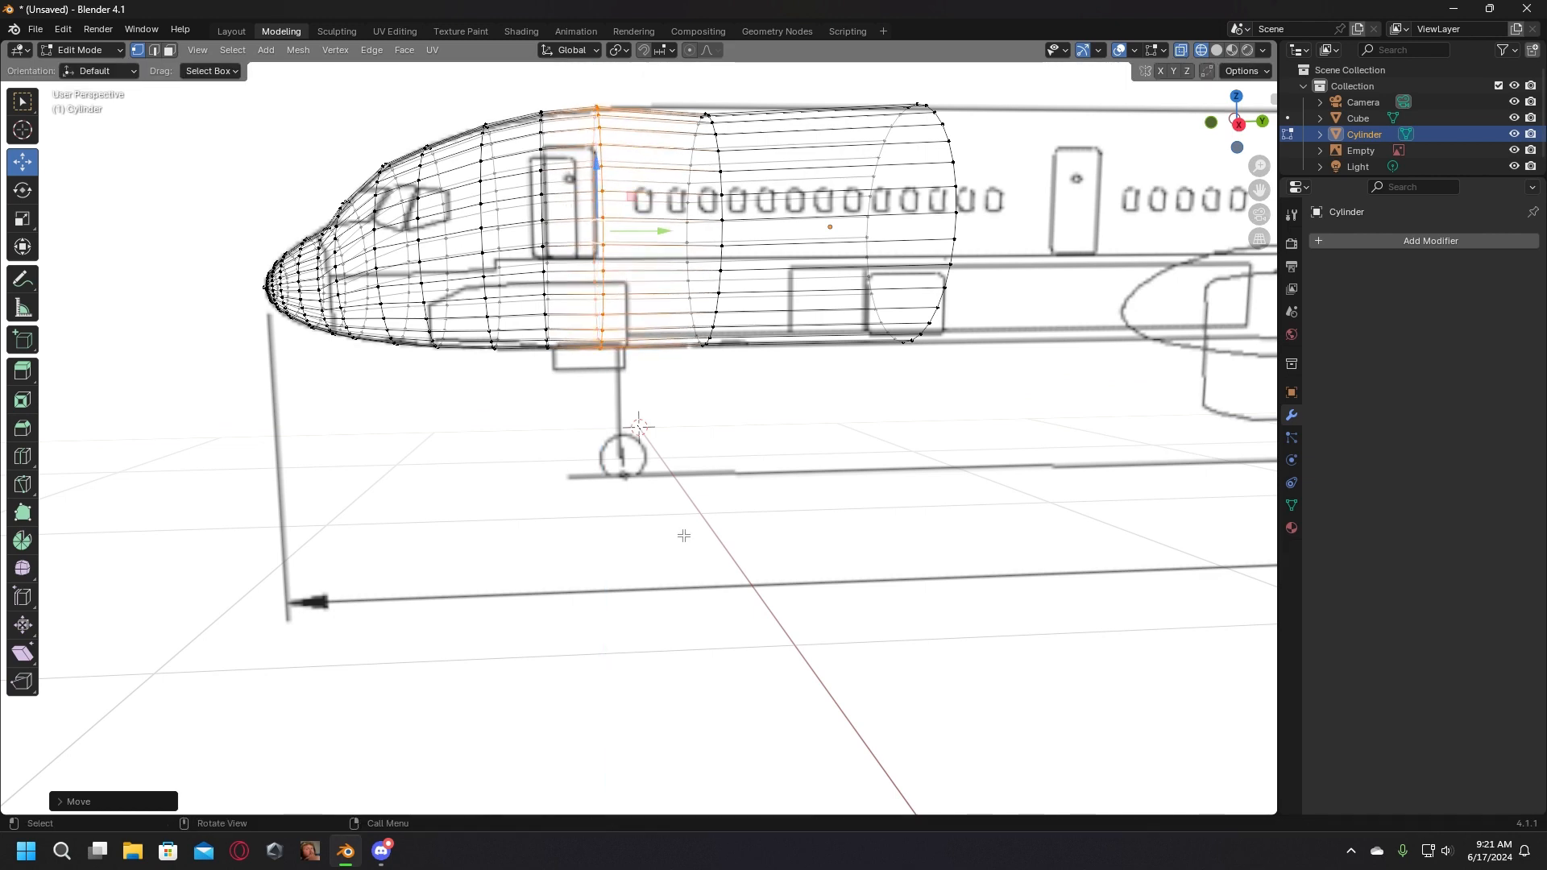
click(674, 489)
Step: Reselect the loop behind the front door, nudge it up along the Z axis, and deselect it
middle_drag(675, 488, 660, 498)
scroll(660, 498, down, 3)
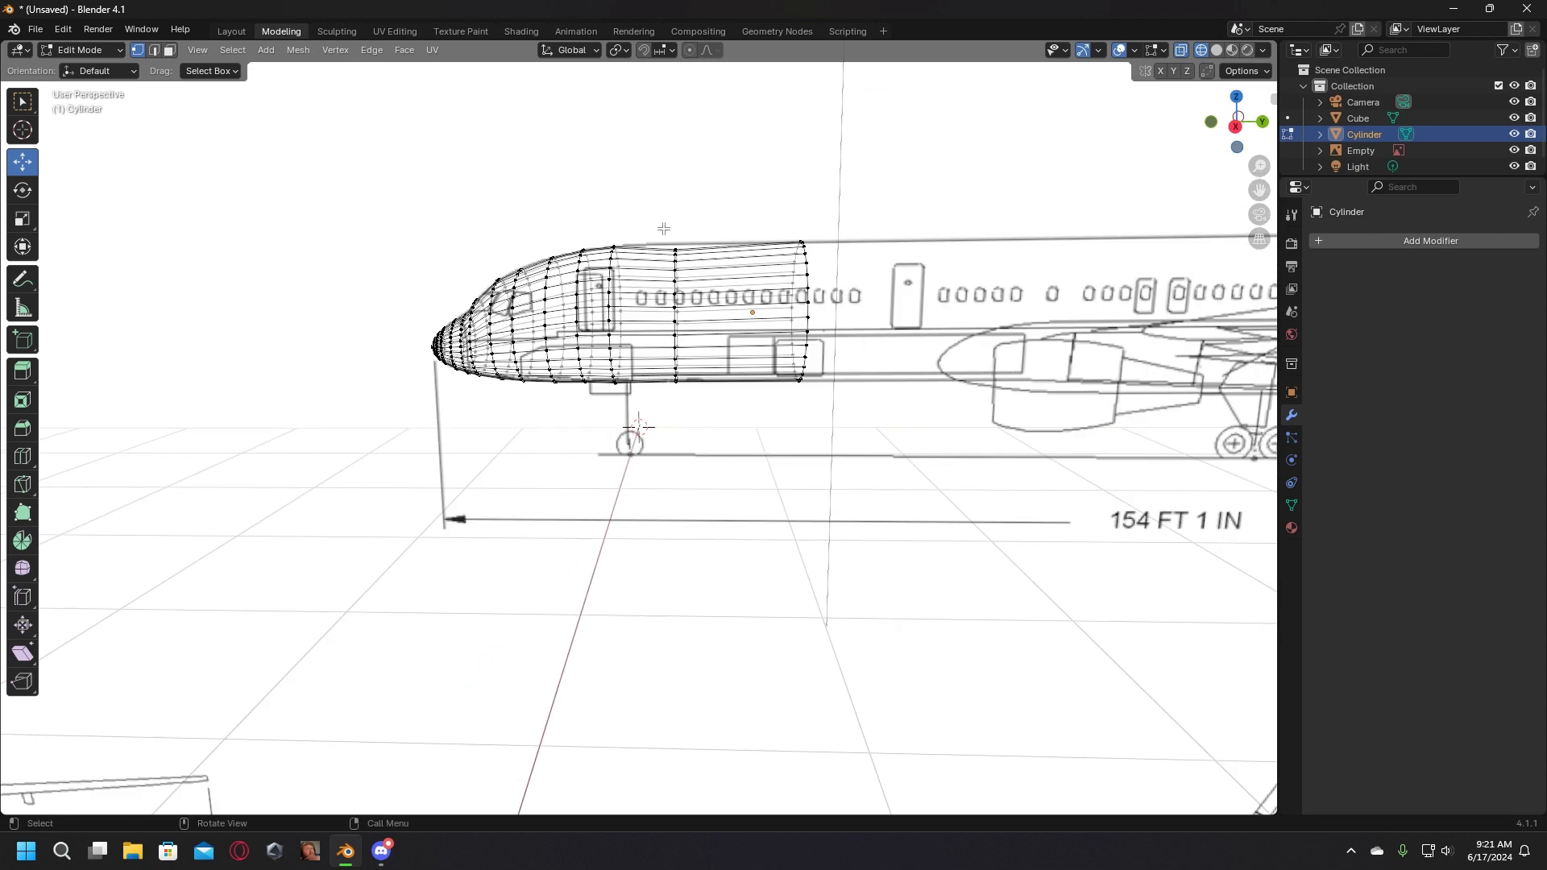
alt+click(677, 366)
middle_drag(693, 440, 716, 430)
drag(641, 402, 604, 339)
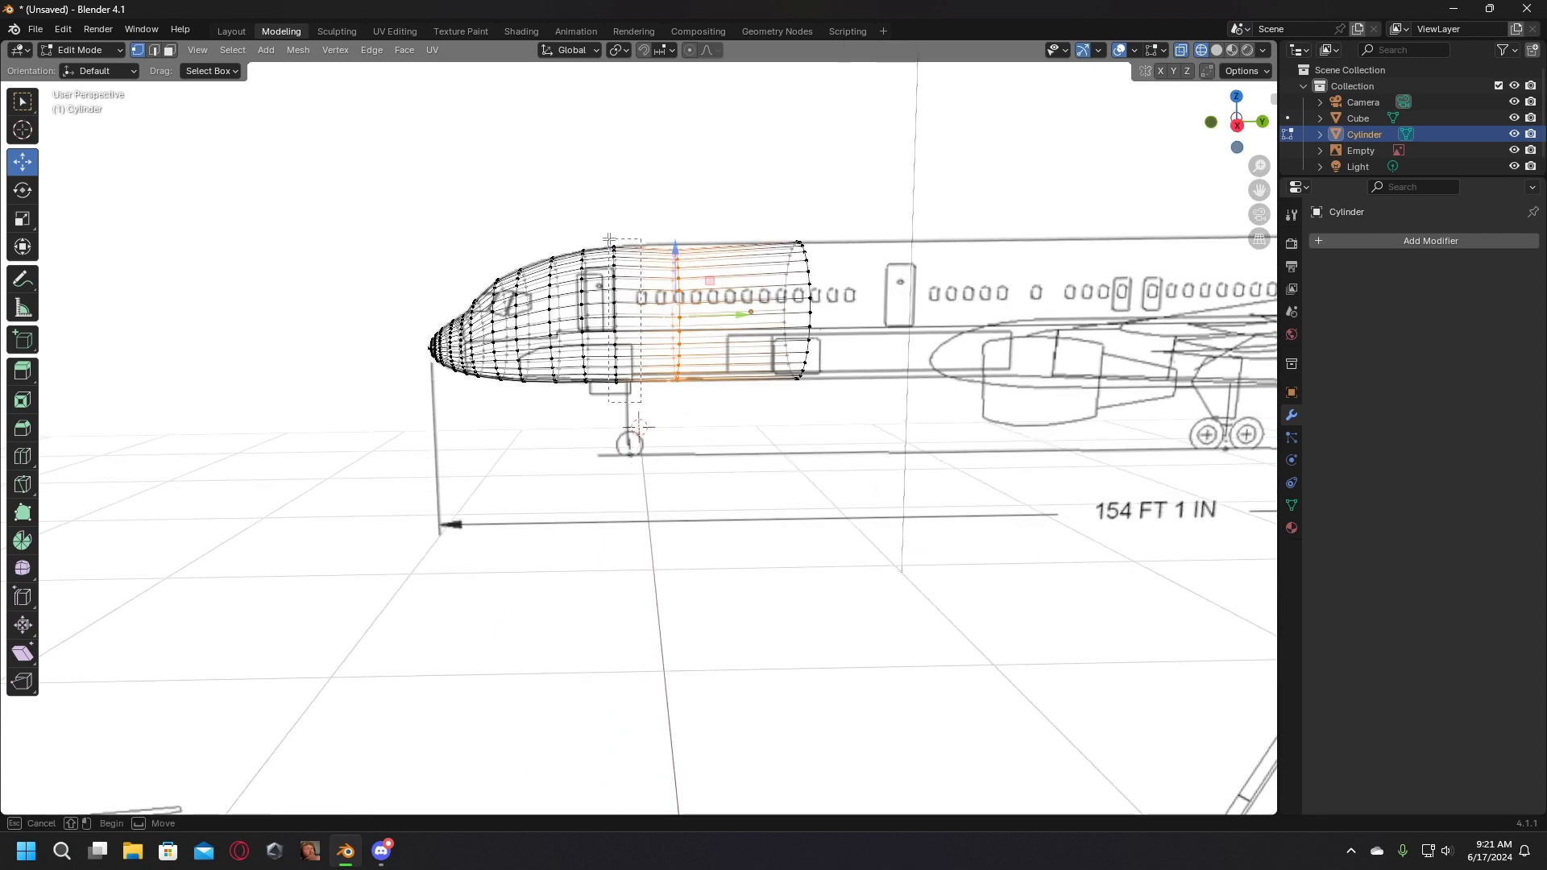
drag(609, 239, 616, 240)
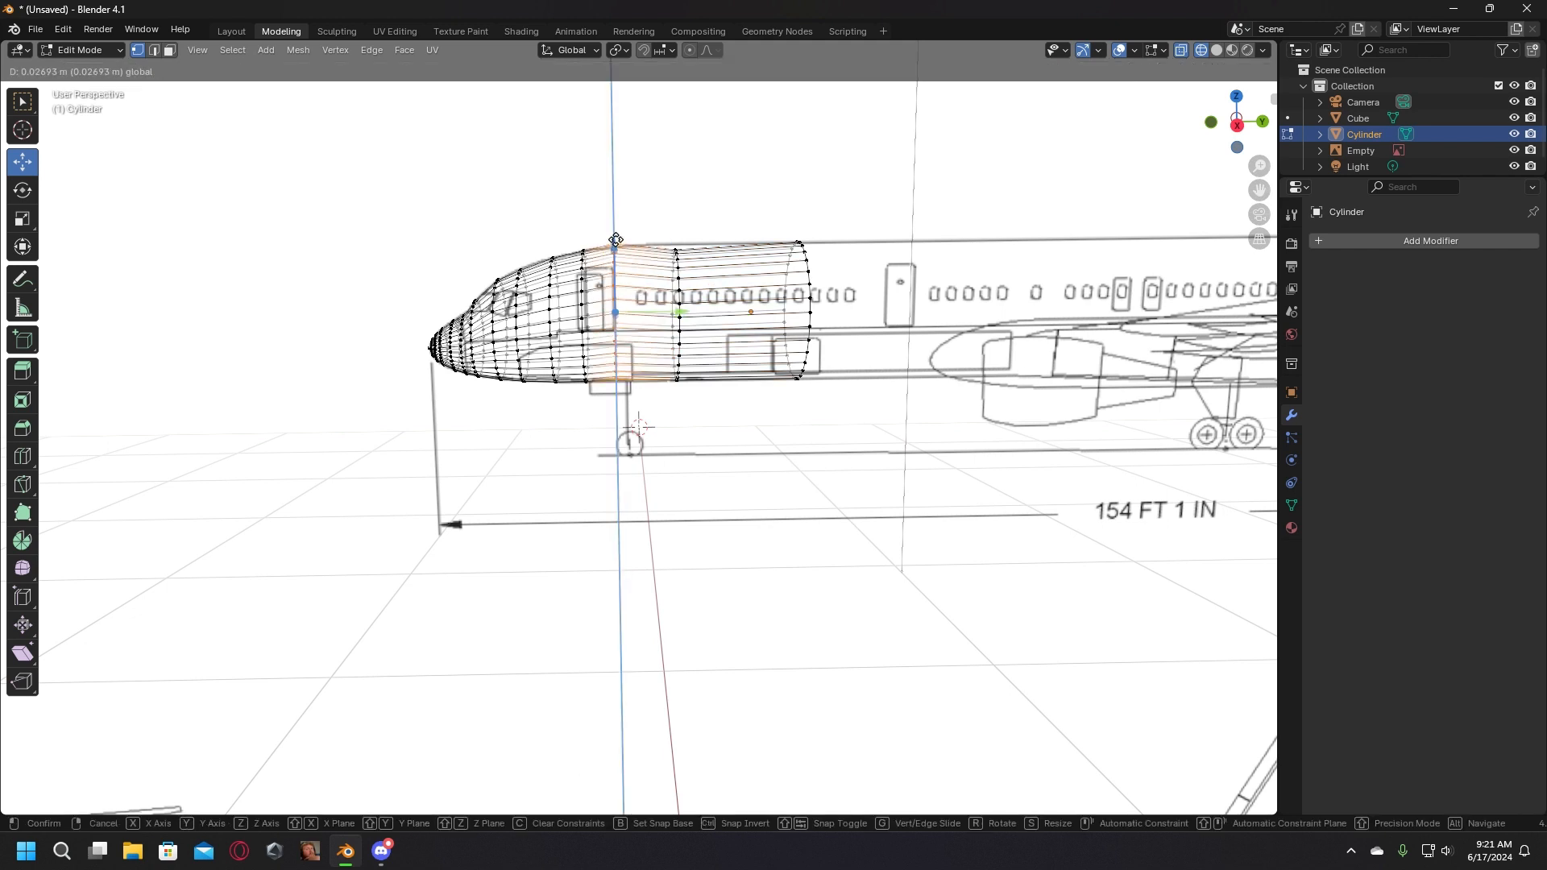
click(616, 240)
click(641, 492)
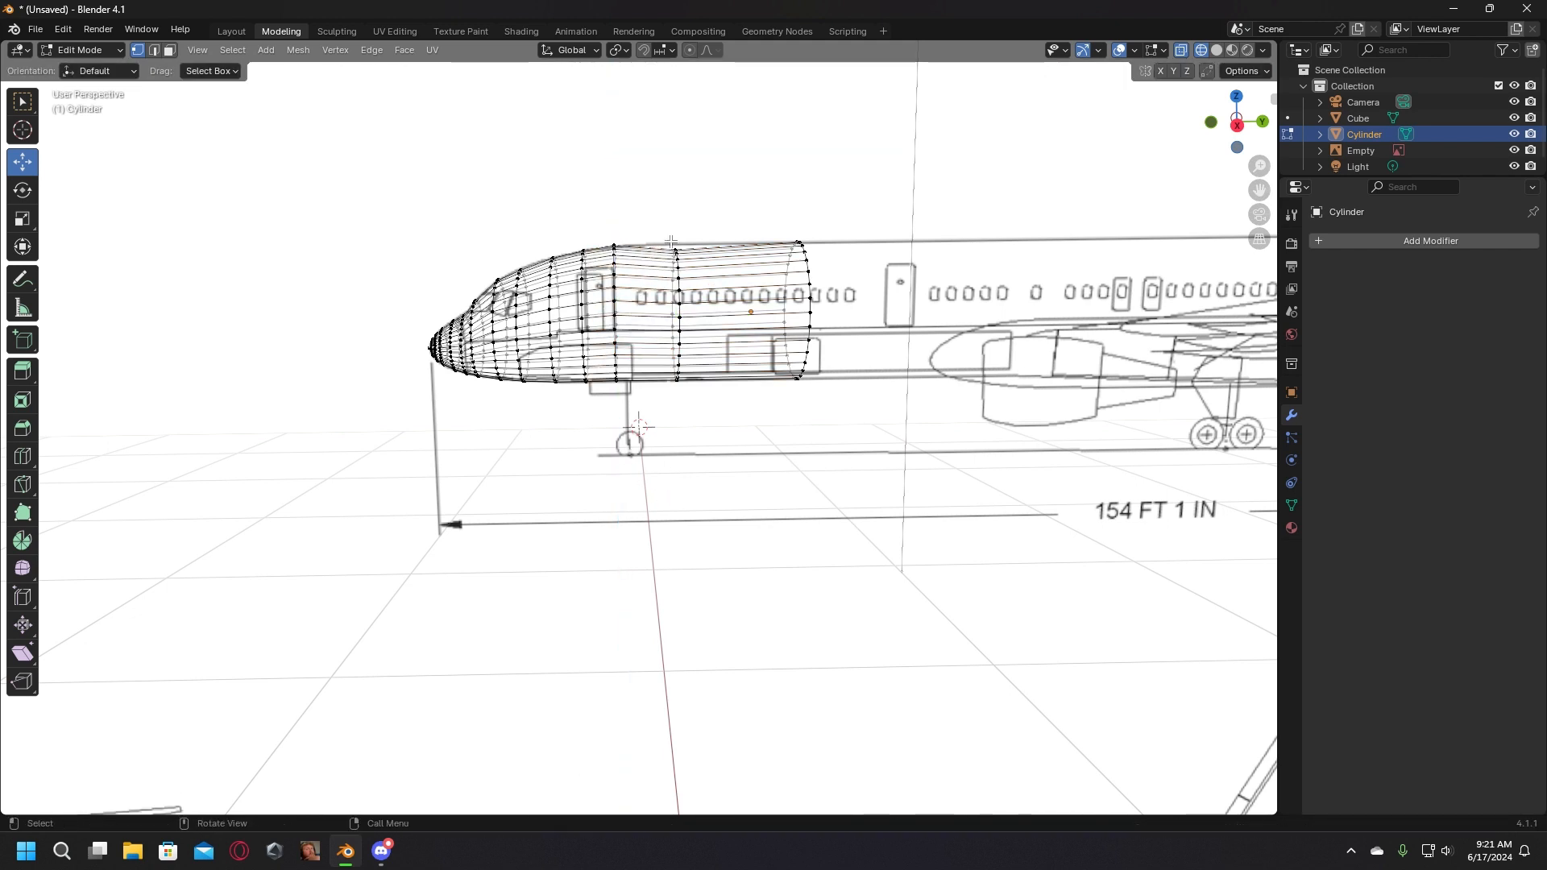
Step: Box-select the mid-cabin loop, scale it up to the fuselage height, shift it along the Z axis, and clear the selection
drag(659, 230, 687, 423)
middle_drag(688, 423, 564, 379)
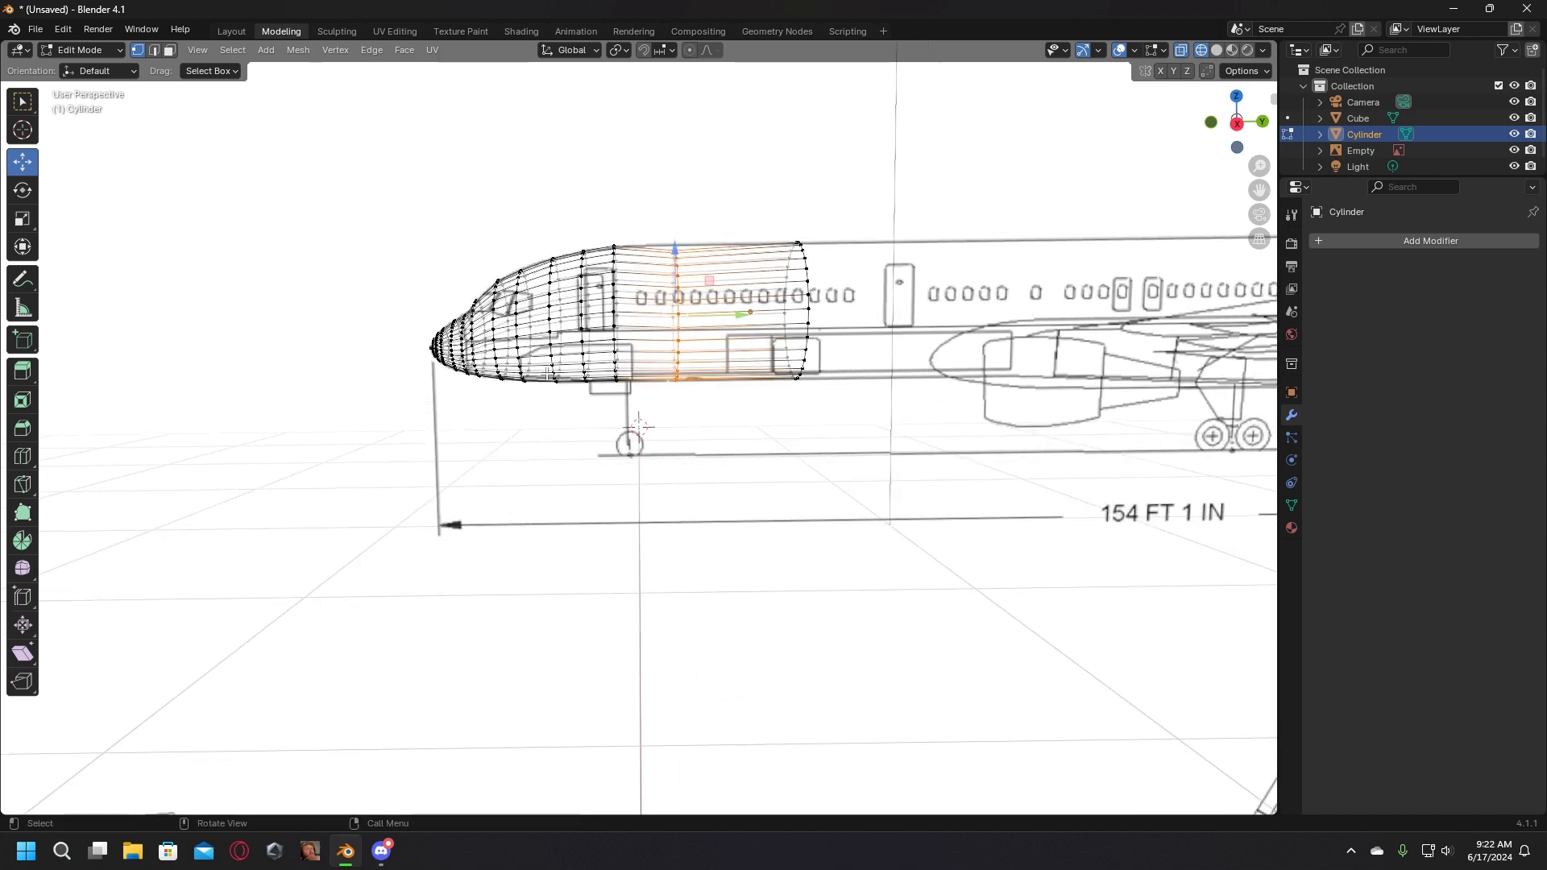
click(22, 219)
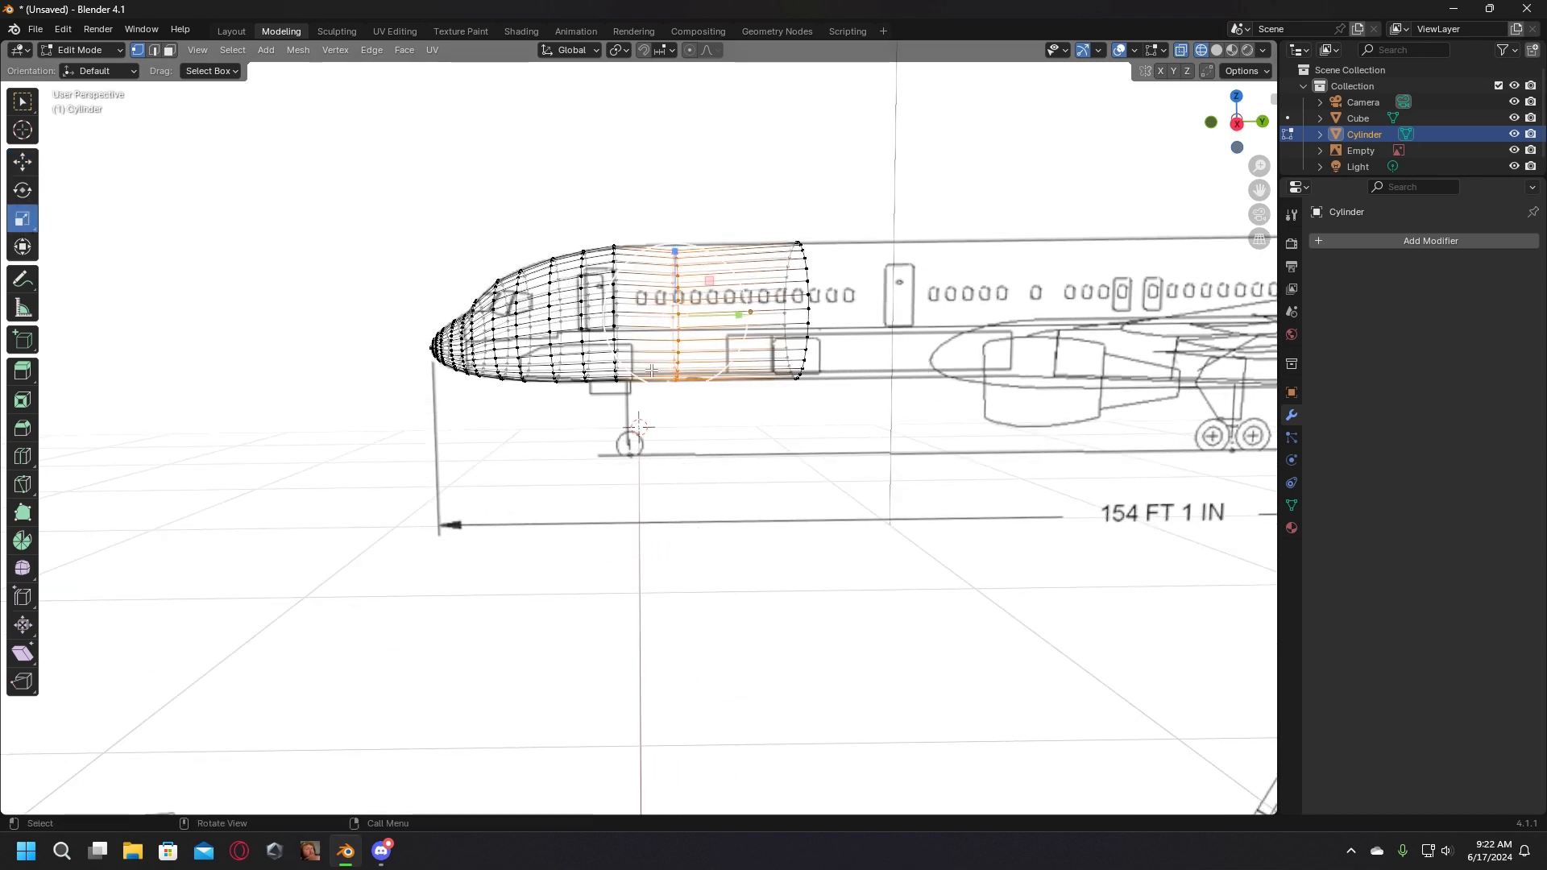
drag(682, 378, 680, 385)
click(22, 162)
key(b)
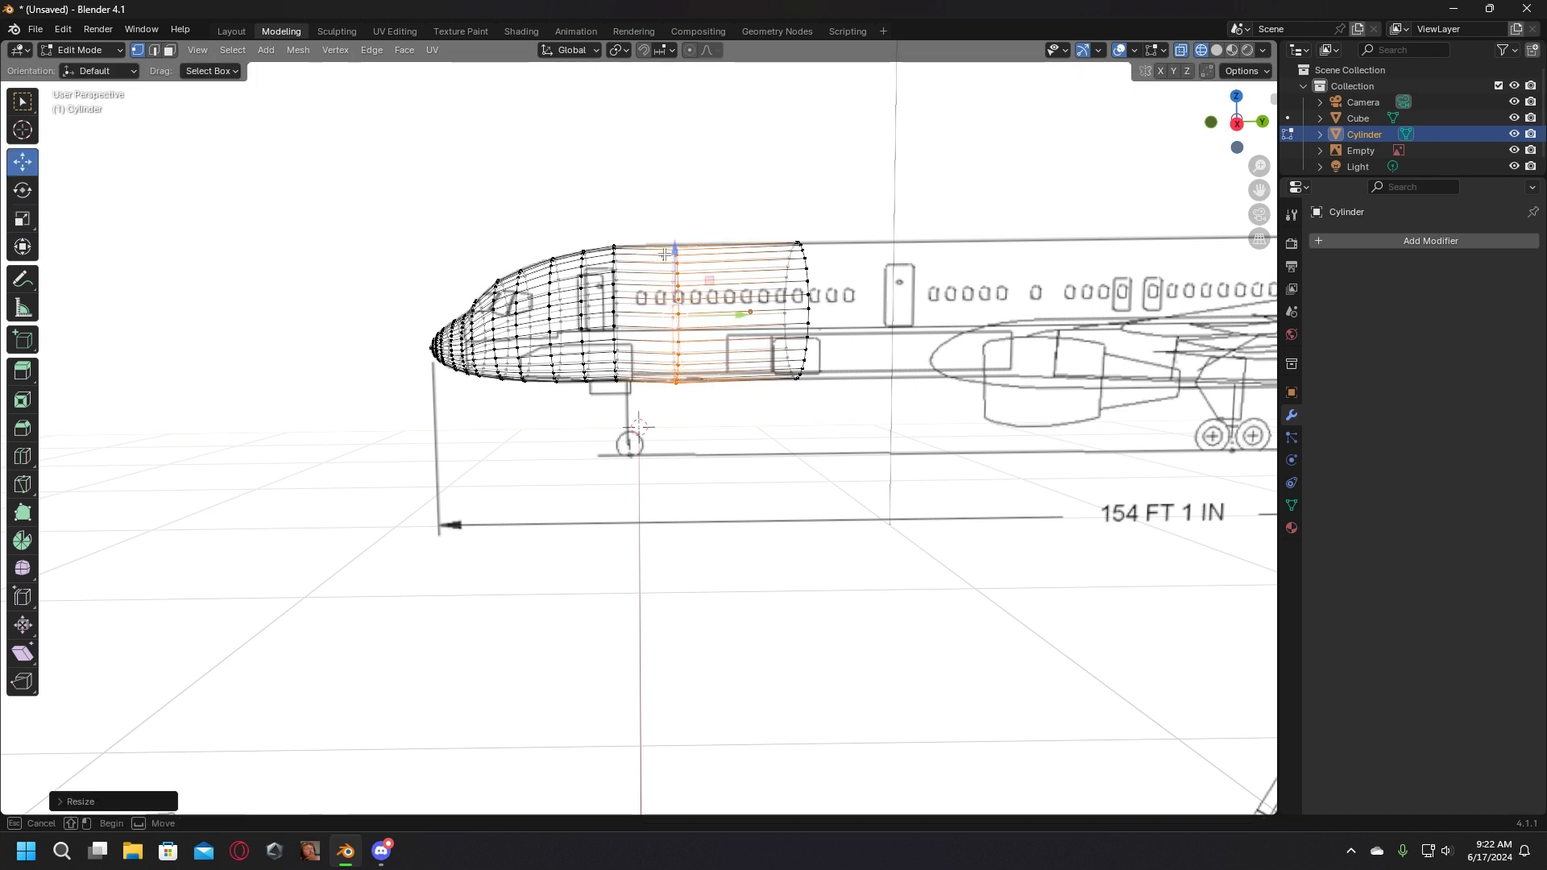
drag(668, 252, 673, 299)
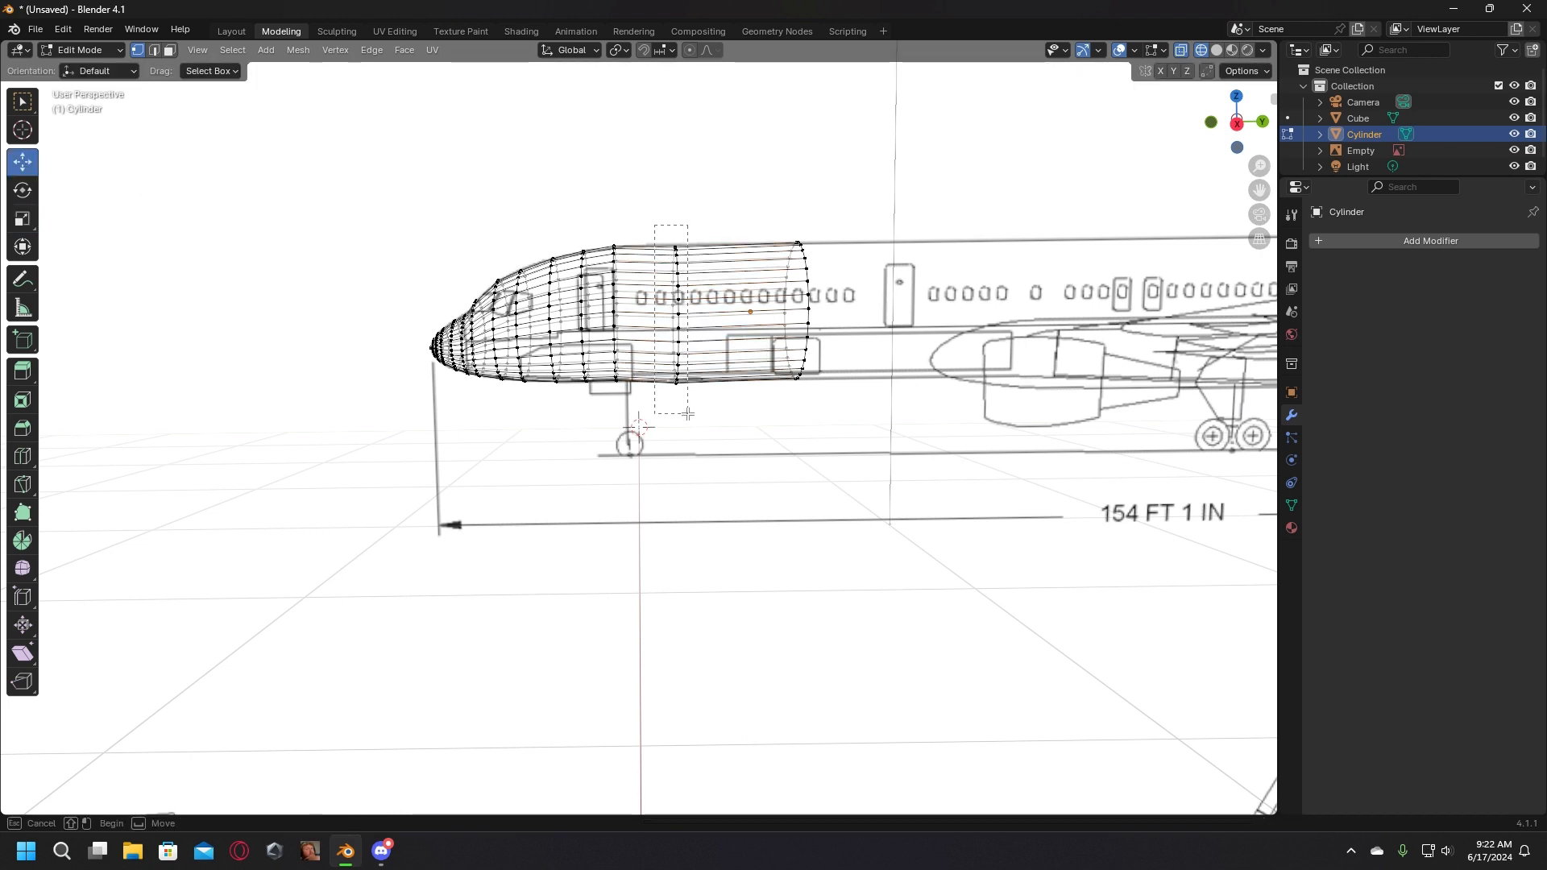
drag(687, 414, 687, 412)
drag(675, 246, 670, 258)
click(727, 467)
Step: Select the mid-cabin loop again, raise it slightly along the Z axis to meet the blueprint roofline, and deselect it
mouse_move(728, 467)
middle_down()
mouse_move(725, 626)
mouse_move(728, 460)
middle_up()
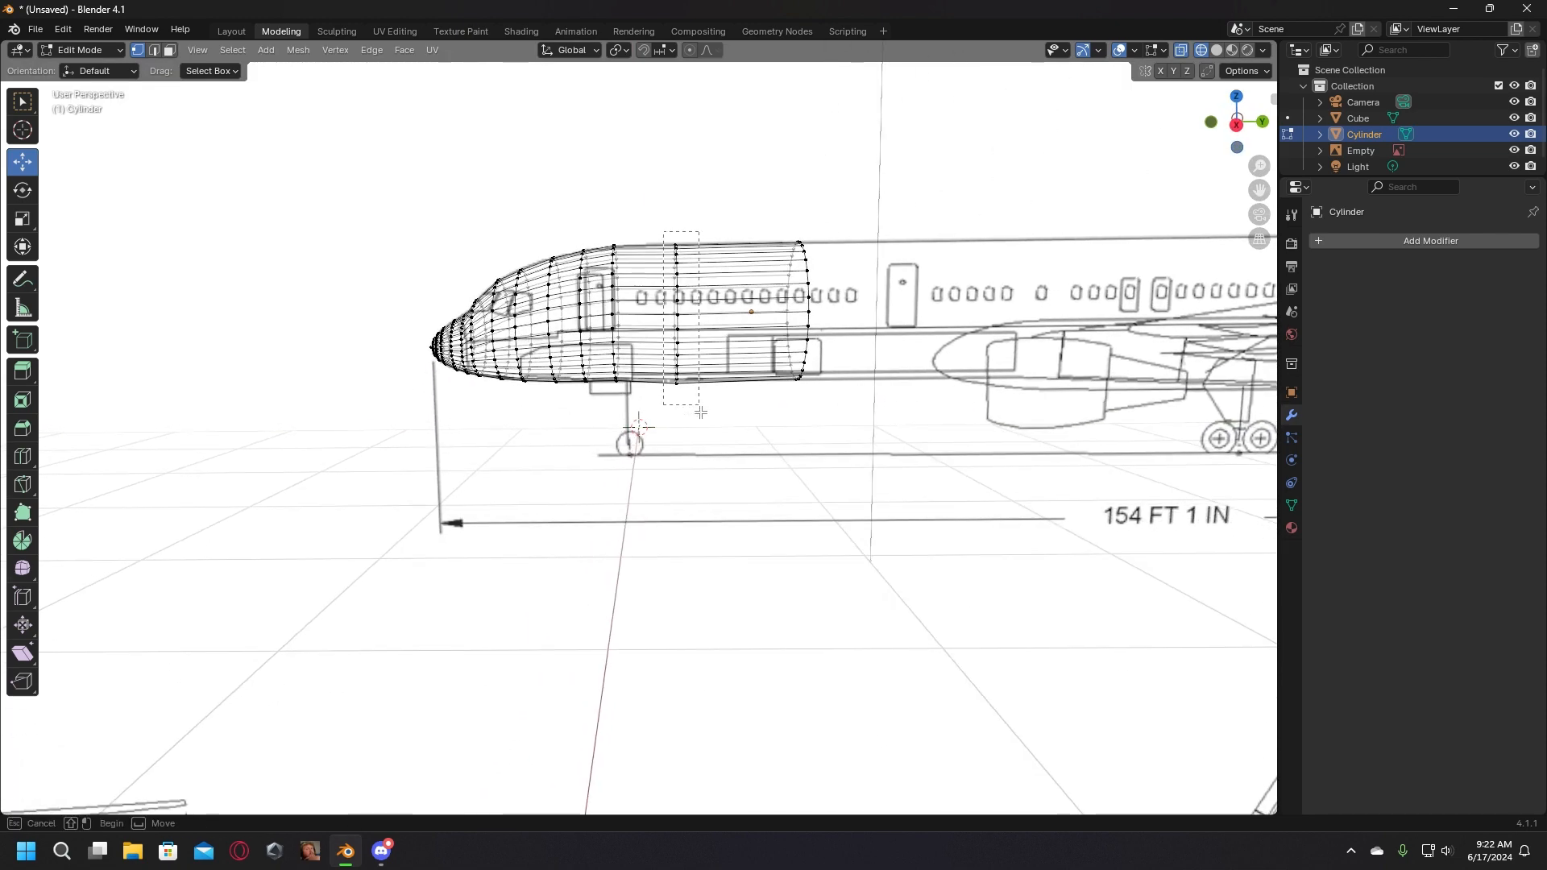
alt+click(675, 260)
drag(676, 262, 678, 263)
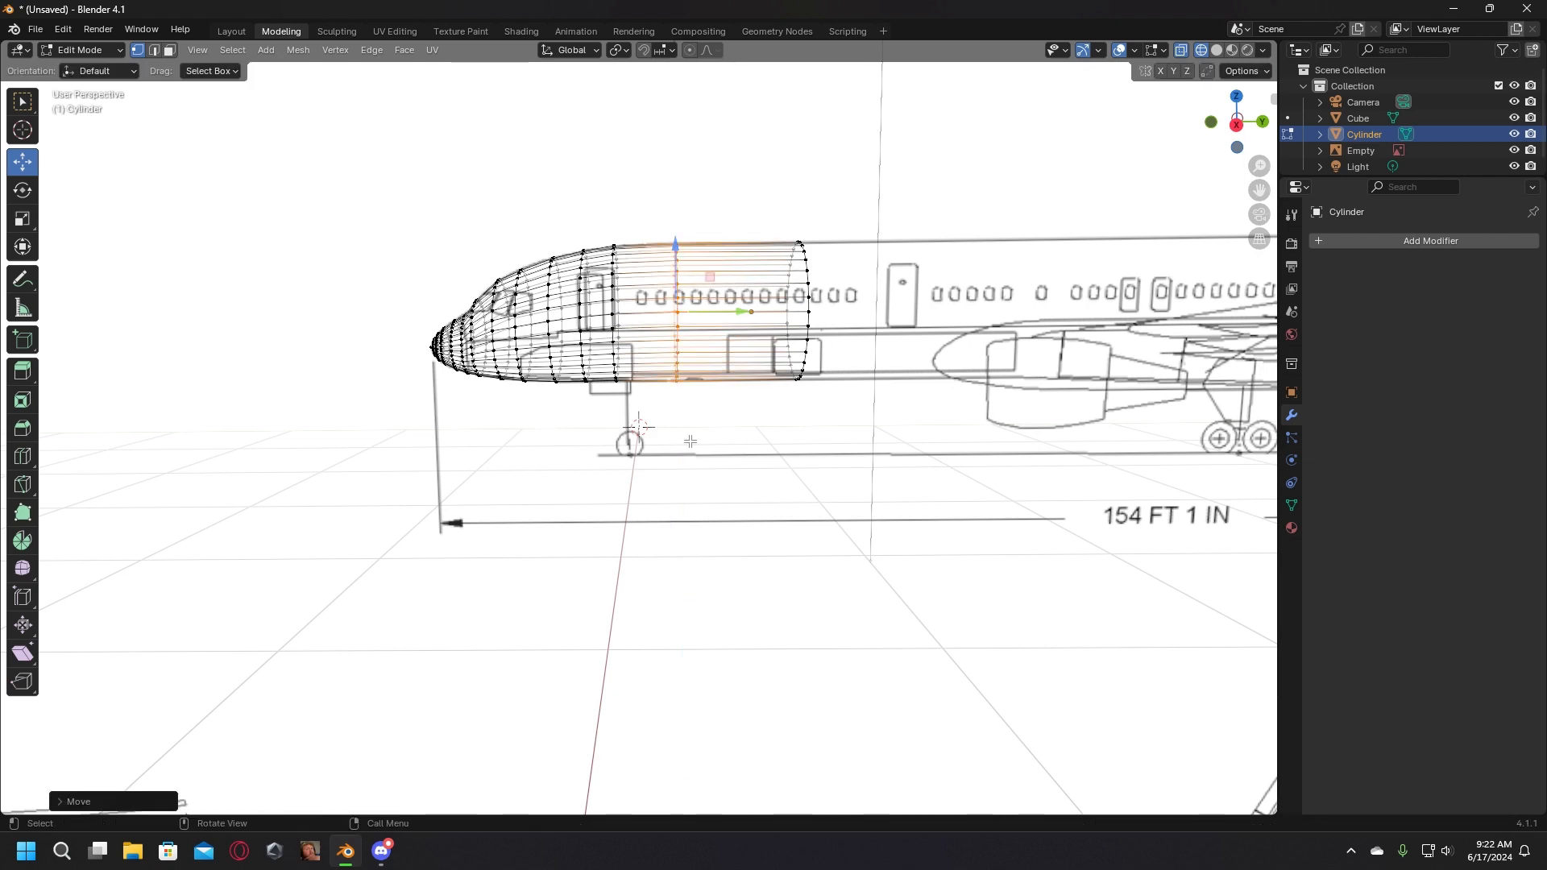
mouse_move(701, 482)
middle_down()
mouse_move(704, 463)
mouse_move(708, 486)
middle_up()
click(707, 476)
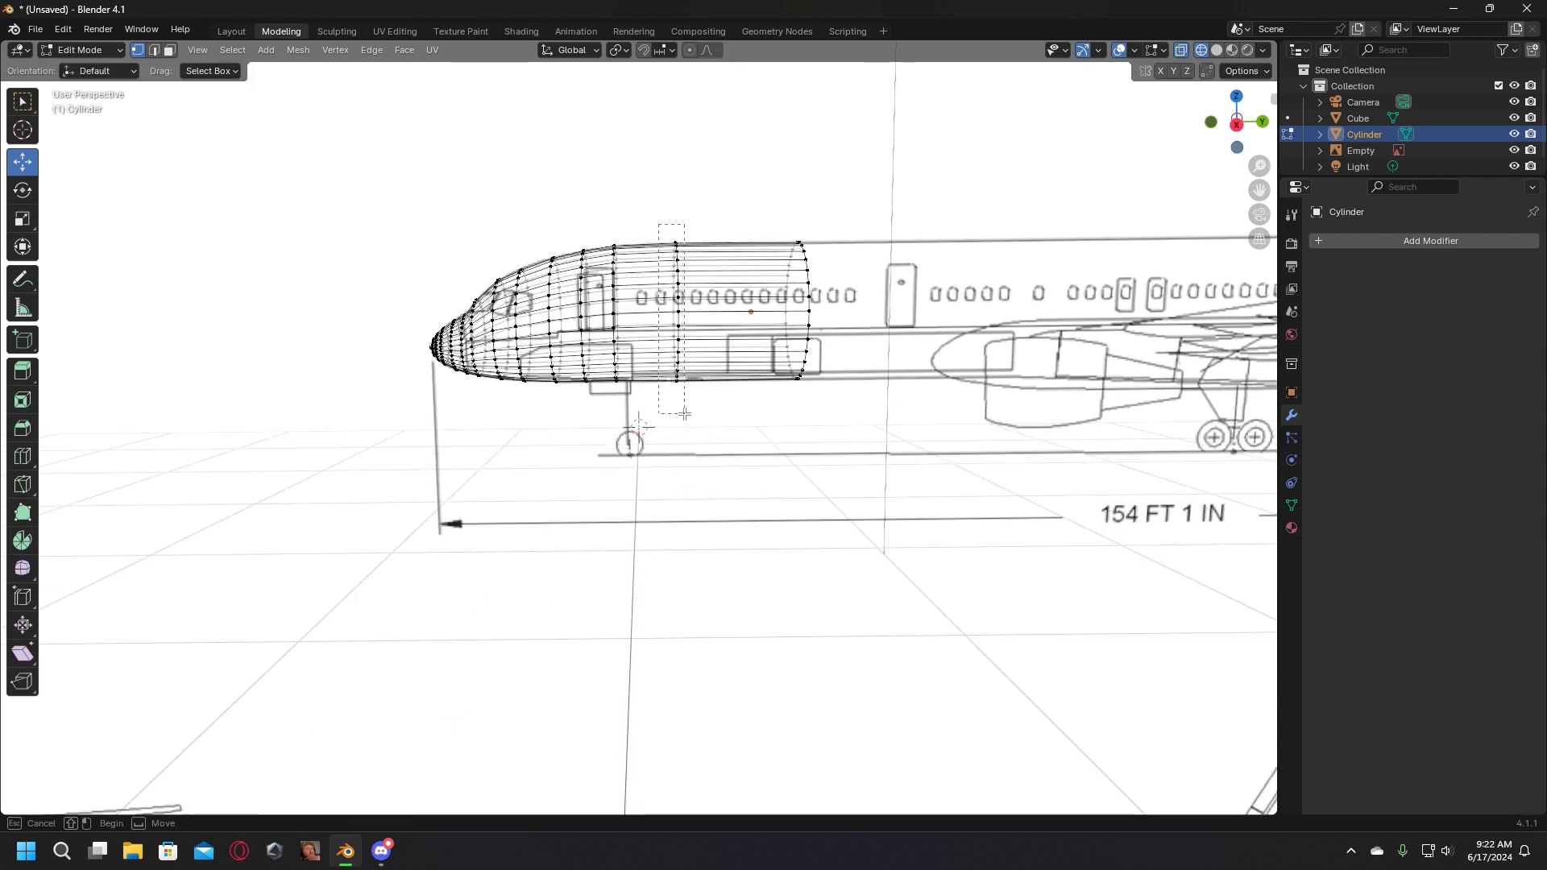
Step: Scale the mid-cabin loop down slightly, fine-tune its height along the Z axis, and clear the selection
alt+click(681, 338)
click(23, 220)
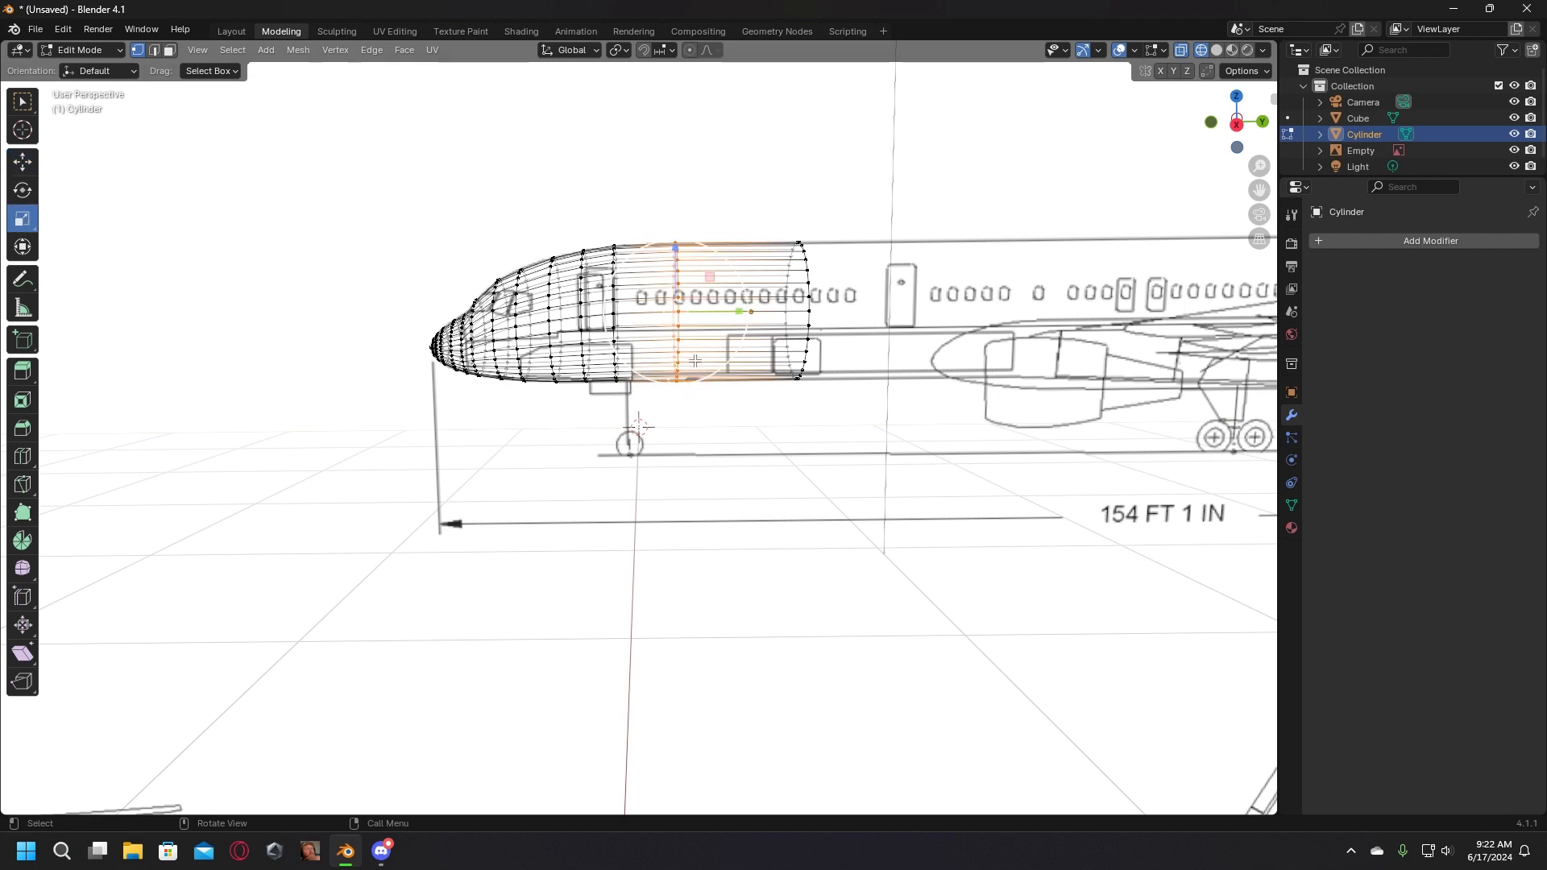
drag(695, 360, 691, 353)
click(23, 162)
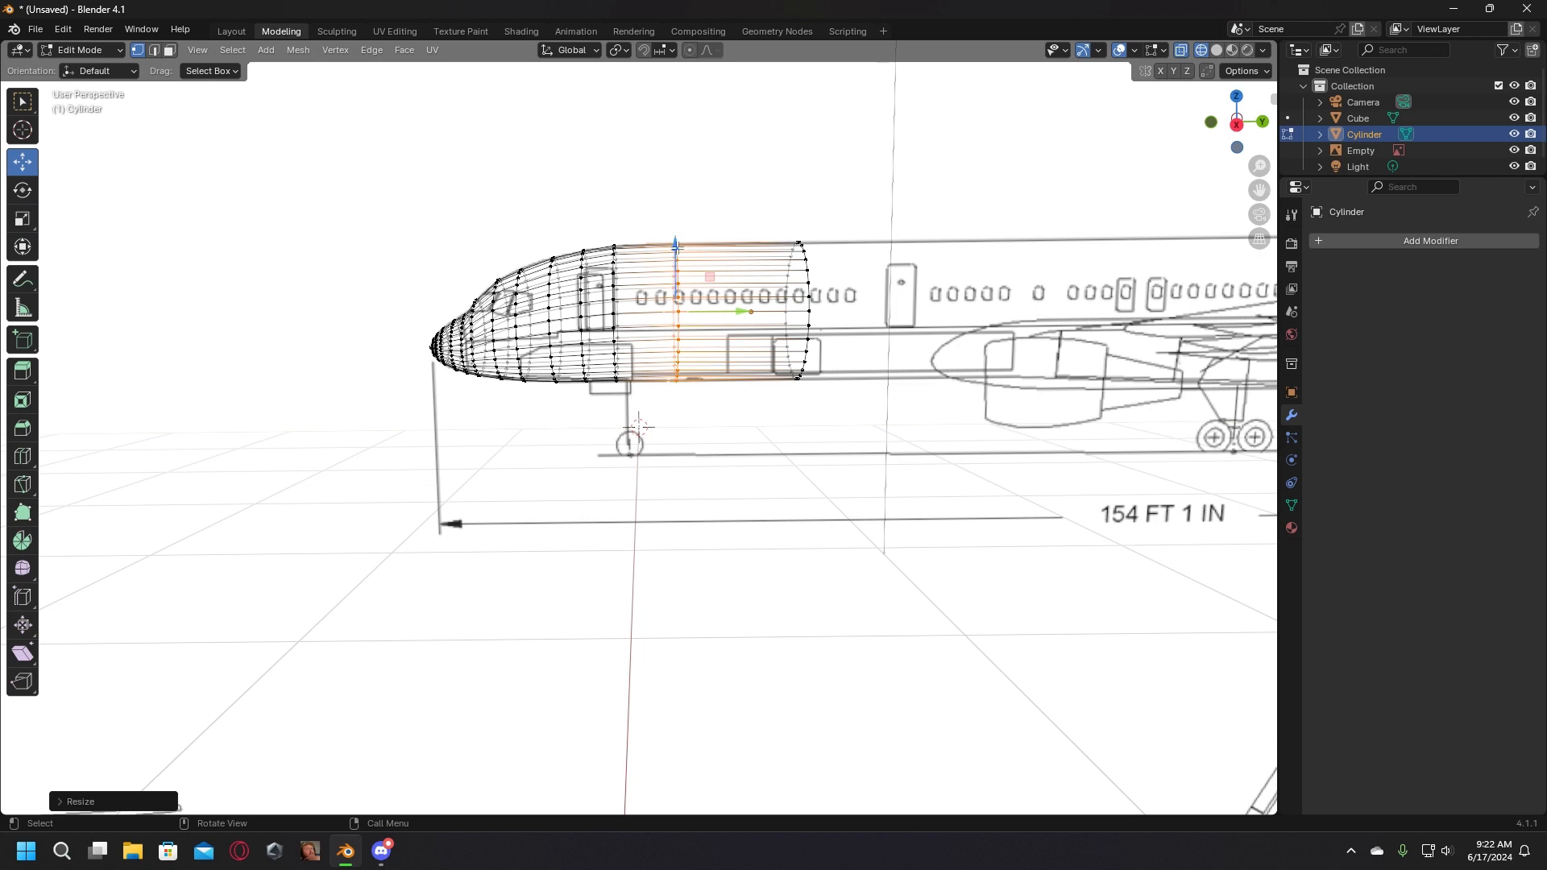
drag(676, 245, 678, 250)
click(718, 477)
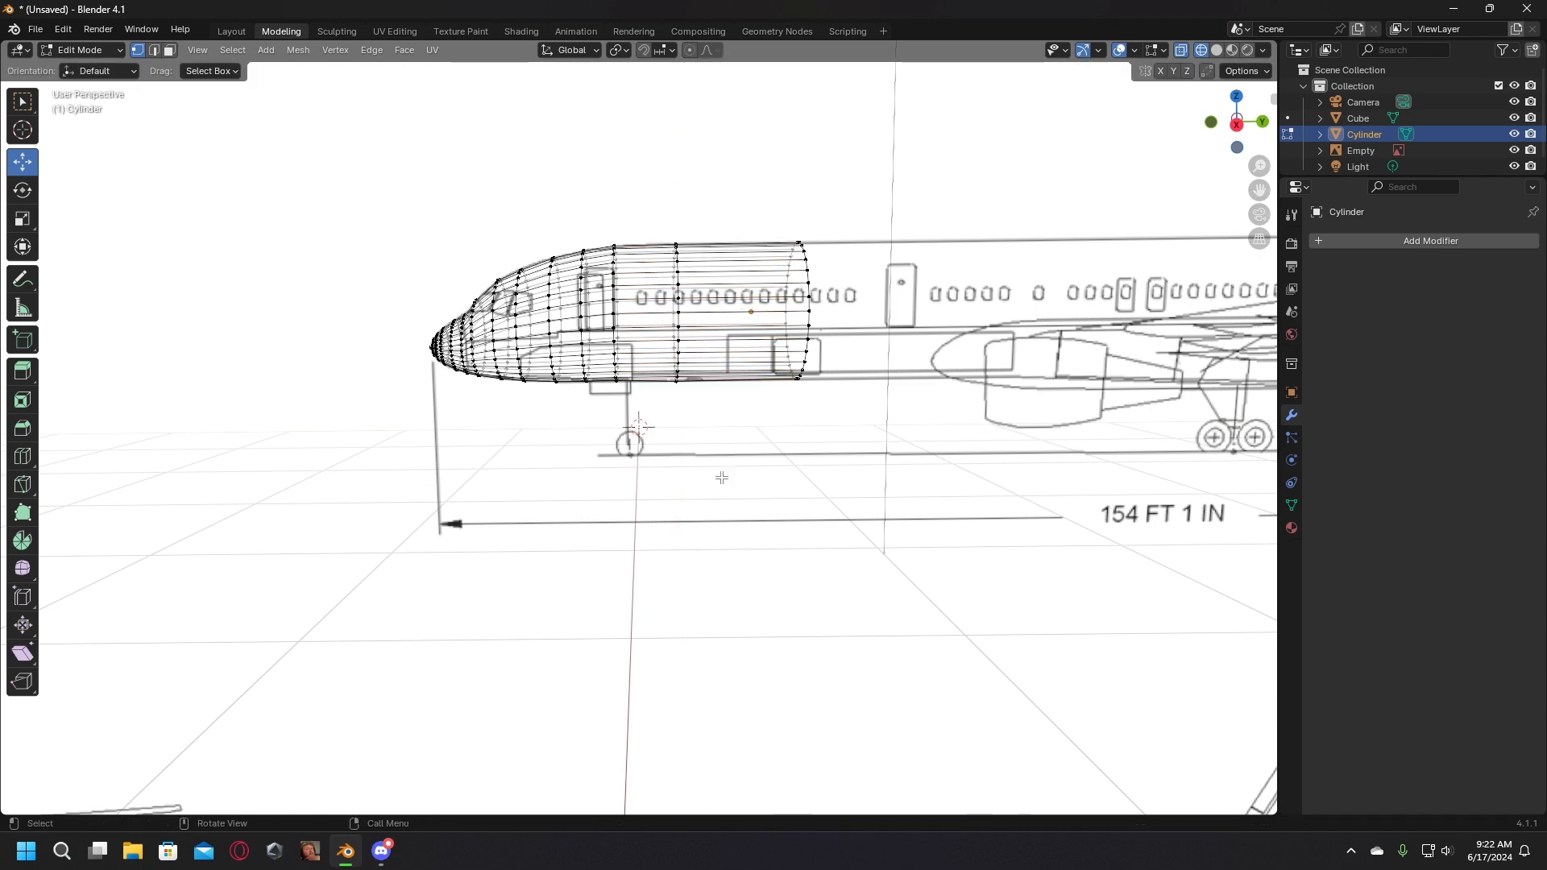
Step: Box-select all the loops from the nose tip to the front door, nudge them along the Z axis, and deselect them
middle_drag(718, 477, 583, 396)
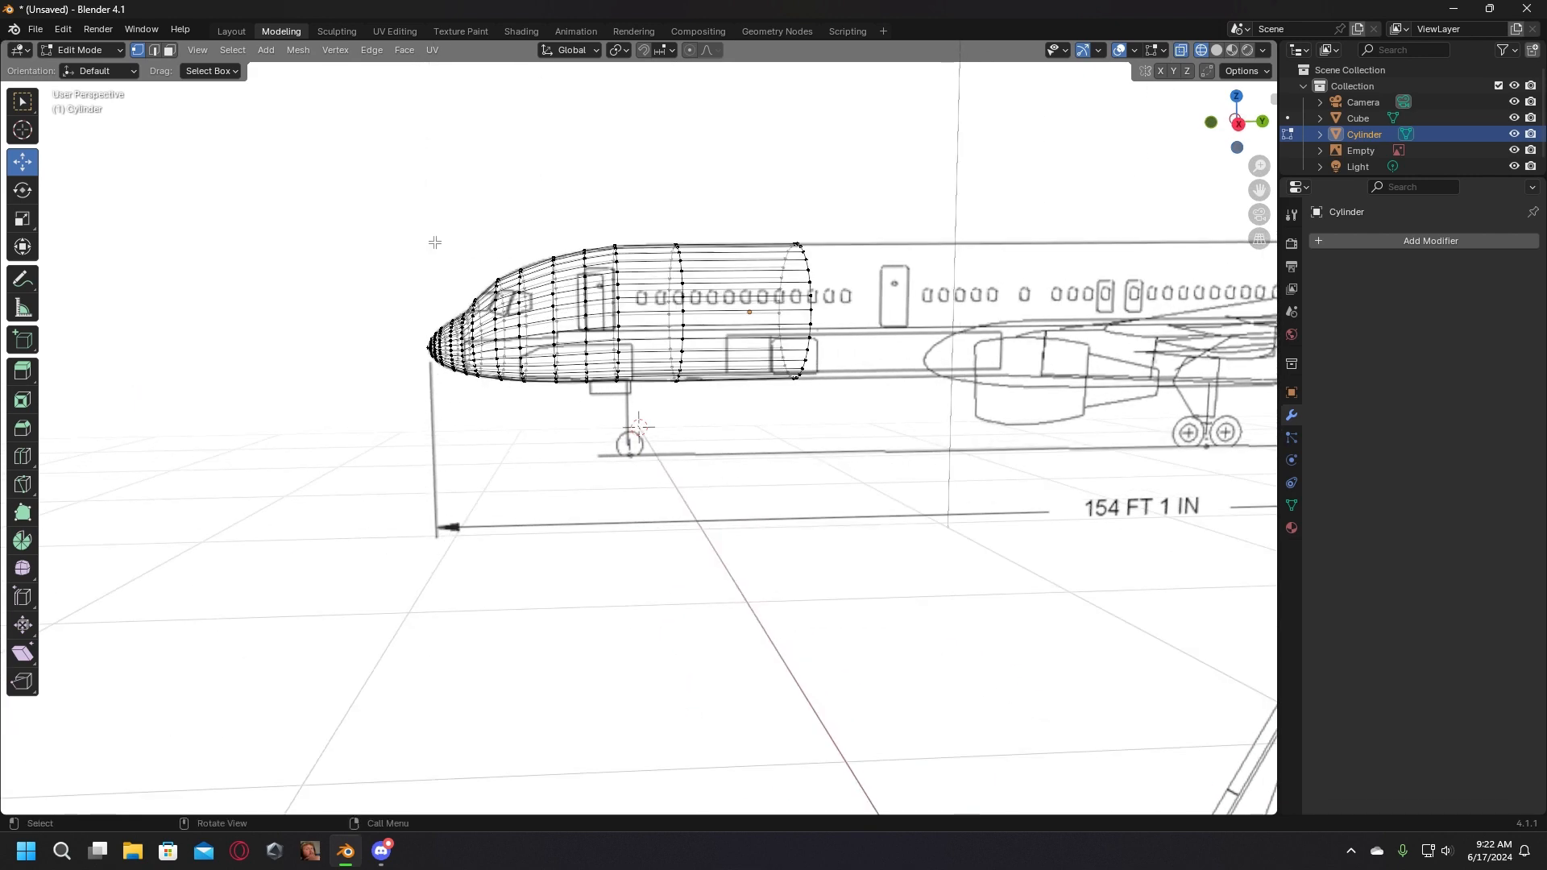
drag(405, 218, 594, 458)
drag(482, 269, 483, 276)
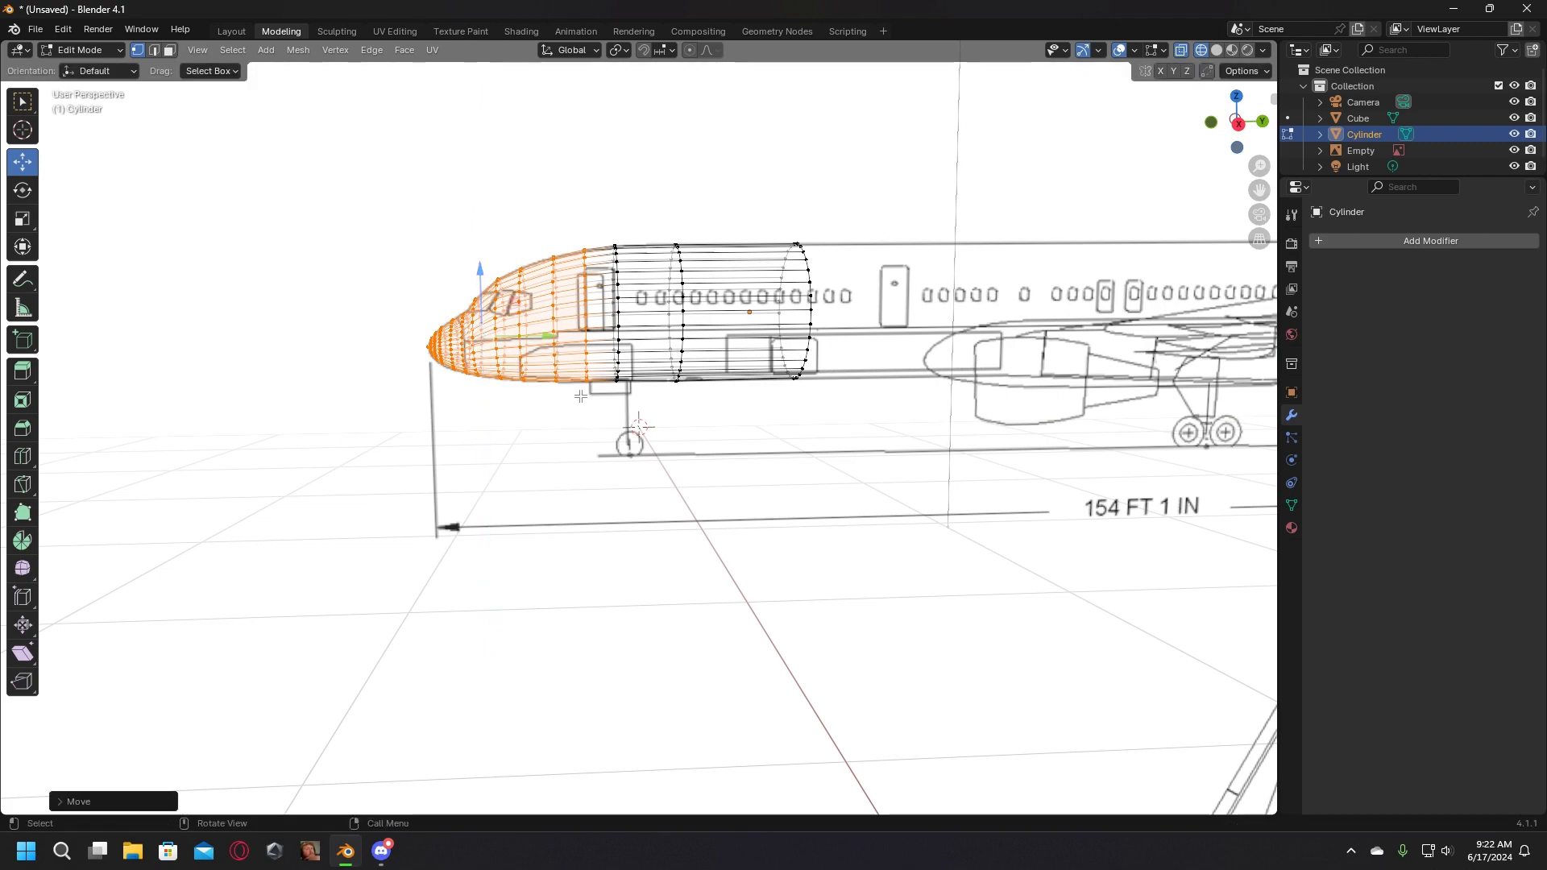
scroll(612, 425, up, 4)
click(596, 423)
Step: Switch to the Layout workspace and examine the solid-shaded nose section against the blueprint side view
middle_drag(566, 341, 632, 427)
scroll(568, 354, down, 3)
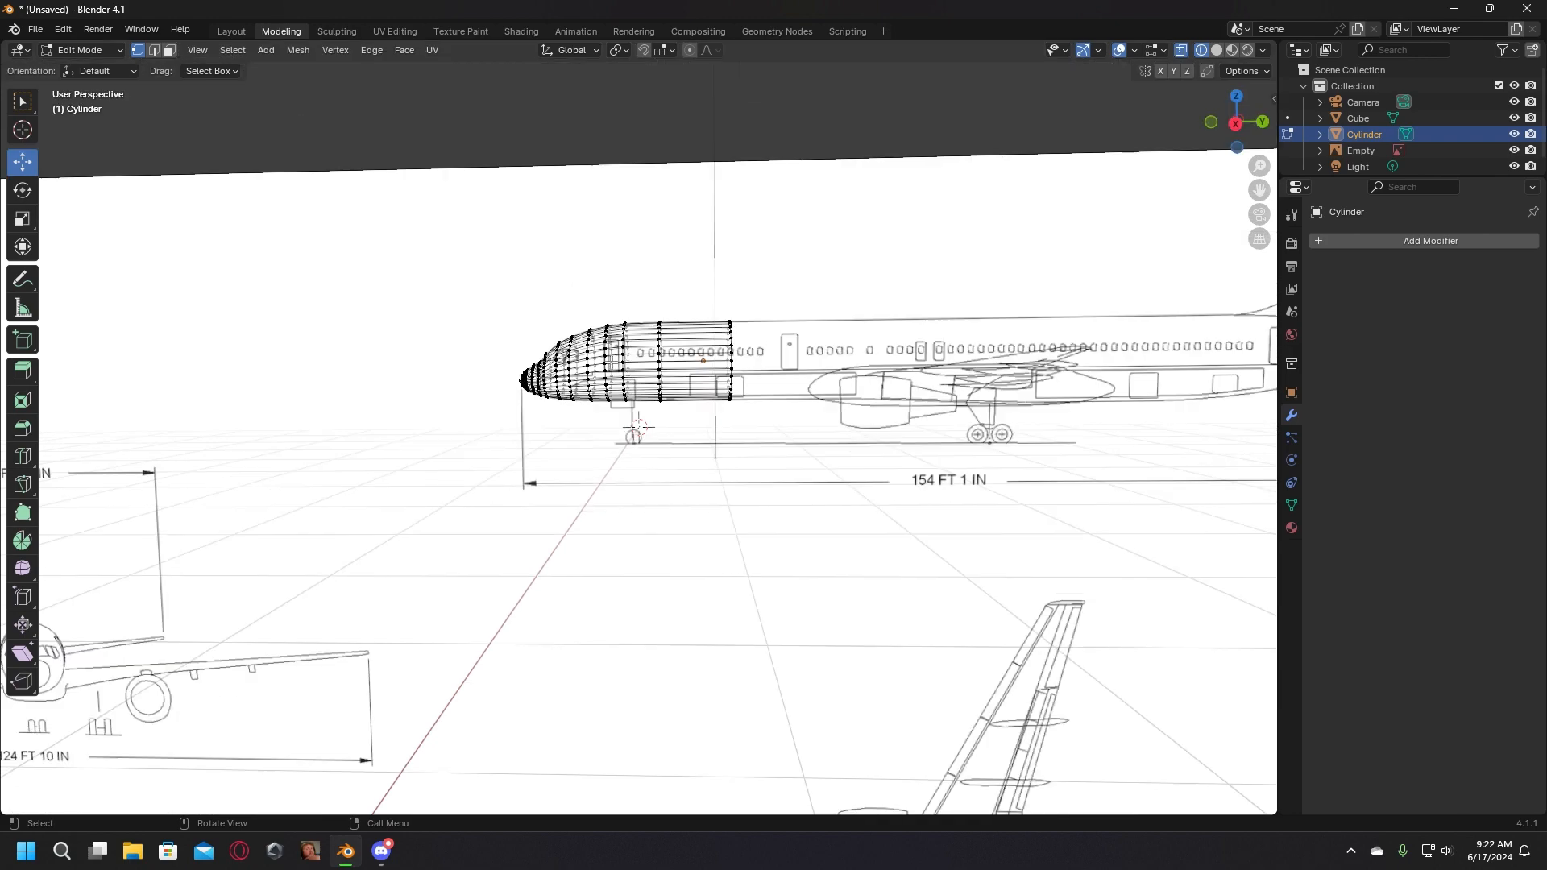
click(231, 32)
scroll(459, 235, down, 5)
scroll(572, 222, up, 8)
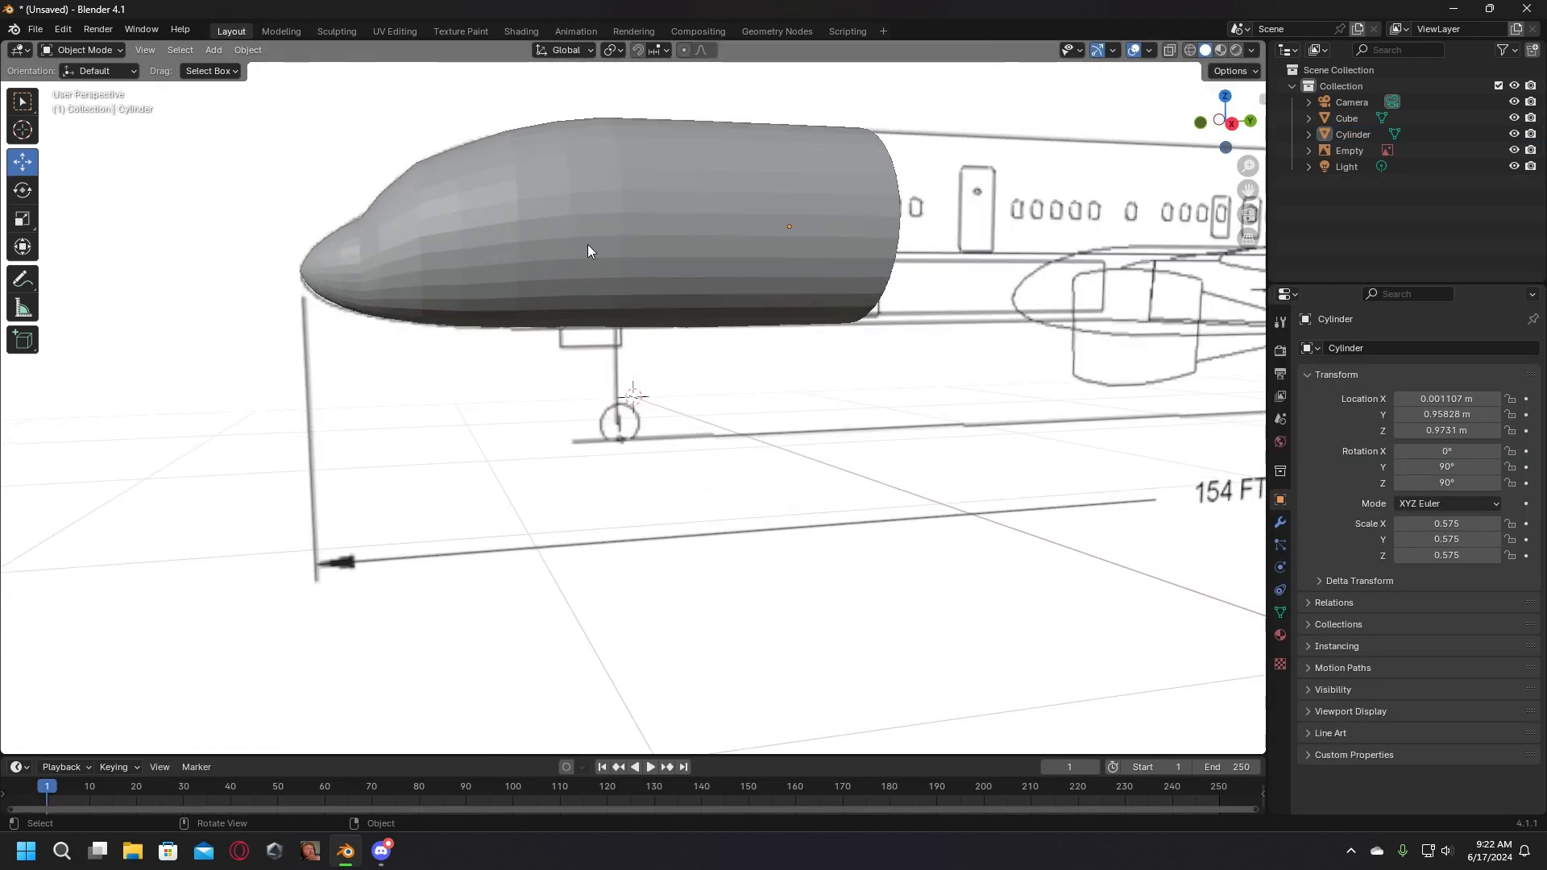
middle_drag(587, 244, 441, 316)
scroll(442, 315, up, 1)
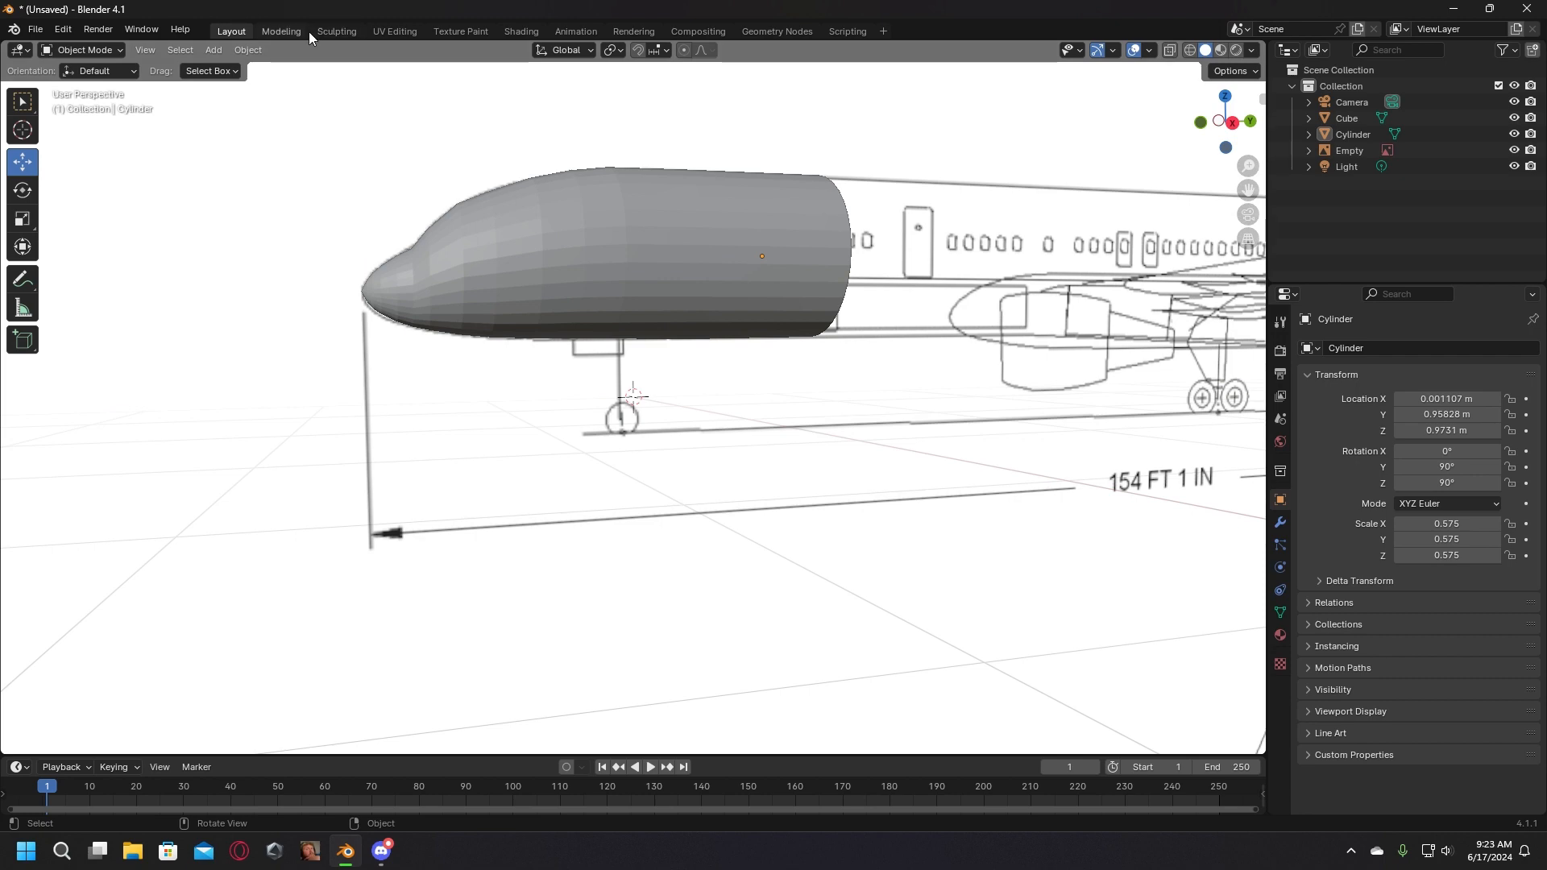
Step: Return to mesh editing in the Modeling workspace, box-select the nose-cone loops, nudge them along the Z axis, and clear the selection
click(276, 30)
scroll(307, 290, down, 1)
scroll(331, 283, up, 4)
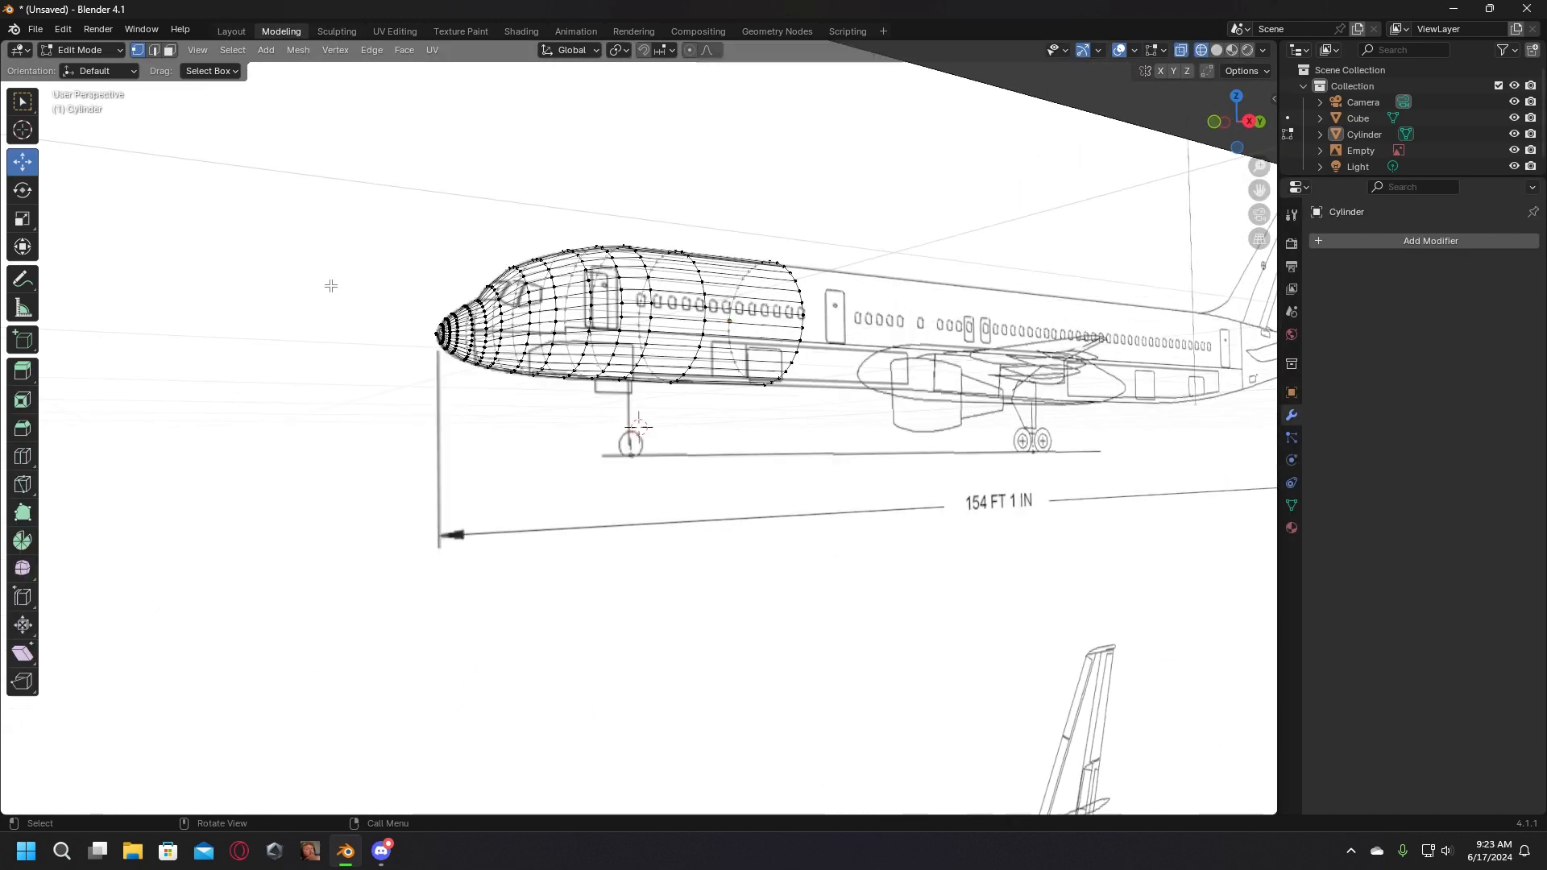
scroll(311, 287, up, 2)
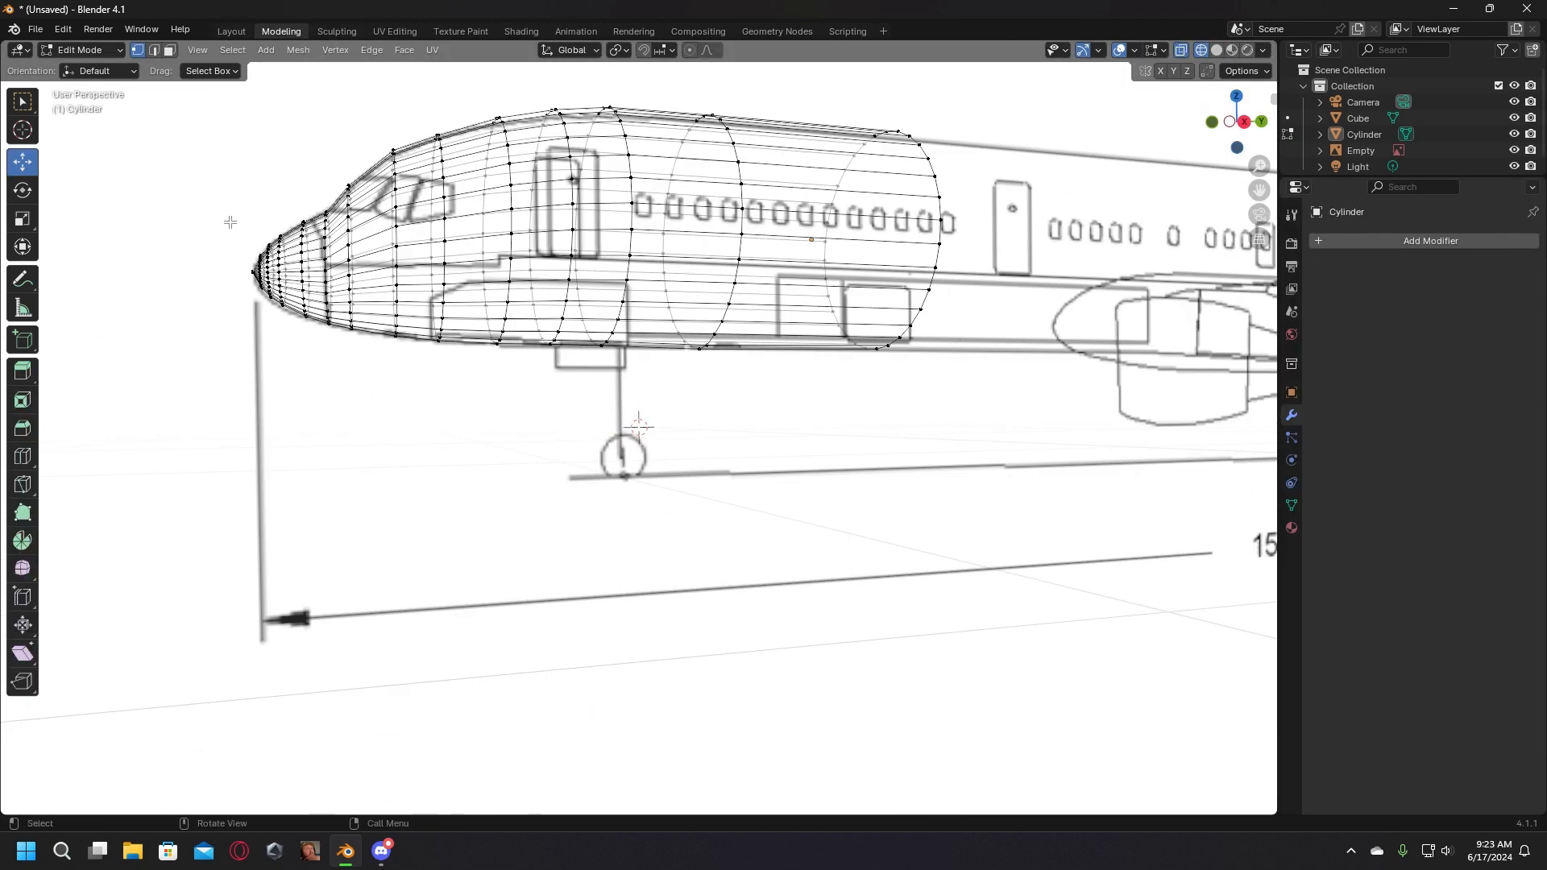
drag(230, 219, 283, 282)
drag(317, 340, 318, 340)
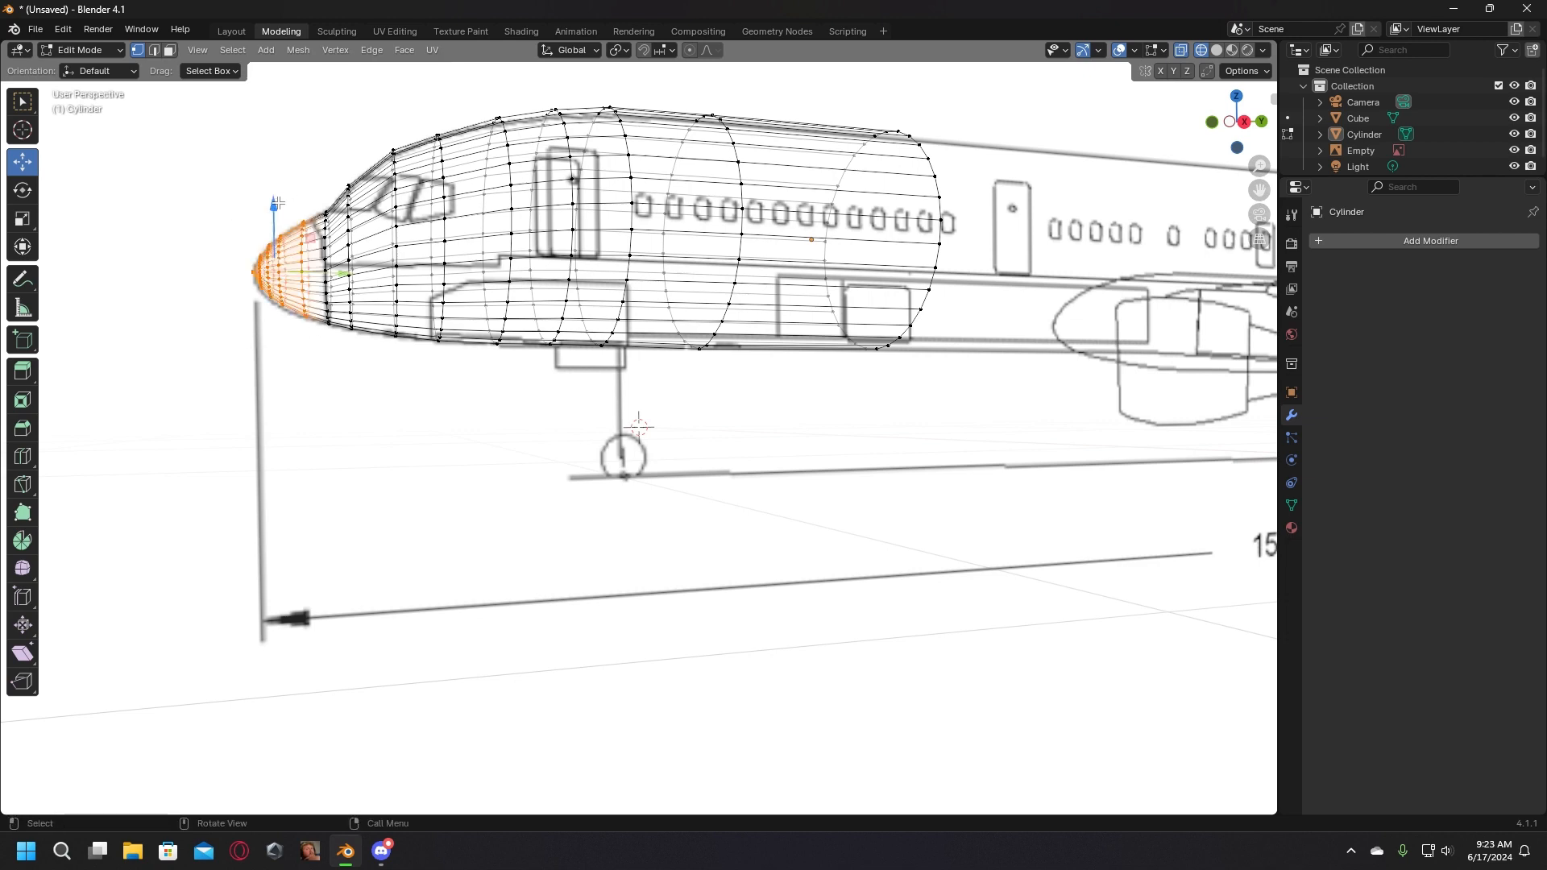
drag(276, 203, 271, 209)
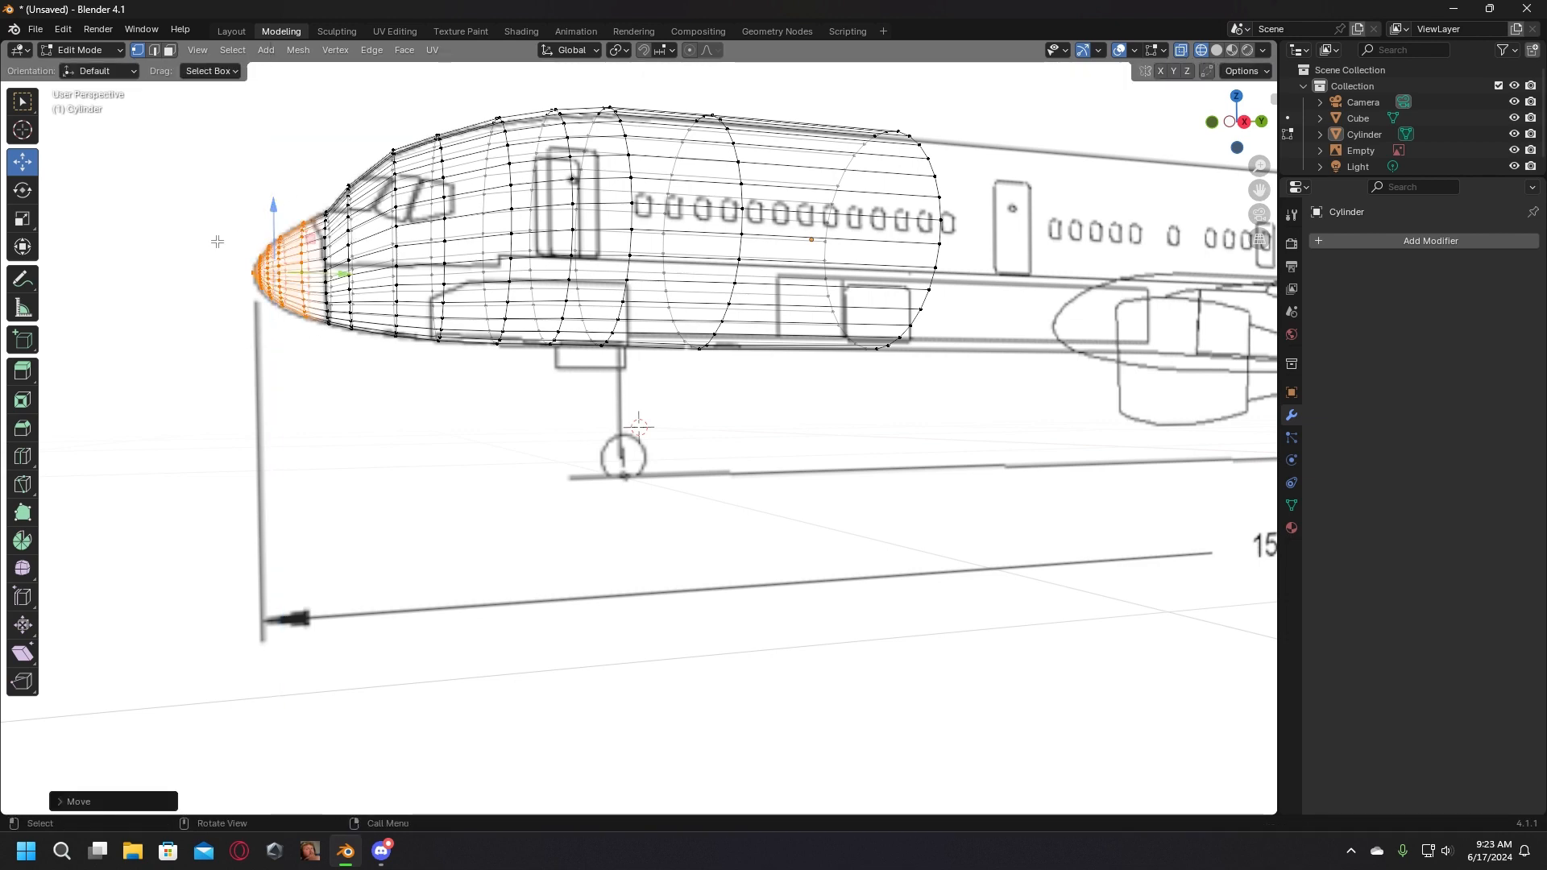
click(217, 241)
Step: Go back to the Layout workspace and check the shaded nose shape from the side, from above, and beside the whole blueprint
scroll(239, 251, down, 2)
click(238, 30)
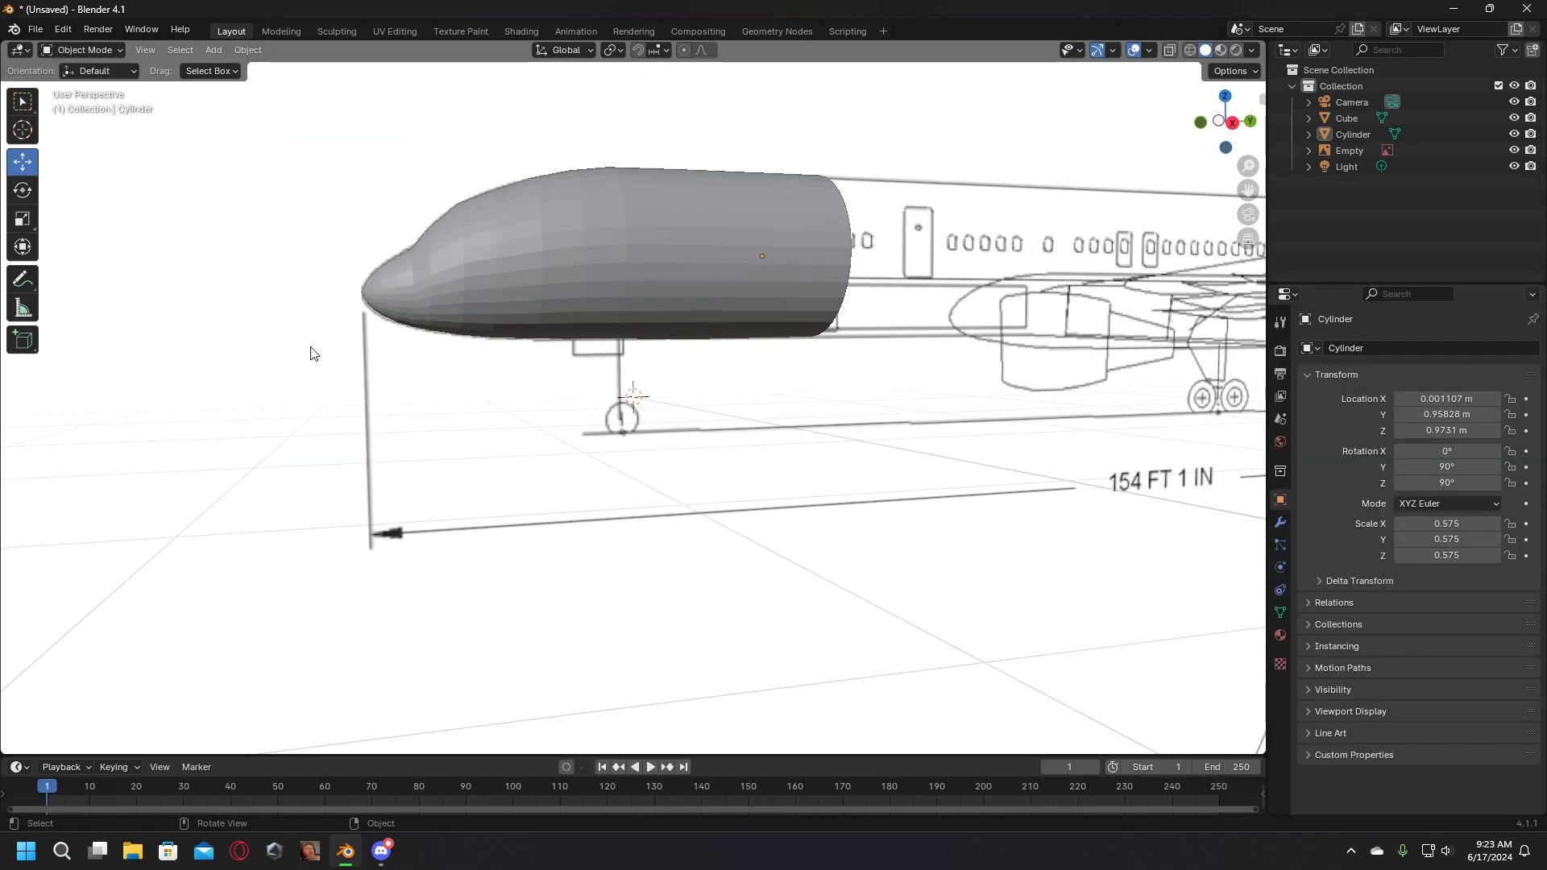
middle_drag(304, 356, 476, 495)
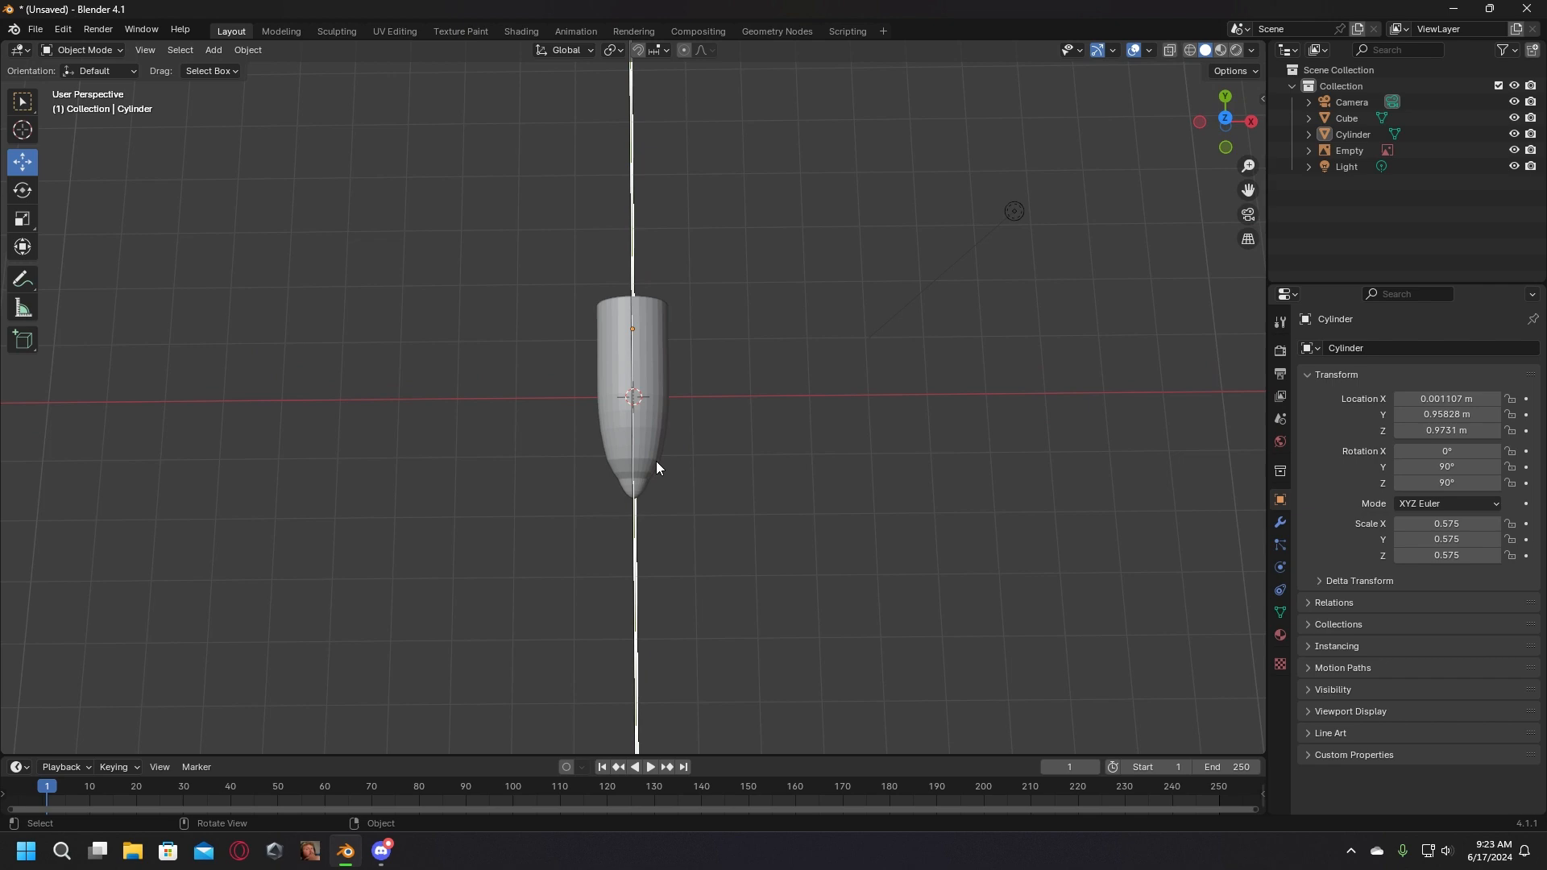
middle_drag(675, 461, 544, 370)
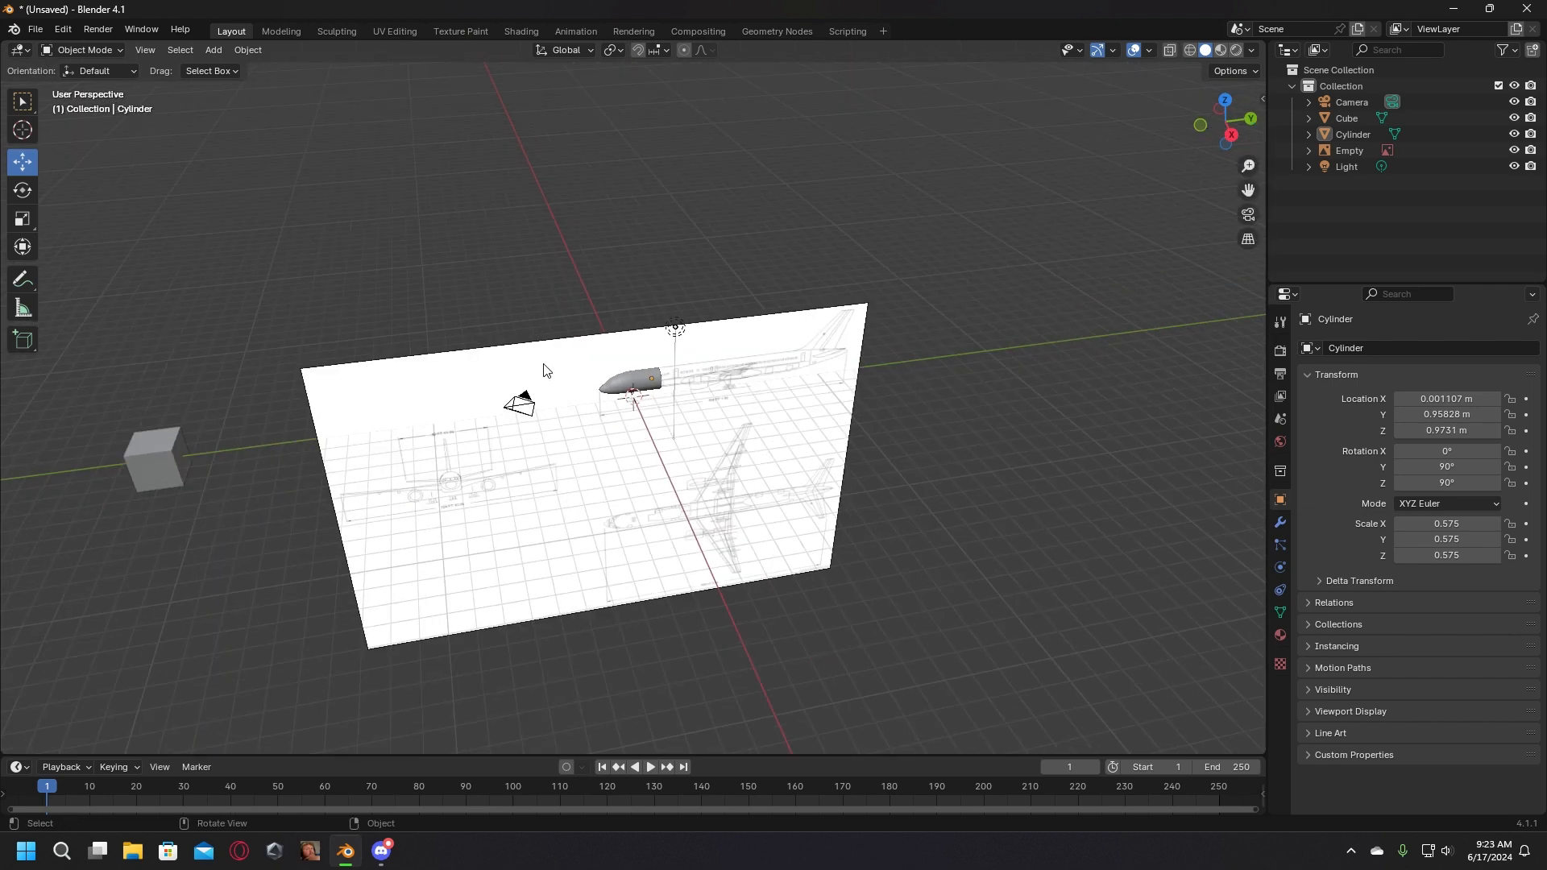
Step: Select the cylinder and the blueprint image and move them together along the Y axis until the blueprint's tail is near the world origin
drag(536, 282, 636, 388)
drag(684, 433, 483, 440)
scroll(631, 387, up, 8)
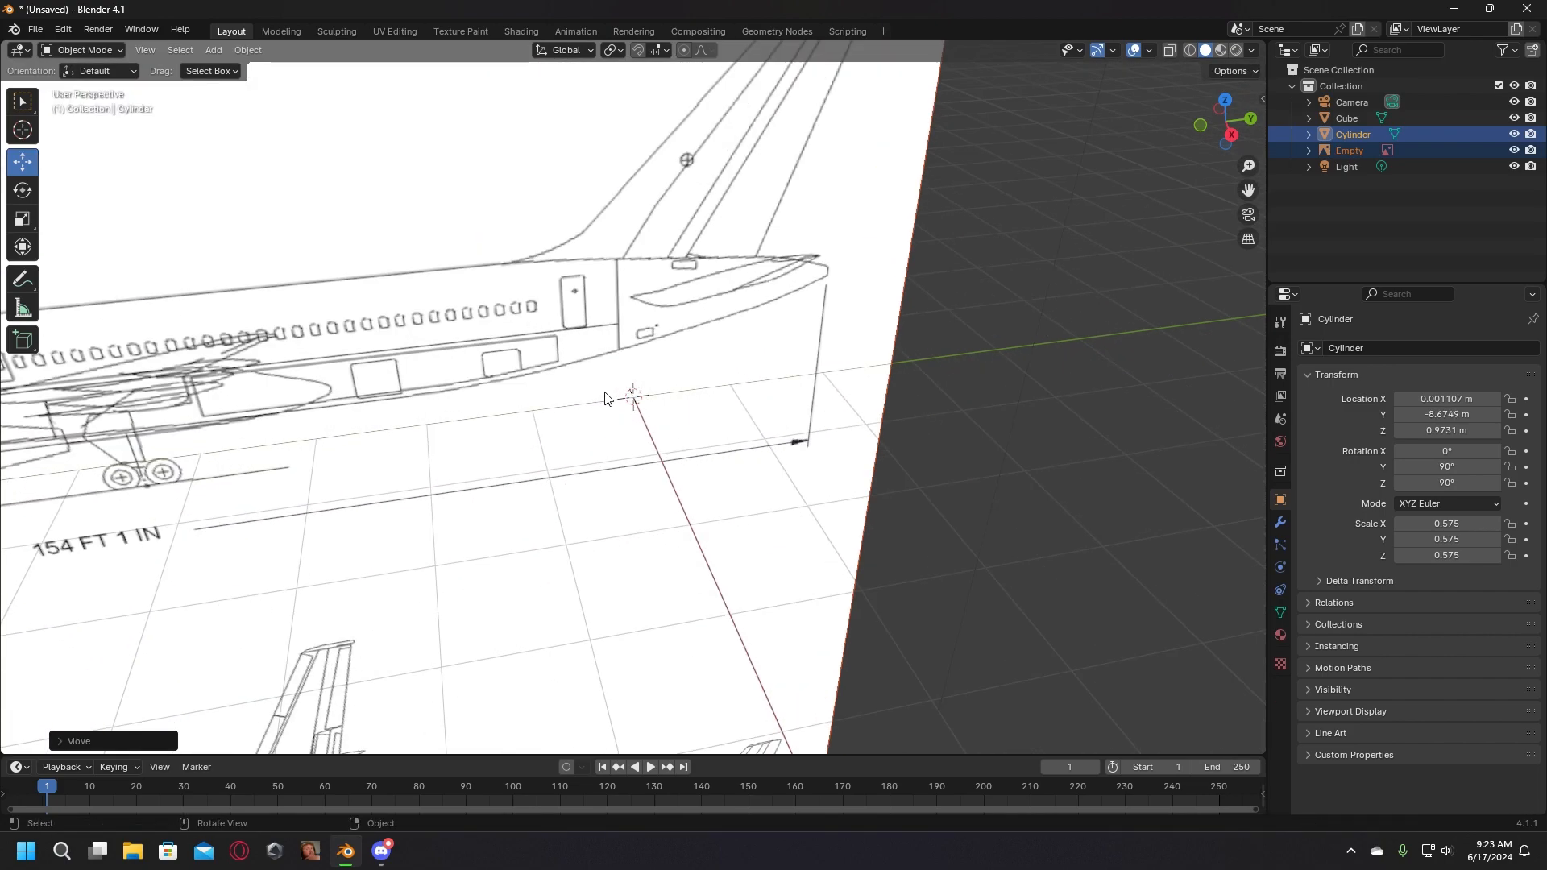
scroll(476, 487, down, 7)
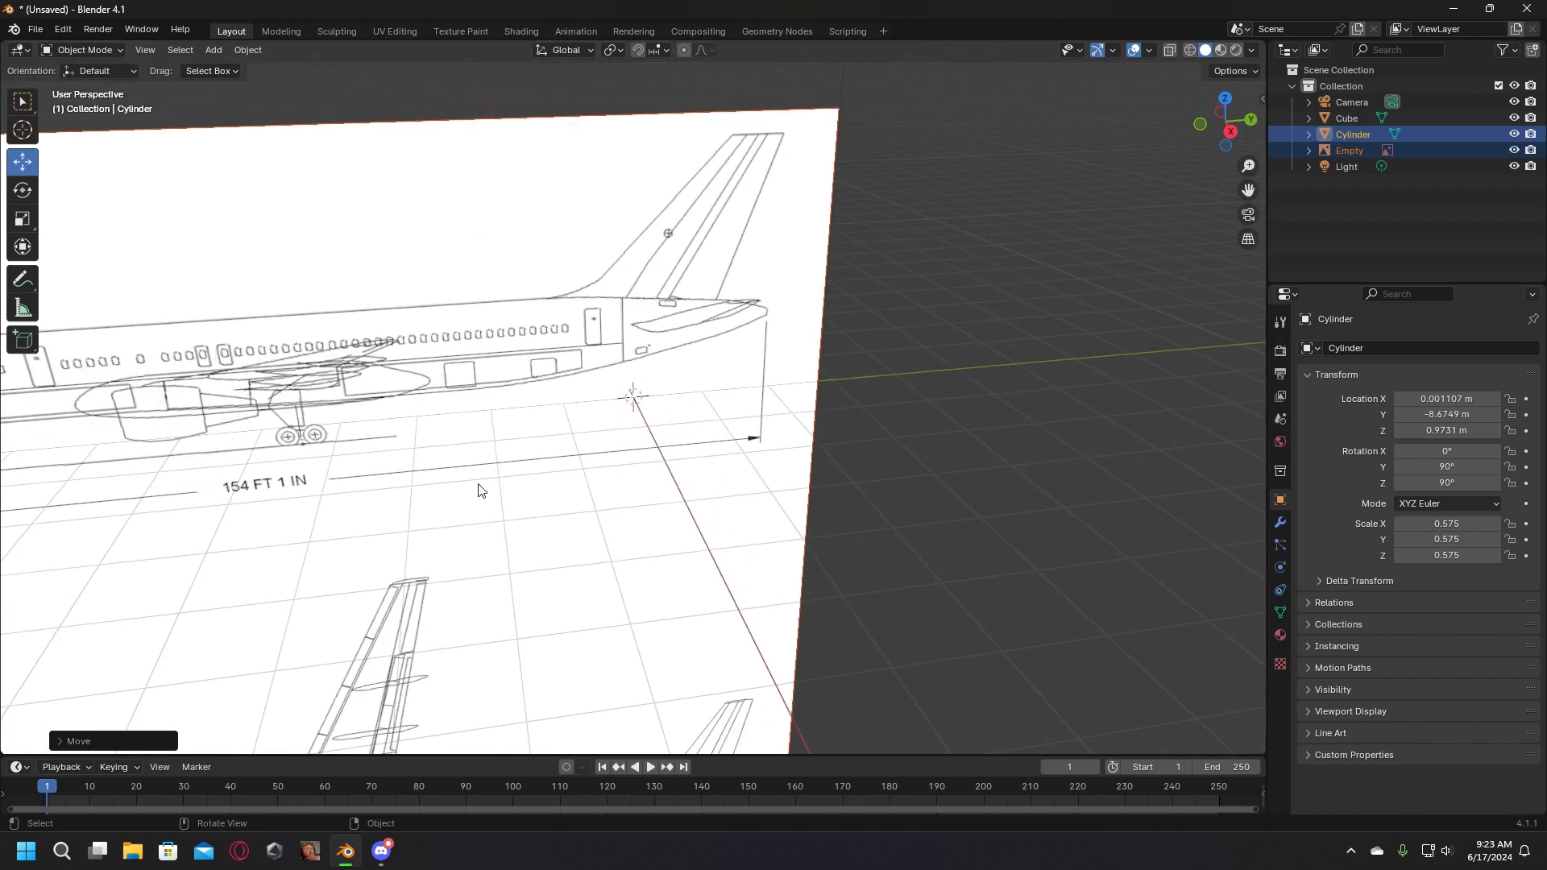
drag(363, 489, 380, 490)
Step: Clear the selection, select only the fuselage cylinder, and return to mesh editing in the Modeling workspace
click(467, 190)
scroll(405, 353, up, 4)
click(112, 403)
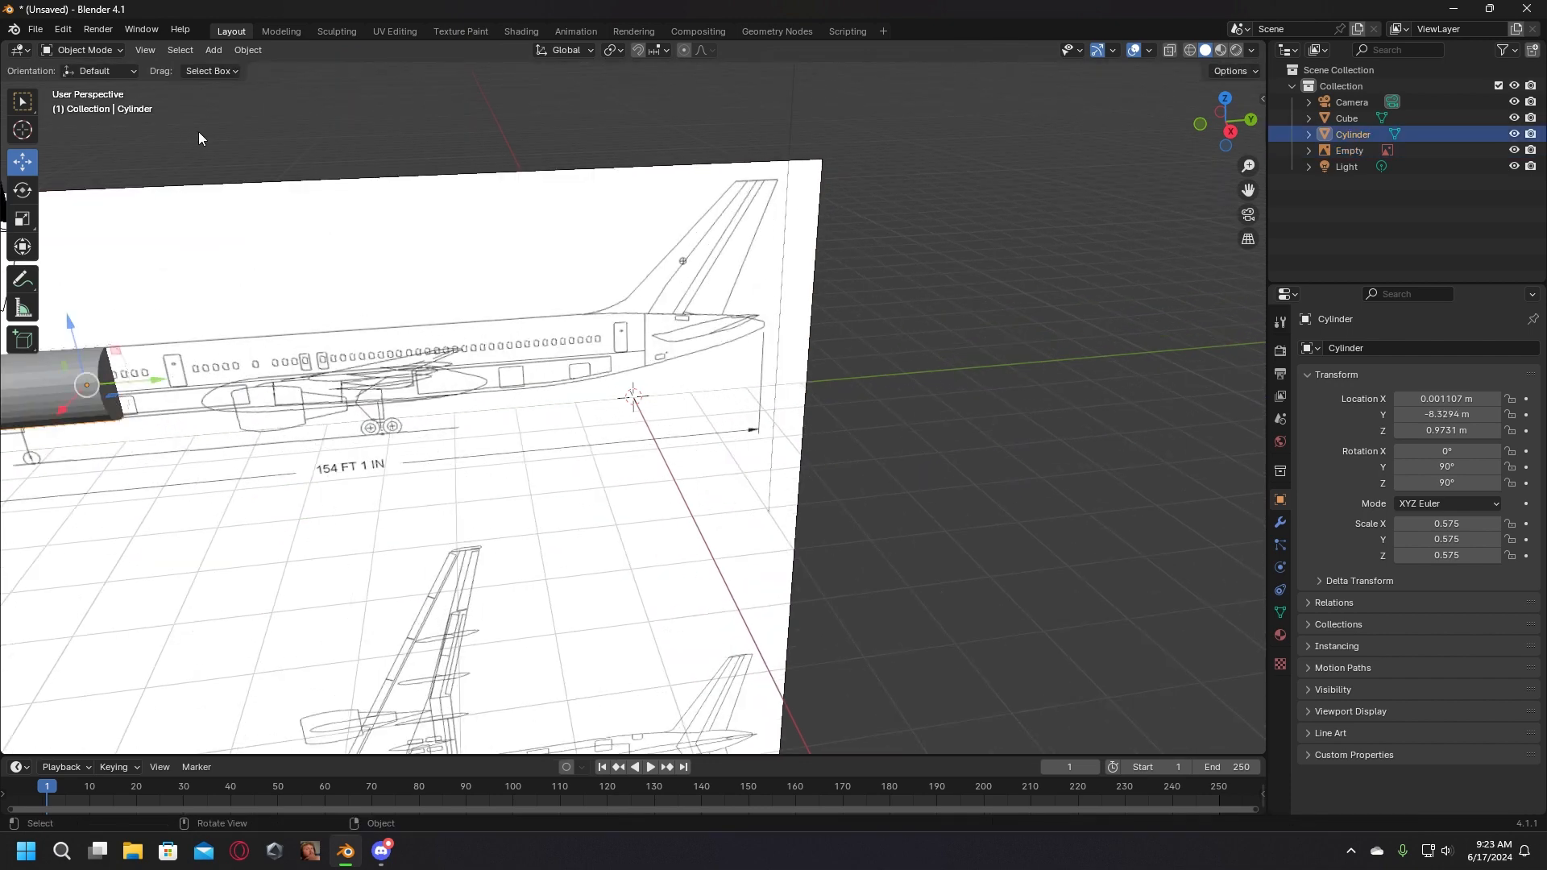
click(285, 31)
scroll(224, 432, down, 4)
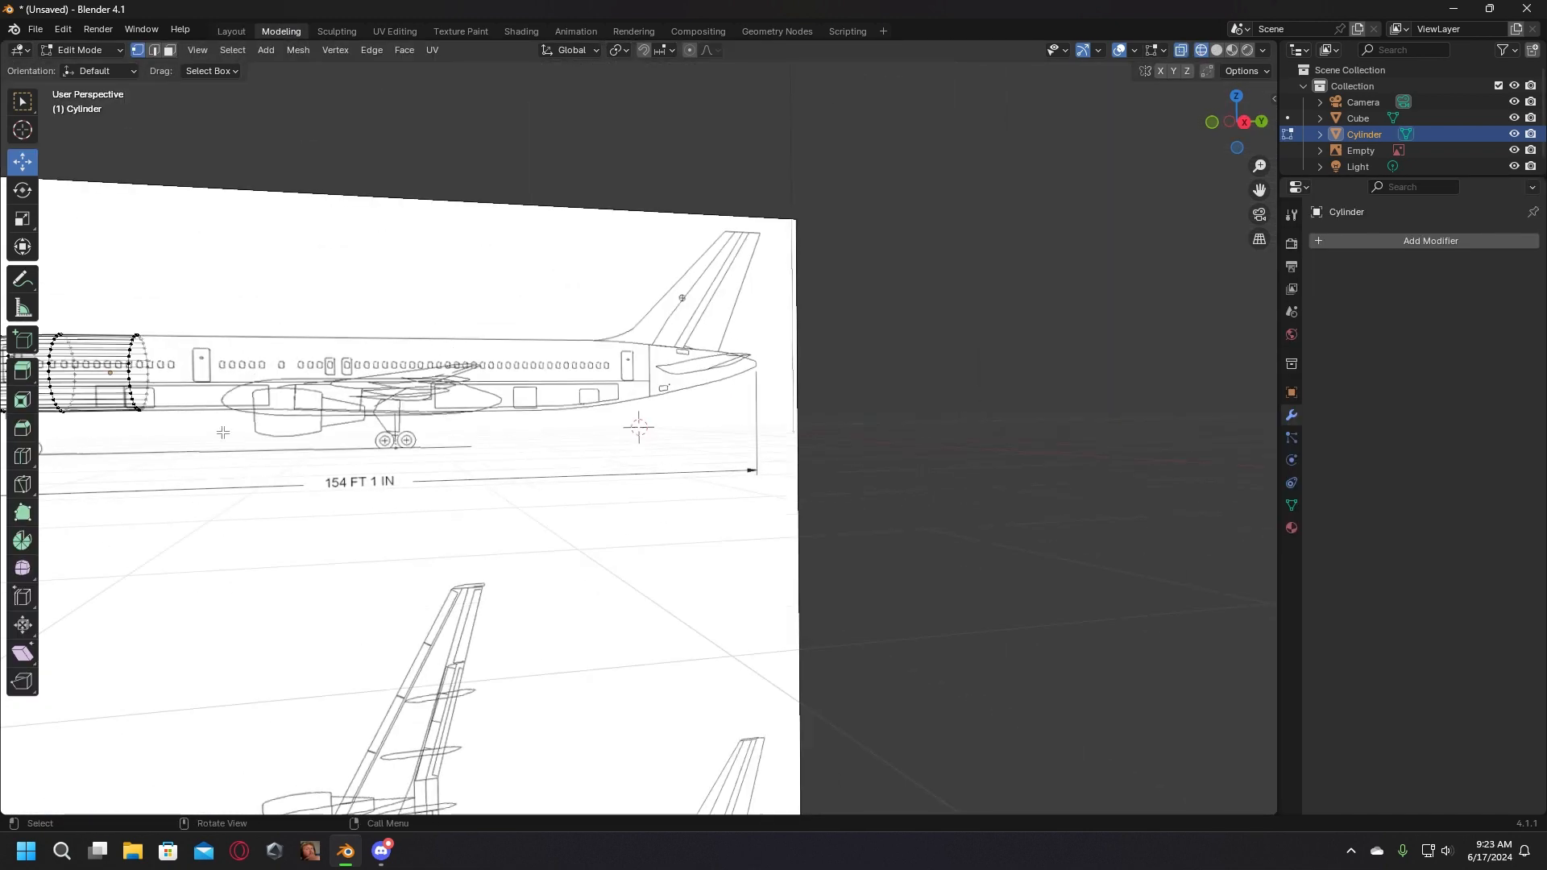
Step: Box-select the fuselage's rear end loop, move it about 10.24 m along the Y axis to the blueprint's tail end, and deselect it
key(b)
drag(160, 458, 127, 297)
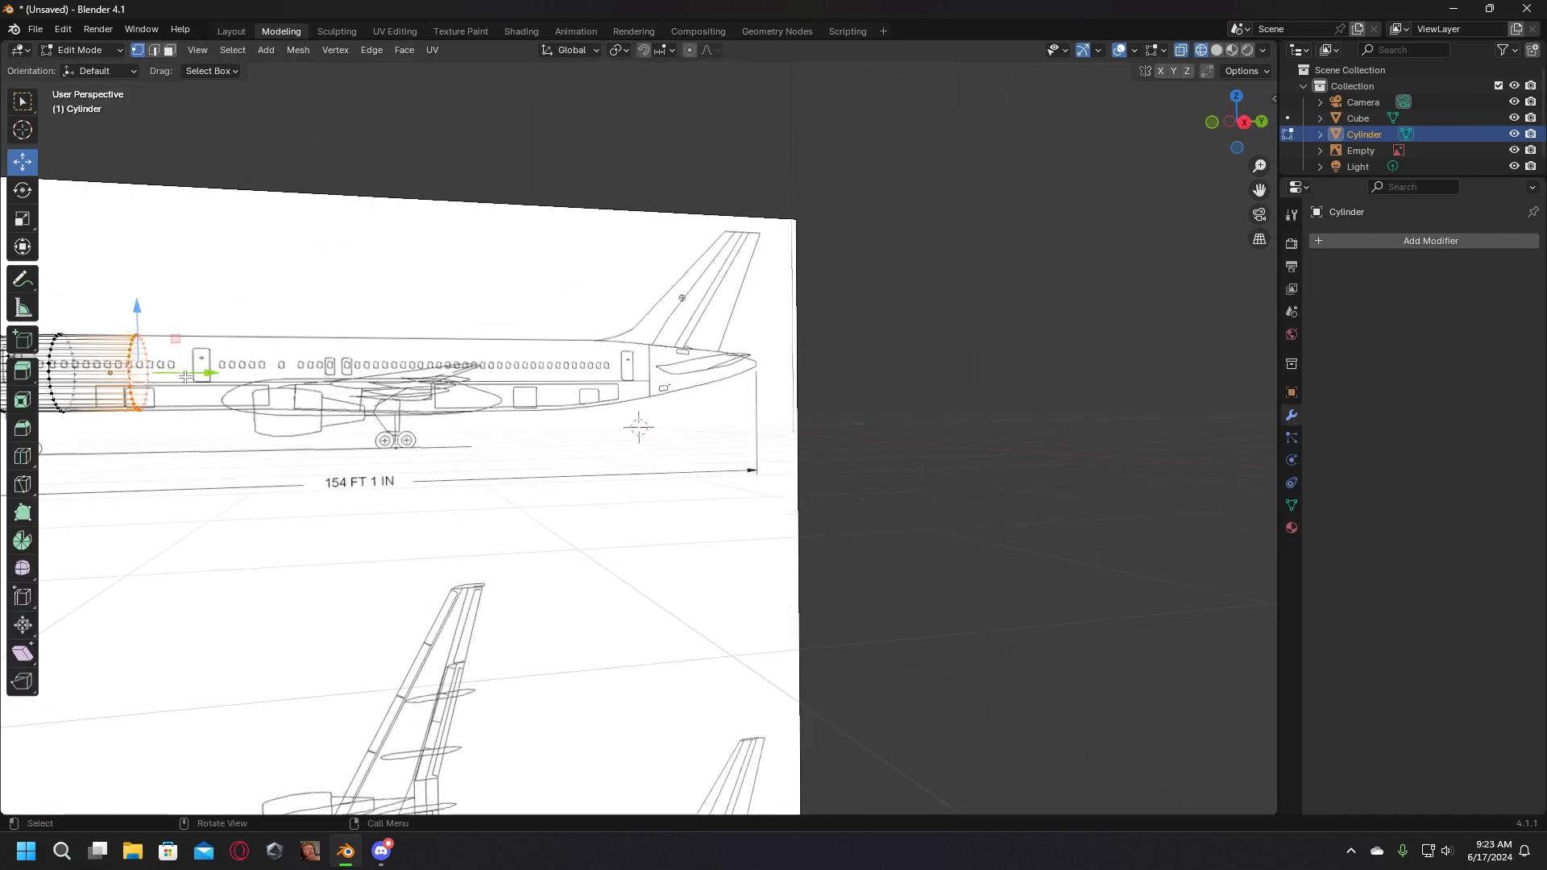
key(e)
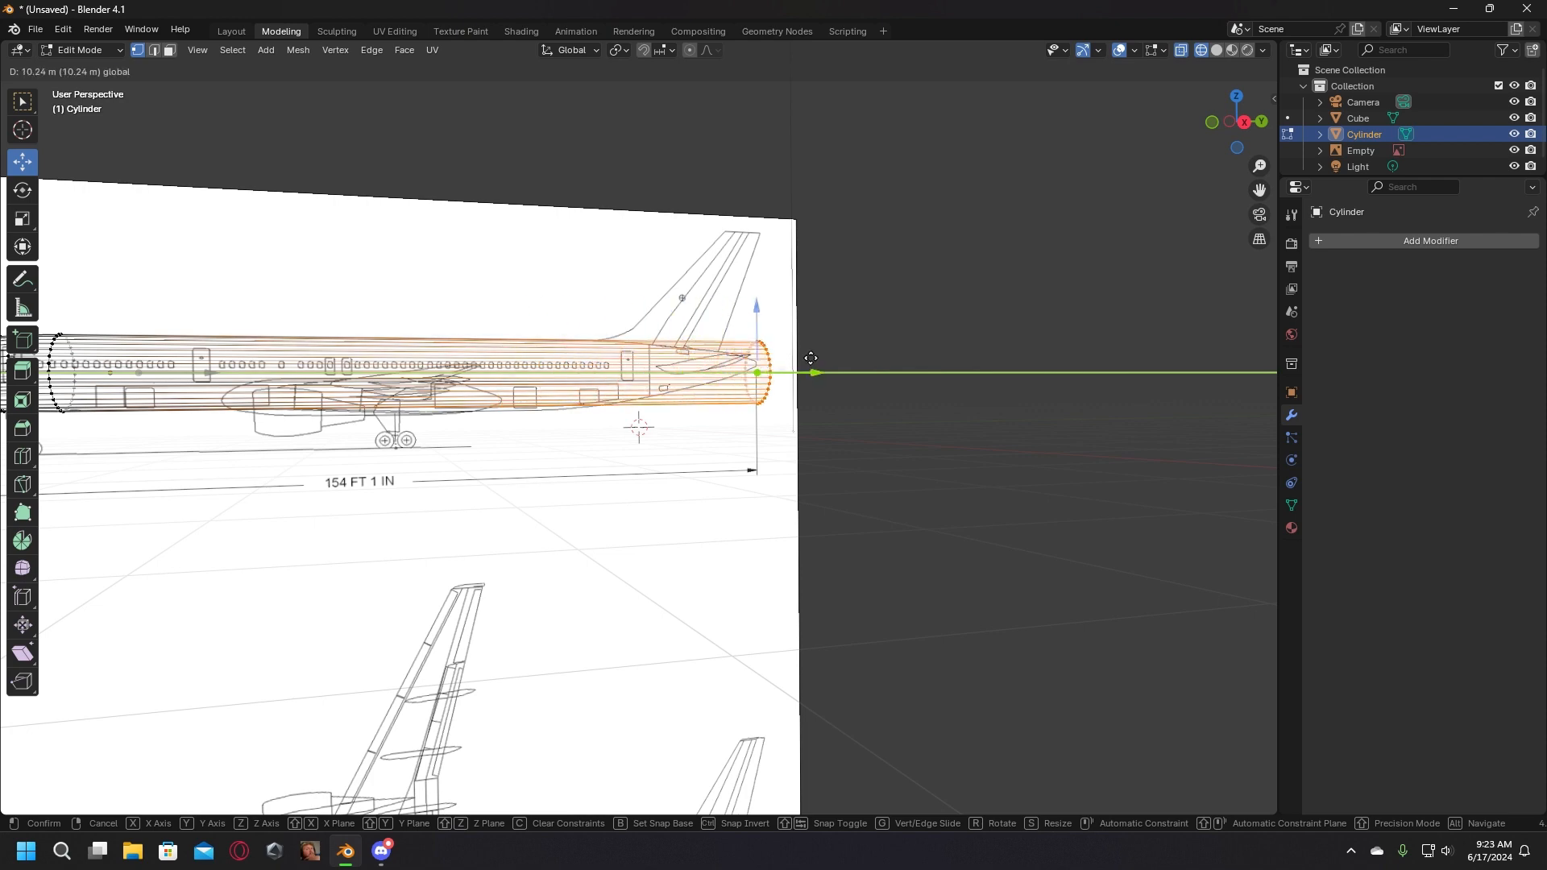
click(805, 366)
mouse_move(806, 367)
middle_down()
mouse_move(834, 393)
mouse_move(830, 379)
middle_up()
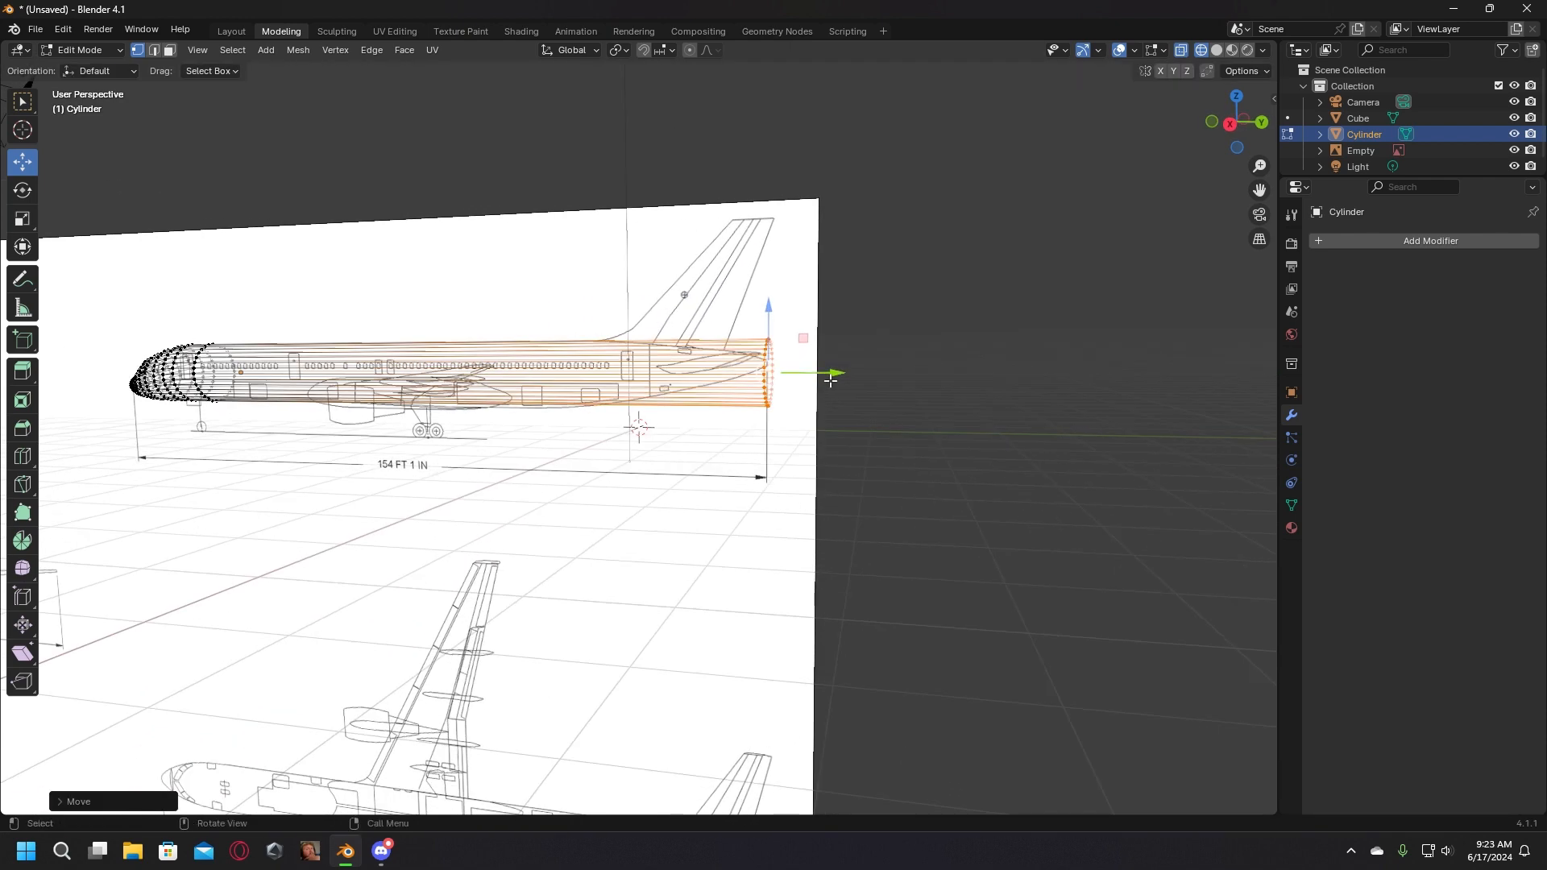
drag(828, 373, 826, 375)
click(871, 455)
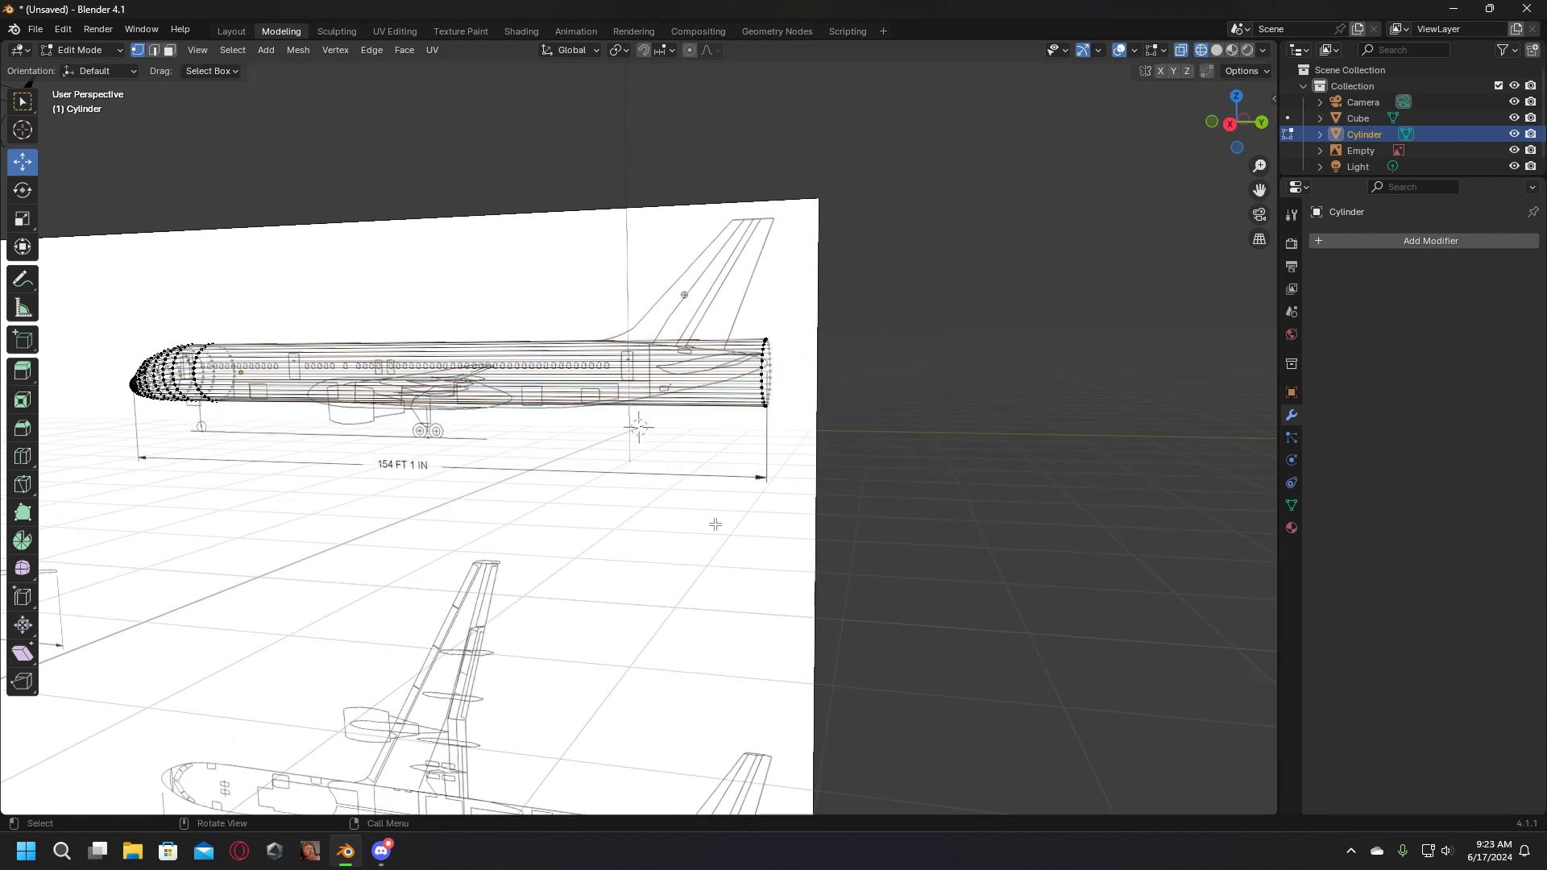
Step: Box-select the rear end loop again, nudge it along the Y axis against the blueprint's tail end, and clear the selection
middle_drag(716, 524, 762, 510)
scroll(899, 324, up, 3)
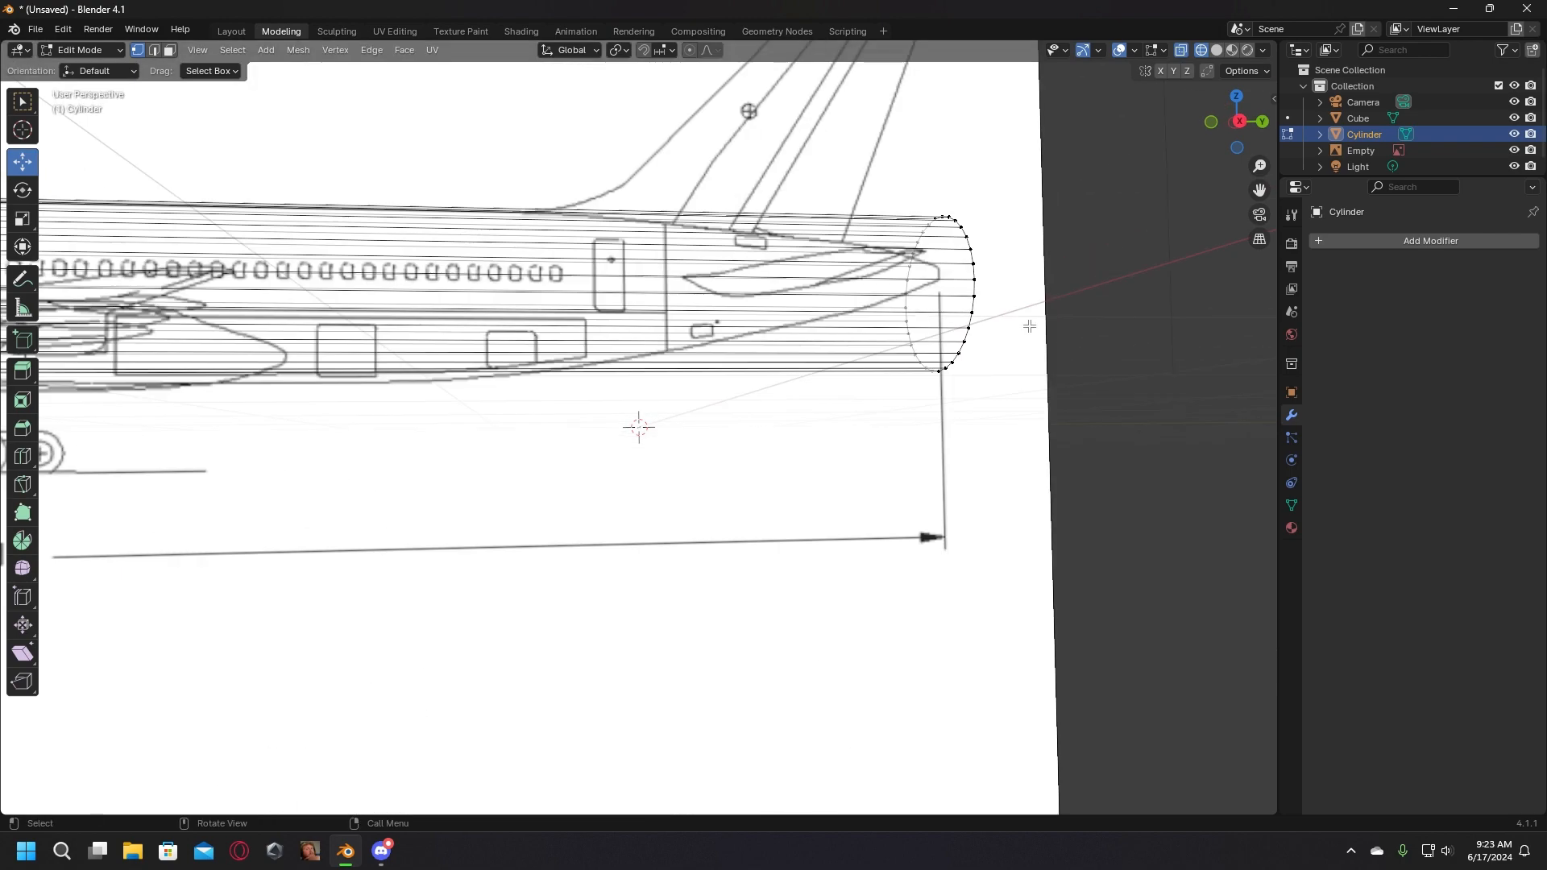
middle_drag(1026, 328, 1011, 417)
middle_drag(1008, 484, 1018, 489)
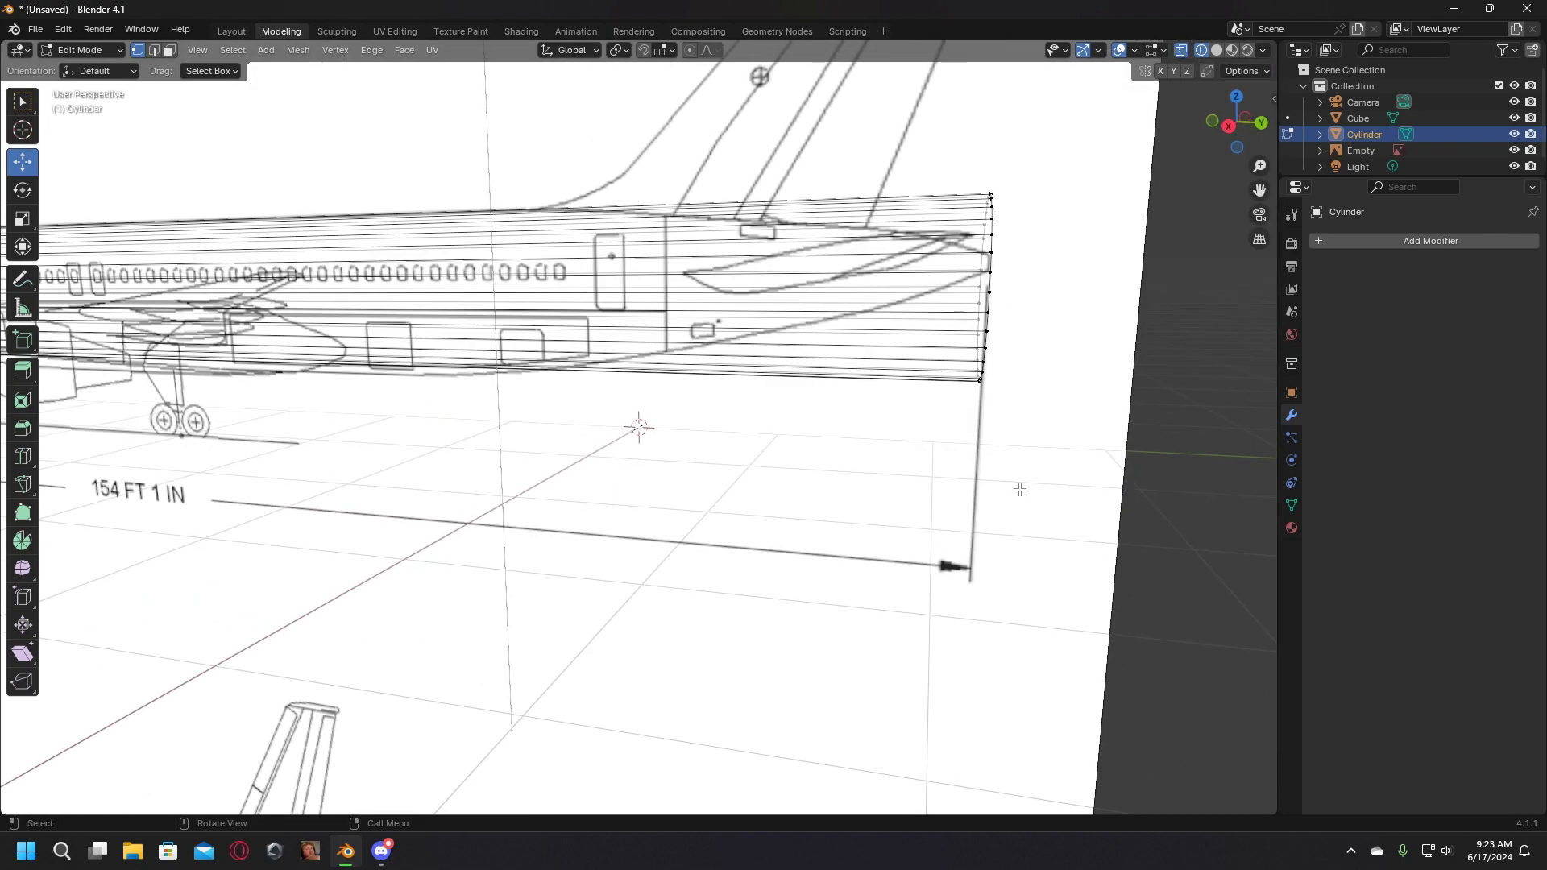
drag(1003, 491, 971, 129)
middle_drag(1019, 369, 1007, 409)
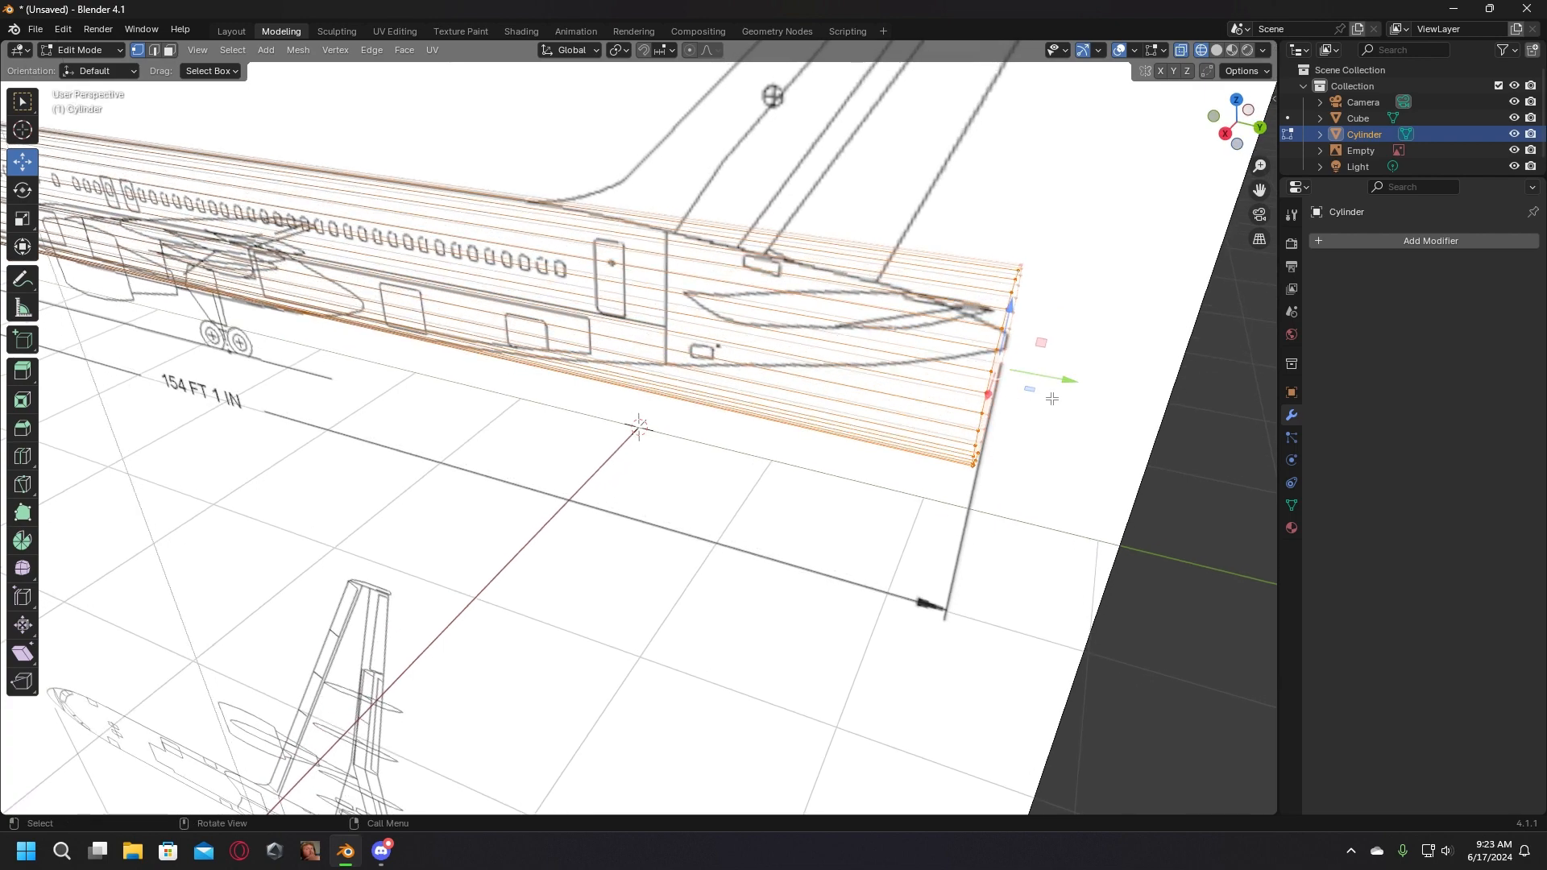
click(1095, 493)
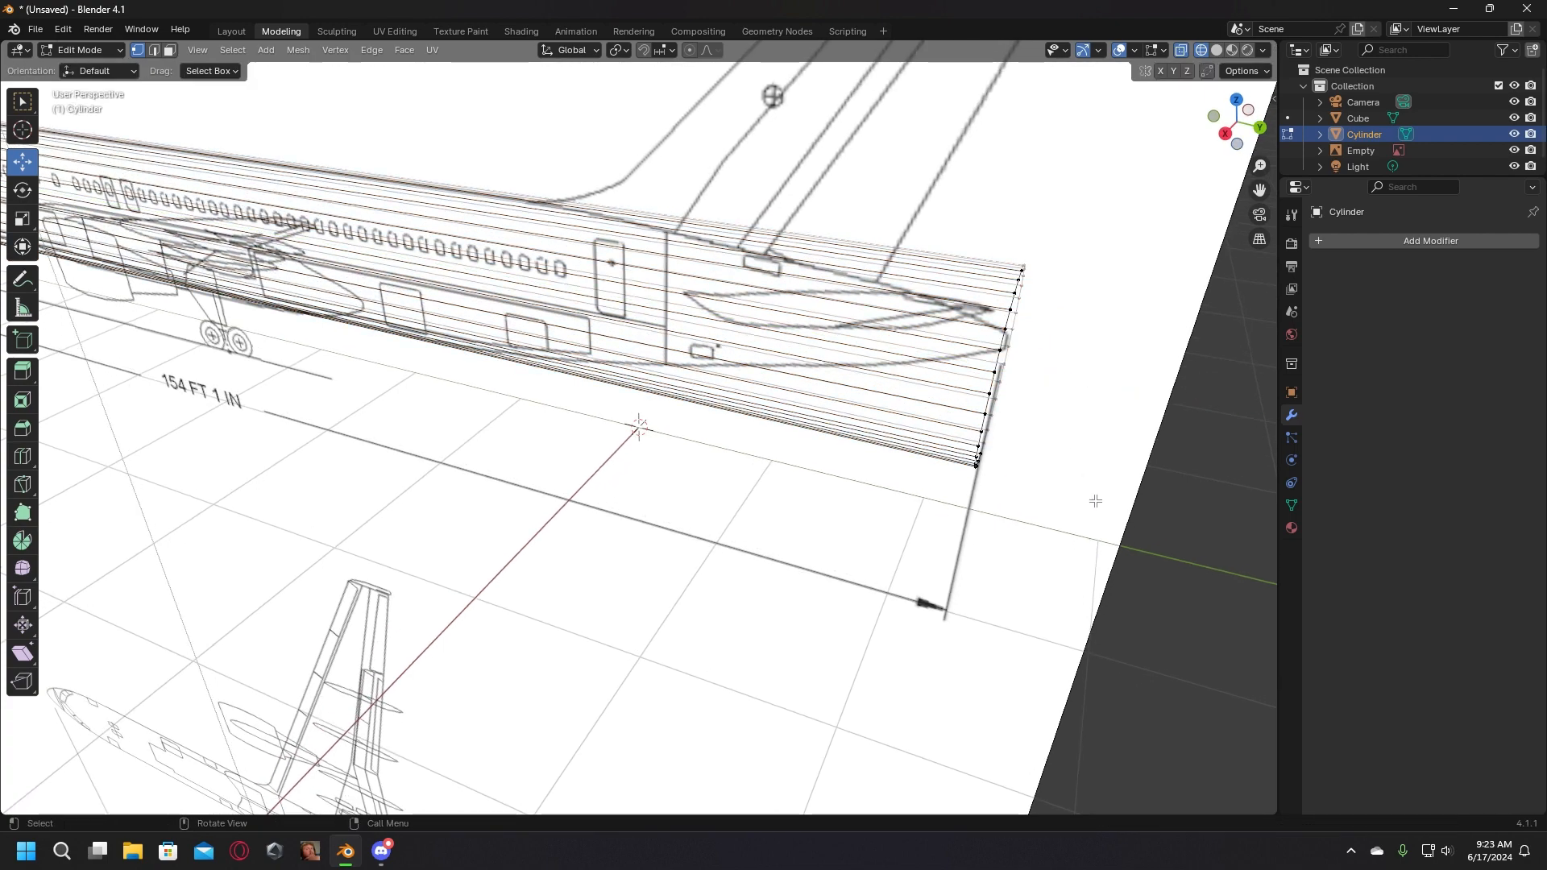
Step: Add eight loop cuts along the rear fuselage, spaced evenly from the wing area to just ahead of the tail end
middle_drag(1095, 493, 987, 434)
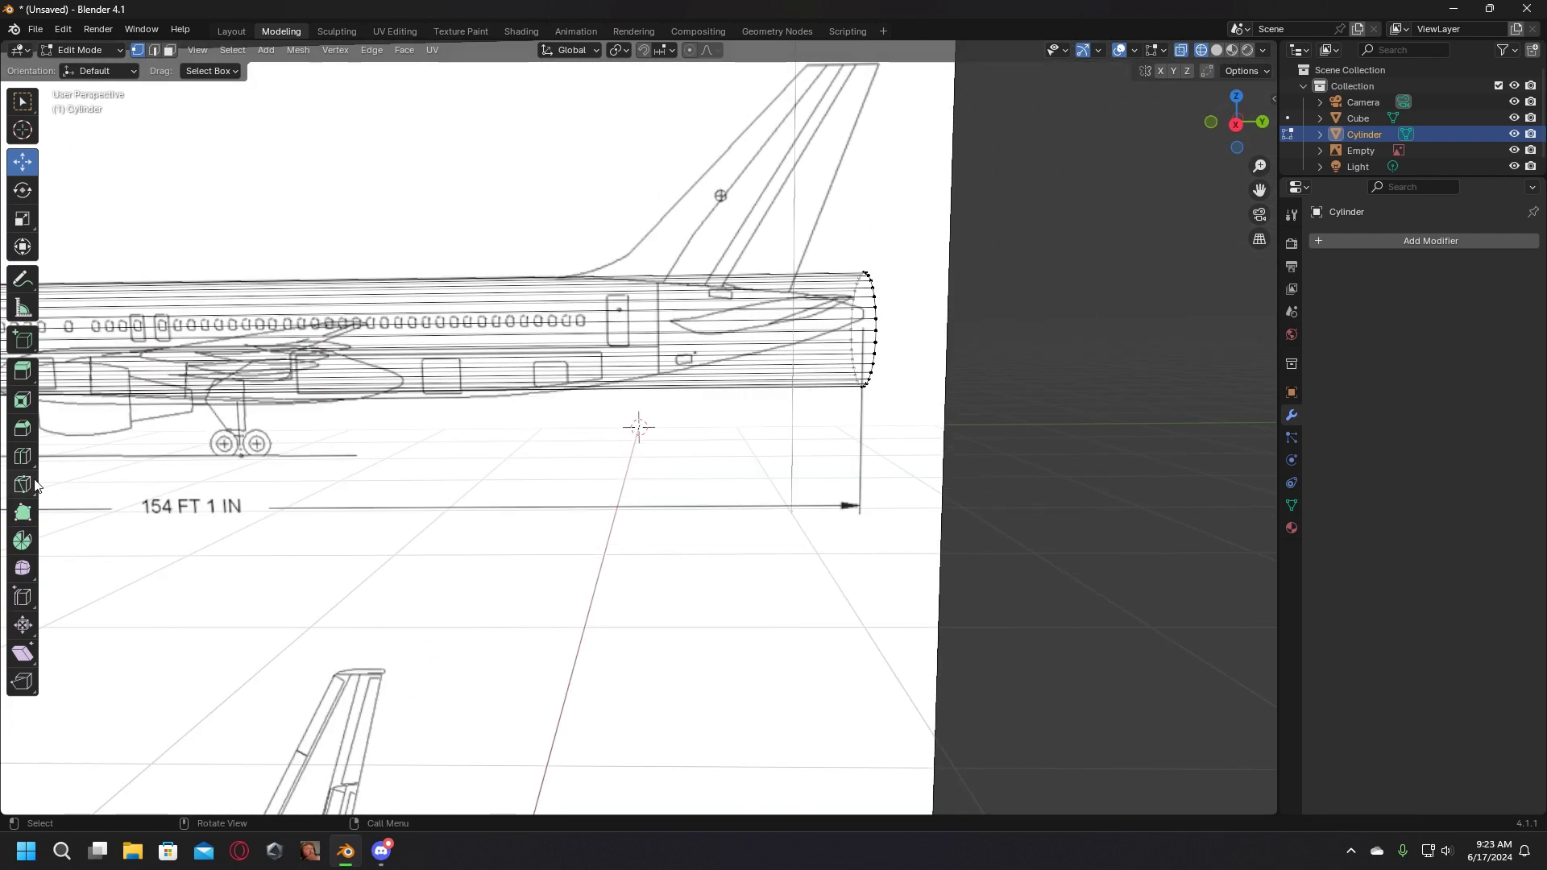
click(22, 456)
click(363, 331)
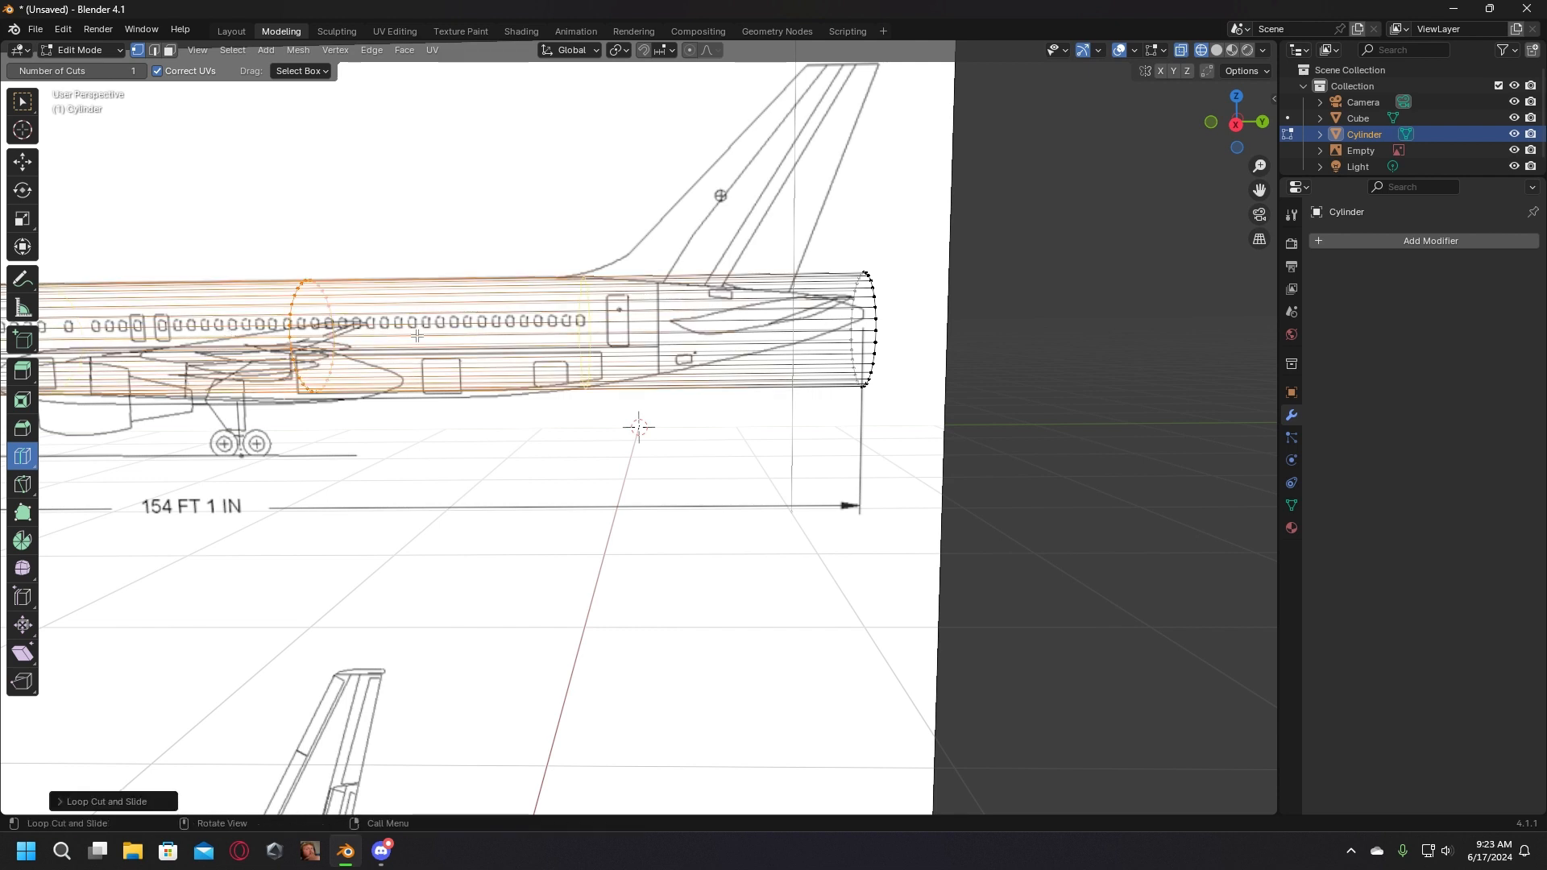
click(551, 391)
click(456, 367)
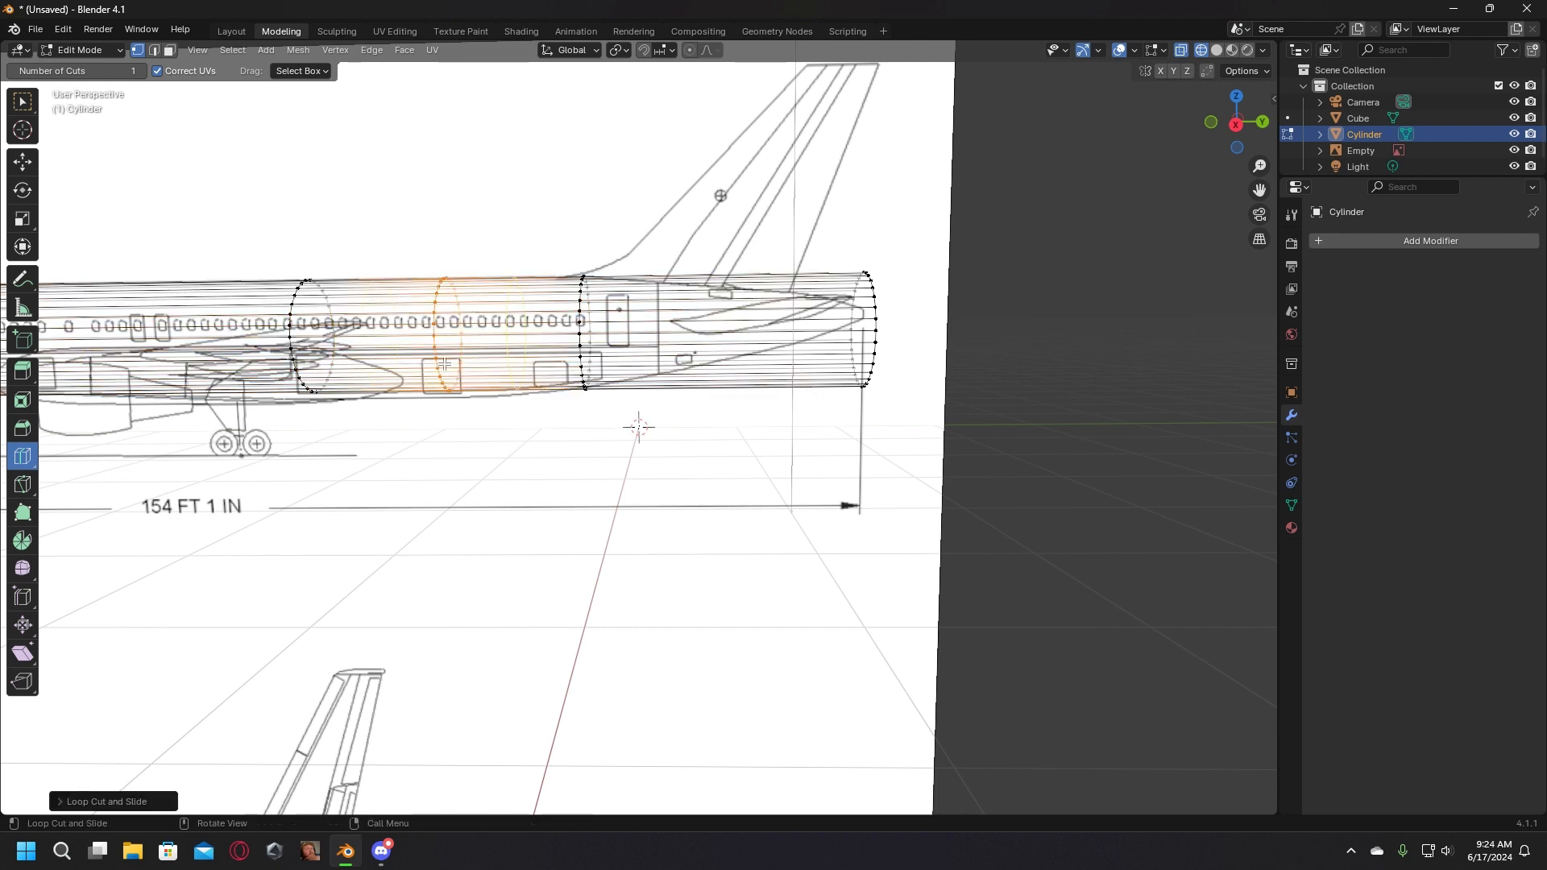
click(366, 355)
click(513, 355)
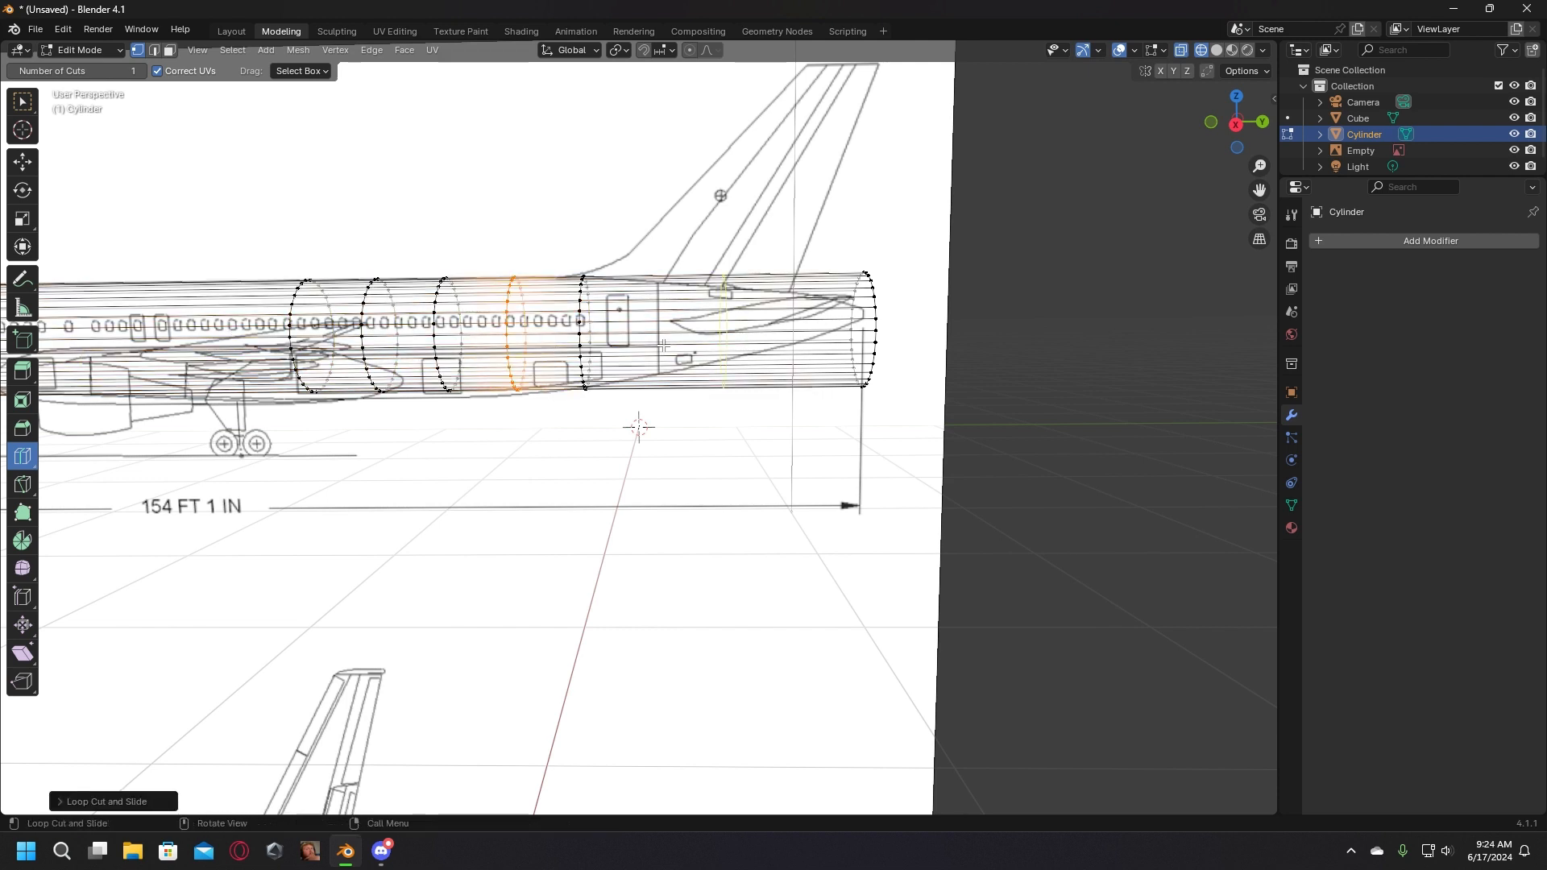
click(725, 355)
click(653, 355)
click(800, 343)
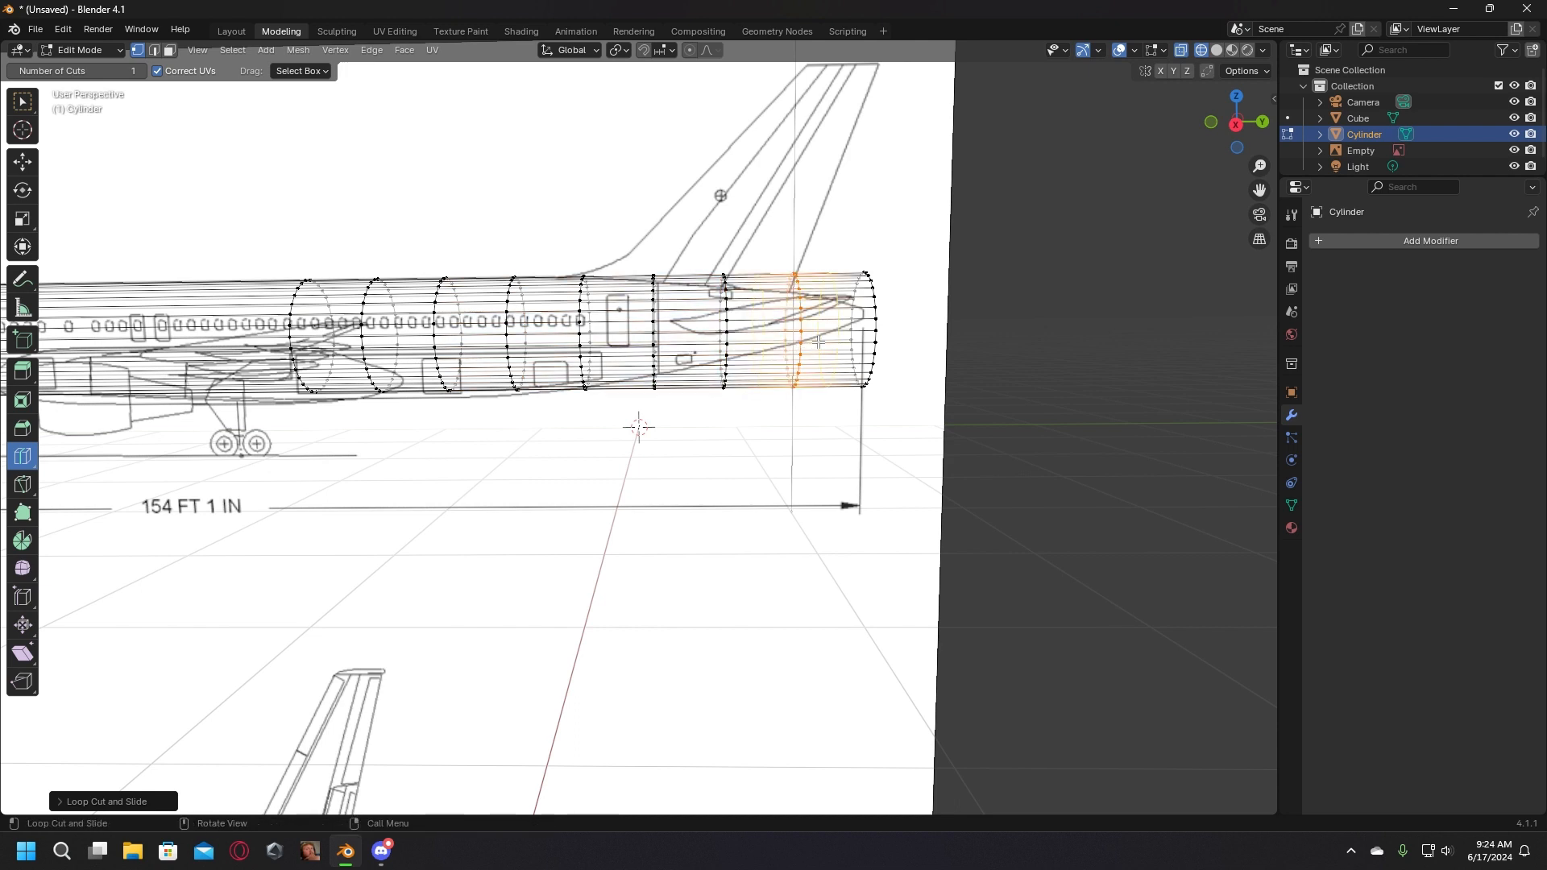
Step: Add six more loop cuts midway between the rearmost loops, from the tail end forward to the aft cabin windows, and deselect
click(829, 340)
click(771, 330)
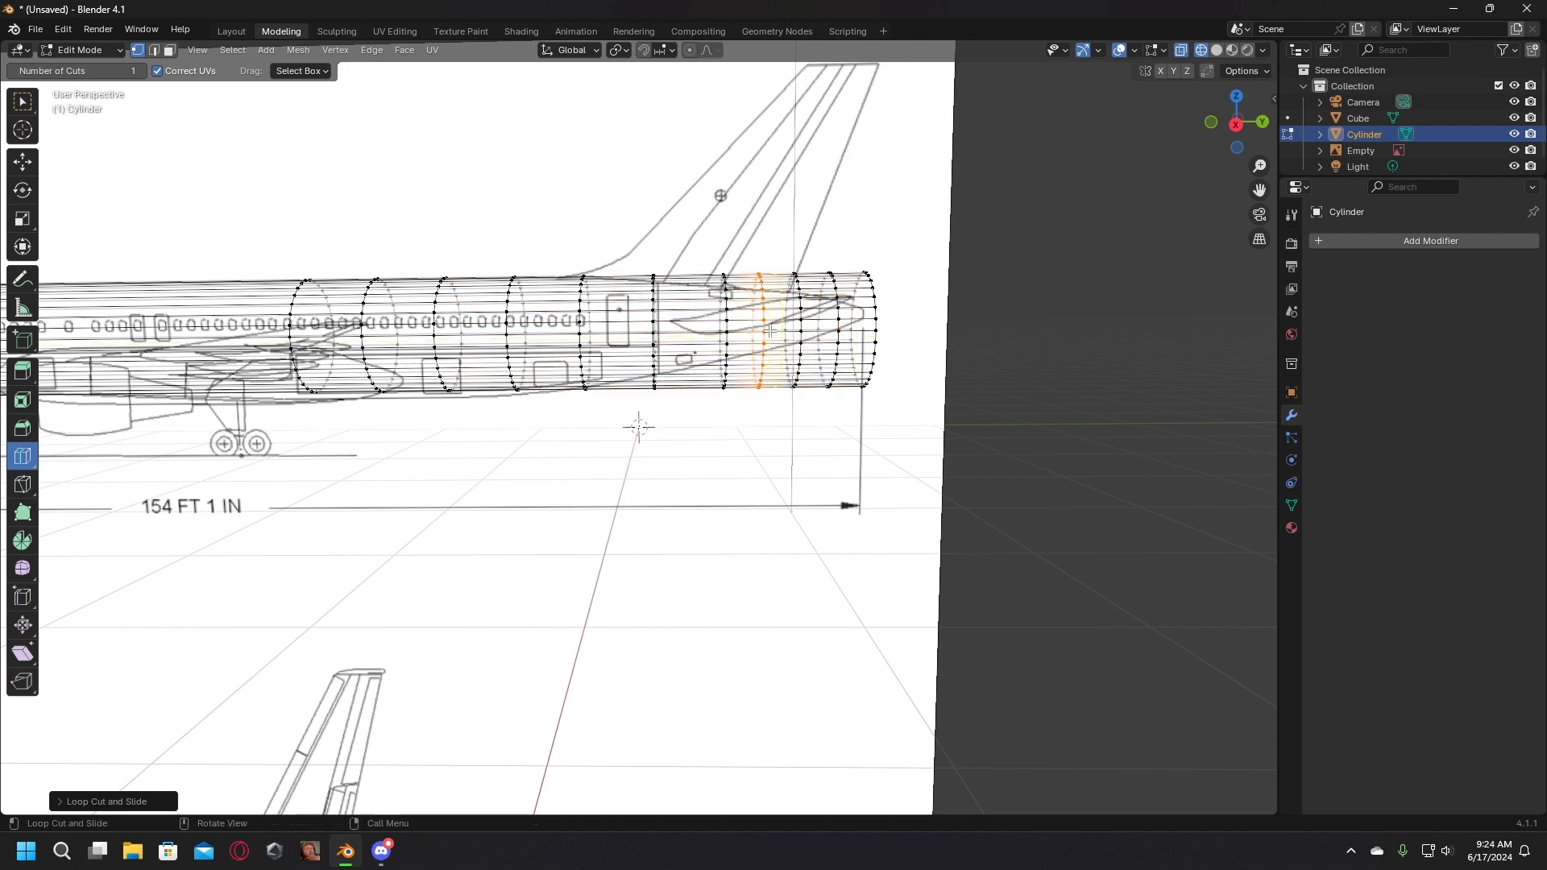
click(684, 336)
click(617, 337)
click(548, 339)
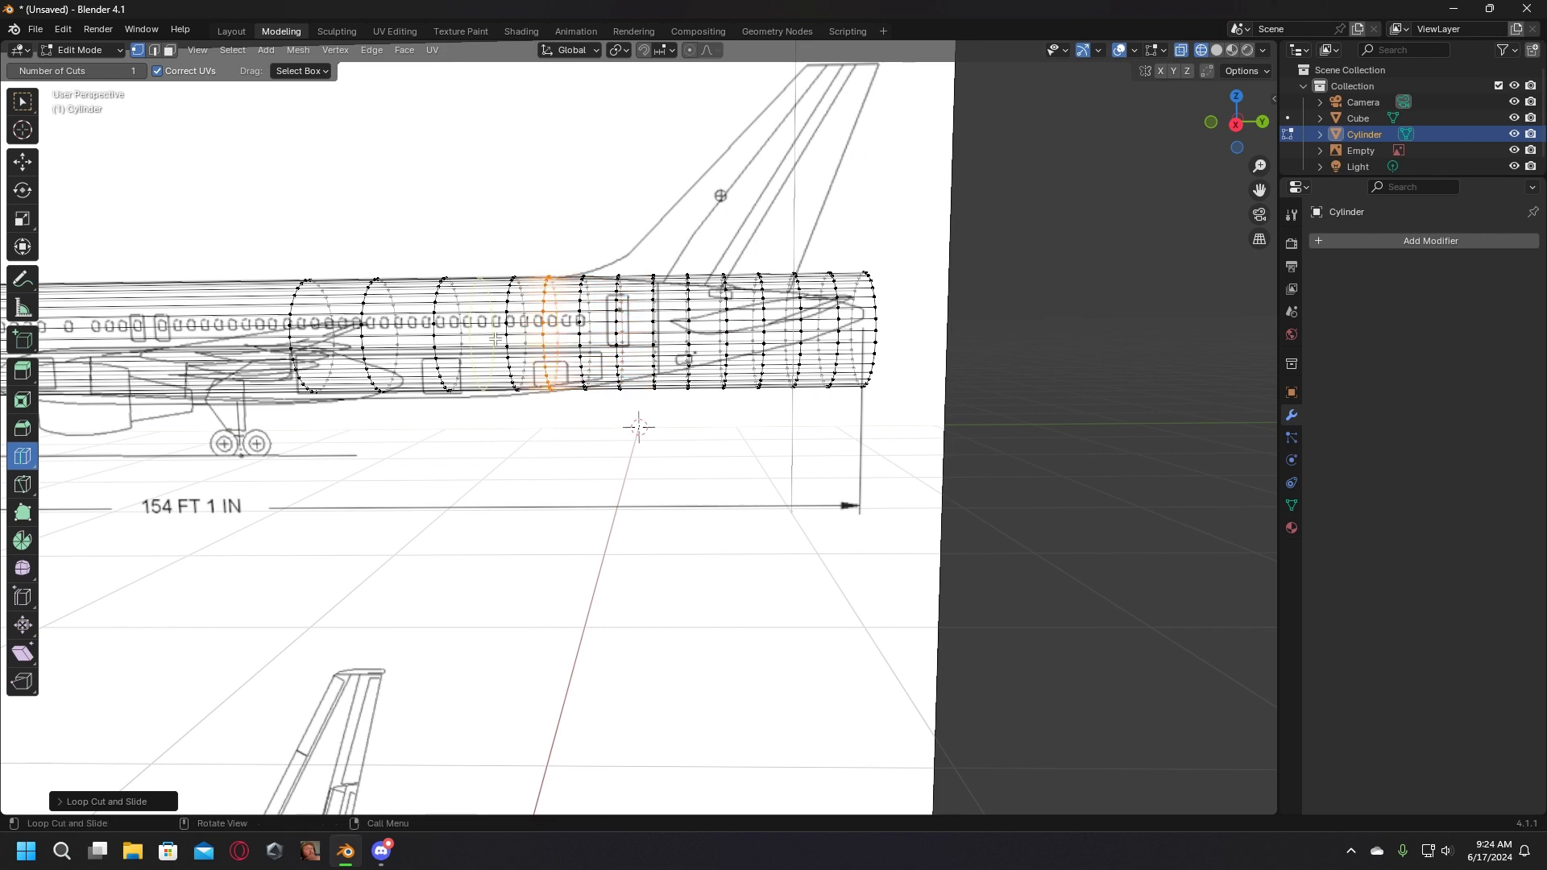
click(453, 340)
click(22, 161)
click(656, 542)
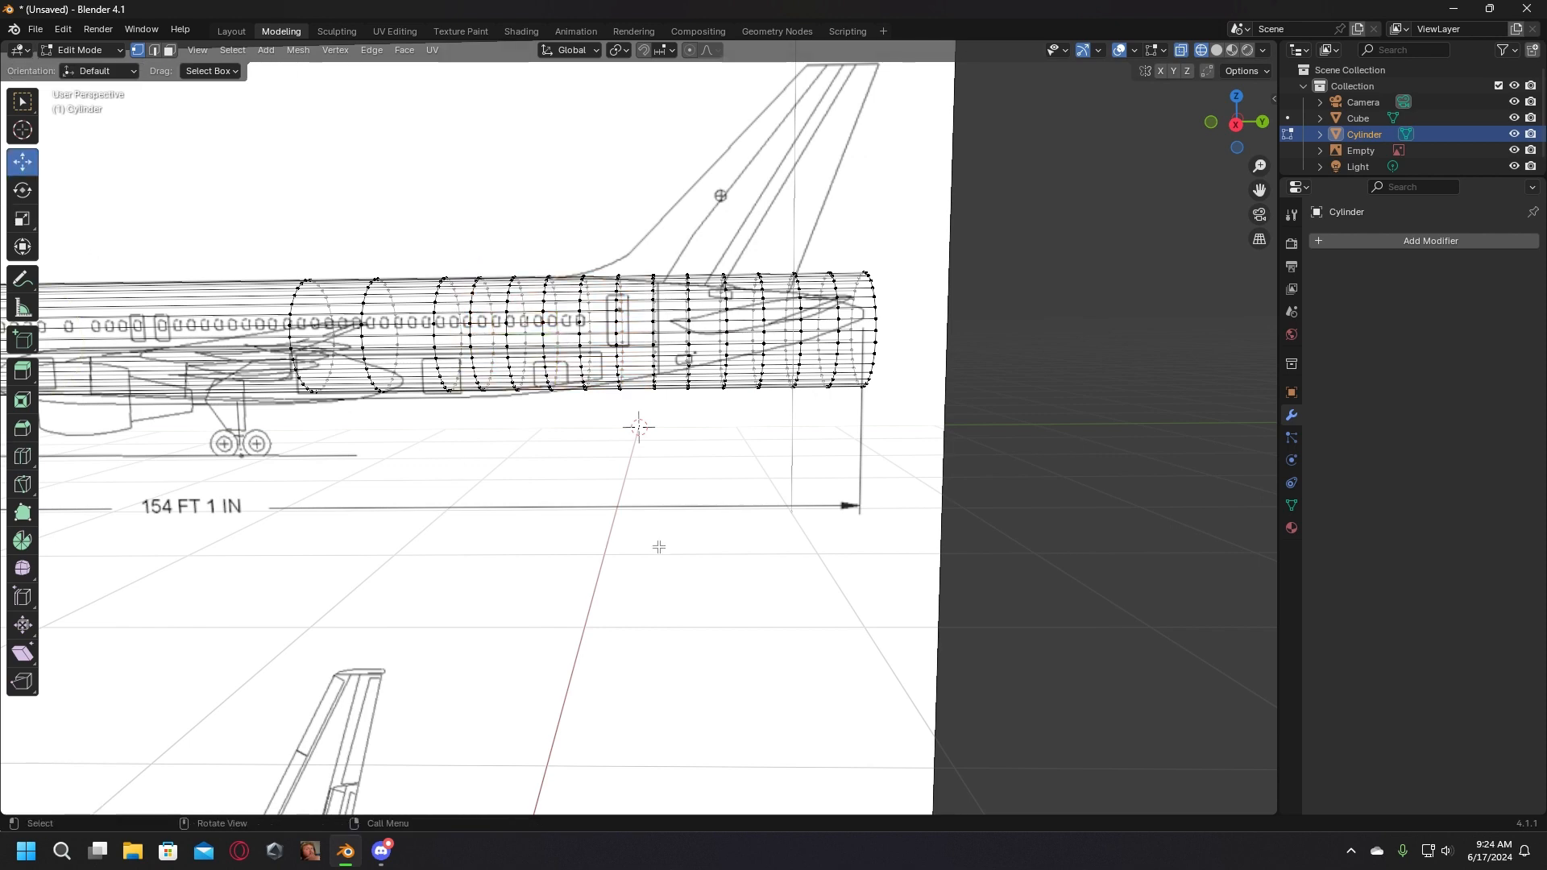
Step: Box-select the rear end loop and scale it down to a small ring for the tail cone tip
middle_drag(656, 542, 636, 548)
drag(885, 501, 851, 245)
middle_drag(796, 554, 811, 552)
click(23, 218)
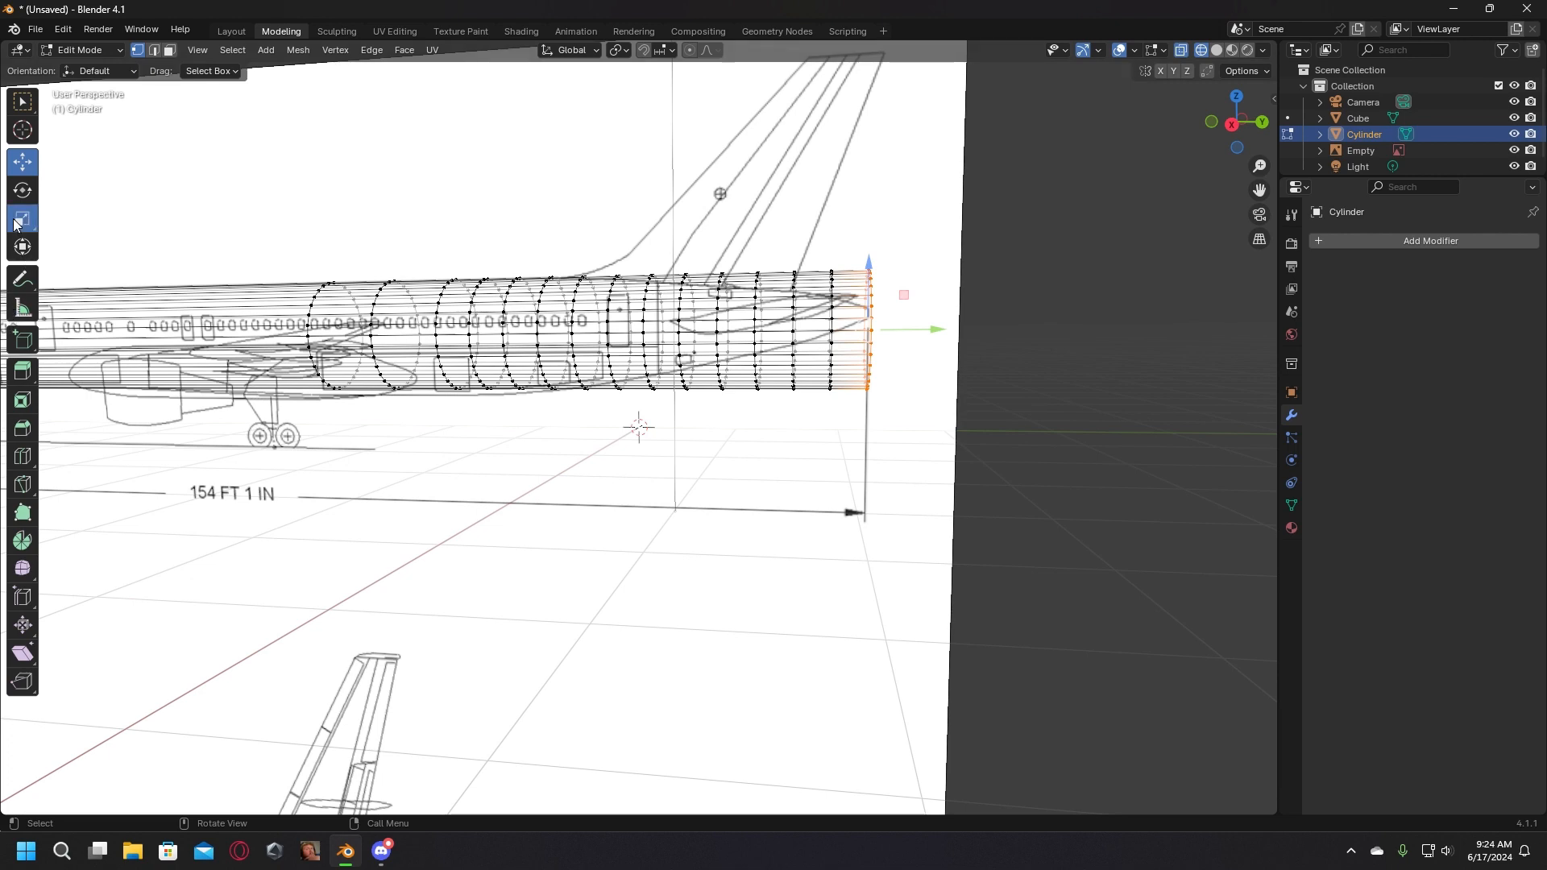
drag(906, 367, 872, 327)
scroll(755, 323, up, 3)
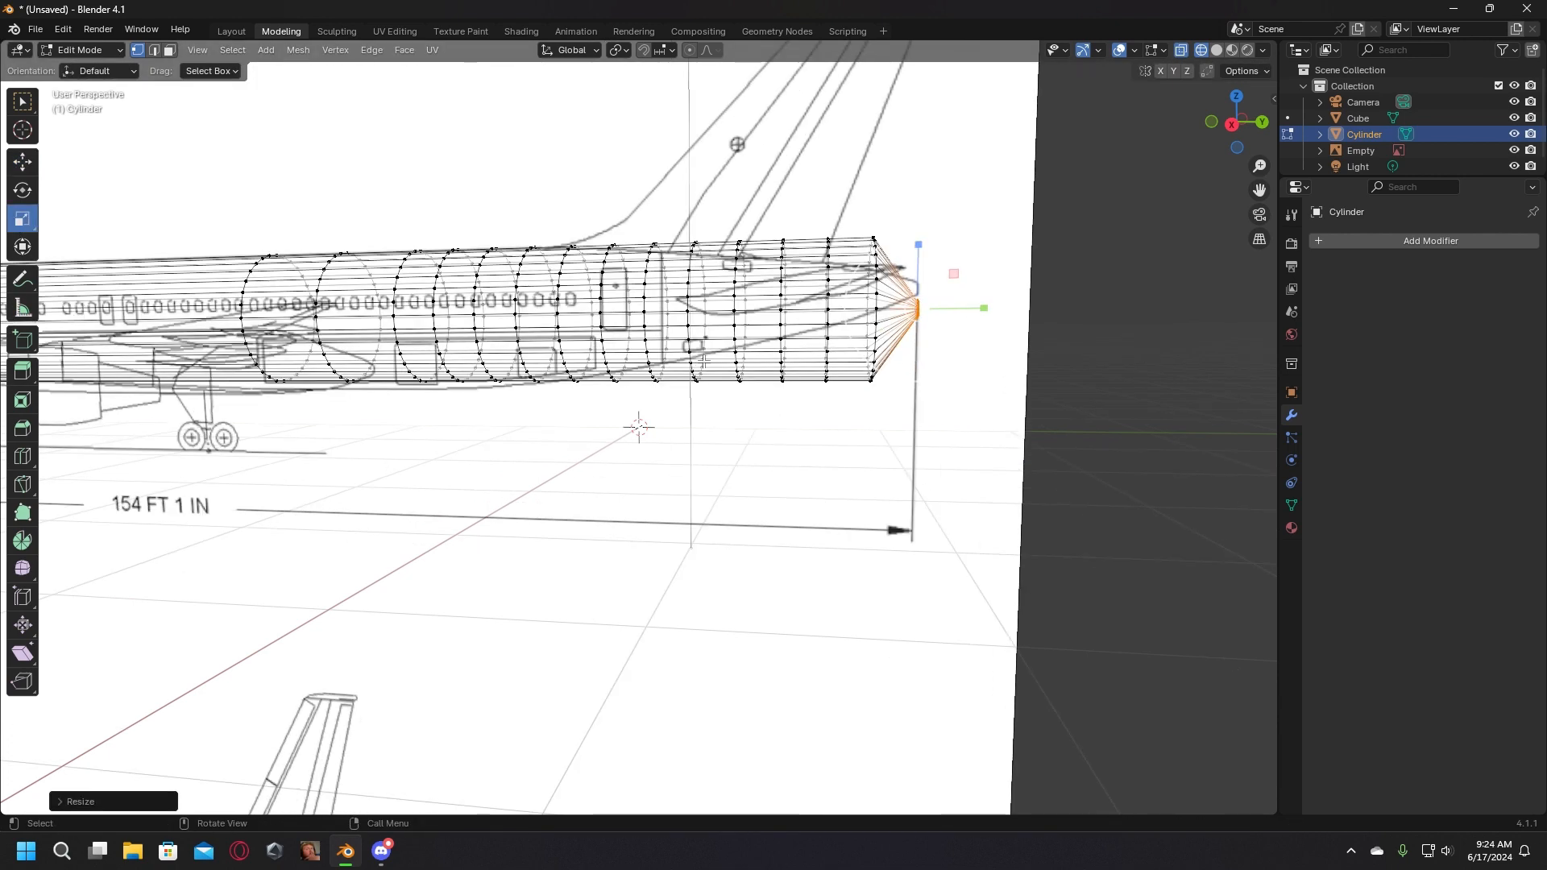
Step: Raise the tail tip ring along the Z axis to the blueprint's tail point, adjust its scale slightly, and deselect it
middle_drag(755, 323, 148, 184)
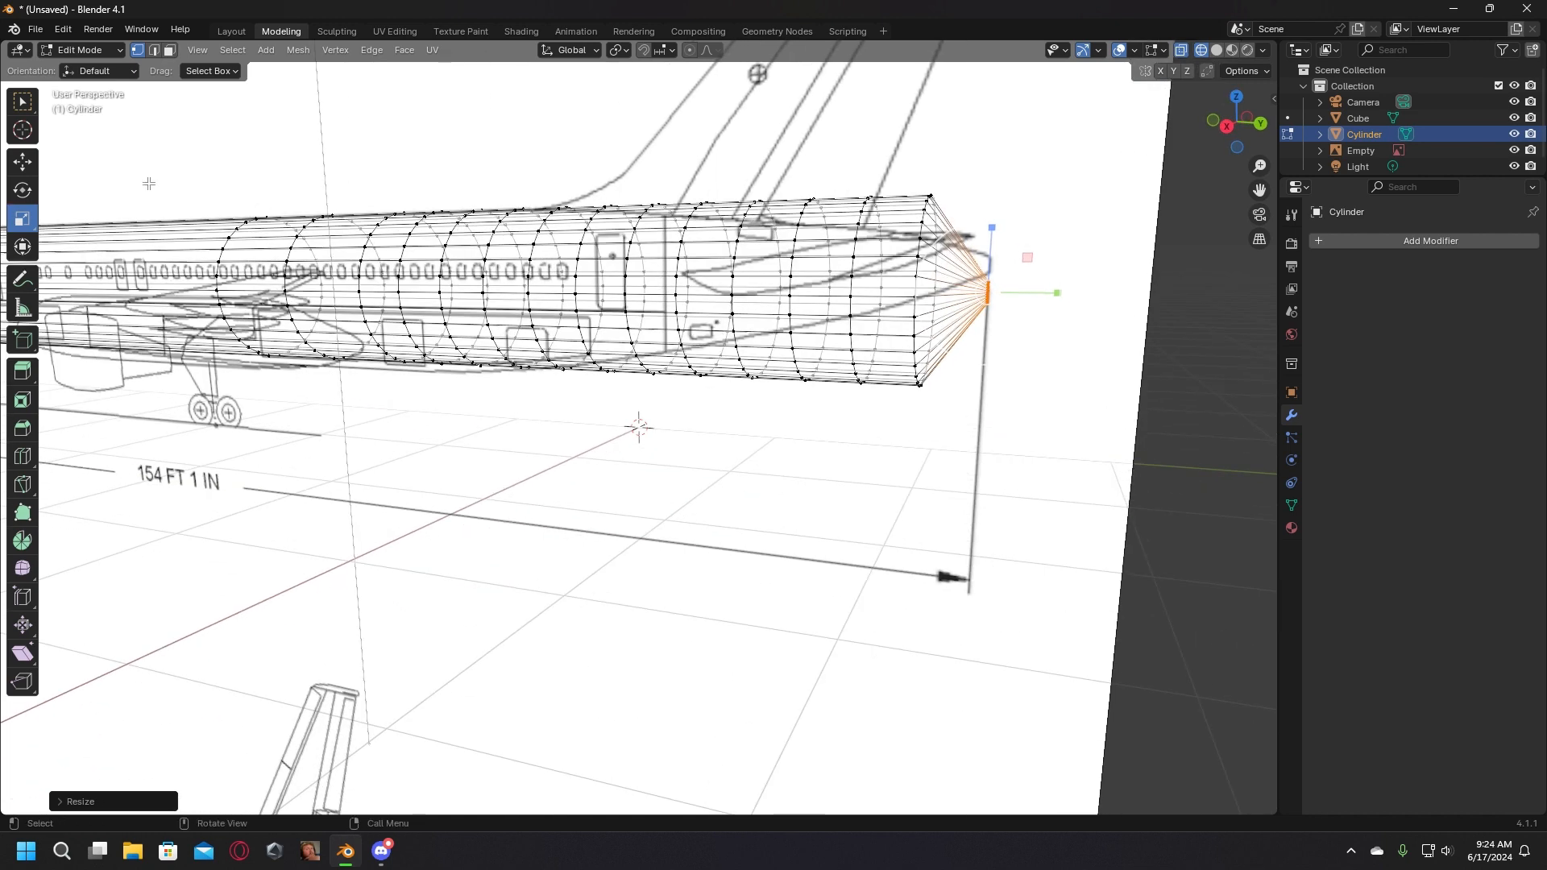
click(21, 168)
drag(993, 234, 994, 205)
click(22, 219)
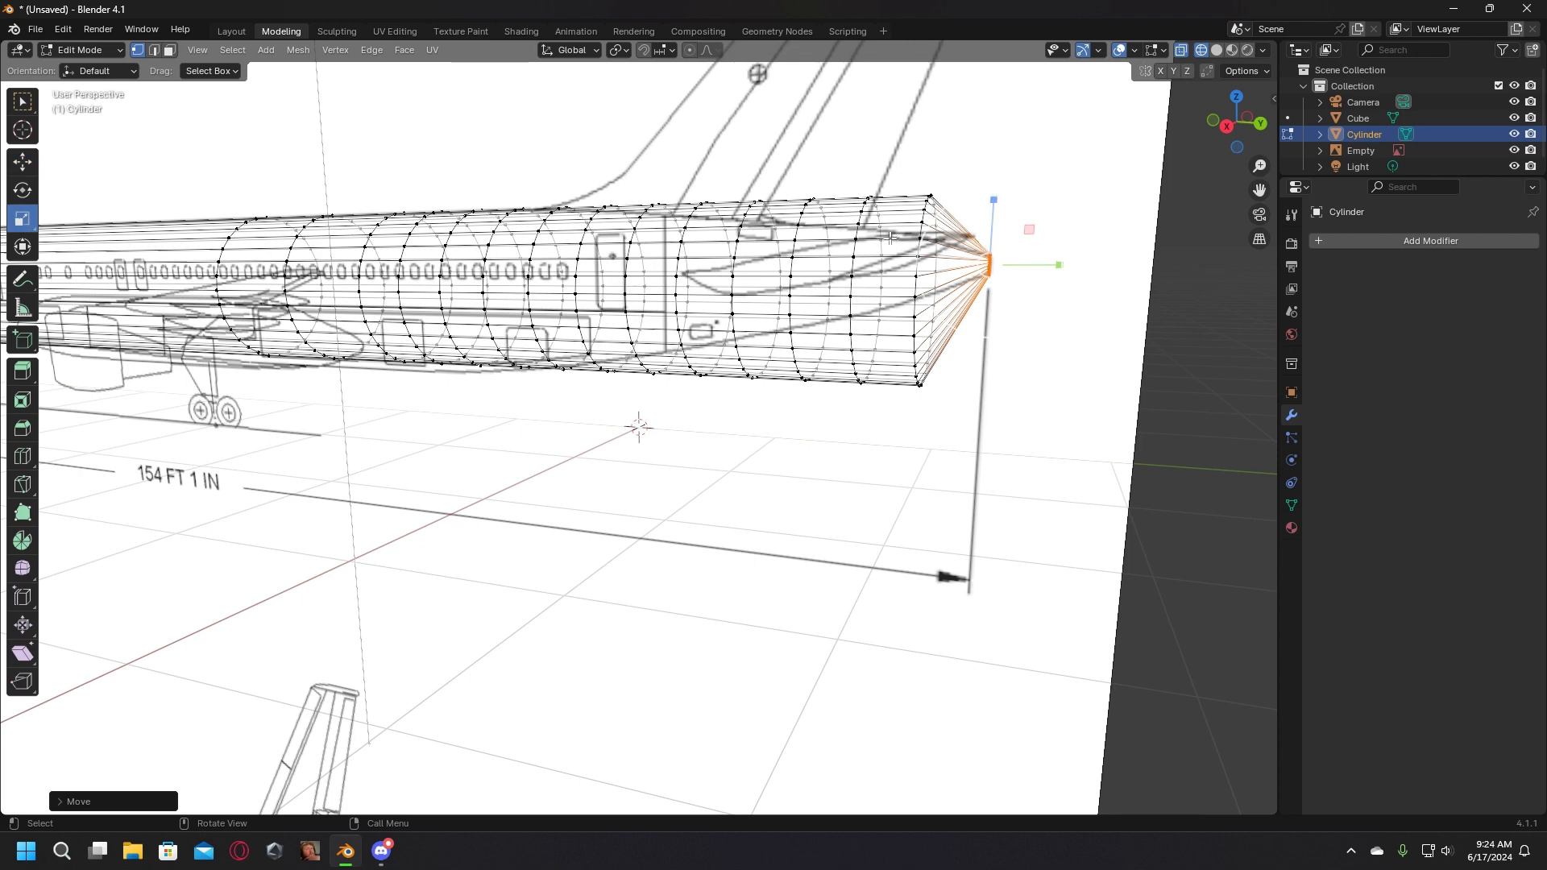
drag(1023, 313, 995, 269)
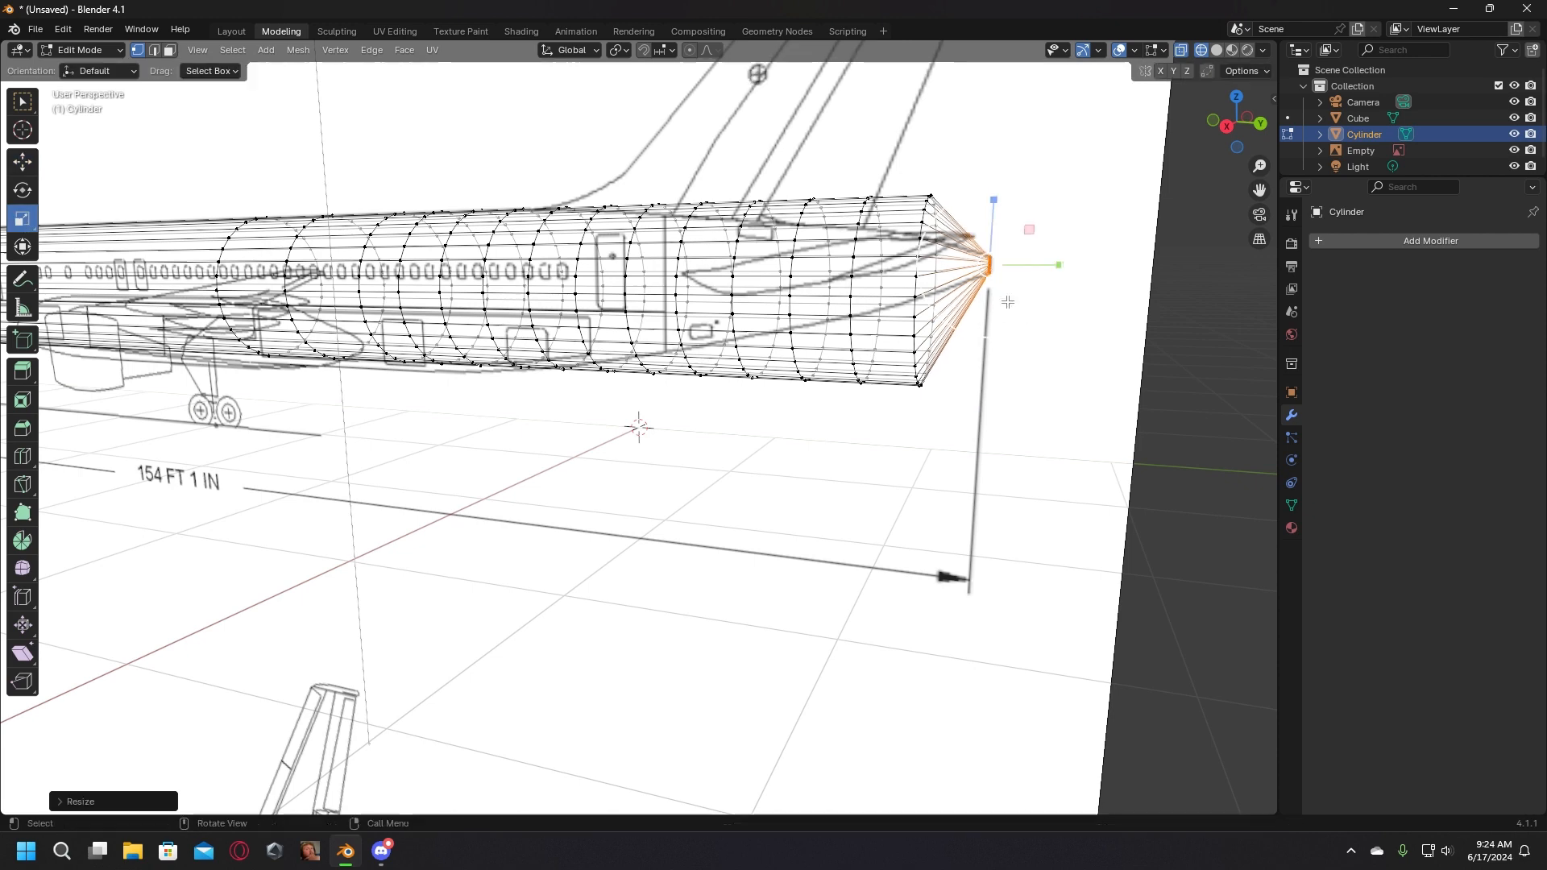
click(1107, 478)
Step: Scale down the loop just ahead of the tail tip and raise it about 0.15 m along the Z axis to fit the outline
mouse_move(1078, 457)
middle_down()
mouse_move(1101, 452)
mouse_move(1087, 442)
middle_up()
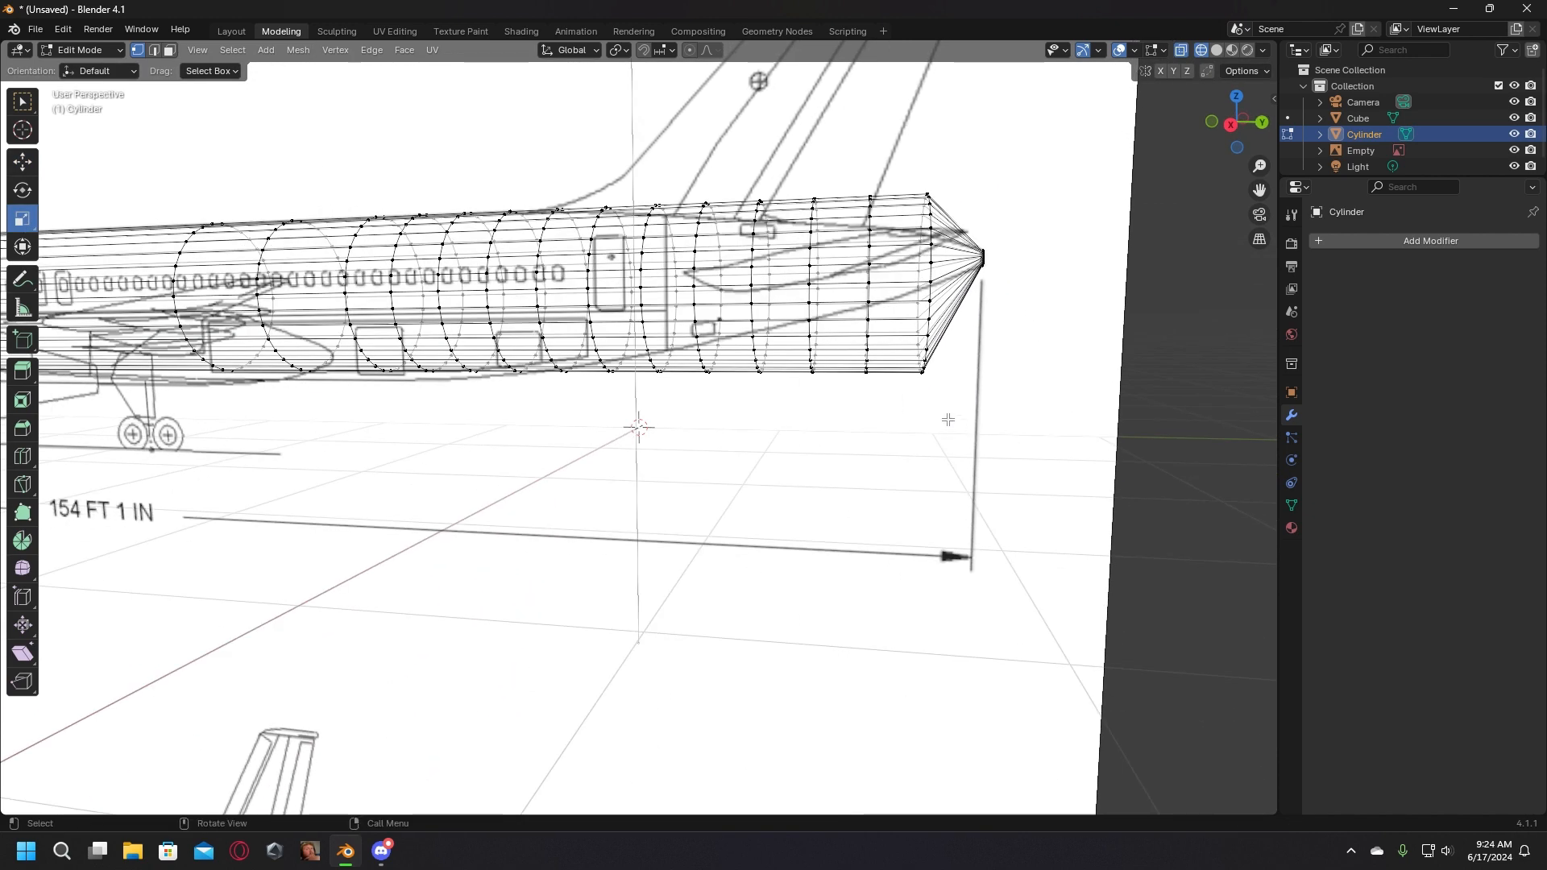
drag(947, 425, 898, 131)
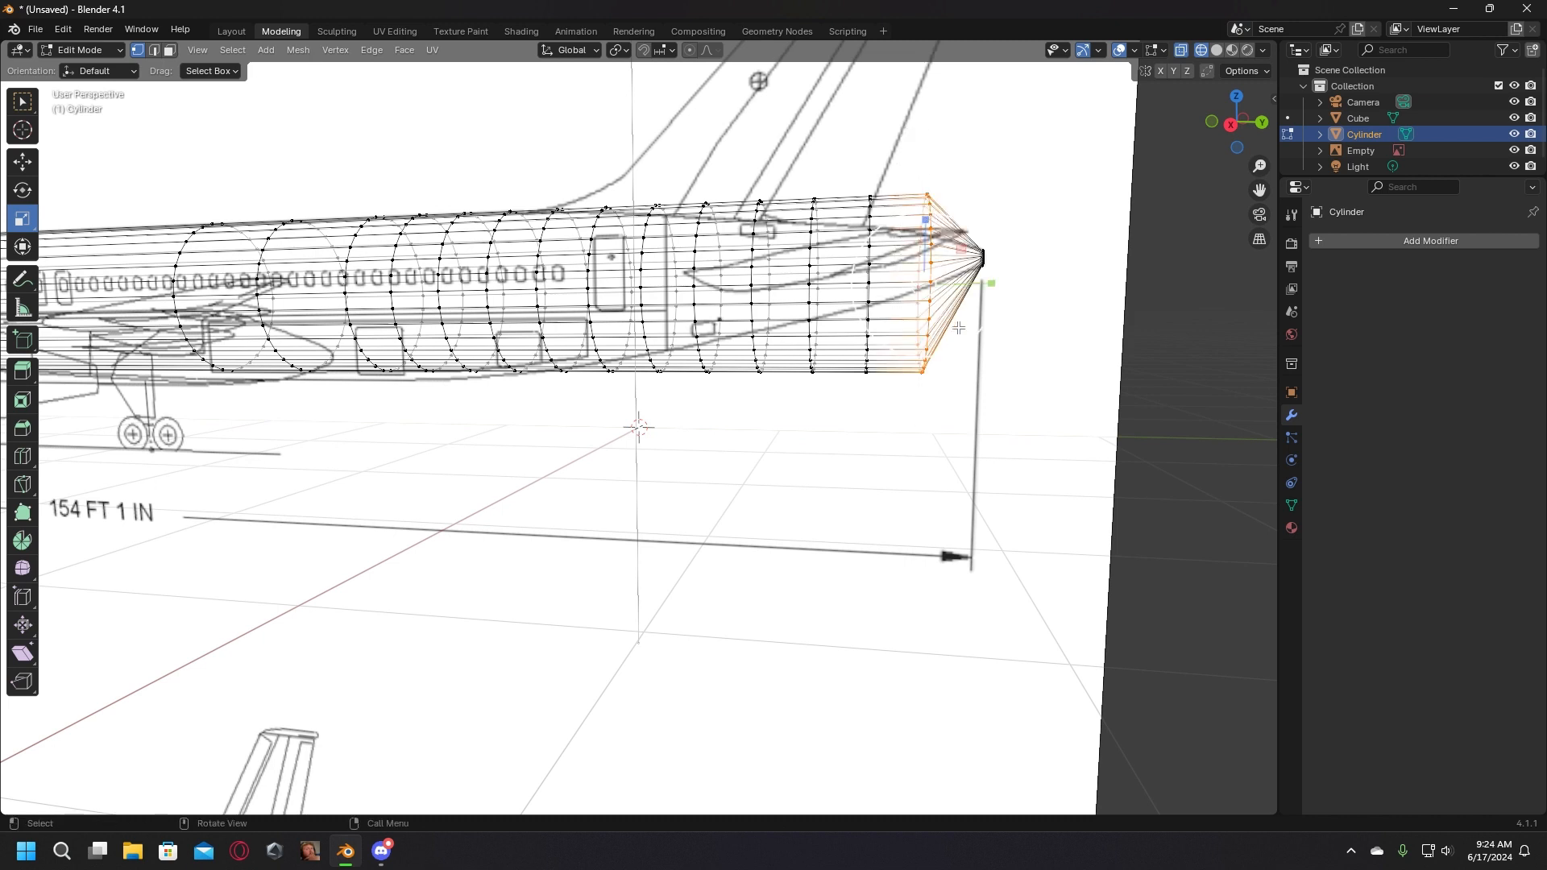
key(s)
click(927, 298)
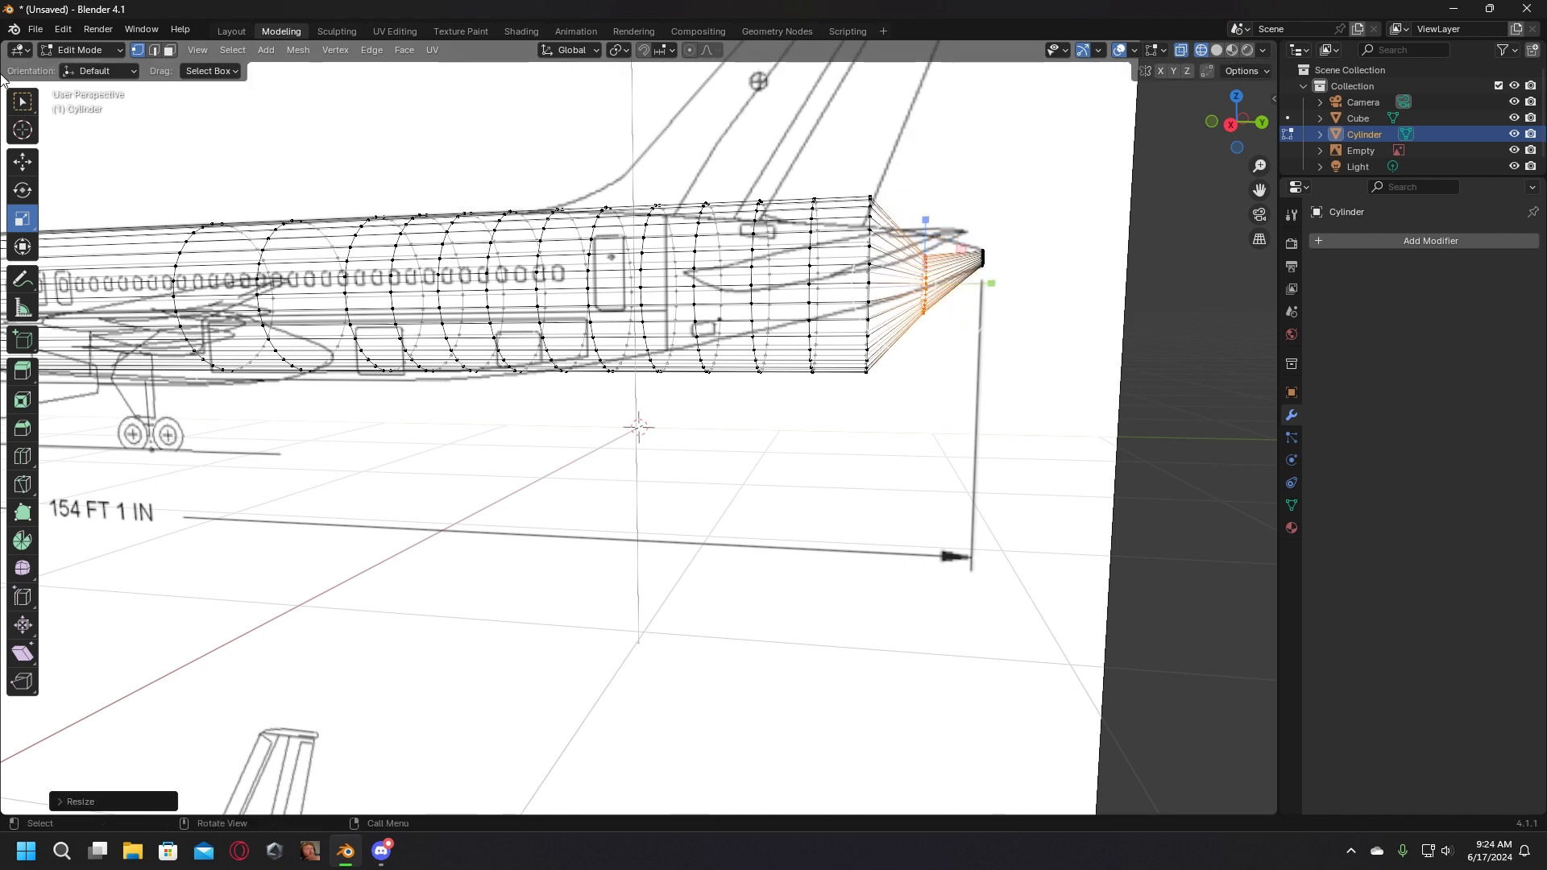
click(15, 166)
drag(926, 220, 931, 202)
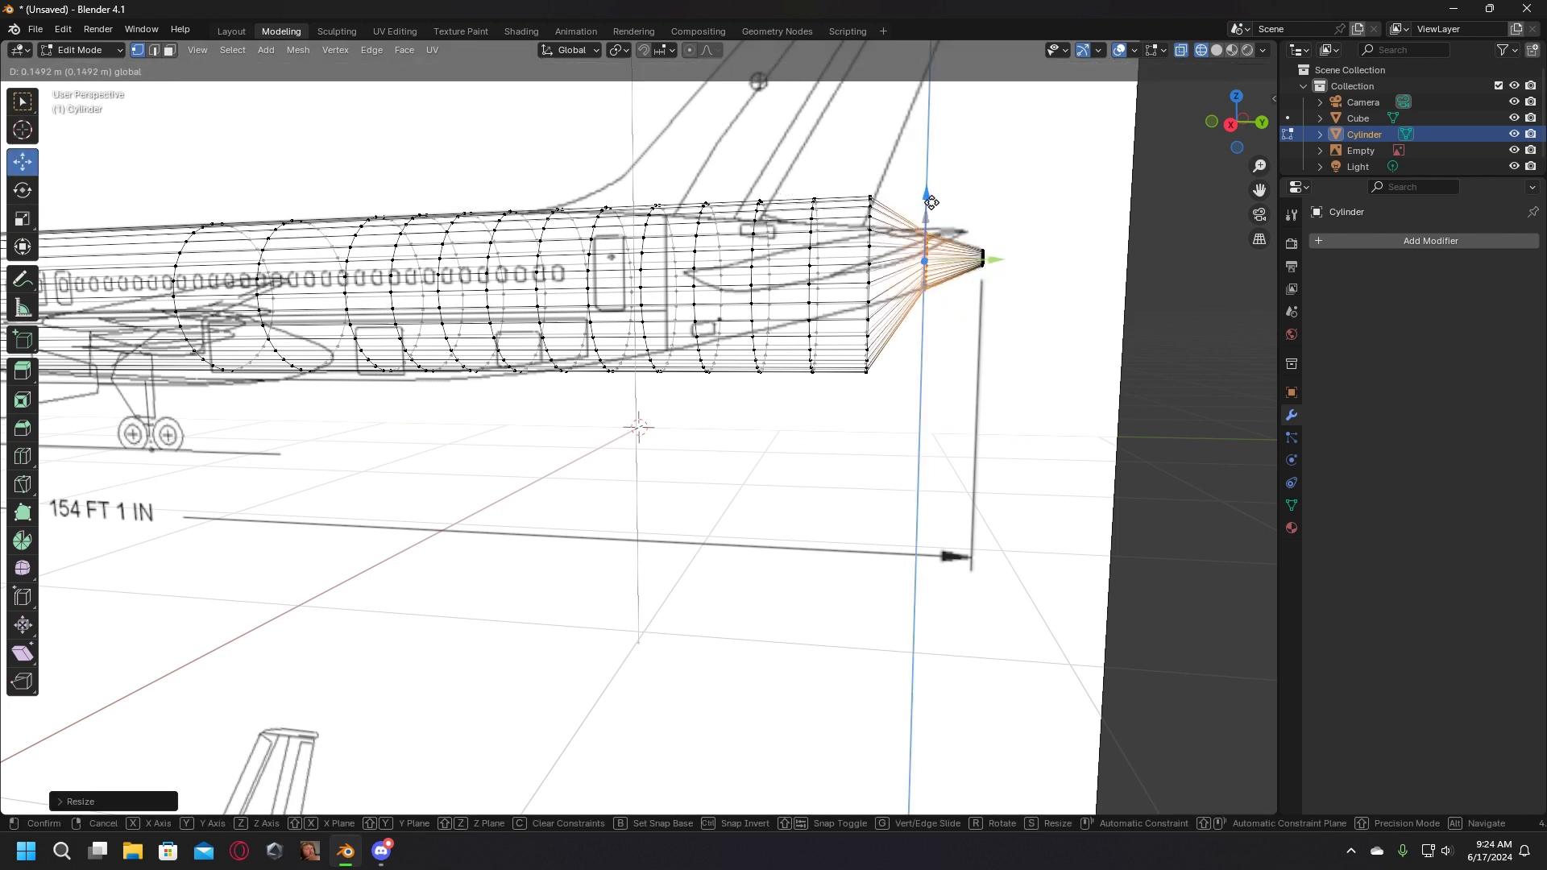
click(984, 369)
Step: Reselect the loop ahead of the tail tip, fine-tune its scale against the blueprint outline, and clear the selection
mouse_move(984, 369)
middle_down()
mouse_move(974, 387)
mouse_move(991, 360)
middle_up()
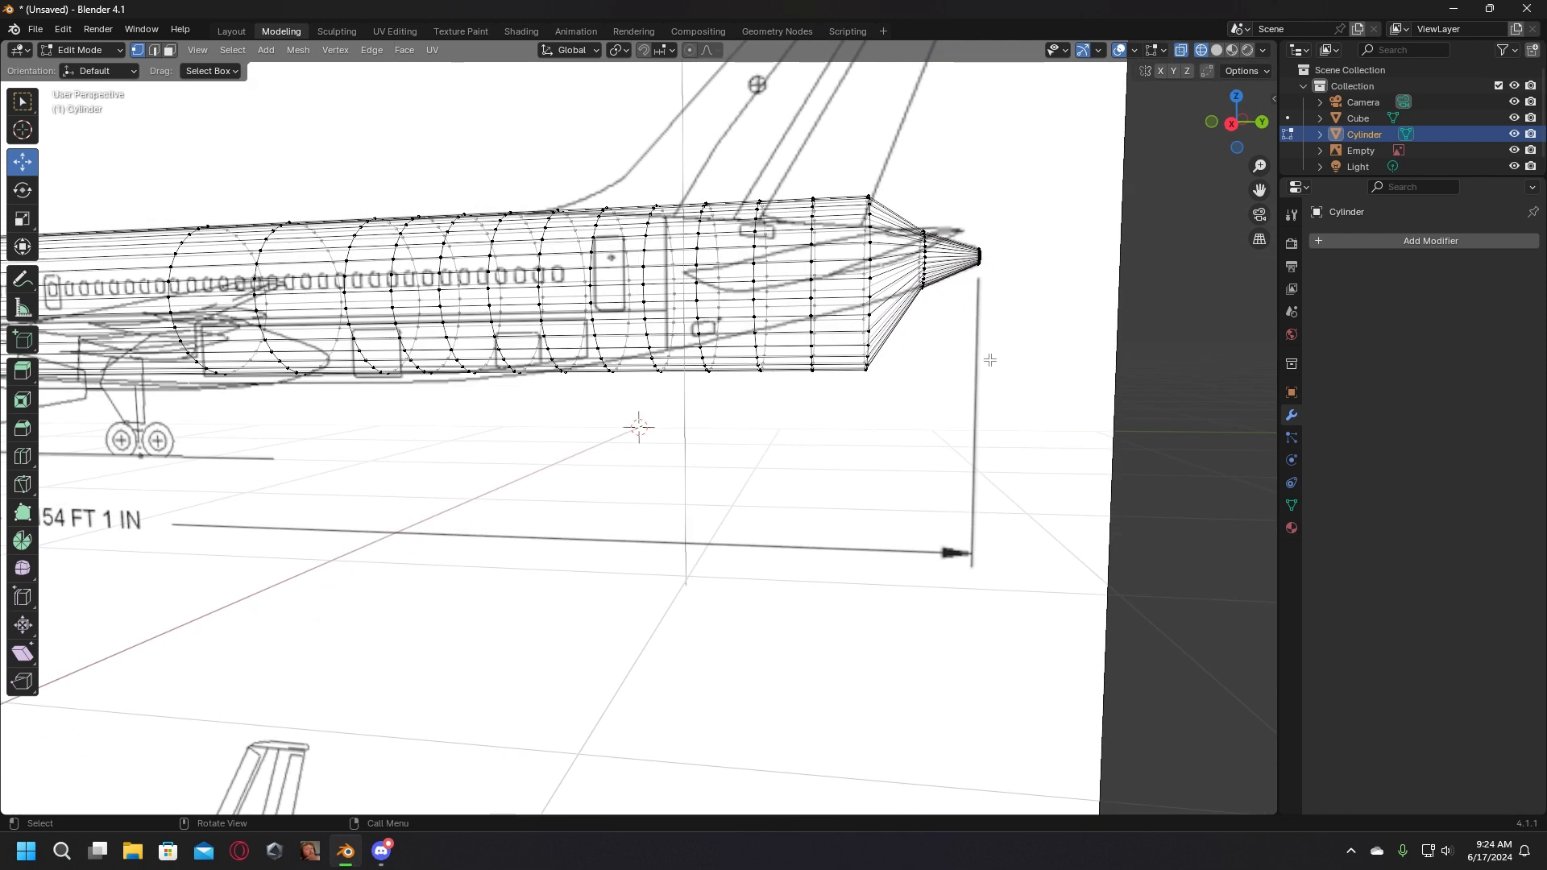
drag(955, 328, 939, 298)
drag(914, 215, 913, 215)
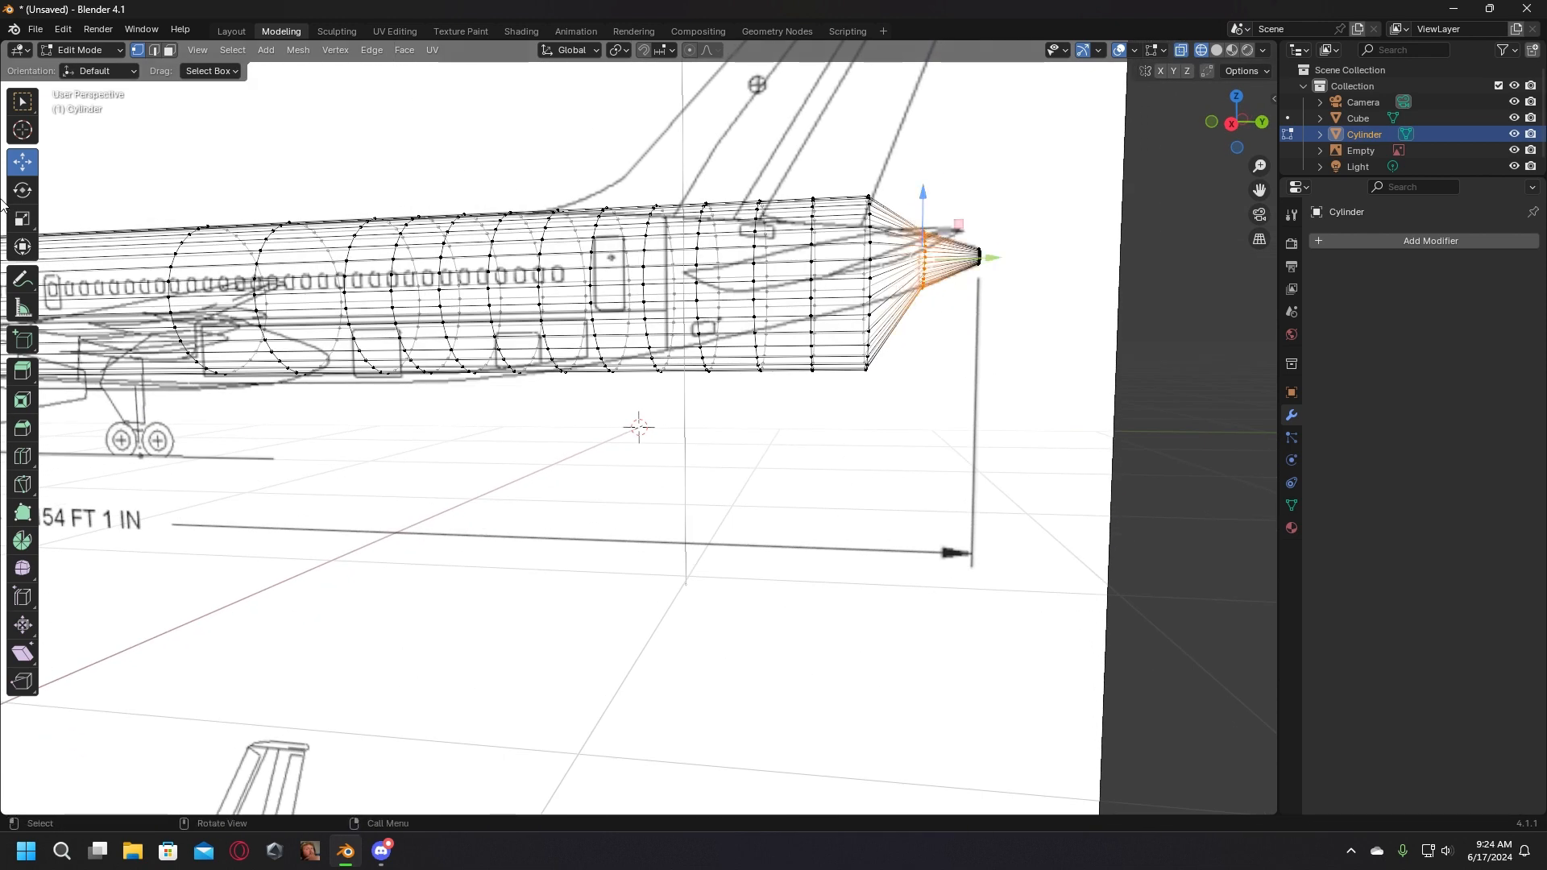
click(22, 218)
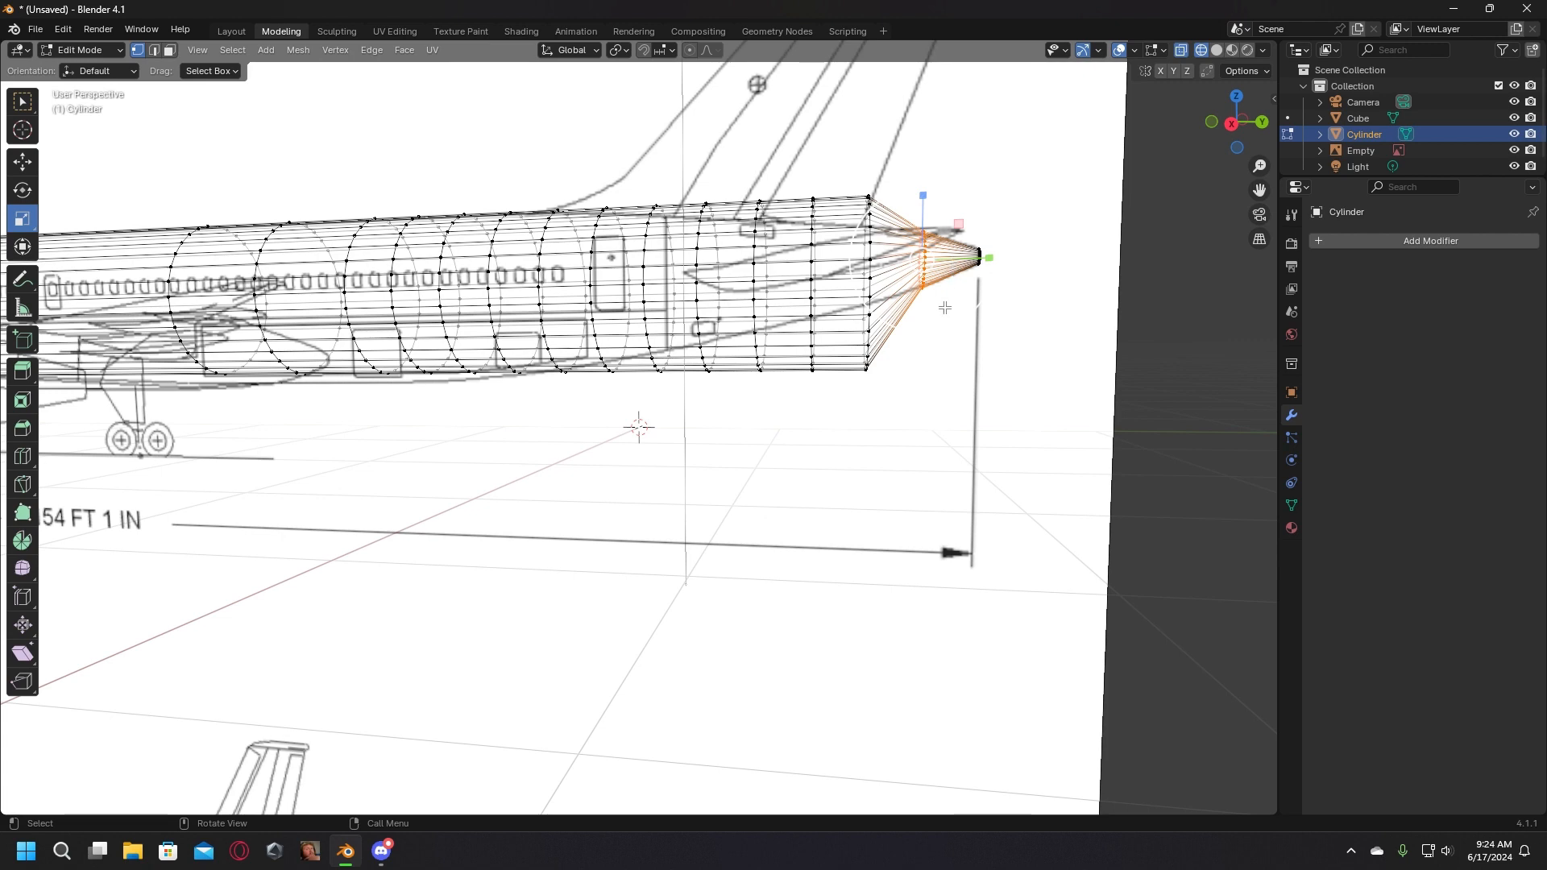
drag(944, 307, 950, 292)
click(986, 393)
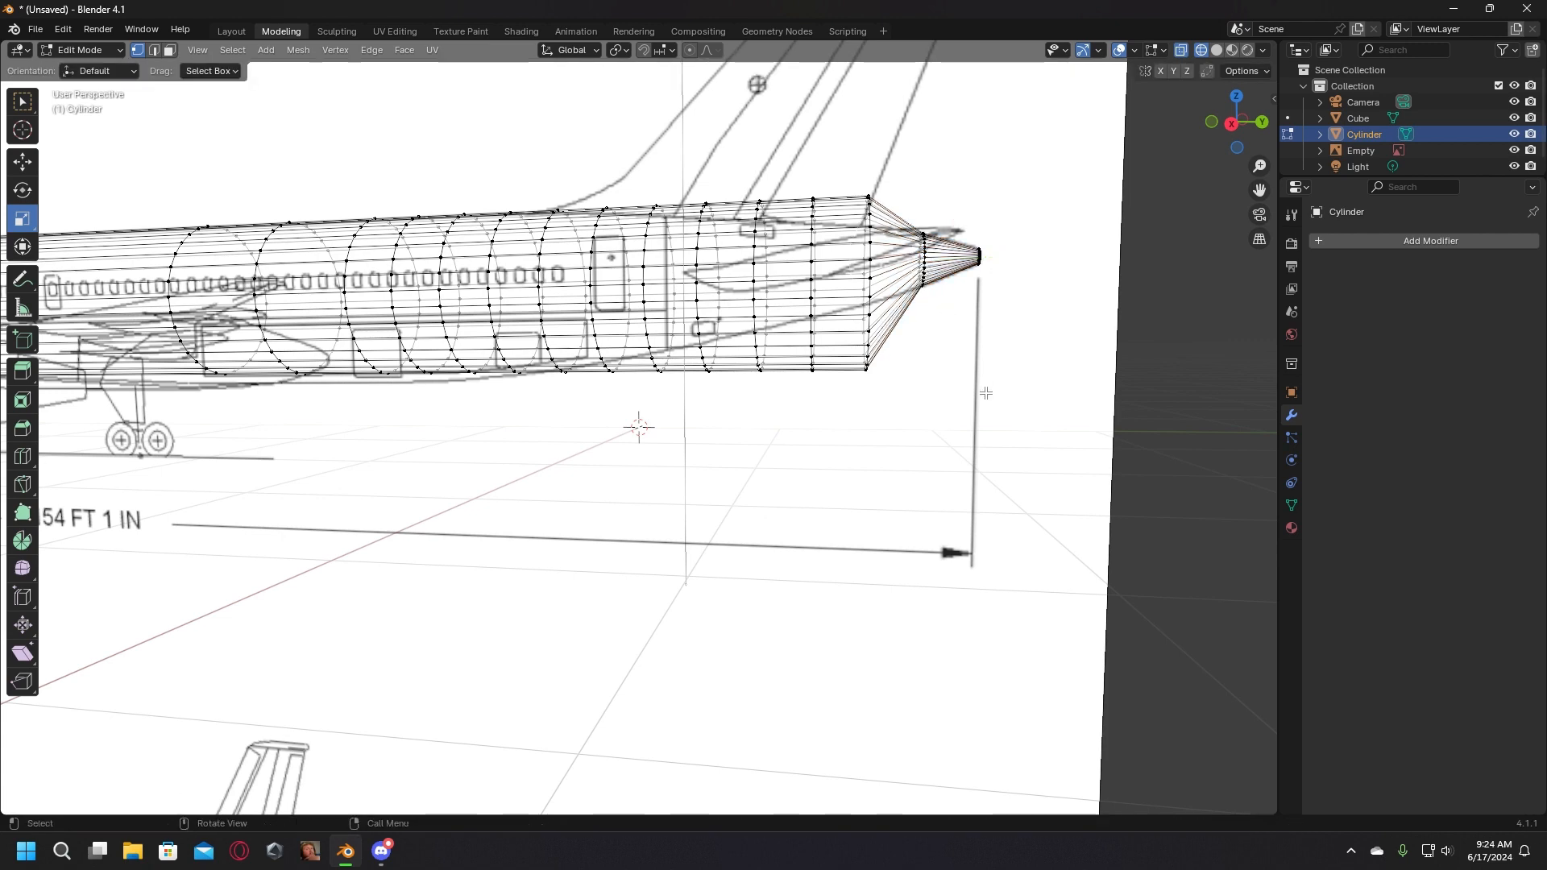
scroll(906, 436, down, 5)
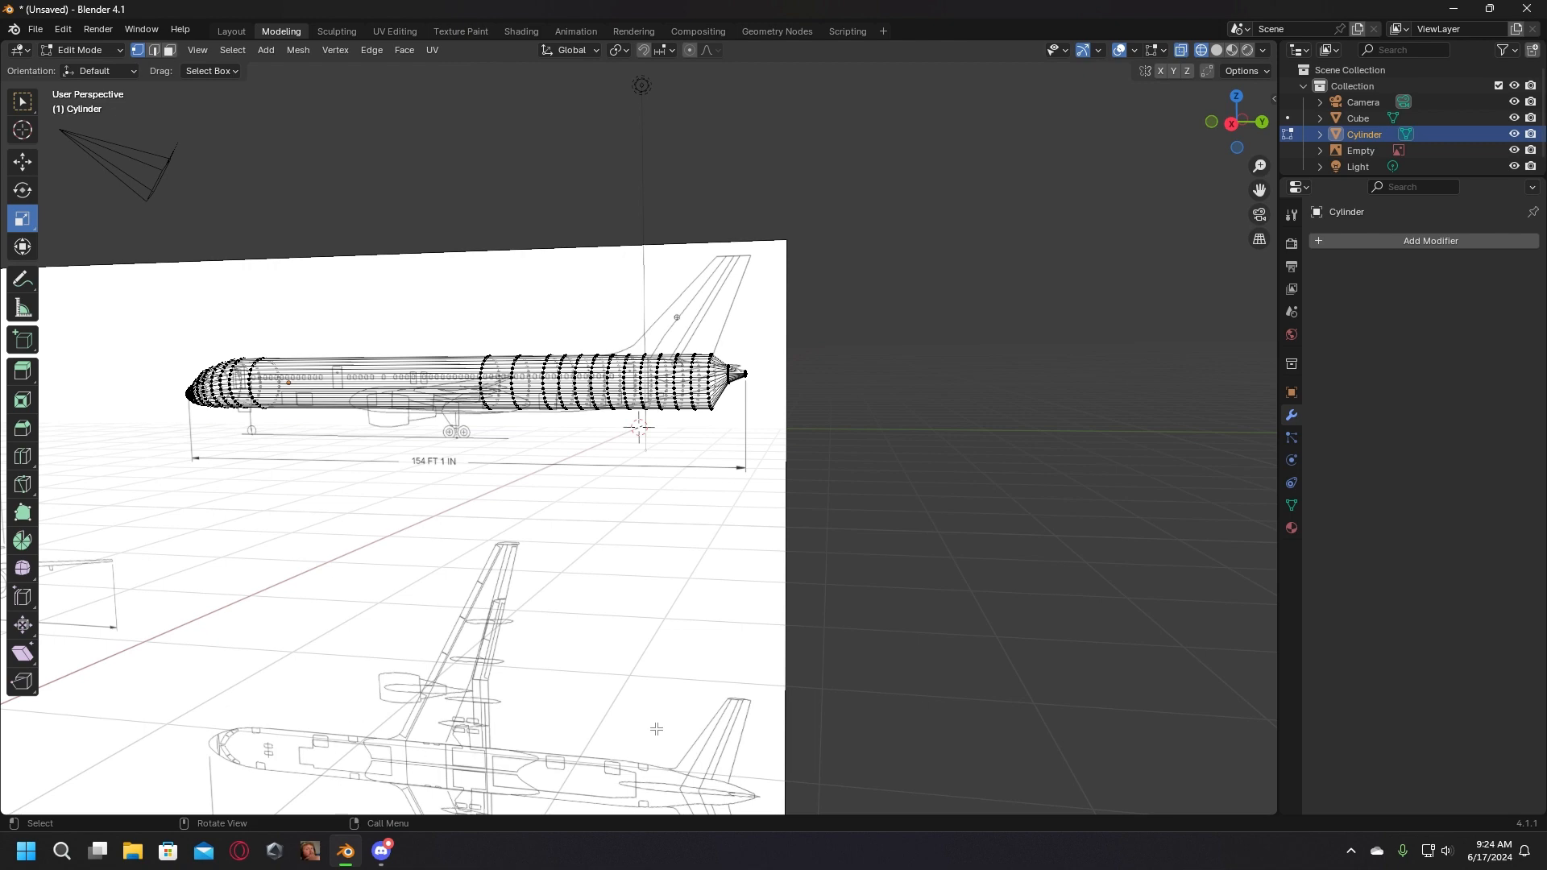
scroll(814, 493, up, 4)
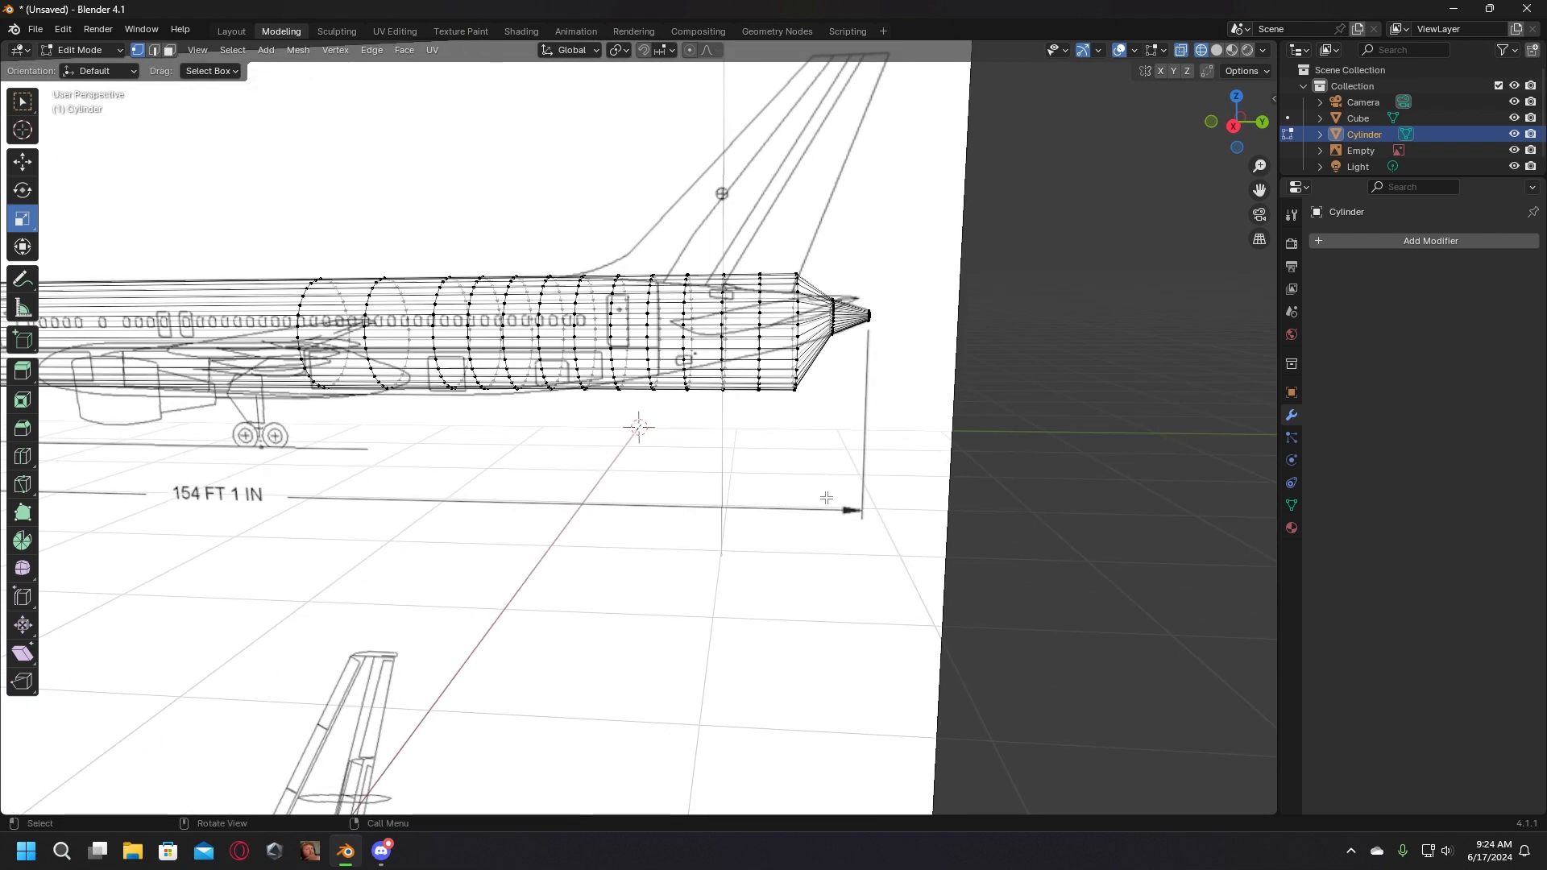
Step: Select the third loop from the tail tip, scale it down, raise it along the Z axis to the blueprint outline, and deselect it
drag(781, 294, 780, 251)
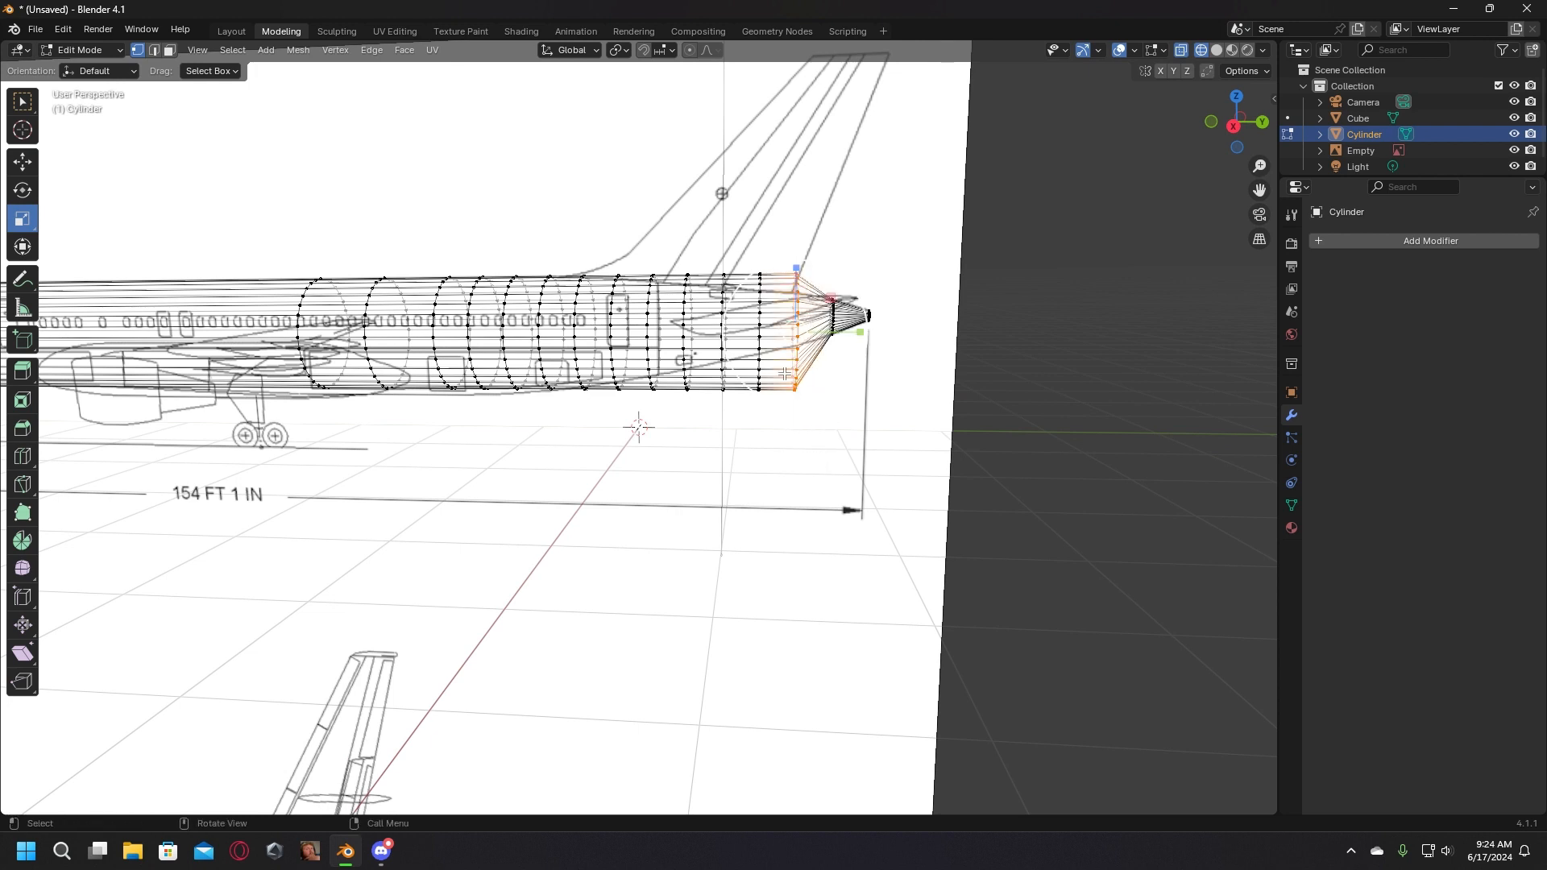
drag(812, 398, 793, 361)
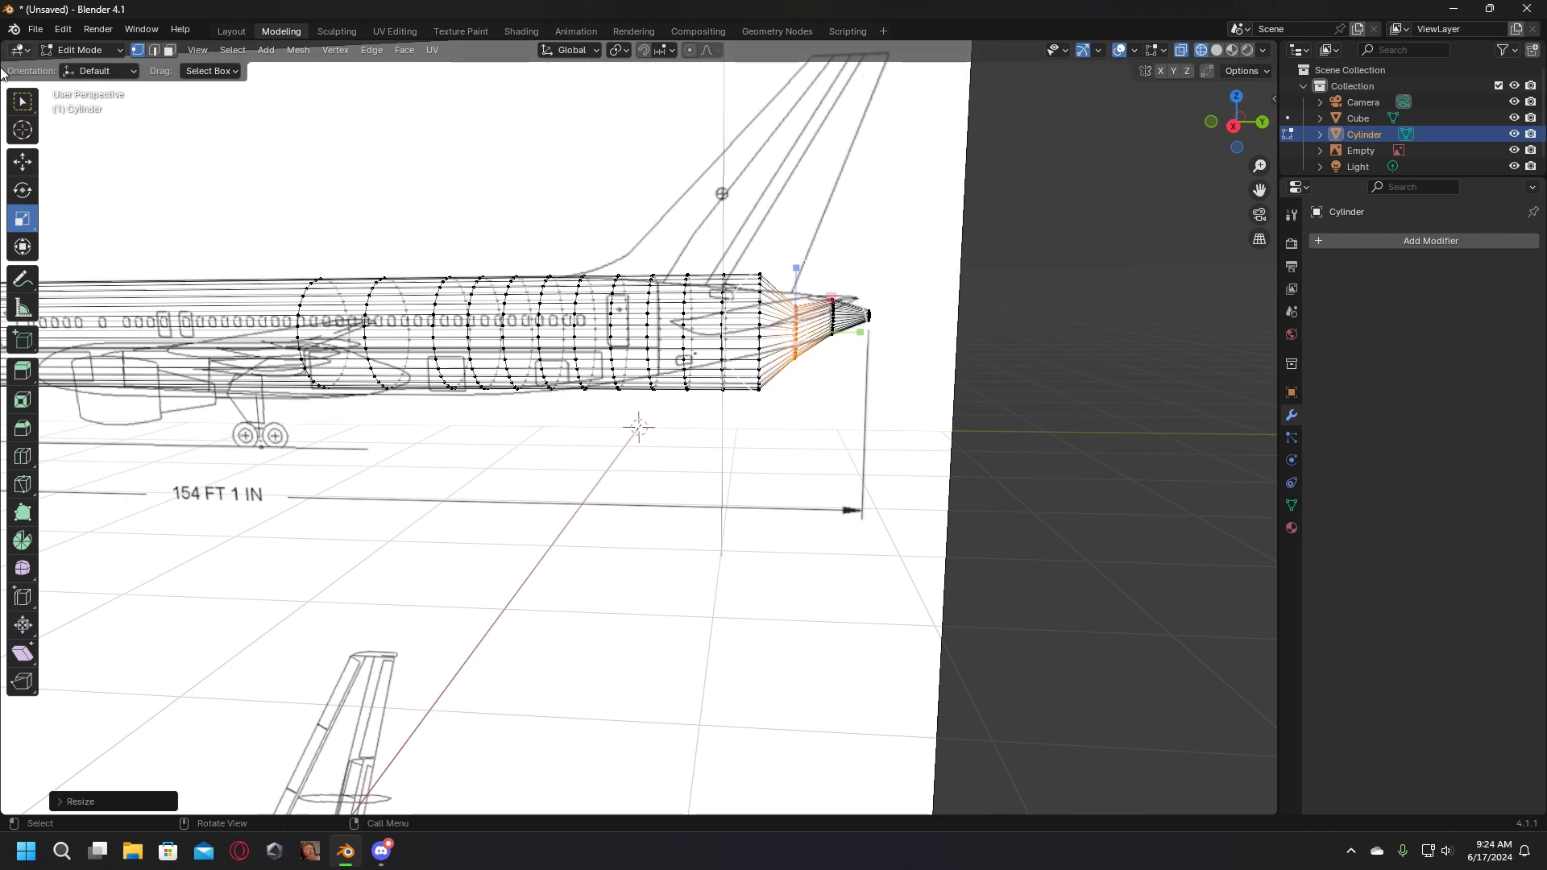
click(20, 162)
drag(808, 284, 807, 265)
click(856, 437)
scroll(855, 437, up, 1)
middle_drag(856, 437, 856, 431)
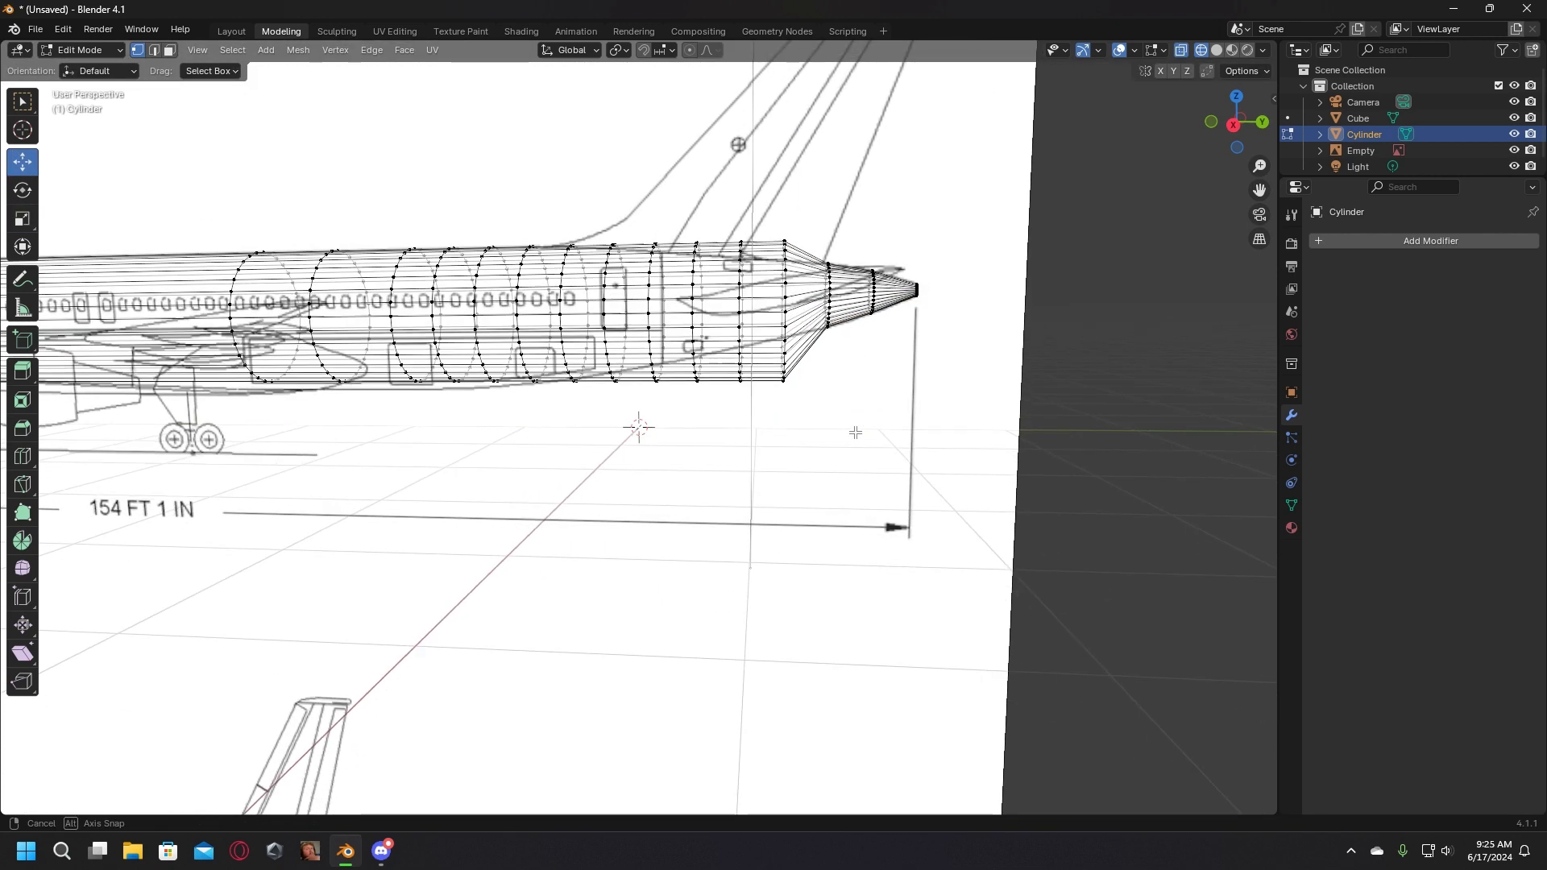
Step: Scale down the fourth loop from the tail tip and raise it along the Z axis to match the tail cone outline
scroll(805, 409, down, 1)
drag(767, 401, 749, 231)
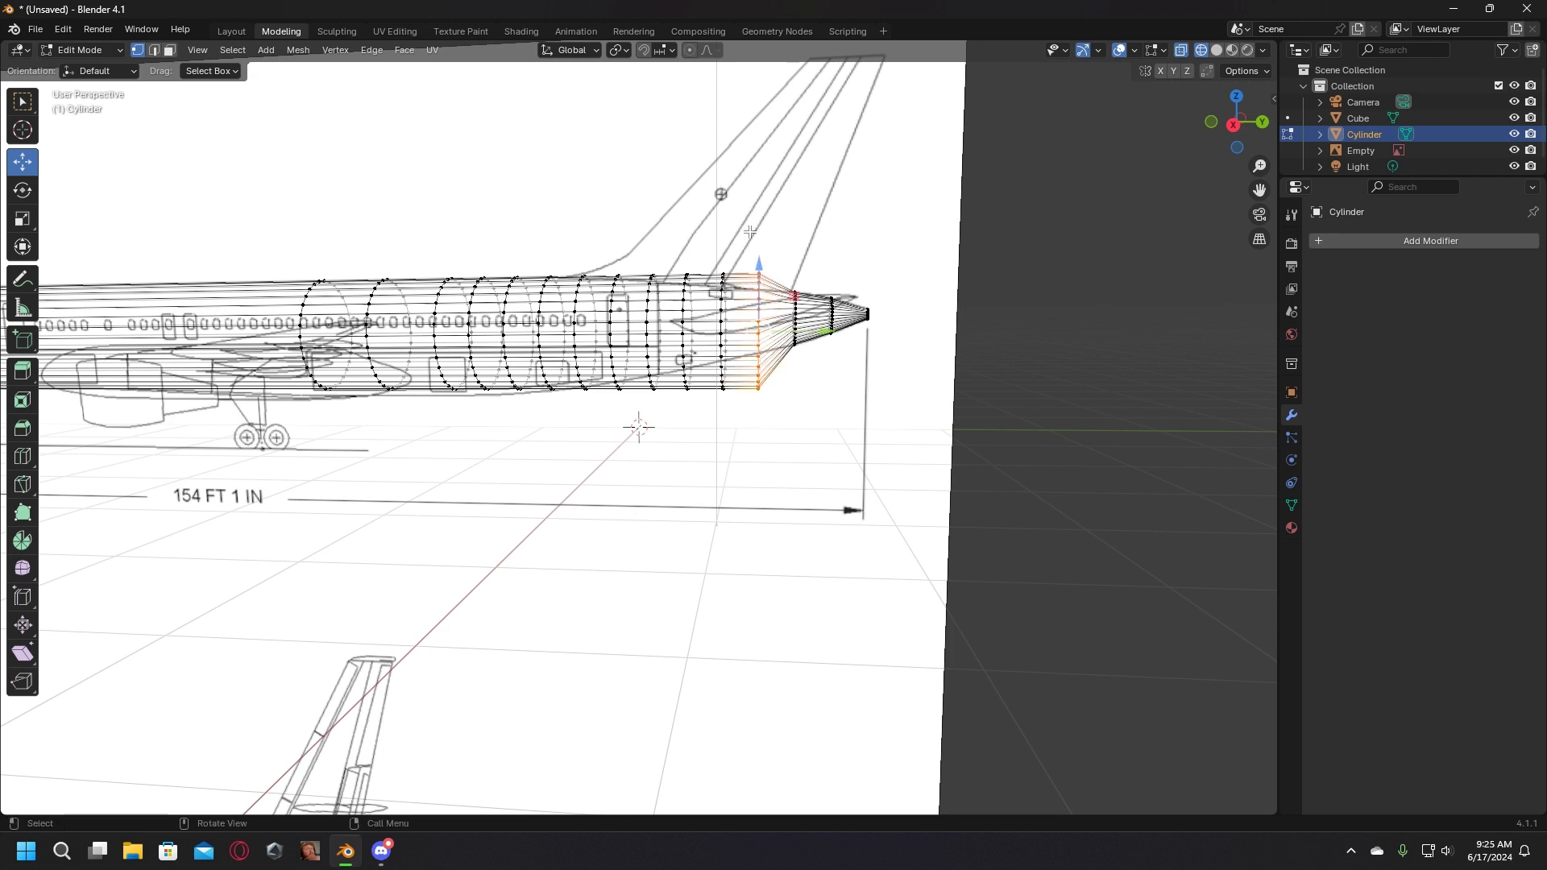
click(22, 214)
drag(785, 379, 758, 356)
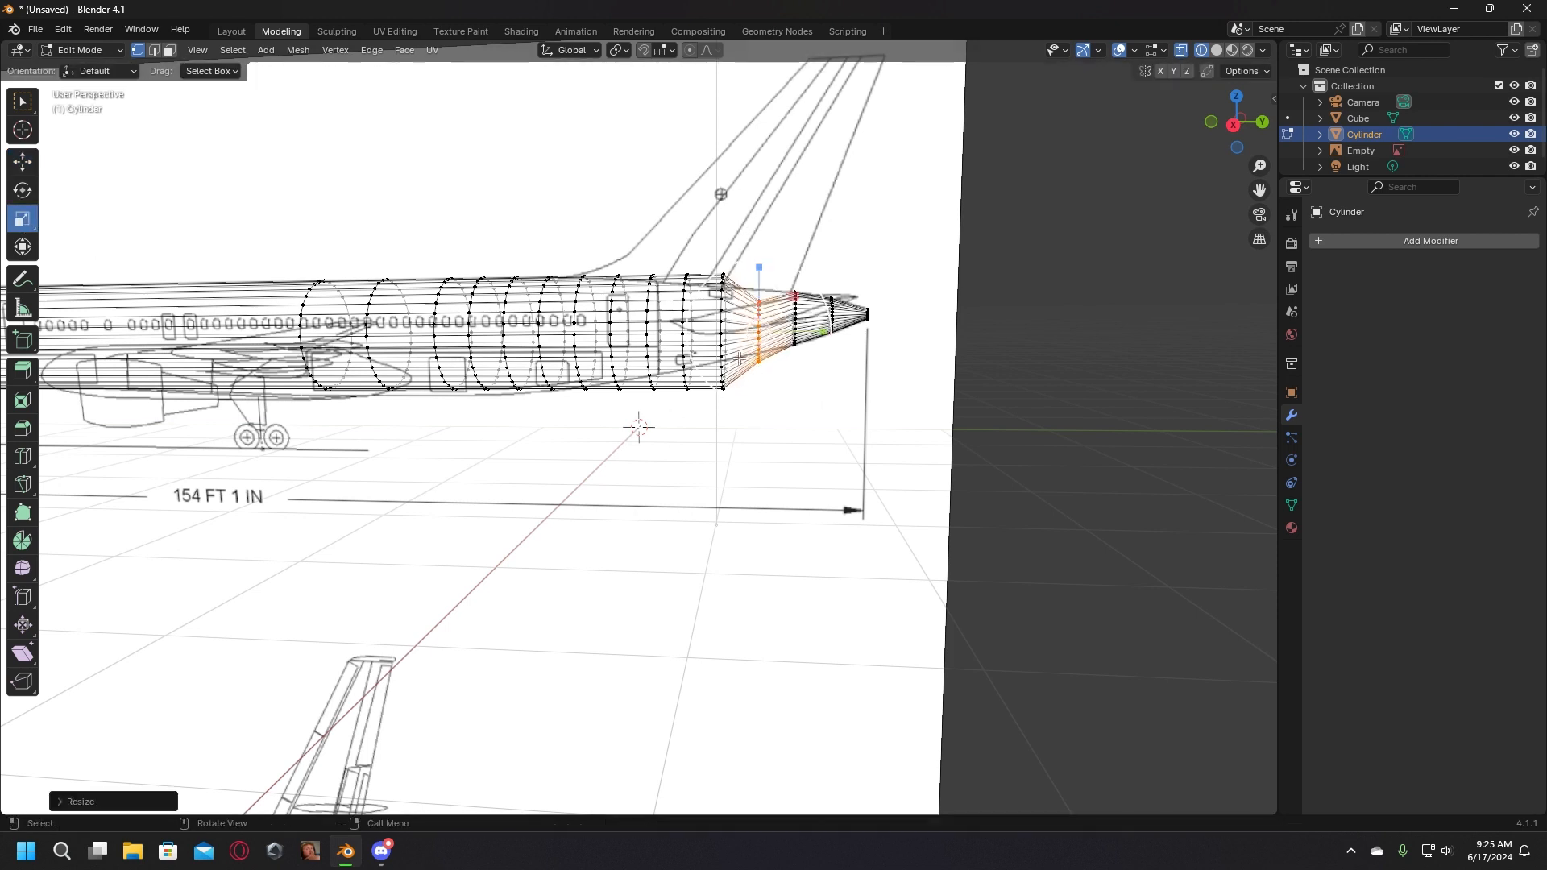
click(21, 163)
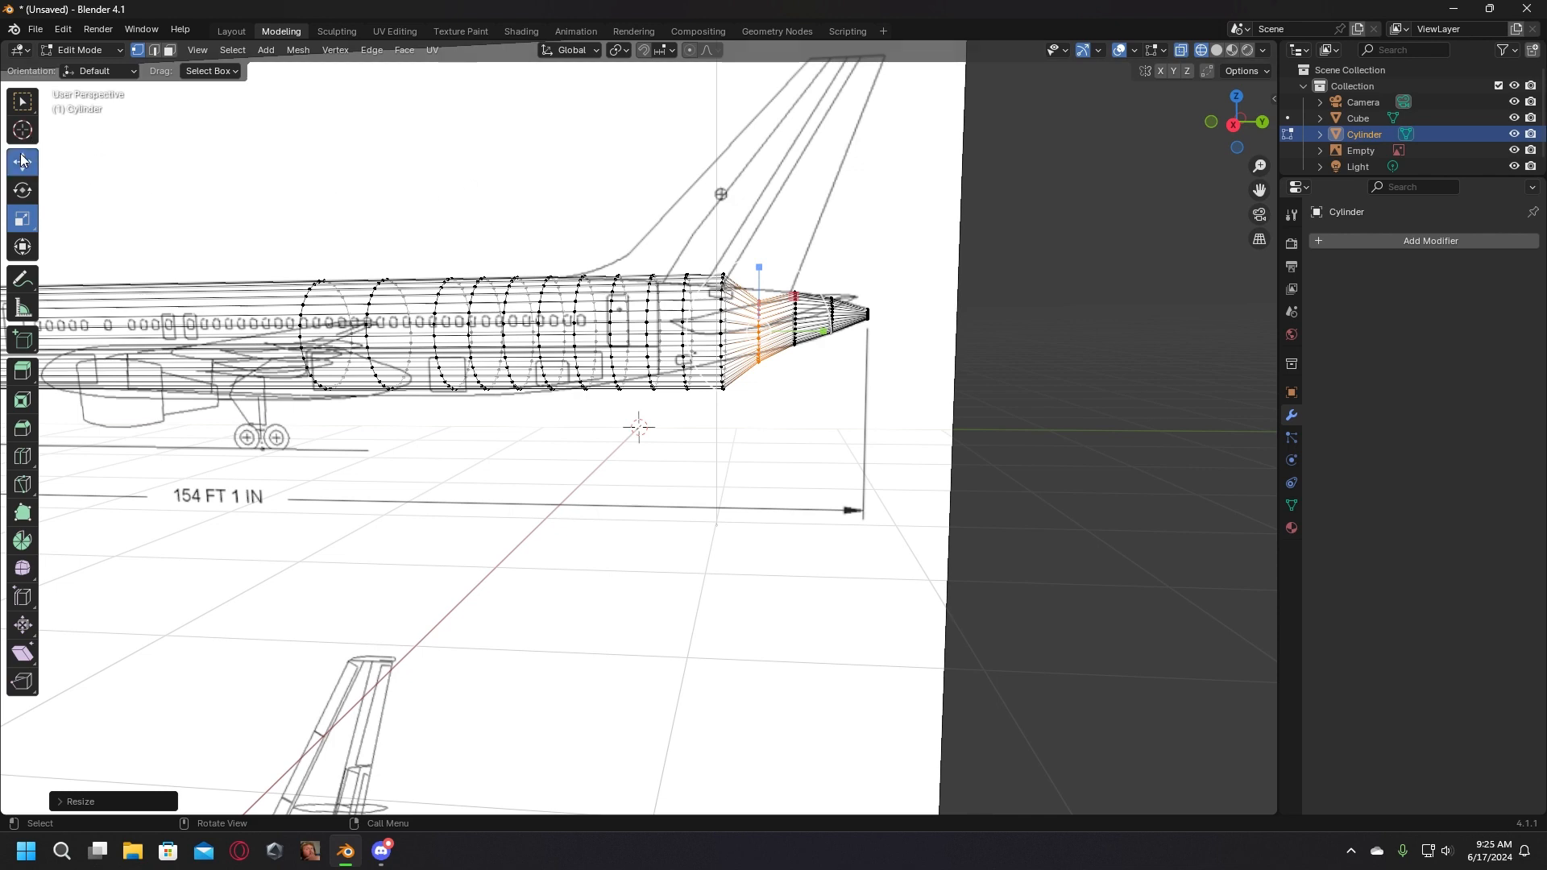
drag(759, 267, 763, 256)
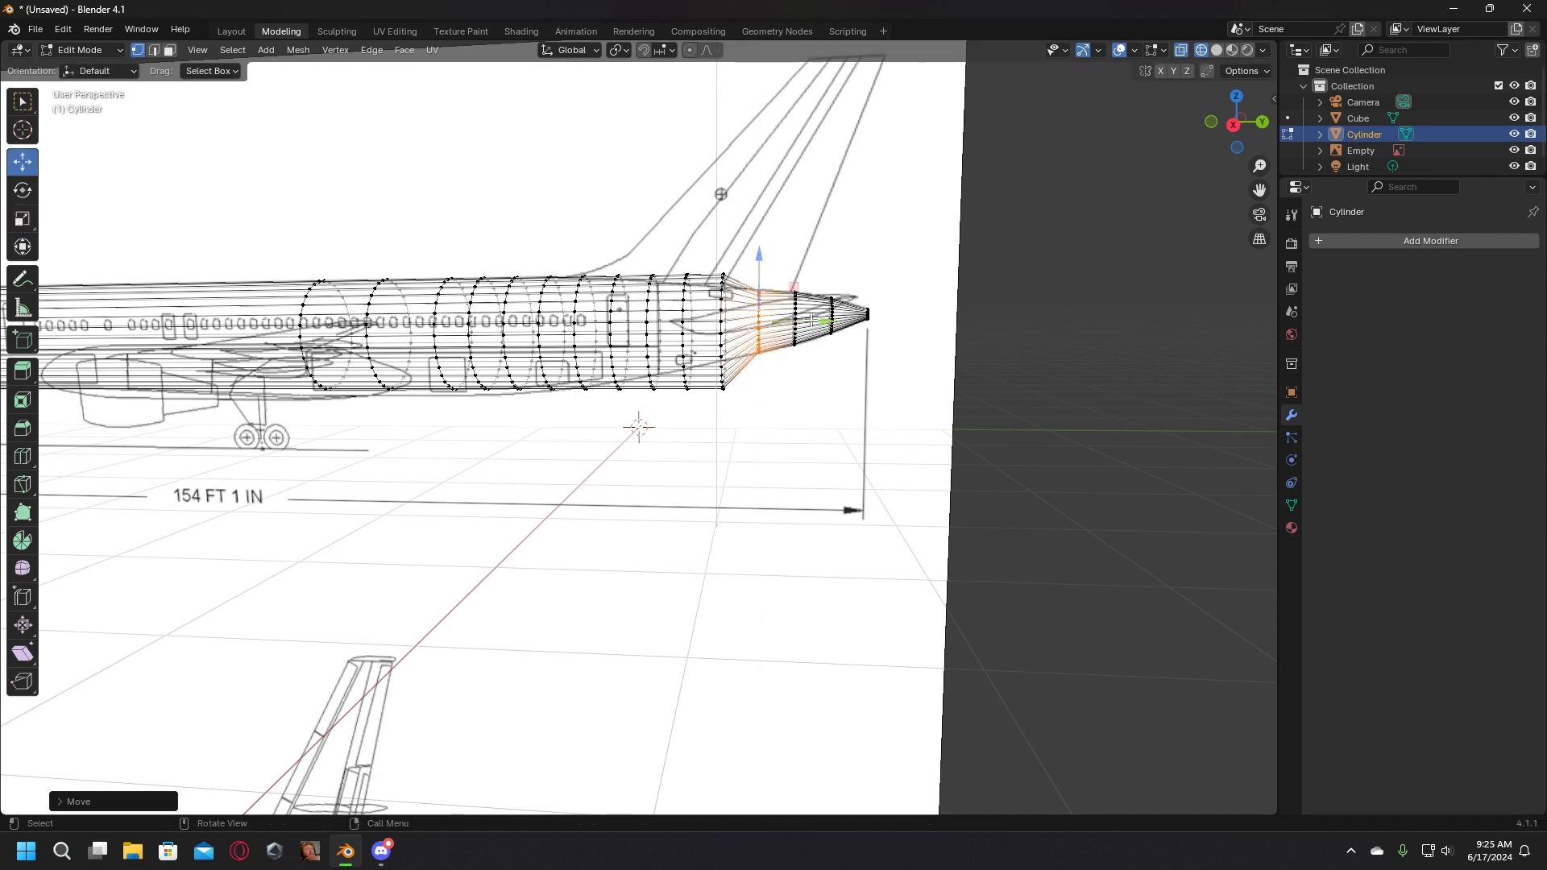
click(922, 444)
Step: Select the fifth loop from the tail tip, scale it down, and raise it along the Z axis toward the outline
middle_drag(812, 434, 769, 417)
drag(749, 417, 705, 266)
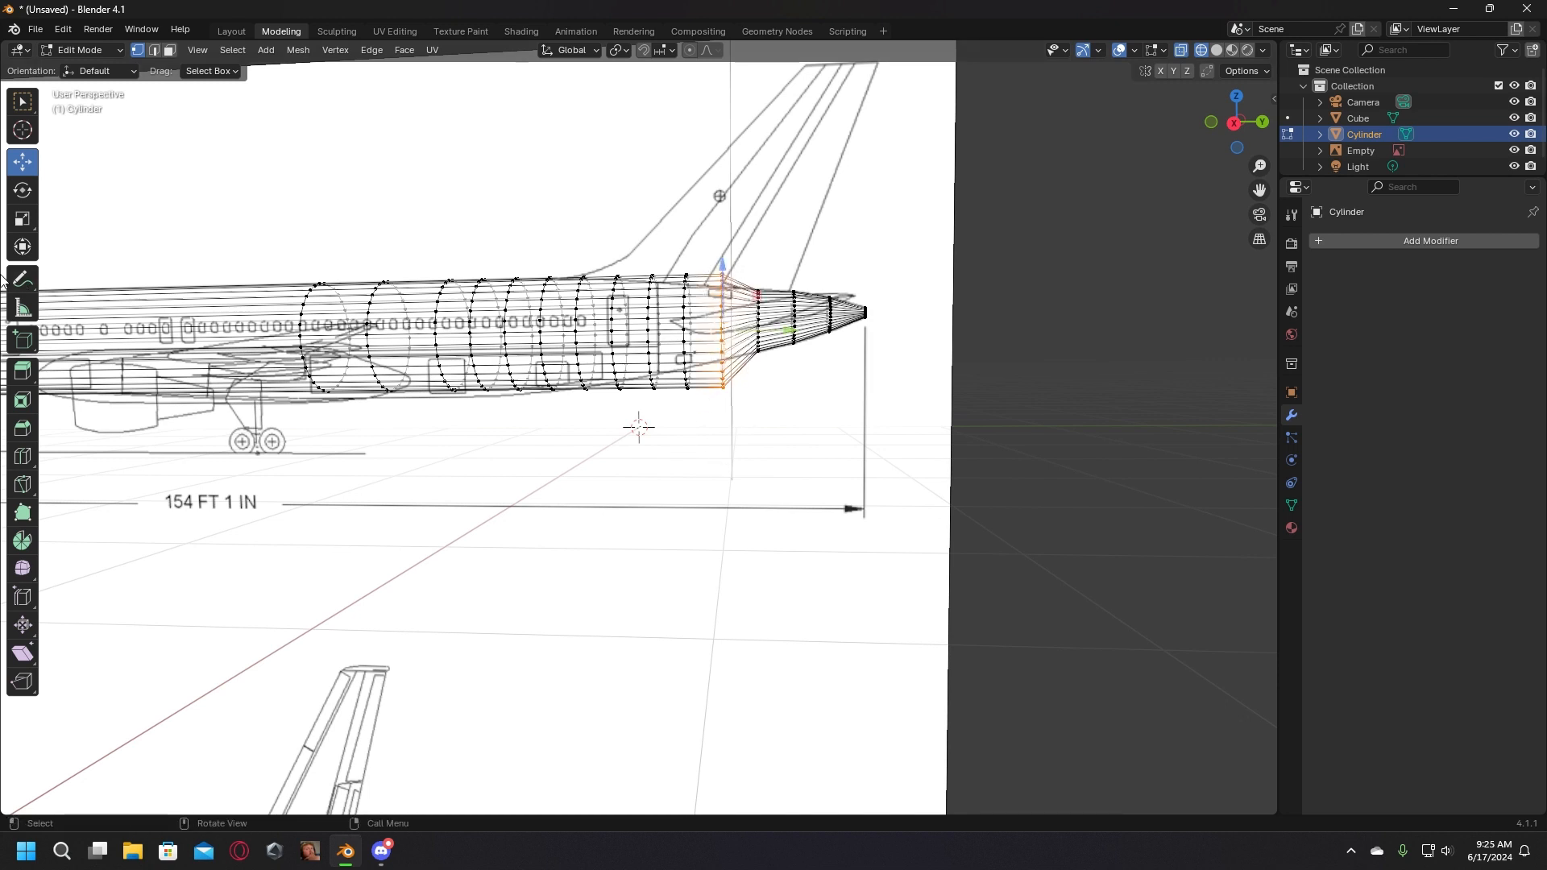
click(22, 219)
drag(748, 367, 742, 350)
click(23, 163)
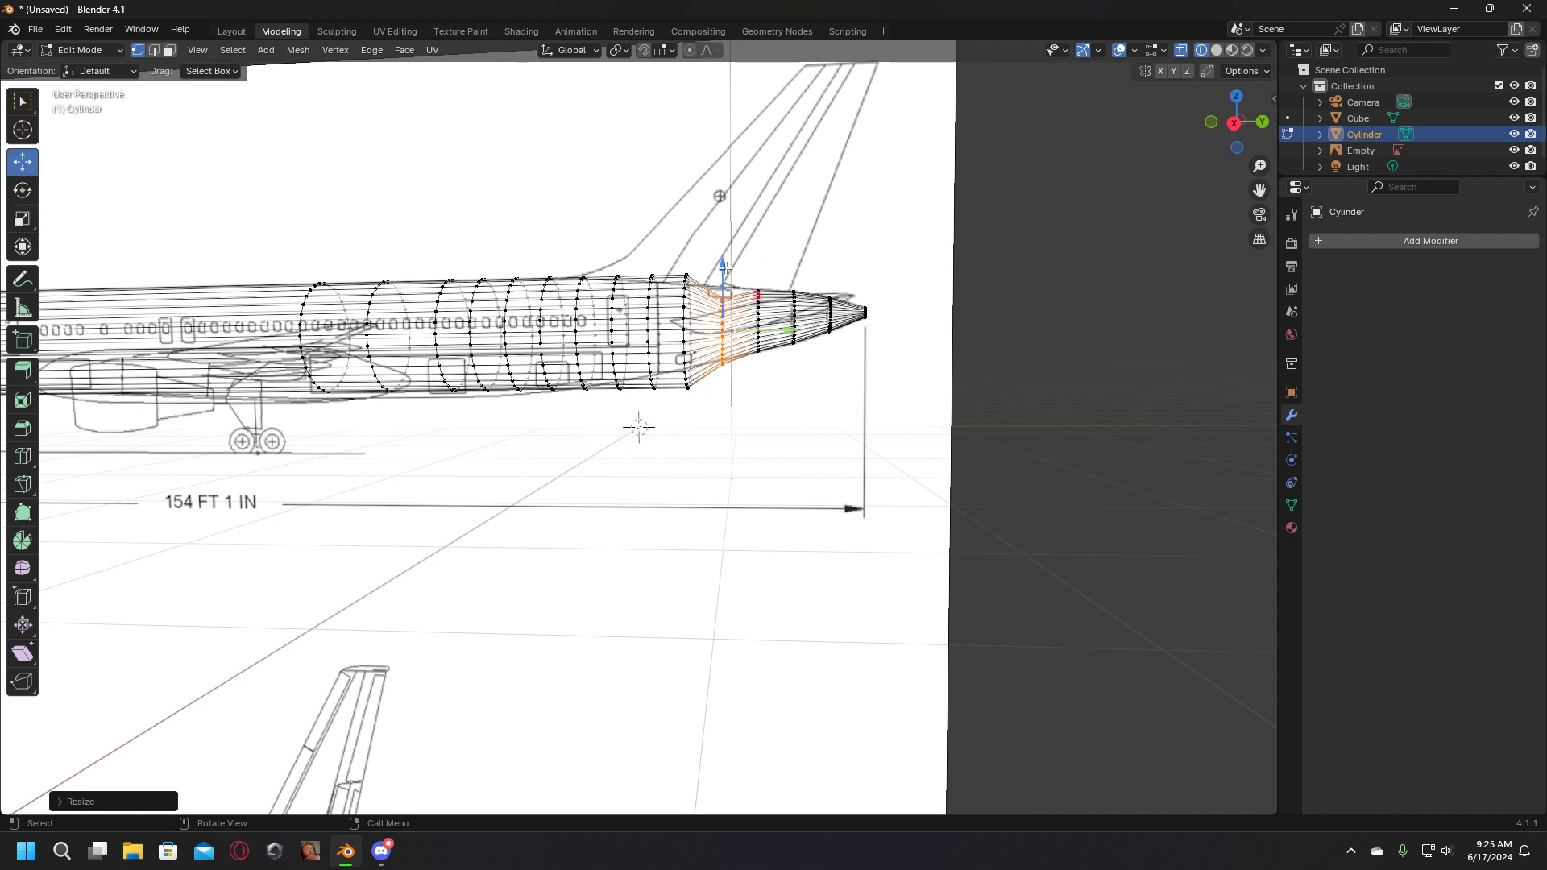
drag(724, 266, 717, 256)
Step: Fine-tune the fifth loop's scale, lower it slightly along the Z axis to fit the blueprint, and clear the selection
click(23, 219)
drag(744, 370, 749, 379)
middle_drag(816, 430, 820, 440)
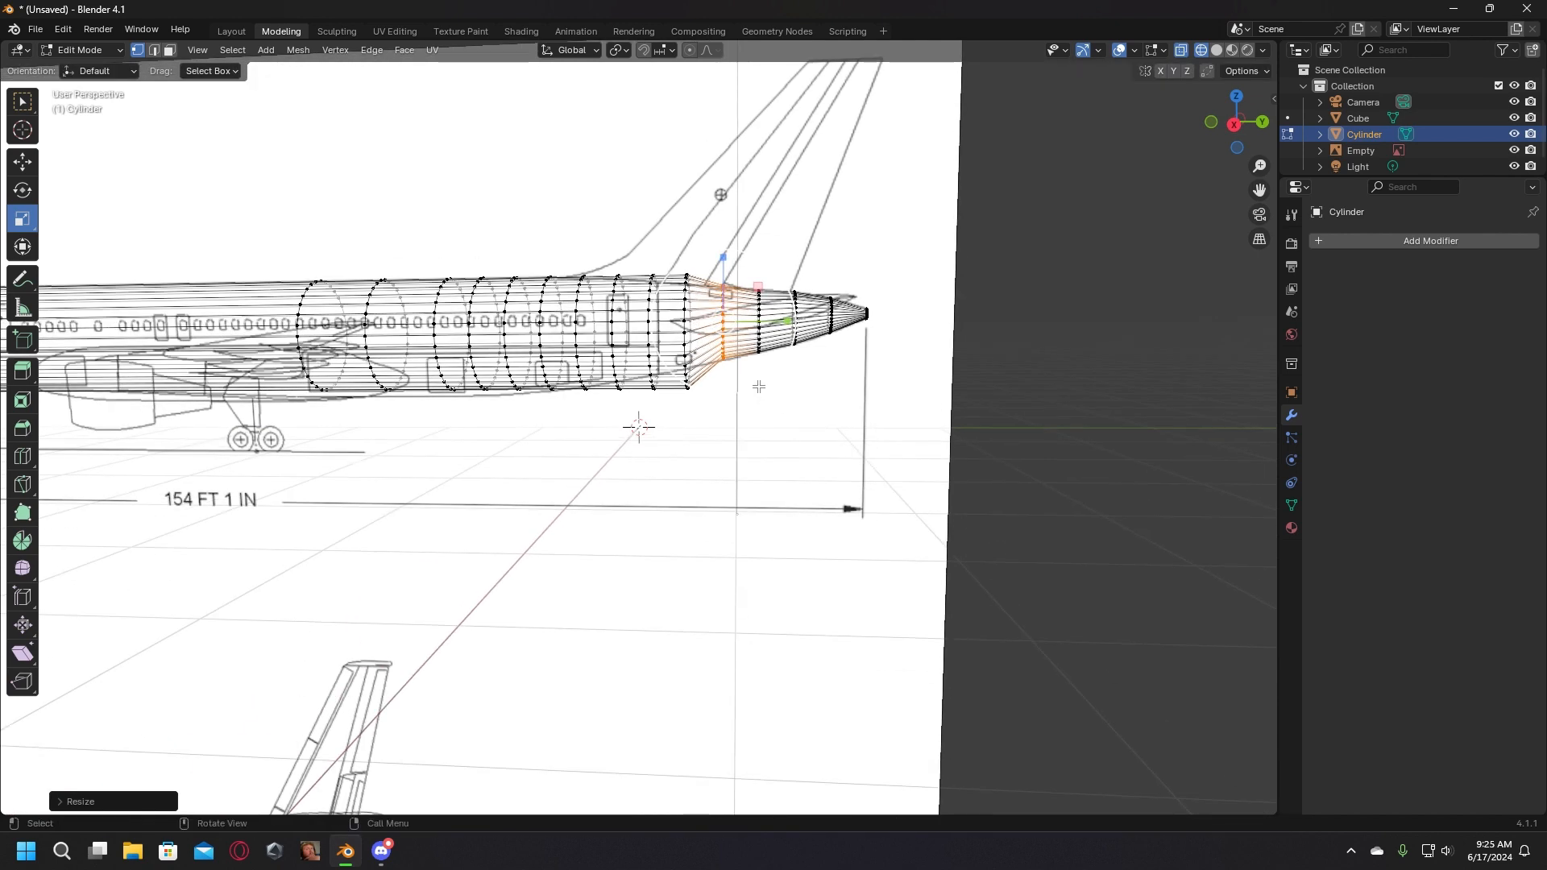
drag(750, 362, 749, 359)
click(23, 161)
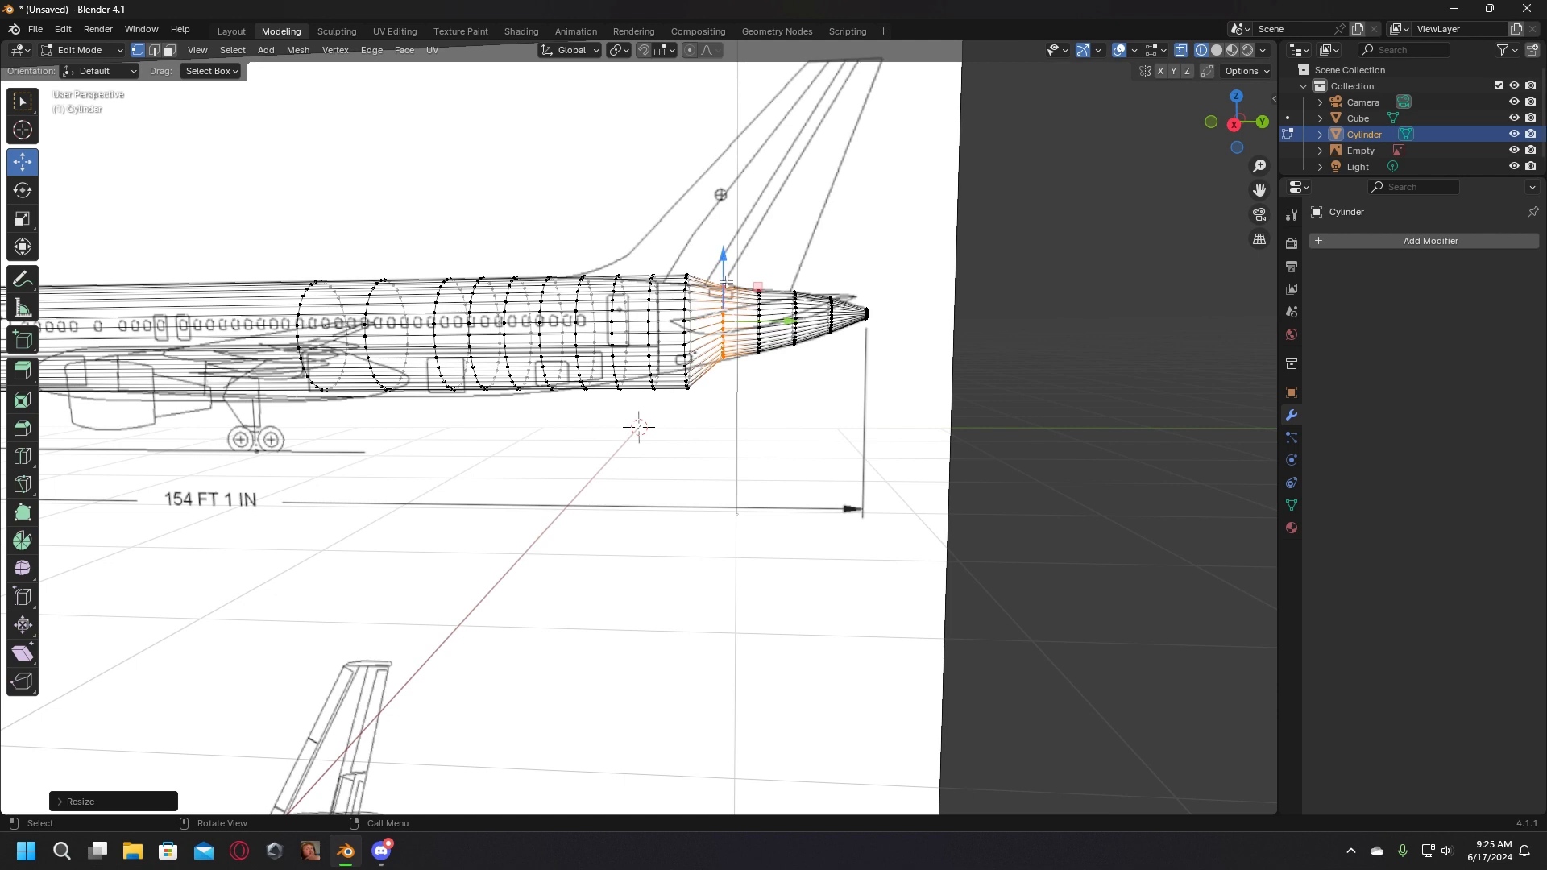
drag(723, 279, 723, 287)
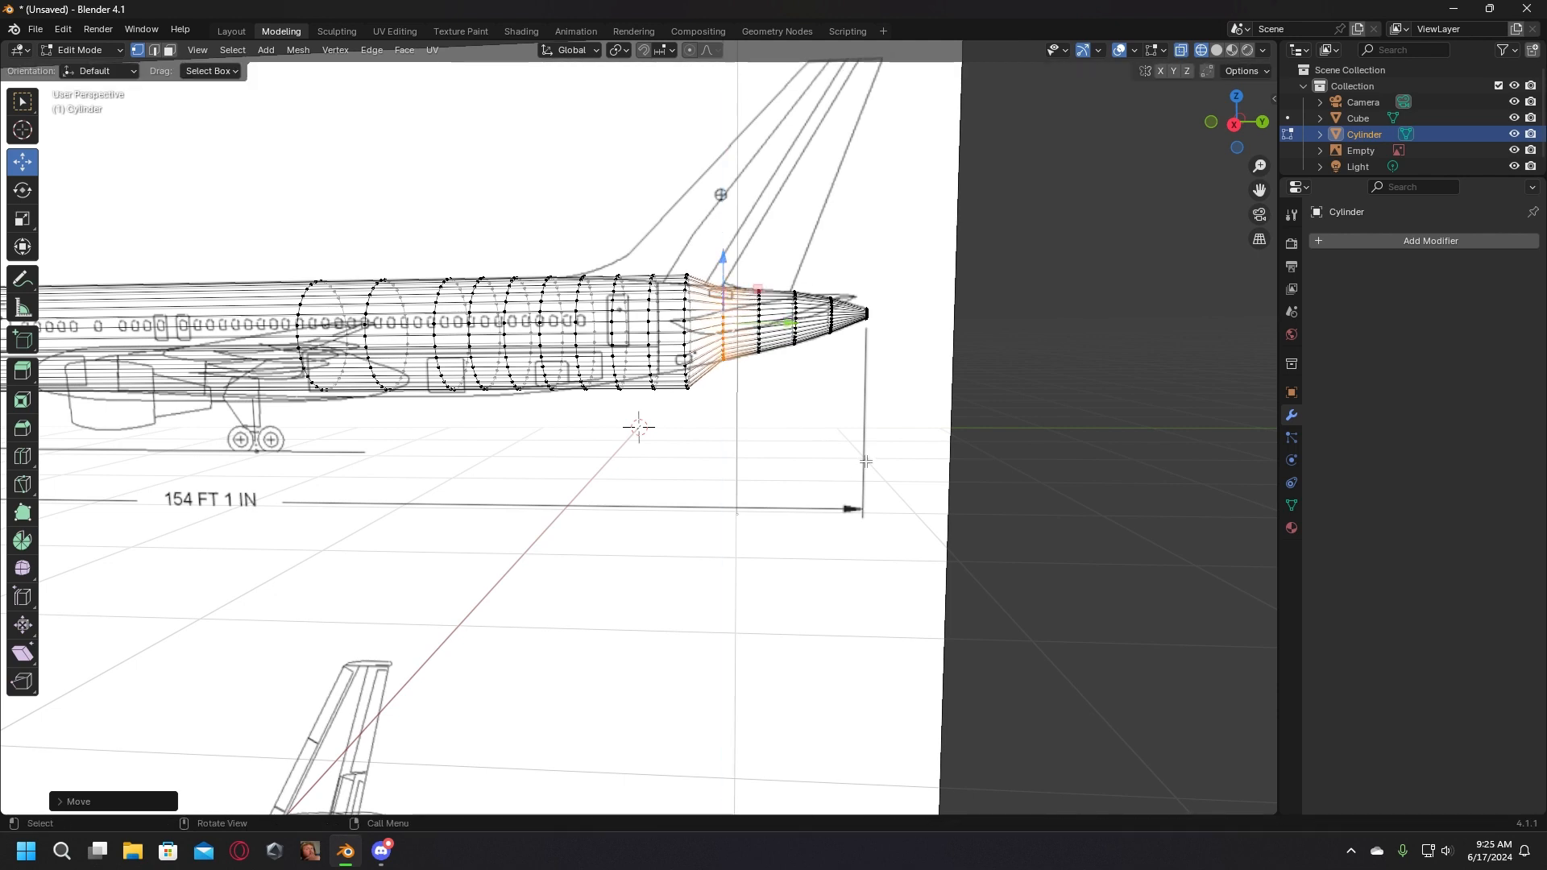
click(861, 465)
Step: Box-select the sixth loop from the tail tip, scale it down, raise it slightly along the Z axis, and deselect it
middle_drag(810, 498, 698, 434)
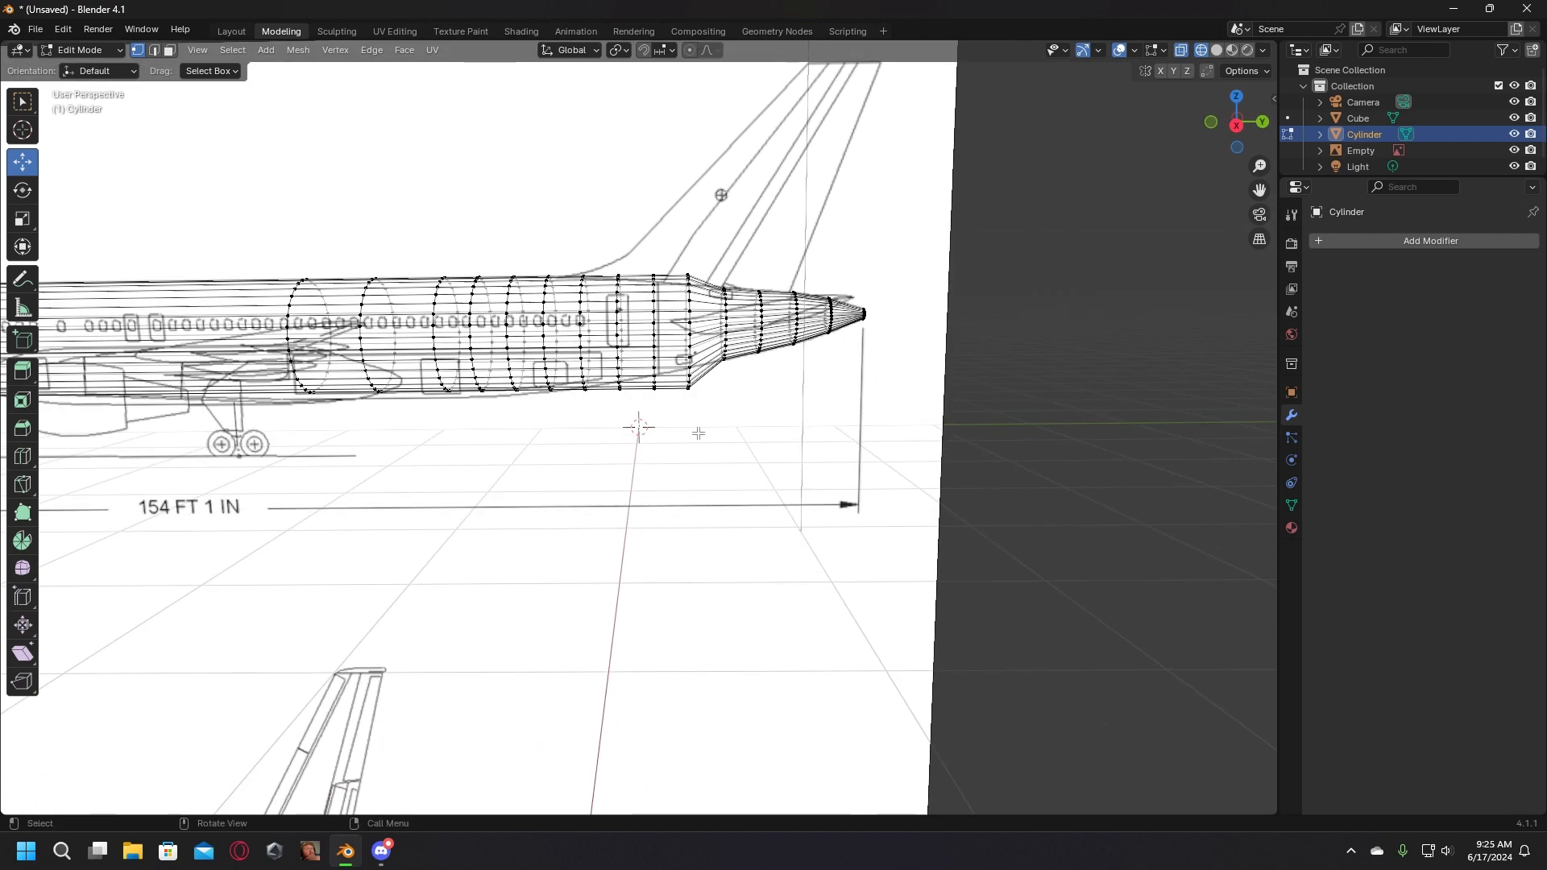
key(b)
drag(669, 254, 668, 254)
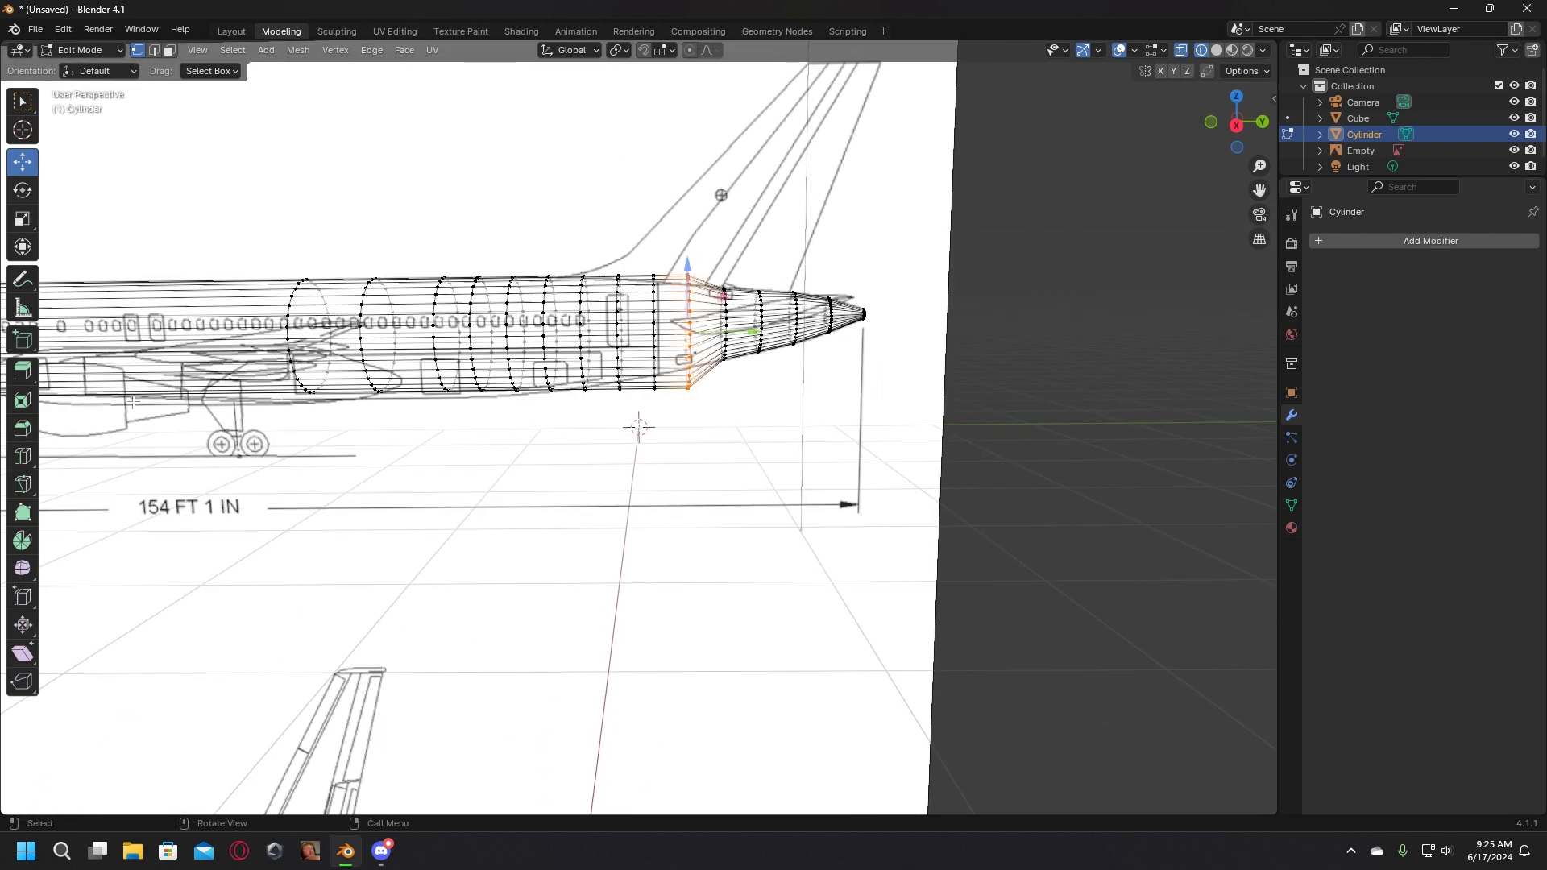
click(22, 219)
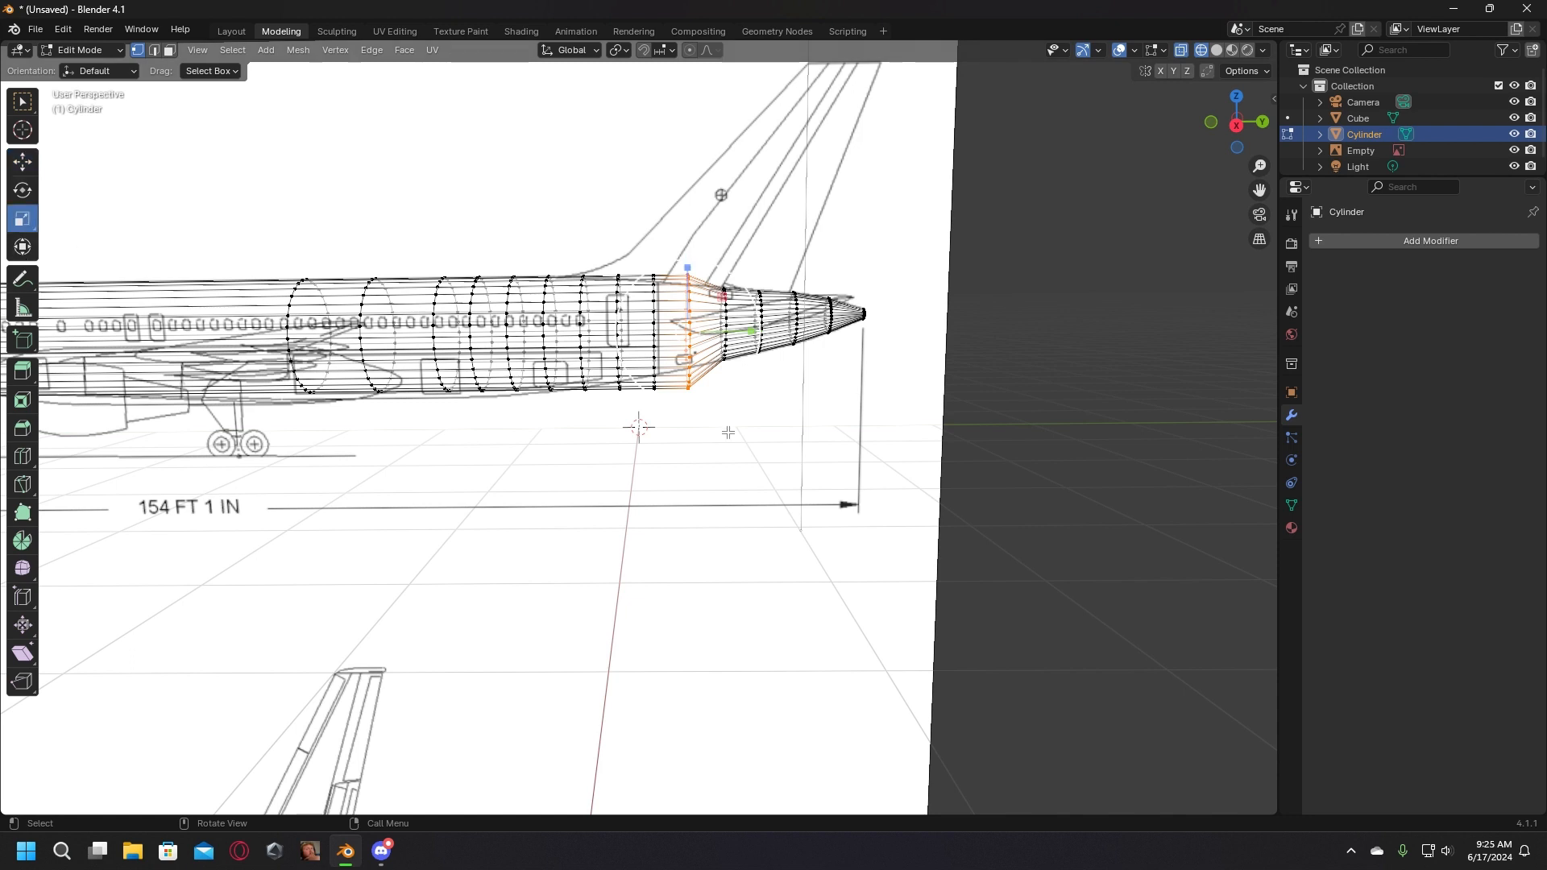
drag(737, 384, 721, 366)
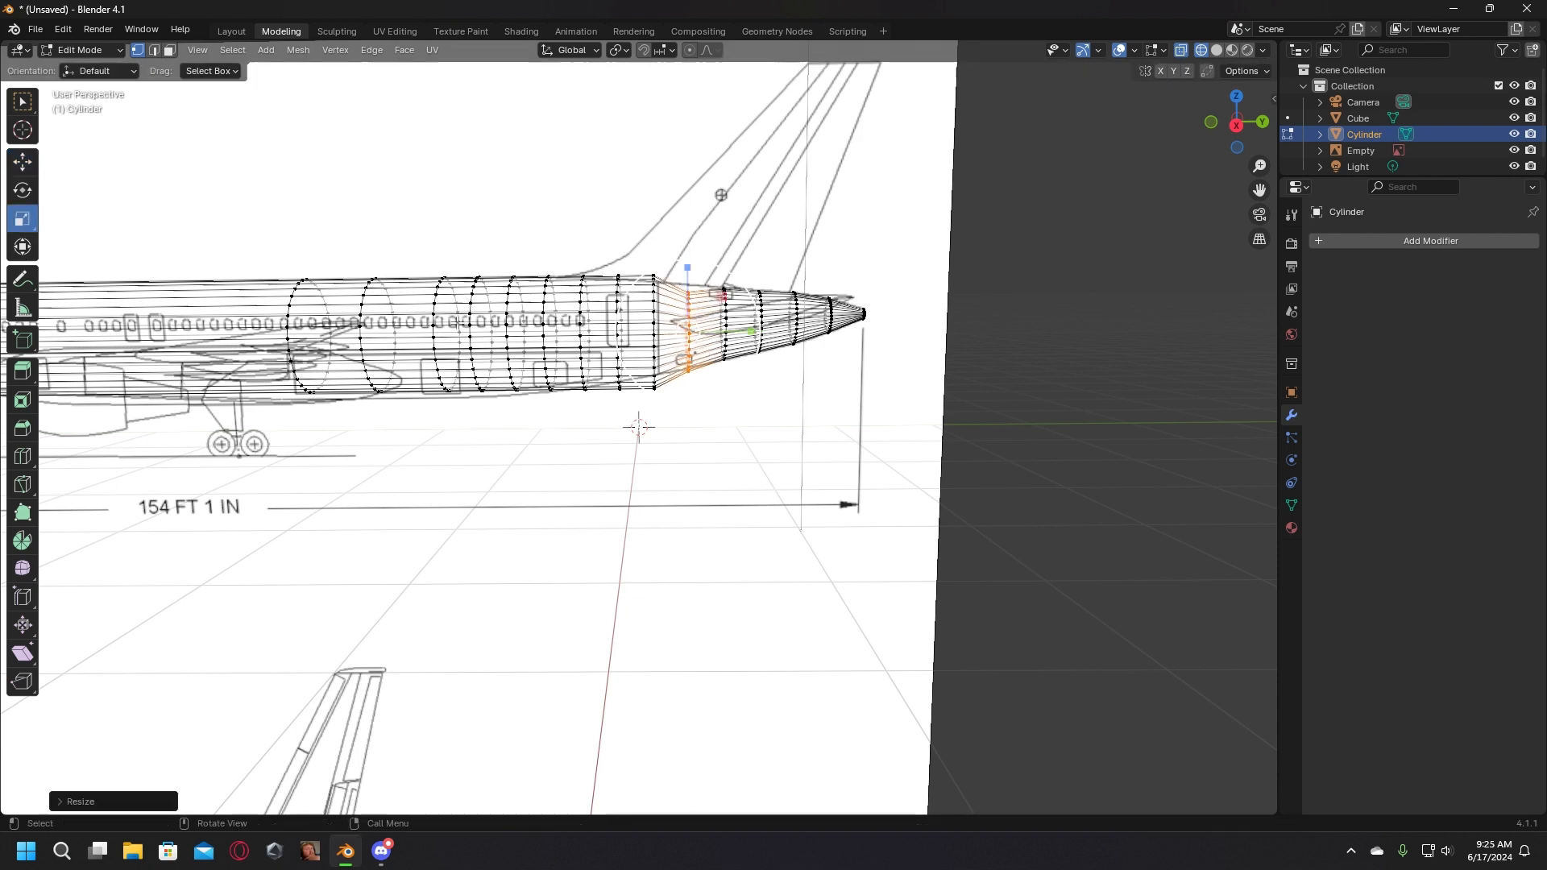
click(22, 162)
drag(697, 281, 696, 269)
click(800, 526)
Step: Reselect the fourth loop from the tail tip and reduce its Z scale slightly to smooth the tail cone profile
middle_drag(731, 522, 722, 521)
middle_drag(740, 438, 770, 312)
drag(747, 284, 764, 391)
middle_drag(761, 393, 769, 415)
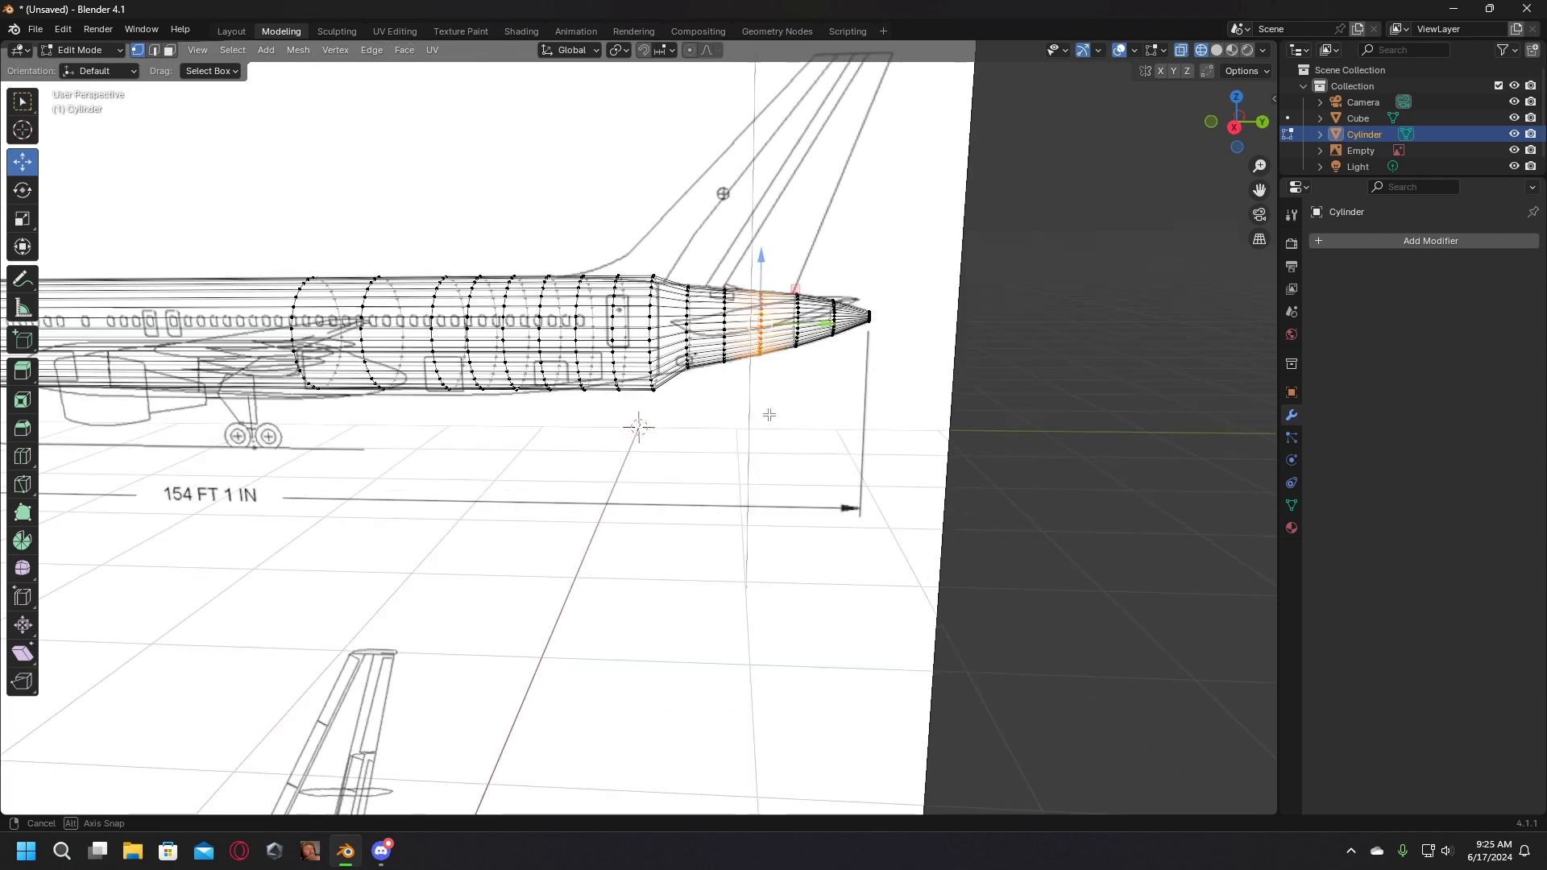
click(22, 219)
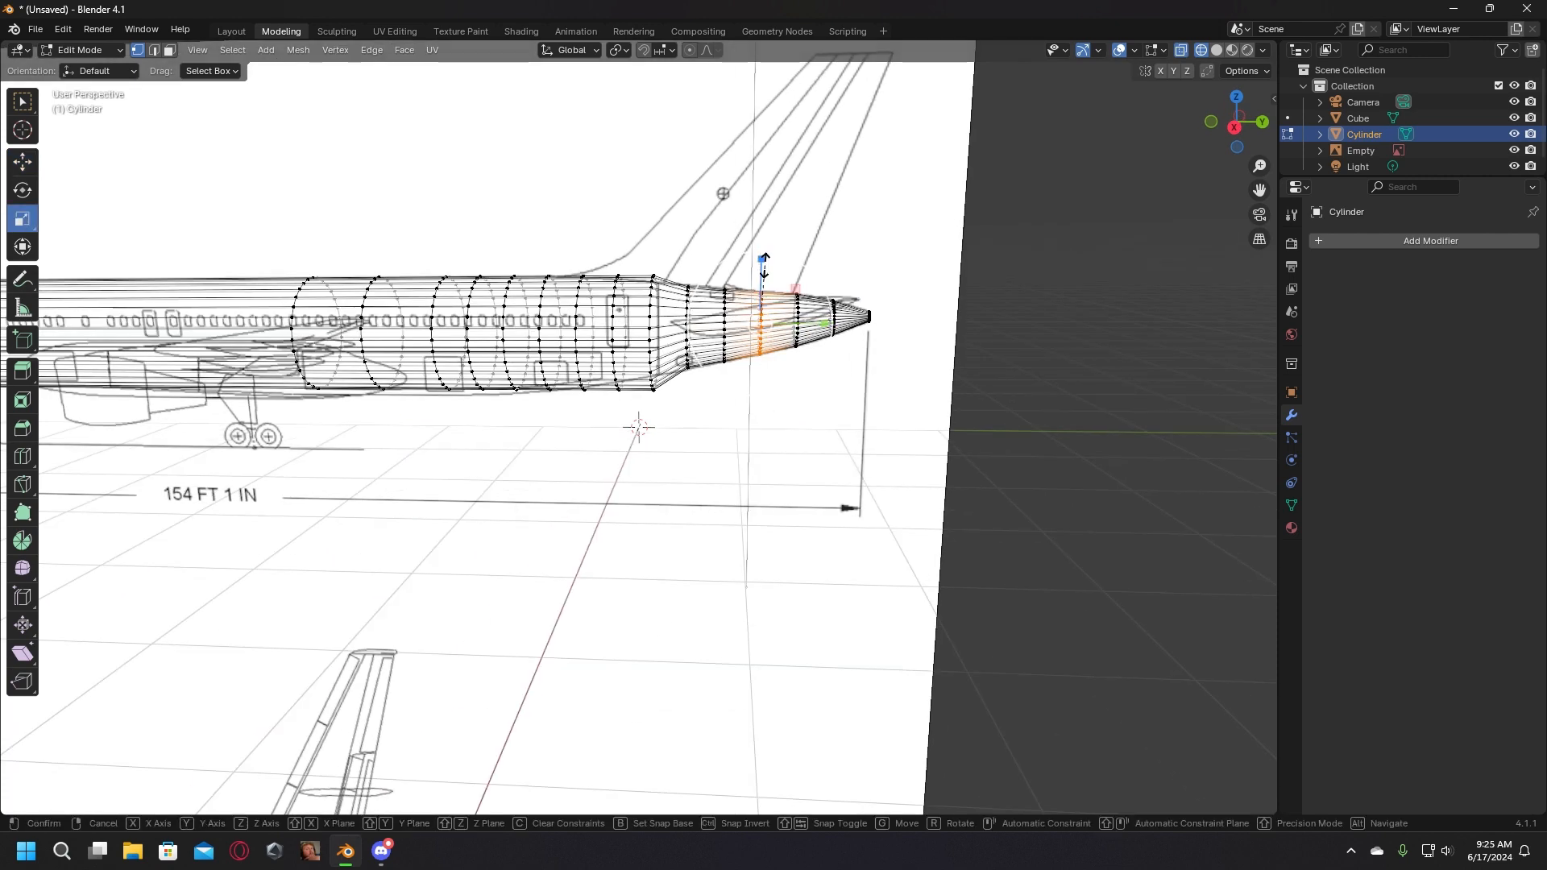
drag(762, 261, 764, 266)
middle_drag(766, 628, 745, 425)
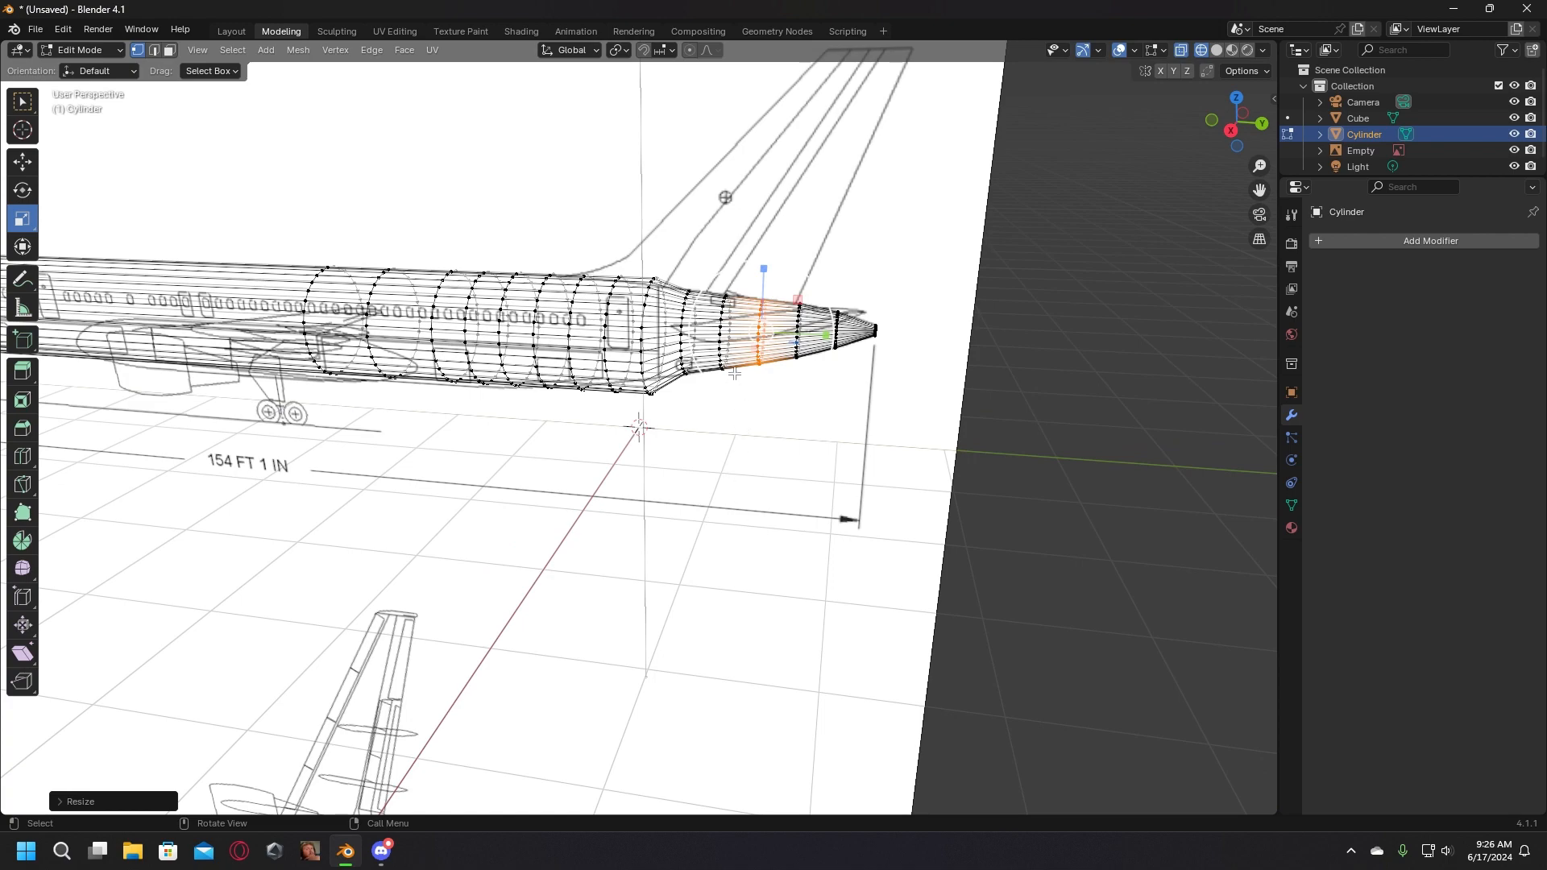
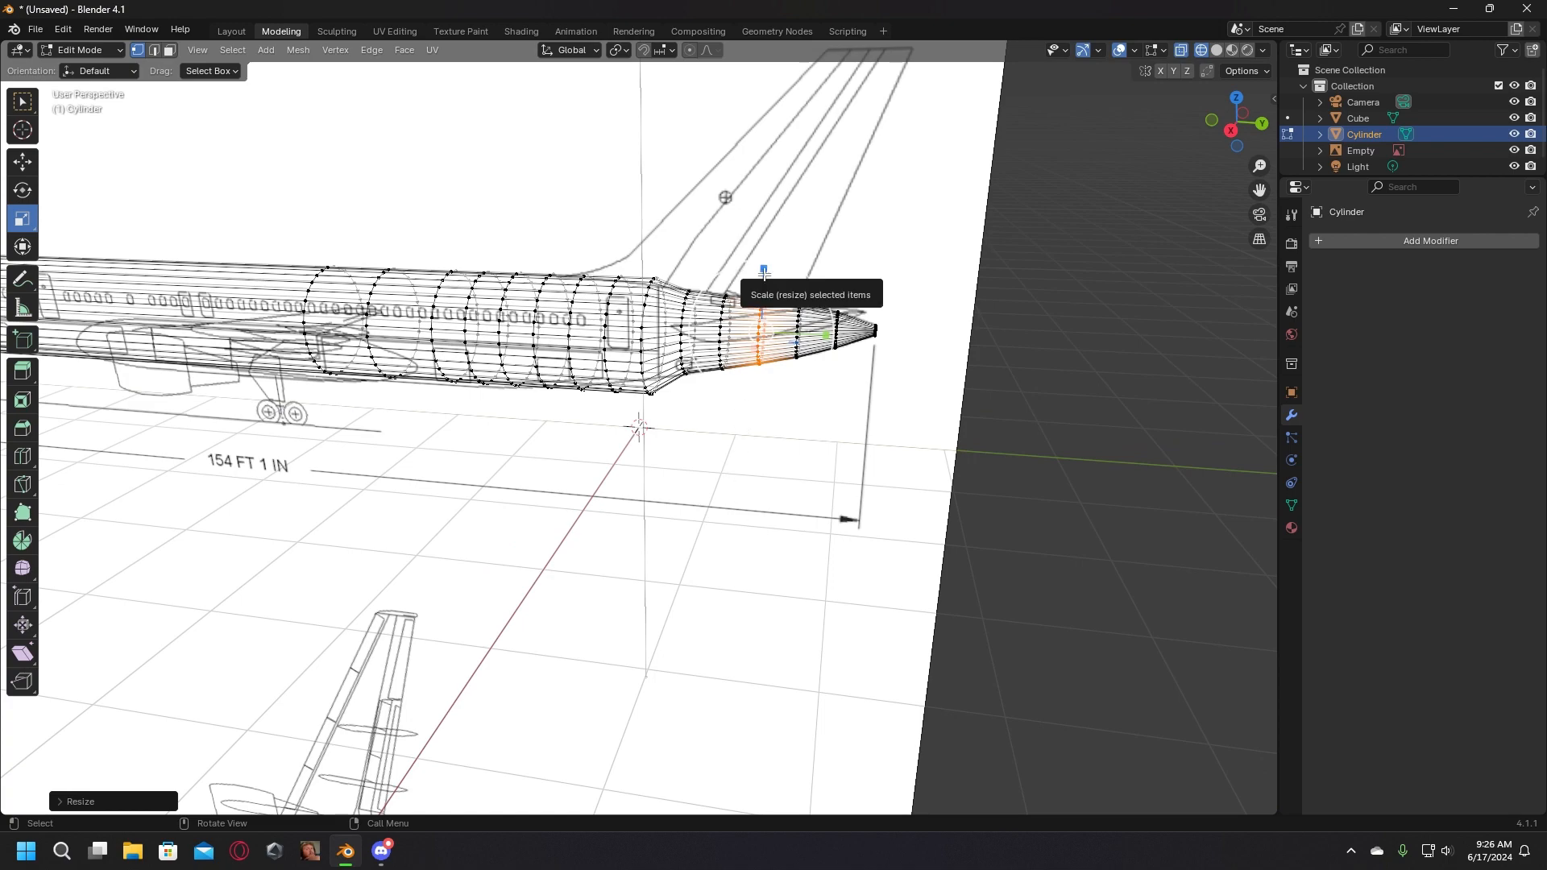
middle_drag(763, 273, 748, 389)
drag(789, 359, 777, 216)
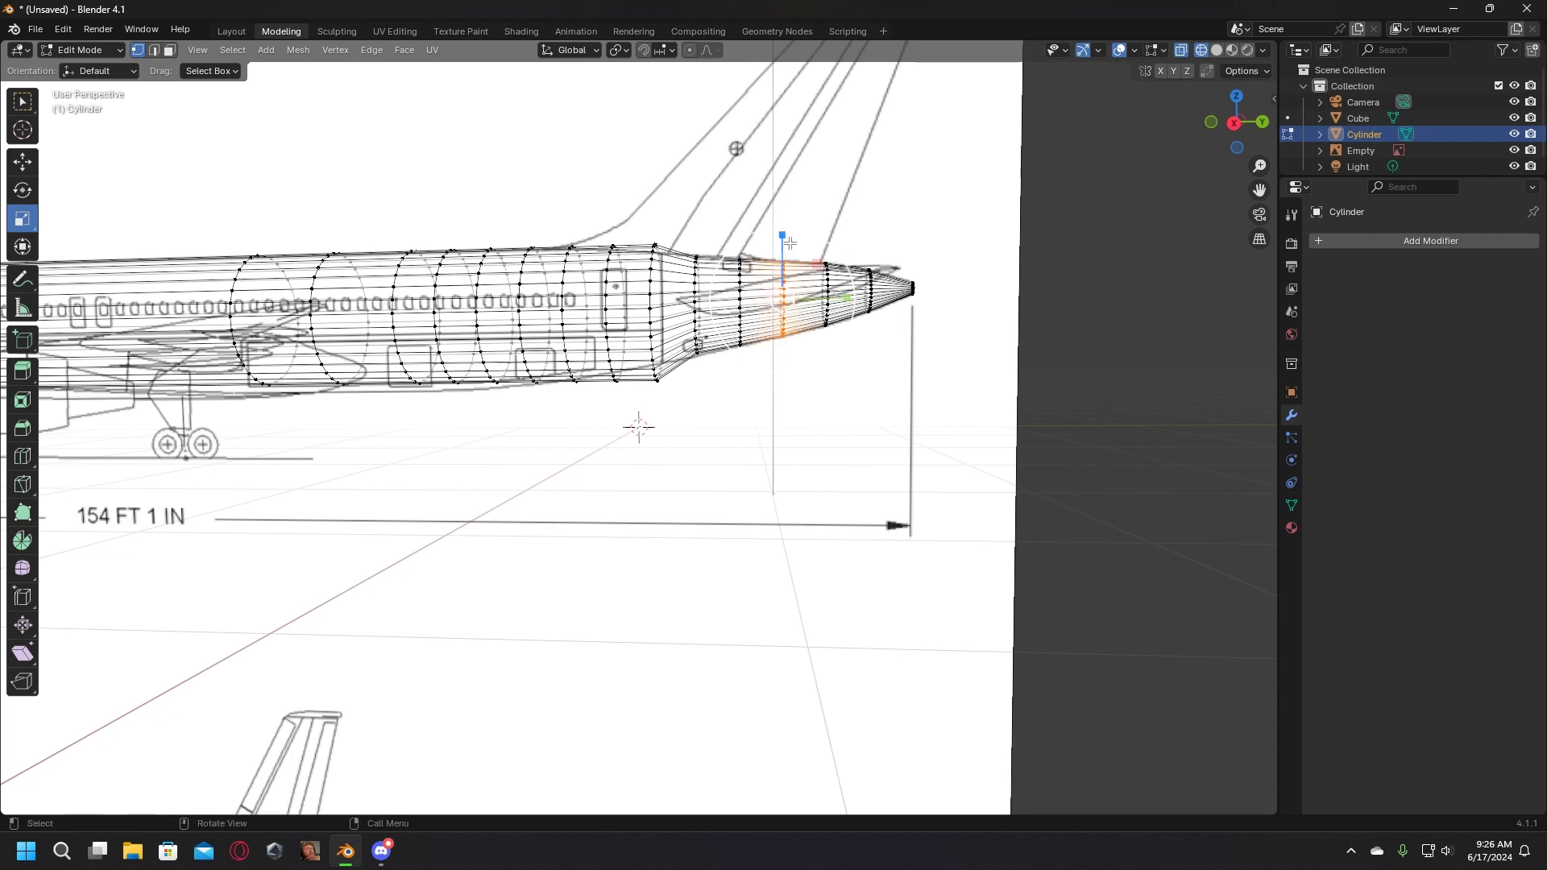
scroll(709, 471, down, 2)
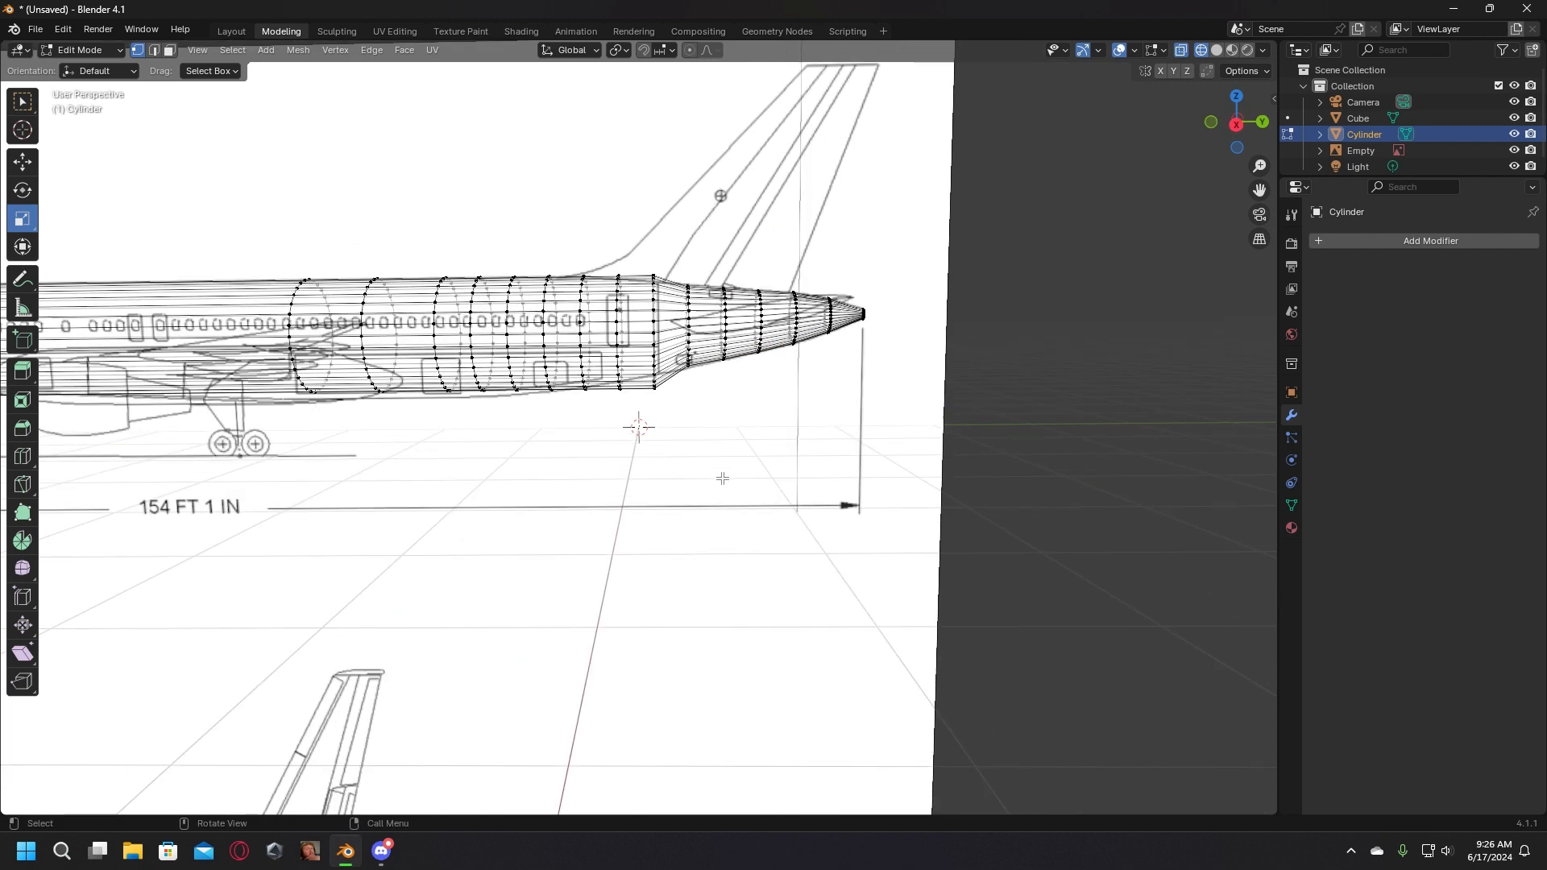
Step: Select the seventh loop from the tail tip, scale it down to the lower outline, nudge it up along Z, and deselect it
drag(659, 461, 644, 275)
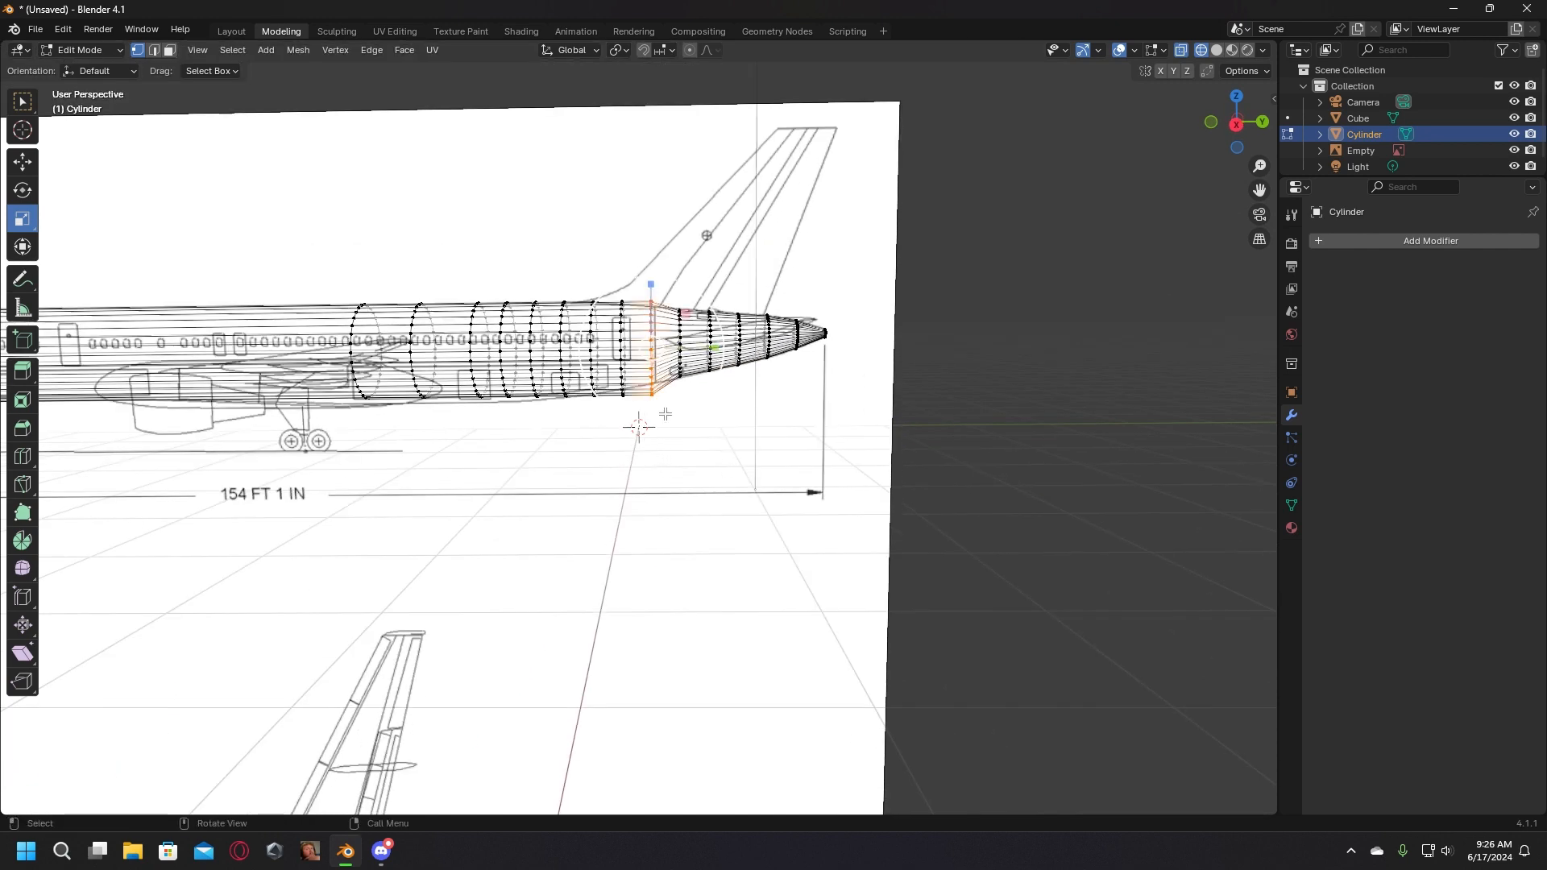
key(s)
click(659, 393)
click(23, 162)
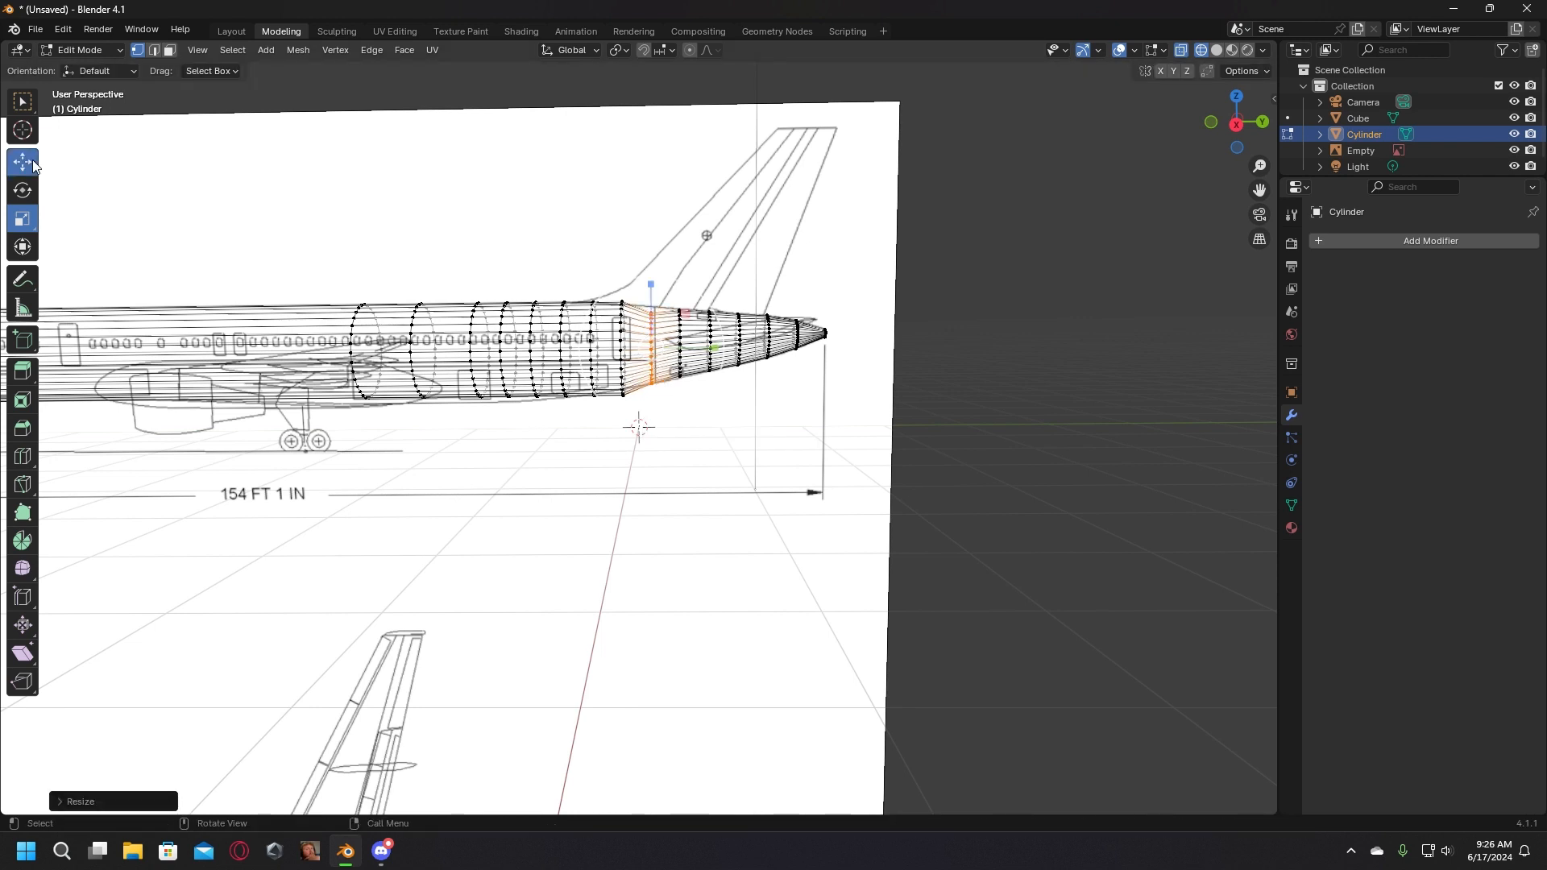
drag(648, 298, 649, 298)
click(22, 219)
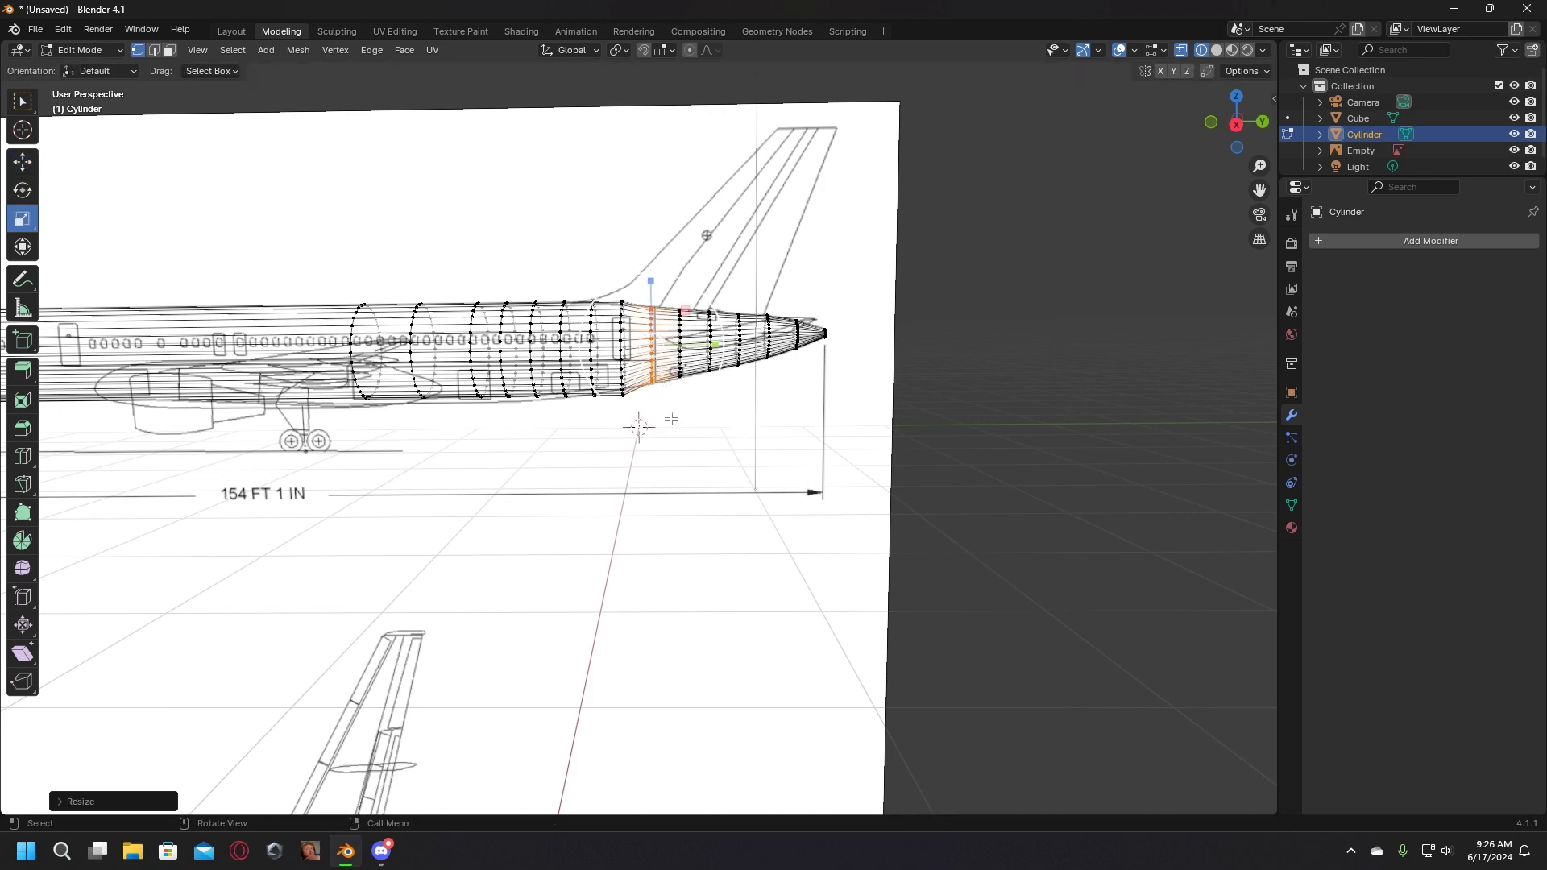
click(665, 494)
Step: Scale the eighth loop from the tail tip, at the rear door, to about 0.92 and raise it slightly along the Z axis
middle_drag(666, 494, 631, 385)
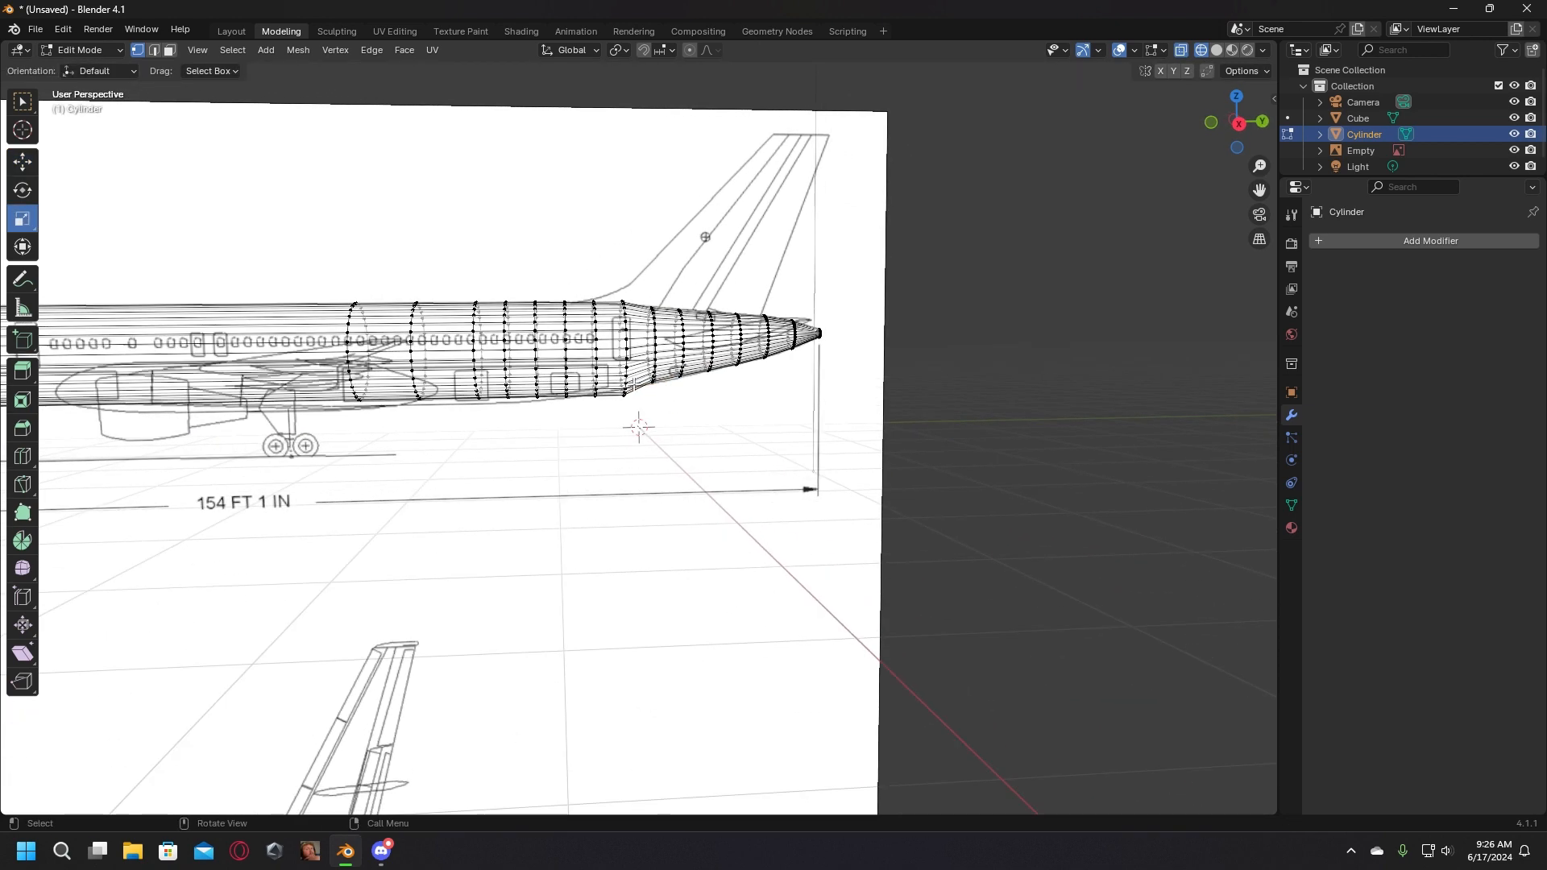
drag(637, 413, 611, 283)
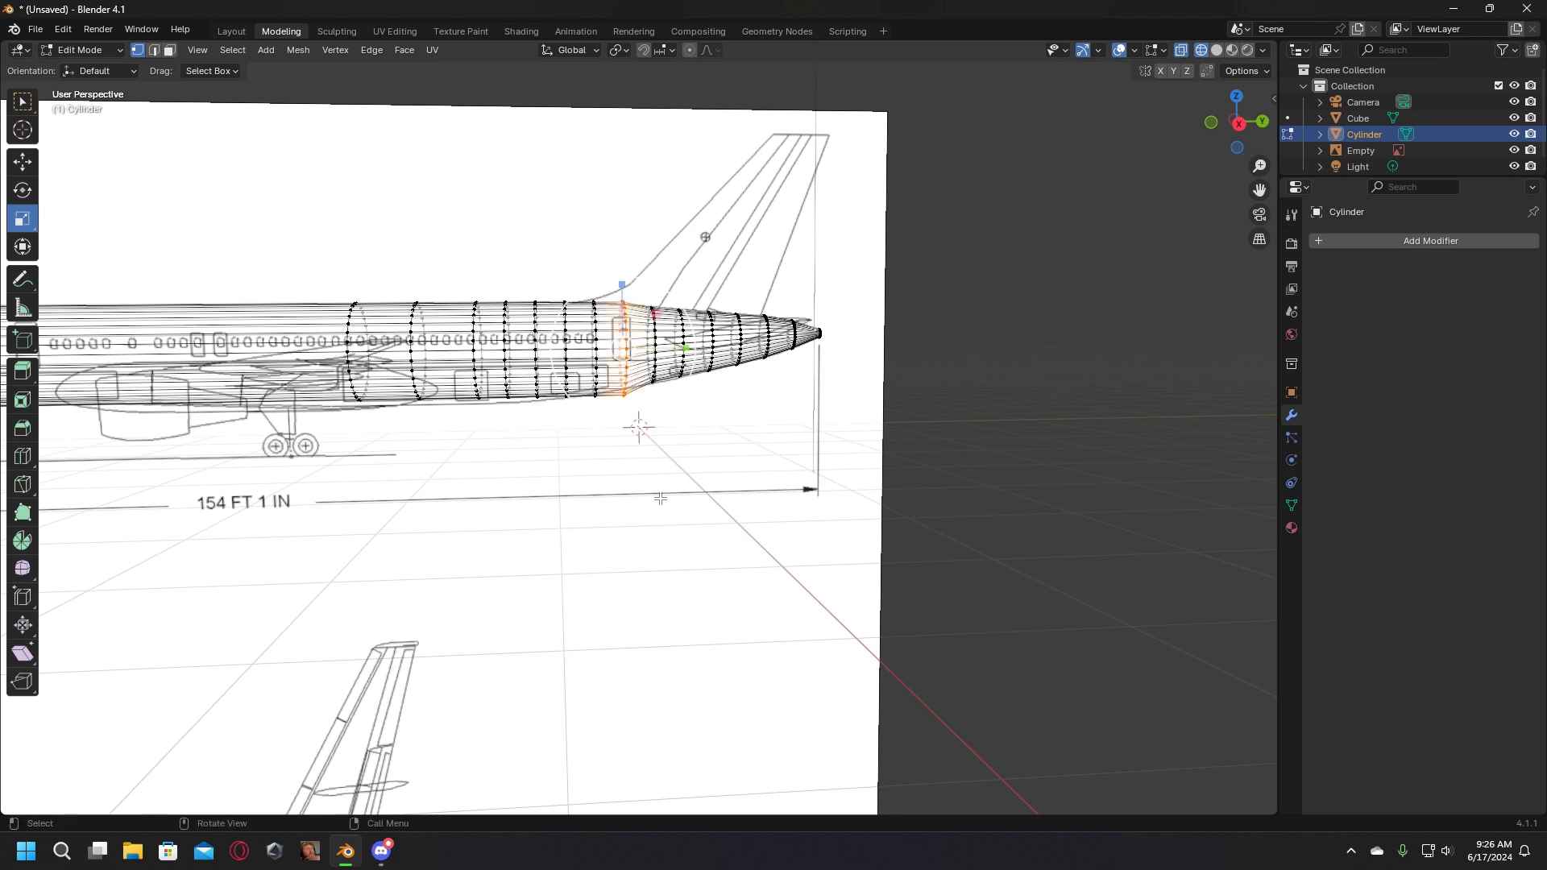
middle_drag(639, 421, 657, 395)
key(s)
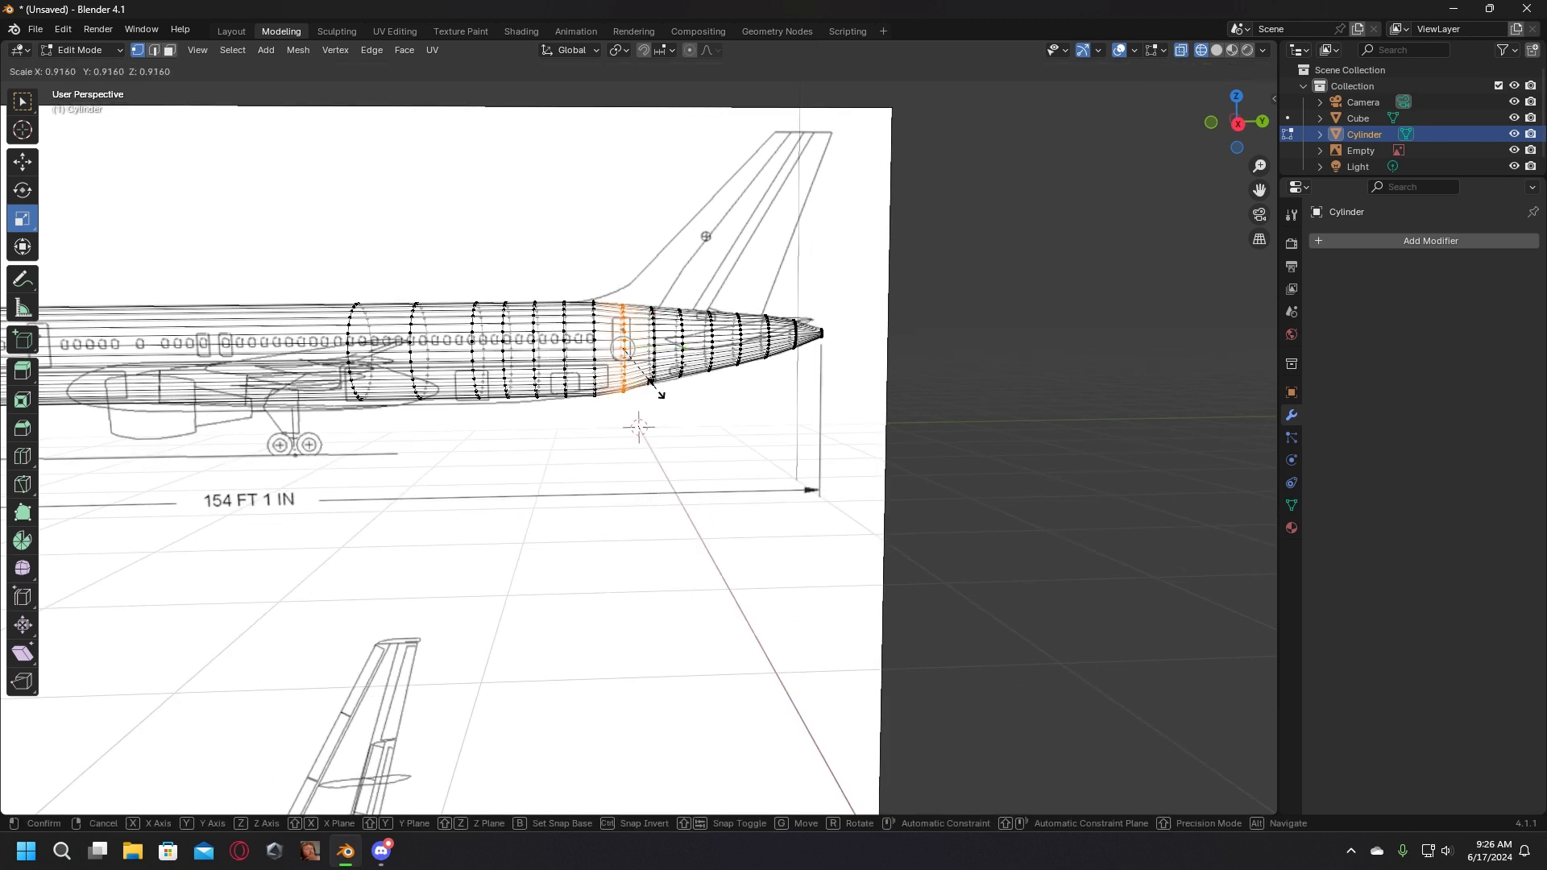
click(659, 392)
click(14, 156)
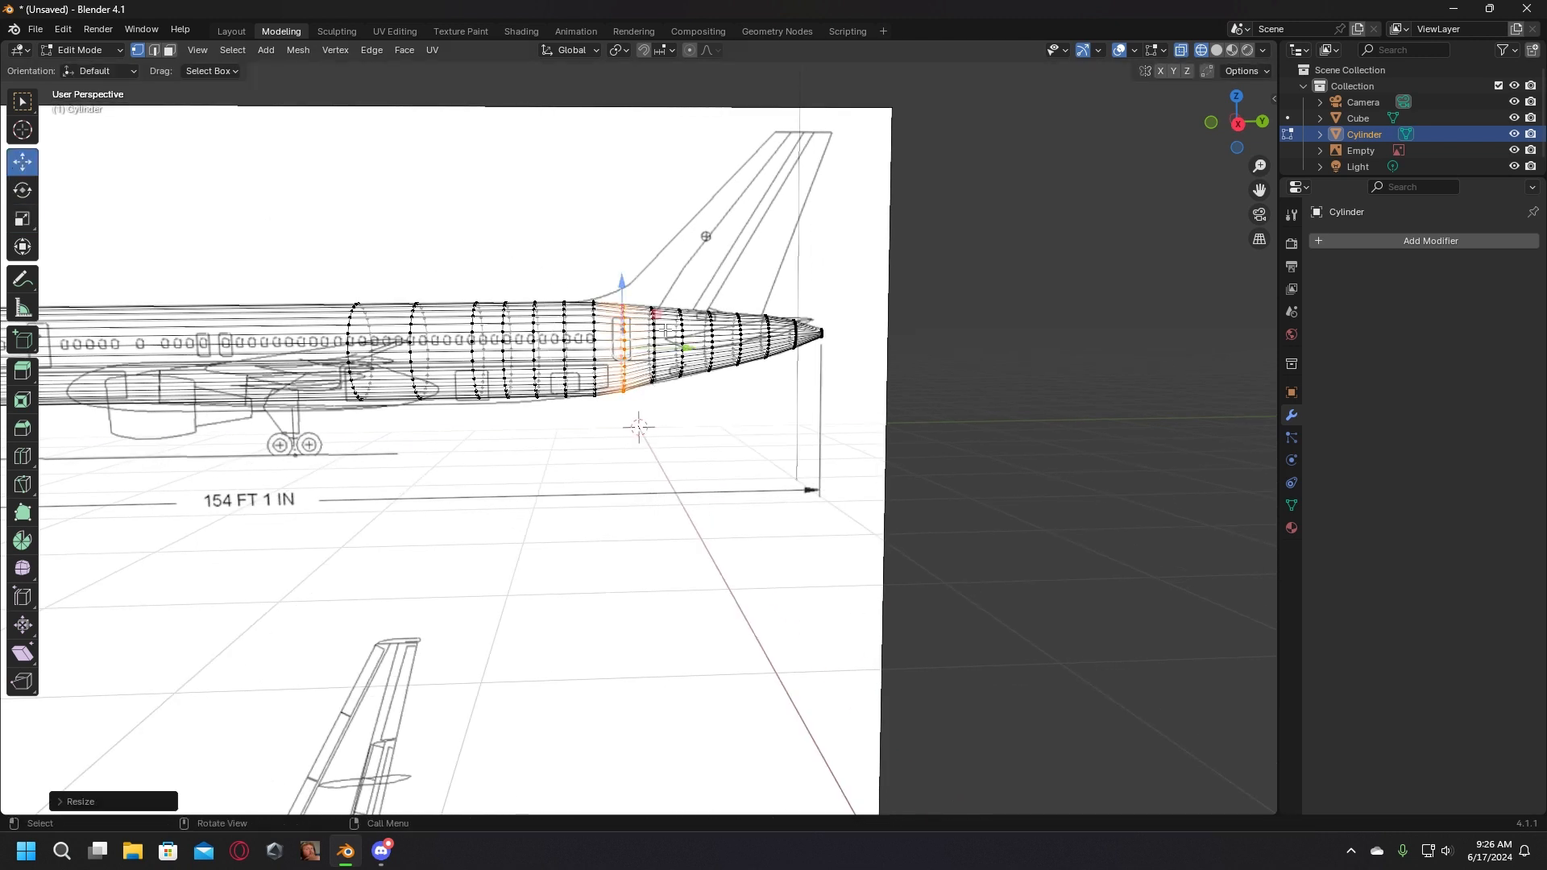
drag(625, 304, 626, 294)
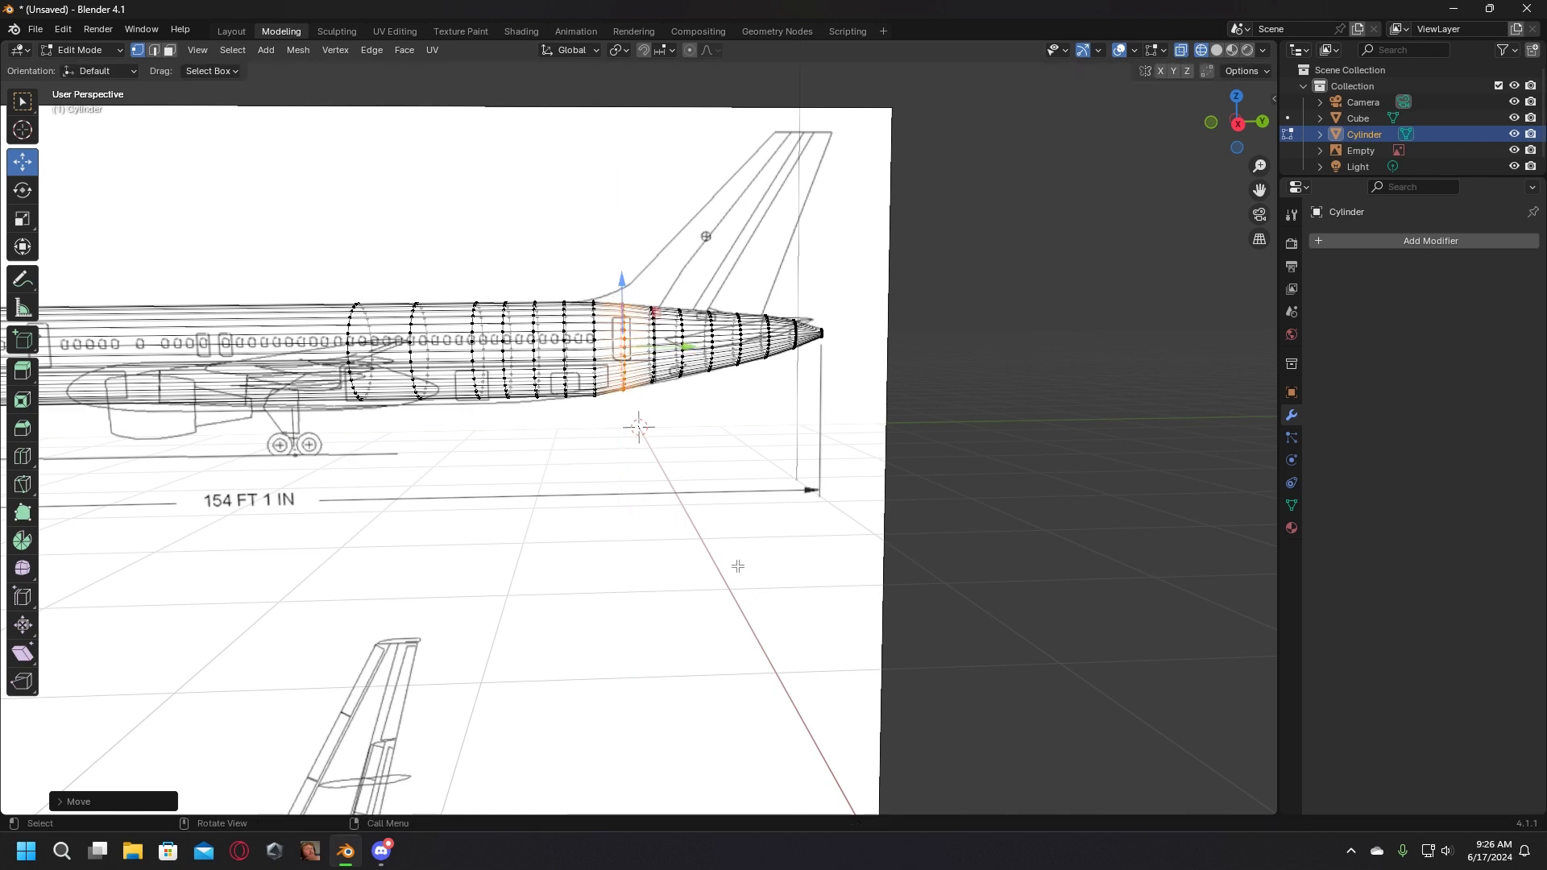
click(723, 564)
Step: Reselect the loop at the rear door, scale it to about 0.986 to refine the fit, and clear the selection
middle_drag(723, 564, 686, 575)
key(b)
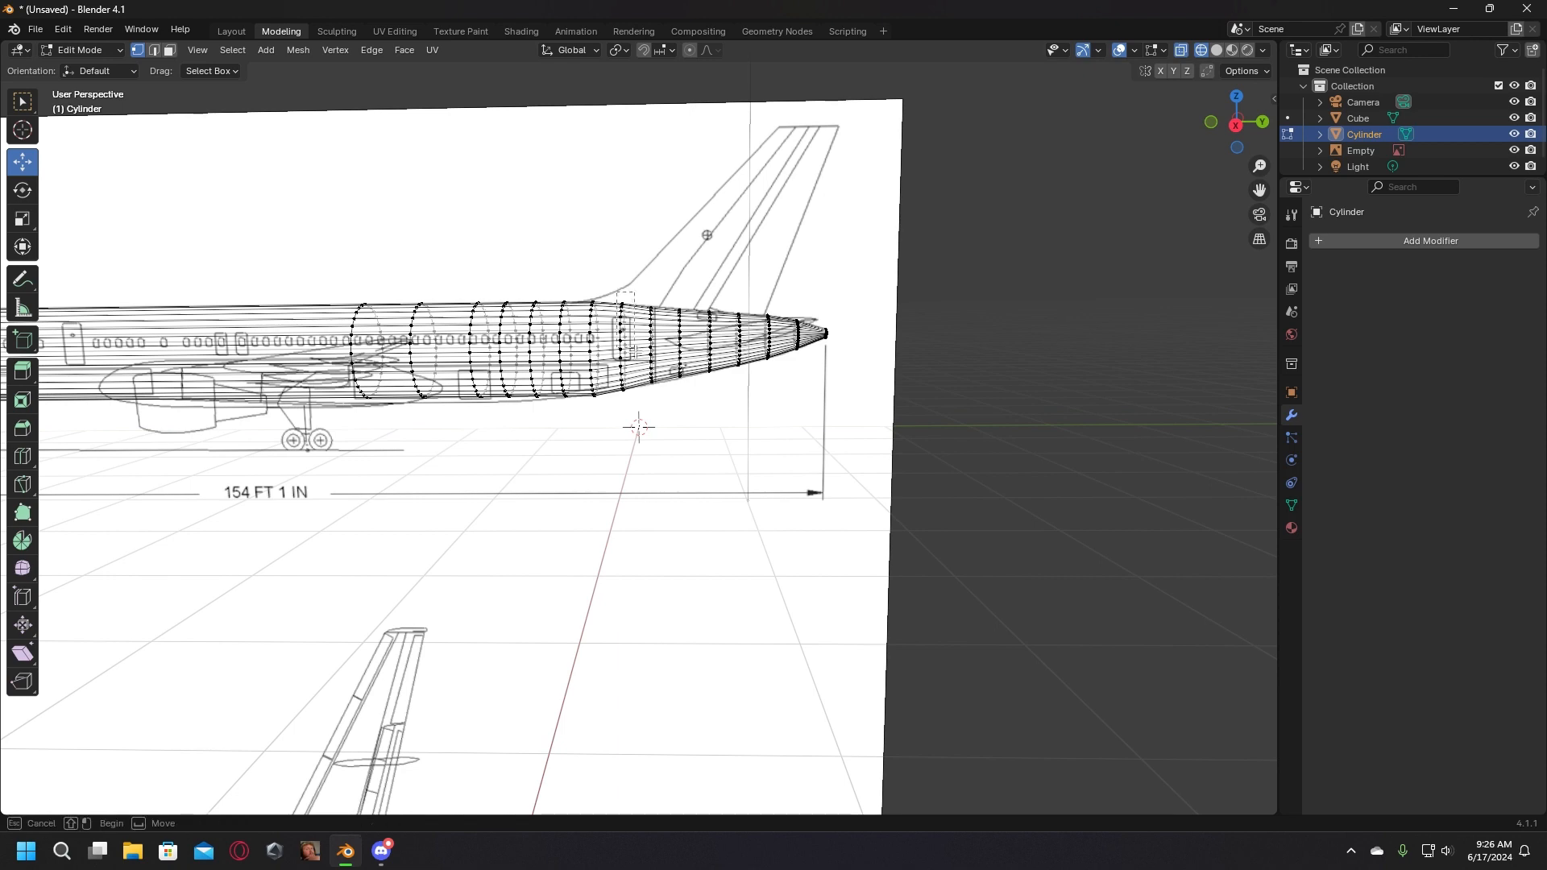
drag(635, 445, 636, 445)
middle_drag(476, 430, 486, 425)
click(22, 223)
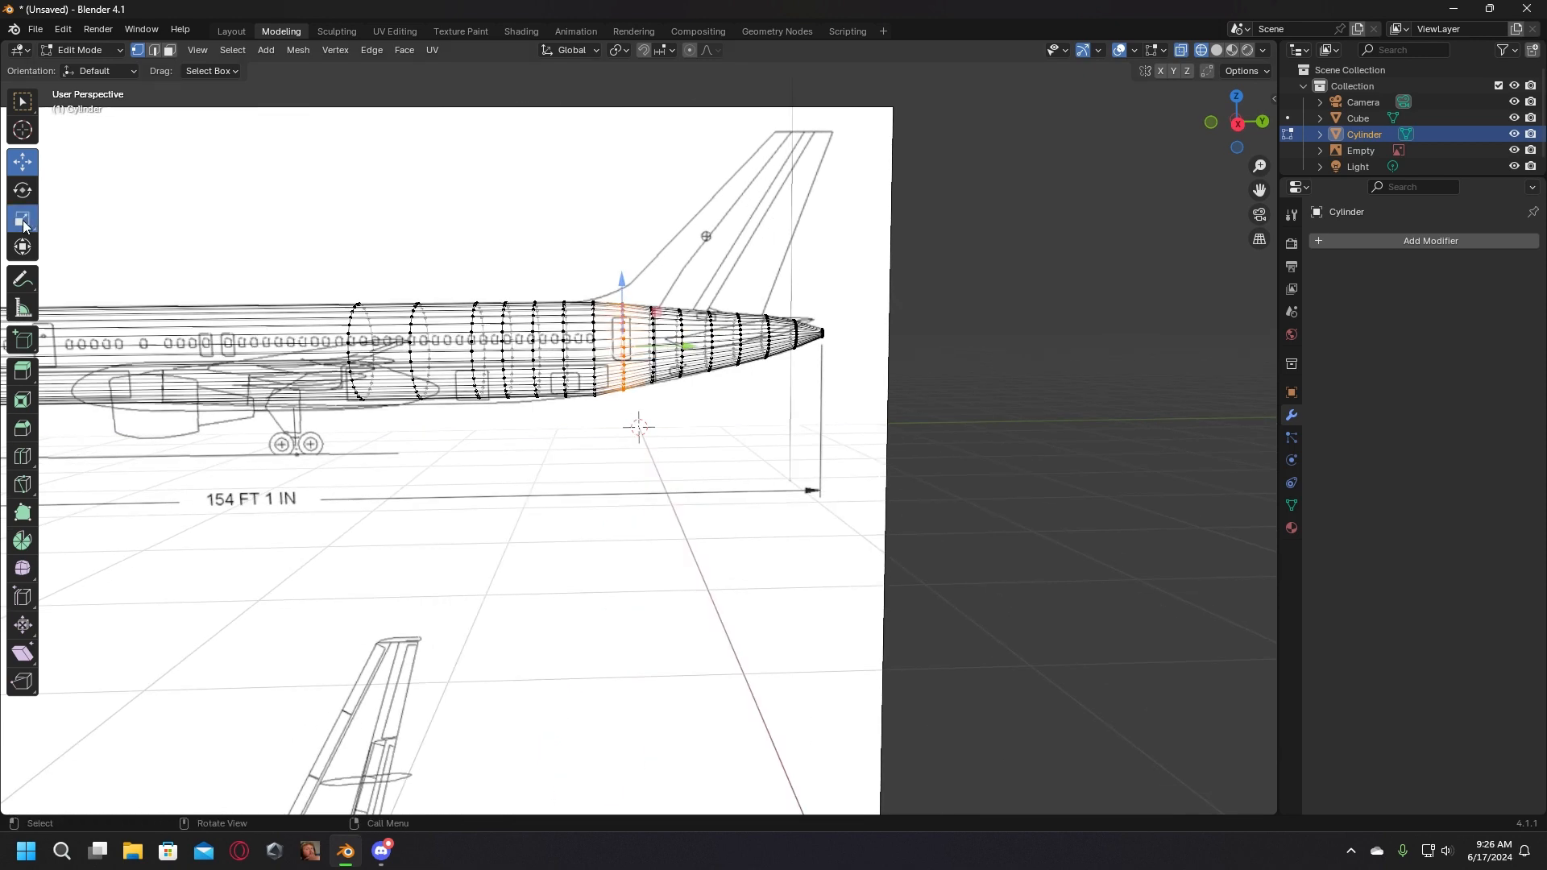
key(s)
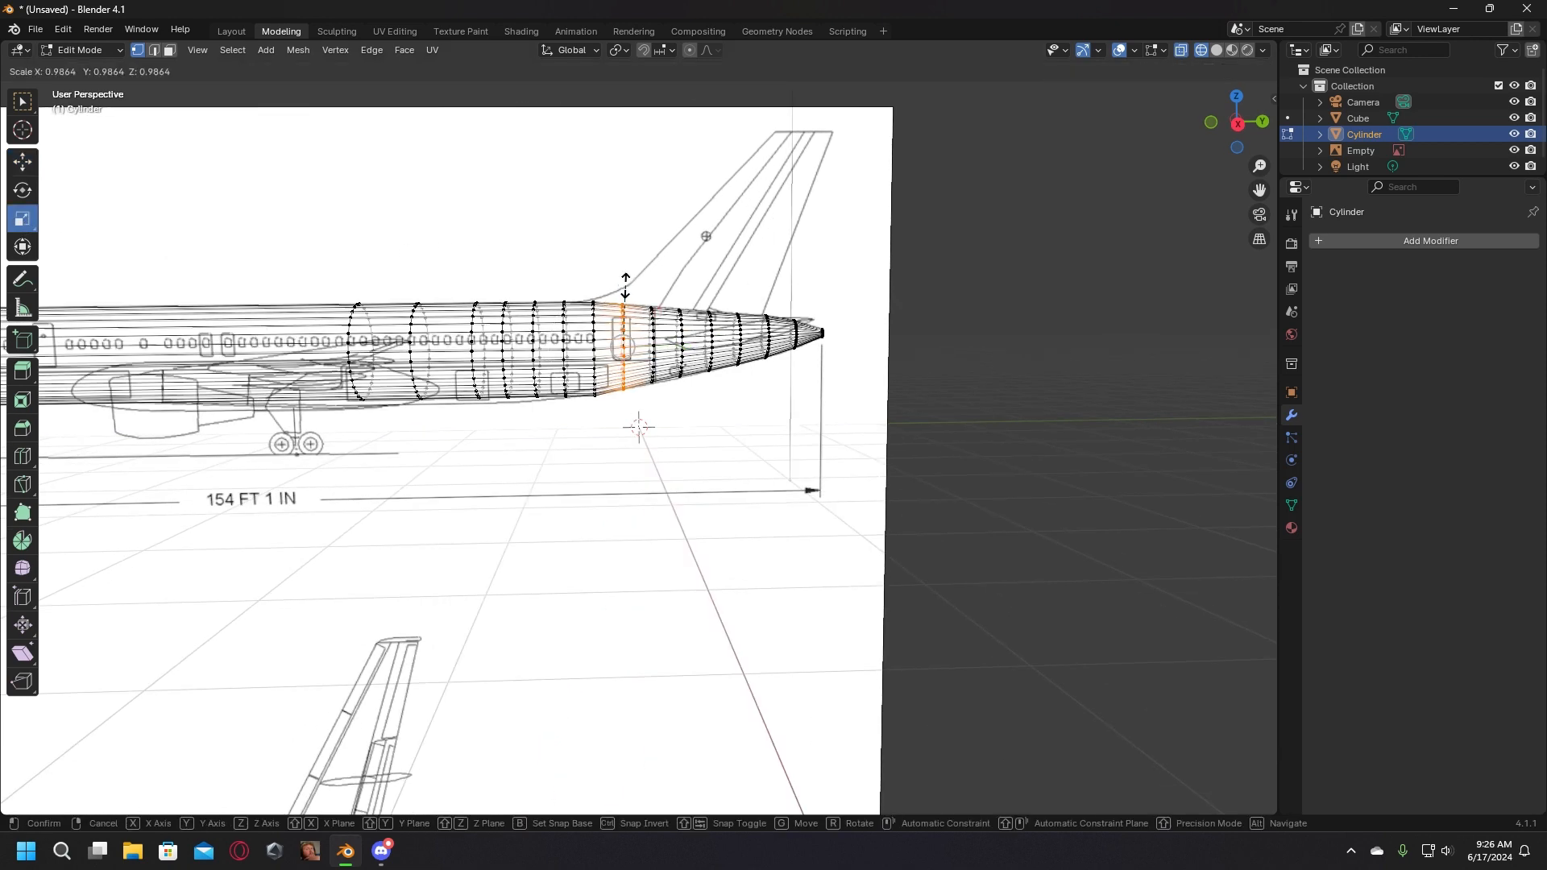
click(626, 286)
click(716, 538)
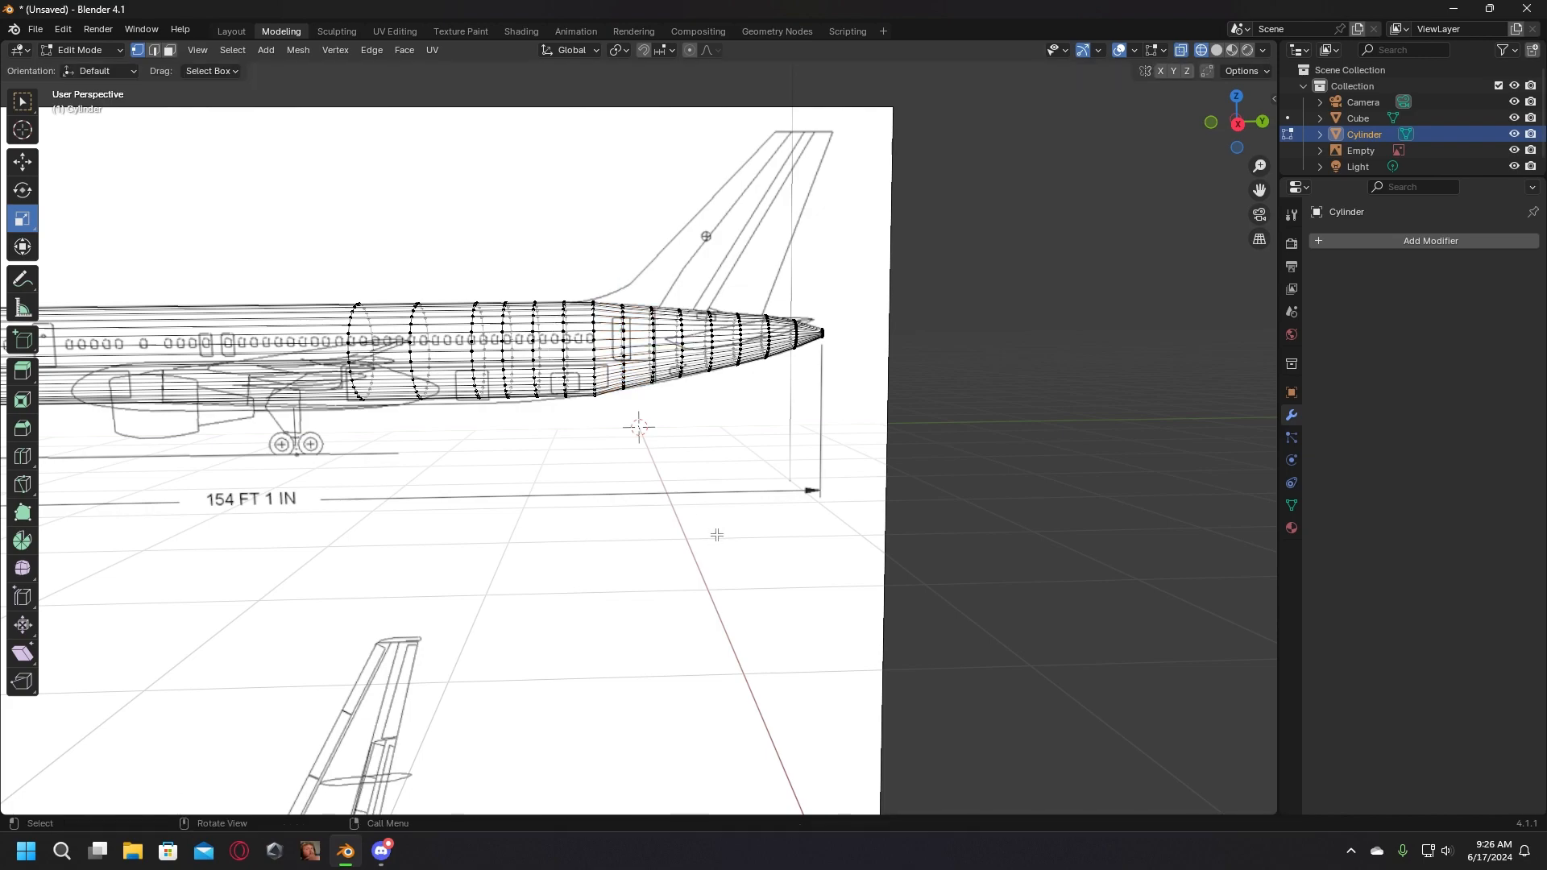
Step: Select the loop just ahead of the rear door, scale it to about 0.965 to match the outline, and deselect it
middle_drag(723, 517, 666, 606)
middle_drag(432, 493, 586, 435)
key(b)
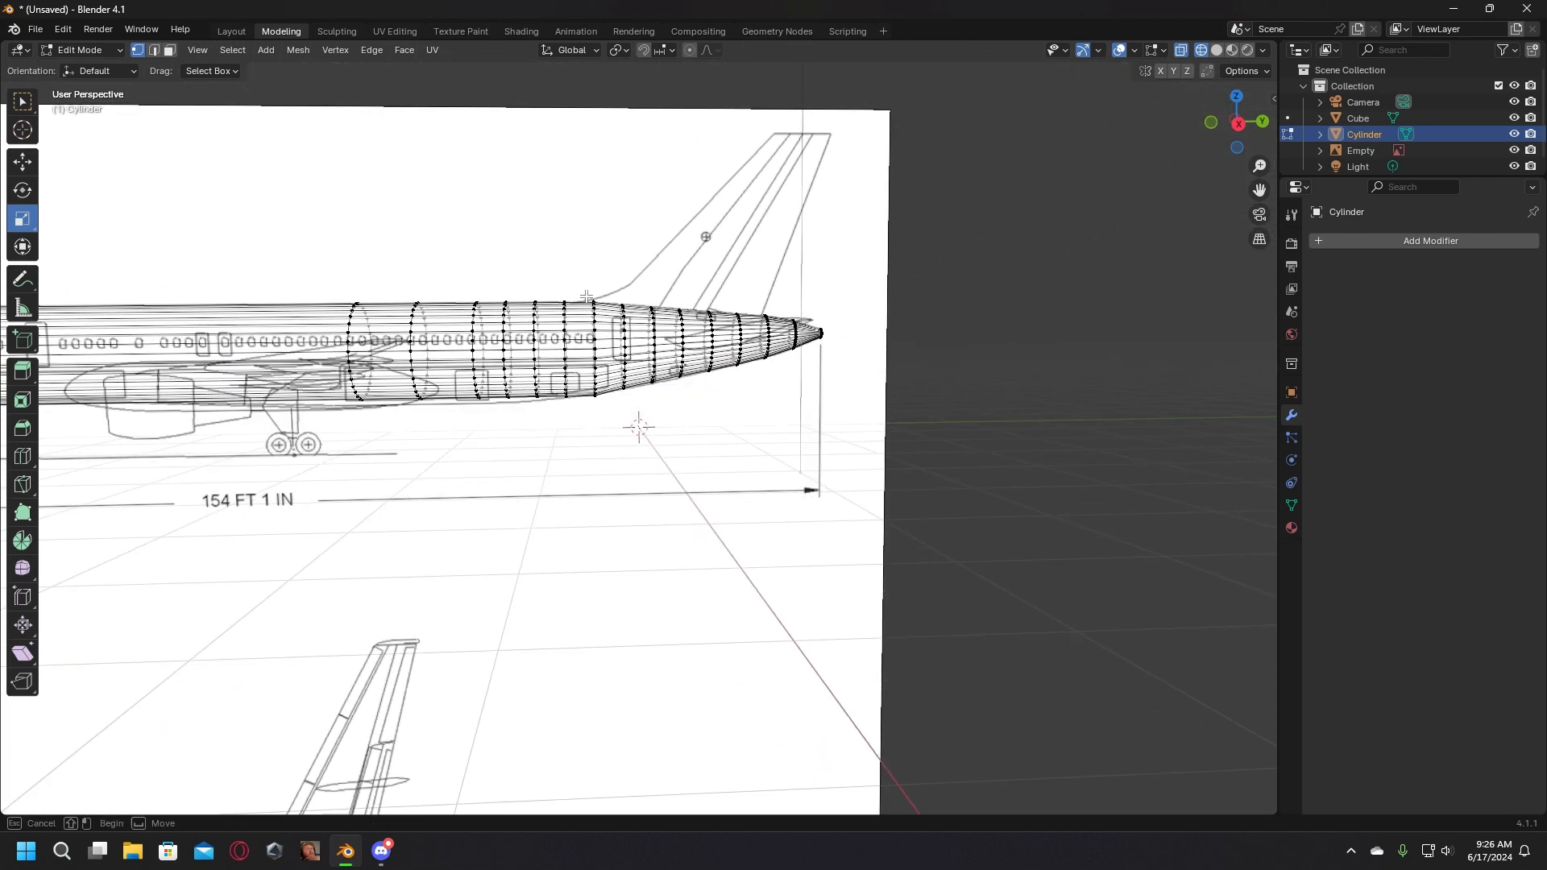
drag(601, 462, 601, 462)
middle_drag(601, 461, 255, 427)
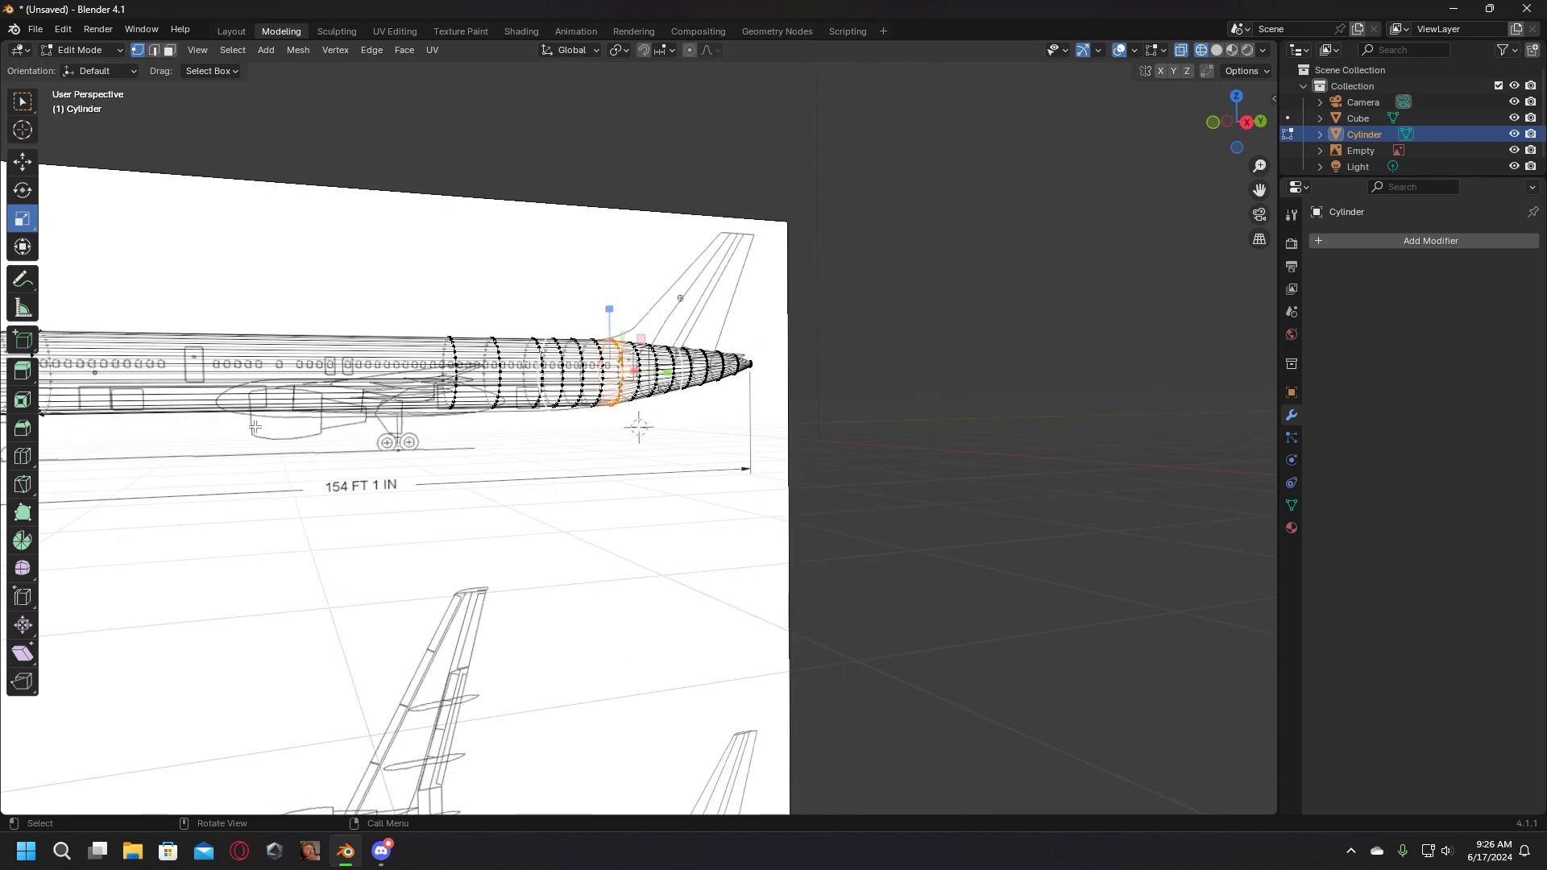
scroll(497, 428, up, 3)
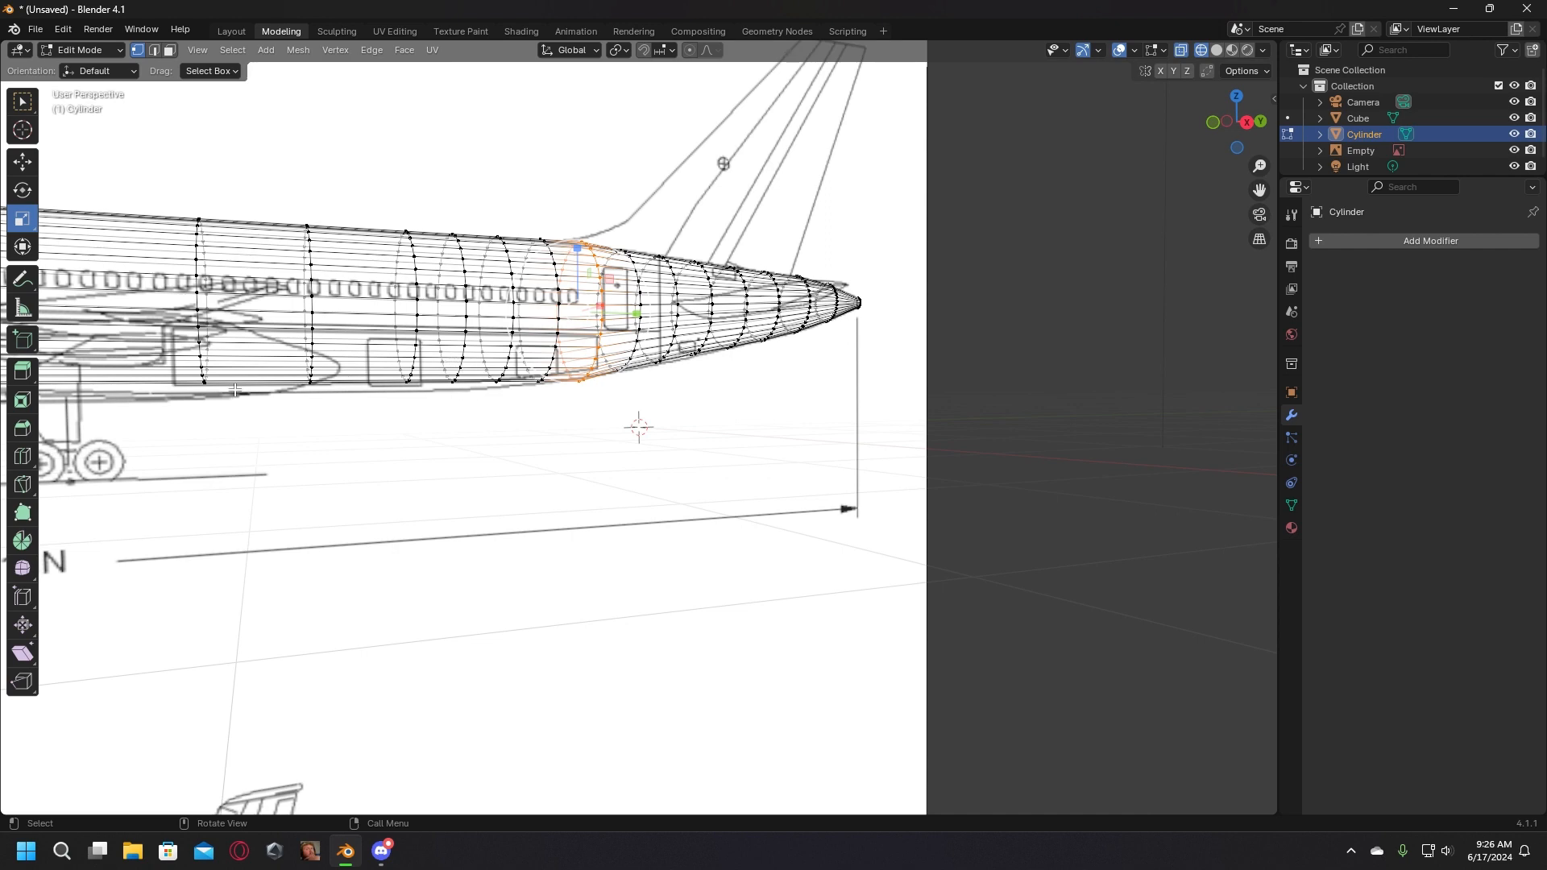
scroll(456, 378, down, 3)
middle_drag(454, 351, 581, 372)
scroll(511, 366, up, 3)
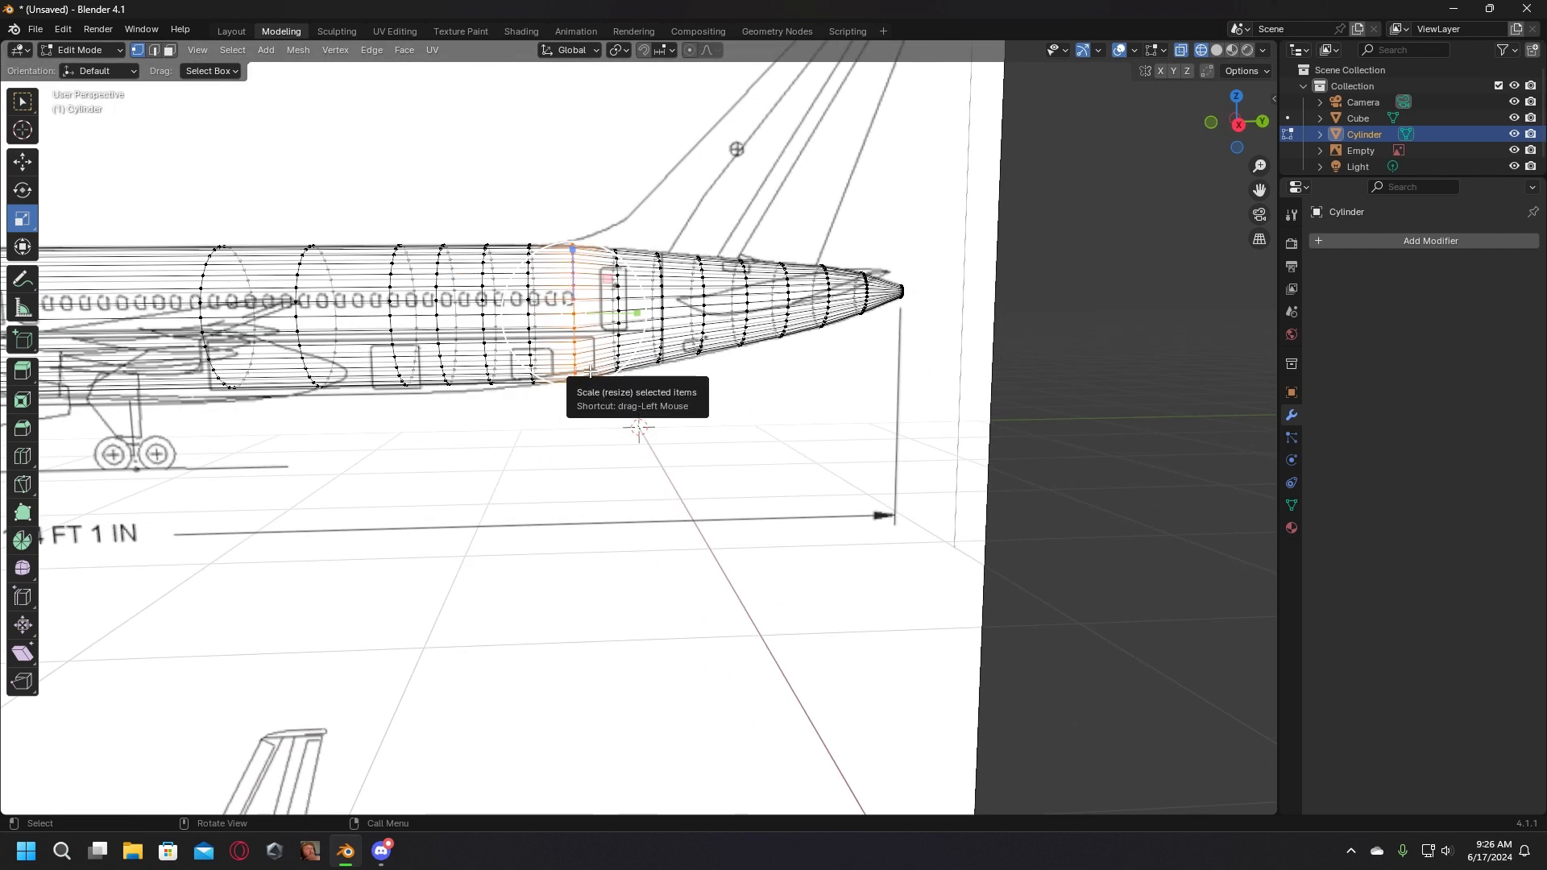
key(s)
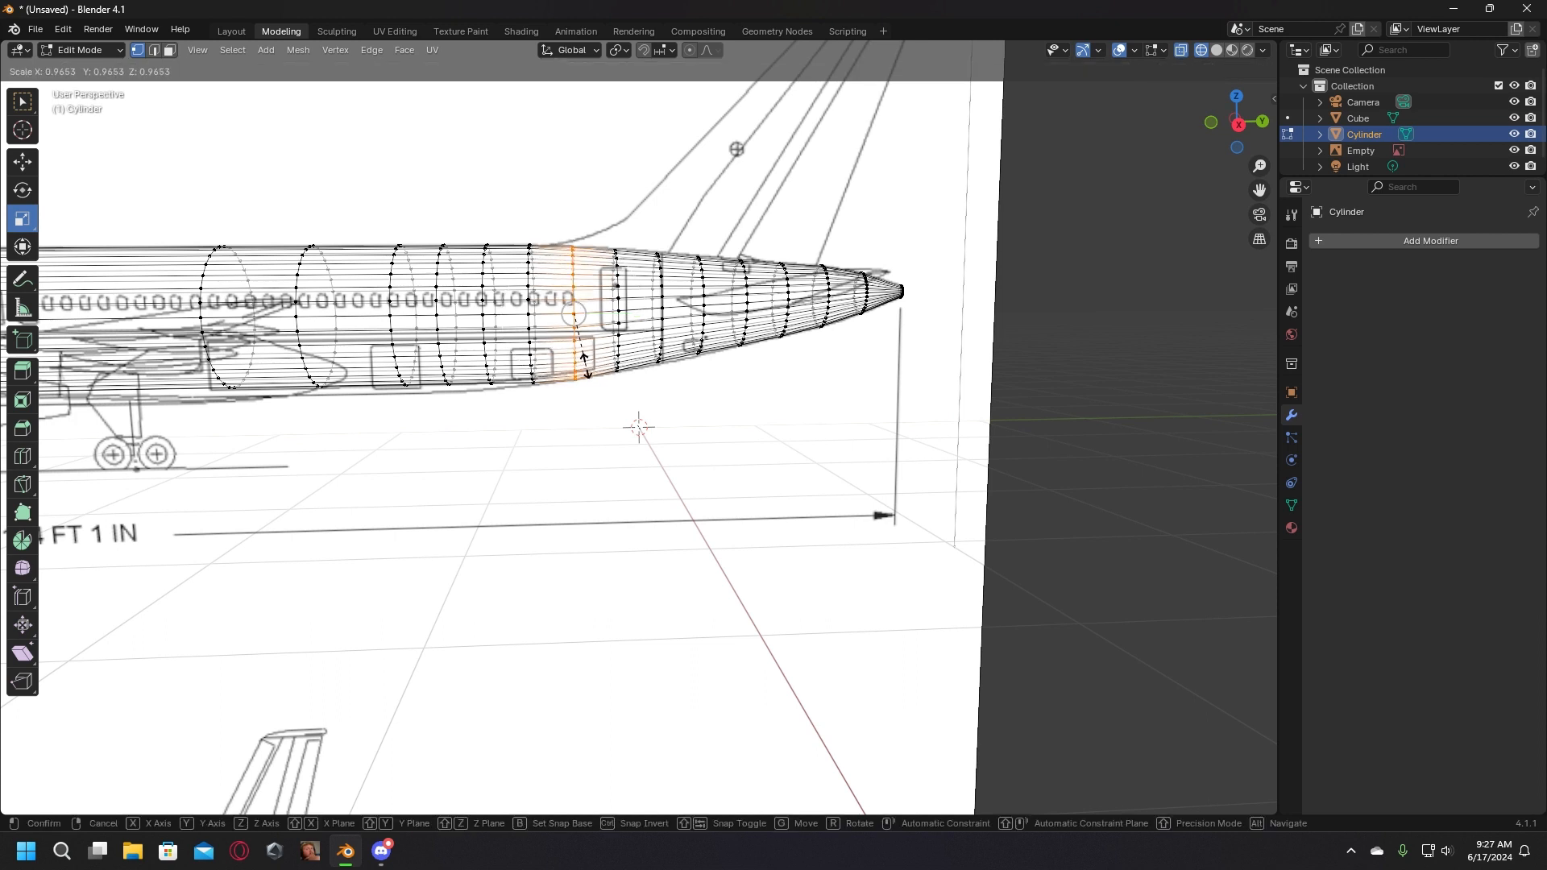
click(587, 367)
click(639, 473)
middle_drag(580, 466, 574, 393)
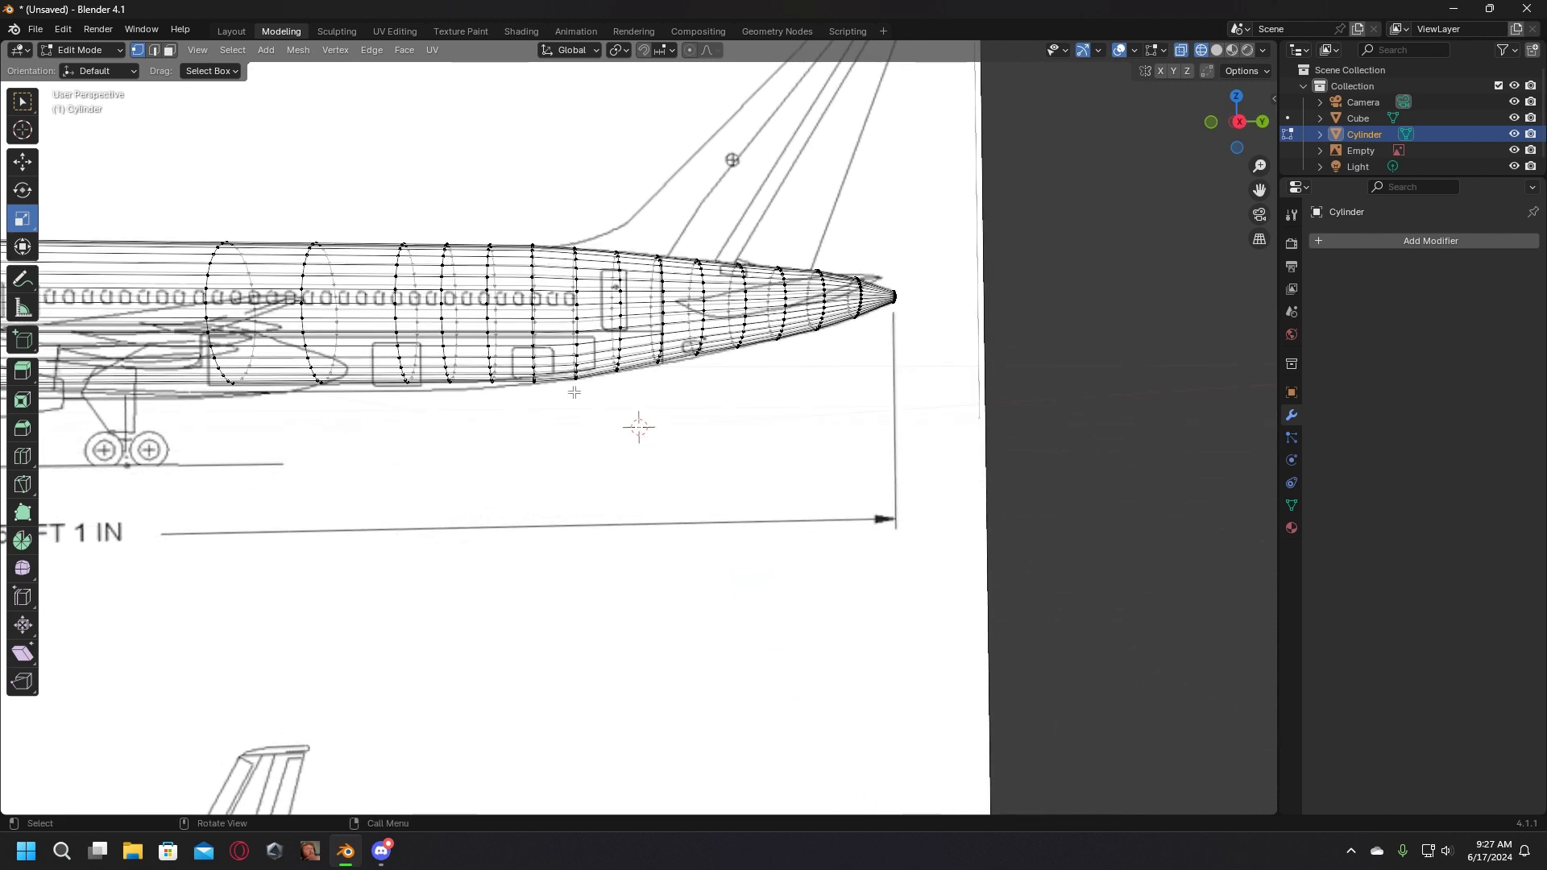
Step: Select the tenth loop from the tail tip, adjust its scale and Z position to fit the fuselage outline, and clear the selection
drag(528, 238, 545, 408)
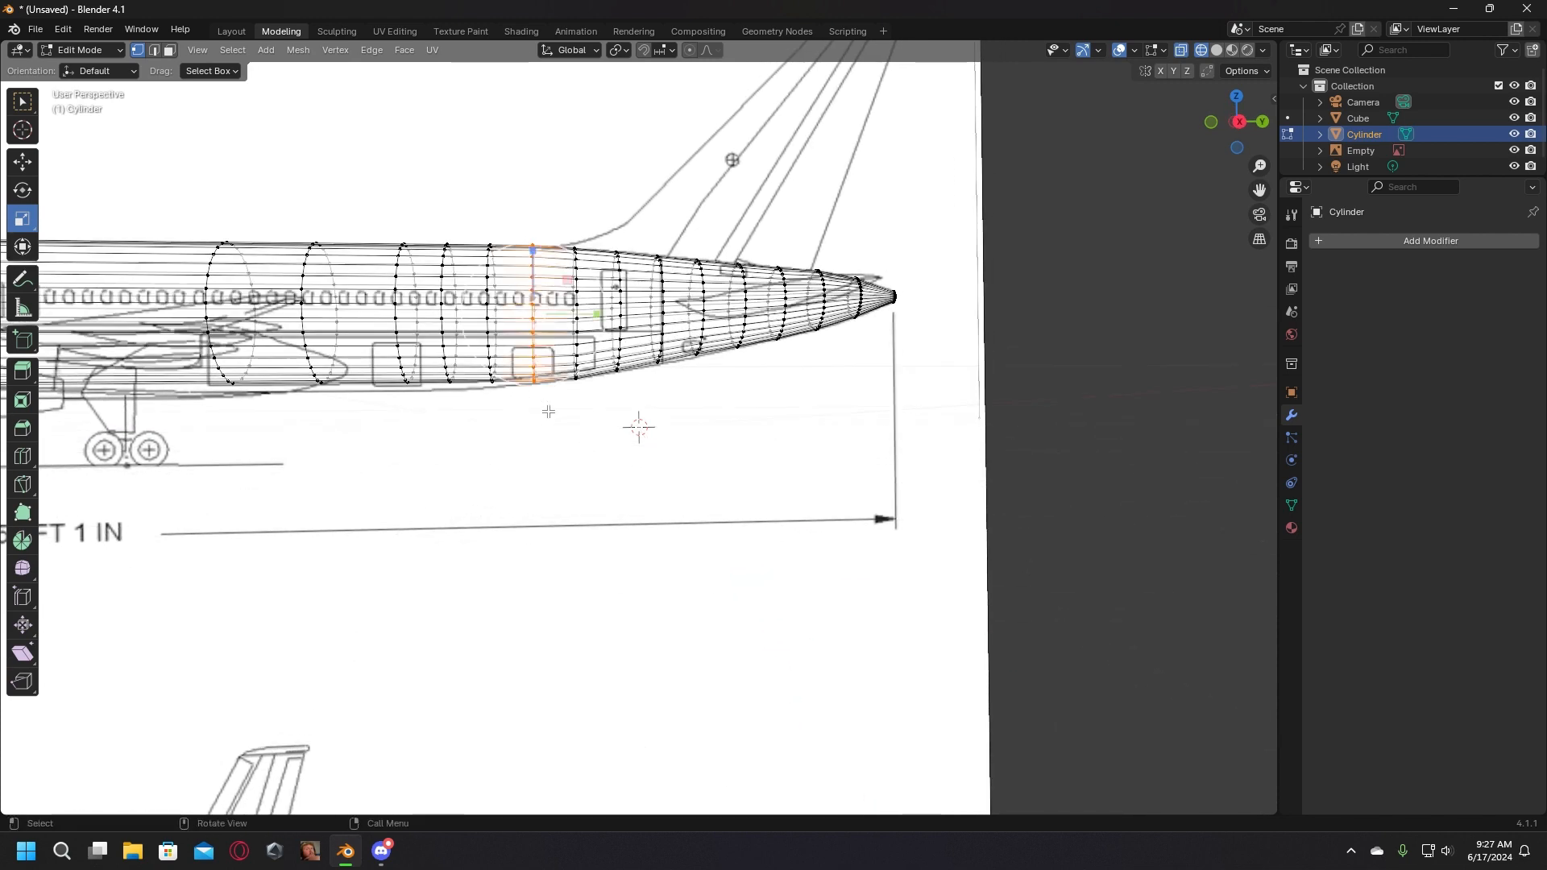
middle_drag(546, 411, 547, 421)
drag(549, 348, 548, 354)
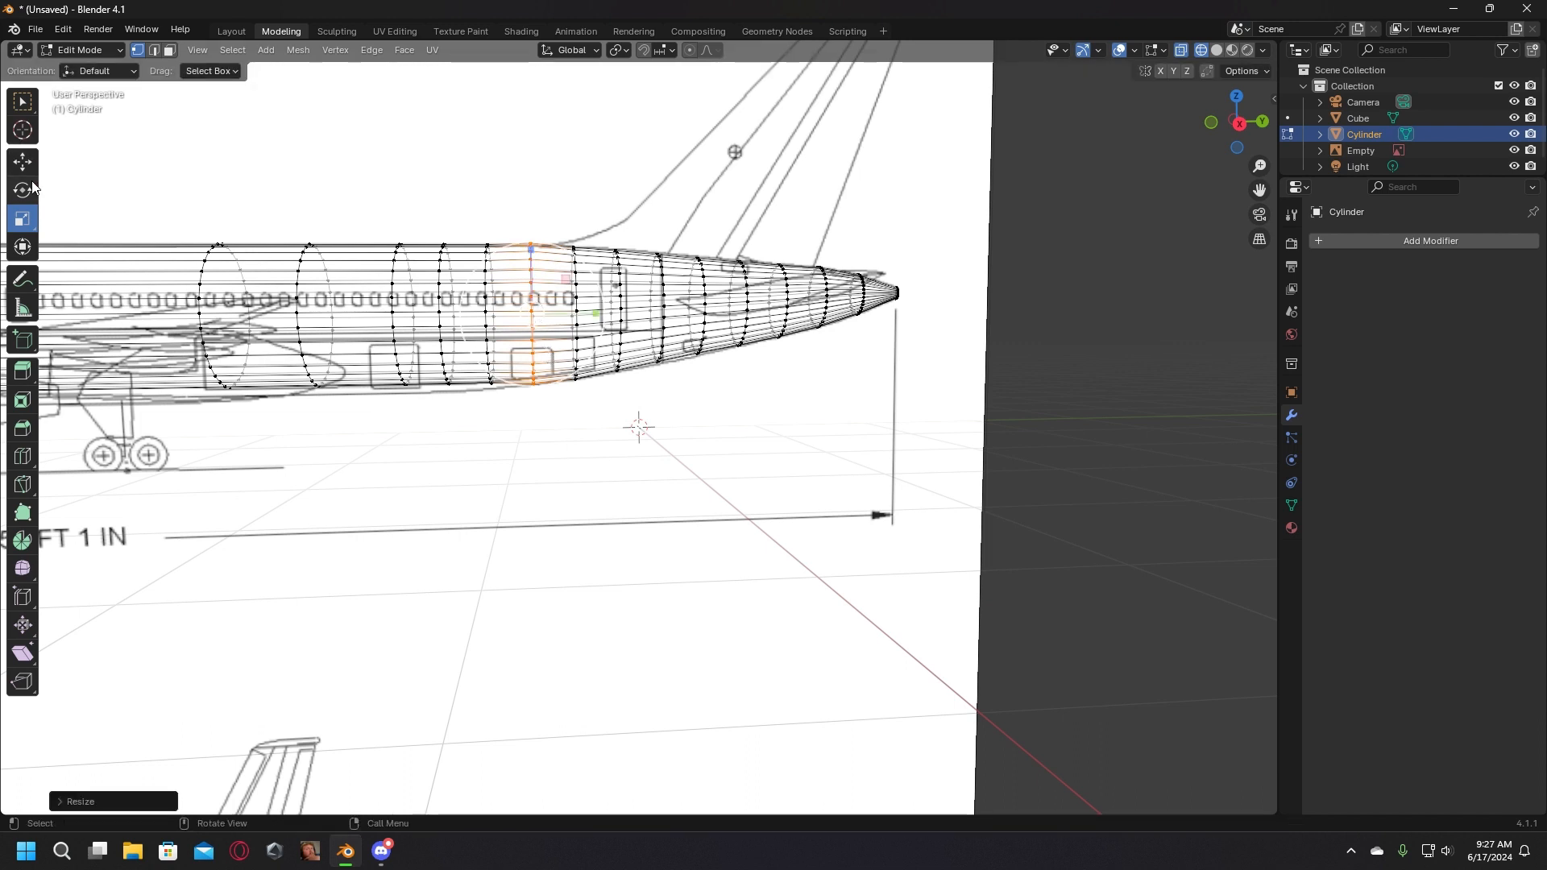
click(22, 161)
drag(518, 253, 529, 252)
click(23, 218)
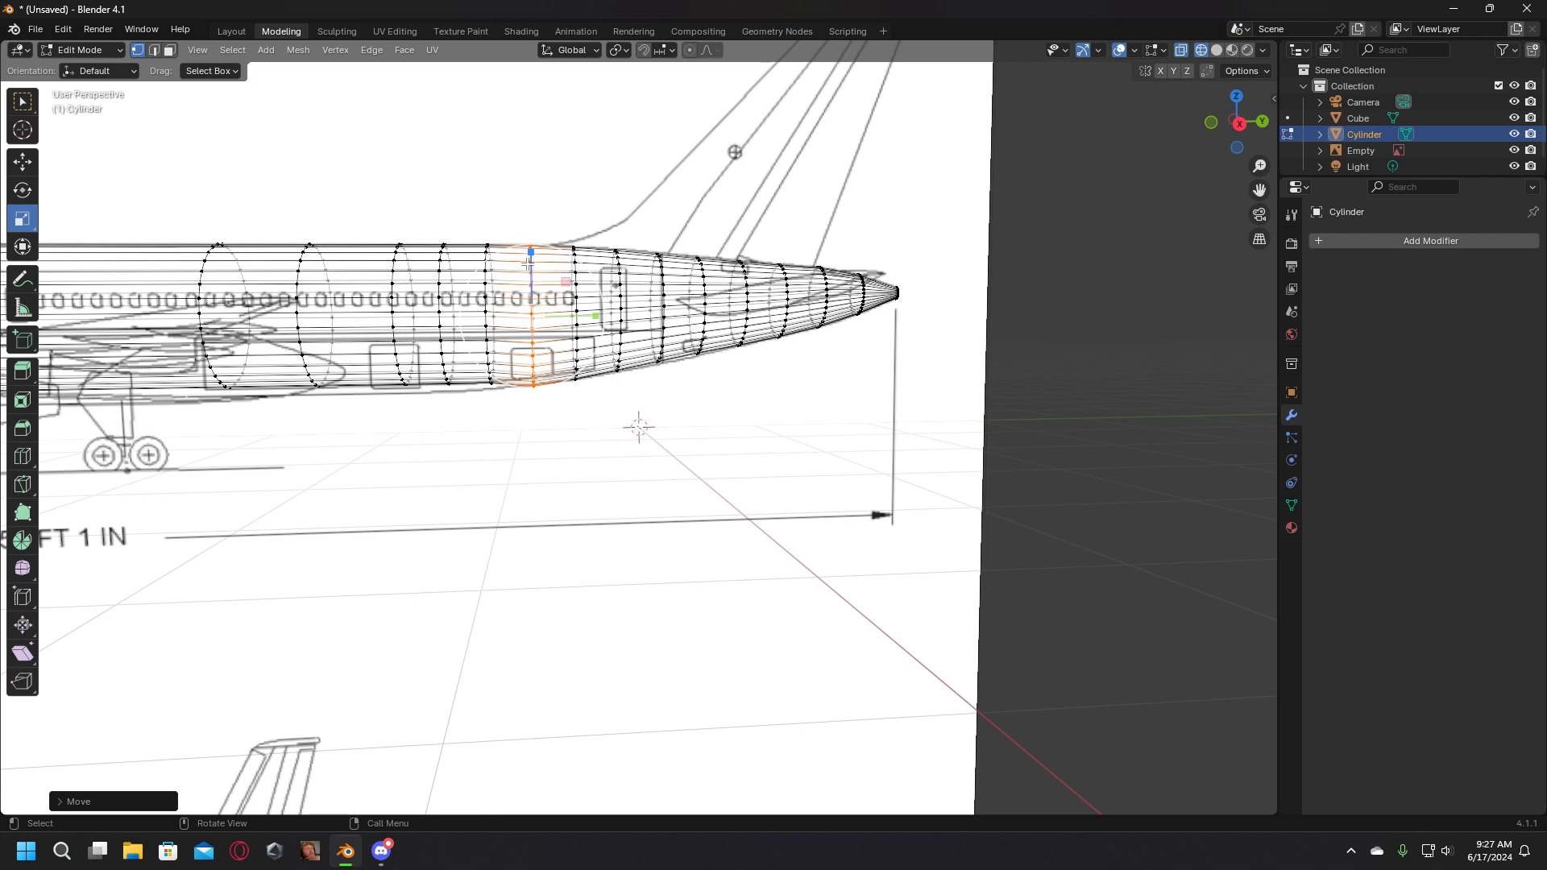
drag(530, 253, 530, 262)
click(23, 162)
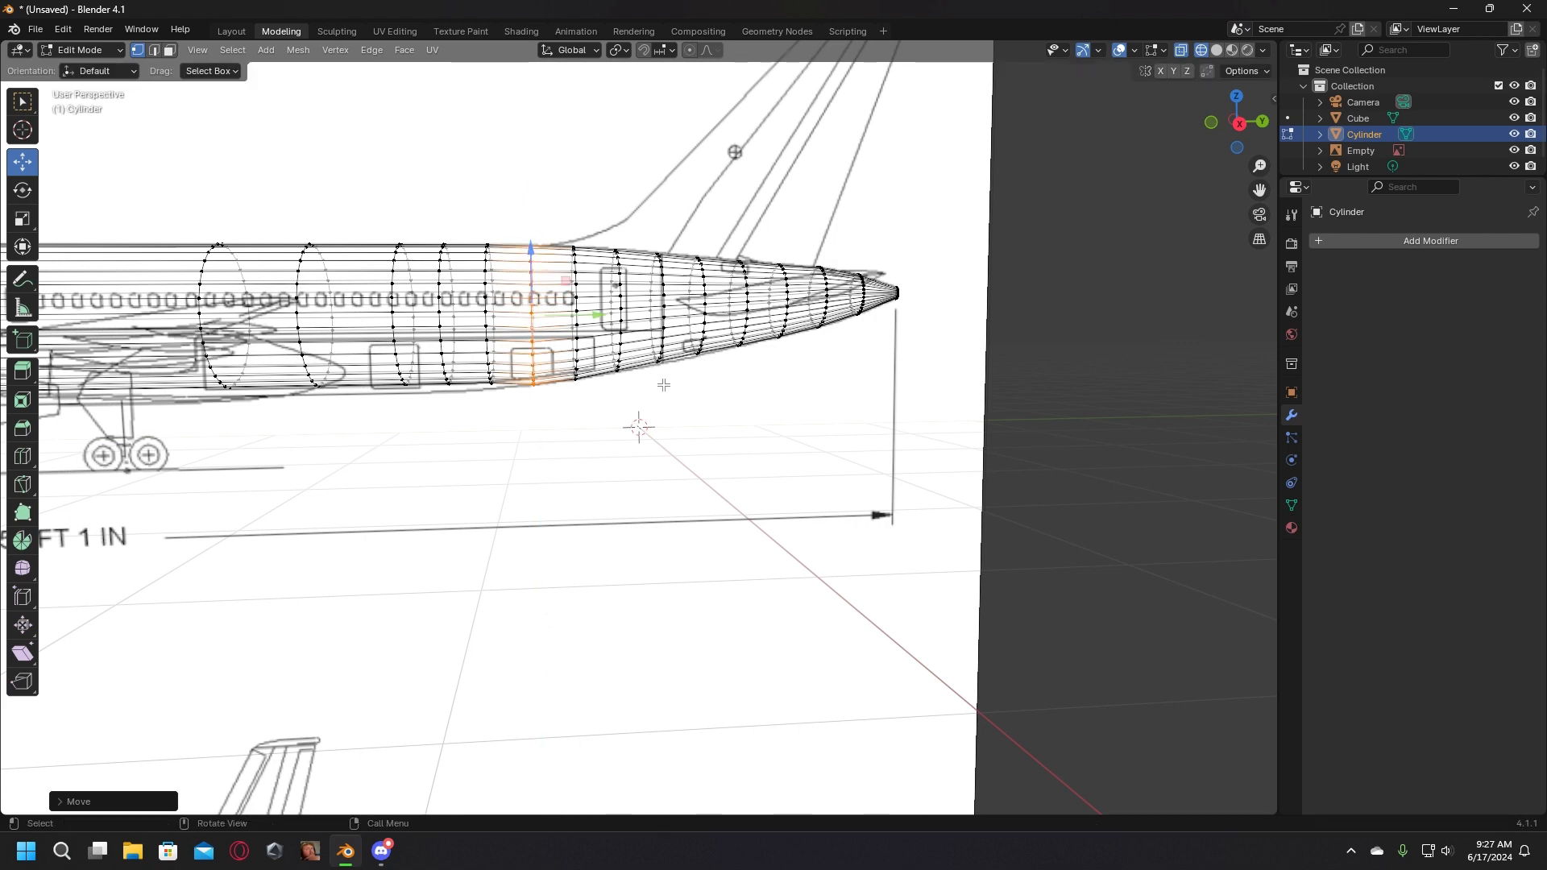
click(690, 451)
Step: Nudge the eleventh loop from the tail tip along Z, resize it slightly, check it from above, and deselect it
middle_drag(693, 452, 700, 456)
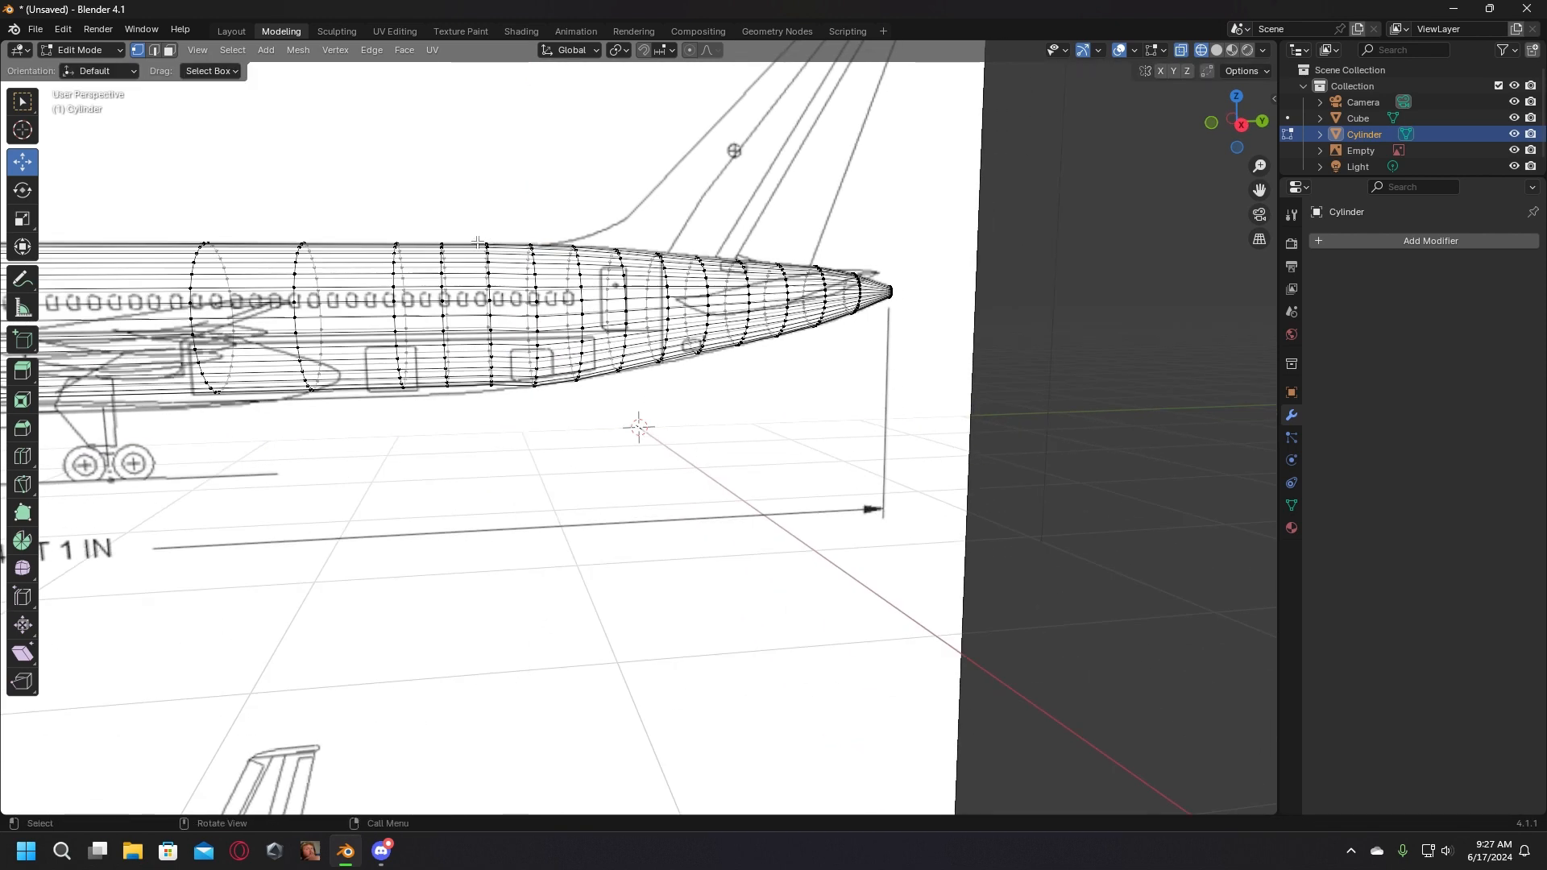
drag(478, 241, 505, 426)
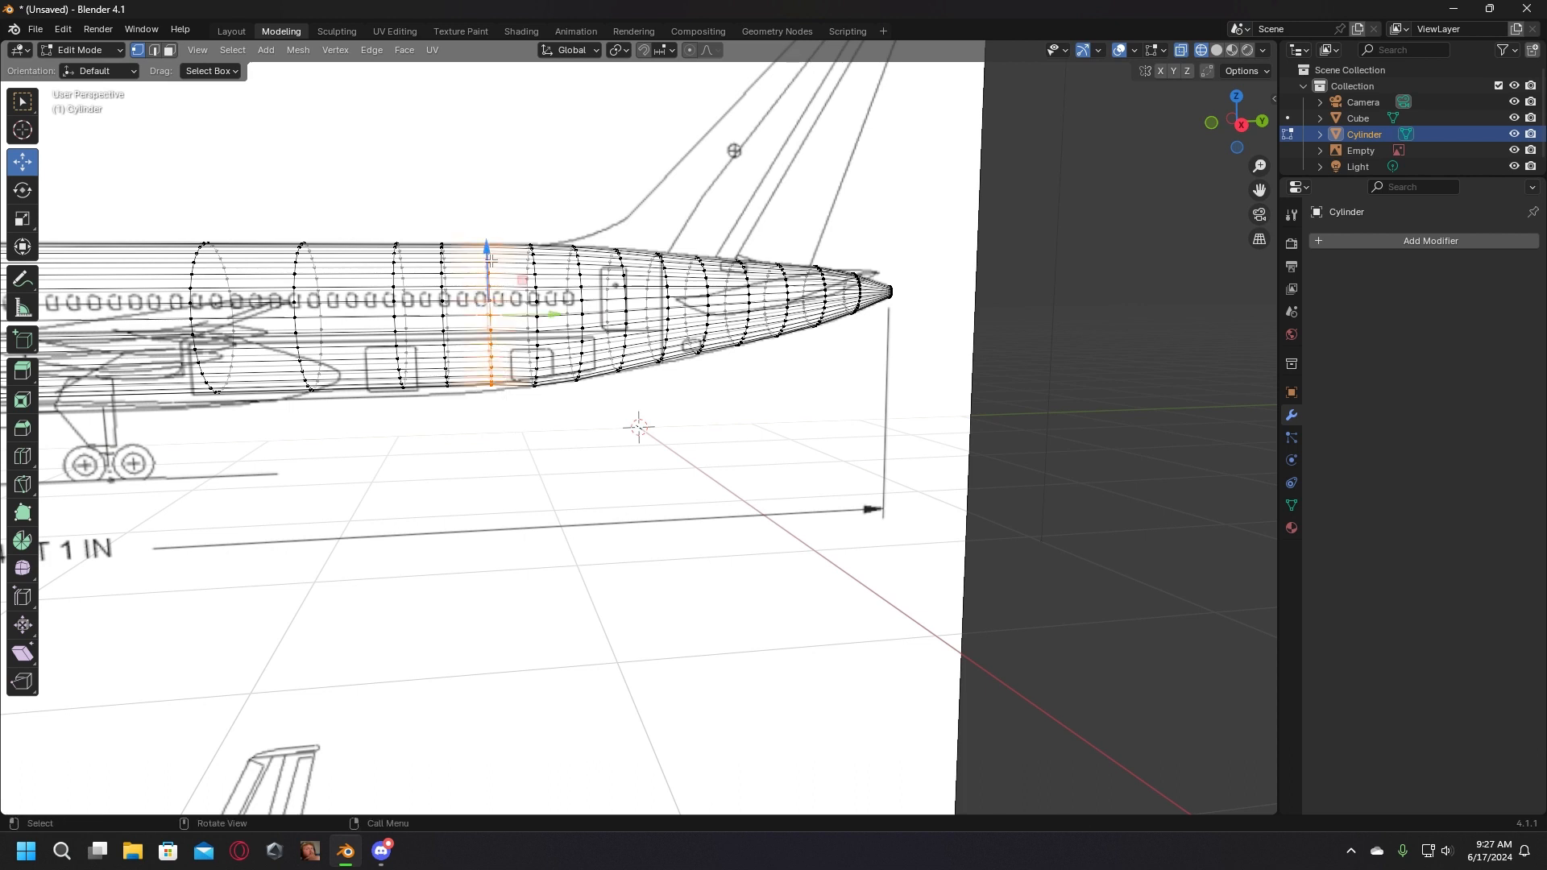
drag(487, 263, 486, 266)
click(23, 218)
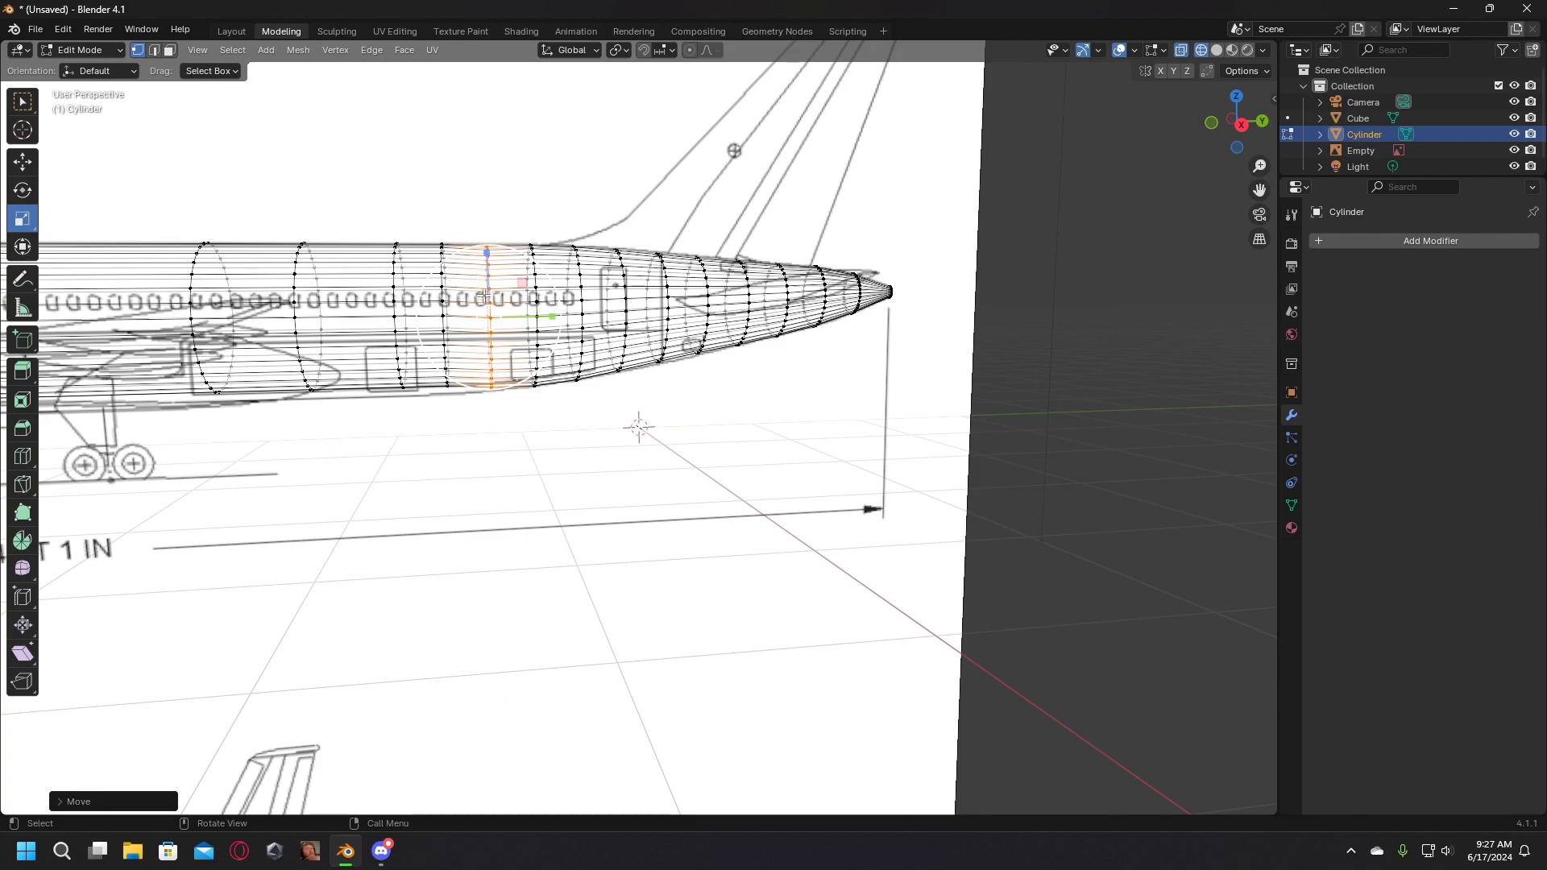
drag(493, 352, 493, 344)
middle_drag(493, 344, 682, 526)
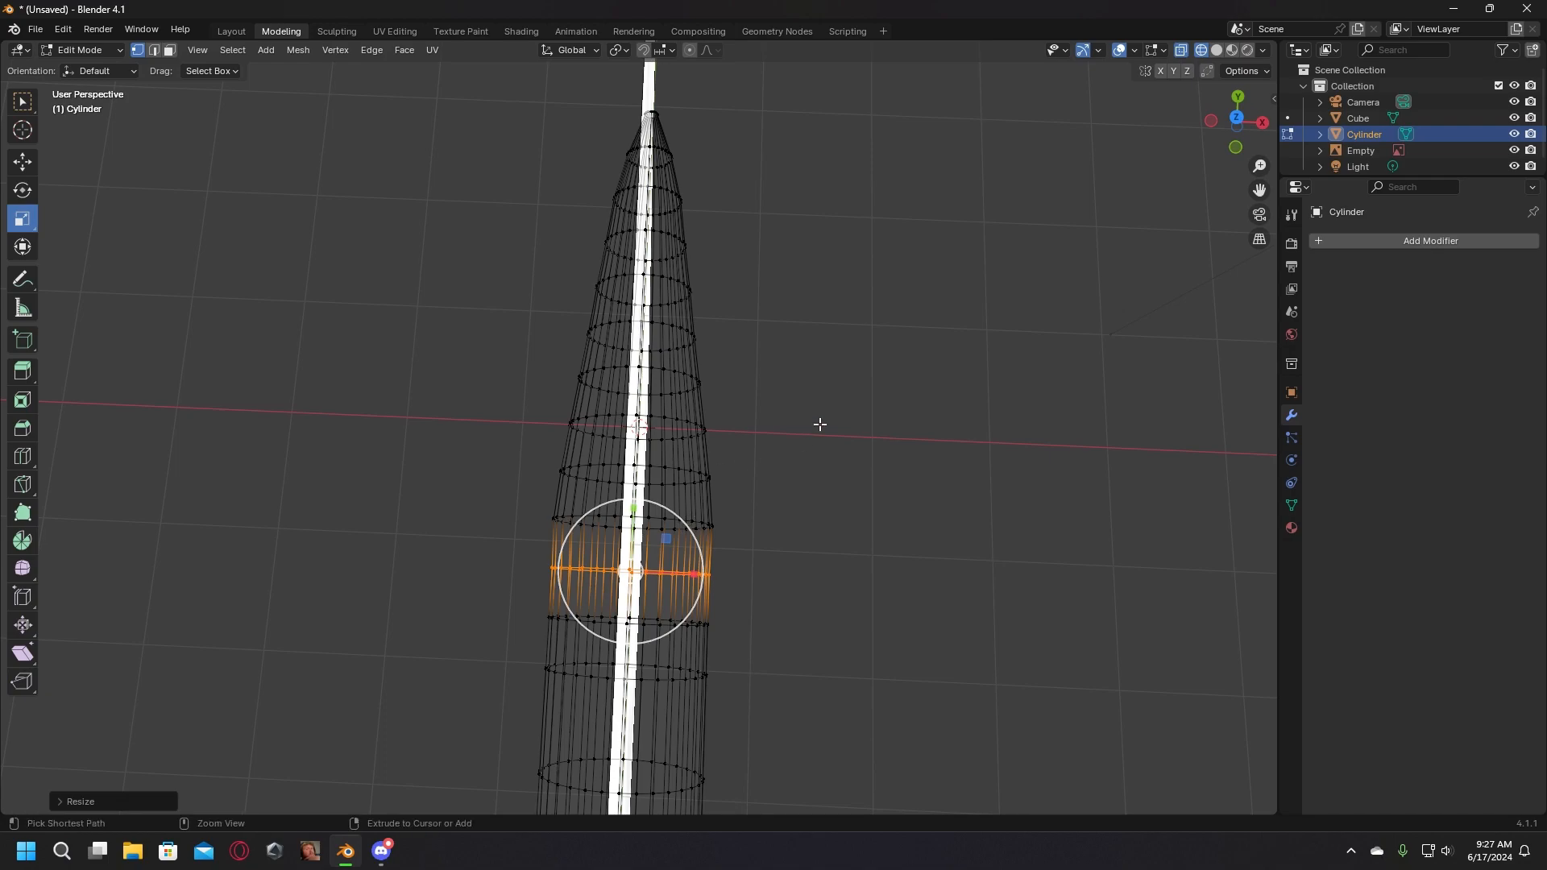
click(844, 444)
Step: Reselect the eleventh loop from the tail tip, refine its Z scale and height against the blueprint, and deselect it
middle_drag(844, 443, 867, 263)
scroll(684, 366, up, 2)
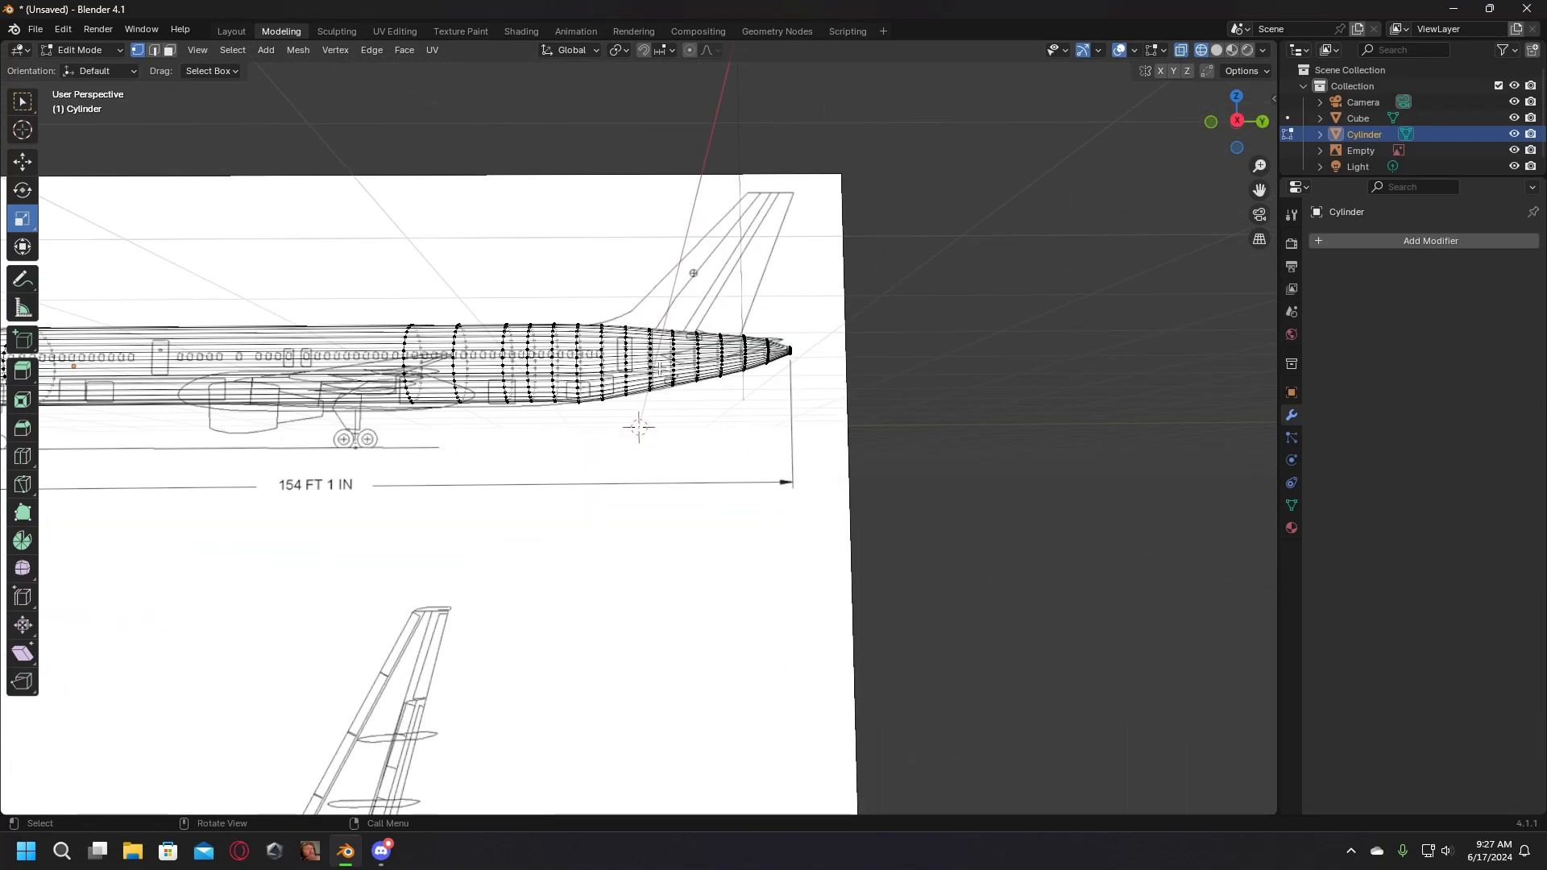
scroll(660, 368, down, 3)
scroll(564, 516, up, 5)
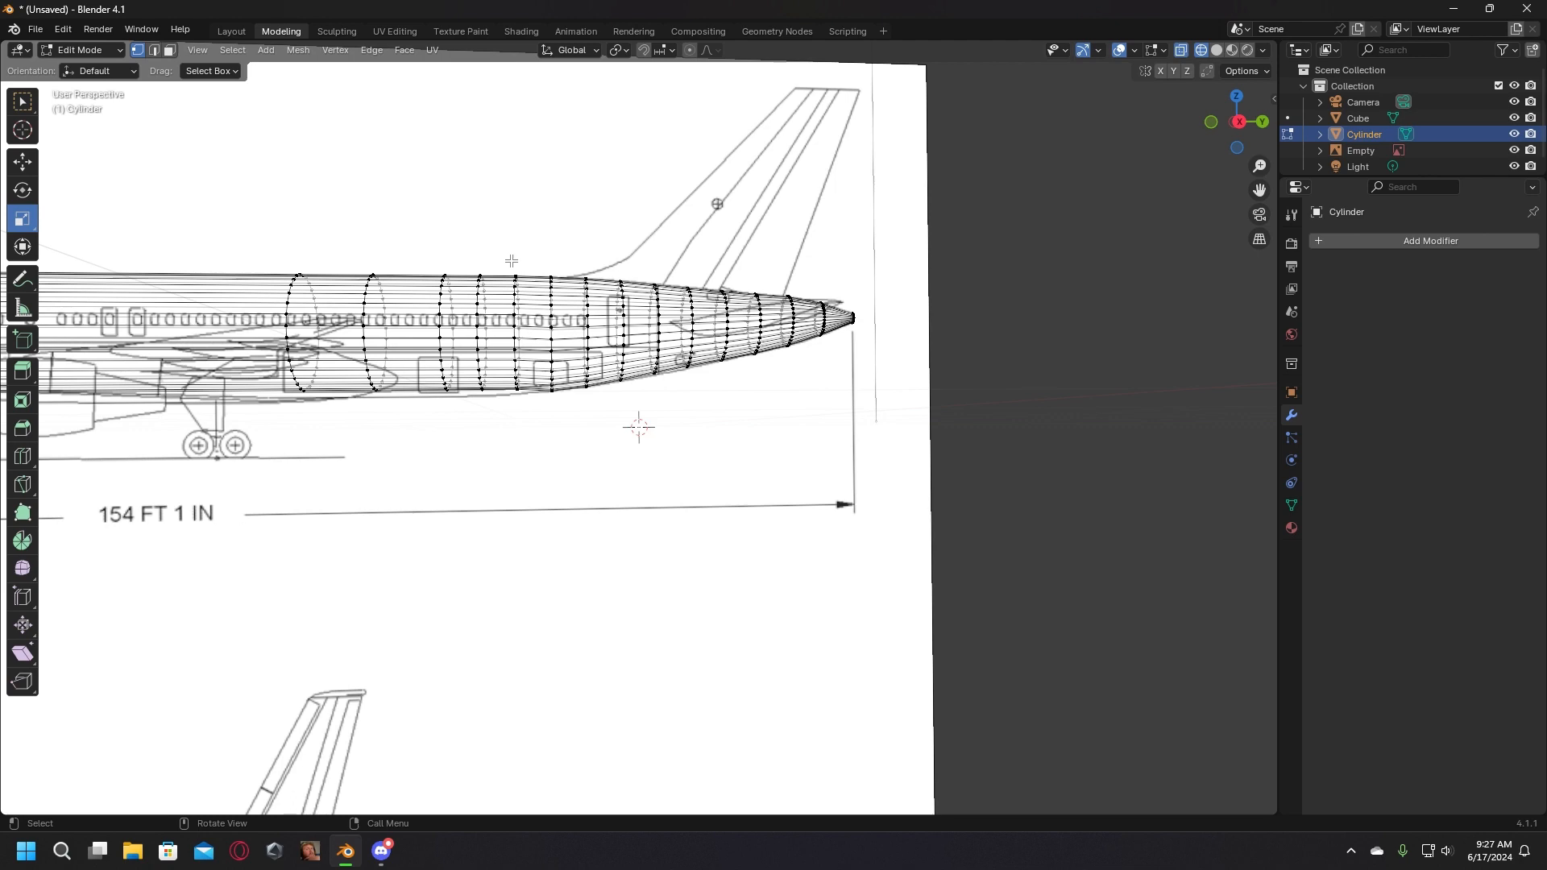
key(b)
drag(511, 260, 525, 475)
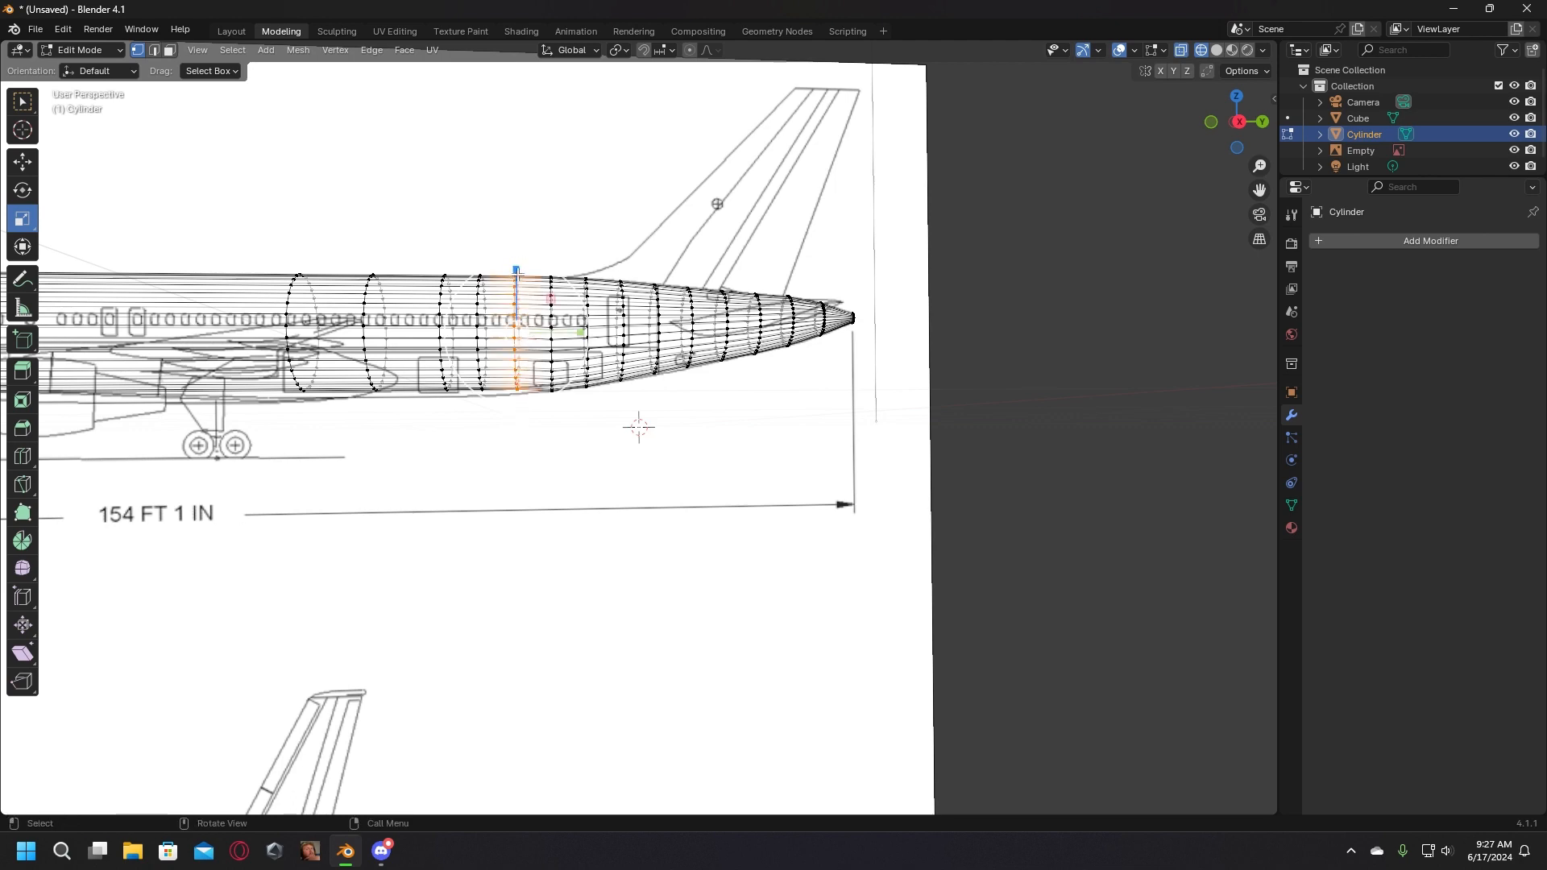
drag(518, 274, 518, 271)
middle_drag(518, 271, 522, 295)
click(26, 169)
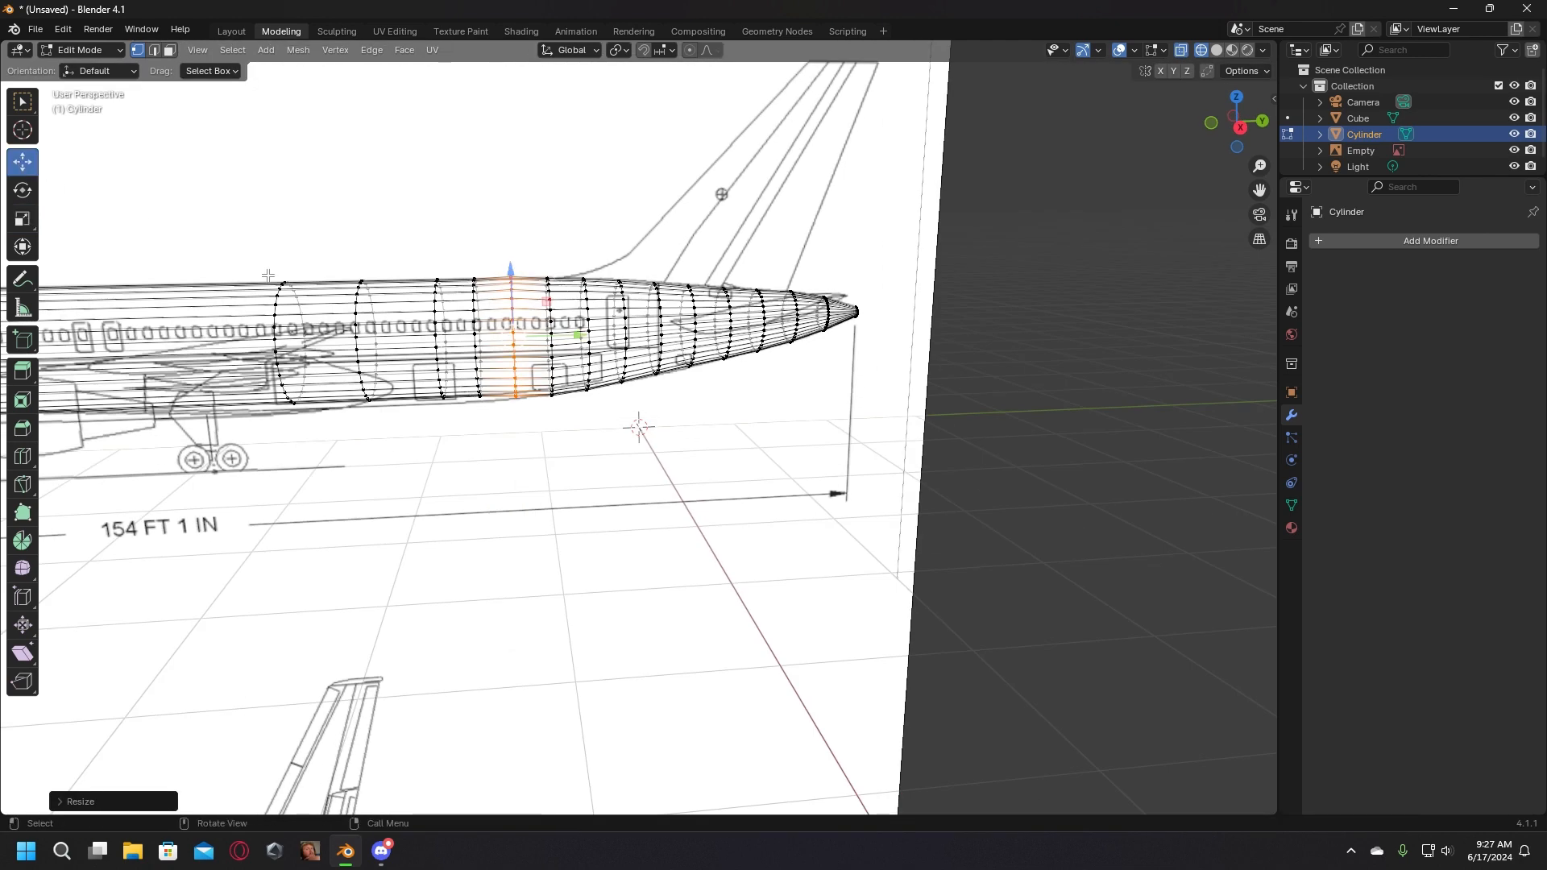
middle_drag(268, 275, 505, 239)
drag(486, 256, 486, 253)
click(436, 272)
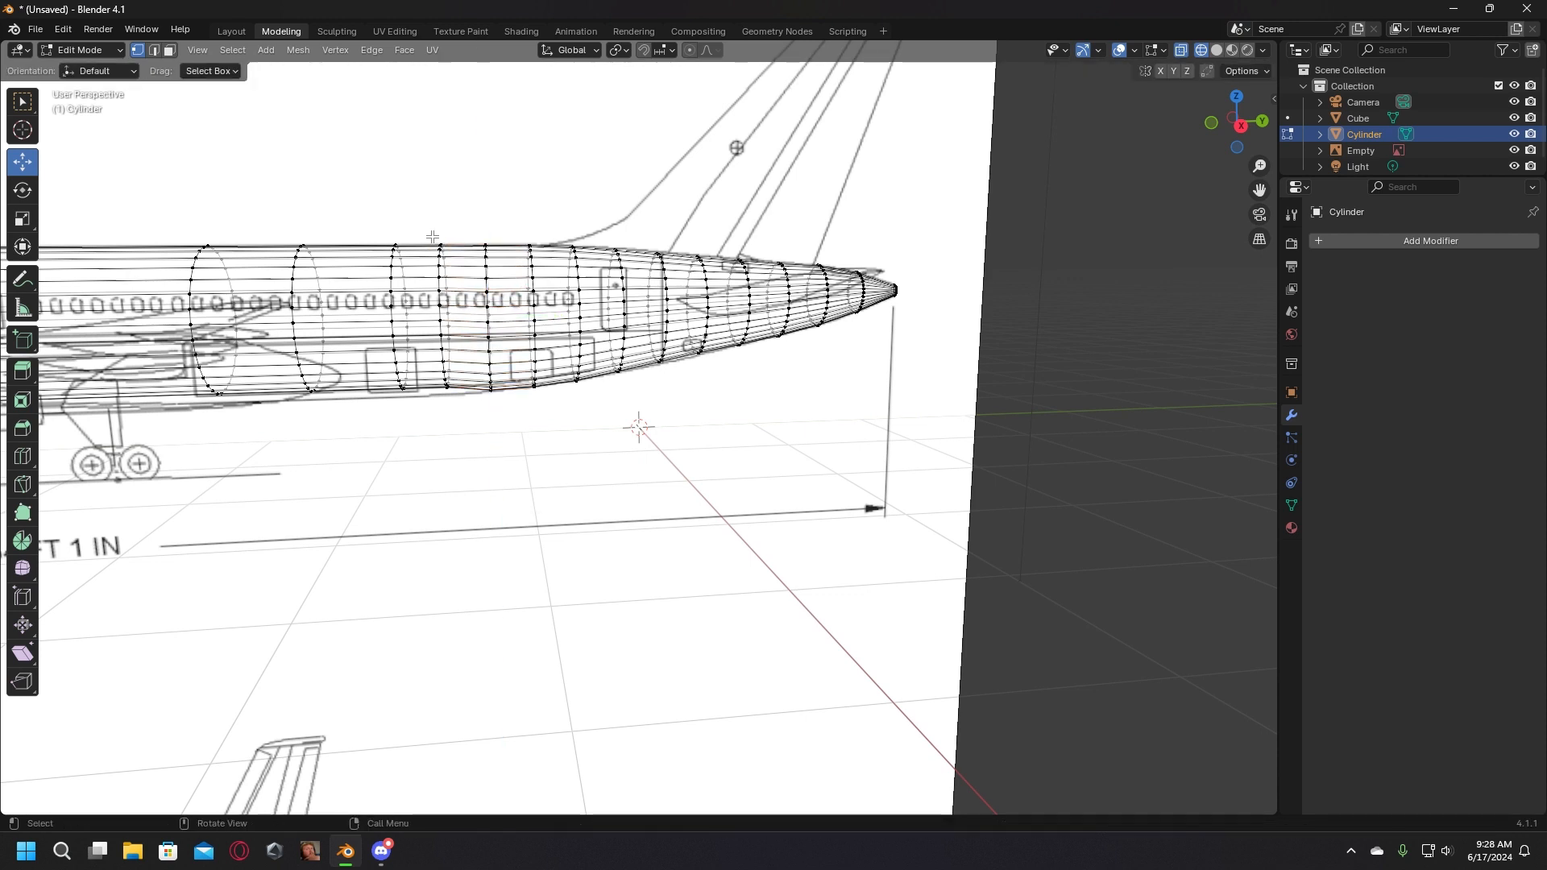
Step: Select the twelfth loop from the tail tip, adjust its height and Z scale to meet the lower outline, and deselect it
alt+click(437, 258)
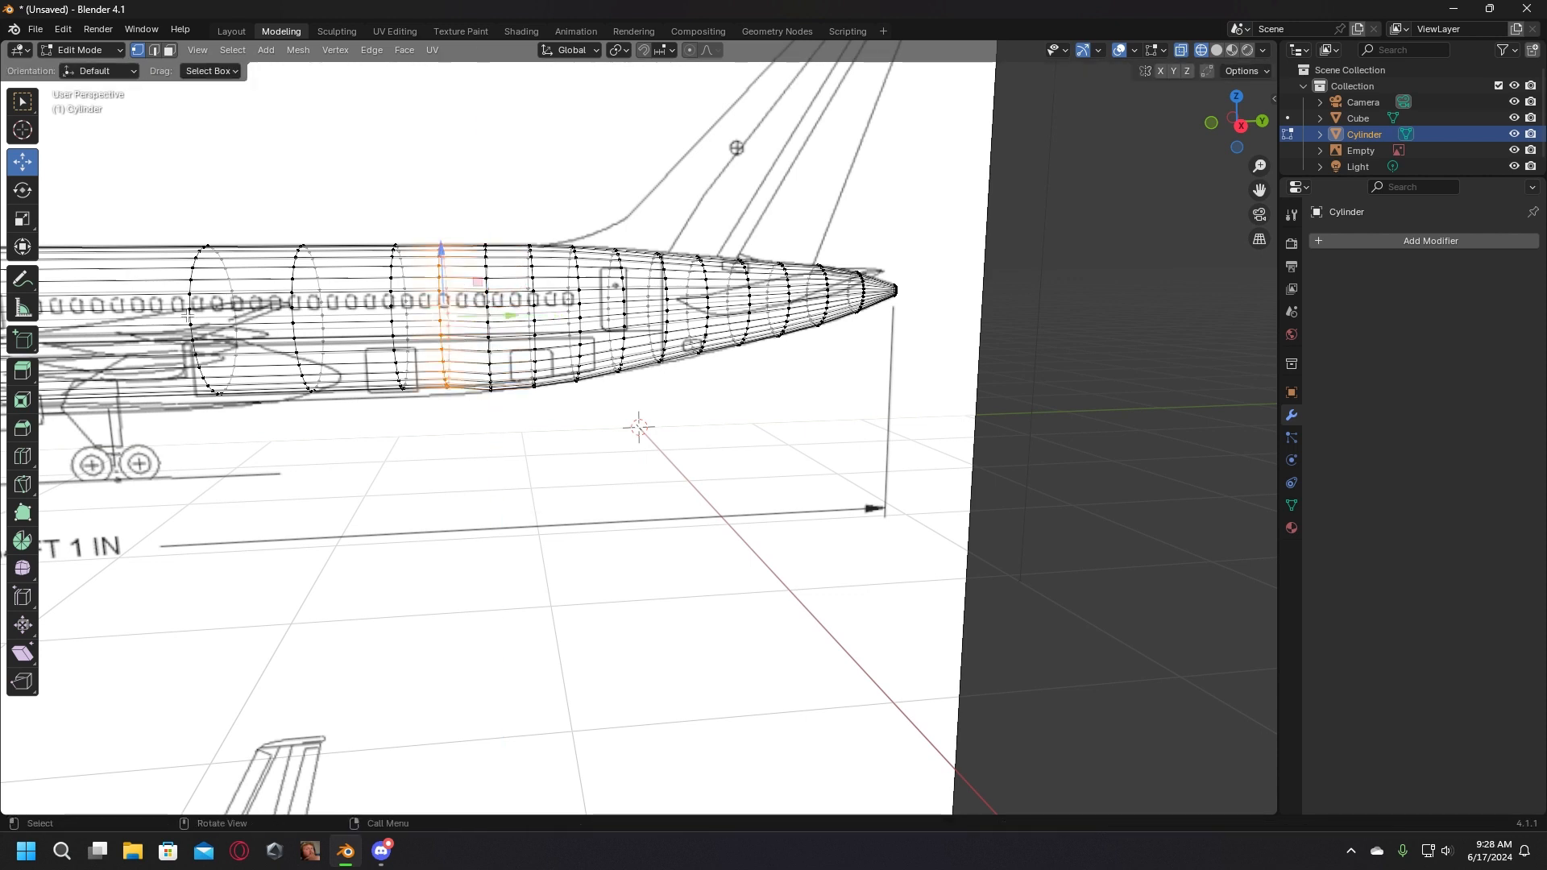
click(23, 219)
drag(446, 262, 439, 262)
click(16, 162)
click(32, 218)
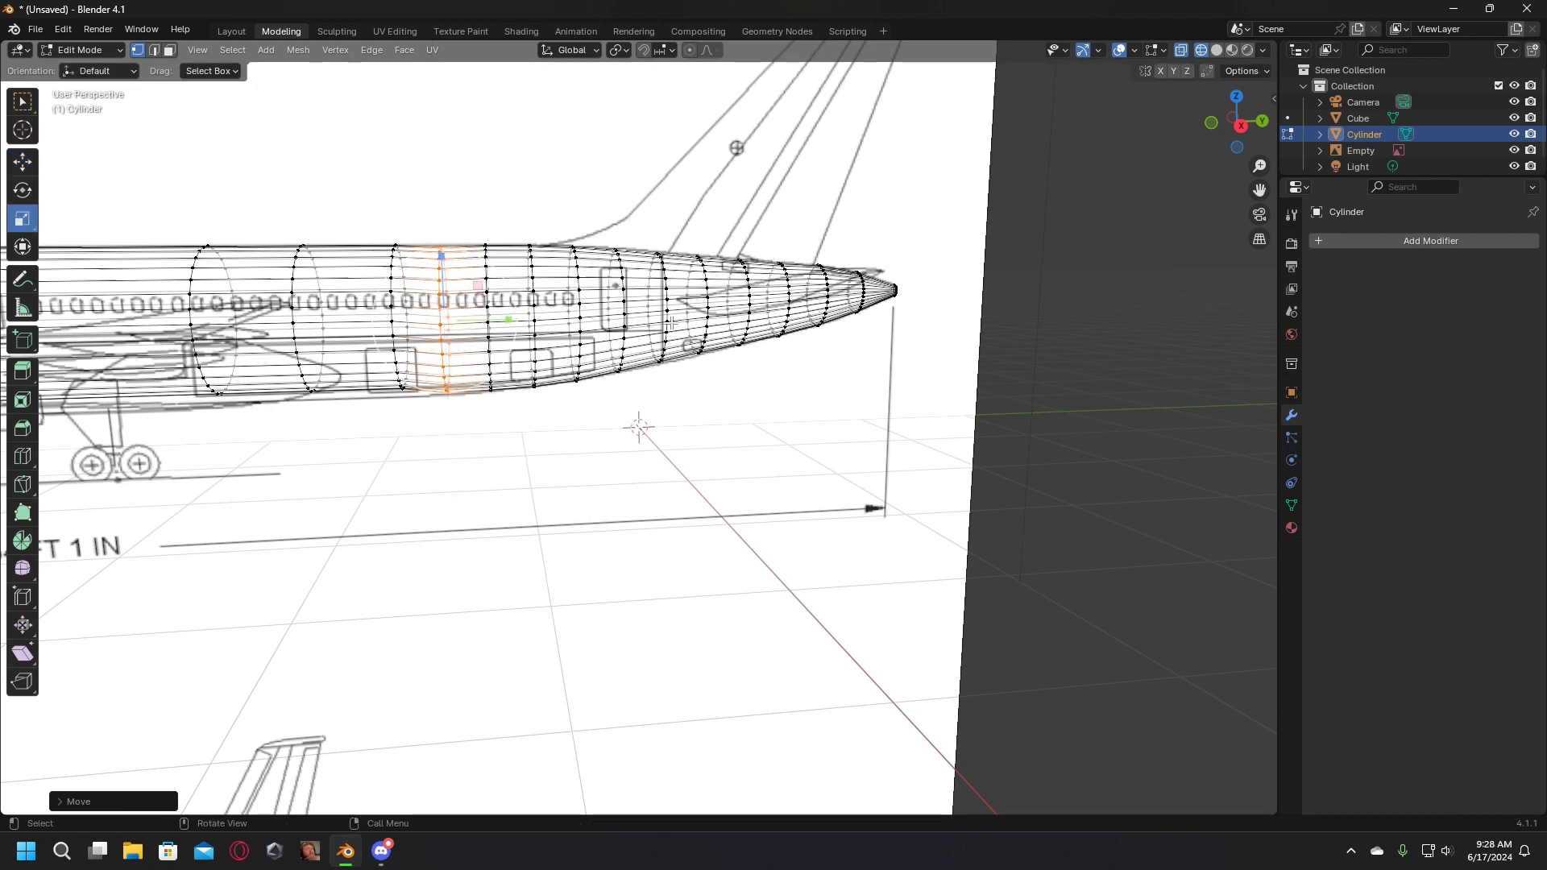
drag(441, 259, 441, 414)
click(429, 463)
Step: Select the two loops just behind the rear door, adjust their Z scale slightly, and clear the selection
middle_drag(425, 463, 498, 390)
scroll(435, 442, down, 1)
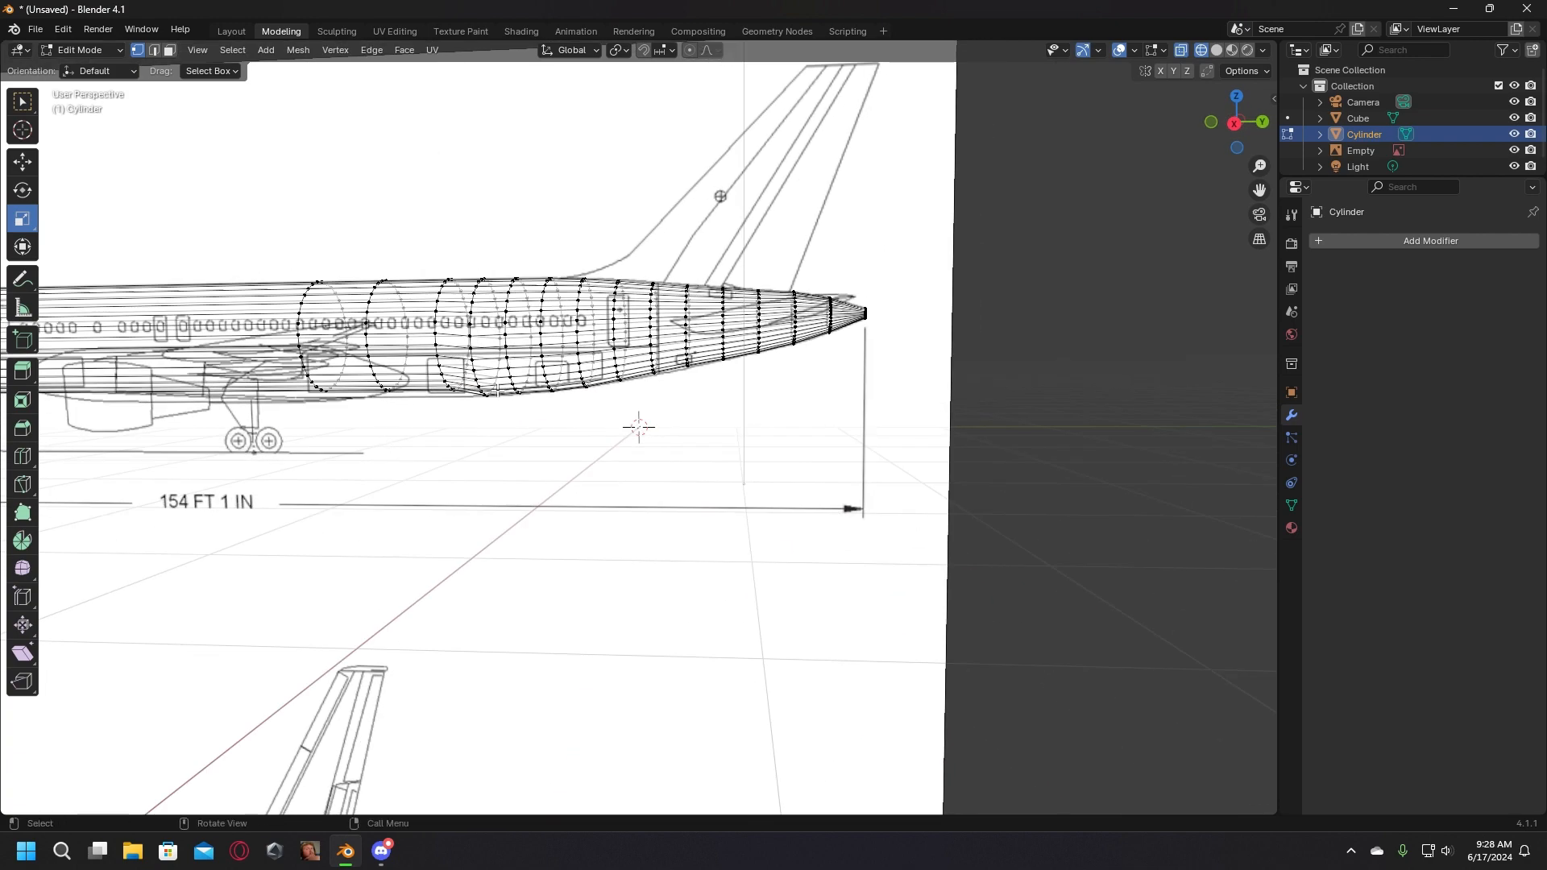
middle_drag(635, 341, 648, 311)
drag(647, 275, 662, 301)
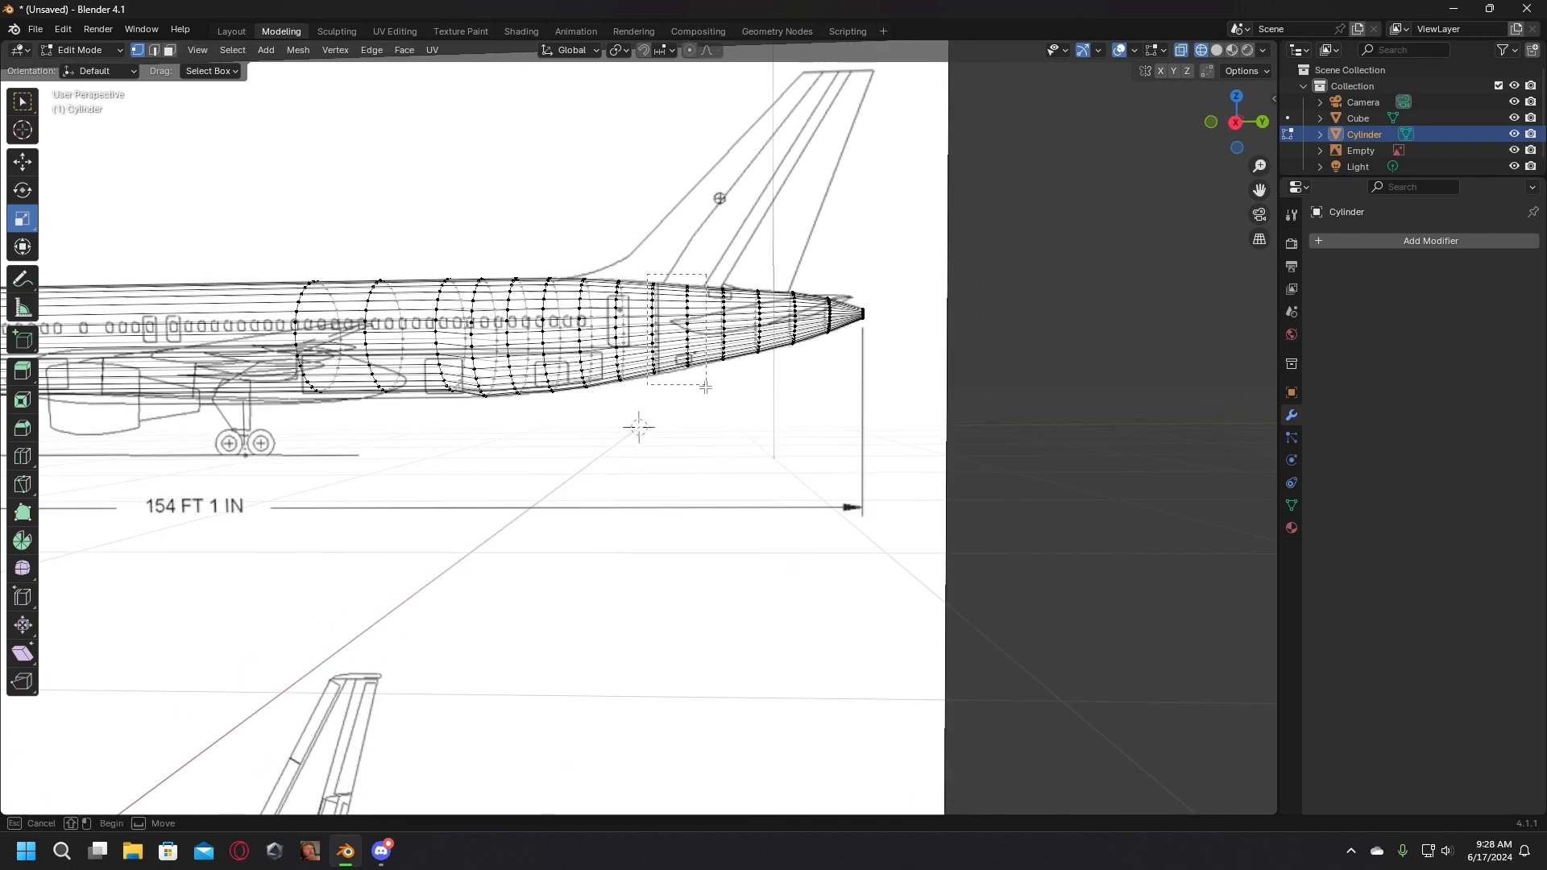
drag(706, 387, 706, 387)
drag(670, 279, 666, 276)
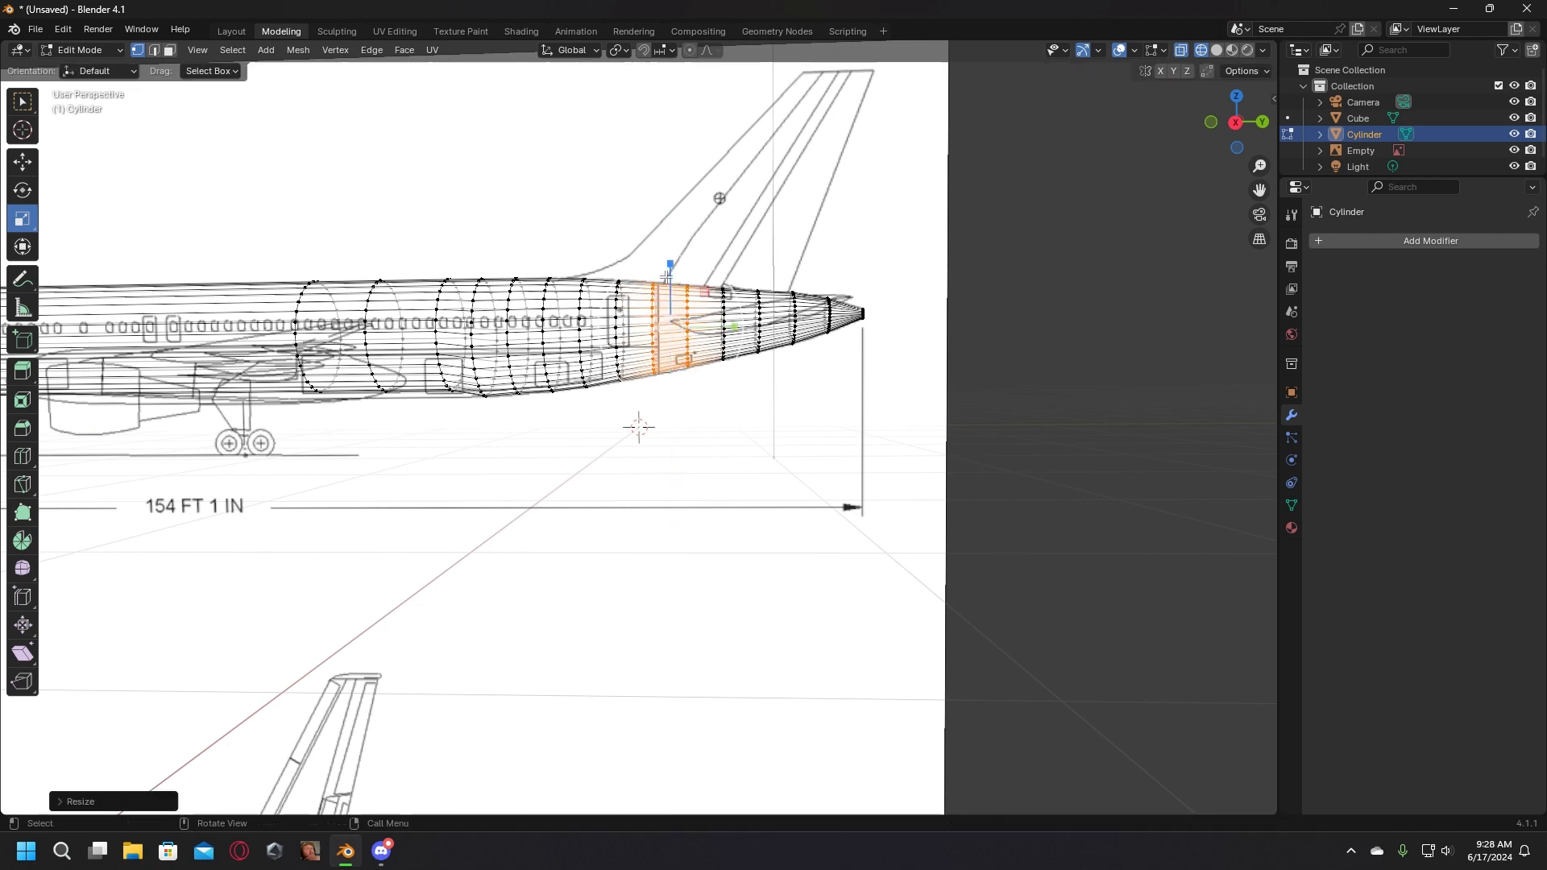
click(669, 512)
Step: Select the thirteenth and fourteenth loops from the tail tip, adjust their Z scale, lower them slightly along Z, and deselect them
middle_drag(669, 514, 691, 511)
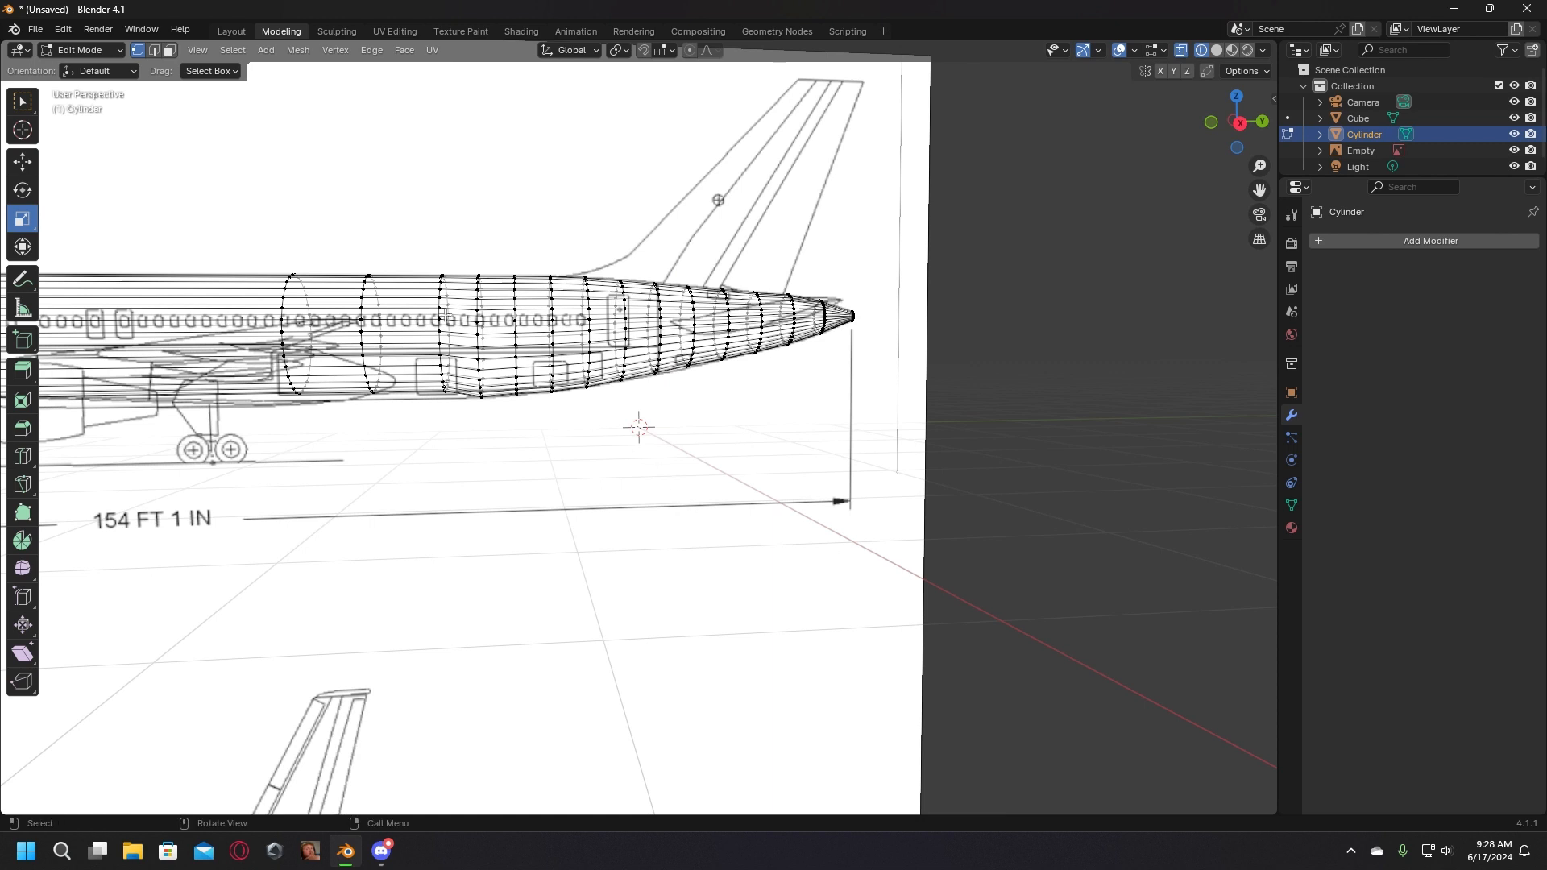
drag(415, 259, 452, 427)
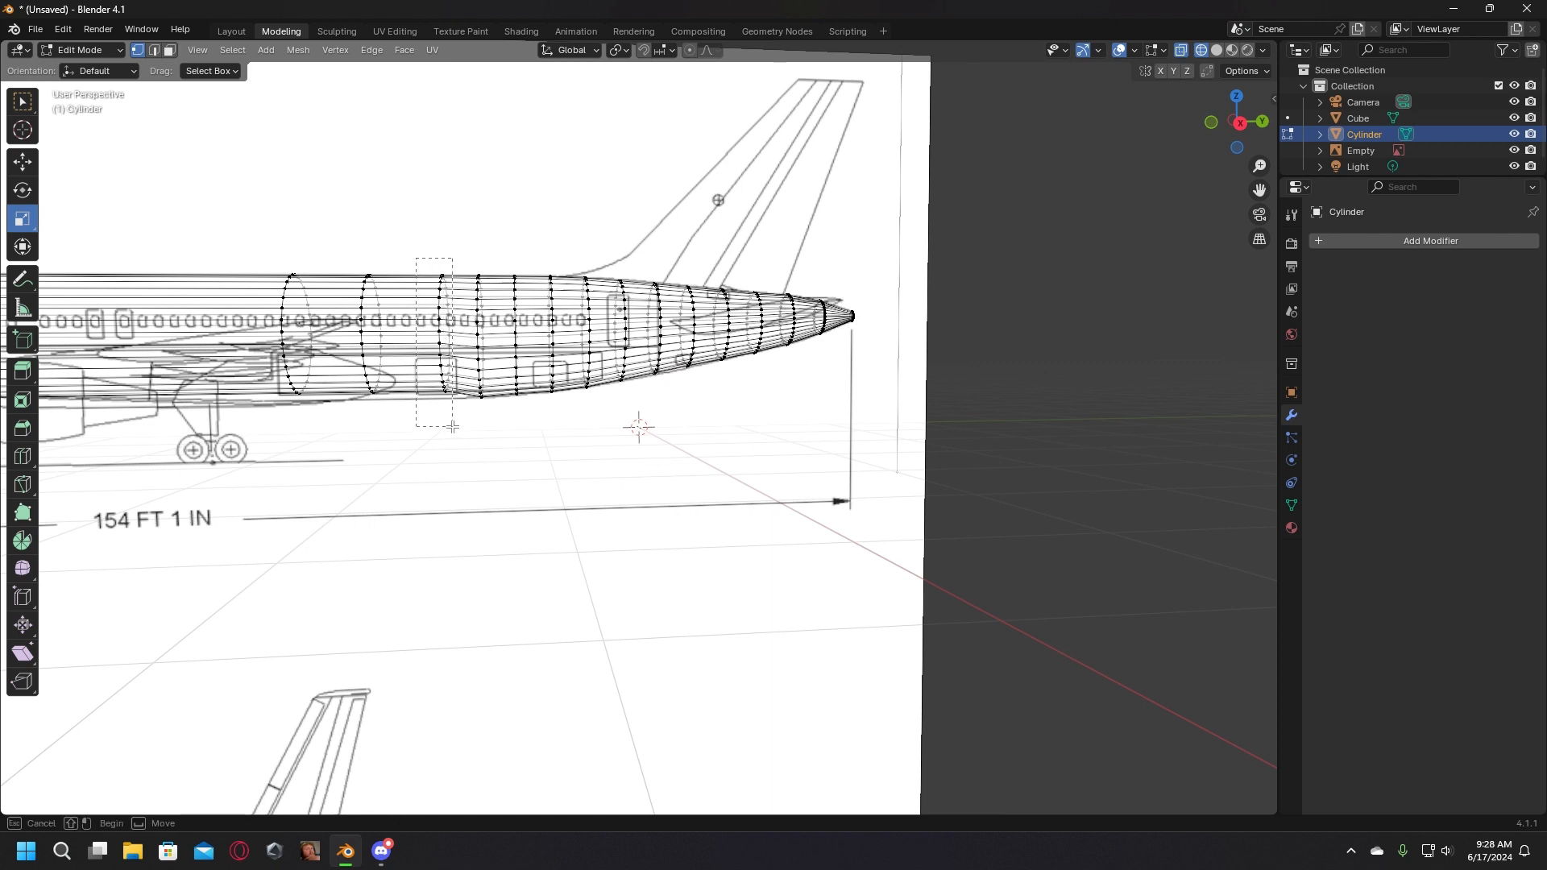
drag(359, 266, 460, 428)
middle_drag(409, 272, 405, 263)
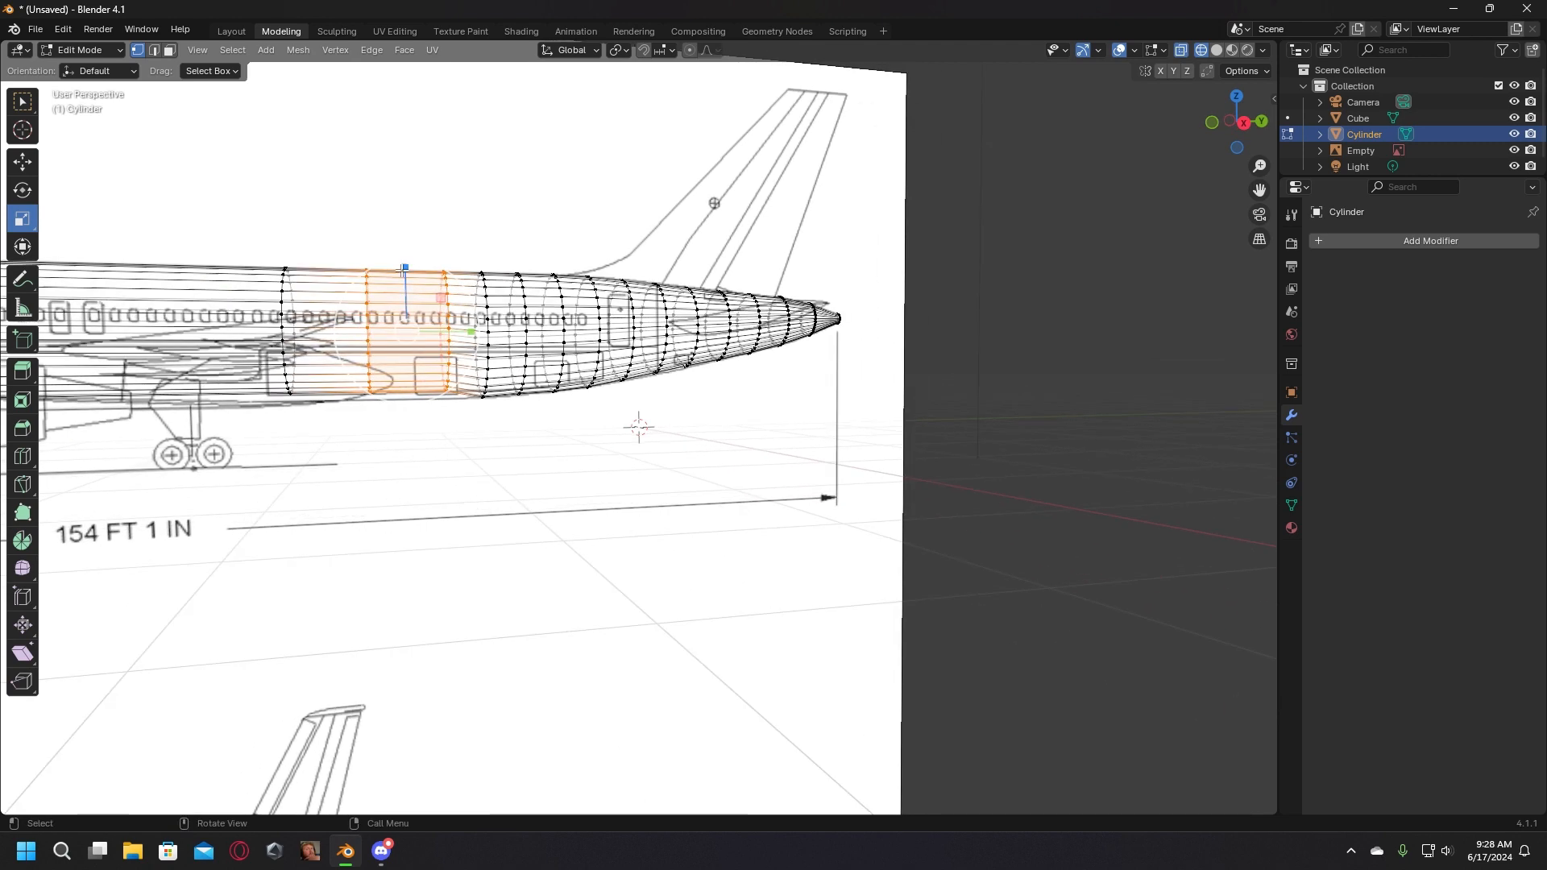
drag(405, 268, 409, 278)
click(23, 162)
middle_drag(460, 373, 467, 389)
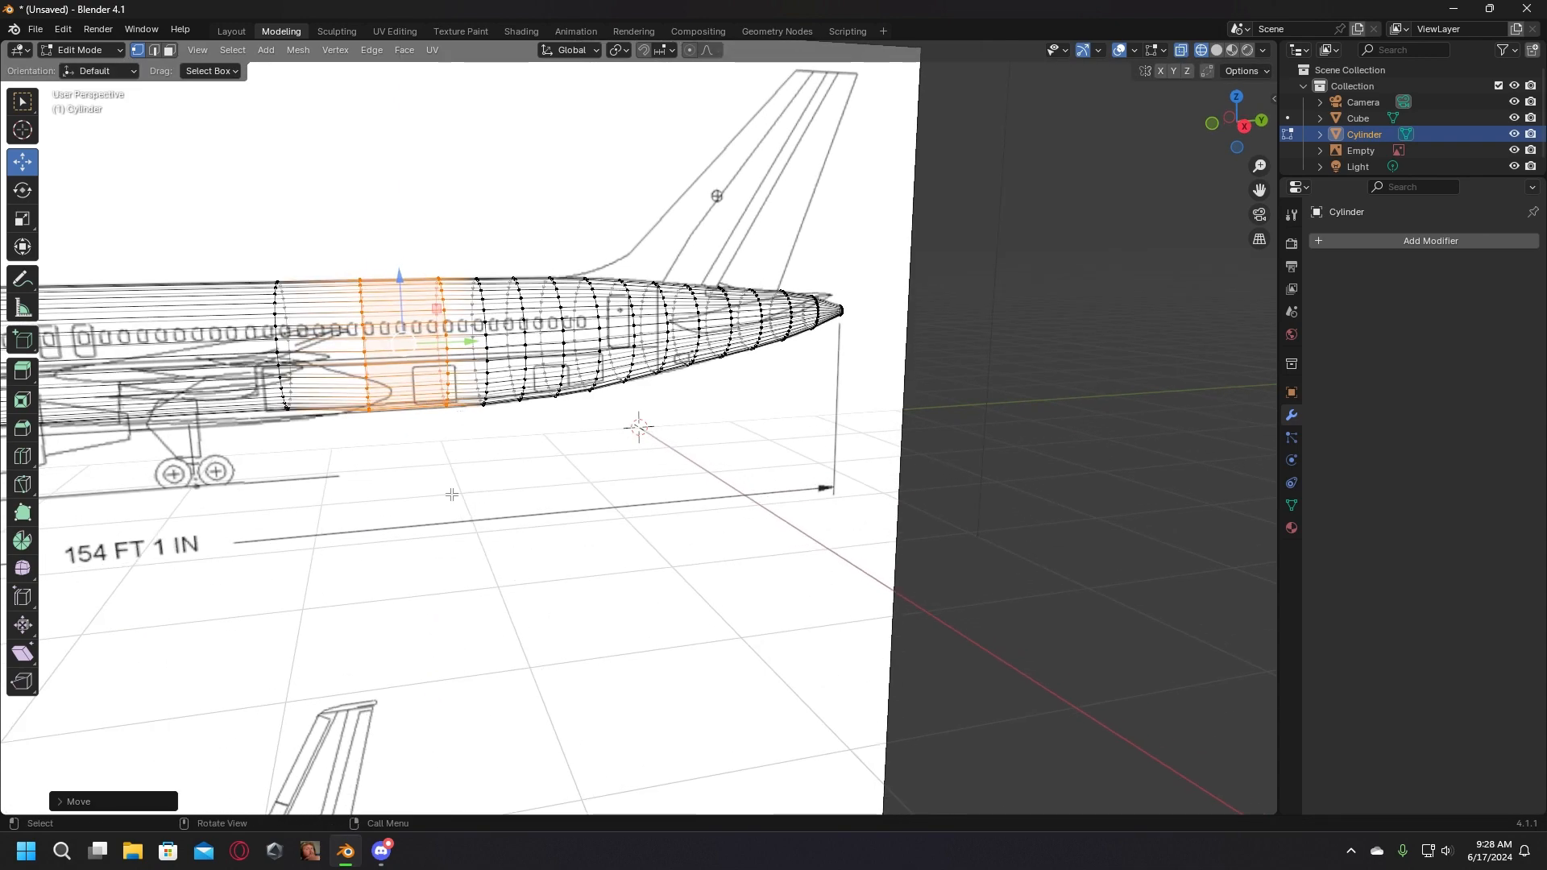
middle_drag(452, 494, 444, 480)
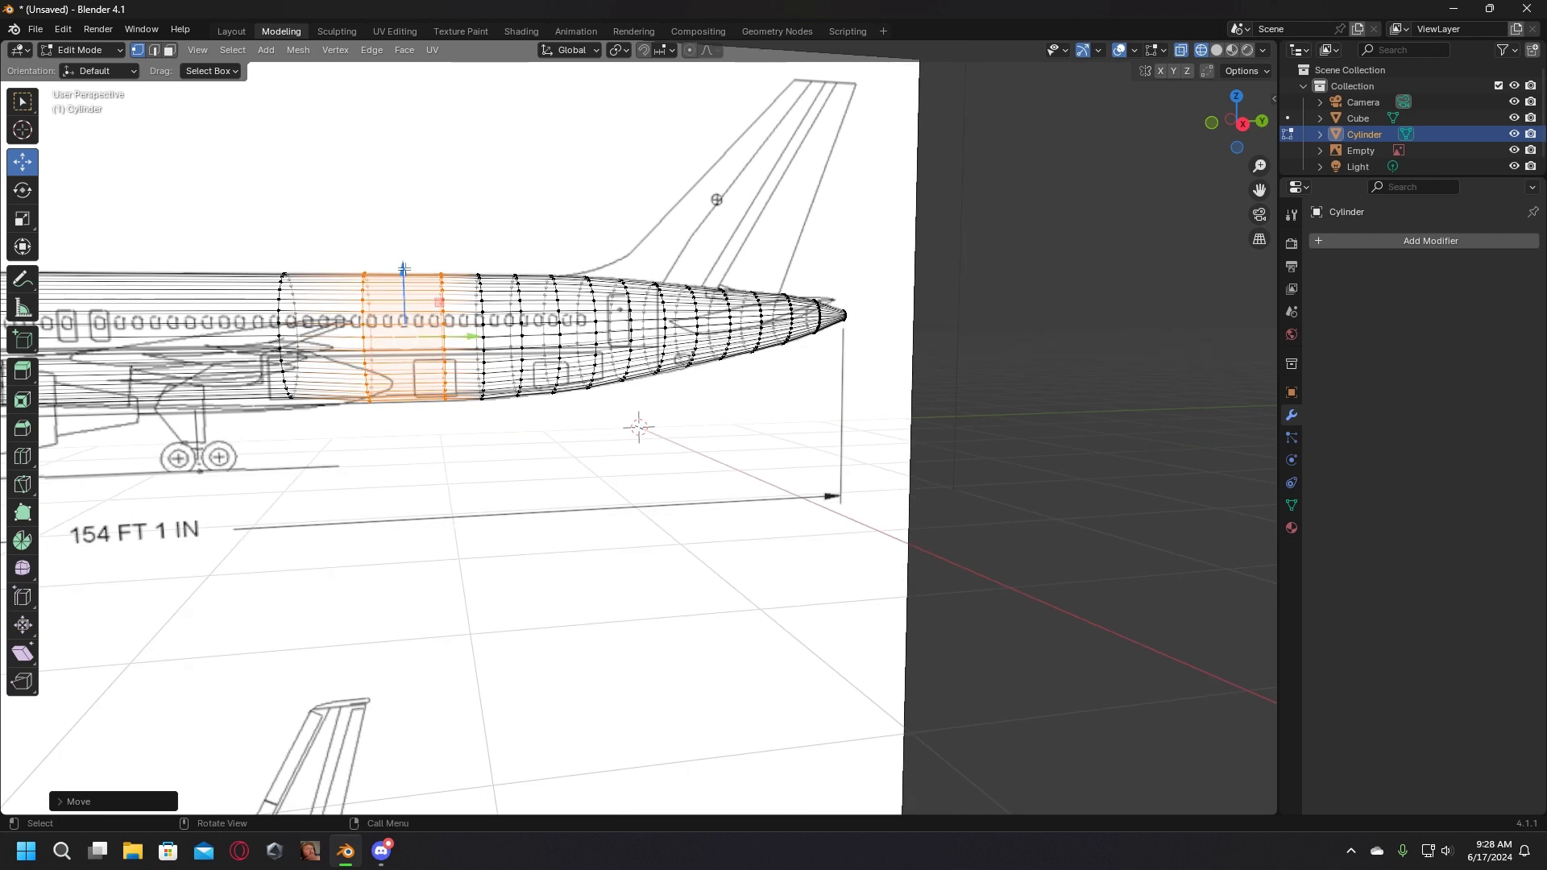
drag(403, 268, 404, 274)
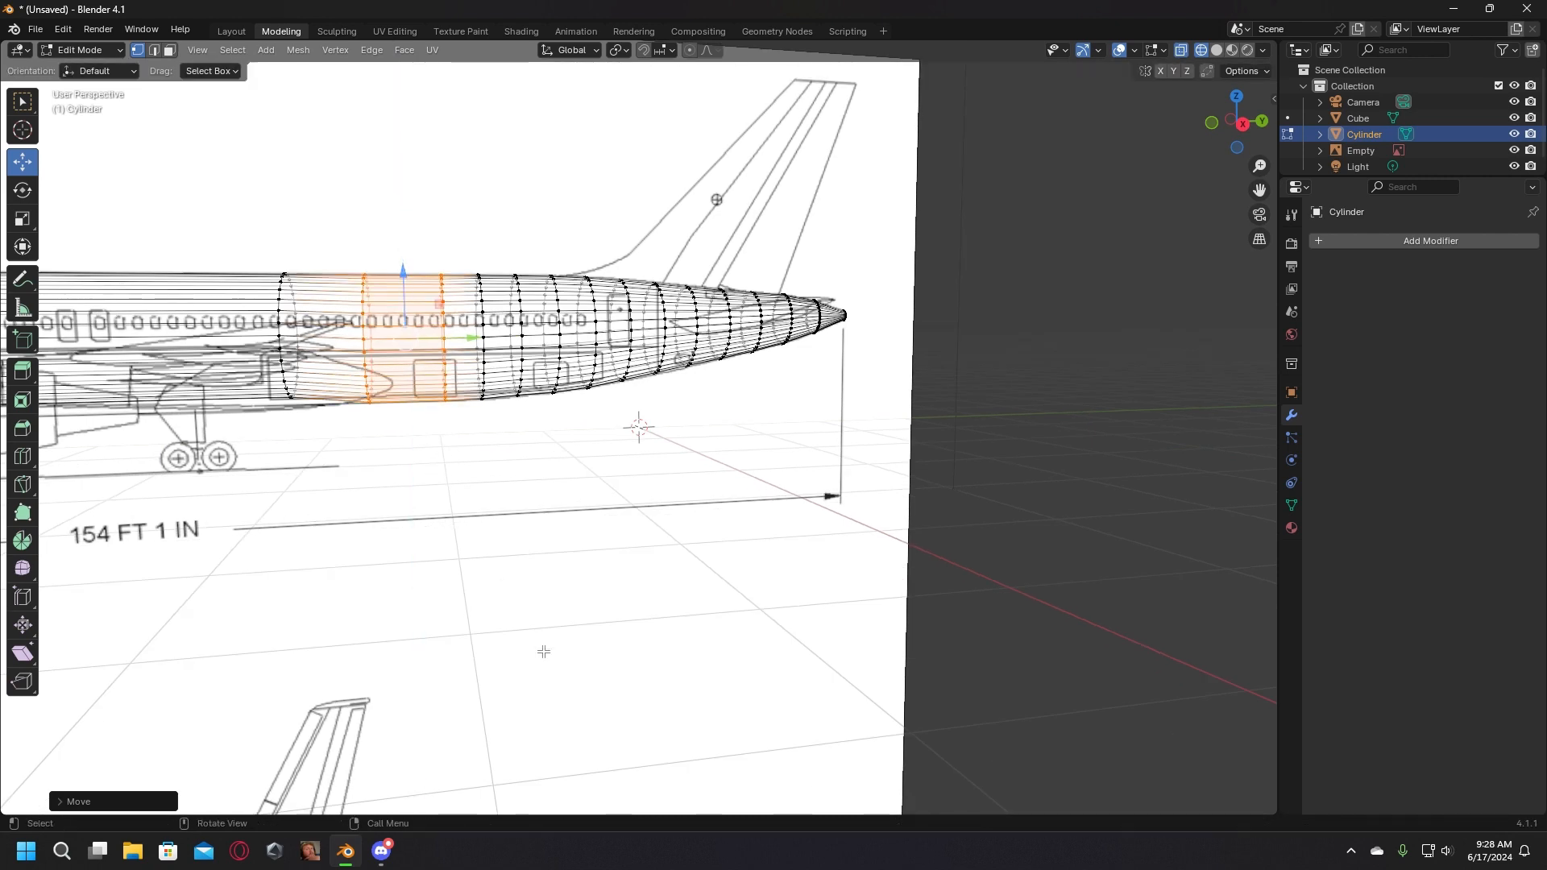
click(543, 653)
Step: Reselect the thirteenth and fourteenth loops from the tail tip, nudge them along Z once more, and clear the selection
middle_drag(544, 653, 545, 642)
middle_drag(488, 560, 479, 554)
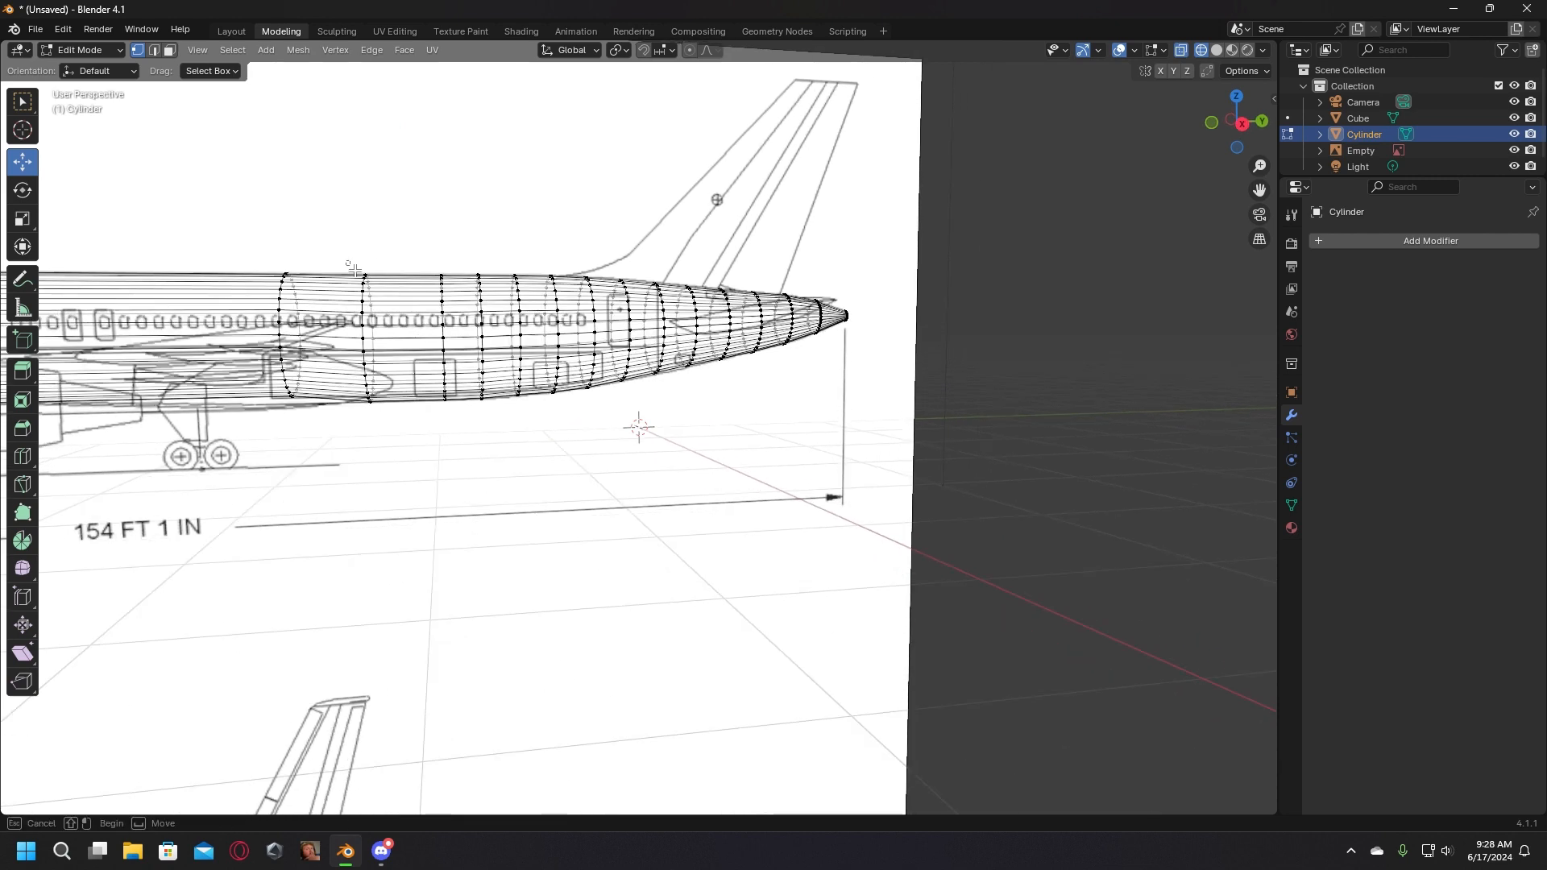
drag(347, 260, 451, 504)
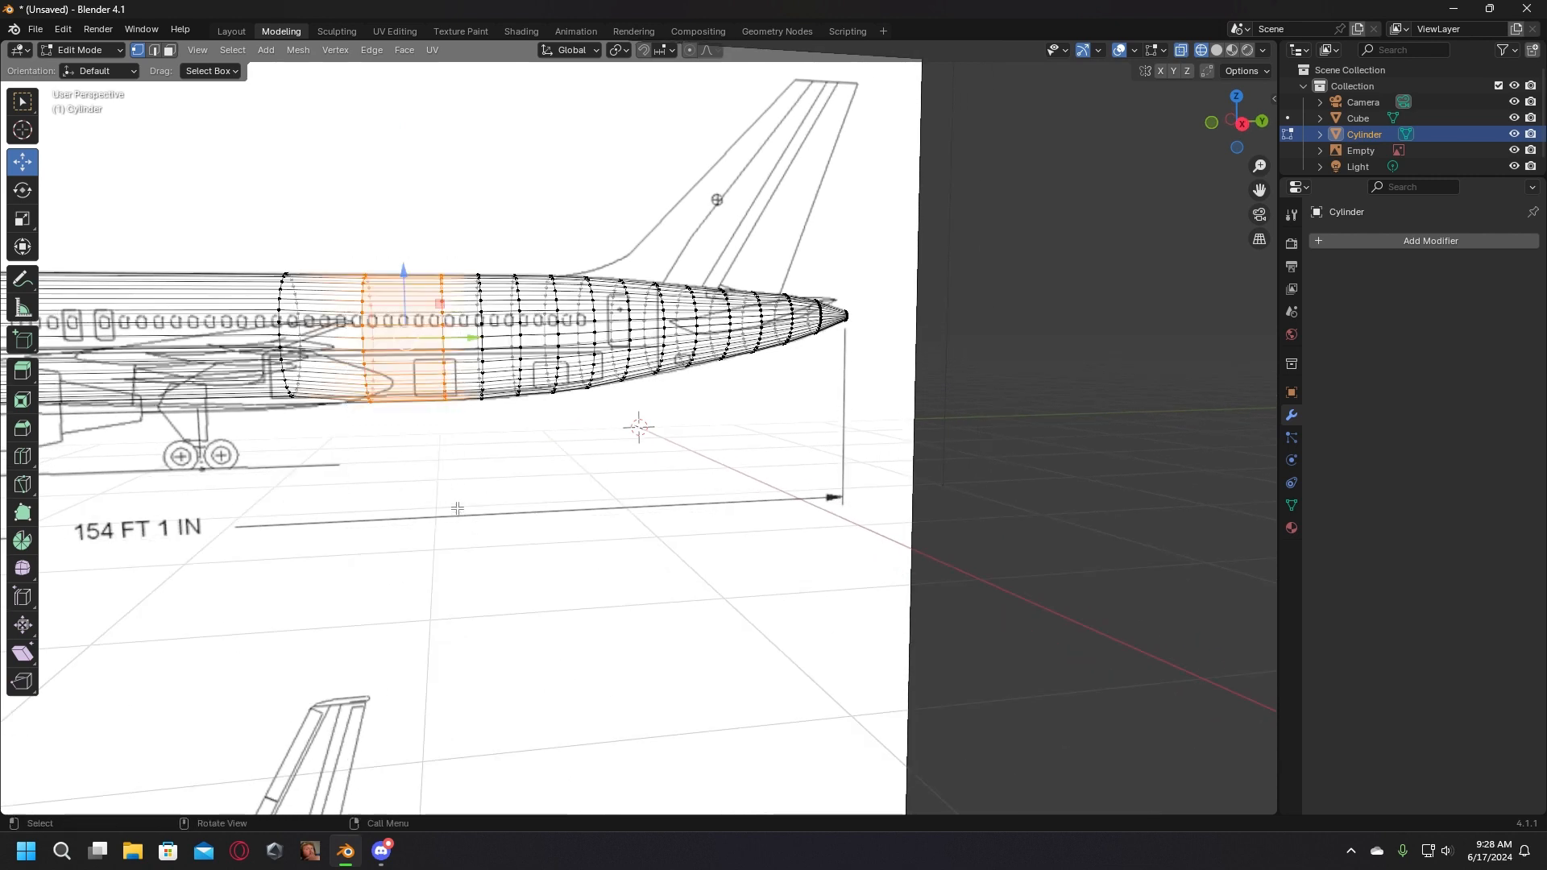
drag(415, 295, 404, 275)
click(23, 218)
click(504, 481)
Step: View the whole fuselage against the blueprint and switch to the Layout workspace to see it as a shaded solid
scroll(505, 481, down, 4)
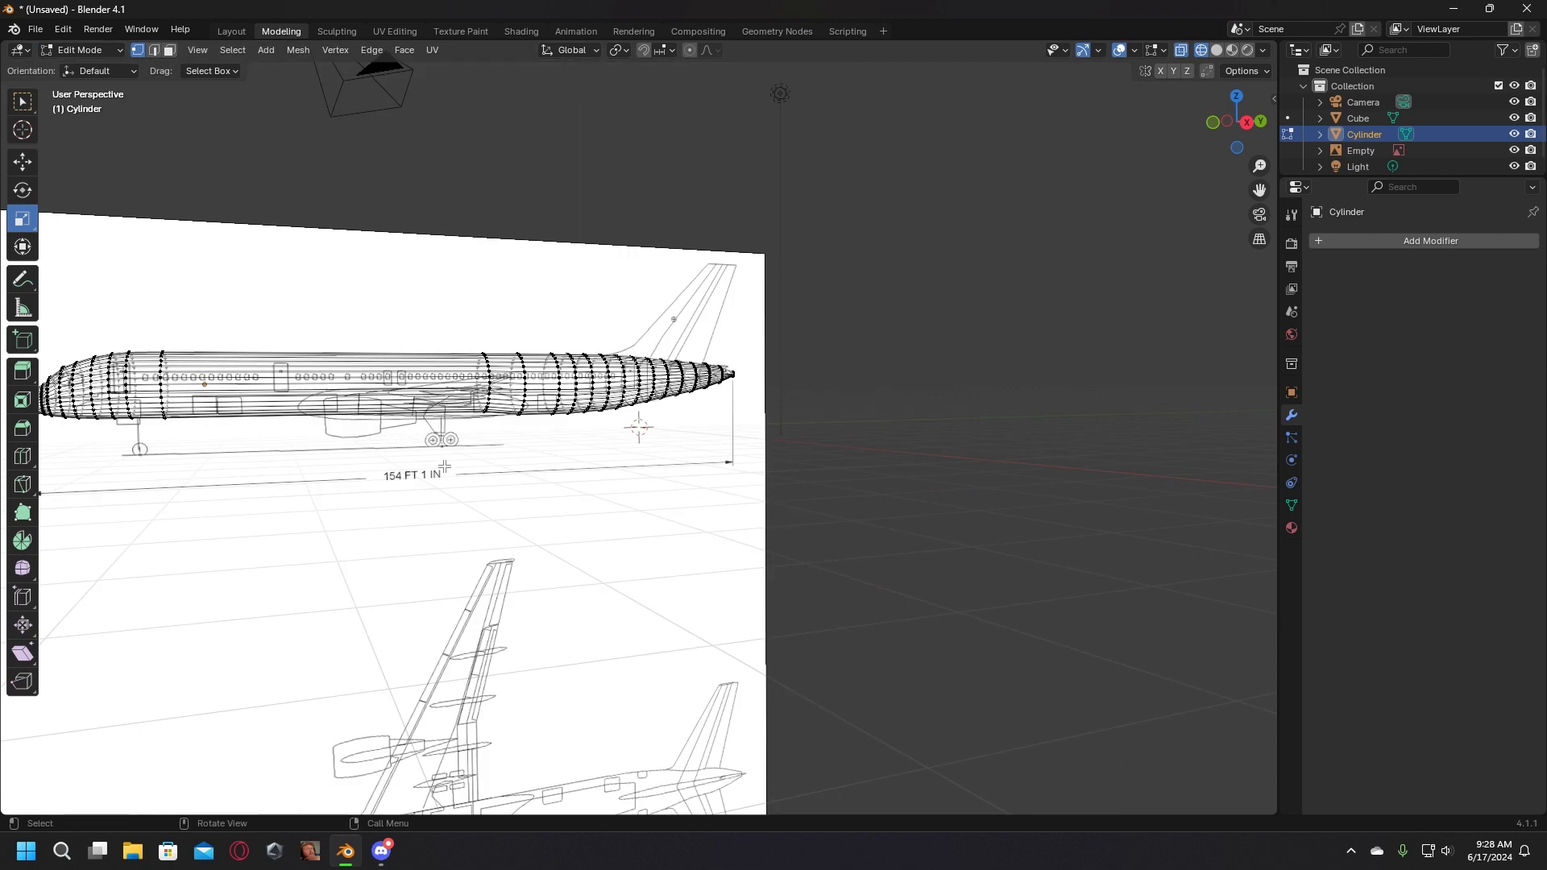
middle_drag(484, 476, 232, 282)
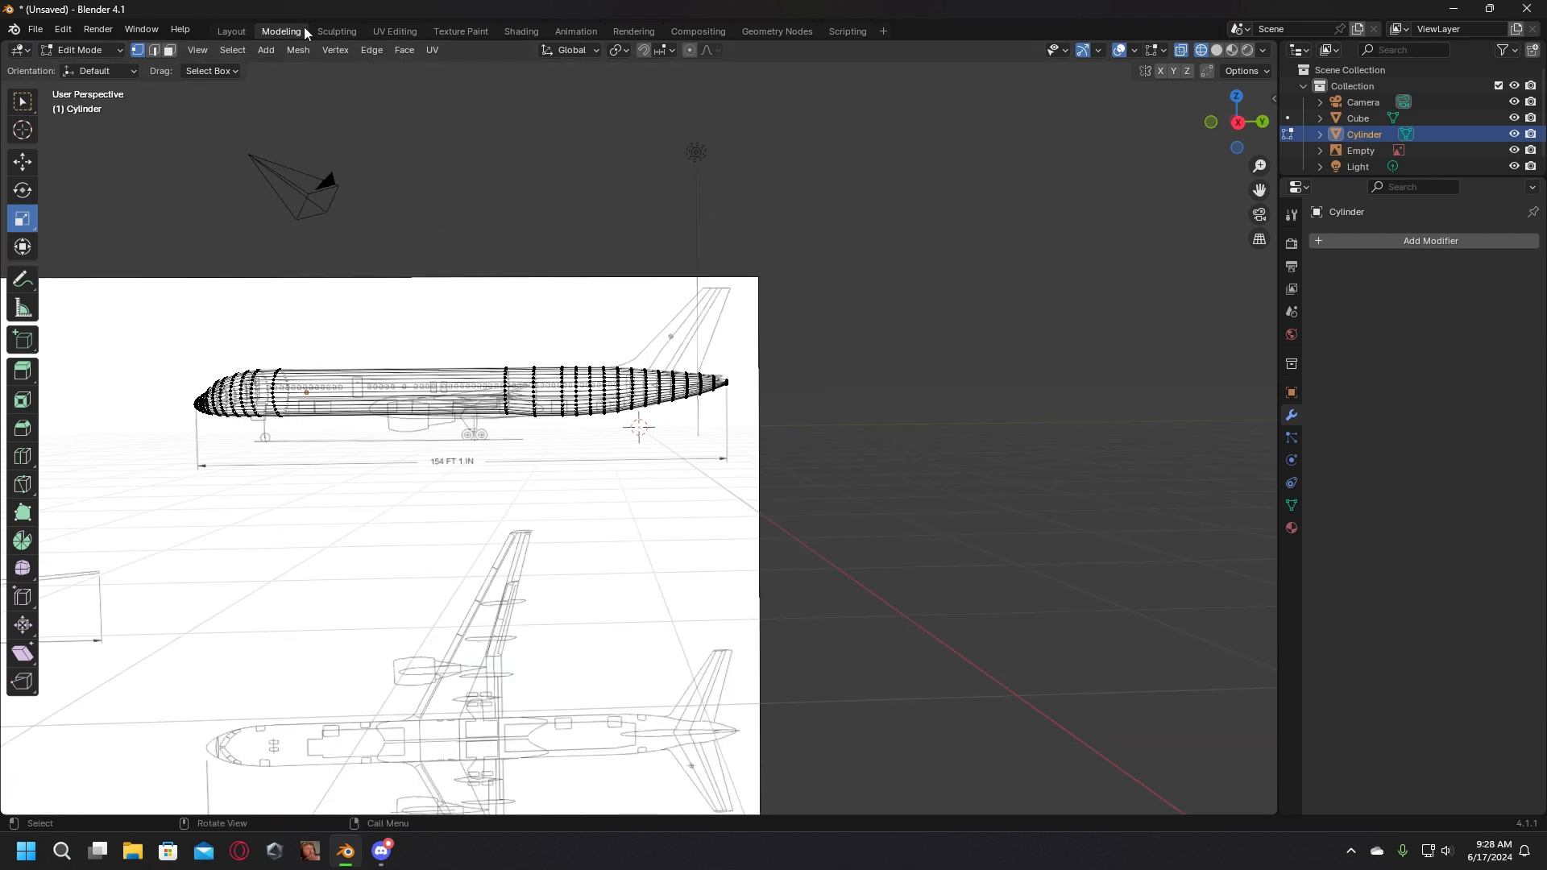
click(233, 31)
click(879, 482)
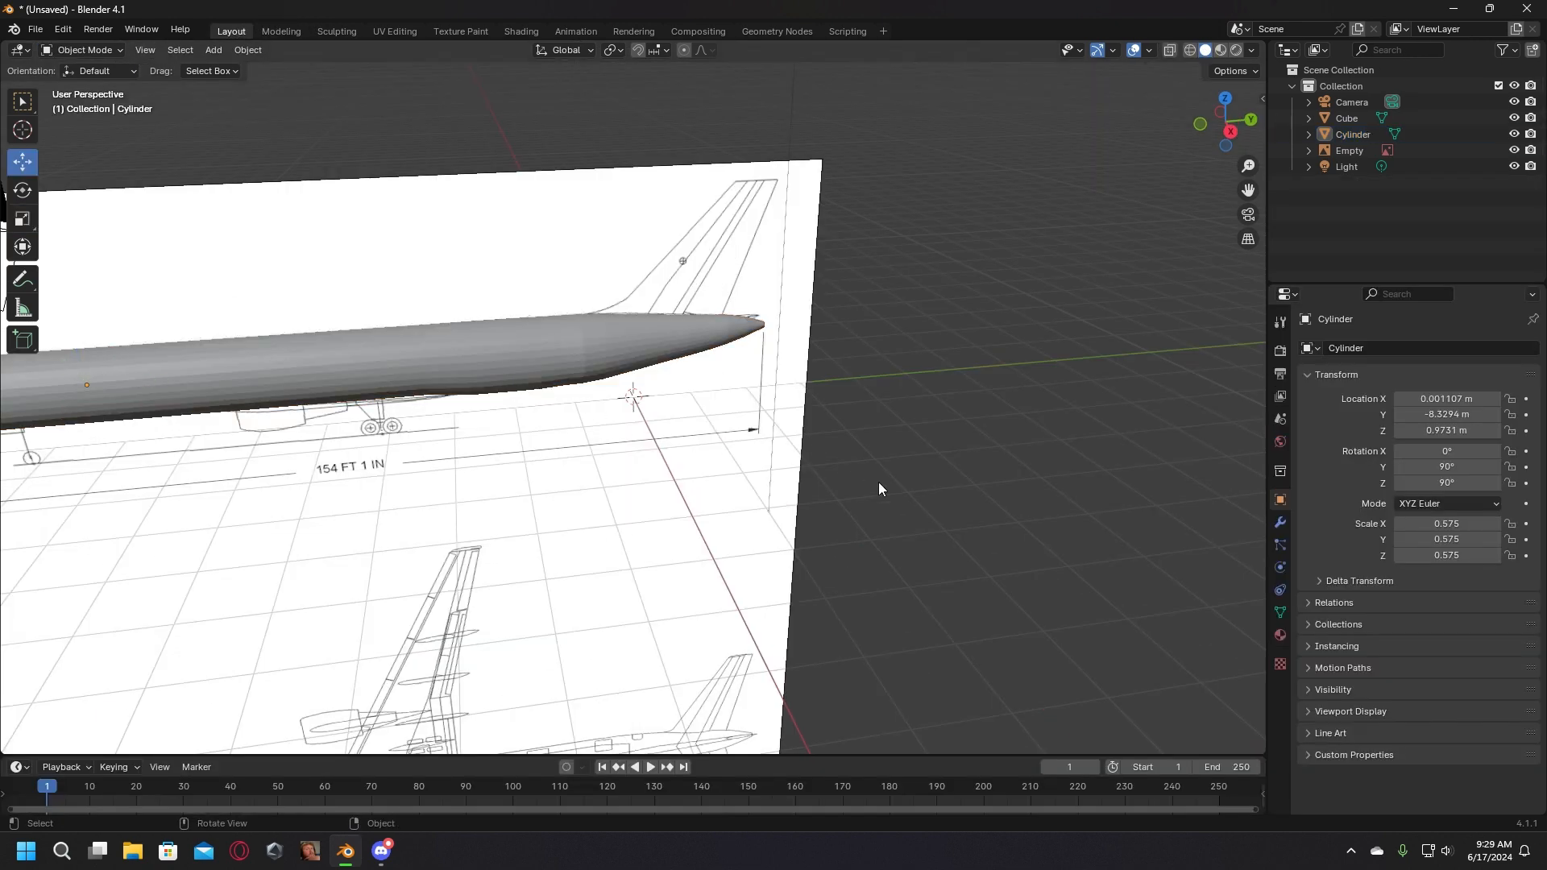
Step: Inspect the shaded tail section, select the fuselage cylinder, and return to the Modeling workspace to edit its mesh
middle_drag(878, 482, 593, 266)
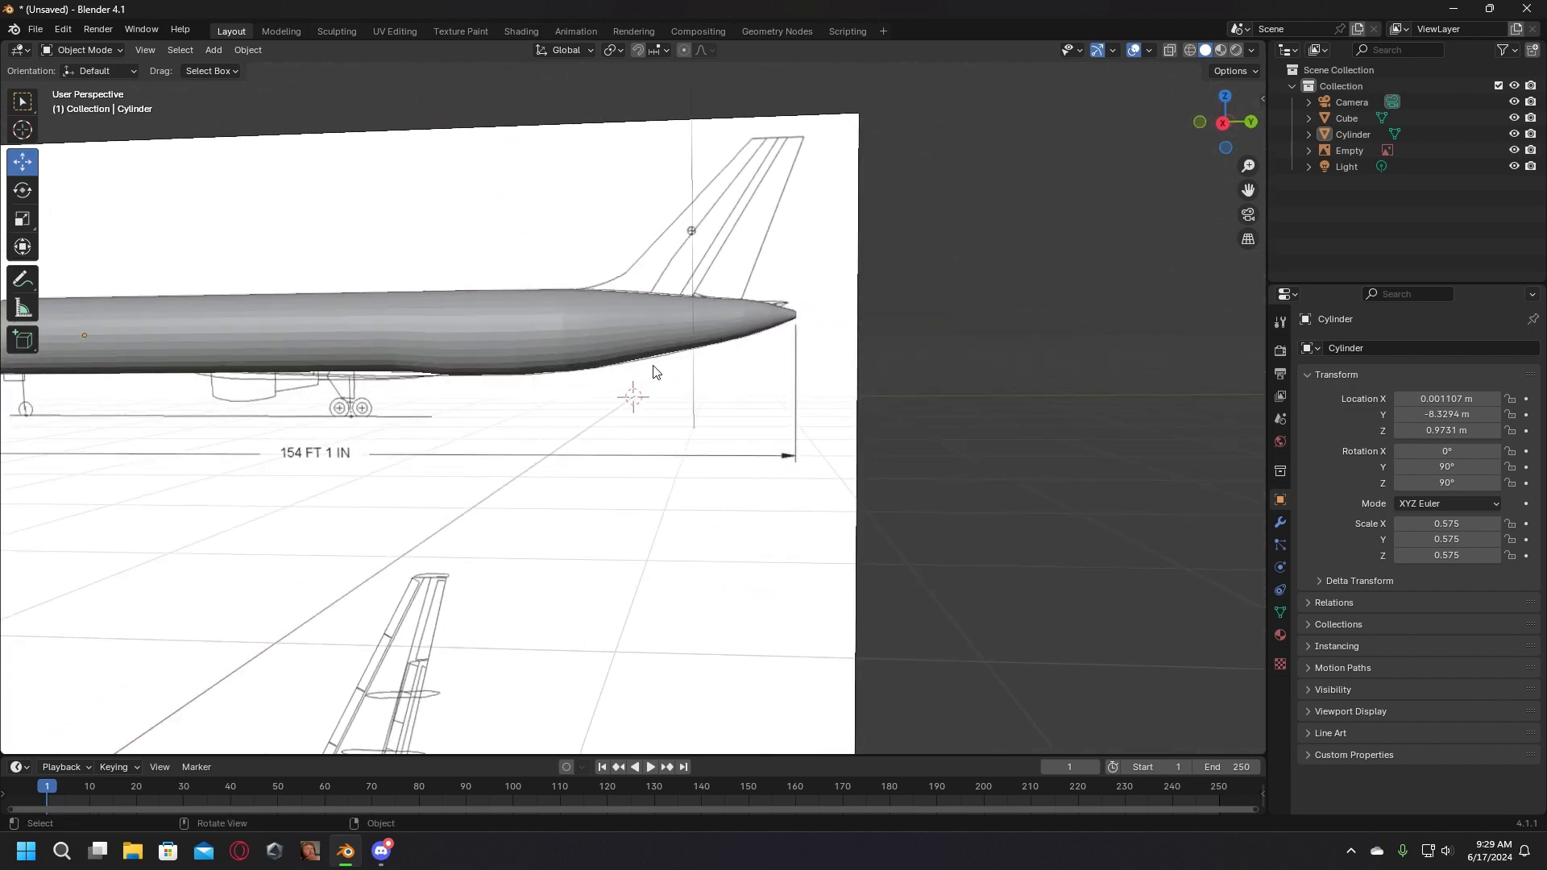
middle_drag(654, 371, 672, 328)
click(672, 327)
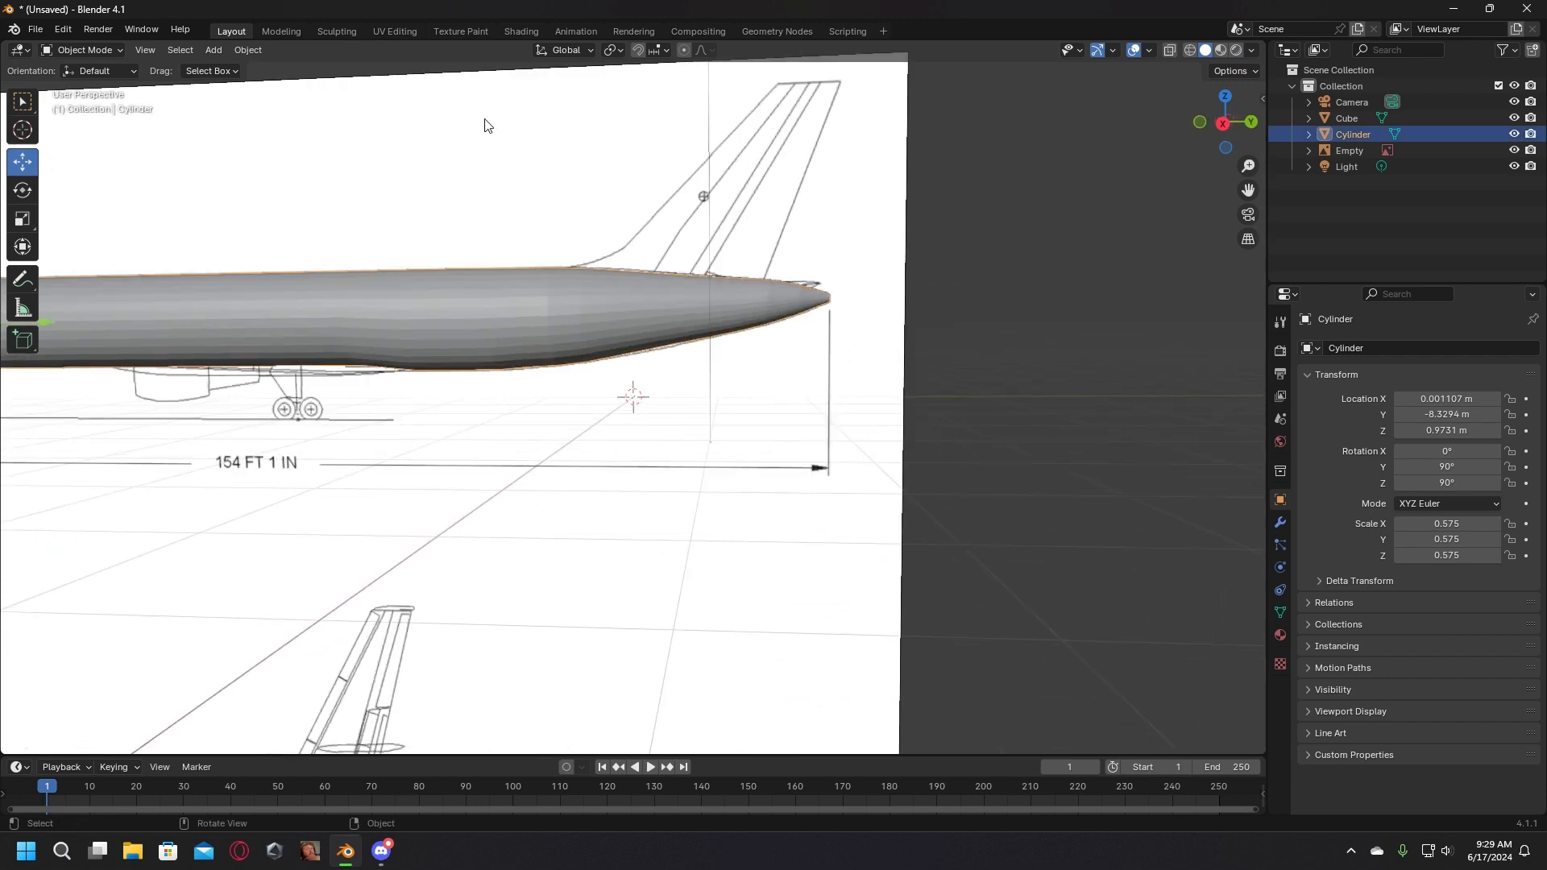
click(281, 31)
scroll(688, 236, up, 5)
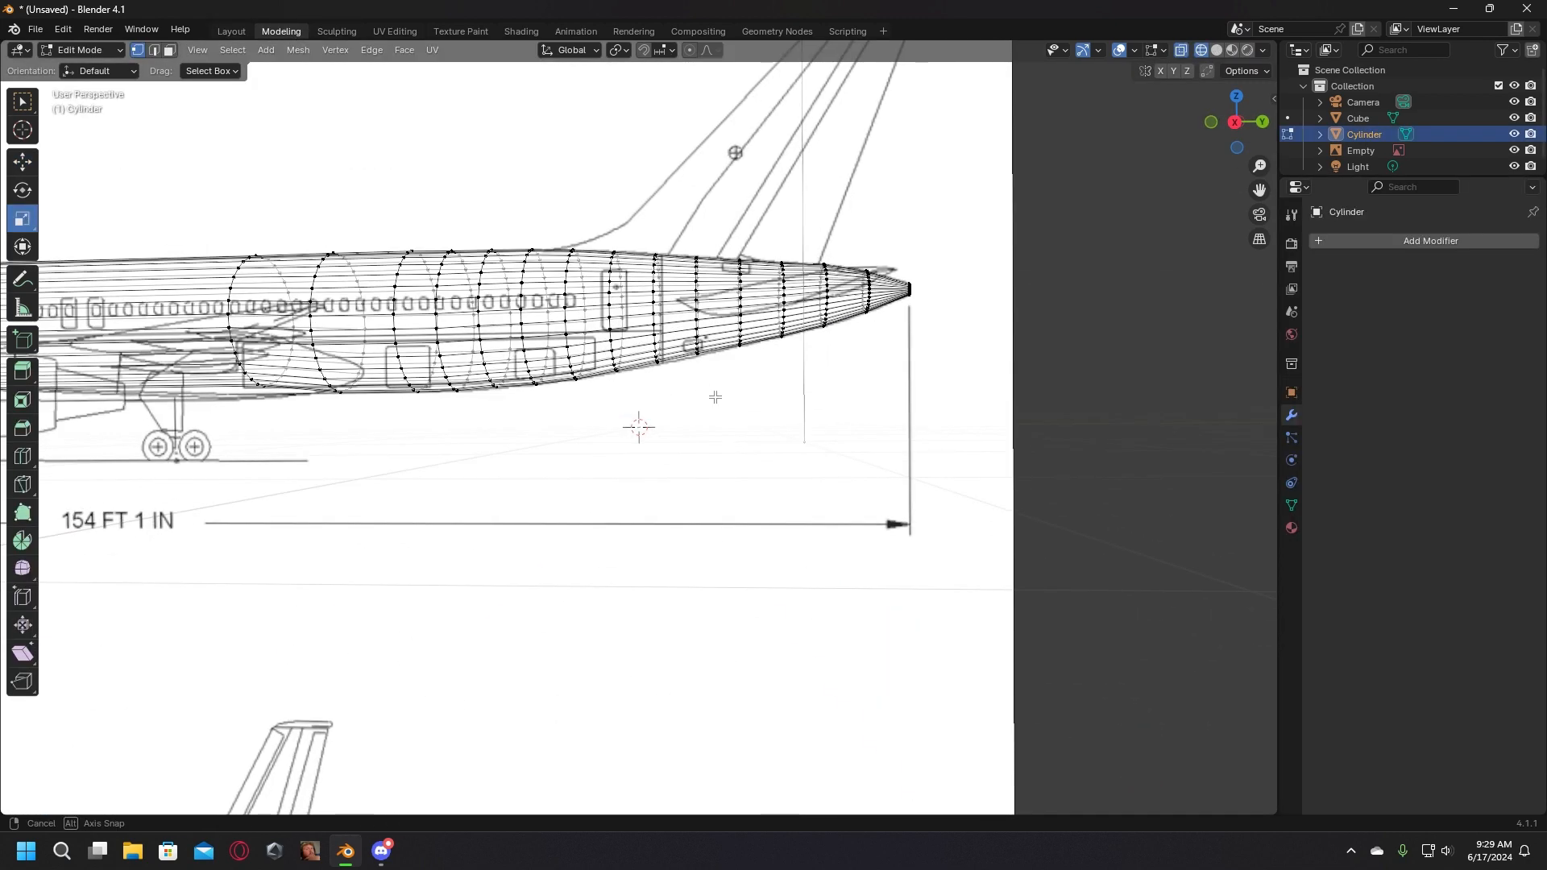
Step: Select the second loop behind the rear door, adjust its Z scale slightly, and clear the selection
drag(688, 235, 716, 395)
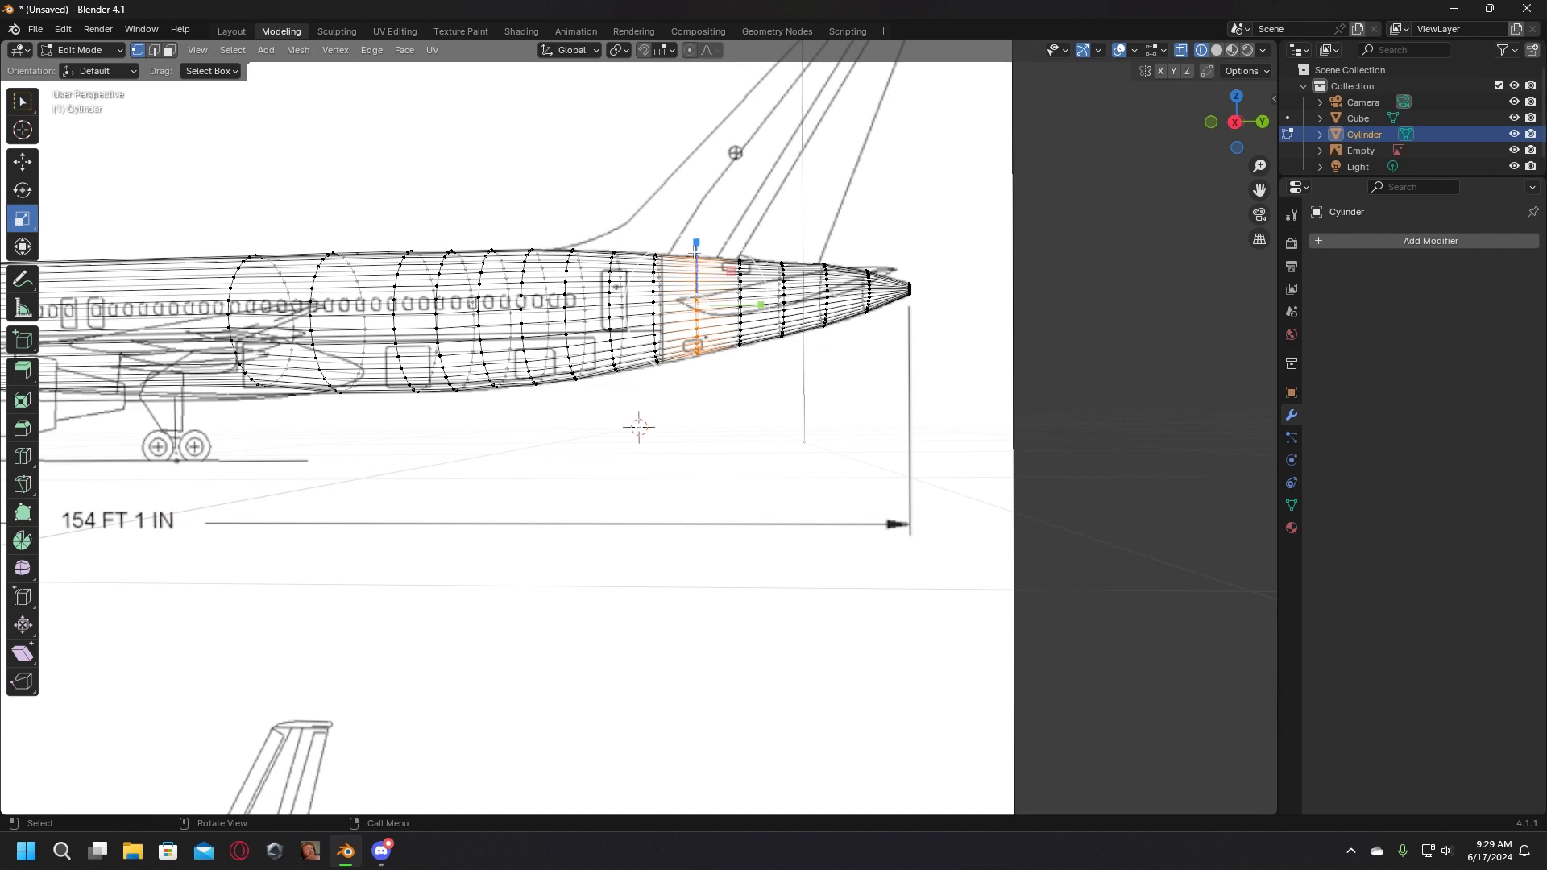
drag(694, 248, 694, 240)
click(688, 508)
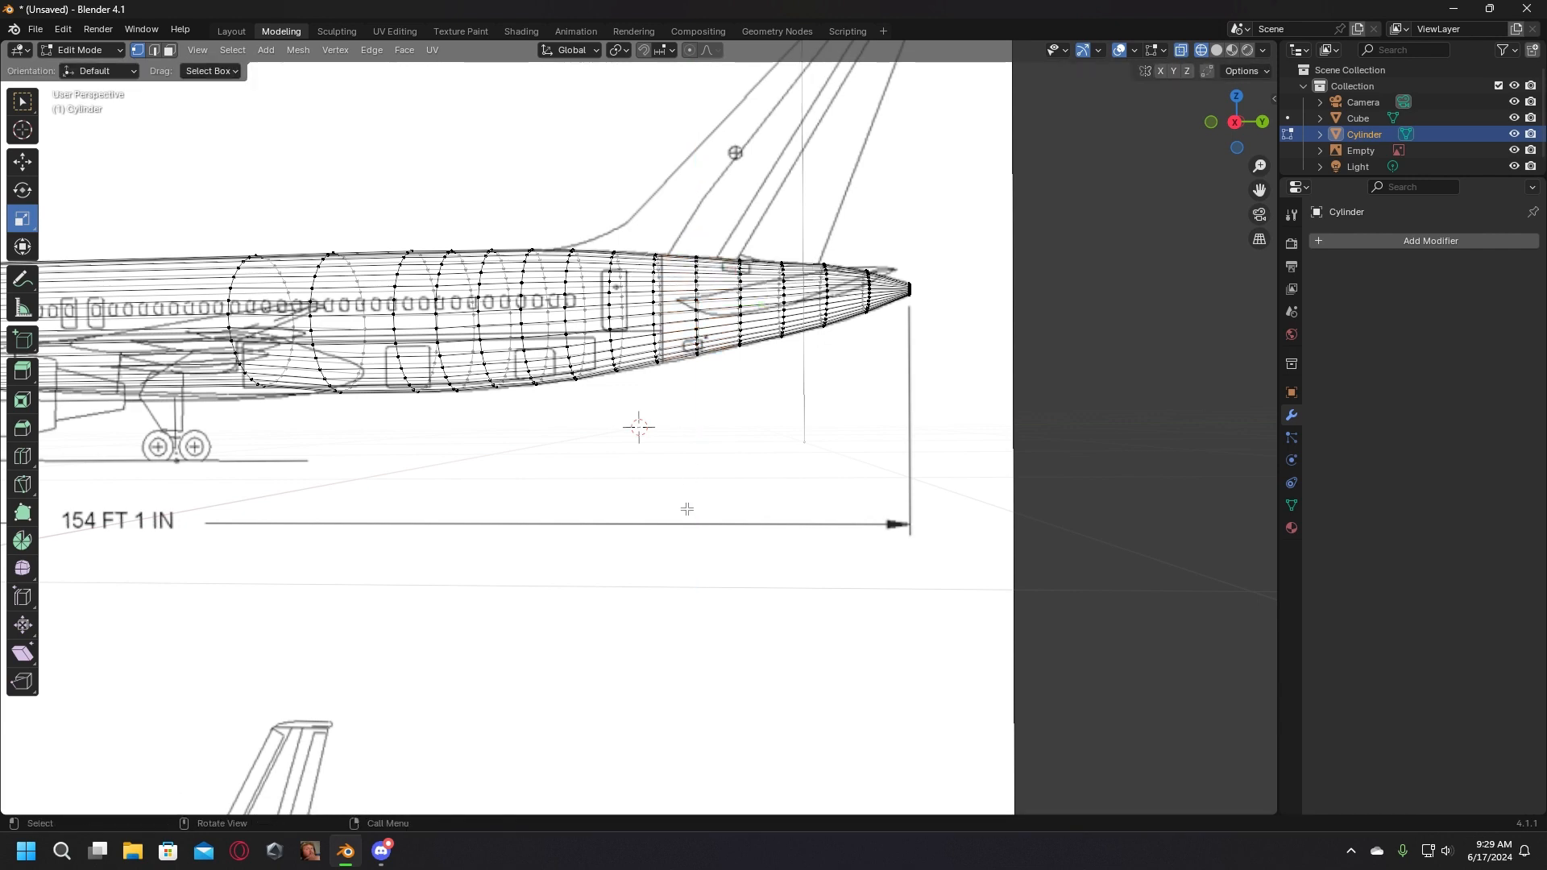
Step: Select the first loop behind the rear door, fine-tune its Z scale, and deselect it
middle_drag(688, 508, 690, 519)
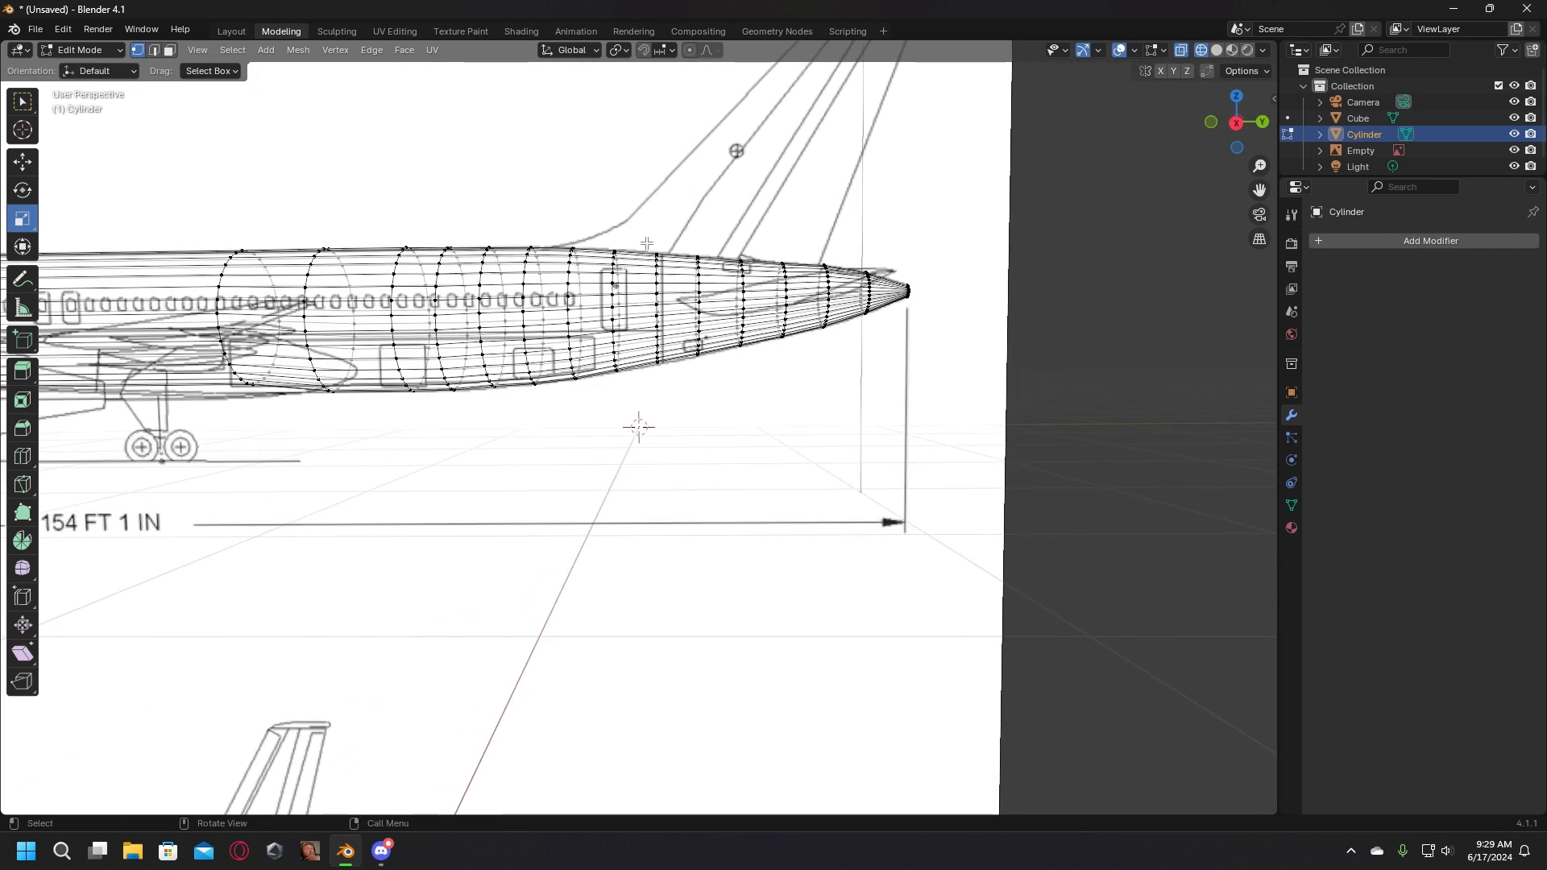
drag(647, 243, 679, 416)
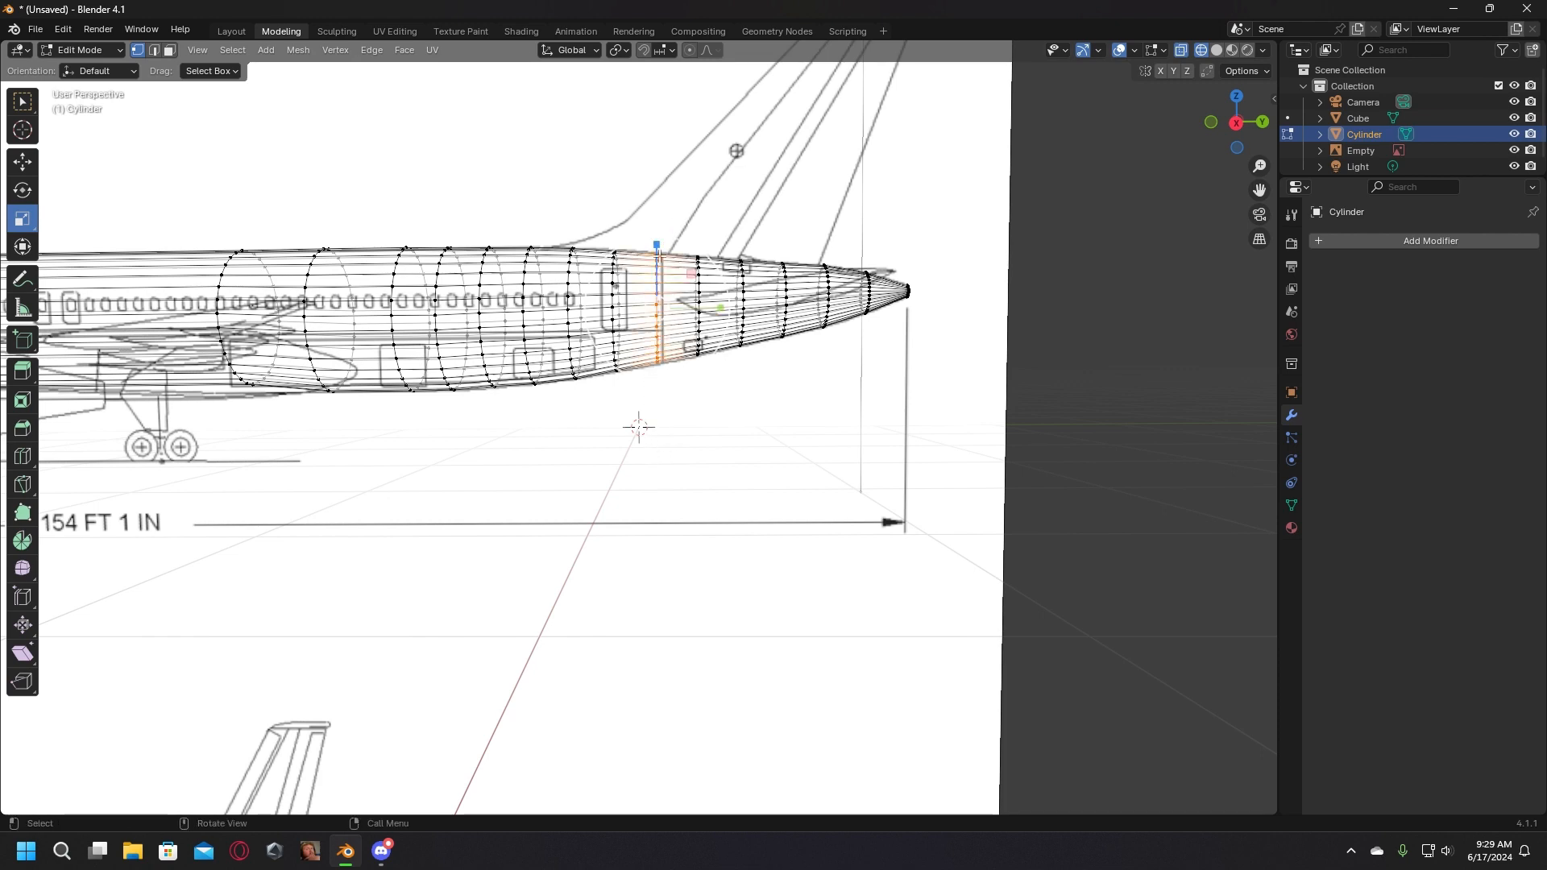
drag(658, 251, 658, 252)
click(780, 509)
middle_drag(780, 511, 769, 452)
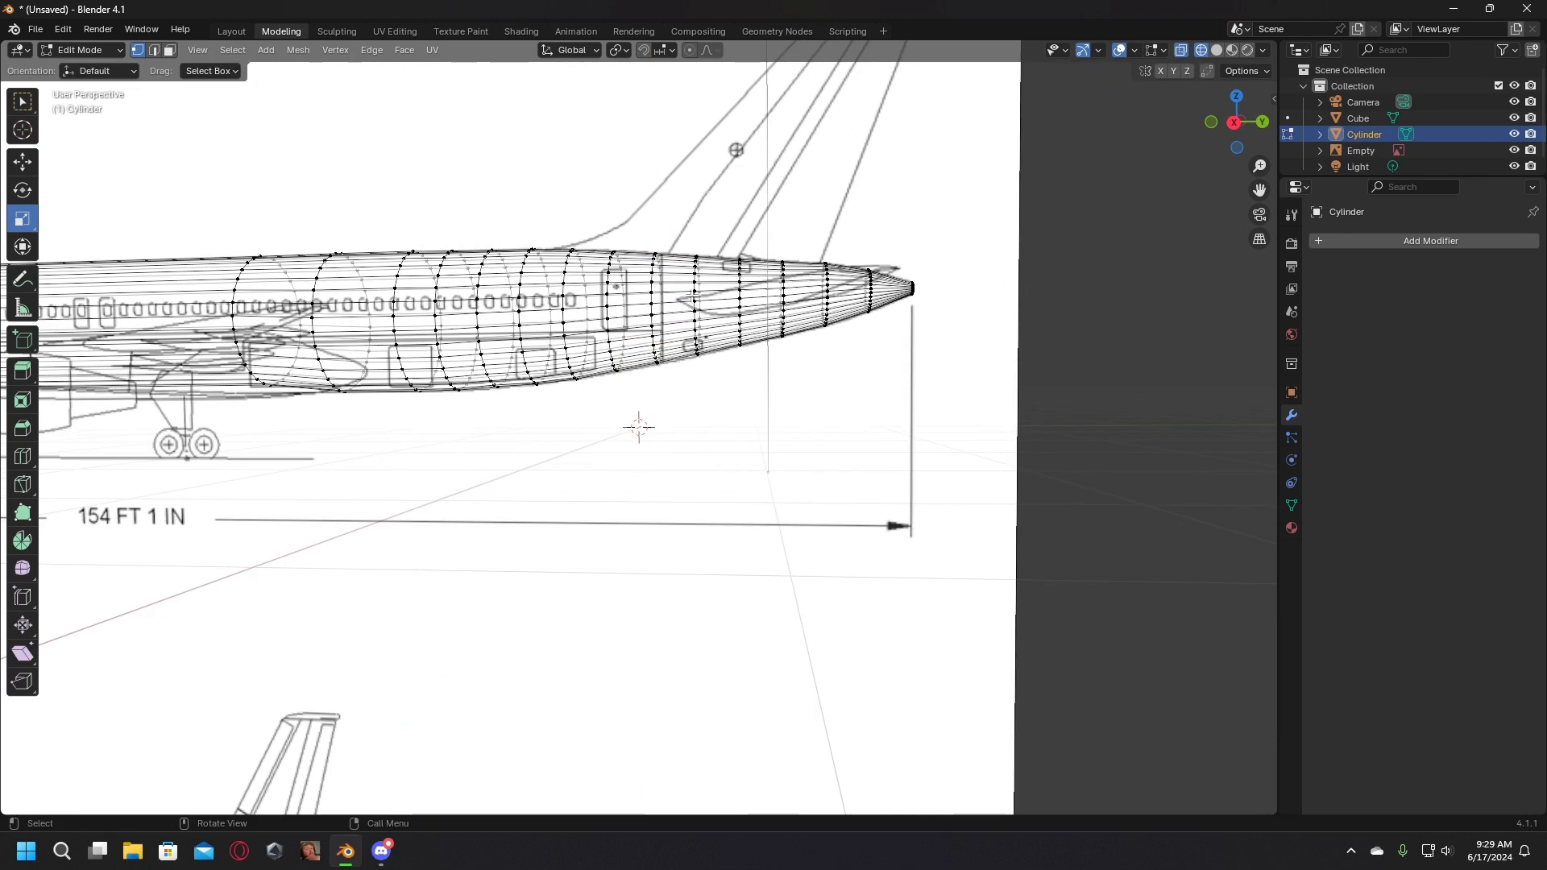
Step: Select the vertex ring of the tail section just behind the rear door and scale it slightly along Z to fit the drawing
drag(693, 255, 729, 326)
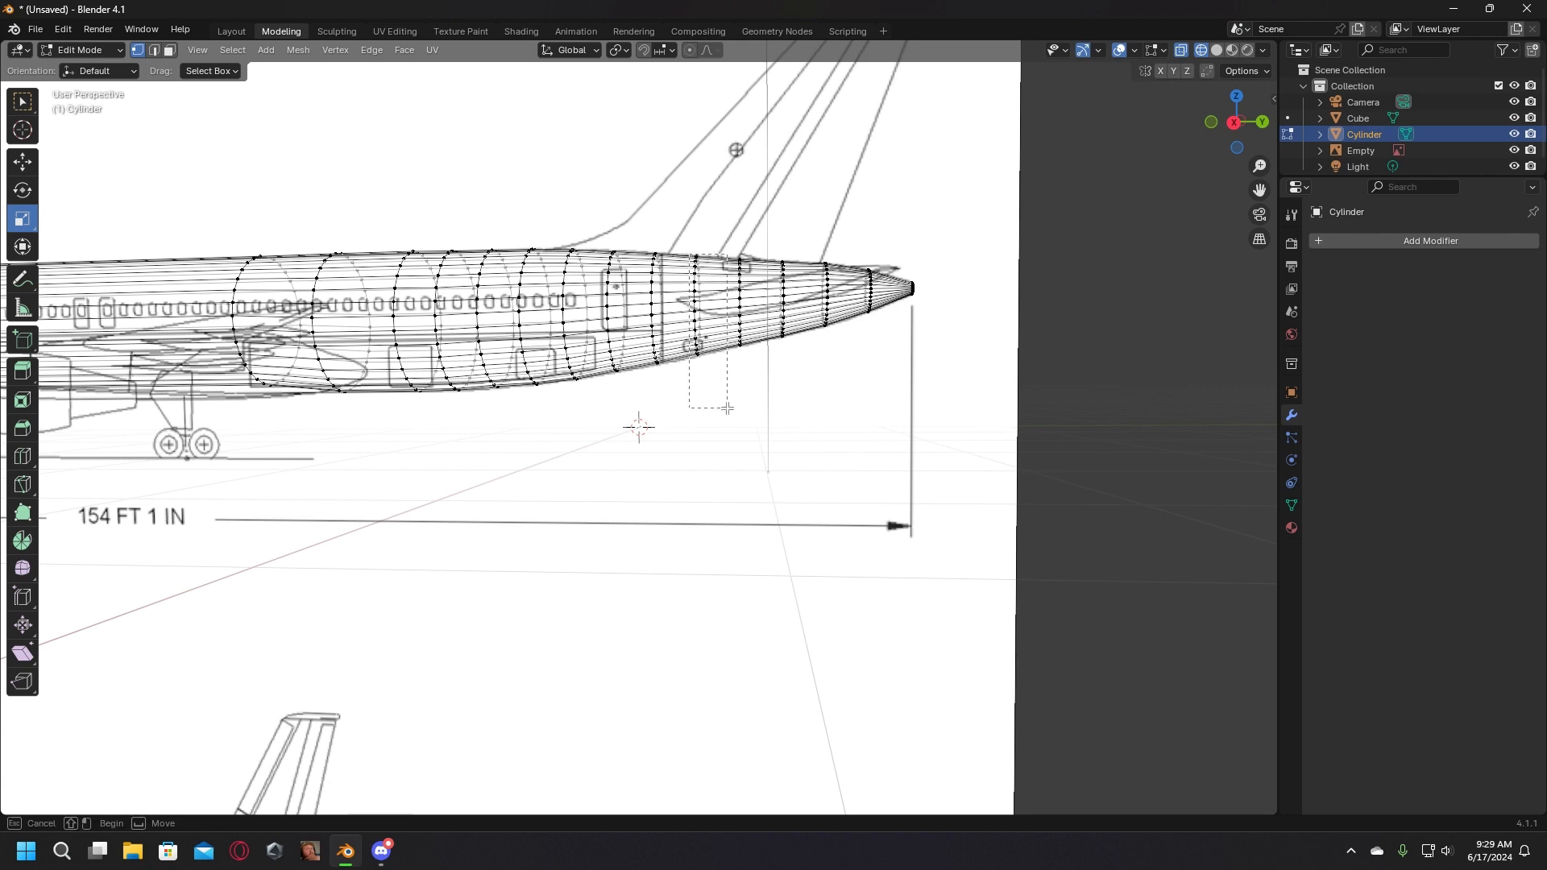
mouse_move(728, 408)
mouse_down()
mouse_move(887, 383)
mouse_move(699, 396)
mouse_up()
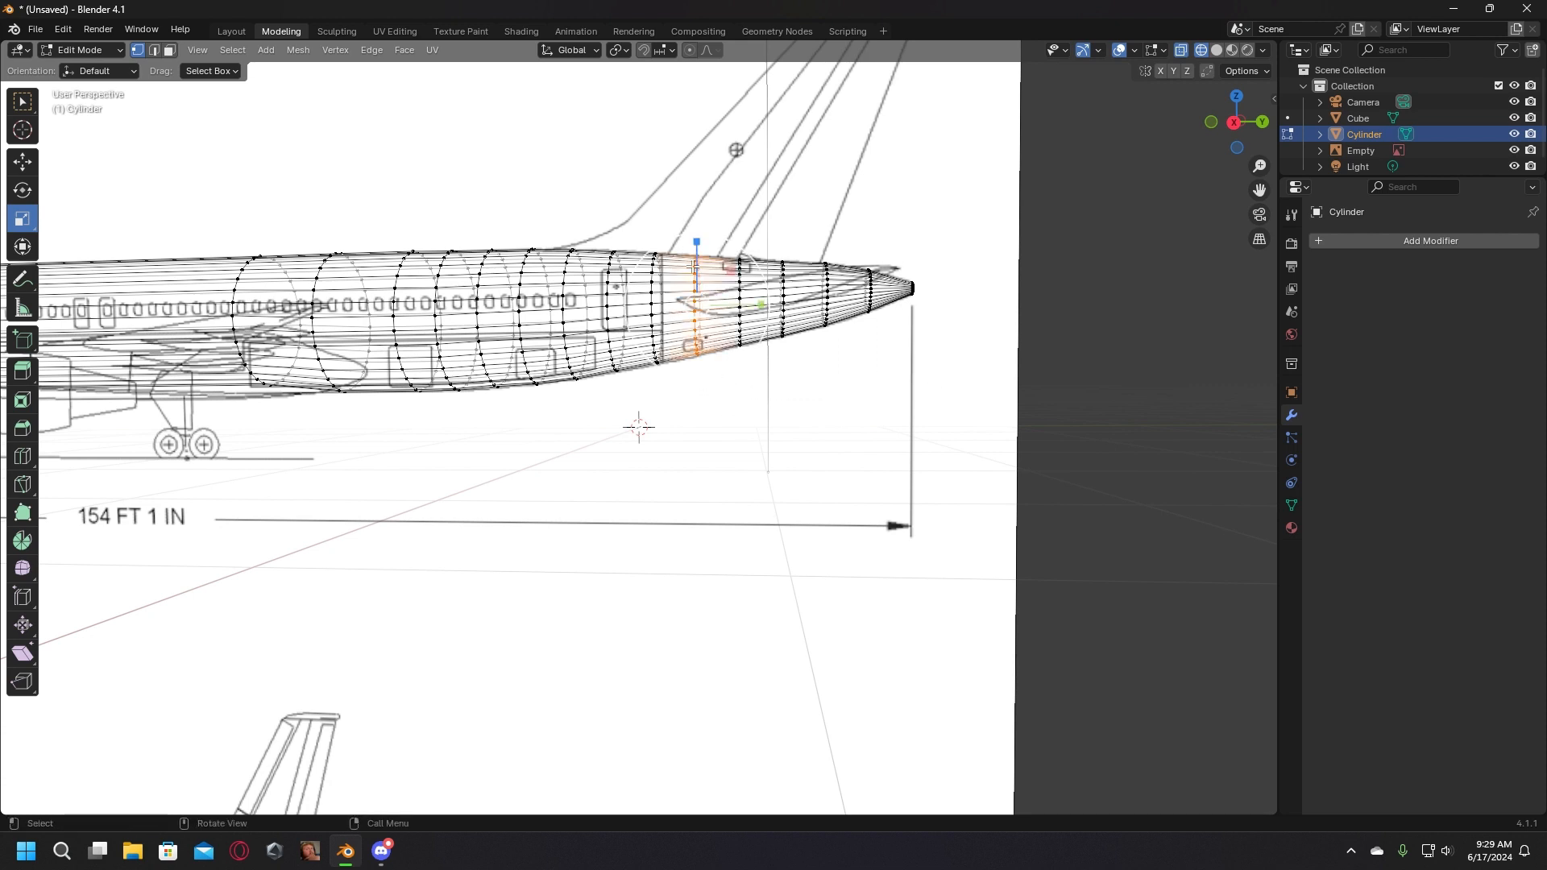
drag(698, 245, 696, 246)
click(754, 465)
middle_drag(756, 466, 787, 463)
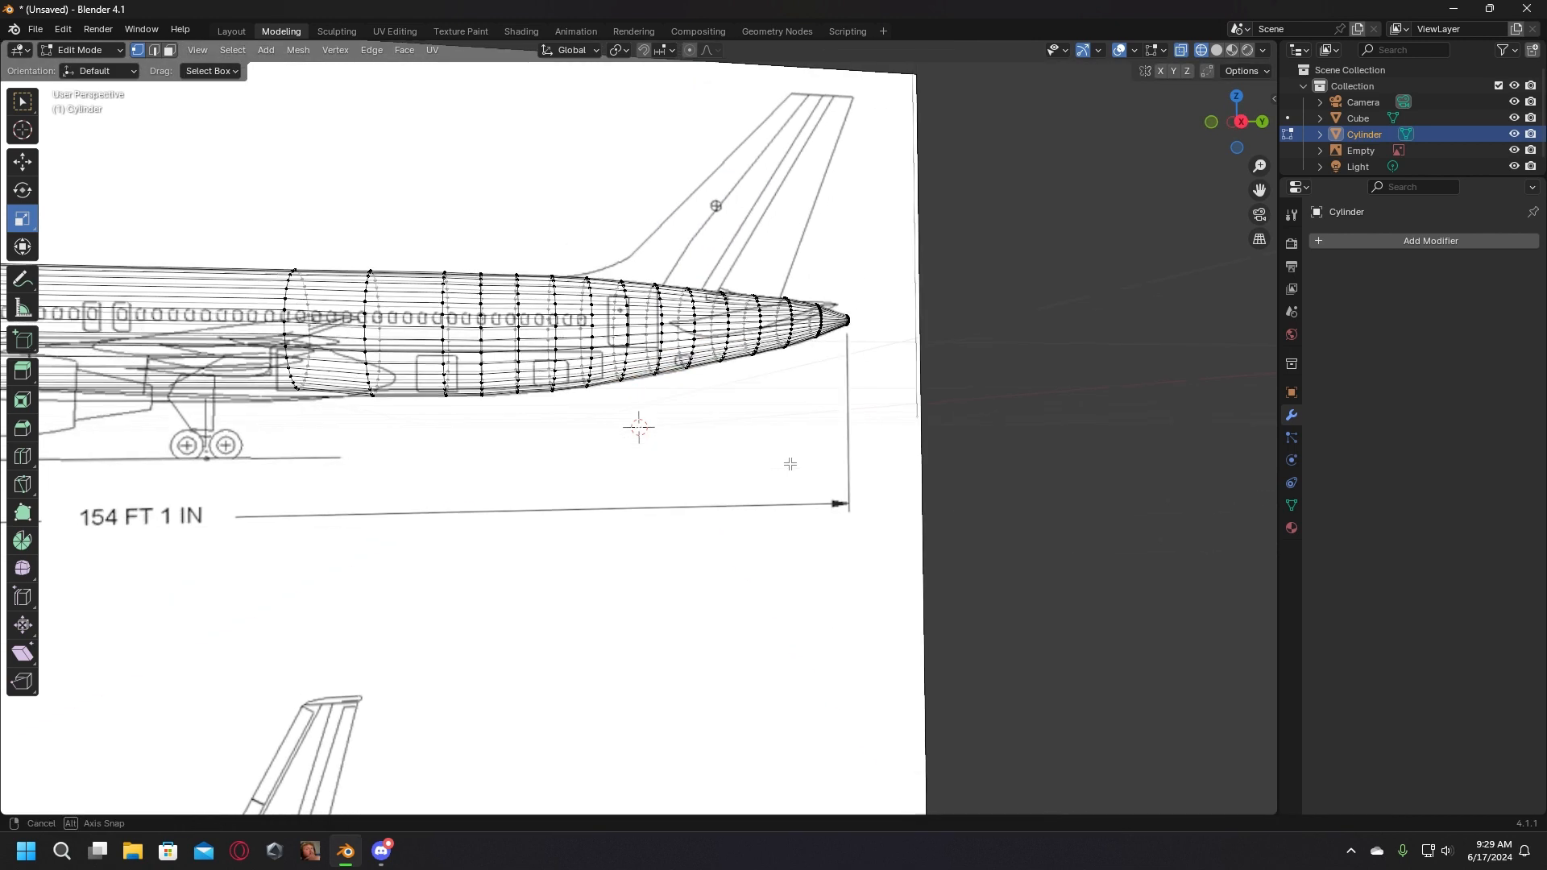
Step: Check the tail's underside against the side-view drawing in solid display and return to editing the fuselage mesh
scroll(743, 430, down, 2)
click(222, 29)
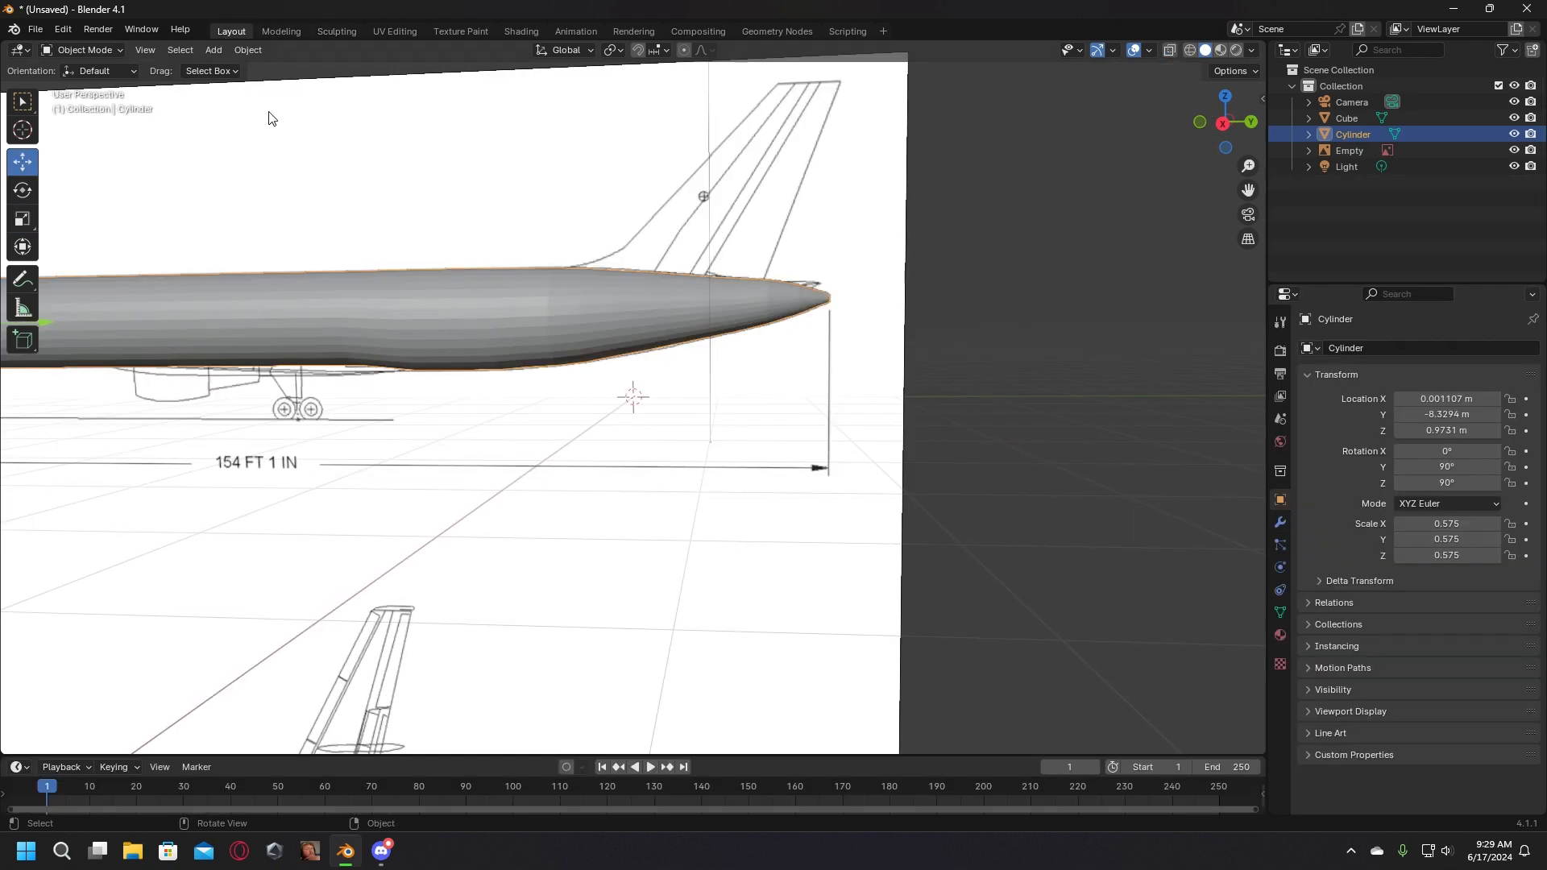
click(508, 427)
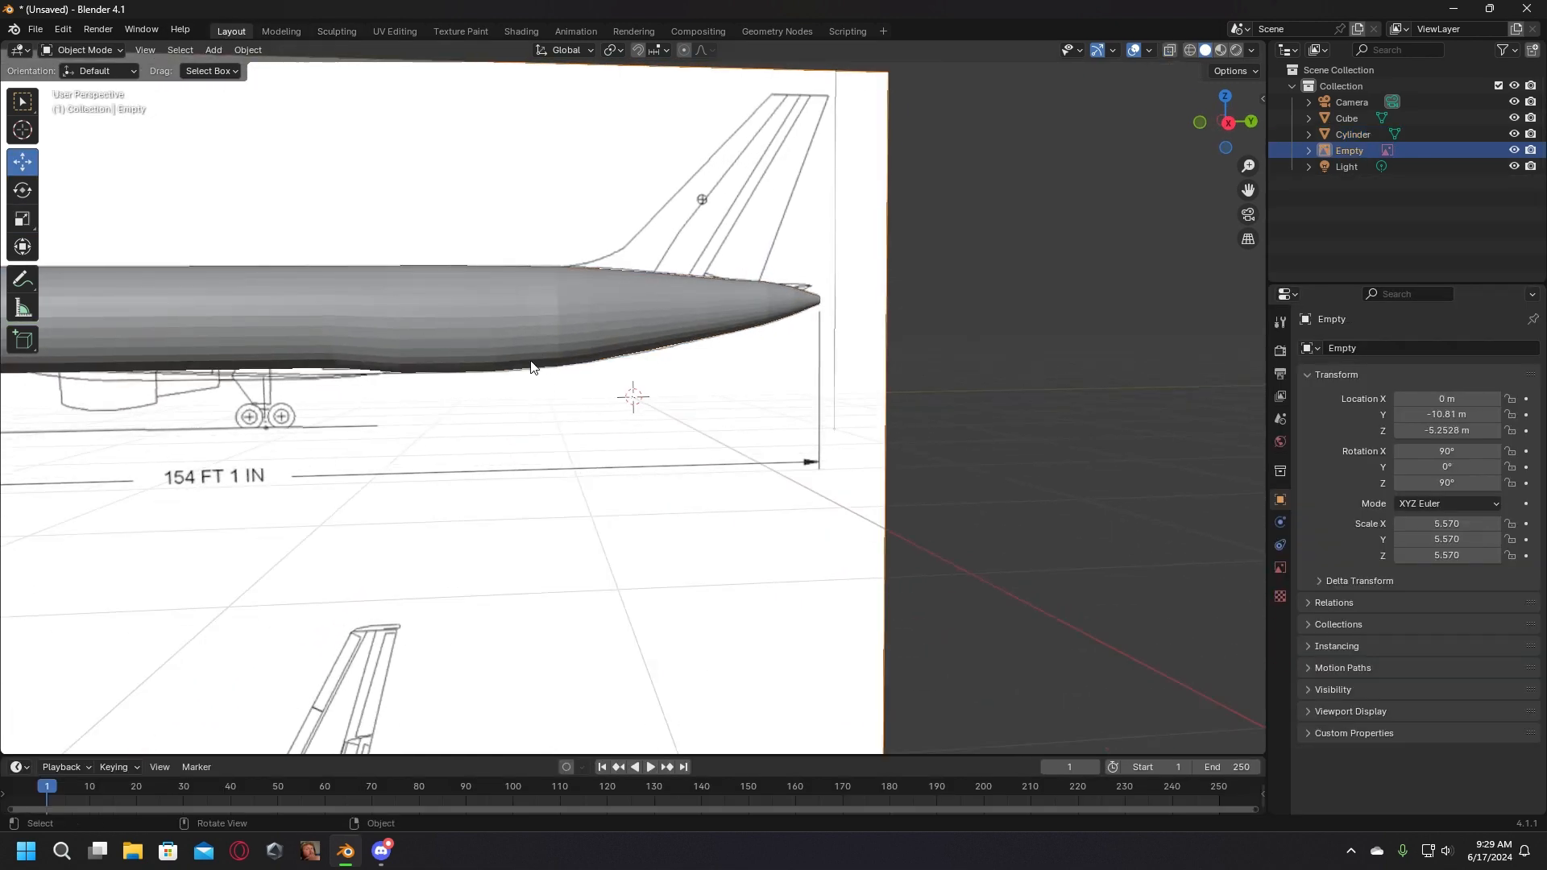
scroll(531, 368, up, 3)
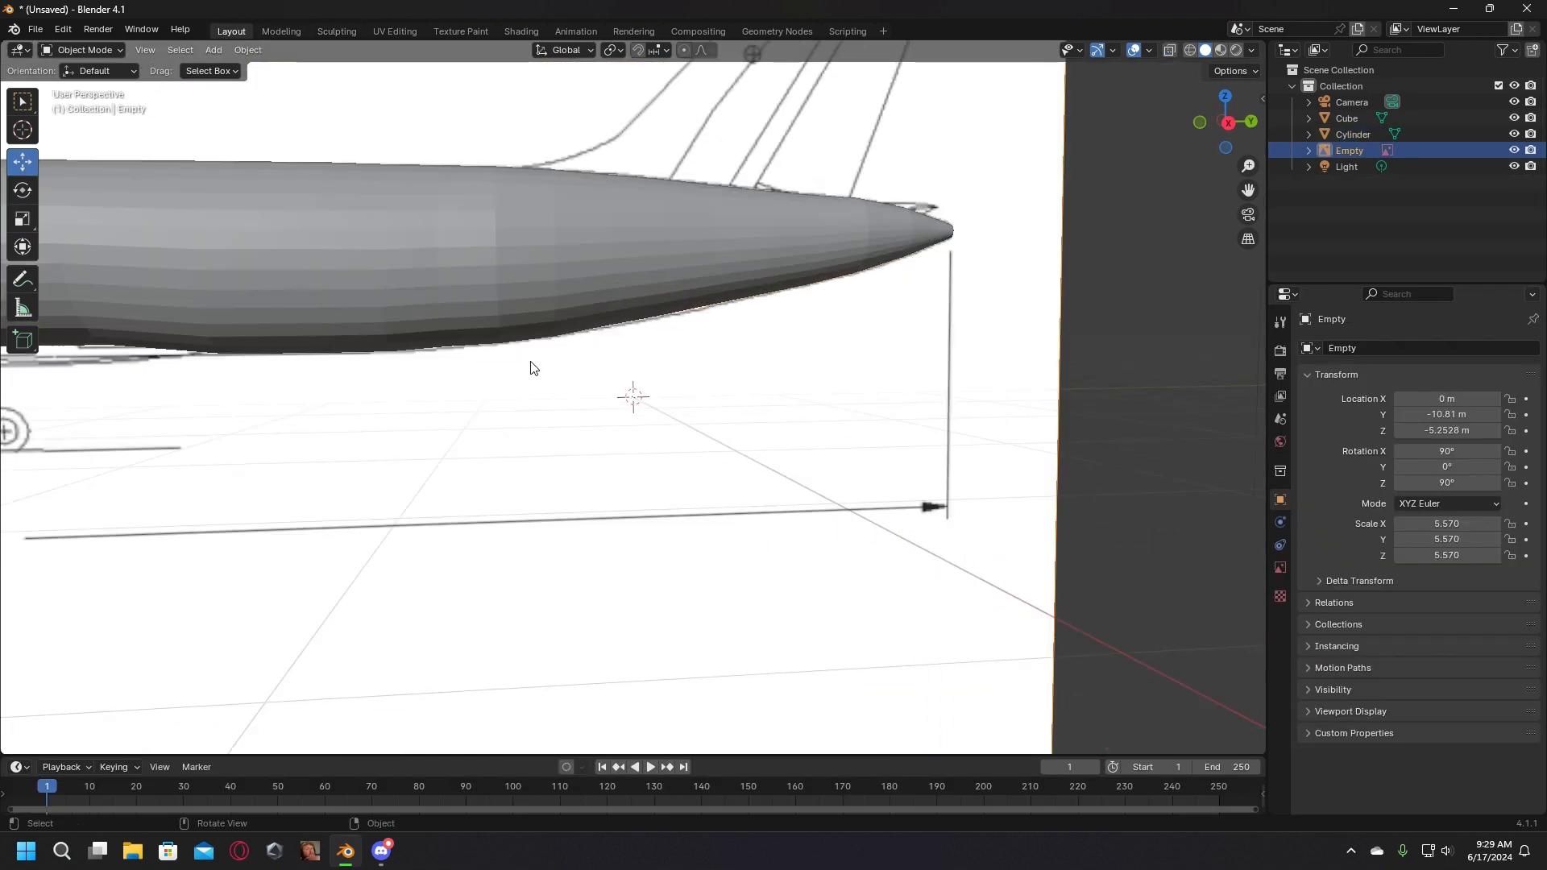
click(297, 29)
scroll(564, 403, up, 3)
click(231, 30)
click(443, 160)
click(292, 35)
scroll(646, 331, up, 4)
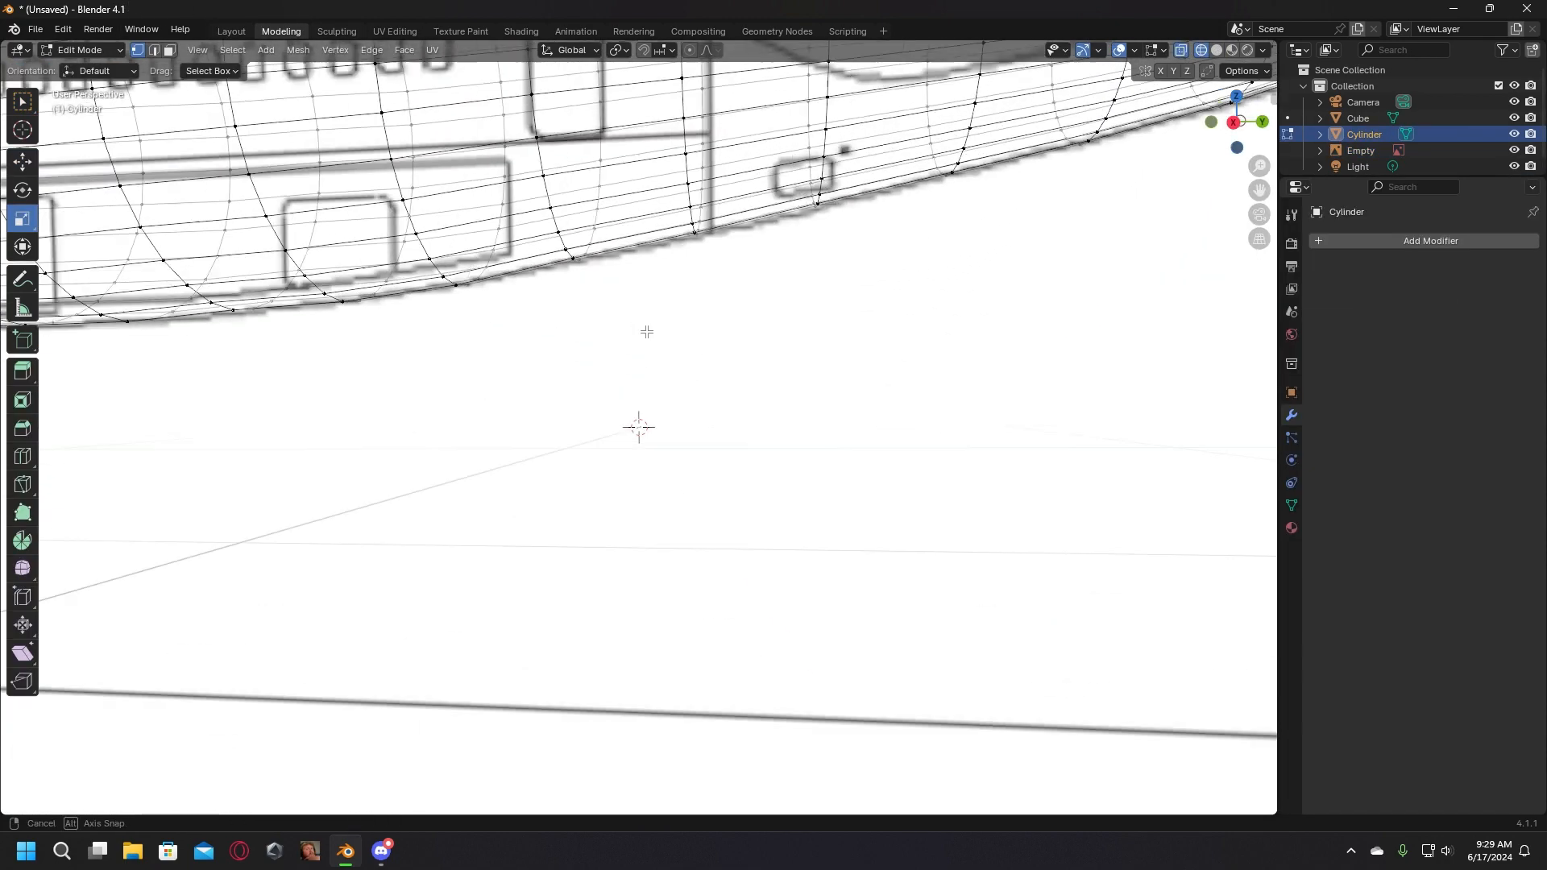
scroll(661, 326, down, 3)
middle_drag(670, 324, 686, 325)
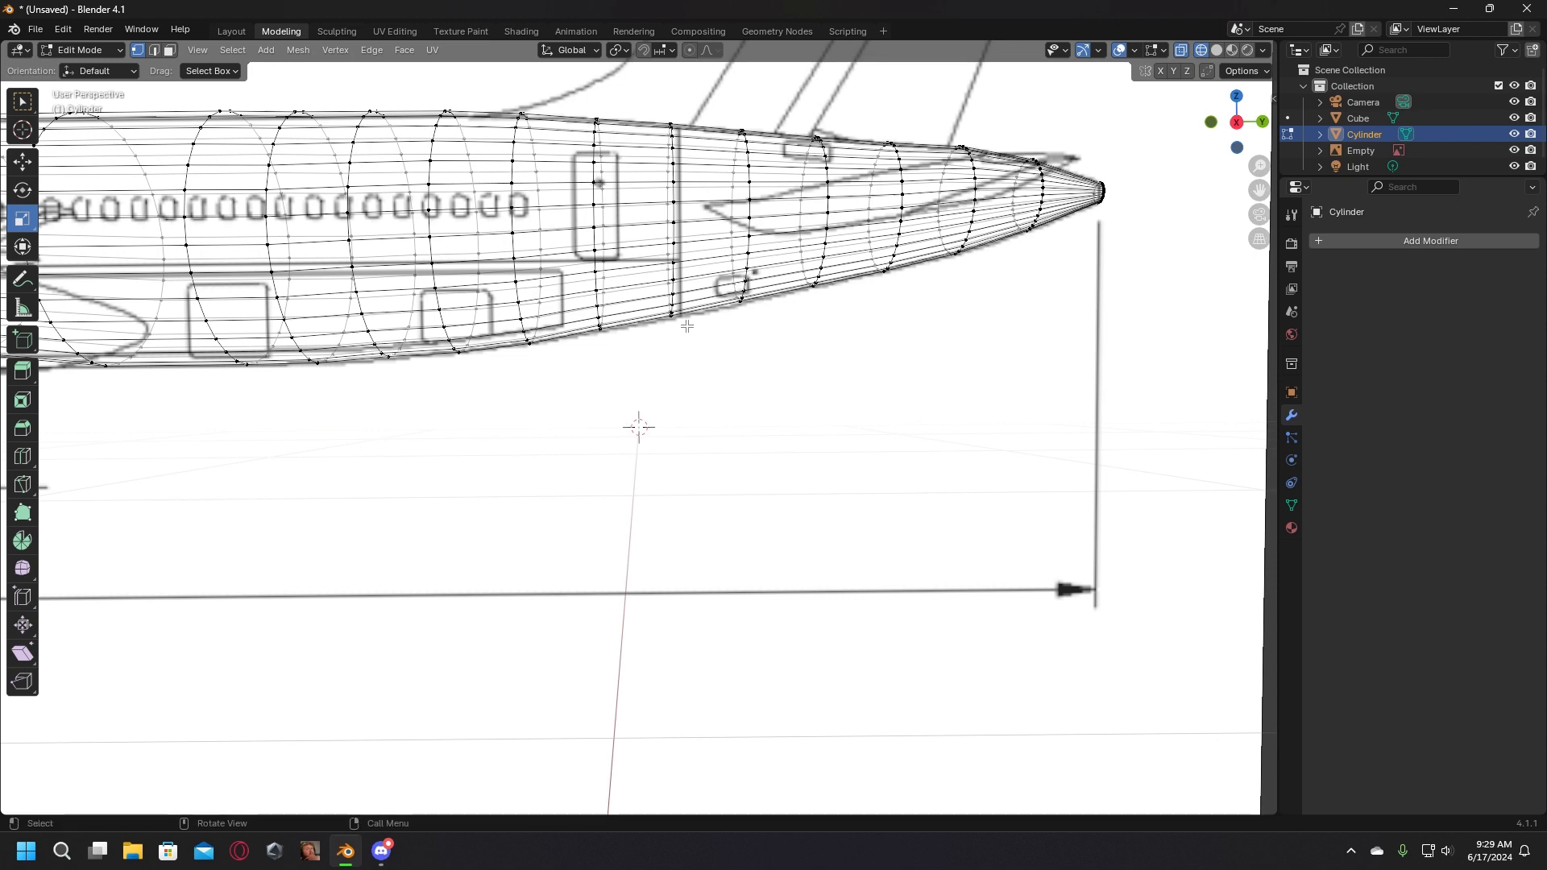
Step: Select the vertex ring where the fuselage starts to taper toward the tail and move it down about 0.005 m along Z
middle_drag(394, 138, 367, 131)
key(b)
drag(386, 308, 386, 358)
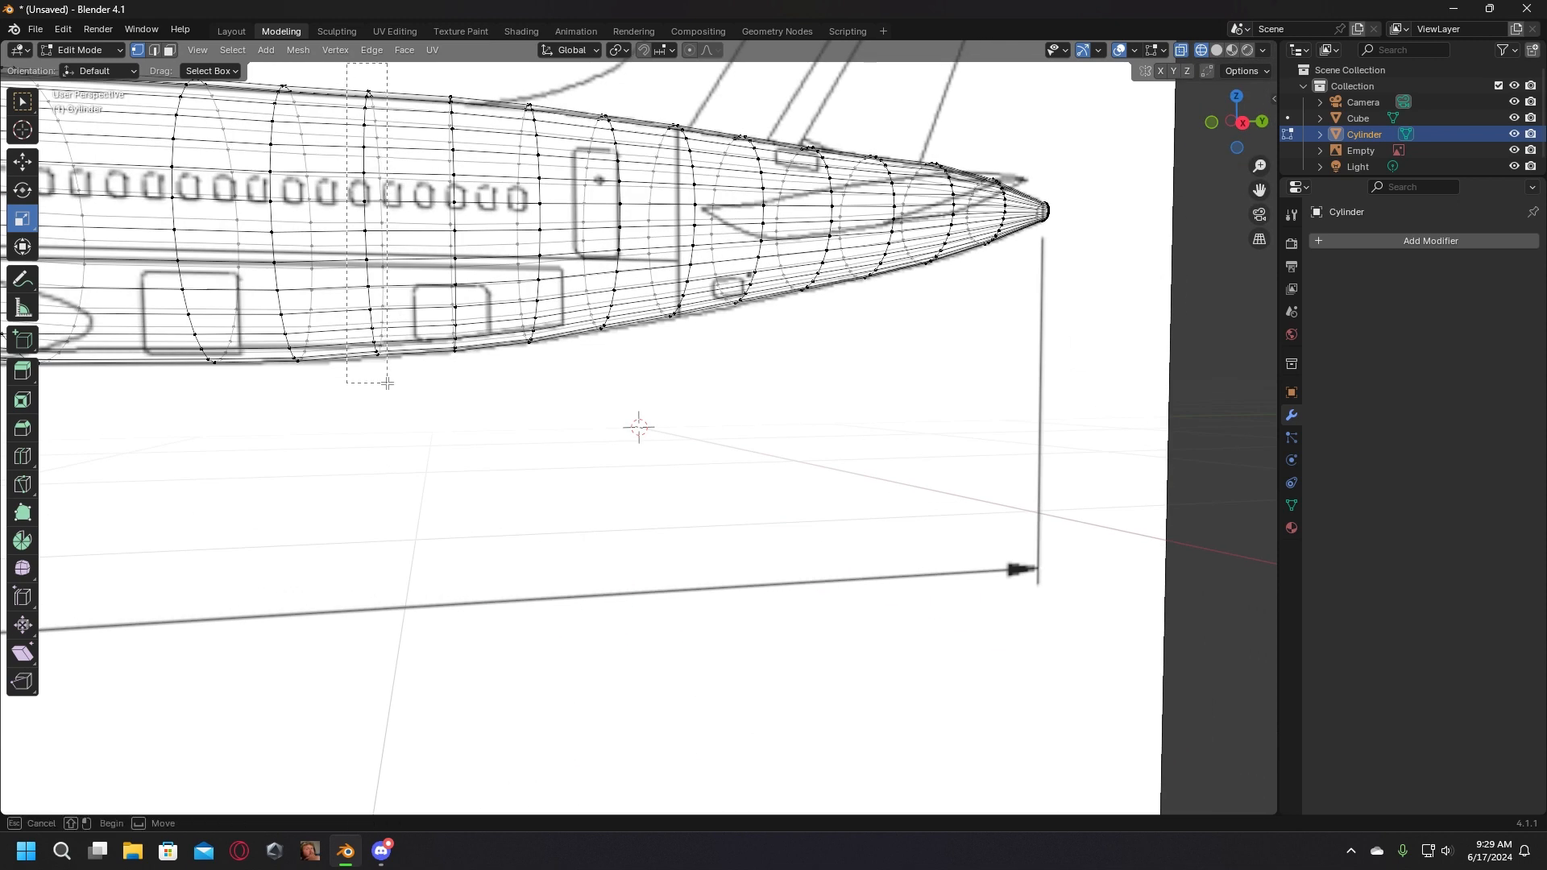
middle_drag(387, 373, 393, 386)
click(22, 162)
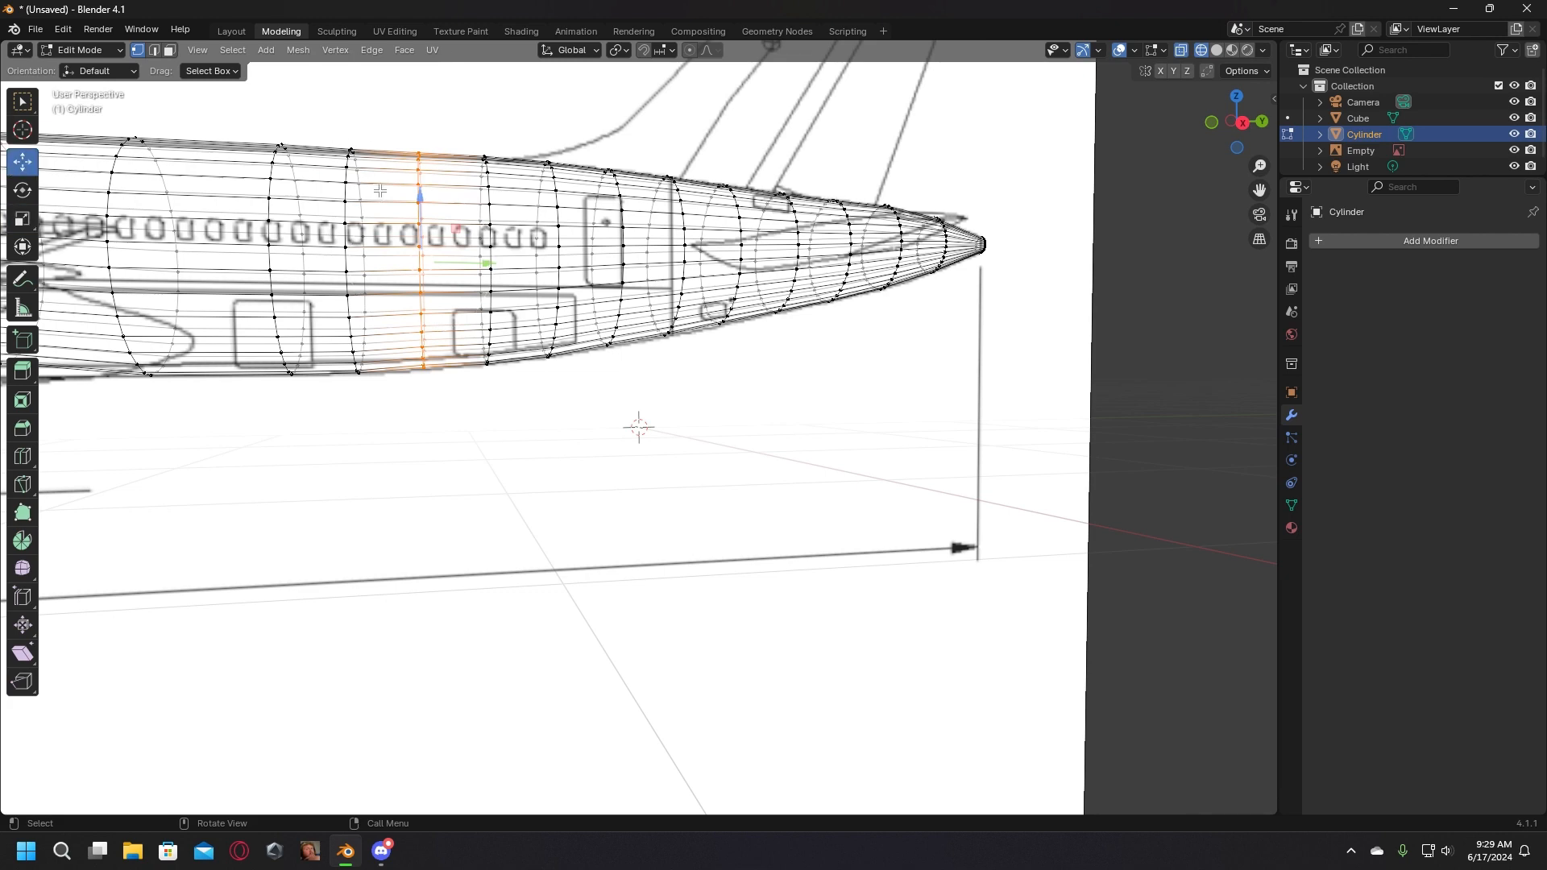
drag(419, 197, 419, 204)
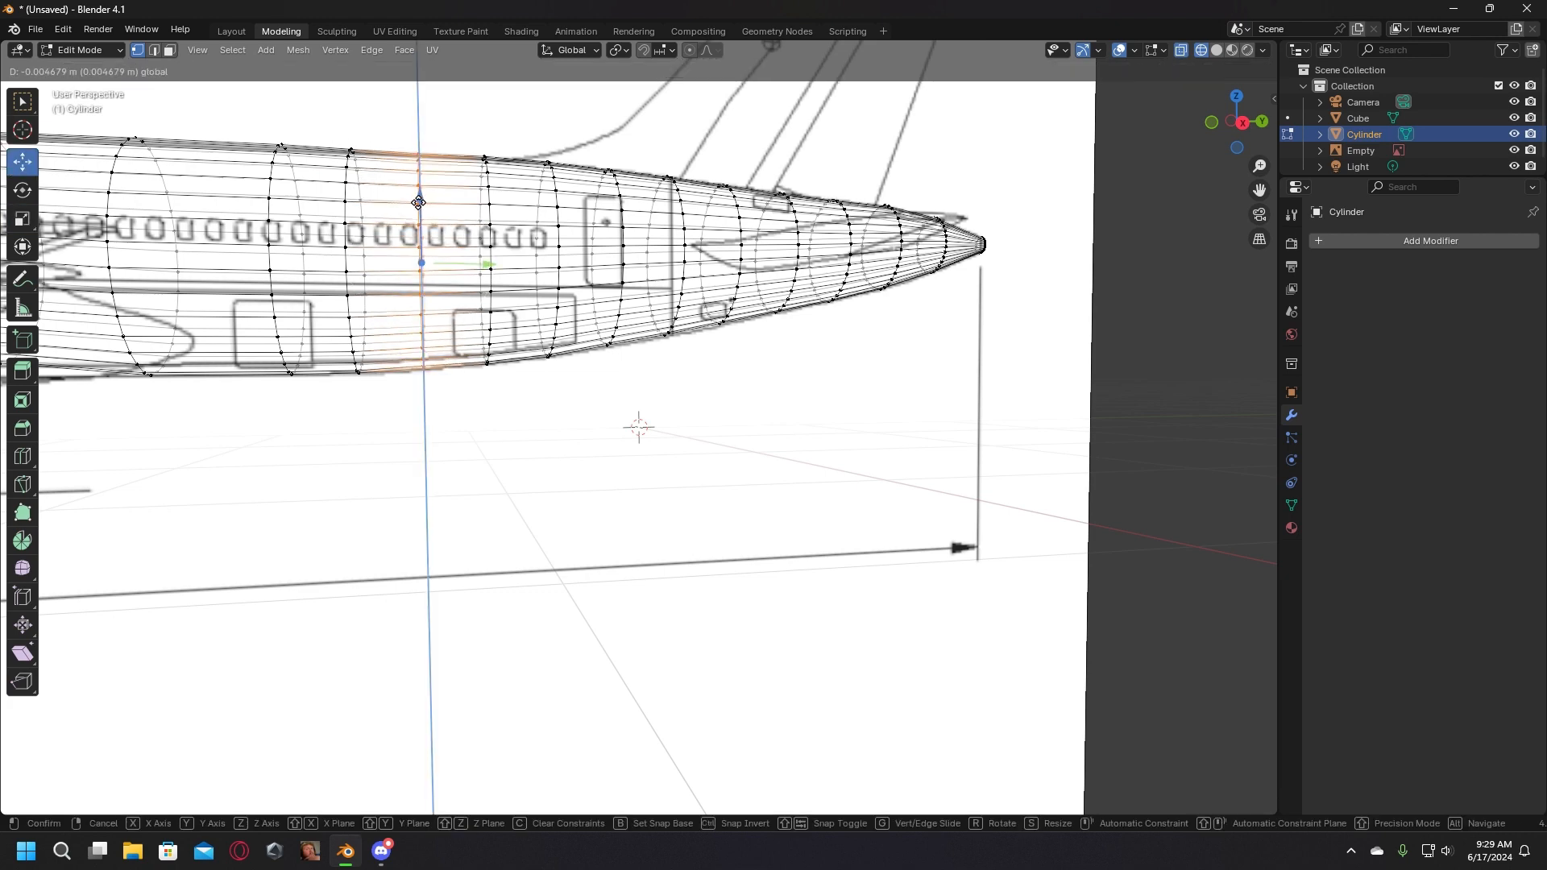
drag(419, 202, 419, 201)
scroll(523, 306, down, 3)
click(674, 520)
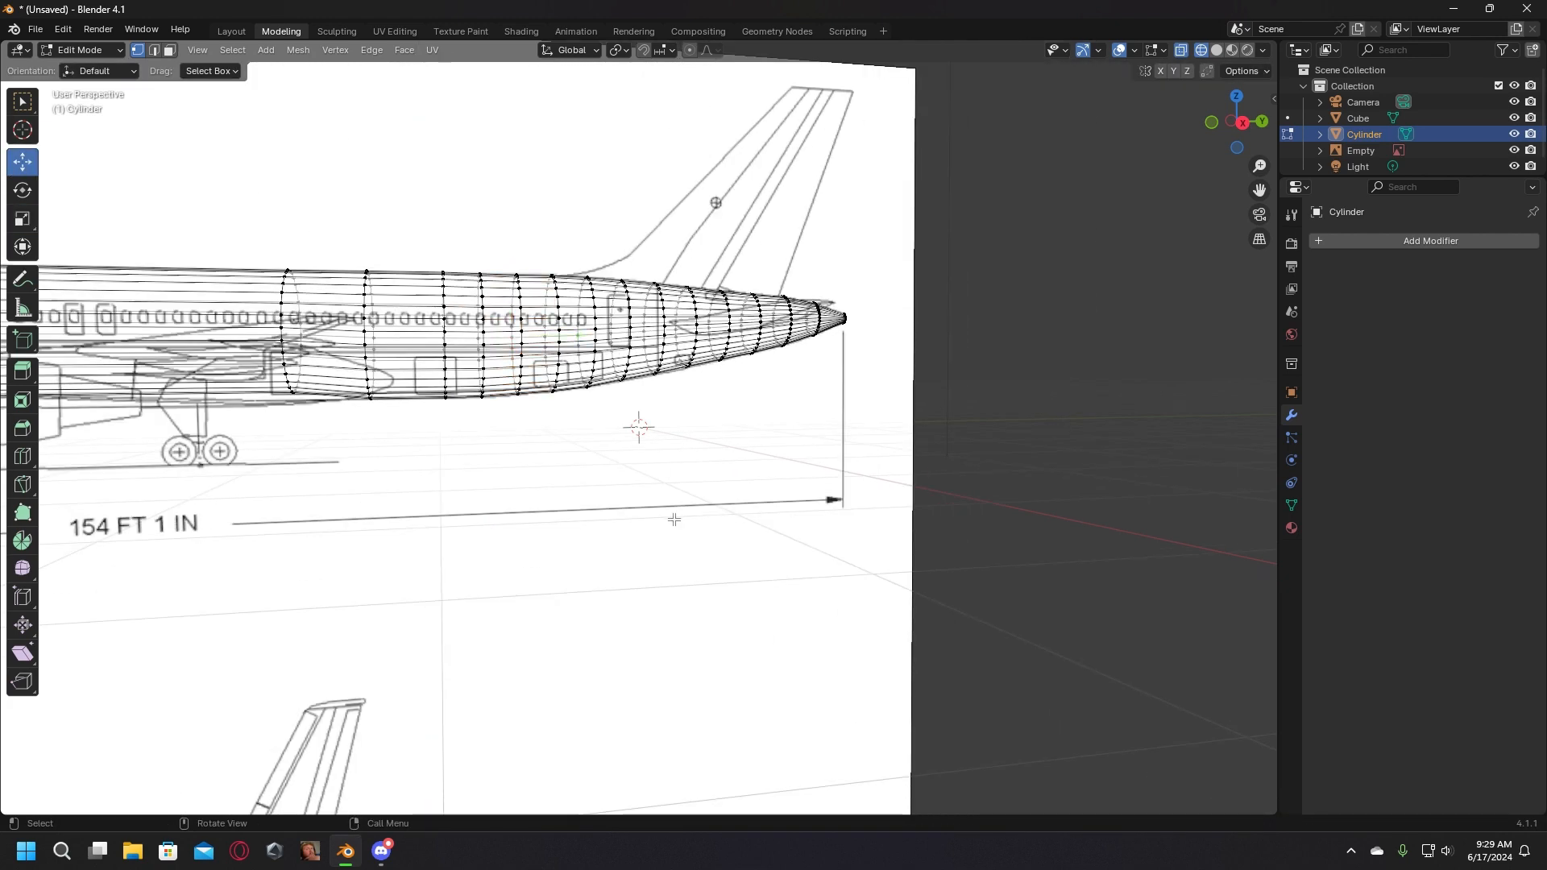
middle_drag(674, 519, 639, 499)
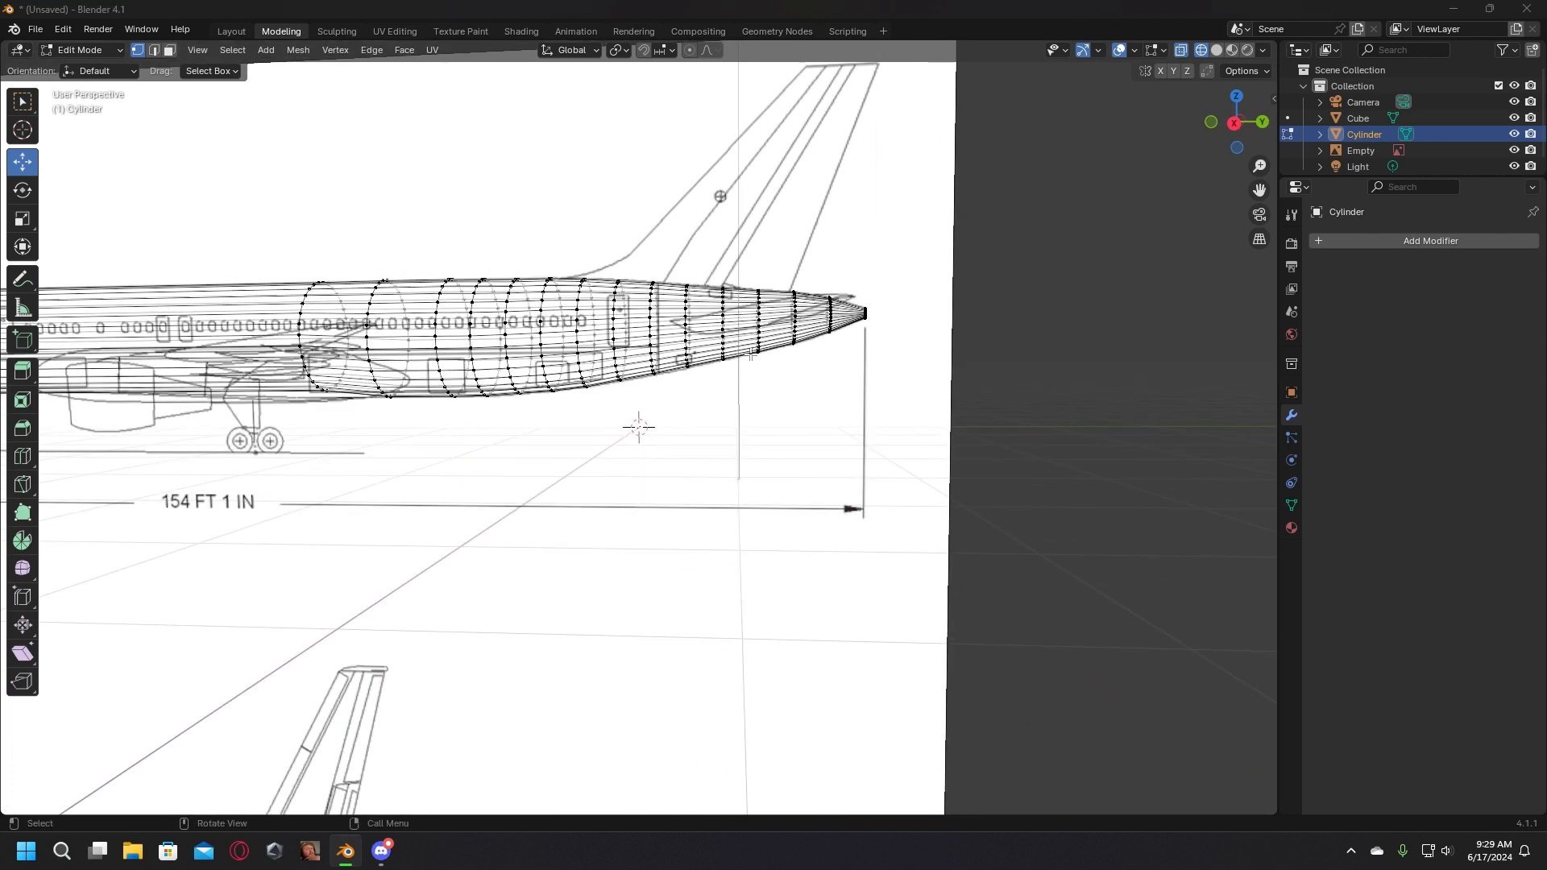
key(alt+z)
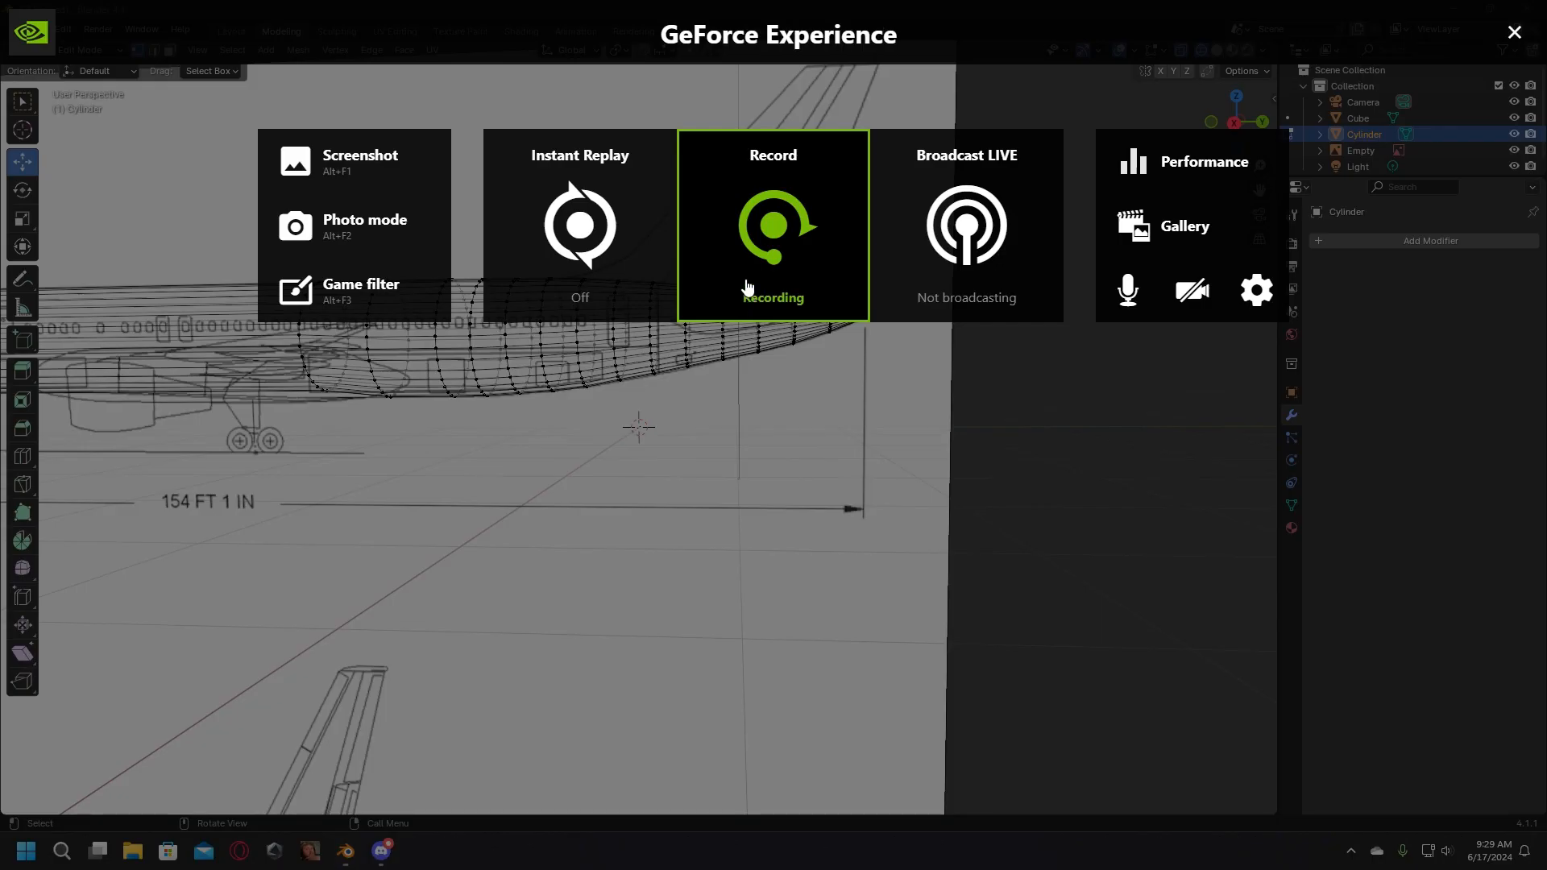
click(773, 231)
click(742, 342)
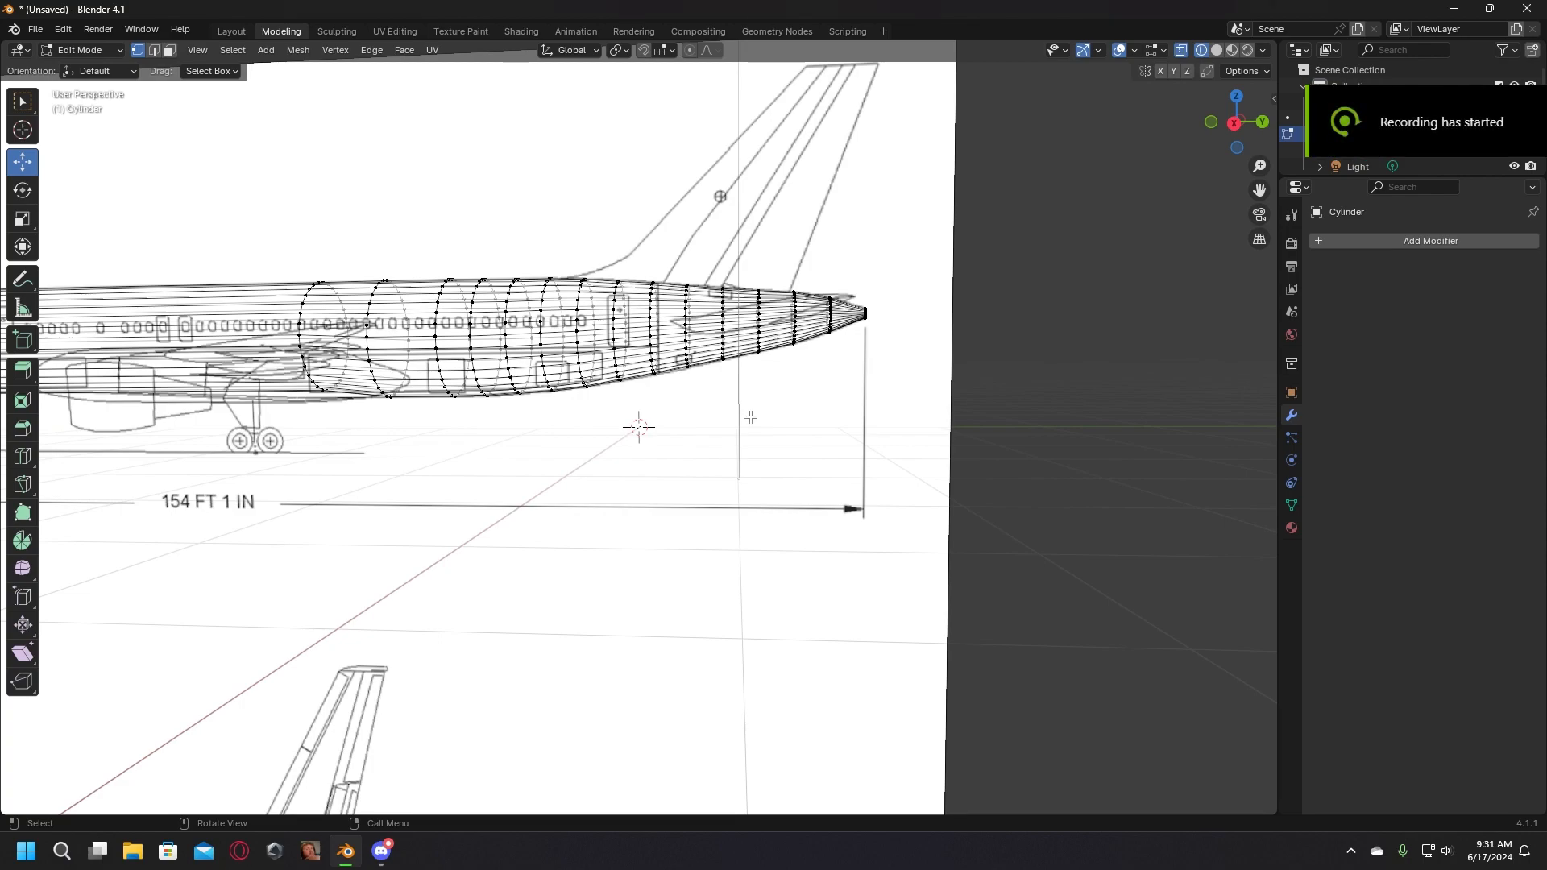
middle_drag(751, 417, 708, 419)
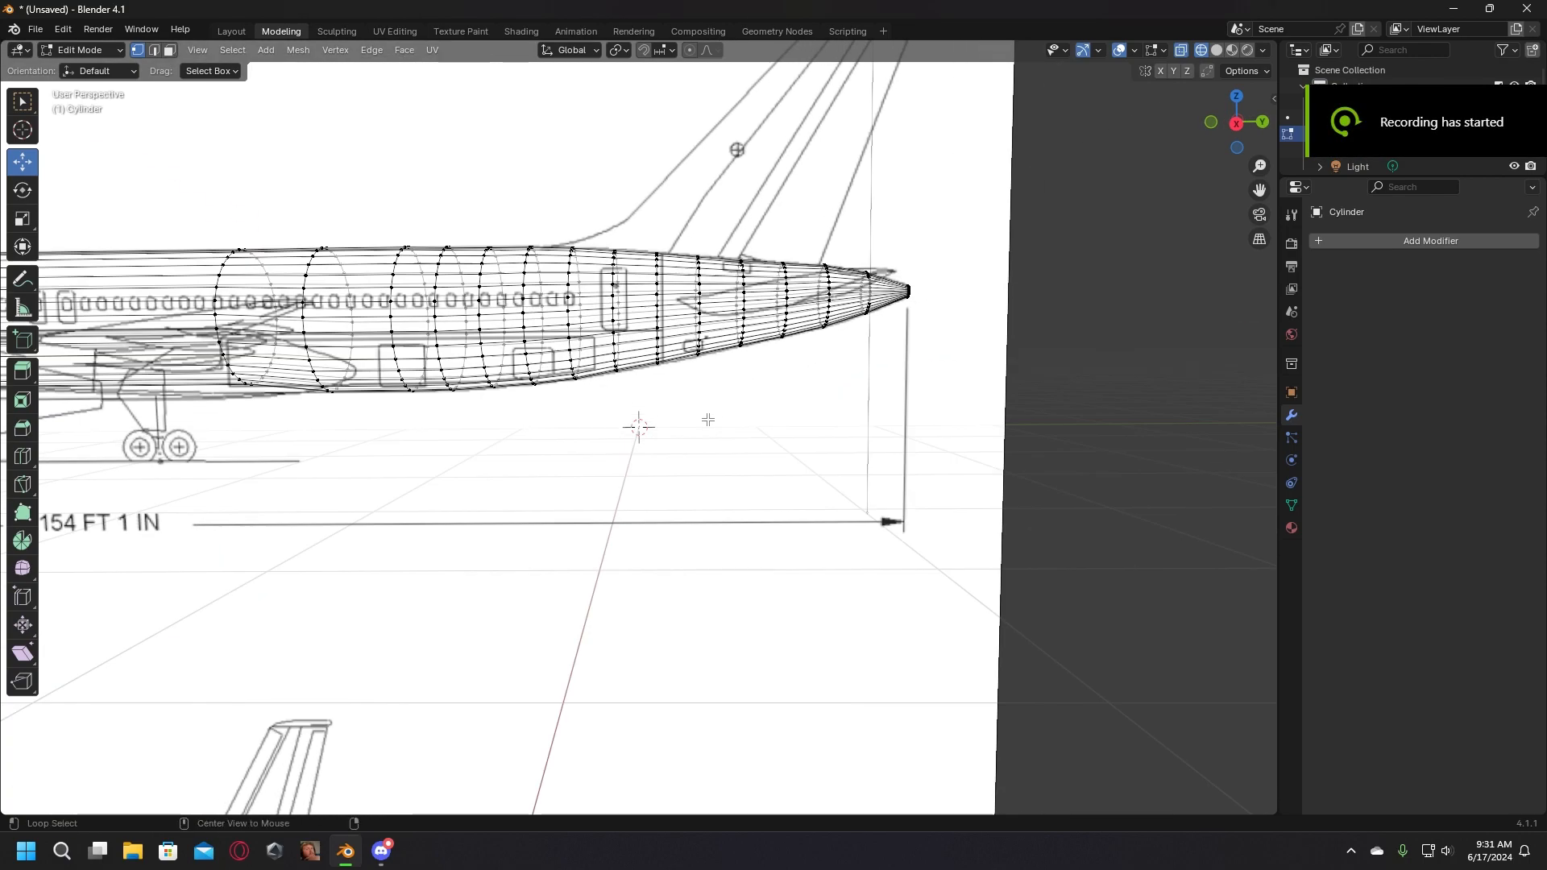
Step: Open the GeForce Experience overlay, check its system sound and microphone settings, and return to Blender
key(alt+z)
click(1253, 292)
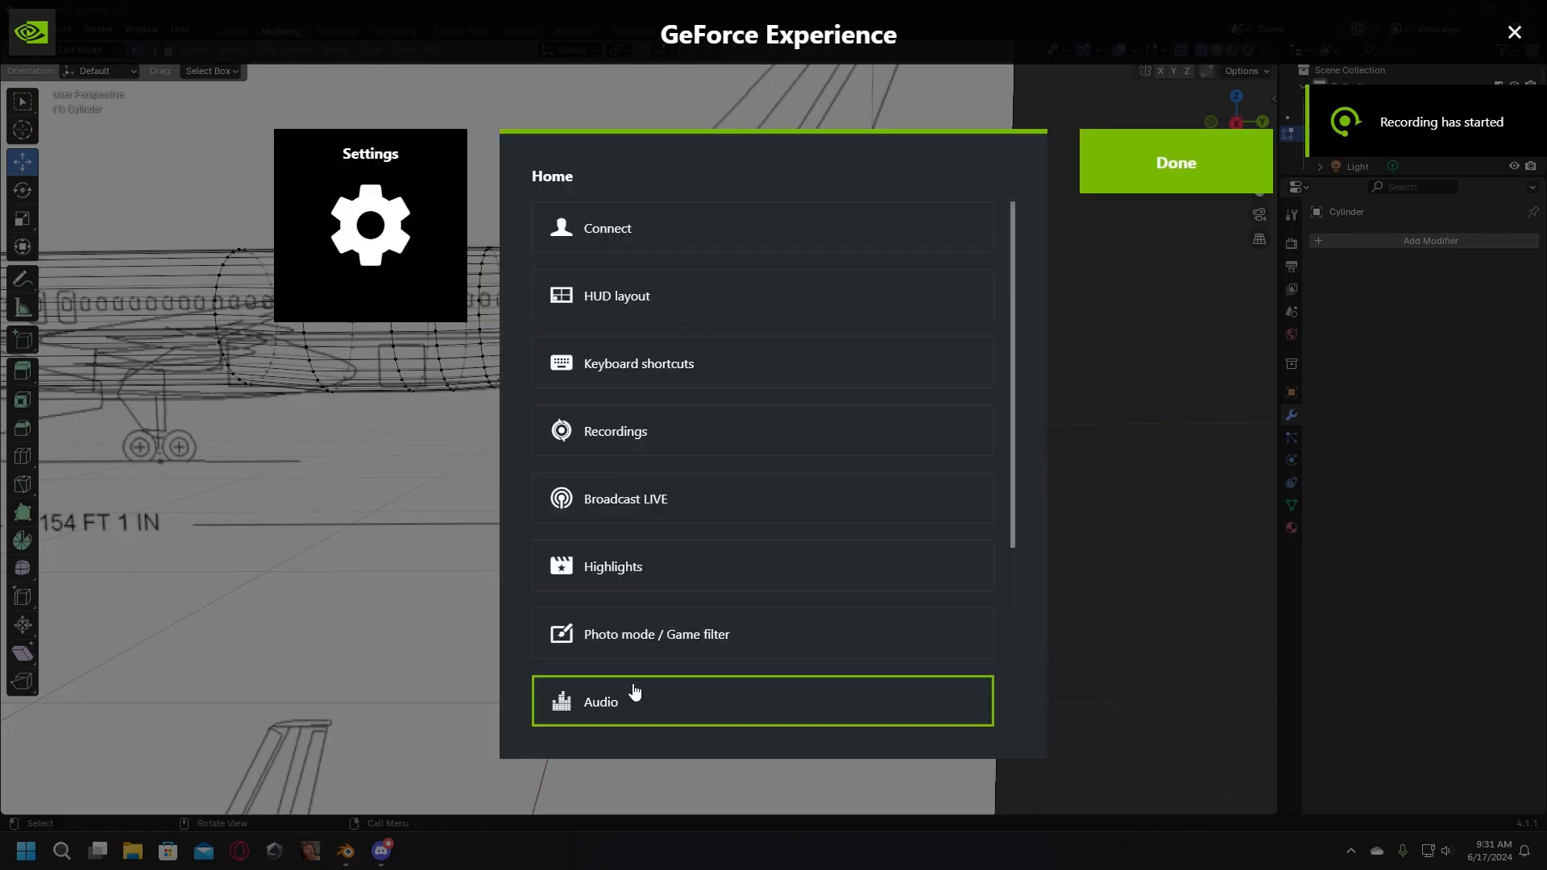
scroll(634, 691, down, 2)
click(626, 572)
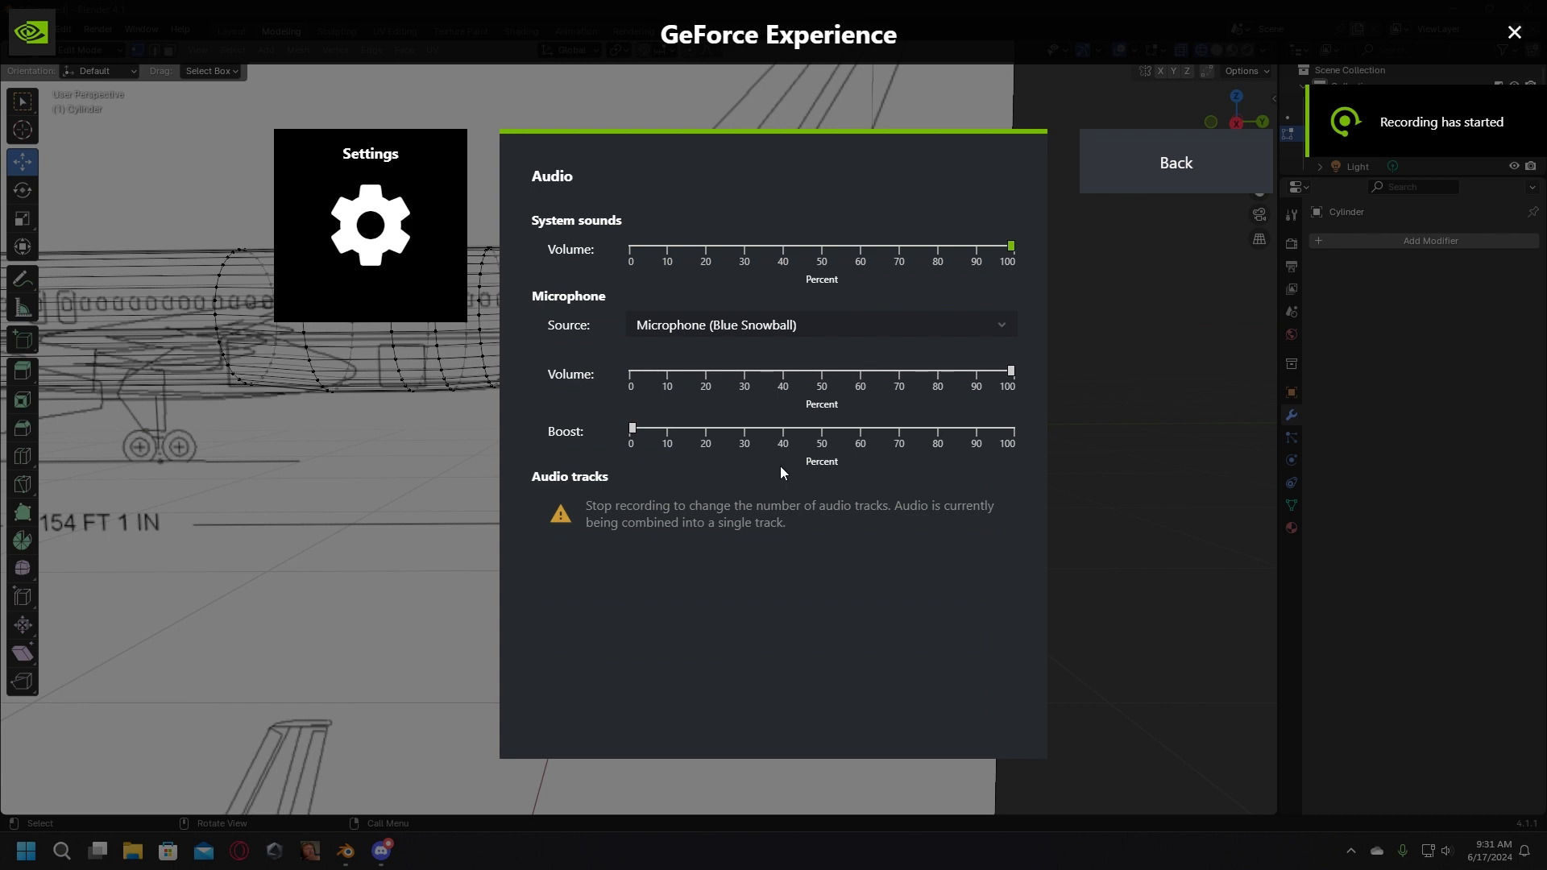
click(1143, 168)
click(1143, 165)
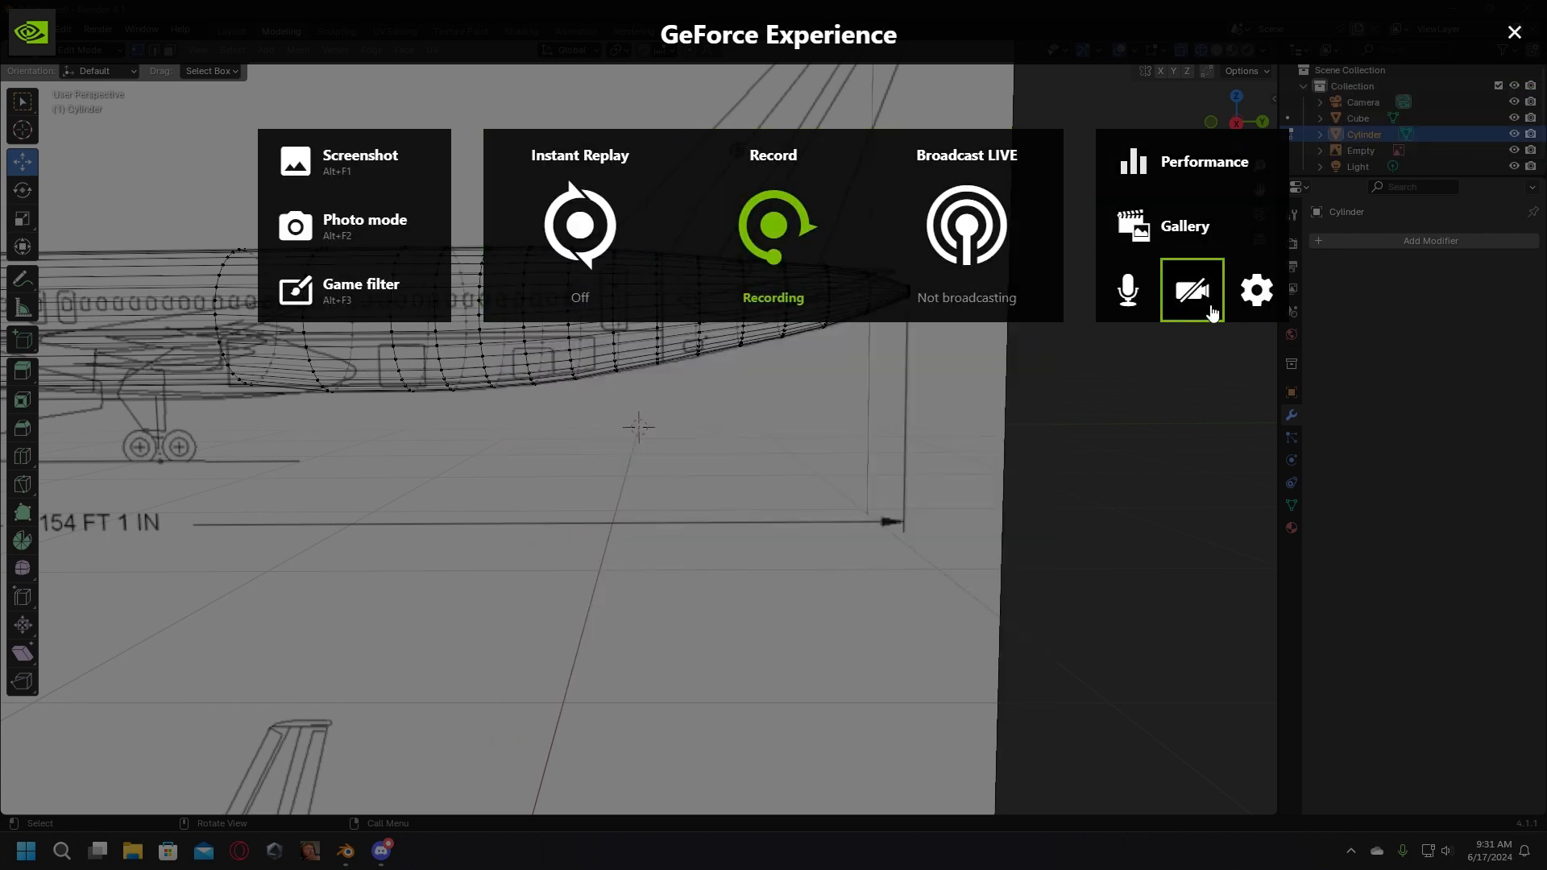
click(1256, 291)
scroll(726, 580, down, 2)
click(722, 439)
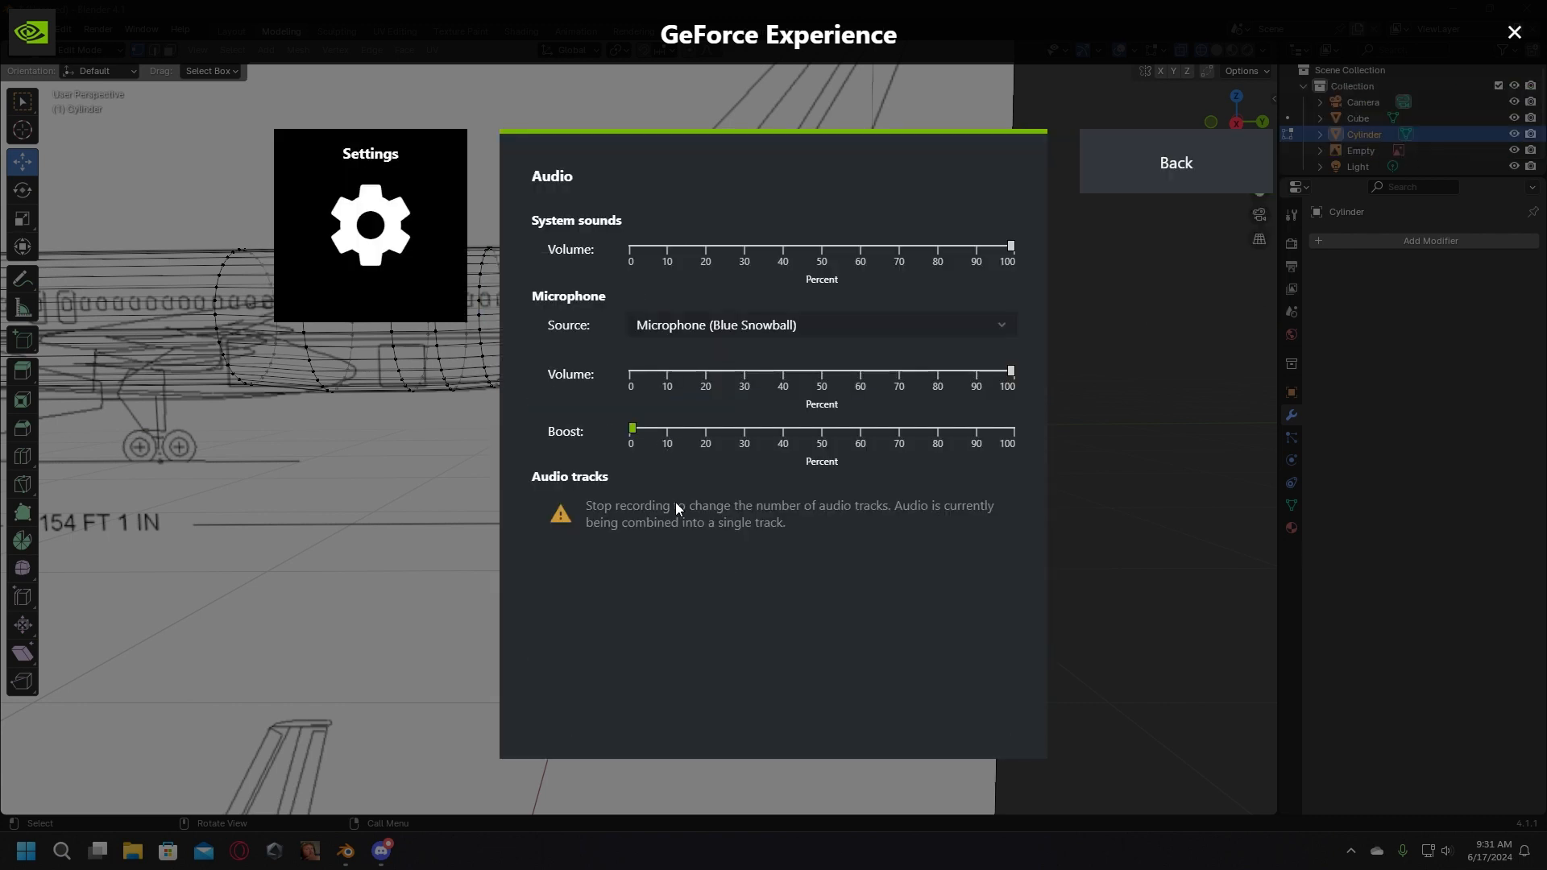
click(1140, 191)
click(1140, 186)
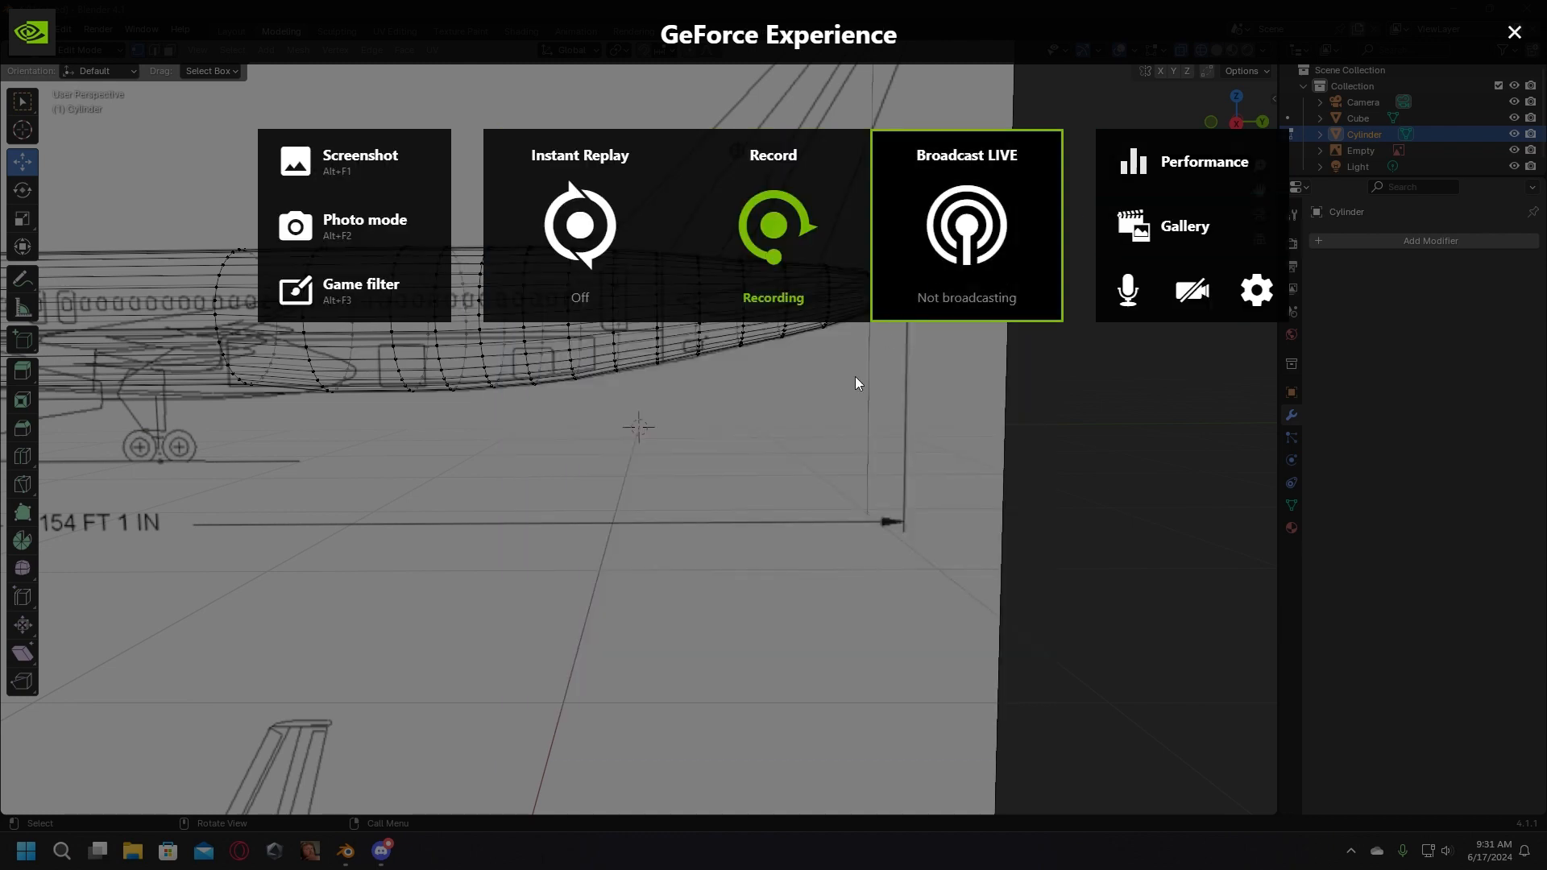
key(alt+z)
Step: Leave mesh editing and examine the whole fuselage in solid display against the side-view drawing
middle_drag(572, 400, 591, 399)
scroll(572, 401, up, 1)
click(236, 29)
middle_drag(712, 307, 688, 309)
scroll(741, 355, down, 2)
drag(722, 387, 721, 390)
scroll(725, 391, down, 3)
click(691, 400)
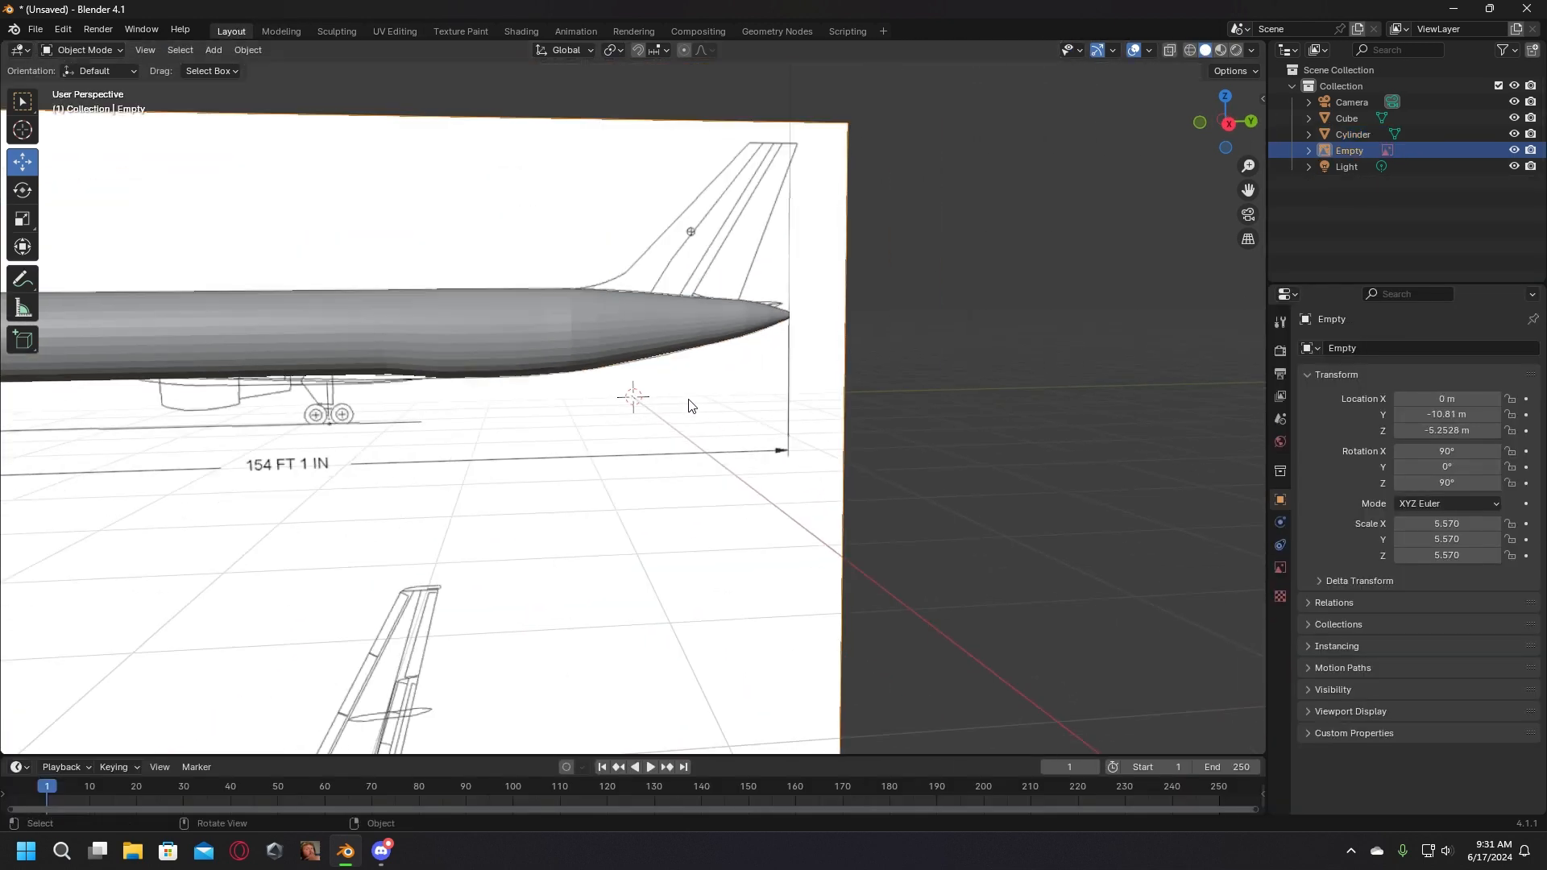
scroll(612, 380, down, 2)
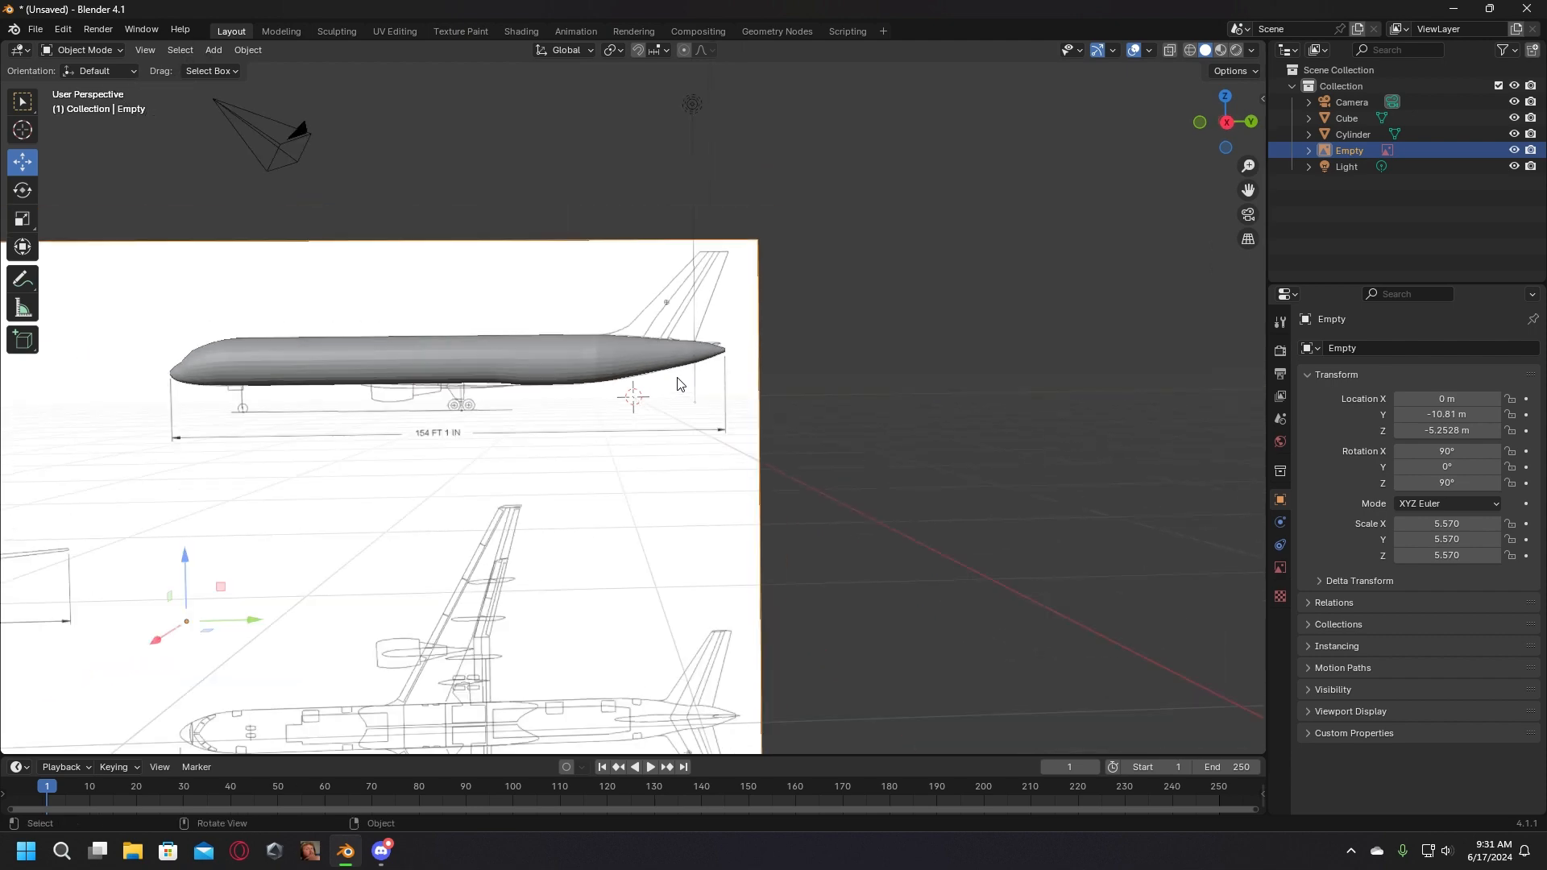
Step: Raise the blueprint image to about Z 3.28 m so its top view is level with the fuselage, and shift it in the positive Y direction
click(550, 374)
middle_drag(760, 486, 880, 493)
middle_drag(566, 526, 394, 377)
click(391, 373)
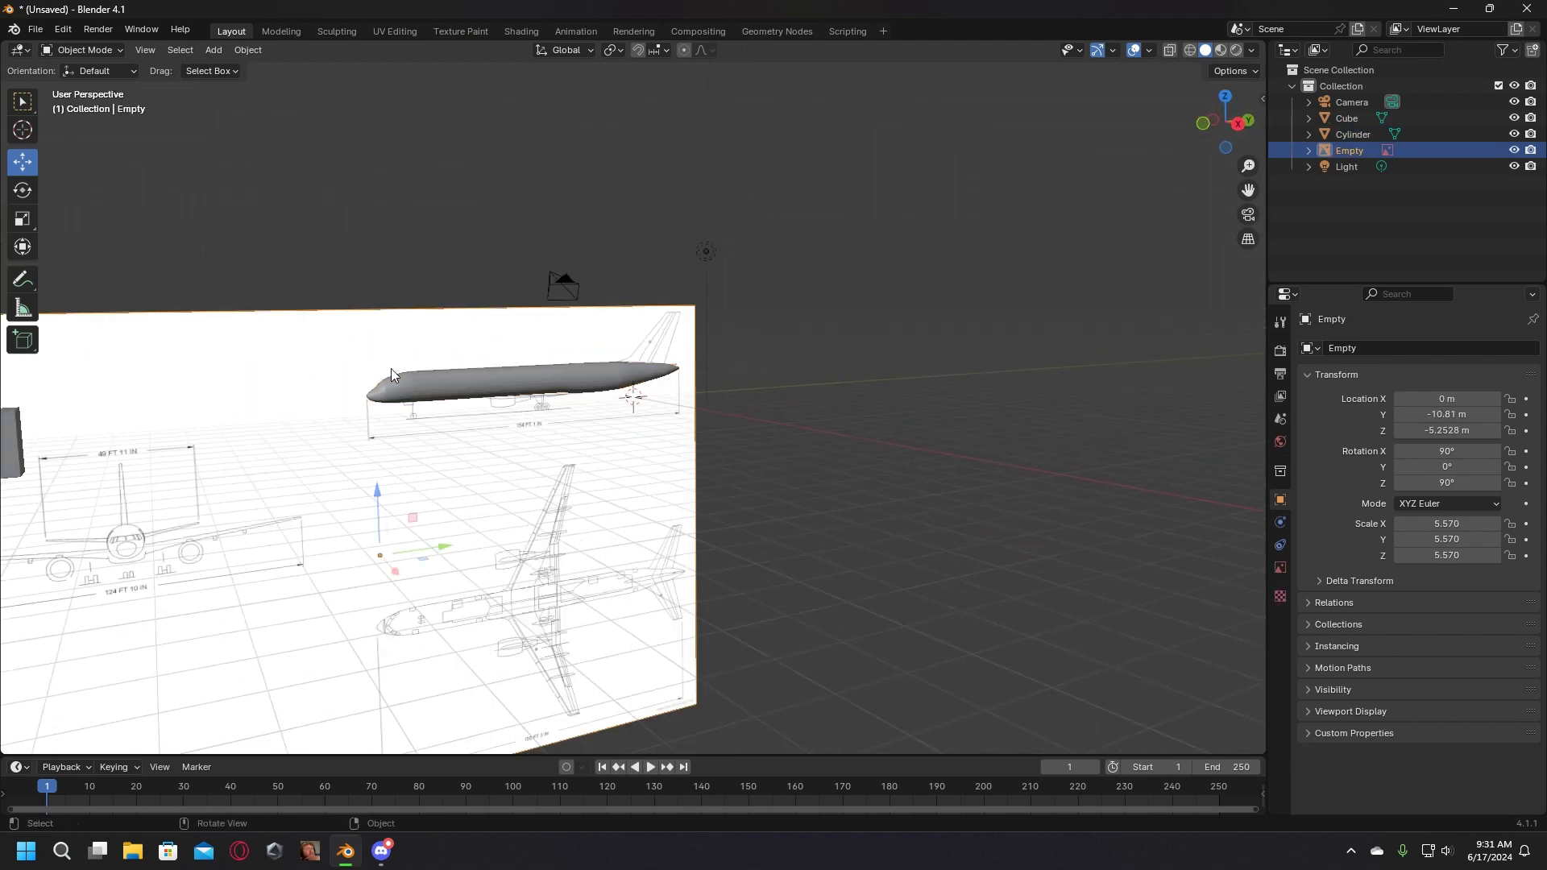
drag(371, 498, 391, 269)
scroll(419, 290, up, 4)
middle_drag(561, 367, 513, 363)
scroll(266, 339, down, 1)
drag(168, 228, 168, 209)
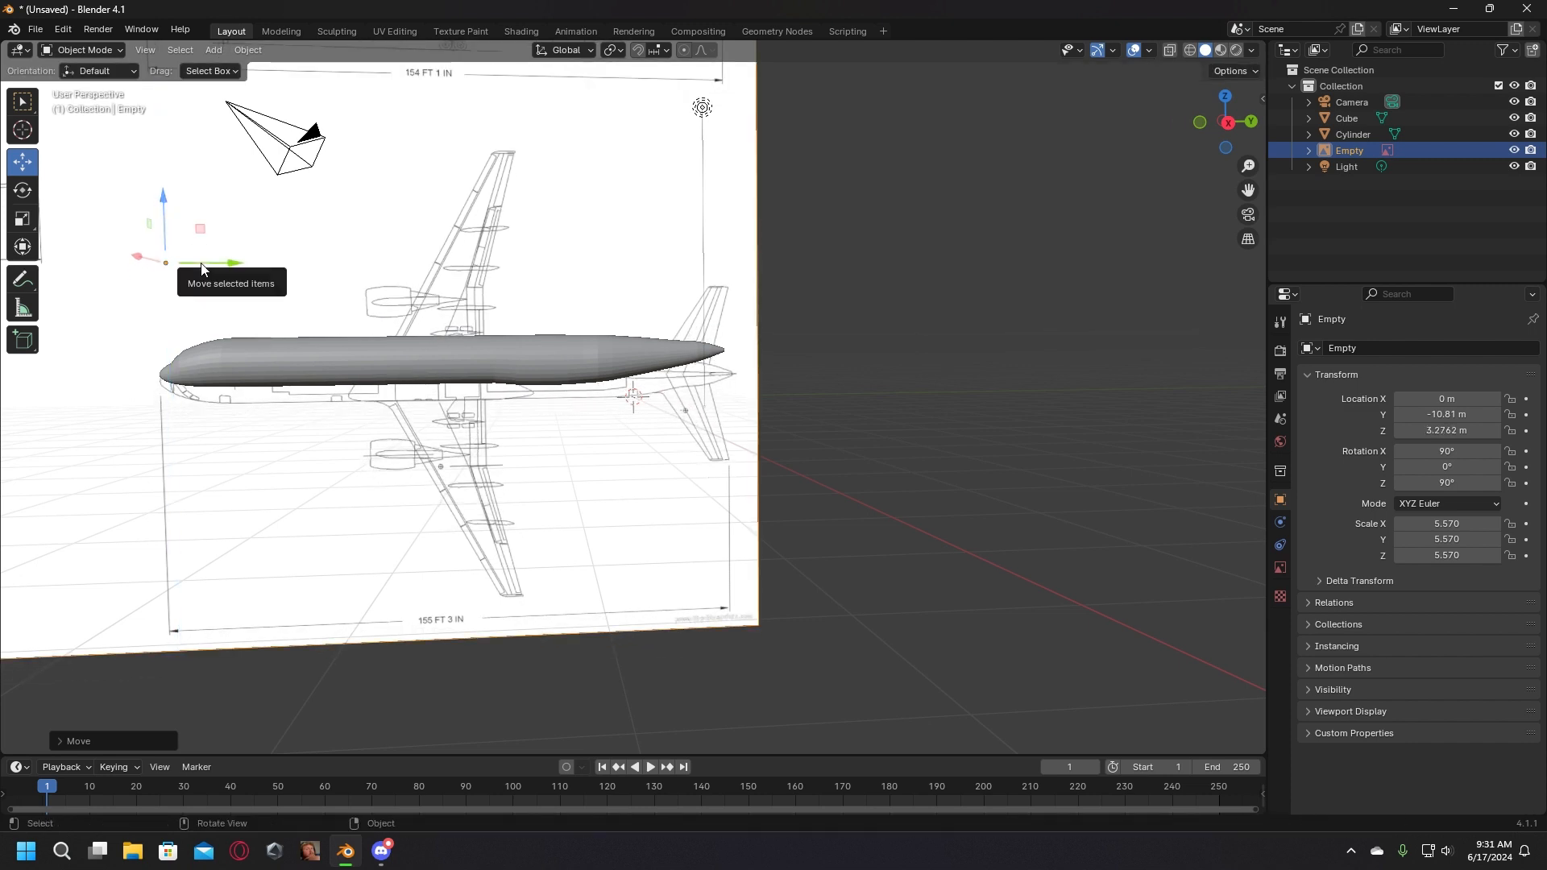
drag(203, 266, 616, 280)
Step: Roll the fuselage cylinder about its long axis so its side faces the blueprint, and set its rotation to Y 180° and Z 0°
click(497, 370)
middle_drag(496, 364, 557, 374)
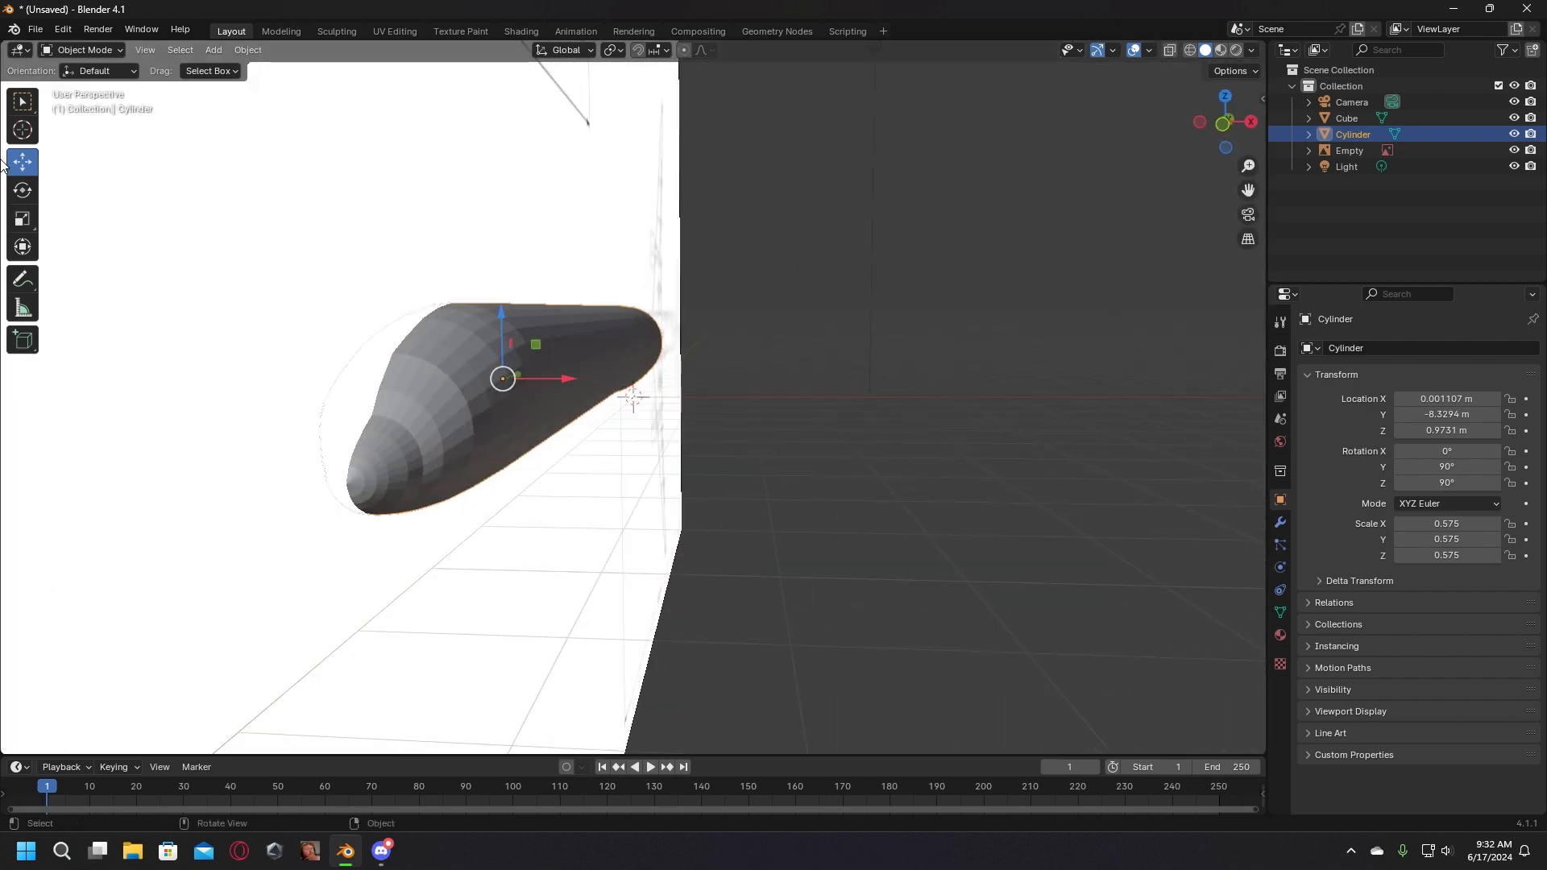
click(24, 192)
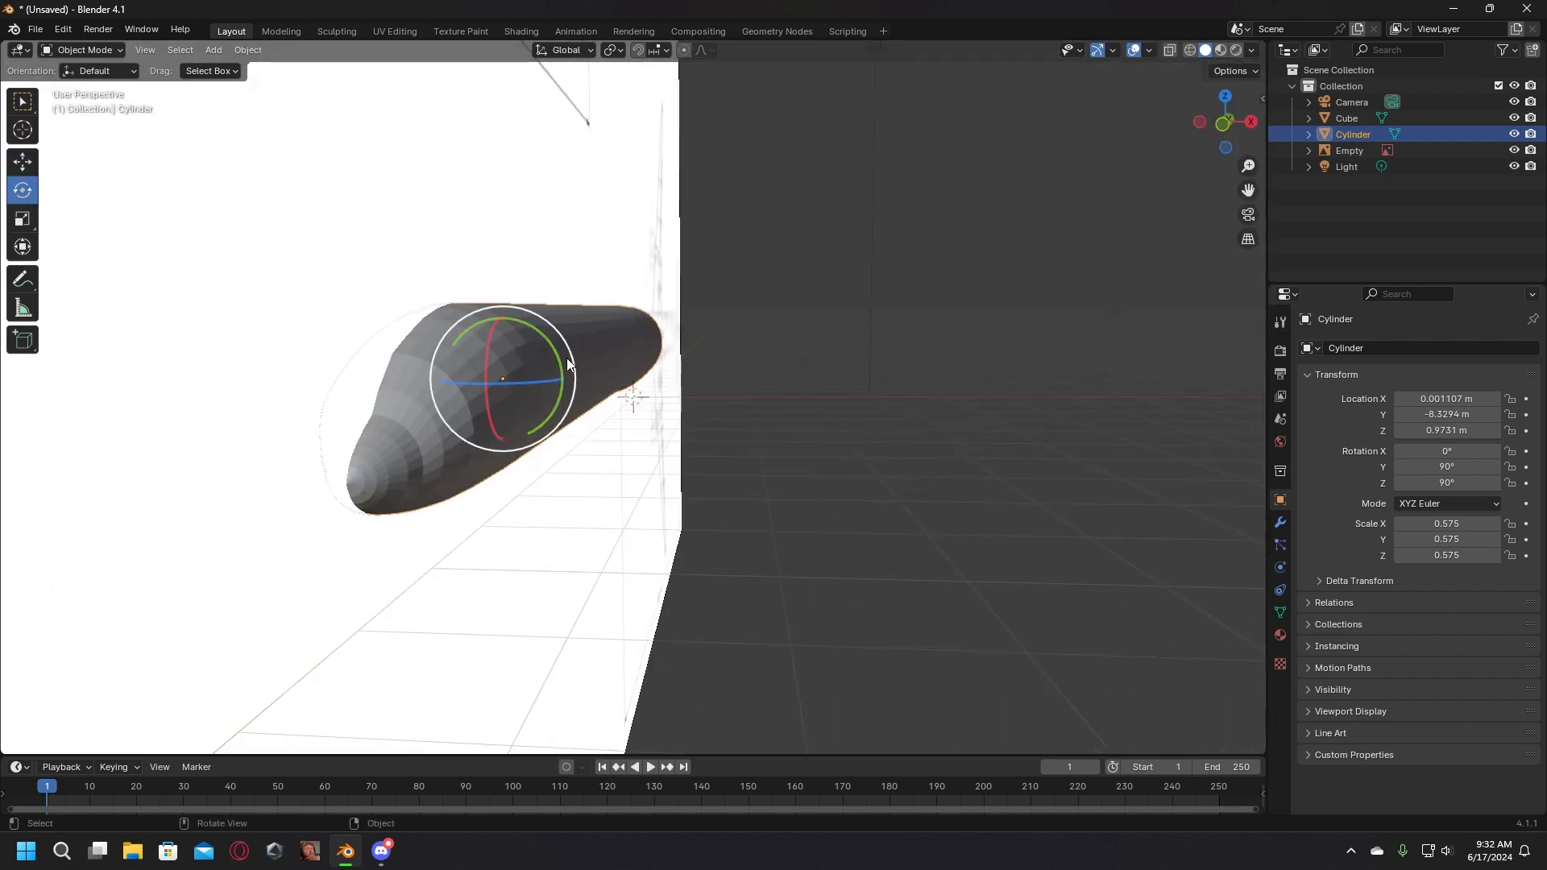
drag(540, 337, 557, 420)
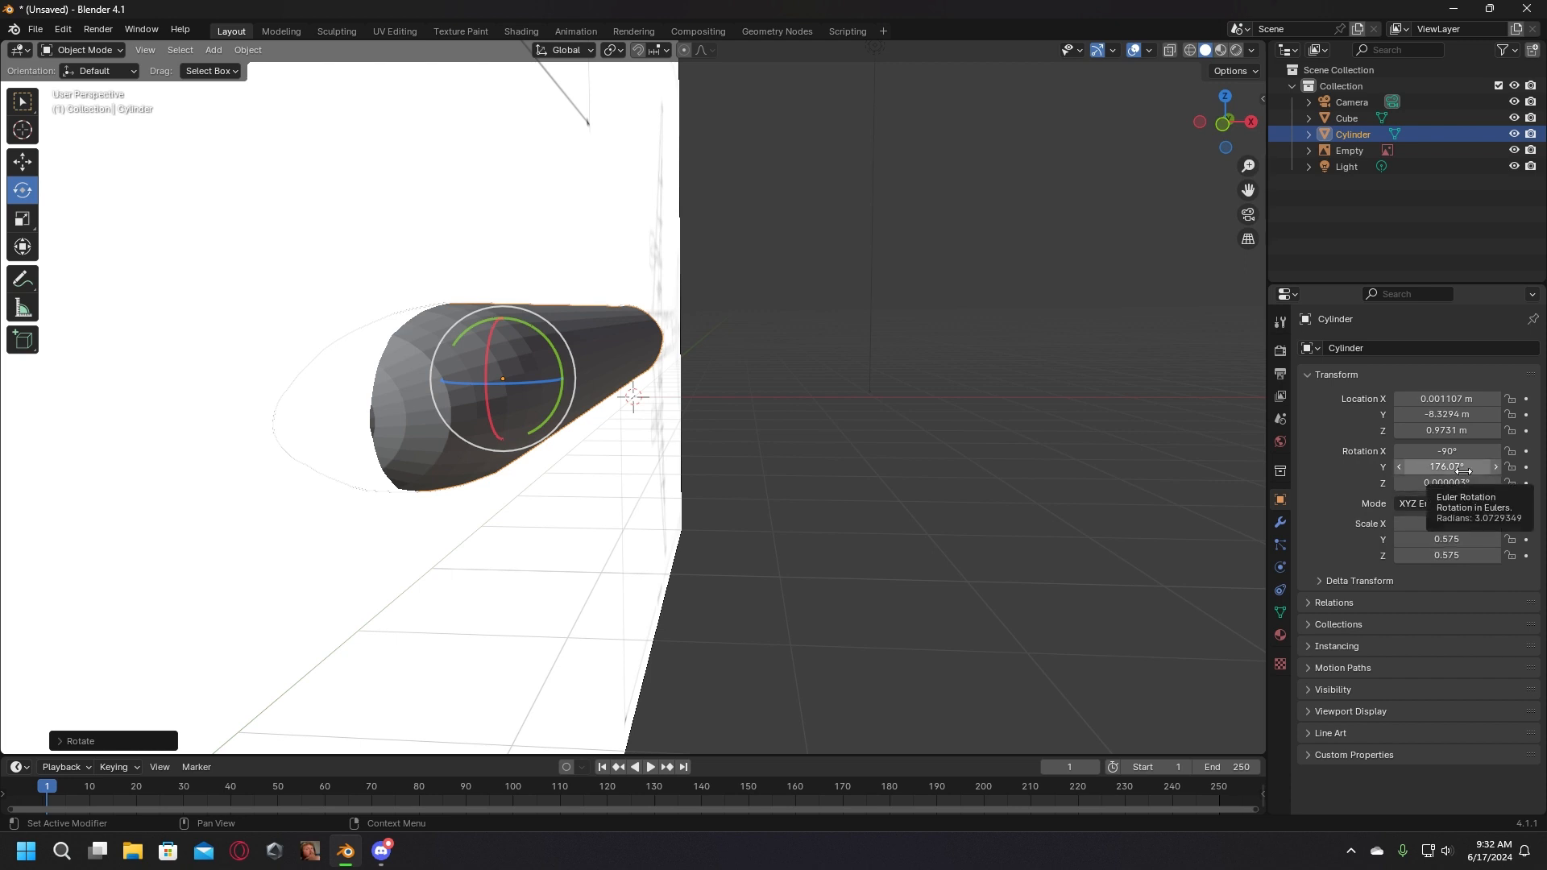
click(1463, 467)
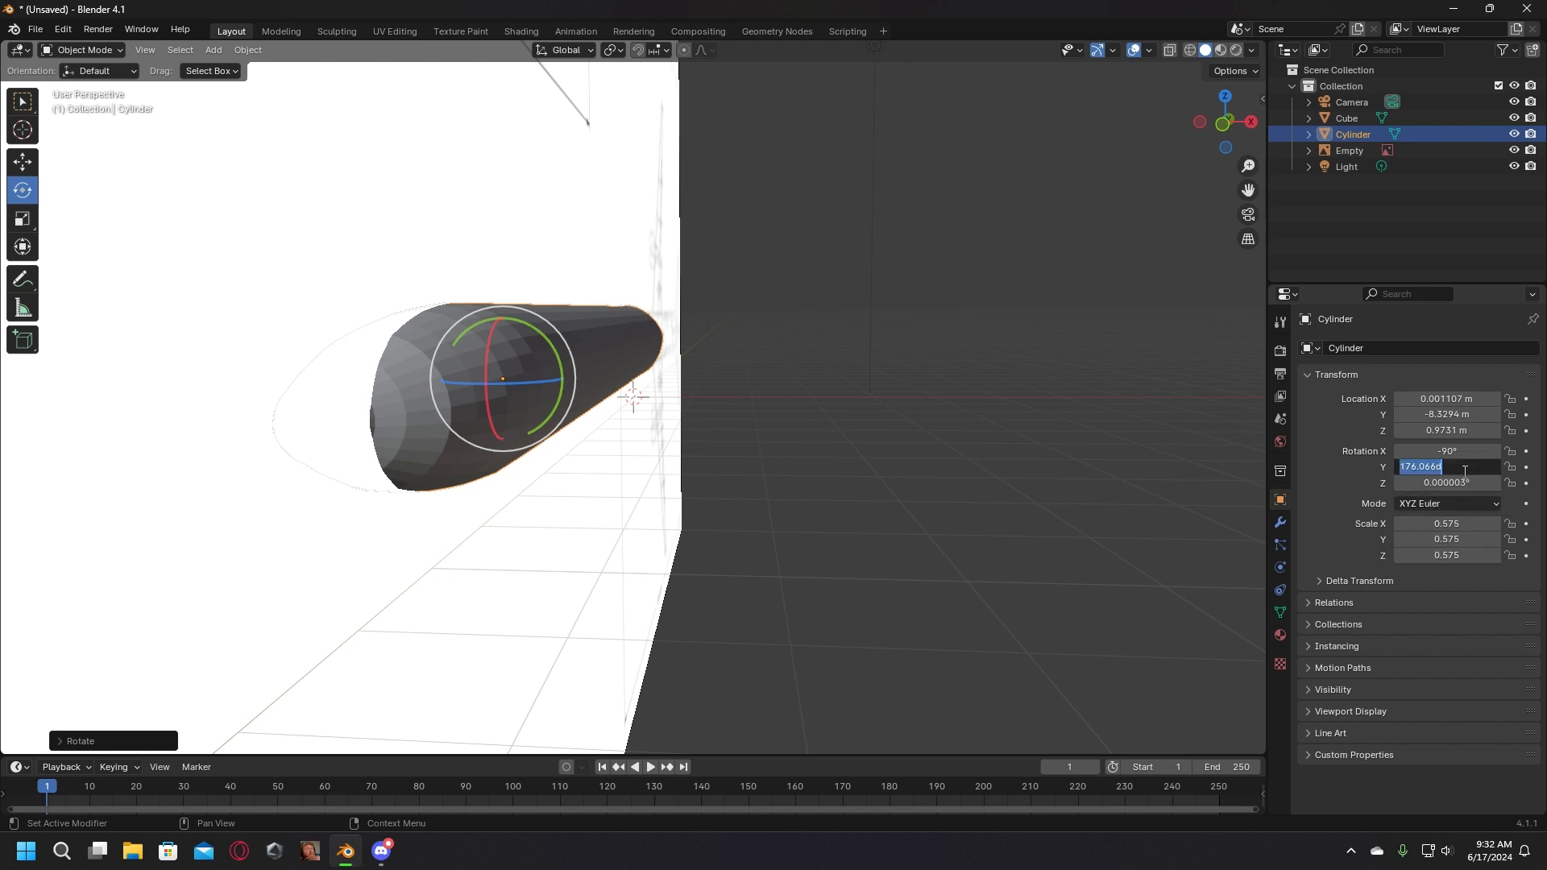
text(180)
key(Return)
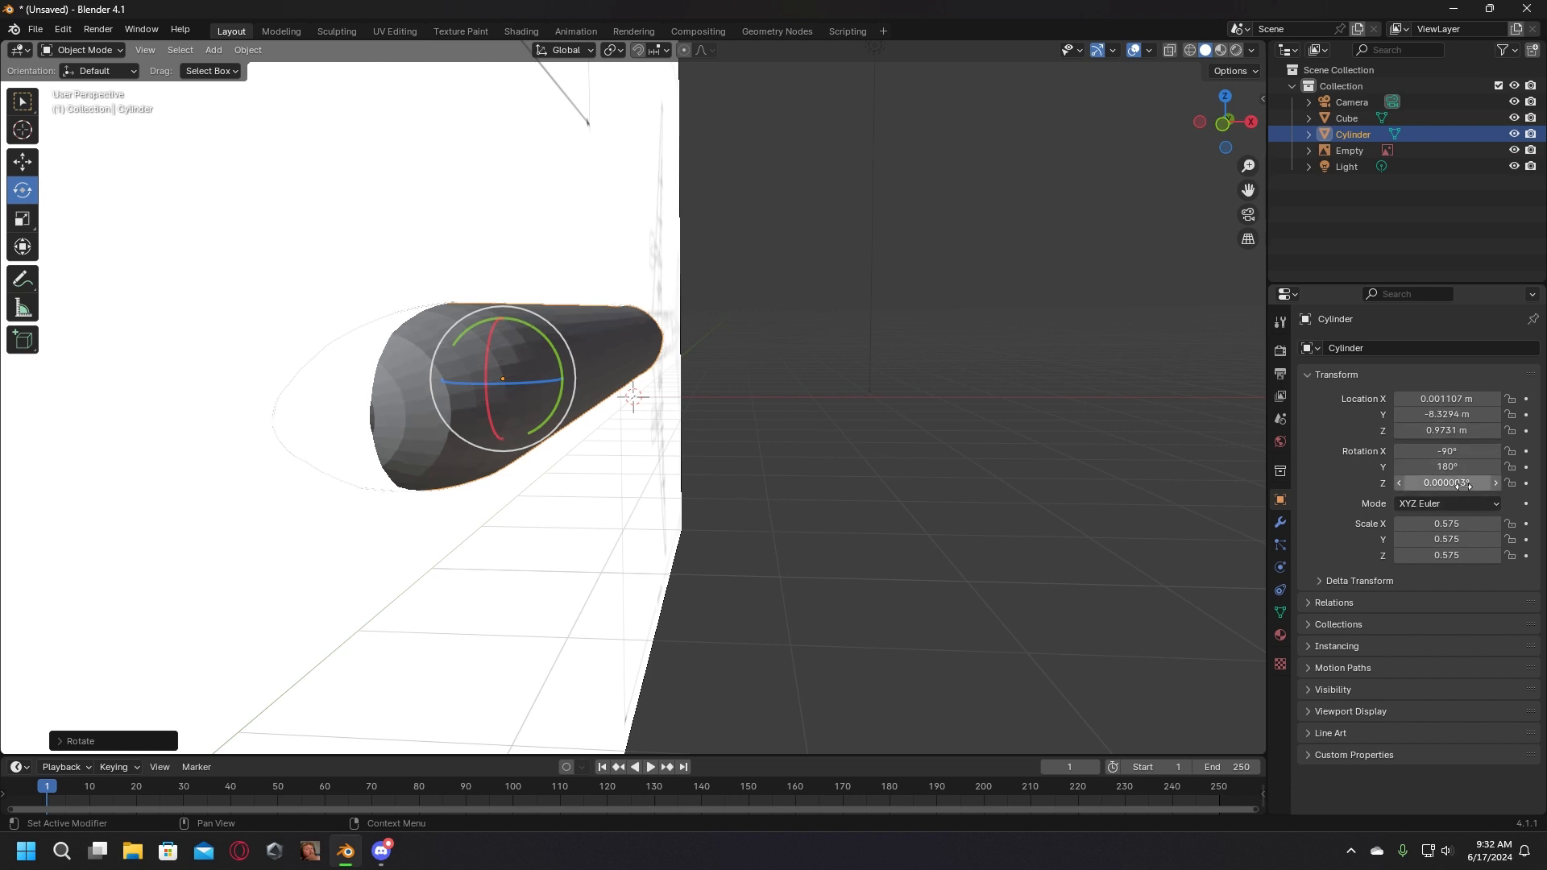
click(1472, 486)
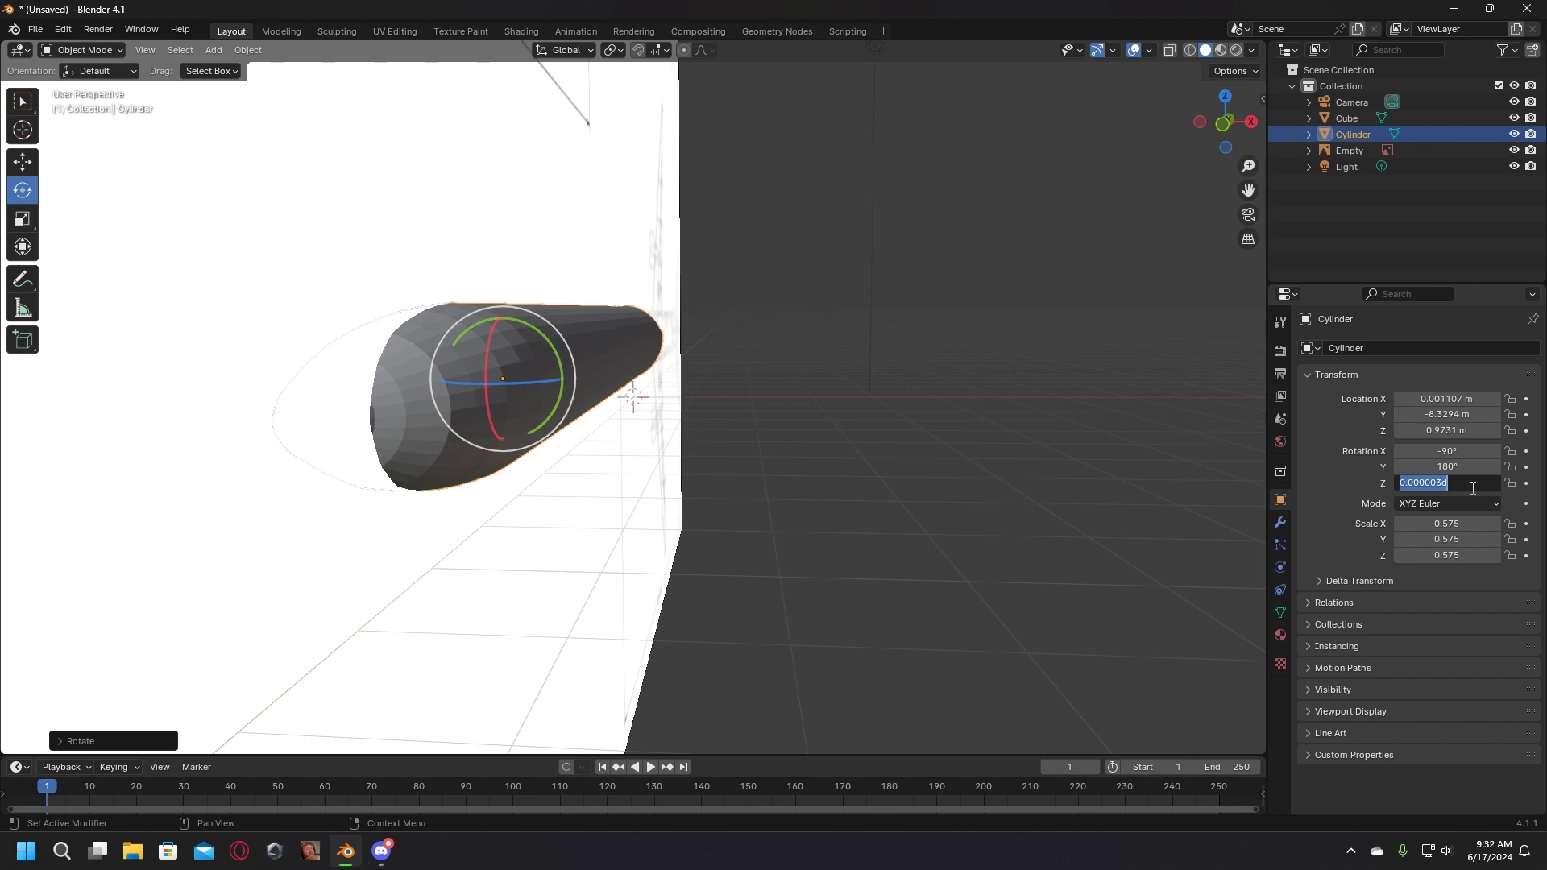
middle_drag(867, 442, 210, 153)
Step: Move the fuselage over the blueprint's top view, to about X 0.26 m, Y 1.29 m and Z 0.87 m
click(24, 166)
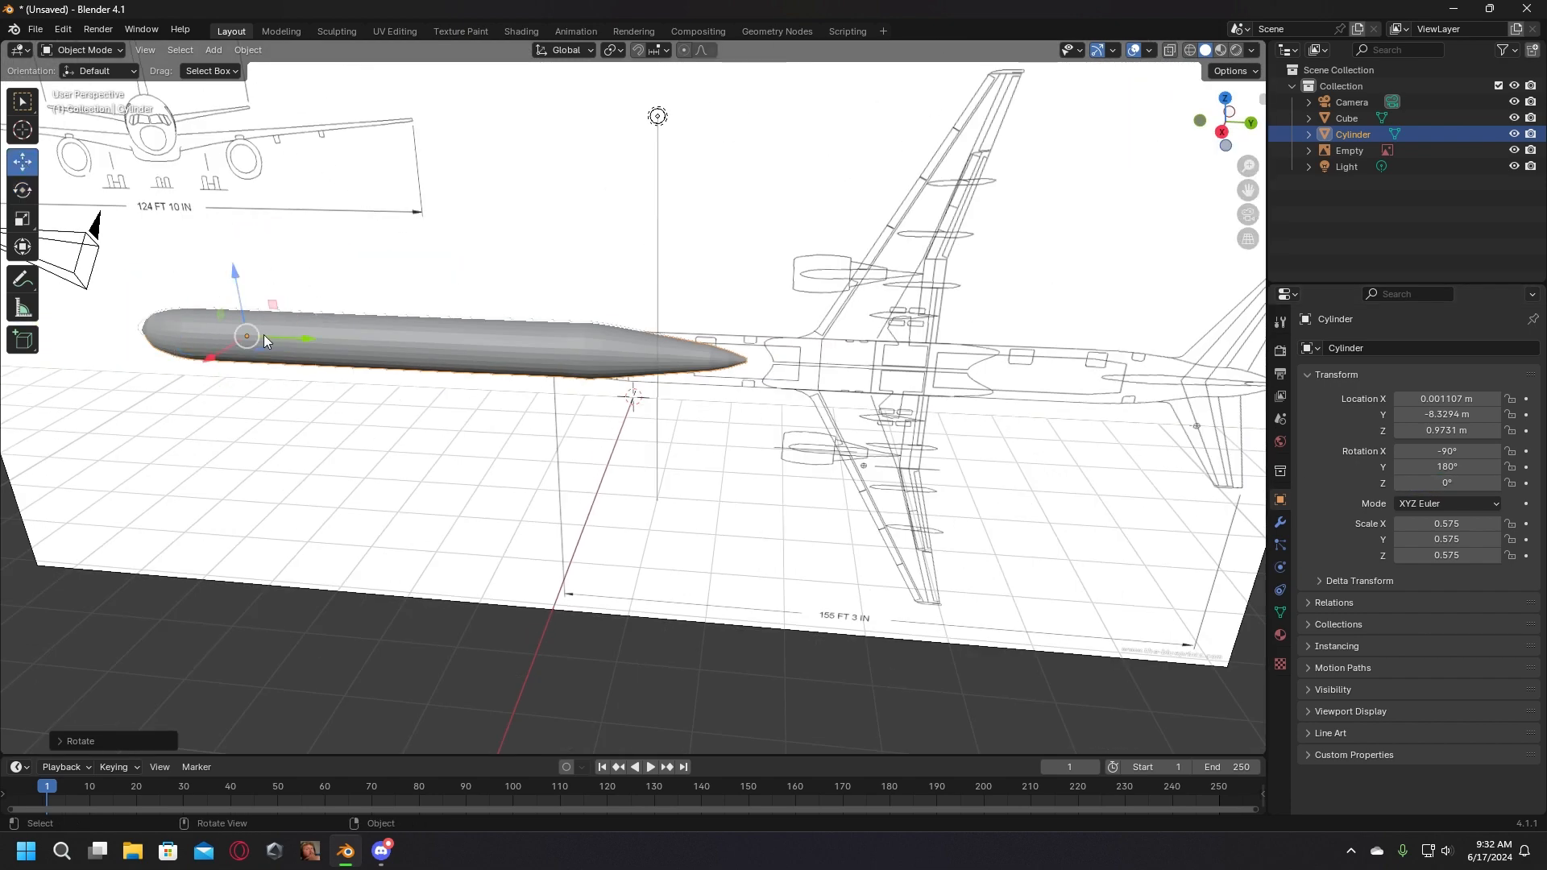
drag(298, 344, 745, 357)
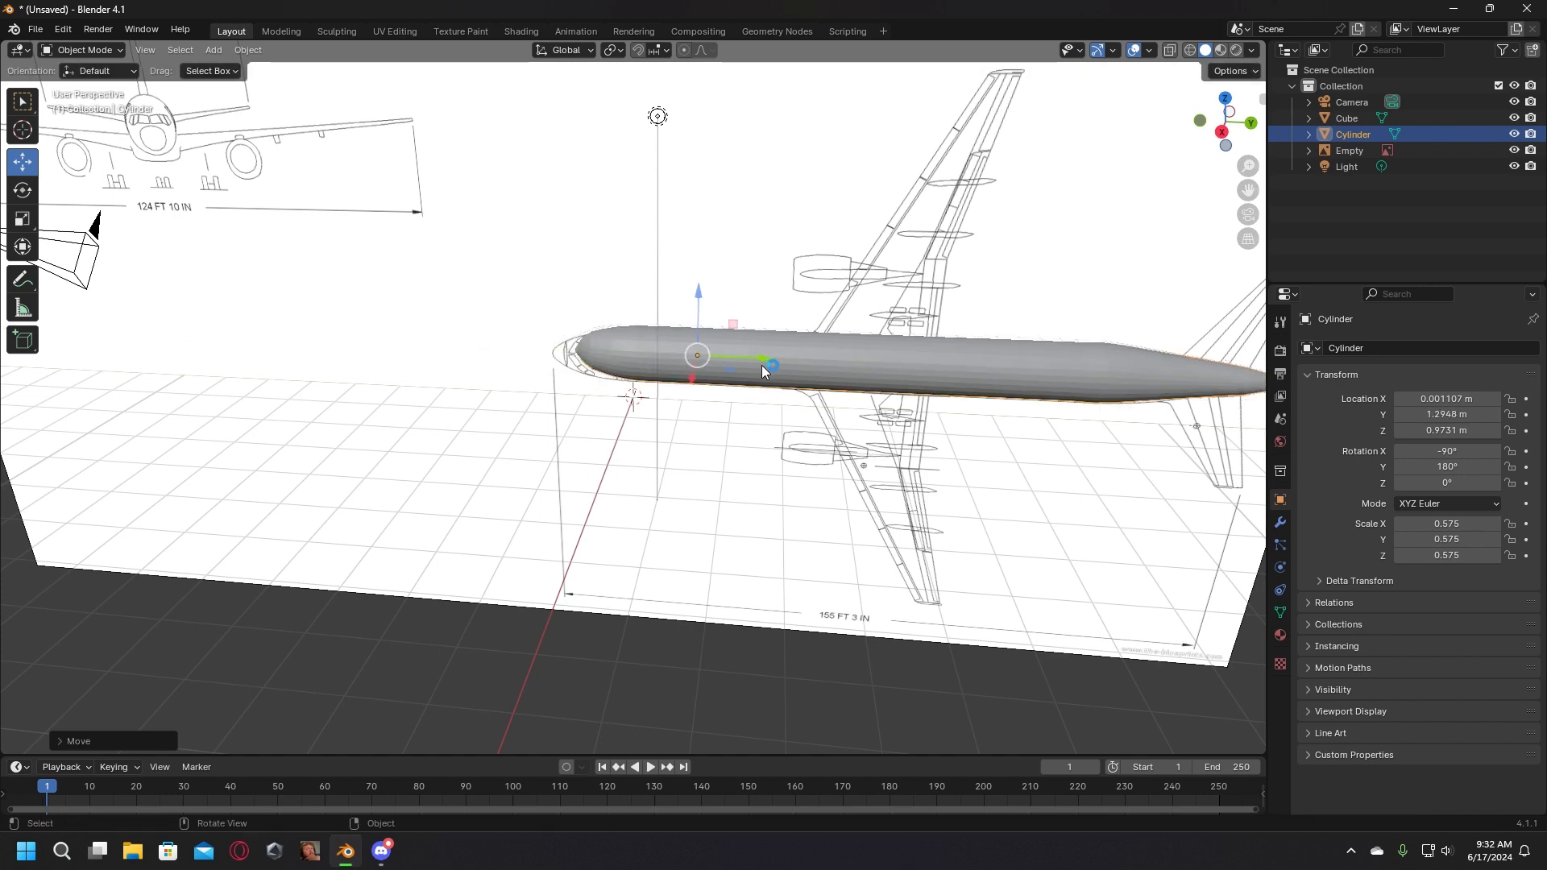
middle_drag(745, 356, 796, 259)
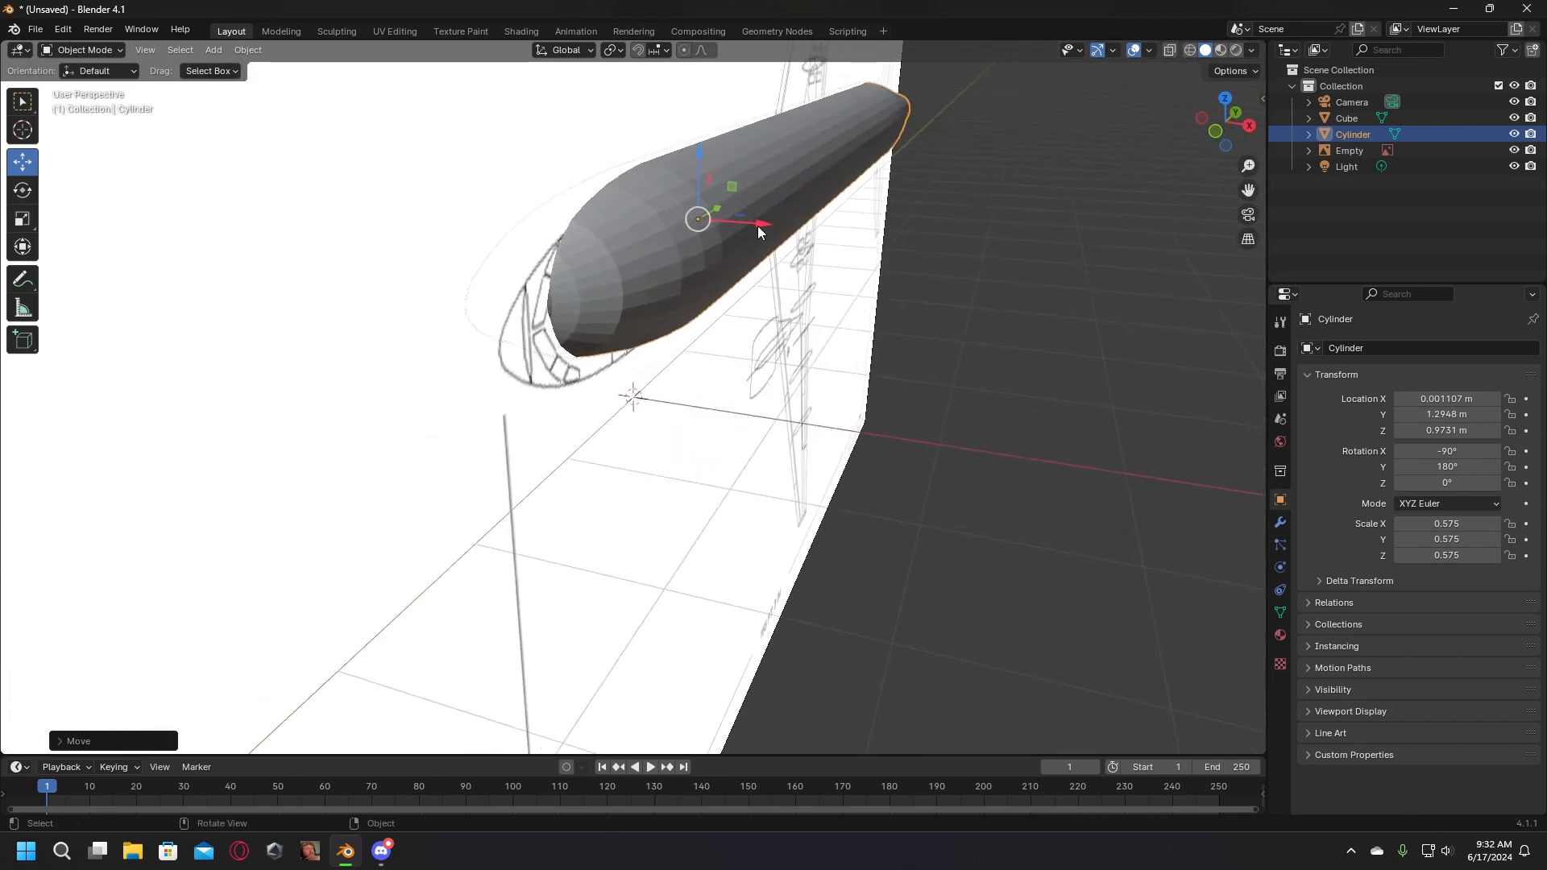
drag(757, 226, 793, 238)
drag(741, 166, 740, 185)
middle_drag(740, 186, 799, 250)
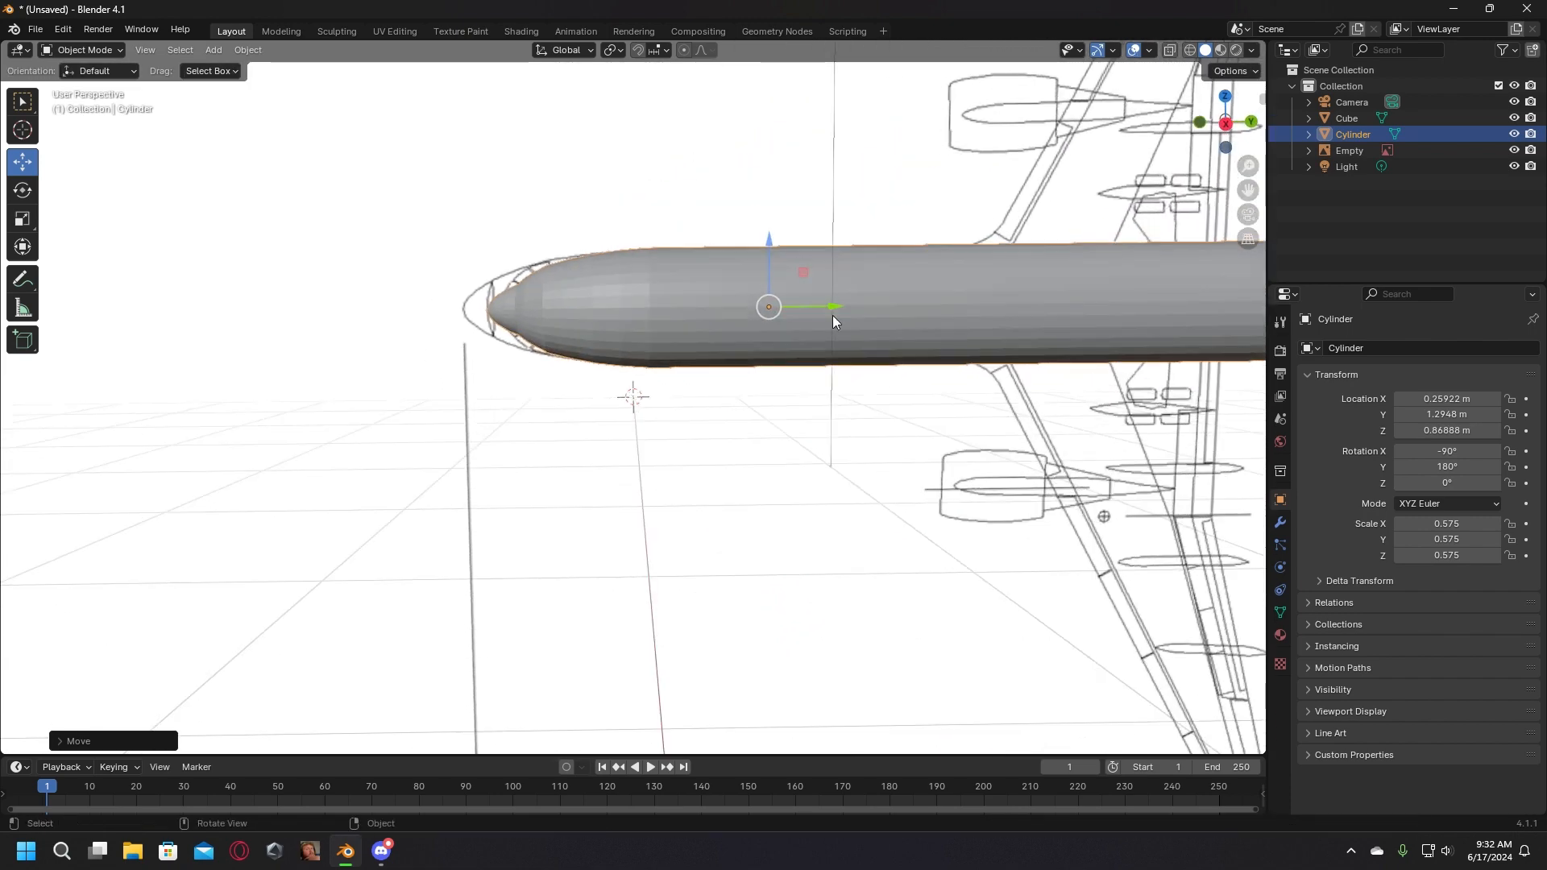
Step: Shift the fuselage to about Y 1.03 m and X 0.27 m so its nose meets the drawn nose
drag(833, 316, 796, 315)
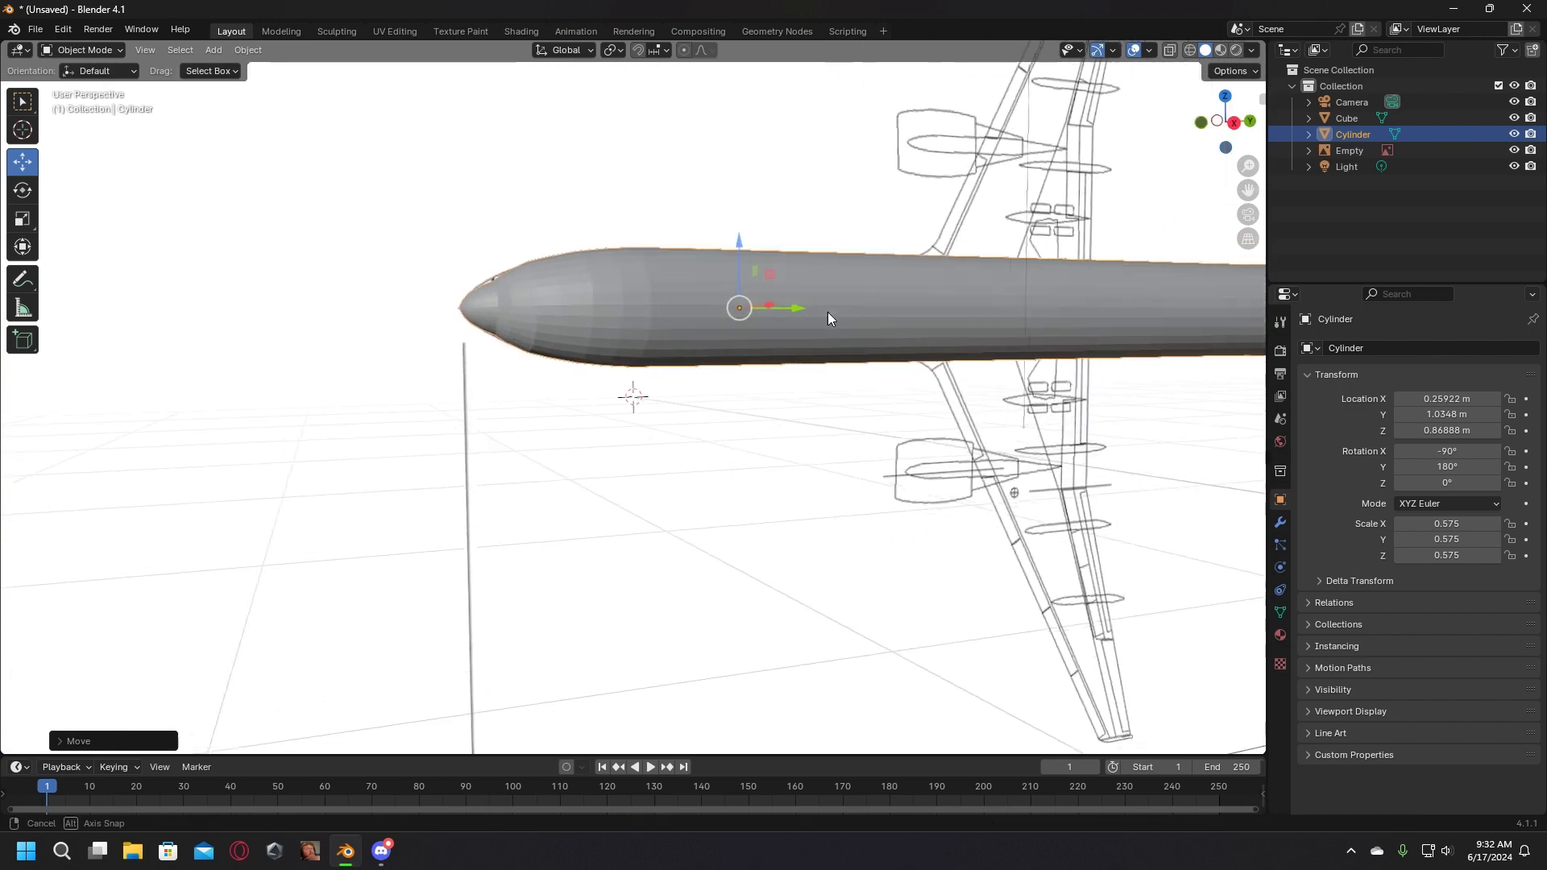
middle_drag(758, 315, 829, 200)
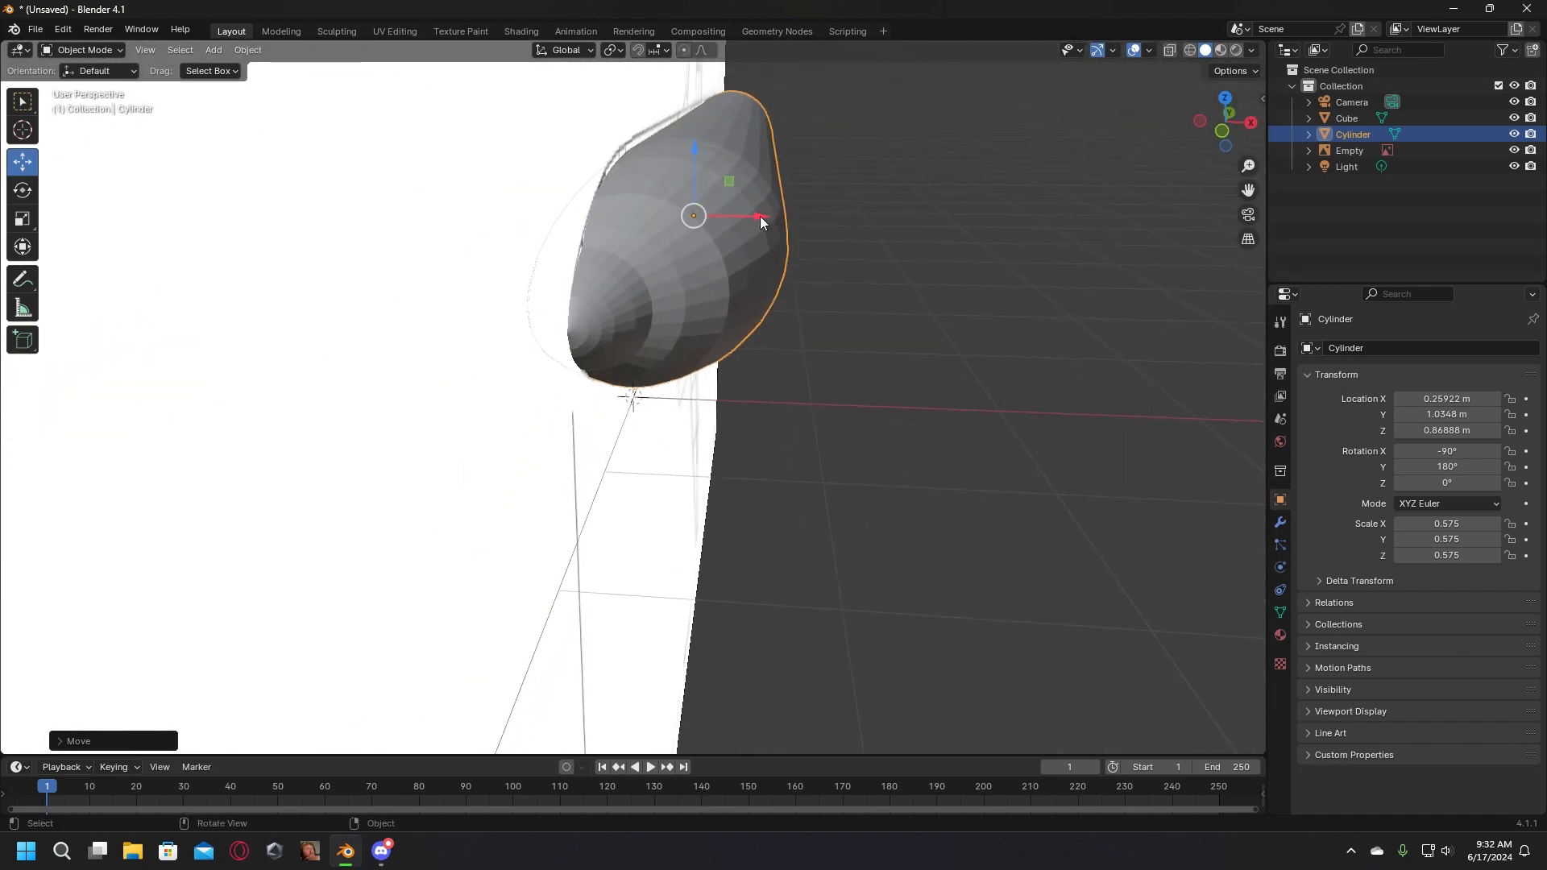
drag(760, 216, 763, 217)
middle_drag(838, 313, 669, 453)
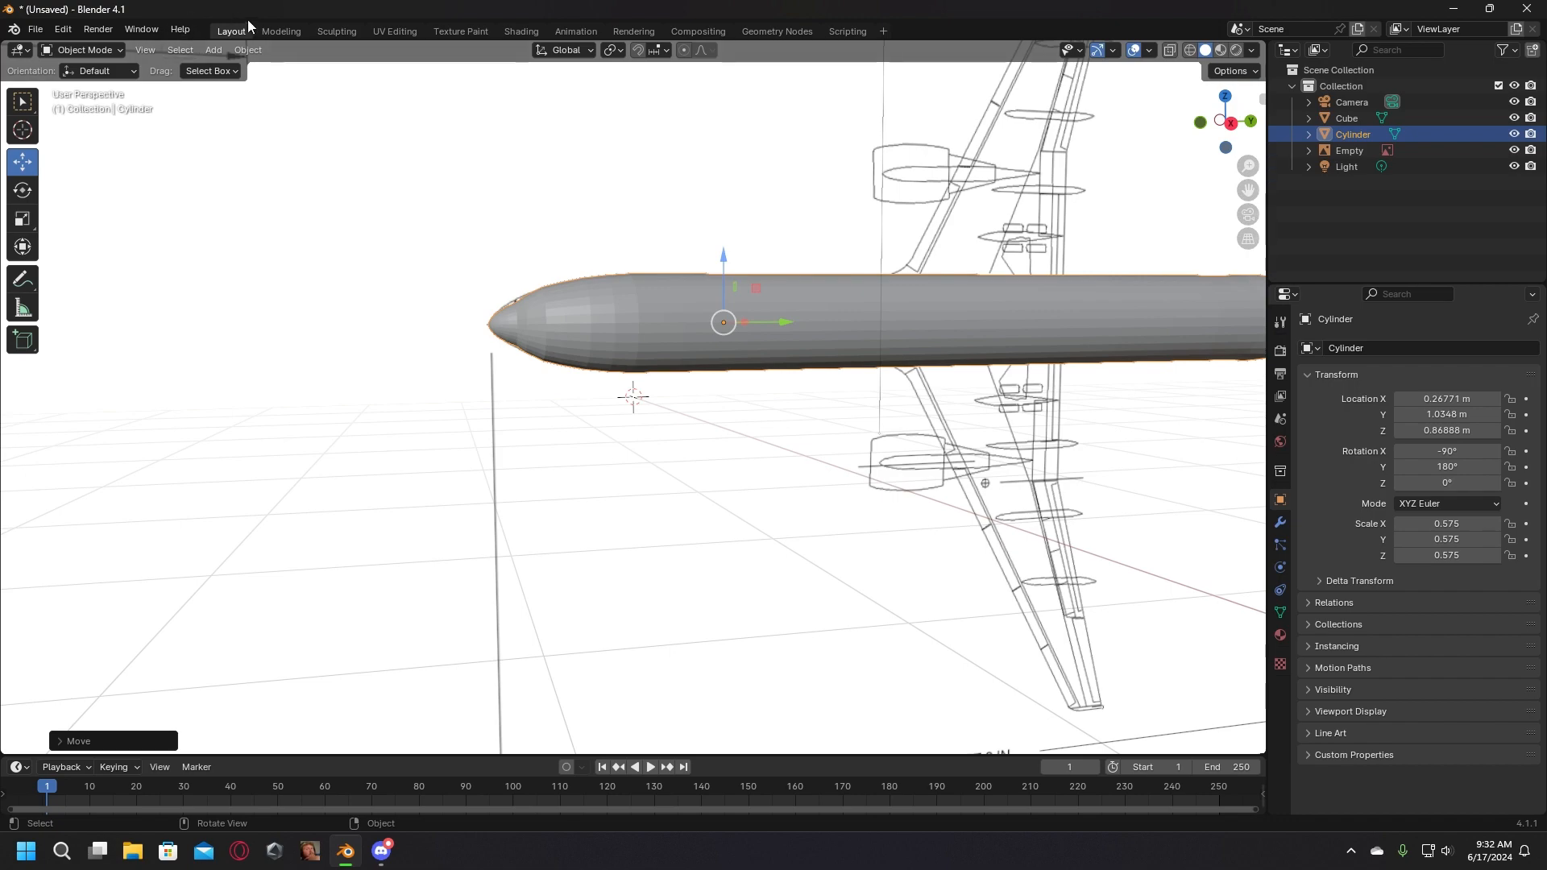
Step: Open the fuselage mesh for editing and scale the vertex ring just behind the nose tip slightly along Z
click(280, 32)
scroll(284, 230, up, 2)
scroll(268, 255, down, 1)
middle_drag(267, 256, 297, 283)
scroll(257, 268, down, 1)
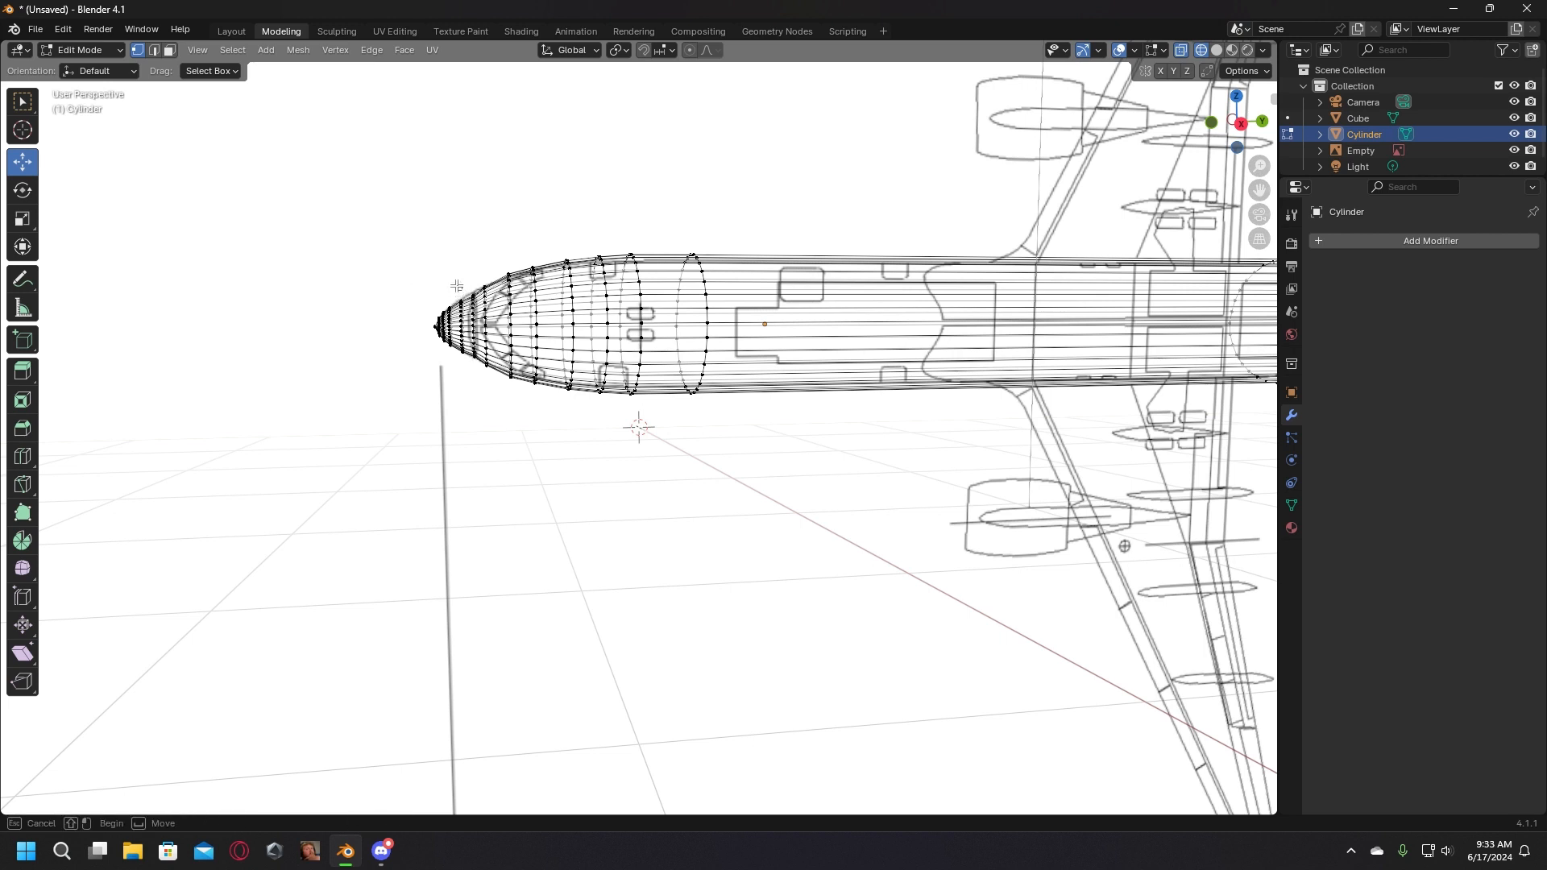
drag(464, 378, 465, 379)
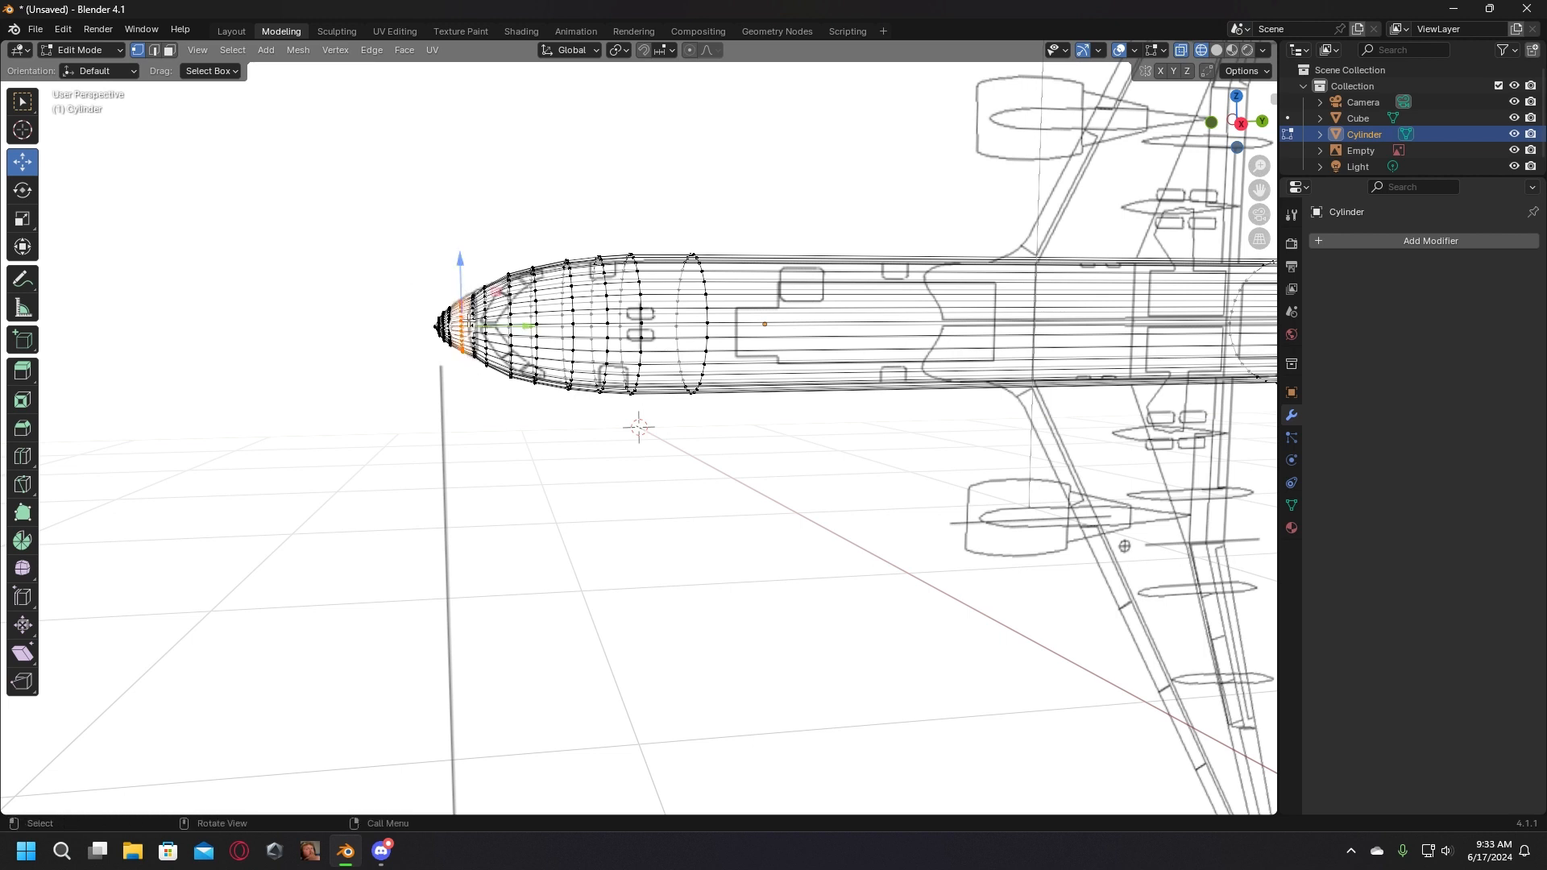
click(15, 222)
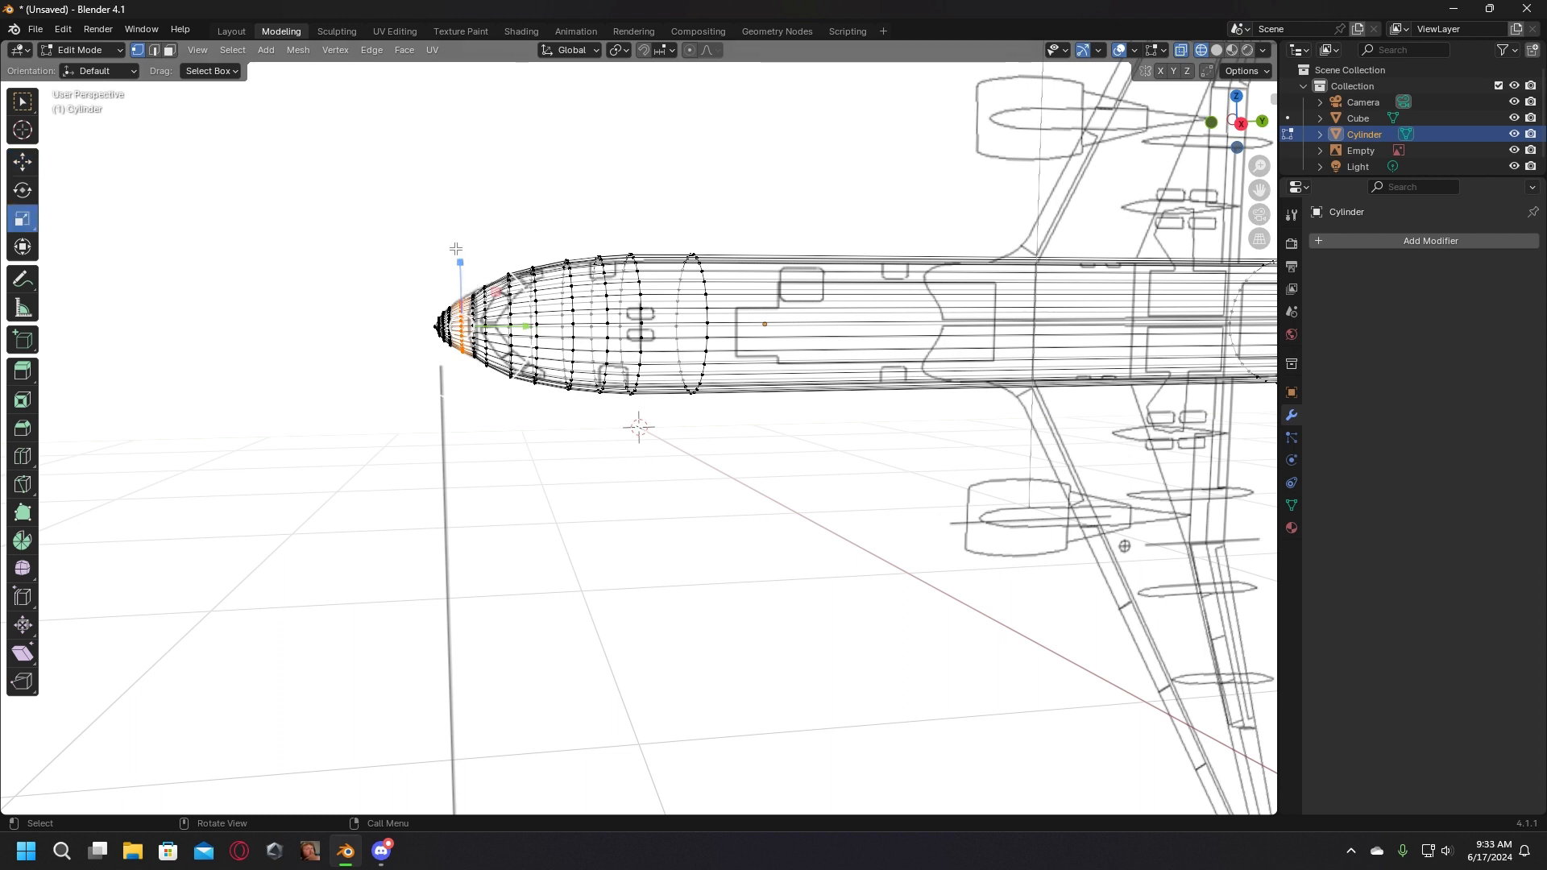
drag(460, 264, 458, 261)
click(365, 304)
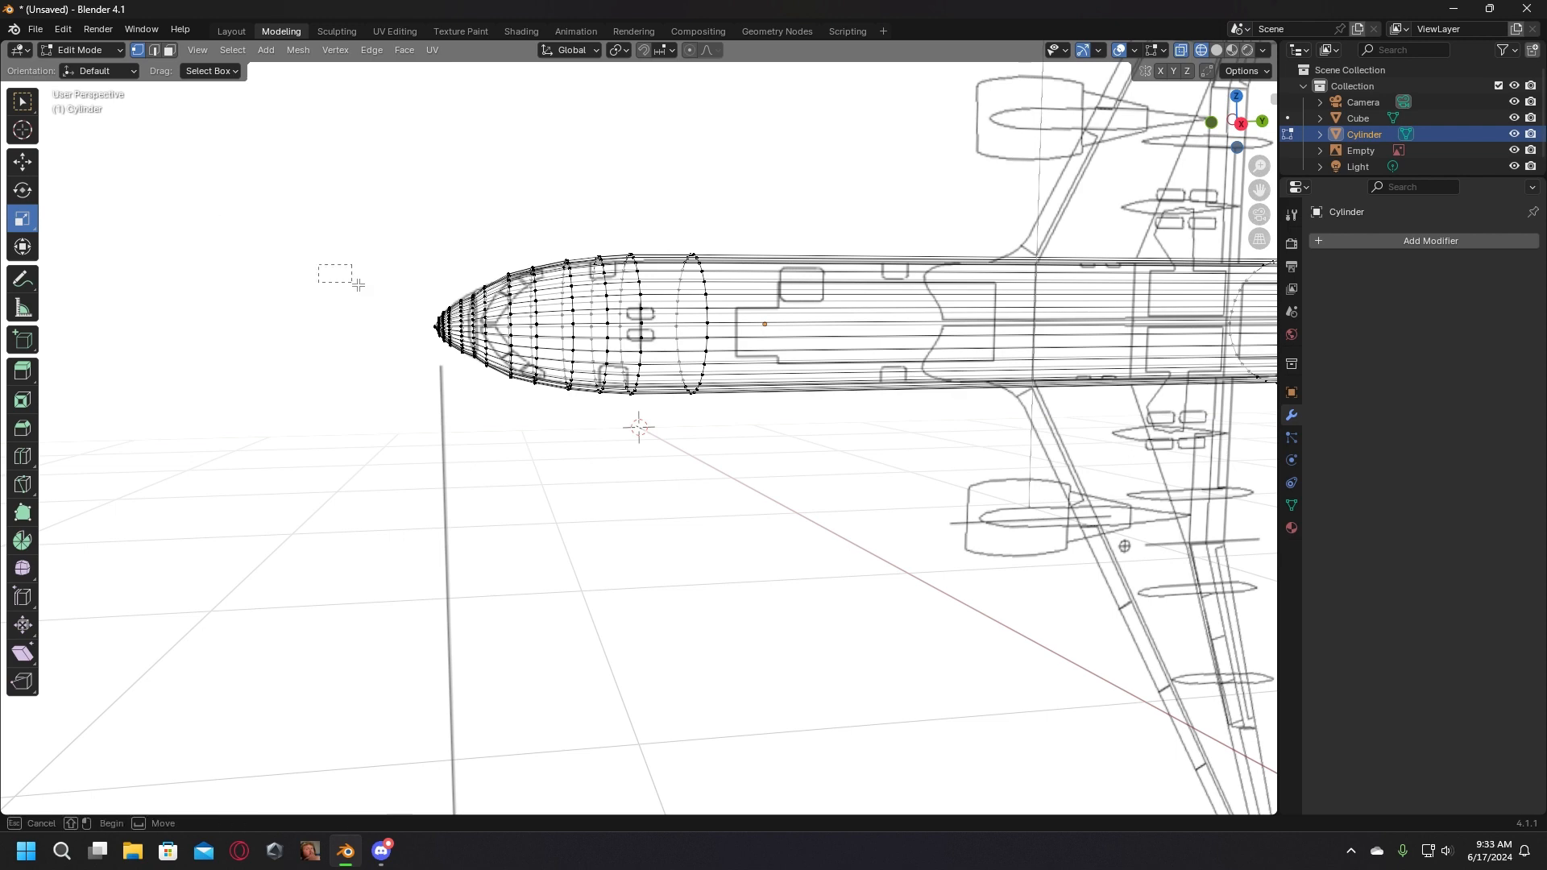
drag(466, 379, 466, 379)
click(25, 164)
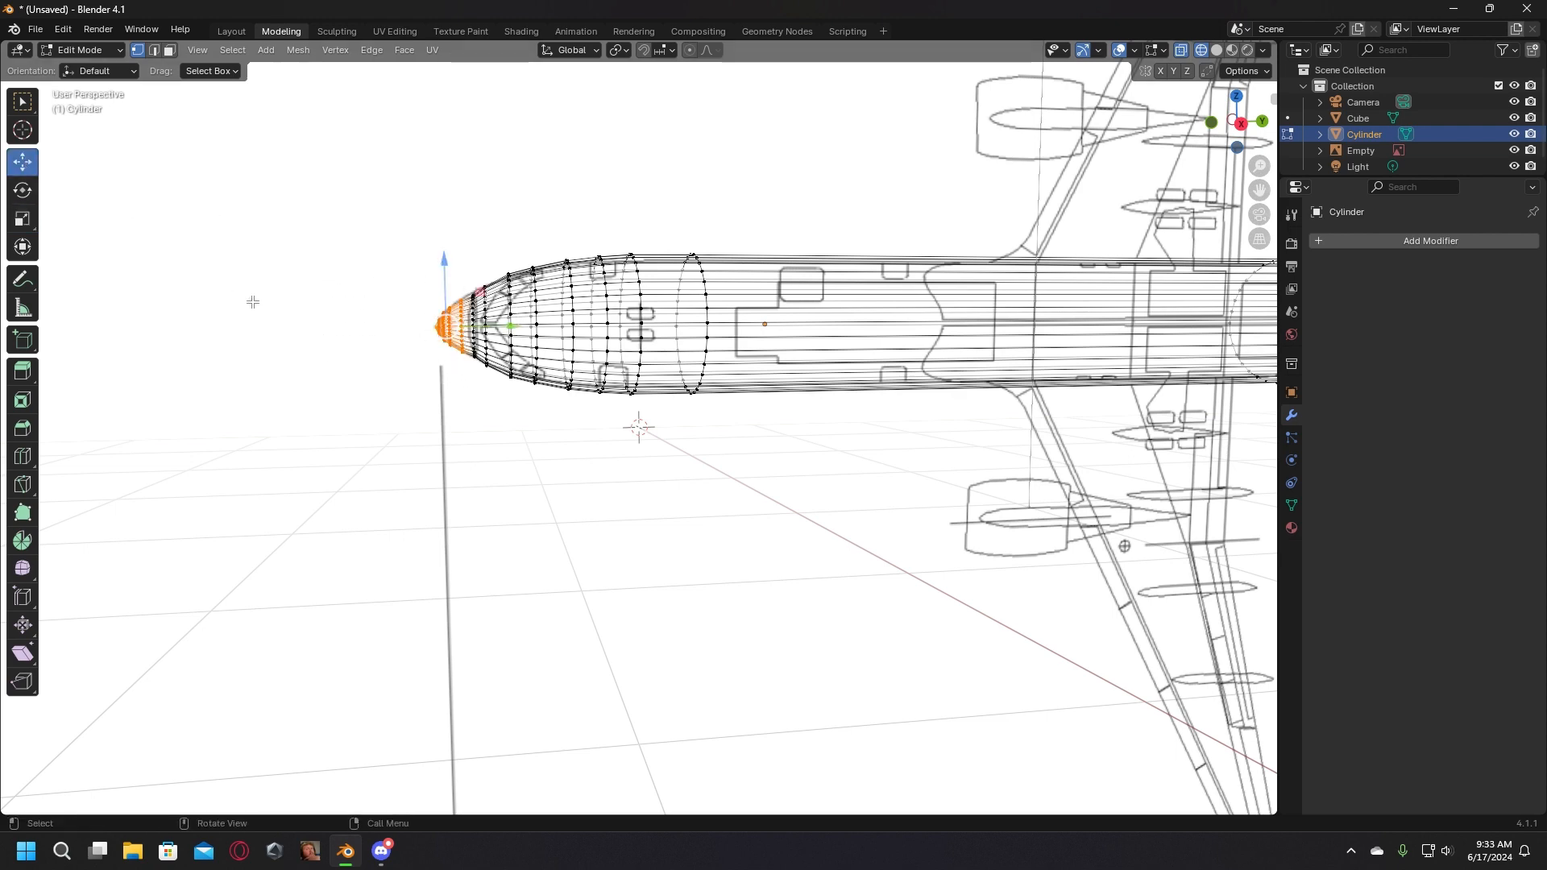
scroll(262, 353, down, 2)
scroll(234, 341, down, 2)
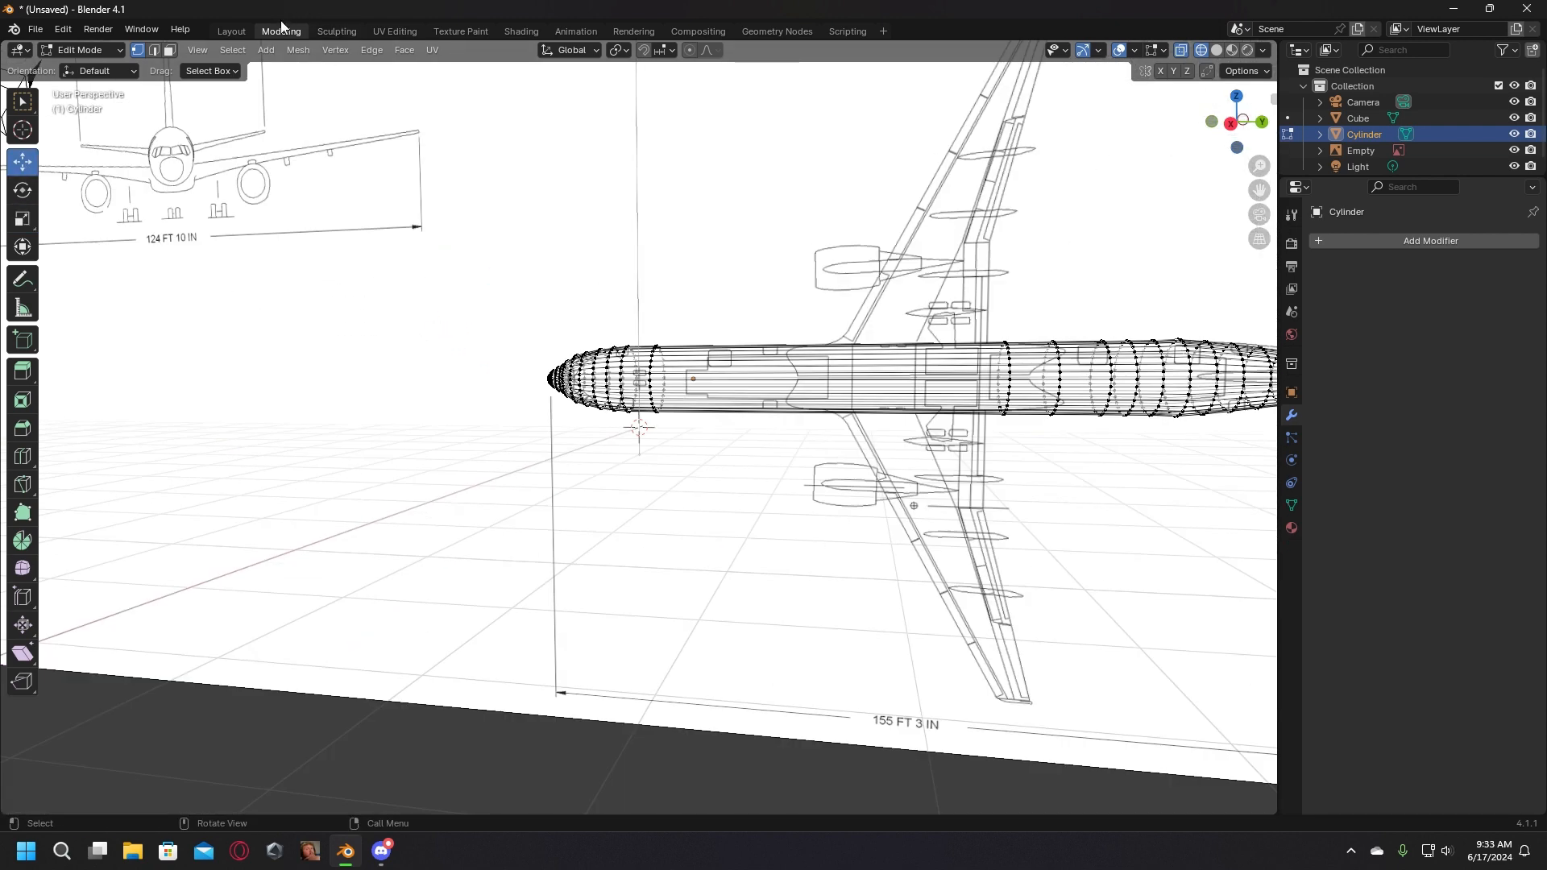
Step: Return to object mode and reposition the whole fuselage to about X 0.20 m and Z 0.89 m
click(247, 29)
middle_drag(459, 323, 655, 335)
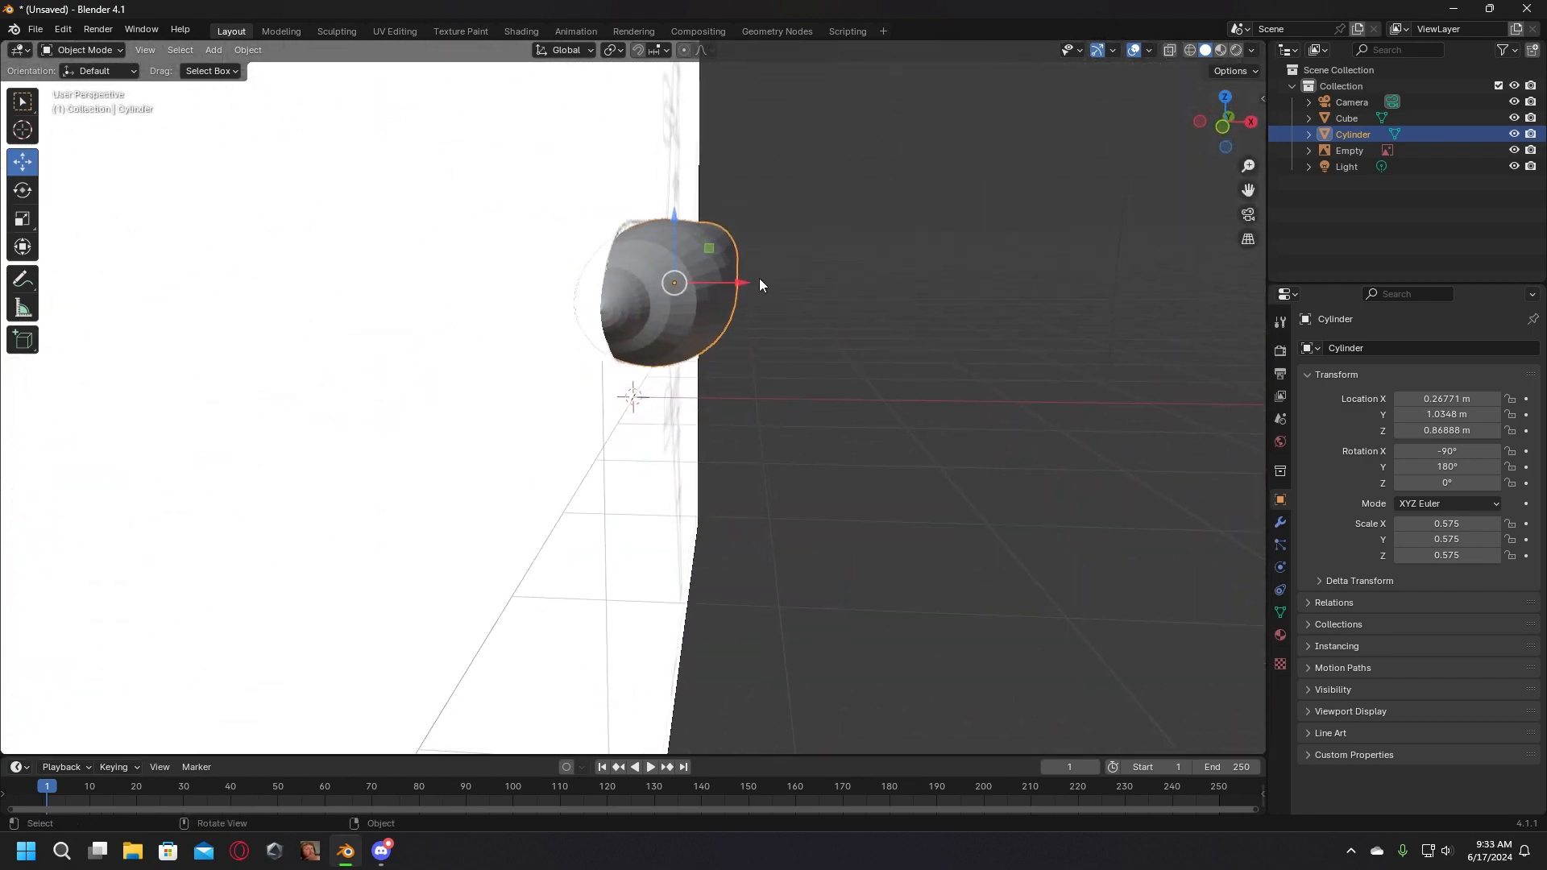
drag(759, 280, 670, 204)
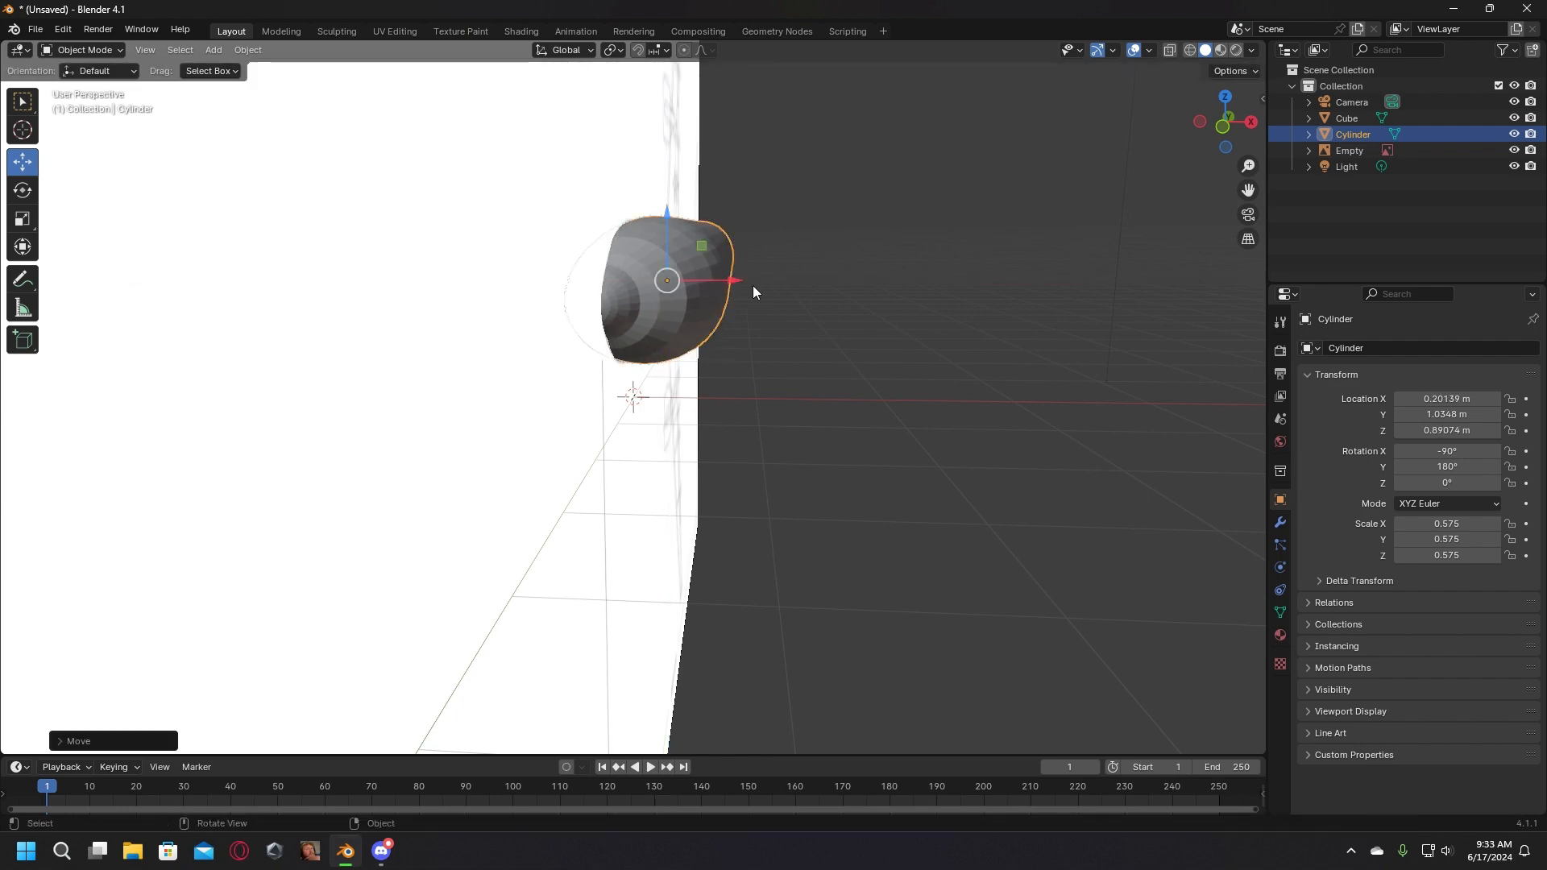
middle_drag(752, 285, 345, 139)
Step: Resume mesh editing and scale the vertex ring just ahead of the cockpit windows slightly along Z to fit the nose outline
click(280, 31)
middle_drag(290, 220, 378, 223)
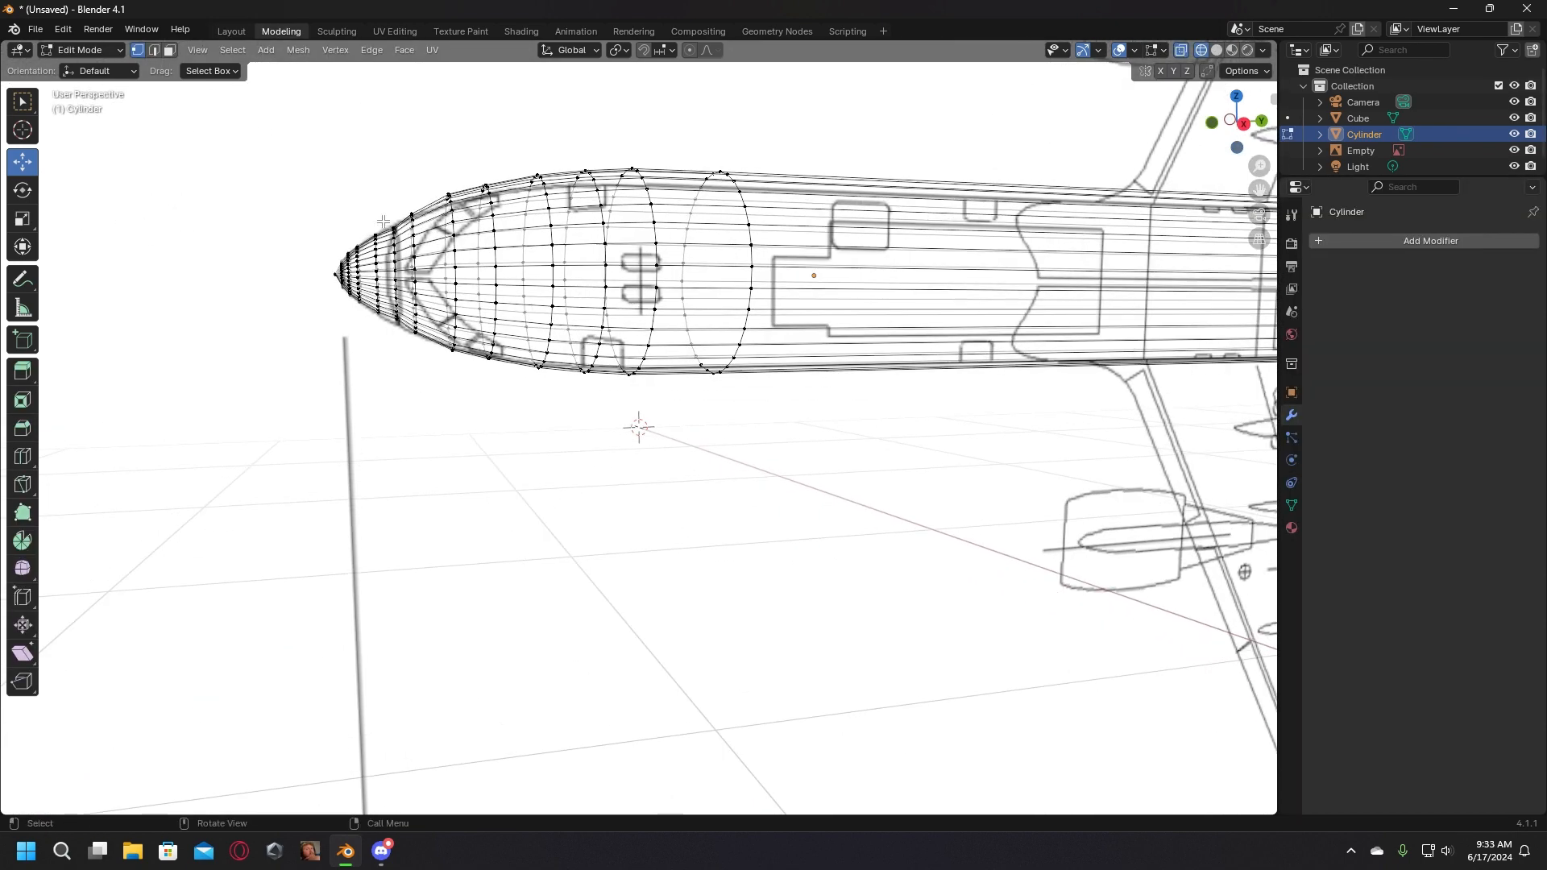
drag(387, 221, 404, 341)
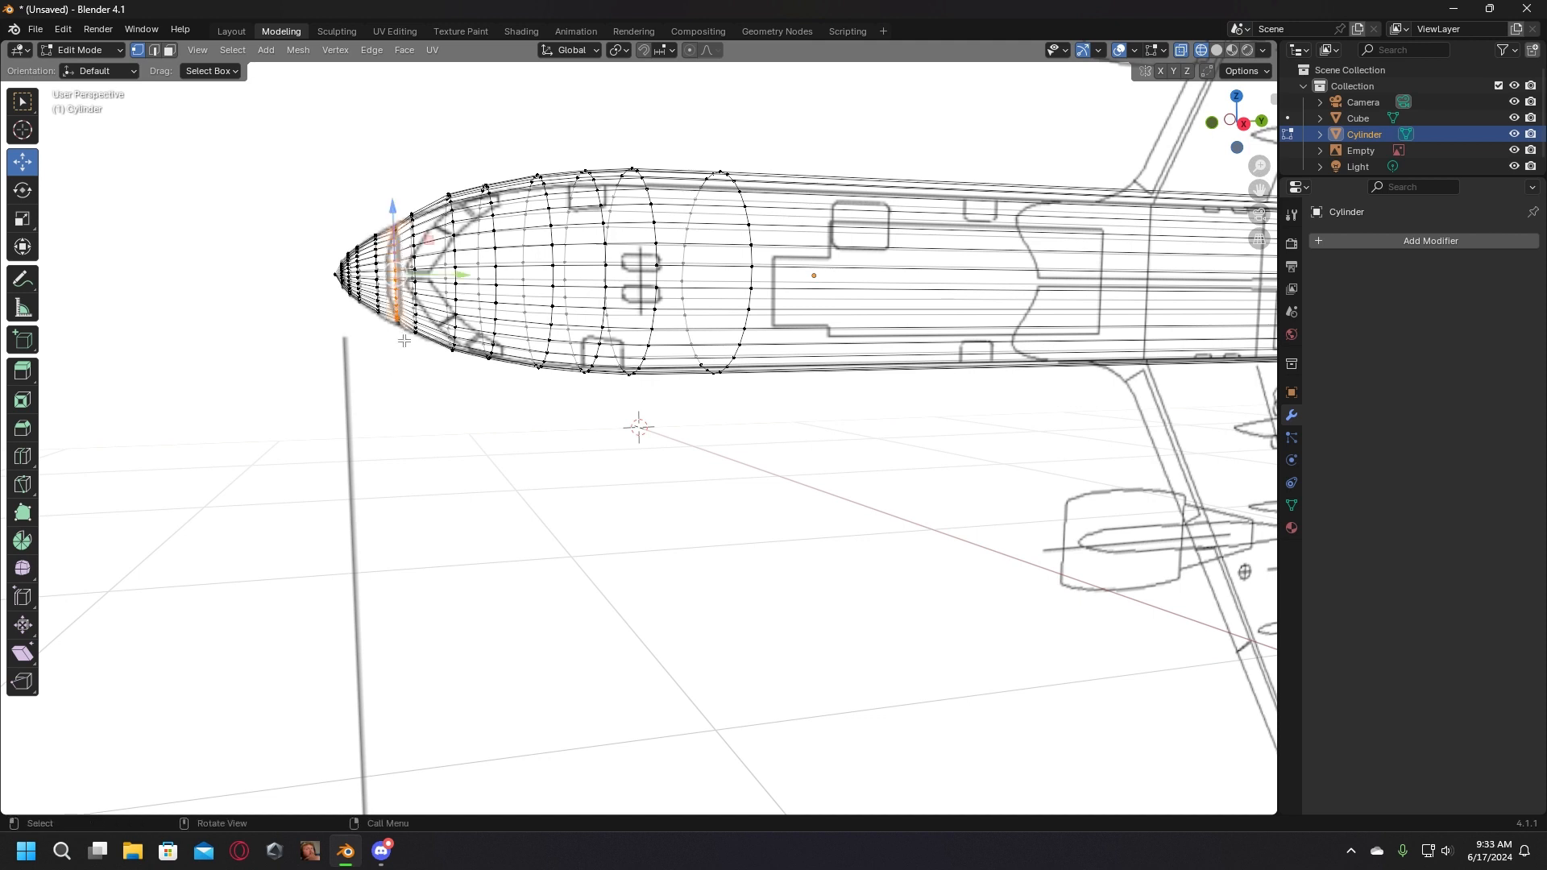
click(23, 225)
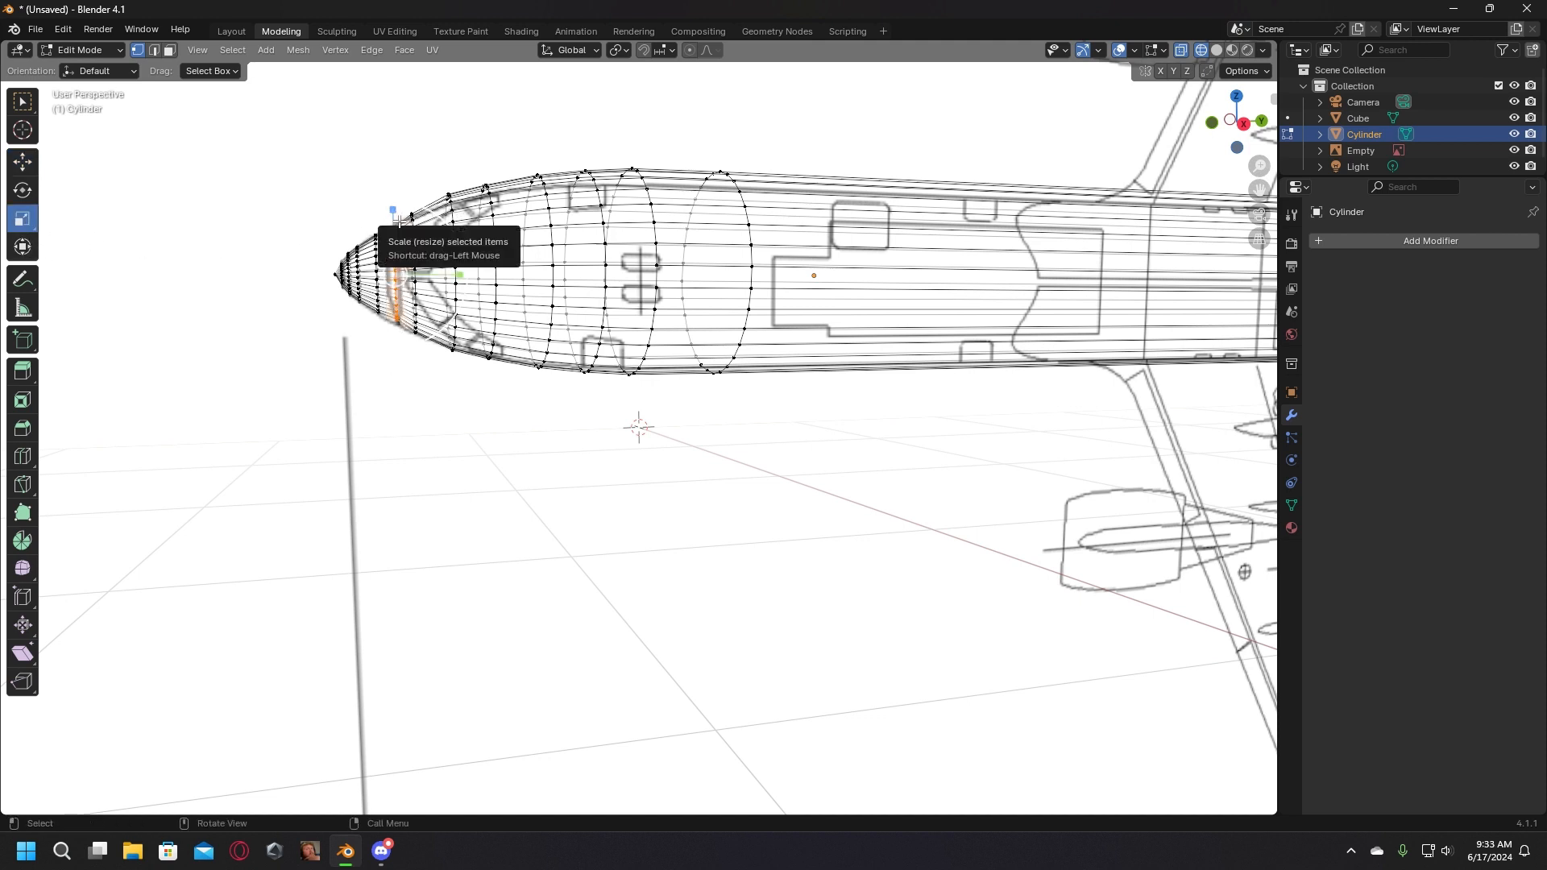
drag(391, 213, 392, 205)
scroll(262, 237, down, 1)
click(312, 241)
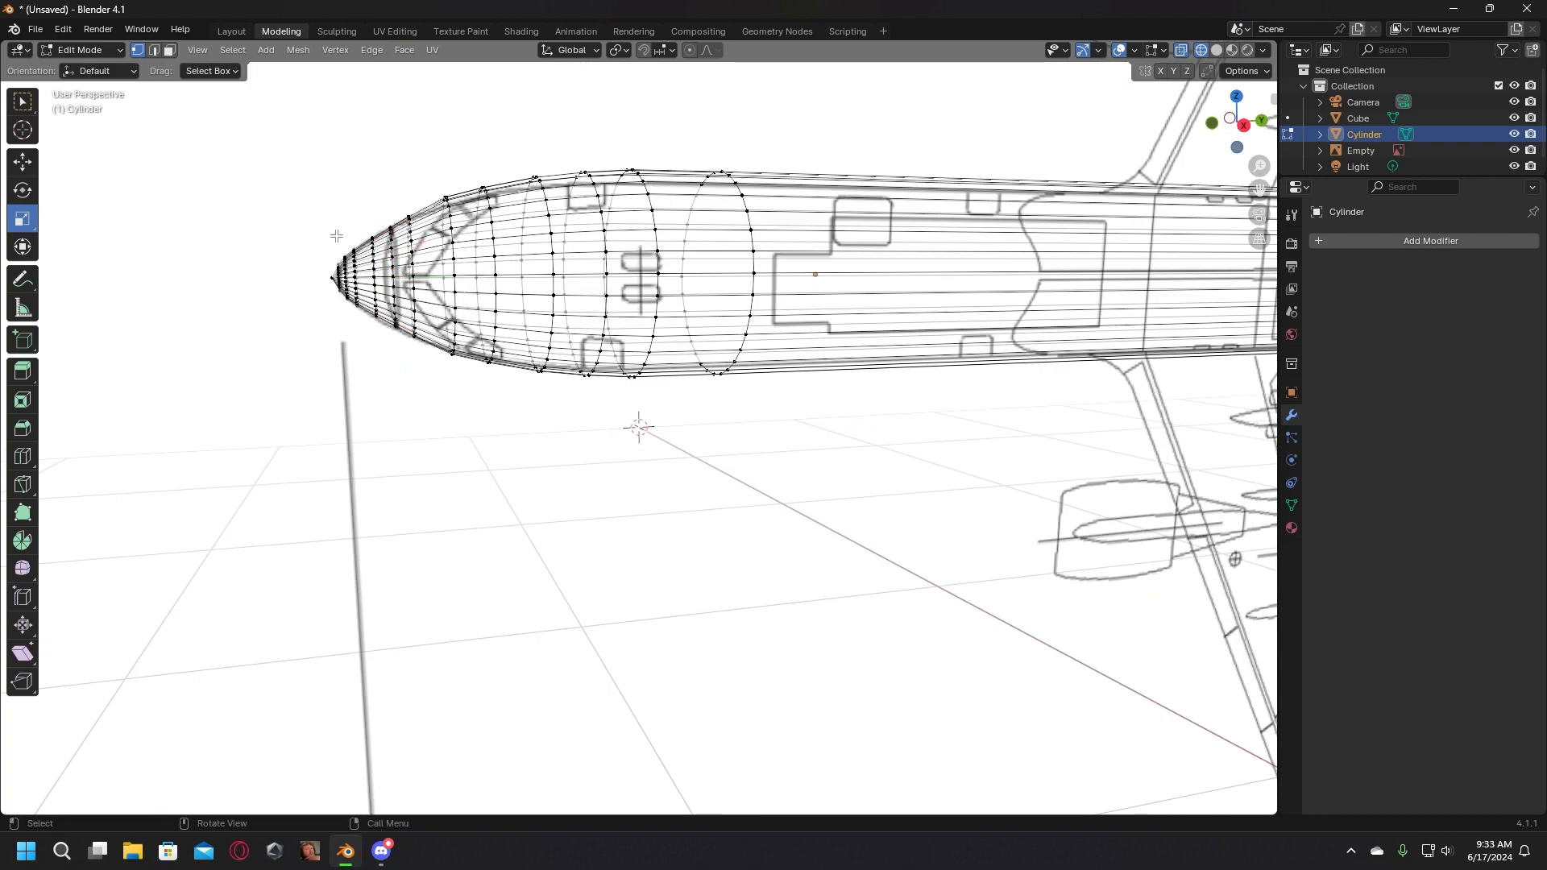
Step: Select the vertex ring across the cockpit windows and scale it slightly to follow the top-view outline
scroll(338, 234, down, 1)
scroll(331, 231, down, 3)
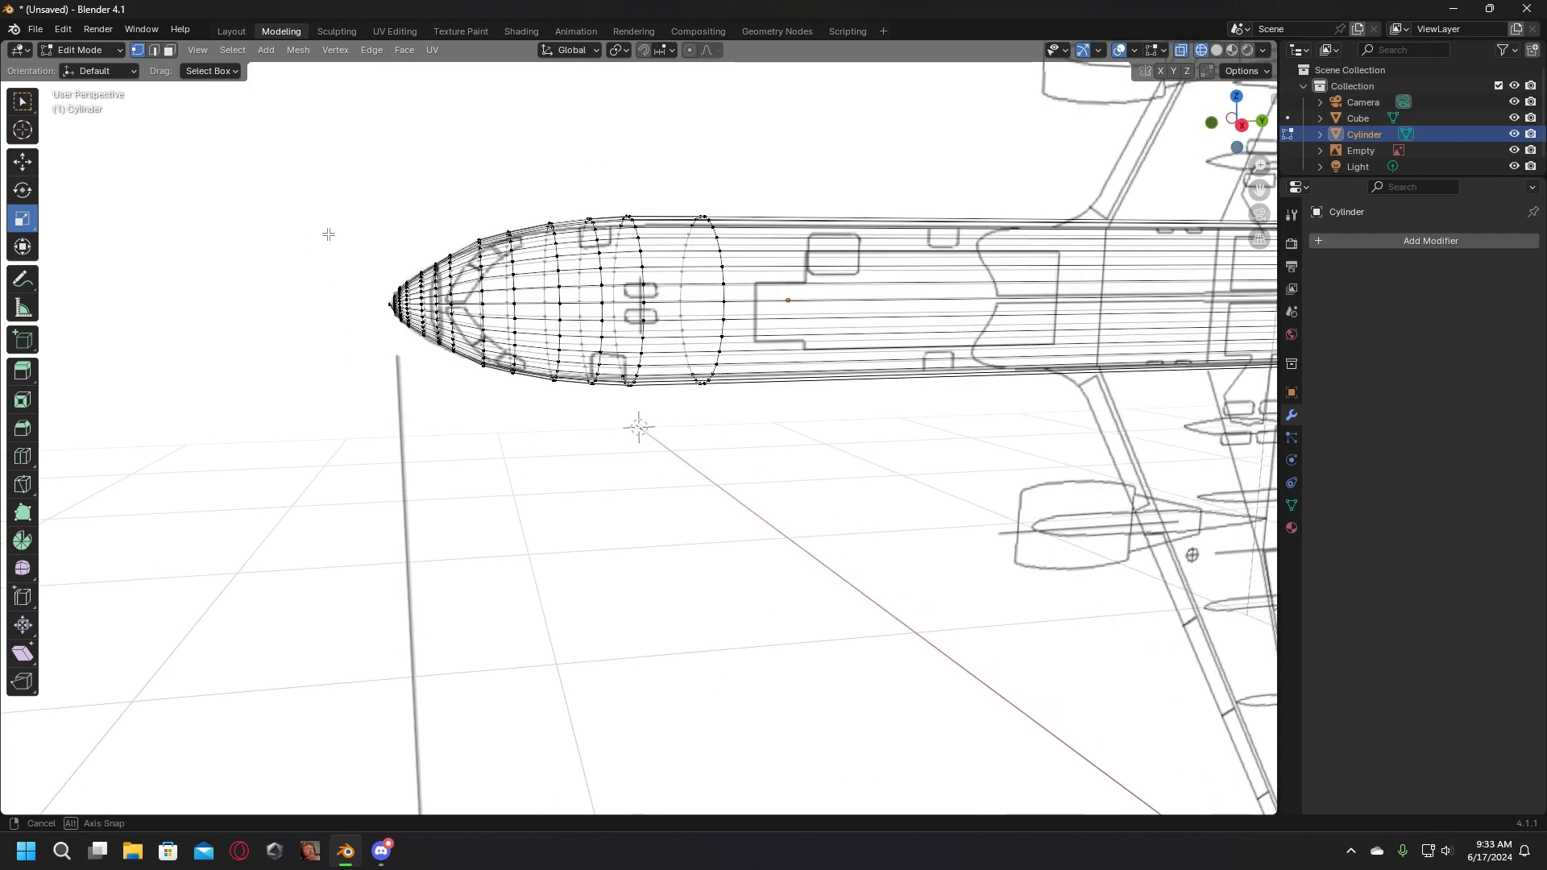
middle_drag(379, 239, 375, 234)
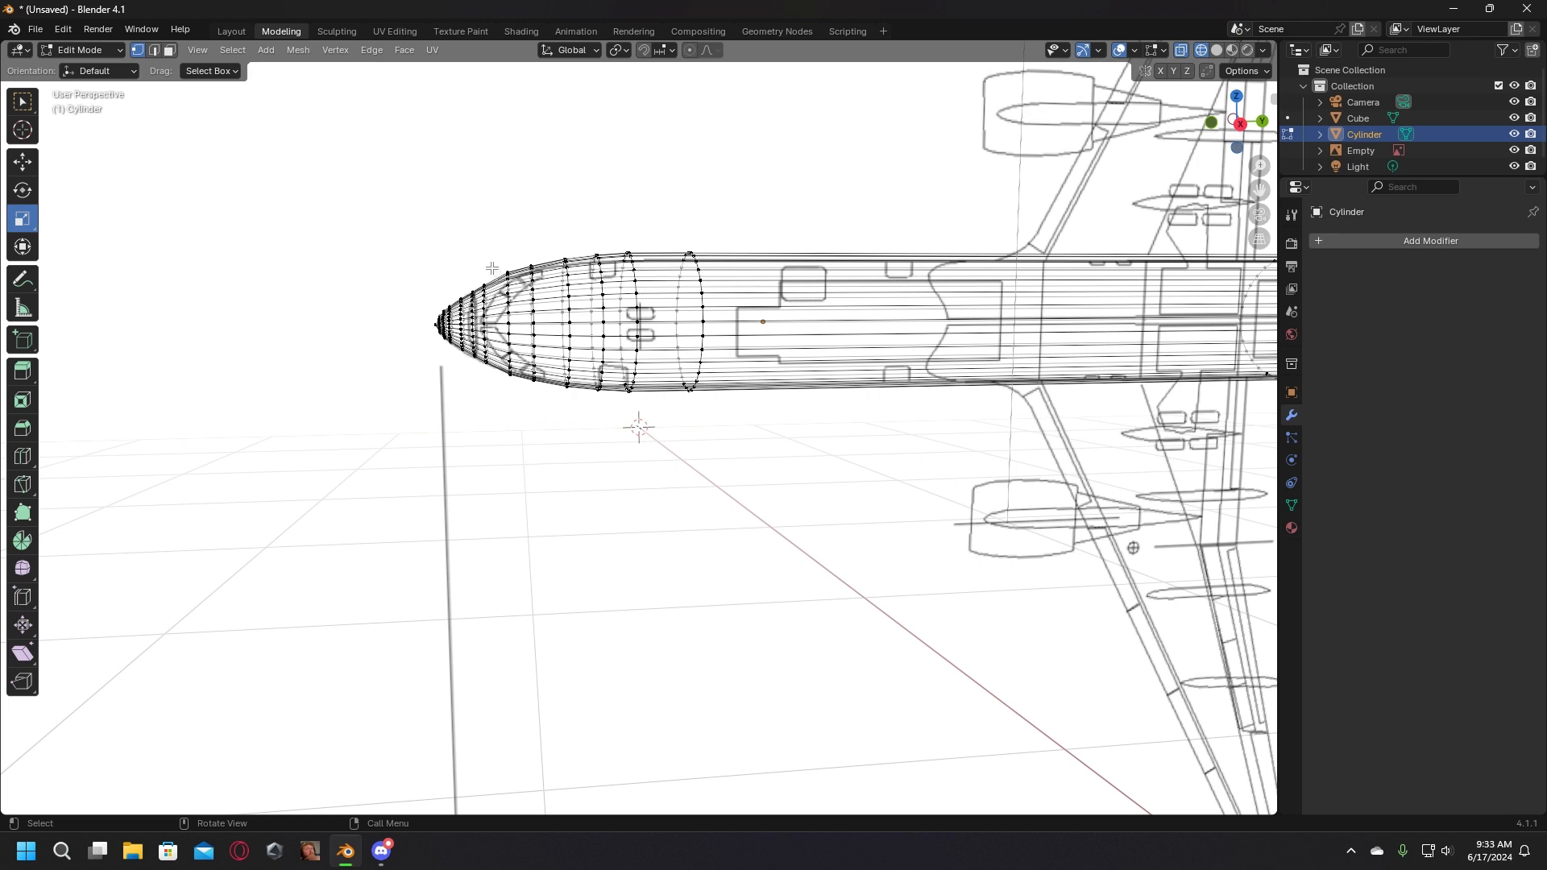
drag(509, 374, 520, 413)
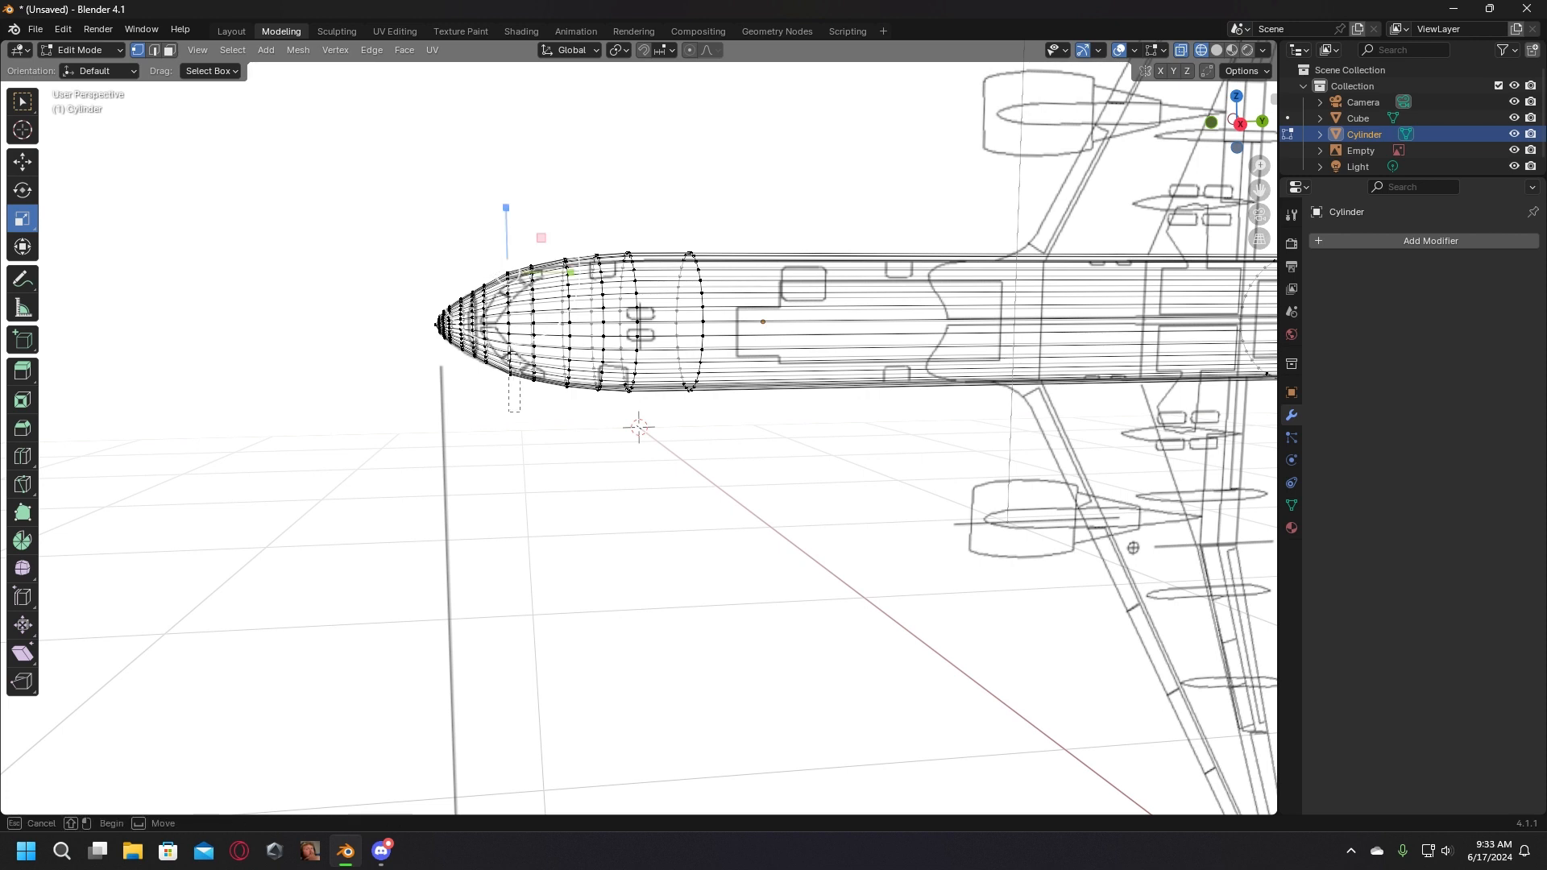
drag(499, 262, 508, 270)
click(599, 509)
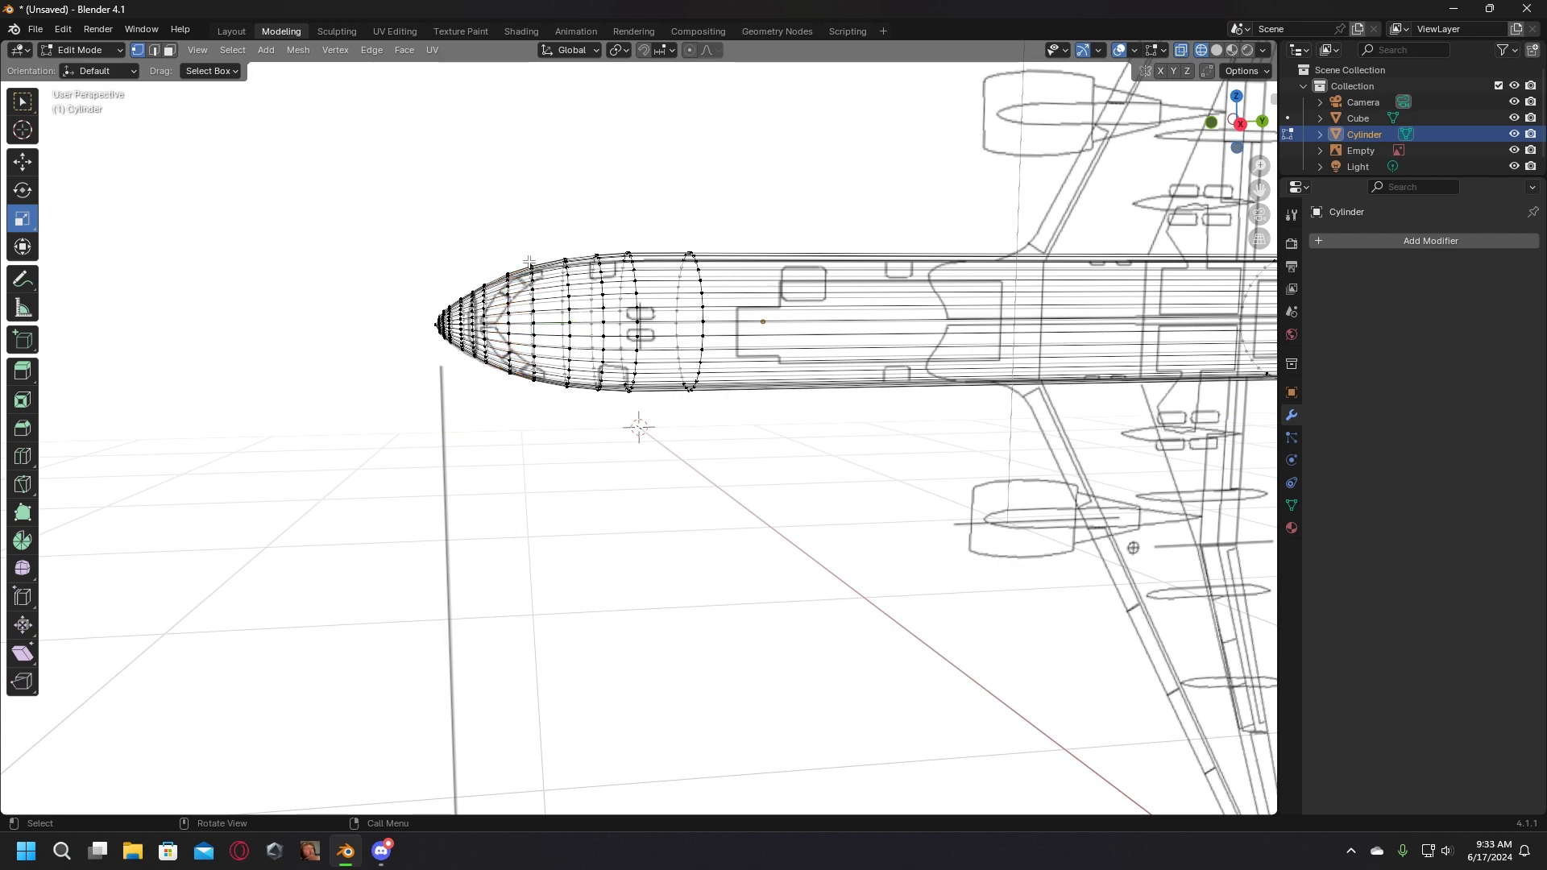
Step: Select the three vertex rings around the front doors and scale them down slightly along Z to the drawn outline
middle_drag(694, 201, 676, 206)
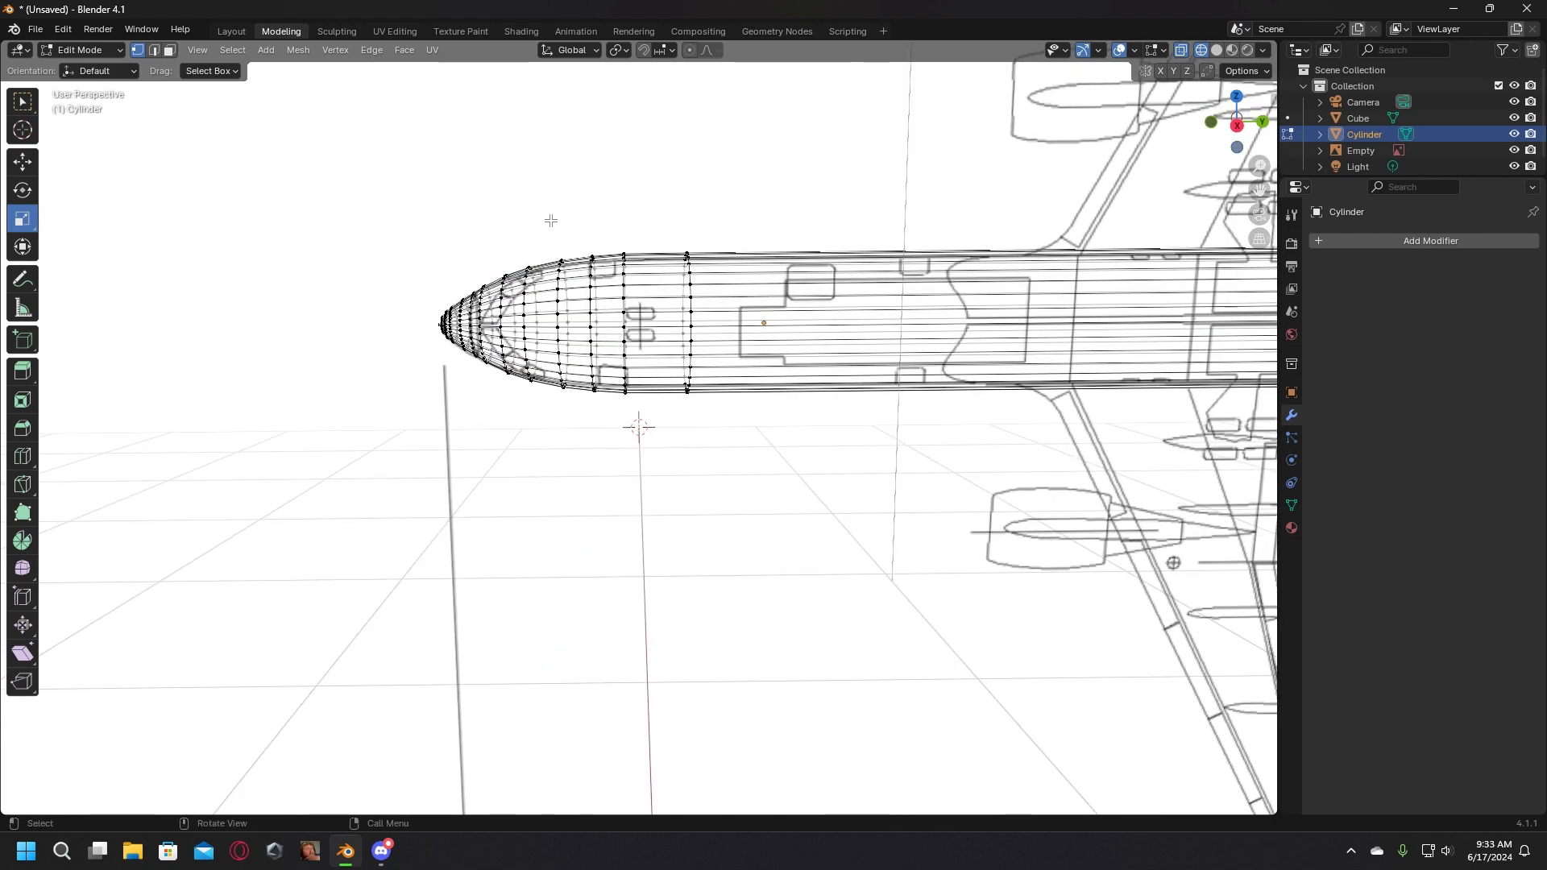
drag(545, 222, 602, 307)
drag(631, 419, 631, 418)
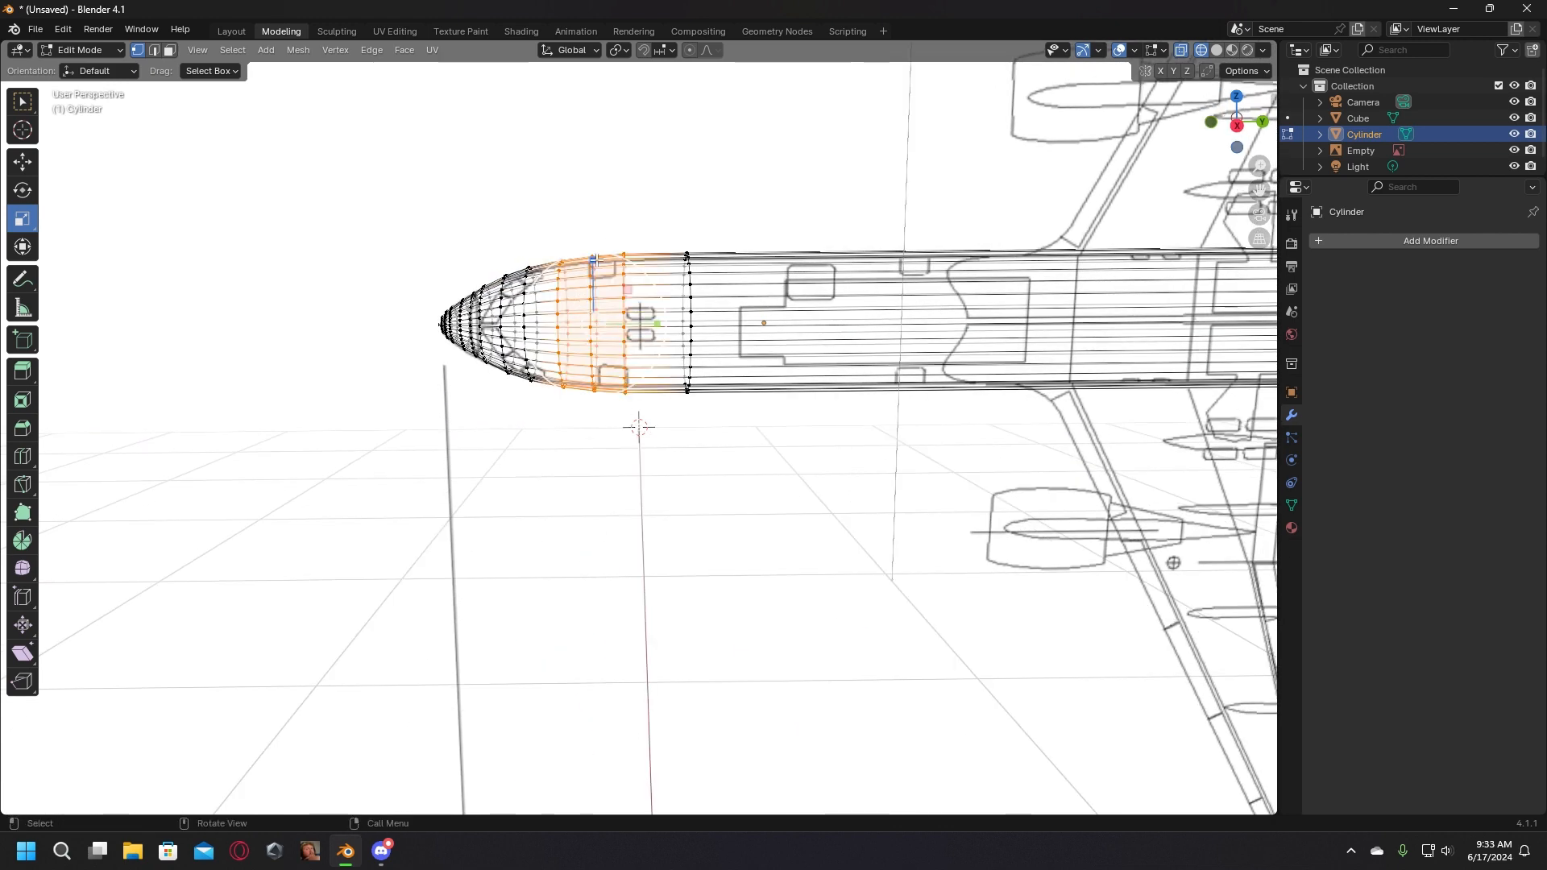
drag(595, 260, 657, 210)
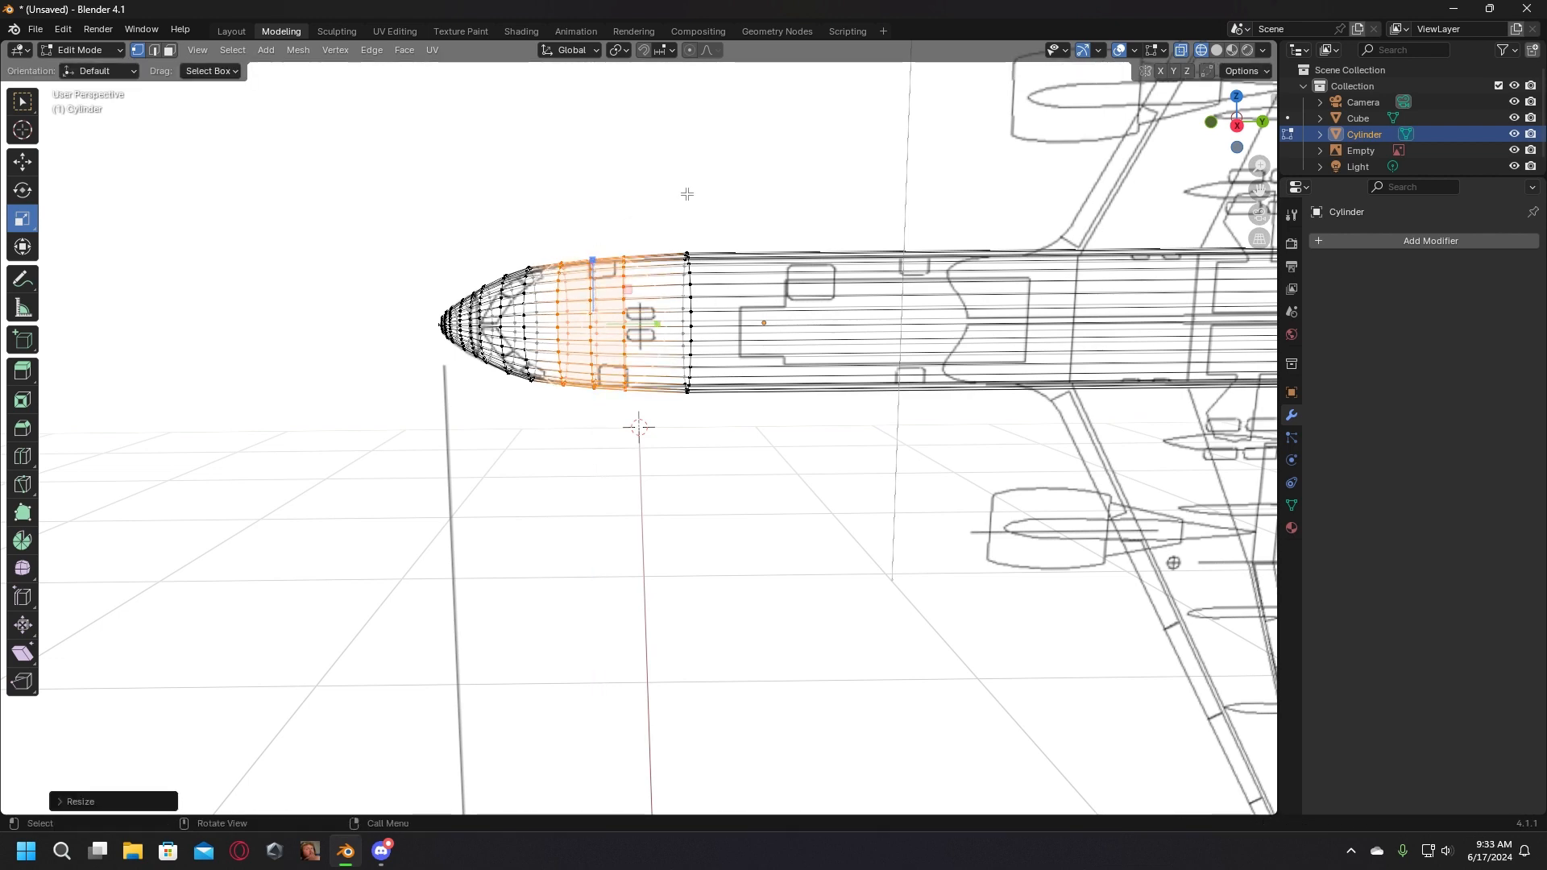
middle_drag(686, 194, 730, 188)
middle_drag(475, 163, 507, 278)
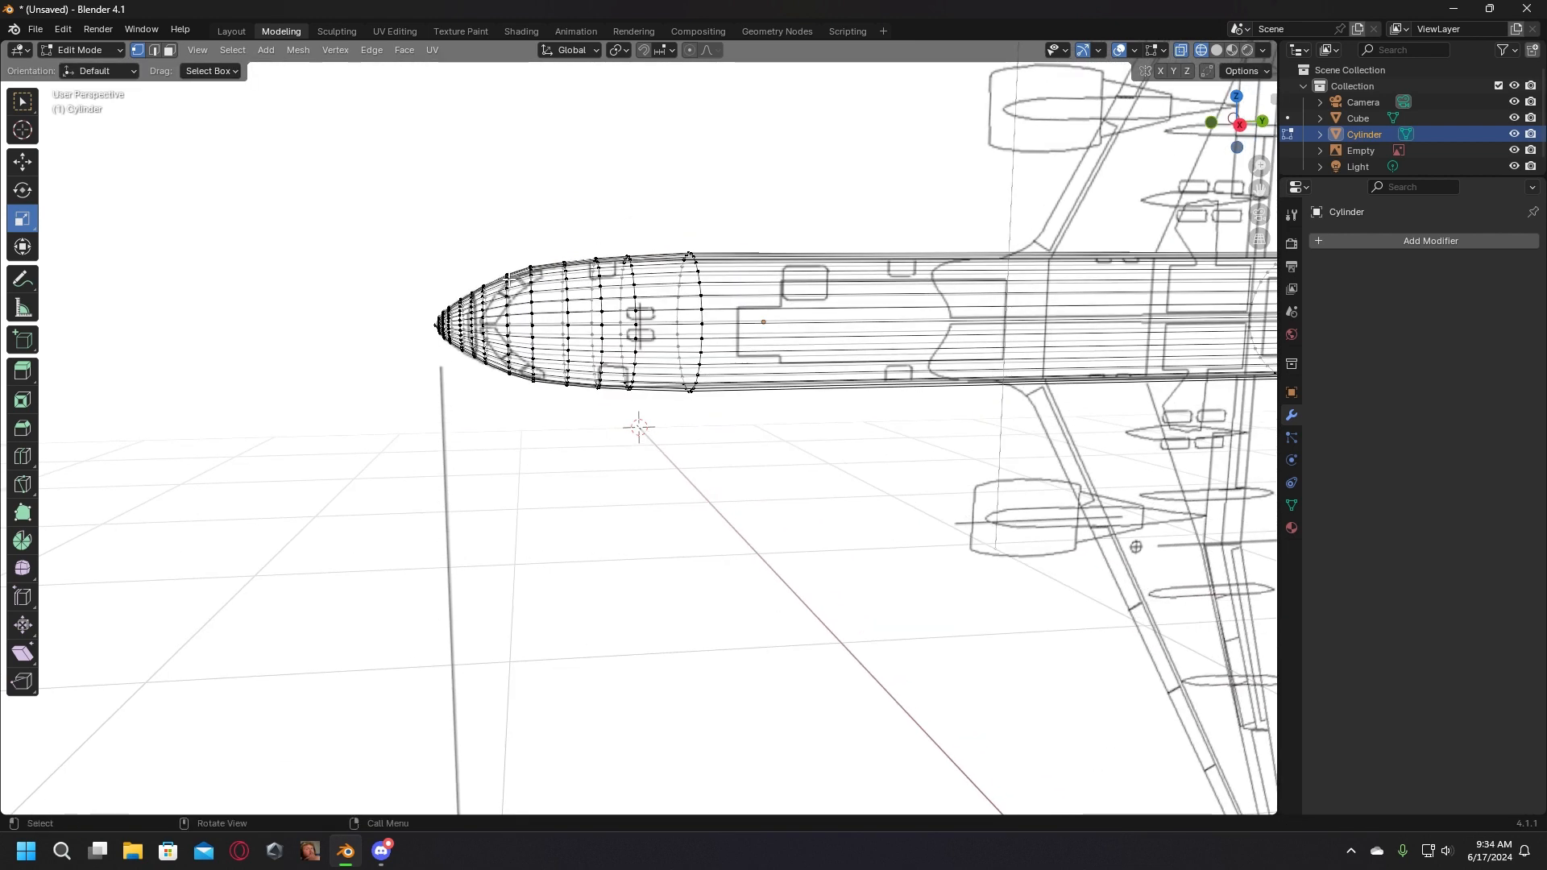
Step: Scale the vertex ring at the rear edge of the cockpit windows uniformly to about 0.965
drag(522, 246, 538, 413)
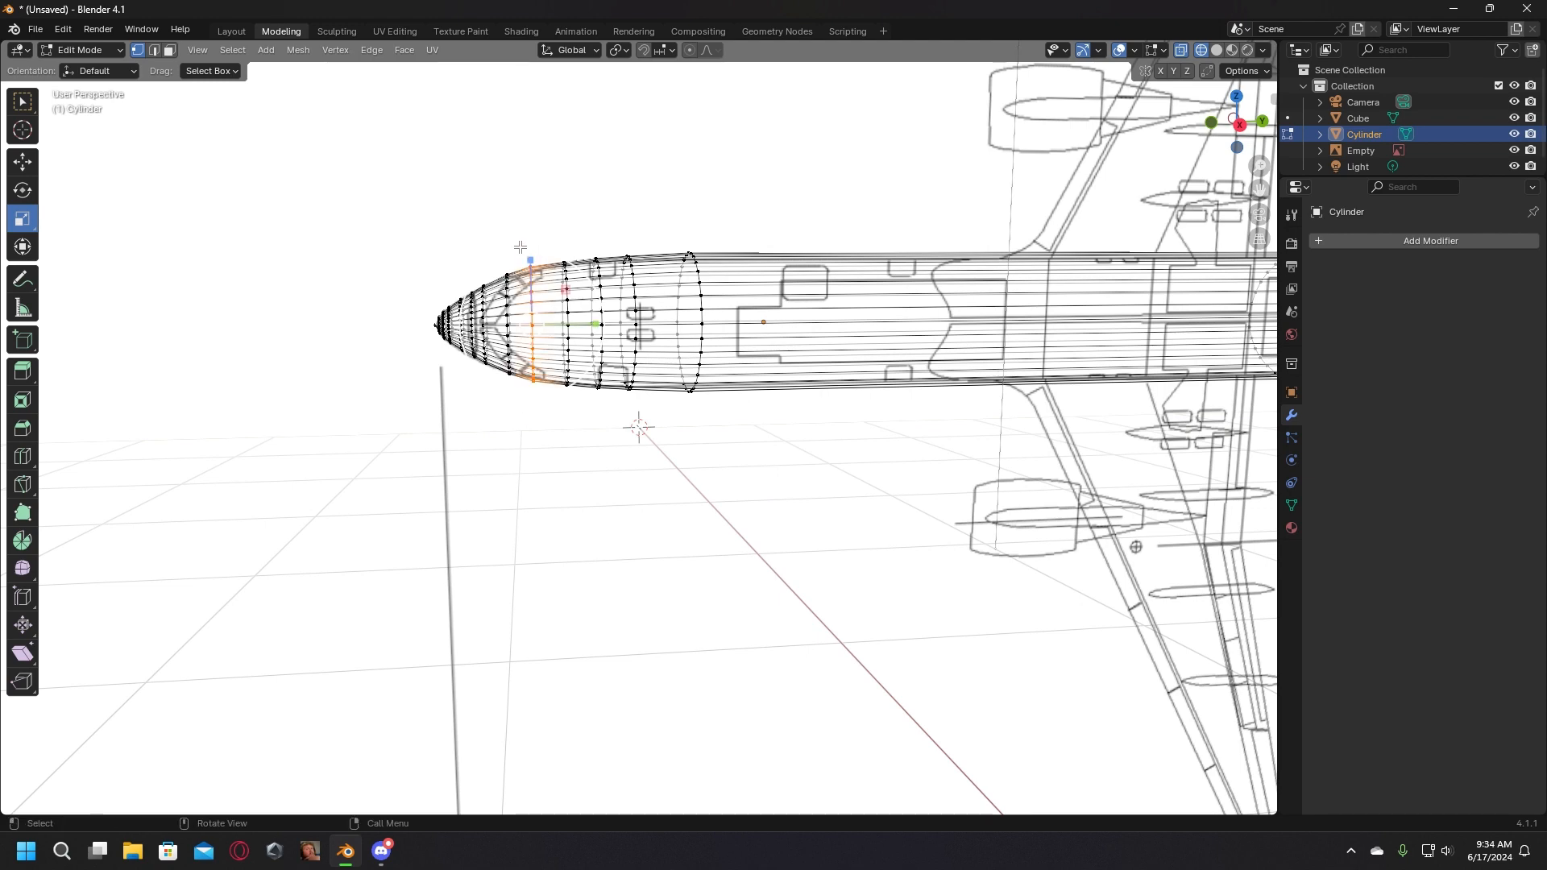
key(s)
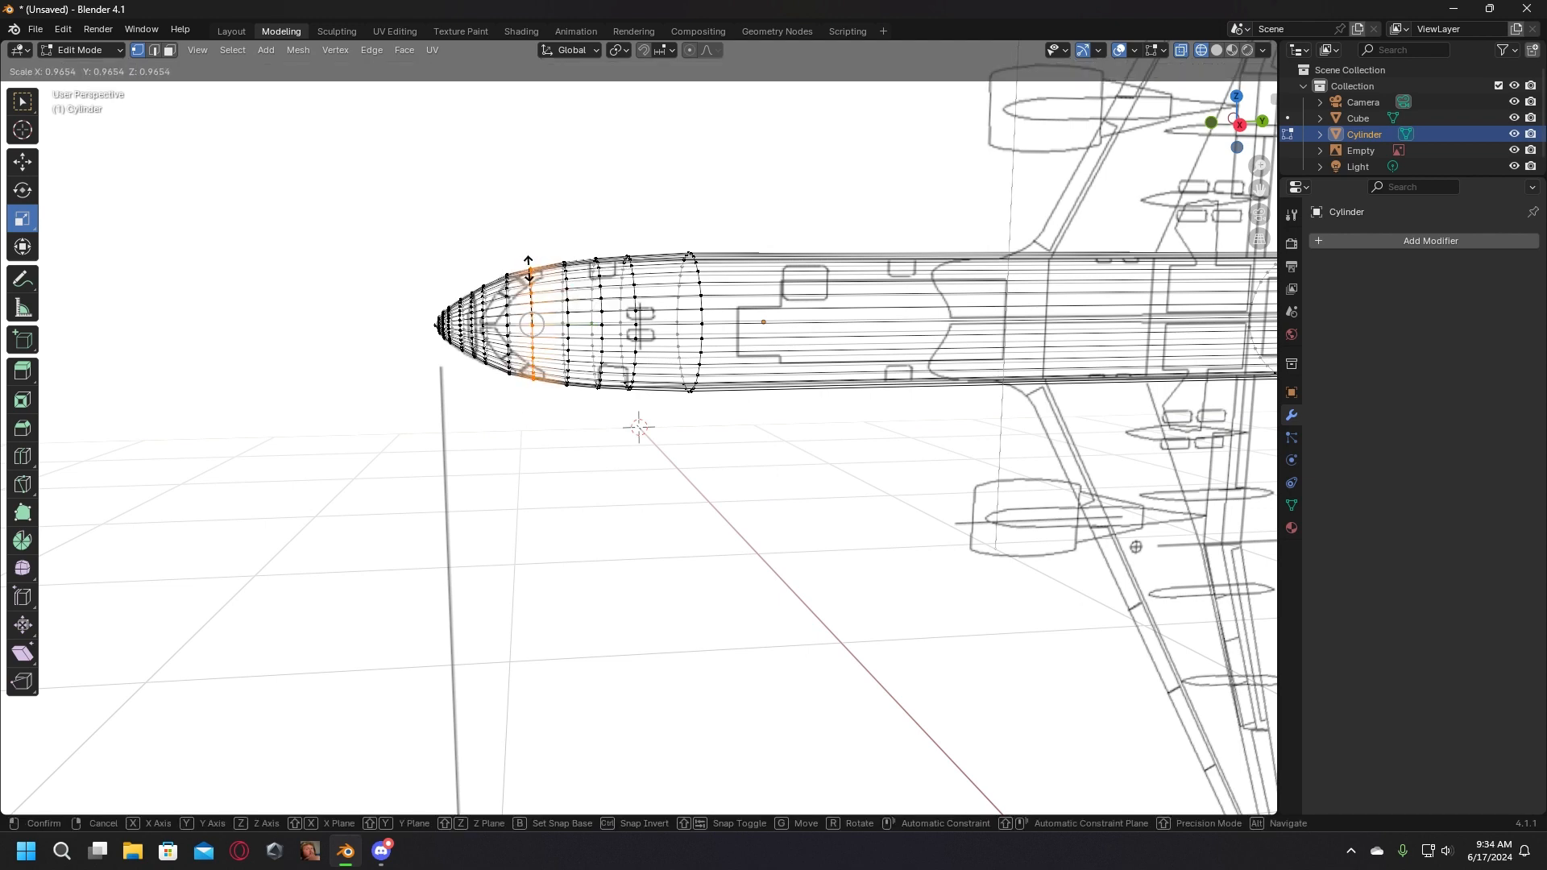
click(529, 268)
click(625, 190)
Step: Select all fuselage vertices from behind the front doors to the tail and scale them down slightly along Z
scroll(628, 192, down, 4)
middle_drag(880, 287, 850, 278)
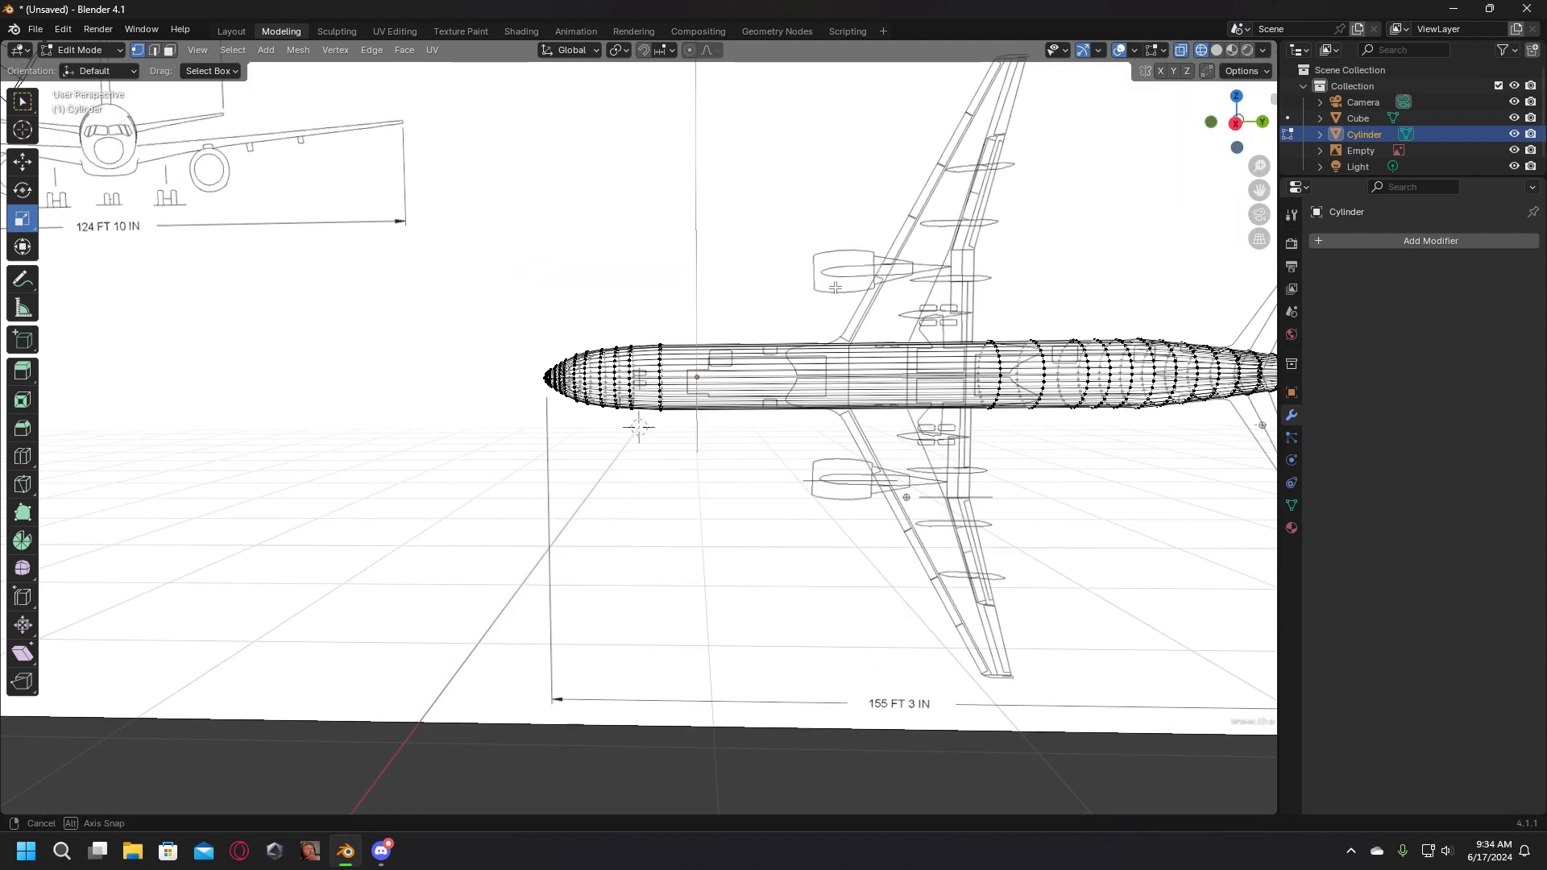
scroll(851, 278, down, 1)
scroll(857, 275, down, 2)
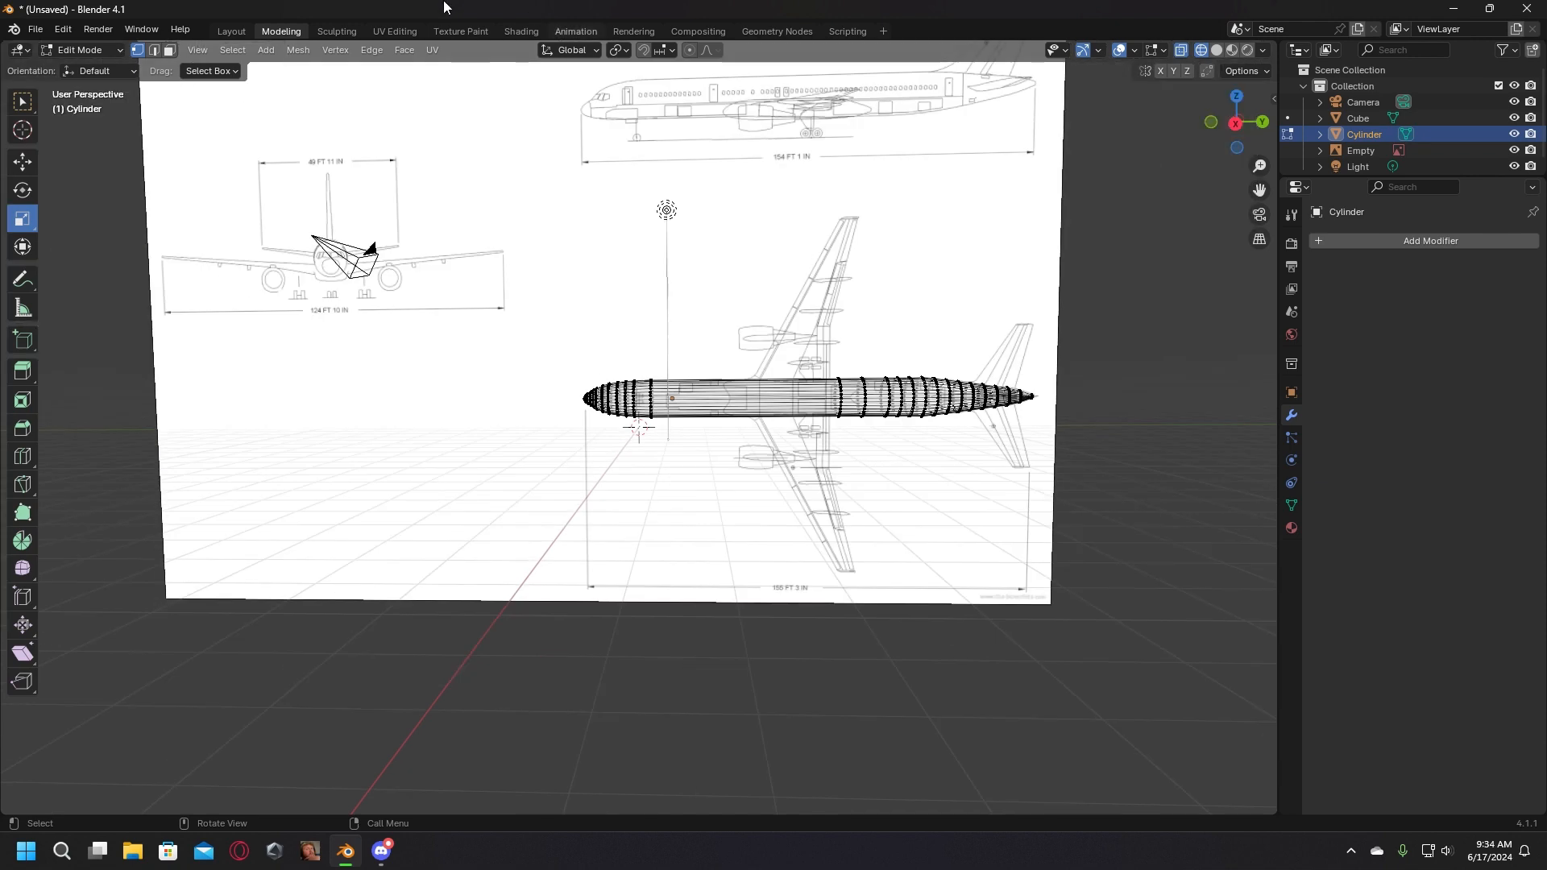
drag(914, 479, 844, 424)
drag(1047, 458, 1047, 456)
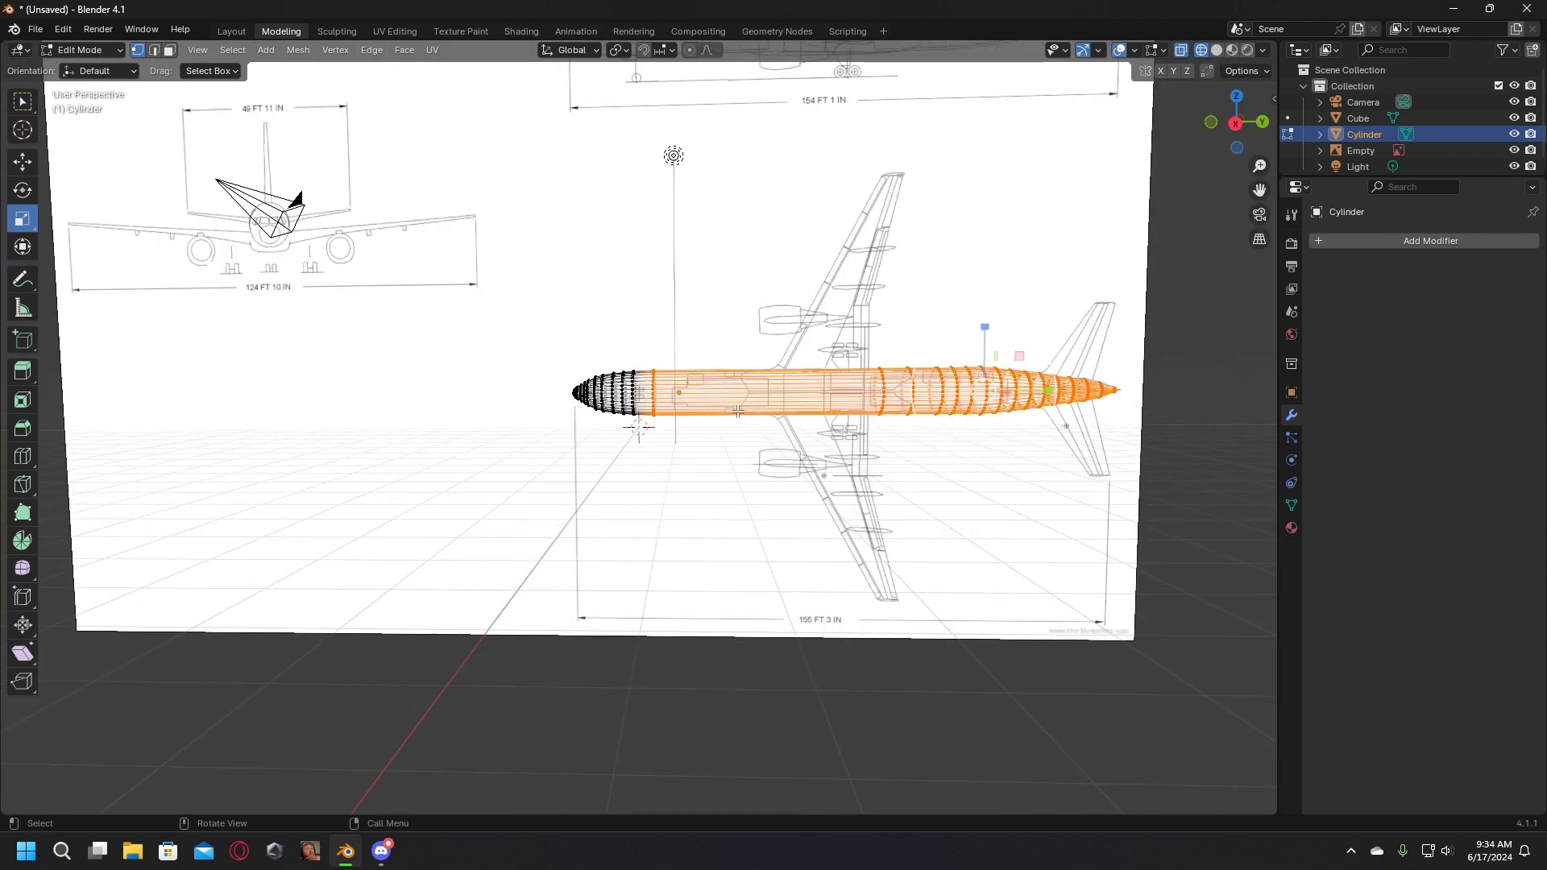
scroll(867, 367, up, 5)
middle_drag(1026, 299, 1163, 312)
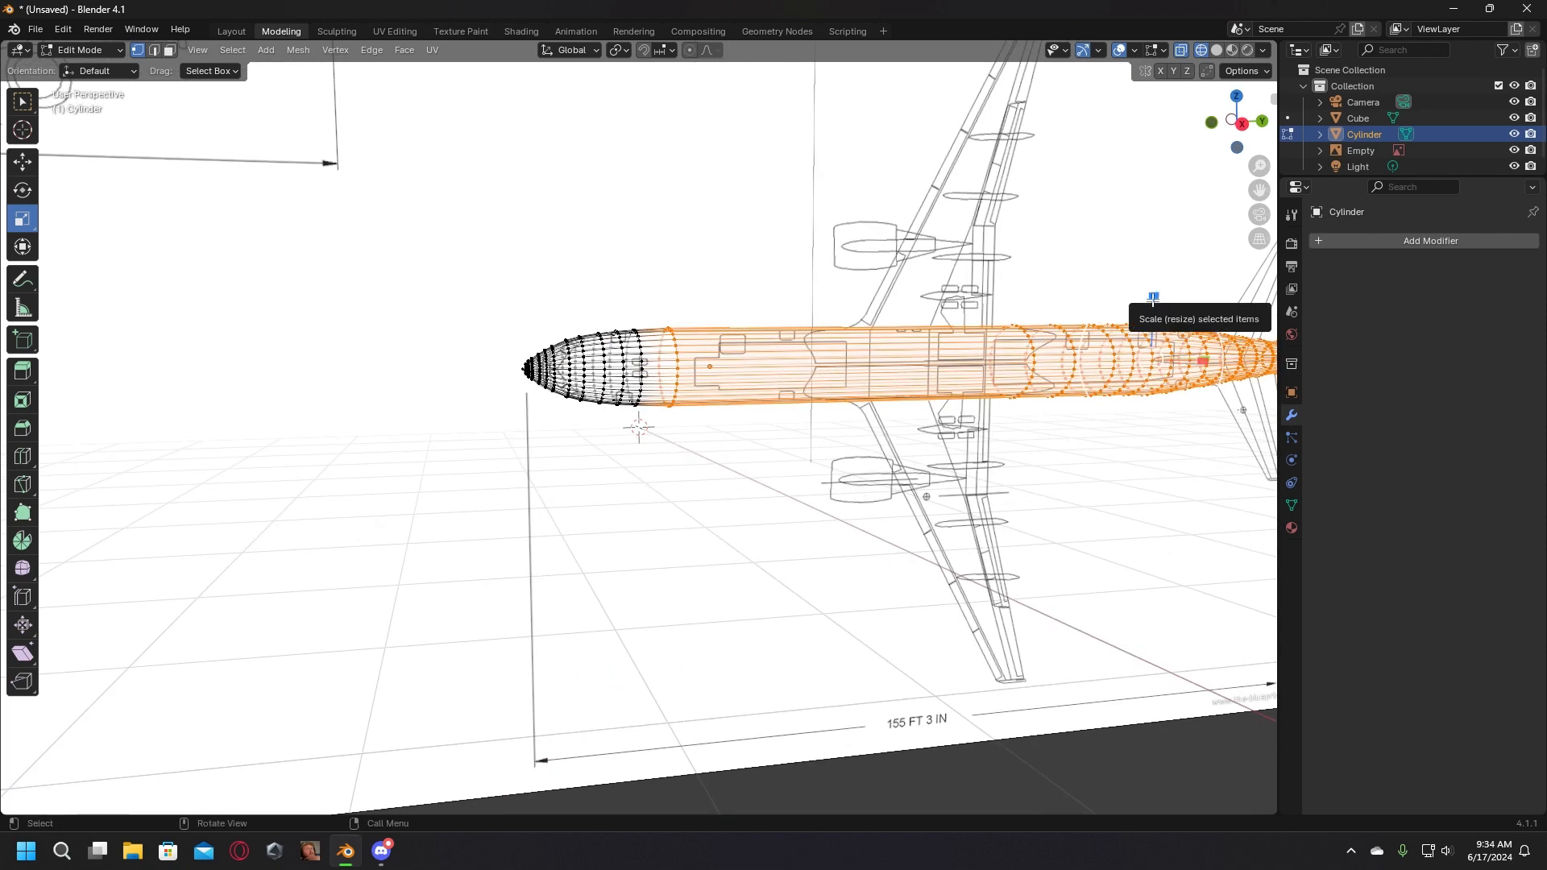
drag(1153, 298, 1147, 306)
click(852, 246)
Step: Leave mesh editing and examine the whole solid fuselage against the top-view drawing
scroll(852, 246, down, 4)
middle_drag(852, 247, 832, 234)
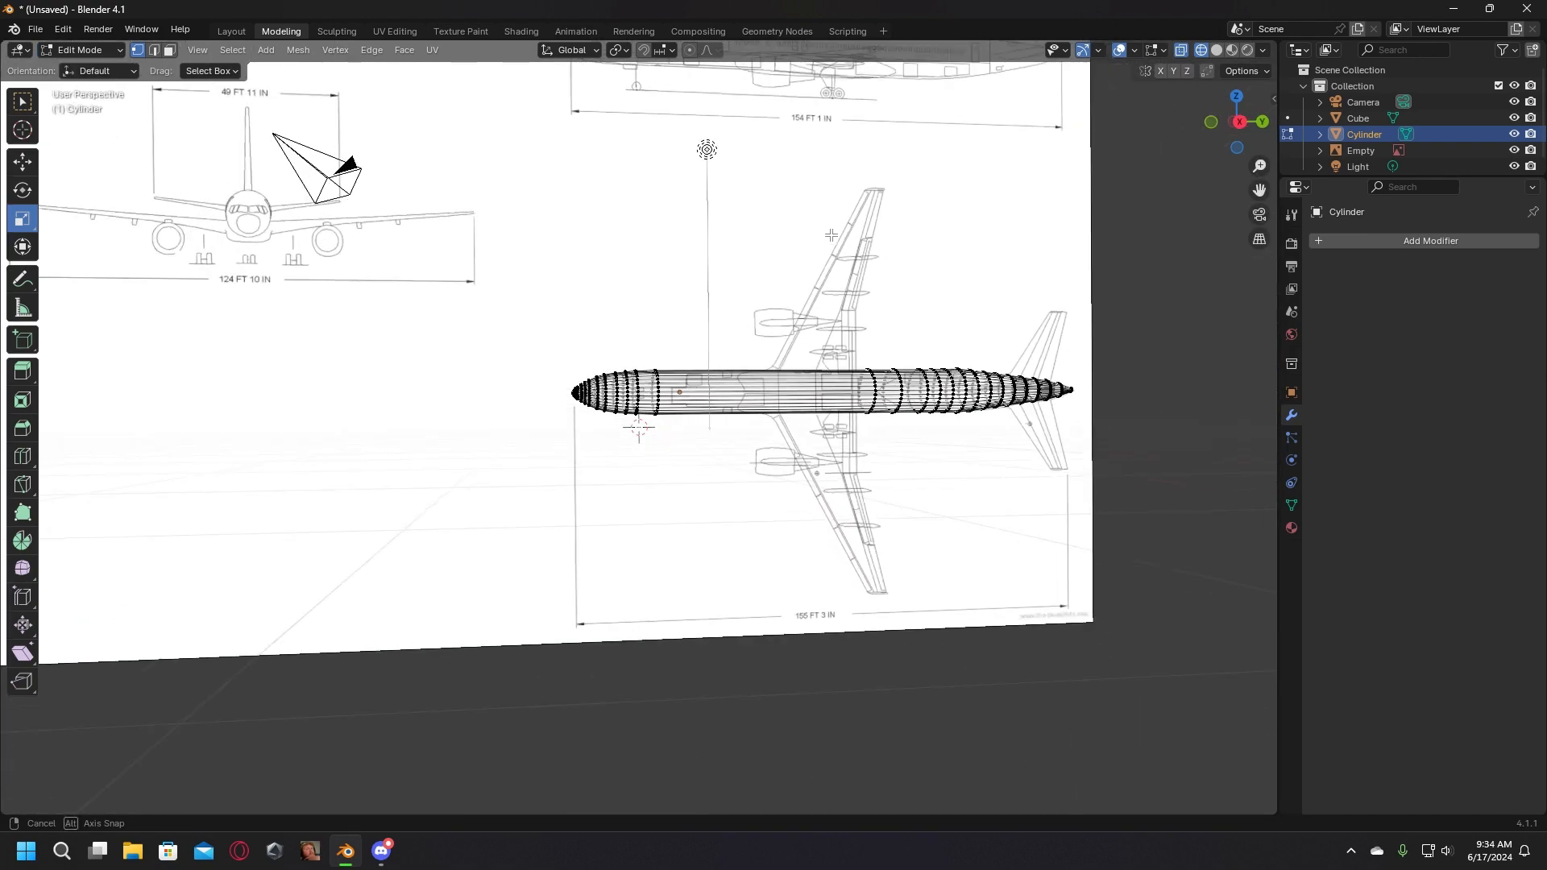
click(221, 24)
scroll(516, 292, down, 6)
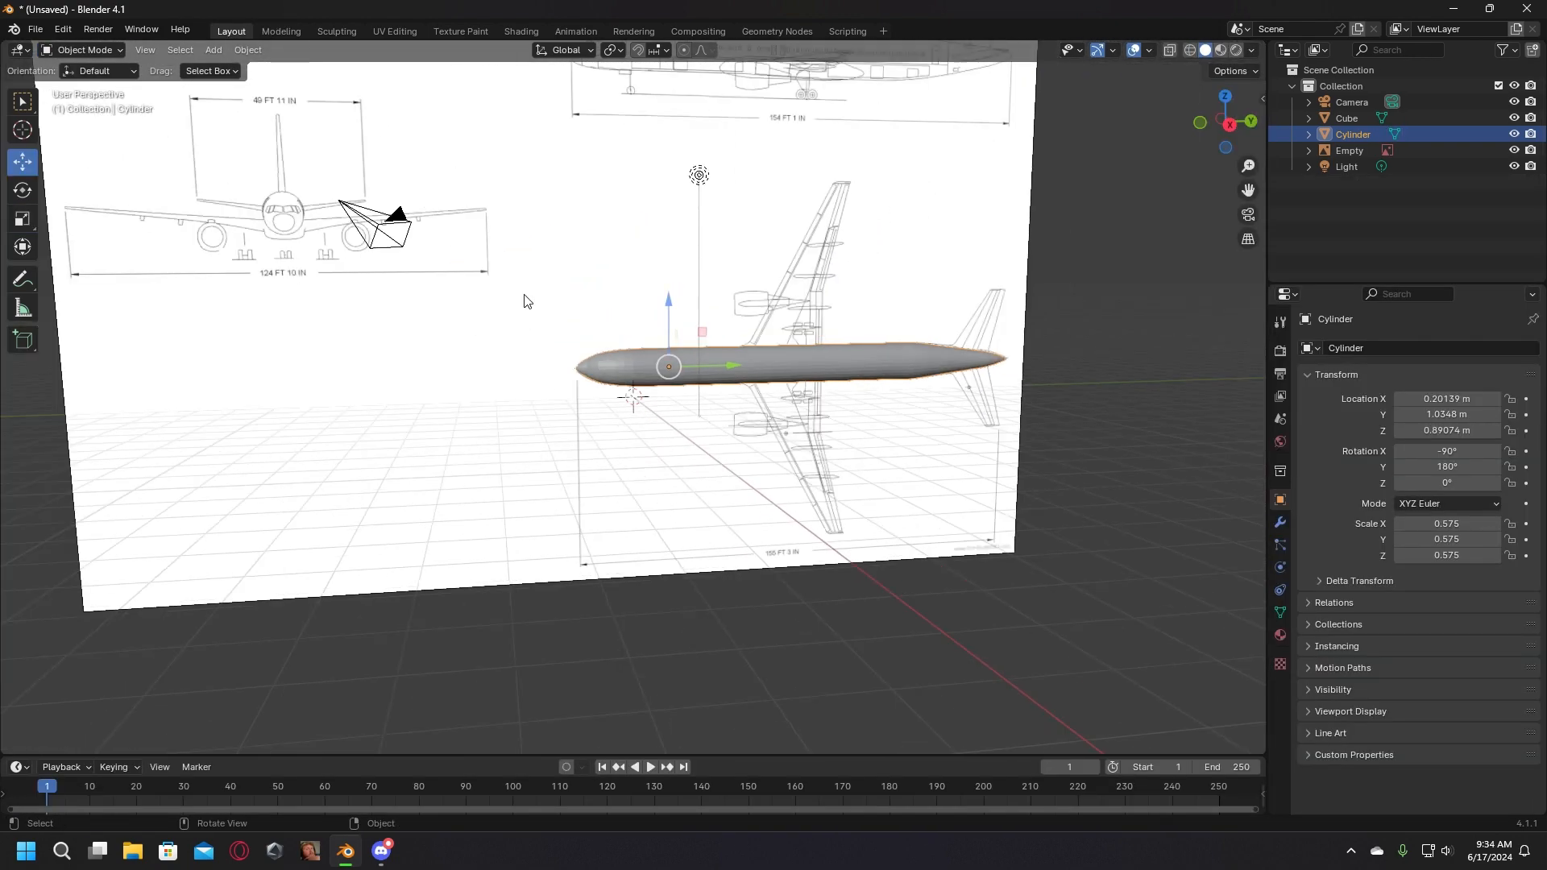
Step: Deselect the fuselage and examine the nose contour edge-on to the blueprint plane
click(804, 546)
middle_drag(574, 518, 596, 330)
scroll(570, 483, up, 6)
scroll(544, 488, down, 7)
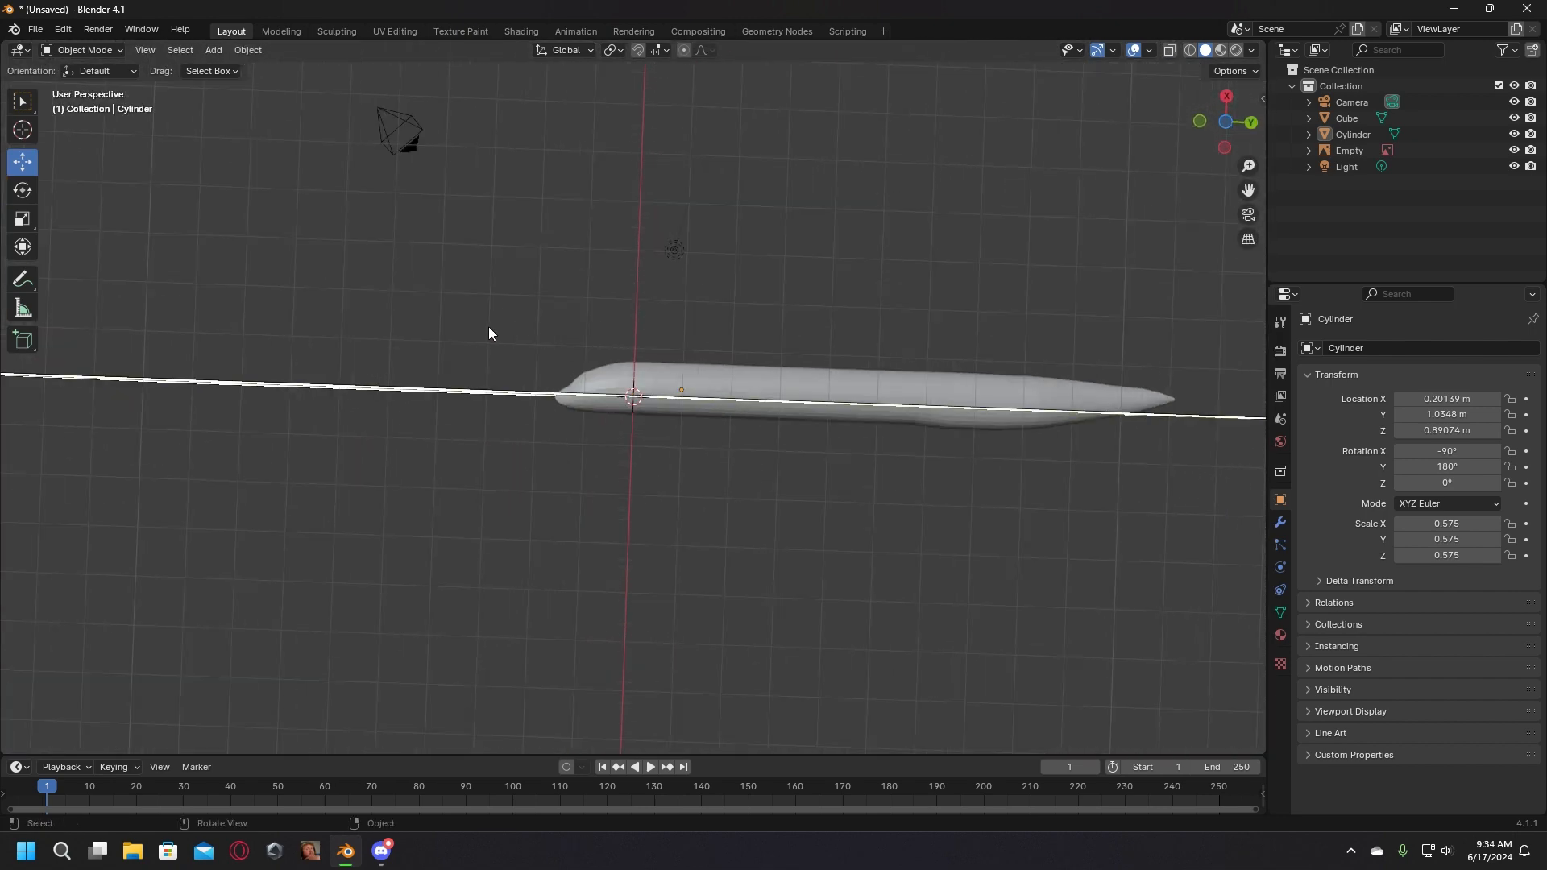
scroll(560, 353, up, 3)
middle_drag(558, 355, 540, 414)
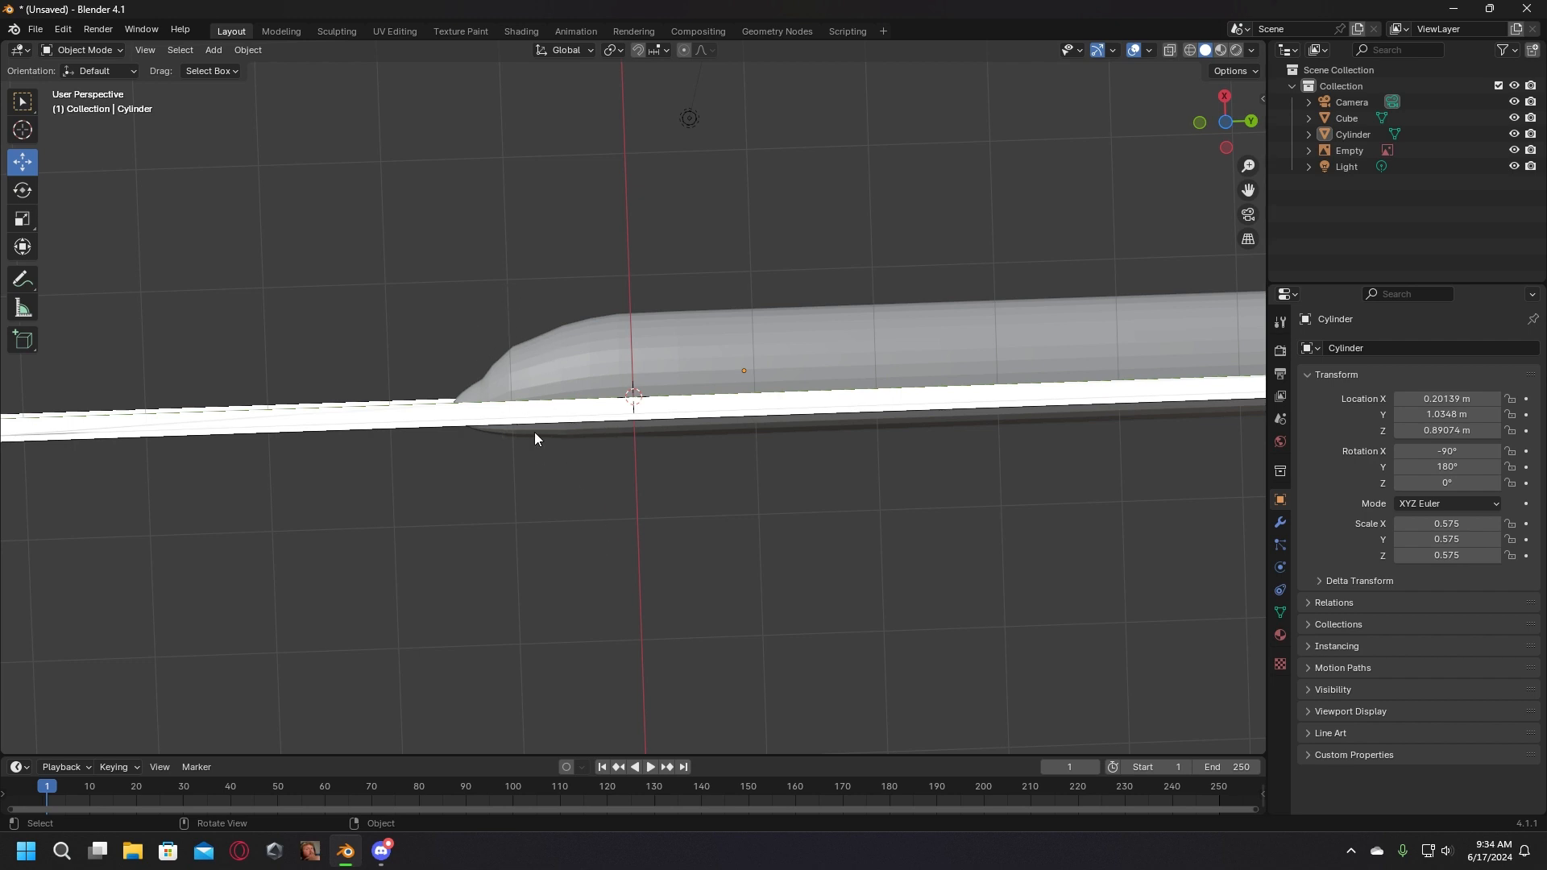
middle_drag(524, 392, 532, 390)
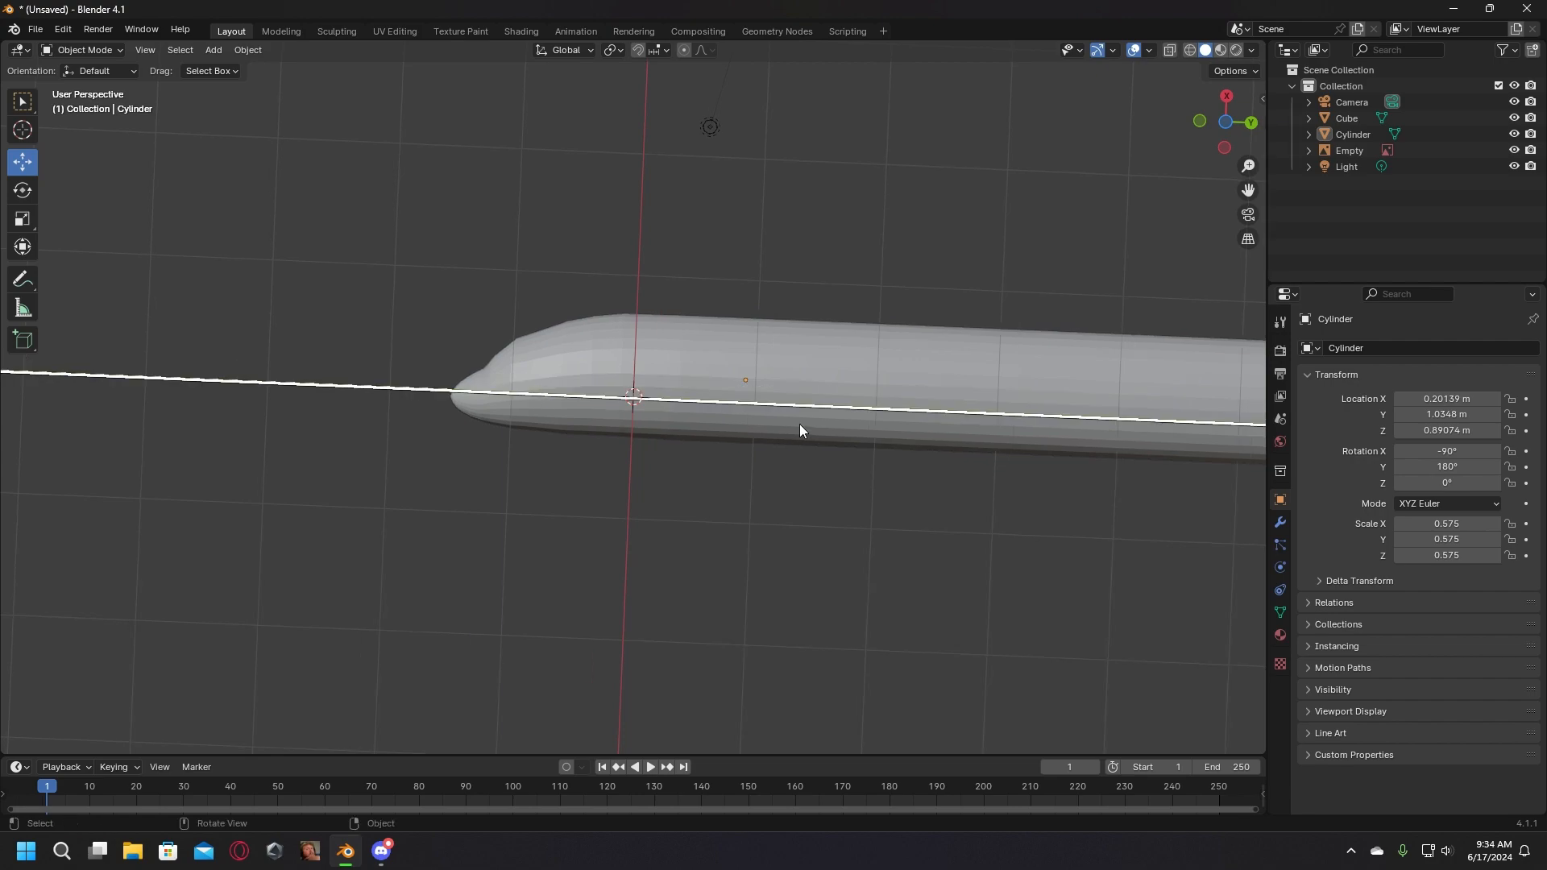
Step: Open the fuselage for mesh editing, select the vertex ring just behind the nose's windscreen bend and scale it slightly along X
click(531, 417)
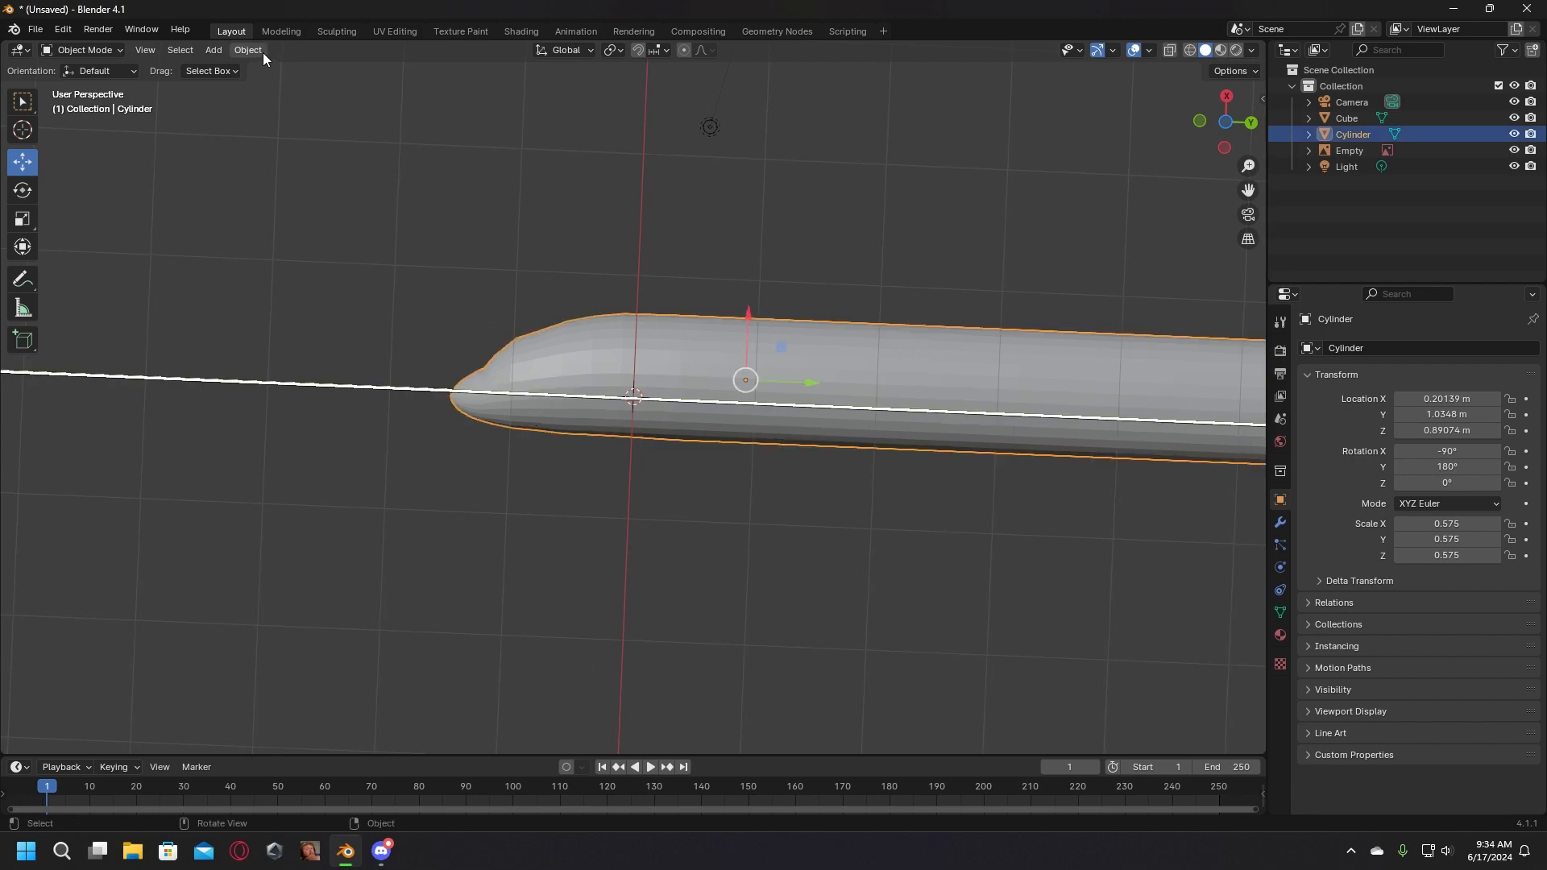
click(280, 33)
scroll(438, 355, up, 2)
middle_drag(438, 355, 435, 218)
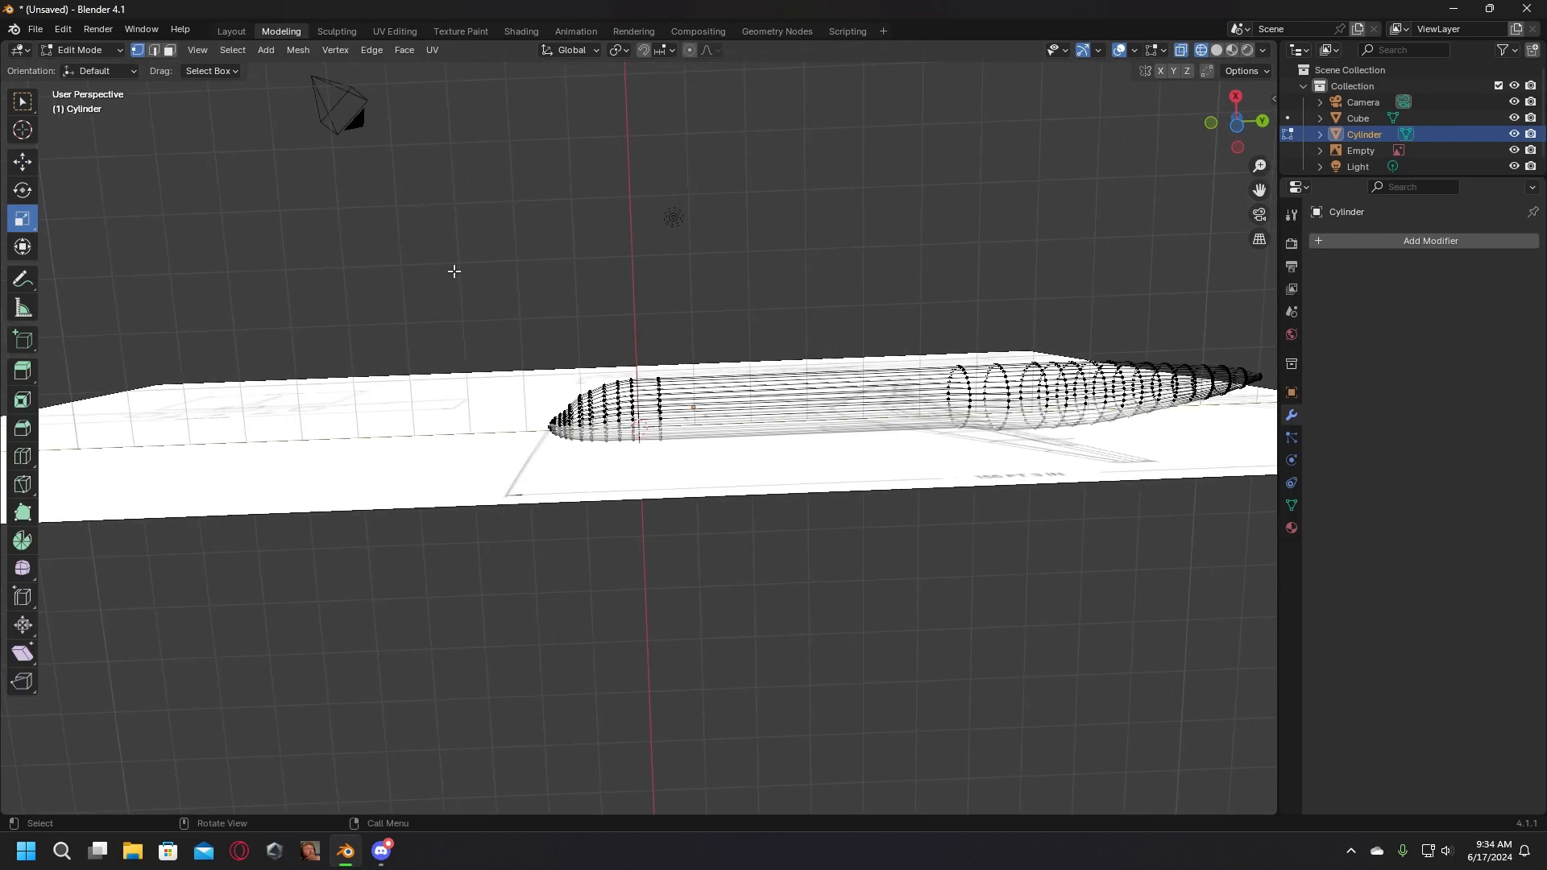
middle_drag(454, 271, 529, 301)
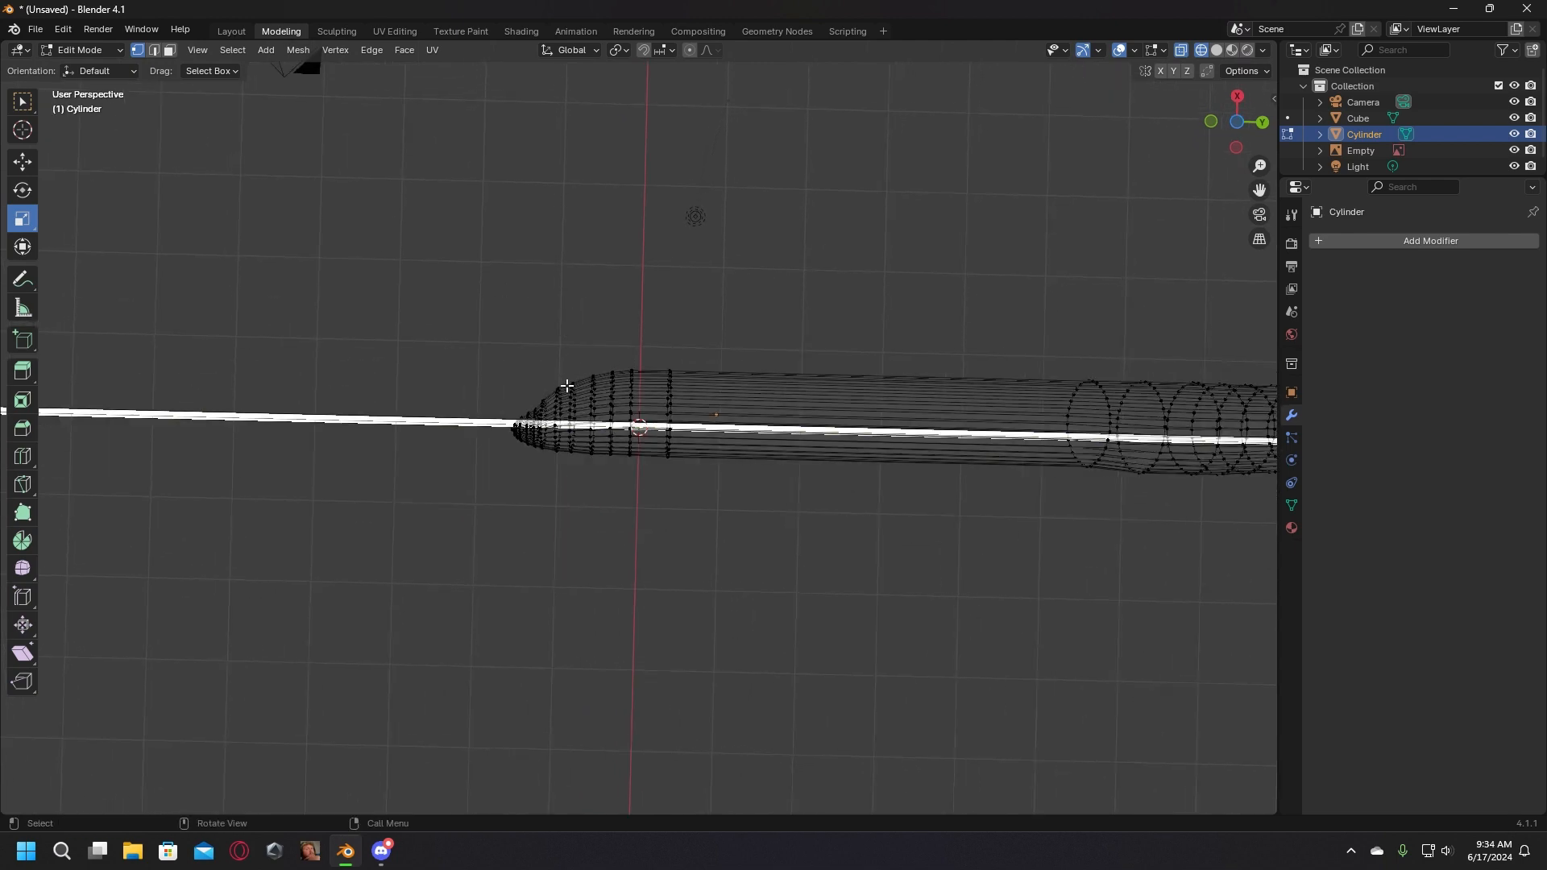
drag(566, 380, 576, 503)
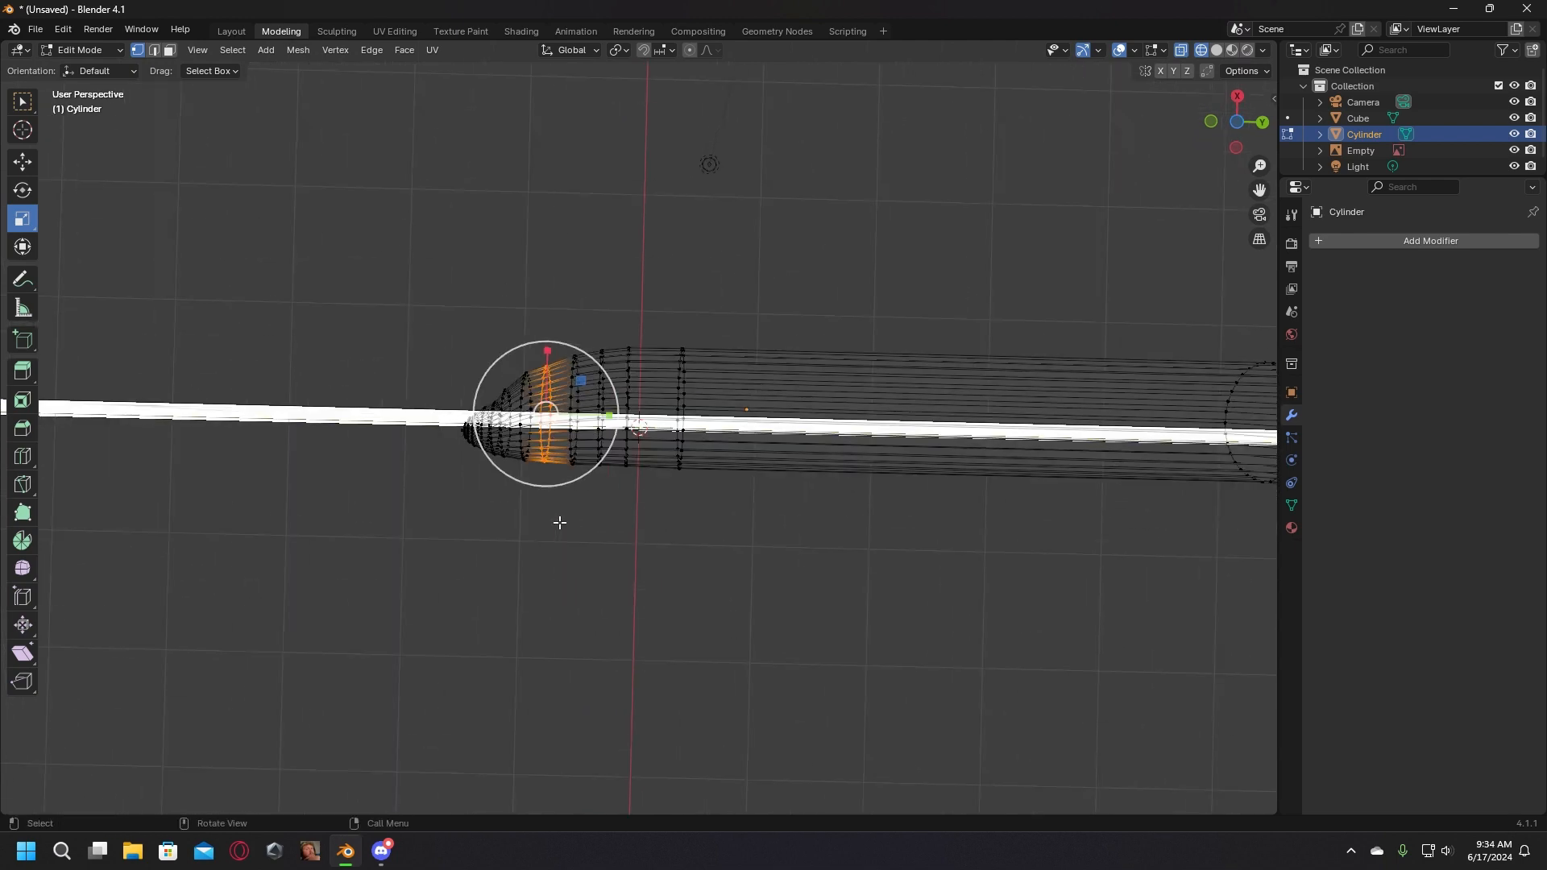
middle_drag(556, 521, 569, 525)
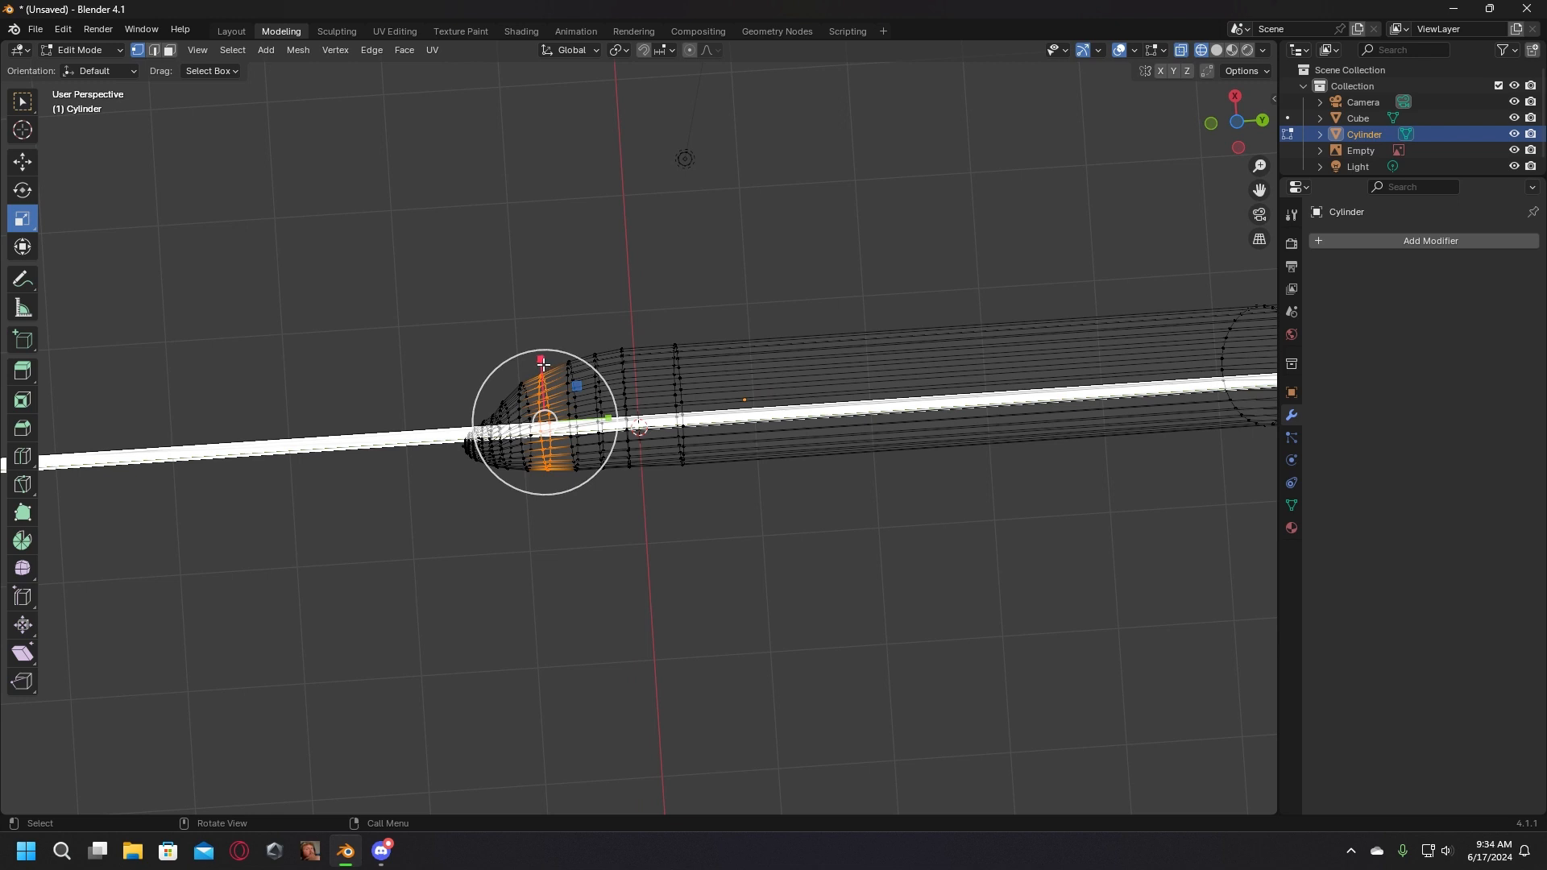
drag(543, 361, 540, 360)
click(696, 285)
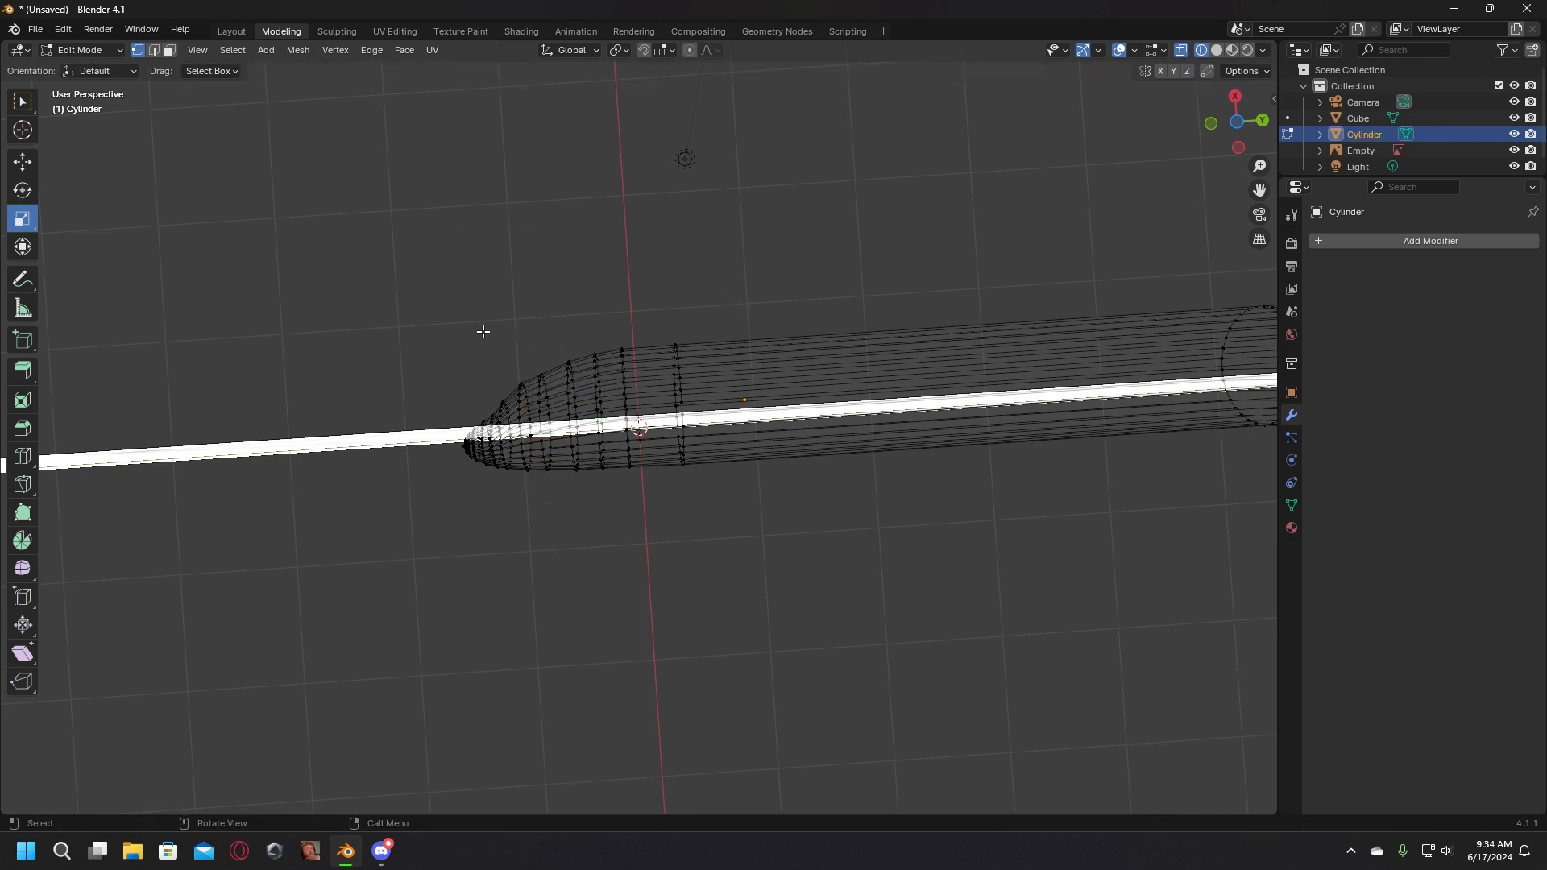
Step: Select the ring behind the windscreen bend again, scale it along X to about 1.028 and clear the selection
middle_drag(543, 368, 548, 379)
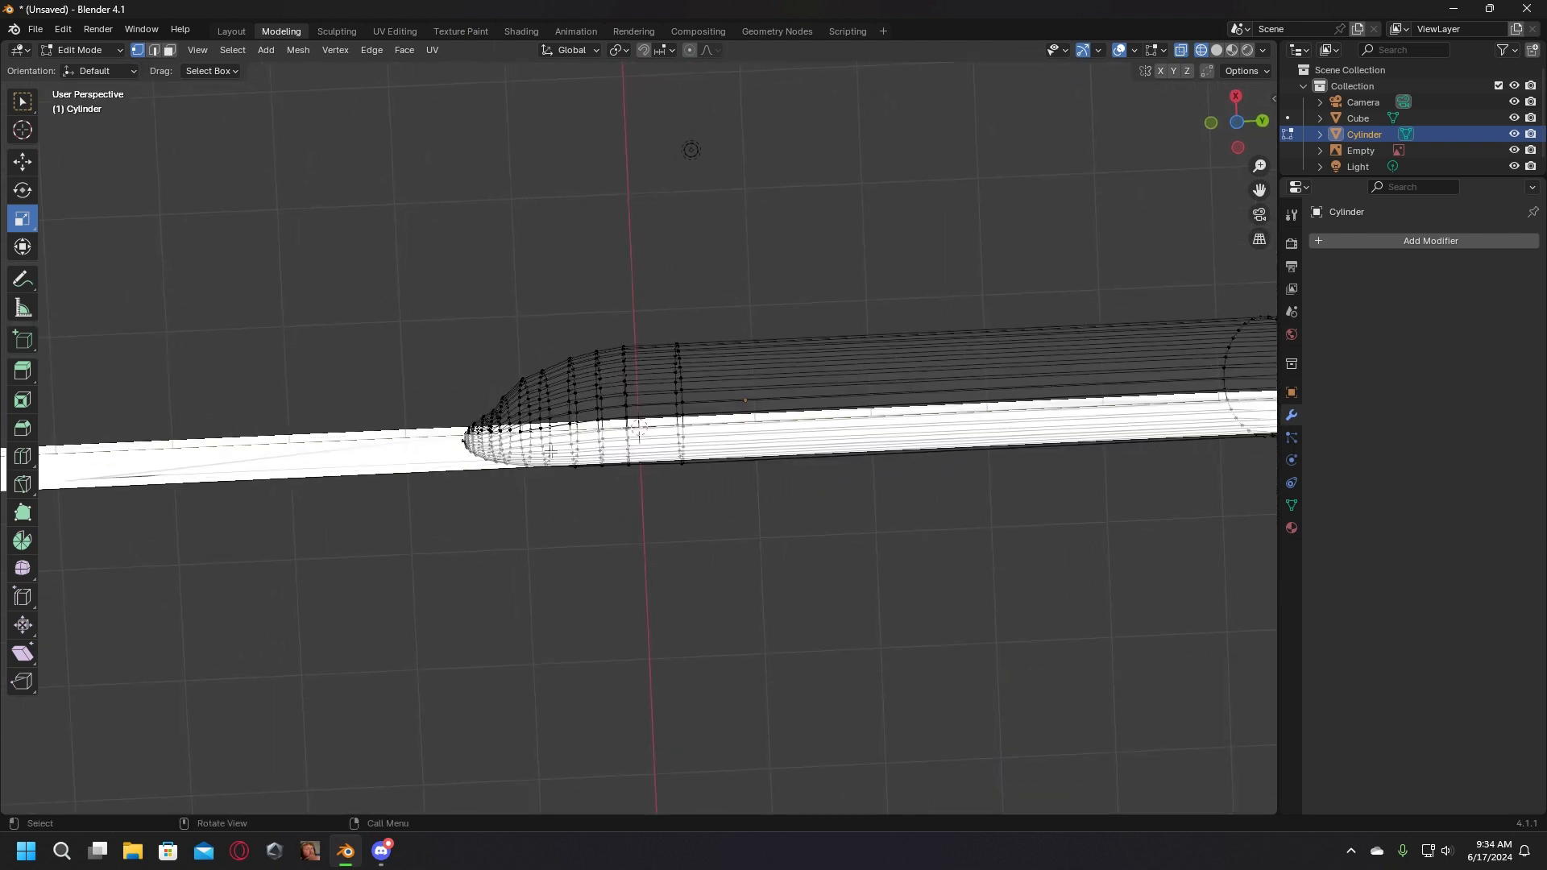
key(b)
drag(549, 457, 533, 360)
key(s)
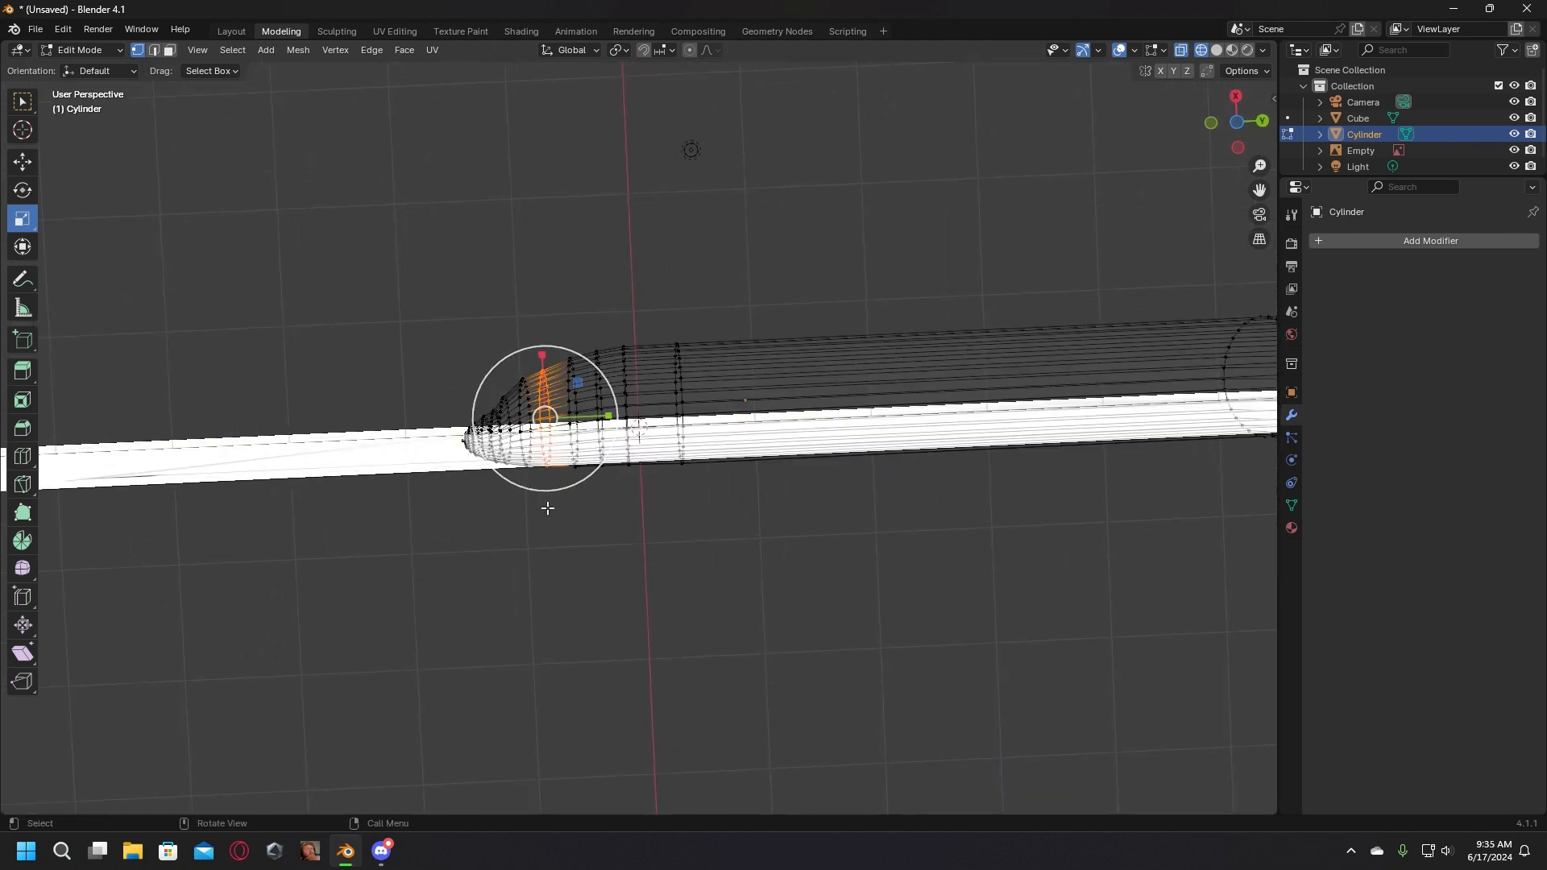
key(x)
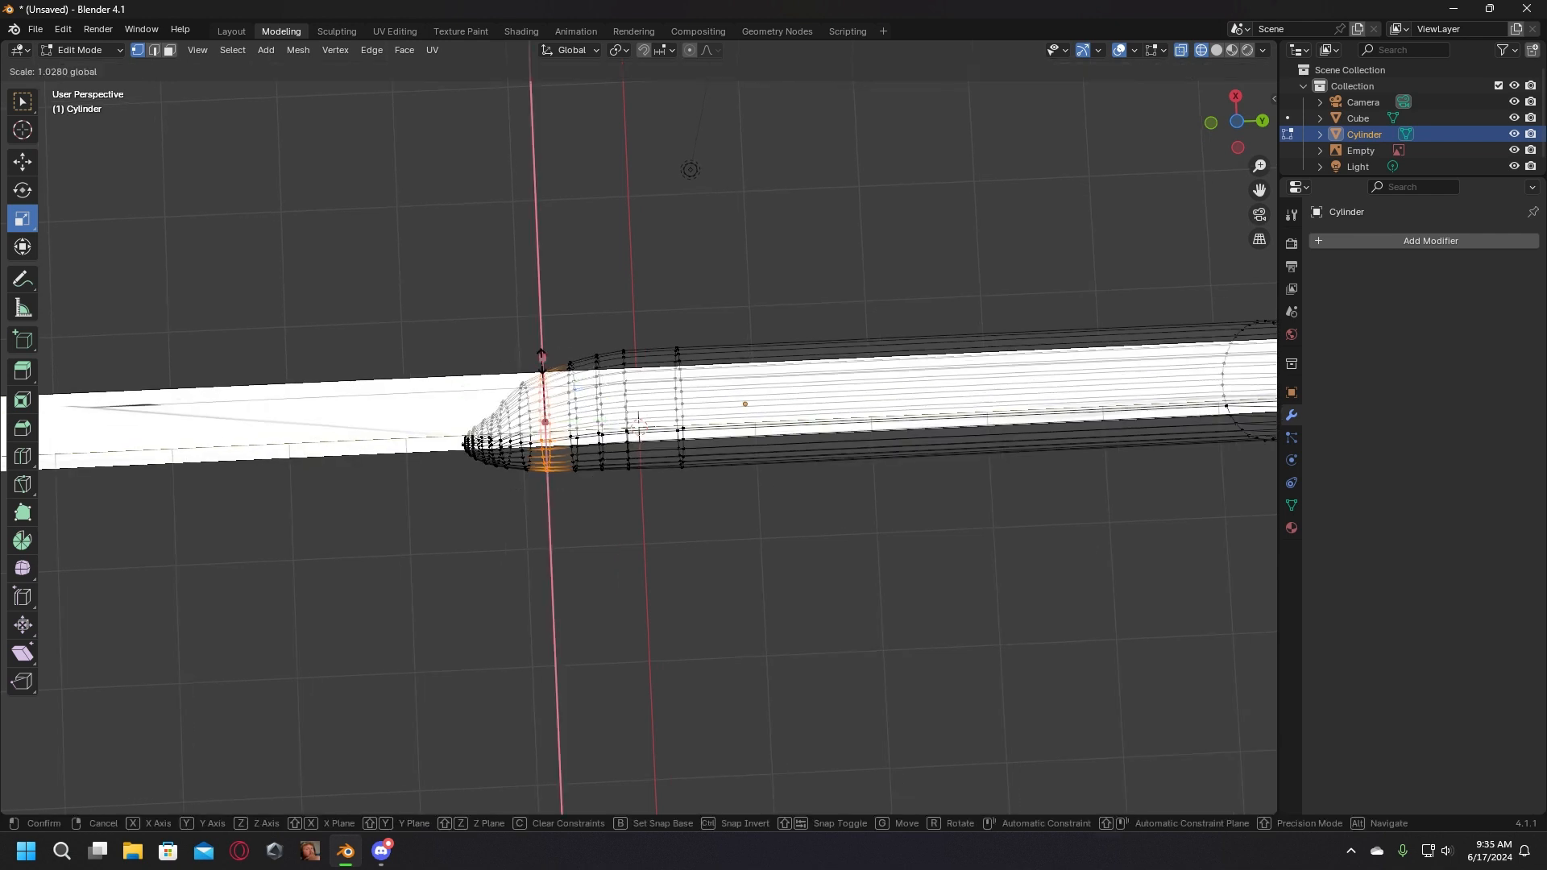
click(638, 422)
middle_drag(615, 317, 713, 273)
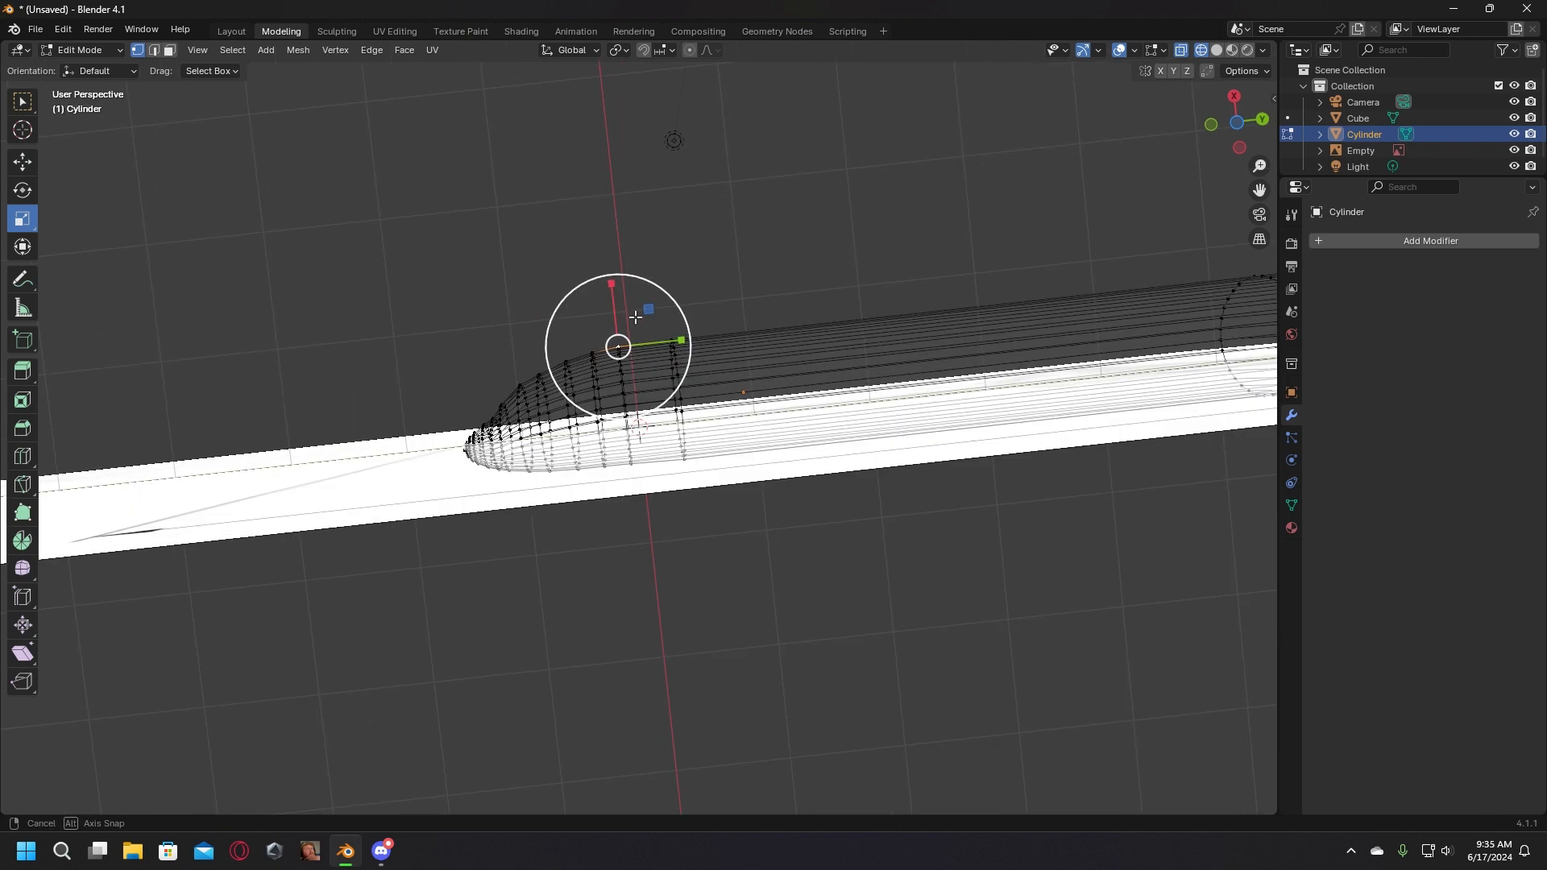
key(alt+a)
Step: Leave mesh editing and move the fuselage together with the blueprint image along Y, bringing the fuselage to about Y -8.16 m
click(229, 33)
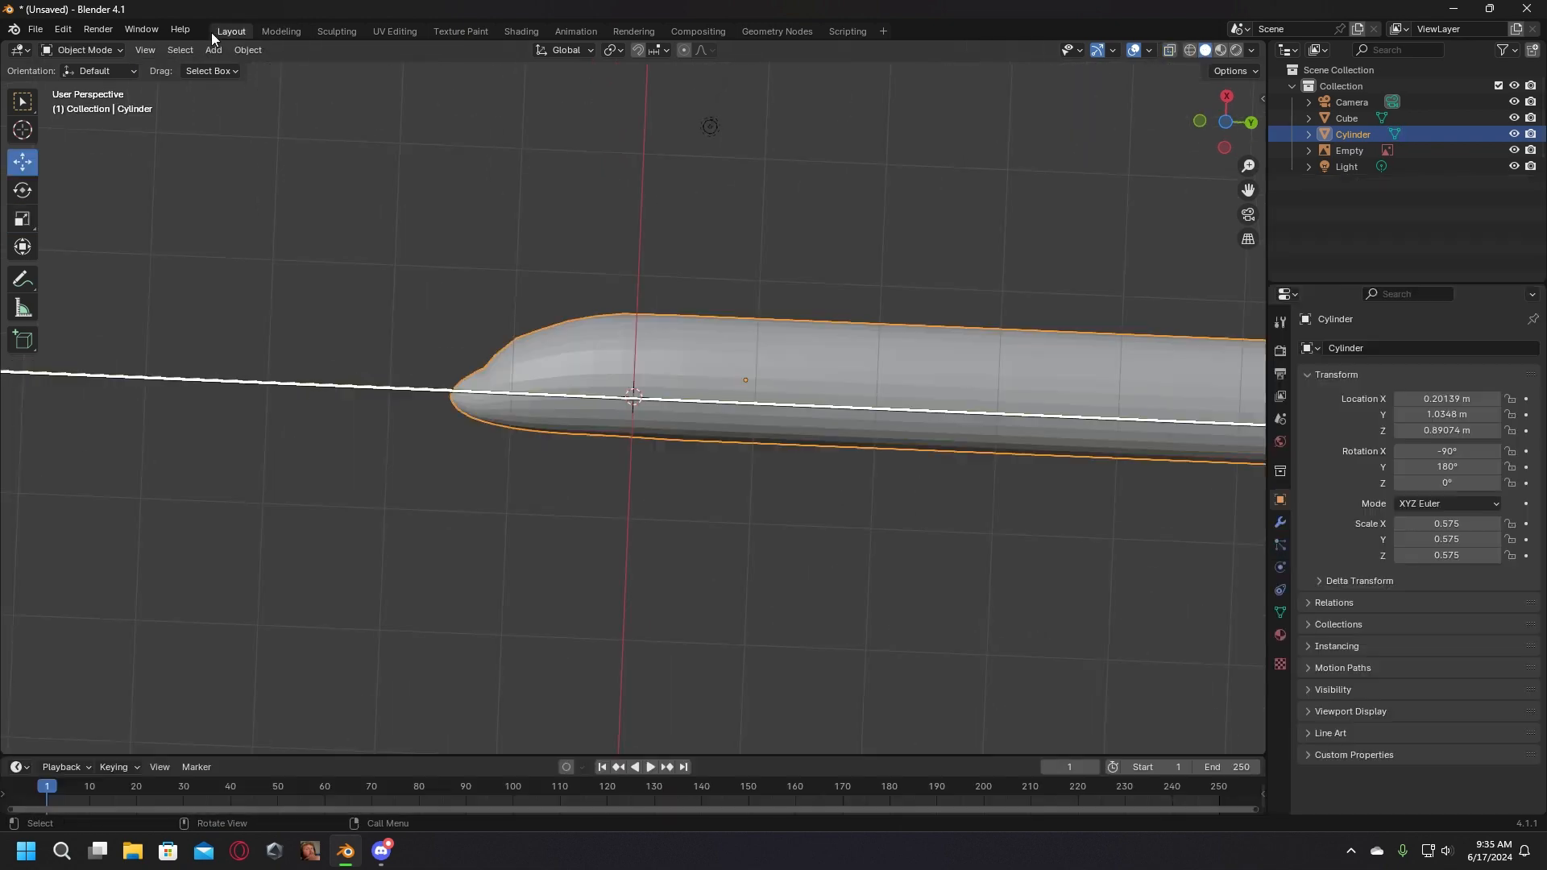
middle_drag(685, 419, 688, 617)
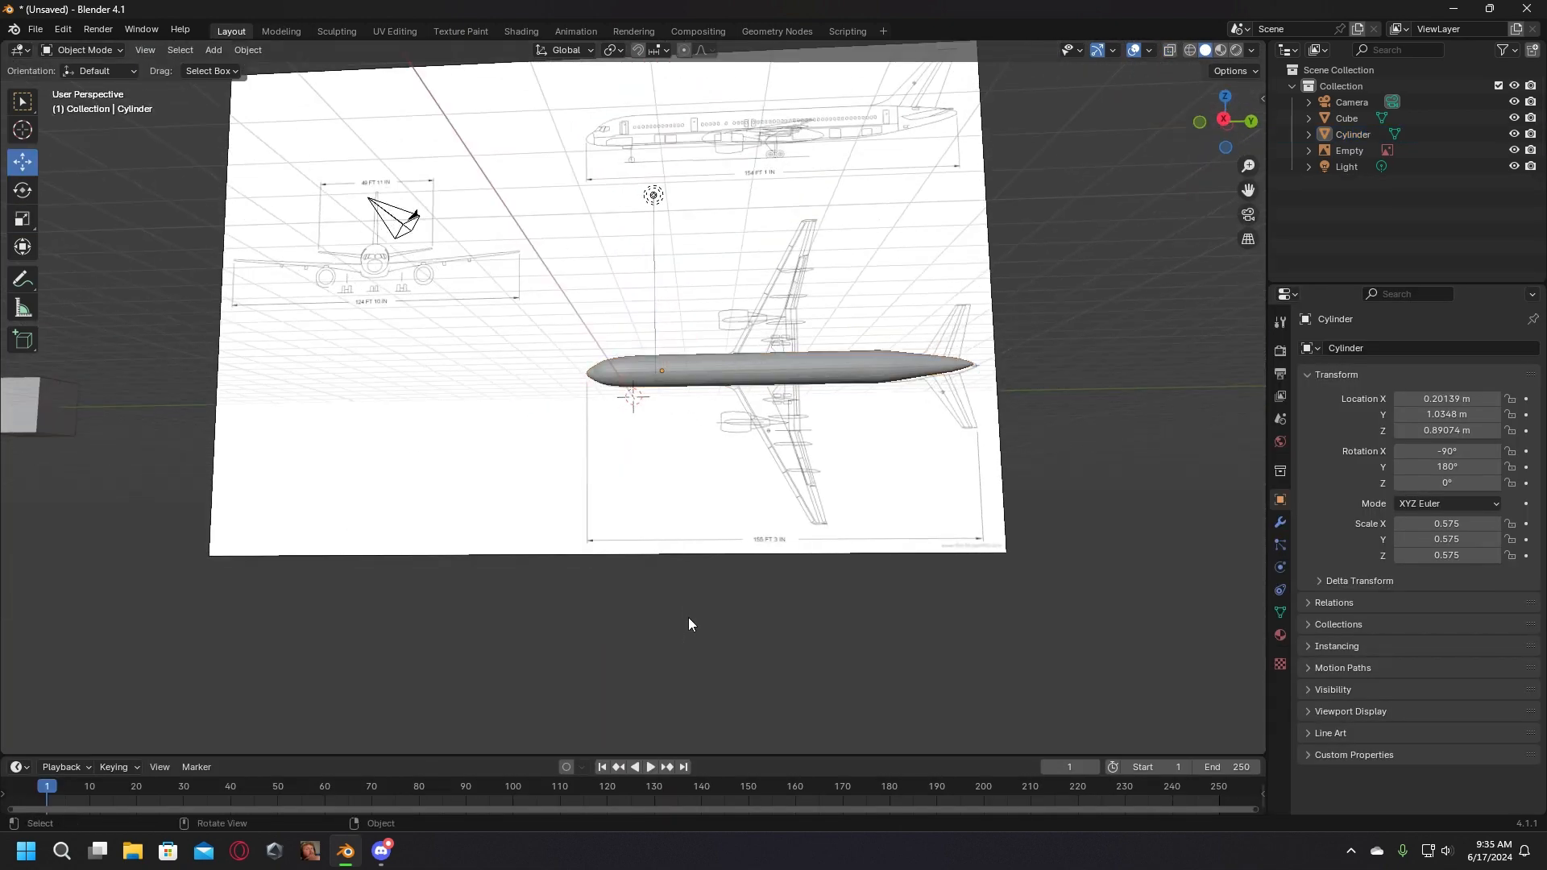
shift+drag(688, 617, 824, 548)
middle_drag(824, 548, 833, 405)
drag(696, 333, 436, 333)
click(794, 401)
scroll(774, 402, up, 5)
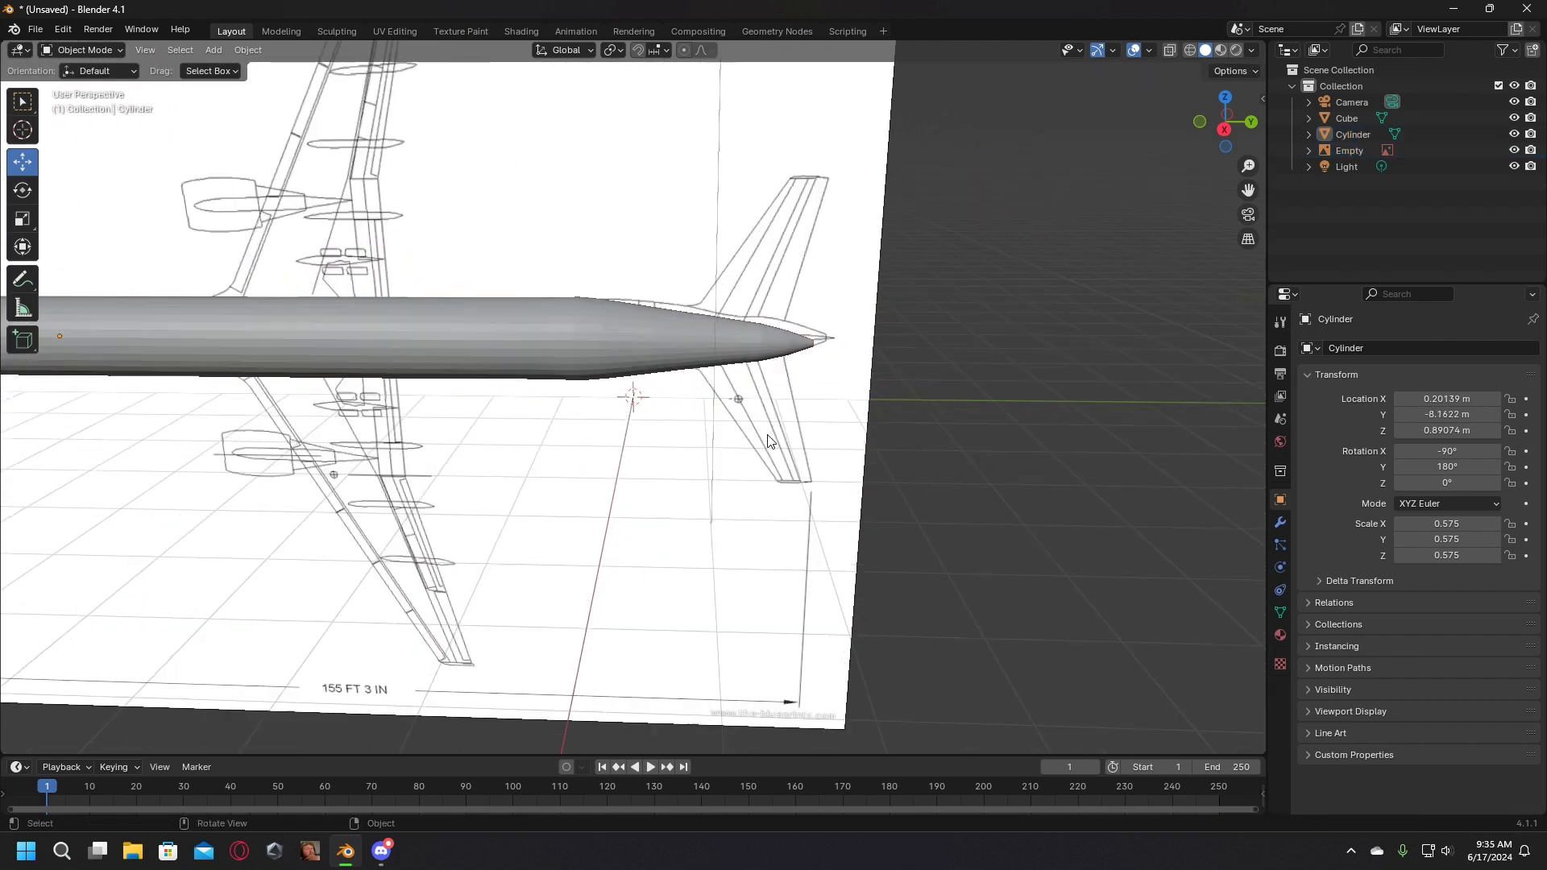
scroll(476, 287, down, 3)
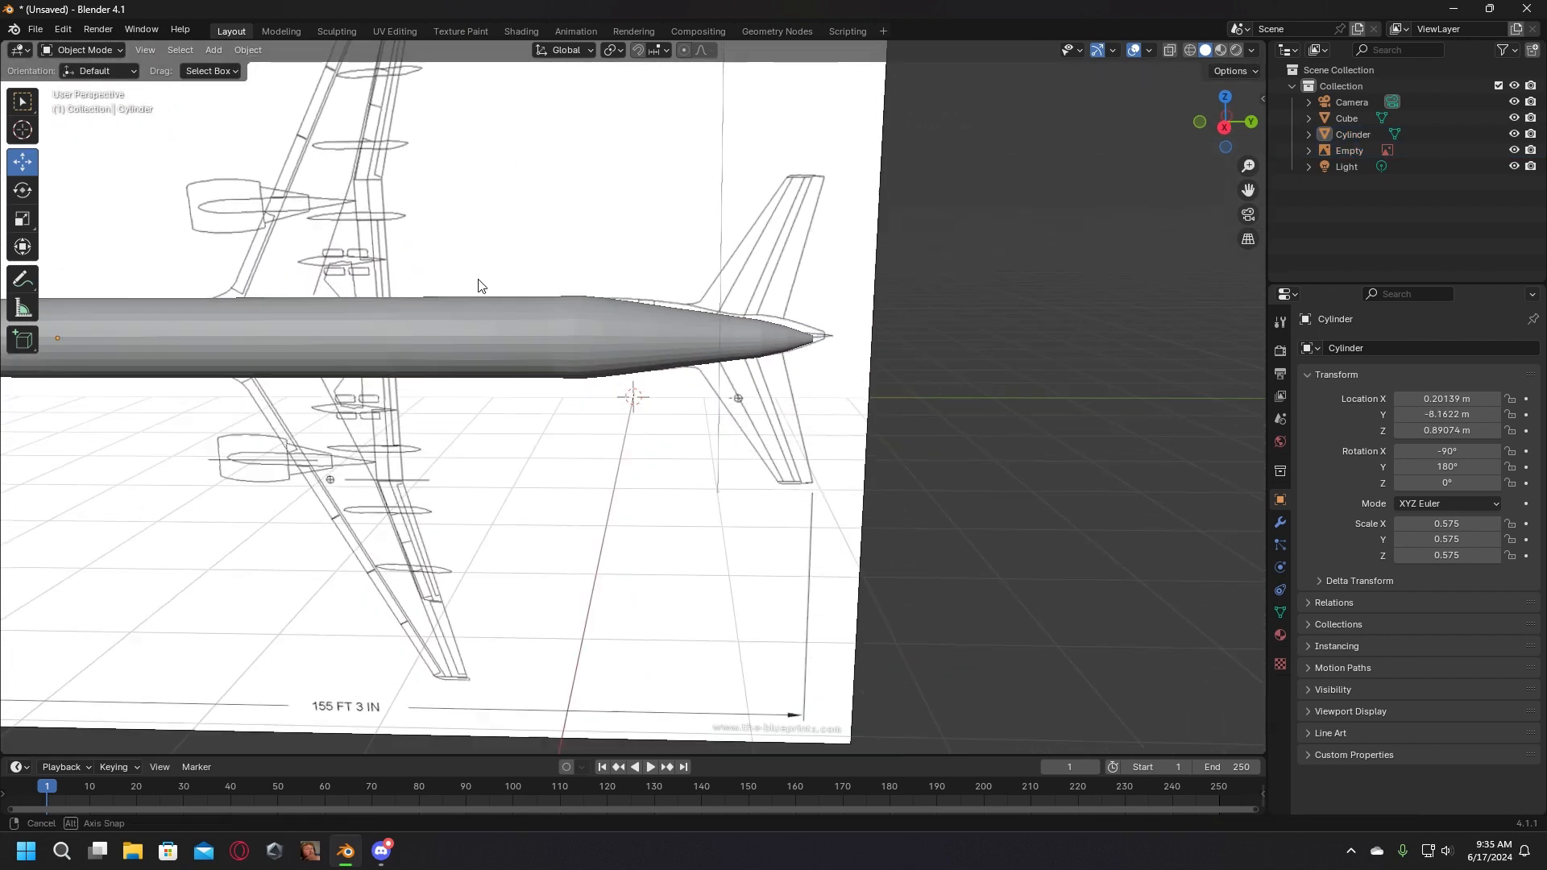
Step: Move the fuselage alone along X to about -0.154 m and return to mesh editing
middle_drag(476, 287, 425, 298)
click(504, 293)
mouse_move(505, 268)
middle_down()
mouse_move(534, 253)
mouse_move(495, 252)
middle_up()
drag(509, 239, 530, 251)
middle_drag(548, 311, 538, 302)
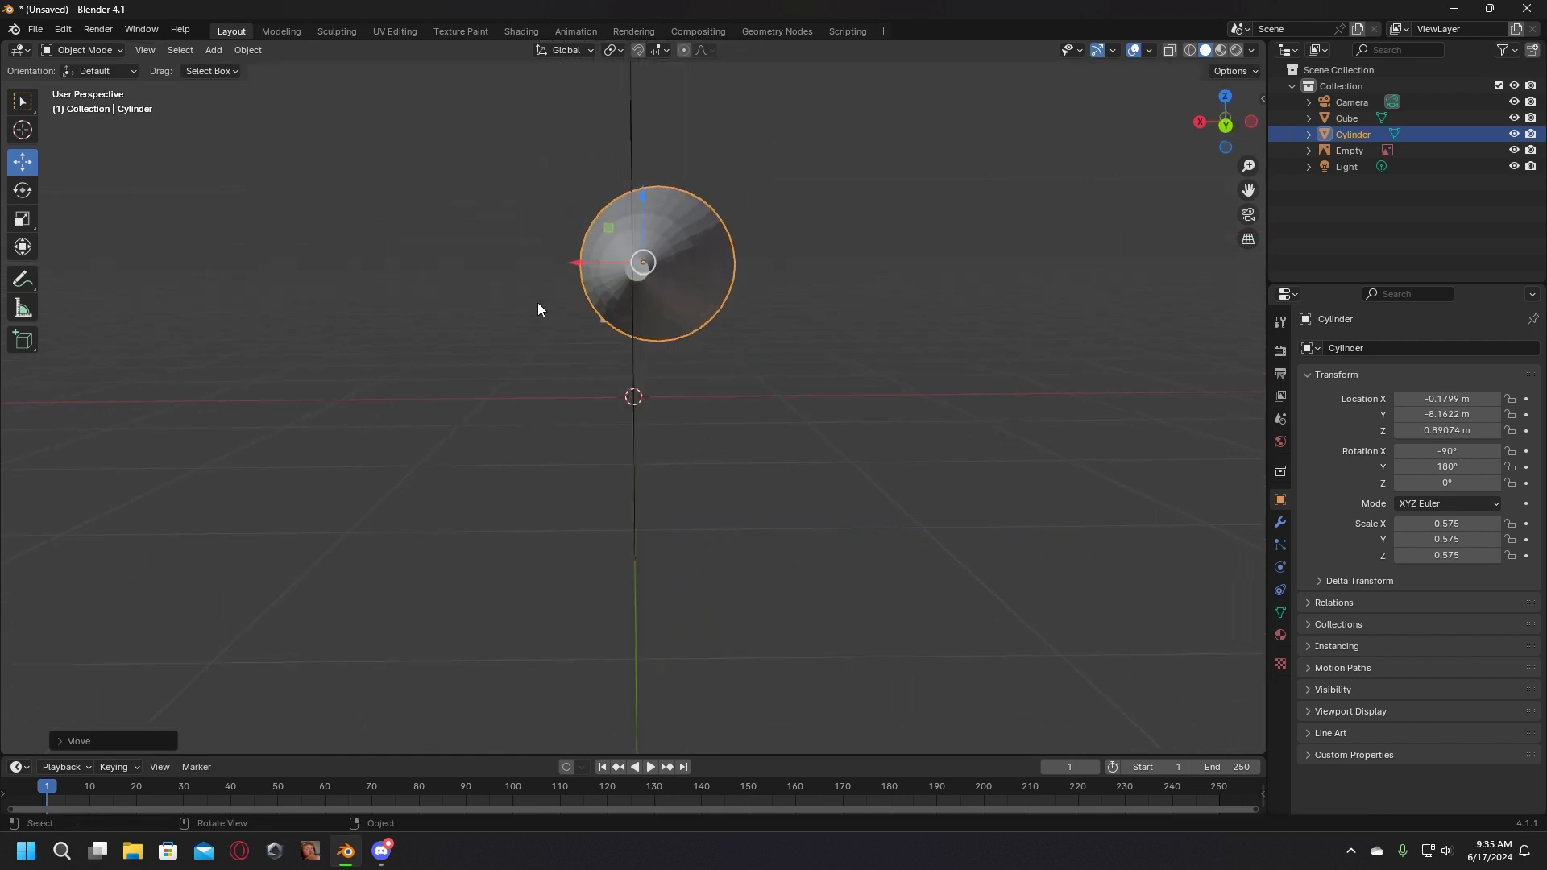
drag(580, 260, 560, 263)
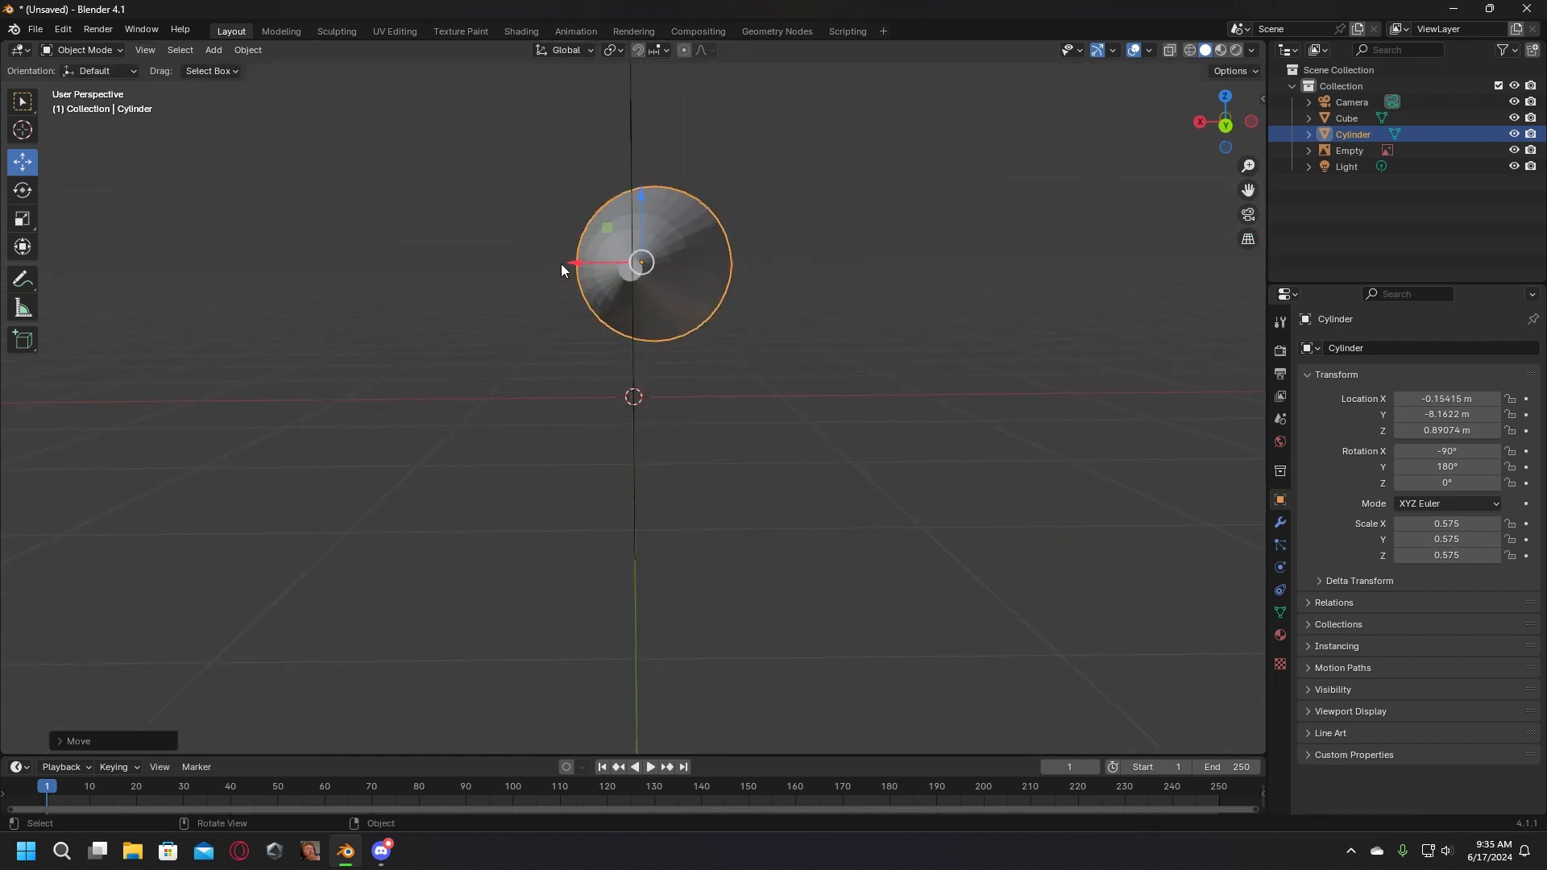
click(777, 368)
middle_drag(493, 330, 685, 316)
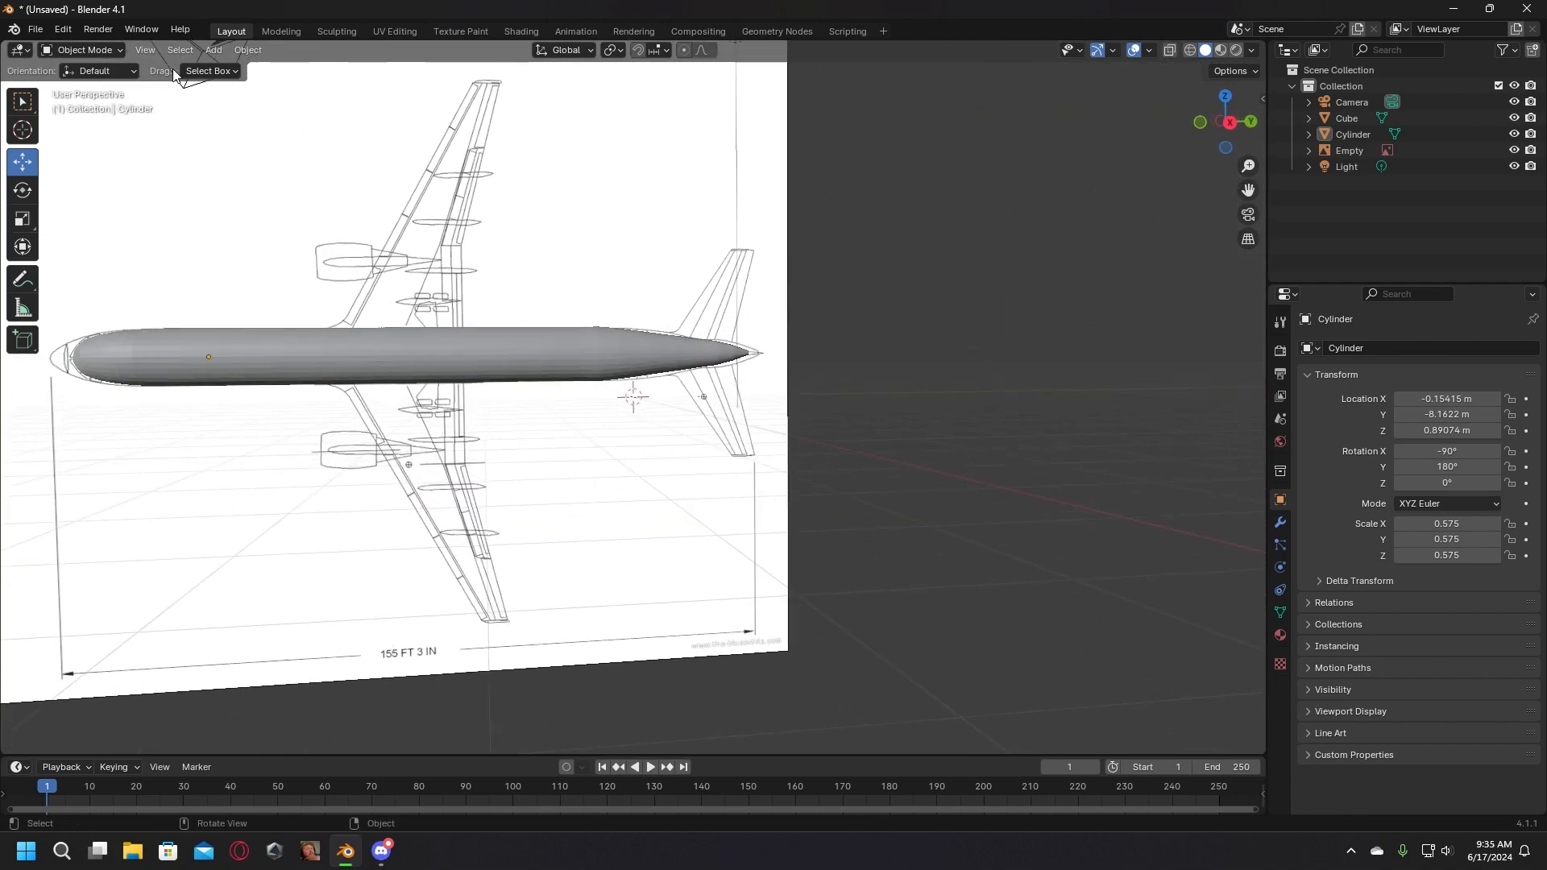
click(277, 35)
Step: Try to shift the vertex rings of the tapered tail slightly rearward along Y to the drawn tail tip
middle_drag(800, 319, 801, 509)
scroll(800, 509, down, 4)
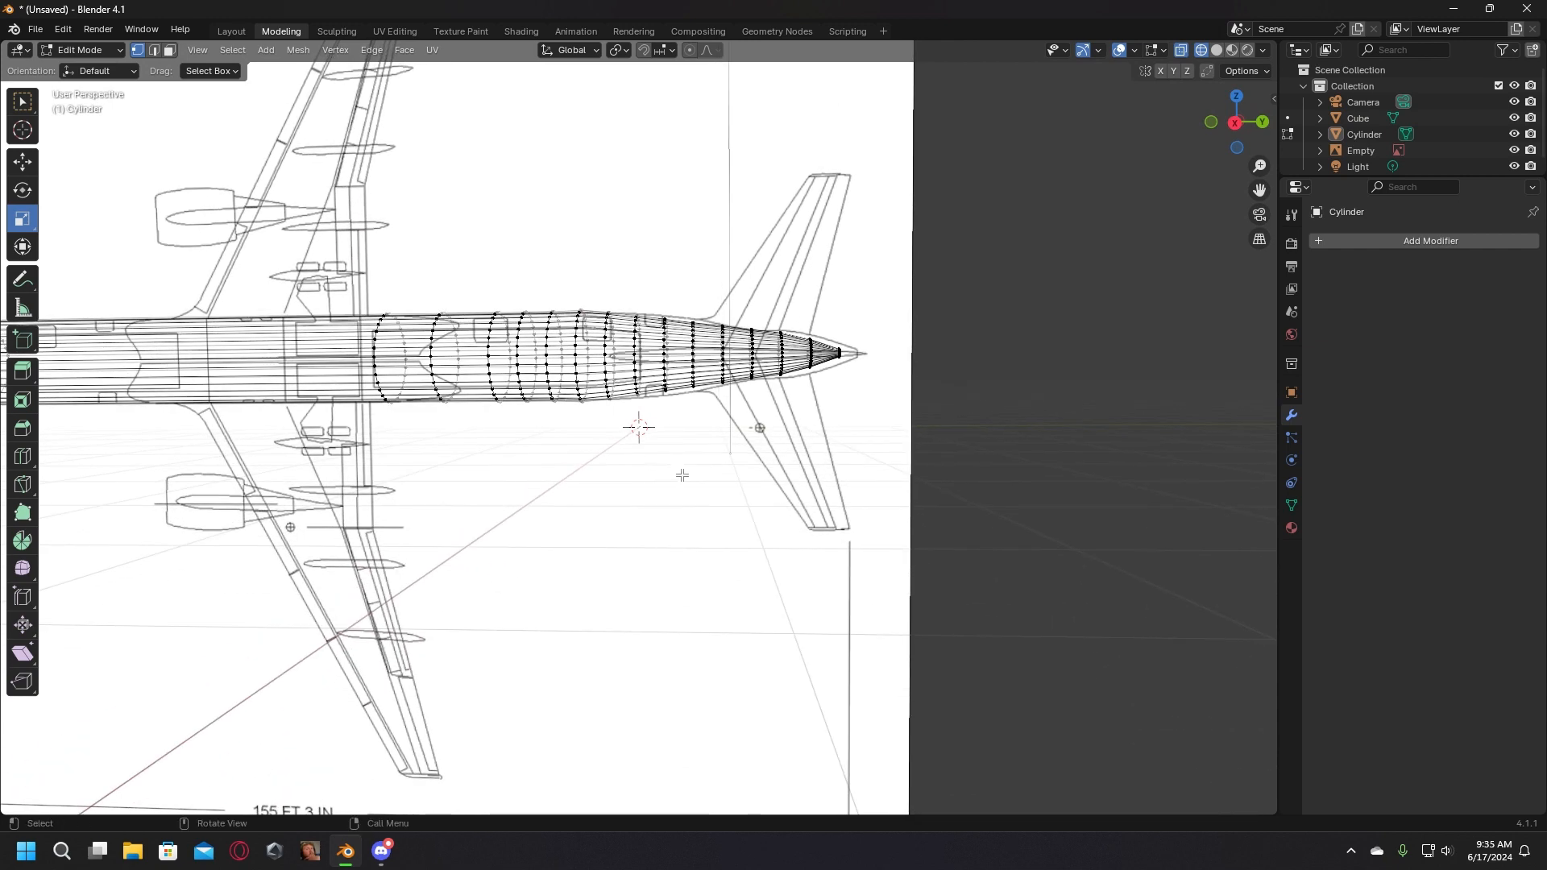
middle_drag(683, 474, 687, 475)
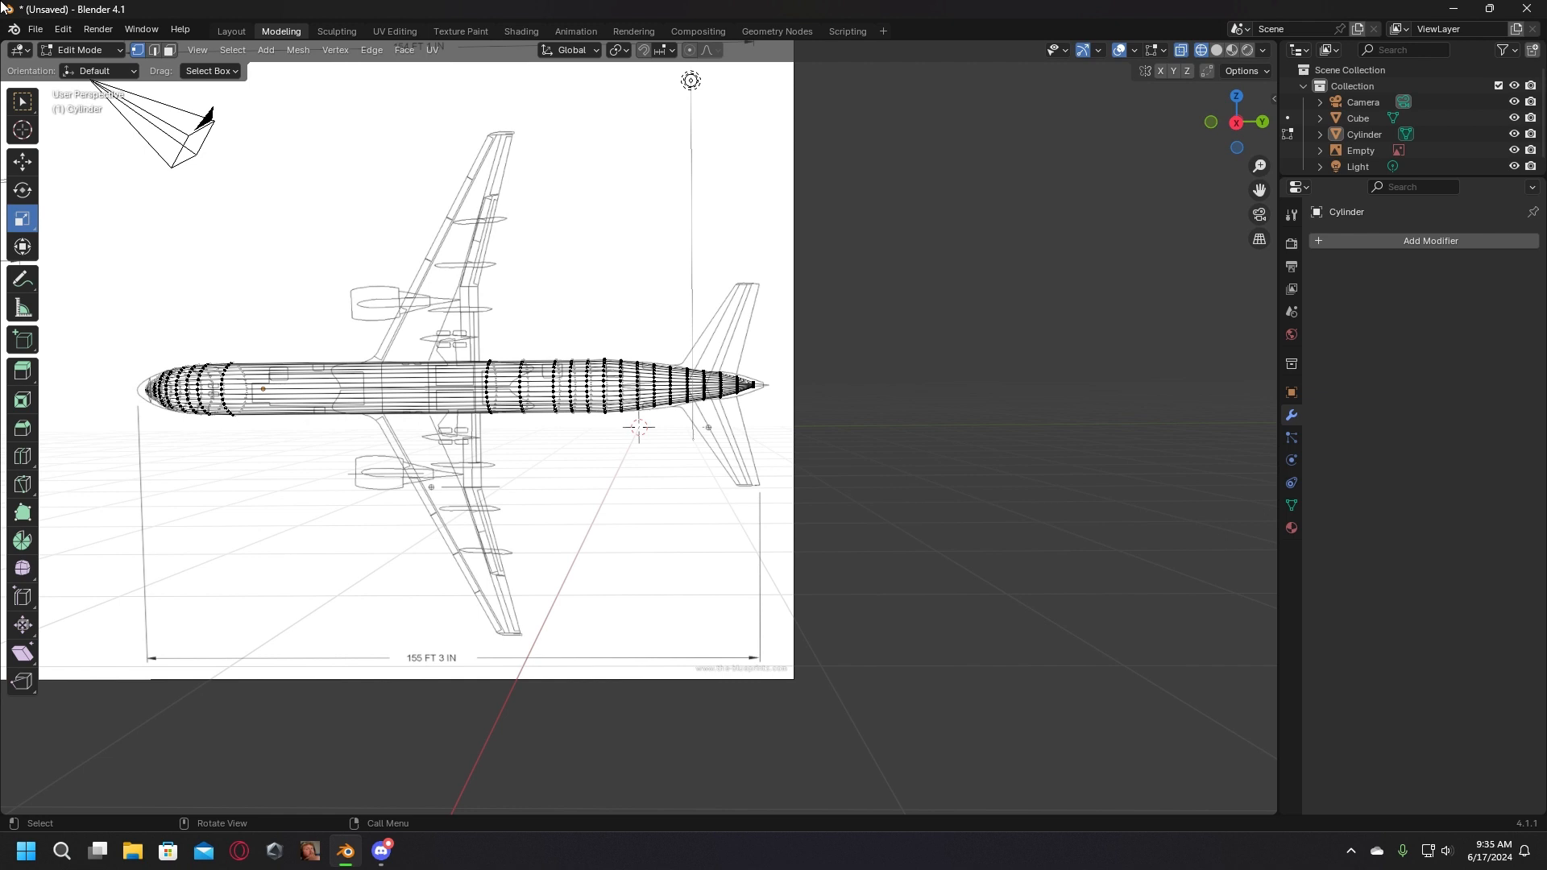
drag(820, 493, 598, 344)
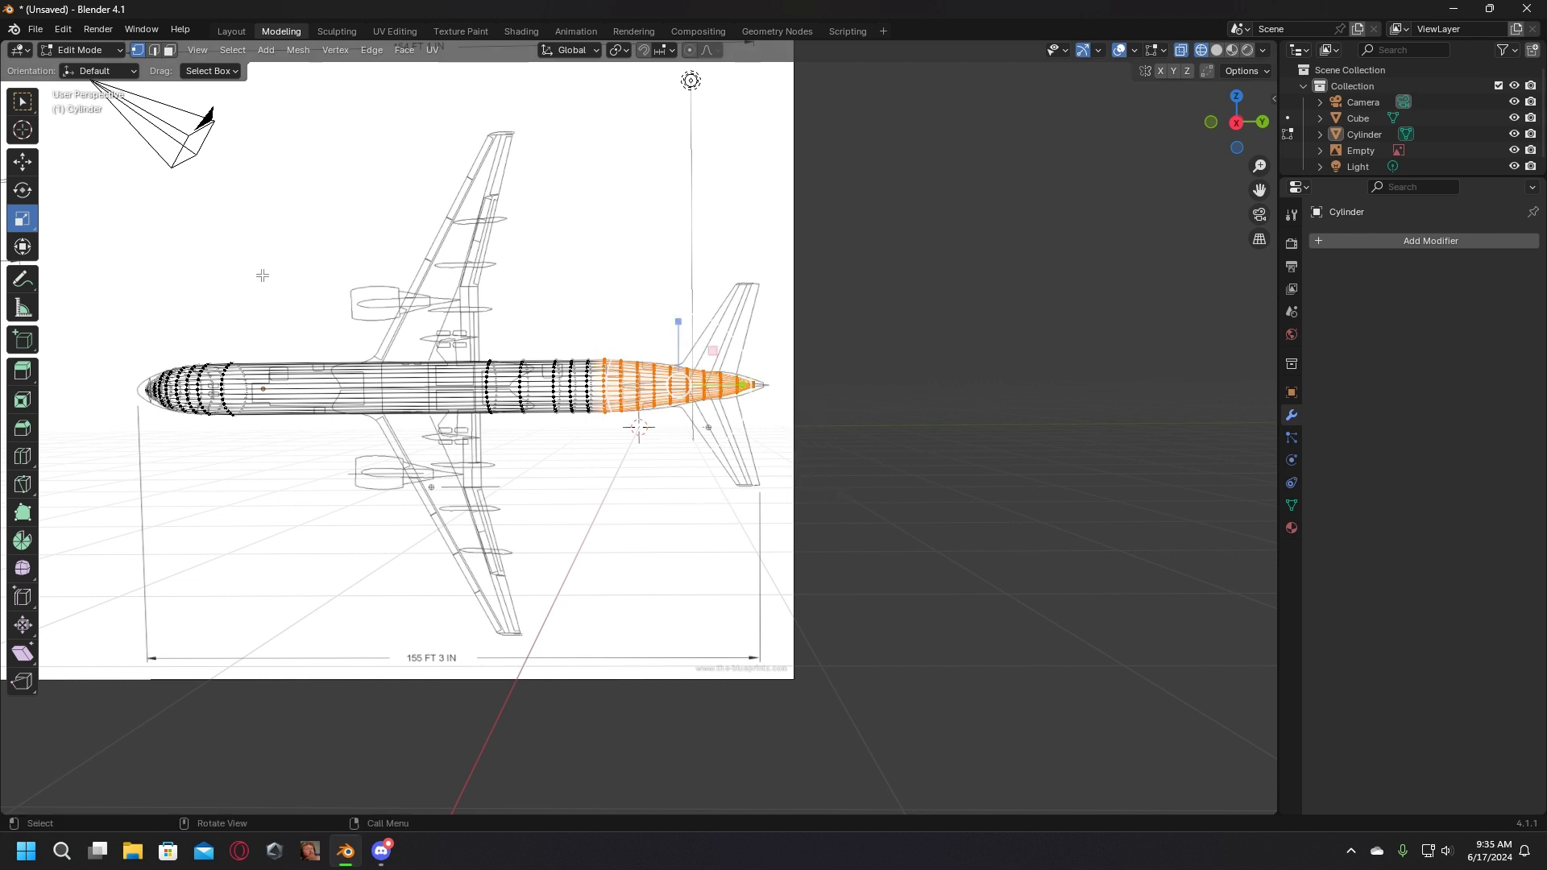
click(26, 164)
drag(740, 388, 750, 402)
click(833, 401)
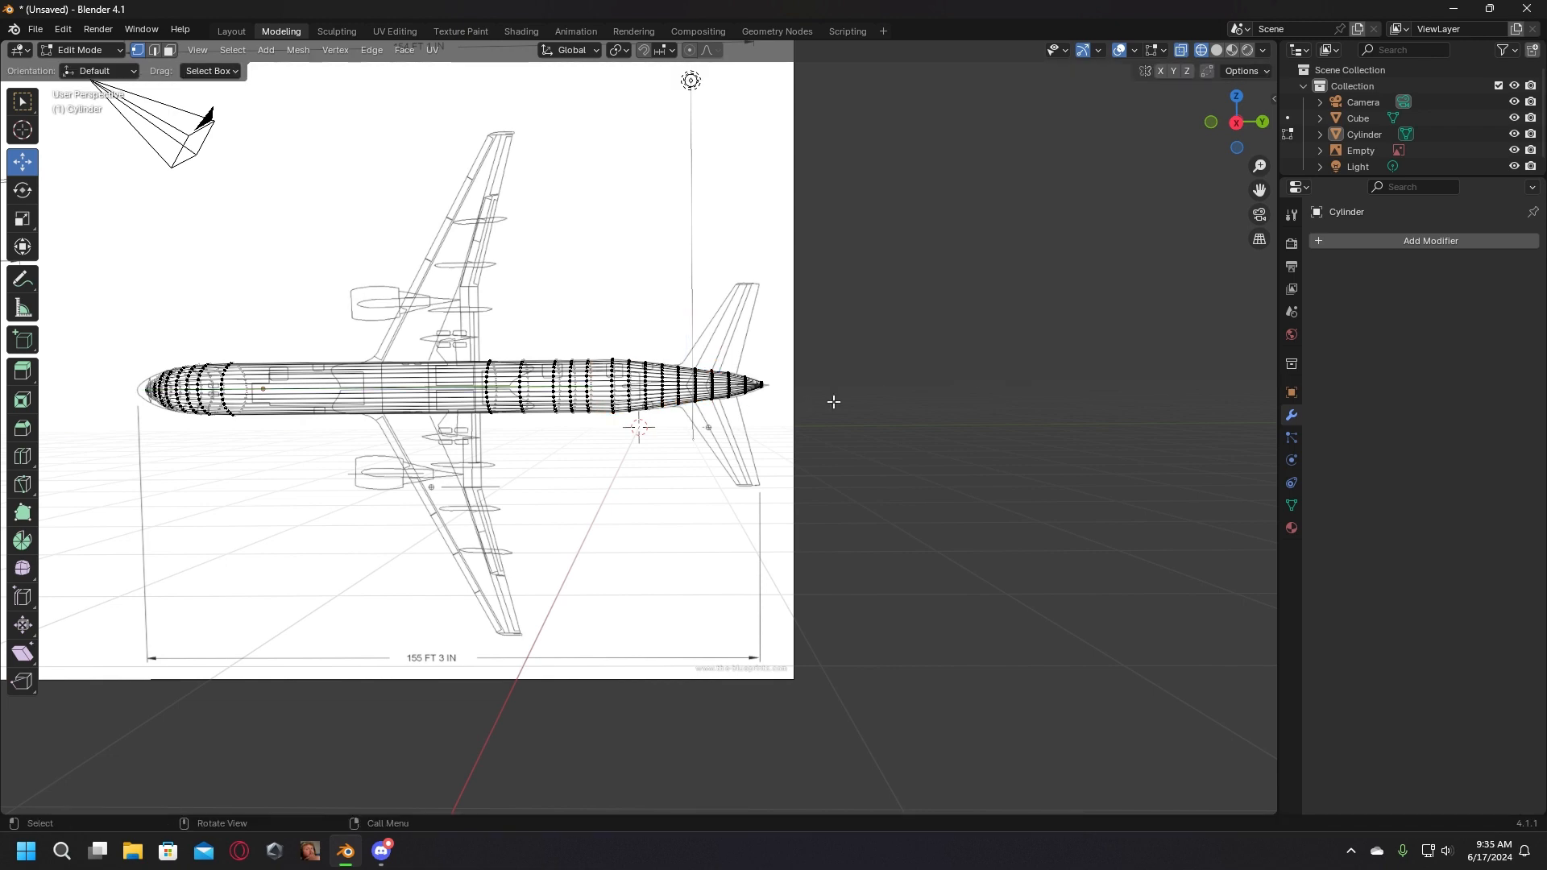
Step: Undo the rearward shift of the tapered tail rings
middle_drag(730, 442, 732, 259)
key(ctrl+z)
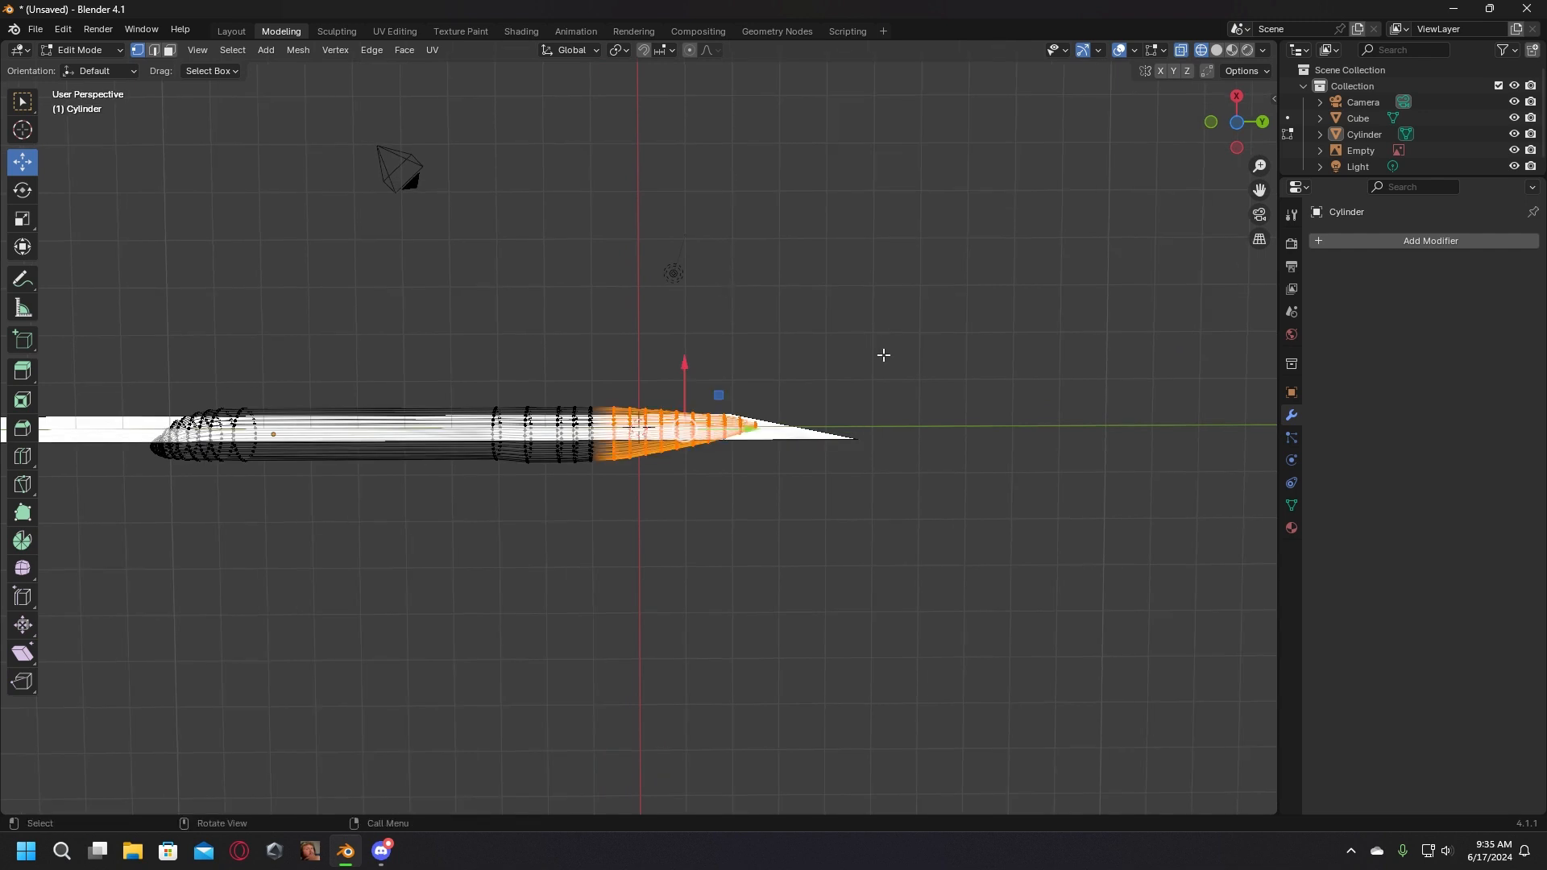
click(645, 596)
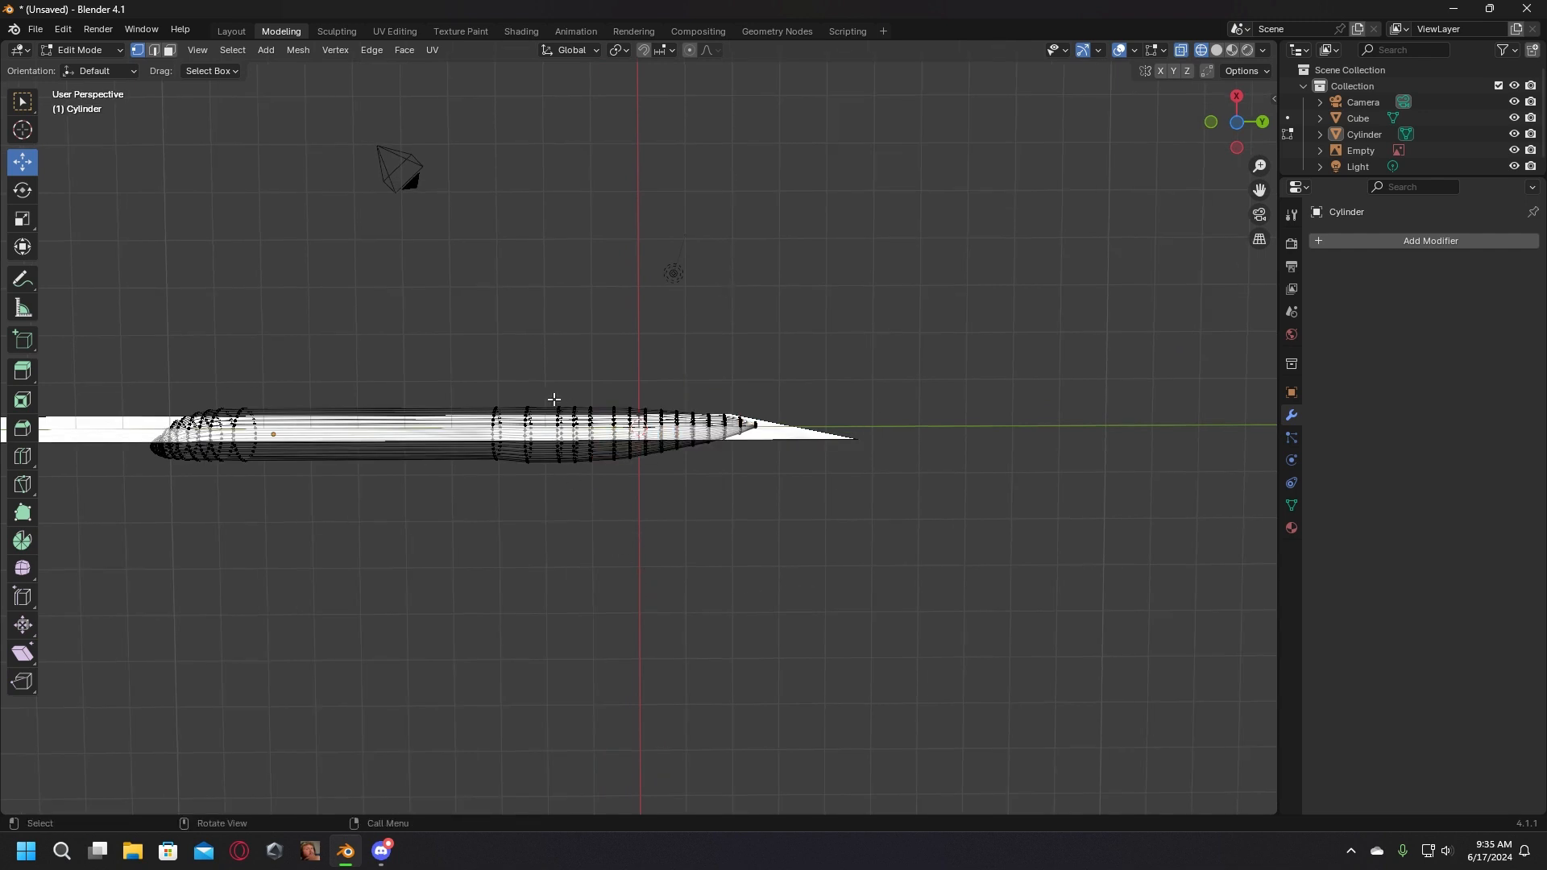
drag(554, 400, 795, 484)
middle_drag(691, 573, 872, 469)
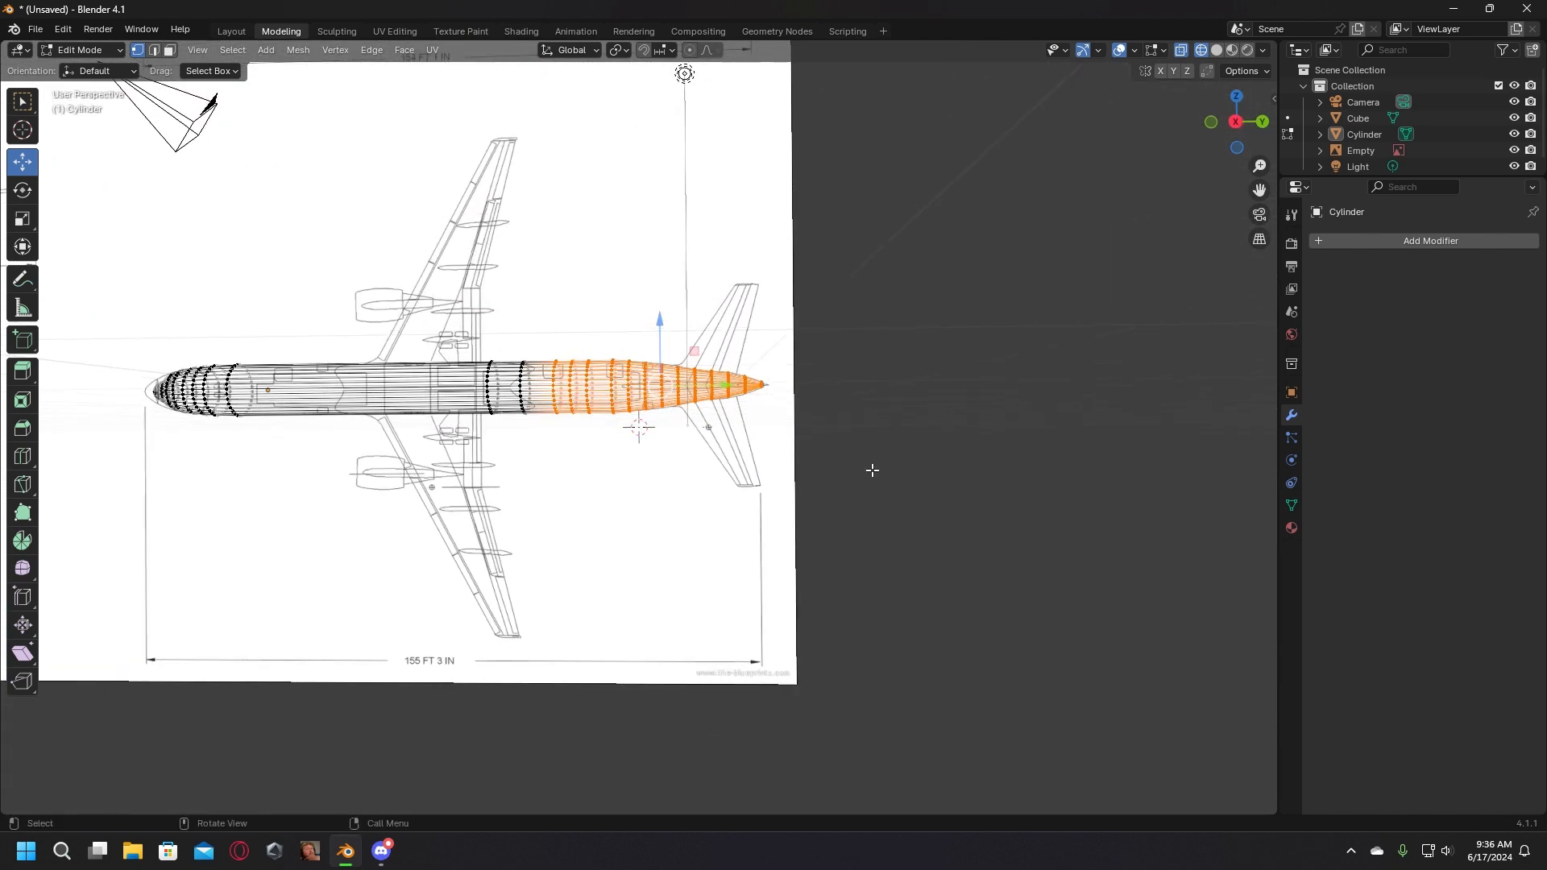
key(ctrl+z)
key(ctrl+shift+z)
key(ctrl+z)
key(ctrl+z)
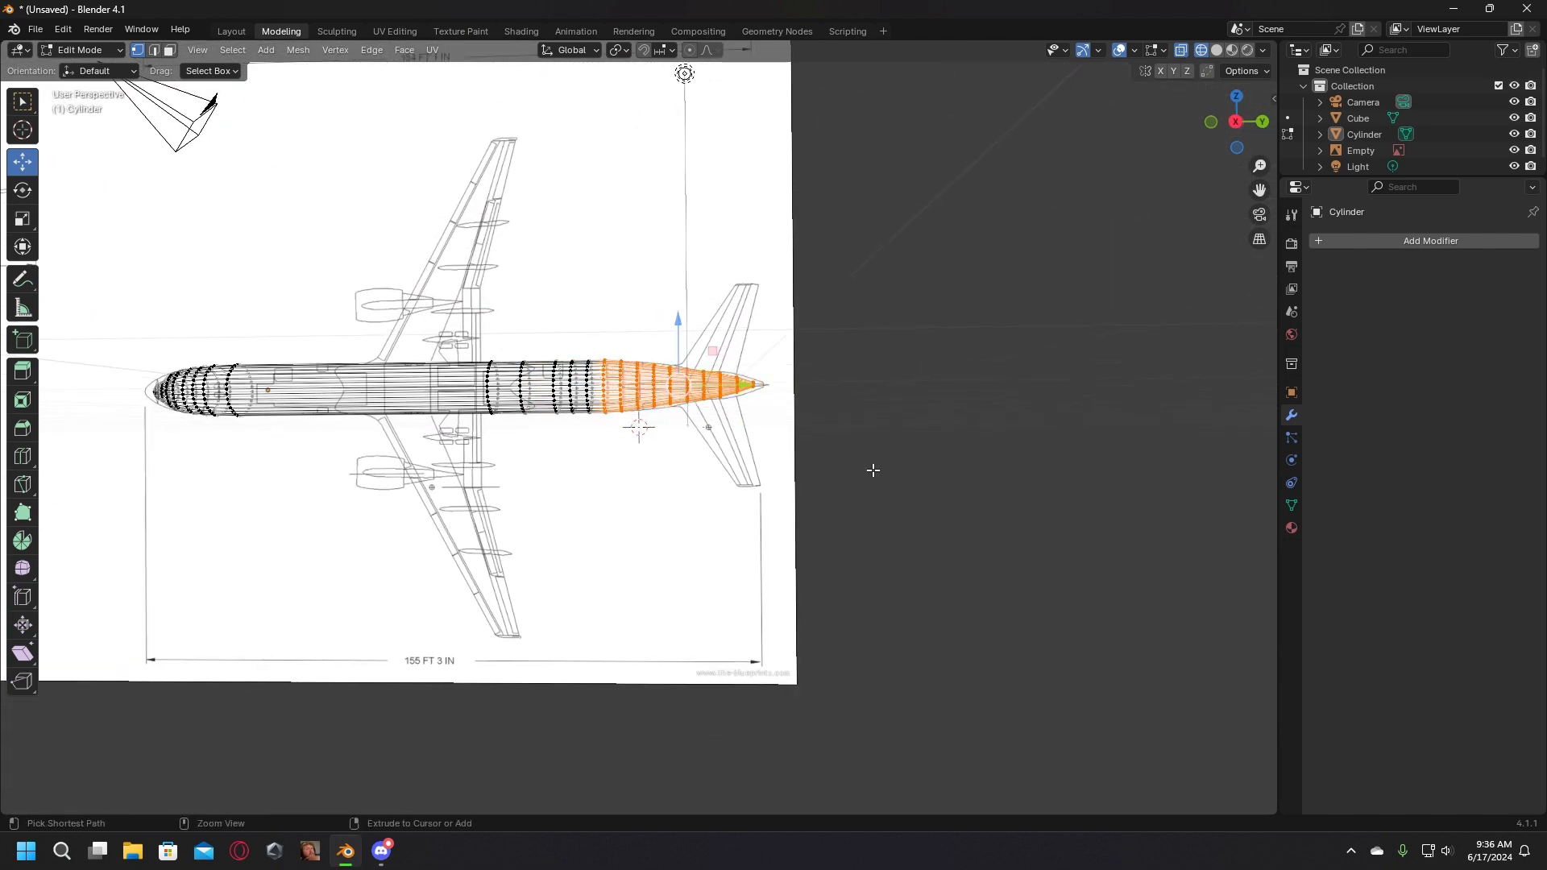
Step: Select the tail vertices including the three rings ahead of the taper and move them rearward along Y to the drawn tail tip
click(872, 470)
middle_drag(872, 471, 870, 312)
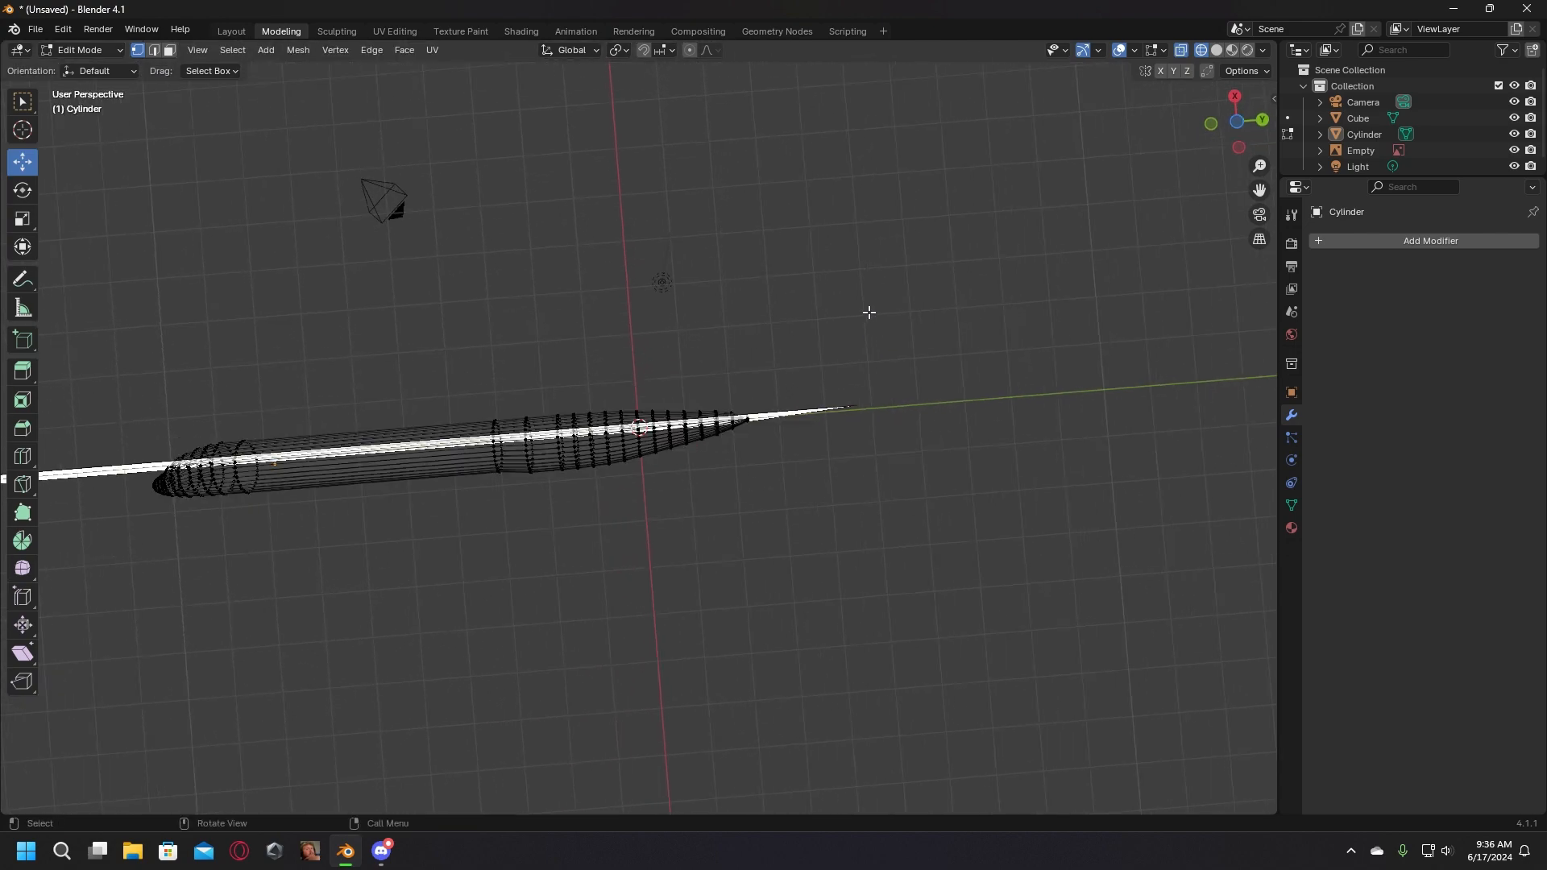
drag(819, 551, 546, 376)
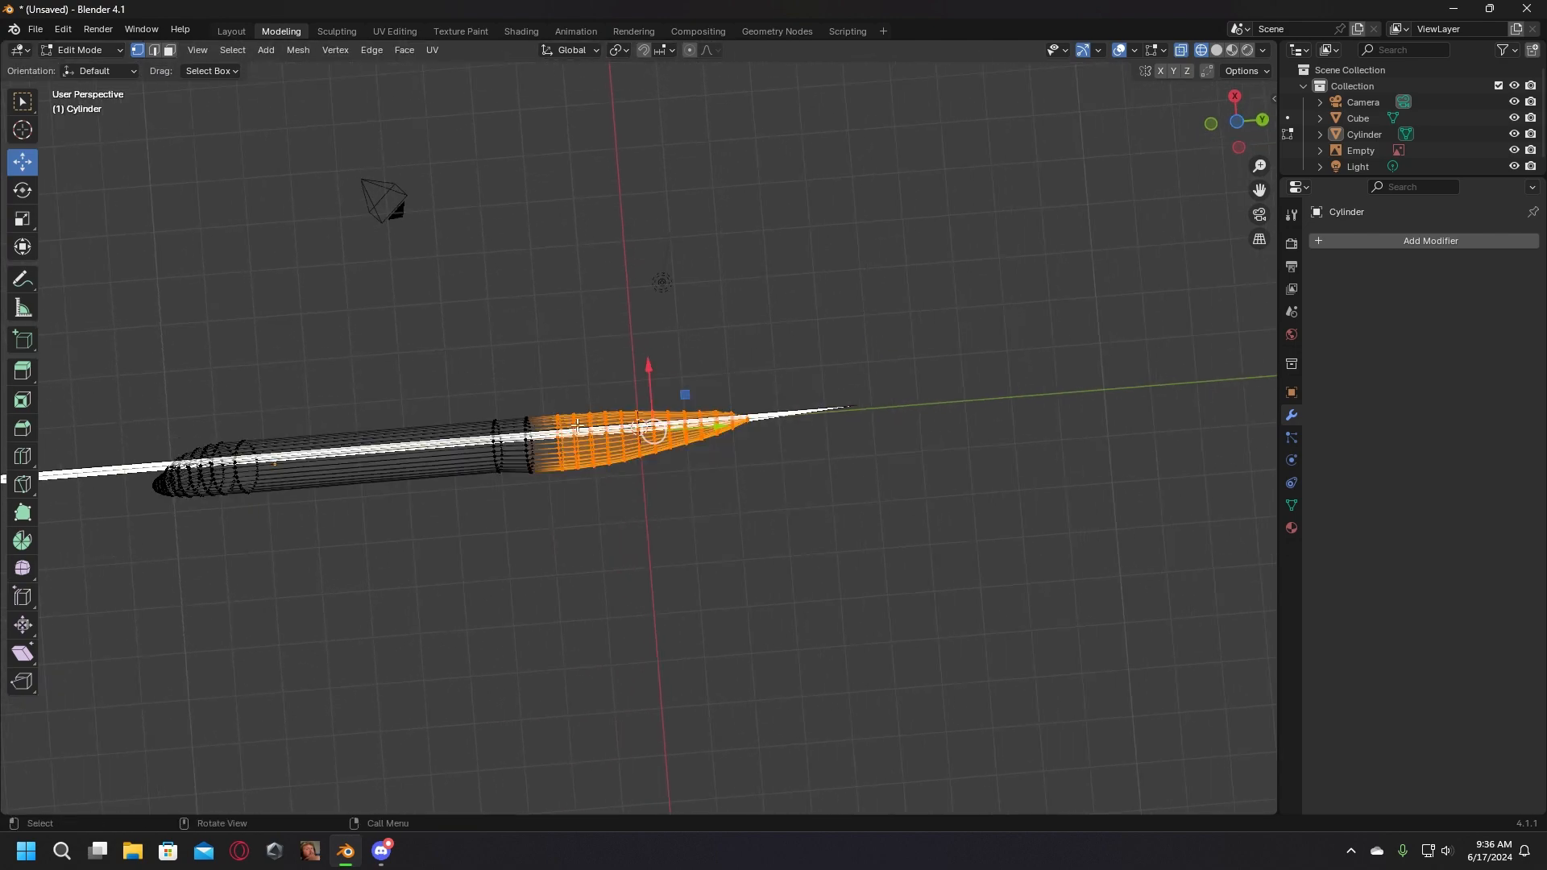
middle_drag(545, 376, 571, 617)
scroll(713, 449, up, 1)
key(g)
key(y)
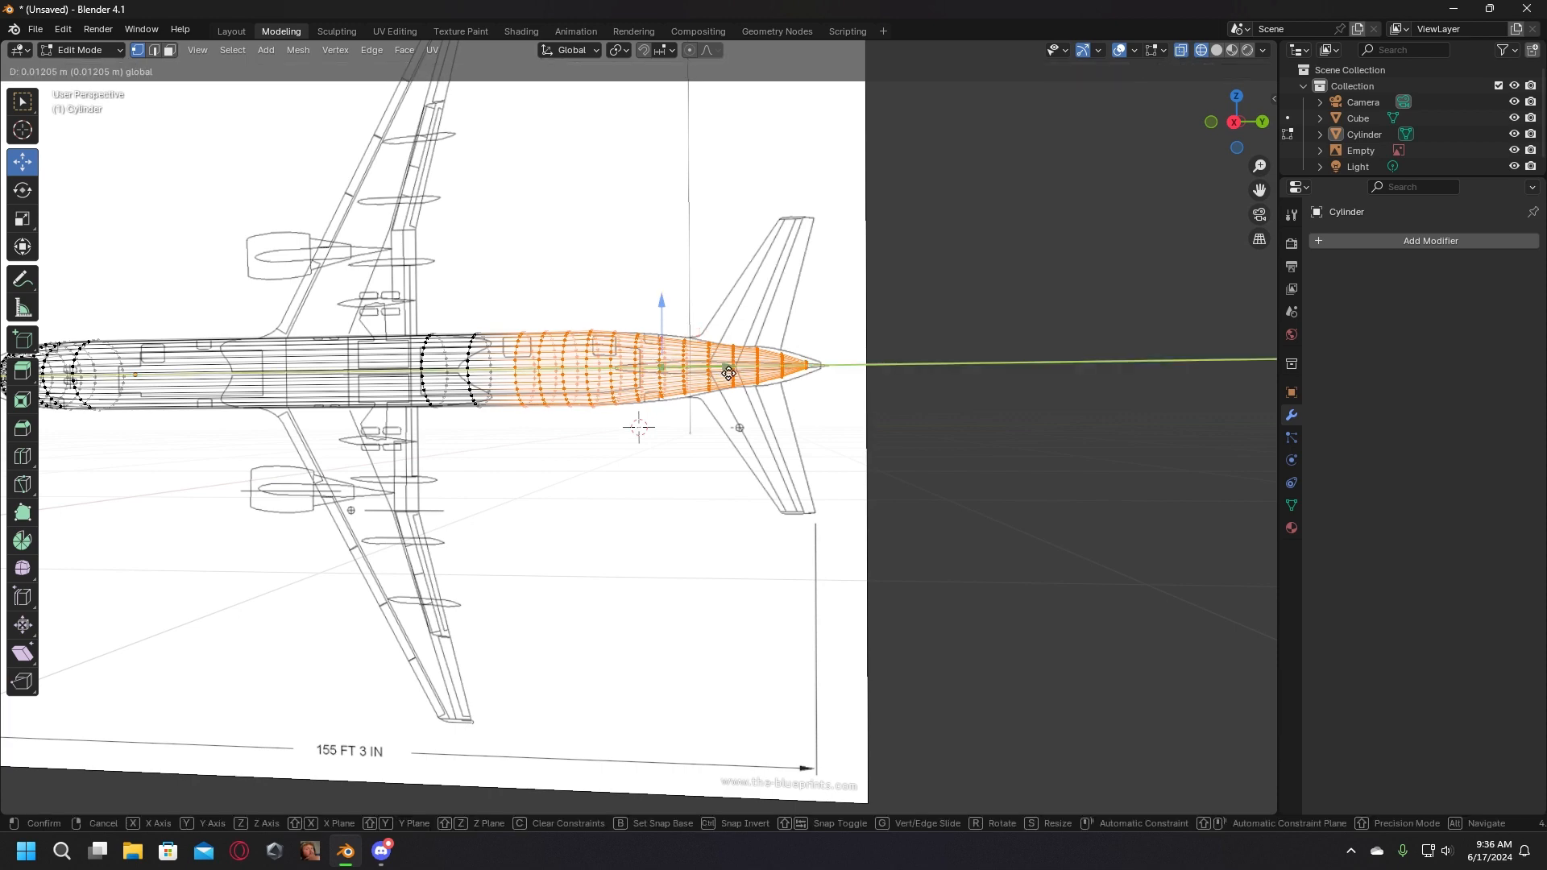
click(739, 384)
click(956, 404)
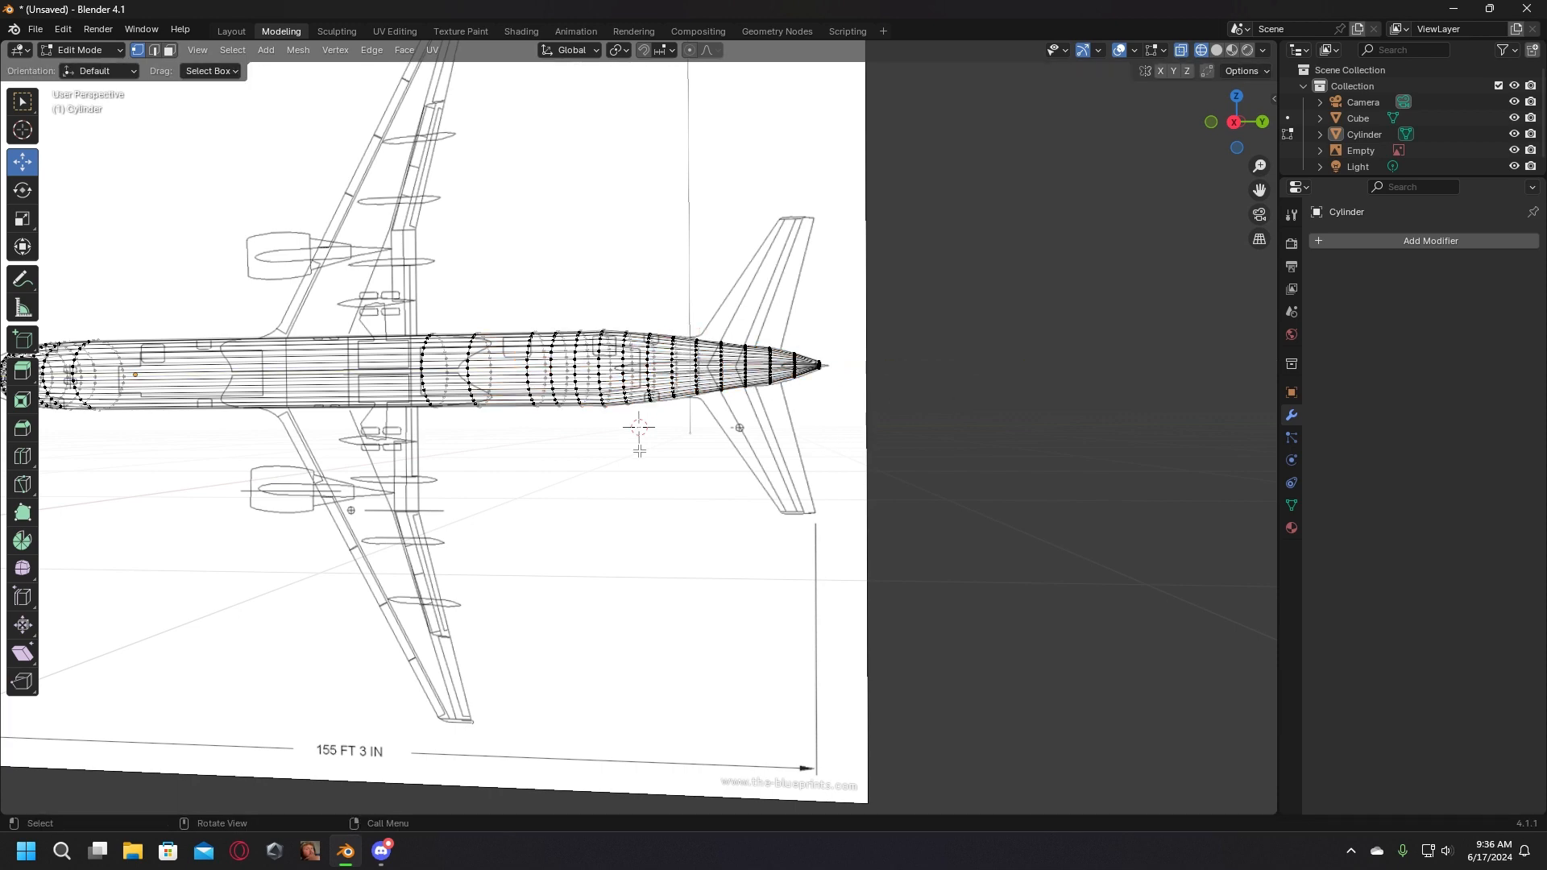
Step: Scale the tail ring just ahead of the last two rings slightly along Z to match the drawn tail outline
middle_drag(641, 452, 818, 439)
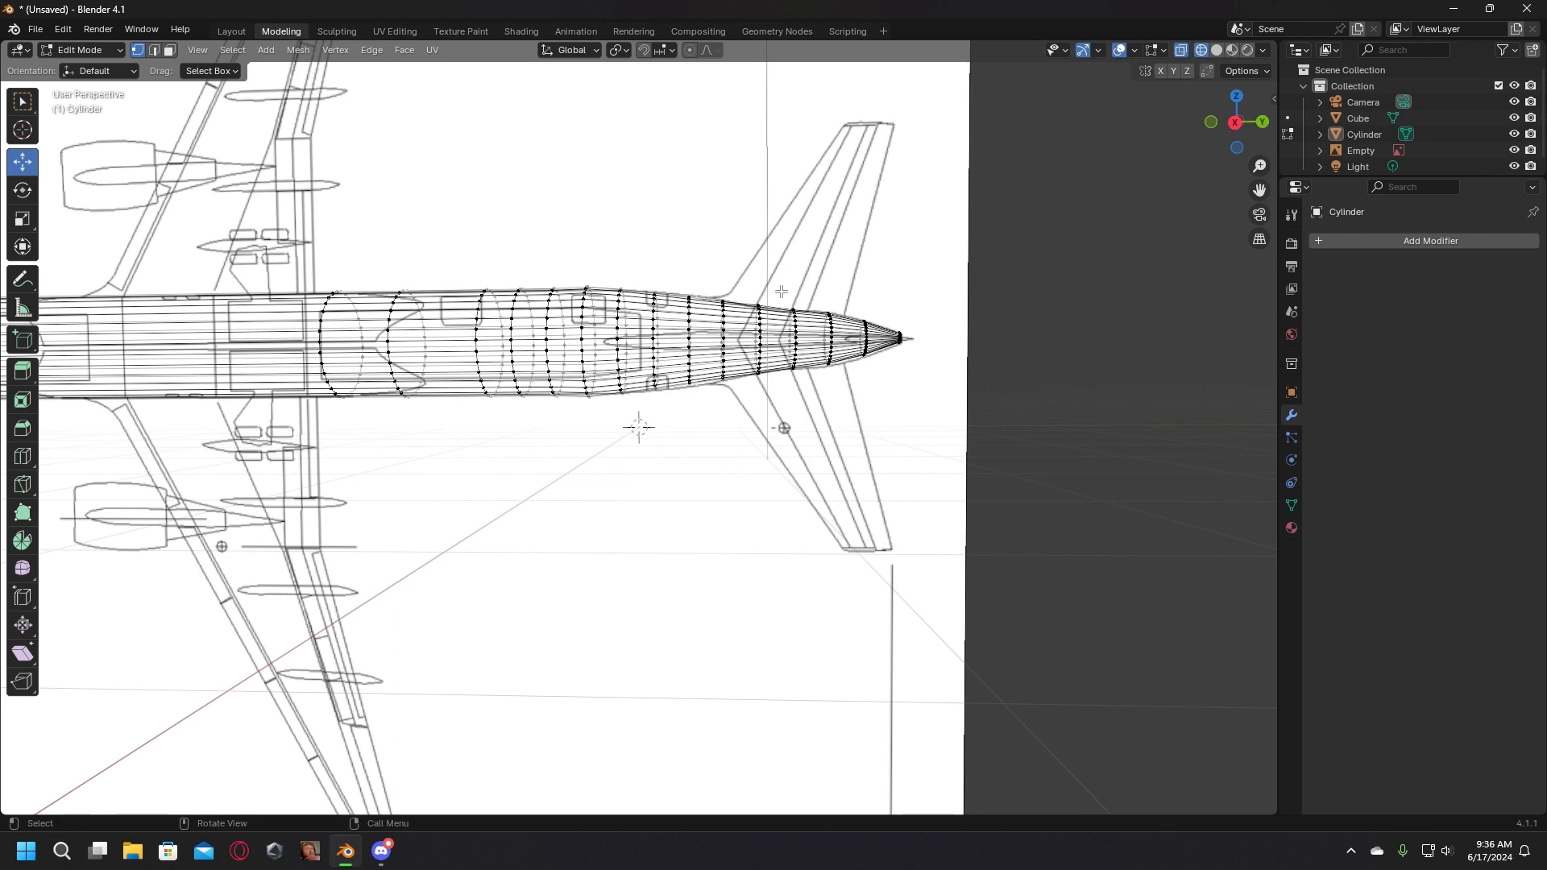
alt+click(794, 364)
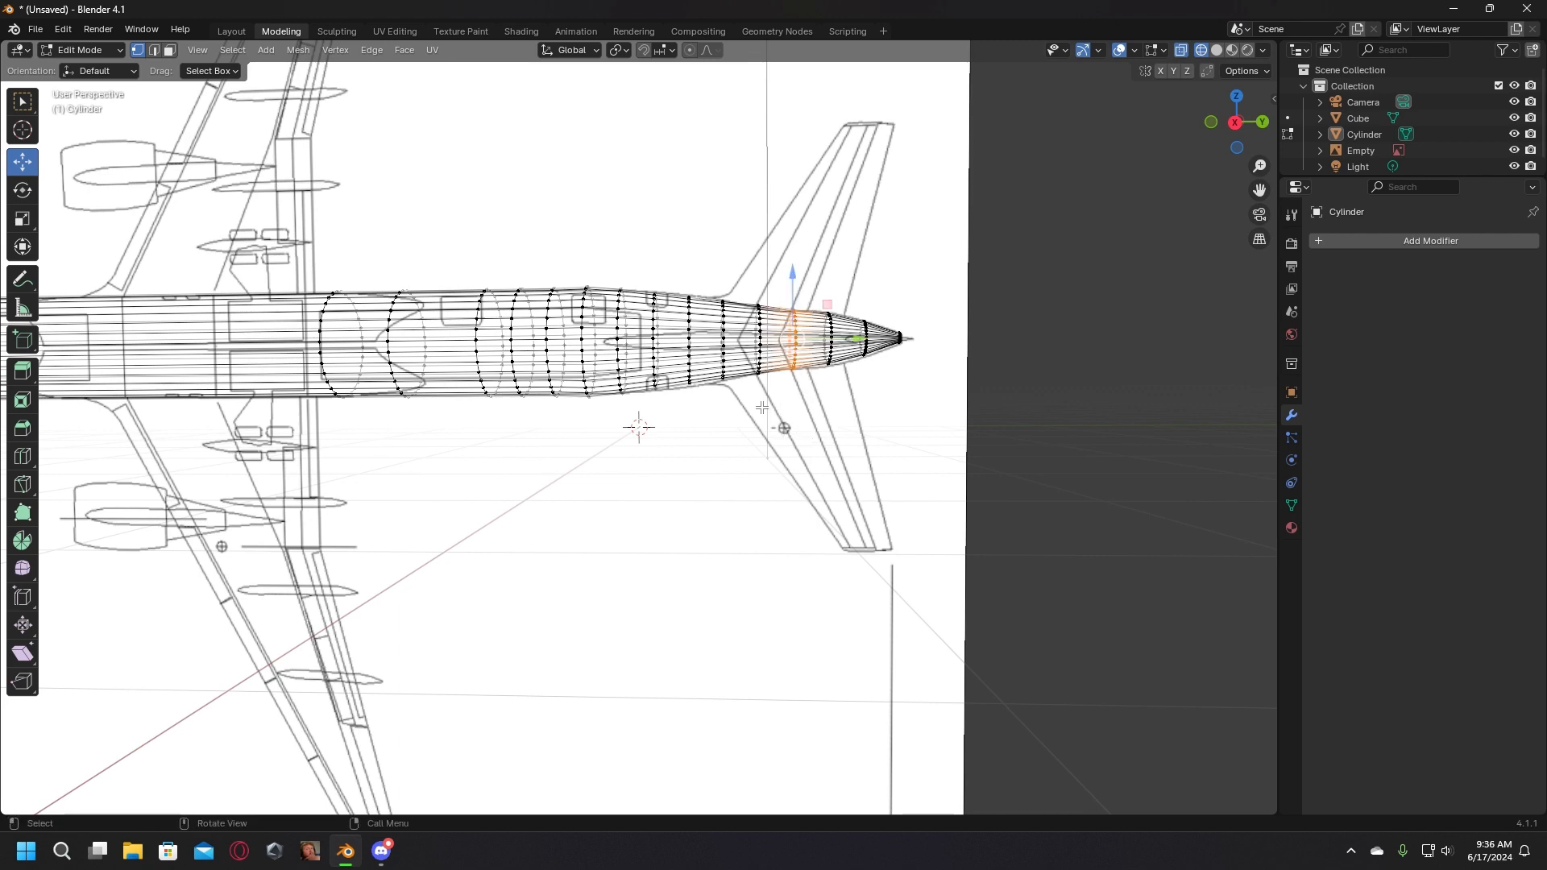
click(29, 222)
mouse_move(822, 418)
middle_down()
mouse_move(767, 412)
mouse_move(815, 416)
middle_up()
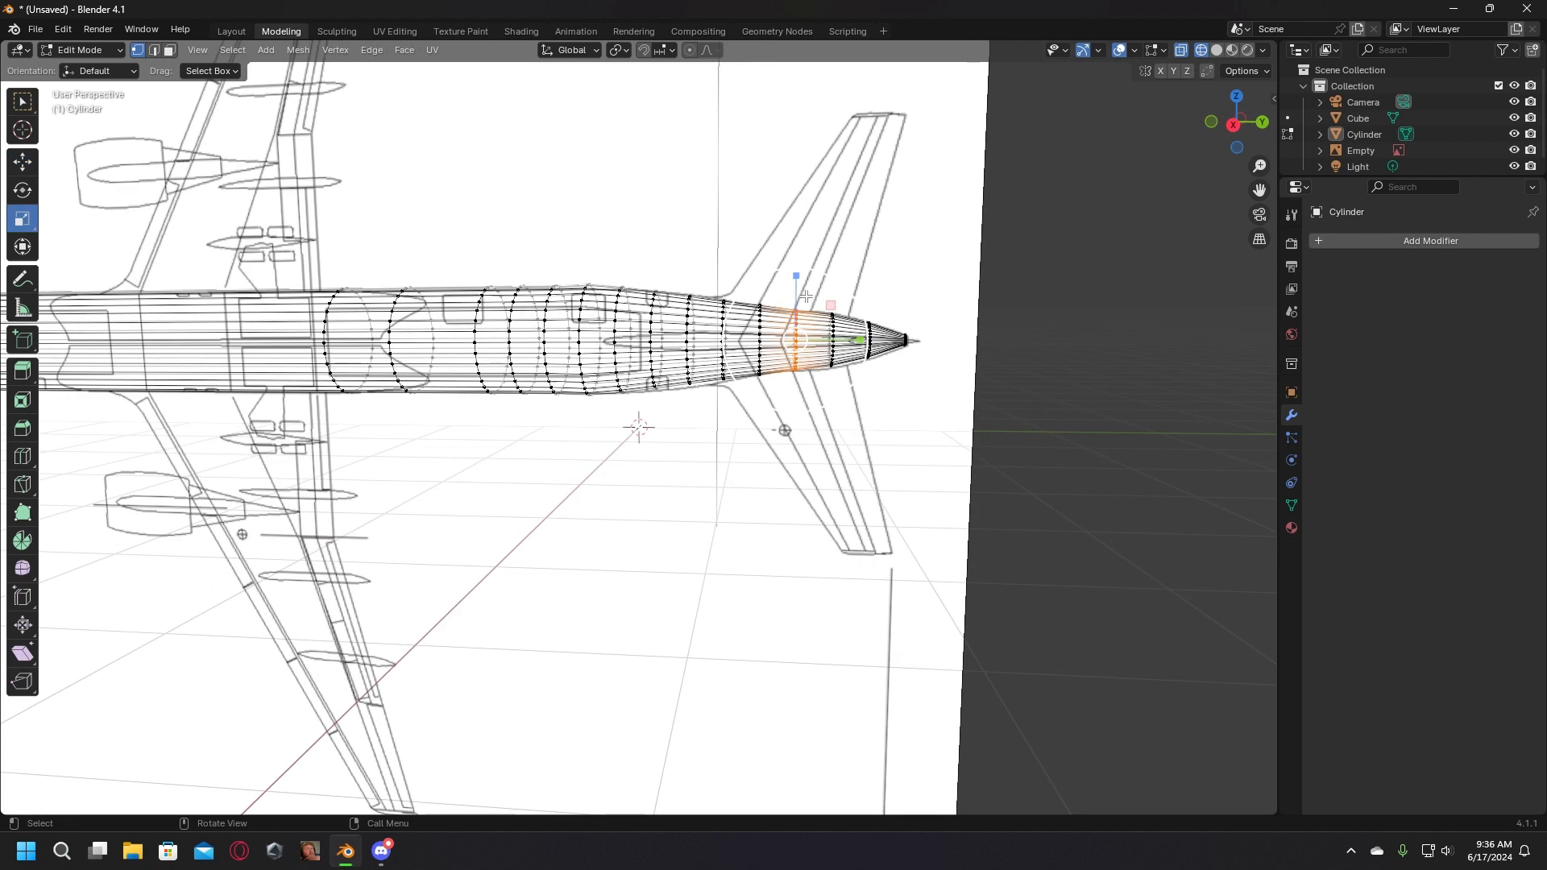
drag(798, 276, 795, 286)
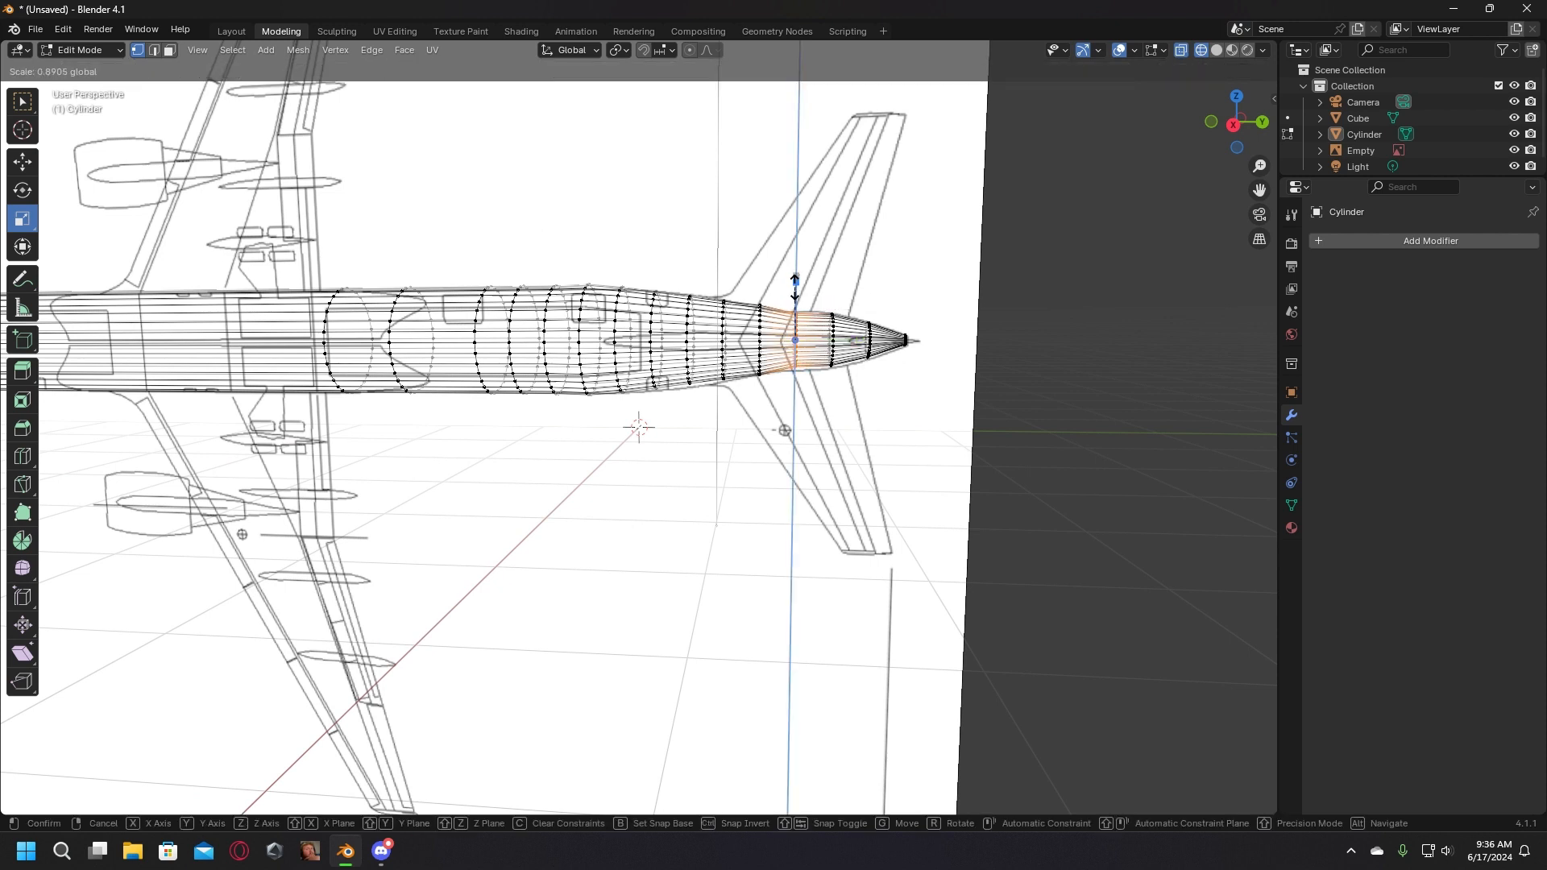
drag(795, 286, 794, 288)
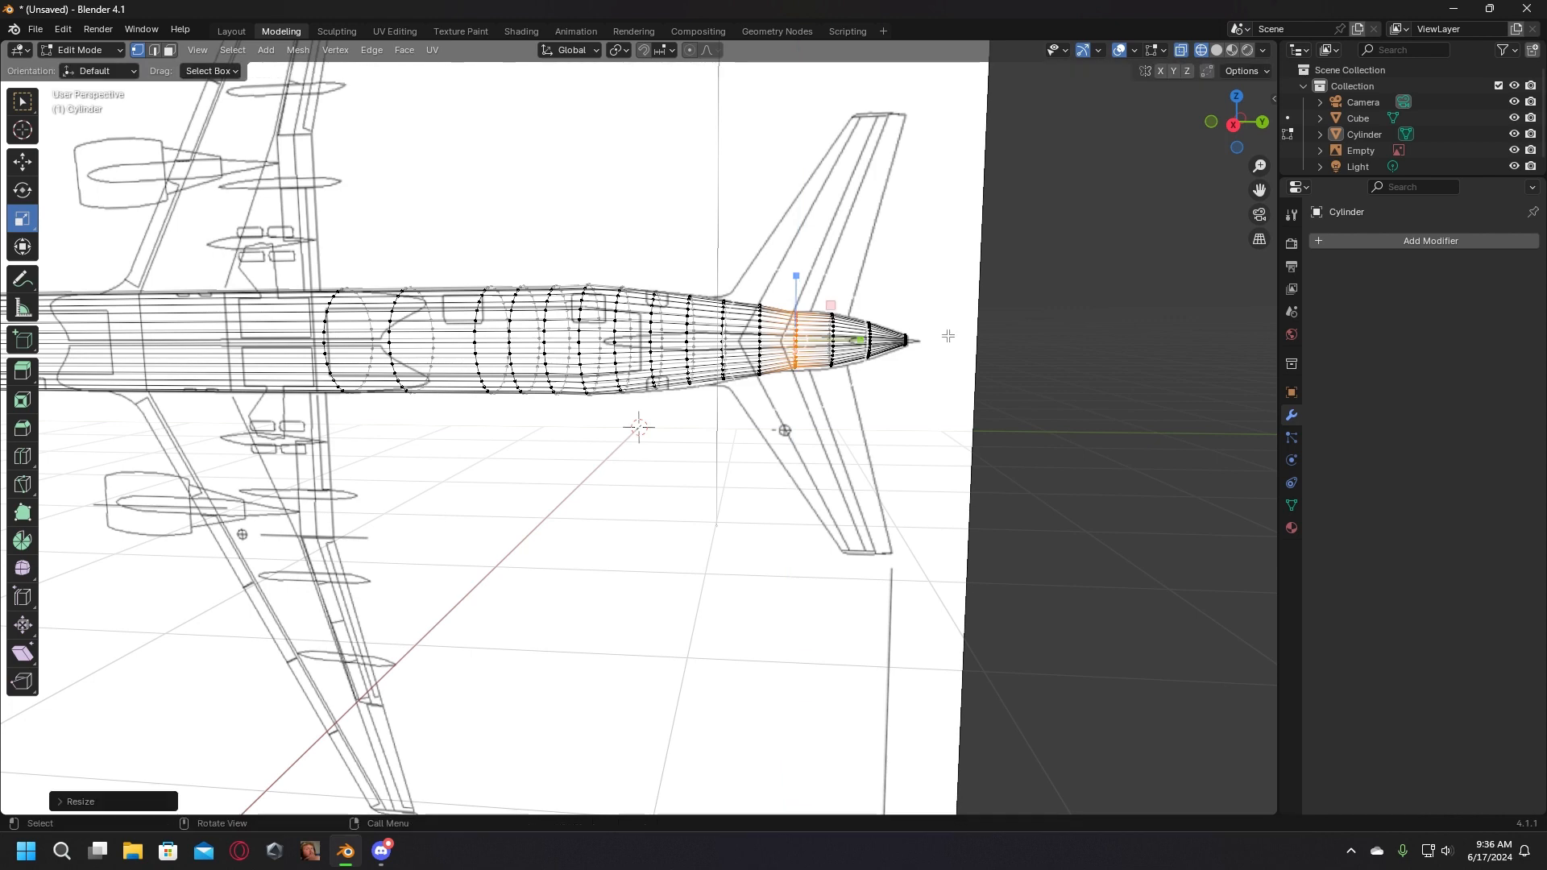
click(1007, 371)
middle_drag(1012, 372, 1011, 369)
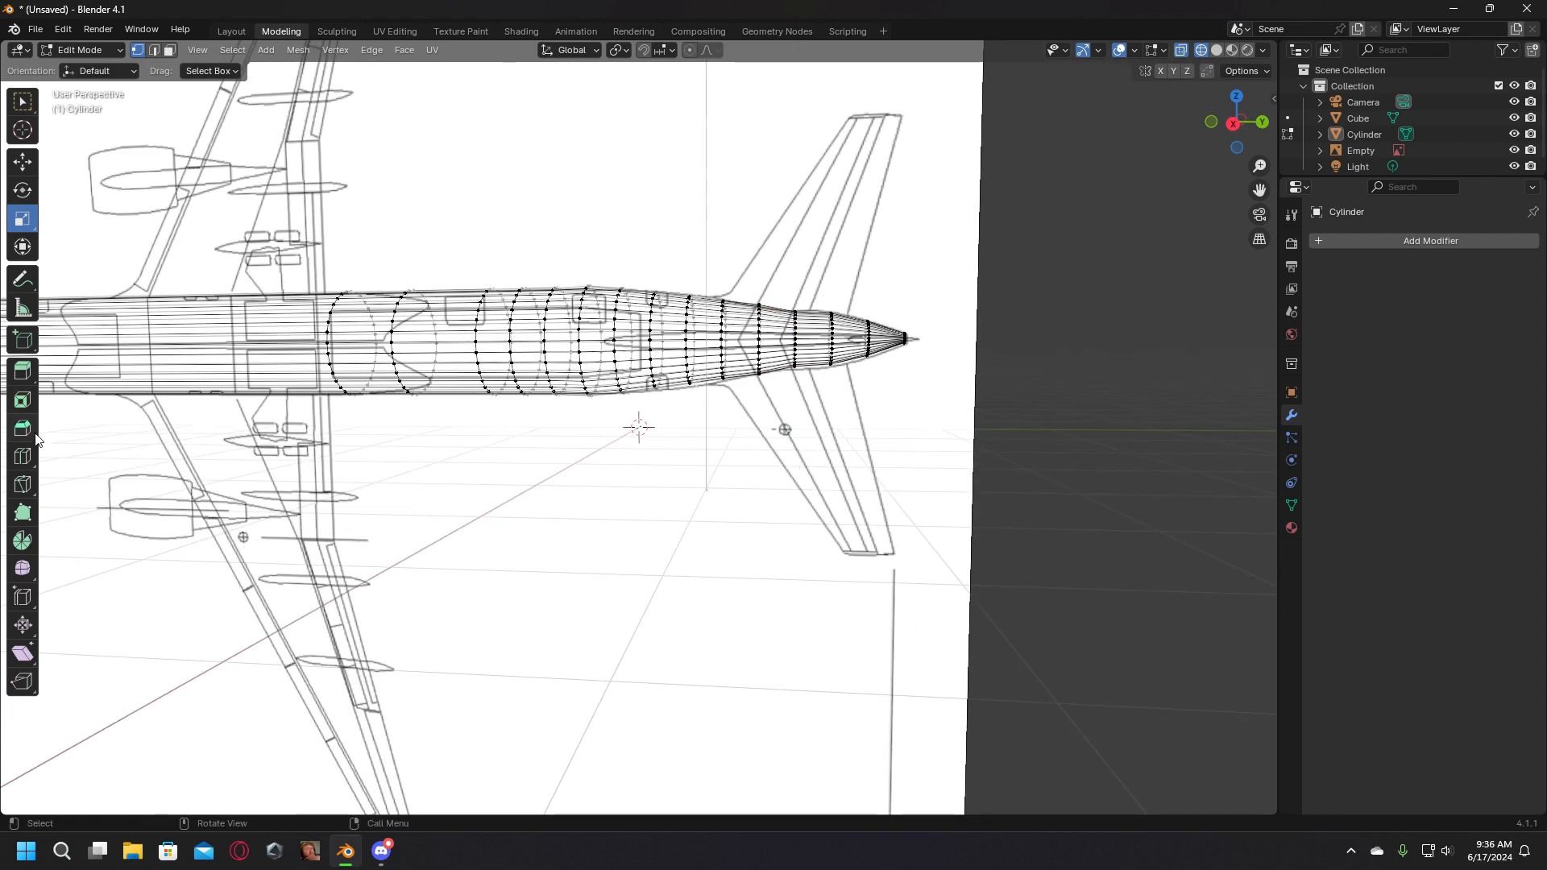
Step: Add a loop cut on the tail behind the adjusted ring and scale the new ring along Z to the drawn outline
click(22, 456)
click(813, 339)
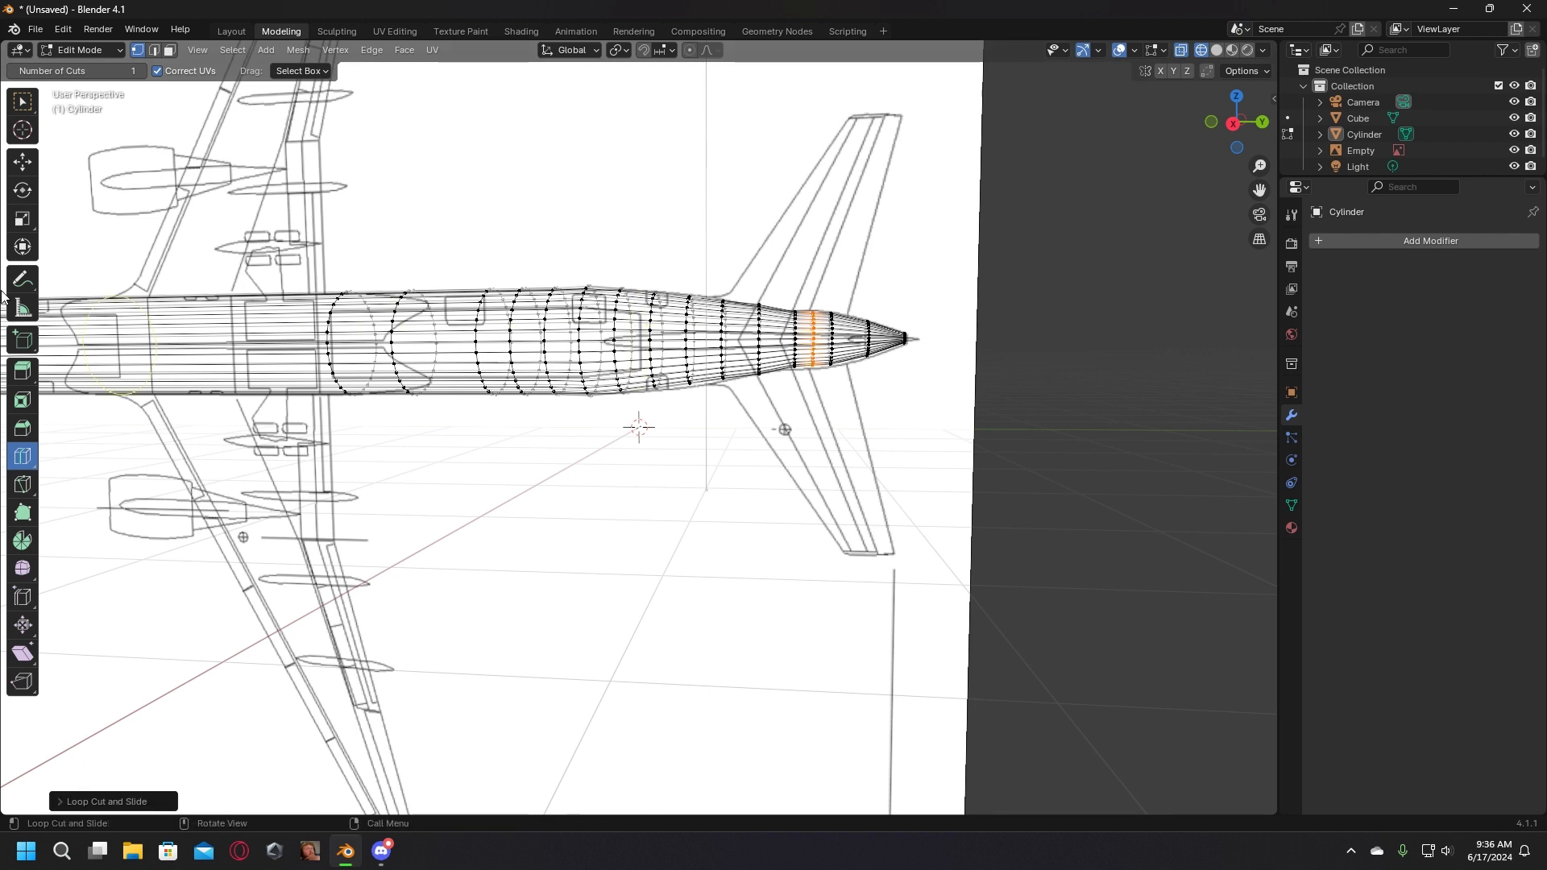
click(24, 223)
drag(816, 297, 798, 271)
click(1034, 456)
scroll(1058, 411, down, 3)
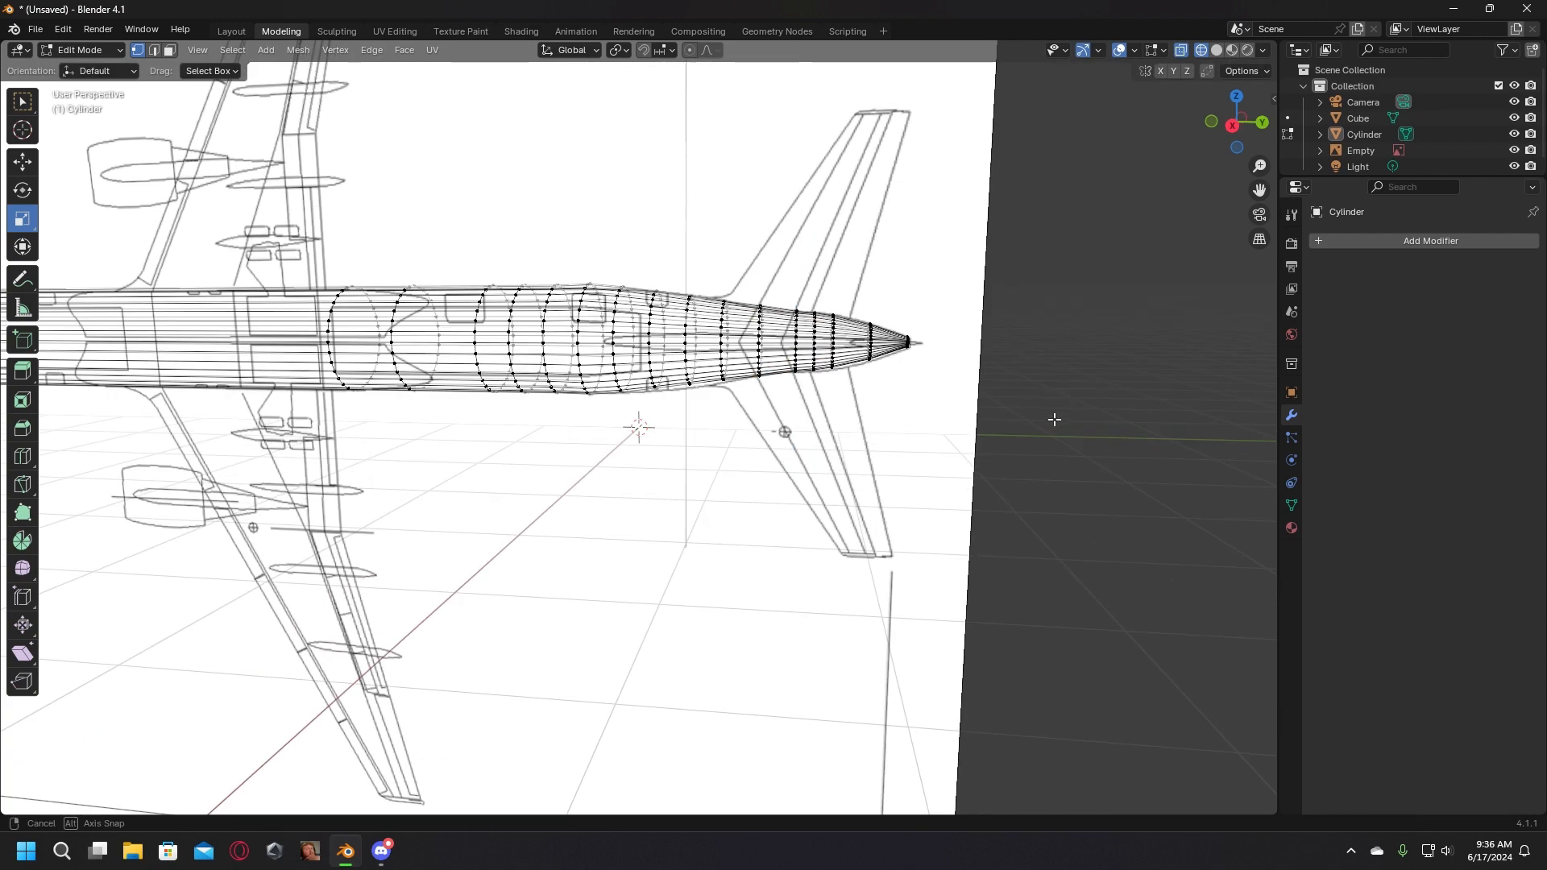
Step: Scale the two tail rings just ahead of the drawn tailplane root along Z to match the taper
middle_drag(1022, 404, 656, 632)
scroll(677, 570, up, 2)
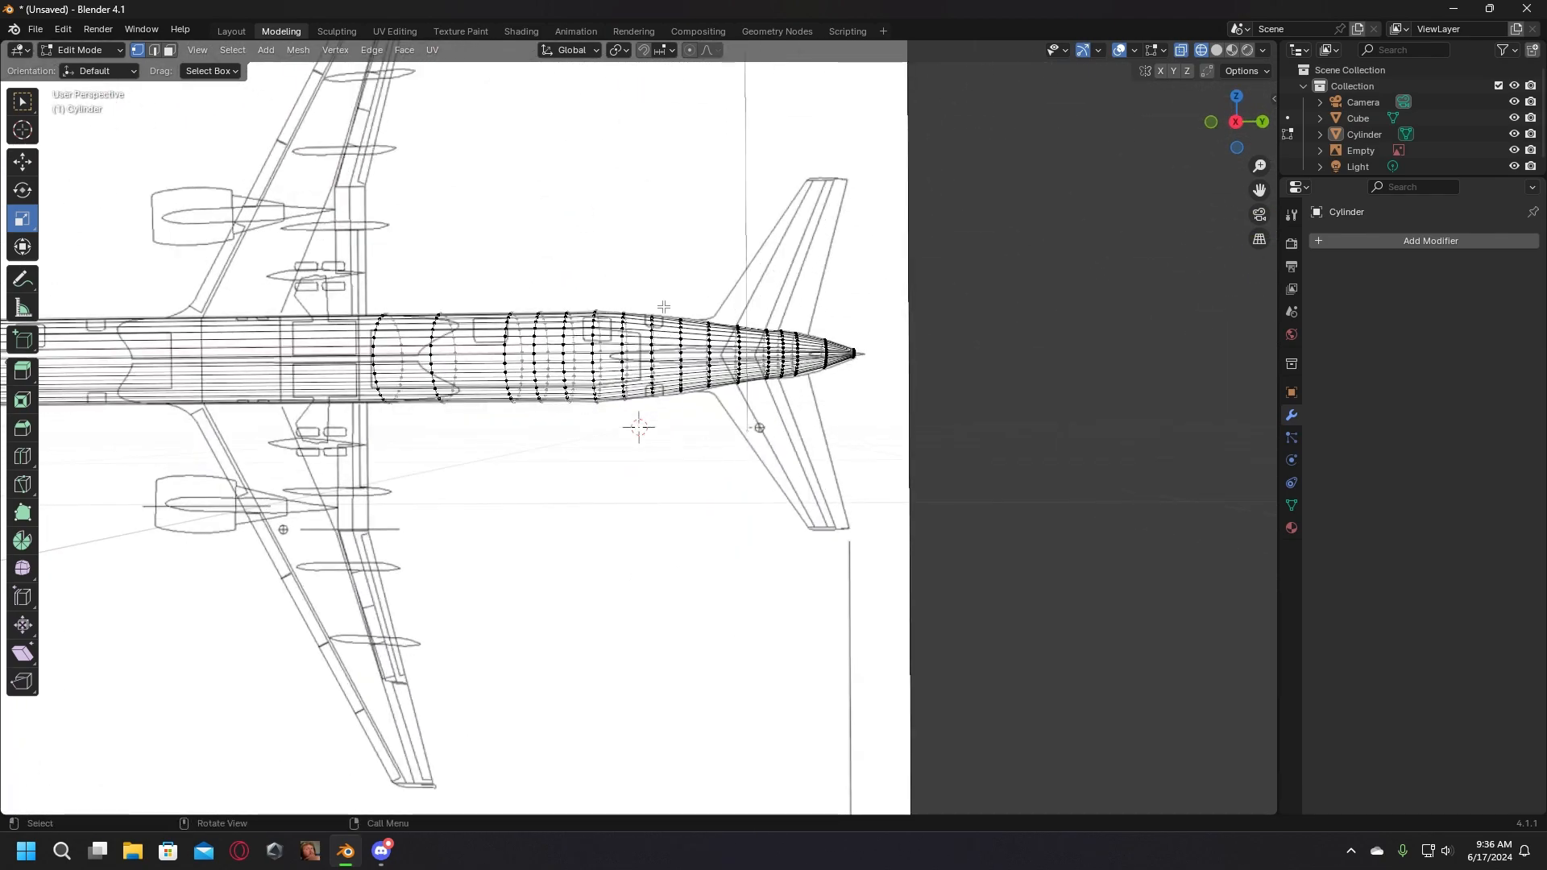
alt+click(685, 378)
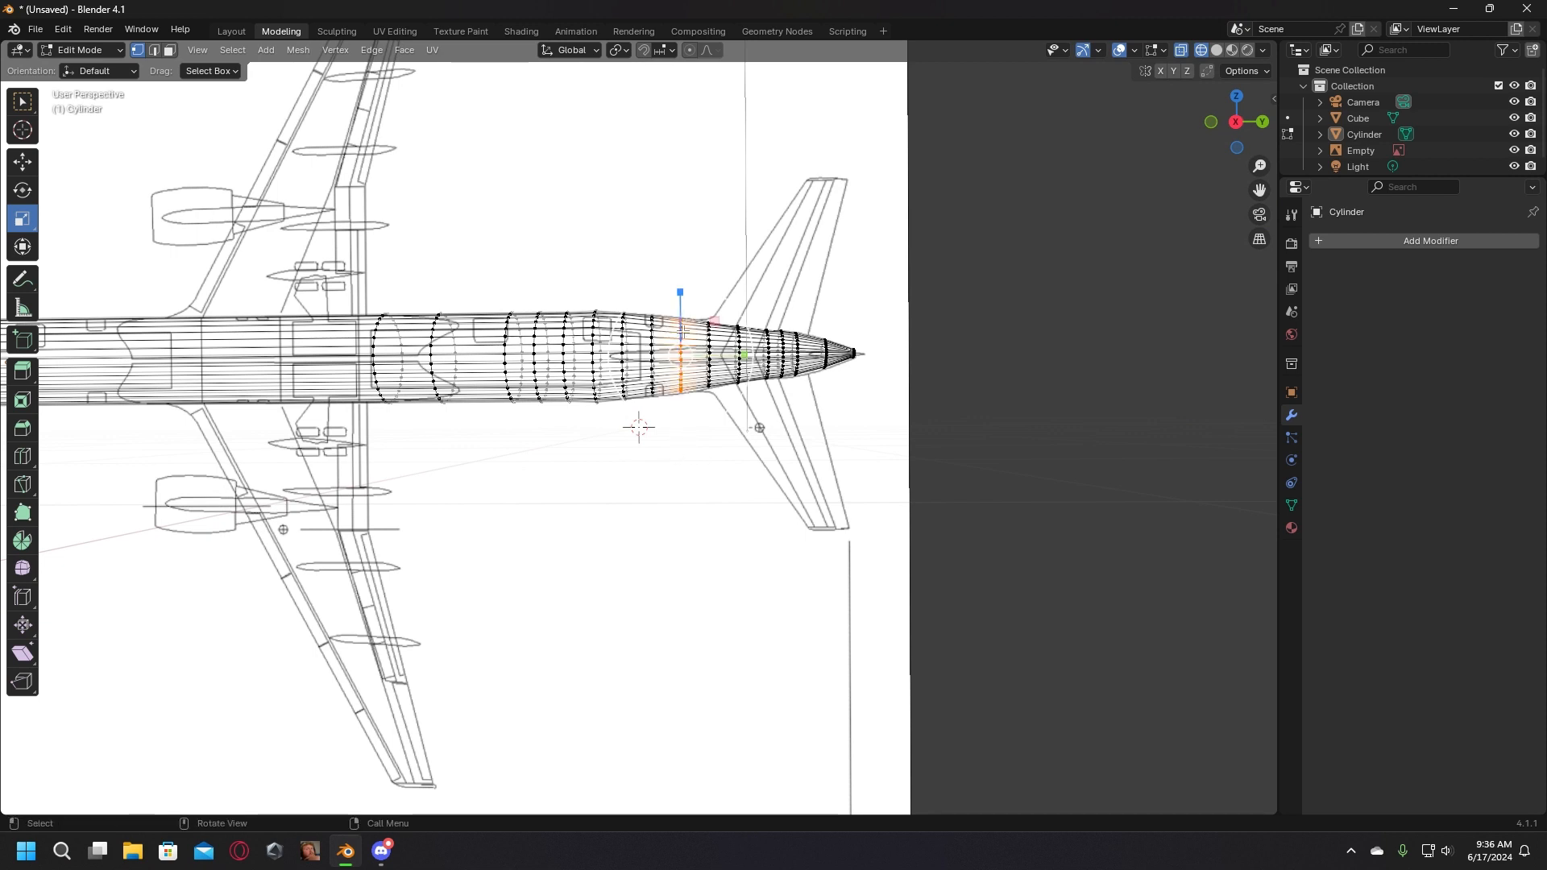
drag(681, 330, 722, 436)
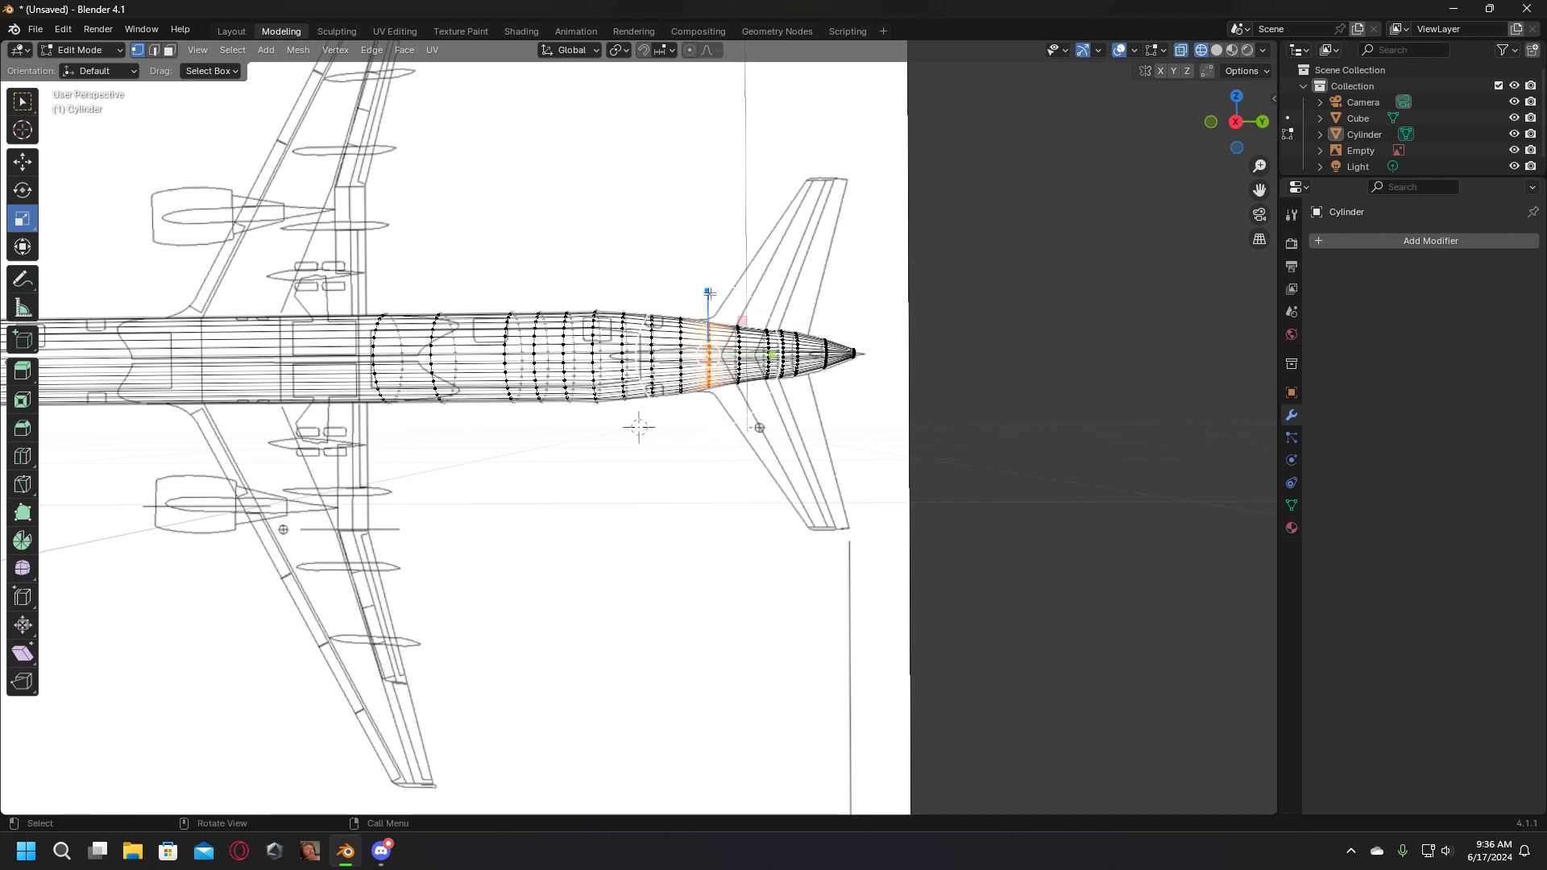
drag(709, 295, 709, 291)
click(967, 400)
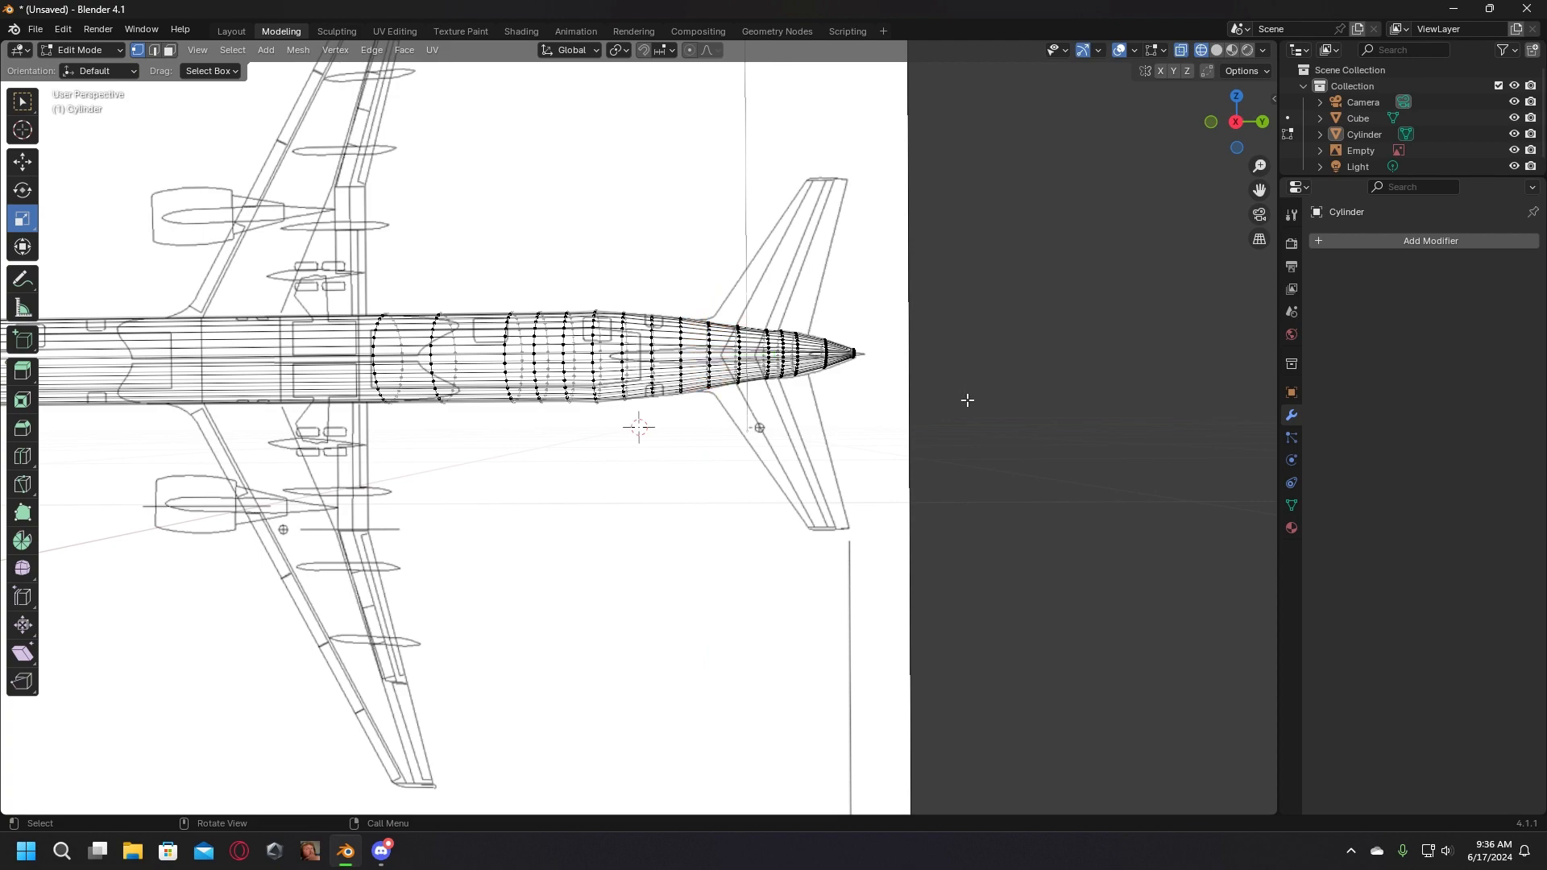
mouse_move(966, 400)
middle_down()
mouse_move(950, 419)
mouse_move(983, 411)
middle_up()
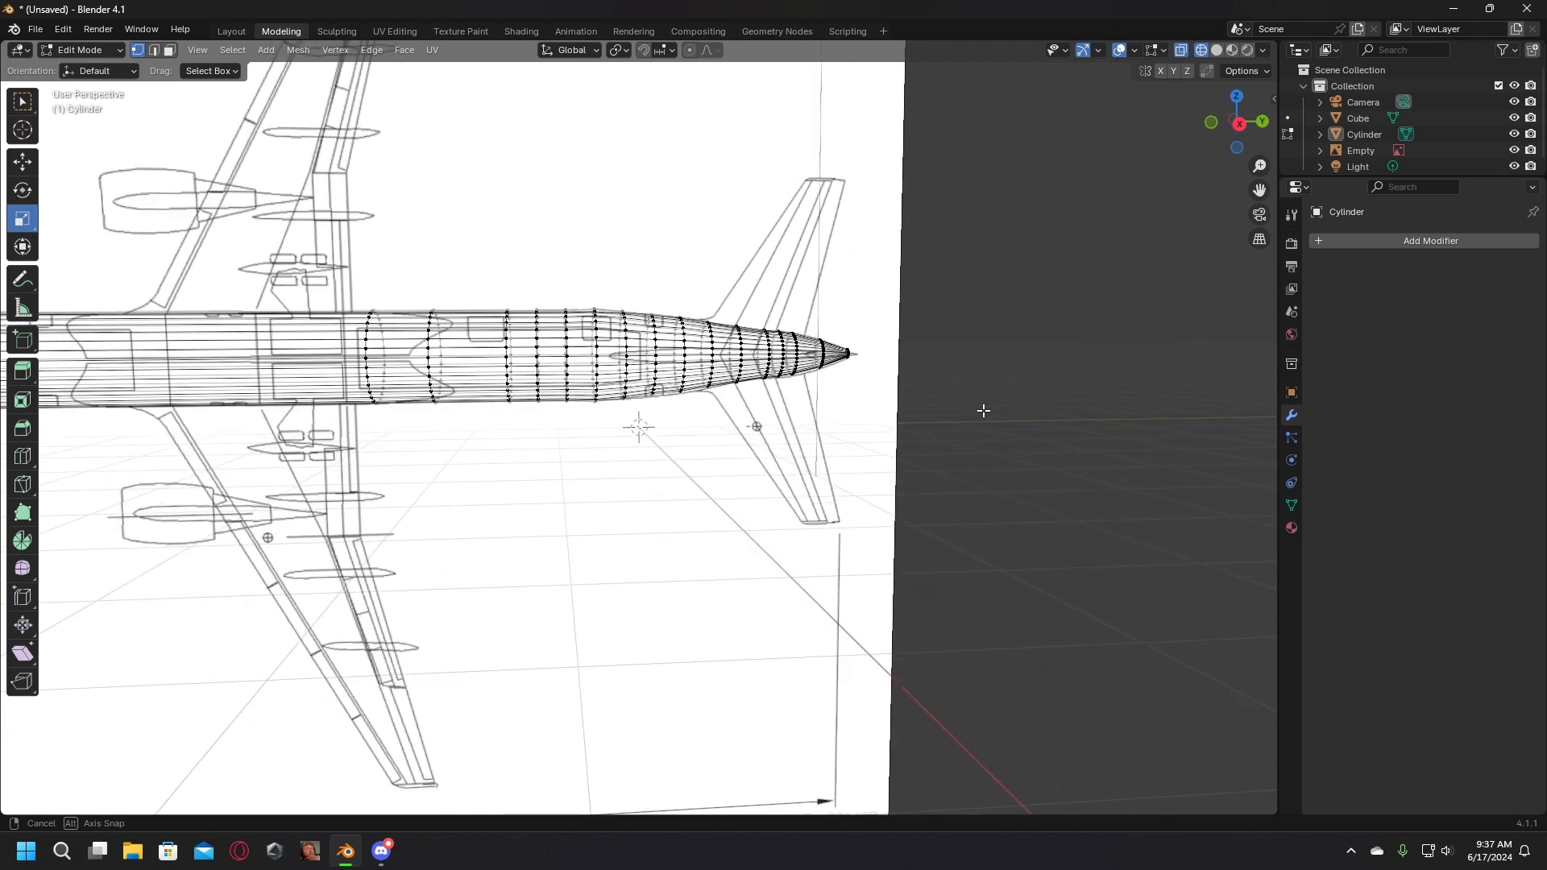
Step: Scale the ring at the start of the tail taper along Z to the drawn fuselage edge
drag(583, 293, 601, 355)
drag(602, 428, 602, 428)
middle_drag(618, 351, 610, 346)
drag(592, 290, 595, 295)
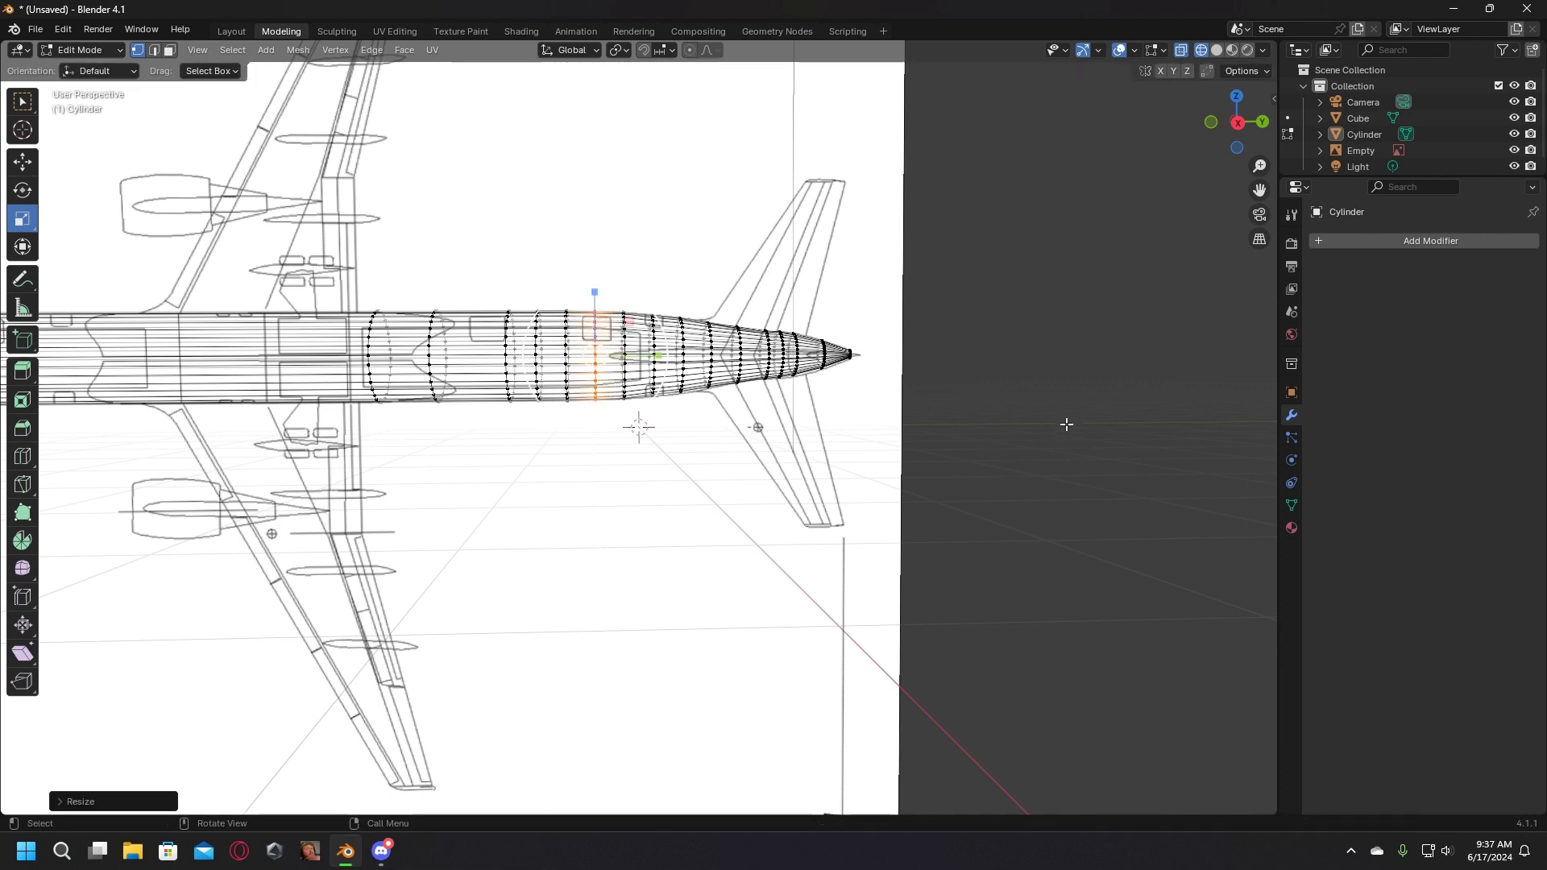
click(1066, 425)
Step: Return to object mode and set the fuselage's Y rotation to 90°
middle_drag(1001, 428, 996, 238)
scroll(997, 432, down, 1)
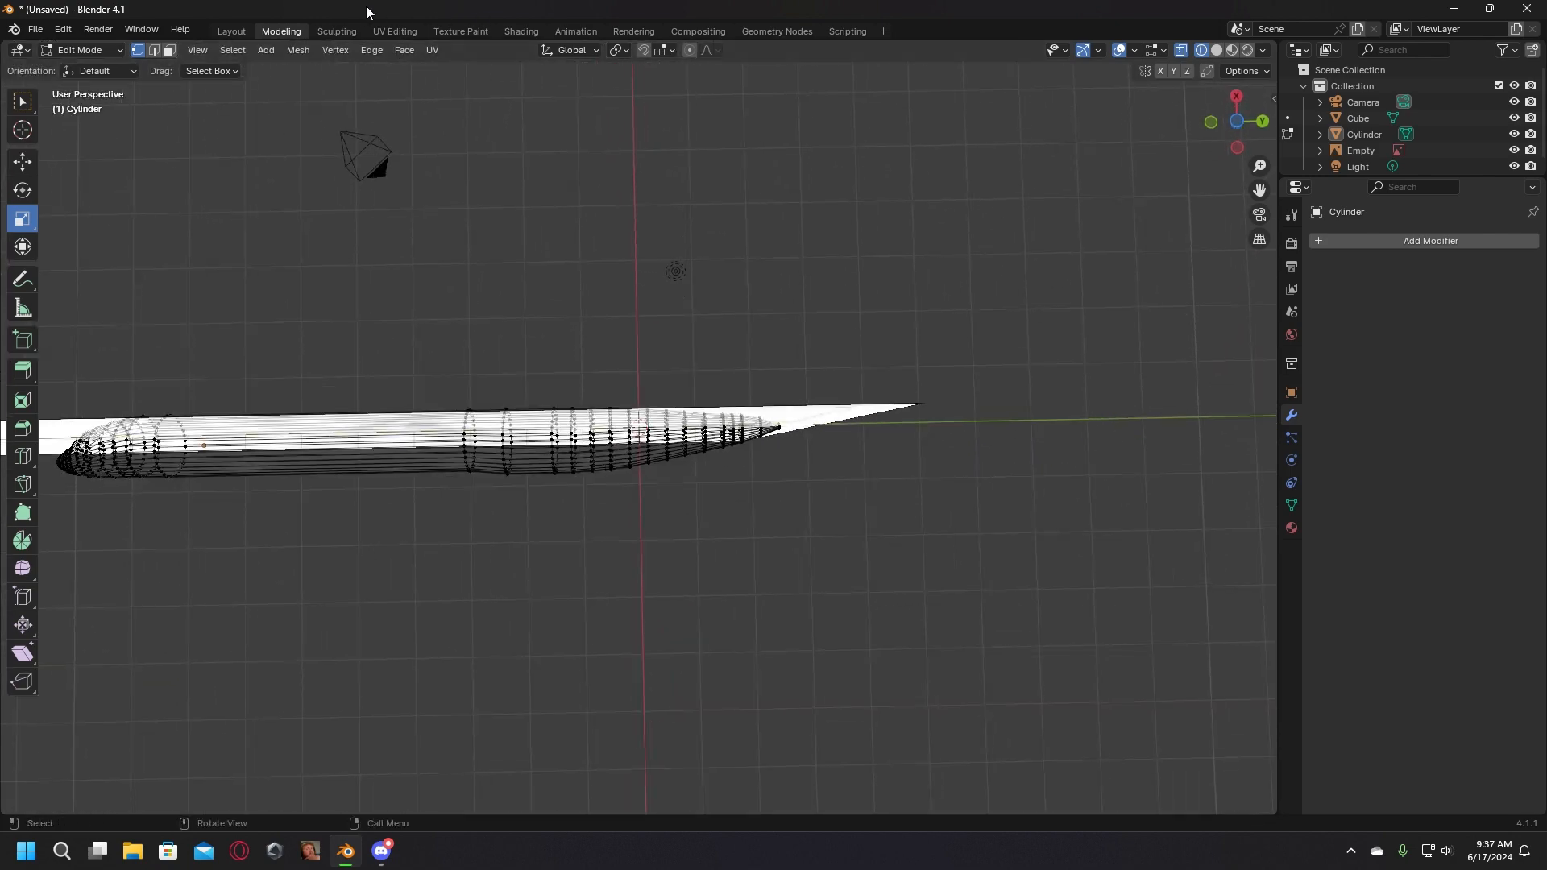
click(241, 29)
middle_drag(815, 271, 891, 305)
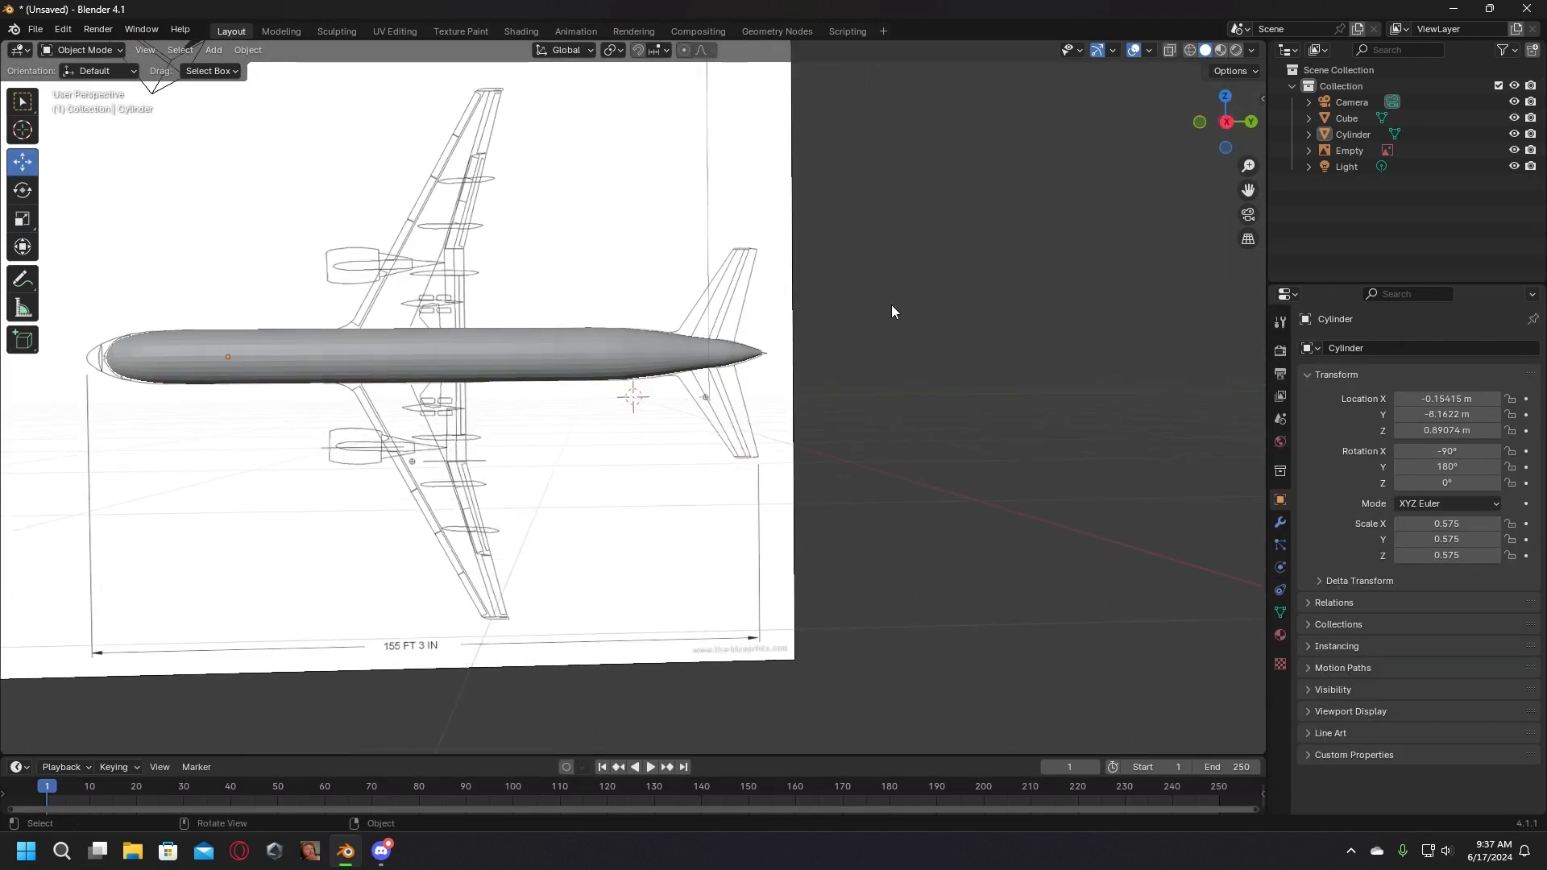
click(499, 366)
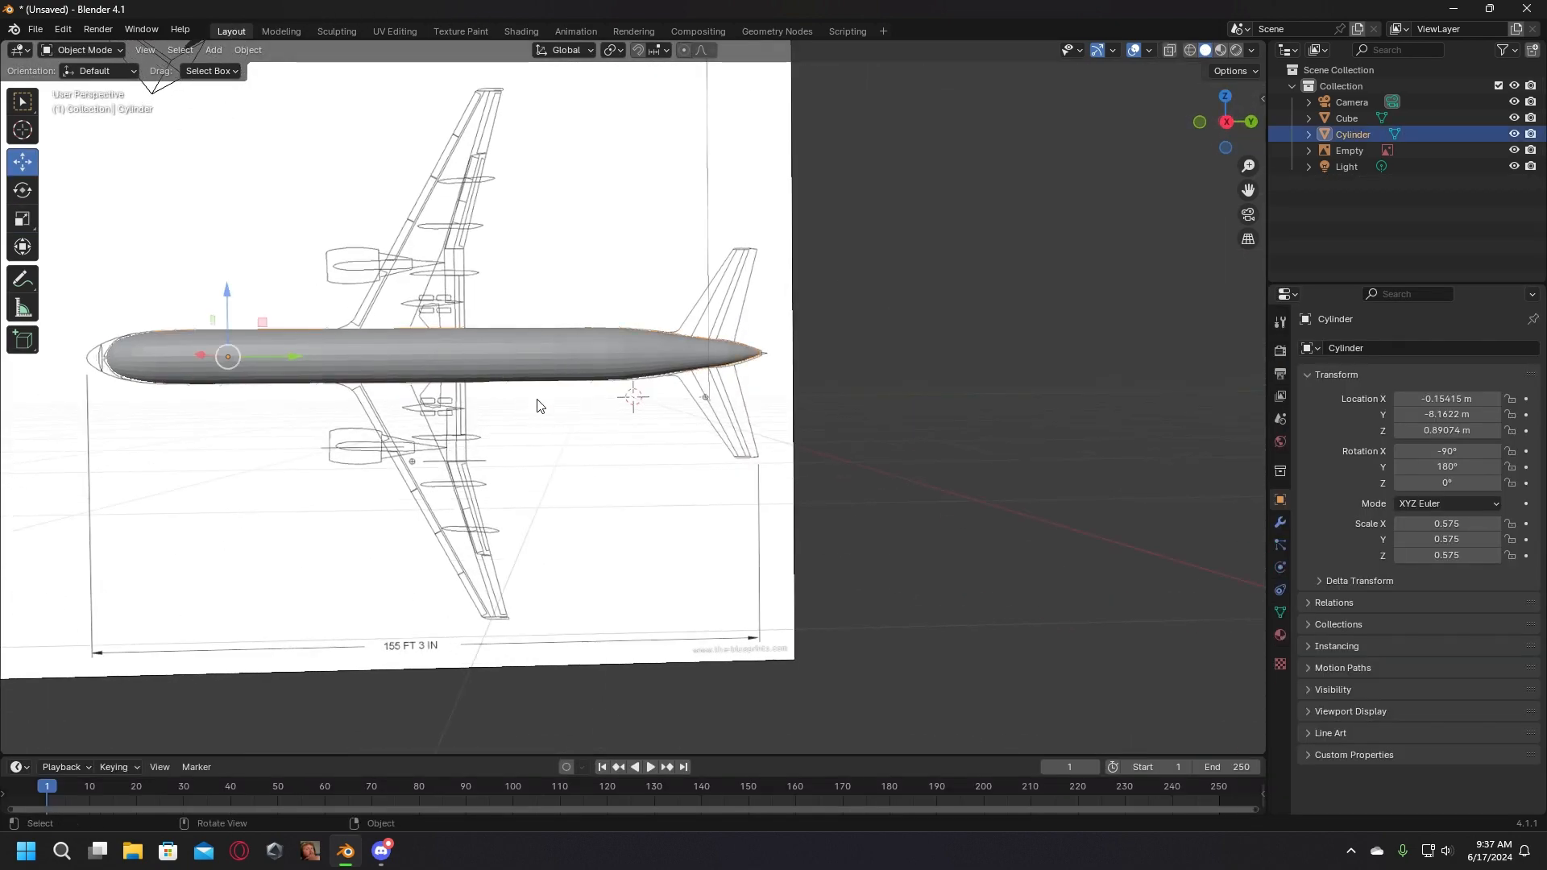
click(1468, 469)
text(90)
key(Return)
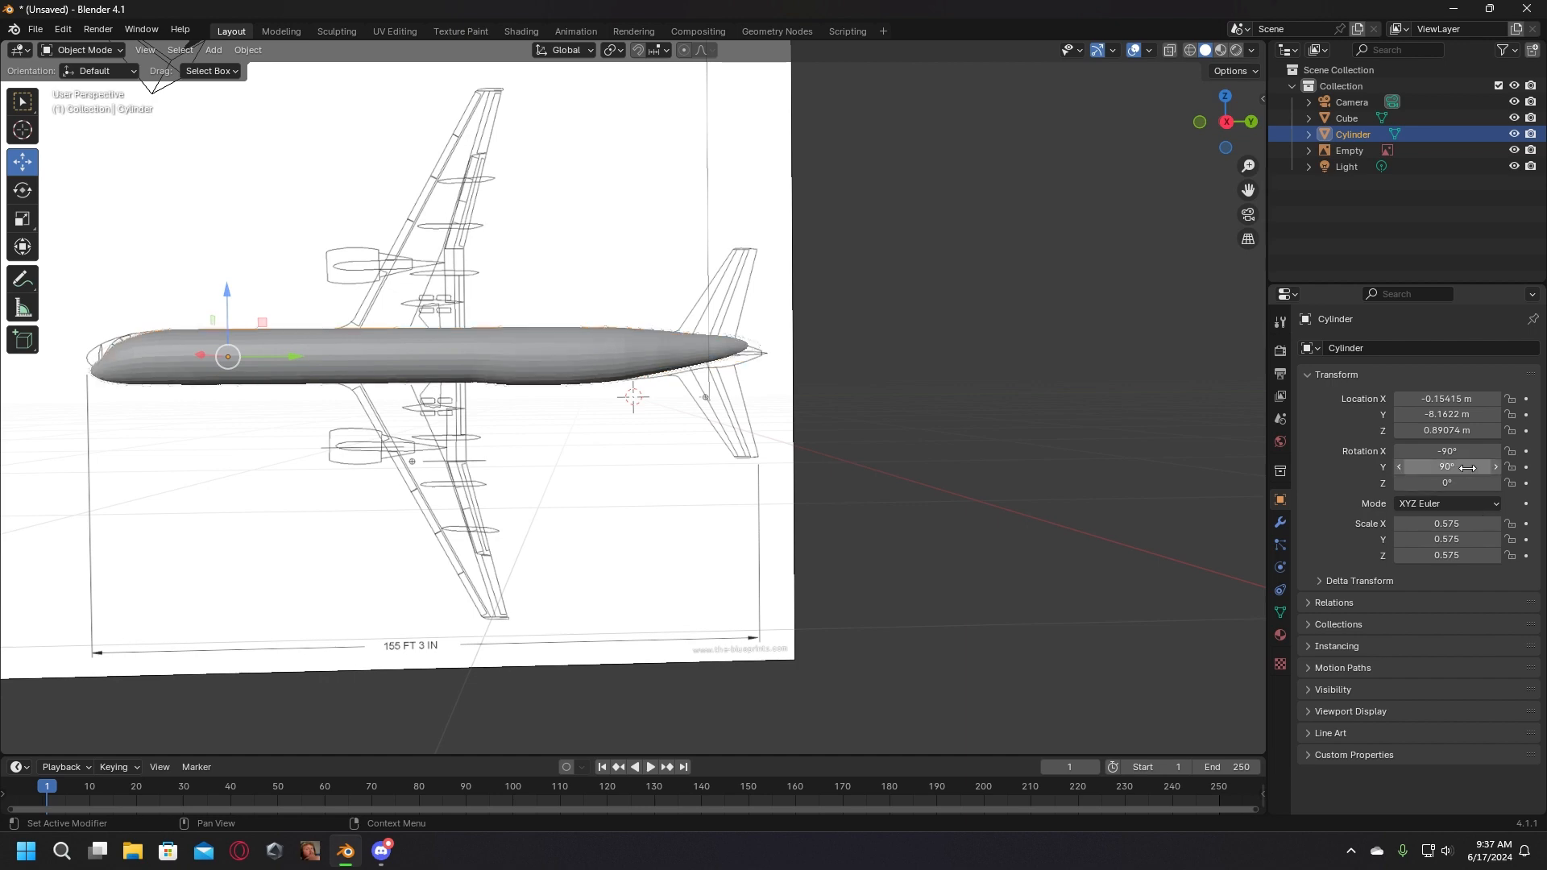
Step: Move the fuselage along X to about 2.222 m, clear of the blueprint
middle_drag(680, 518, 382, 435)
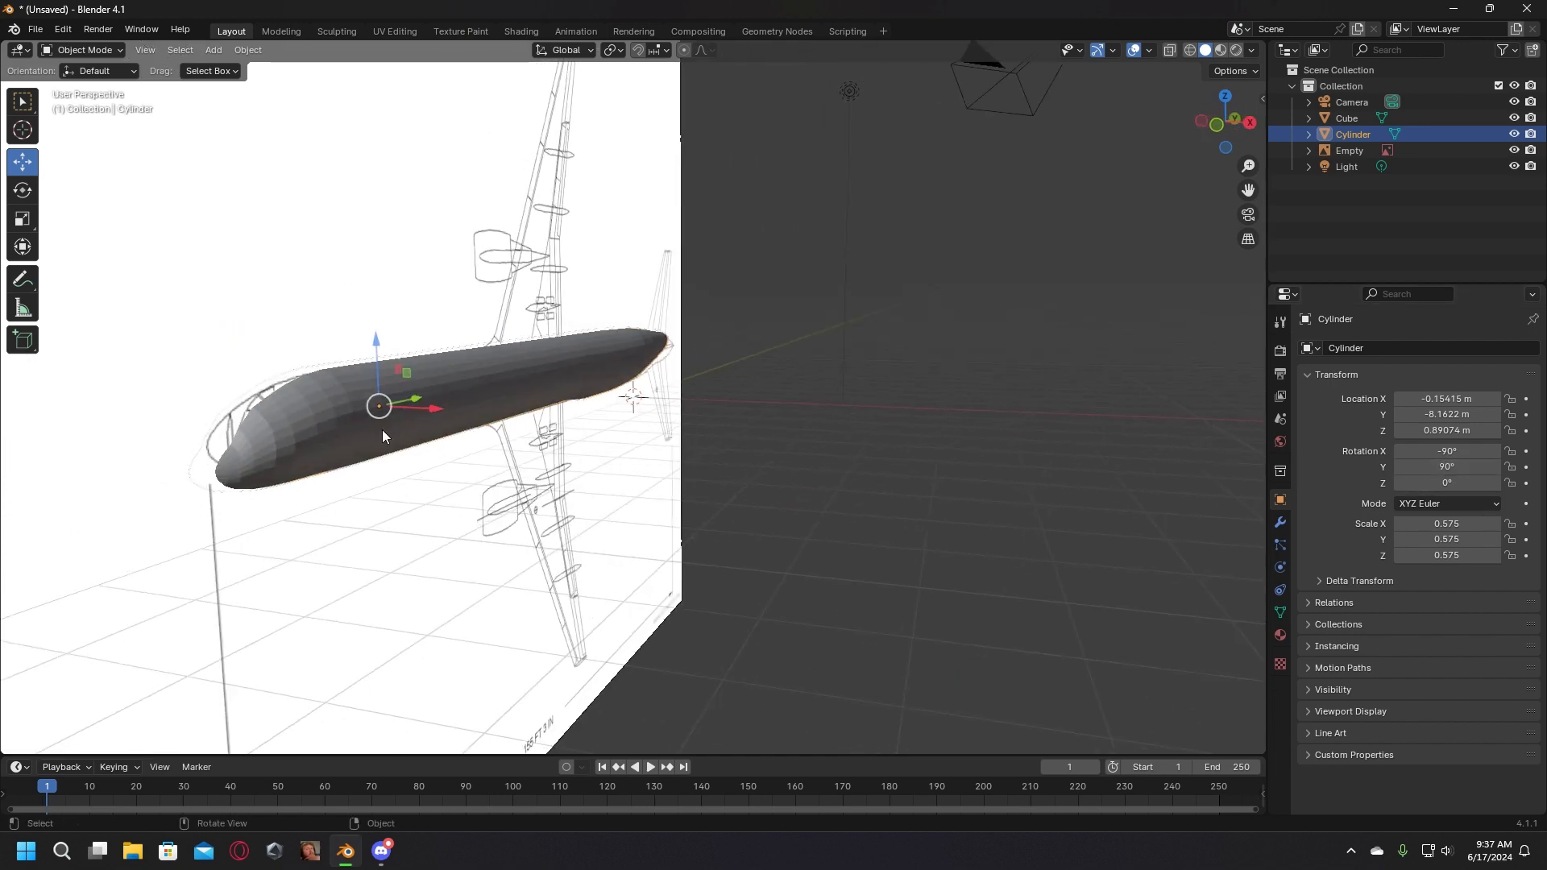
drag(422, 407, 860, 498)
middle_drag(860, 498, 695, 495)
scroll(695, 494, down, 3)
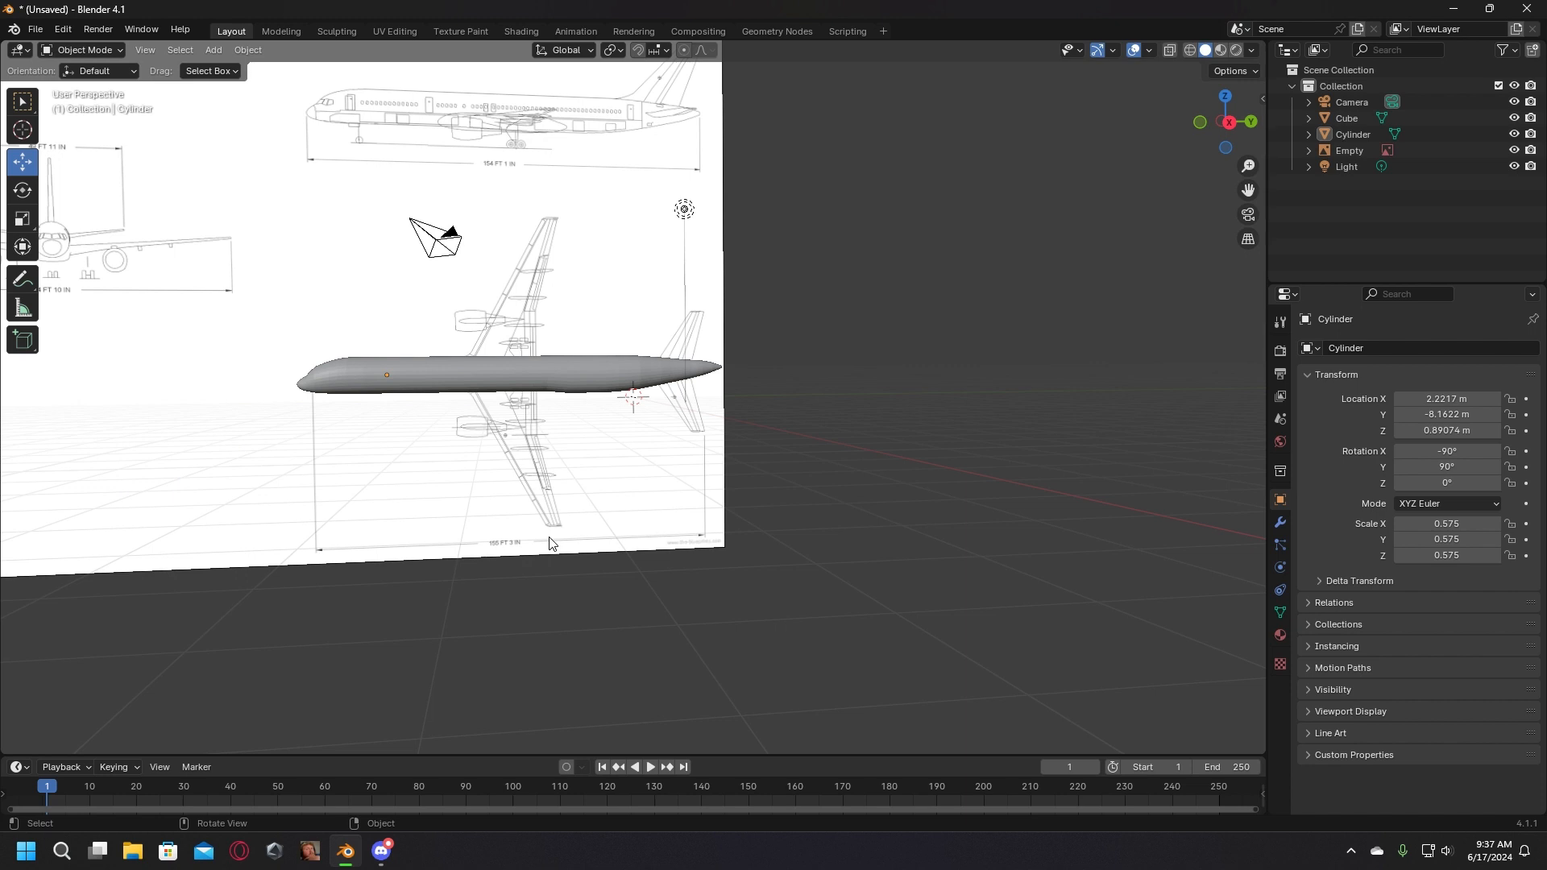
Step: Move the blueprint to about Y -1.597 m and Z -4.929 m, and shift the fuselage along Y clear of the drawn side view
click(564, 496)
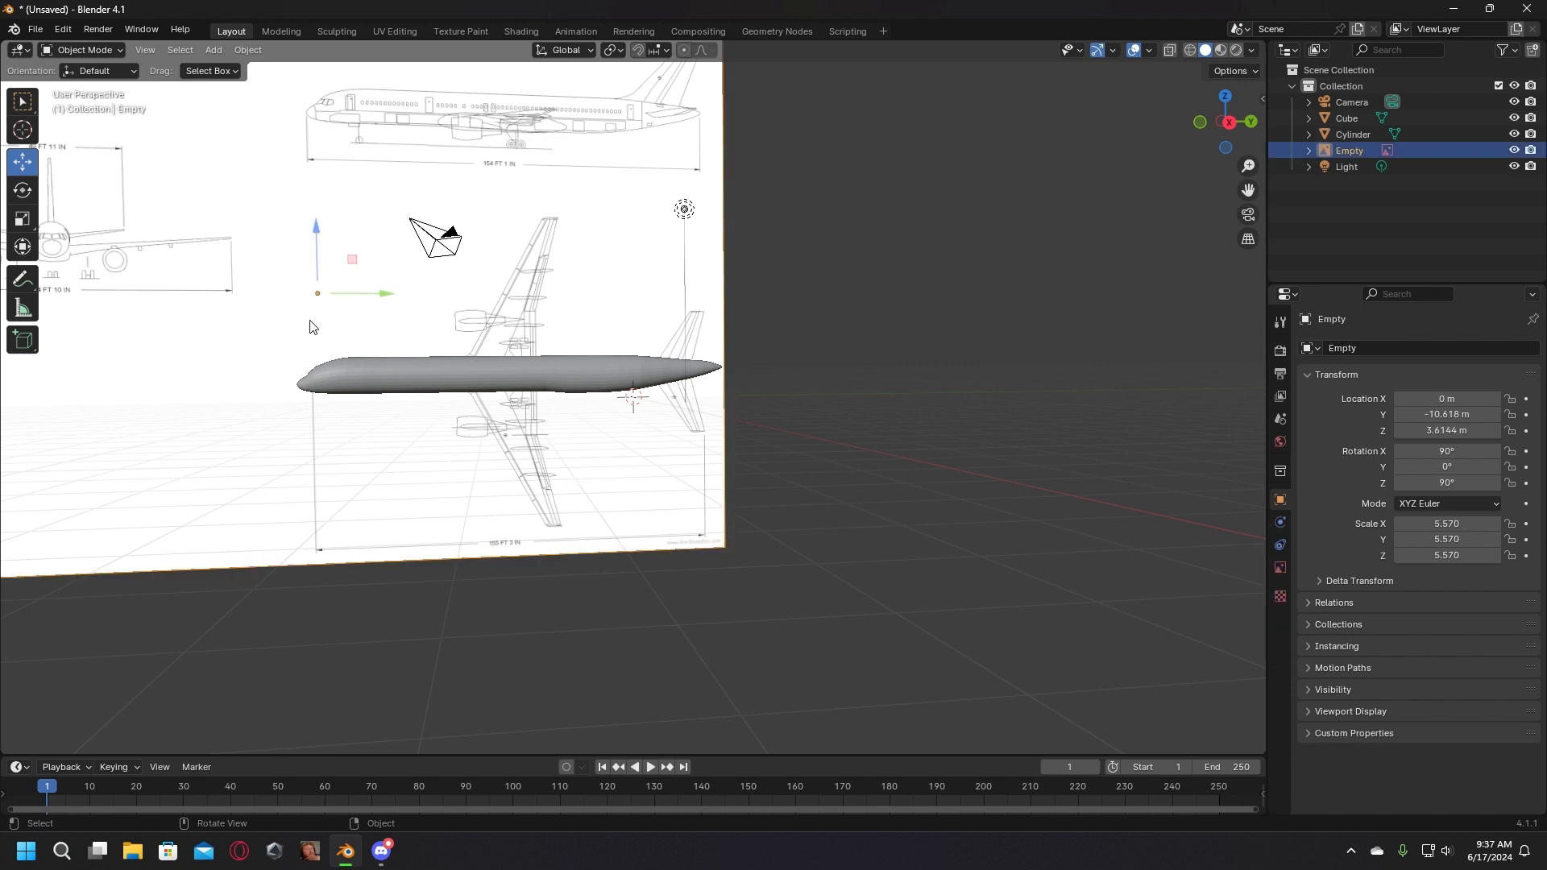
drag(303, 231, 287, 483)
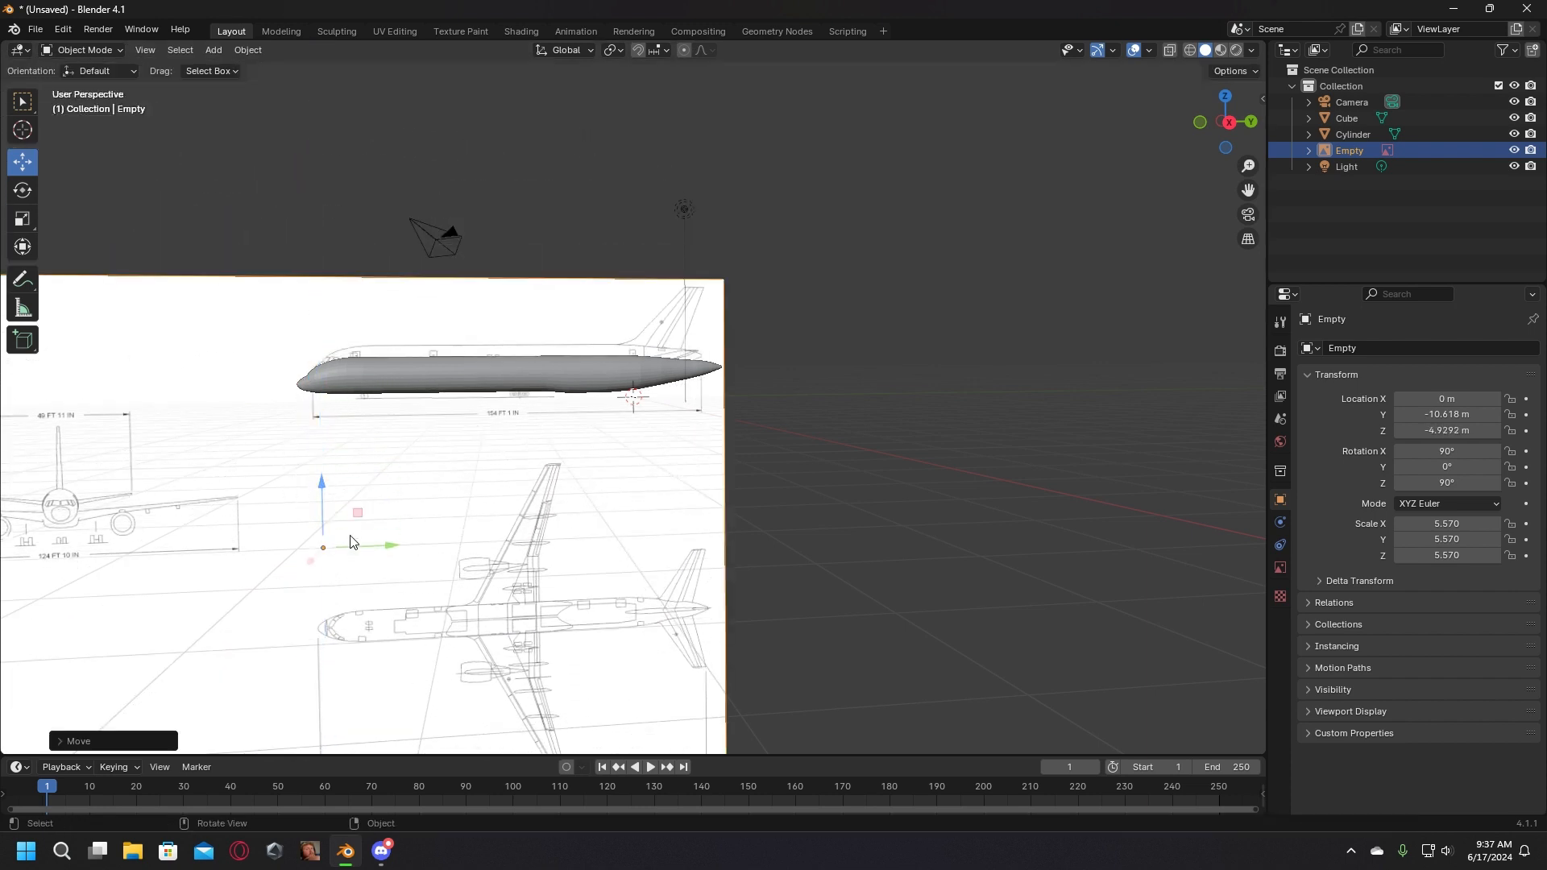
drag(384, 546, 637, 538)
click(610, 379)
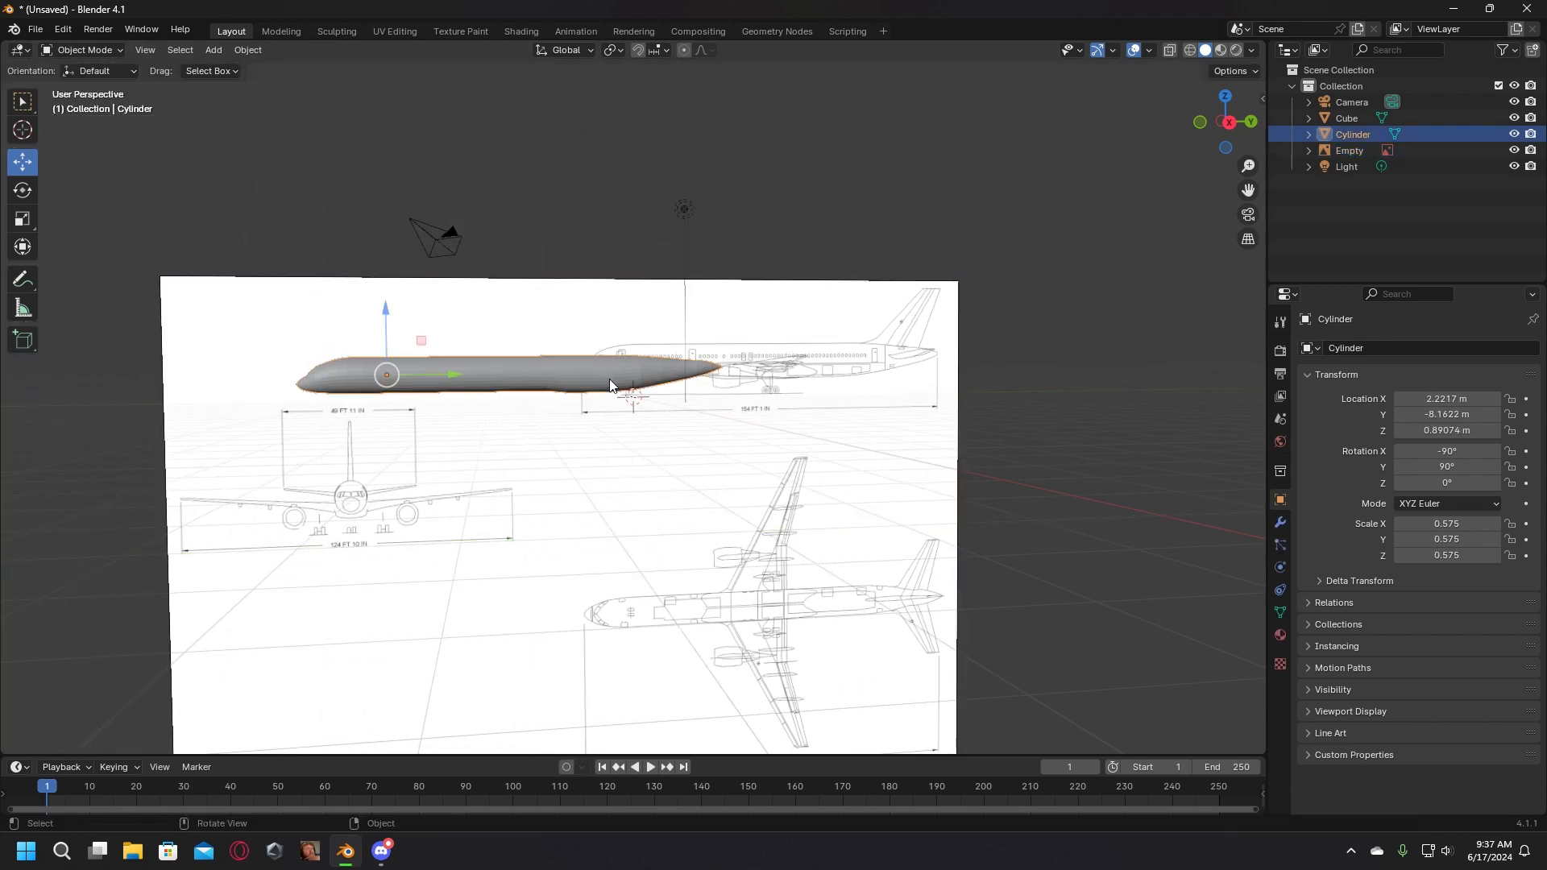
drag(446, 377, 119, 394)
Step: Move the blueprint to about Y -0.473 m and Z -6.02 m so the side view's nose sits at the world origin
click(501, 475)
scroll(684, 514, up, 4)
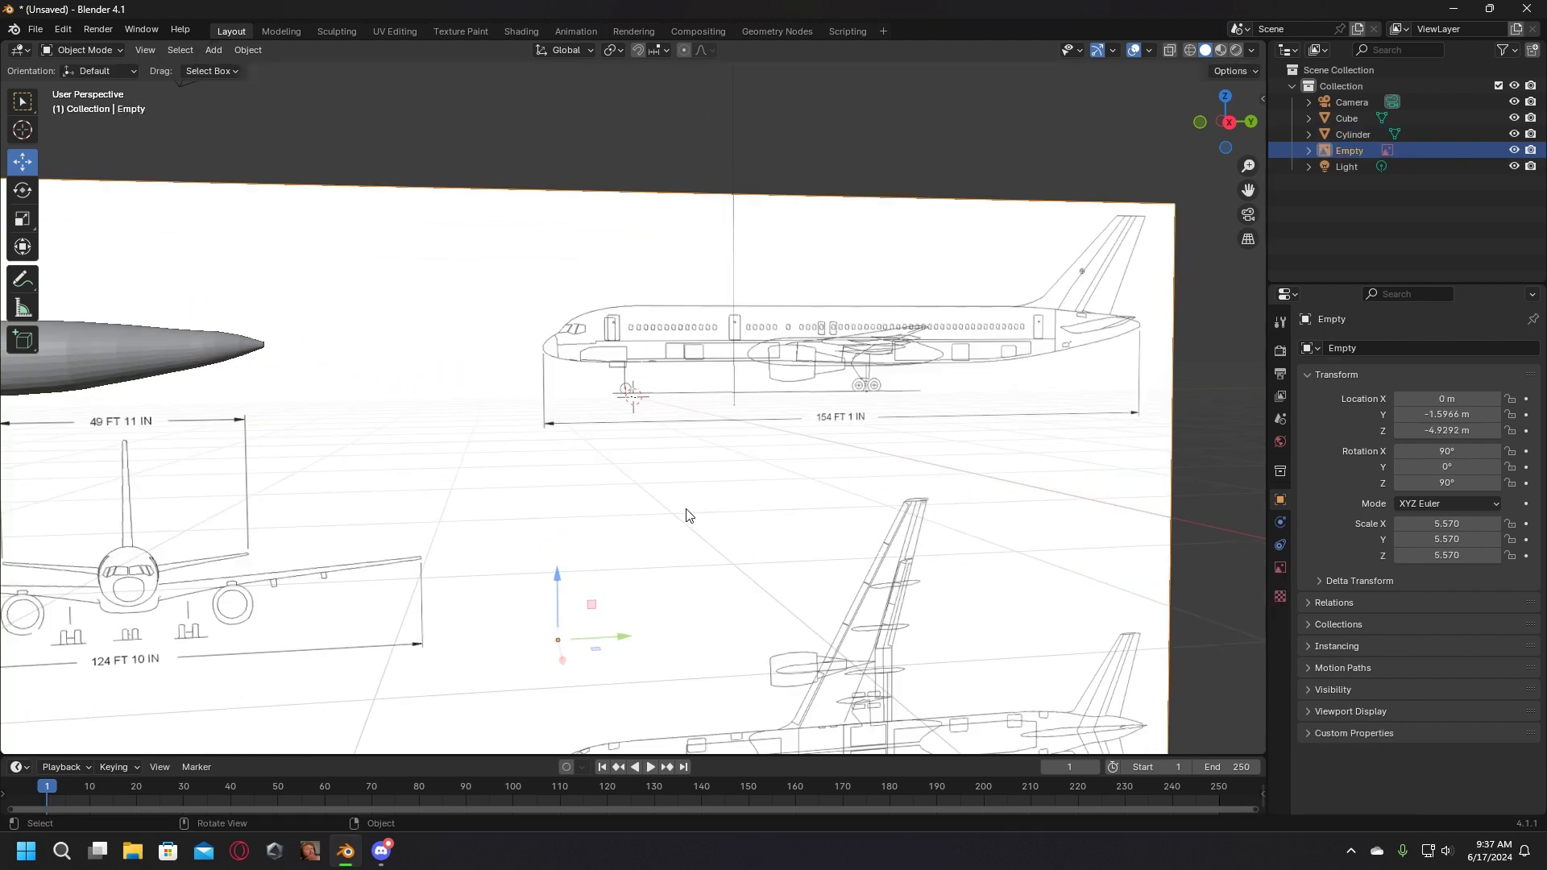
middle_drag(662, 517, 641, 522)
drag(559, 611, 558, 636)
drag(632, 707, 696, 708)
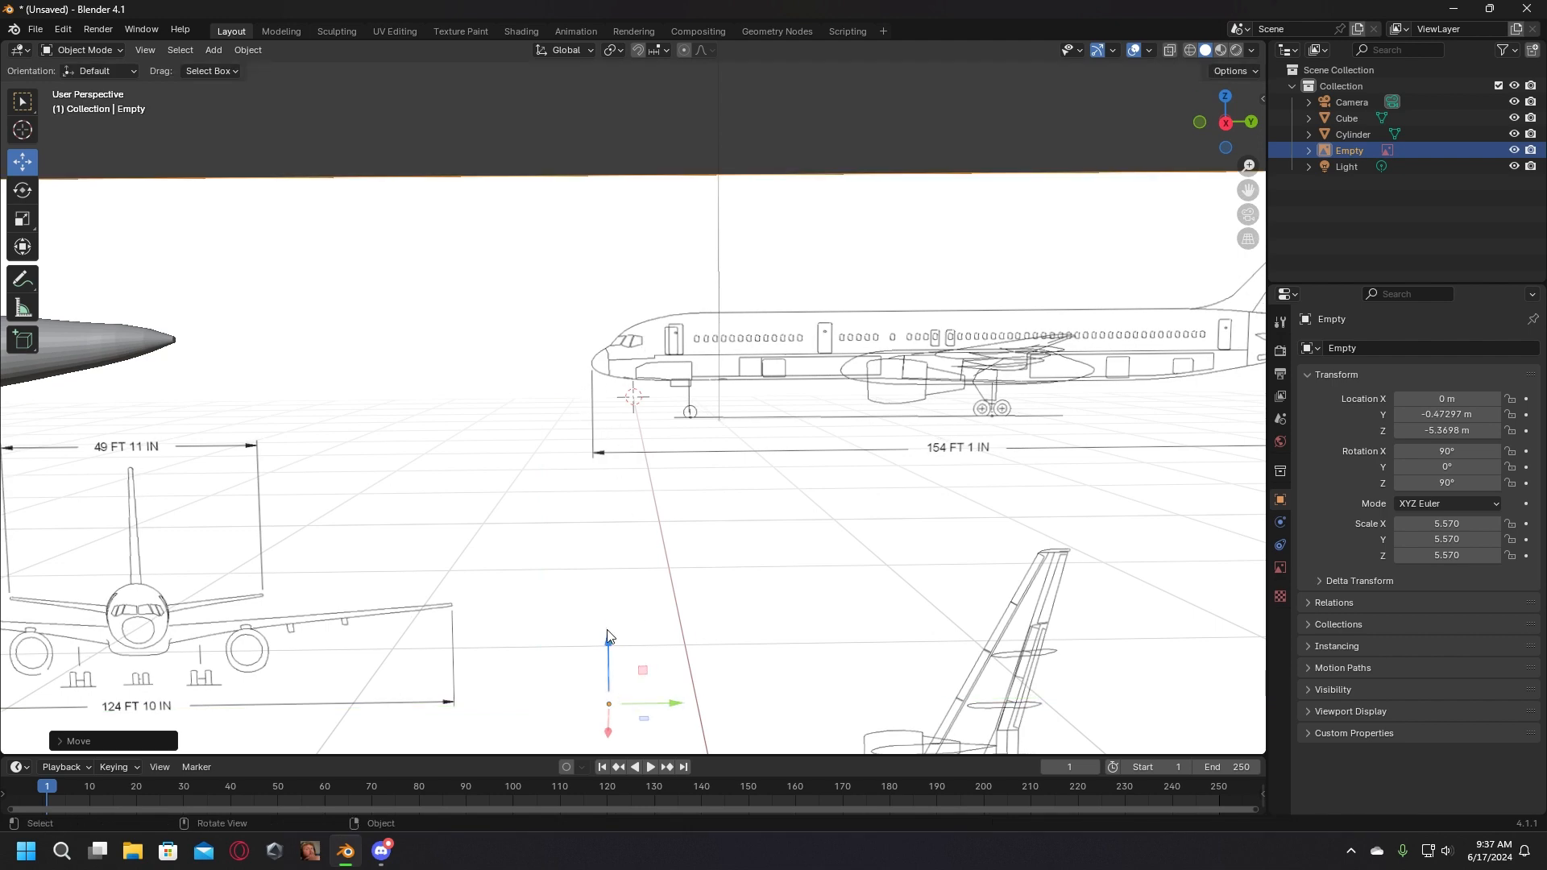
drag(607, 637, 605, 672)
click(759, 197)
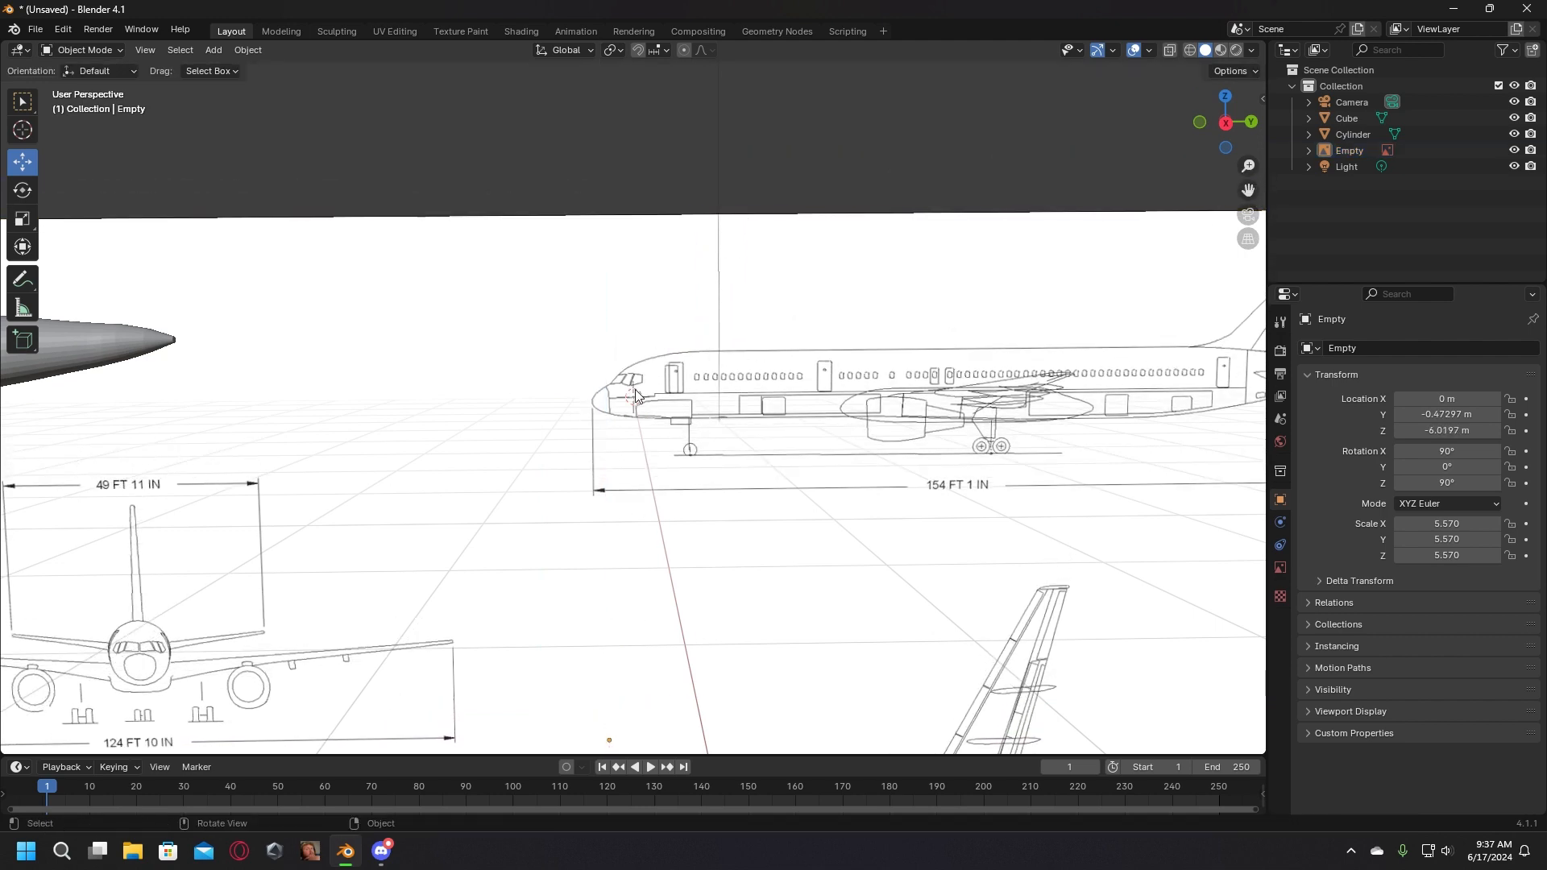
Step: Move the cube along Y to about 0.246 m by the drawn nose and scale it uniformly to about 0.081
scroll(539, 156, down, 6)
click(266, 397)
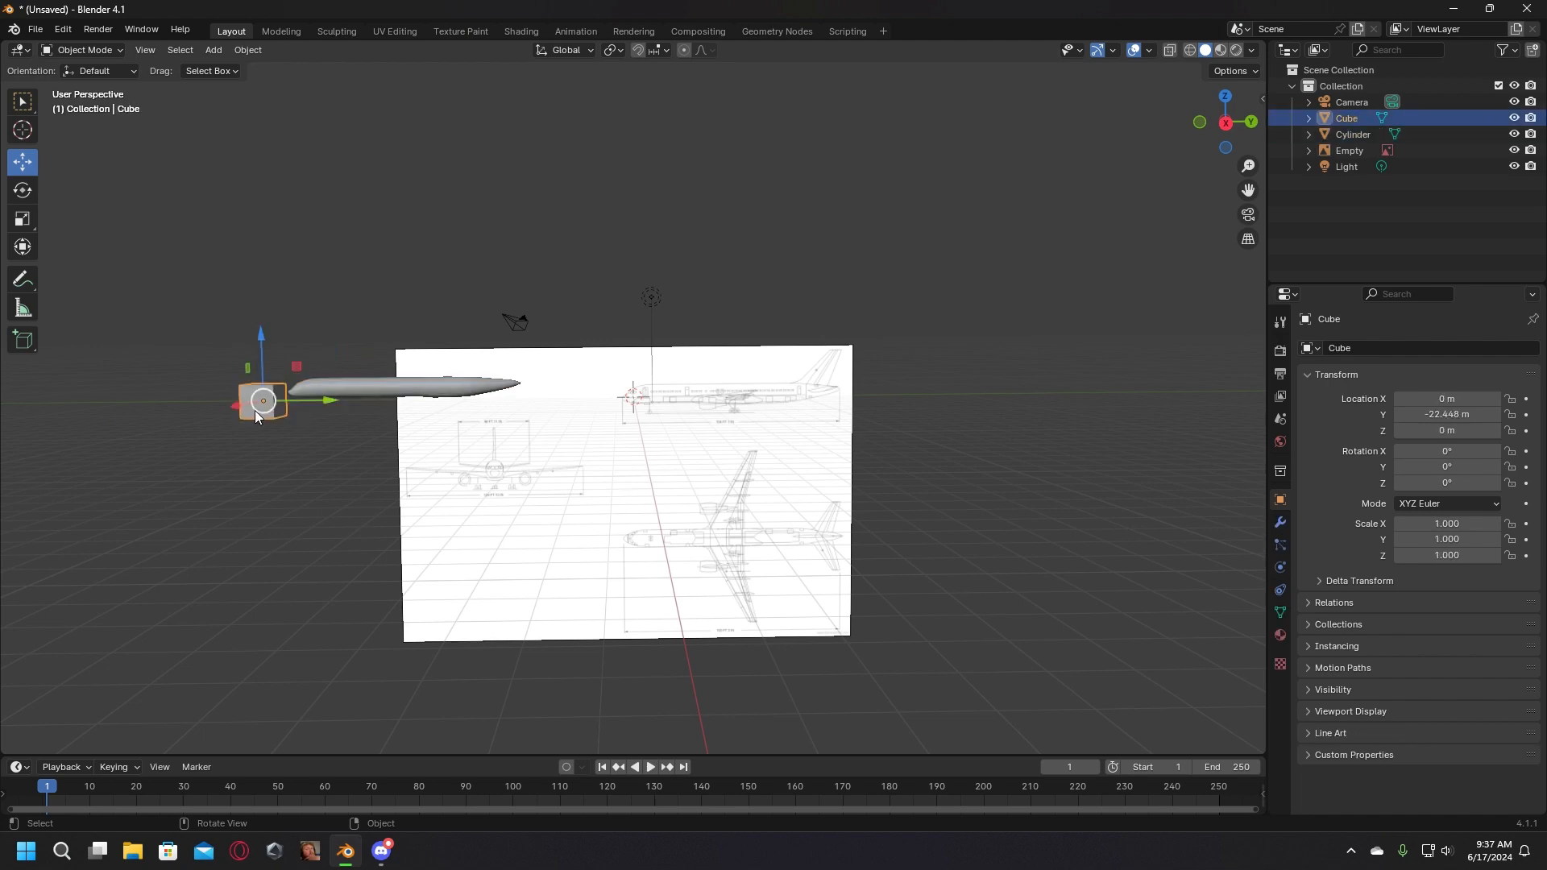
drag(316, 400, 669, 415)
scroll(669, 414, up, 5)
middle_drag(668, 414, 314, 367)
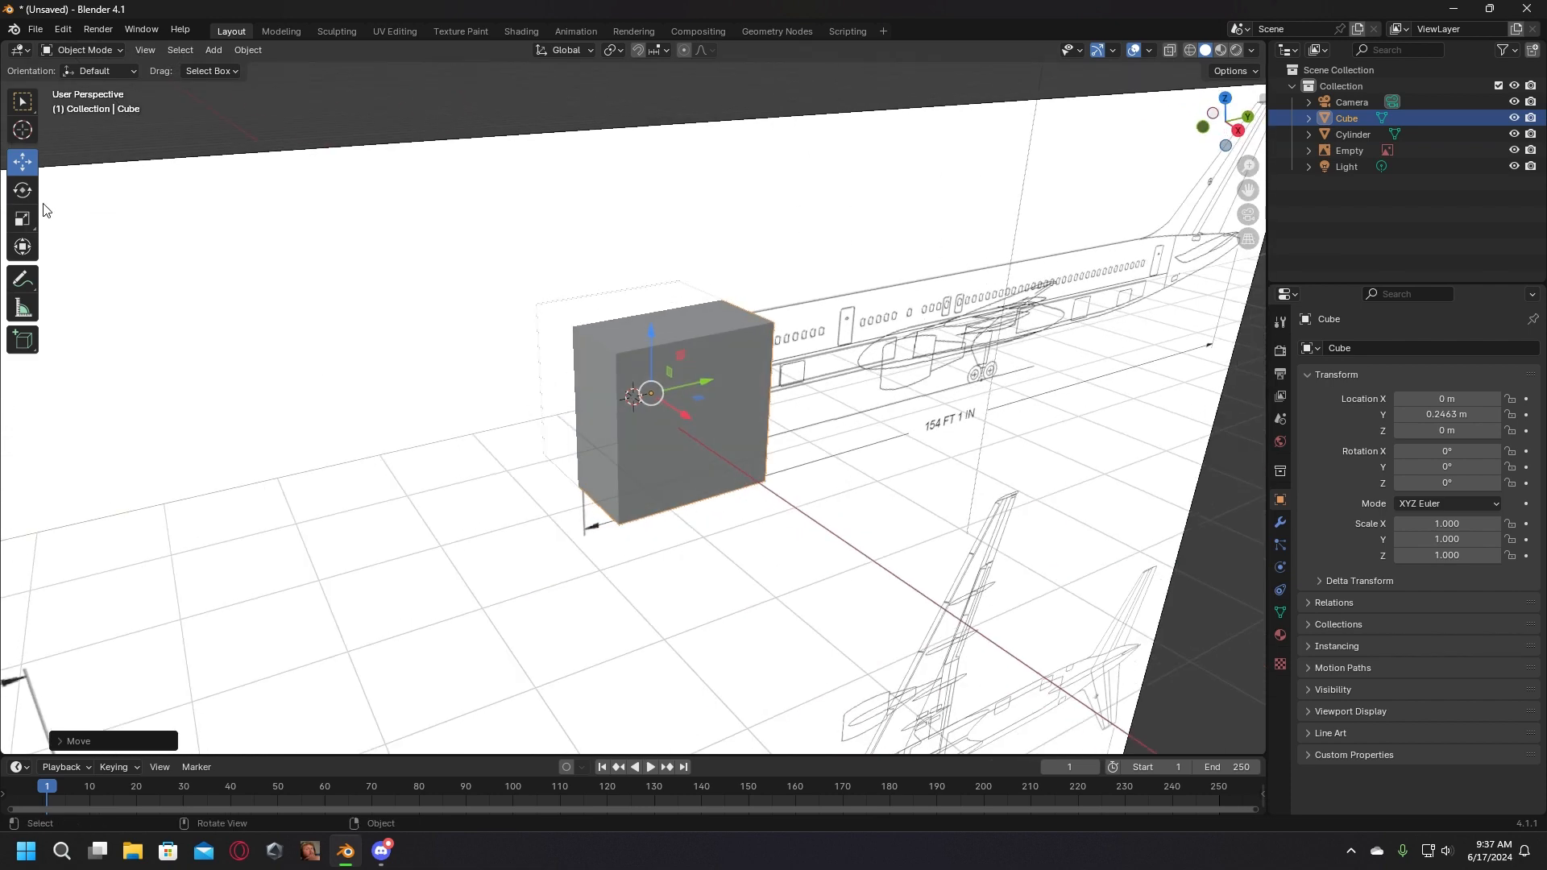
click(24, 219)
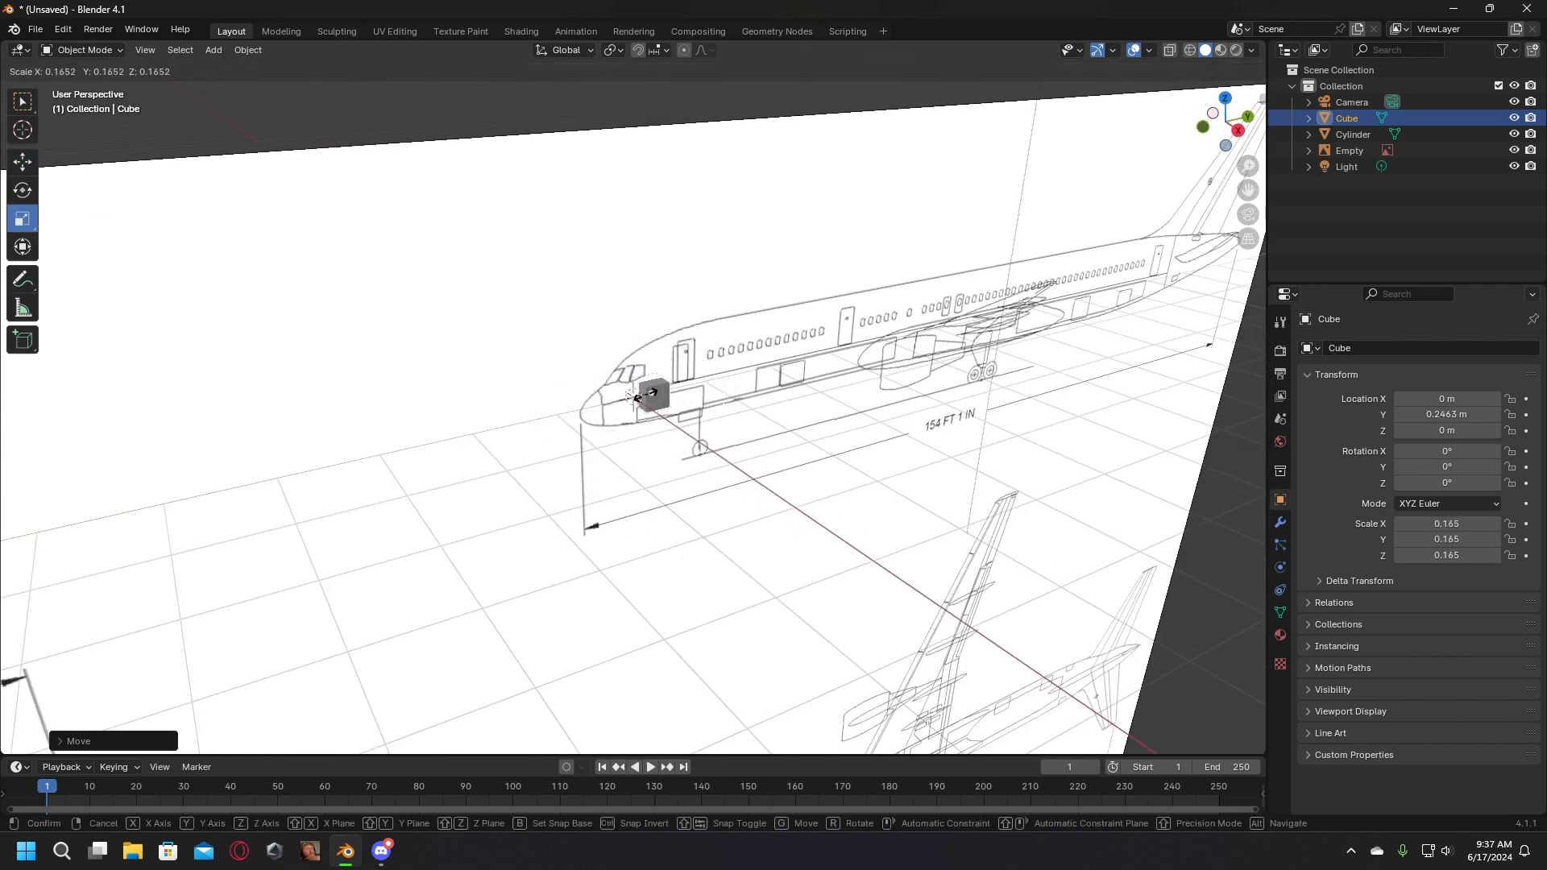
click(648, 394)
scroll(559, 385, up, 5)
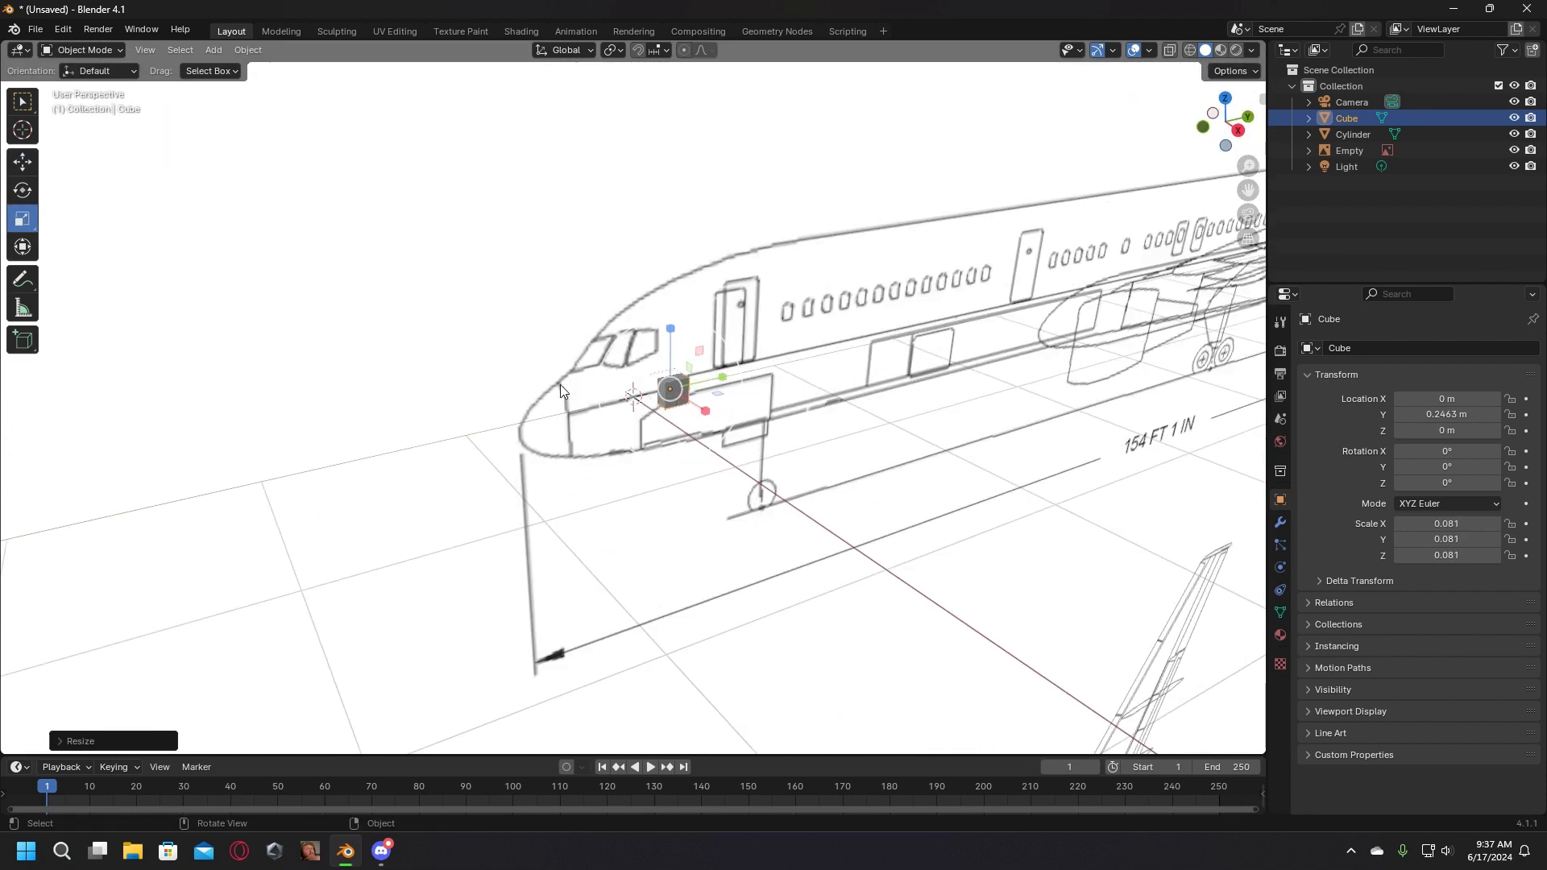
Step: Move the cube to about Y 0.091 m and Z 0.291 m, over the rear cockpit window in the side view
click(22, 163)
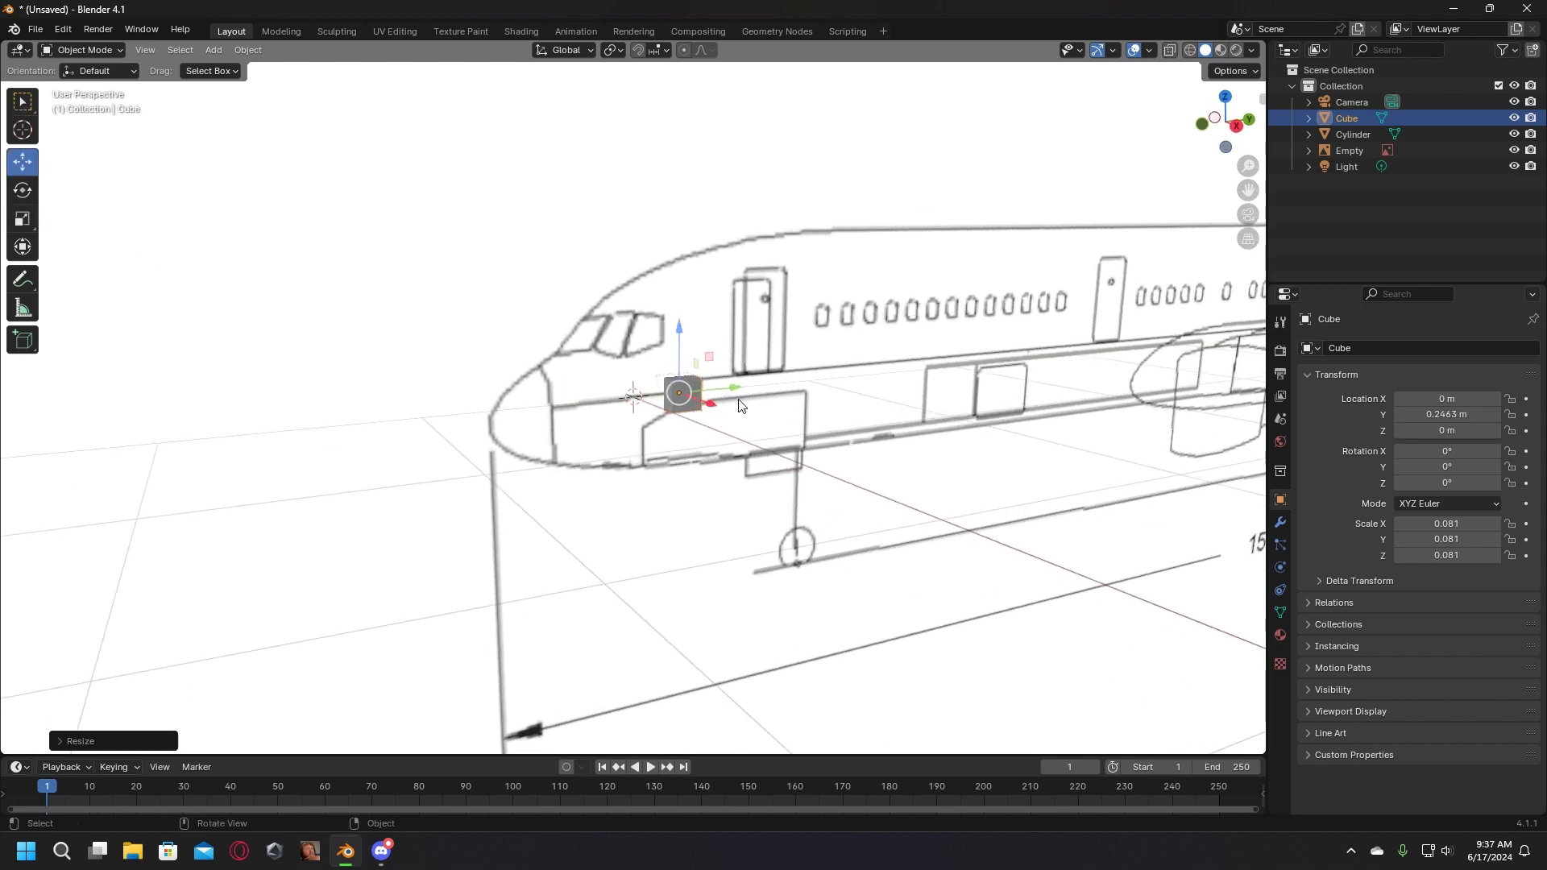
mouse_move(742, 395)
mouse_down()
mouse_move(693, 397)
mouse_move(714, 394)
mouse_up()
drag(651, 329, 655, 259)
middle_drag(636, 271, 585, 250)
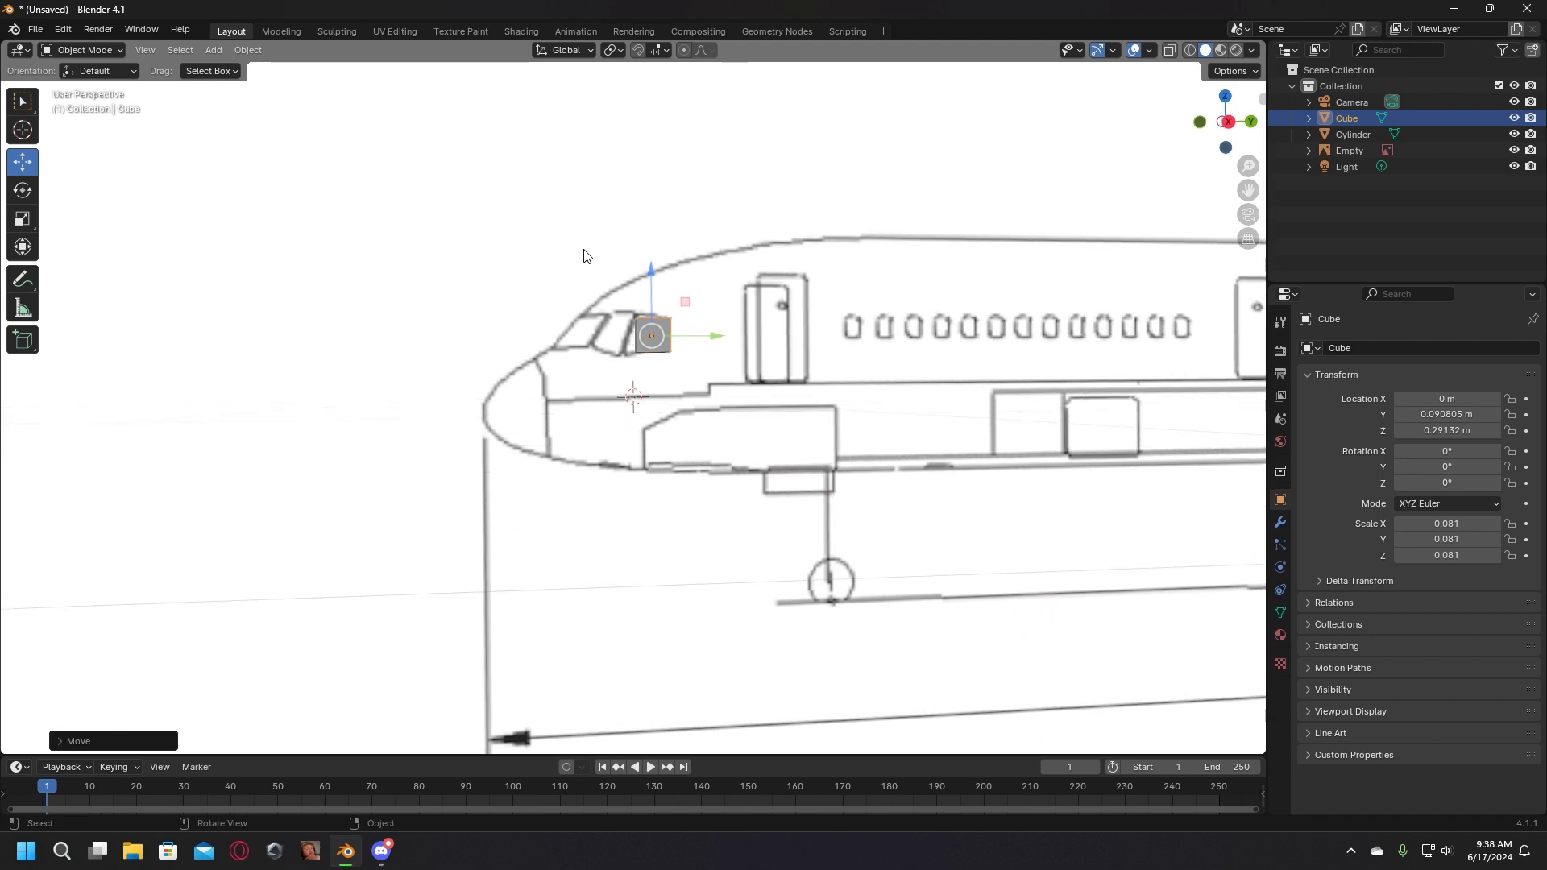
Step: Edit the cube's mesh and move its lower front vertices in the YZ plane to the rear cockpit window's lower front corner
click(281, 30)
middle_drag(386, 307, 685, 377)
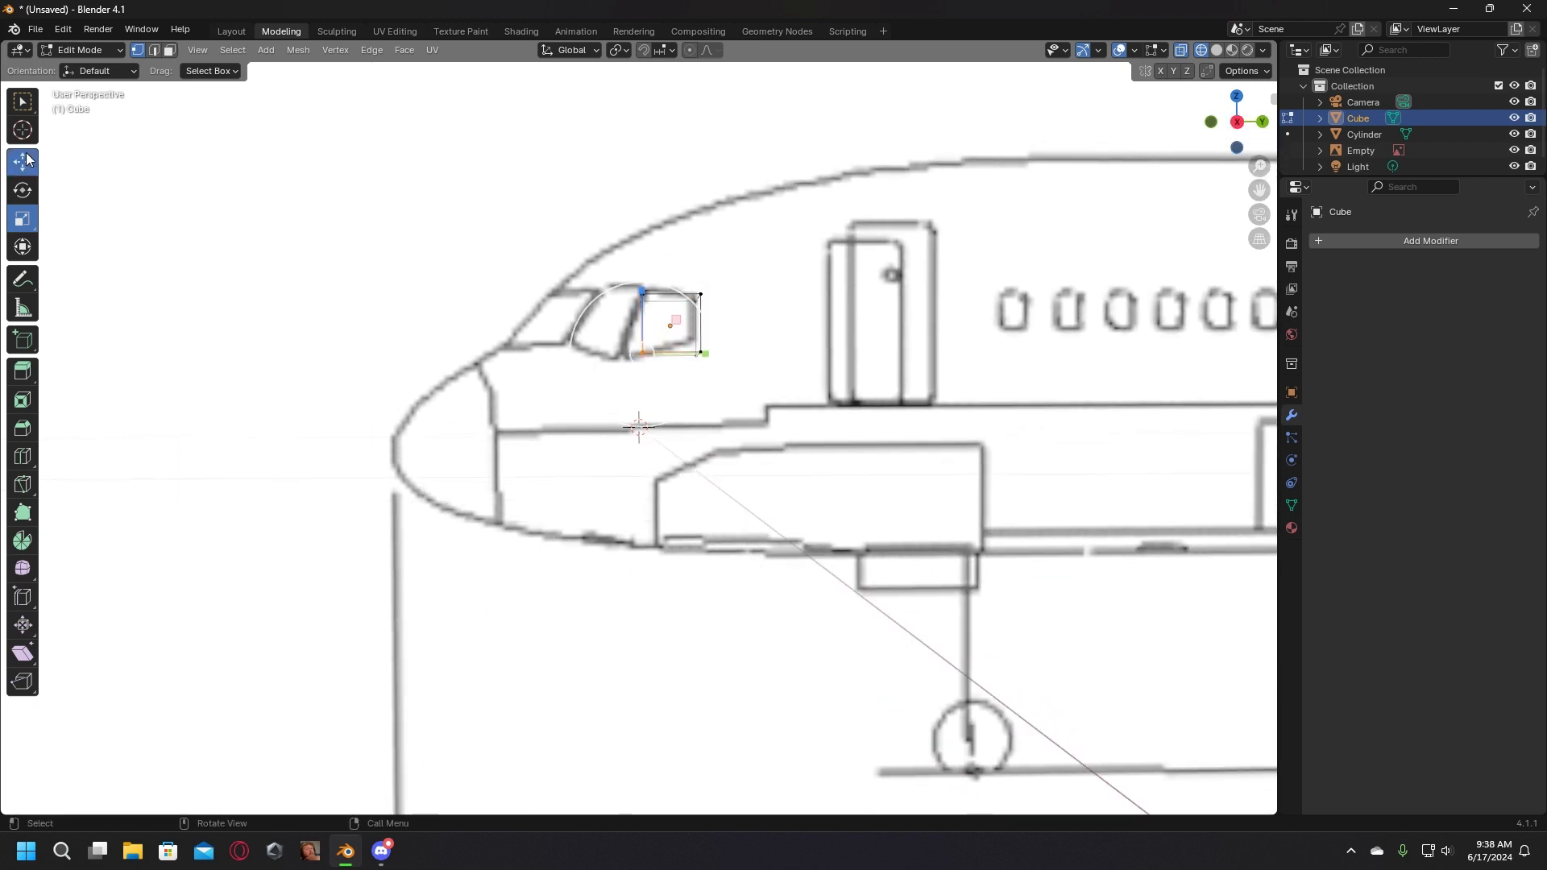
middle_drag(269, 246, 287, 287)
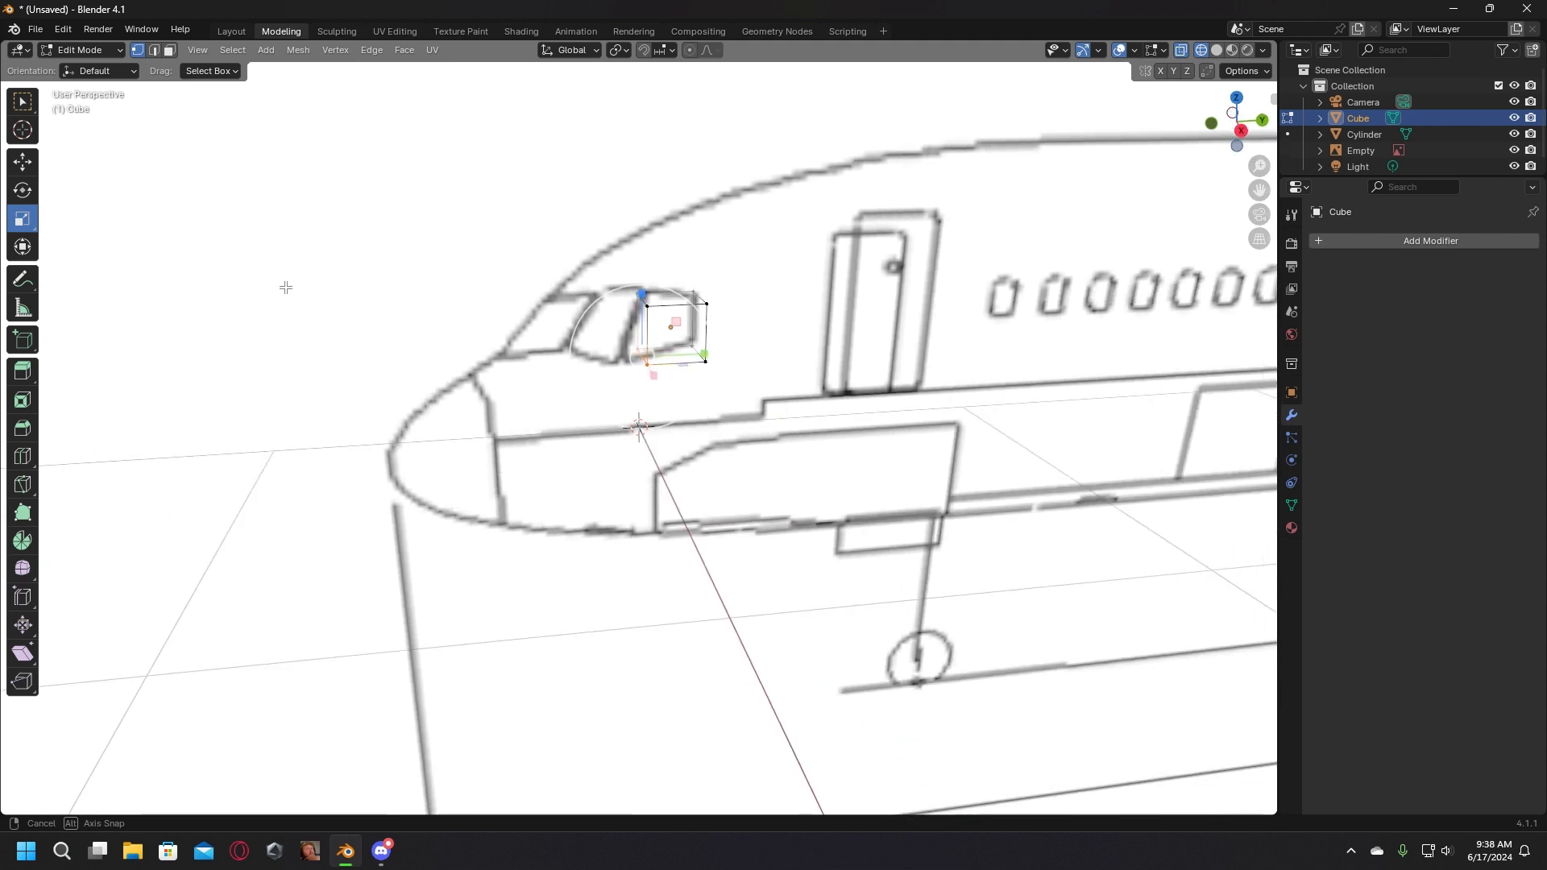
click(22, 162)
scroll(648, 325, up, 2)
drag(682, 325, 656, 339)
scroll(657, 339, up, 1)
middle_drag(657, 340, 646, 301)
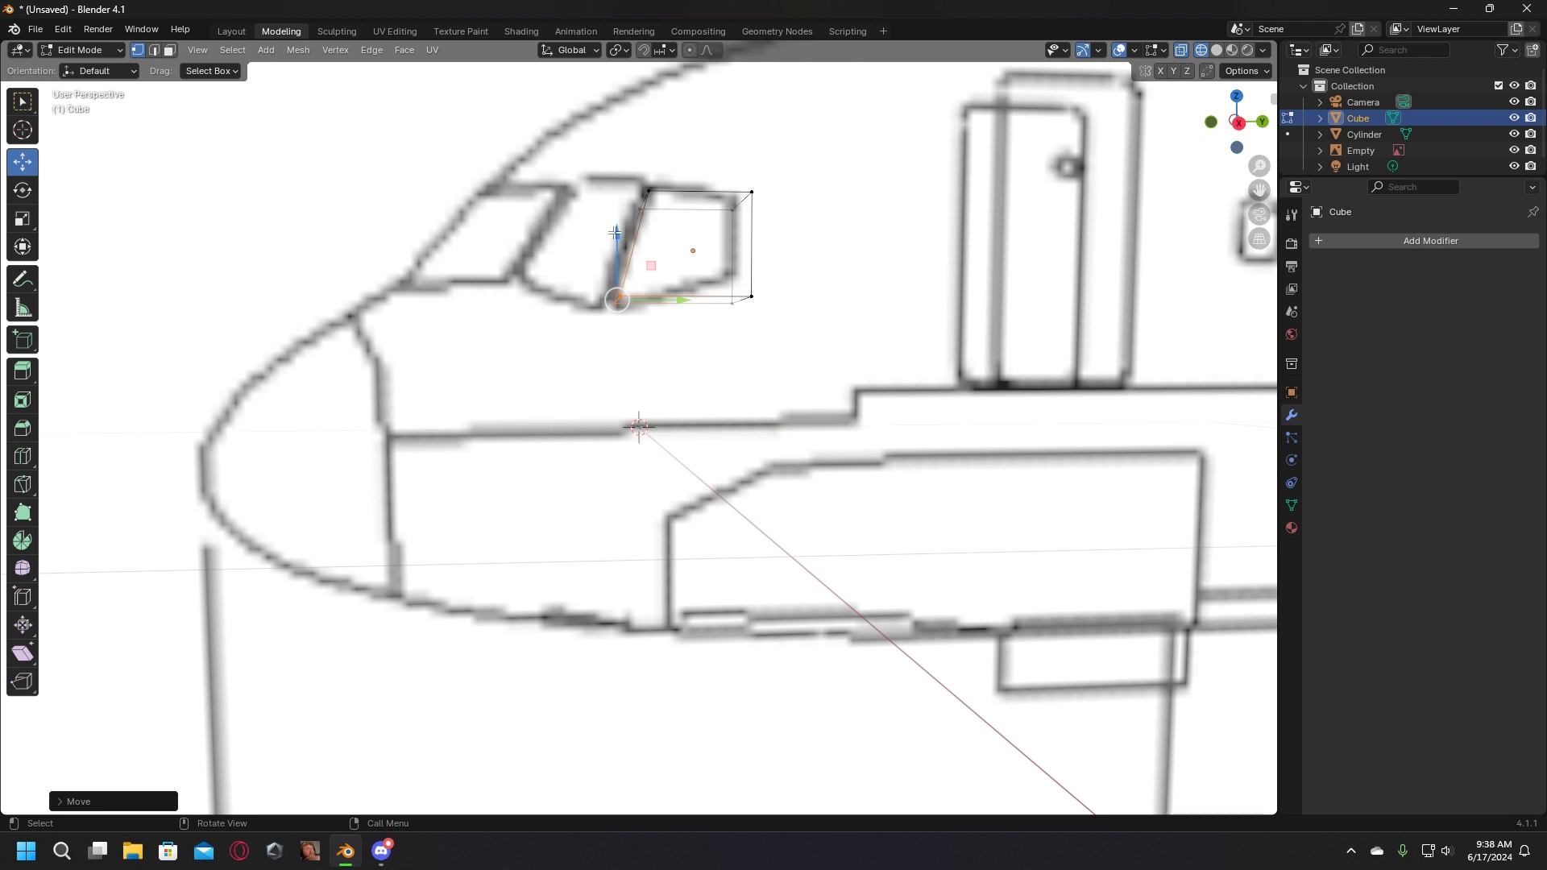
Step: Adjust the cube's lower front vertices and move its lower rear vertices to the rear cockpit window's lower corners in the side view
drag(615, 233, 614, 241)
drag(682, 306, 679, 311)
middle_drag(726, 336, 739, 342)
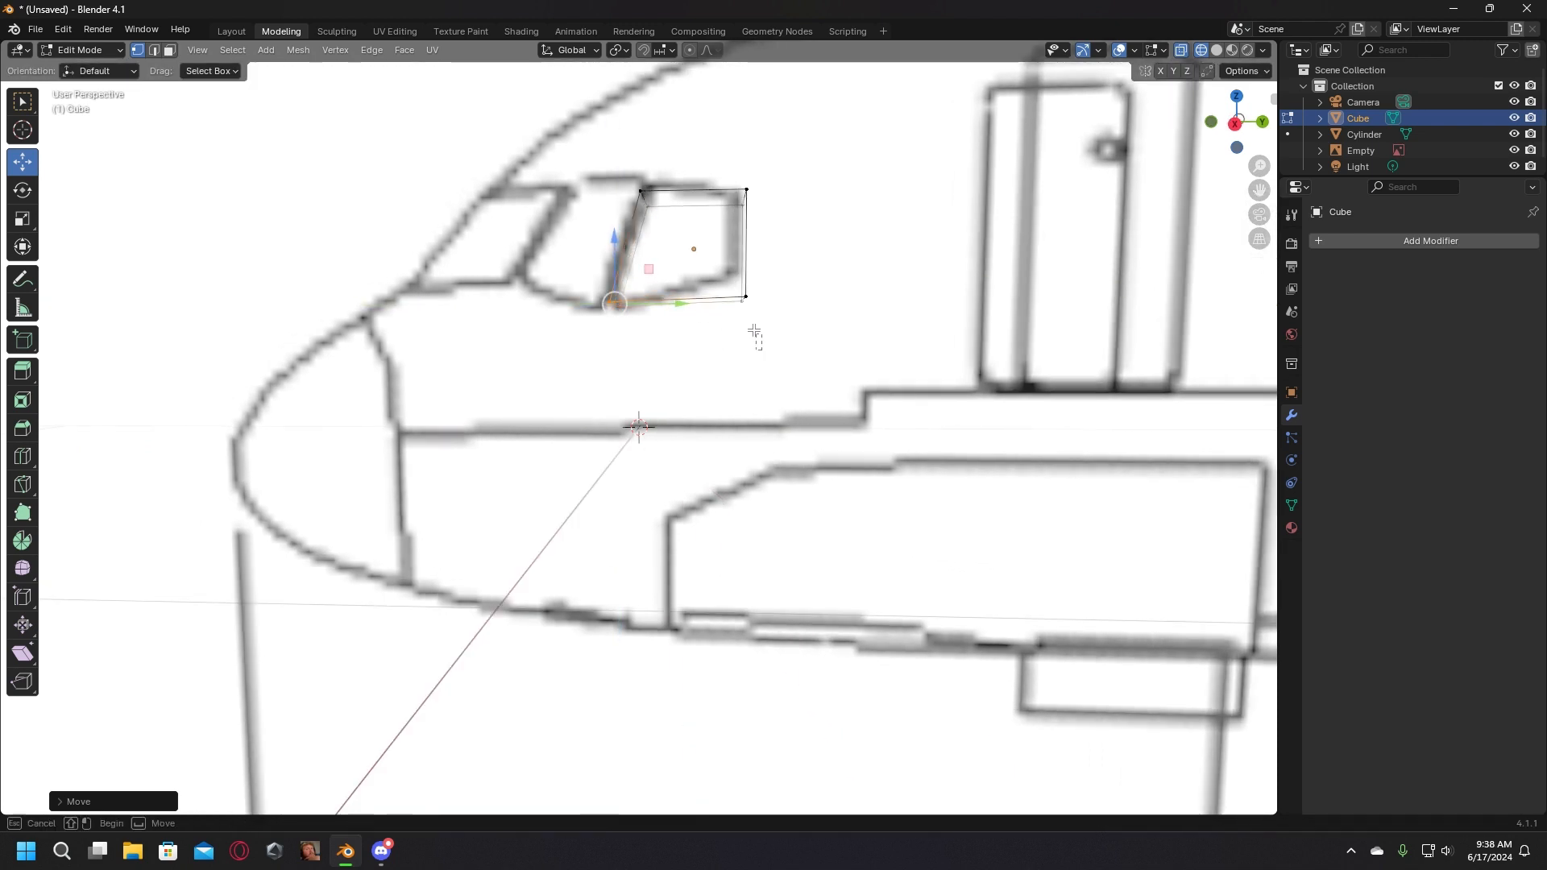
click(736, 279)
drag(747, 251, 776, 277)
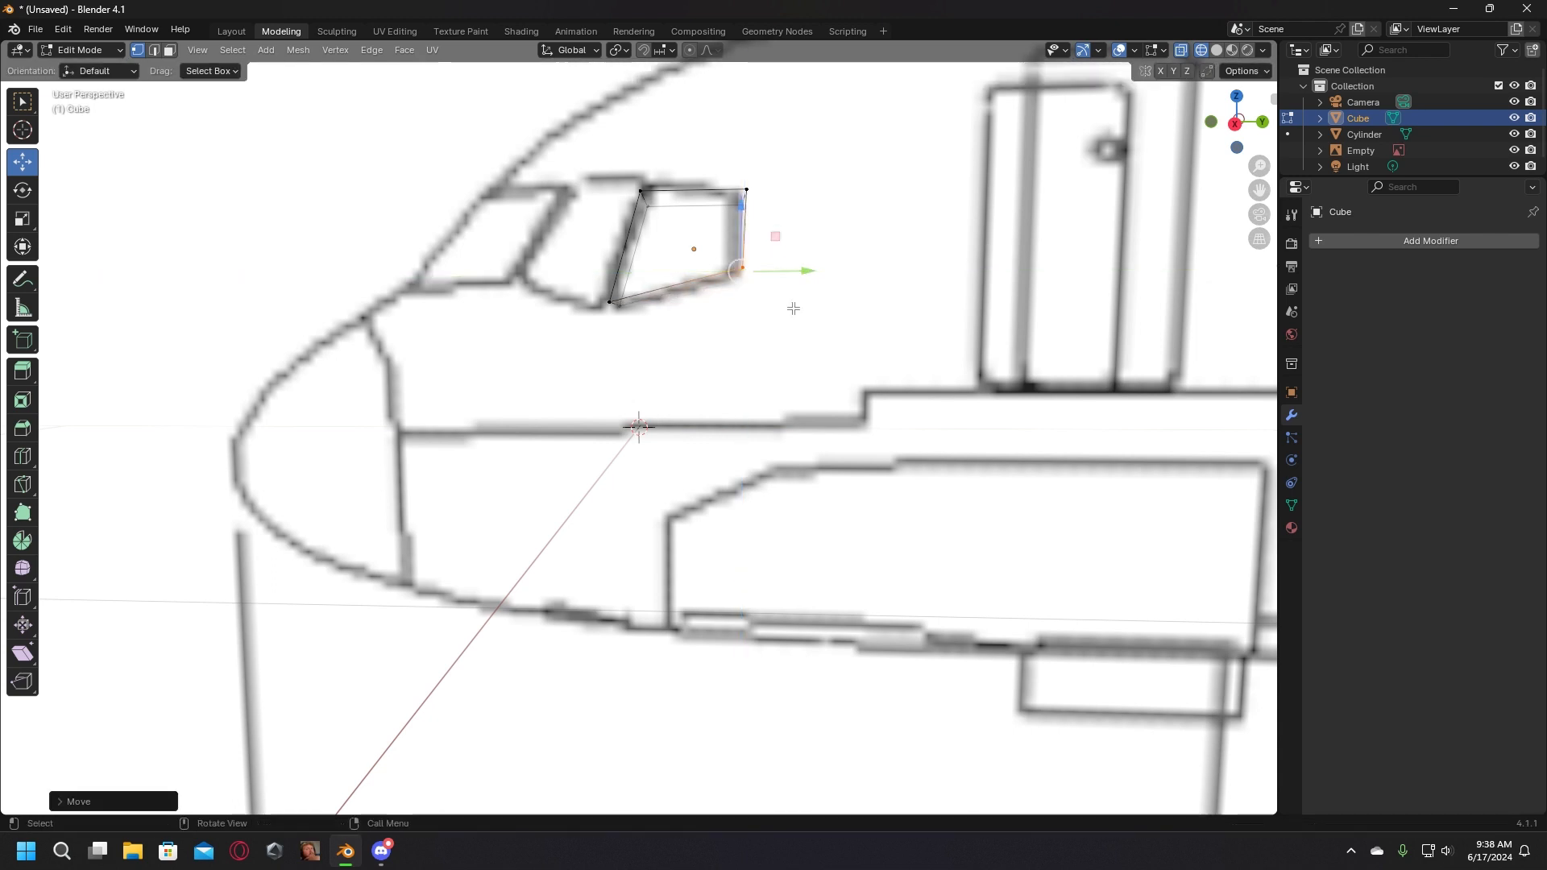
click(794, 308)
middle_drag(795, 308, 803, 321)
Step: Move the cube's upper rear vertices to the rear cockpit window's upper rear corner
drag(809, 238, 716, 182)
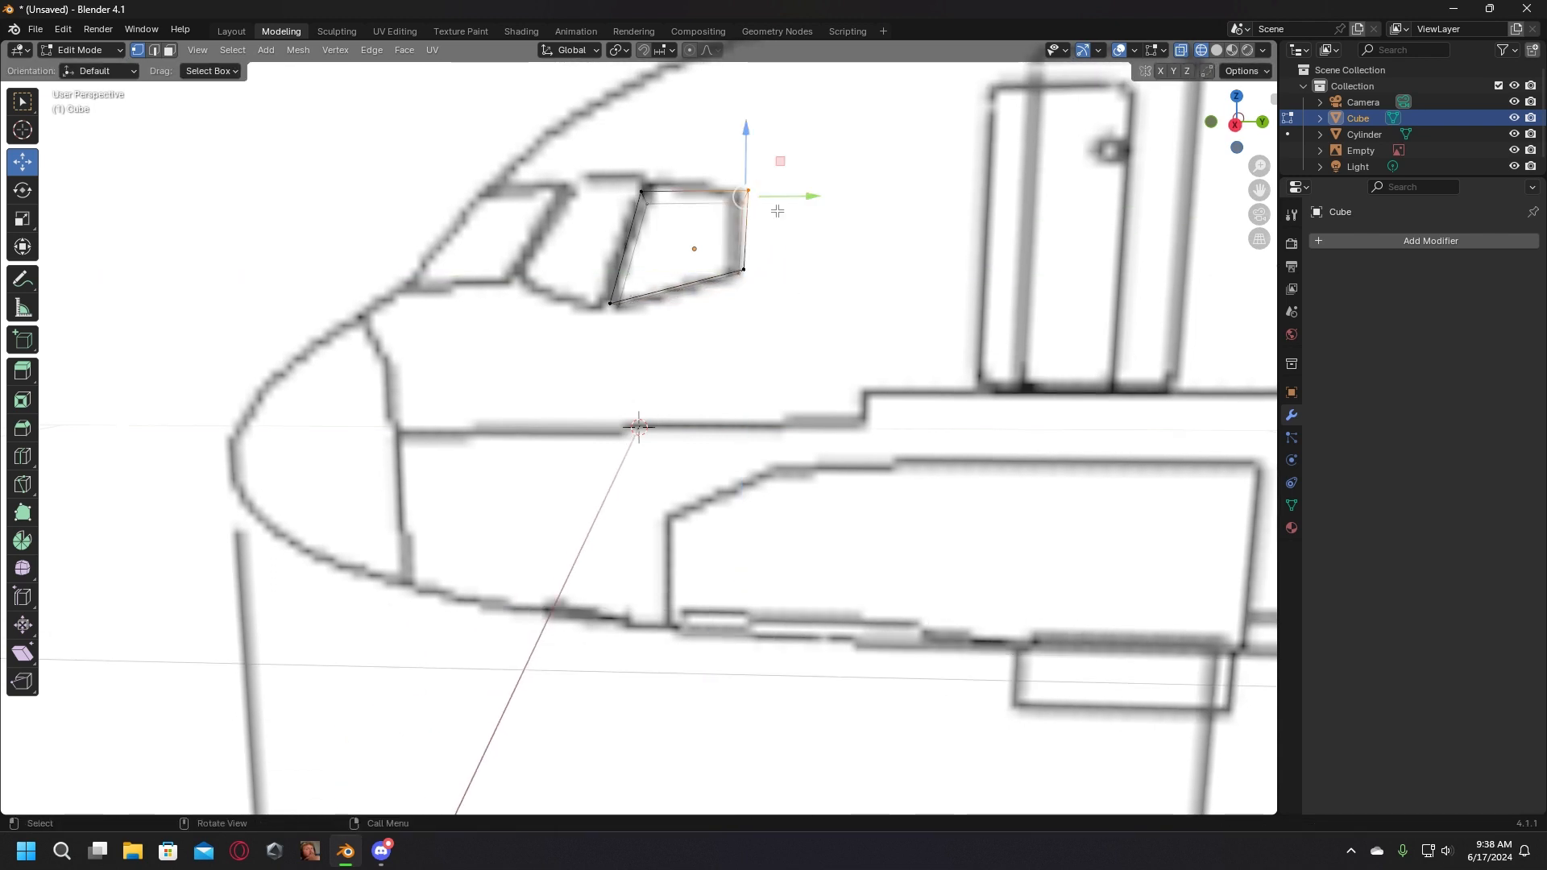
middle_drag(779, 210, 798, 203)
drag(798, 203, 788, 197)
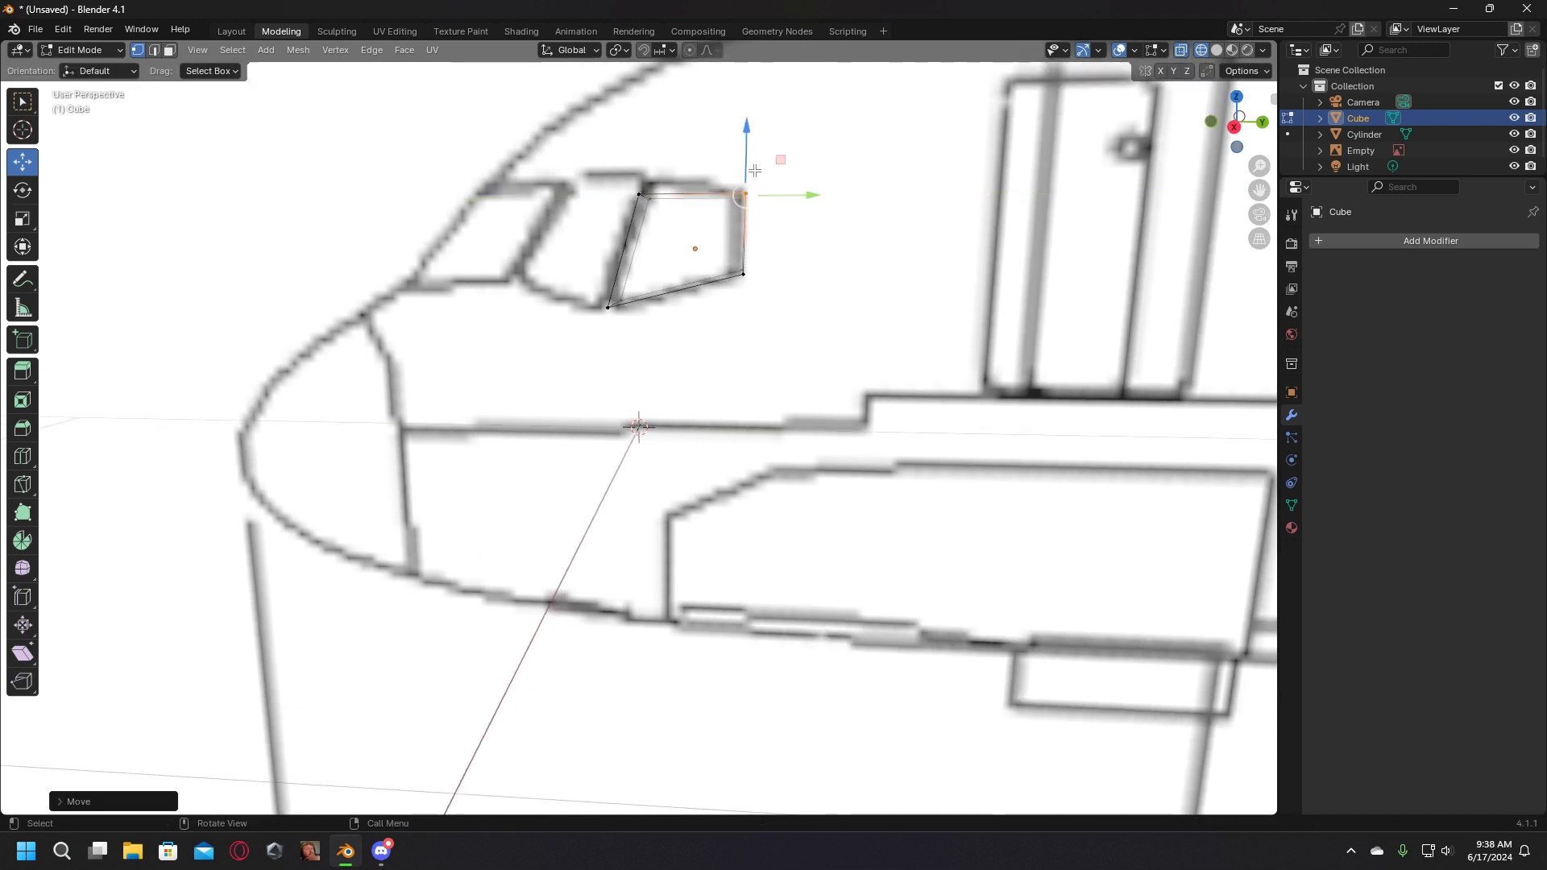
click(880, 287)
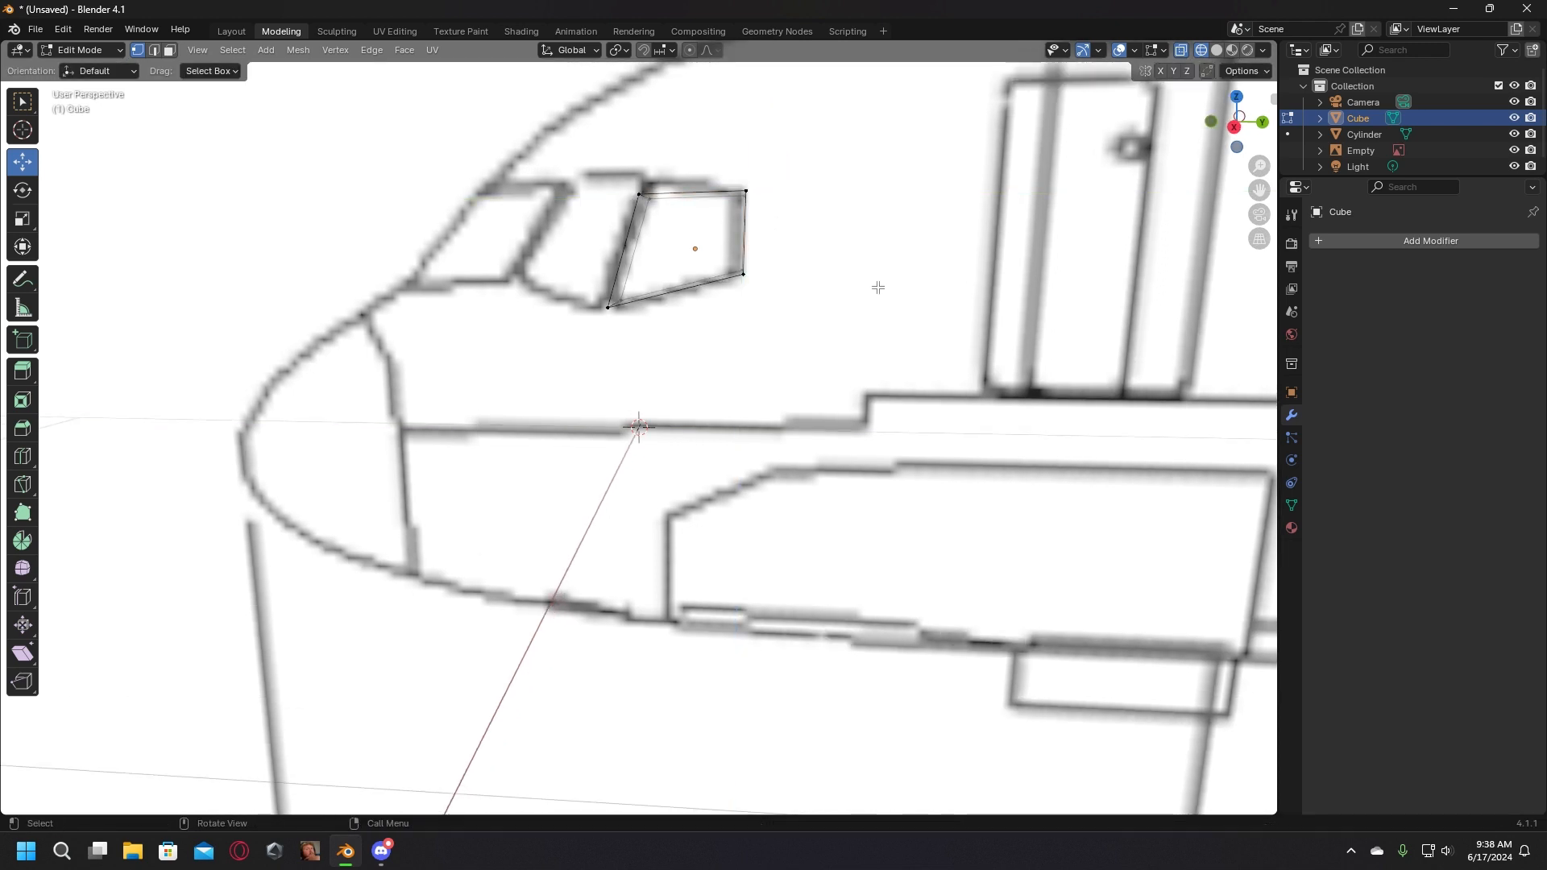
Step: Fit the cube's upper front vertices to the rear cockpit window's upper front corner
middle_drag(880, 287, 605, 215)
drag(664, 225, 625, 173)
middle_drag(645, 179, 627, 172)
drag(649, 167, 651, 158)
middle_drag(657, 173, 688, 190)
drag(687, 189, 700, 194)
scroll(862, 242, down, 3)
Step: Return to Object Mode and scale the cube along X to about 1.839, leaving the stretched block selected
middle_drag(865, 231, 823, 454)
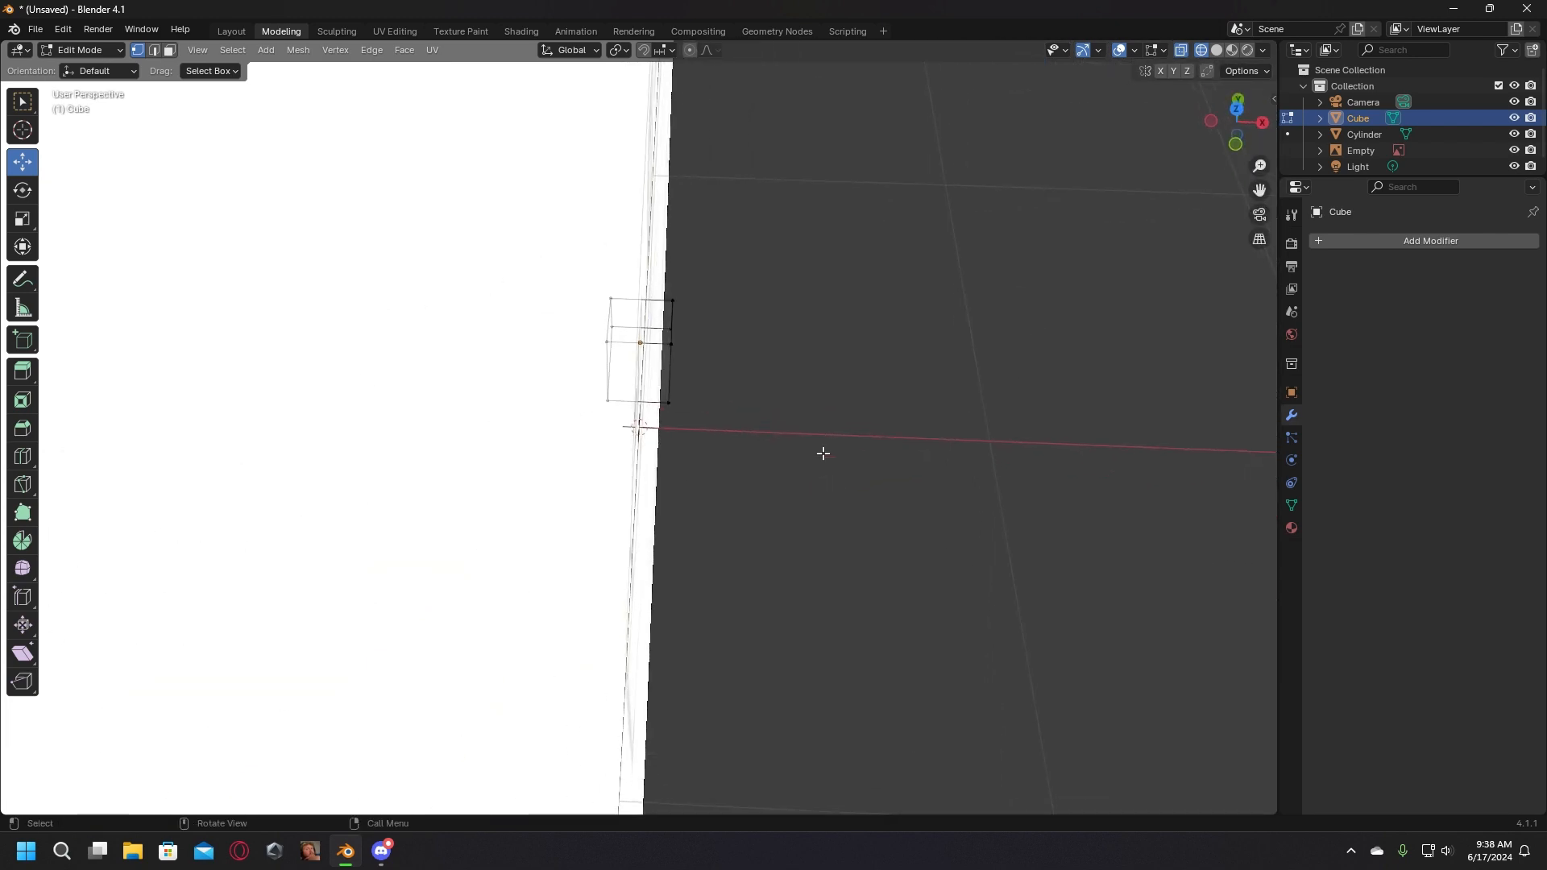
click(232, 32)
middle_drag(787, 319, 757, 463)
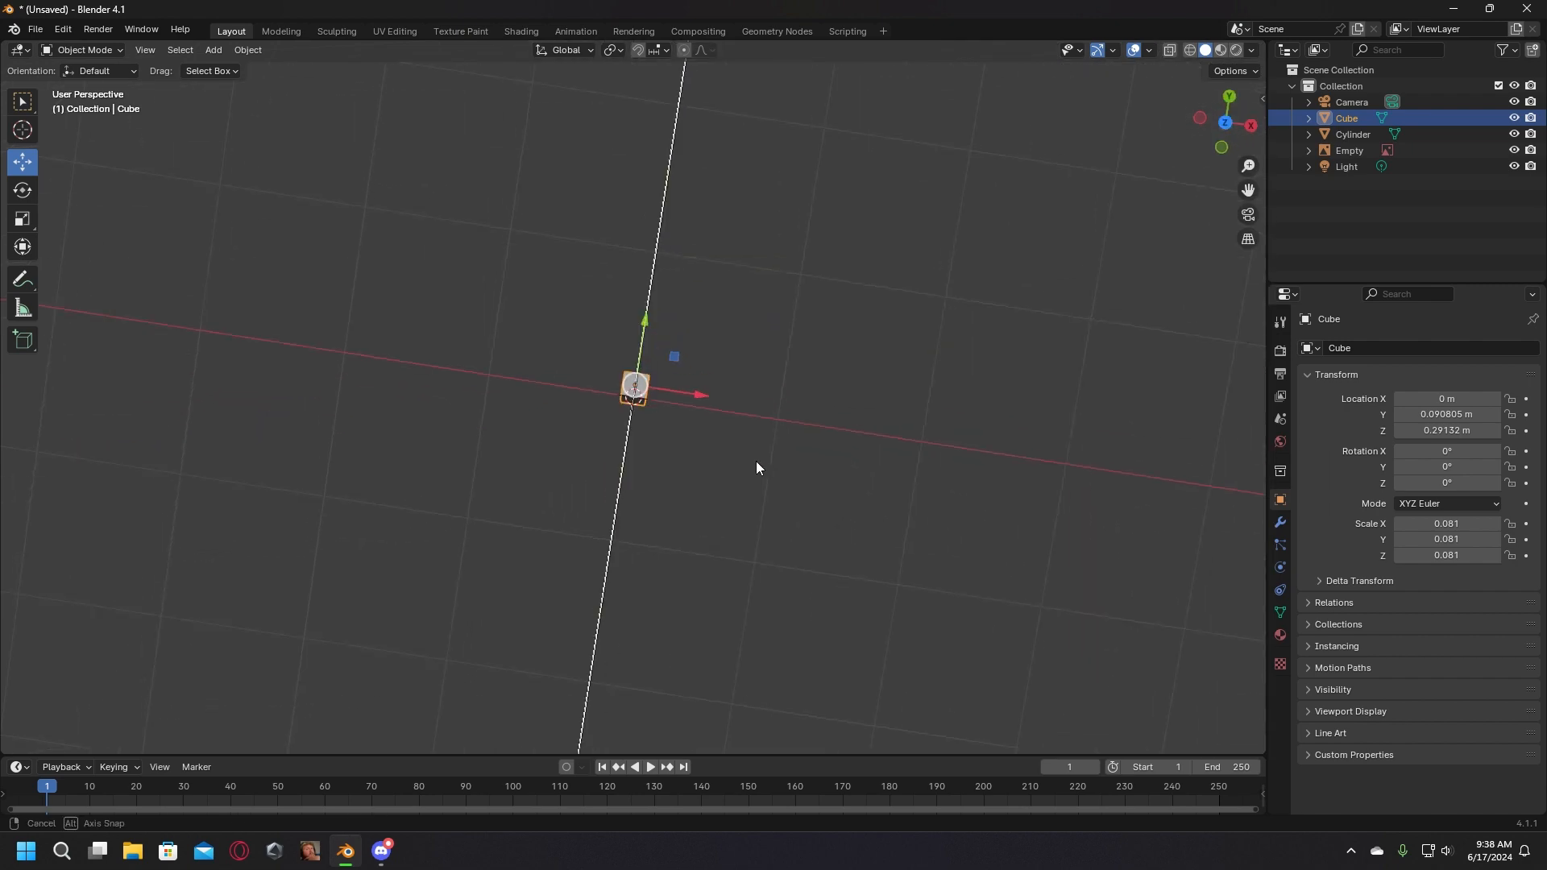
click(27, 230)
drag(689, 397, 1132, 449)
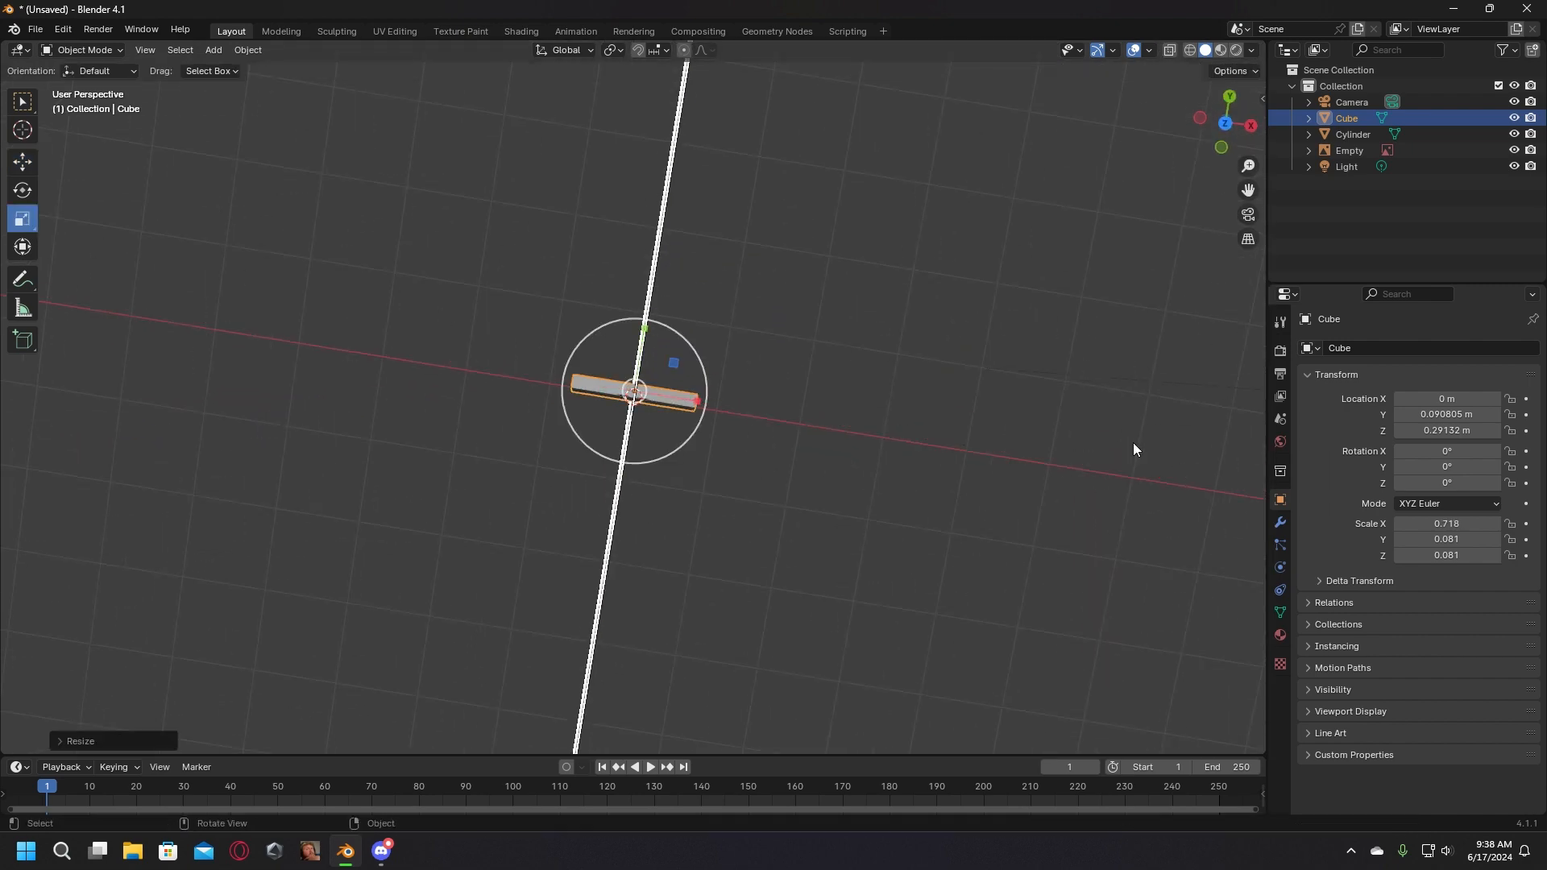
scroll(677, 400, down, 3)
drag(682, 402, 764, 427)
scroll(774, 387, up, 5)
click(807, 336)
middle_drag(806, 336, 204, 179)
scroll(713, 384, up, 3)
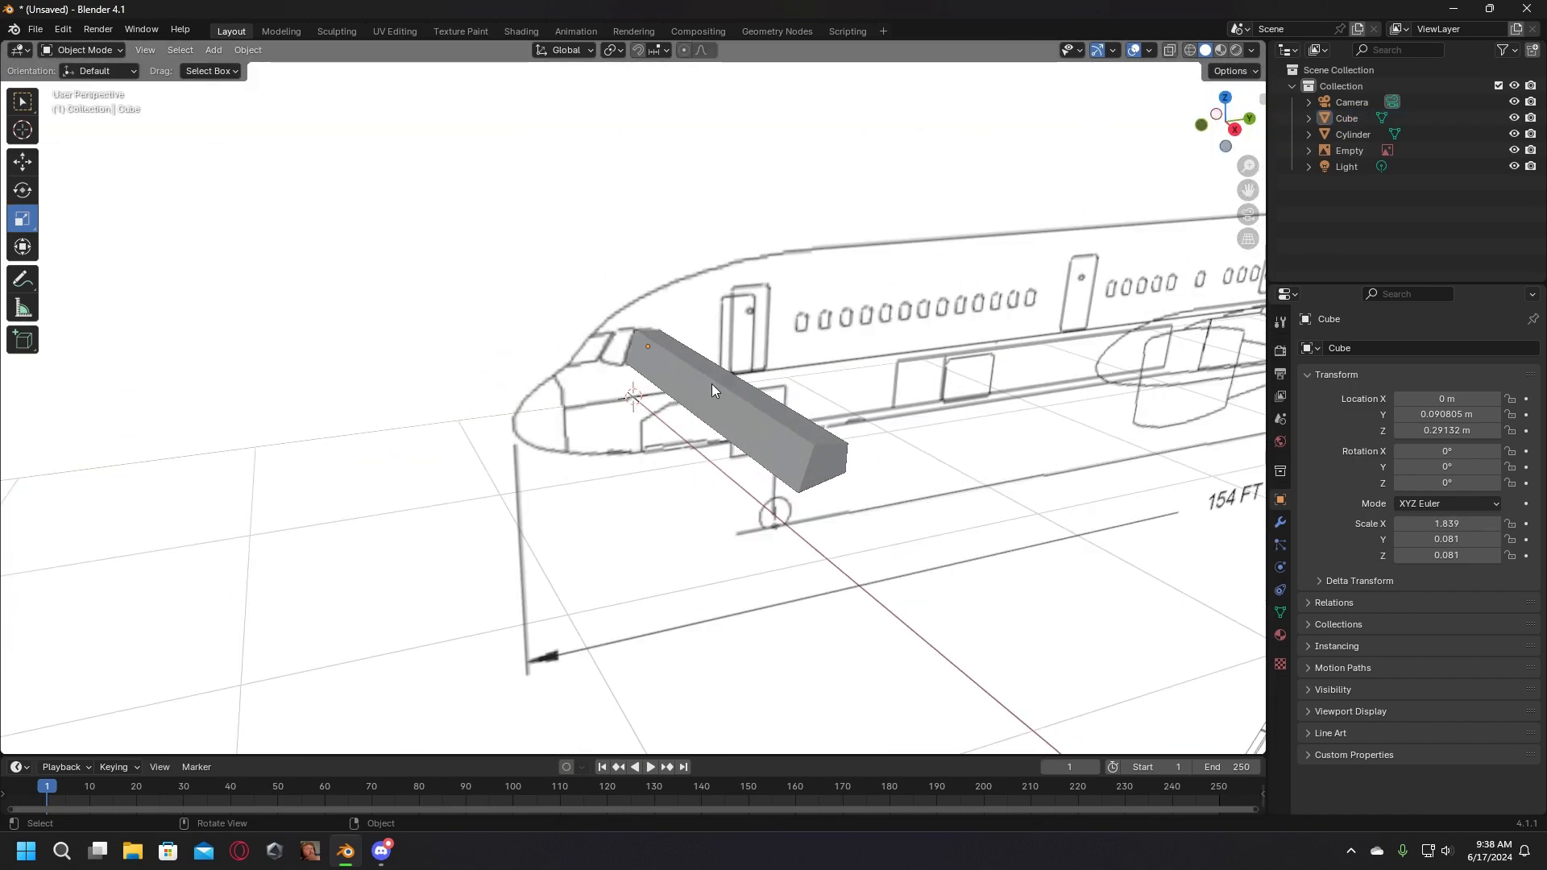
click(717, 384)
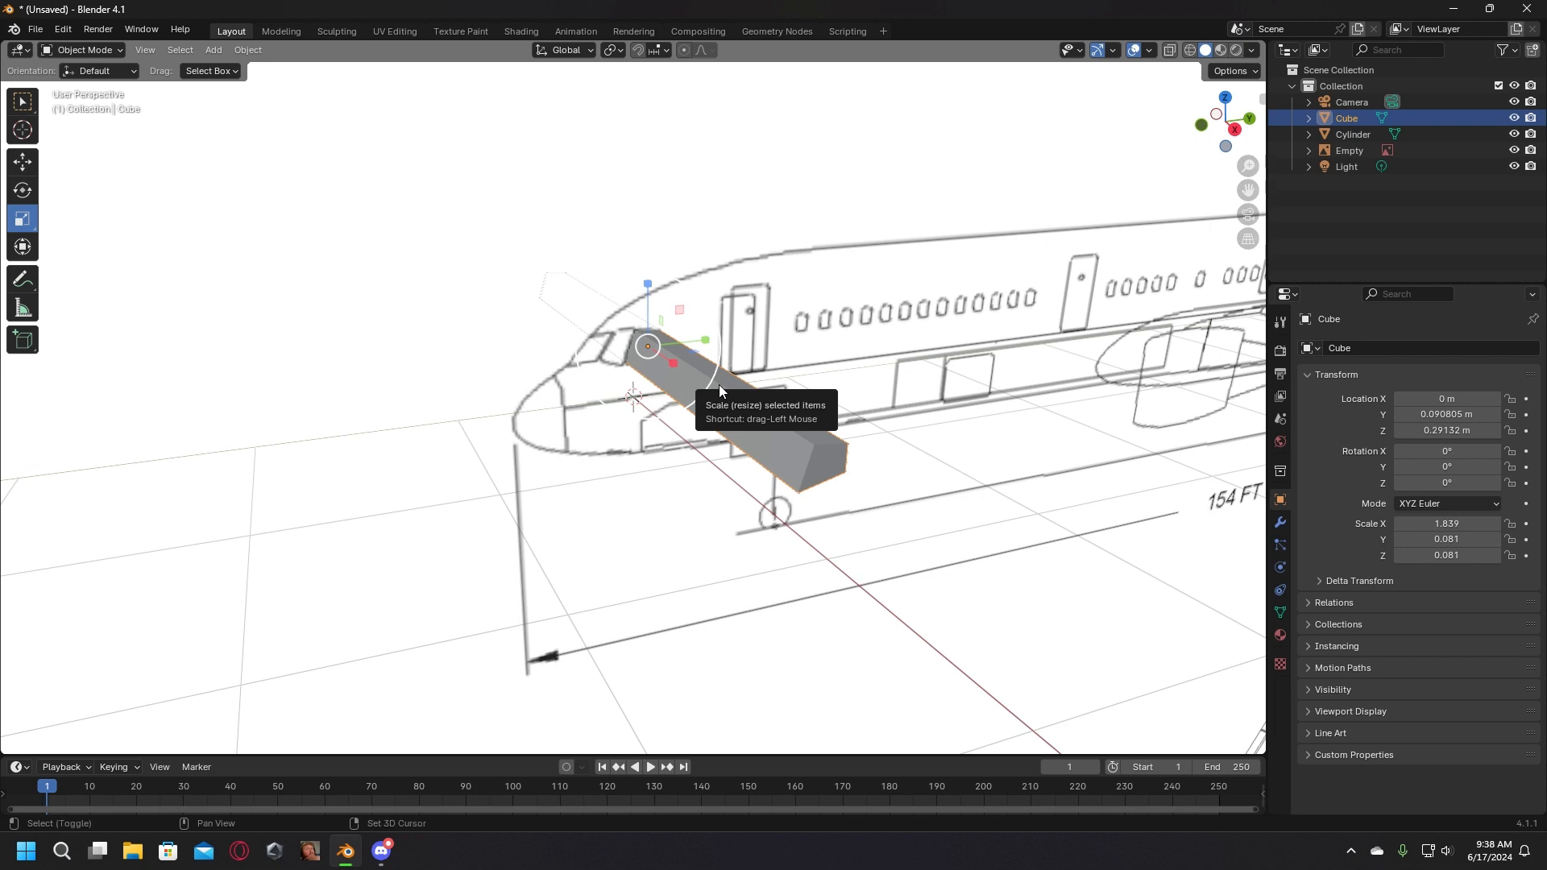
key(shift+d)
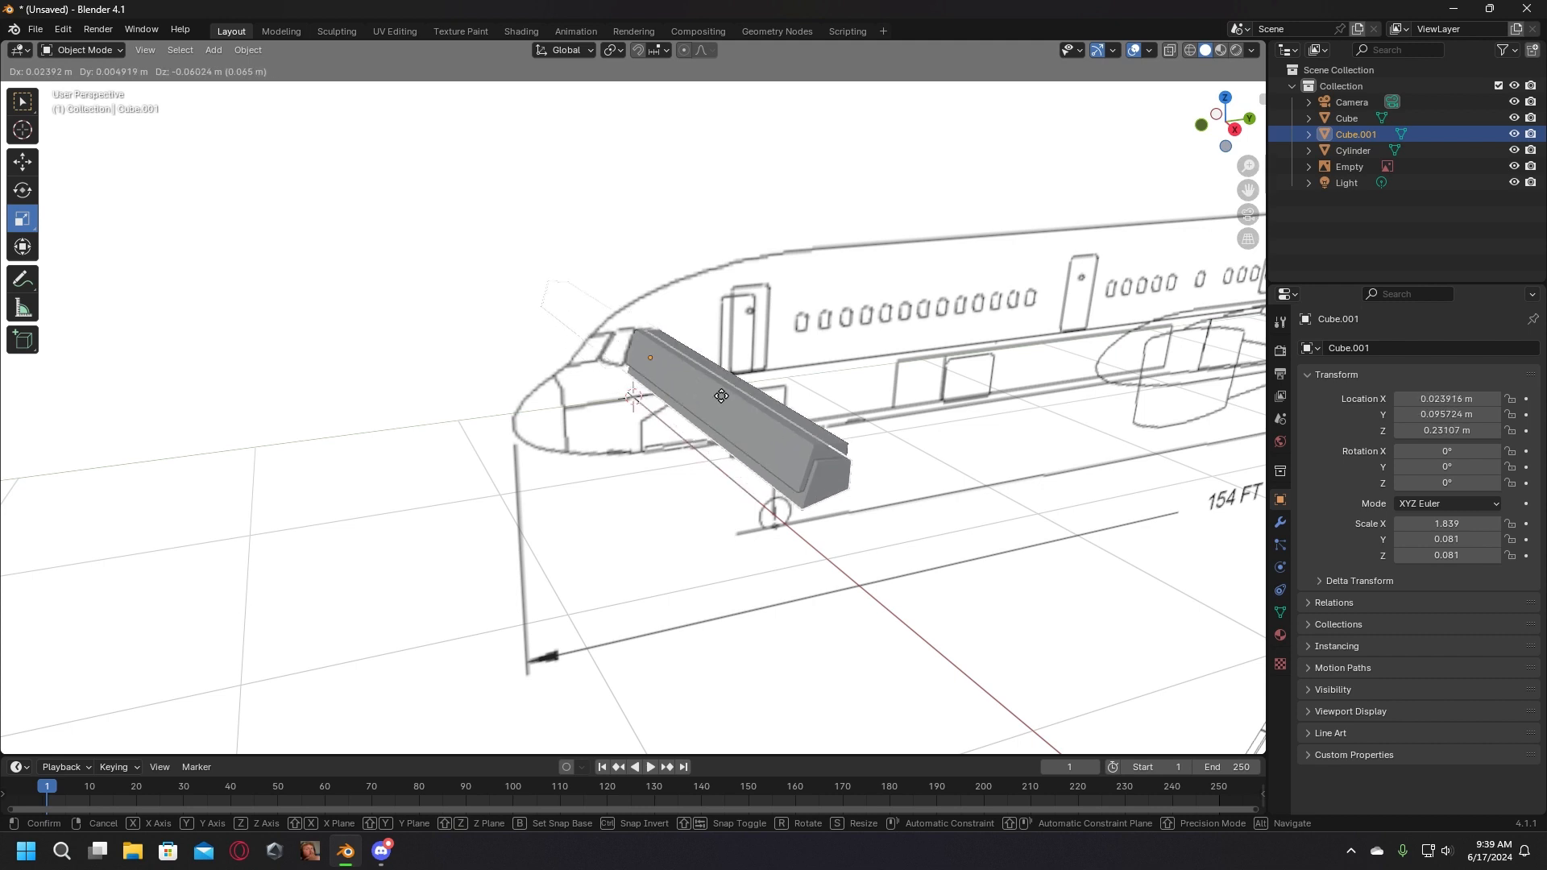
click(675, 344)
key(ctrl+z)
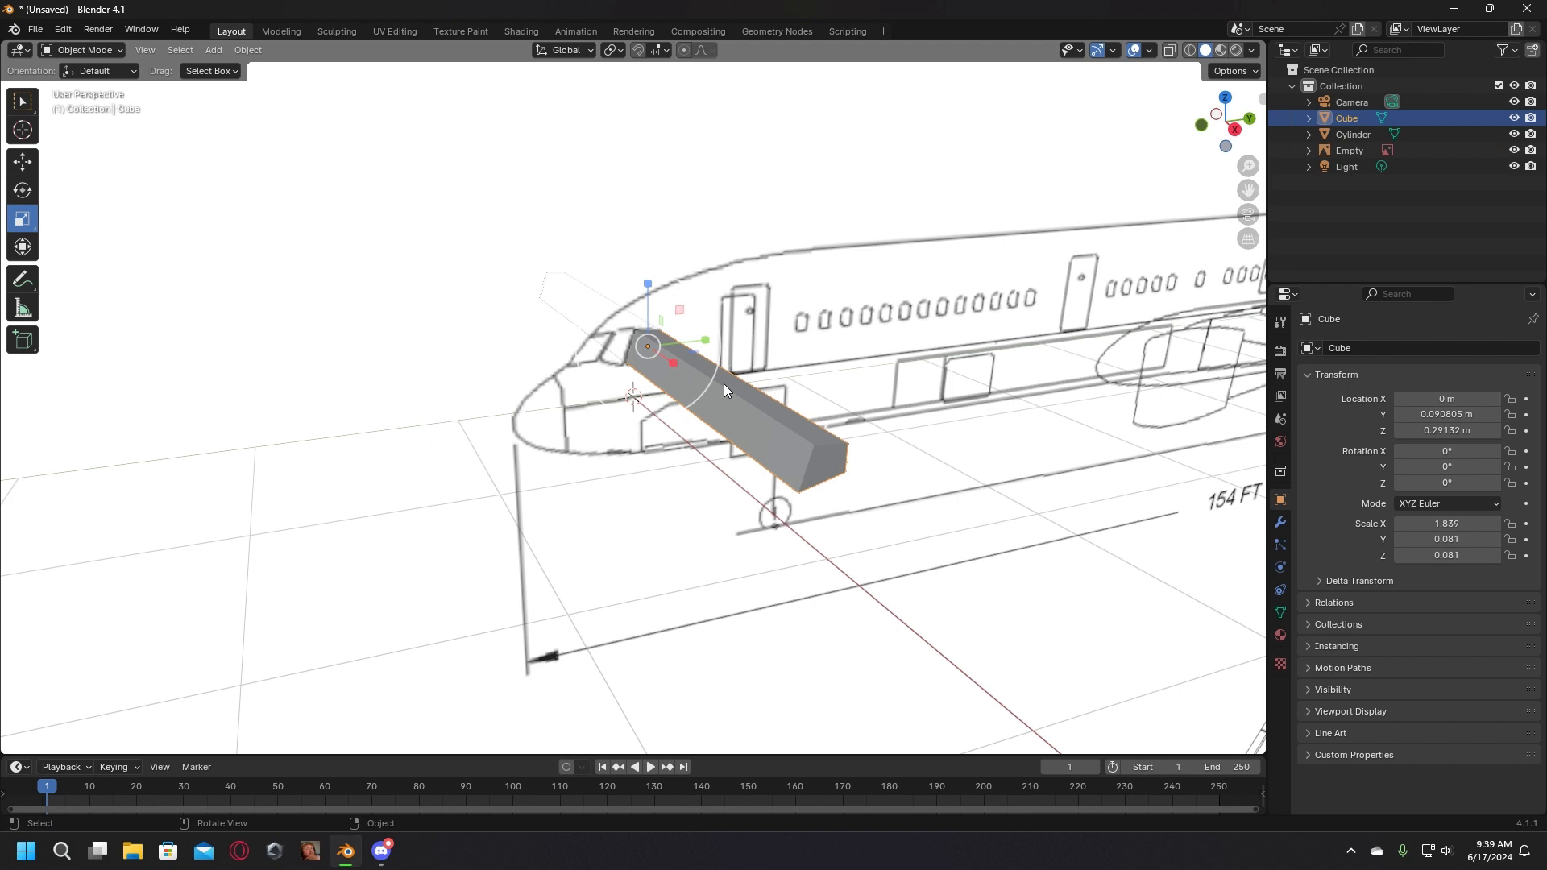
Step: Duplicate the stretched block and move the copy forward along Y to about -0.050 m, over the middle cockpit window
key(shift+d)
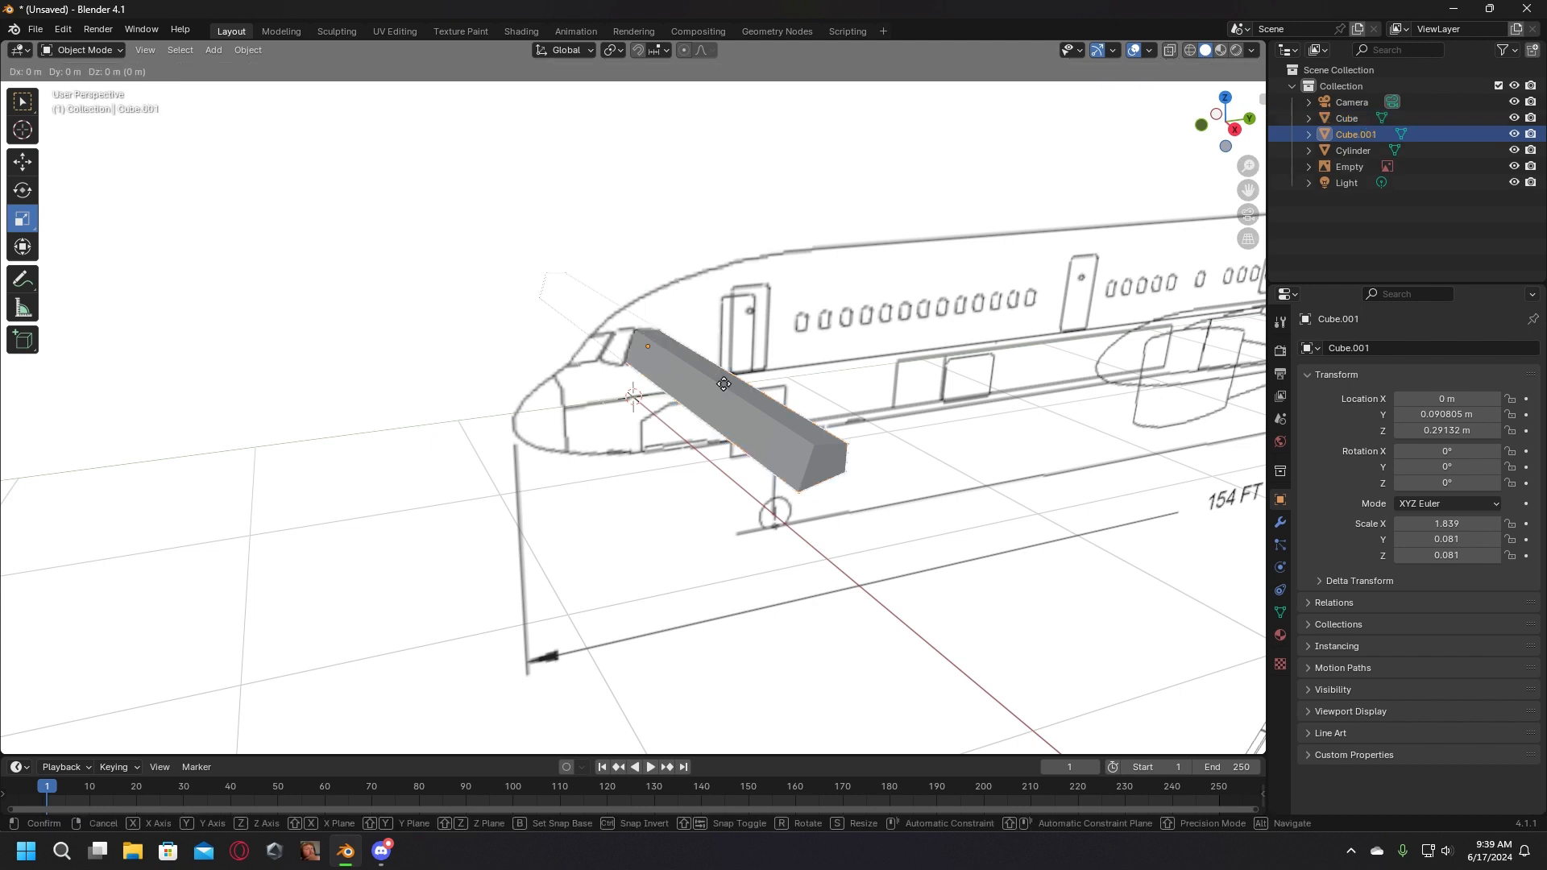
click(723, 383)
click(14, 155)
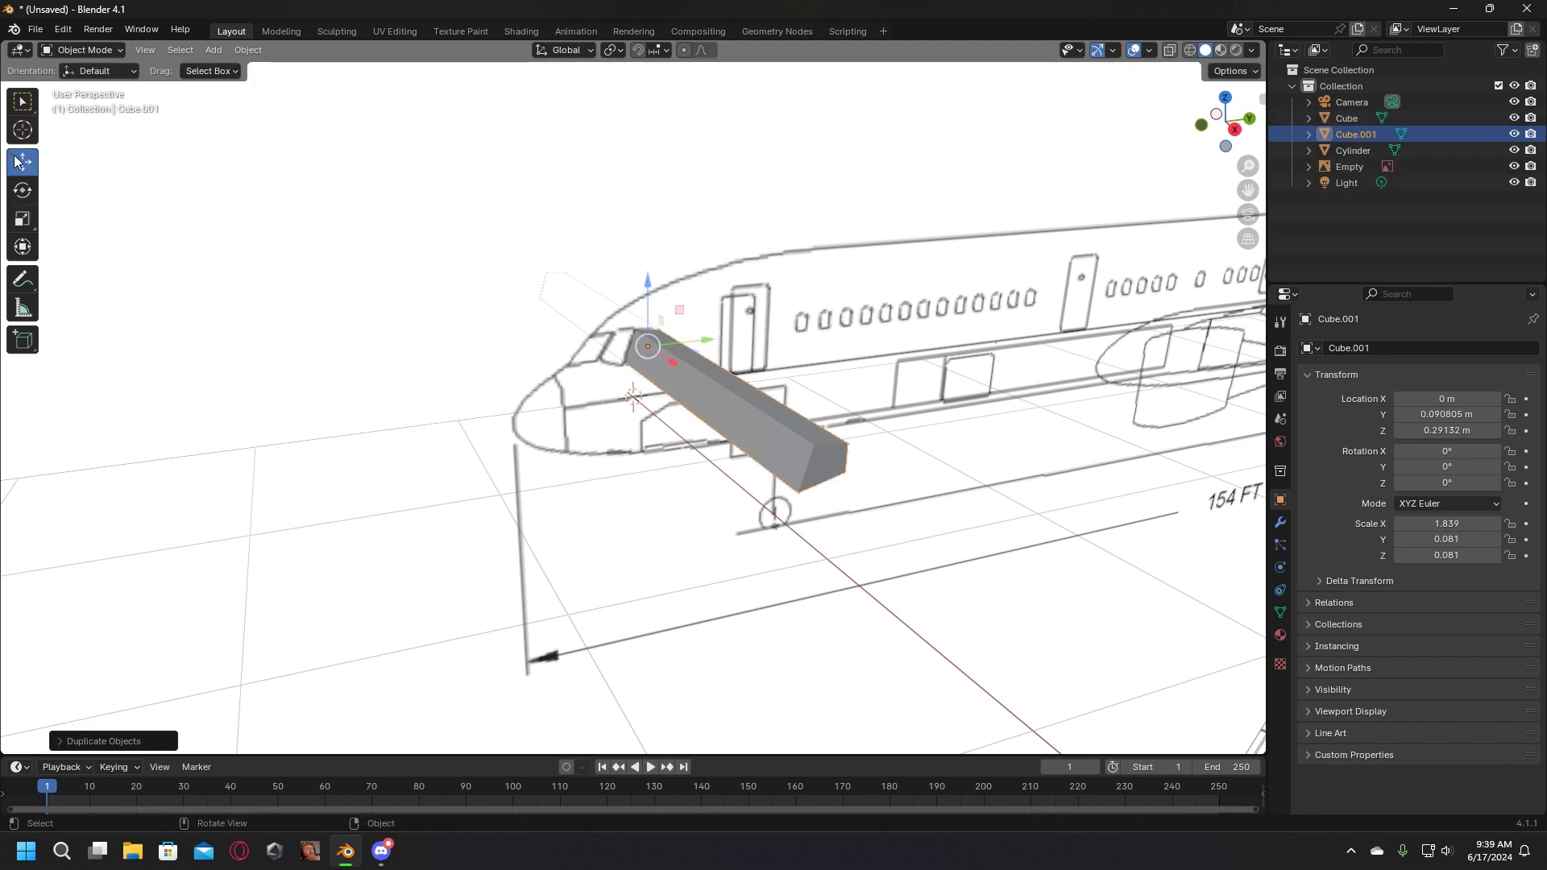
scroll(665, 316, up, 2)
drag(698, 319, 659, 328)
click(213, 51)
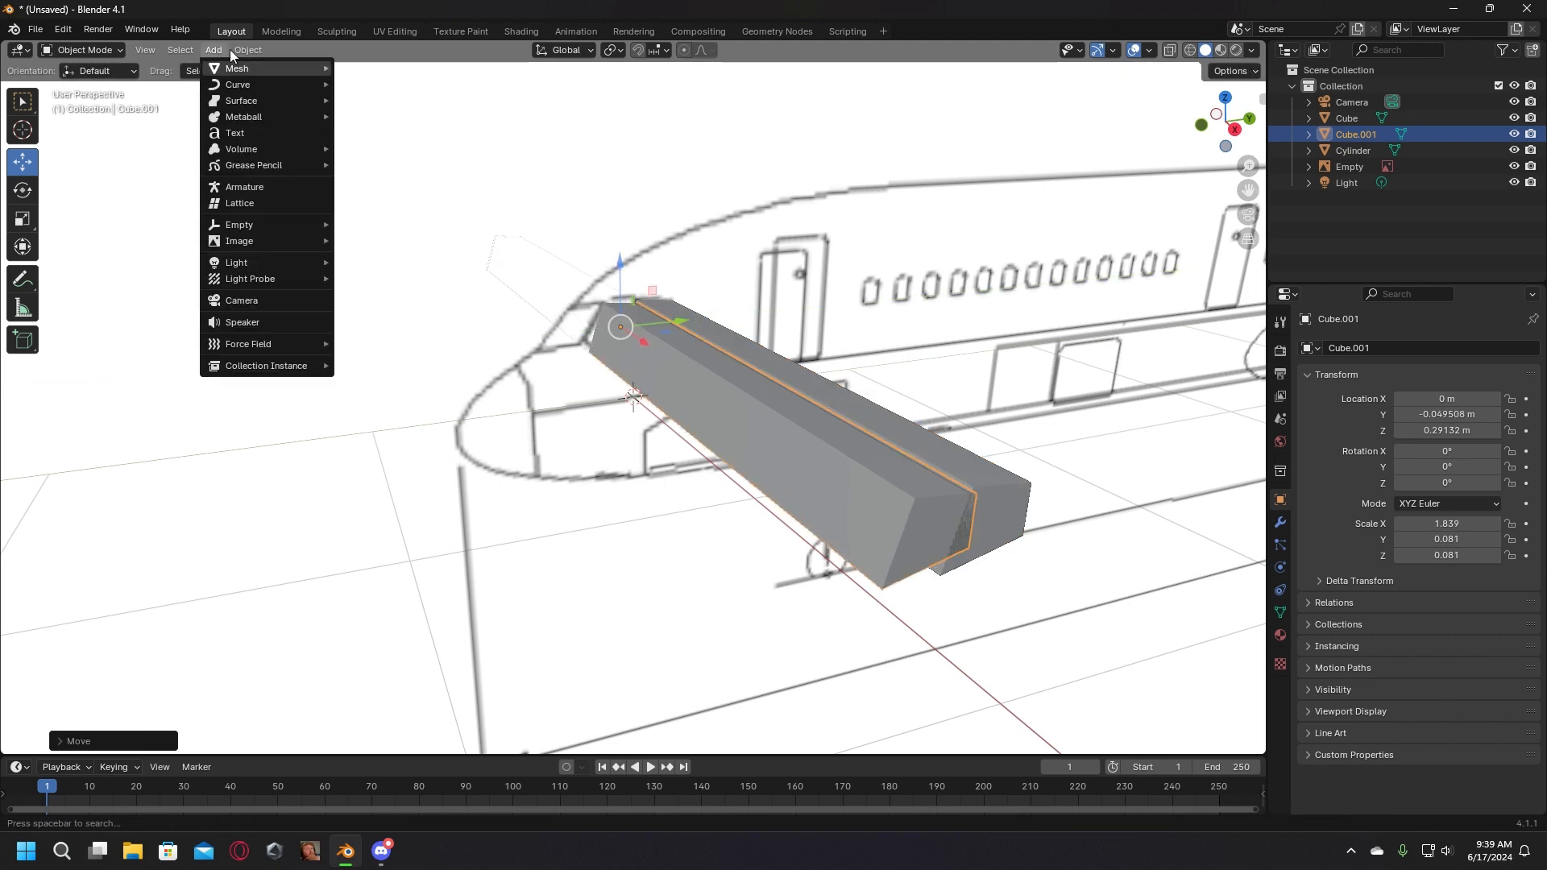
click(280, 31)
scroll(469, 381, down, 8)
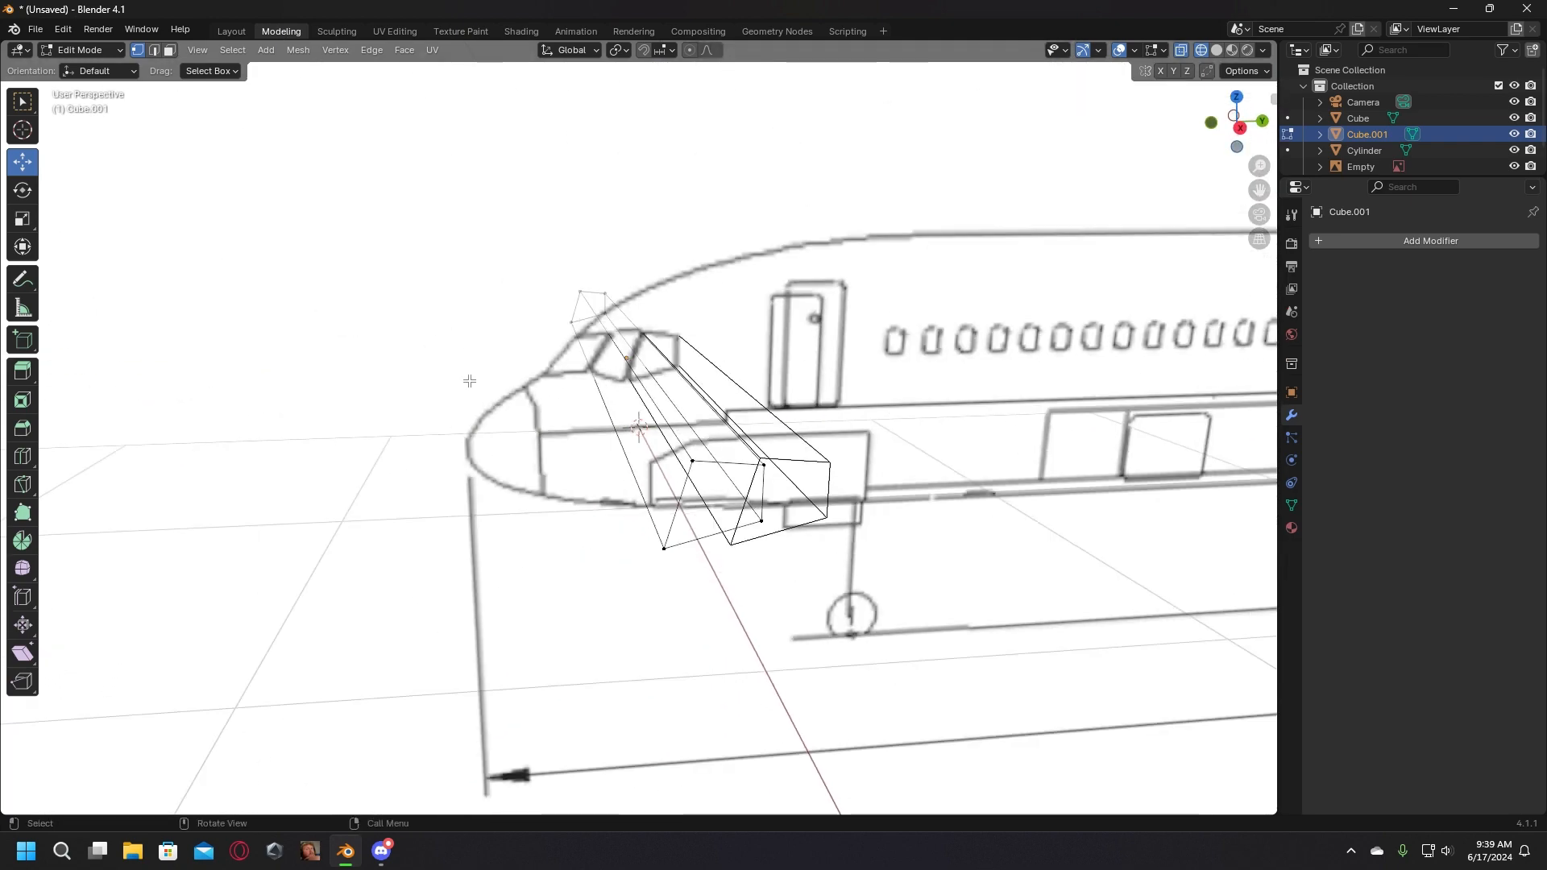
middle_drag(440, 344, 282, 113)
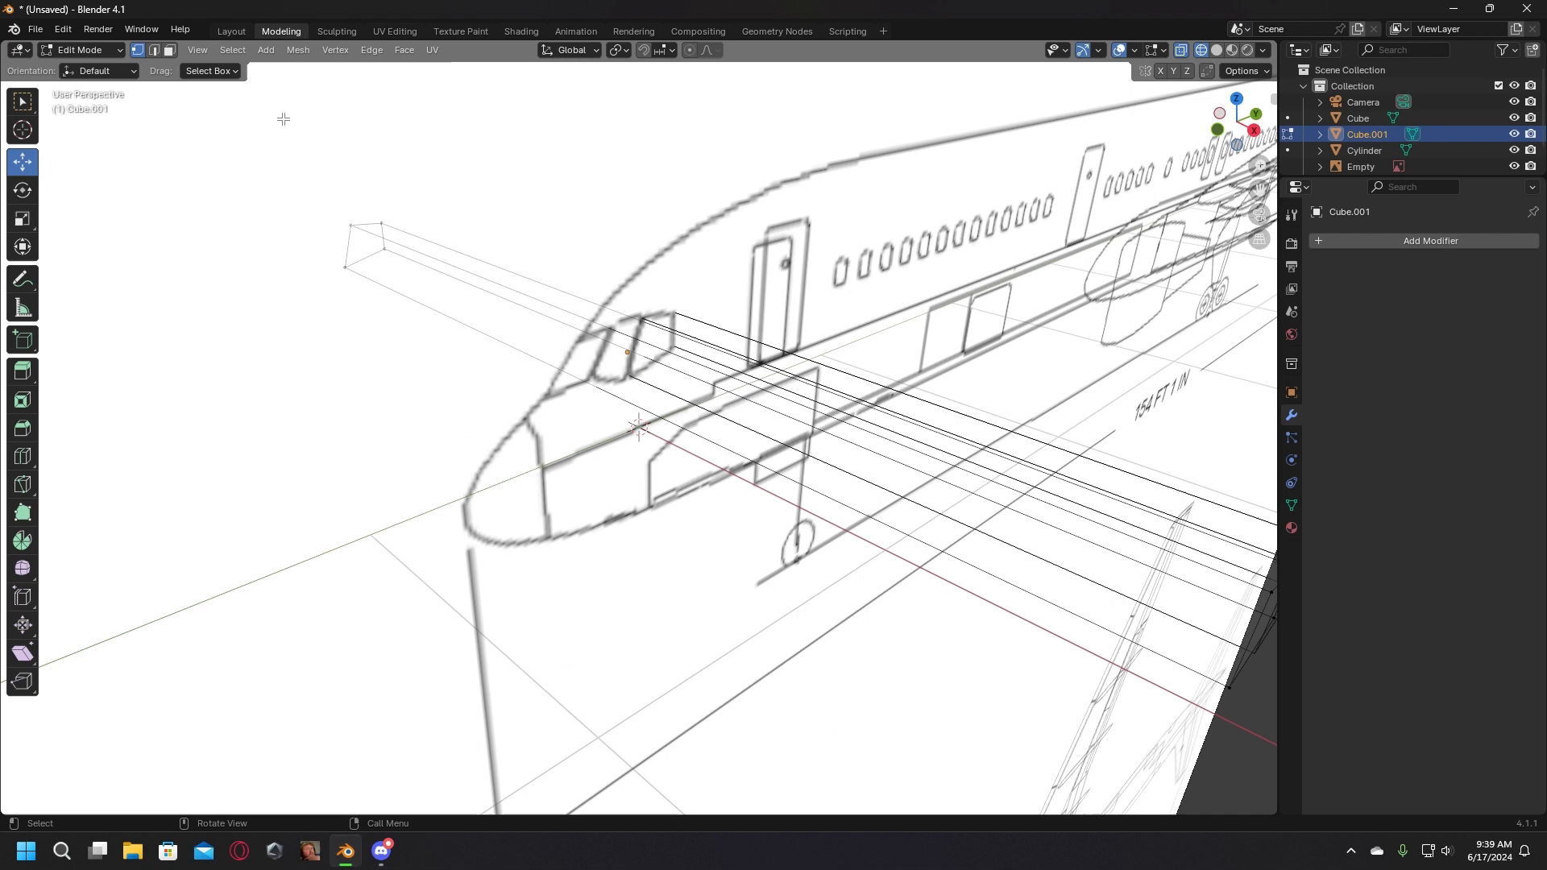
click(228, 31)
Step: Select both window blocks and move them along X so the copy sits at about -1.809 m, with their ends at the blueprint
middle_drag(474, 203, 524, 262)
scroll(564, 307, down, 4)
drag(777, 519, 875, 346)
middle_drag(806, 451, 871, 475)
drag(770, 467, 825, 328)
key(g)
key(x)
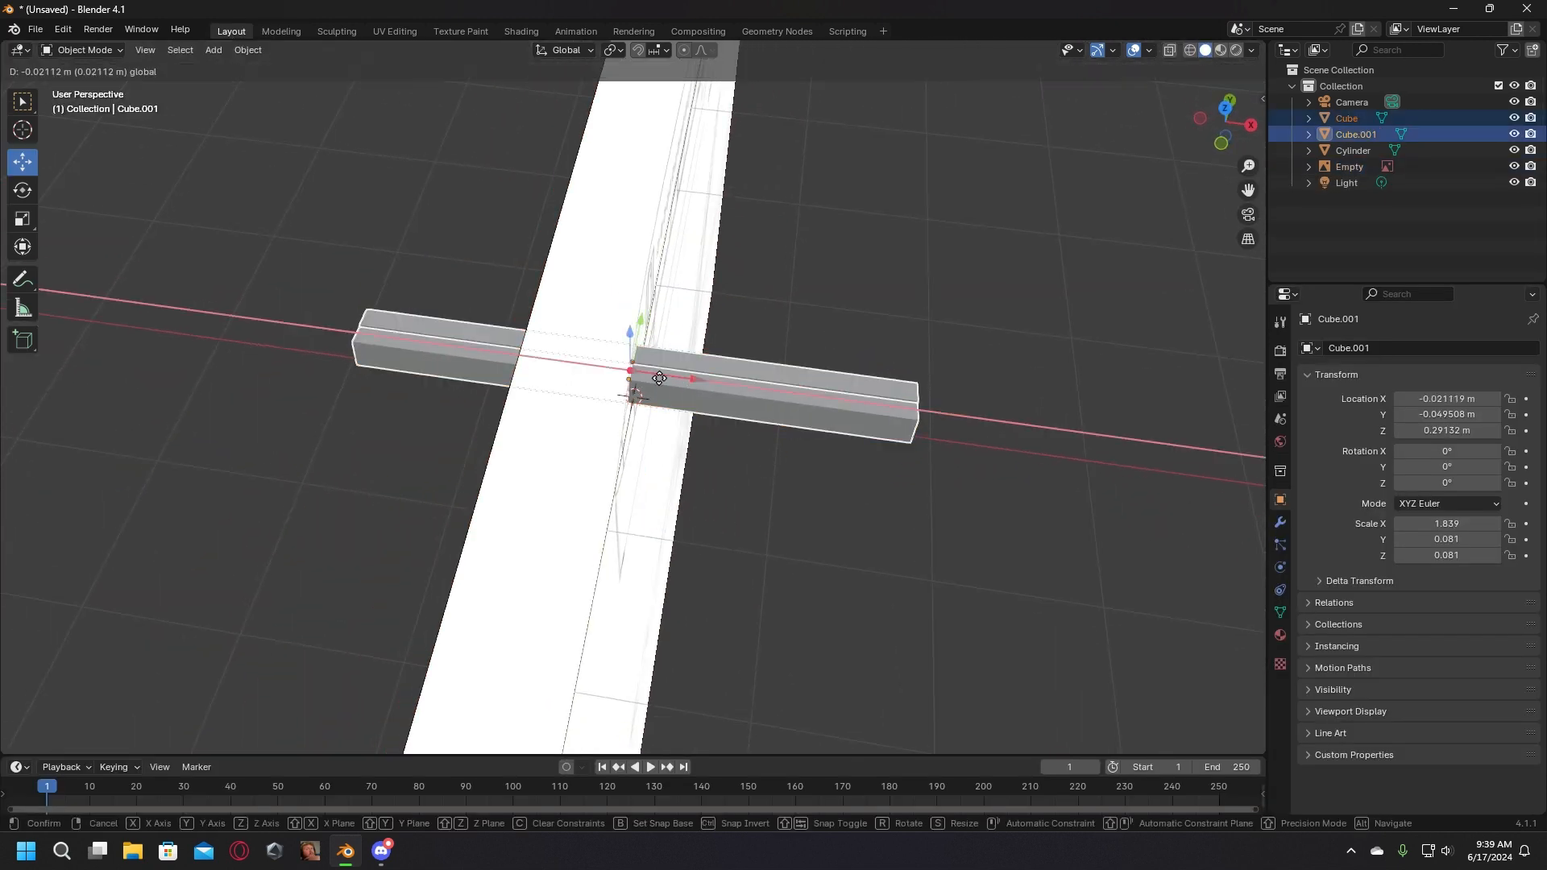
drag(474, 360, 414, 350)
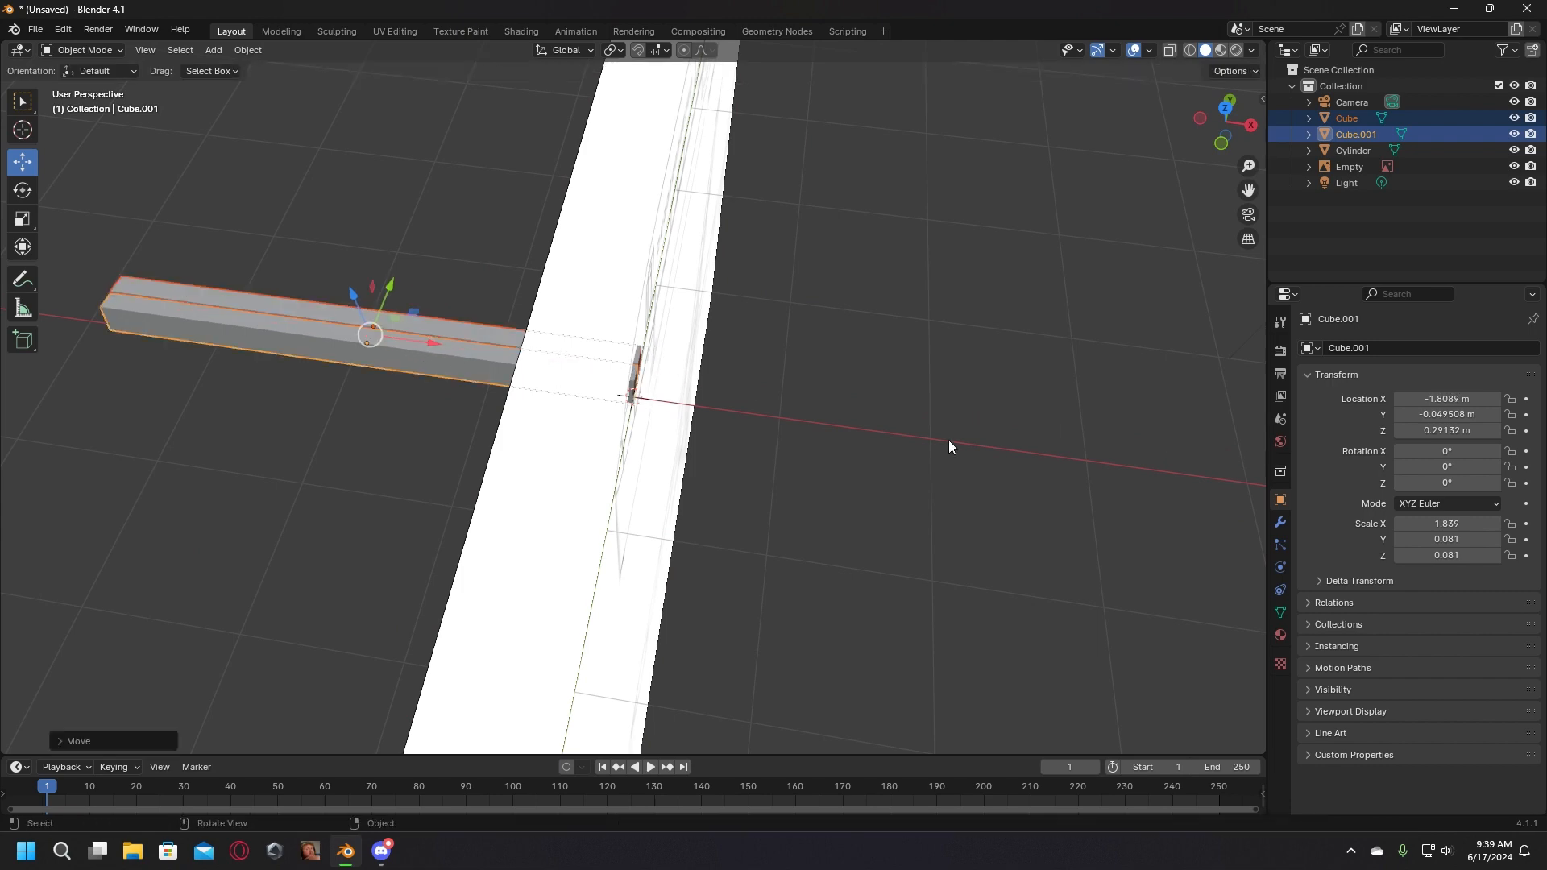
click(950, 442)
Step: Edit the copied block's mesh and move its near lower rear vertices to the middle cockpit window's lower rear corner
middle_drag(950, 442, 726, 354)
scroll(691, 334, up, 4)
click(274, 32)
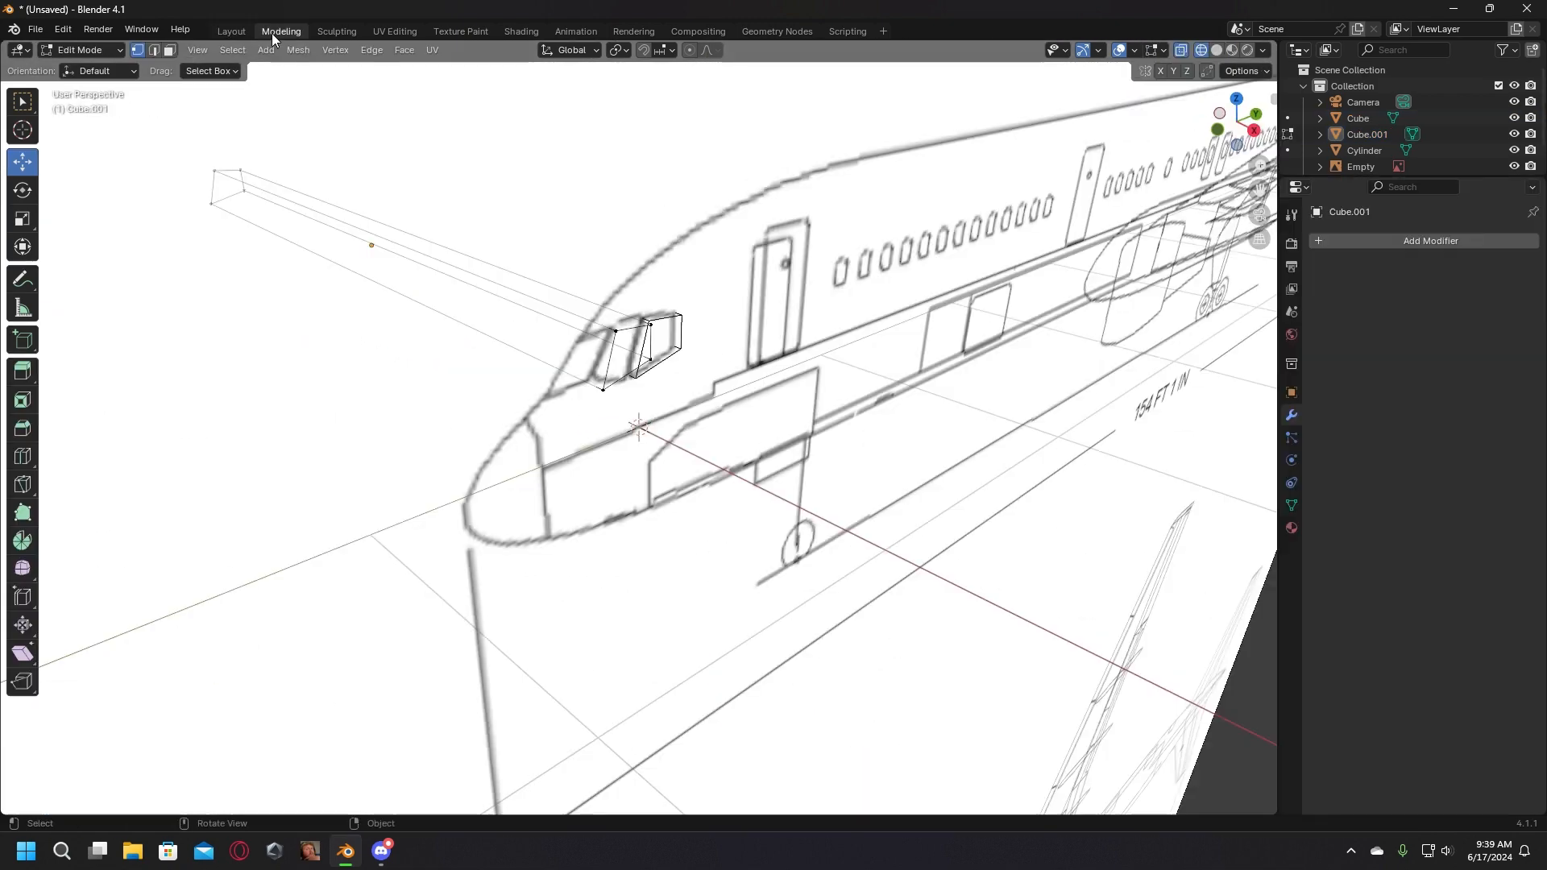
scroll(508, 258, up, 2)
middle_drag(511, 259, 404, 210)
middle_drag(683, 401, 645, 391)
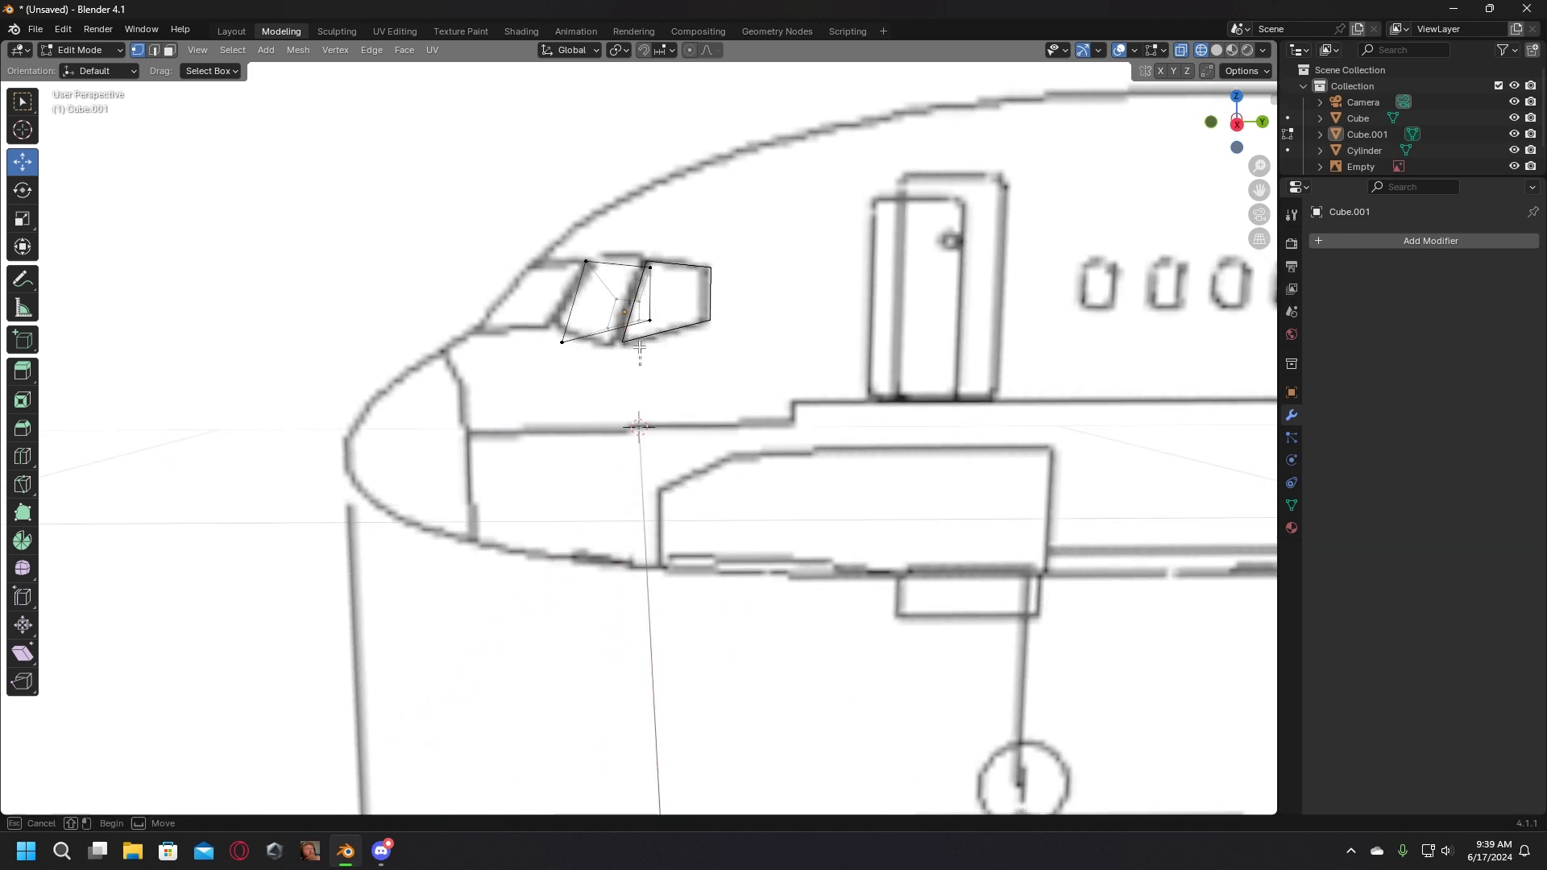
drag(653, 305, 655, 304)
drag(681, 404, 631, 311)
middle_drag(631, 311, 640, 313)
drag(670, 313, 652, 317)
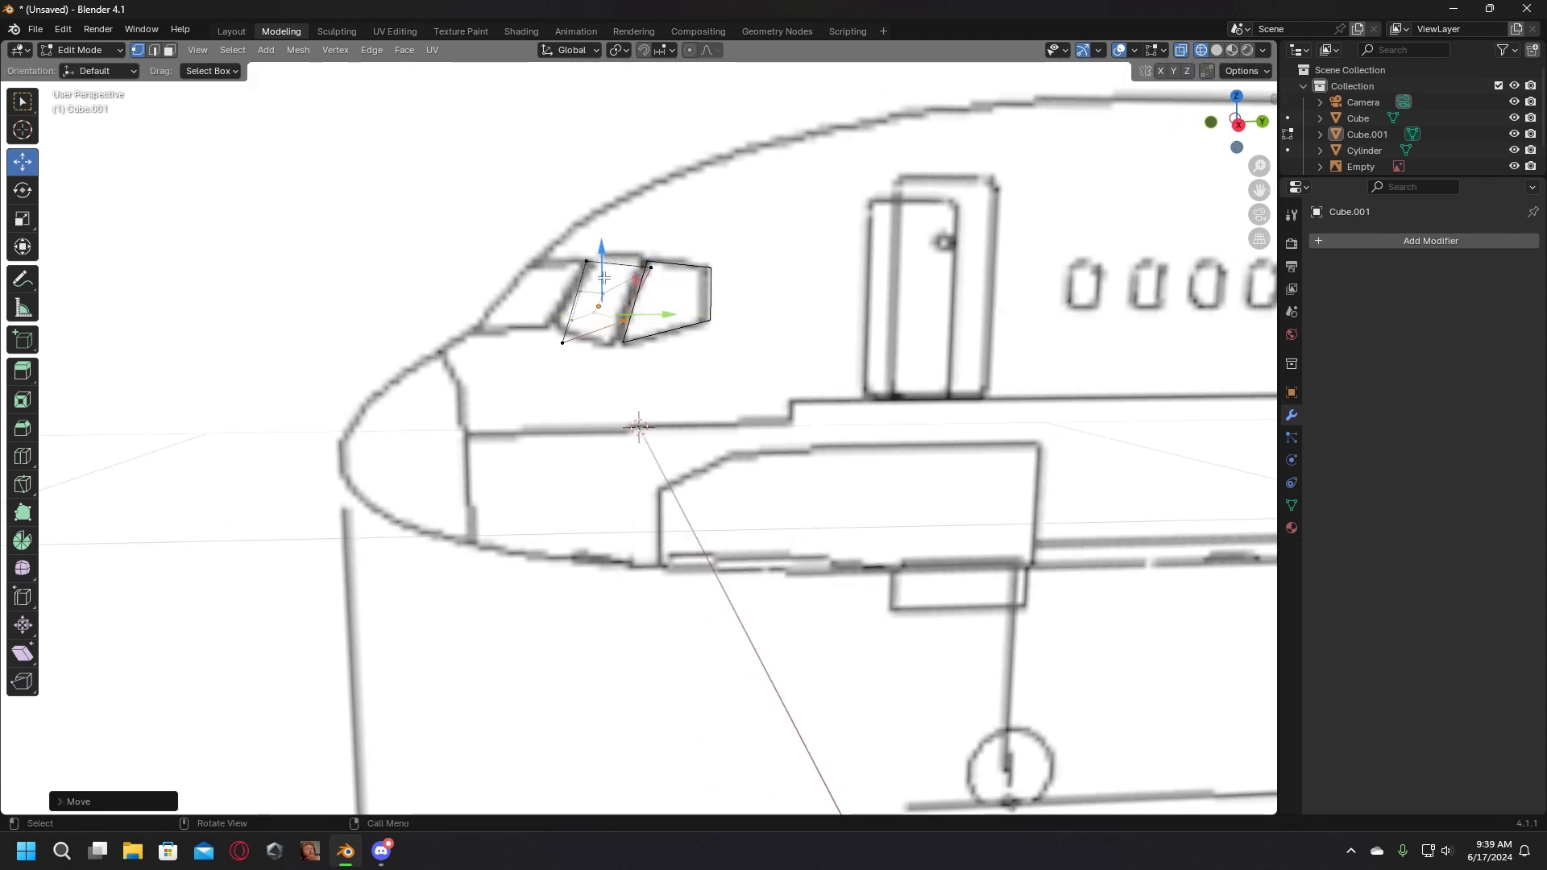
scroll(633, 317, up, 3)
mouse_move(633, 317)
middle_down()
mouse_move(615, 324)
mouse_move(632, 302)
middle_up()
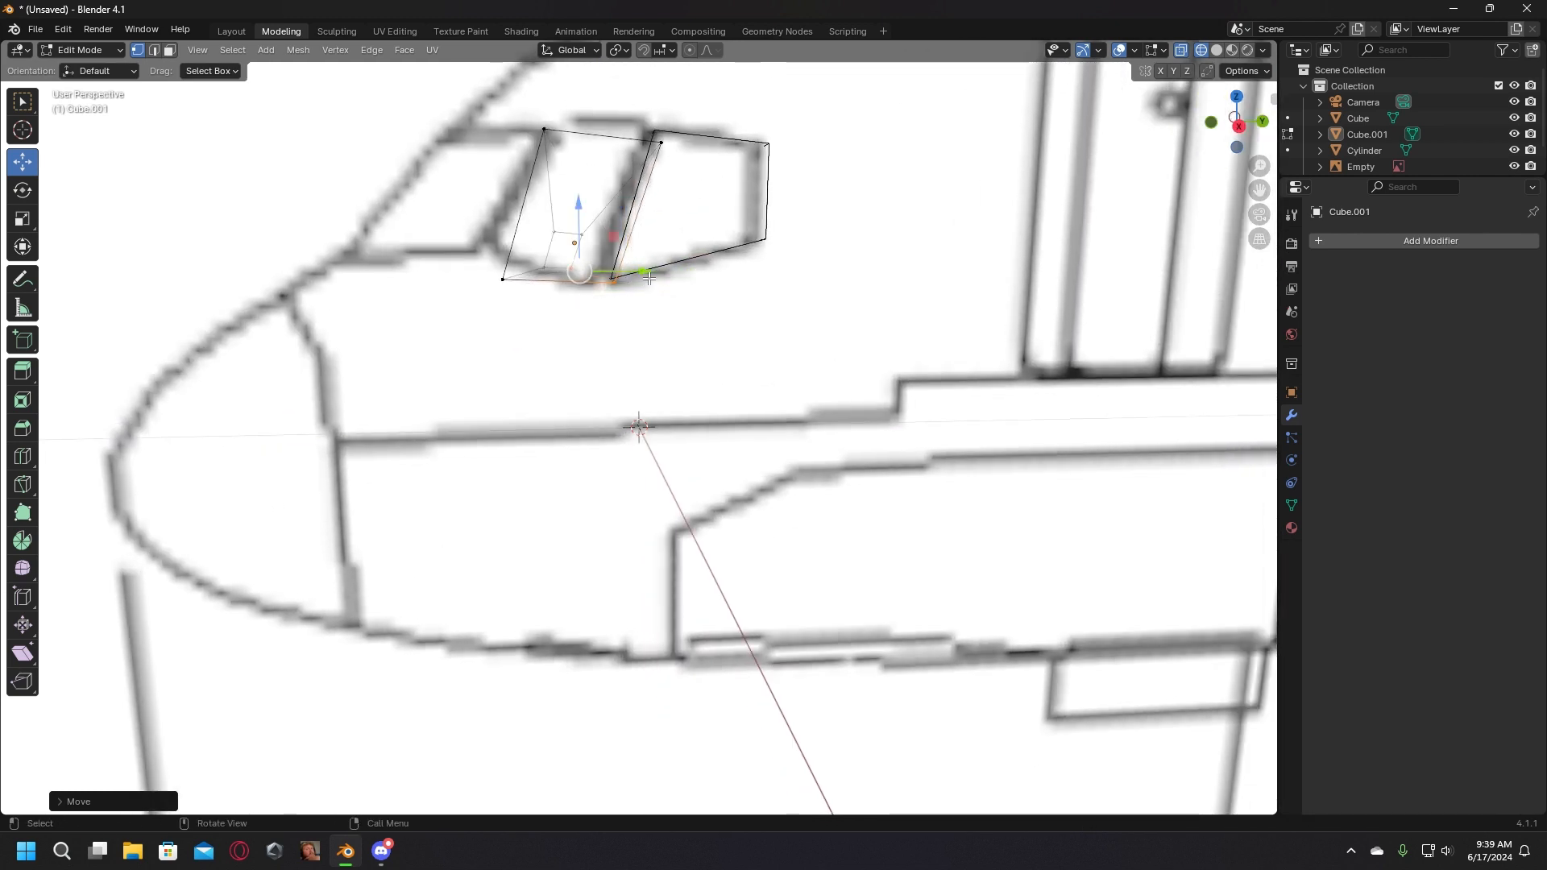
drag(649, 278, 636, 279)
middle_drag(636, 279, 635, 282)
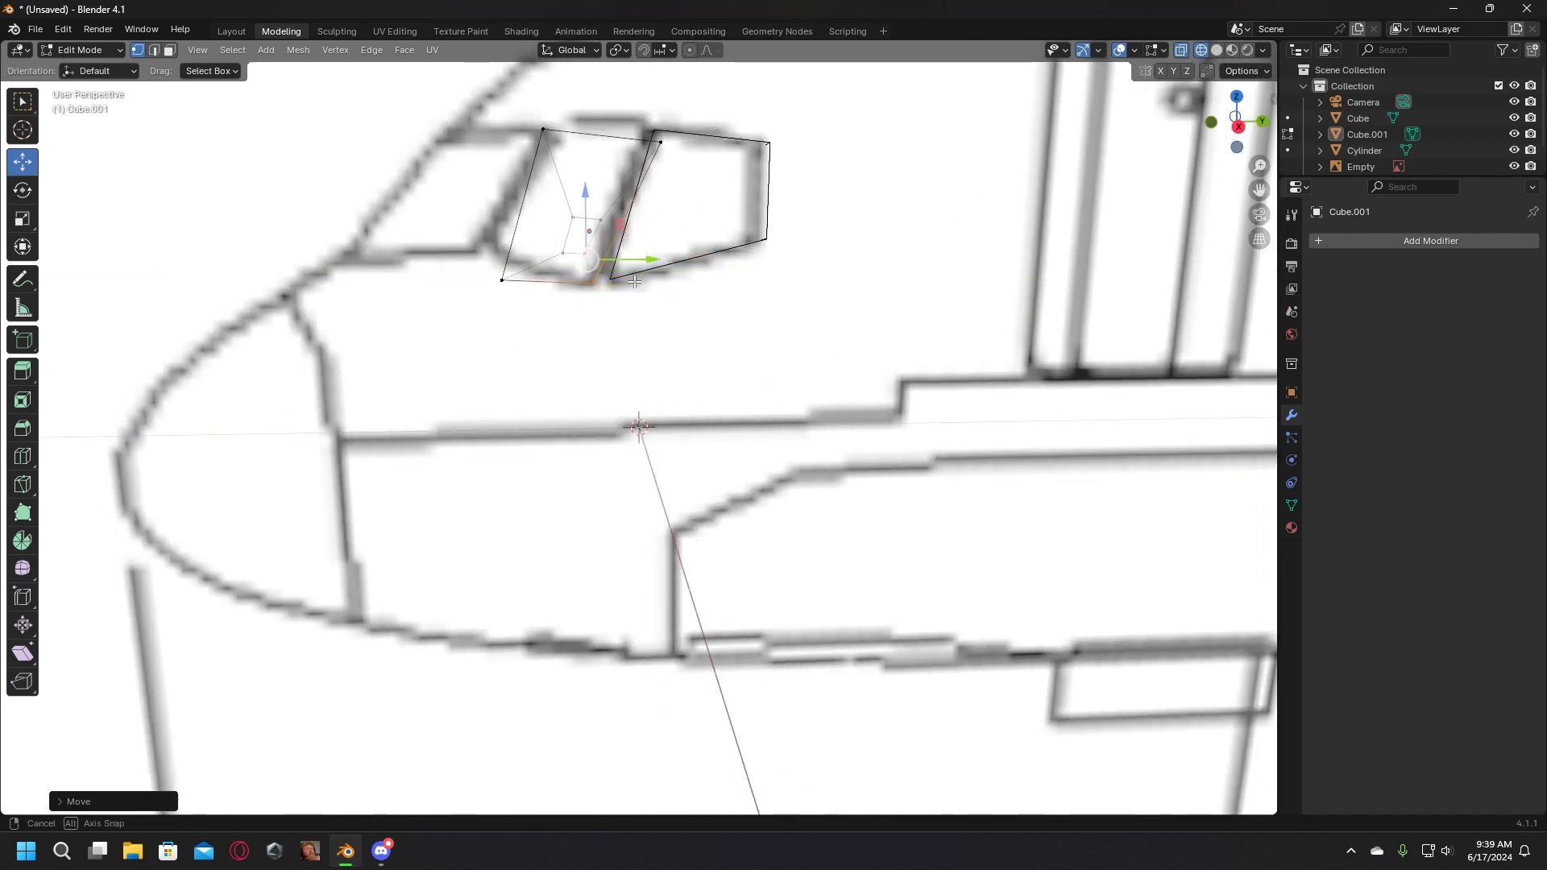
Step: Move the copied block's upper rear vertices forward and up to the middle cockpit window's upper rear corner
middle_drag(687, 164, 687, 170)
click(687, 171)
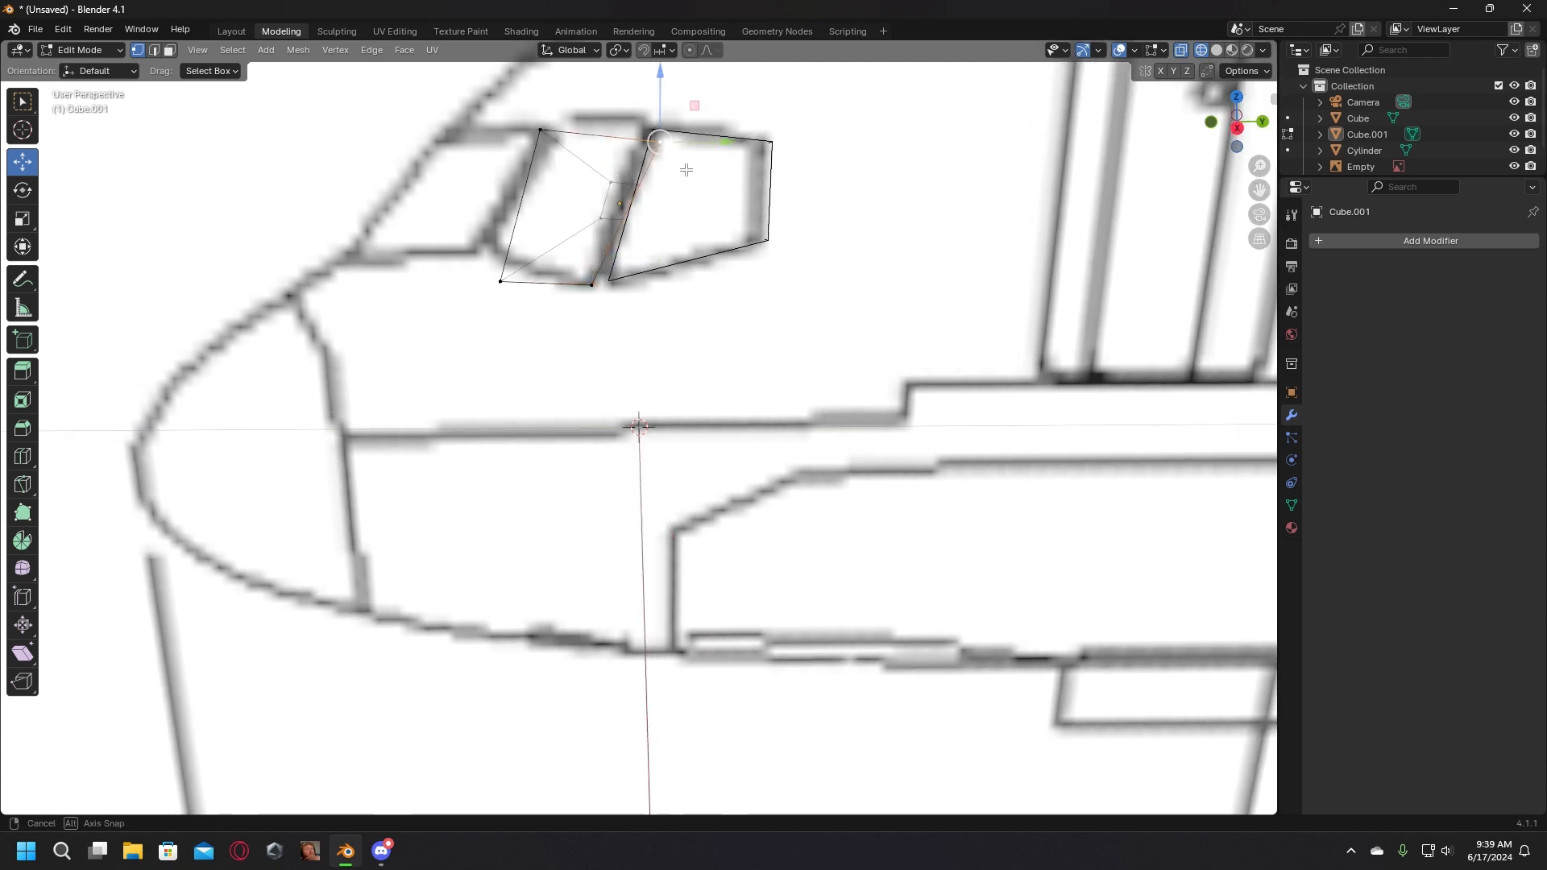
drag(626, 203, 681, 135)
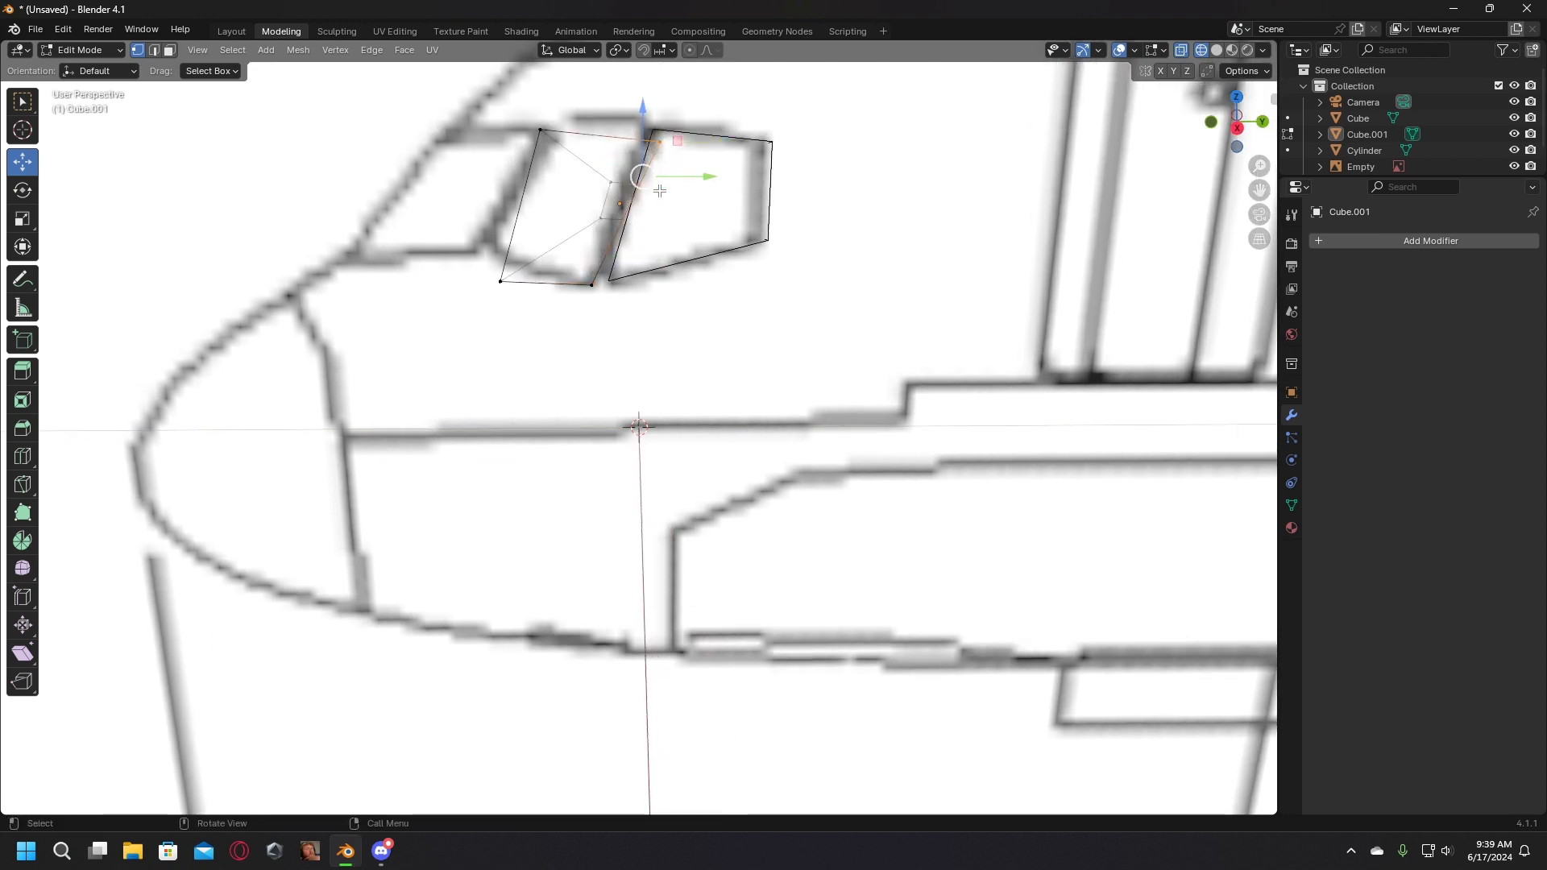
middle_drag(661, 194, 656, 194)
drag(692, 180, 676, 180)
middle_drag(676, 179, 687, 189)
drag(637, 119, 658, 149)
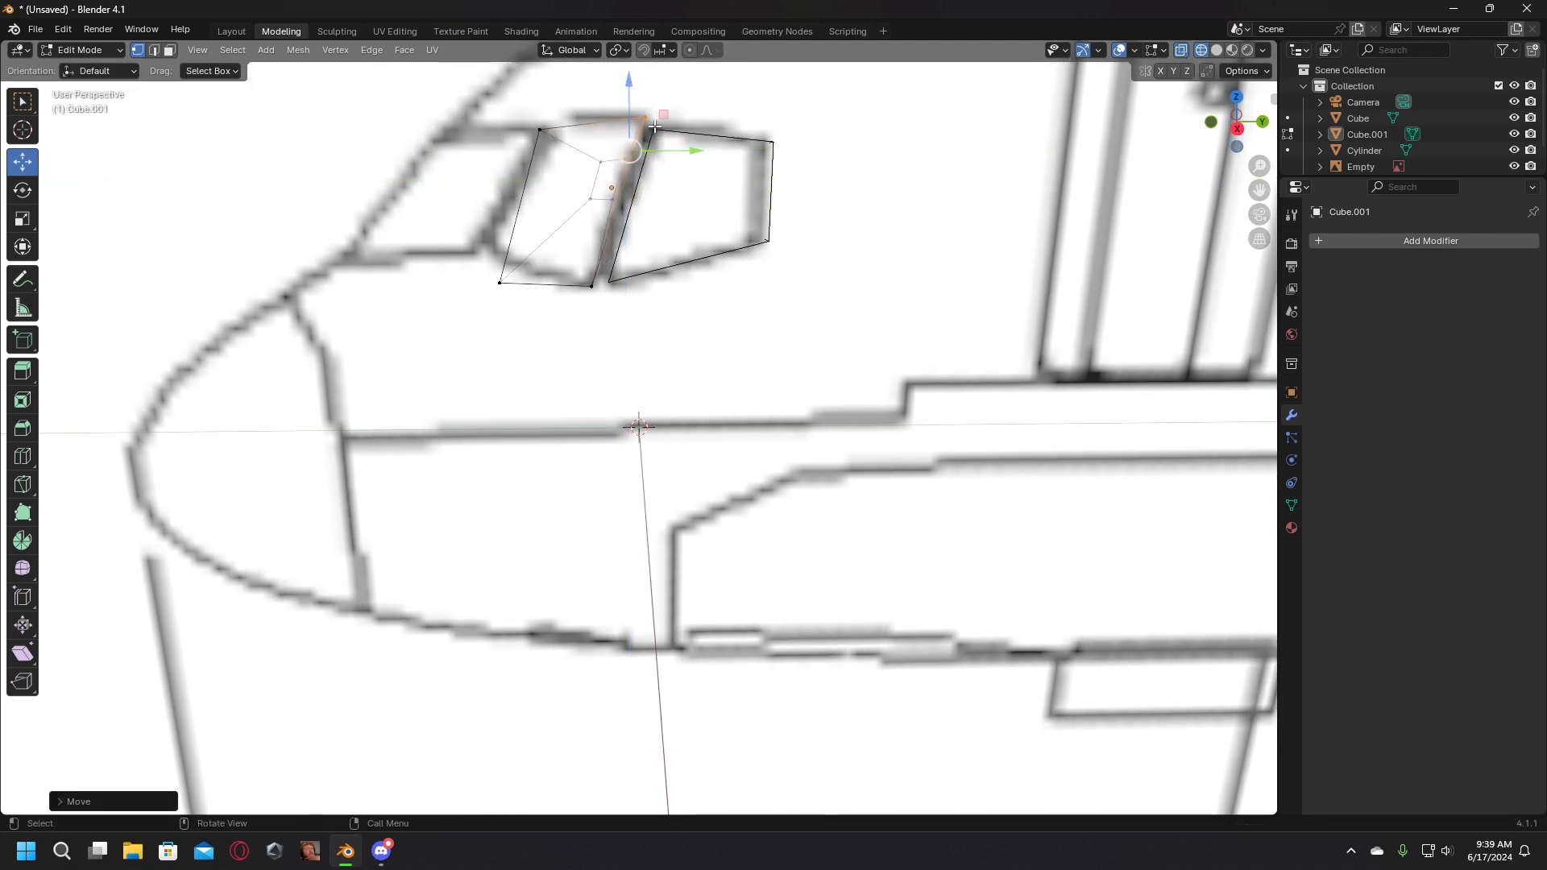
drag(629, 95, 629, 102)
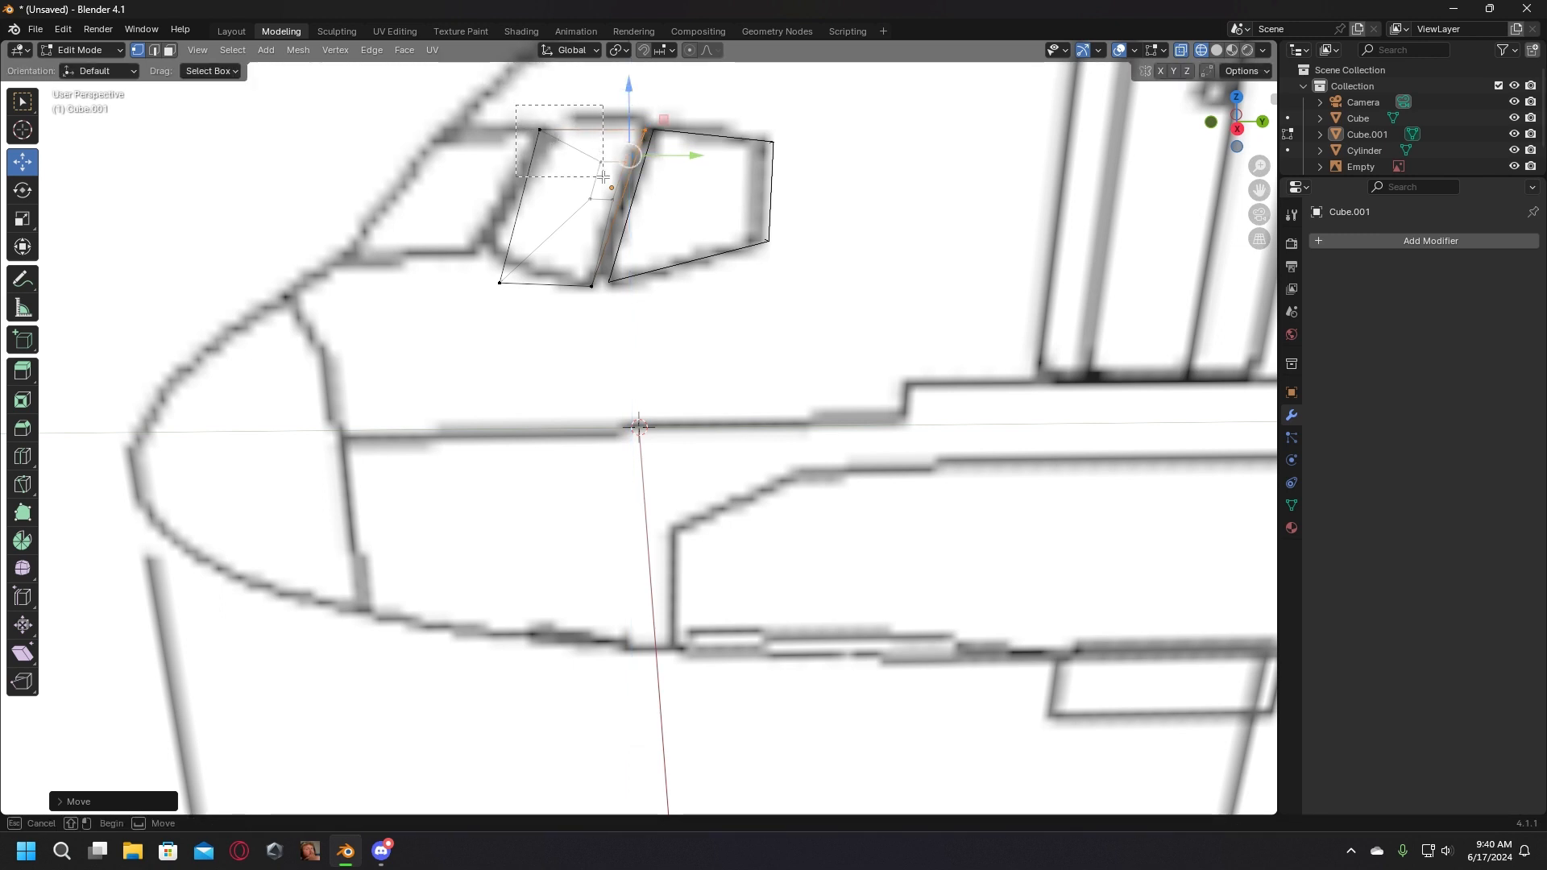
Step: Move the copied block's upper front vertices to the middle cockpit window's upper front corner
drag(603, 175, 602, 176)
drag(588, 108, 640, 150)
middle_drag(577, 152, 597, 153)
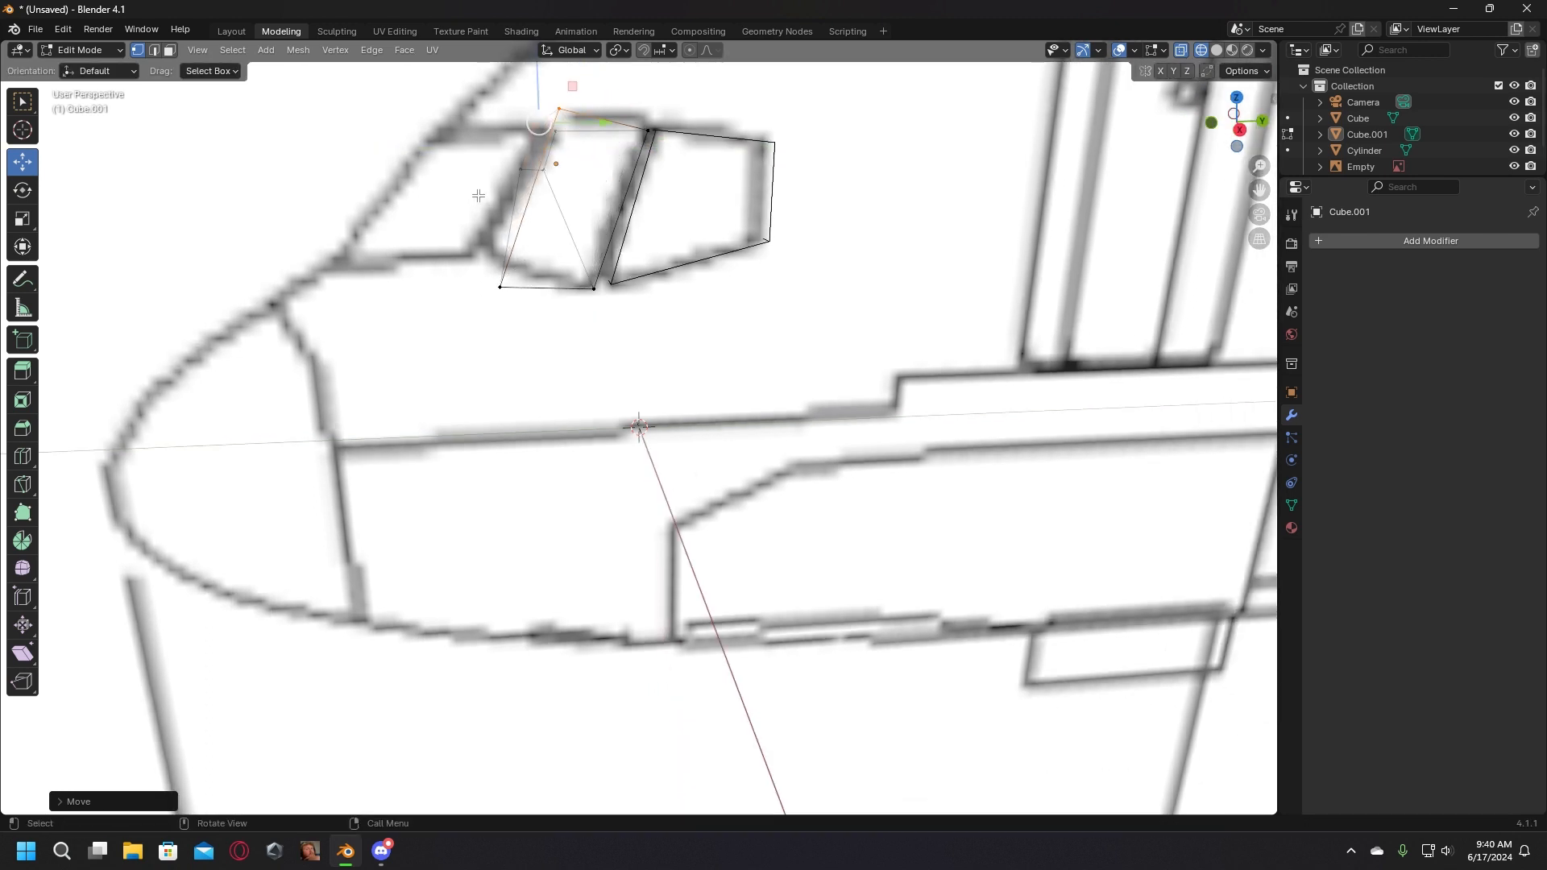
Step: Move the copied block's lower front vertices up to the middle cockpit window's lower front corner
middle_drag(476, 213, 474, 198)
drag(547, 250, 564, 258)
drag(503, 197, 516, 182)
middle_drag(516, 182, 522, 203)
drag(516, 232, 546, 236)
middle_drag(548, 347, 655, 184)
Step: Box-select the copied block's upper vertices and lower the upper rear ones to match the rear window's top edge
key(b)
drag(654, 184, 636, 187)
scroll(639, 189, down, 3)
key(alt+a)
key(b)
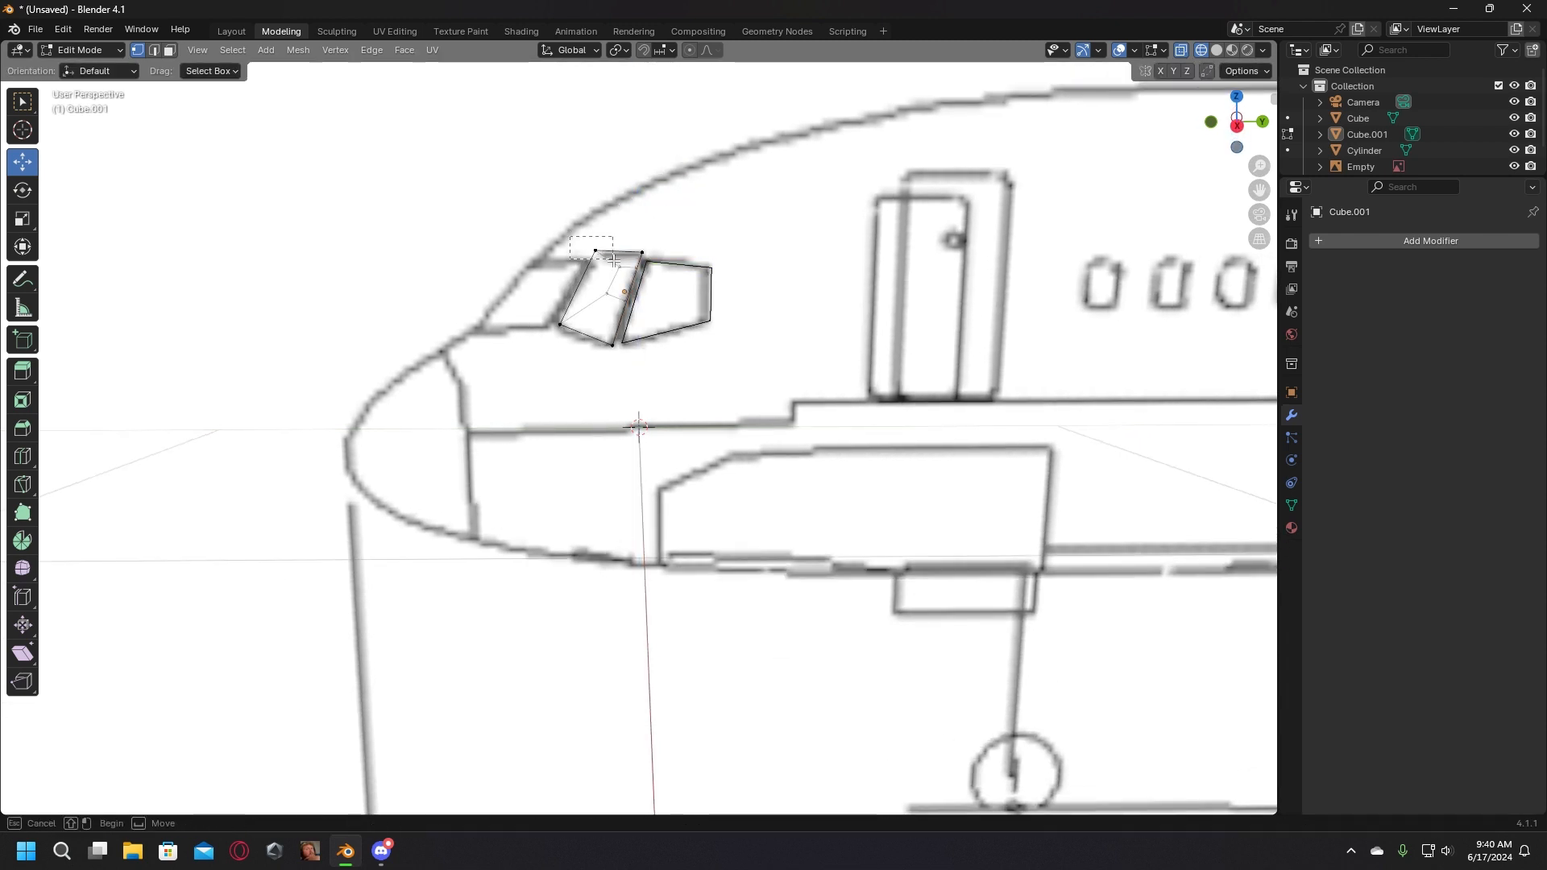
drag(621, 275, 622, 275)
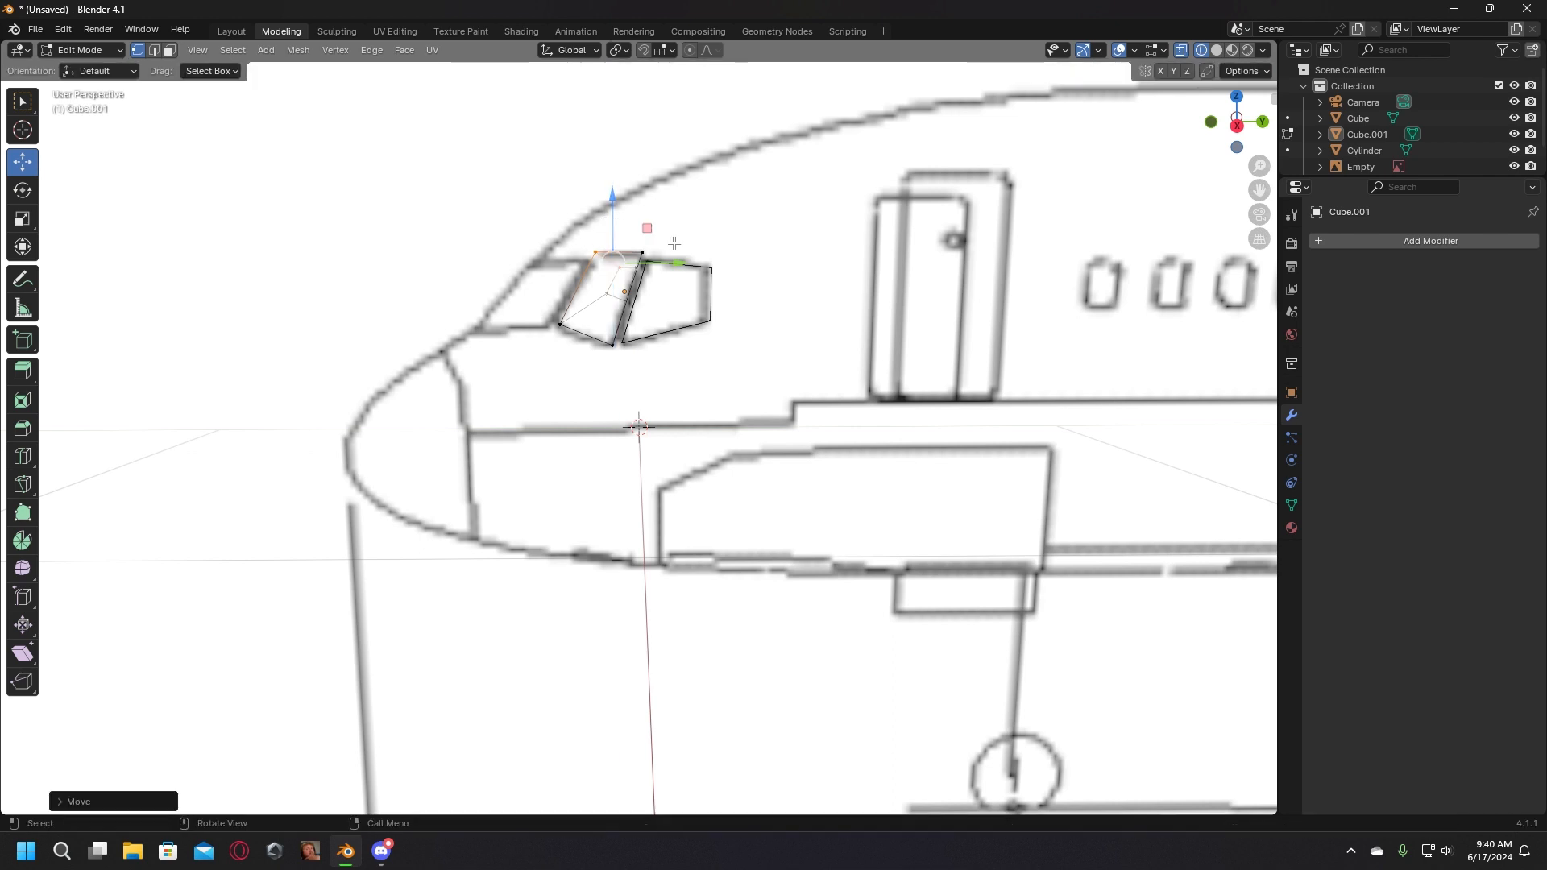
click(705, 242)
key(b)
drag(647, 274, 642, 229)
click(788, 224)
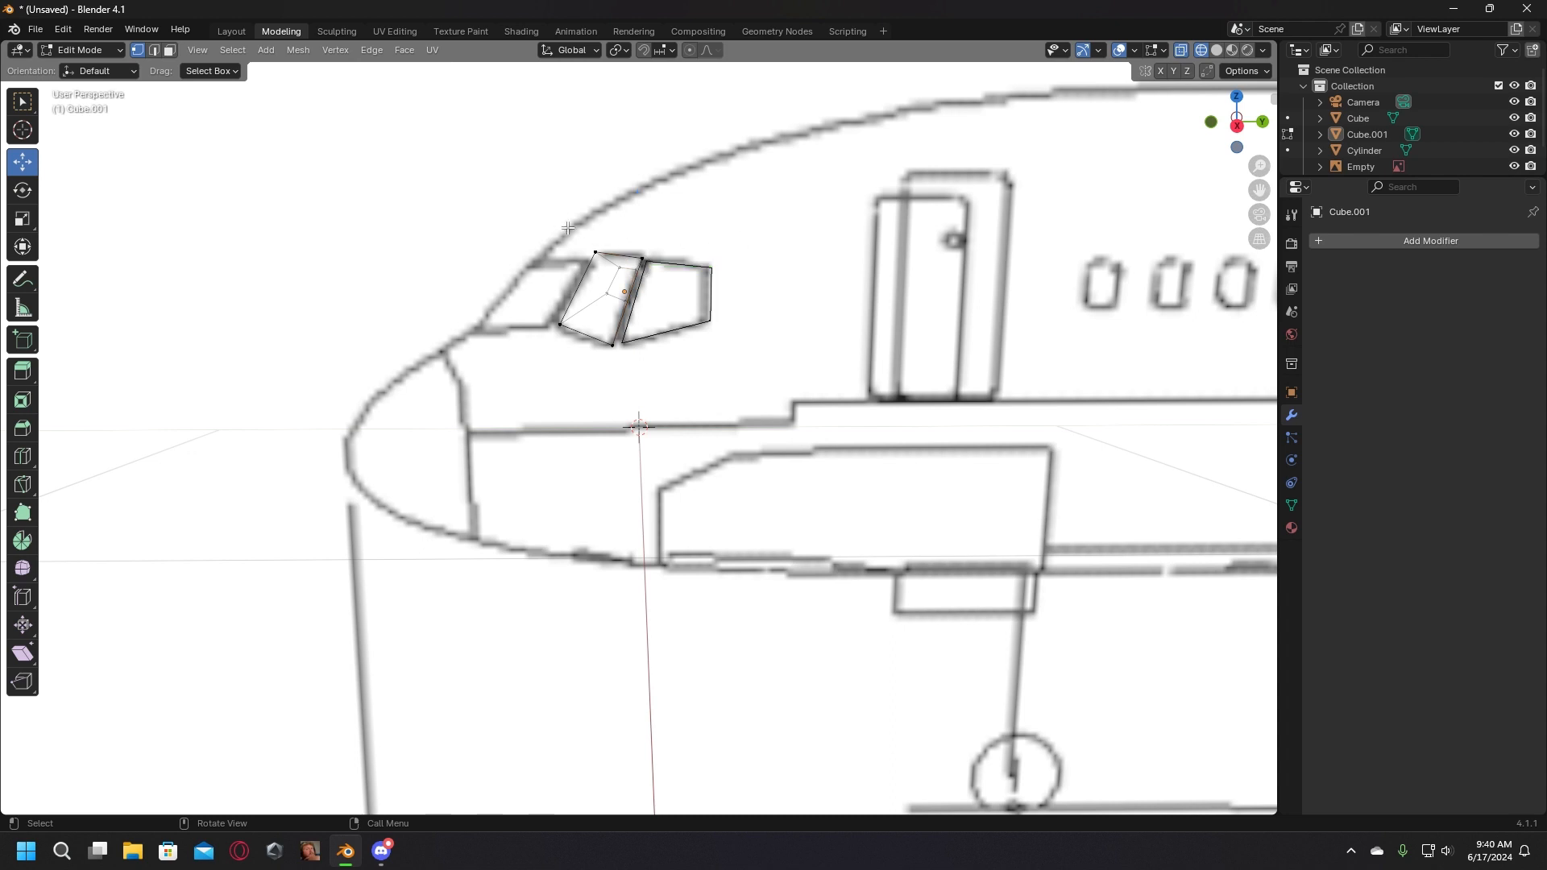
Step: Lower the copied block's upper front vertex slightly onto the middle window's top edge
click(595, 253)
drag(610, 228, 610, 233)
mouse_move(640, 266)
middle_down()
mouse_move(664, 294)
mouse_move(665, 266)
middle_up()
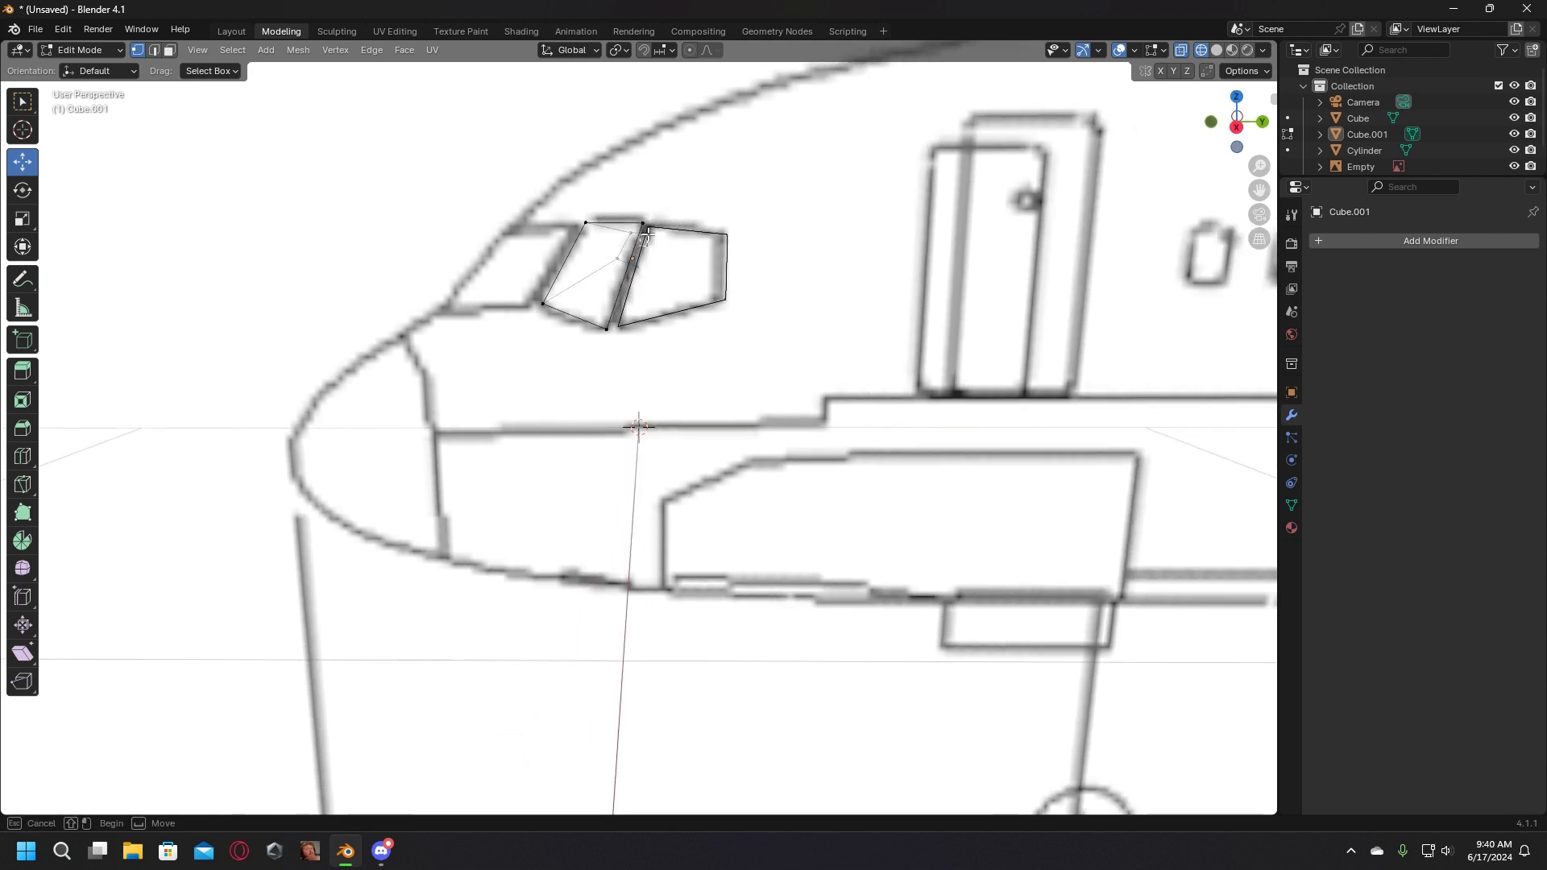
Step: Refine the copied block's upper rear and lower rear vertices along the middle window's rear edge
drag(663, 212, 652, 211)
click(772, 190)
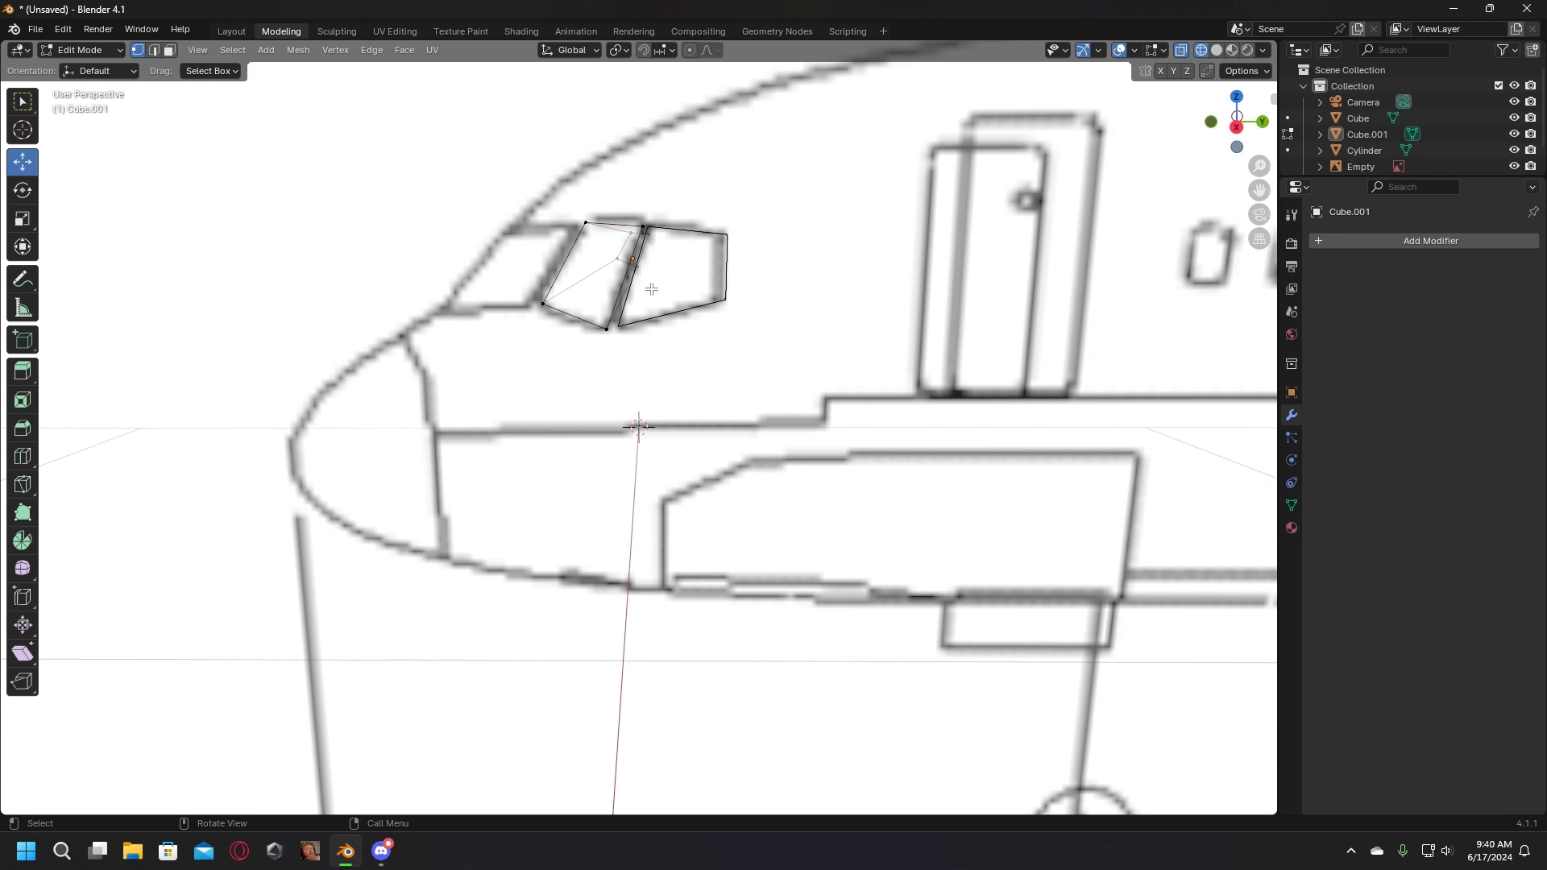
middle_drag(652, 290, 665, 283)
drag(580, 352, 604, 266)
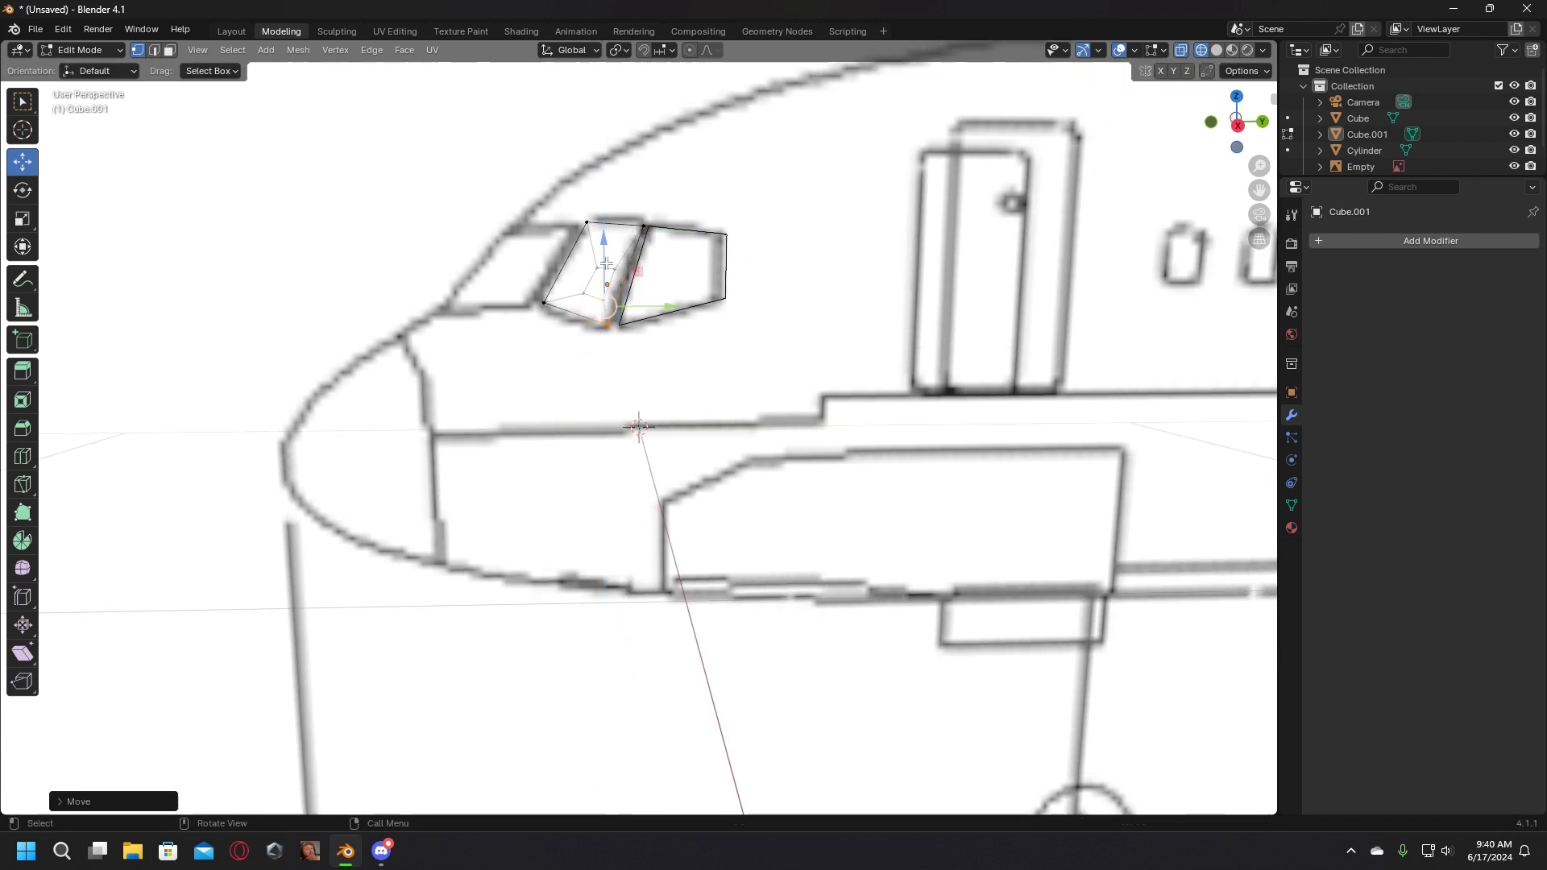
Step: Select both side-view window blocks in object mode and slide them along X to about -0.53 m, through the blueprint
click(668, 368)
middle_drag(668, 369, 667, 365)
scroll(668, 365, down, 4)
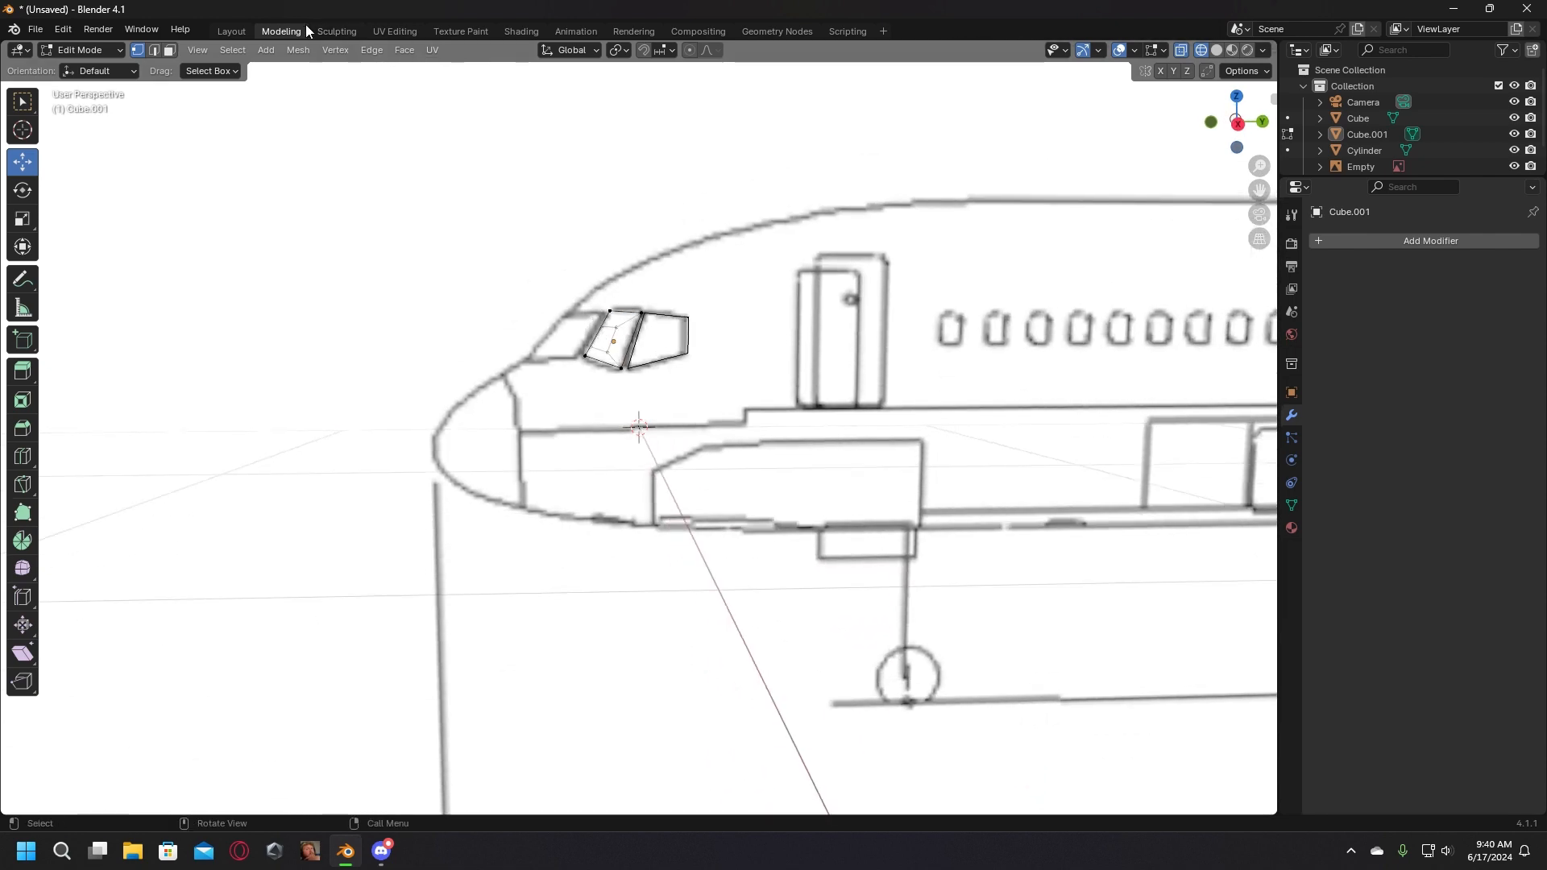
click(234, 31)
scroll(443, 230, down, 3)
middle_drag(548, 296, 743, 389)
scroll(644, 378, down, 3)
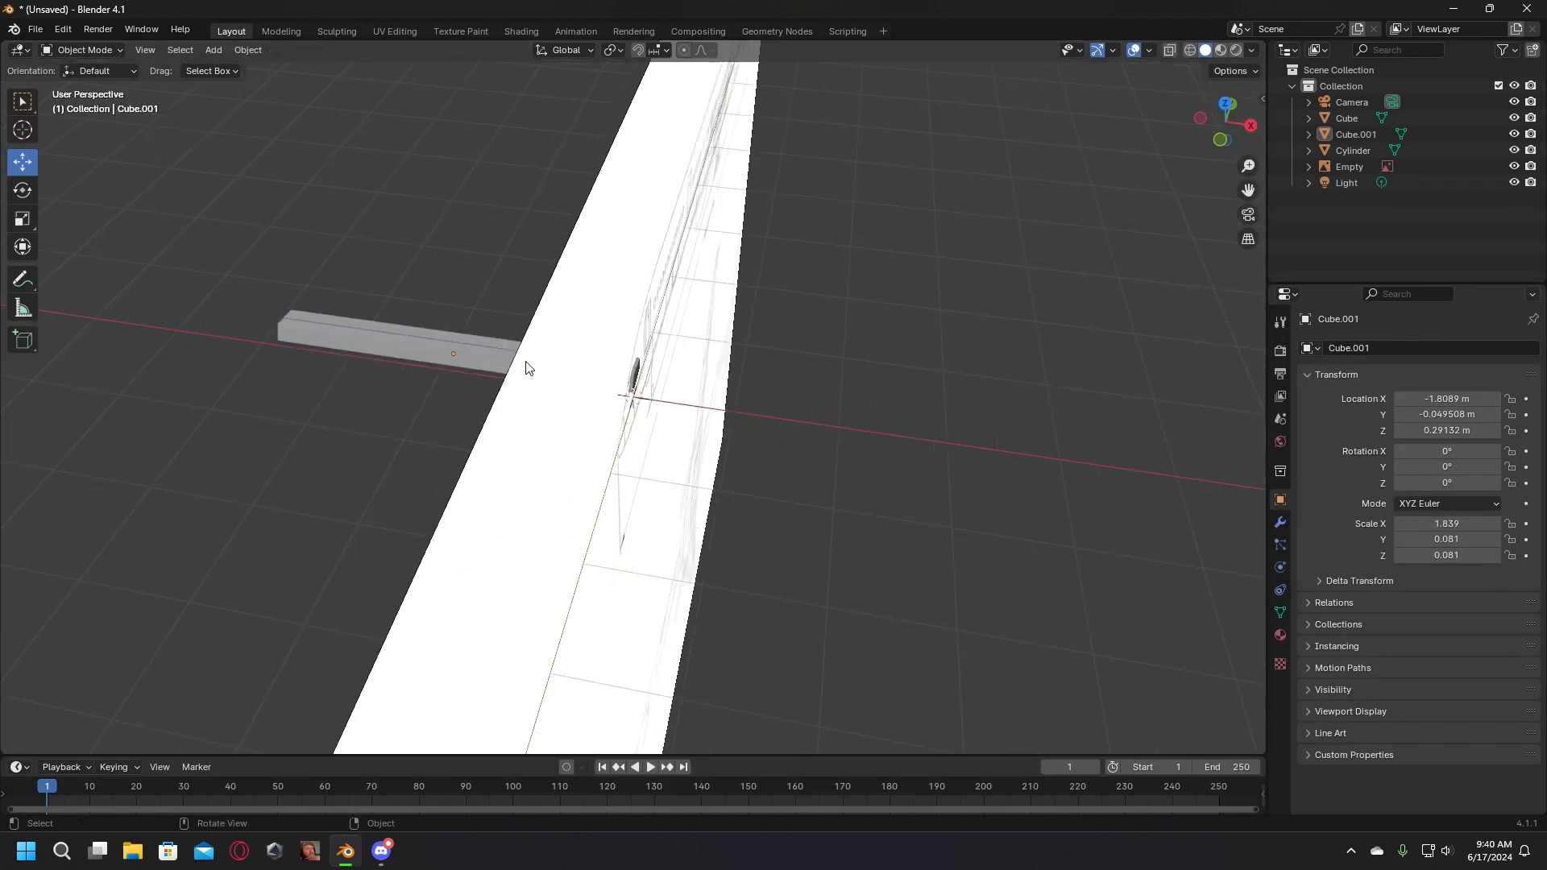
drag(423, 280, 423, 282)
drag(519, 357, 653, 376)
middle_drag(775, 409, 685, 314)
scroll(654, 328, up, 4)
scroll(669, 330, down, 3)
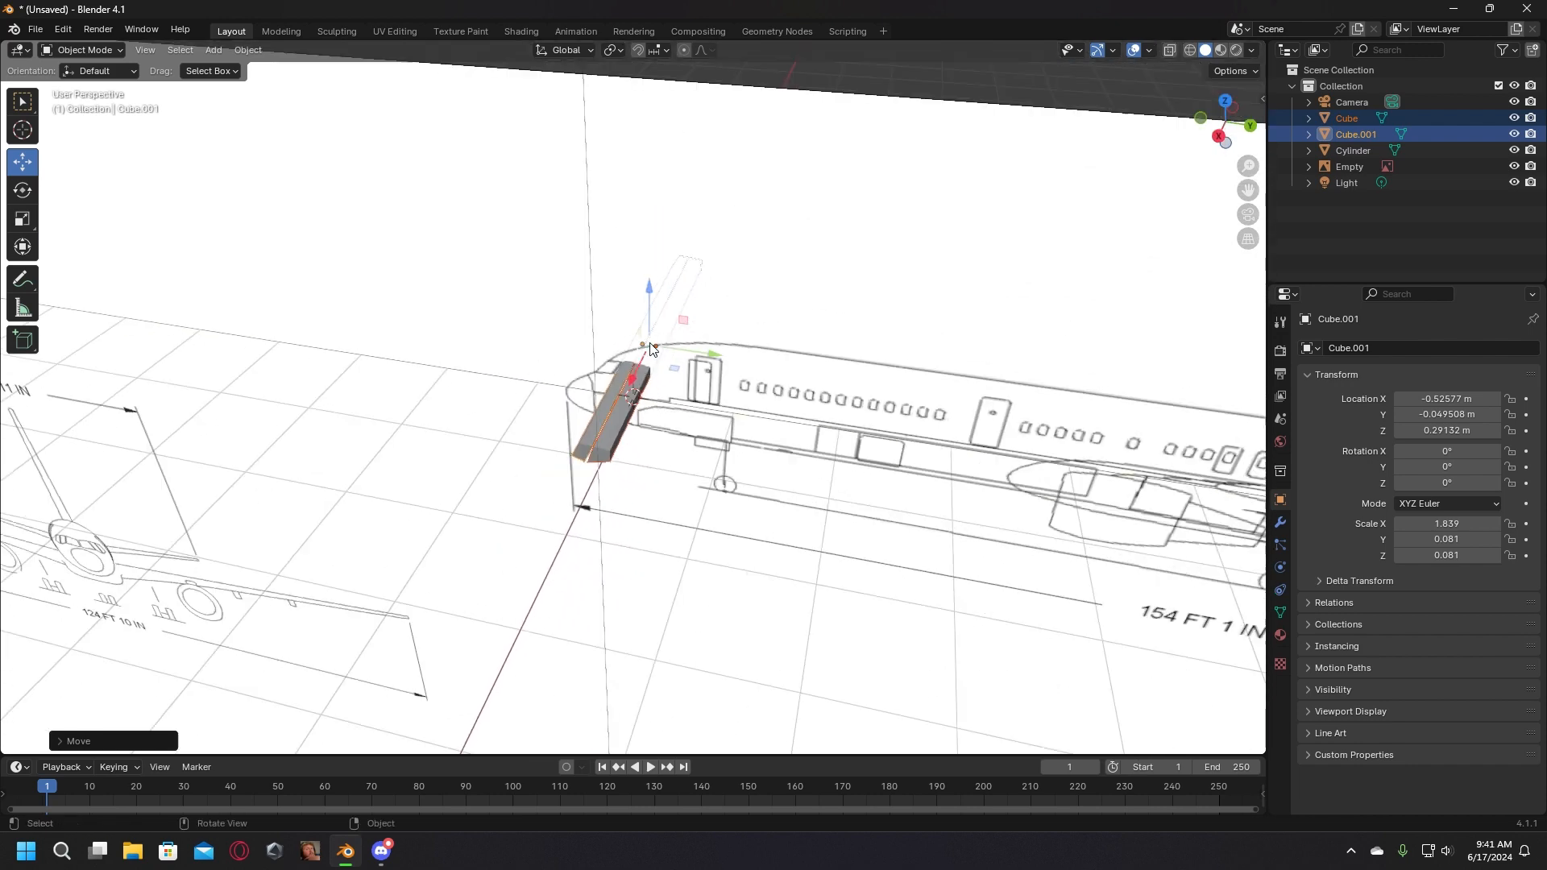
Step: Move both window blocks along X and Y clear of the blueprint, to about X 8.16 m and Y -5.92 m
drag(644, 371, 544, 556)
scroll(550, 533, down, 3)
key(g)
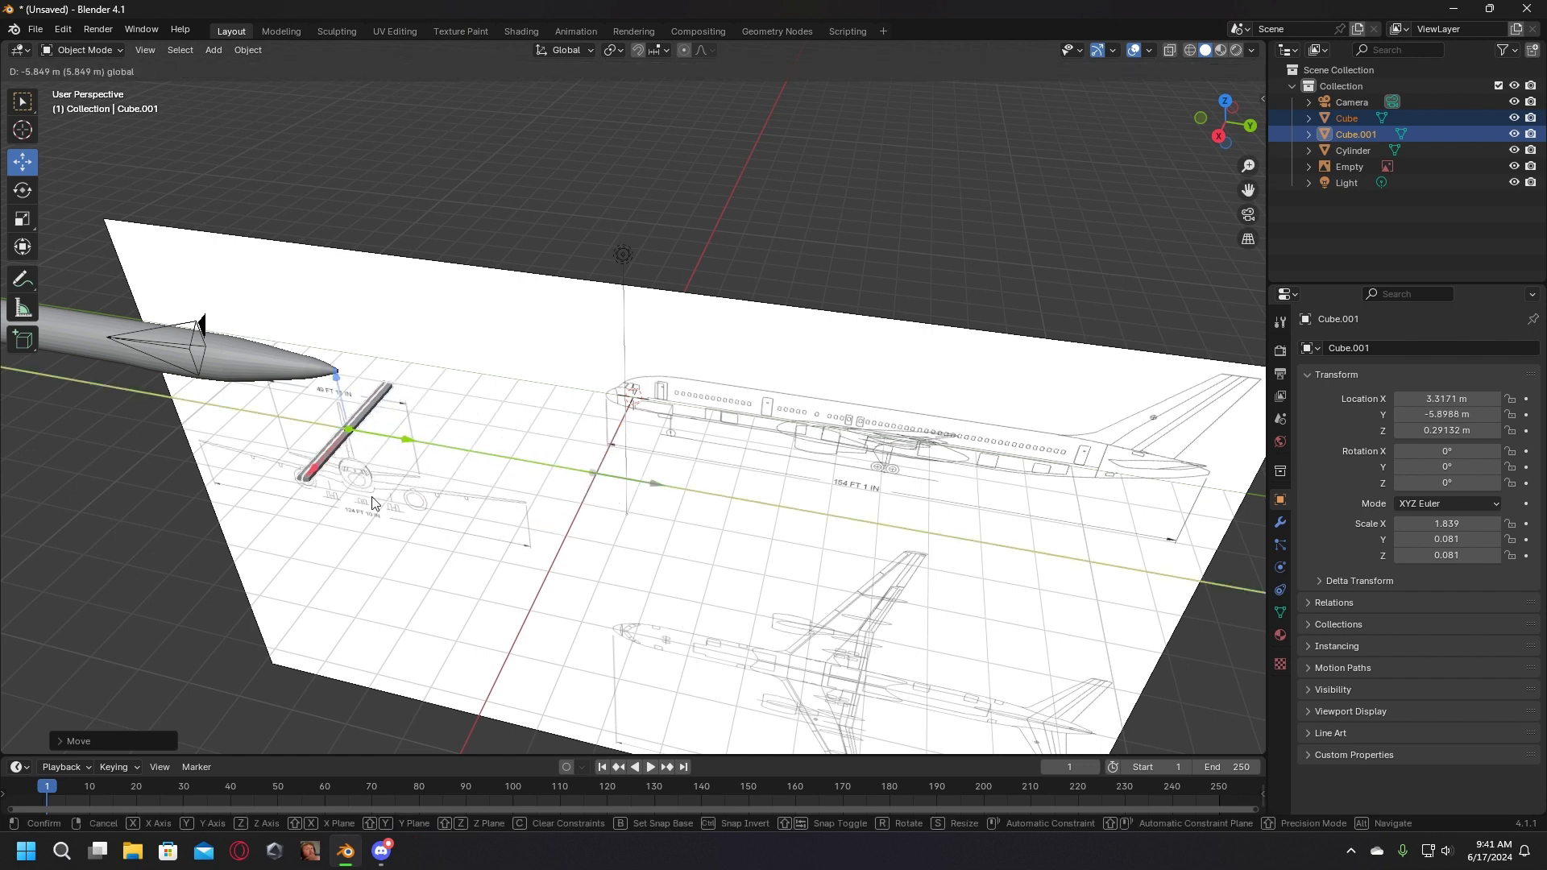
key(x)
drag(187, 522, 172, 643)
click(166, 650)
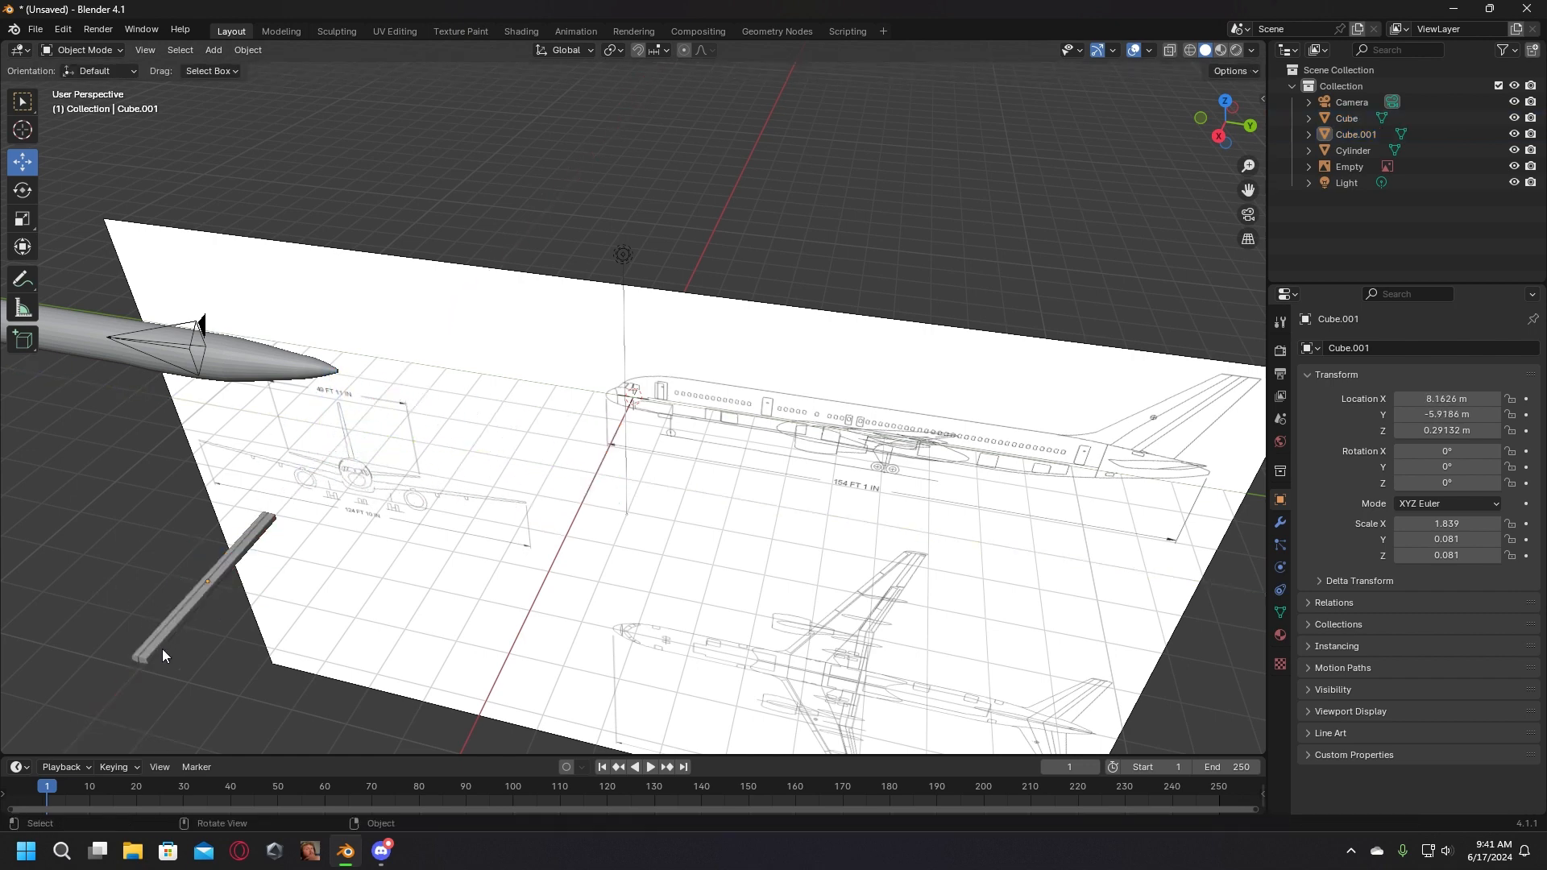
Step: Duplicate the rear window block and place the copy at about X 6.29 m, Y 0.72 m in front of the blueprint
click(162, 636)
key(shift+d)
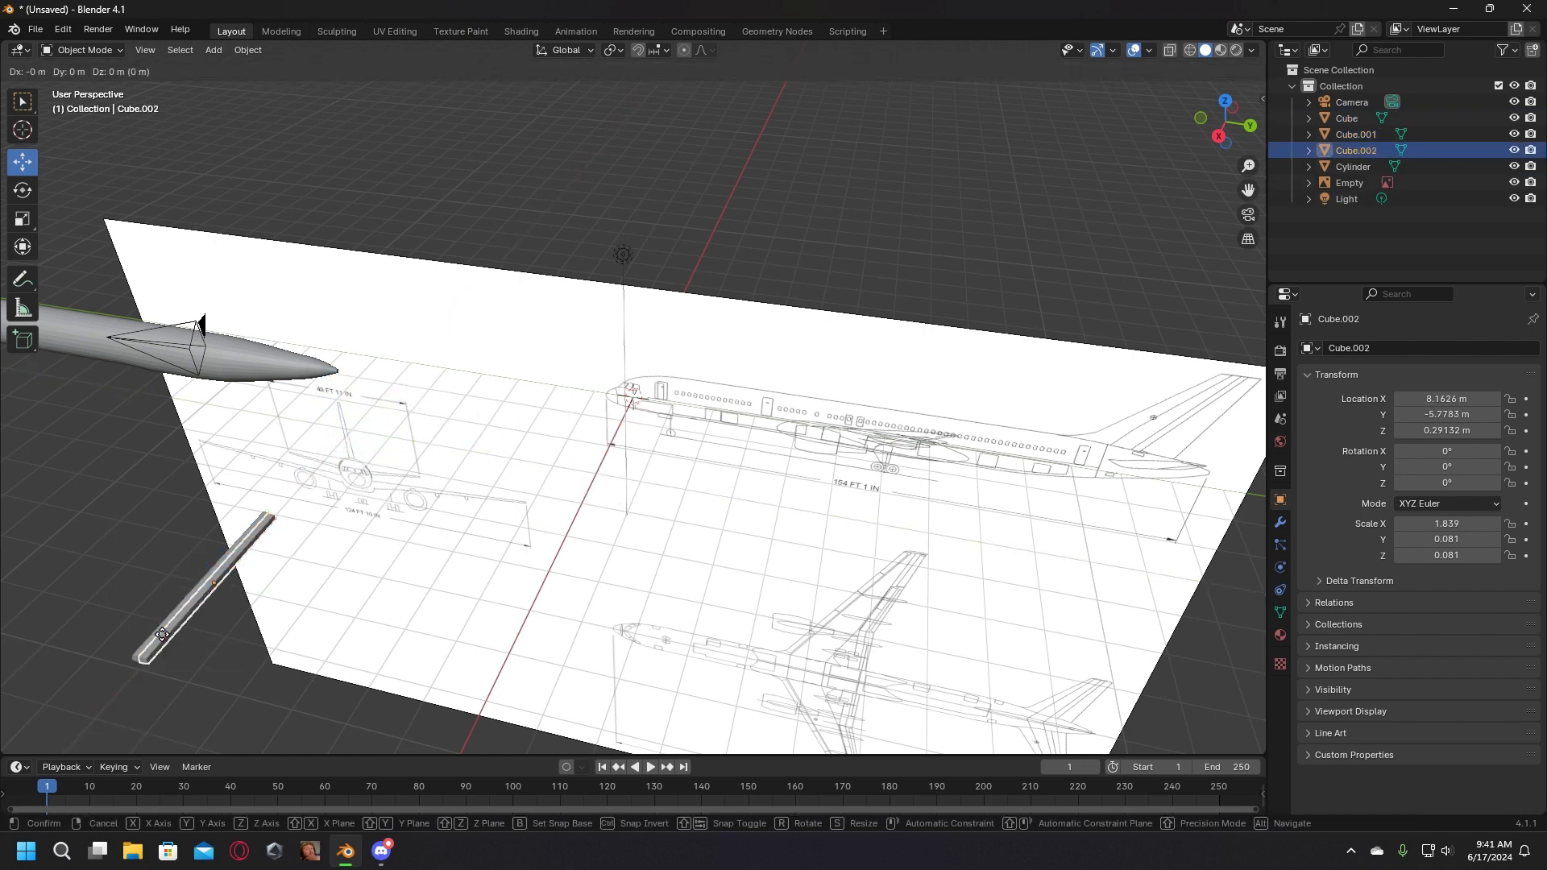
click(526, 631)
Step: Move the blueprint image to about Y 8.13 m and Z -1.72 m, bringing the front-view drawing onto the world origin
middle_drag(636, 638, 699, 622)
click(689, 586)
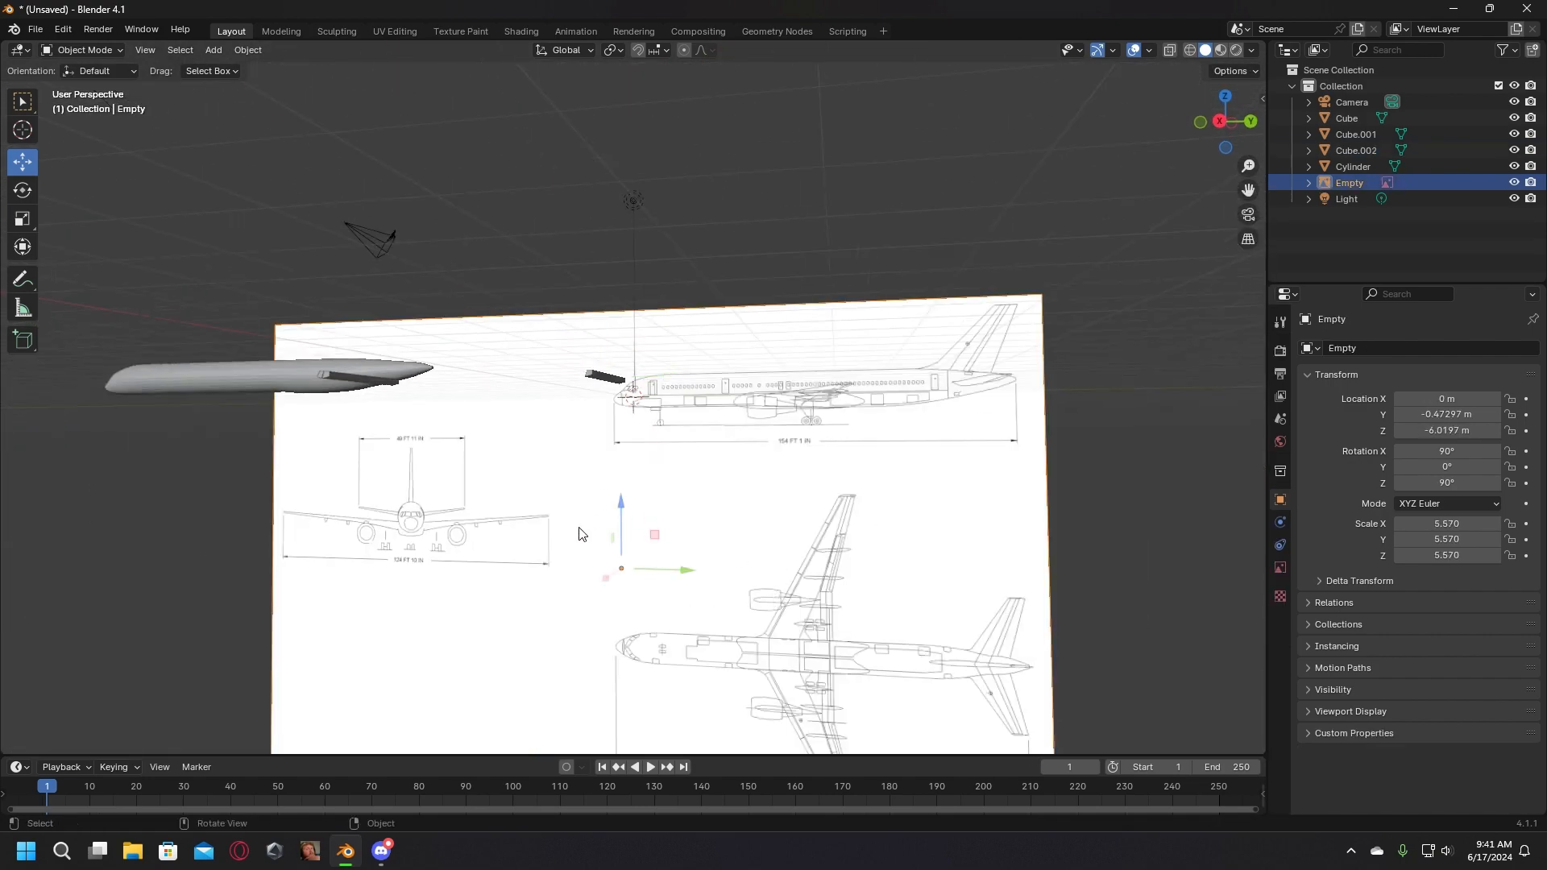
drag(667, 564, 756, 571)
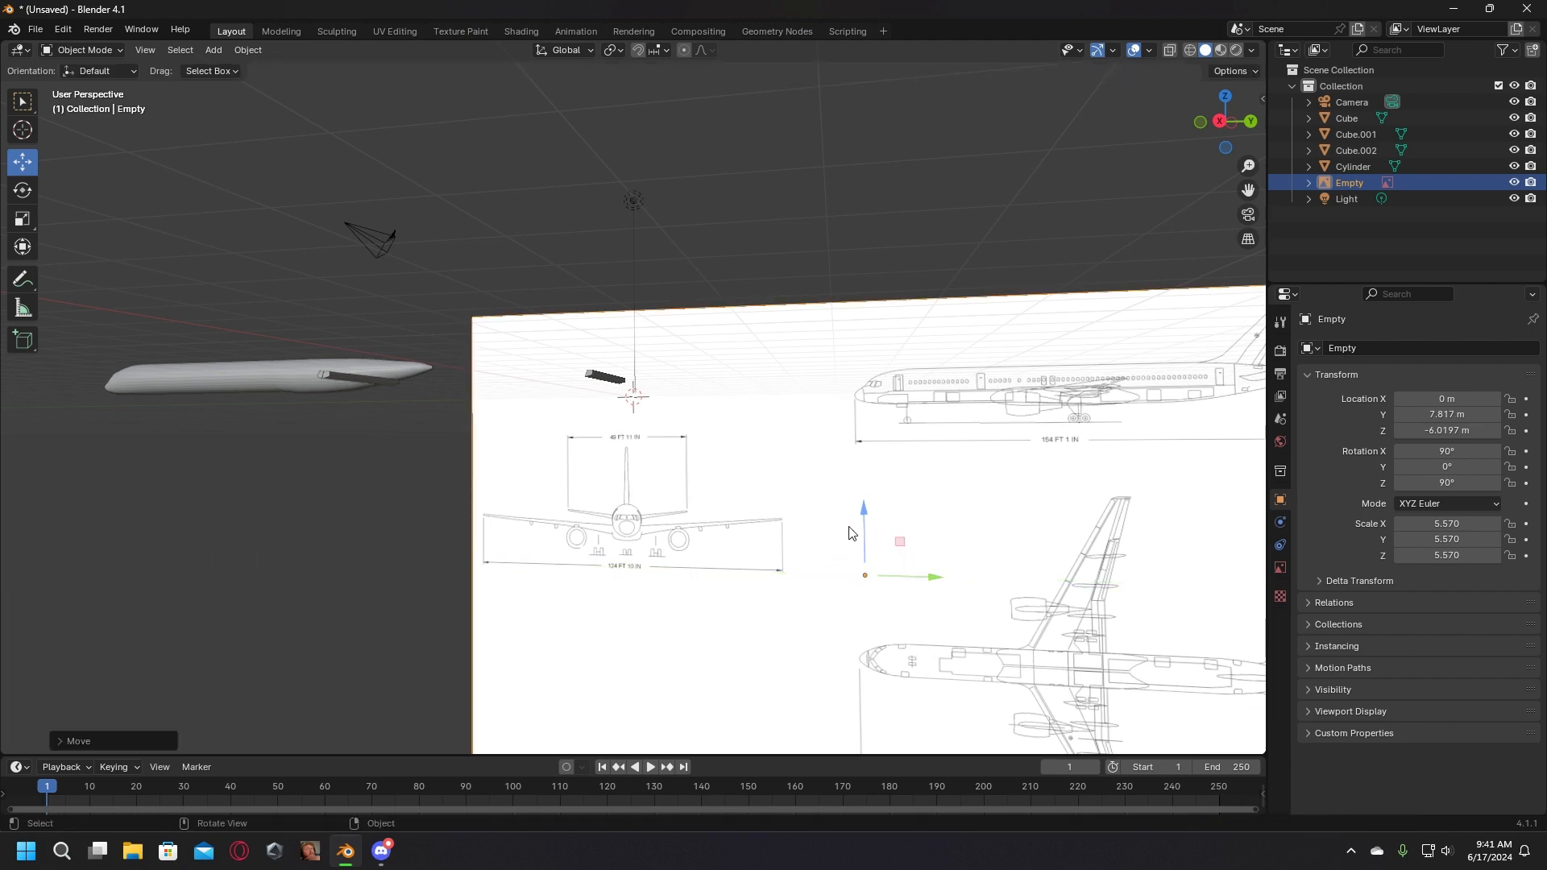
key(z)
click(894, 396)
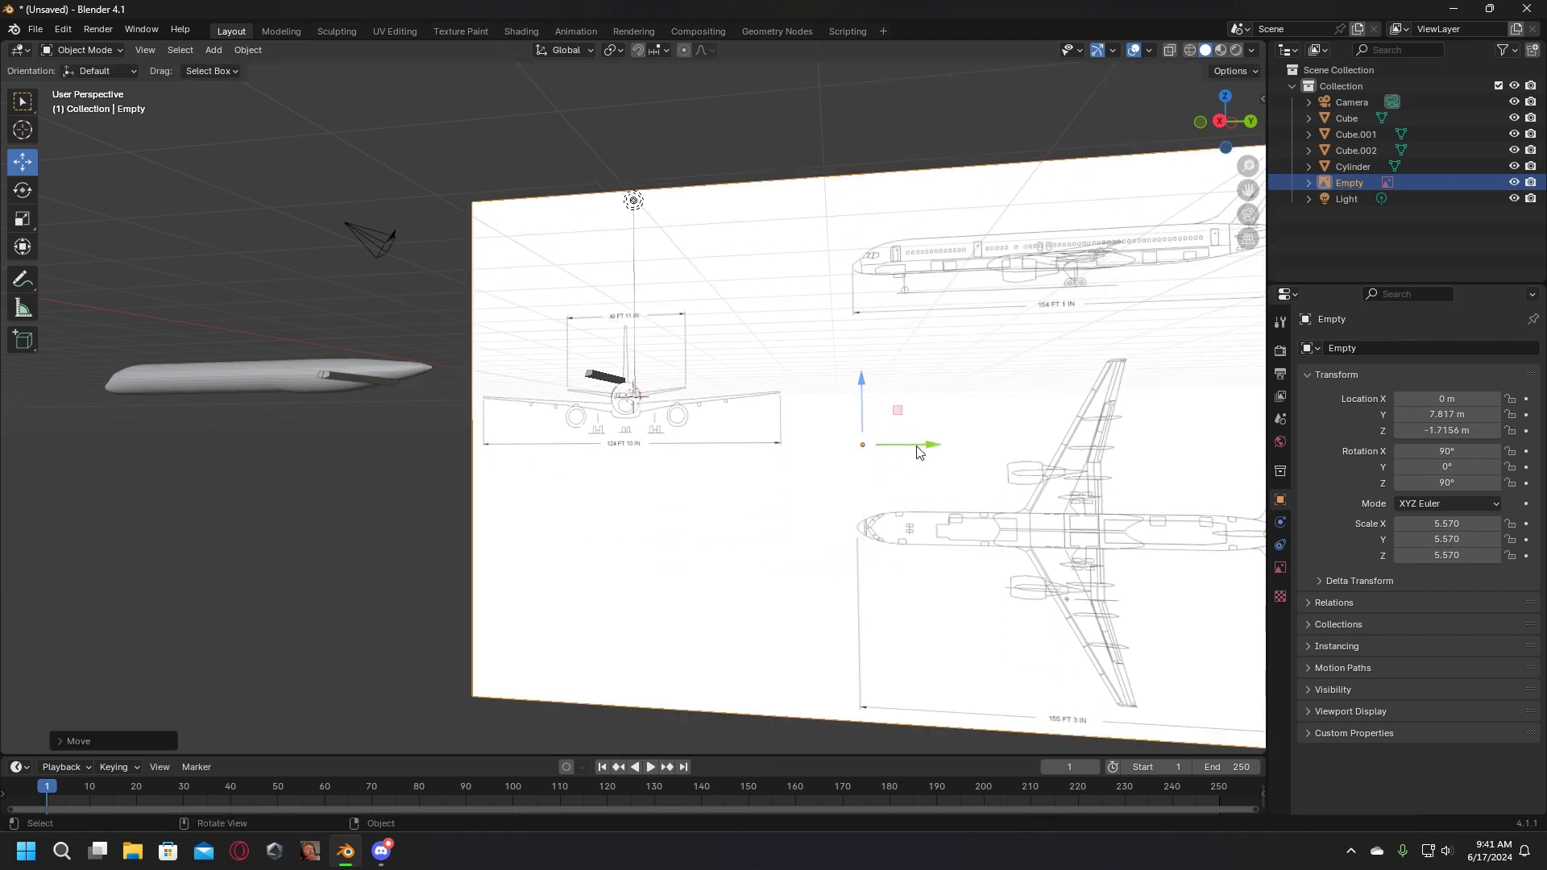
drag(916, 452, 928, 448)
scroll(666, 395, up, 3)
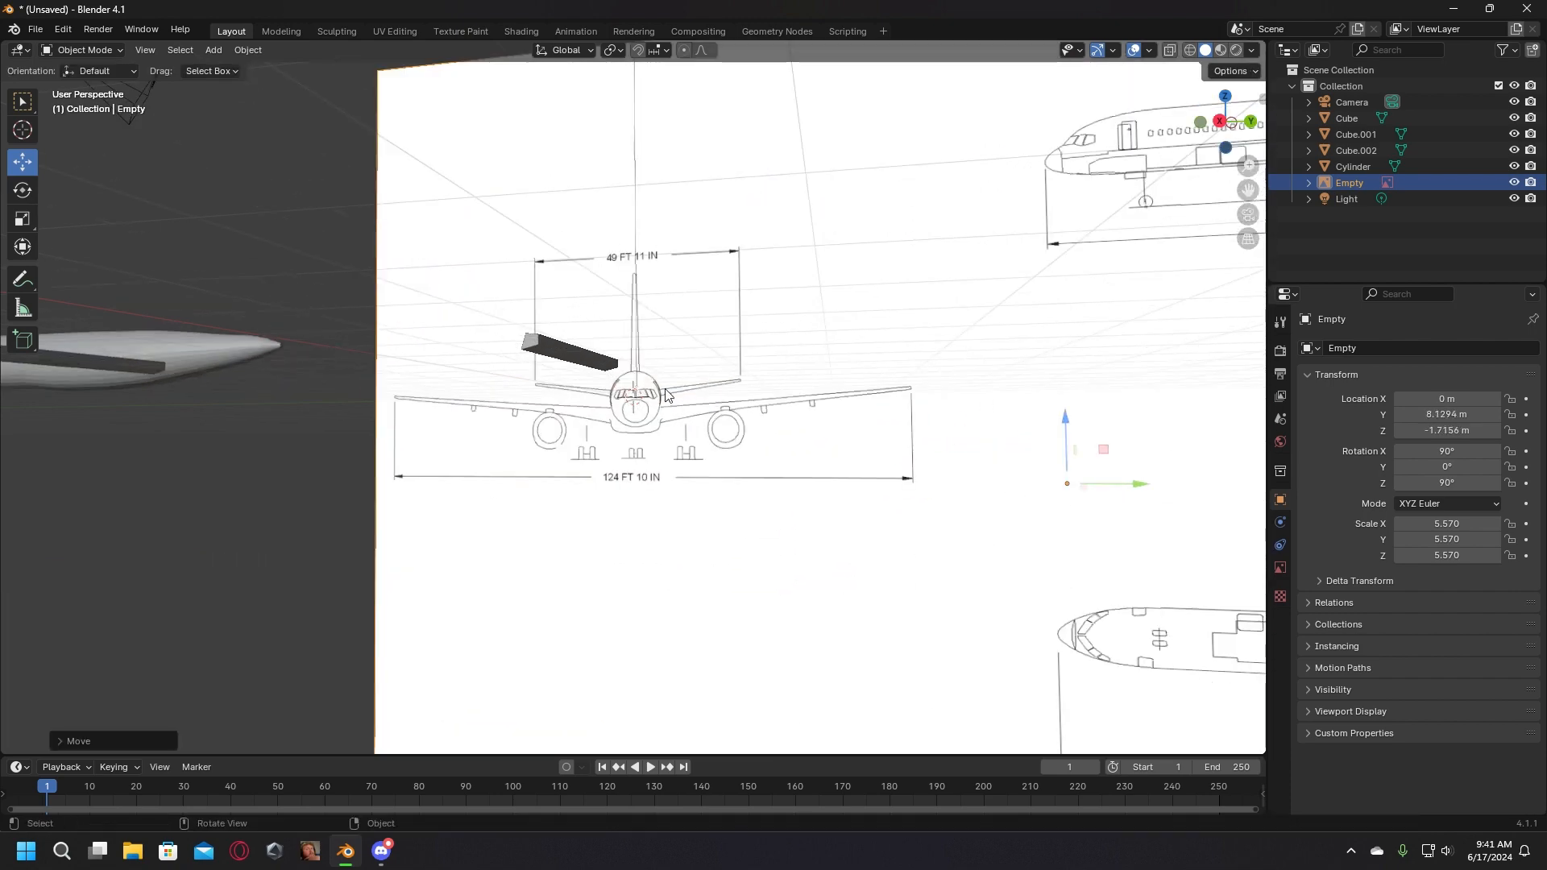
scroll(665, 394, up, 4)
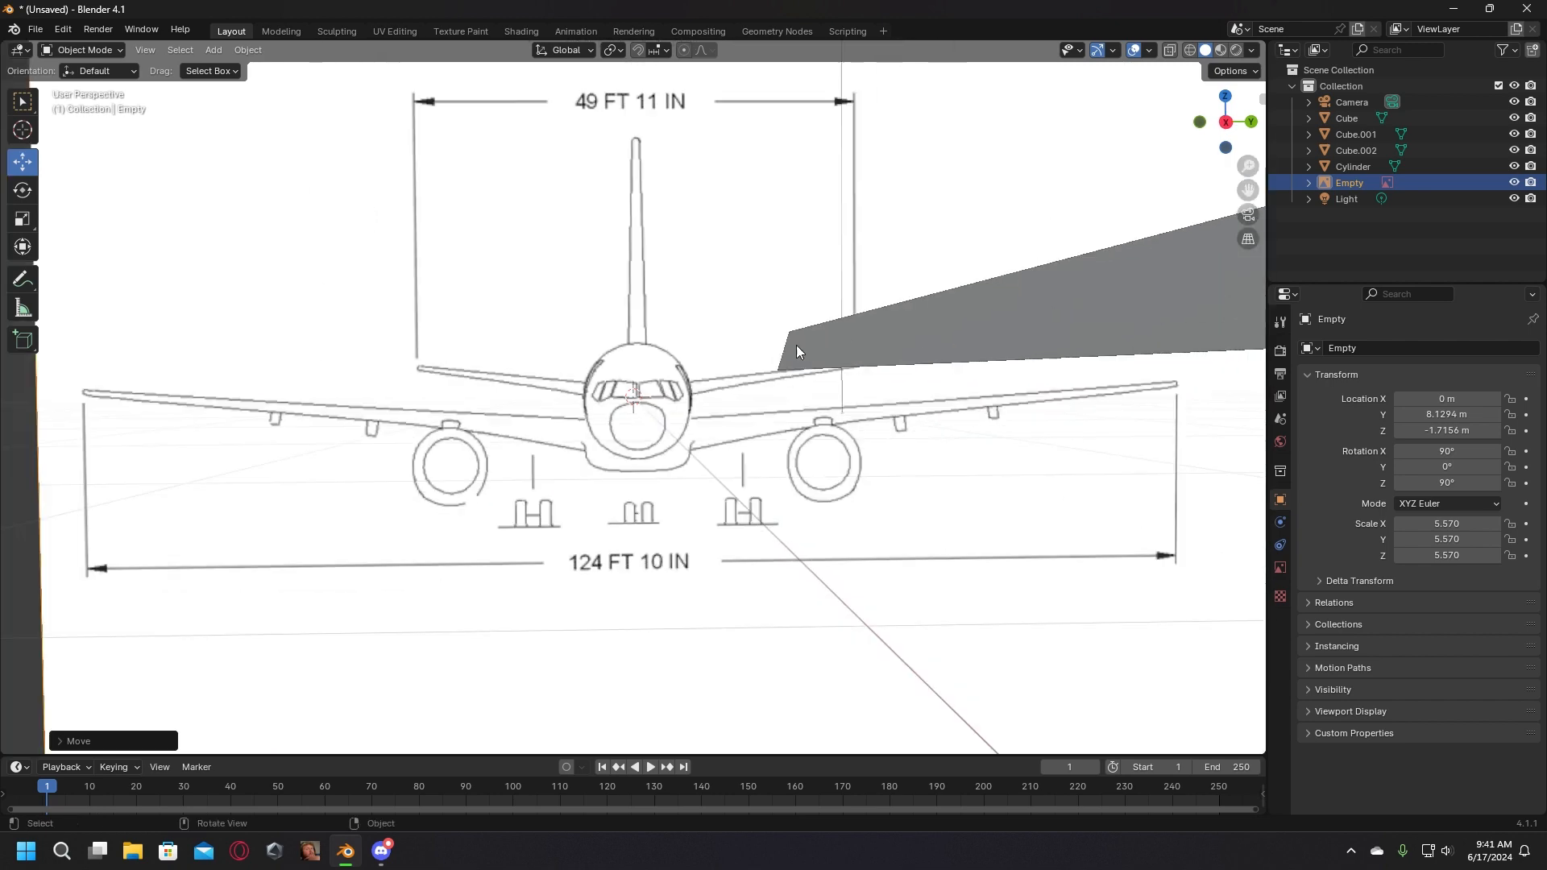
Step: Move the new block copy to about X 1.66 m, Y -0.02 m in front of the front view's cockpit
click(809, 335)
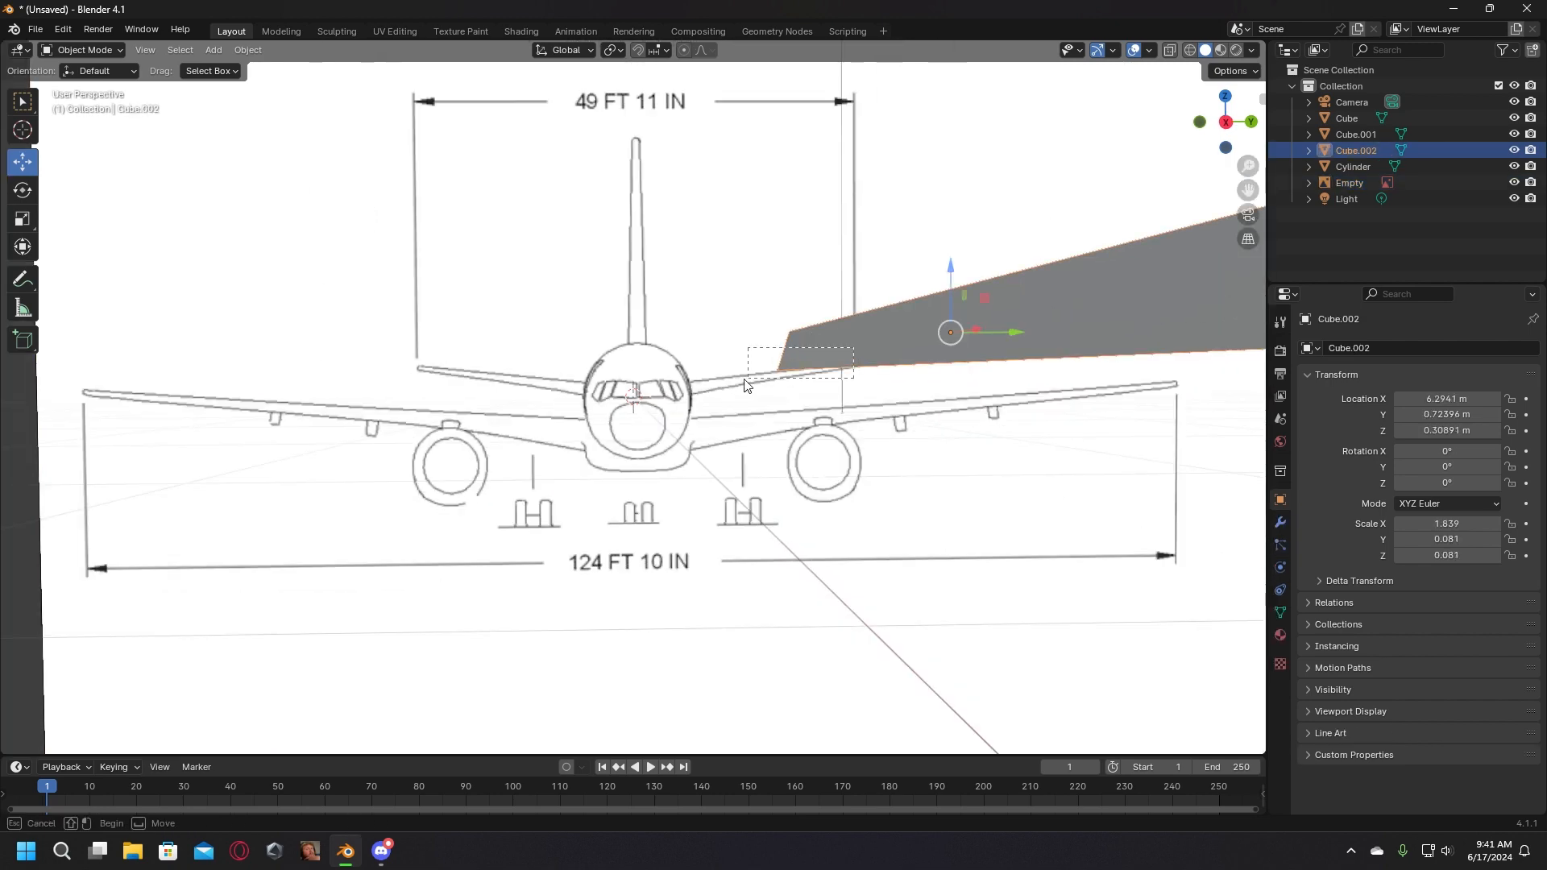
middle_drag(822, 345, 1006, 366)
click(1041, 378)
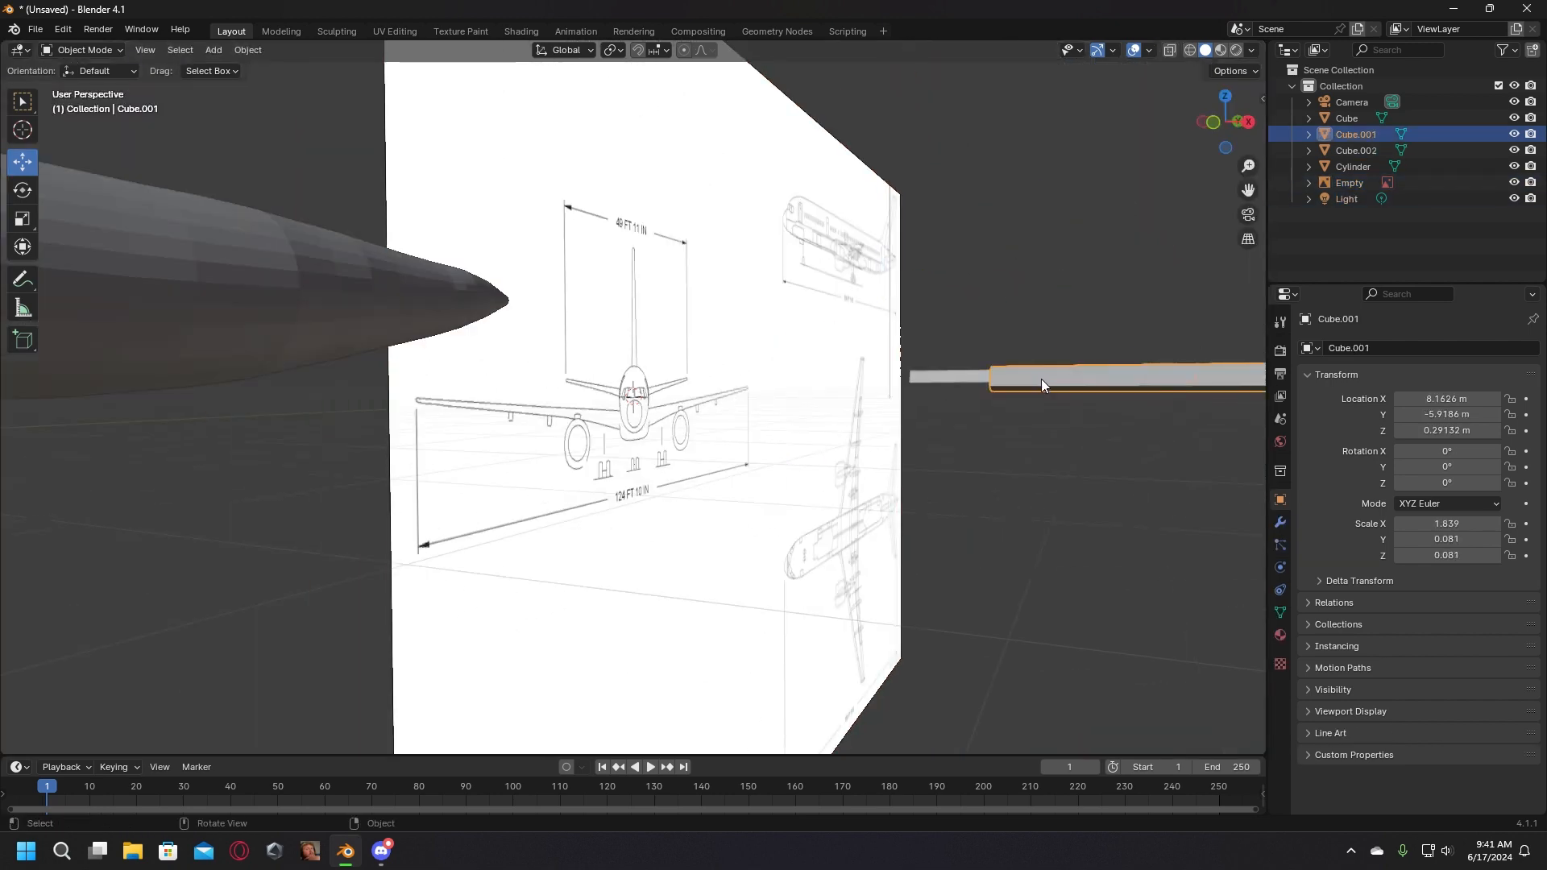
drag(1041, 385, 1041, 385)
middle_drag(1041, 386, 939, 499)
click(1010, 466)
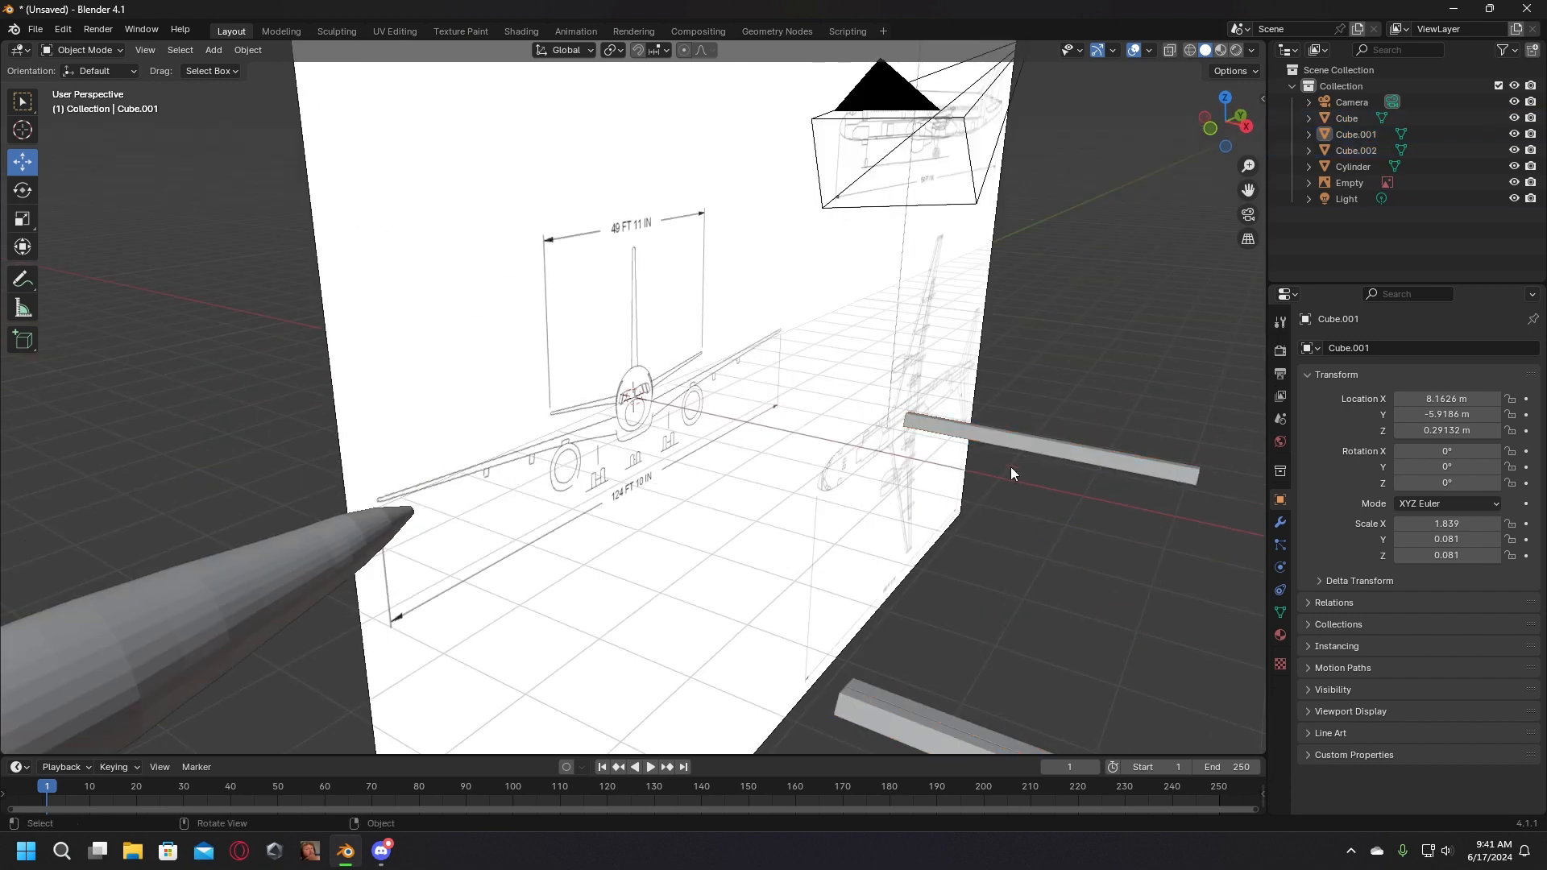
click(1028, 449)
drag(1054, 429, 707, 437)
scroll(707, 437, up, 5)
middle_drag(707, 437, 539, 444)
drag(495, 411, 665, 380)
scroll(664, 380, down, 8)
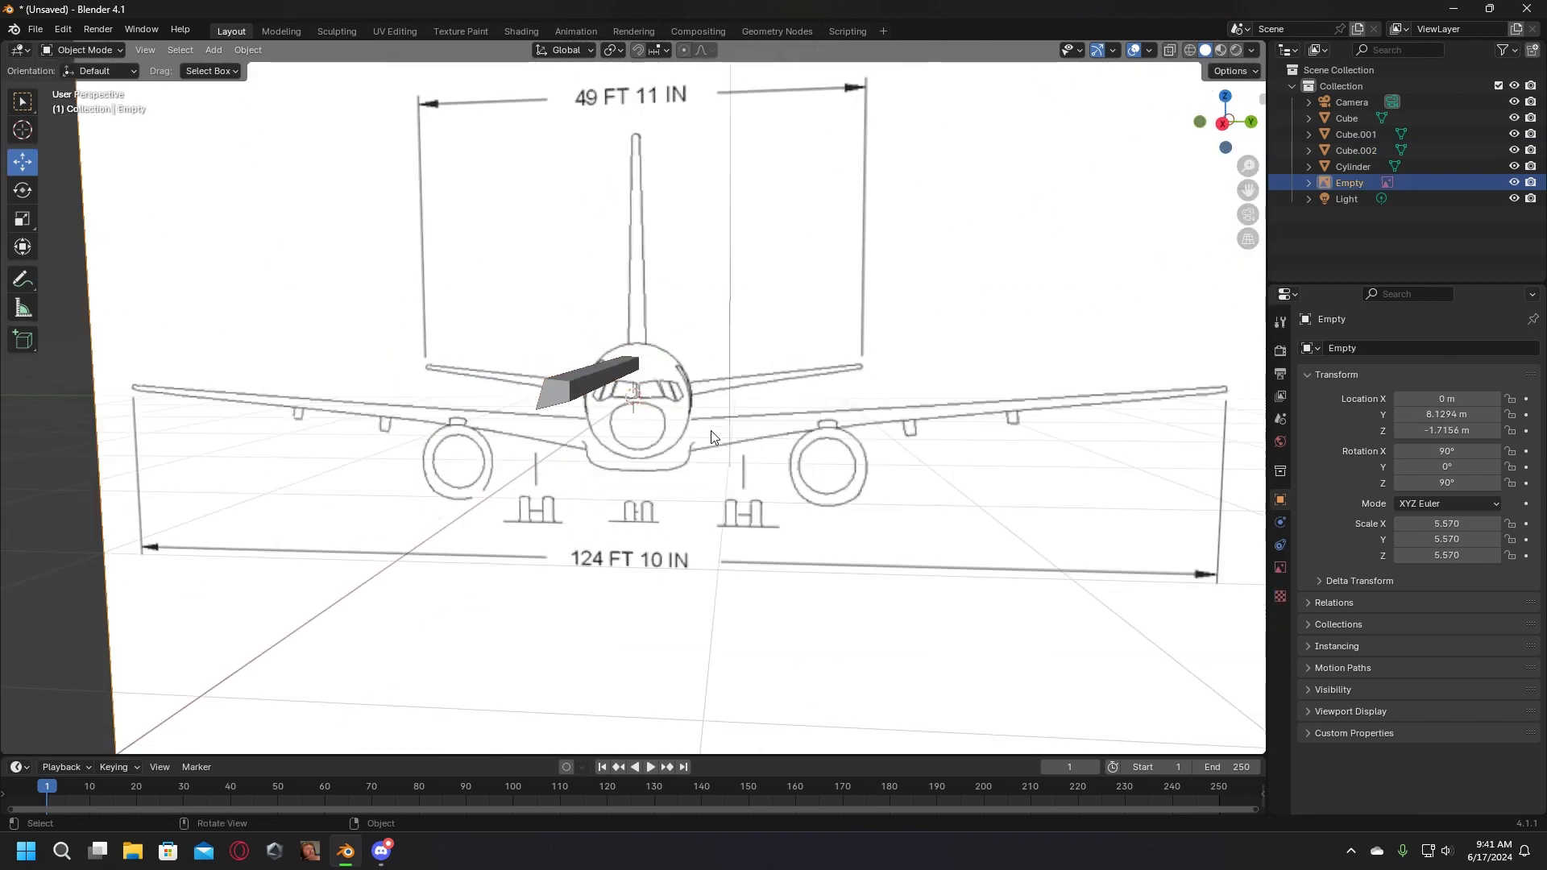
Step: Lower the copied block to Z 0.25 m and slide it to about X -1.79 m, Y -0.07 m over one central windshield pane
click(883, 405)
drag(824, 368, 825, 360)
scroll(705, 366, up, 7)
scroll(706, 366, down, 1)
click(606, 330)
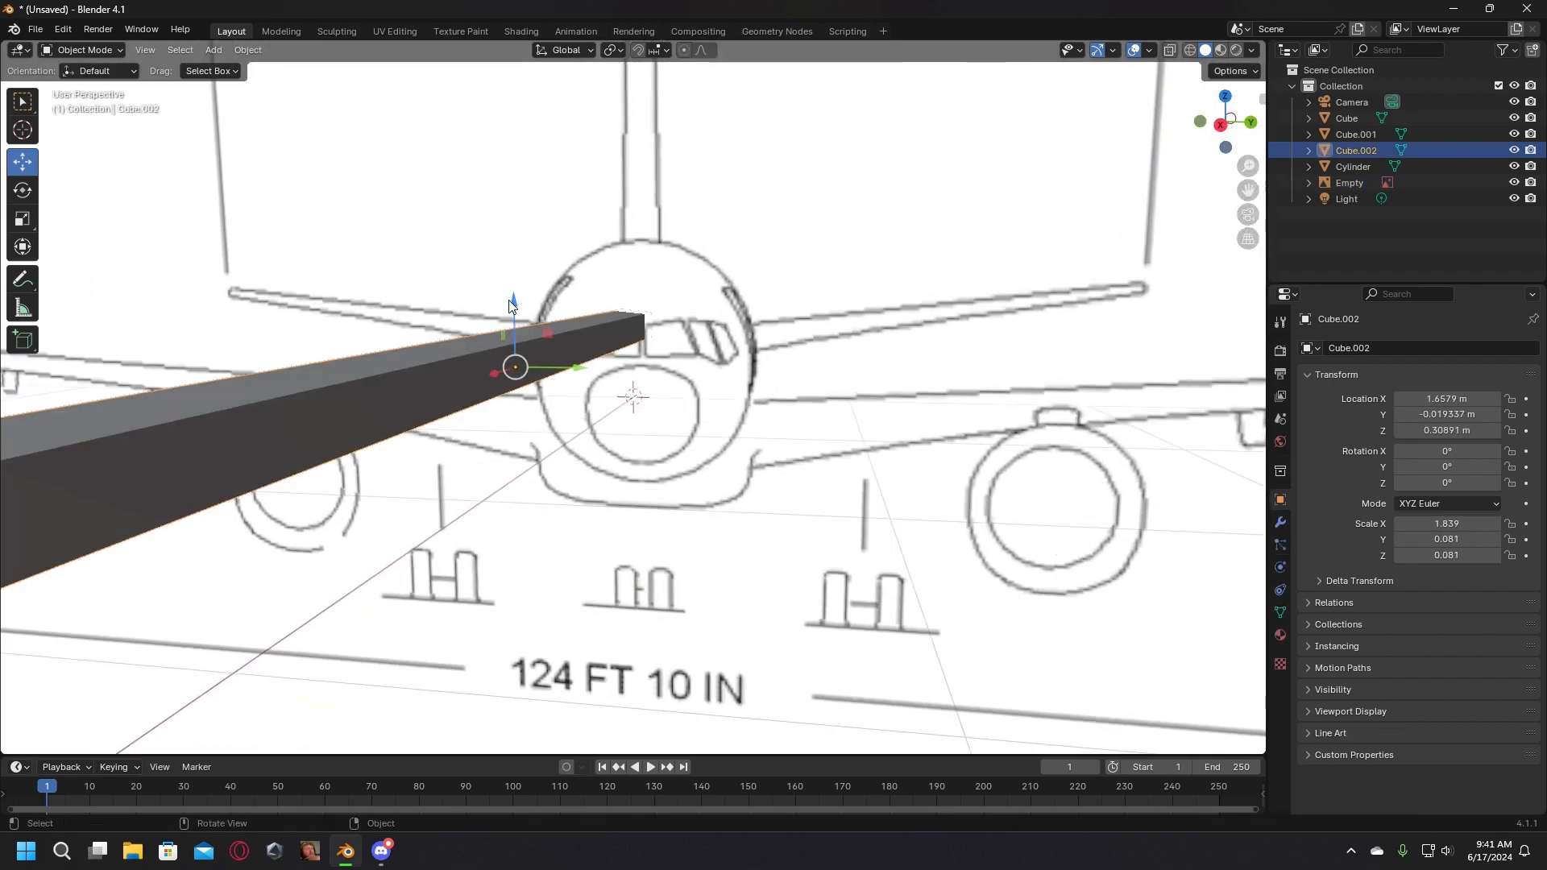
drag(512, 306, 512, 325)
middle_drag(512, 325, 592, 357)
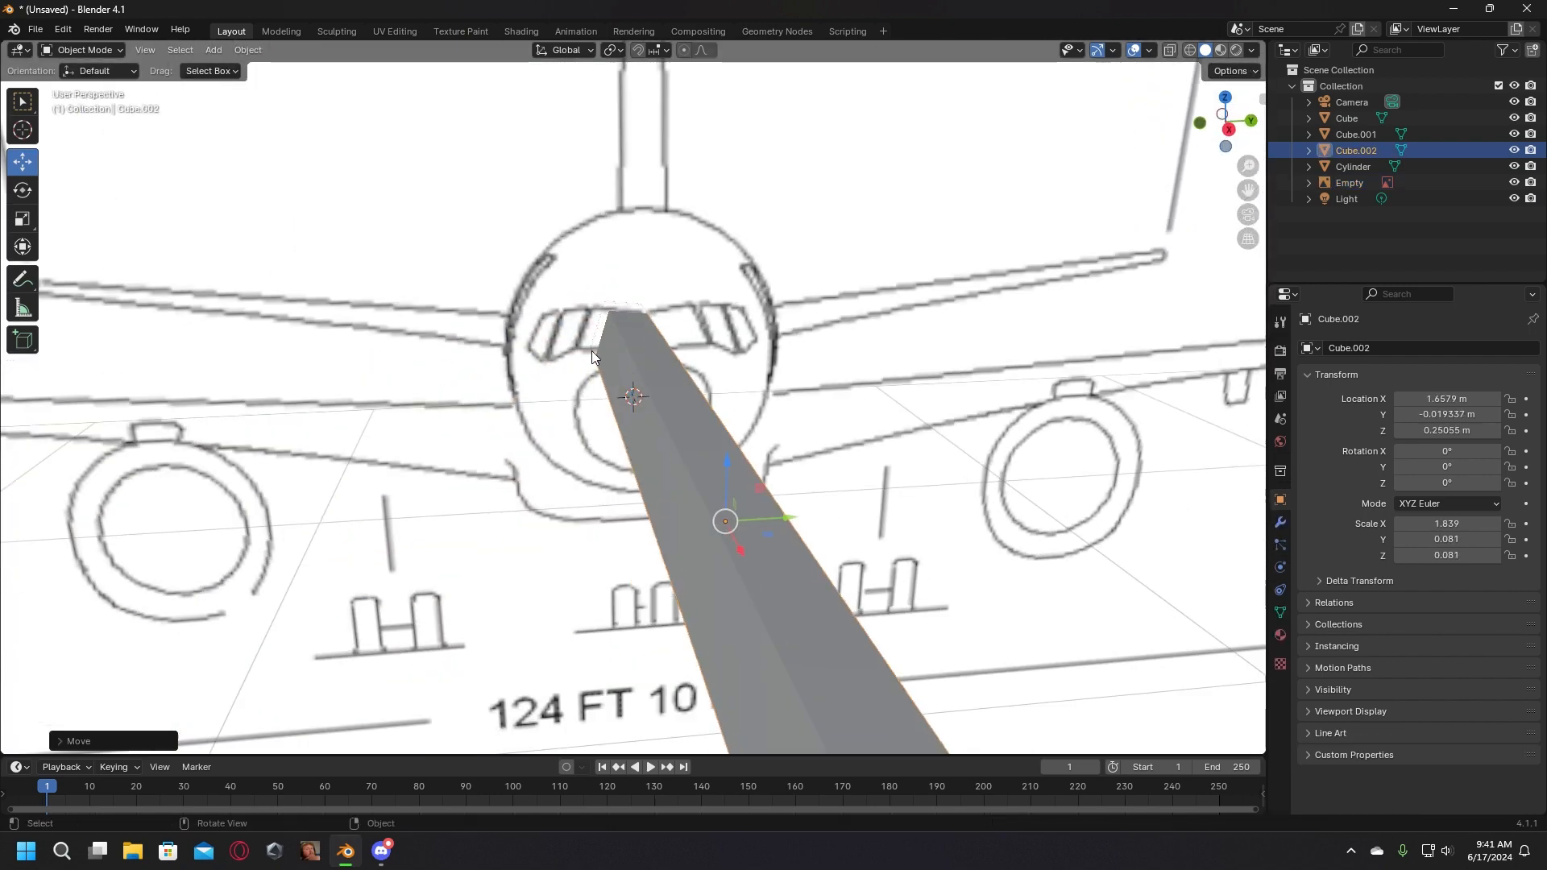
drag(780, 518, 595, 266)
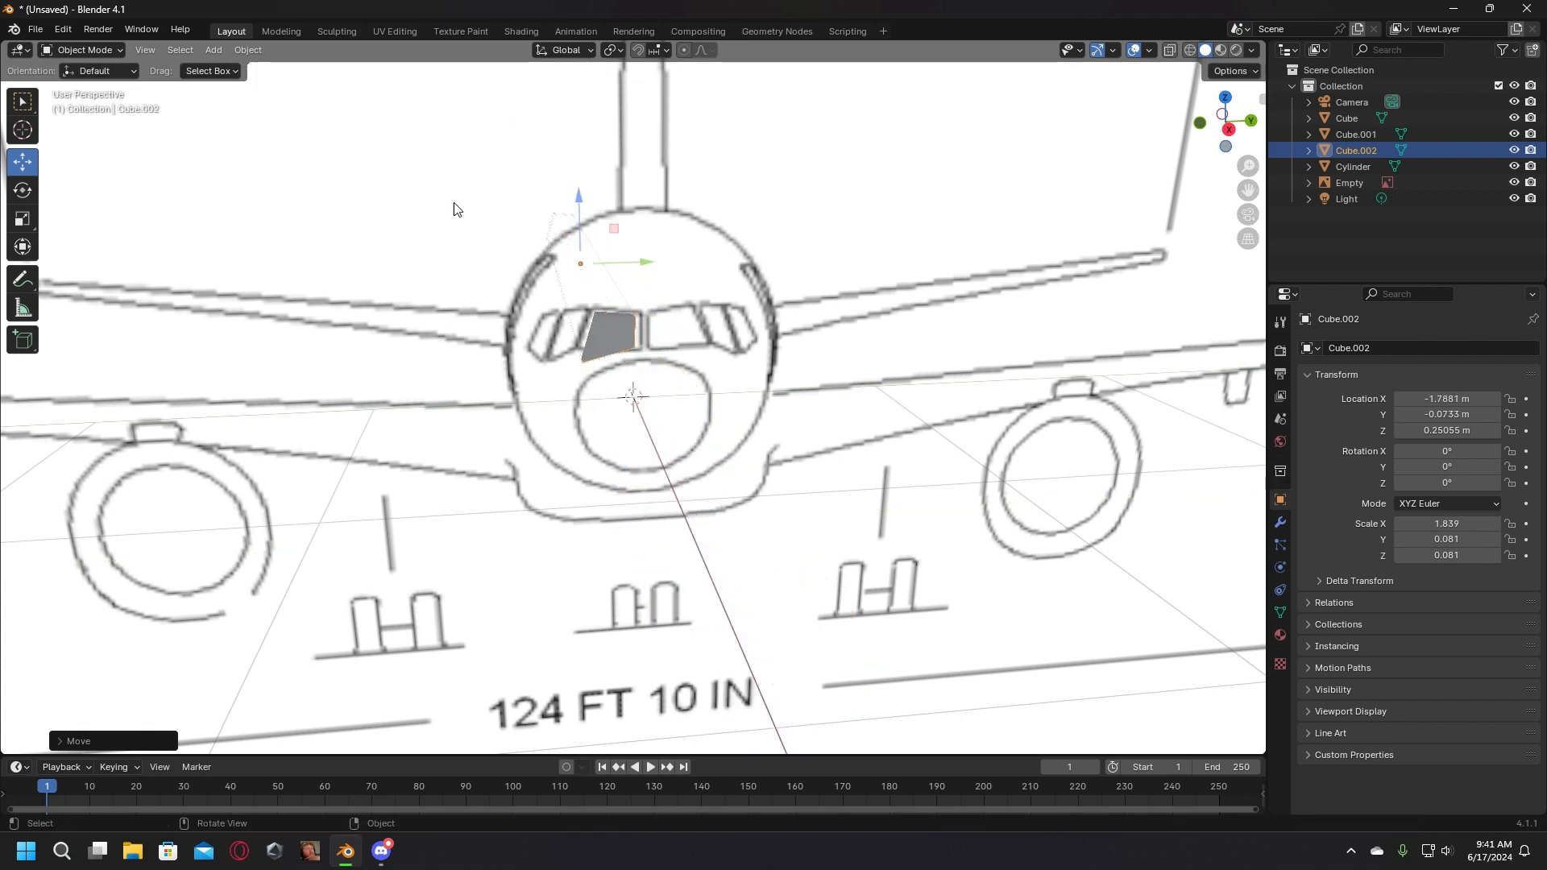
Step: Edit the copied block's mesh and raise its lower outer vertices to the windshield pane's lower outer corner
click(280, 32)
scroll(414, 412, up, 2)
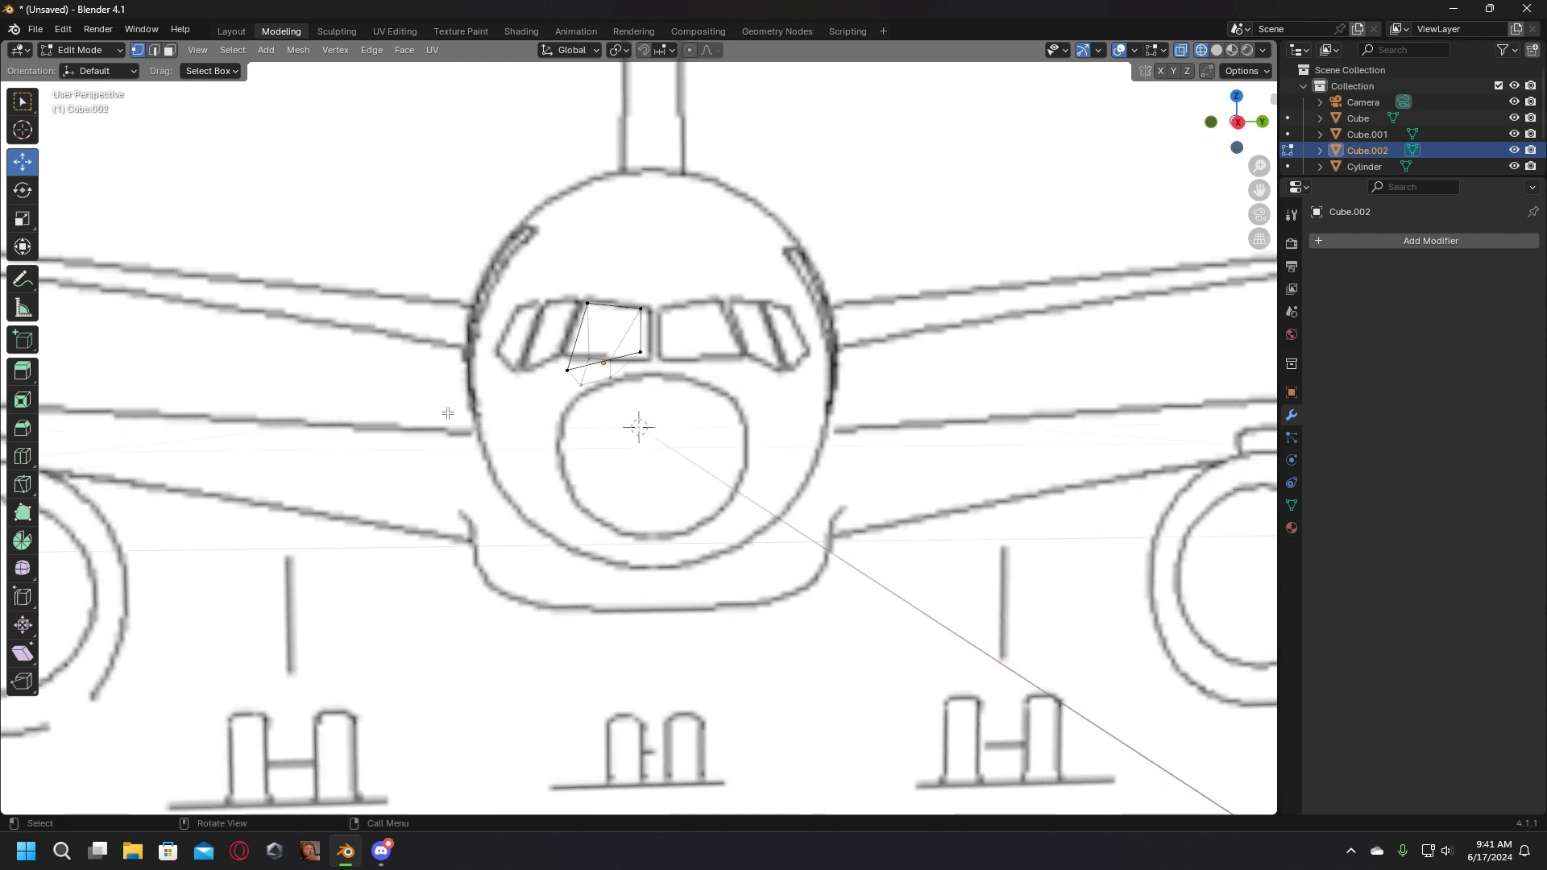
drag(506, 415, 605, 367)
middle_drag(611, 382, 616, 388)
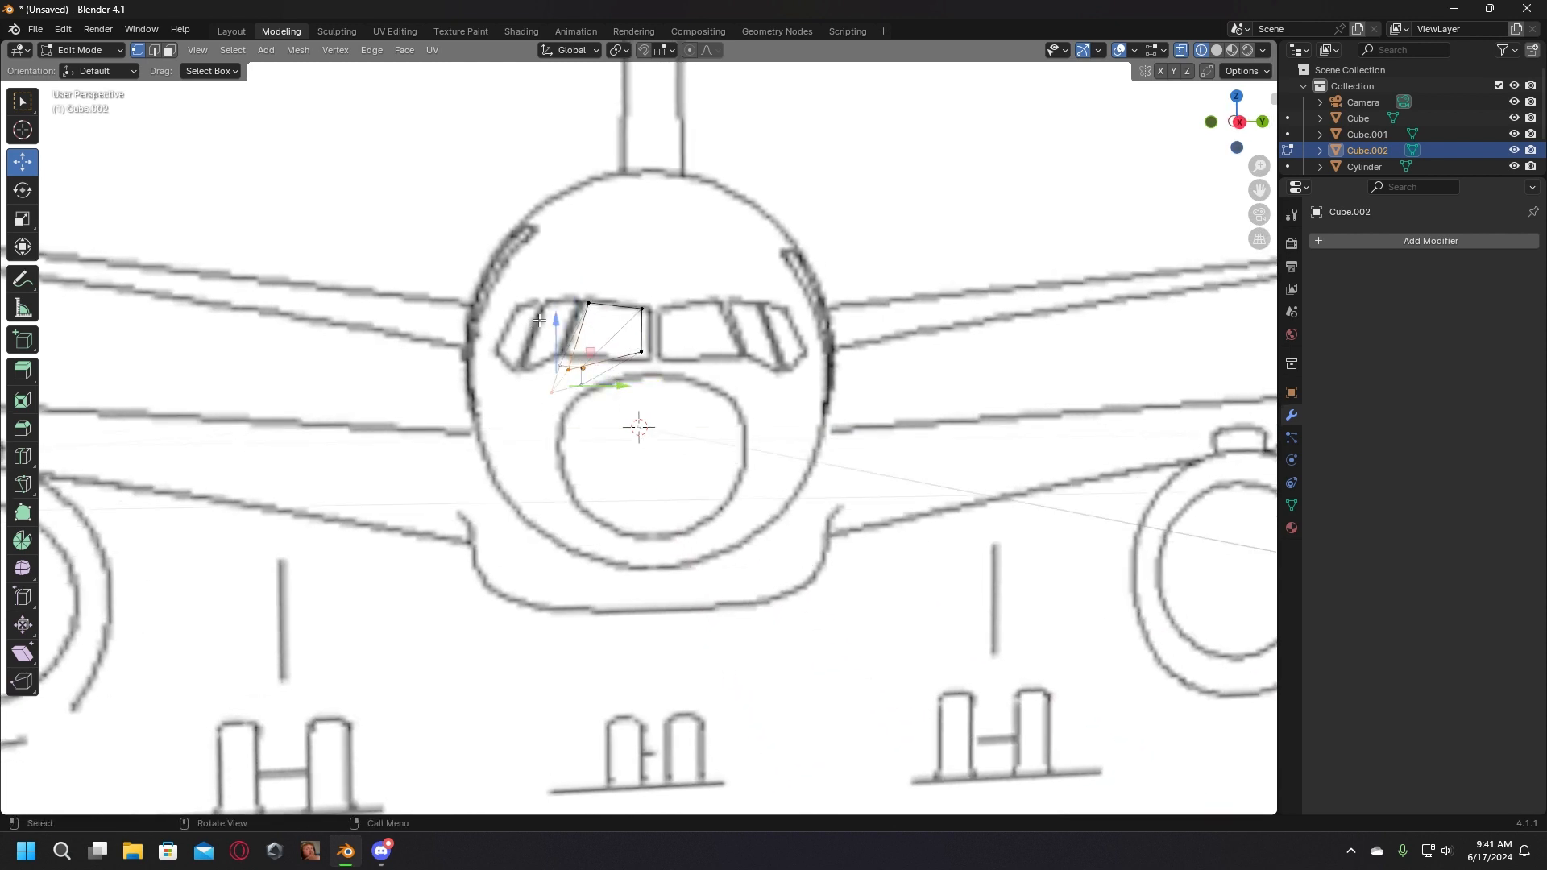
drag(556, 320, 556, 302)
scroll(556, 329, up, 3)
middle_drag(556, 321, 523, 274)
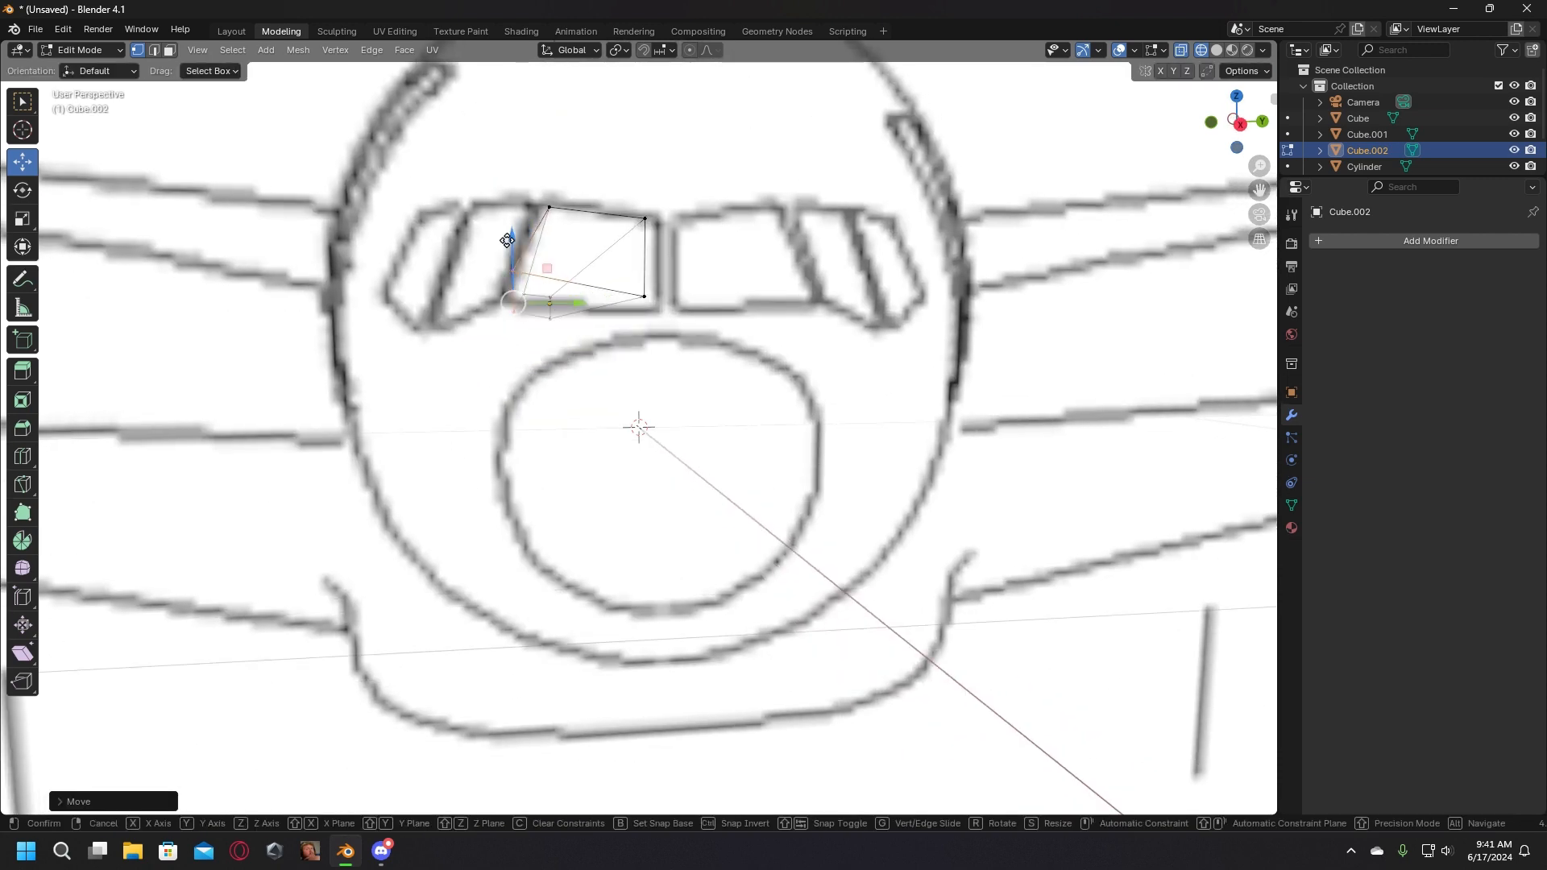
drag(511, 241, 509, 252)
Step: Adjust the copied block's inner vertices to line up with the windshield pane's inner edge and corners
scroll(556, 280, down, 3)
middle_drag(592, 369, 580, 289)
drag(582, 286, 587, 283)
click(626, 435)
mouse_move(627, 434)
middle_down()
mouse_move(605, 441)
mouse_move(635, 428)
middle_up()
drag(637, 410, 678, 344)
mouse_move(649, 286)
mouse_down()
mouse_move(680, 318)
mouse_move(654, 269)
mouse_up()
click(667, 438)
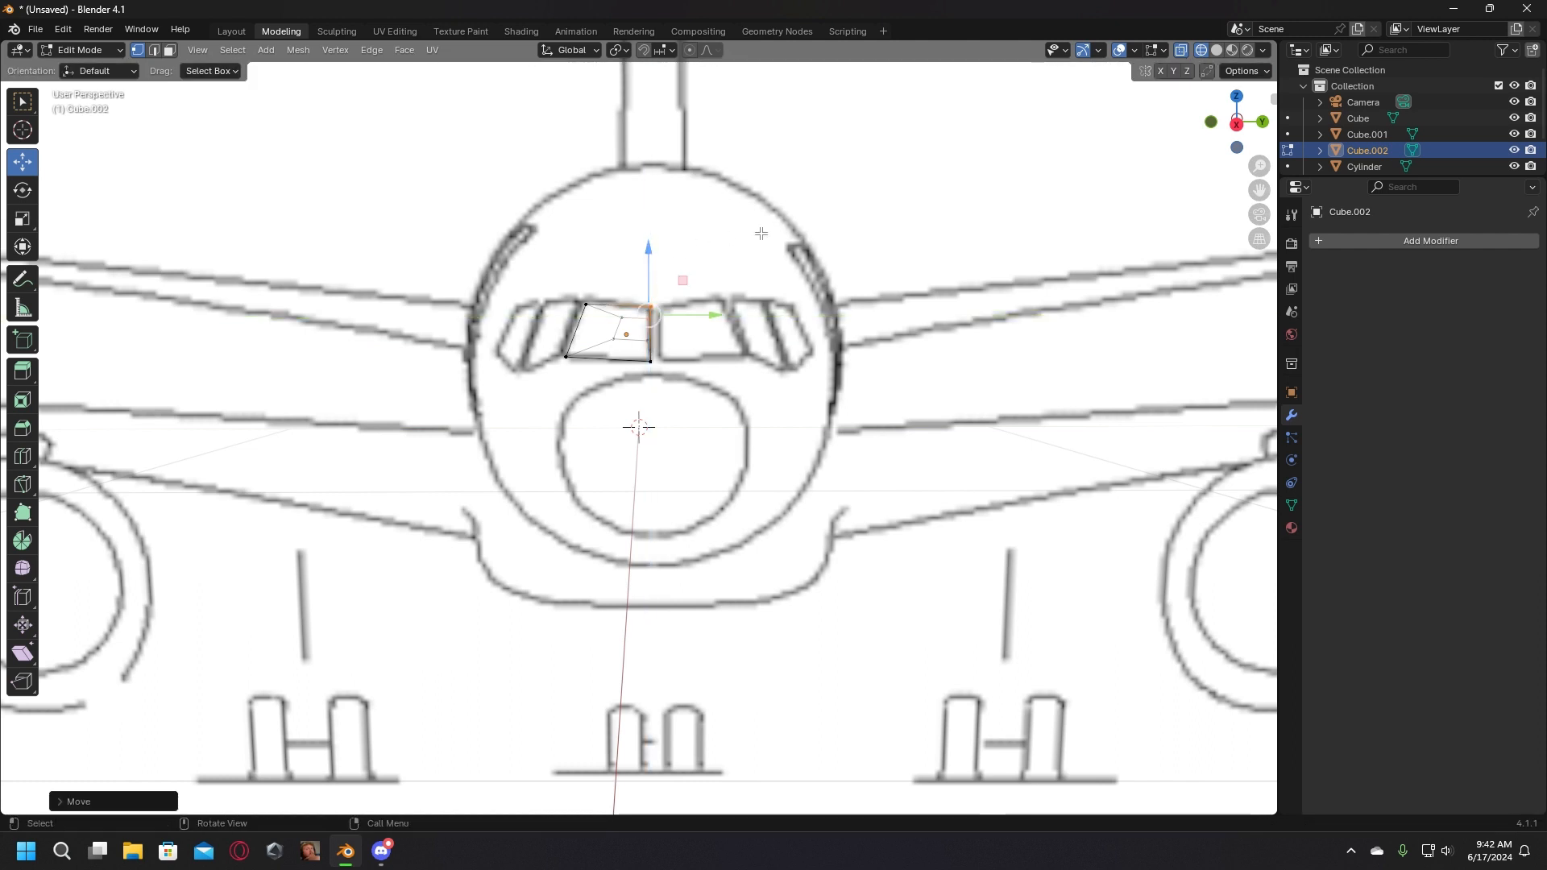
Step: Raise the copied block's upper outer vertices slightly onto the windshield pane's top edge
click(760, 234)
drag(566, 323, 609, 284)
middle_drag(609, 284, 699, 260)
click(704, 260)
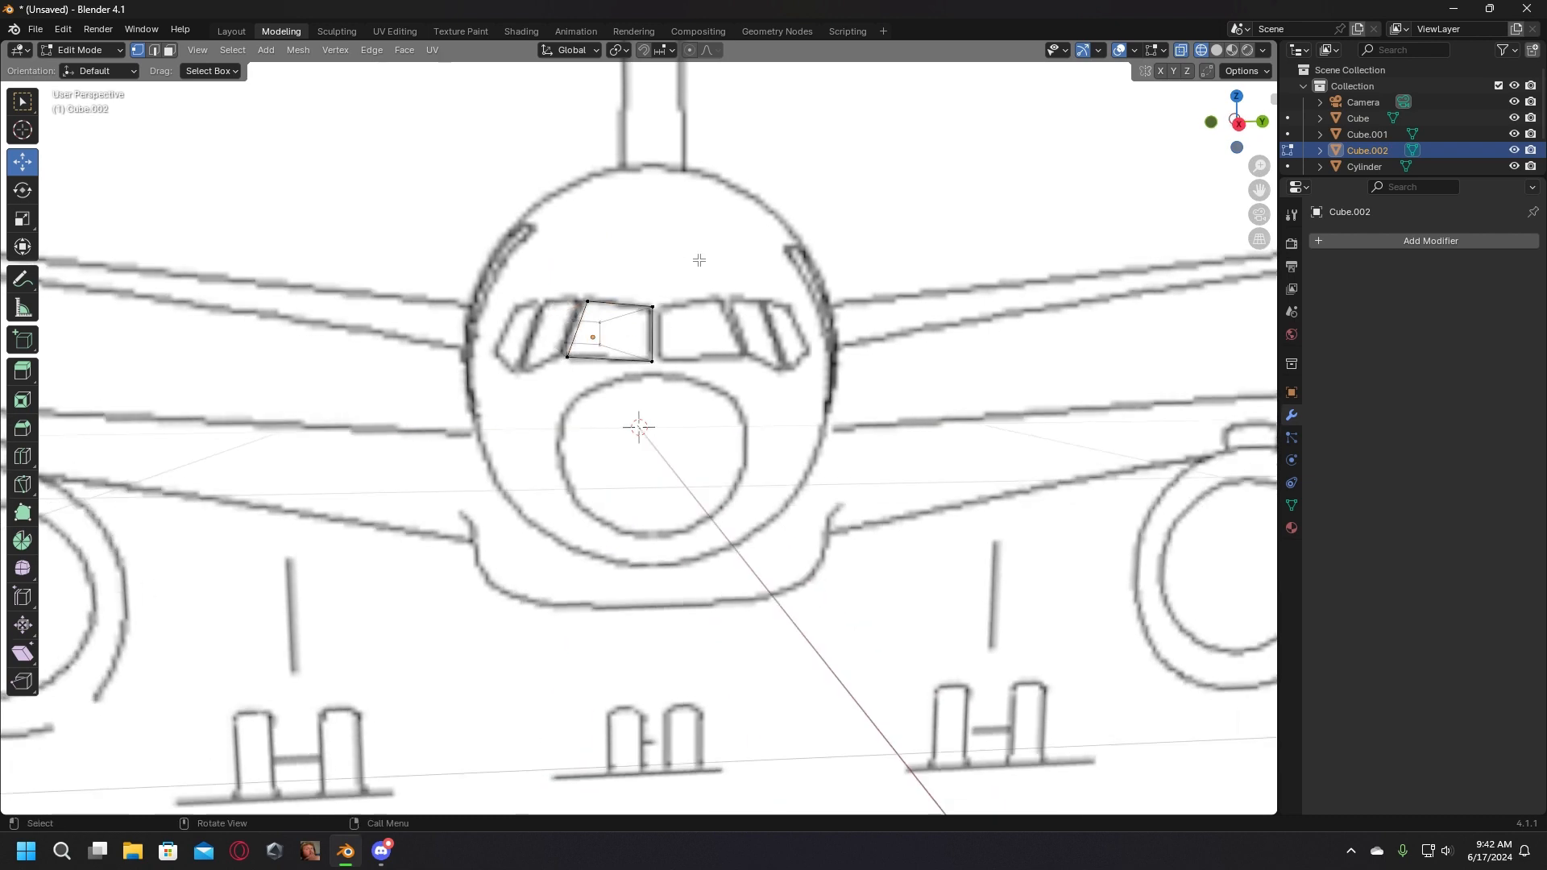
Step: Return to object mode and duplicate the windshield block in place
click(234, 31)
middle_drag(513, 360, 551, 337)
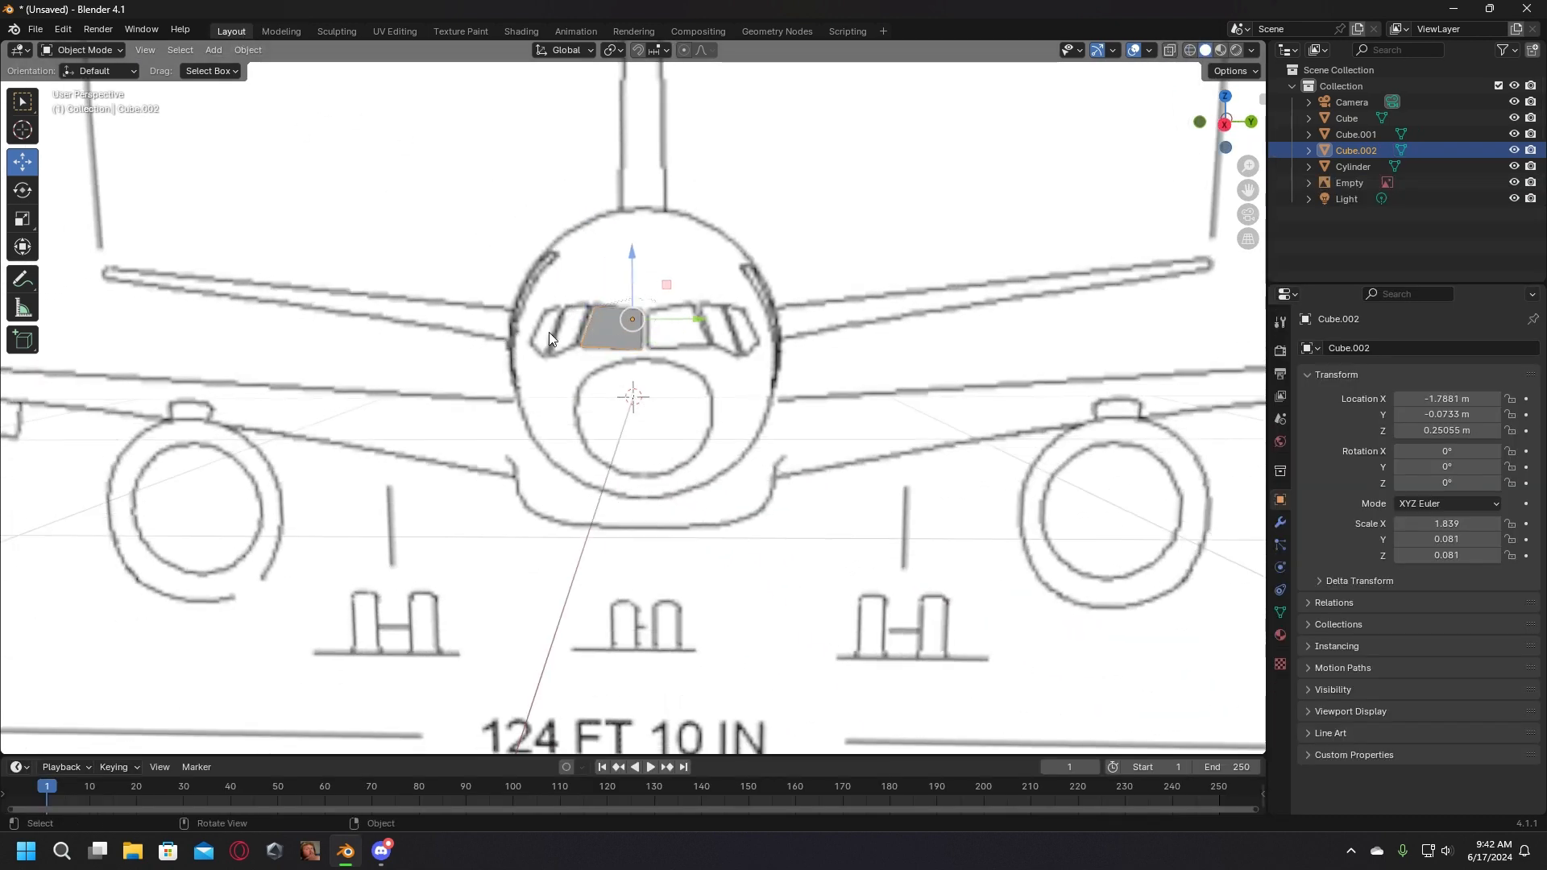
key(shift+d)
right_click(586, 362)
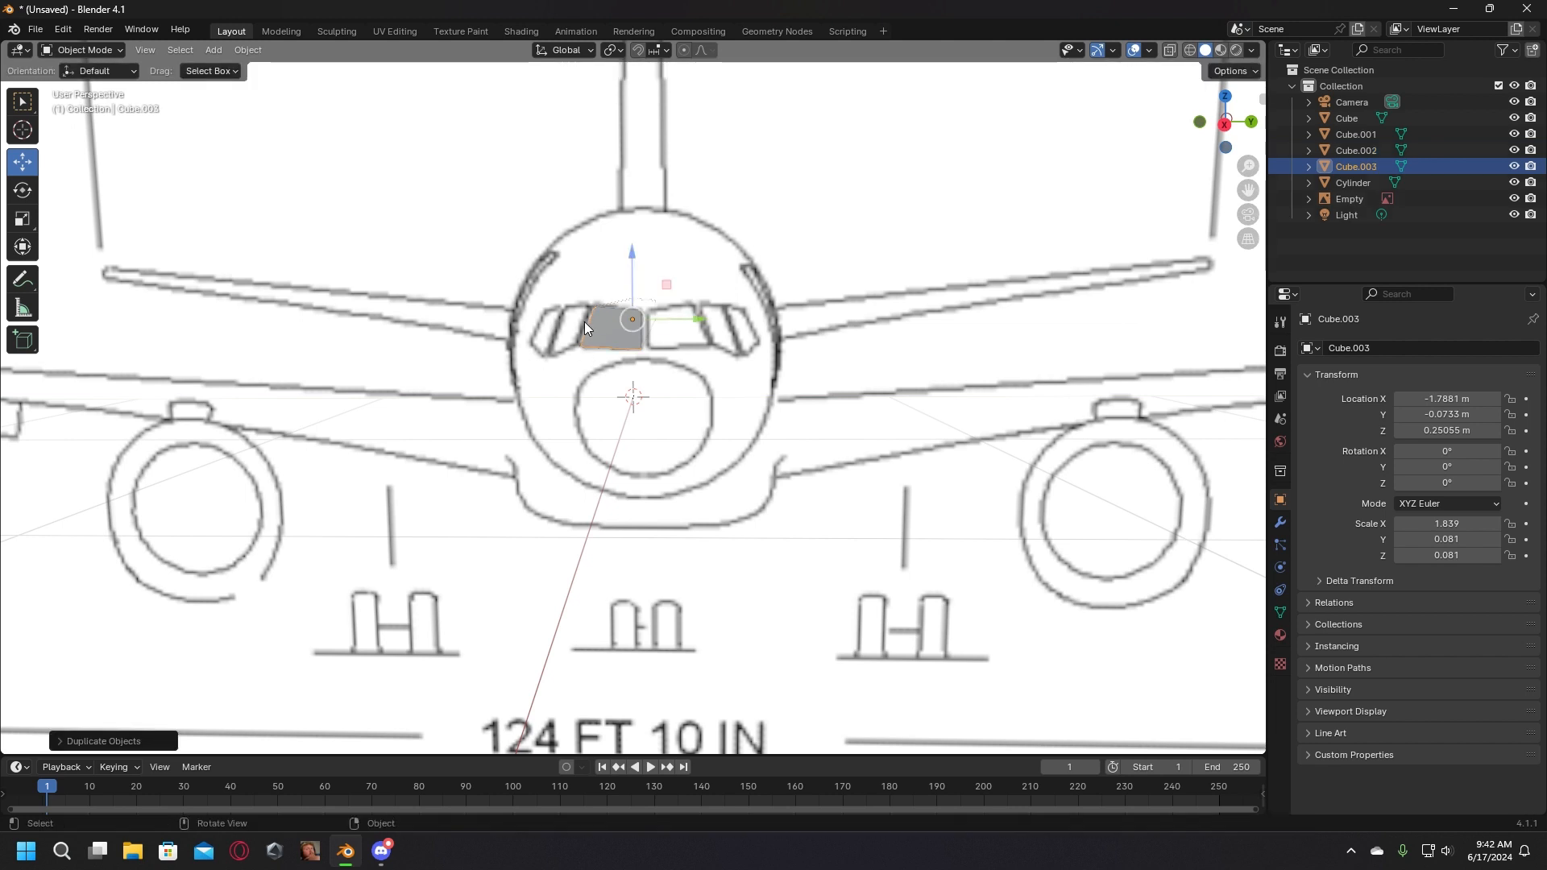
Step: Try to mirror the duplicated windshield block along its local X axis and shift it along Y
right_click(584, 322)
mouse_move(500, 510)
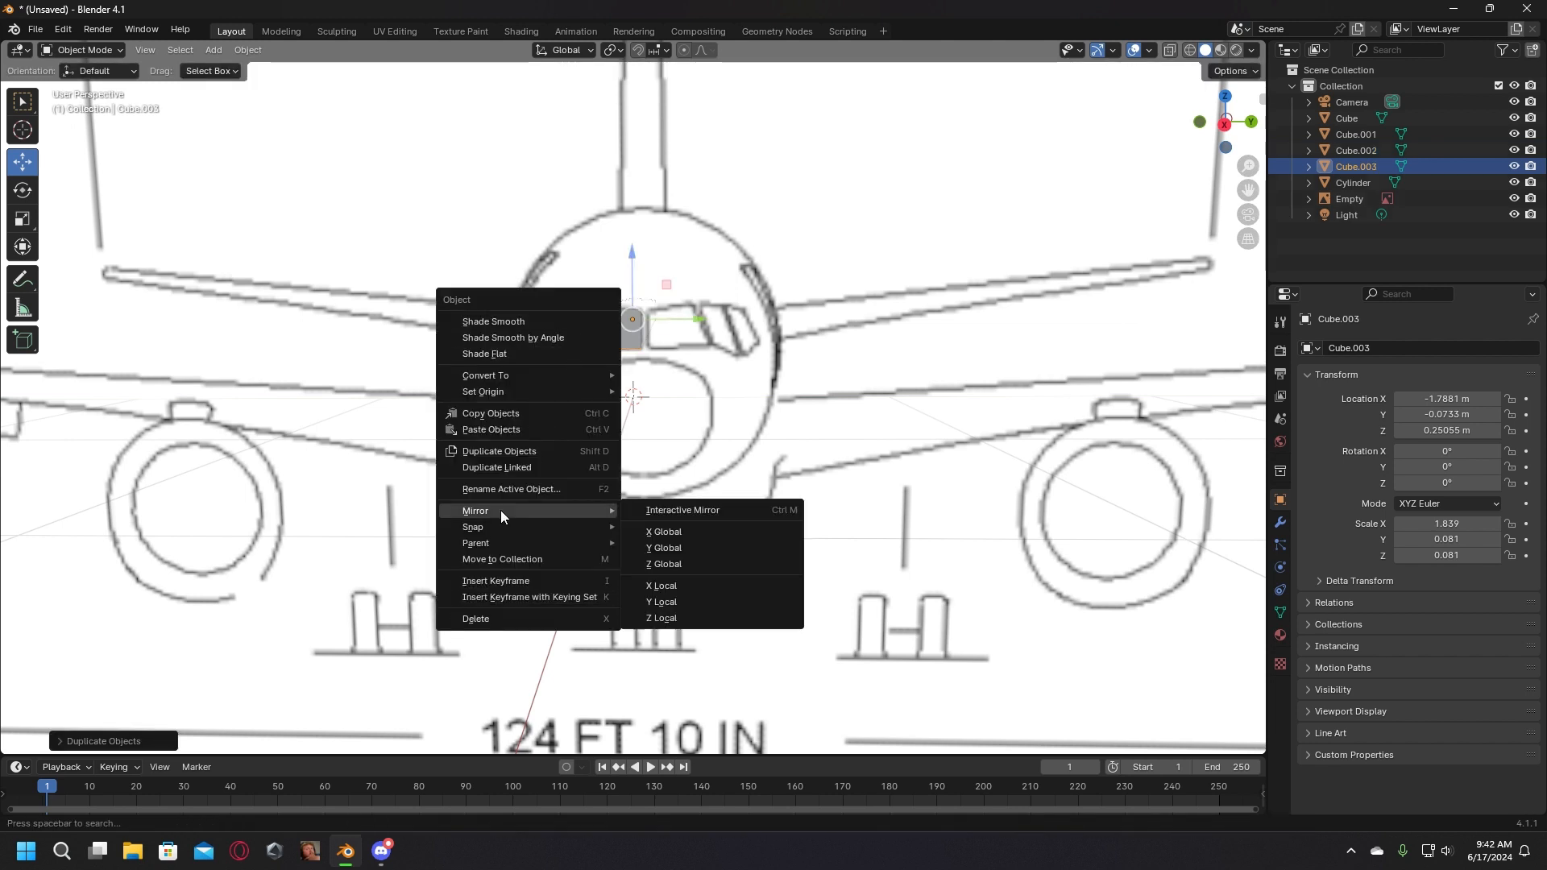
click(654, 585)
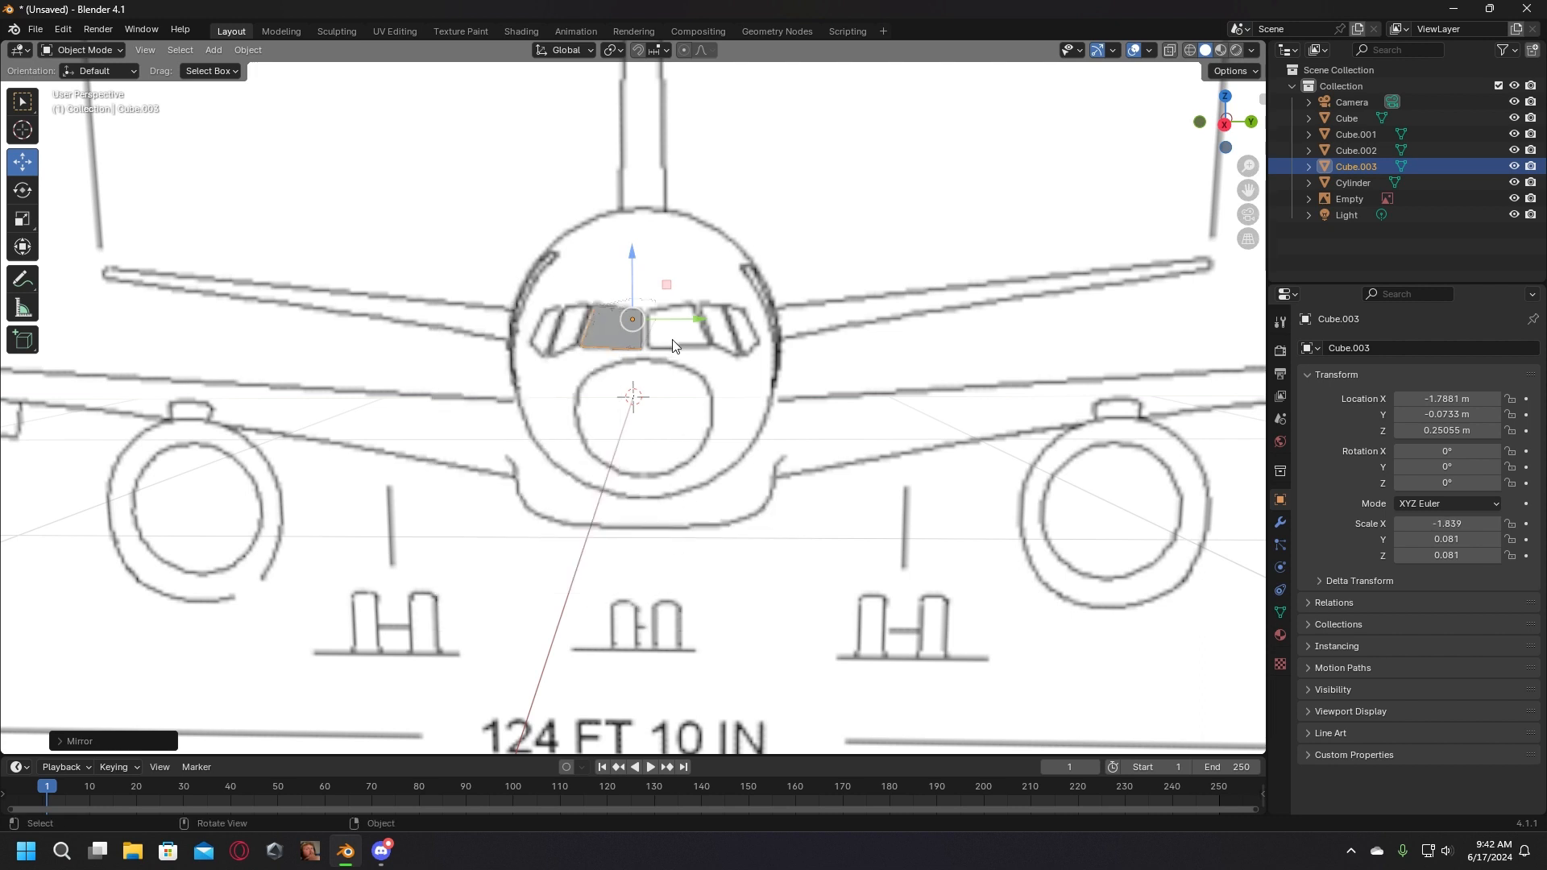
drag(686, 322, 714, 326)
key(ctrl+z)
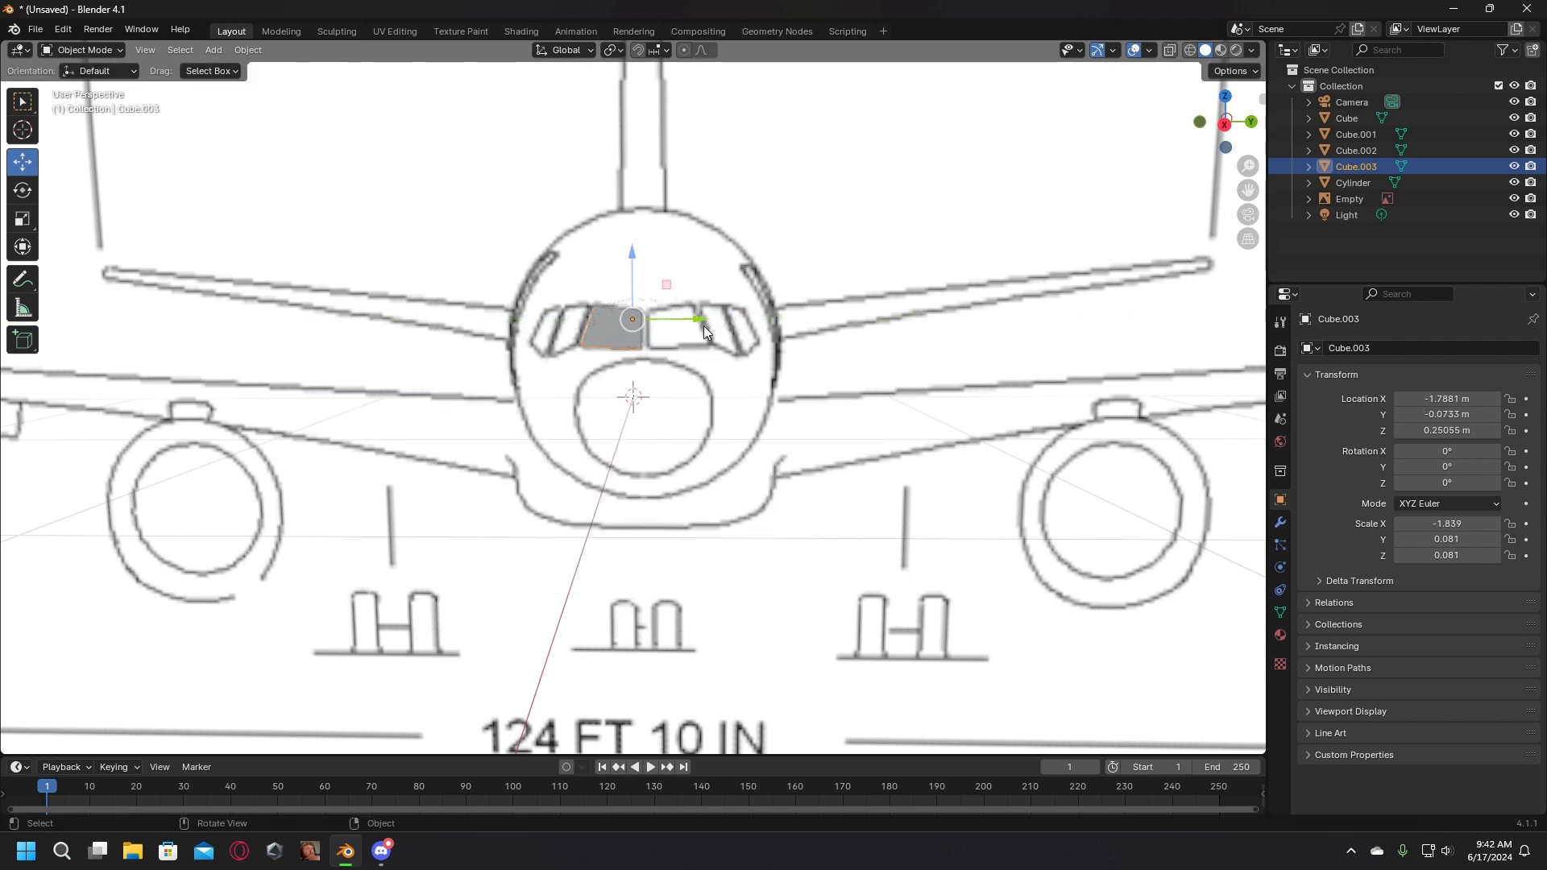
key(ctrl+z)
Step: Try to mirror the duplicated windshield block along its local Z axis
right_click(606, 330)
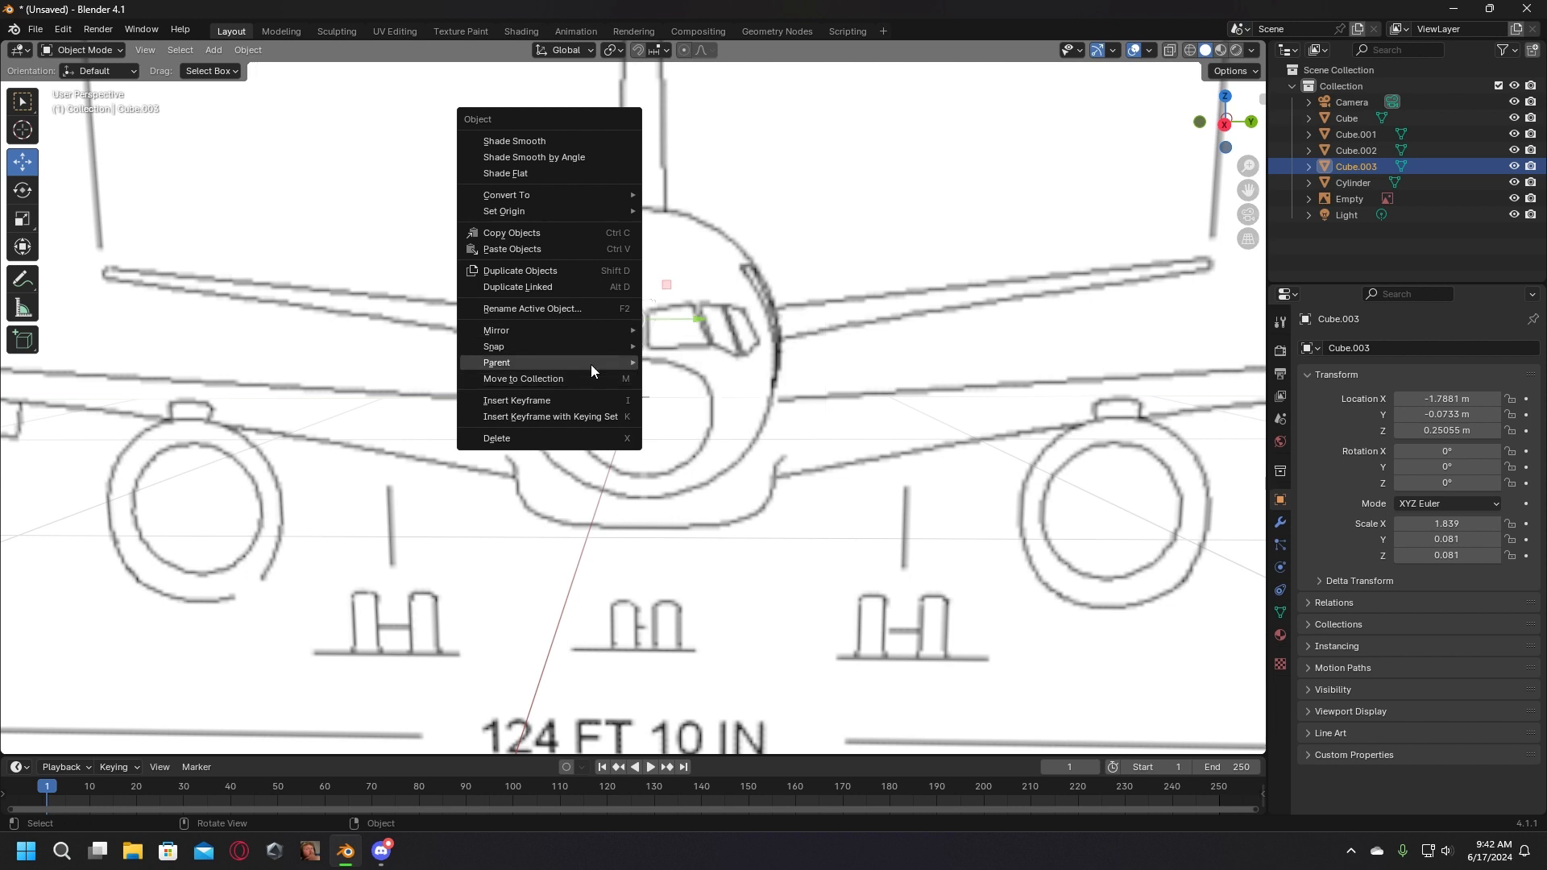
mouse_move(607, 345)
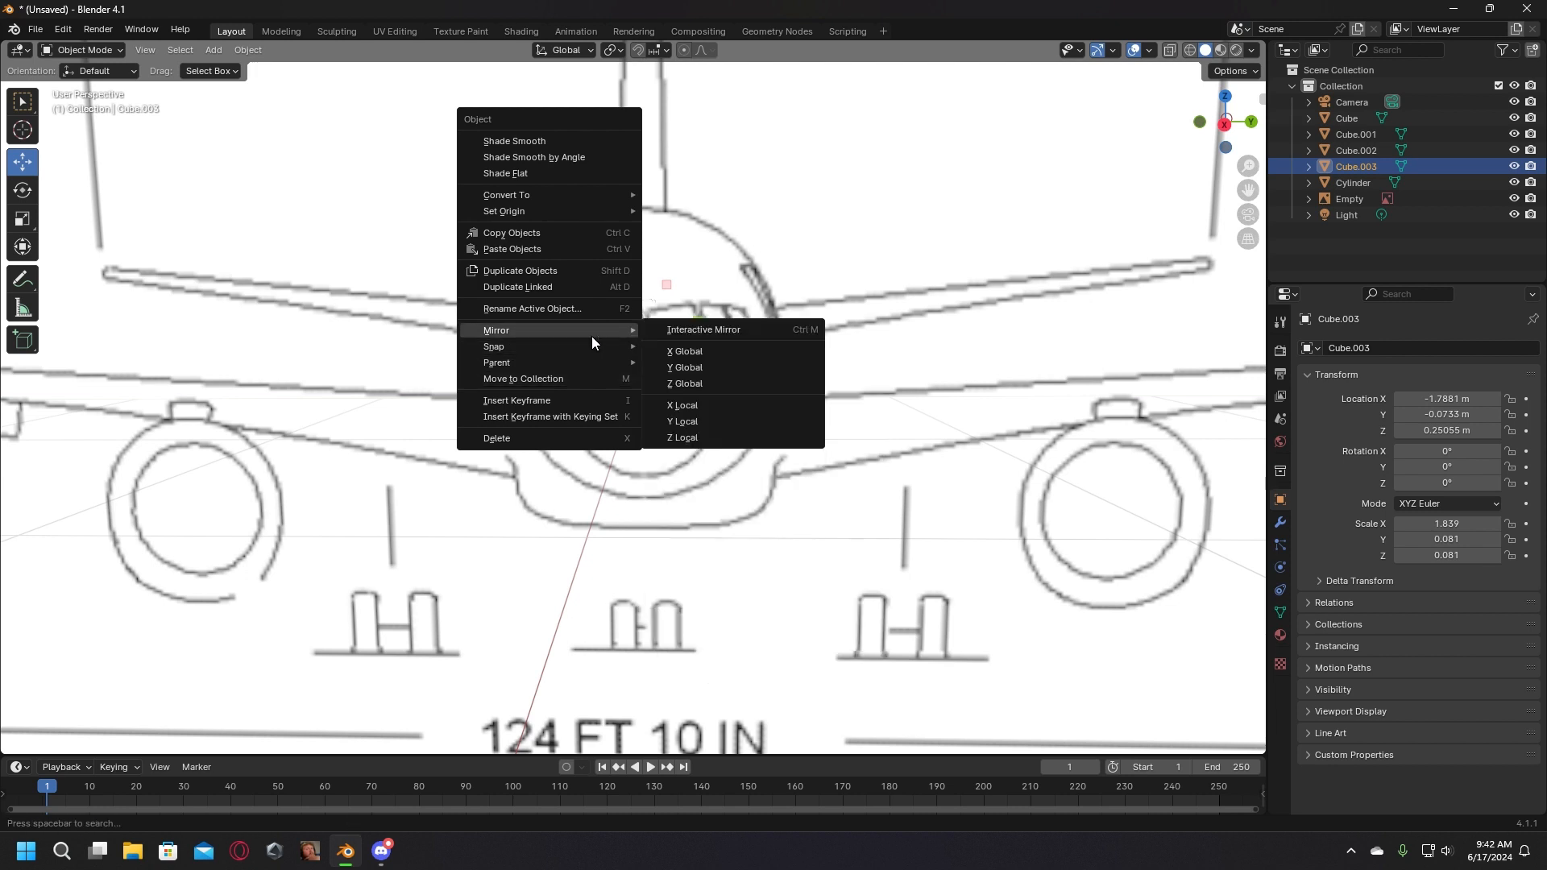
click(699, 437)
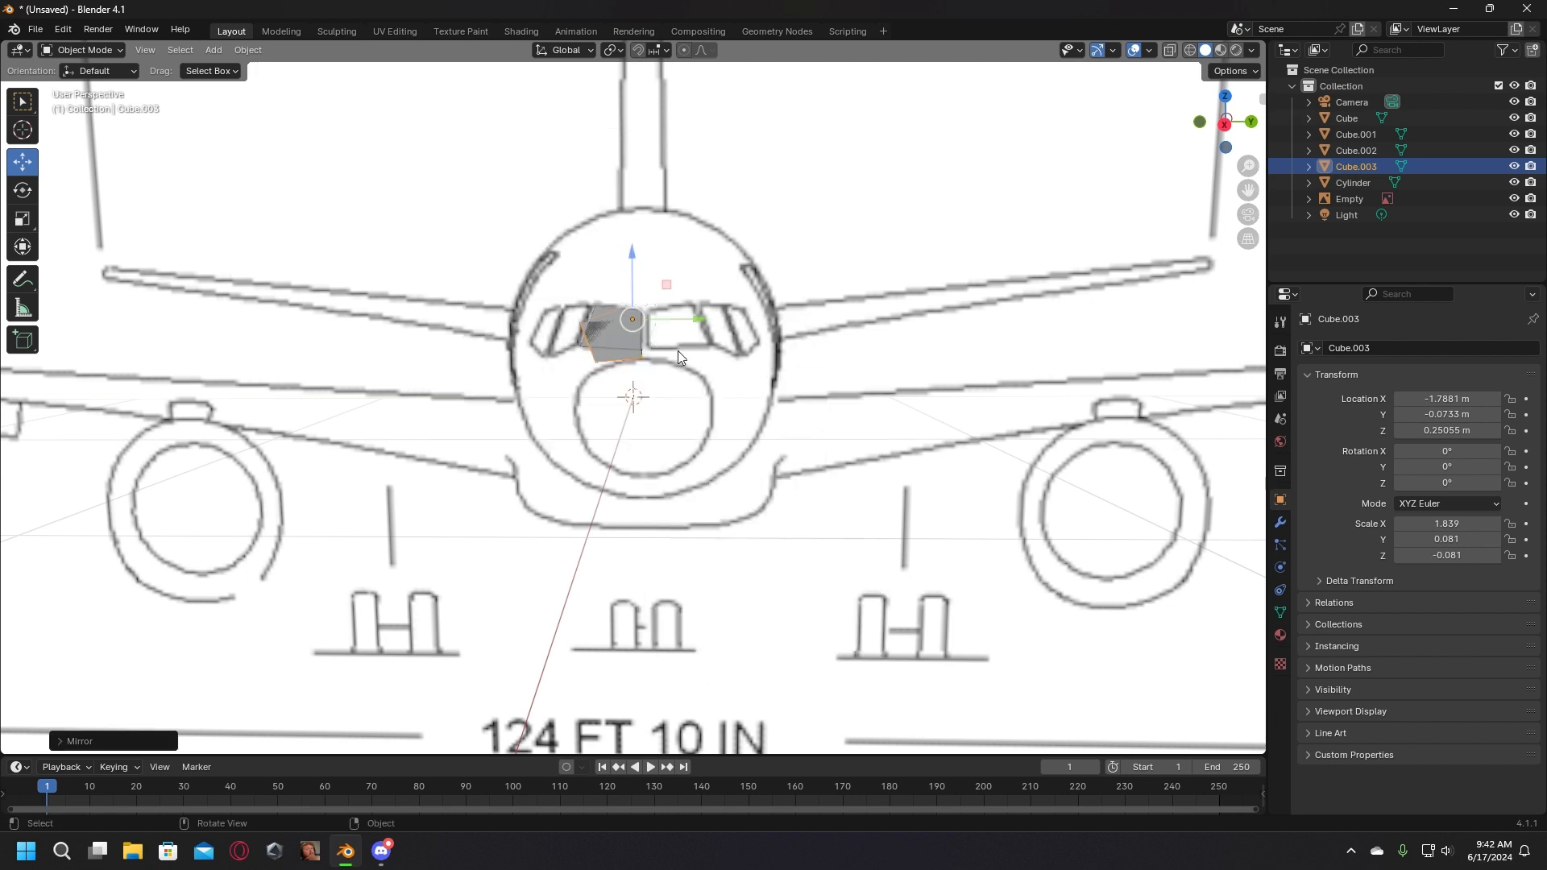
key(ctrl+z)
Step: Mirror the duplicated windshield block along its local Y axis and move it along Y to about 0.16 m over the opposite pane
right_click(607, 342)
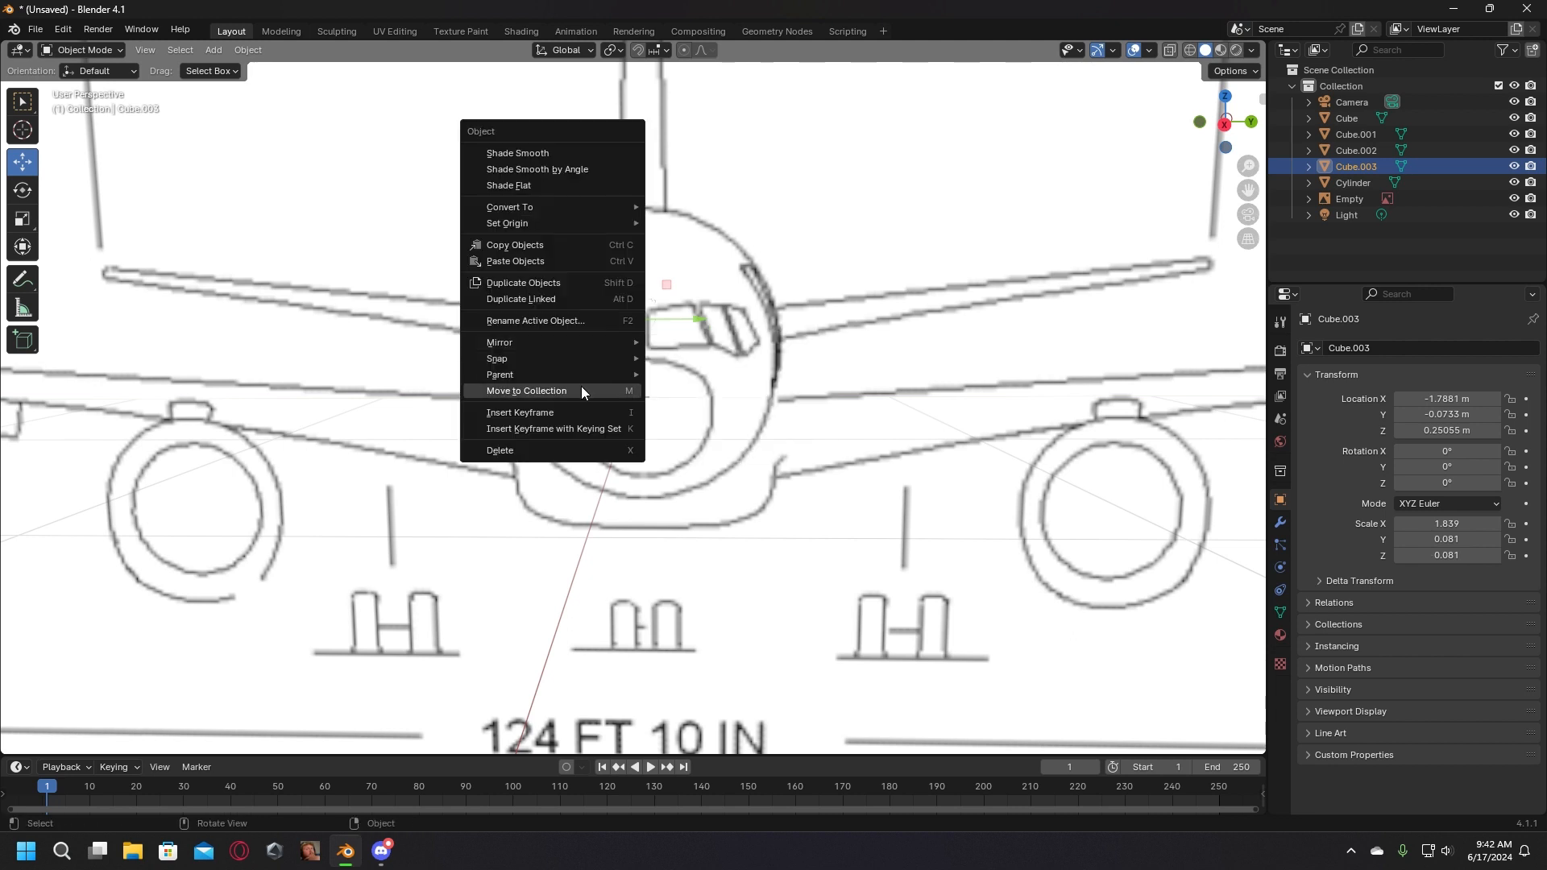
mouse_move(587, 347)
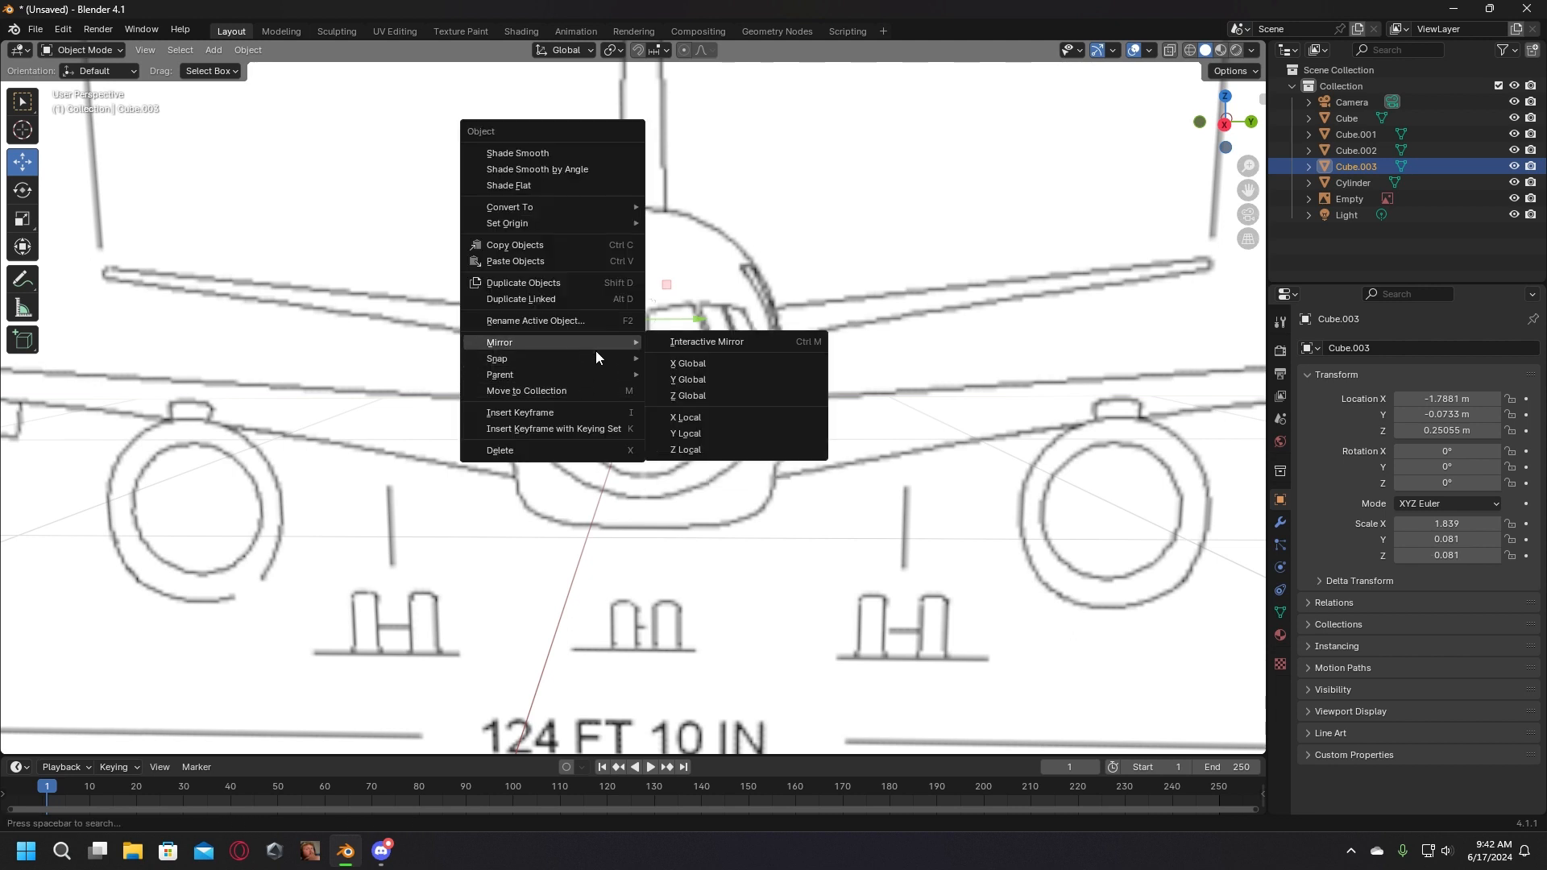
click(703, 434)
key(shift+d)
key(y)
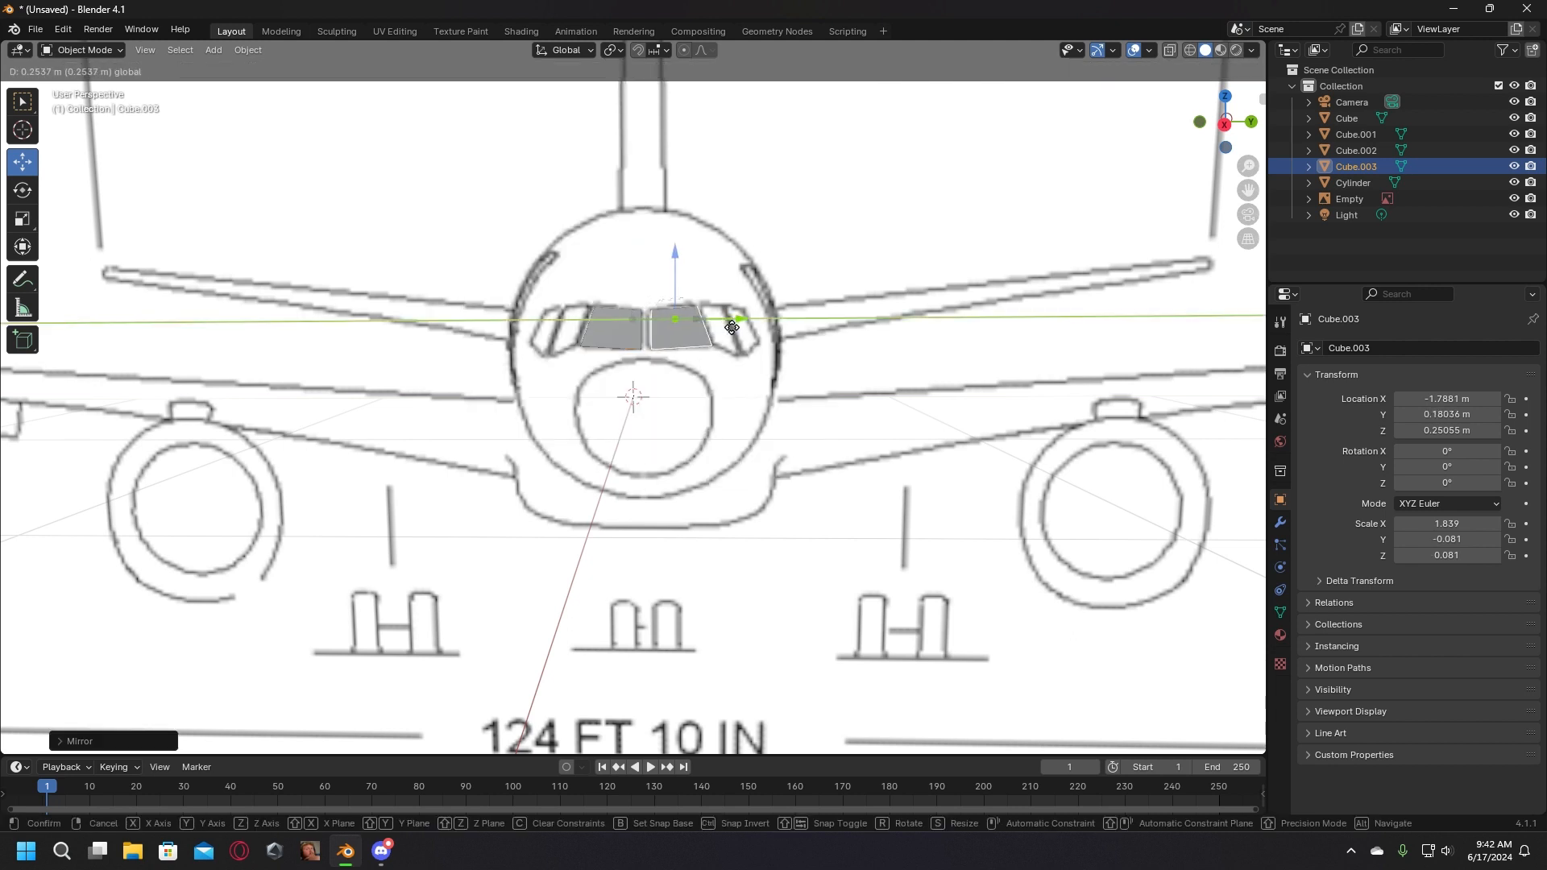
click(735, 346)
right_click(750, 399)
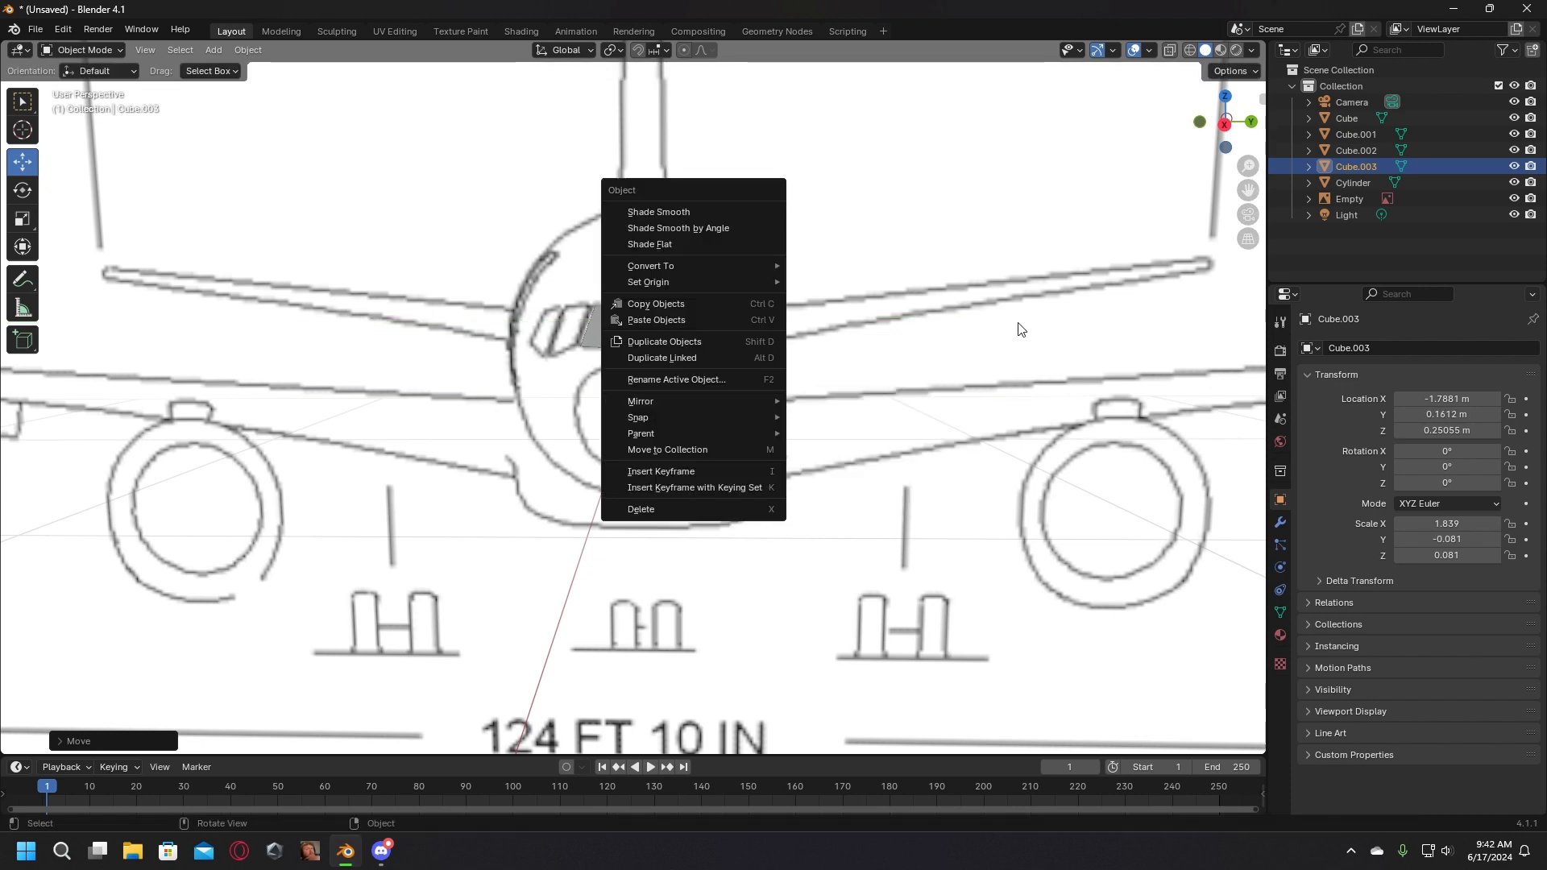
Step: Select both windshield blocks and rotate them together about the Z axis by about -88°
middle_drag(870, 358, 1038, 429)
scroll(860, 359, down, 3)
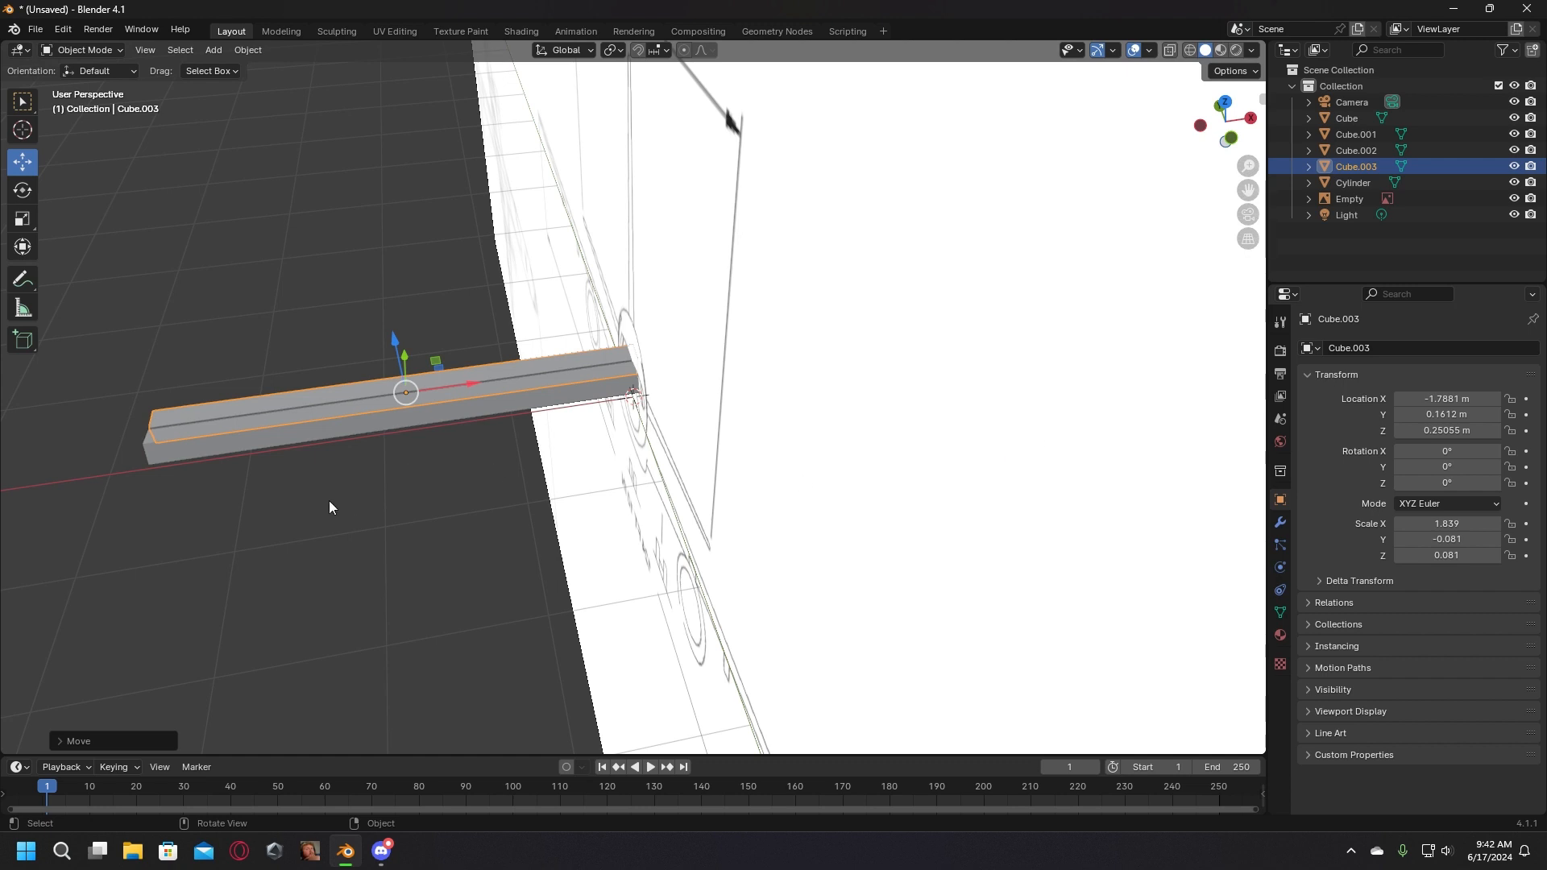
drag(330, 508, 136, 283)
click(14, 200)
middle_drag(145, 338, 518, 501)
drag(457, 476, 349, 533)
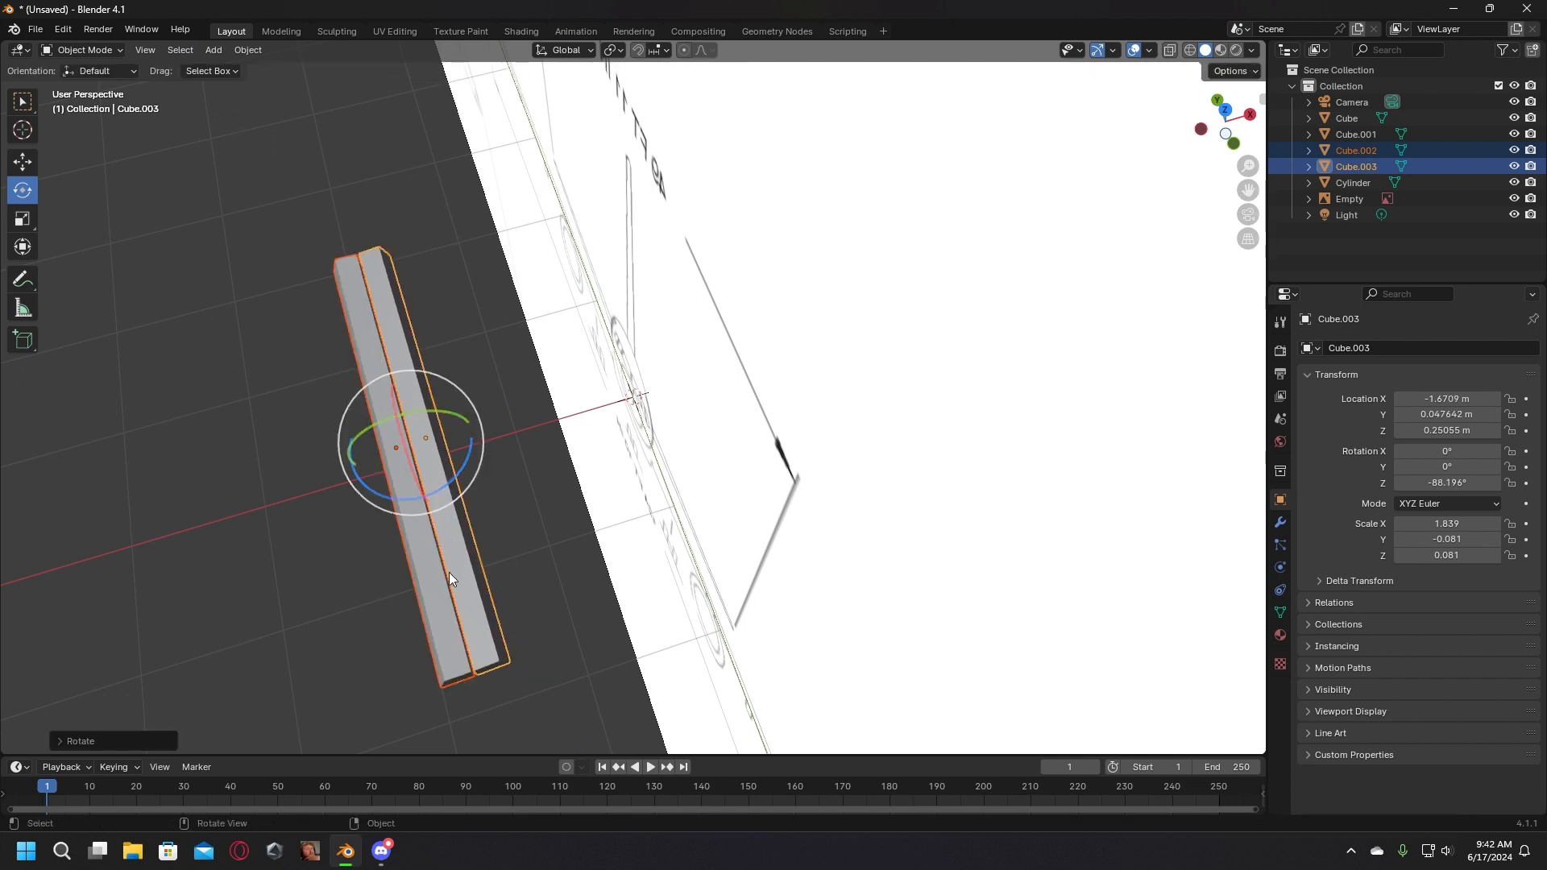
Step: Set the Z rotation of each windshield block to exactly -90°
click(330, 642)
click(432, 602)
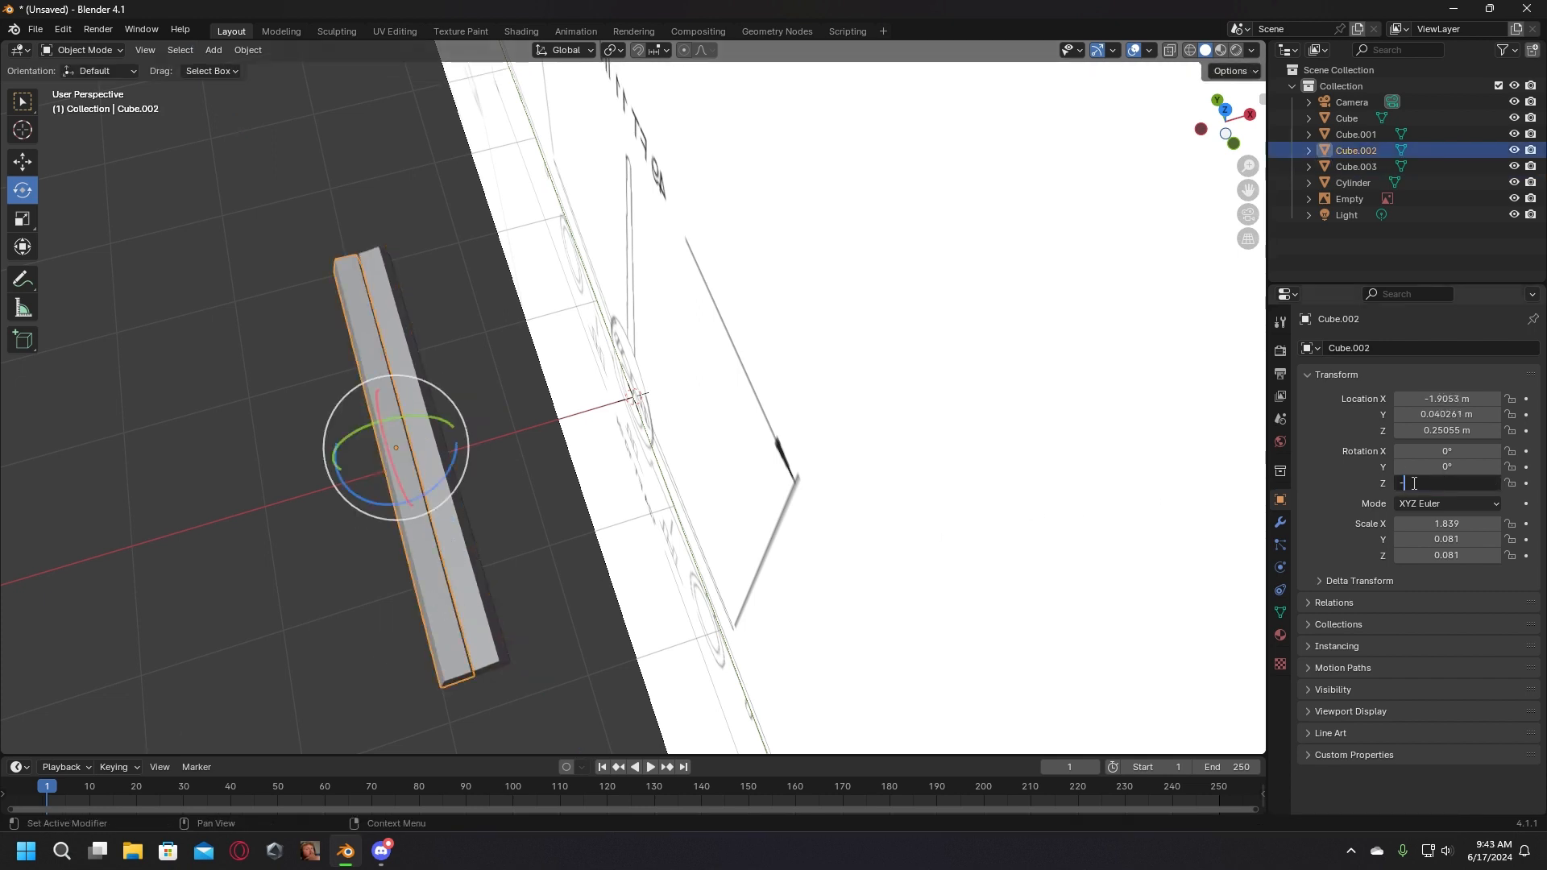
key(Return)
click(470, 647)
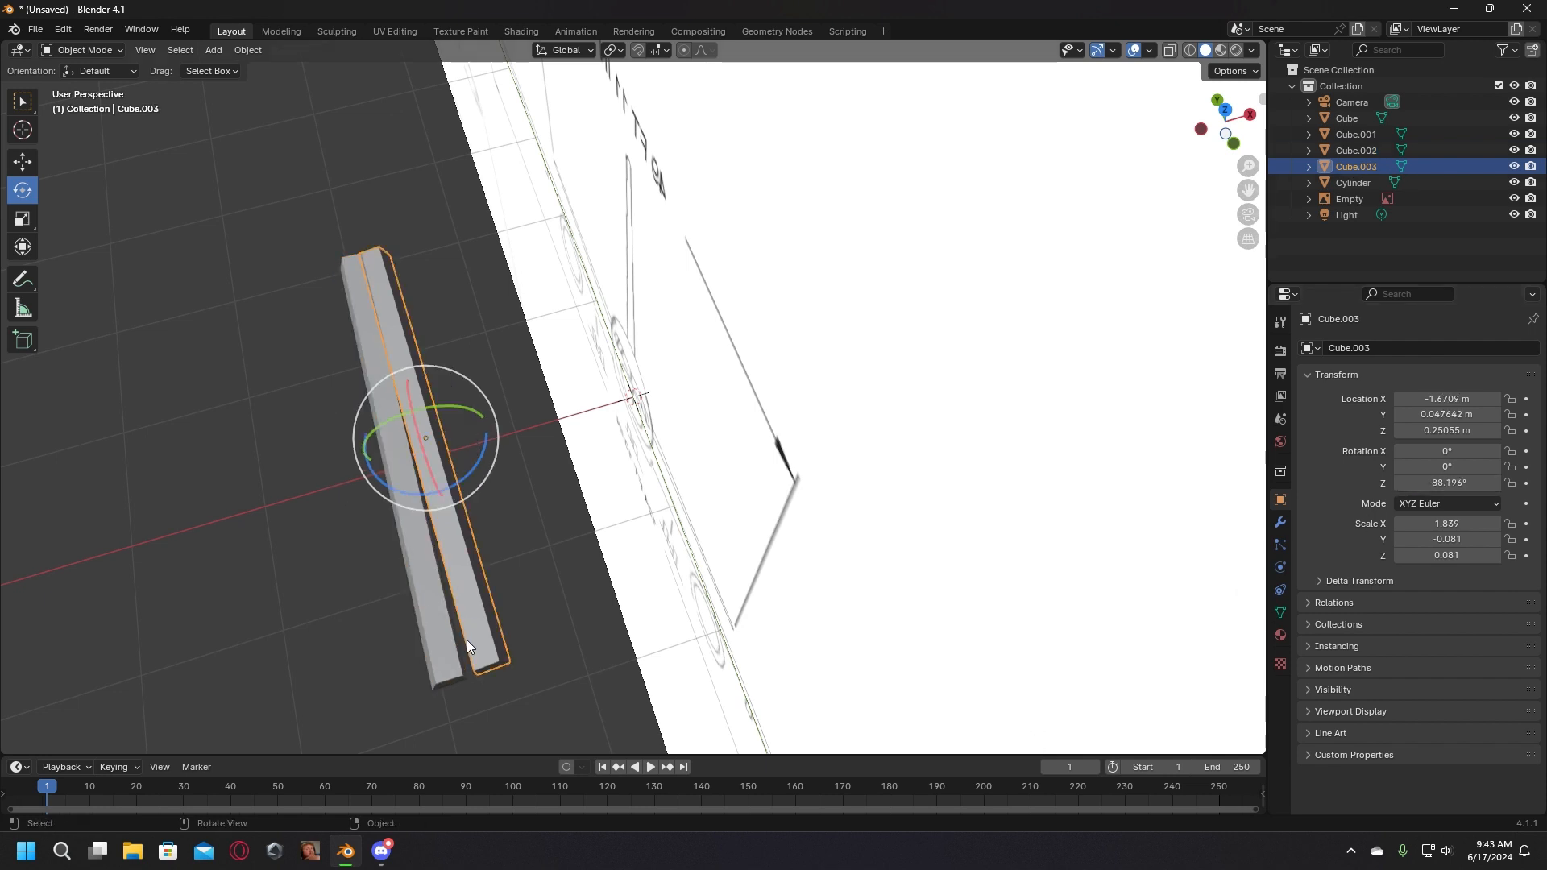
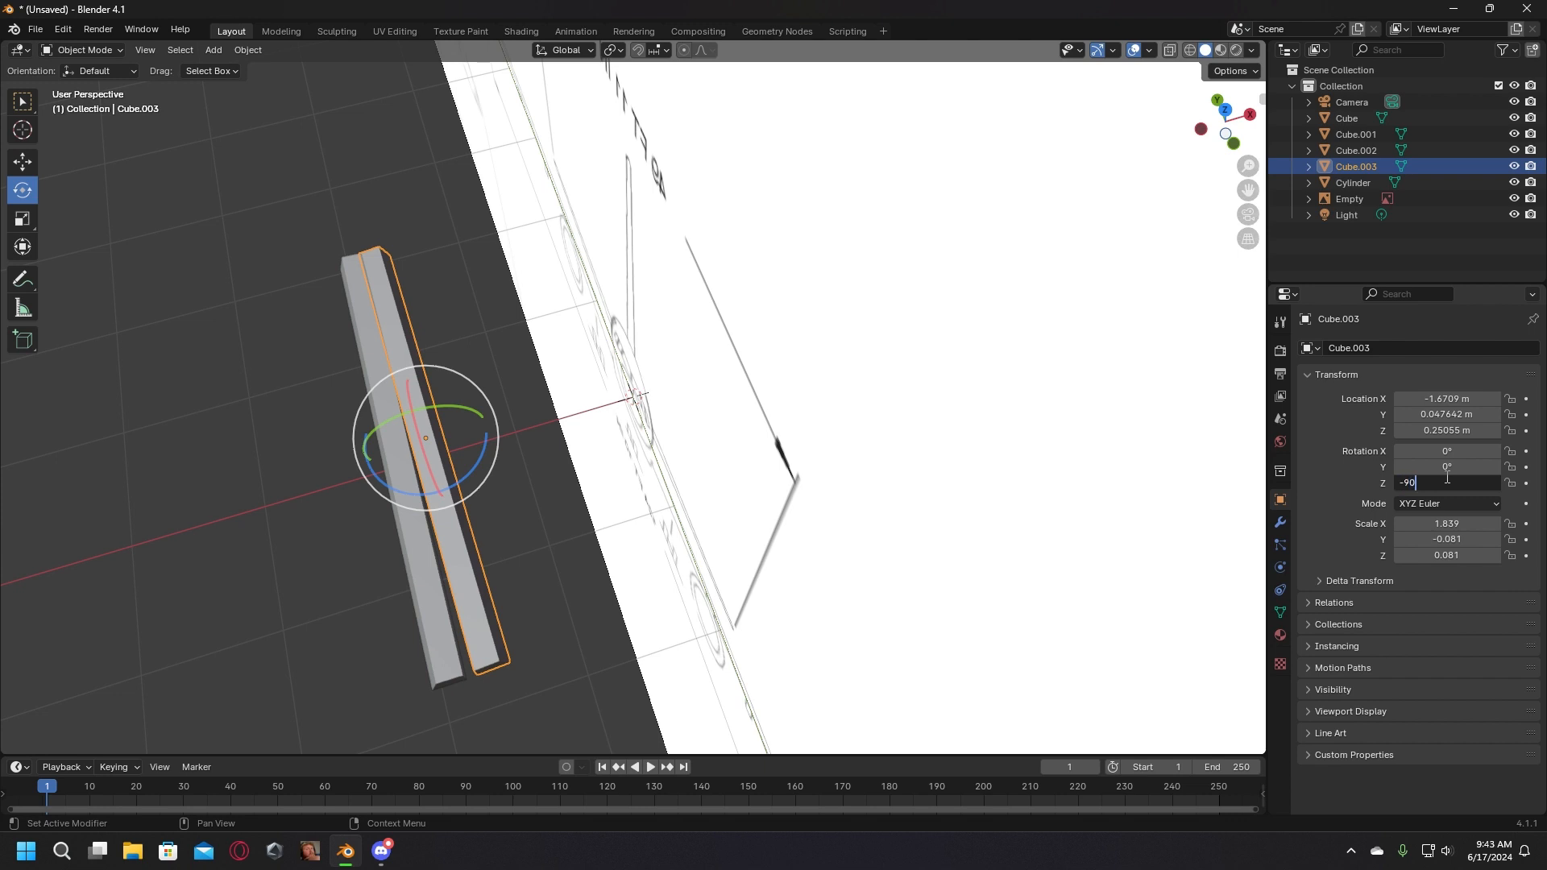
key(Return)
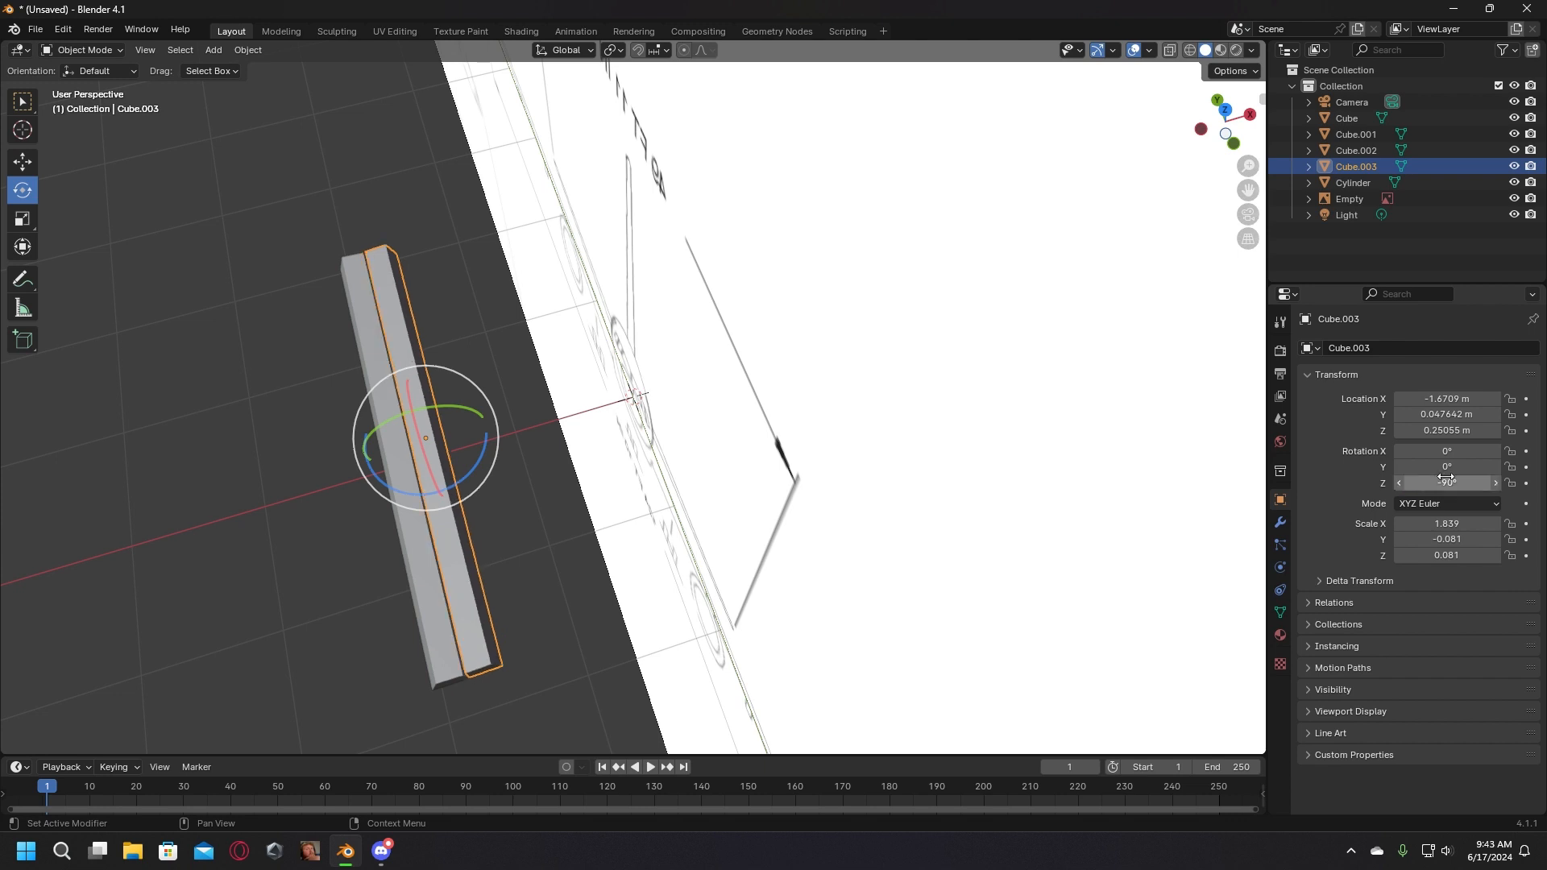
Step: Move both windshield blocks along X through the blueprint, placing Cube.003 at about 6.13 m
click(10, 167)
shift+drag(214, 552, 414, 469)
scroll(451, 465, down, 4)
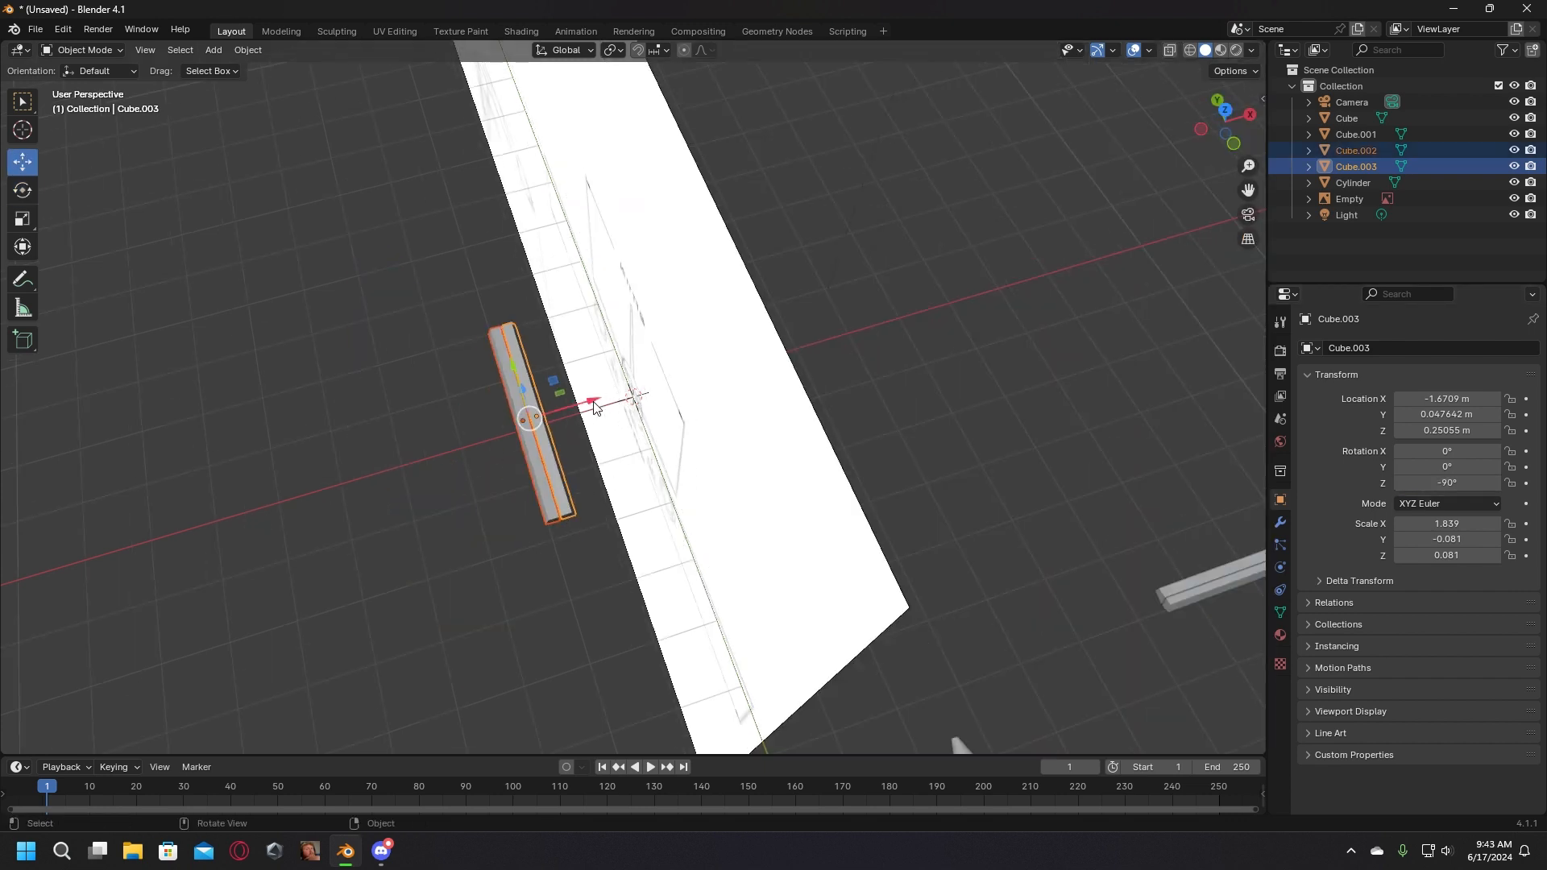
drag(594, 407, 1012, 390)
Step: Select the two side window blocks and move them about 4.6 m along Y toward the windshield blocks
middle_drag(1012, 390, 959, 689)
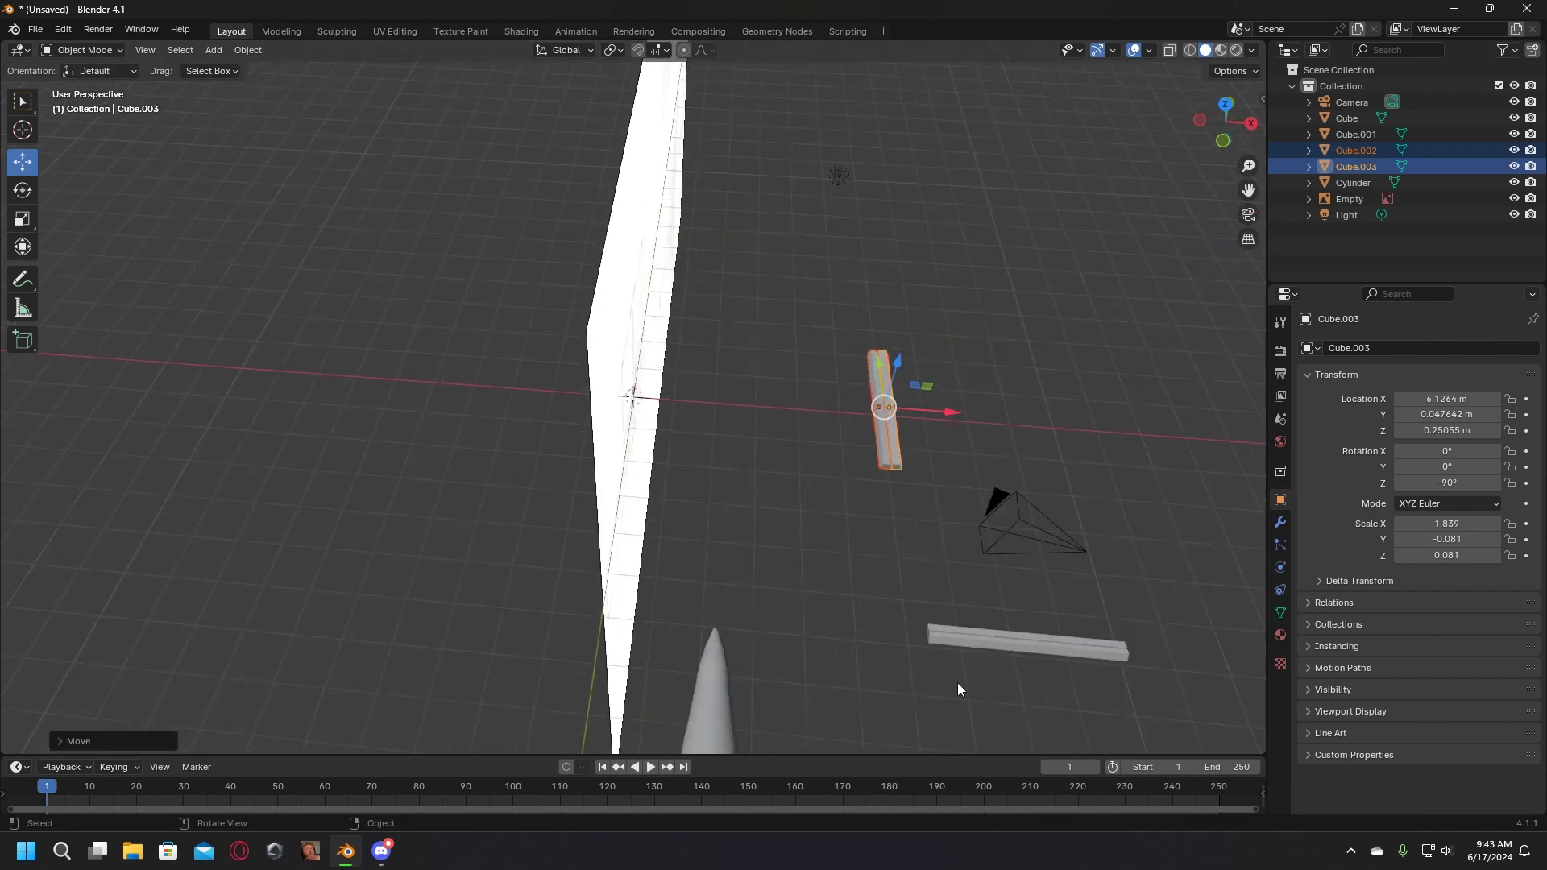
click(1037, 633)
drag(1014, 590, 1008, 390)
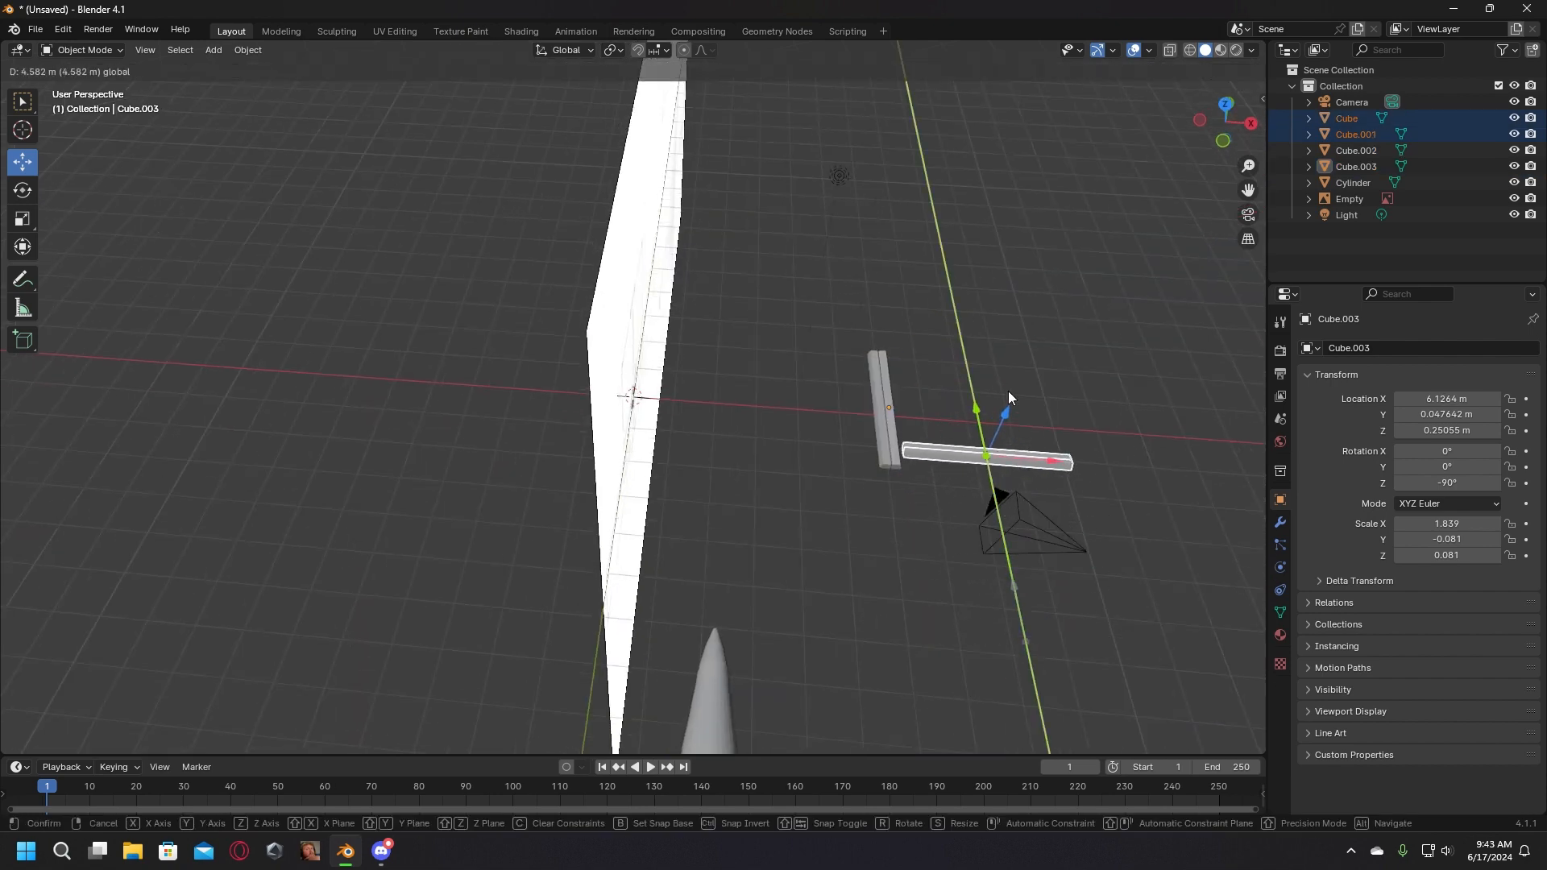
Step: Select all four window blocks and move them along X toward the origin, with Cube.003 at about -0.10 m
scroll(1010, 419, up, 6)
middle_drag(1011, 432, 825, 568)
click(727, 399)
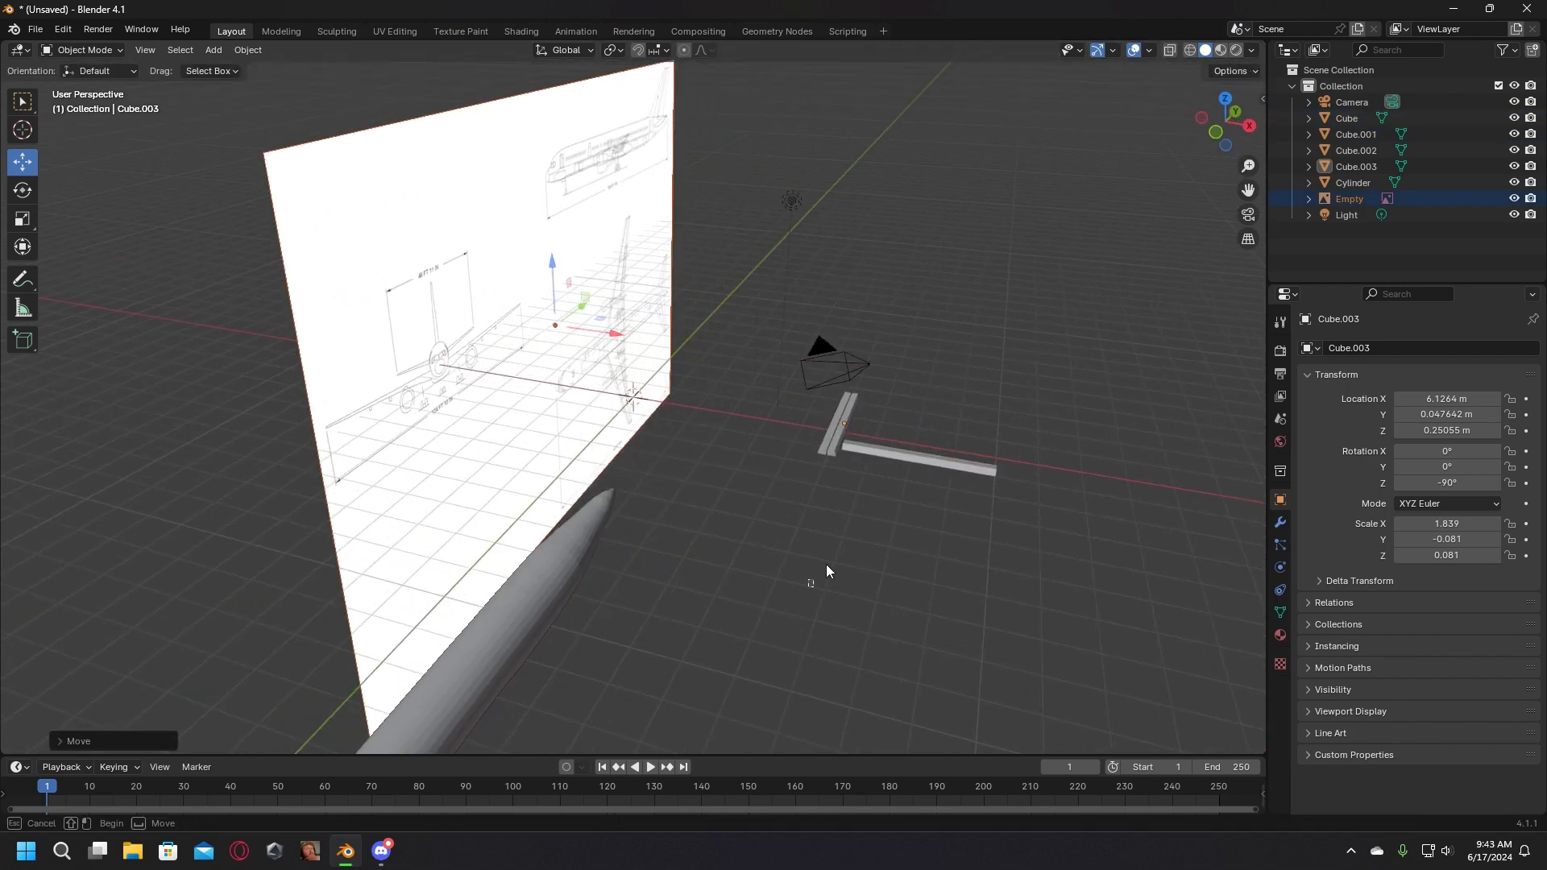
drag(825, 568, 693, 428)
scroll(692, 428, up, 6)
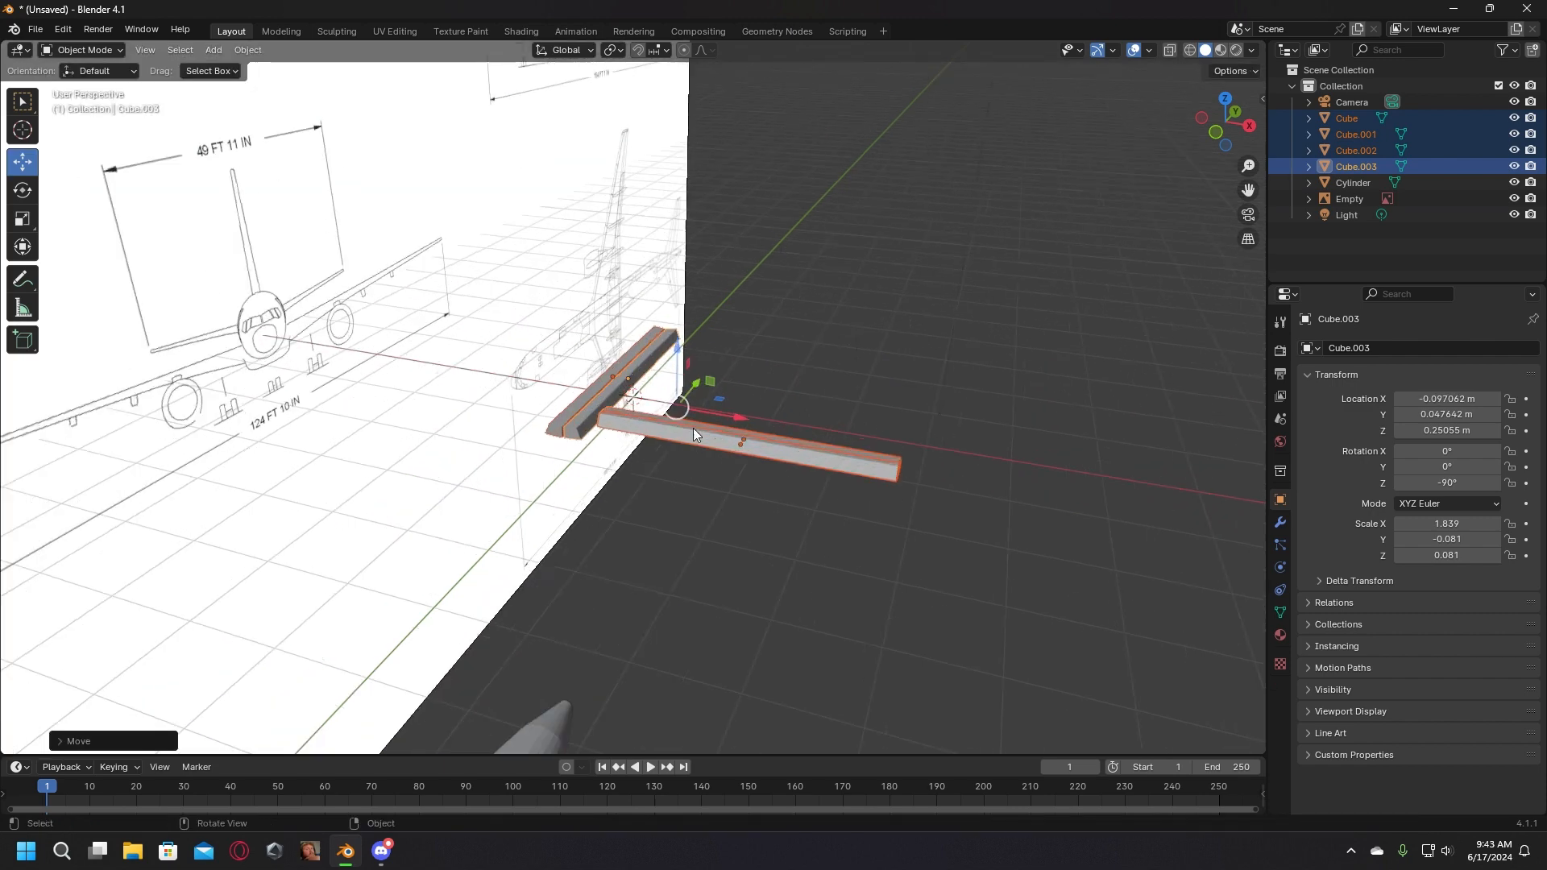
Step: Move the side window blocks across the windshield blocks, placing Cube.001 at about X 0.04 m, Y -1.34 m, Z 0.25 m
drag(799, 388, 799, 388)
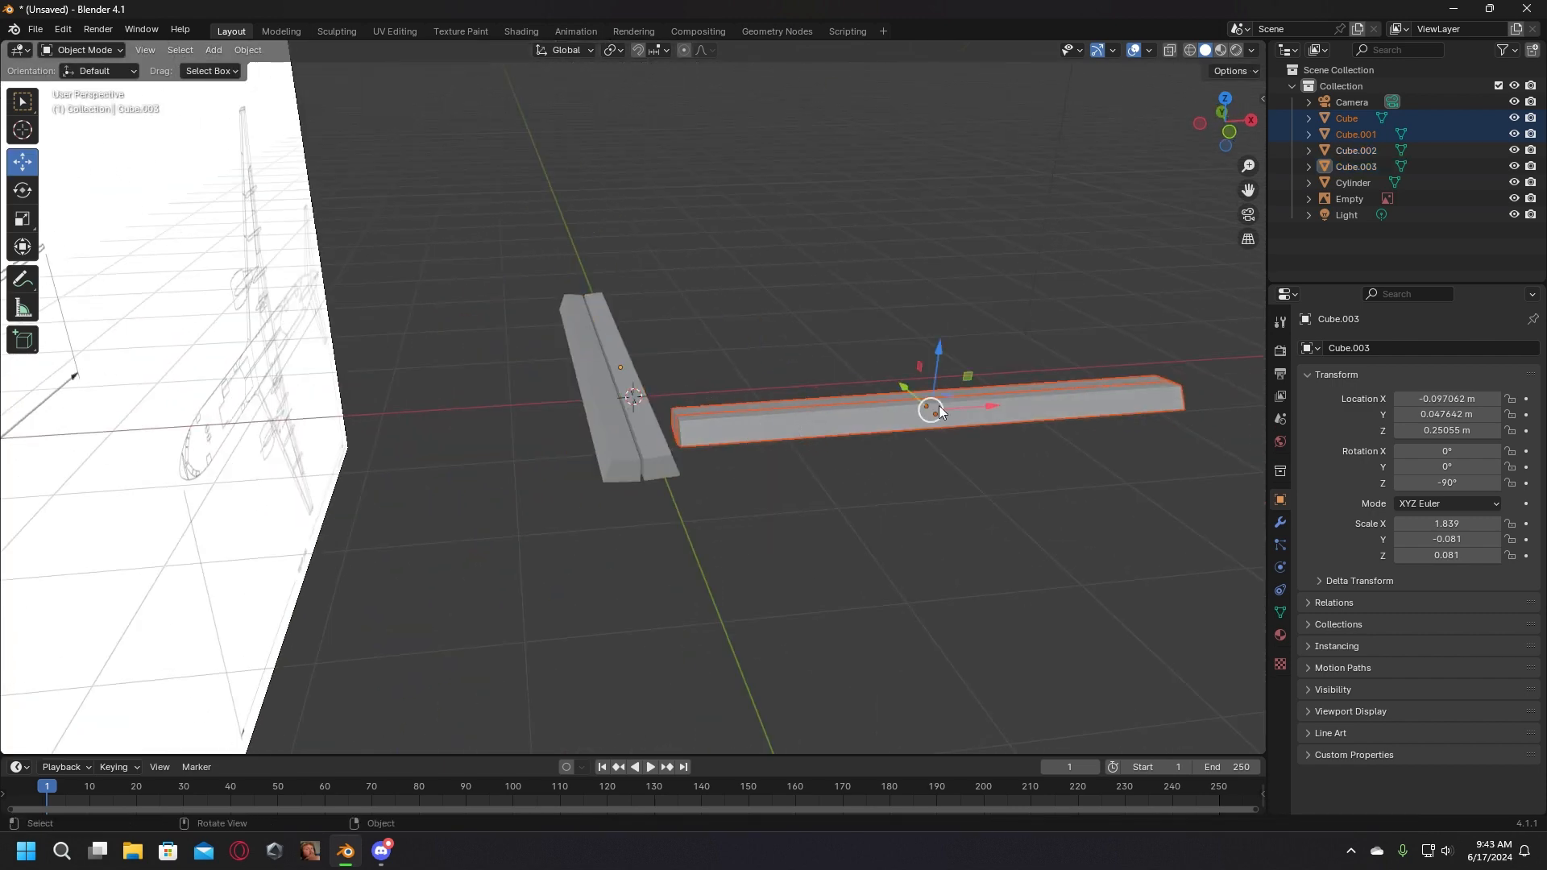
drag(939, 405, 723, 448)
middle_drag(722, 447, 941, 317)
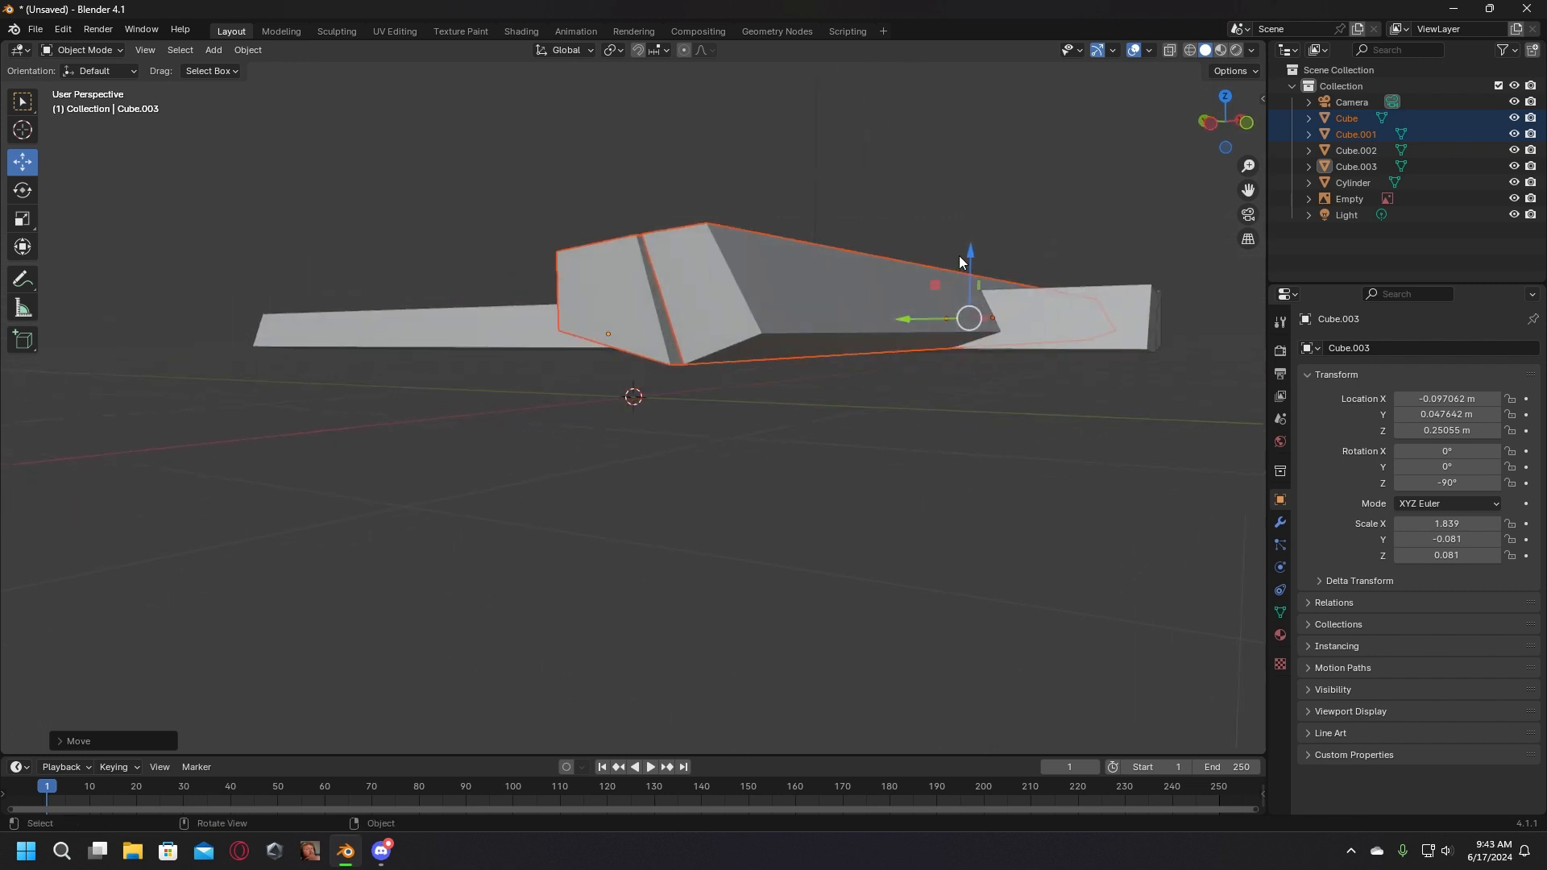
drag(965, 250, 964, 267)
Step: Select both windshield blocks and lower them along Z to about 0.24 m, level with the side window blocks
click(1087, 249)
middle_drag(1086, 250, 1082, 257)
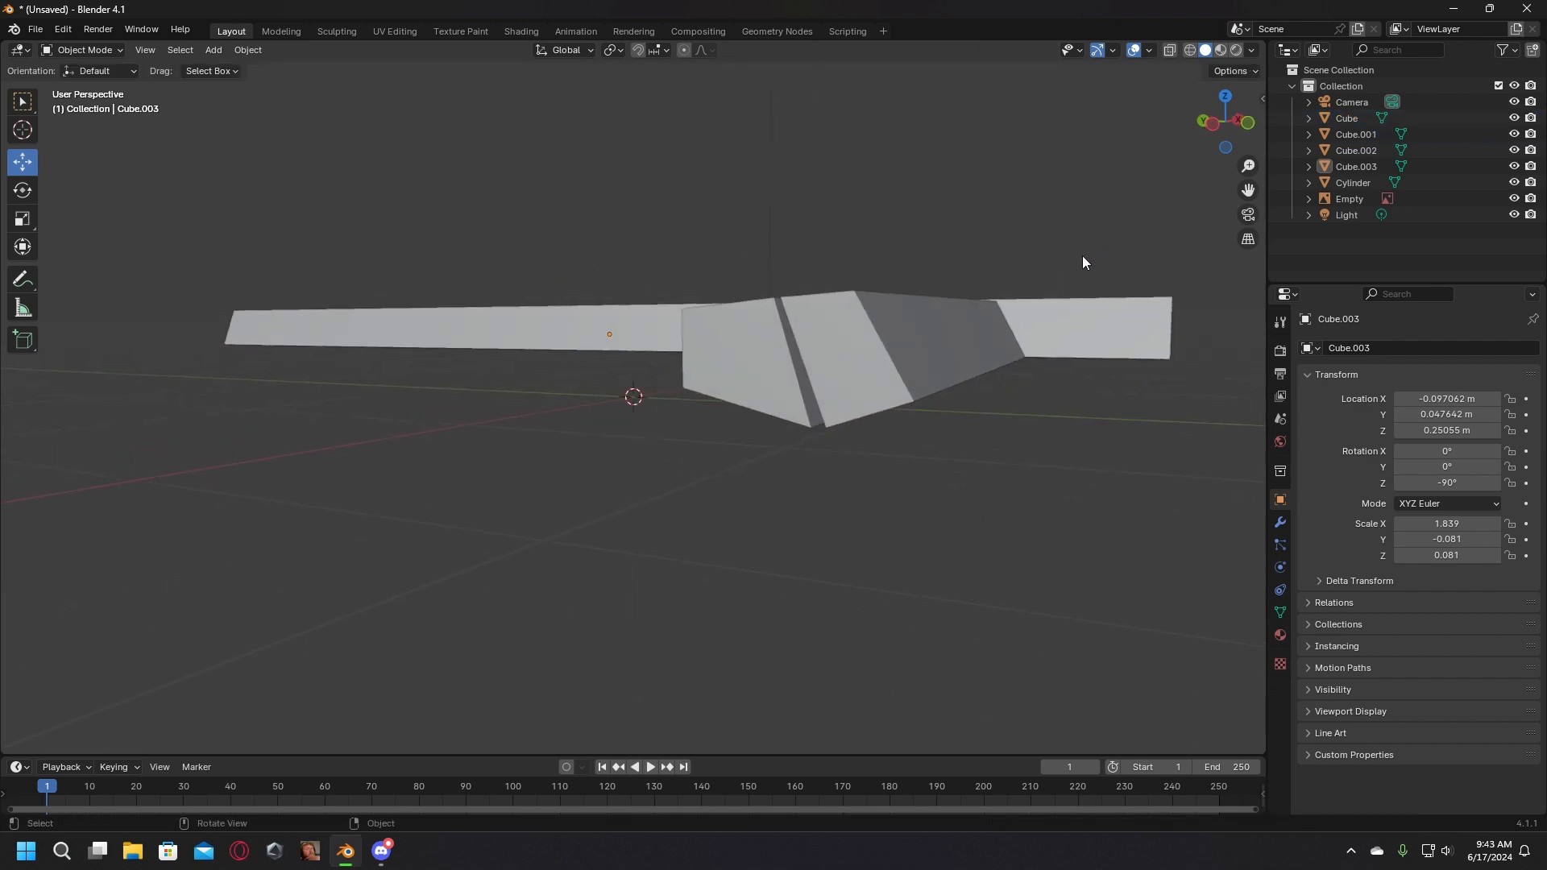
drag(1143, 278, 1144, 278)
middle_drag(1104, 316, 1110, 323)
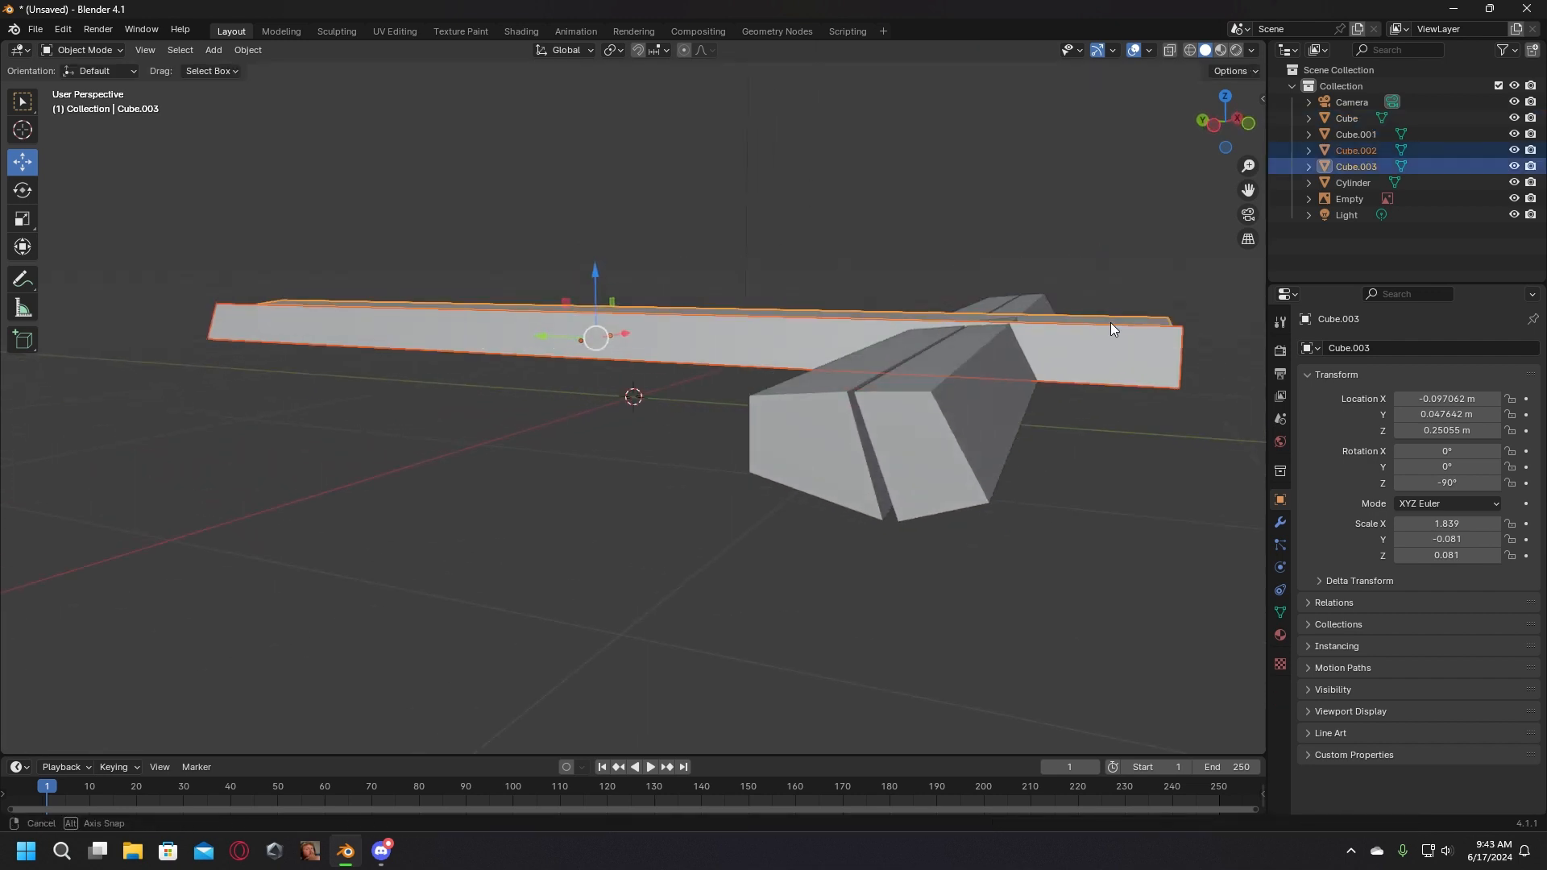
drag(594, 274, 595, 278)
Step: Select the original windshield block, Cube.002, and open it for mesh editing in the Modeling workspace
click(963, 564)
middle_drag(964, 558, 1042, 320)
click(1063, 314)
middle_drag(1041, 468, 937, 460)
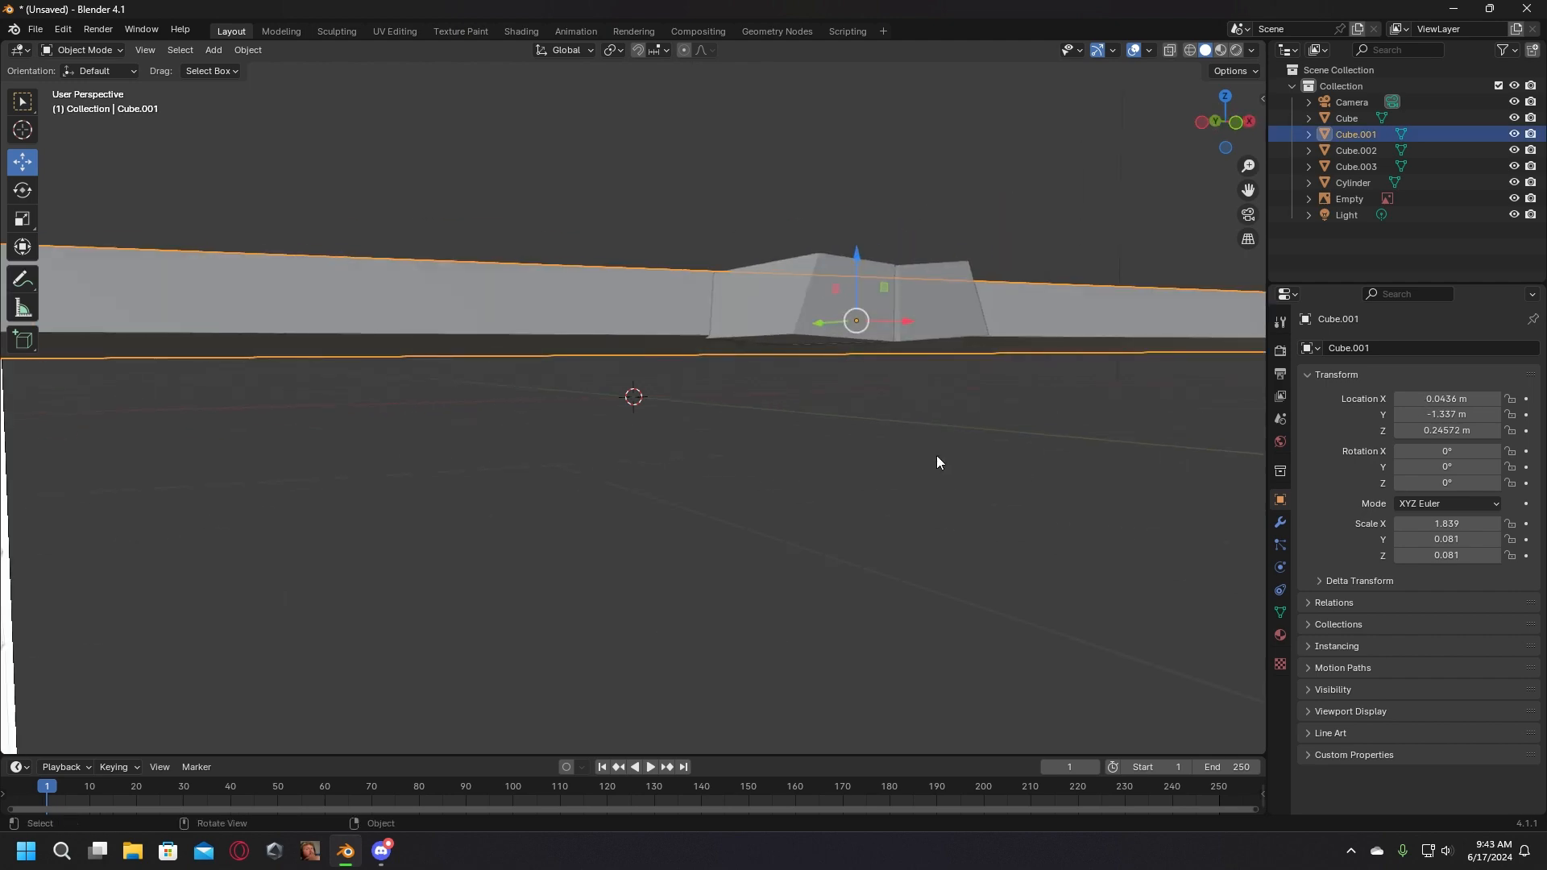
click(712, 303)
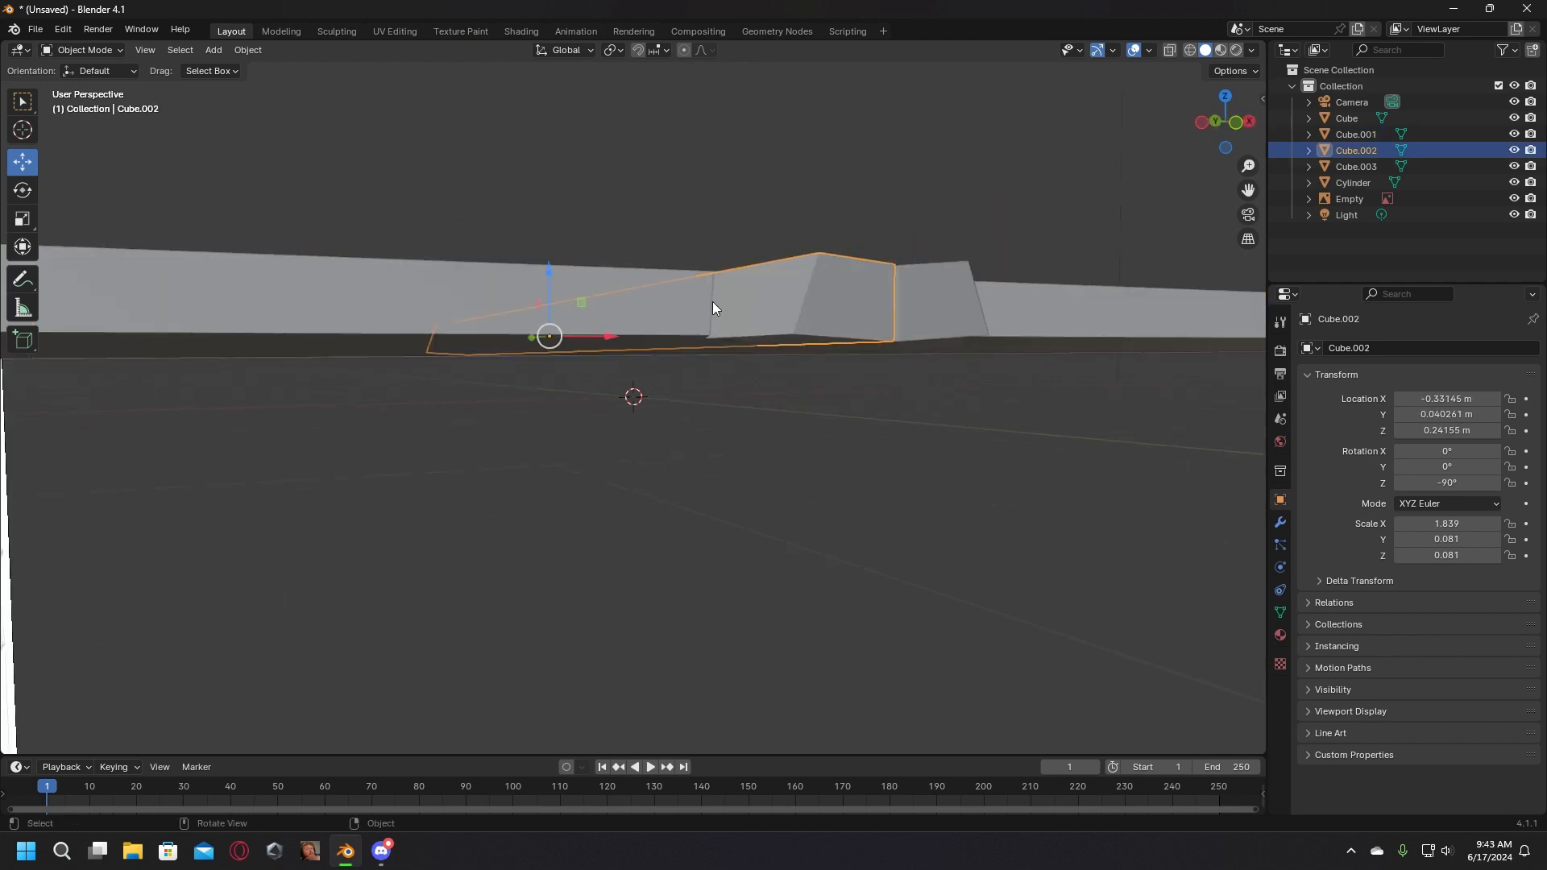
click(298, 36)
Step: Select the windshield block's lower outer edge, switch to solid shading, and raise the edge slightly along Z
middle_drag(564, 355, 690, 352)
click(524, 380)
middle_drag(524, 380, 547, 352)
key(z)
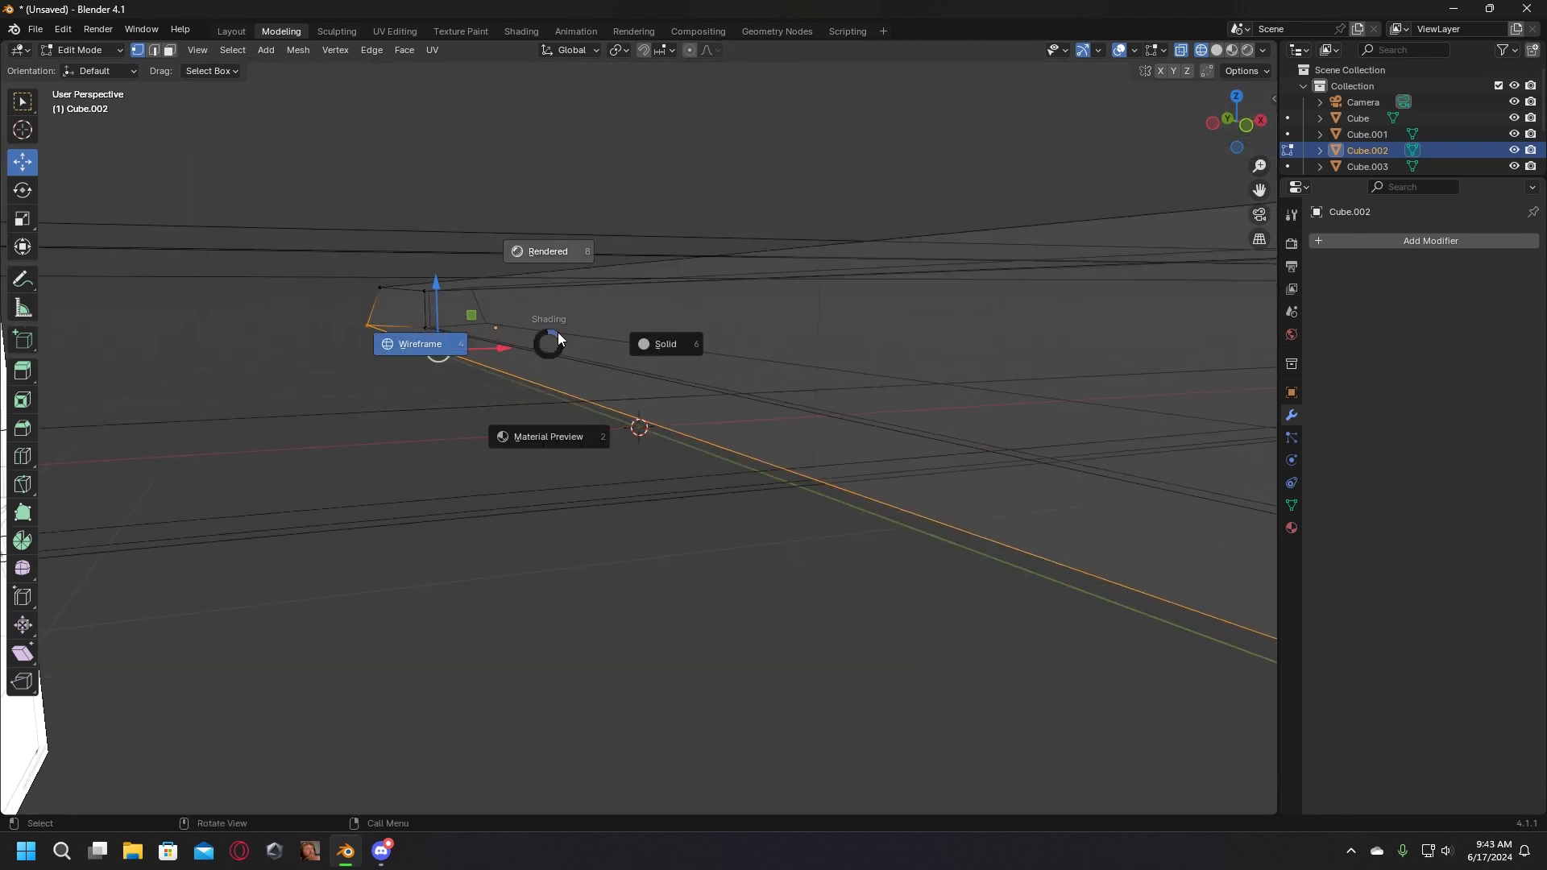
click(622, 332)
middle_drag(611, 340, 572, 347)
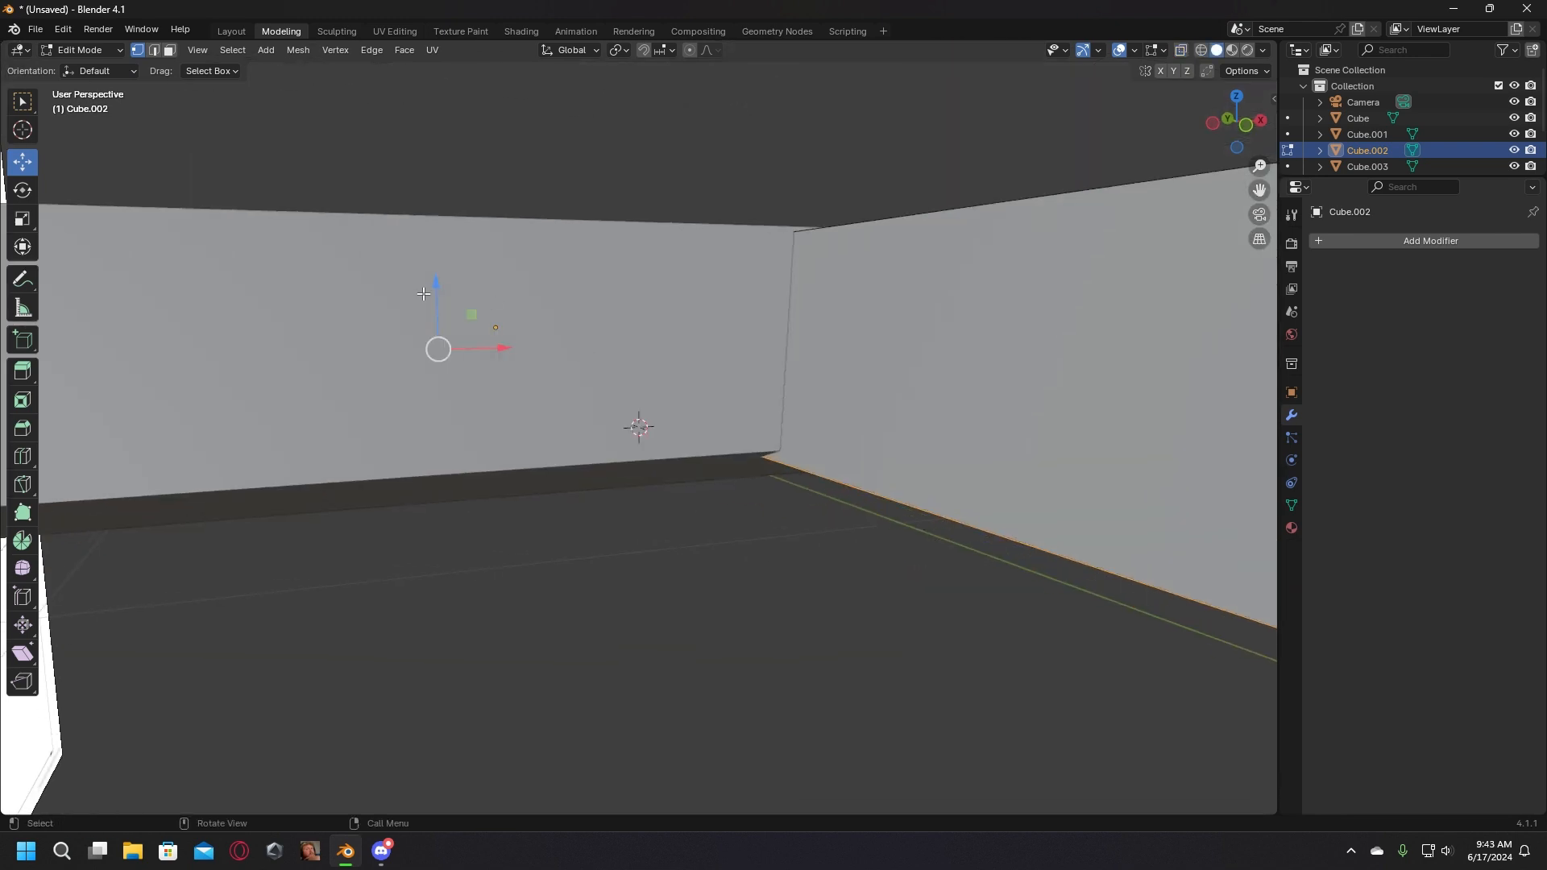
drag(438, 282, 435, 277)
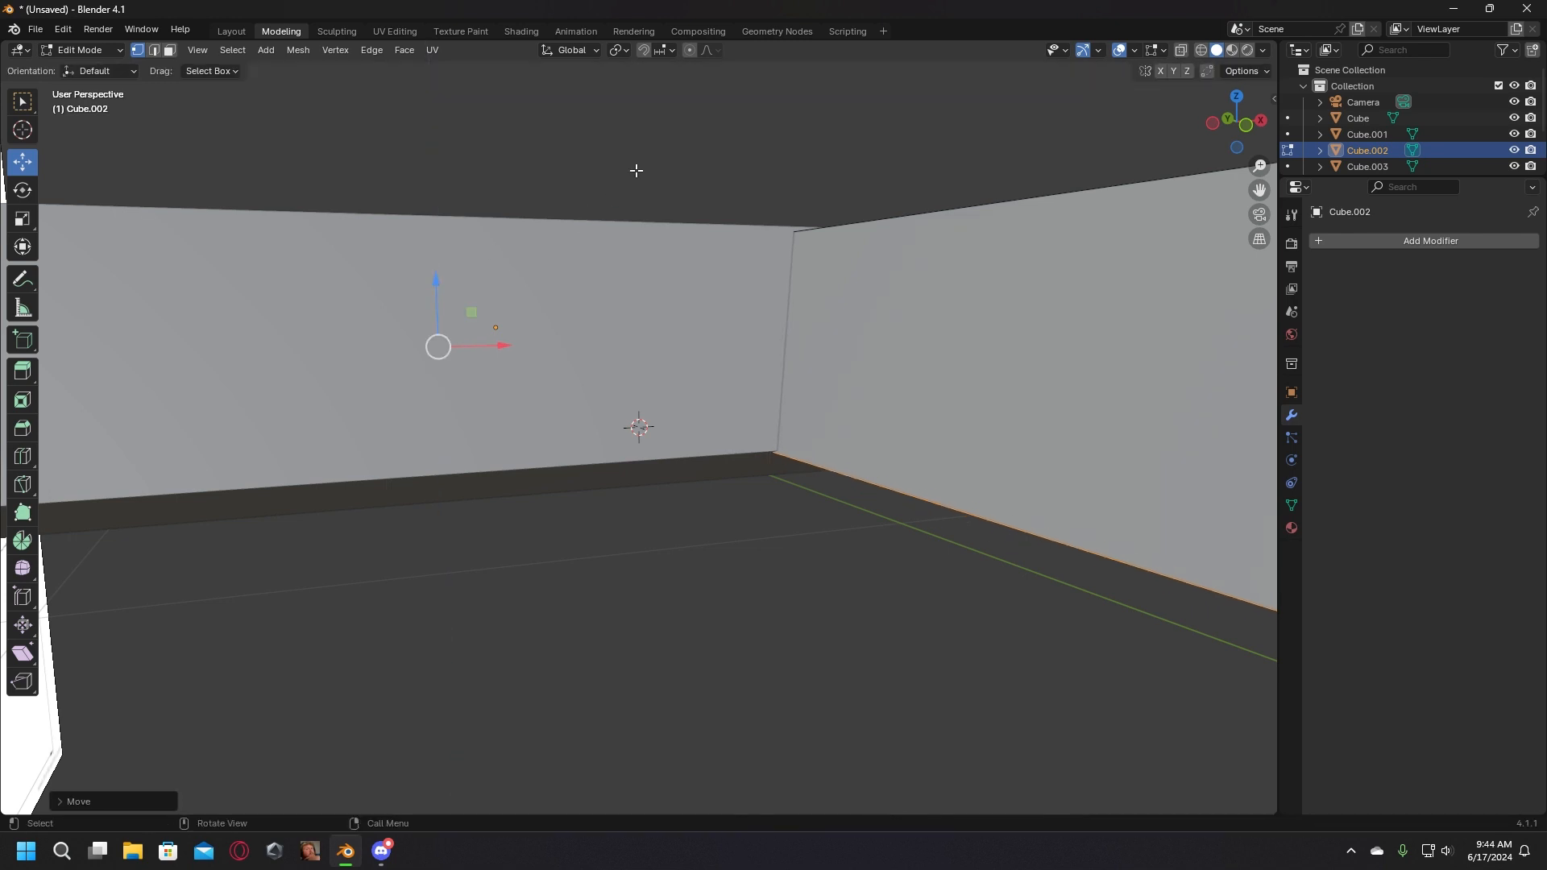
Step: Select the windshield block's upper outer edge and nudge it slightly upward along Z against the side window block
scroll(644, 169, down, 4)
middle_drag(683, 236, 650, 260)
middle_drag(486, 307, 511, 338)
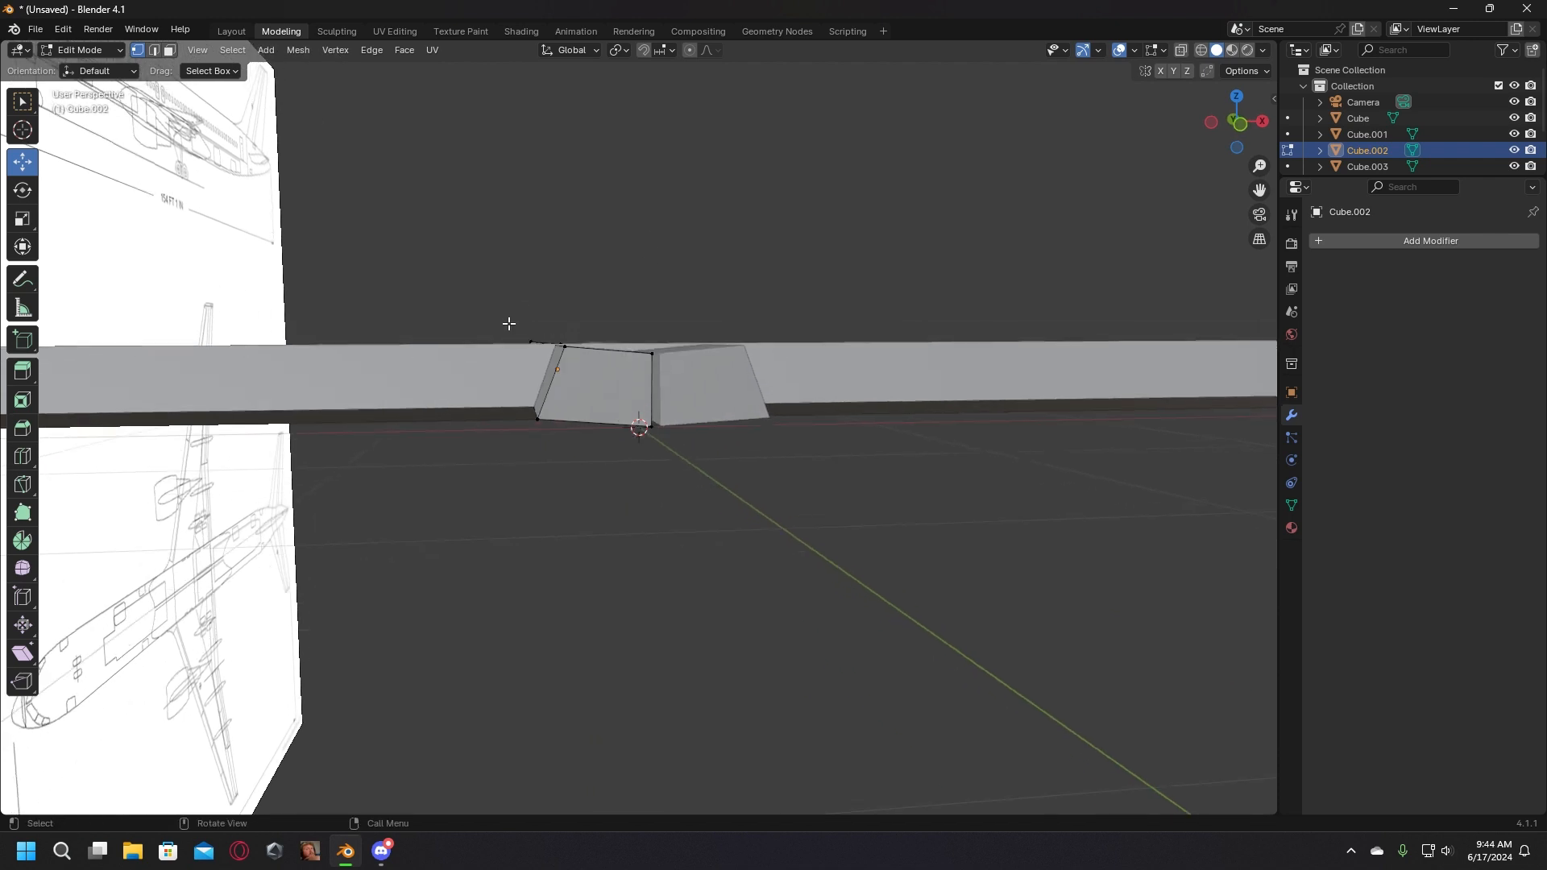
drag(508, 323, 564, 350)
middle_drag(518, 329, 513, 331)
drag(504, 392, 509, 376)
drag(553, 320, 553, 320)
middle_drag(553, 321, 471, 290)
scroll(472, 290, up, 1)
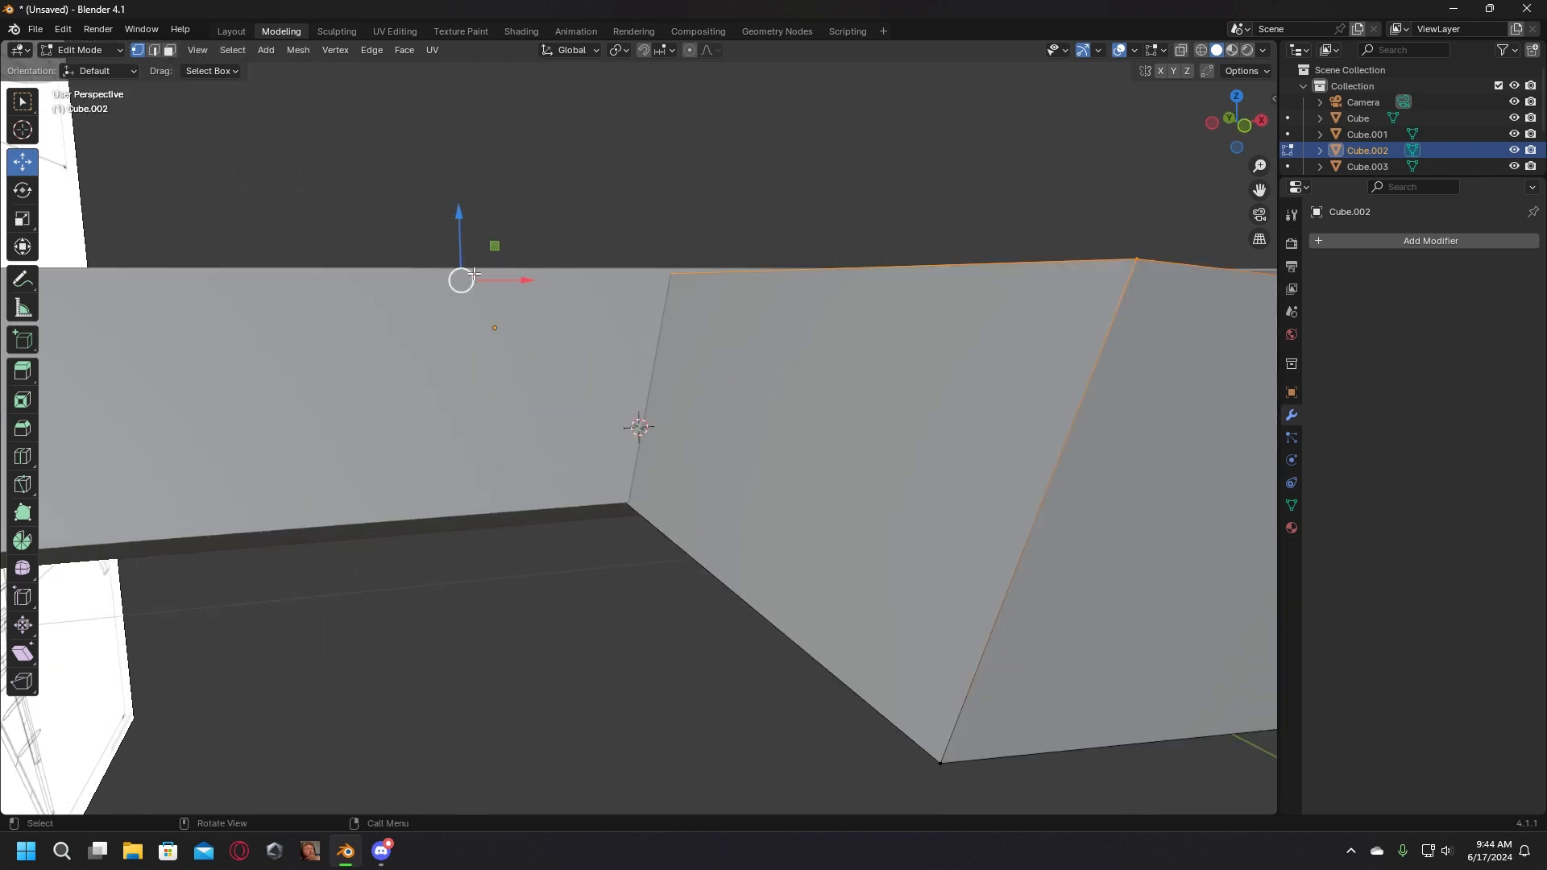
scroll(475, 283, down, 1)
drag(514, 267, 518, 264)
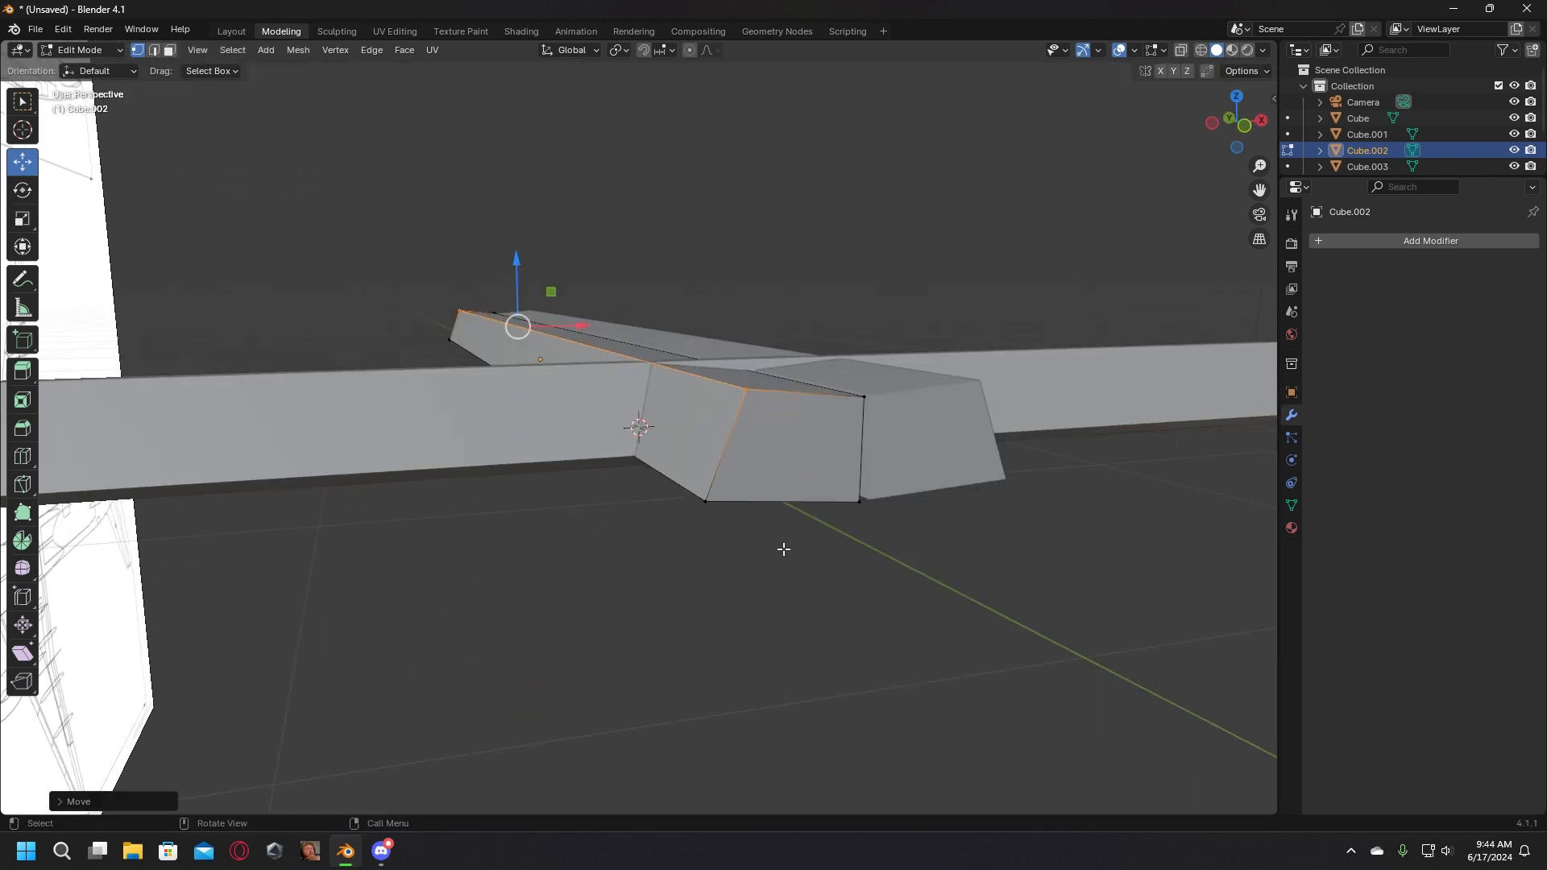
Step: Return to the Layout workspace and delete the old mirrored windshield block, Cube.003
click(784, 549)
middle_drag(784, 549, 341, 7)
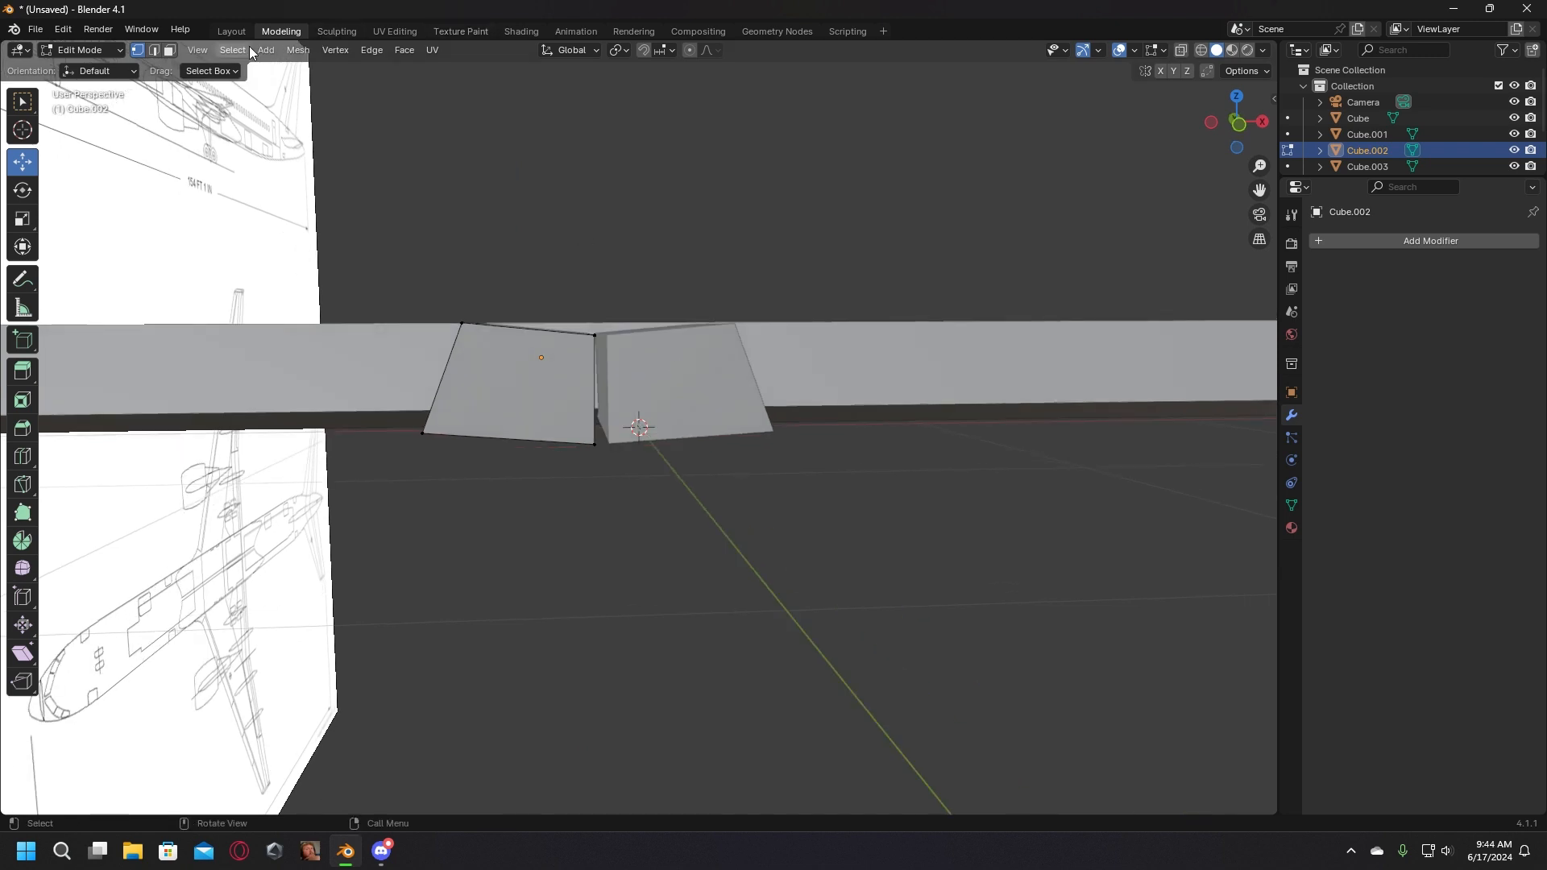
click(231, 31)
middle_drag(854, 385, 788, 403)
click(741, 327)
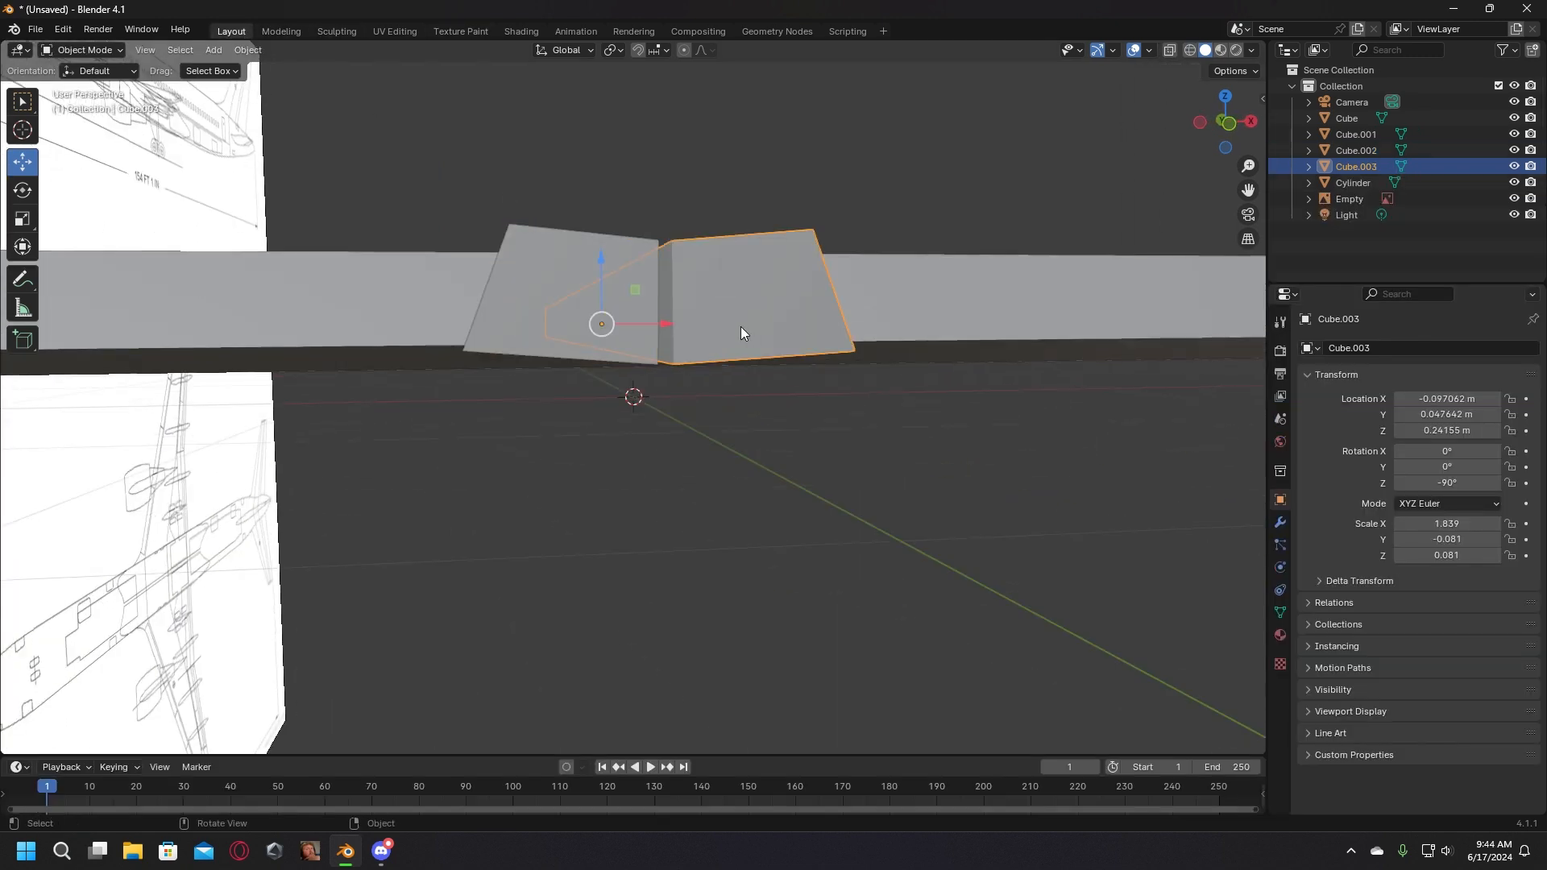
key(Delete)
Step: Duplicate the edited windshield block in place and mirror the duplicate along its local Y axis
click(510, 287)
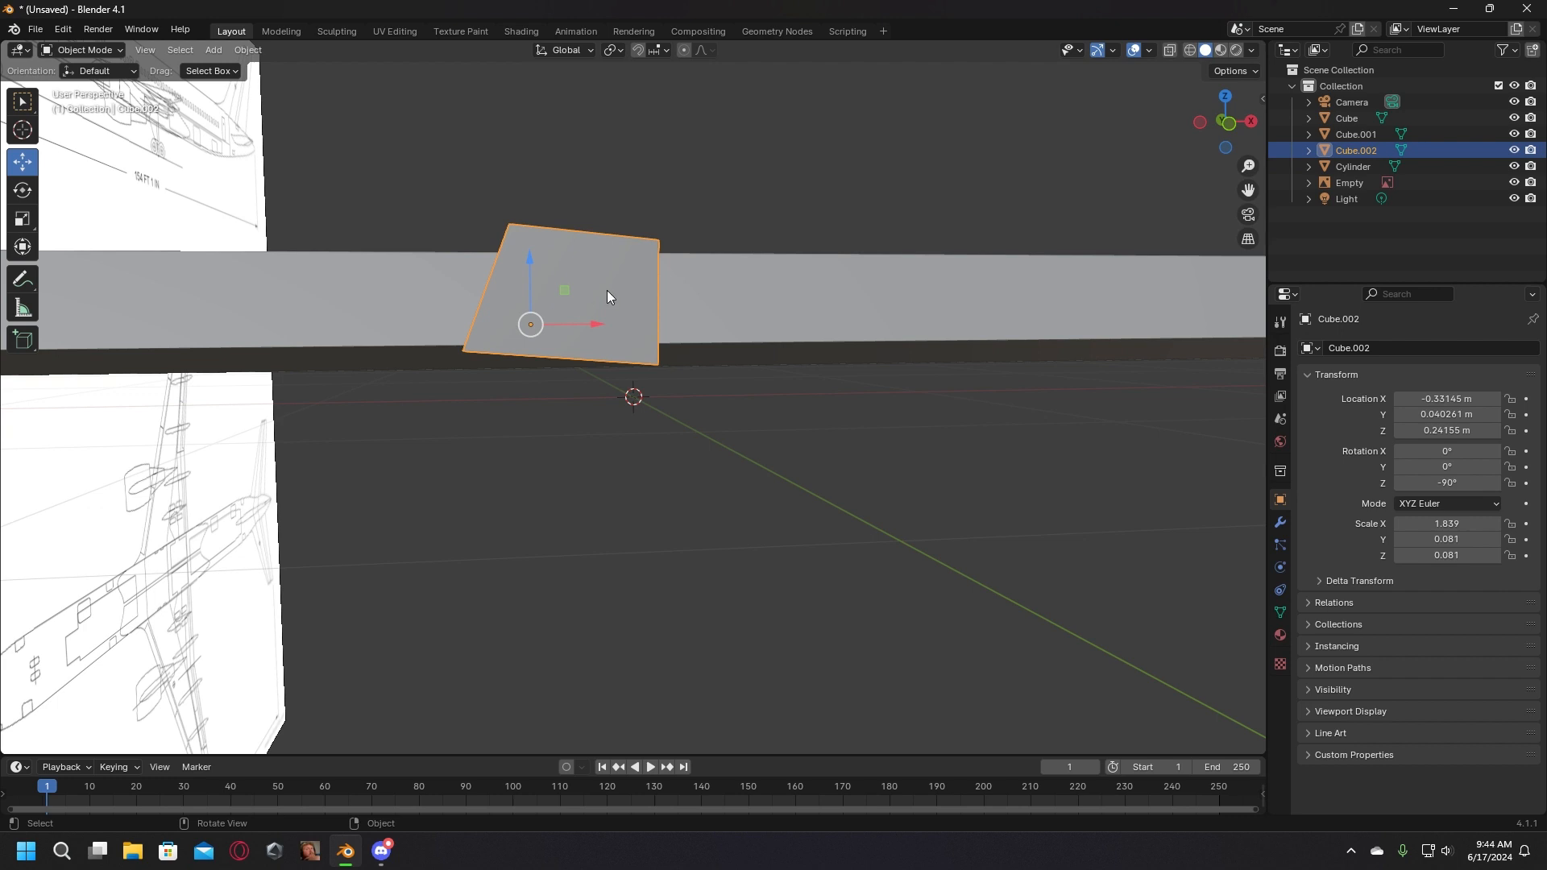
key(shift+d)
key(Escape)
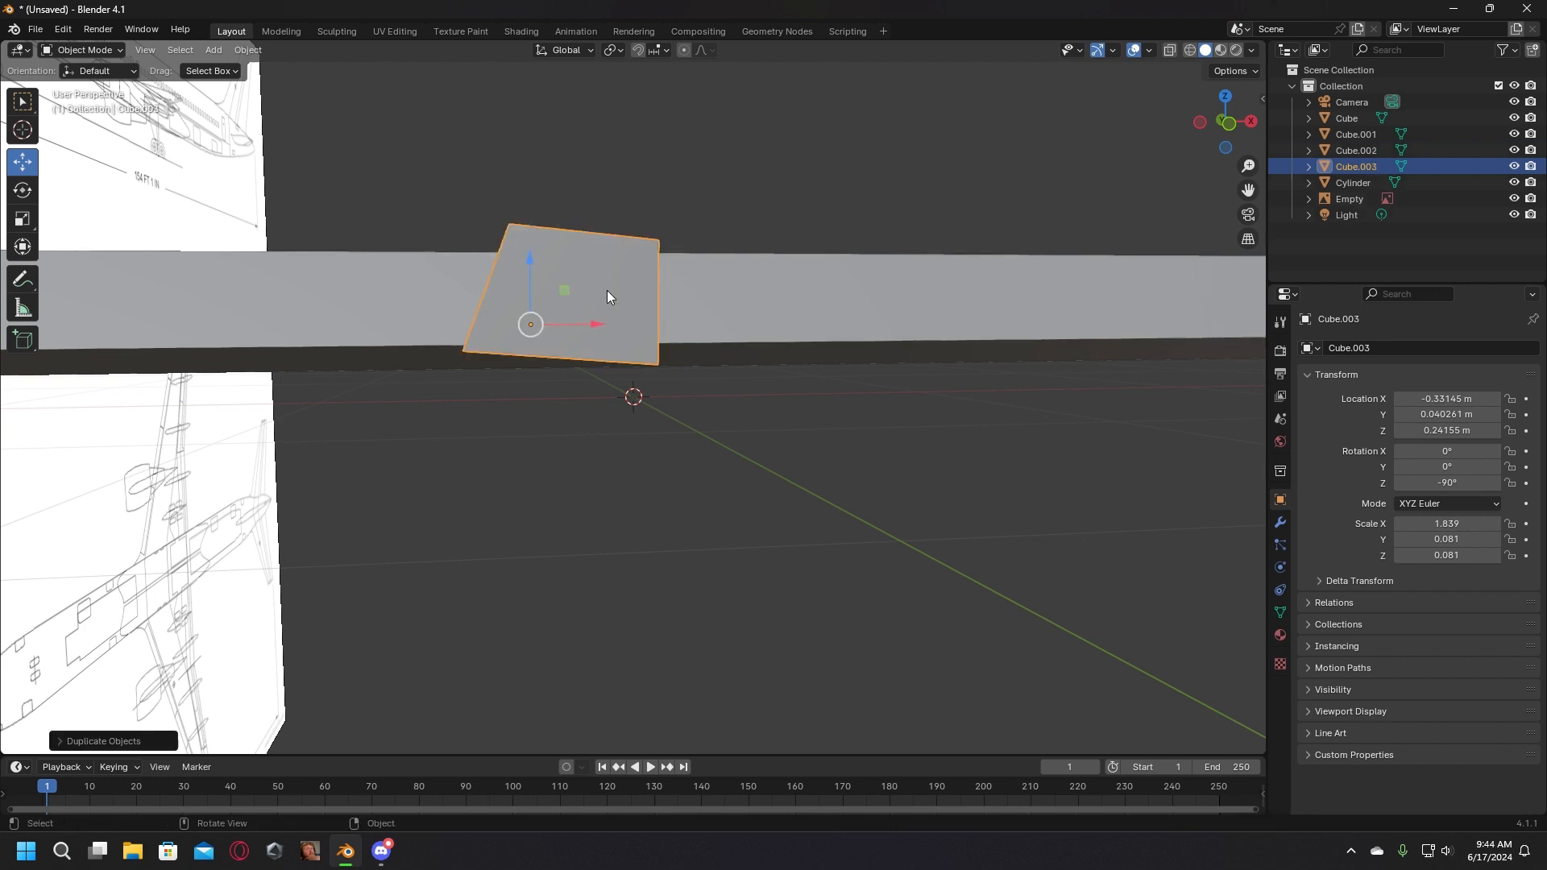
right_click(573, 338)
mouse_move(583, 335)
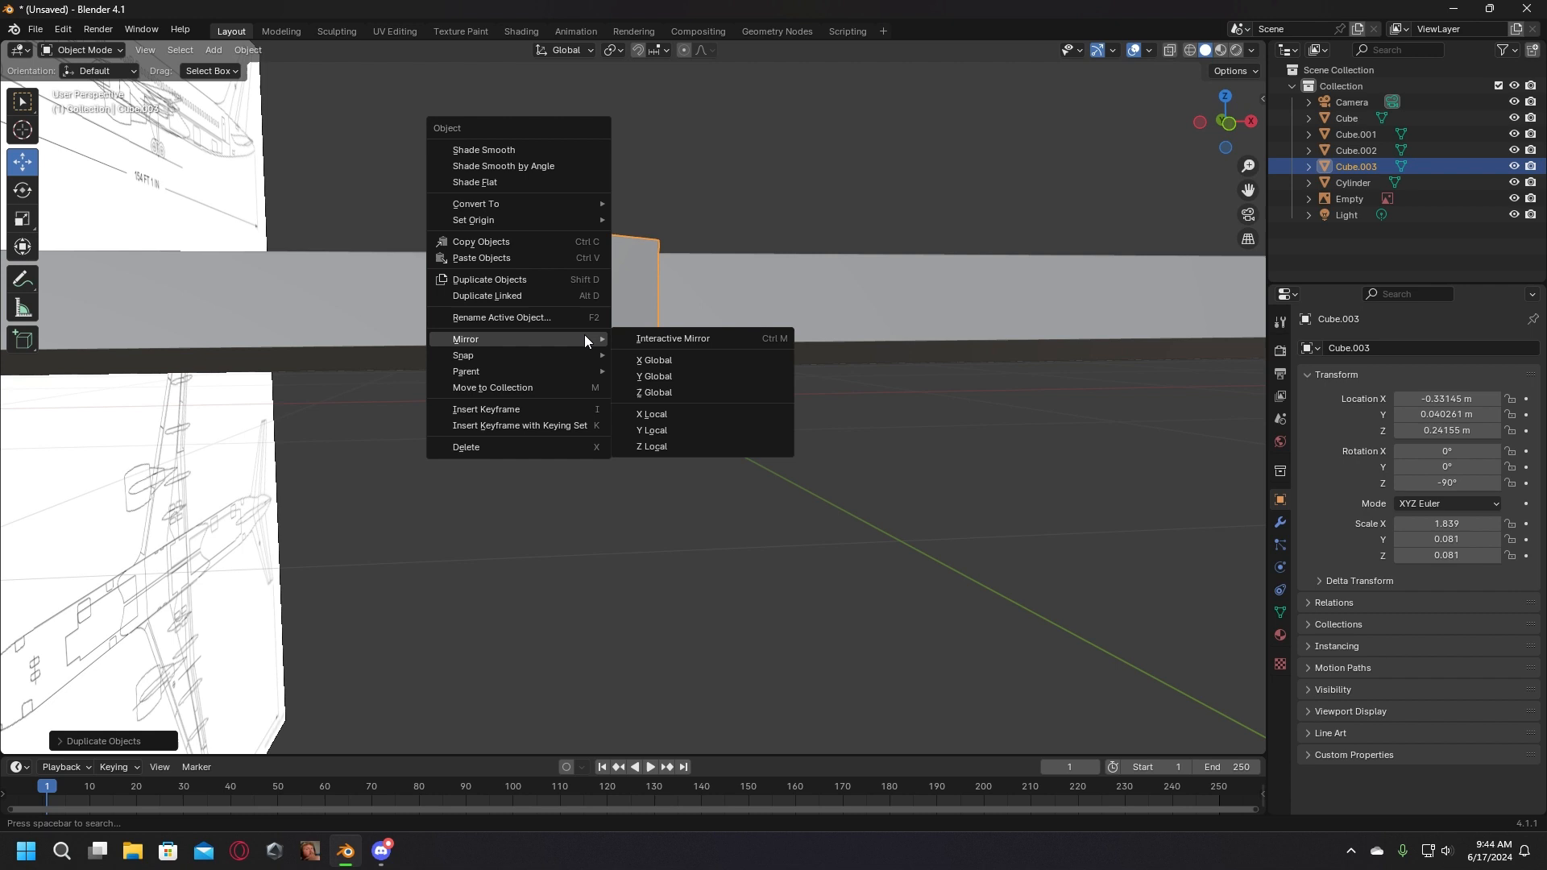
click(674, 431)
Step: Move the mirrored windshield block along X to about -0.106 m, beside the original pane
drag(599, 321, 675, 332)
scroll(674, 332, up, 2)
scroll(662, 335, up, 3)
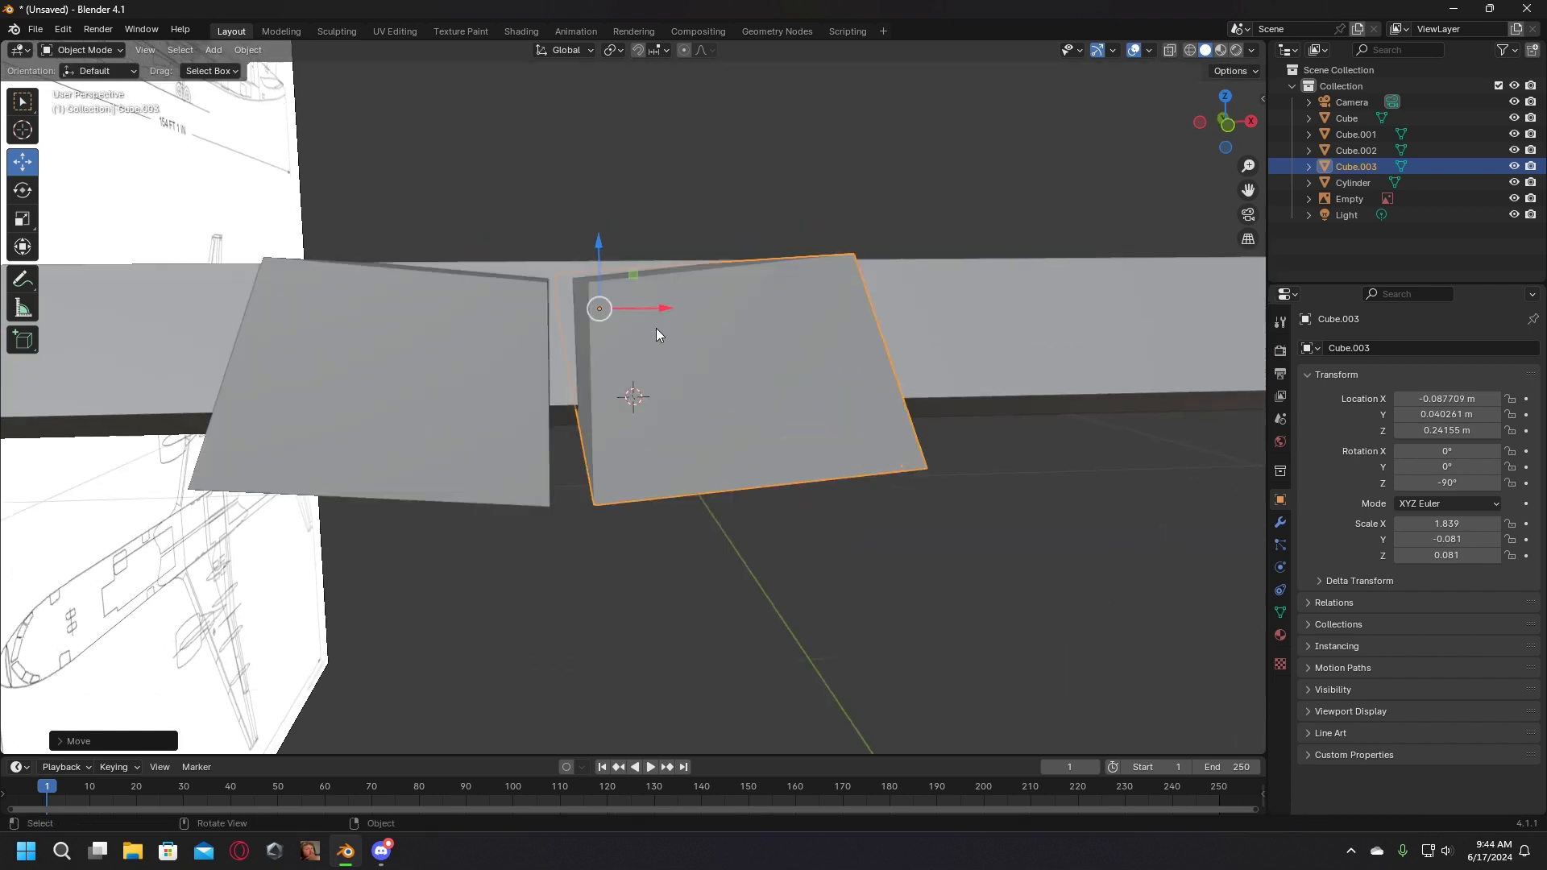
drag(649, 306, 637, 307)
Step: Select the fuselage cylinder and move it along Y to about 1.41 m, toward the window blocks
scroll(630, 483, down, 3)
middle_drag(659, 516, 505, 535)
scroll(505, 536, down, 5)
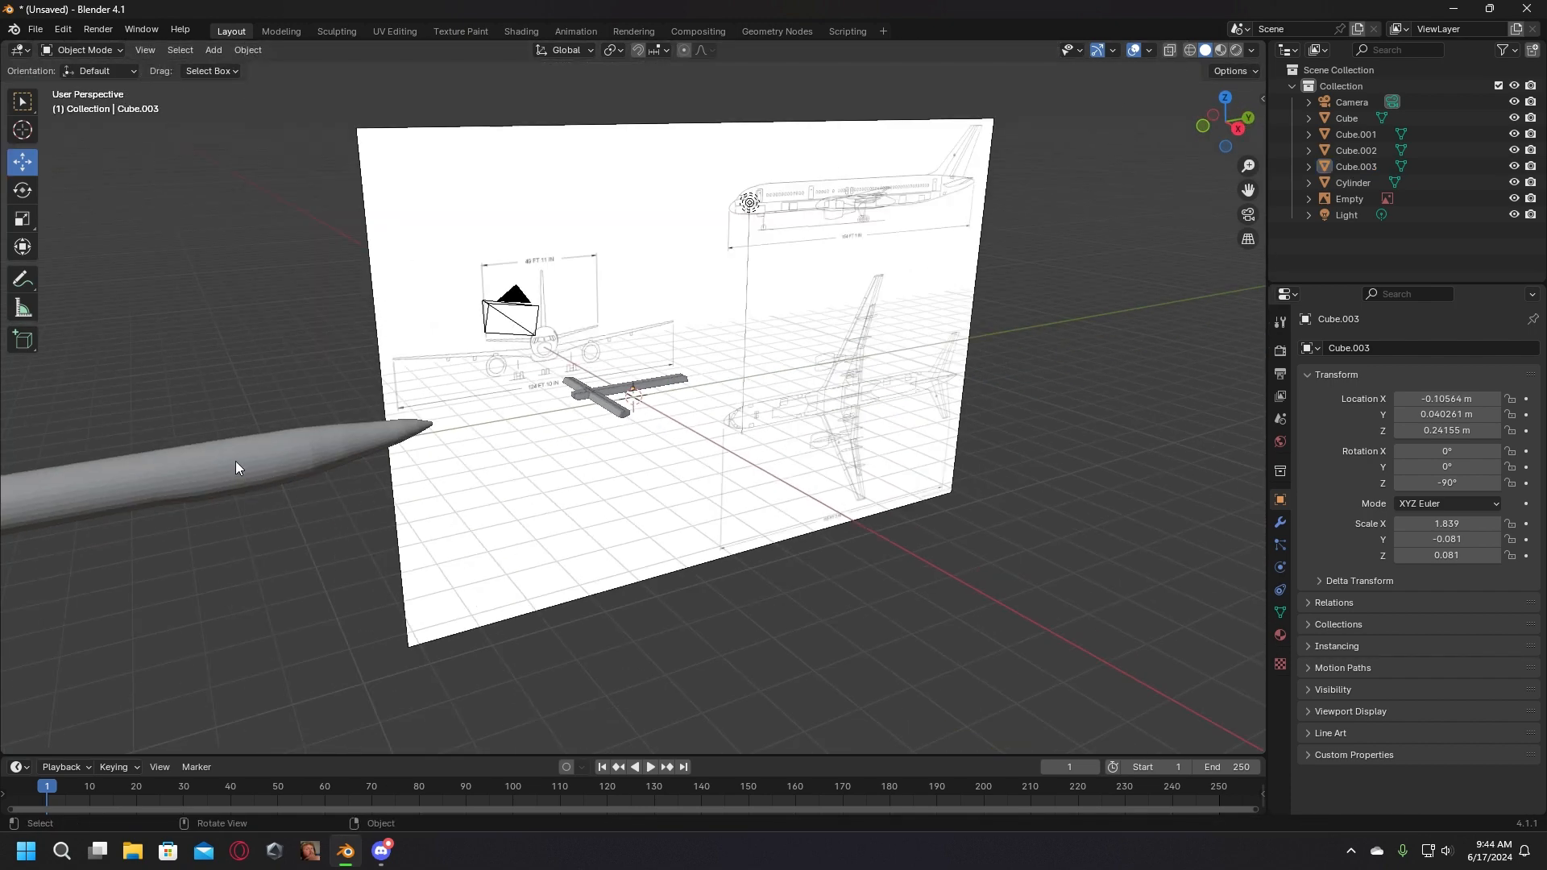
click(235, 461)
scroll(241, 480, down, 3)
drag(317, 452, 732, 425)
Step: Lower the fuselage to about 0.19 m on Z and move it along X to about -0.17 m, over the windshield blocks
scroll(736, 425, up, 6)
middle_drag(738, 427, 824, 184)
scroll(930, 445, up, 4)
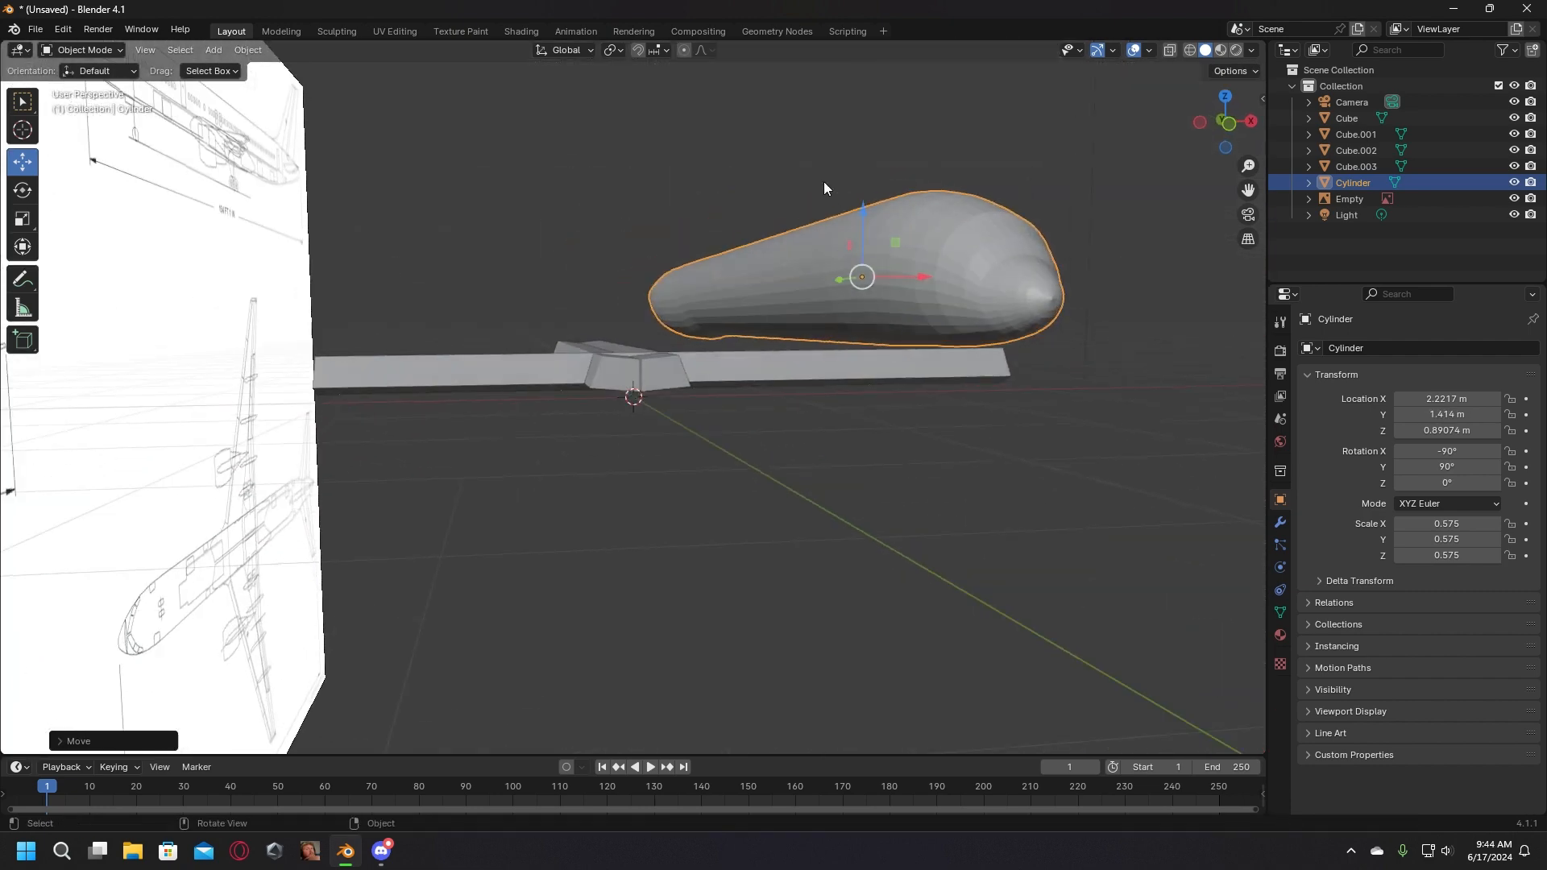
drag(865, 208, 866, 298)
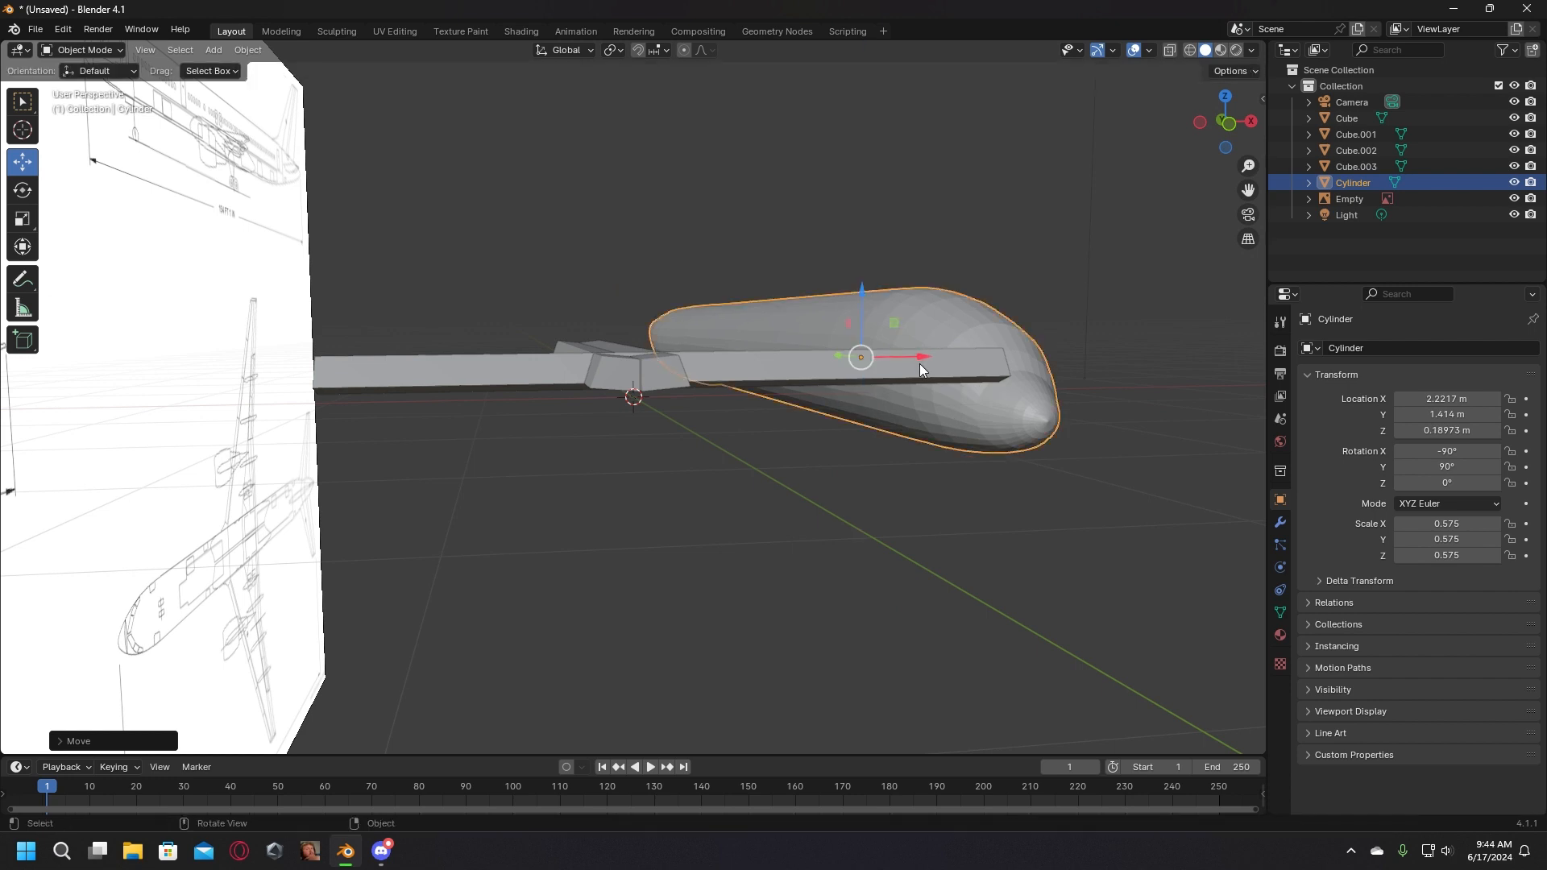
drag(920, 364, 646, 414)
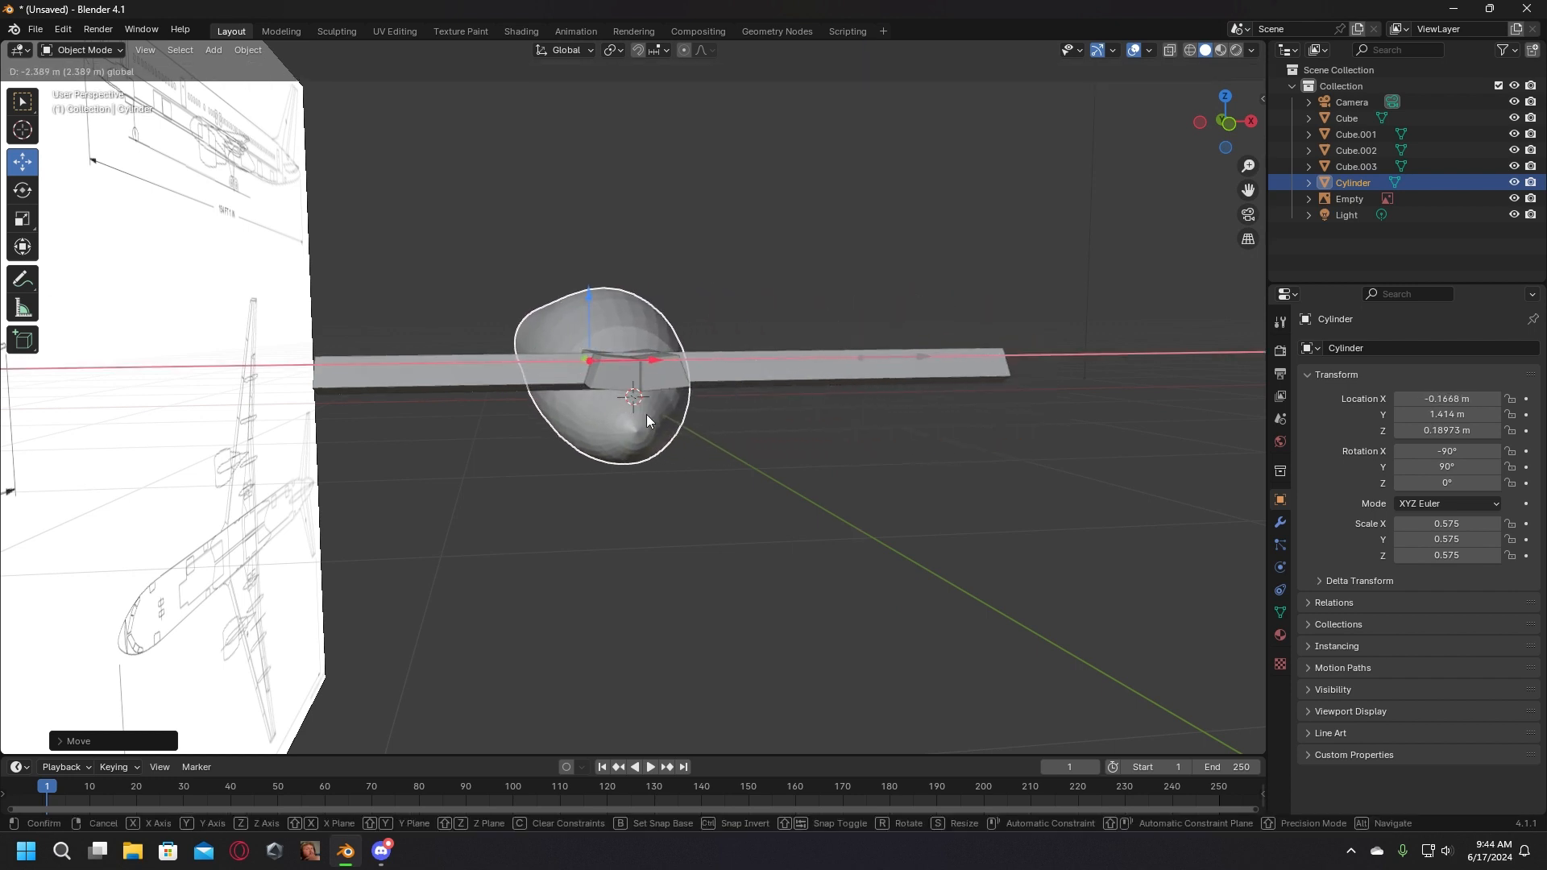
Step: Move the fuselage back along Y to about 2.63 m and sideways along X to about 1.31 m
middle_drag(646, 414, 786, 451)
drag(418, 352, 448, 380)
scroll(448, 380, down, 5)
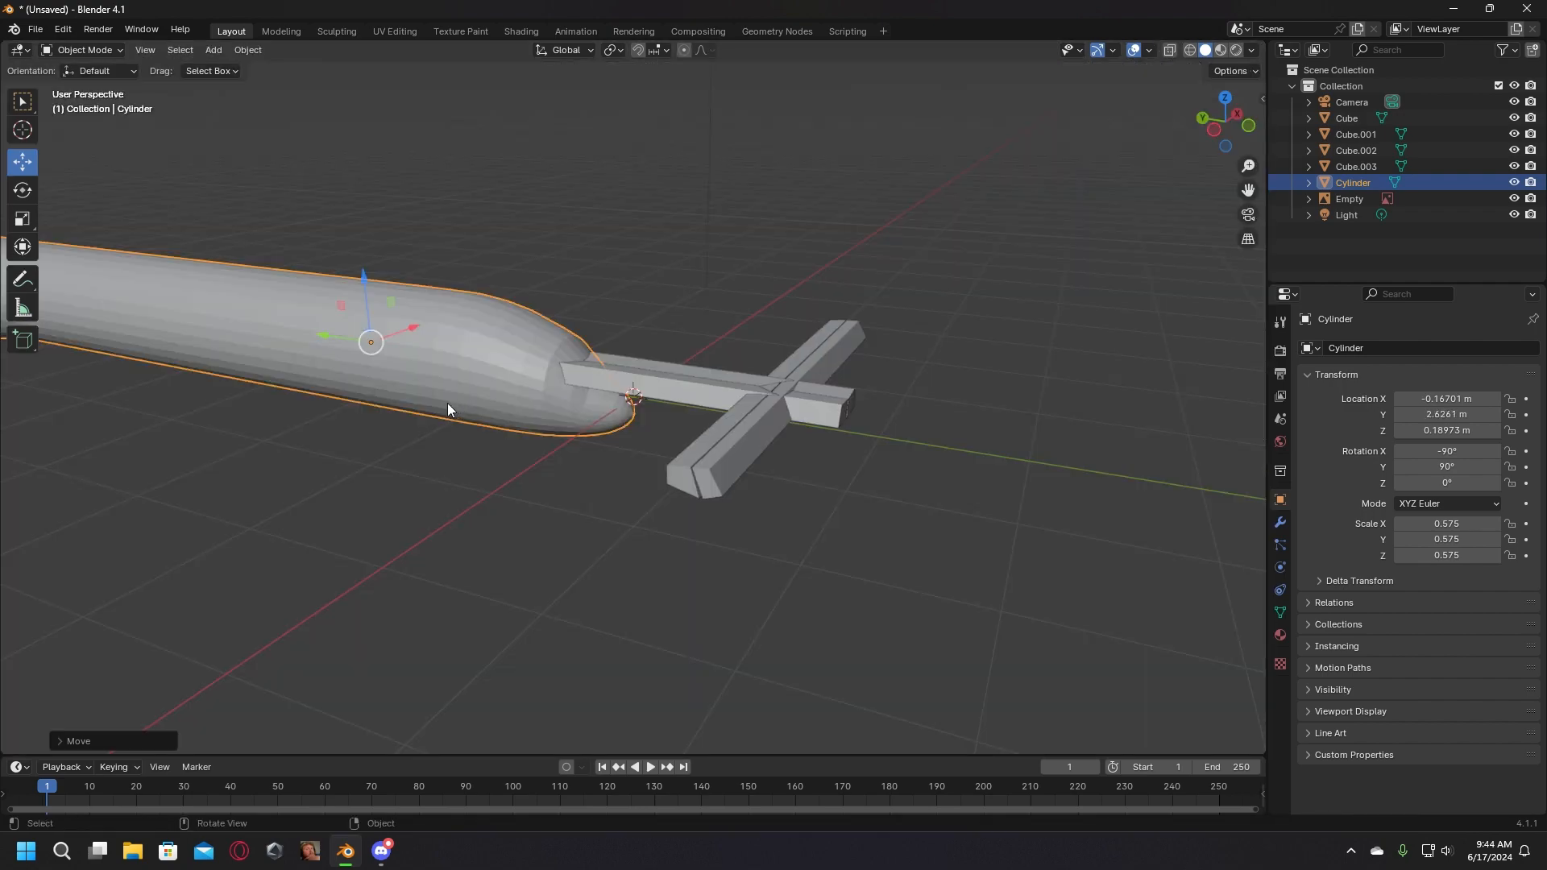
middle_drag(449, 403, 594, 339)
drag(751, 345, 799, 414)
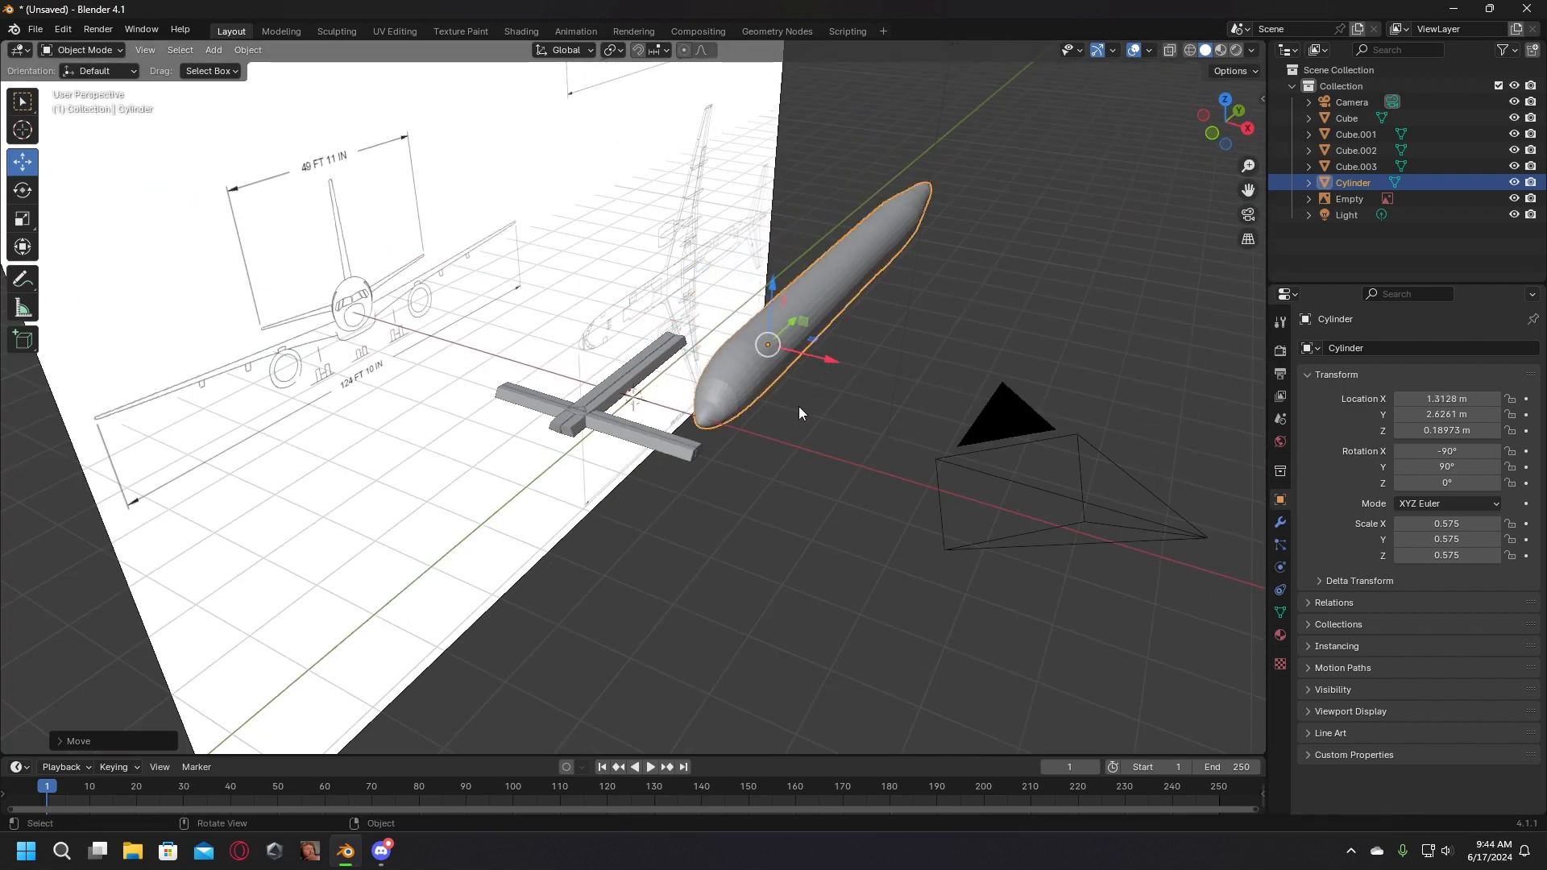
Step: Duplicate the fuselage in place and shrink the copy to a scale of about 0.526 on X and Y and 0.569 on Z
middle_drag(553, 595, 1044, 541)
key(shift+d)
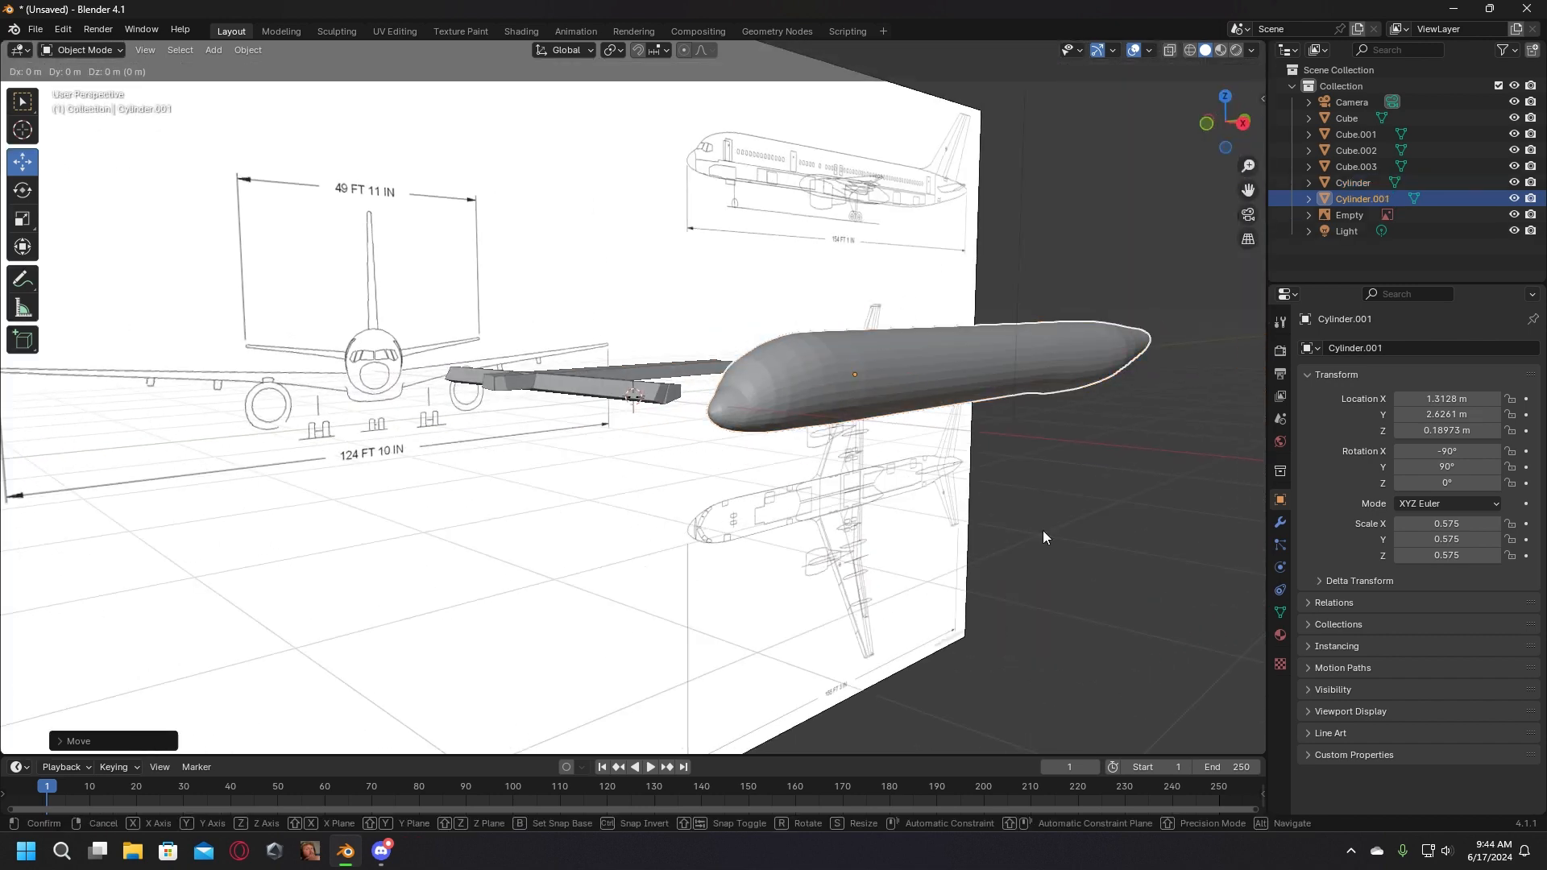
right_click(1043, 531)
click(23, 218)
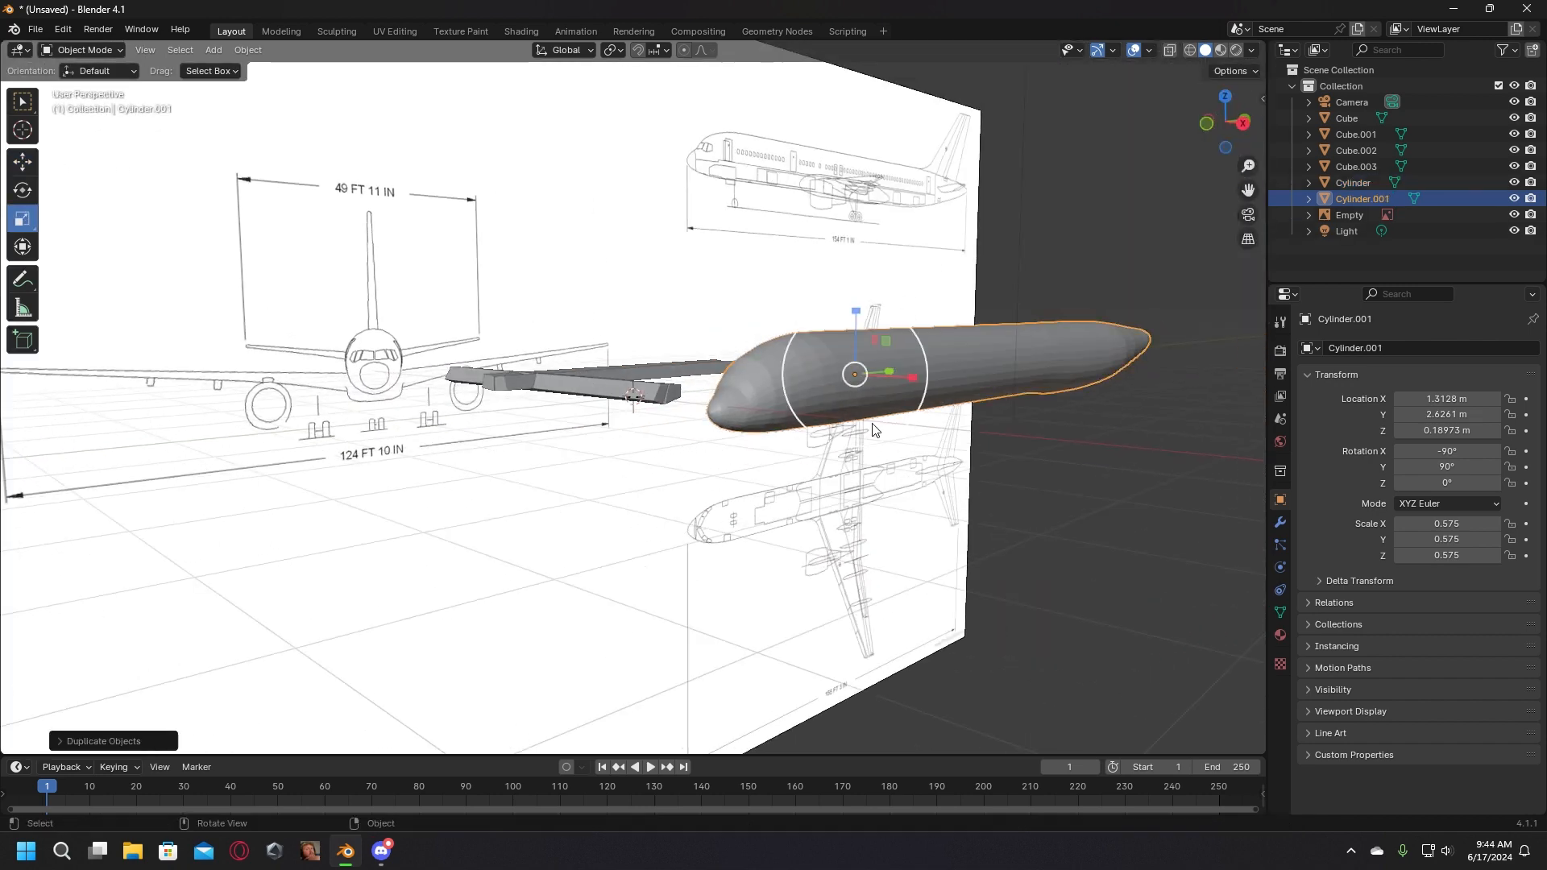
drag(854, 425, 850, 416)
middle_drag(950, 463, 843, 399)
scroll(866, 450, down, 2)
drag(900, 388, 907, 390)
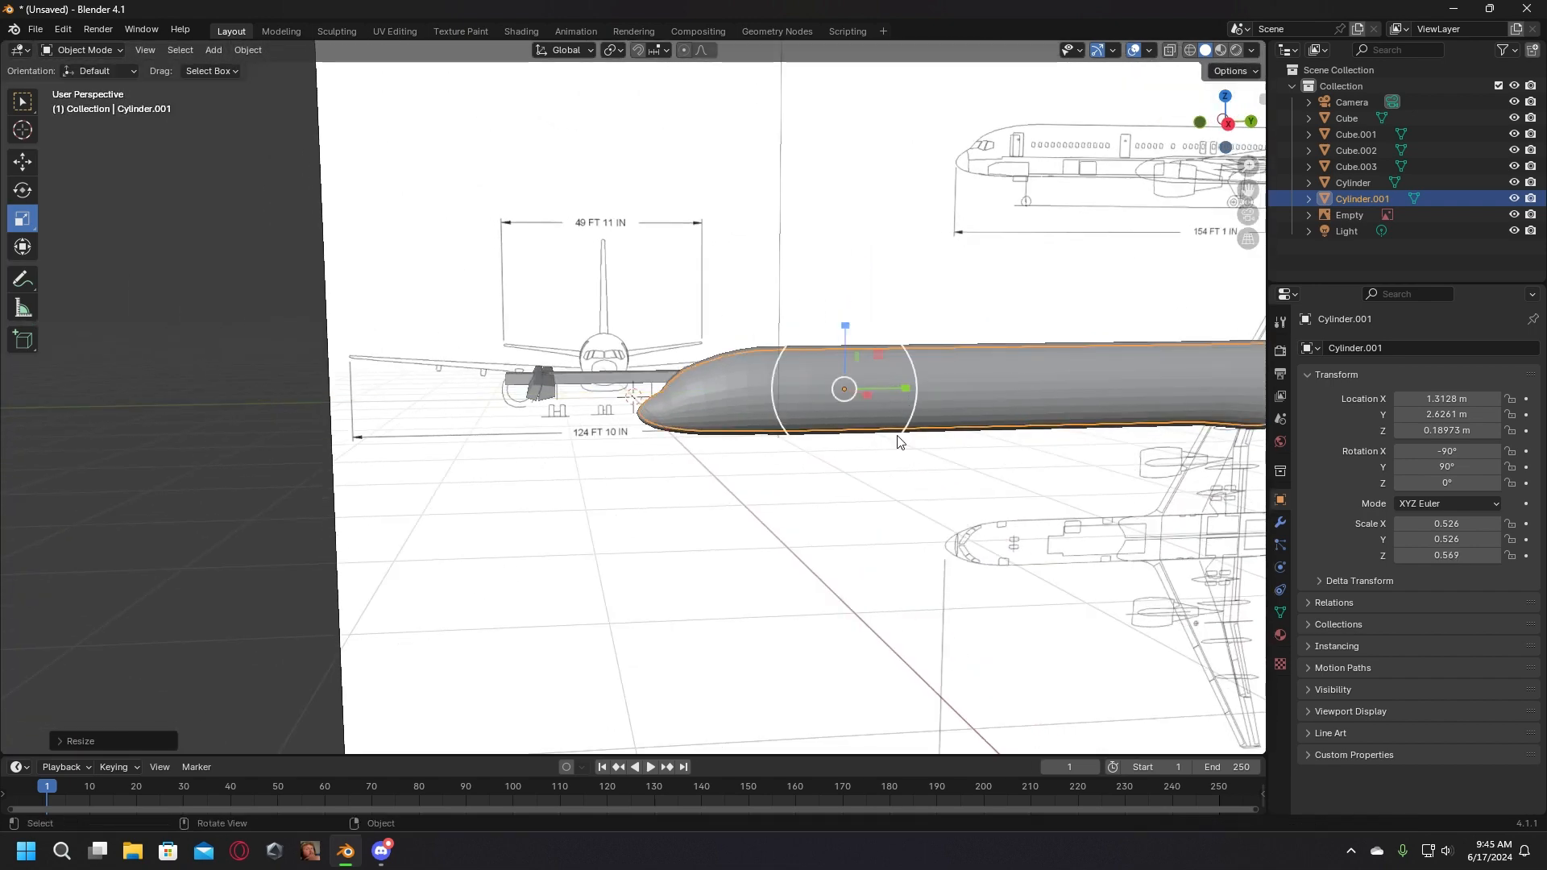
Step: Nudge the shrunken fuselage copy slightly down along Z within the outer fuselage
middle_drag(907, 390, 862, 461)
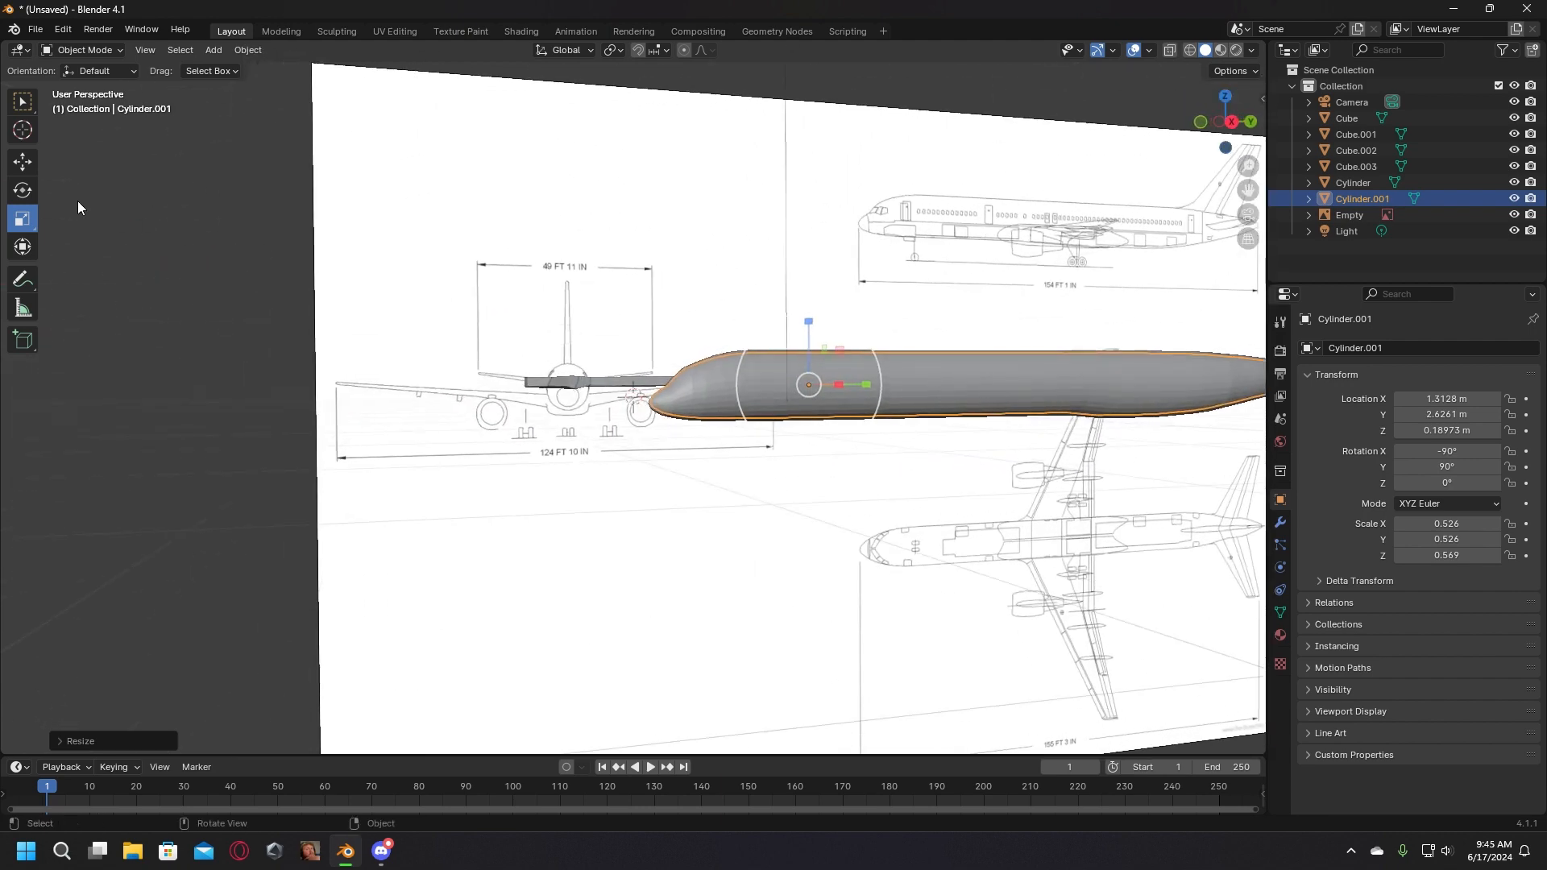
click(23, 162)
drag(811, 324, 809, 329)
scroll(656, 449, down, 1)
Step: Add a Boolean Difference modifier to the original fuselage with Cylinder.001 as the cutting object, and apply it
click(686, 388)
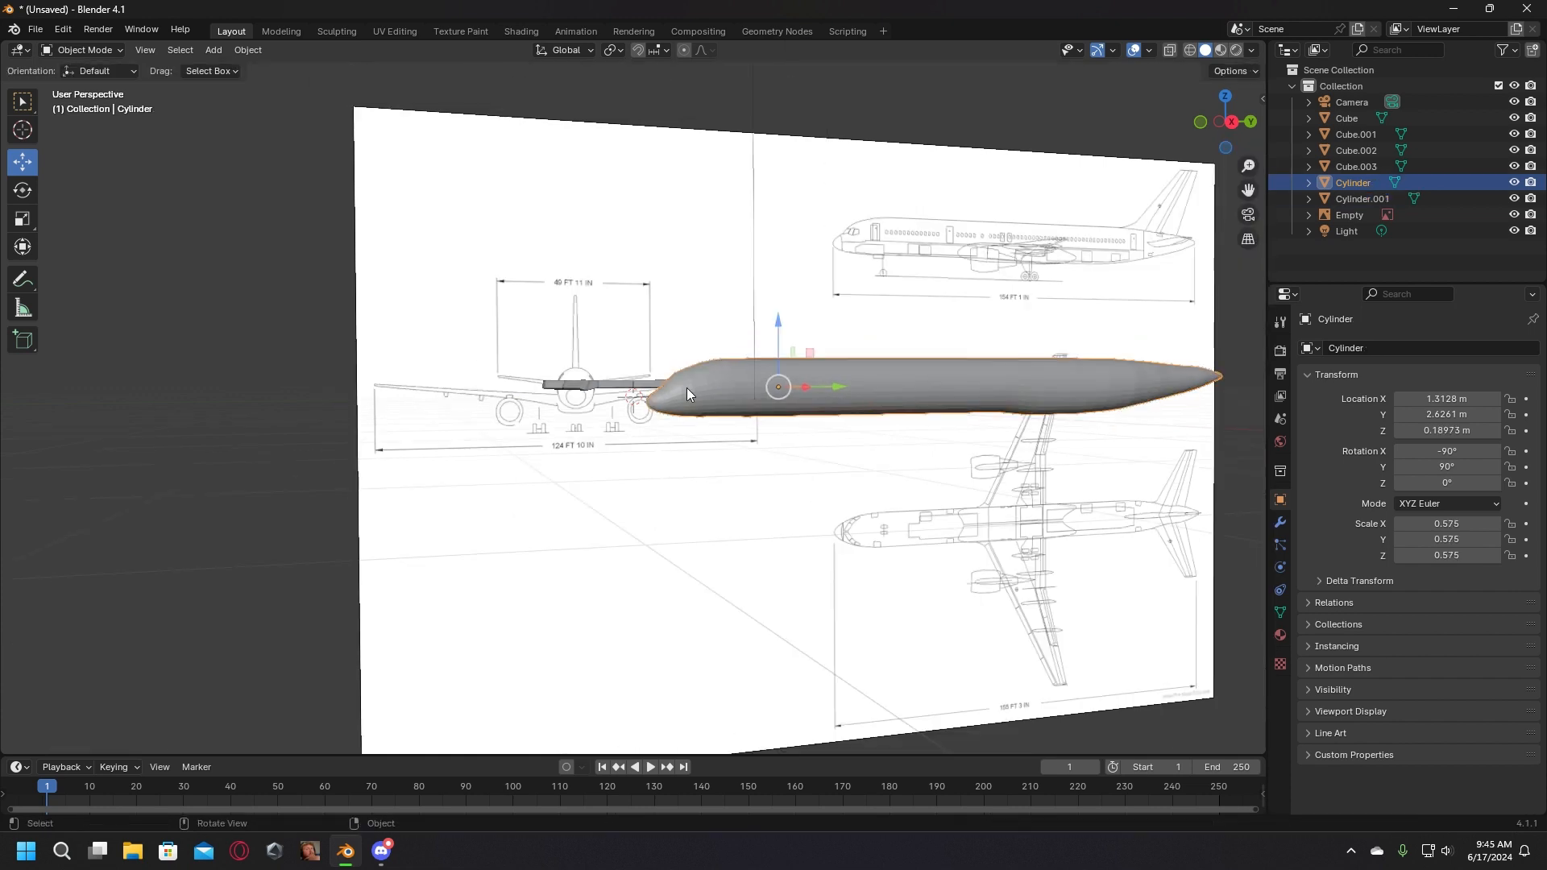
click(1288, 524)
click(1397, 347)
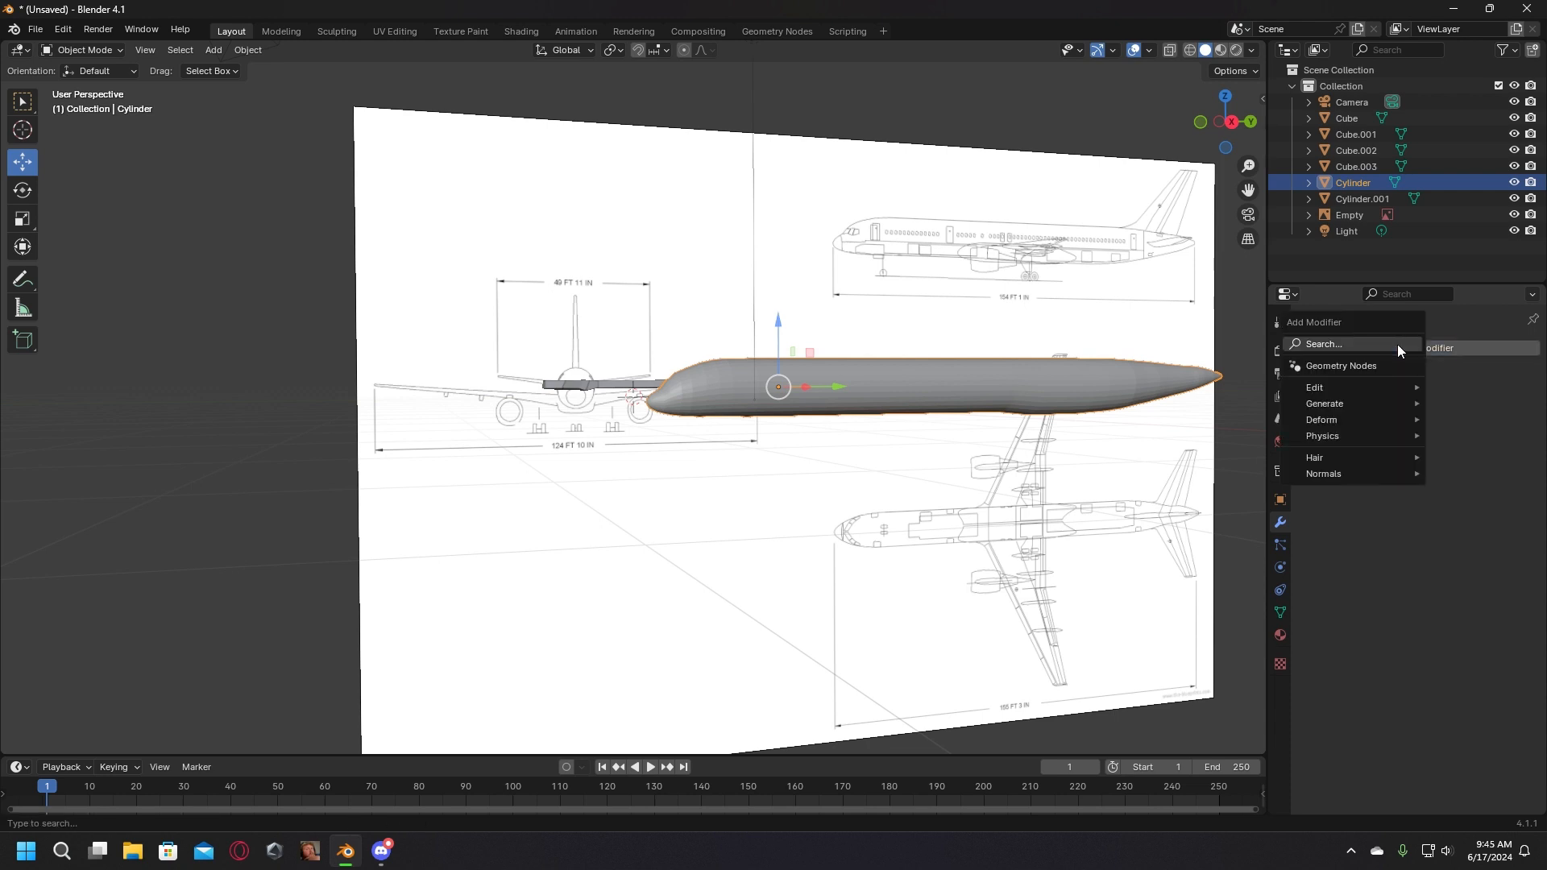
mouse_move(1376, 388)
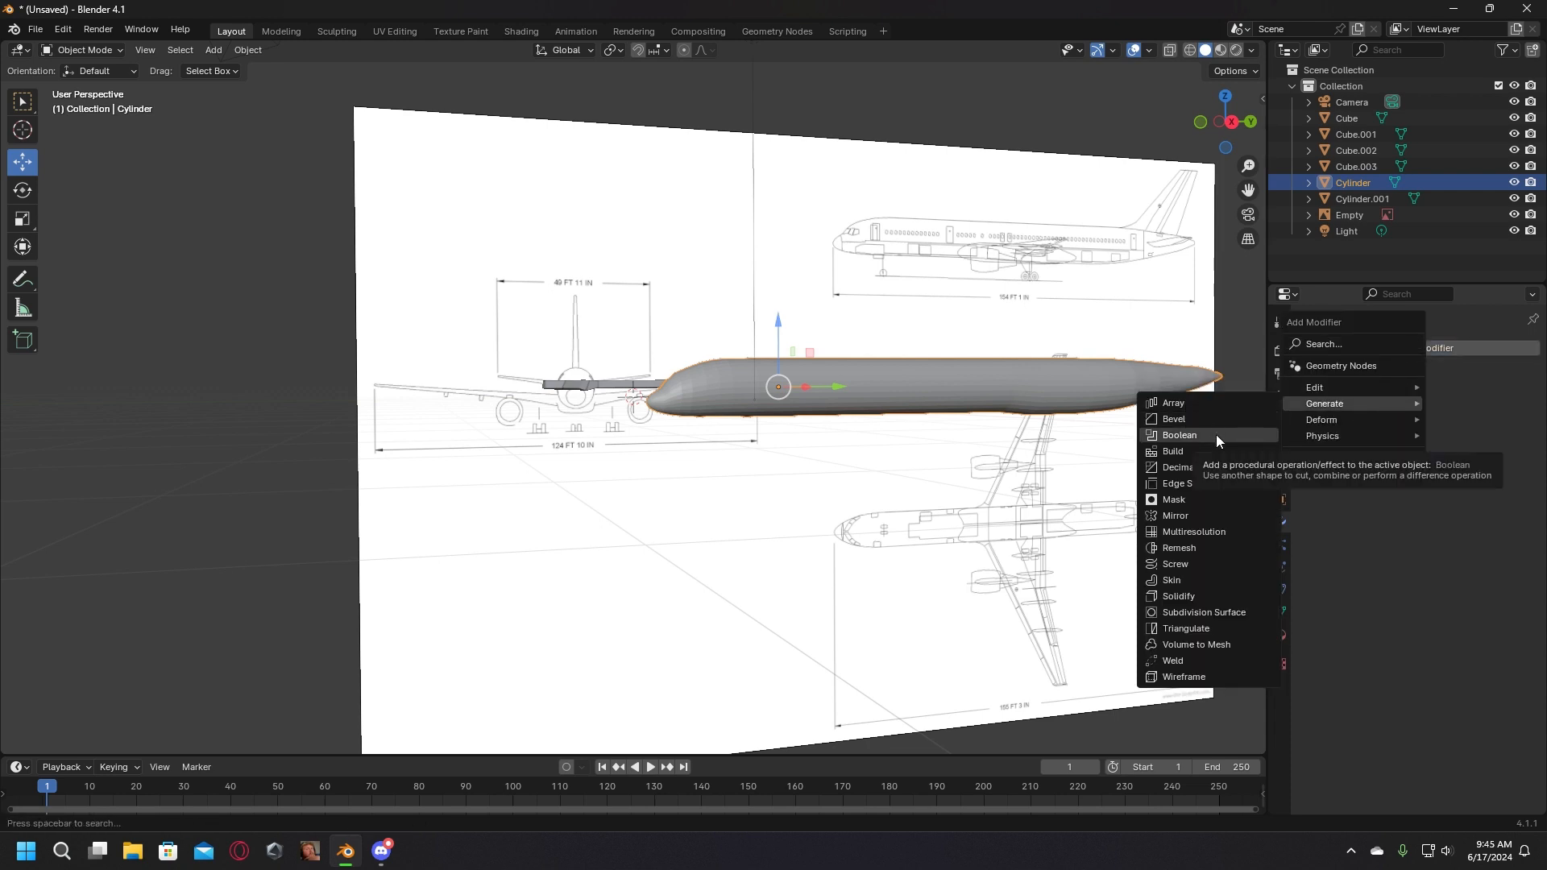
click(1215, 433)
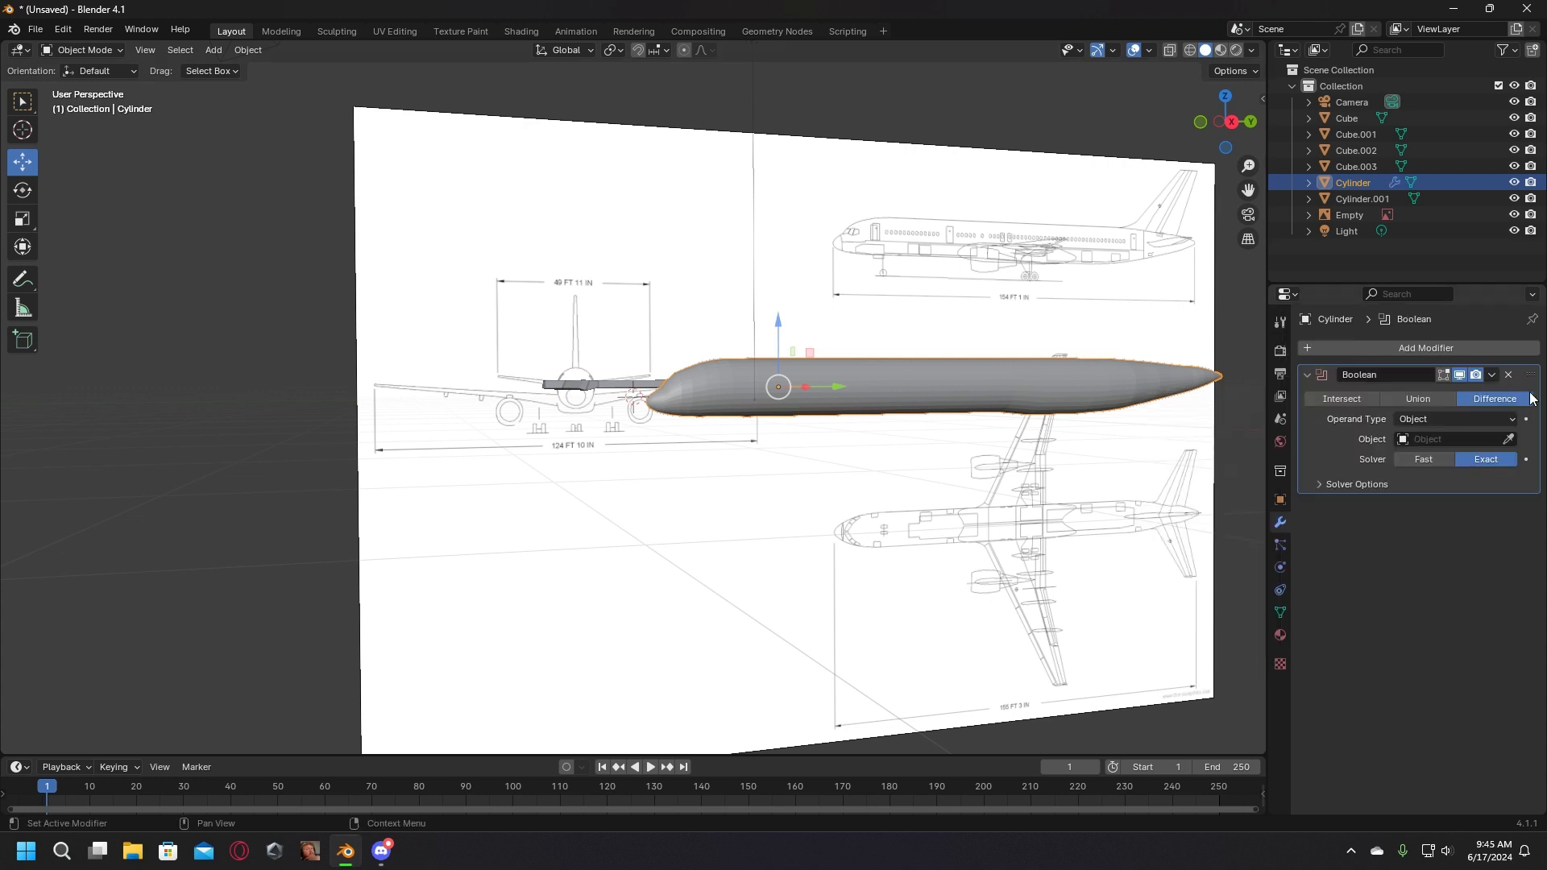
click(1510, 440)
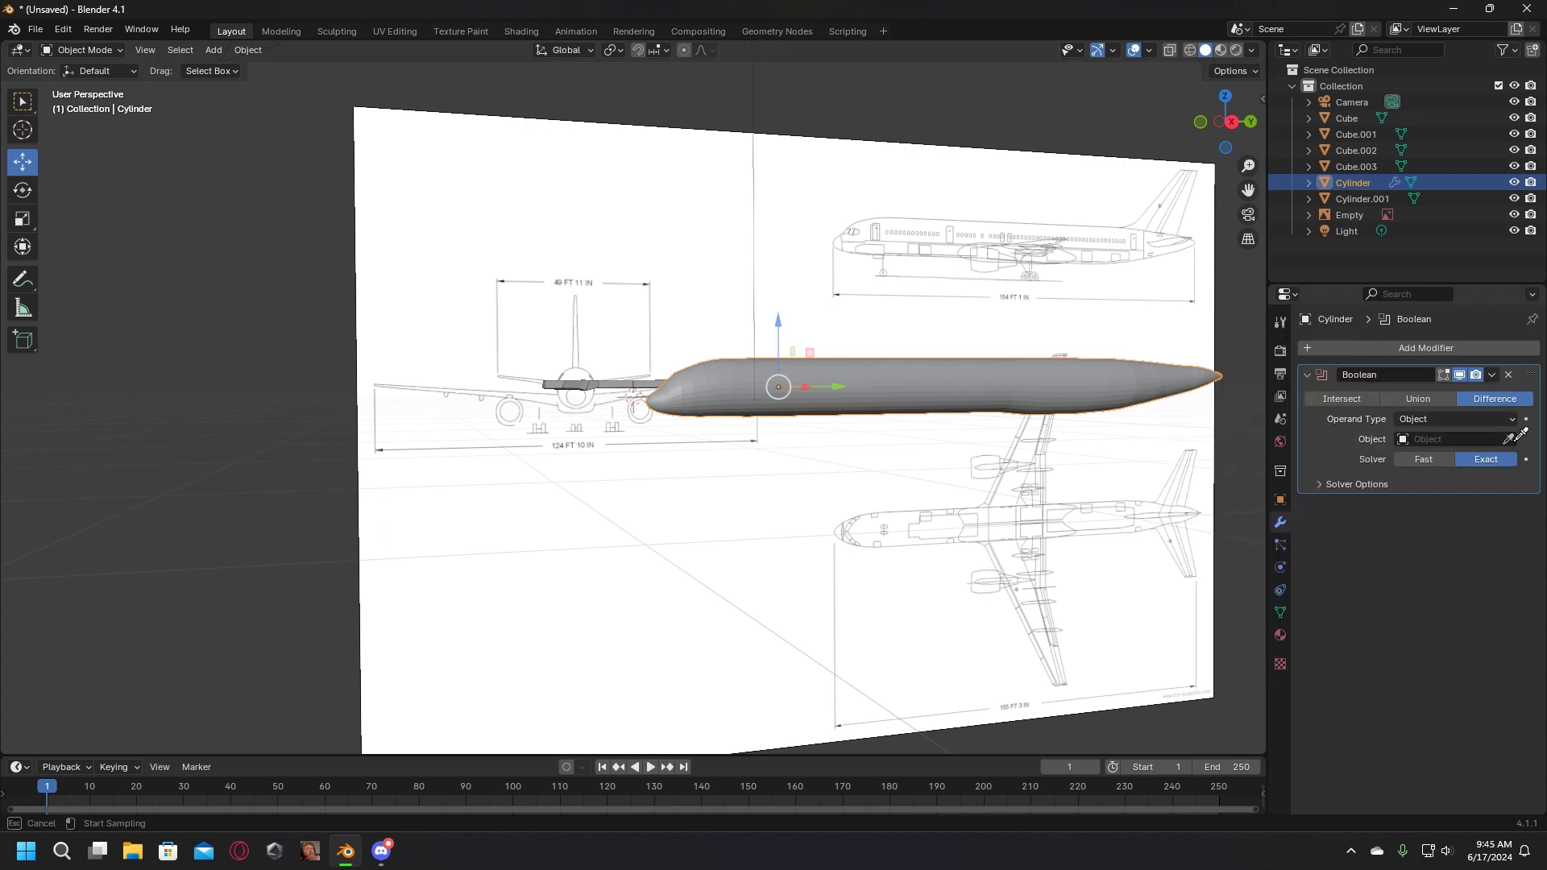
click(1351, 201)
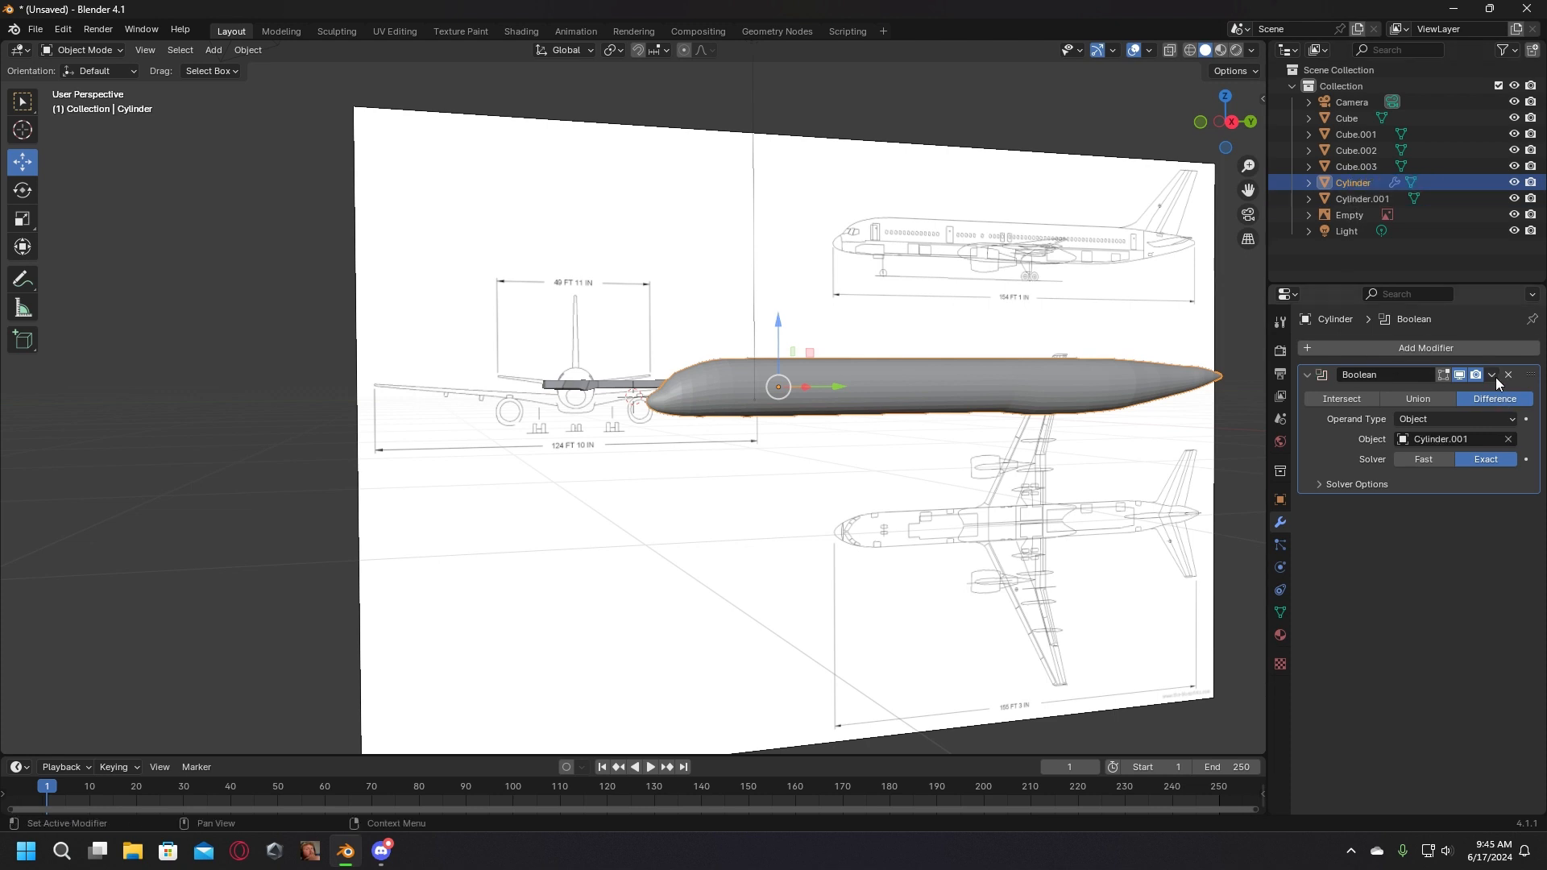
click(1491, 375)
click(1410, 389)
Step: Delete the inner fuselage copy used as the Boolean cutter
middle_drag(1091, 449, 885, 460)
scroll(838, 470, up, 2)
middle_drag(690, 487, 705, 484)
scroll(704, 483, up, 2)
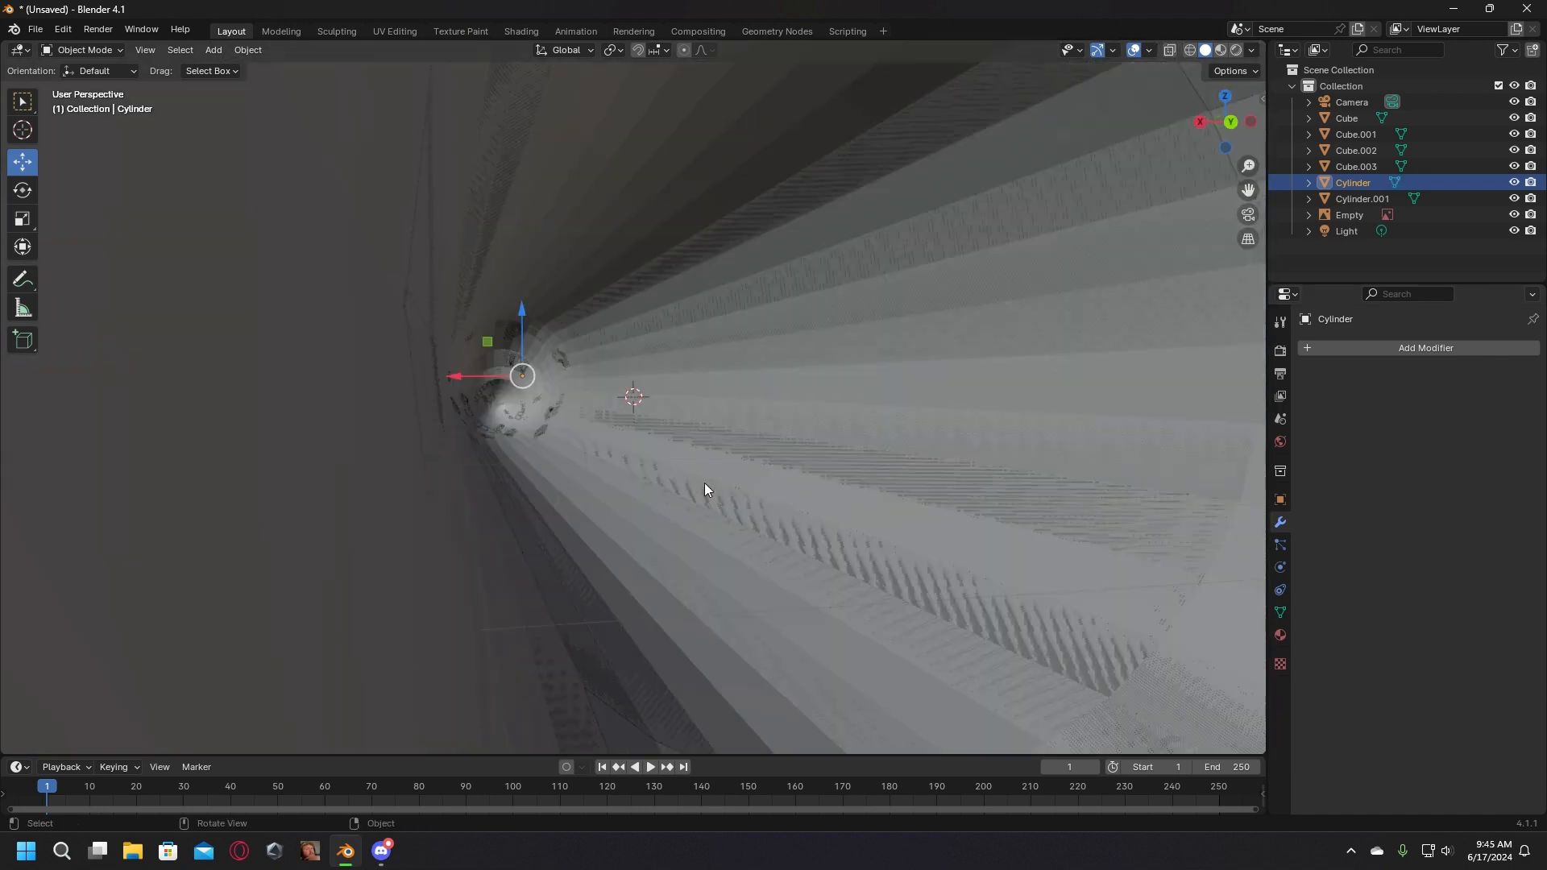
click(706, 488)
key(x)
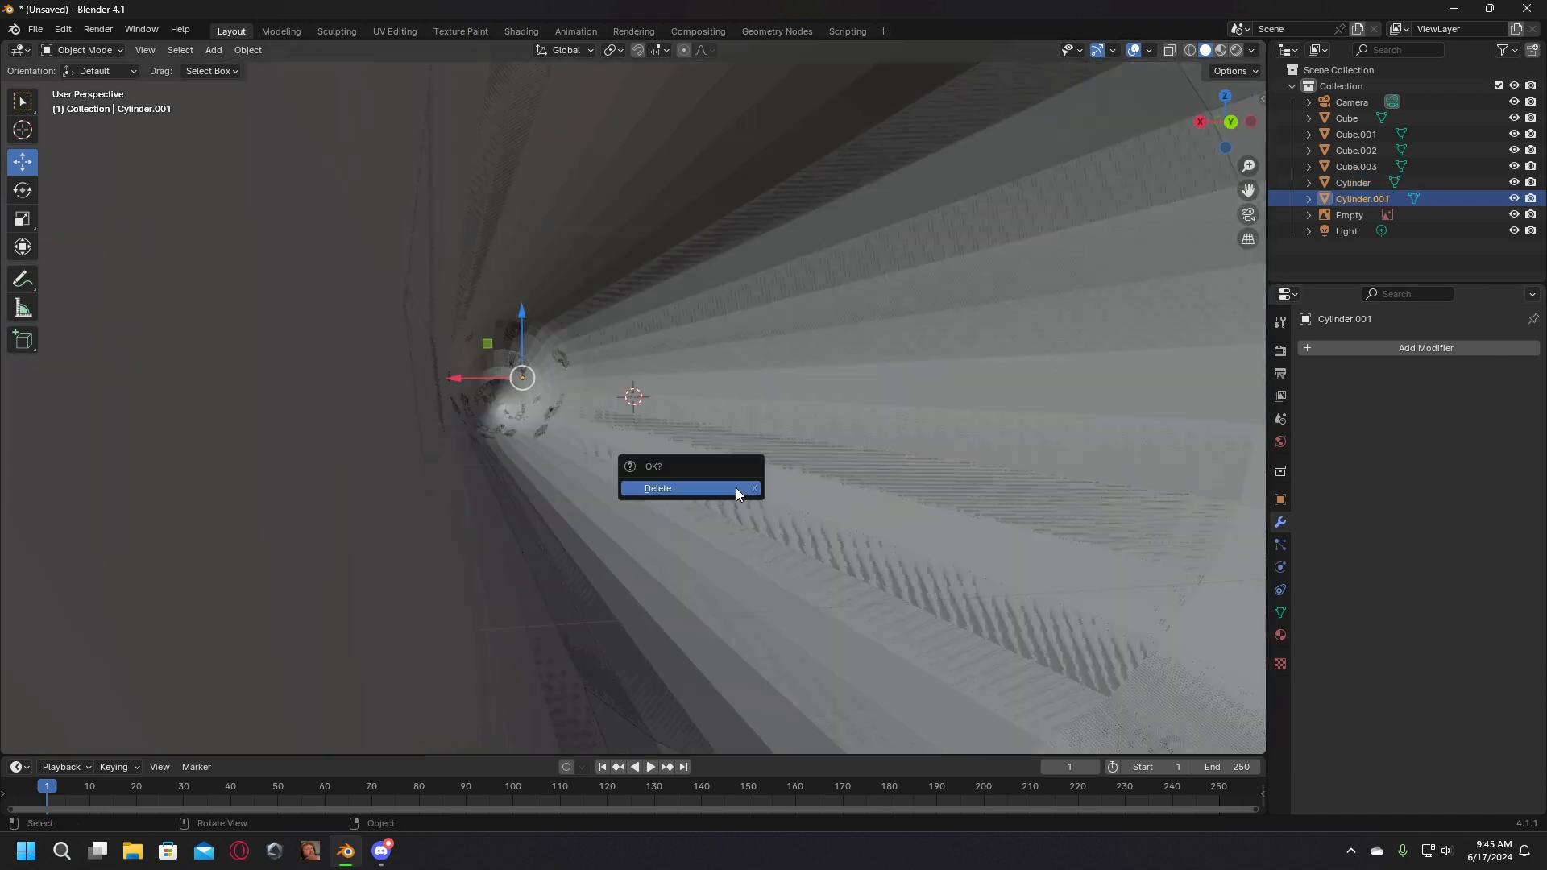
click(737, 486)
scroll(730, 490, down, 1)
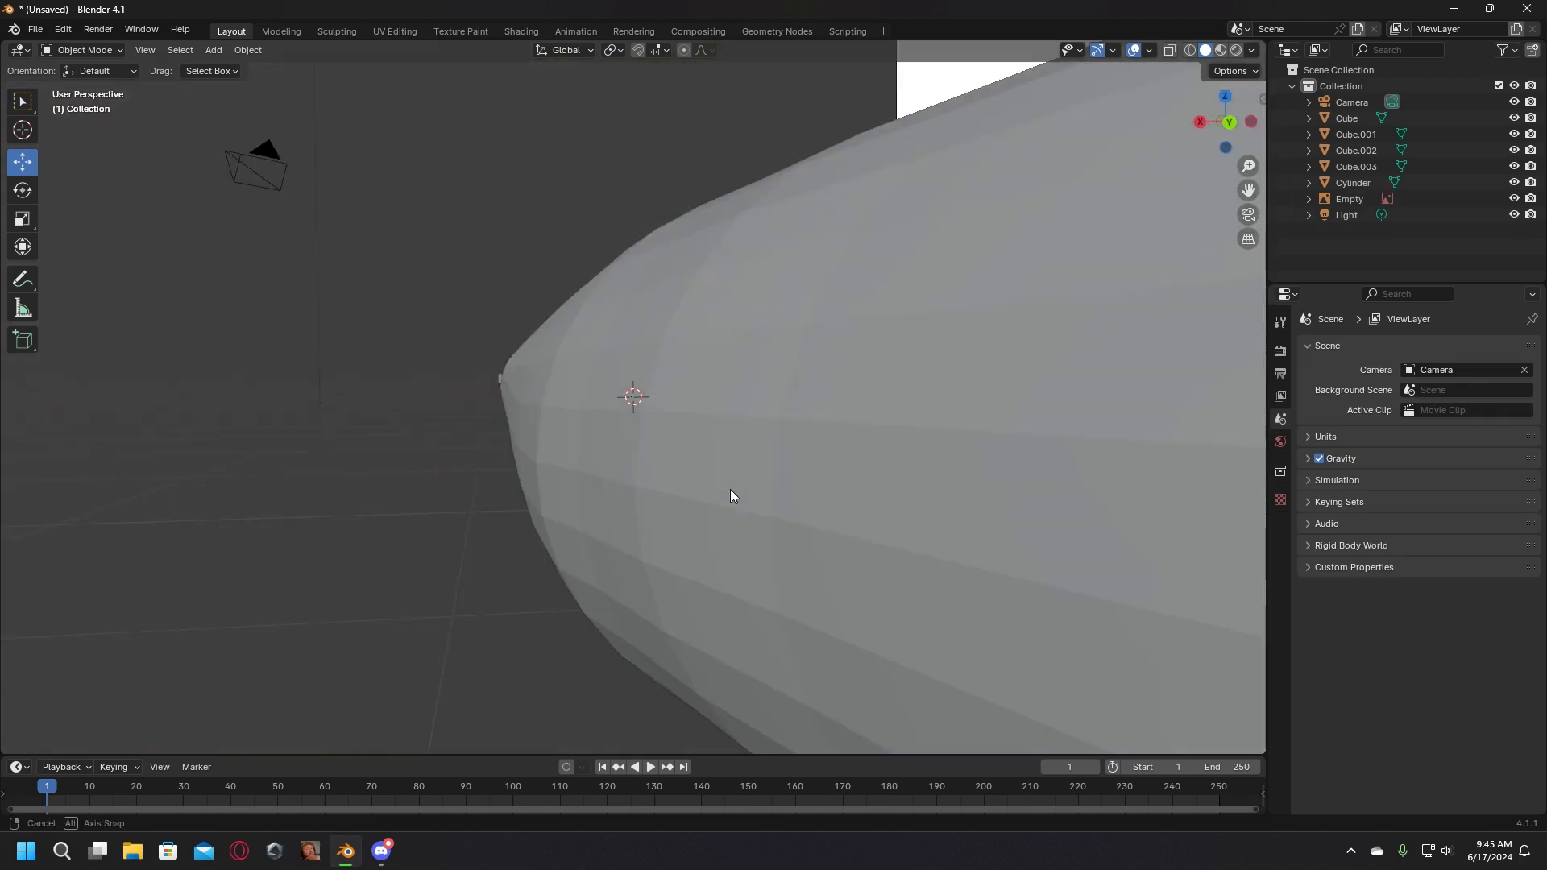
Step: Examine the hollowed fuselage around its nose from outside and inside, and reselect it
middle_drag(730, 490, 895, 513)
scroll(722, 487, down, 1)
scroll(722, 487, up, 1)
scroll(725, 490, up, 1)
scroll(705, 495, down, 1)
scroll(703, 491, up, 1)
scroll(742, 503, down, 2)
click(741, 502)
scroll(742, 504, down, 2)
Step: Examine the fuselage nose mesh in the Modeling workspace with wireframe and solid shading, and return to the Layout workspace
click(299, 38)
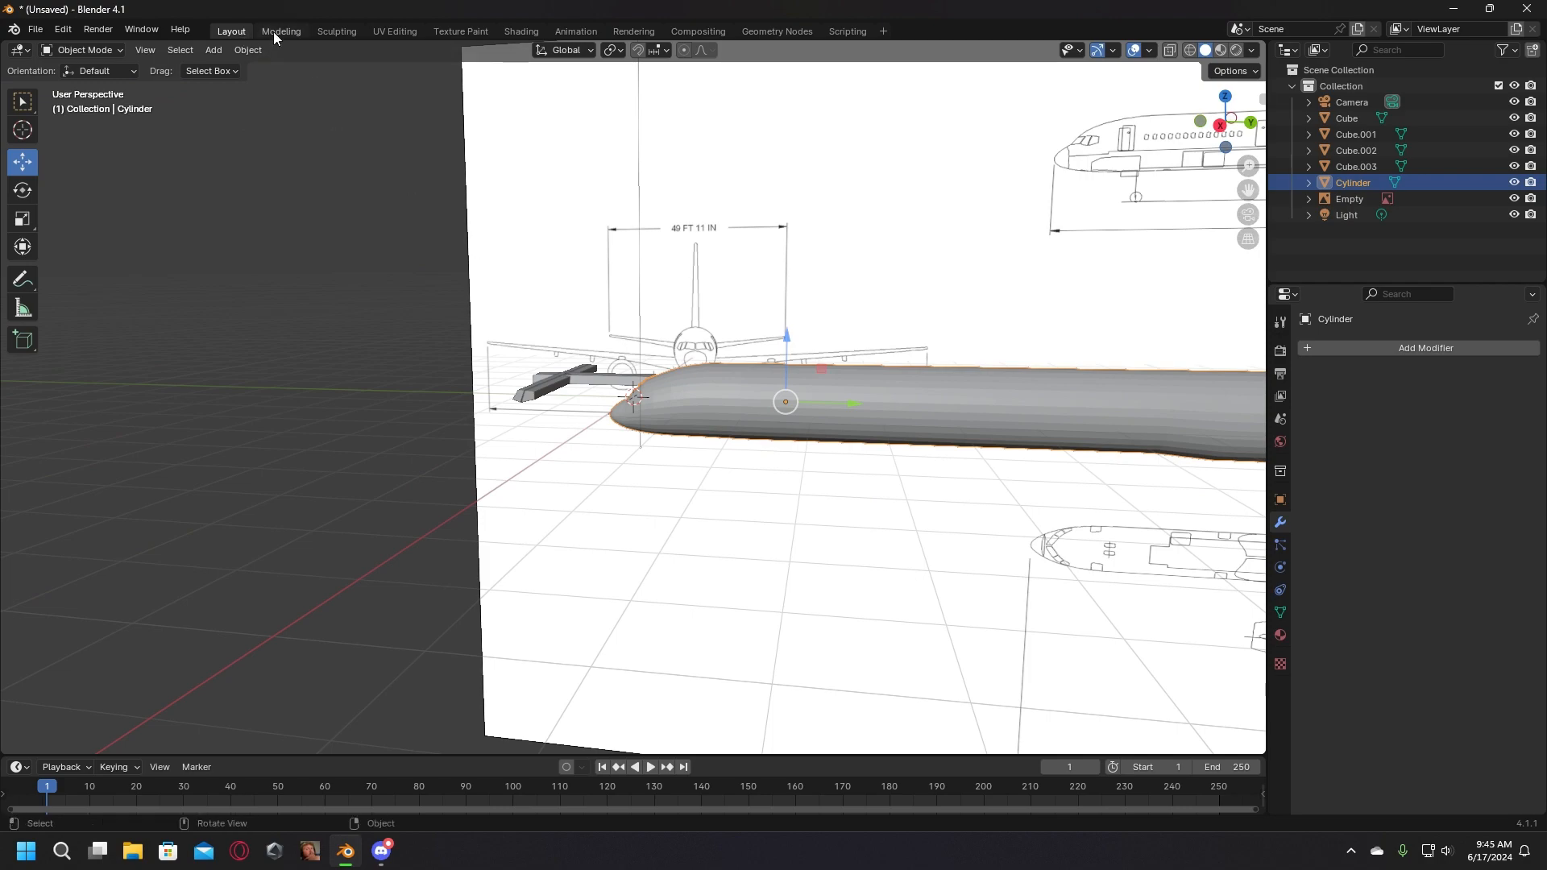
click(273, 32)
middle_drag(599, 383, 479, 409)
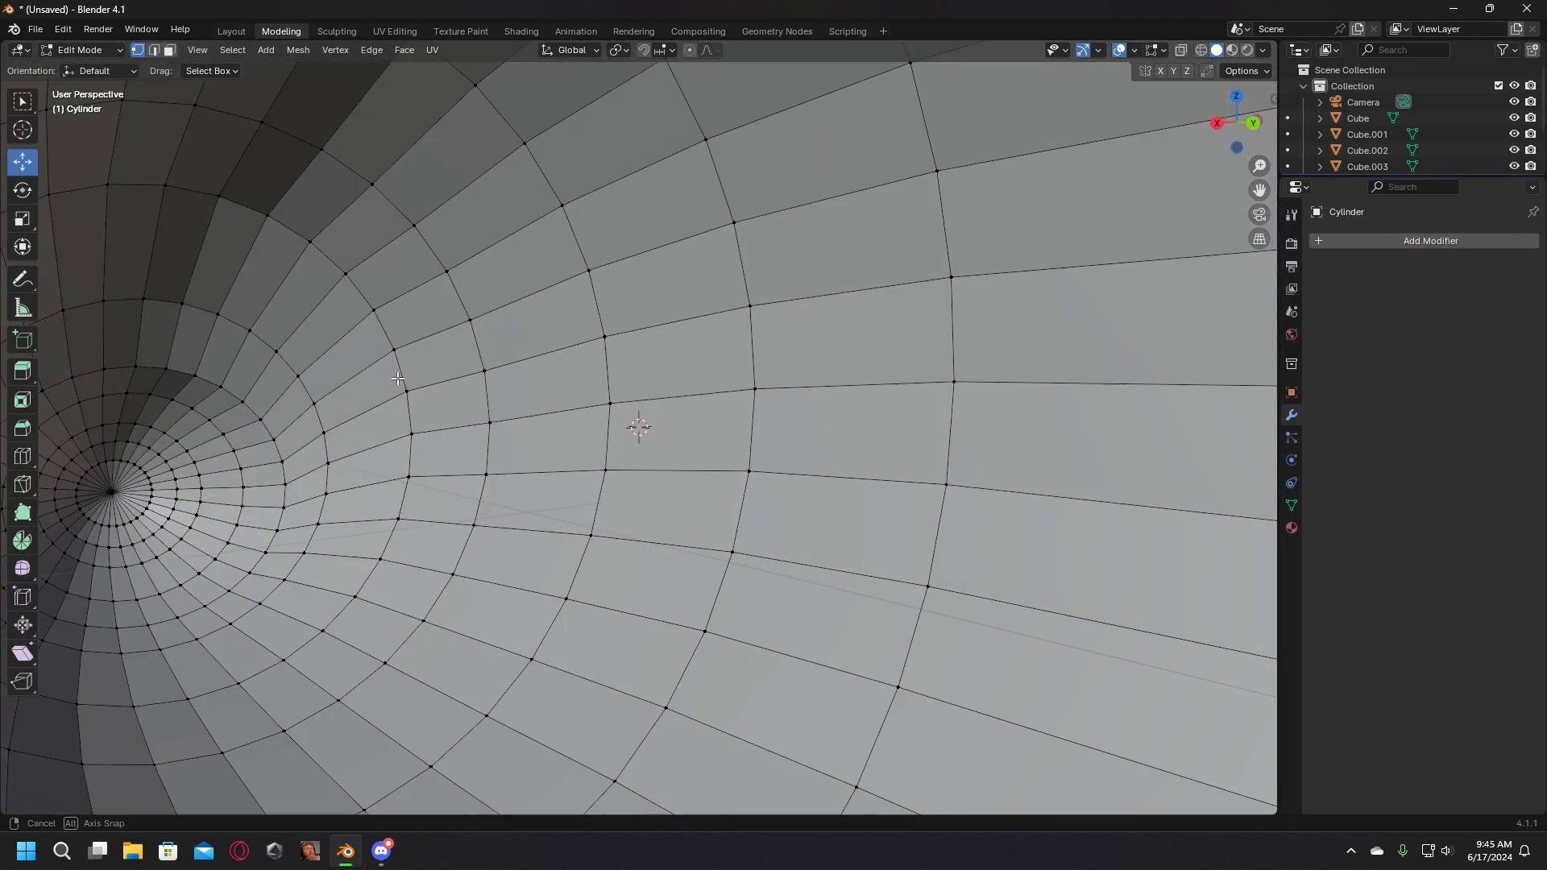
scroll(479, 409, down, 1)
key(z)
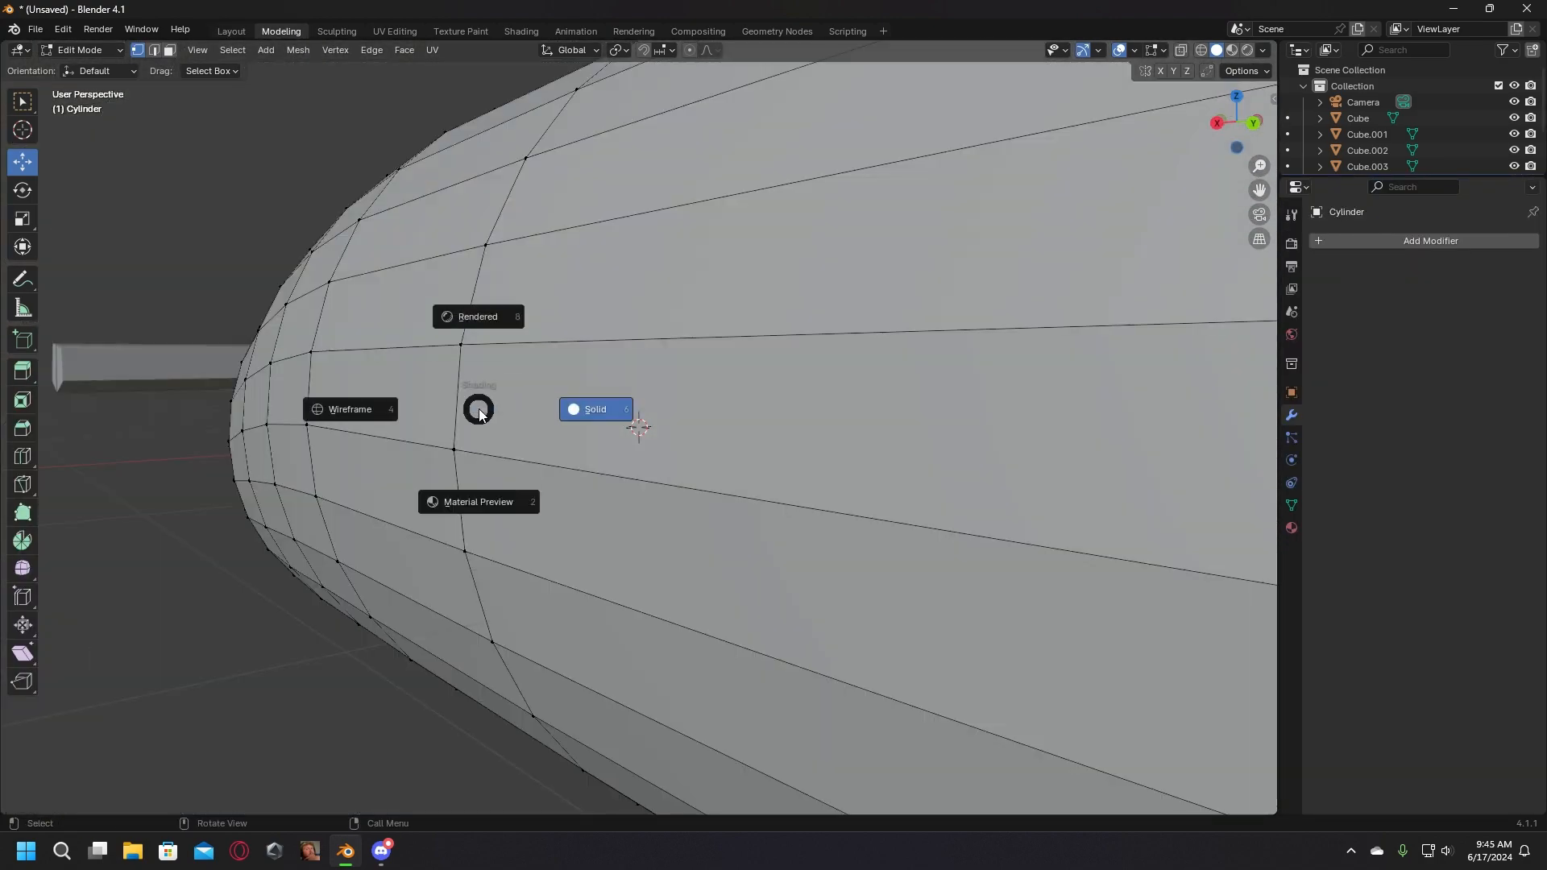
click(348, 428)
key(z)
click(615, 460)
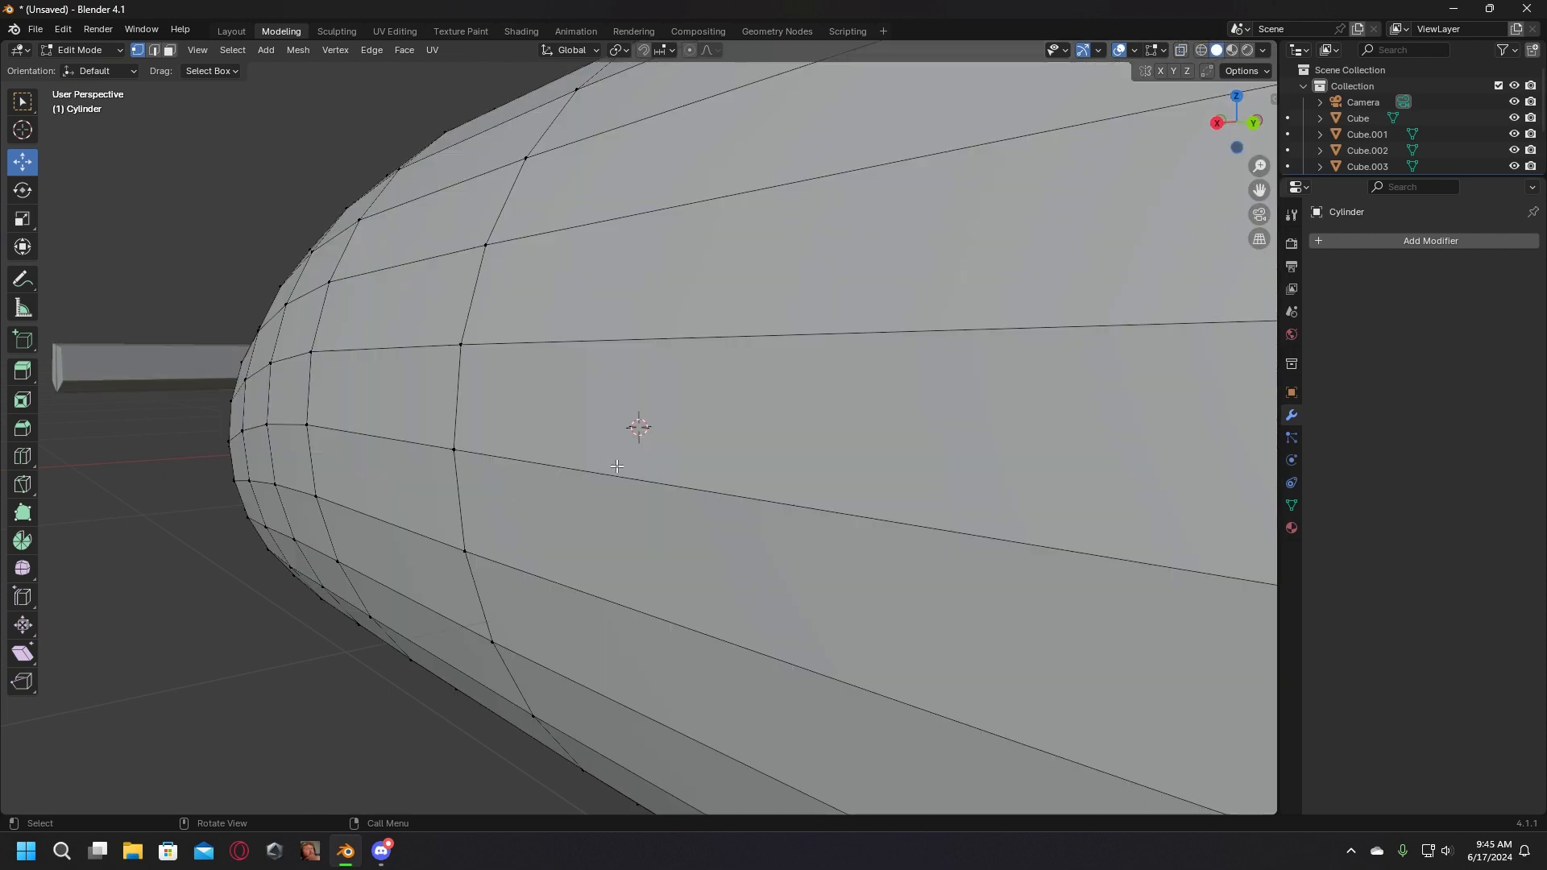
scroll(615, 460, down, 3)
click(230, 30)
Step: Move the fuselage along X in line with the window blocks and forward along Y until its nose passes through them
middle_drag(299, 390, 765, 309)
drag(761, 271, 616, 297)
key(g)
key(y)
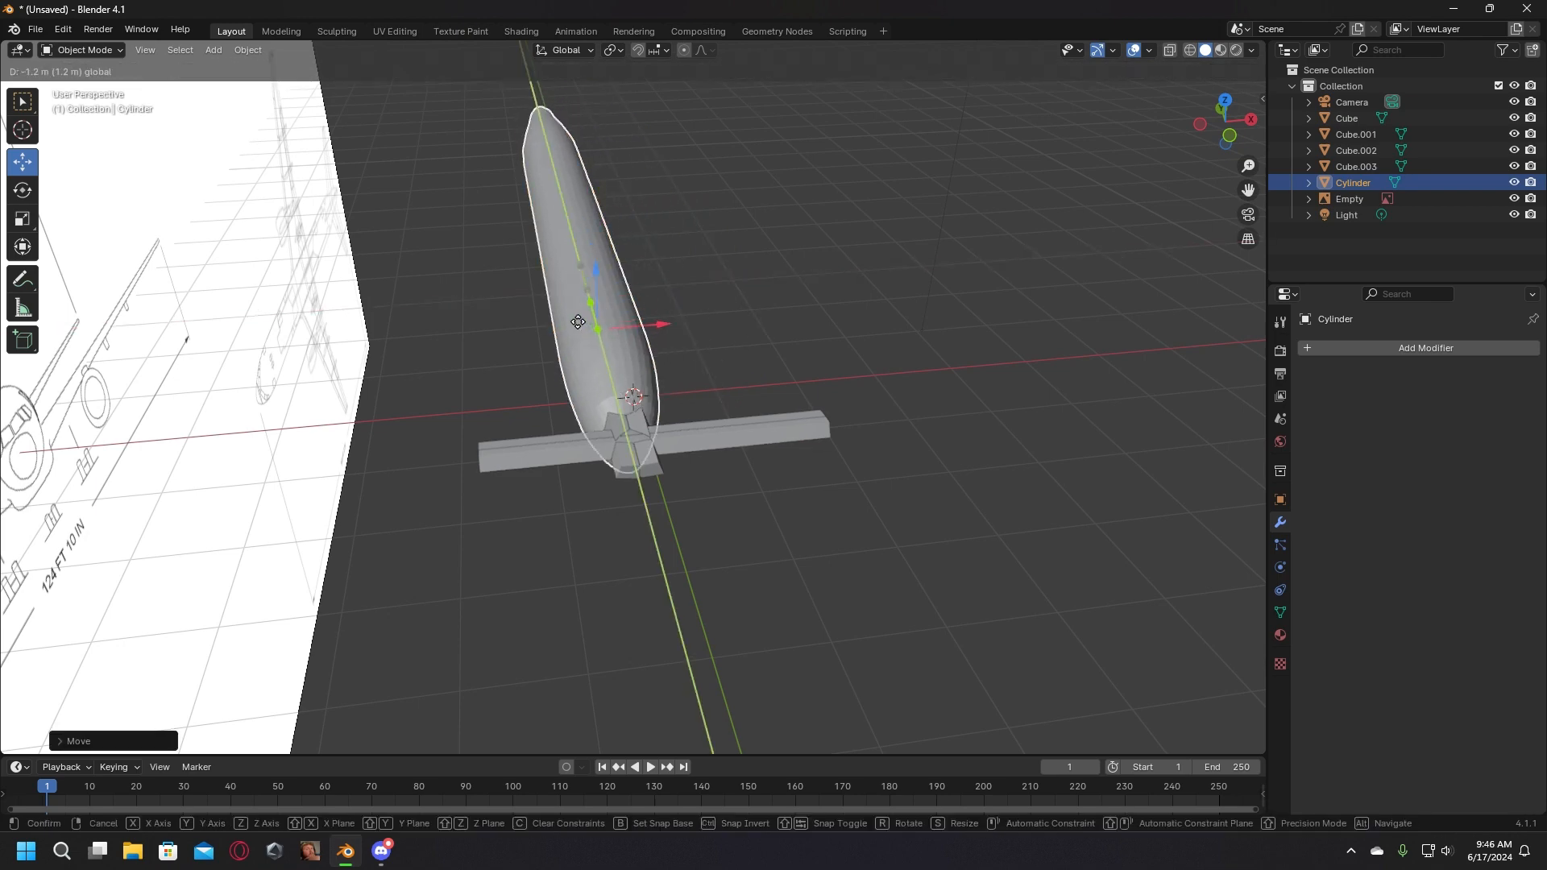
click(579, 331)
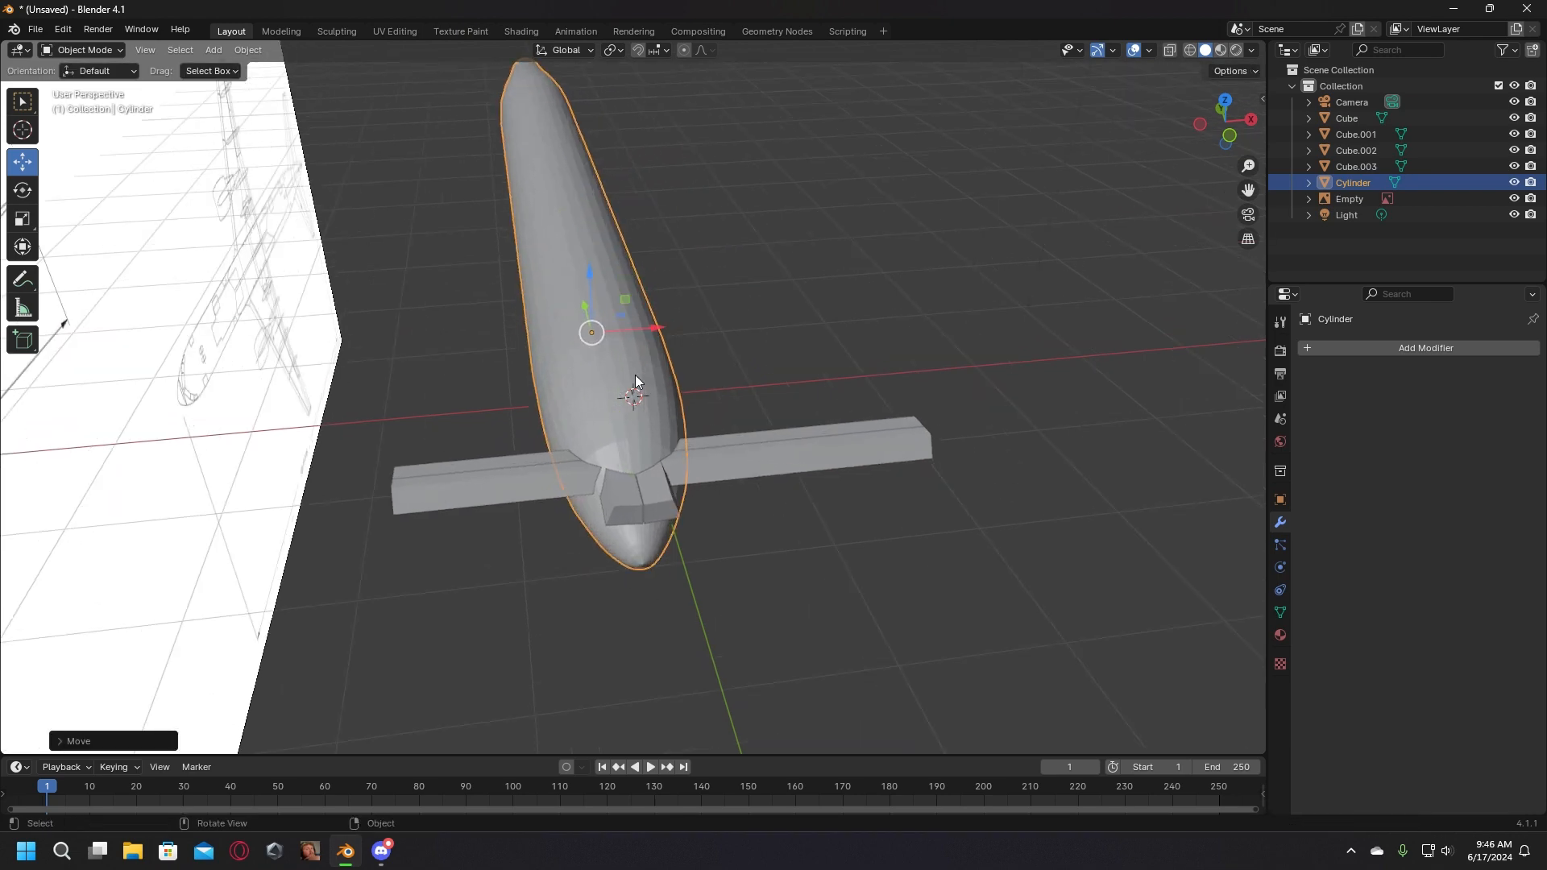
Step: Nudge the fuselage along X and Y to centre its nose on the windshield and side window blocks
middle_drag(634, 375, 626, 314)
drag(630, 355, 636, 349)
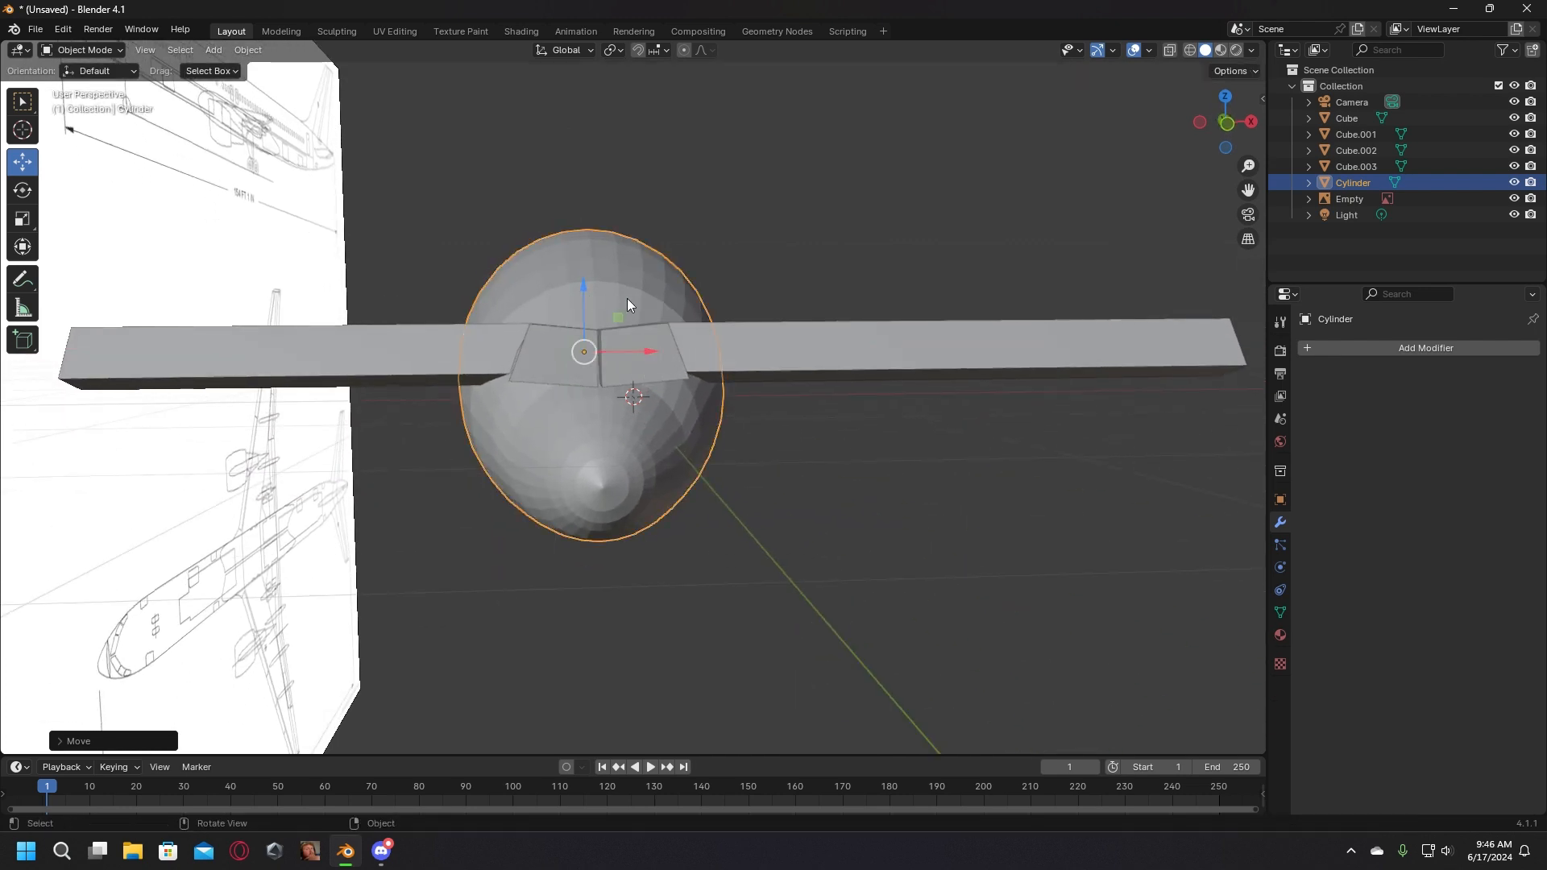
mouse_move(629, 305)
middle_down()
mouse_move(732, 293)
mouse_move(764, 314)
mouse_move(622, 325)
middle_up()
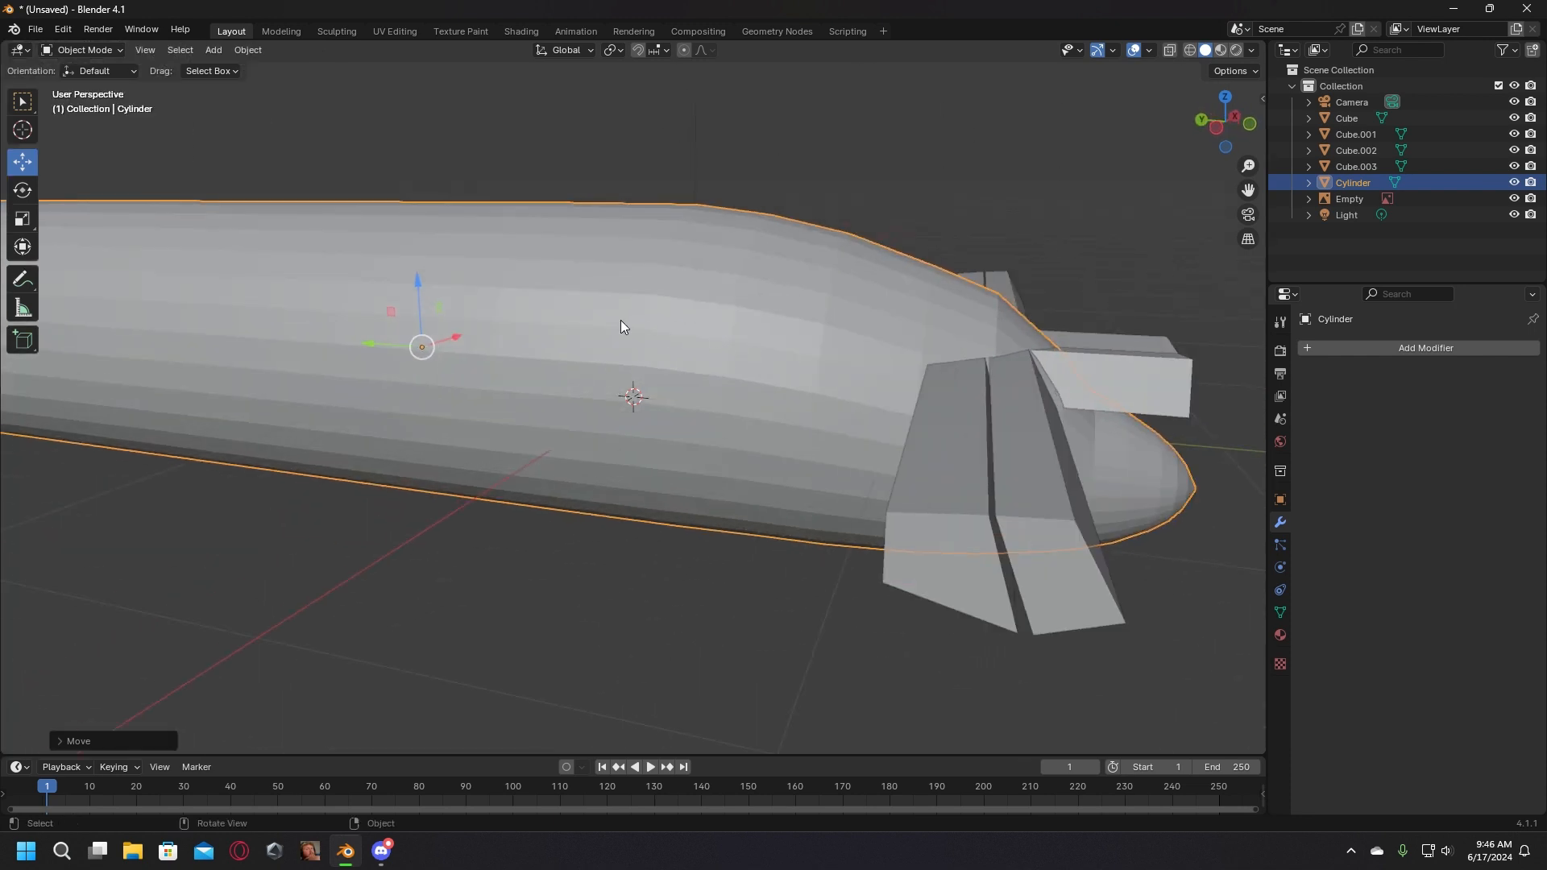
drag(388, 349, 377, 360)
middle_drag(848, 254, 734, 367)
drag(643, 266, 638, 260)
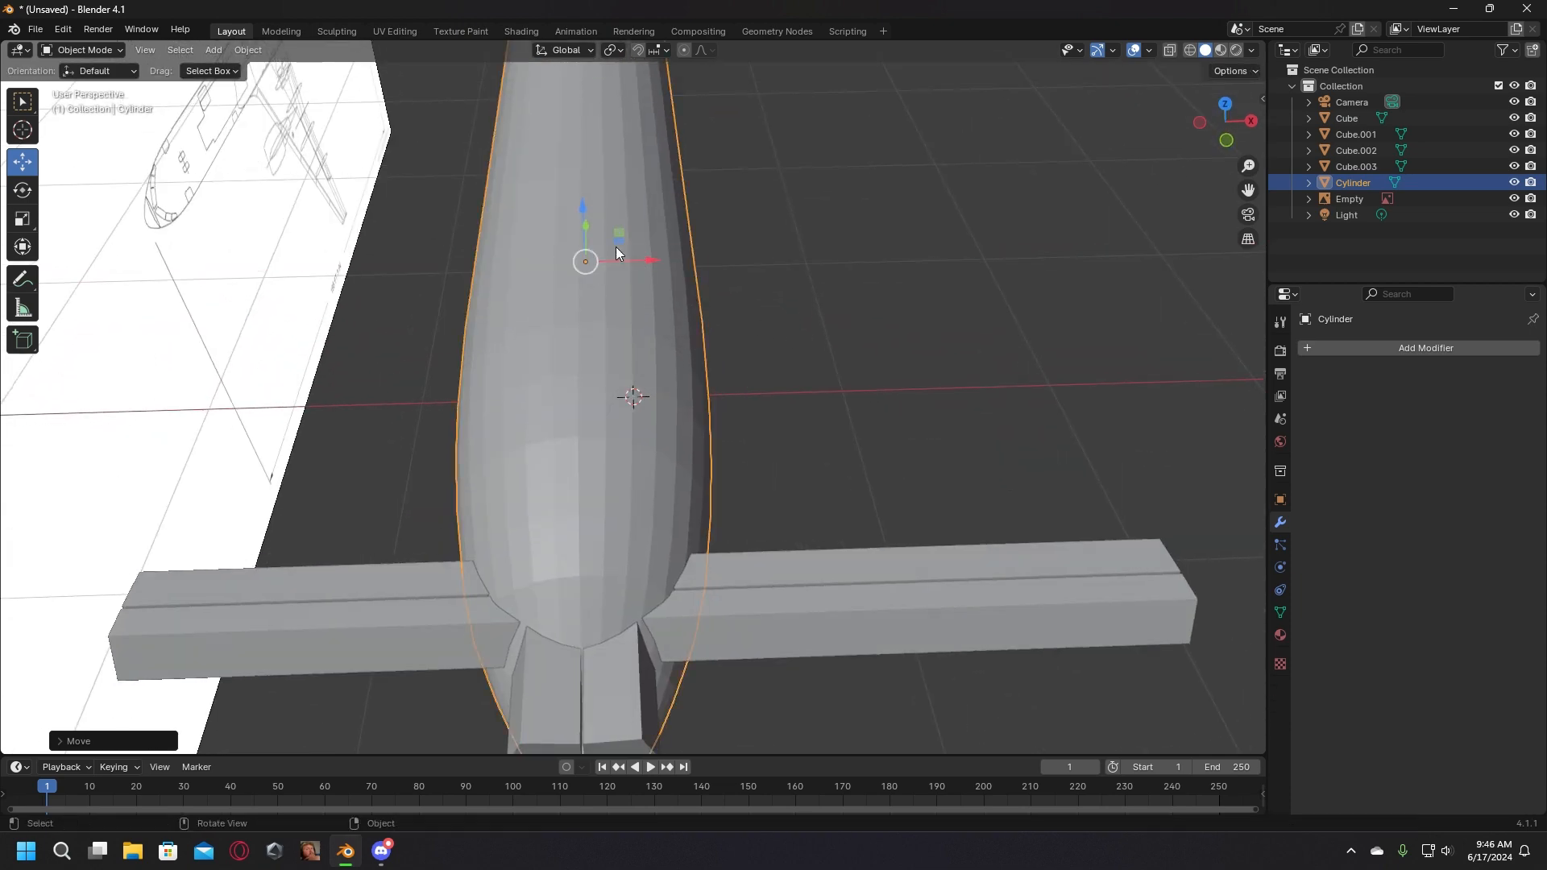
Step: Fine-tune the fuselage's height along Z against the window blocks, checking the fit from the side
click(804, 332)
middle_drag(805, 332, 688, 316)
click(688, 316)
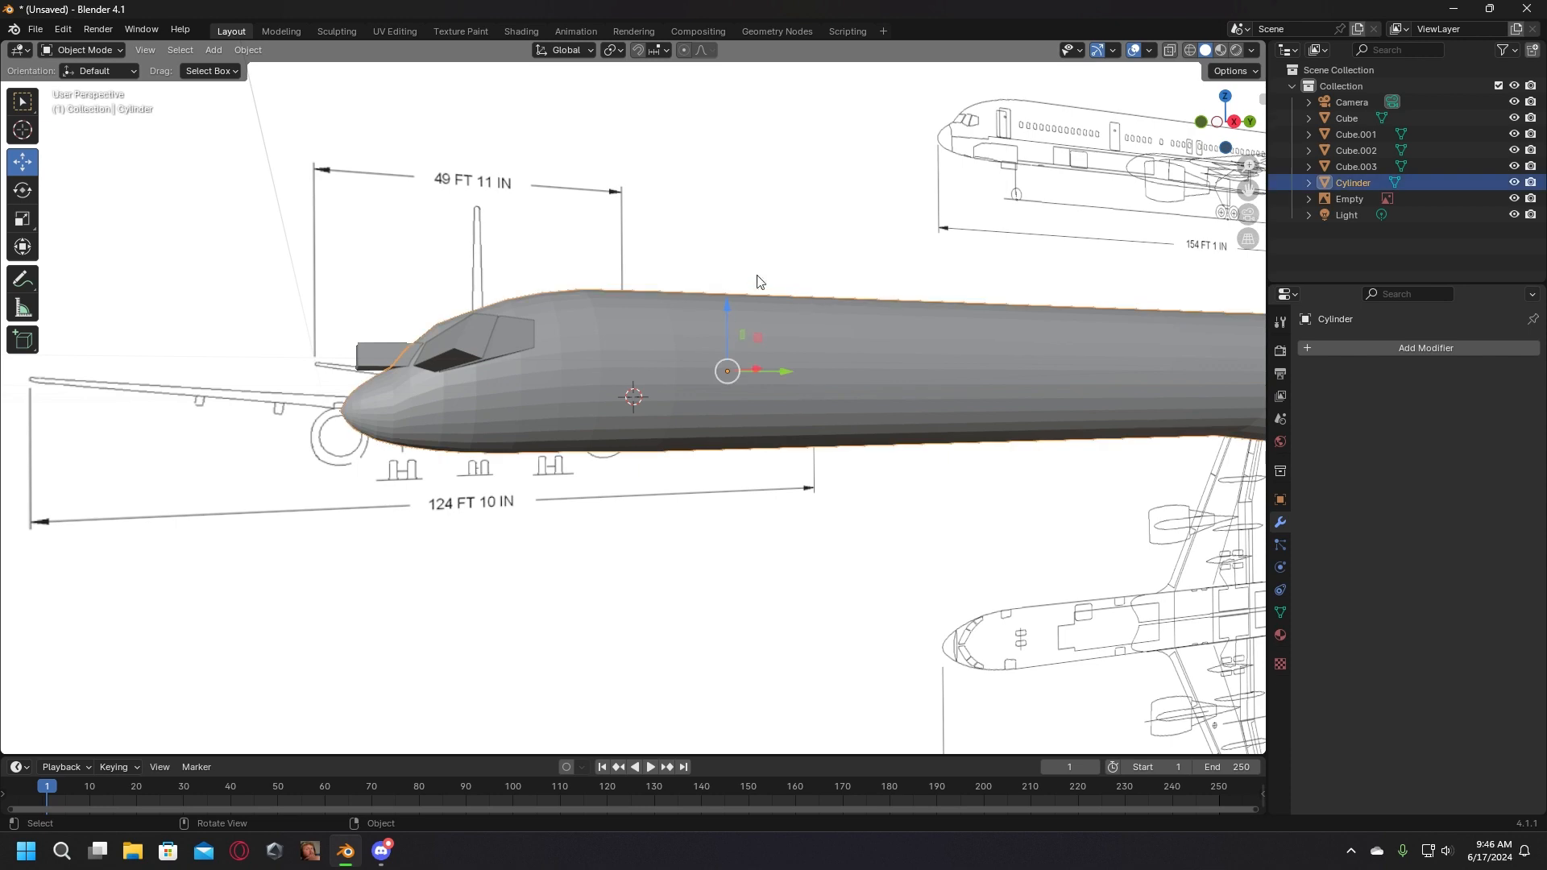
drag(732, 304, 728, 303)
click(667, 231)
Step: Select the four window blocks, Cube to Cube.003, and move them to a new collection named windows
middle_drag(668, 232, 839, 287)
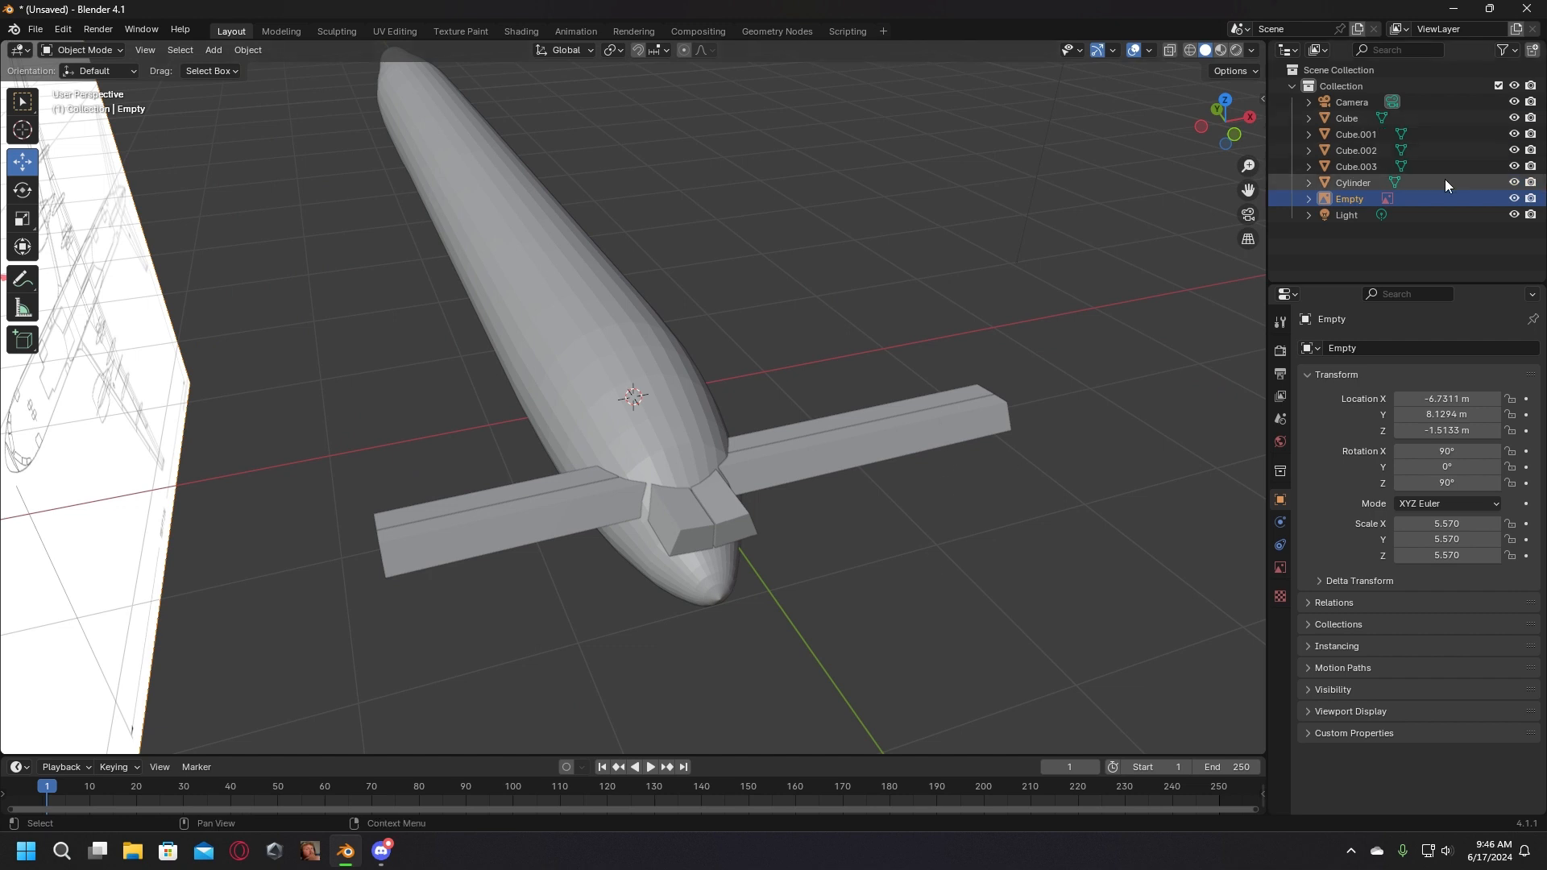
drag(1455, 171, 1463, 118)
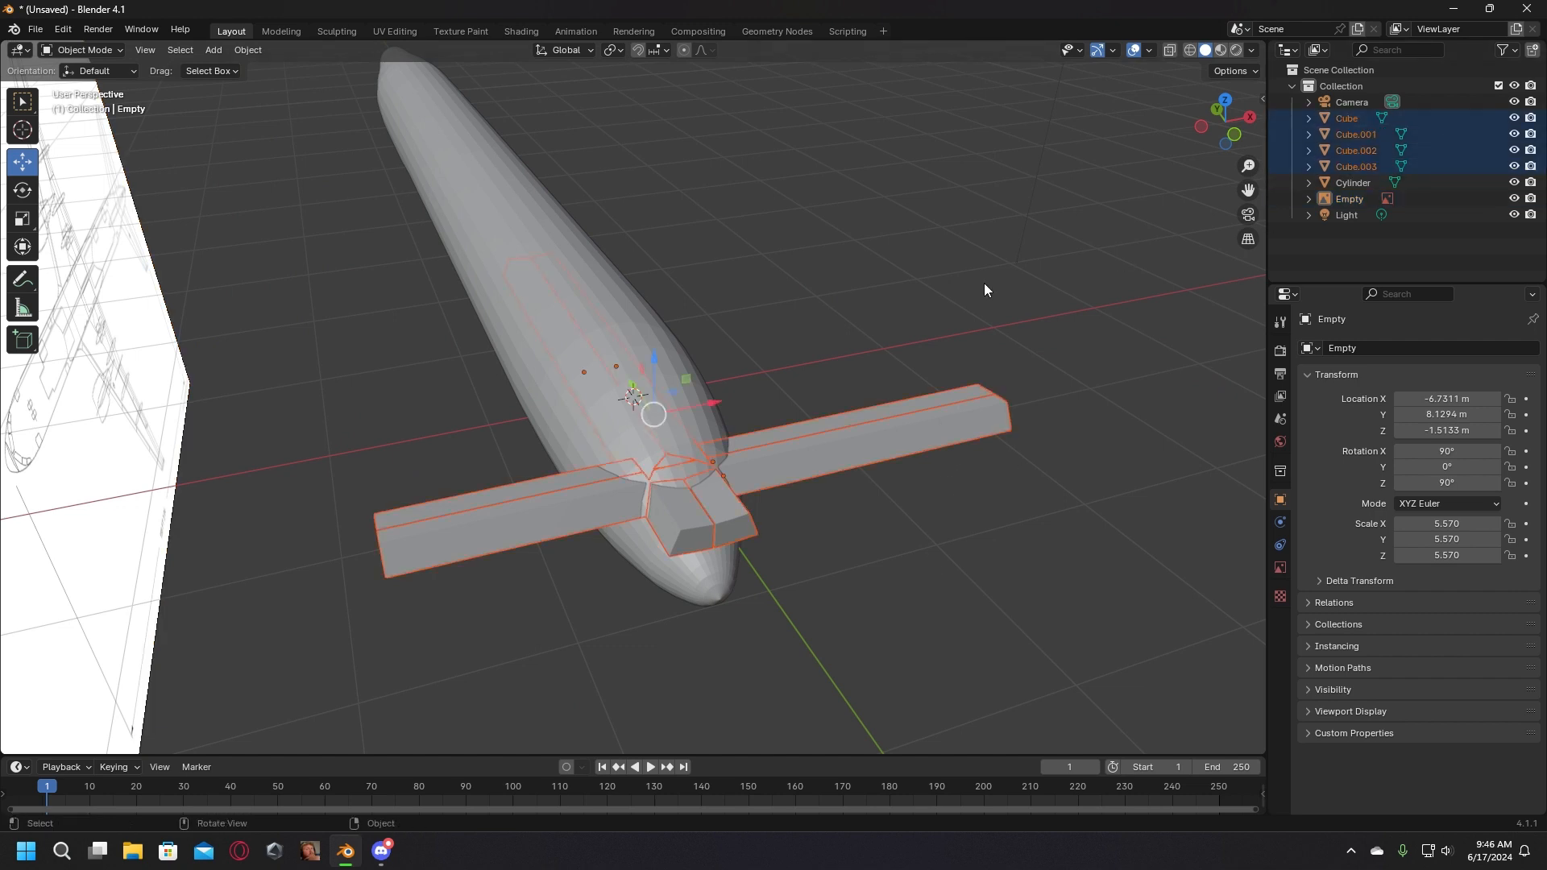
right_click(841, 457)
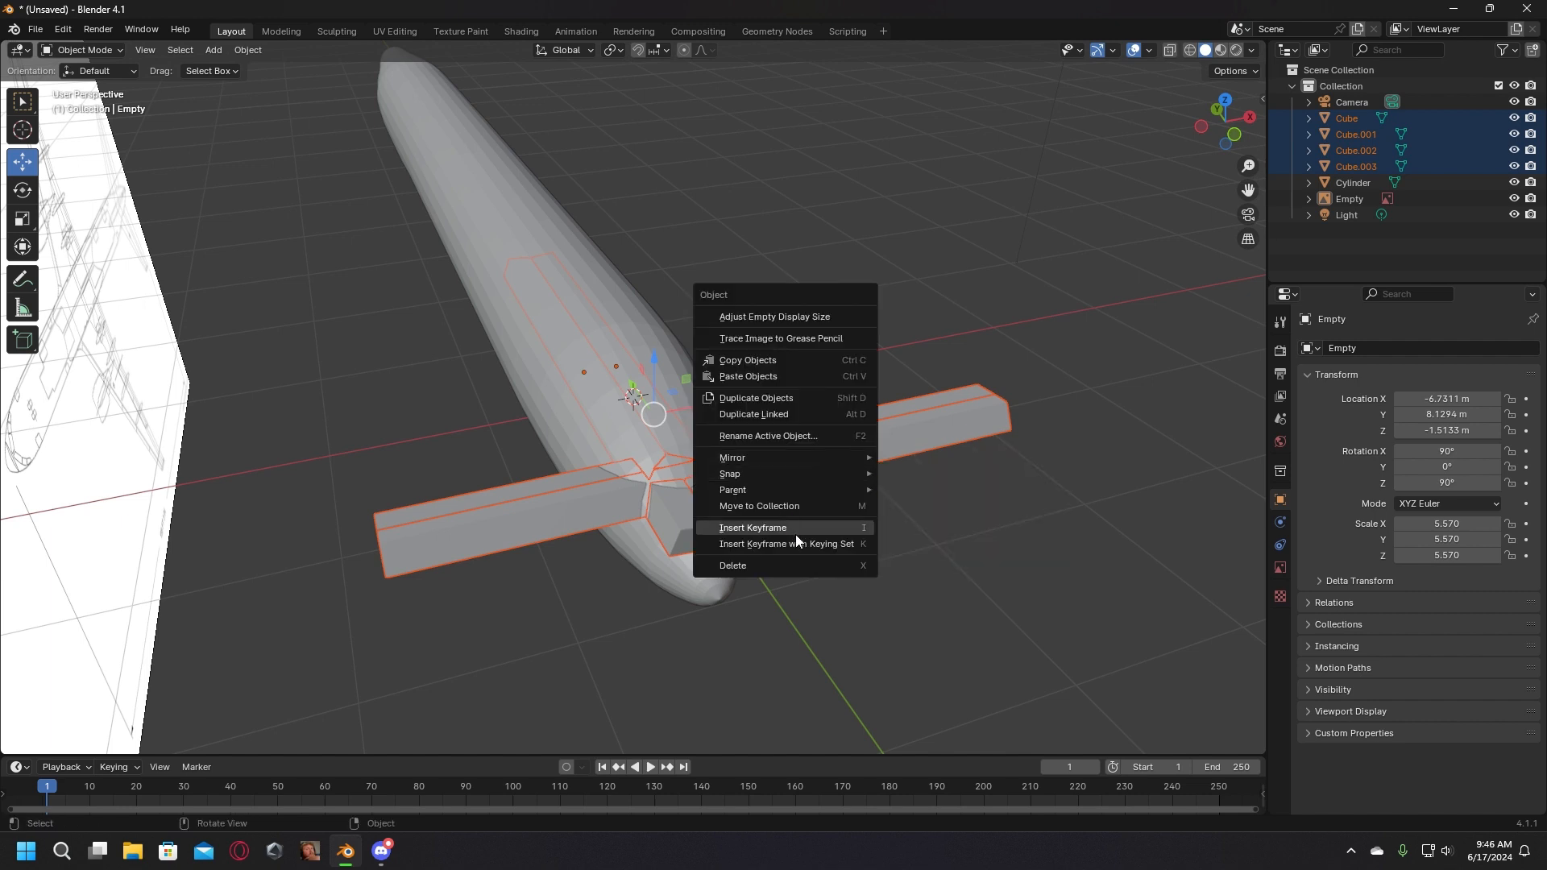
click(846, 505)
click(856, 498)
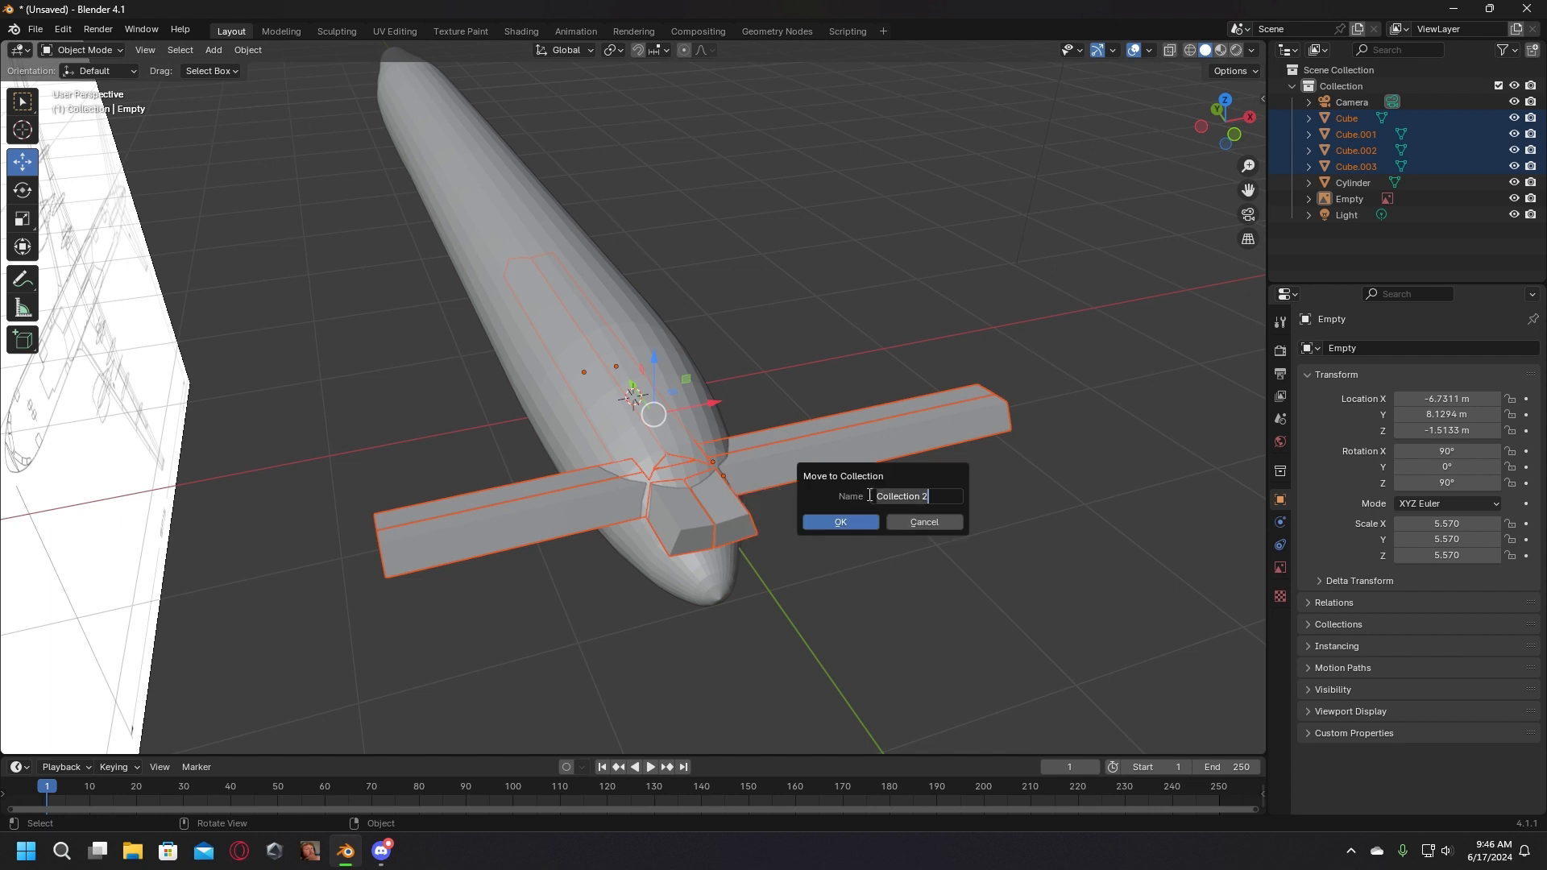
text(windows)
click(840, 522)
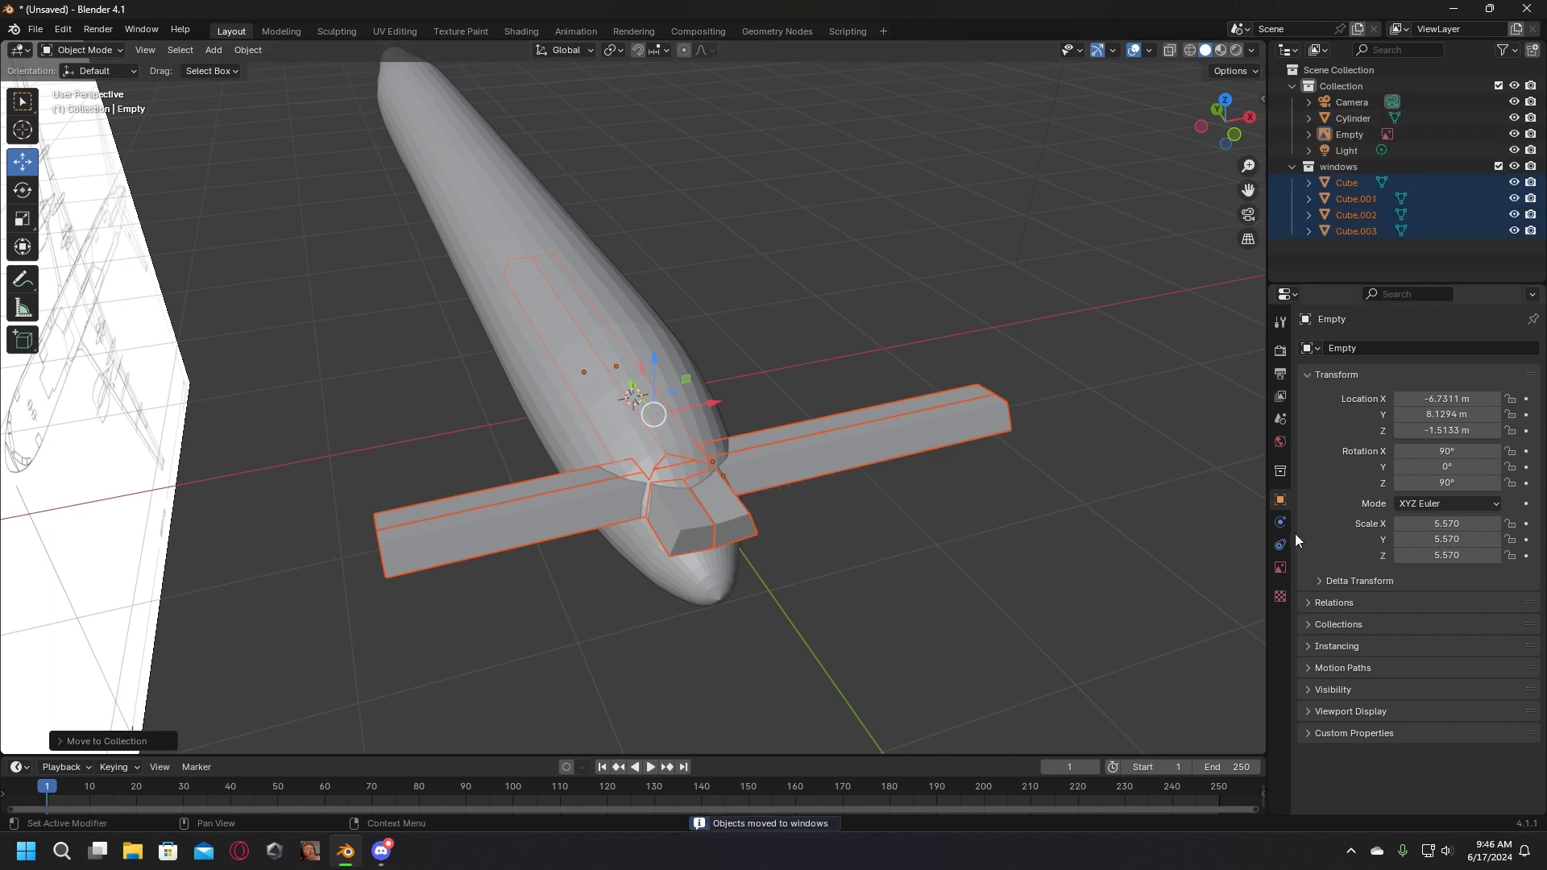
Step: Add a Boolean Difference modifier to the fuselage with the windows collection as its operand, and apply it
click(617, 390)
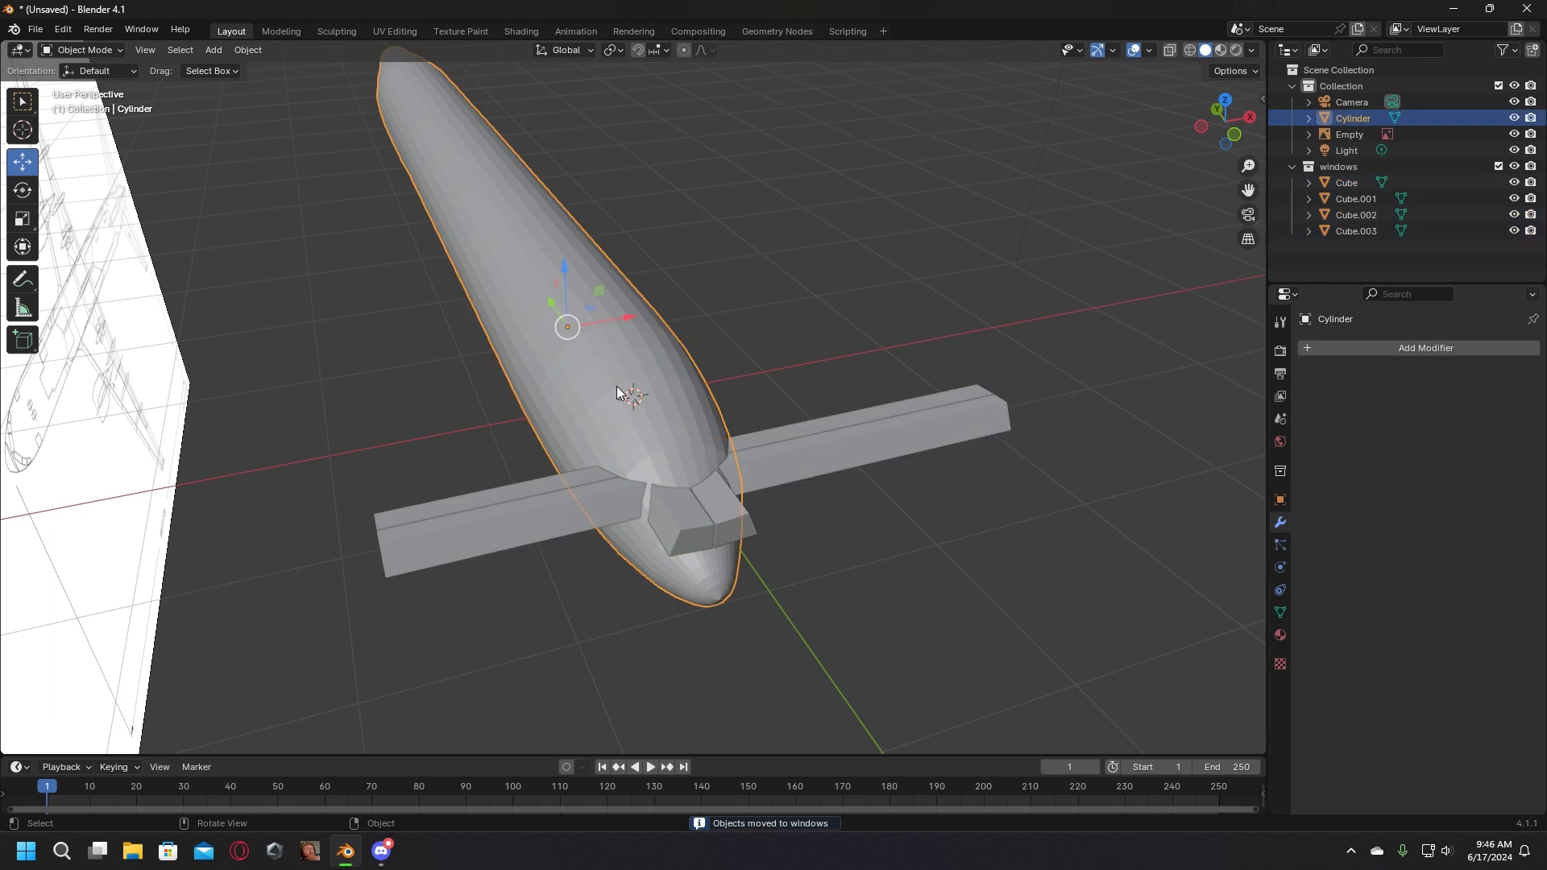
click(1347, 346)
mouse_move(1313, 327)
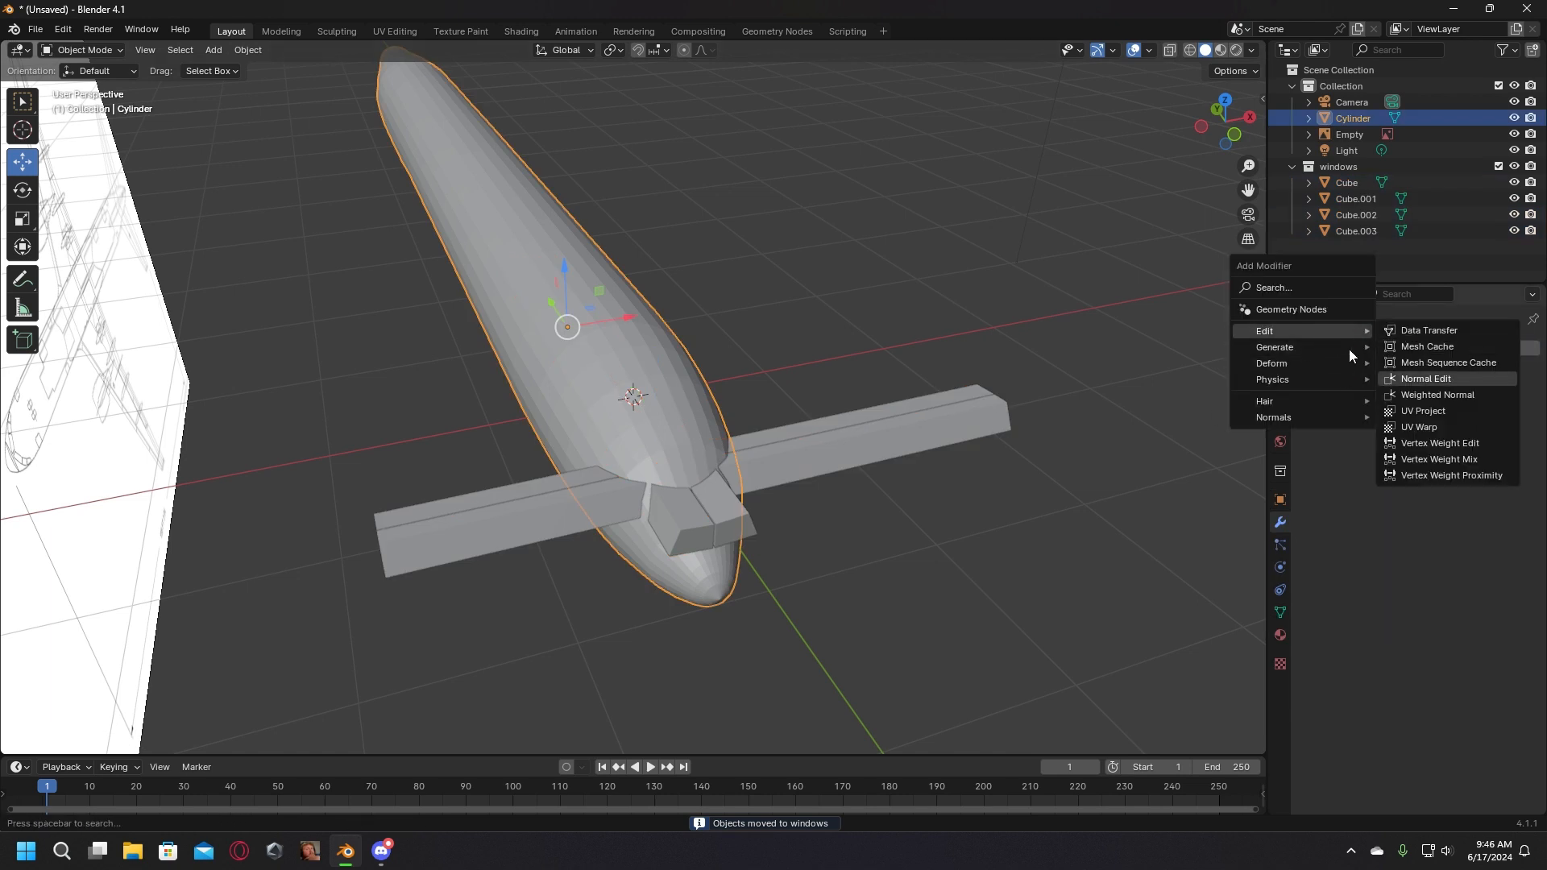
click(1405, 380)
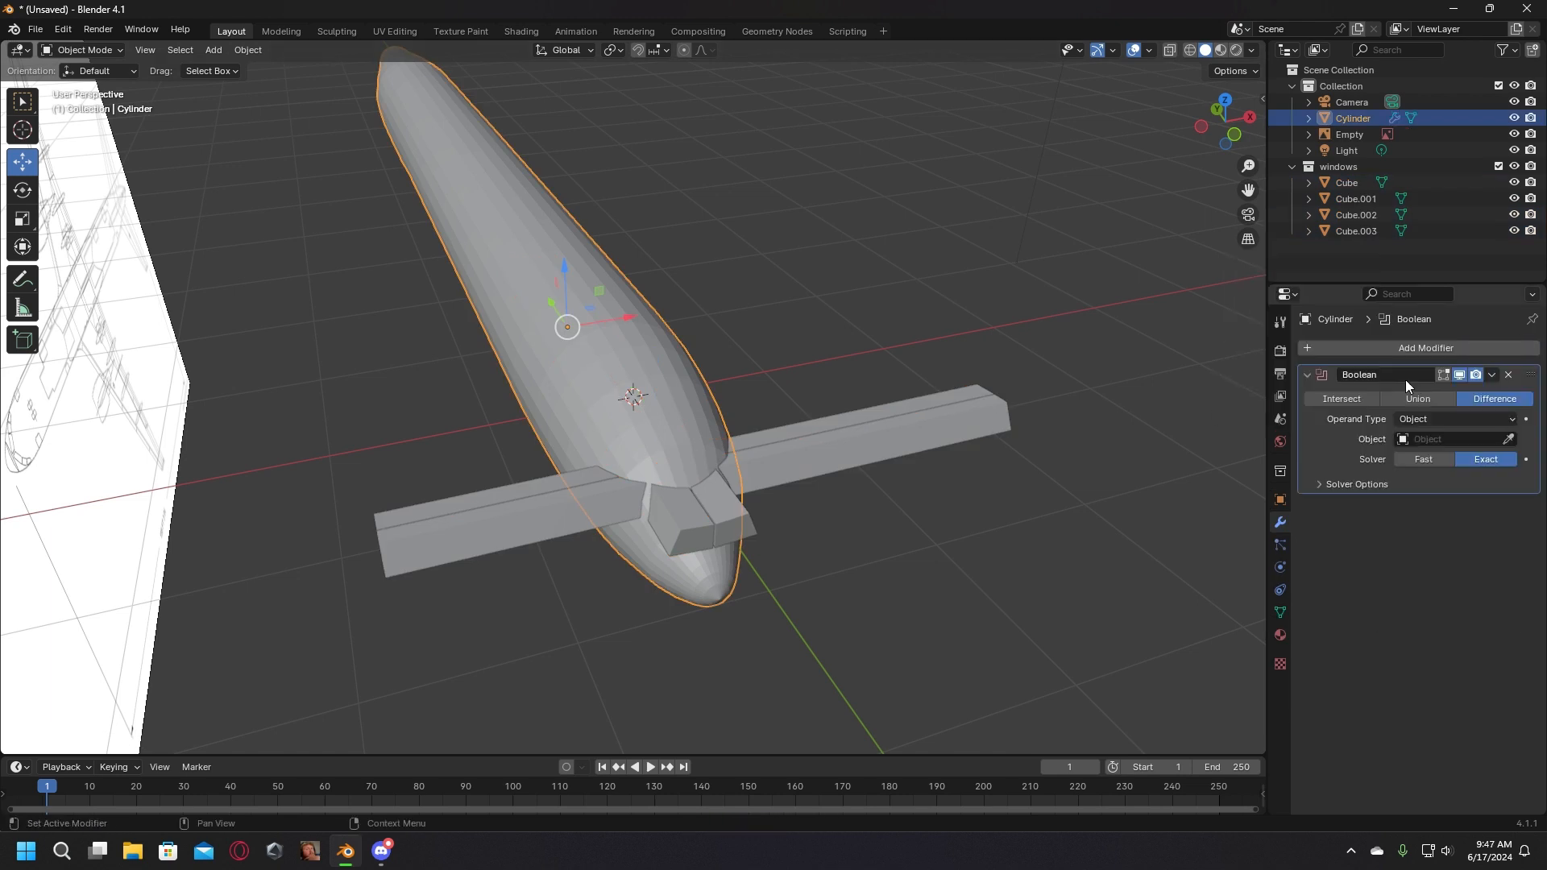
click(1515, 420)
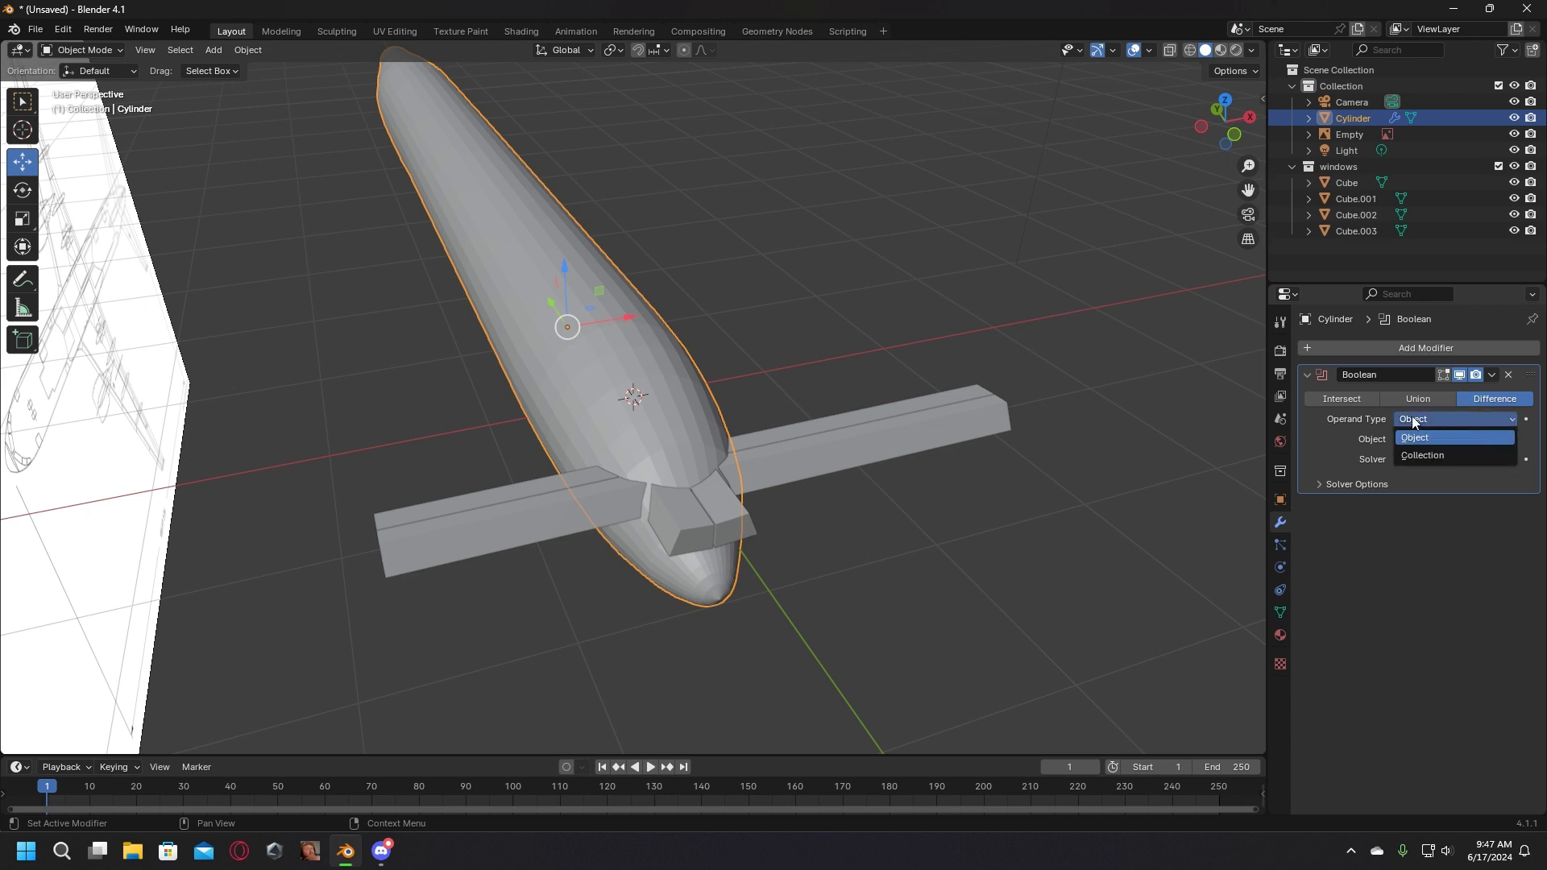
click(1434, 454)
click(1481, 439)
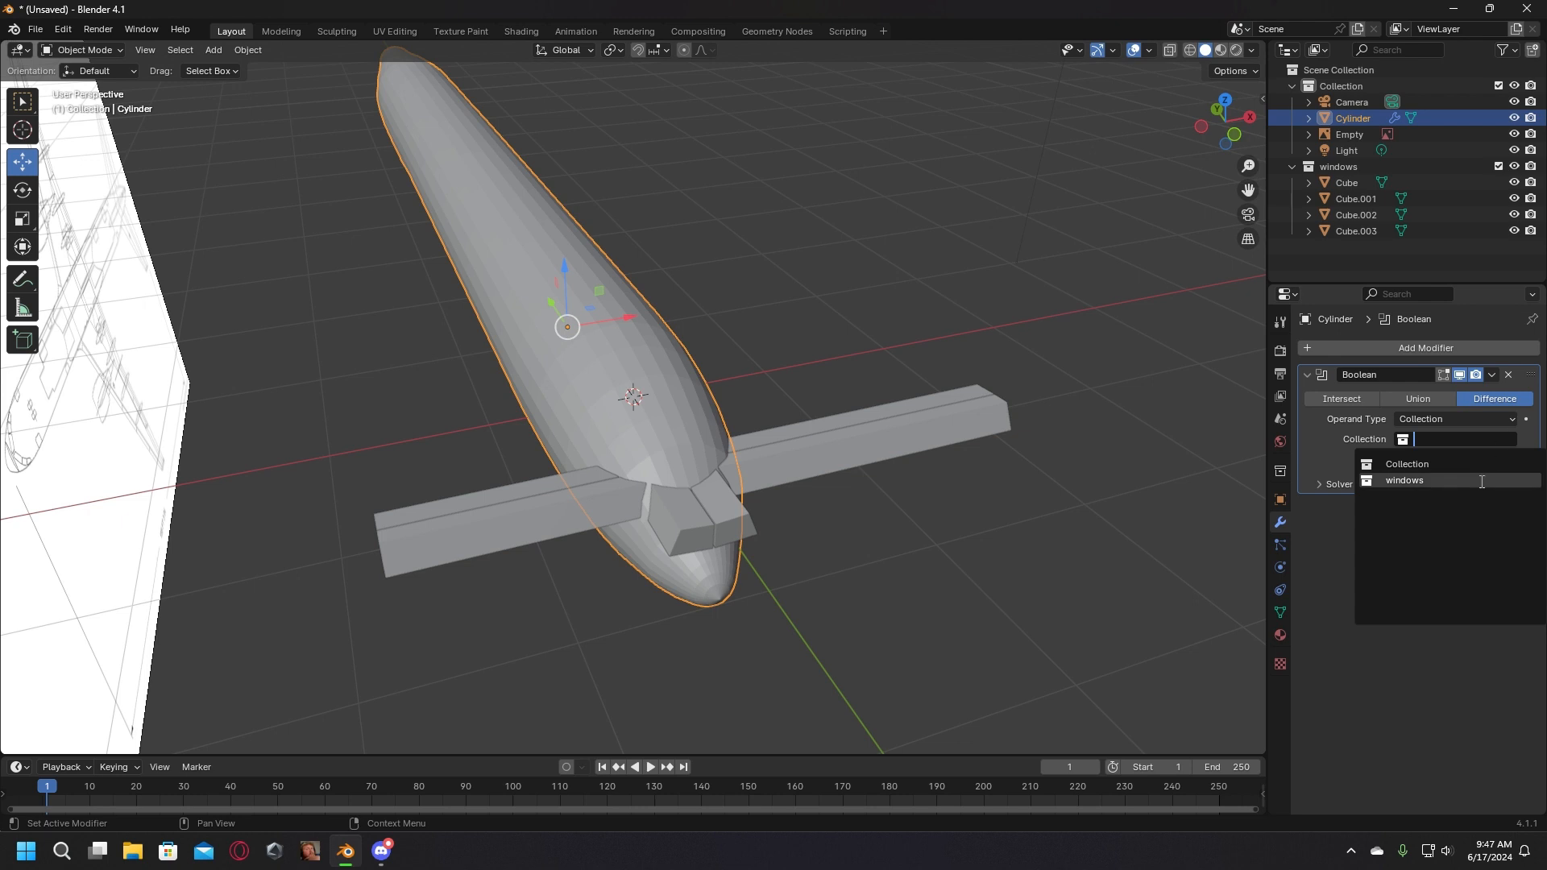
key(Return)
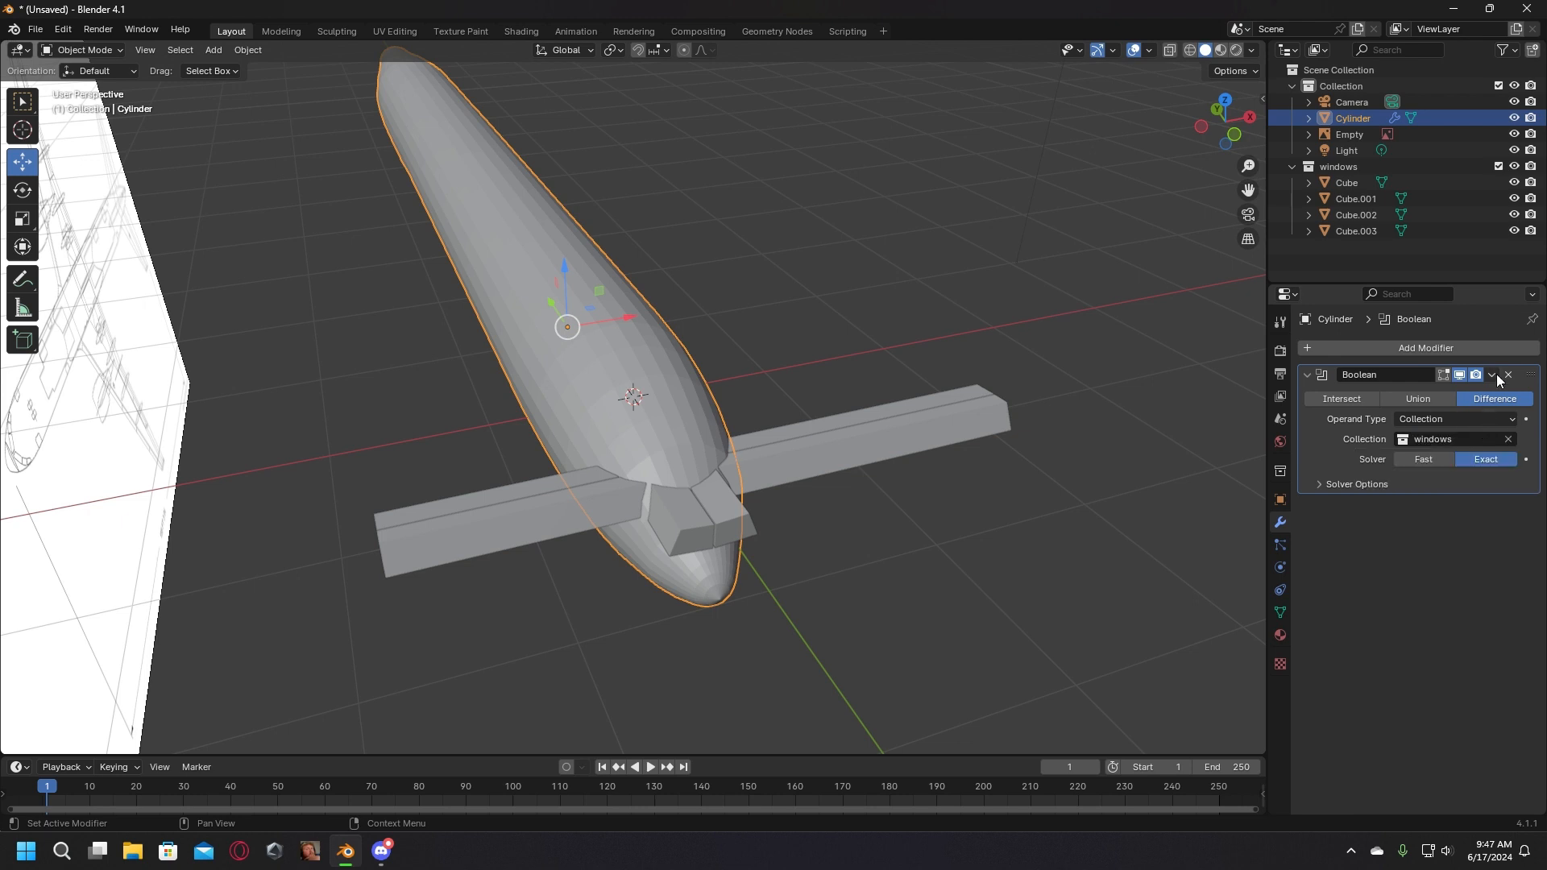
click(1492, 375)
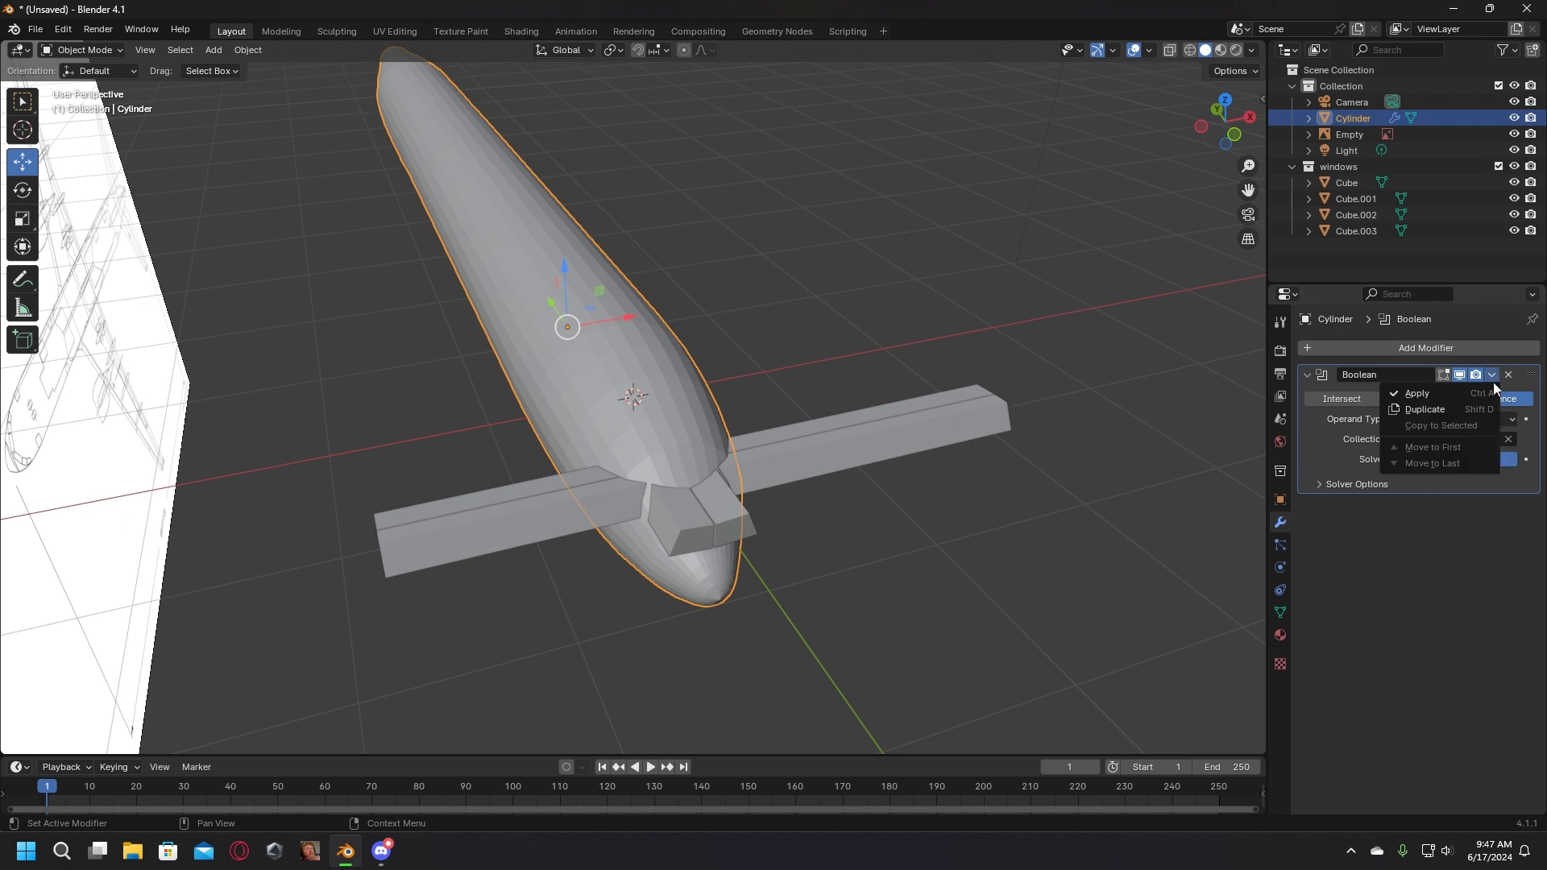
right_click(870, 563)
Step: Delete the four window blocks, Cube to Cube.003, from the windows collection
middle_drag(994, 618, 931, 480)
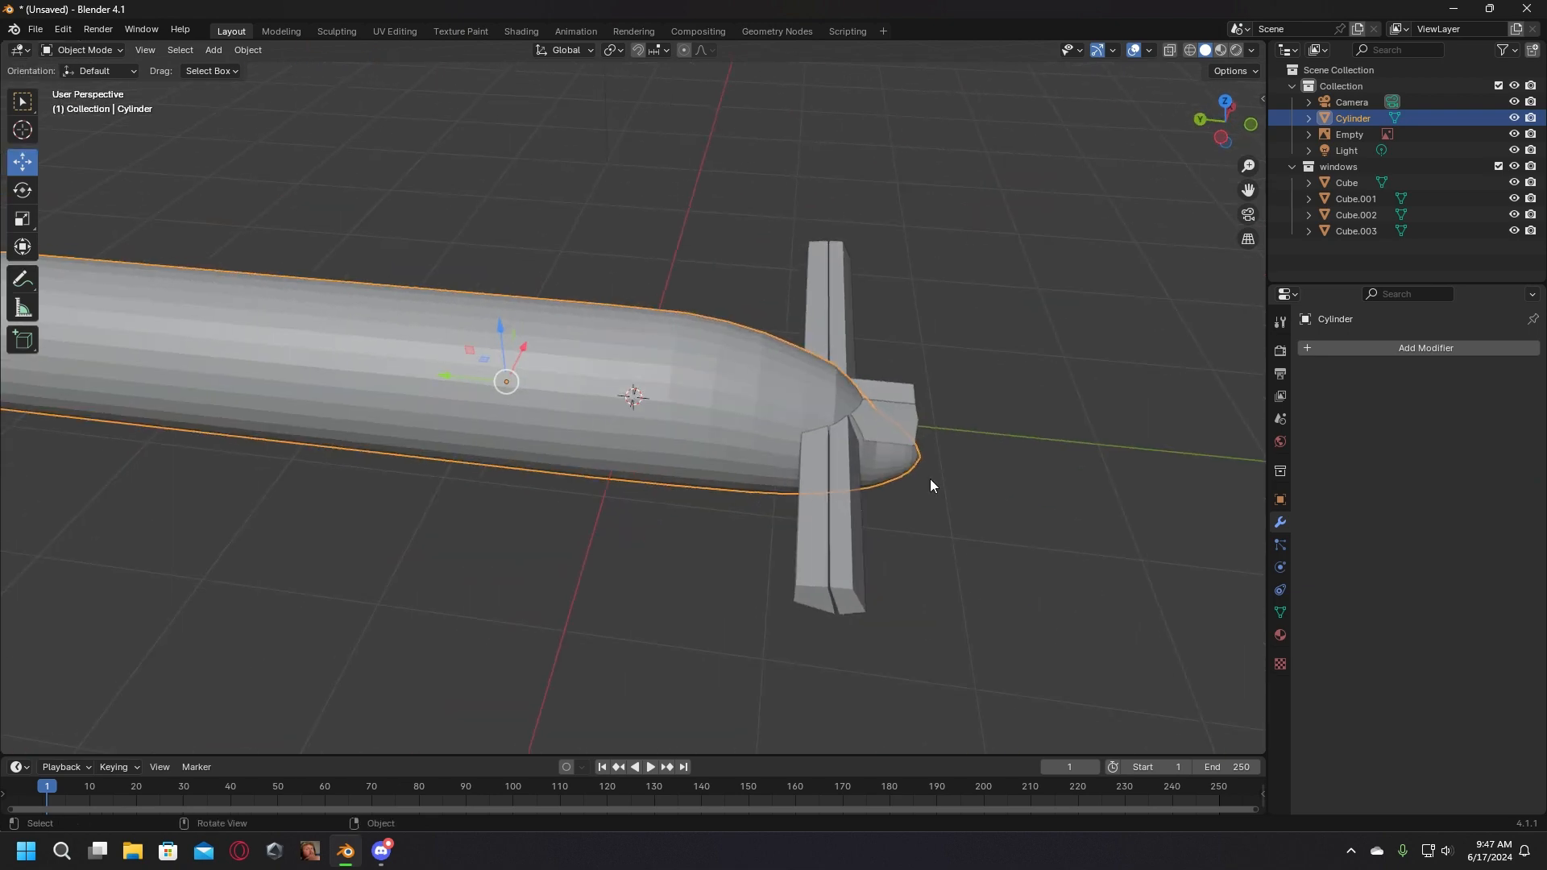
click(895, 417)
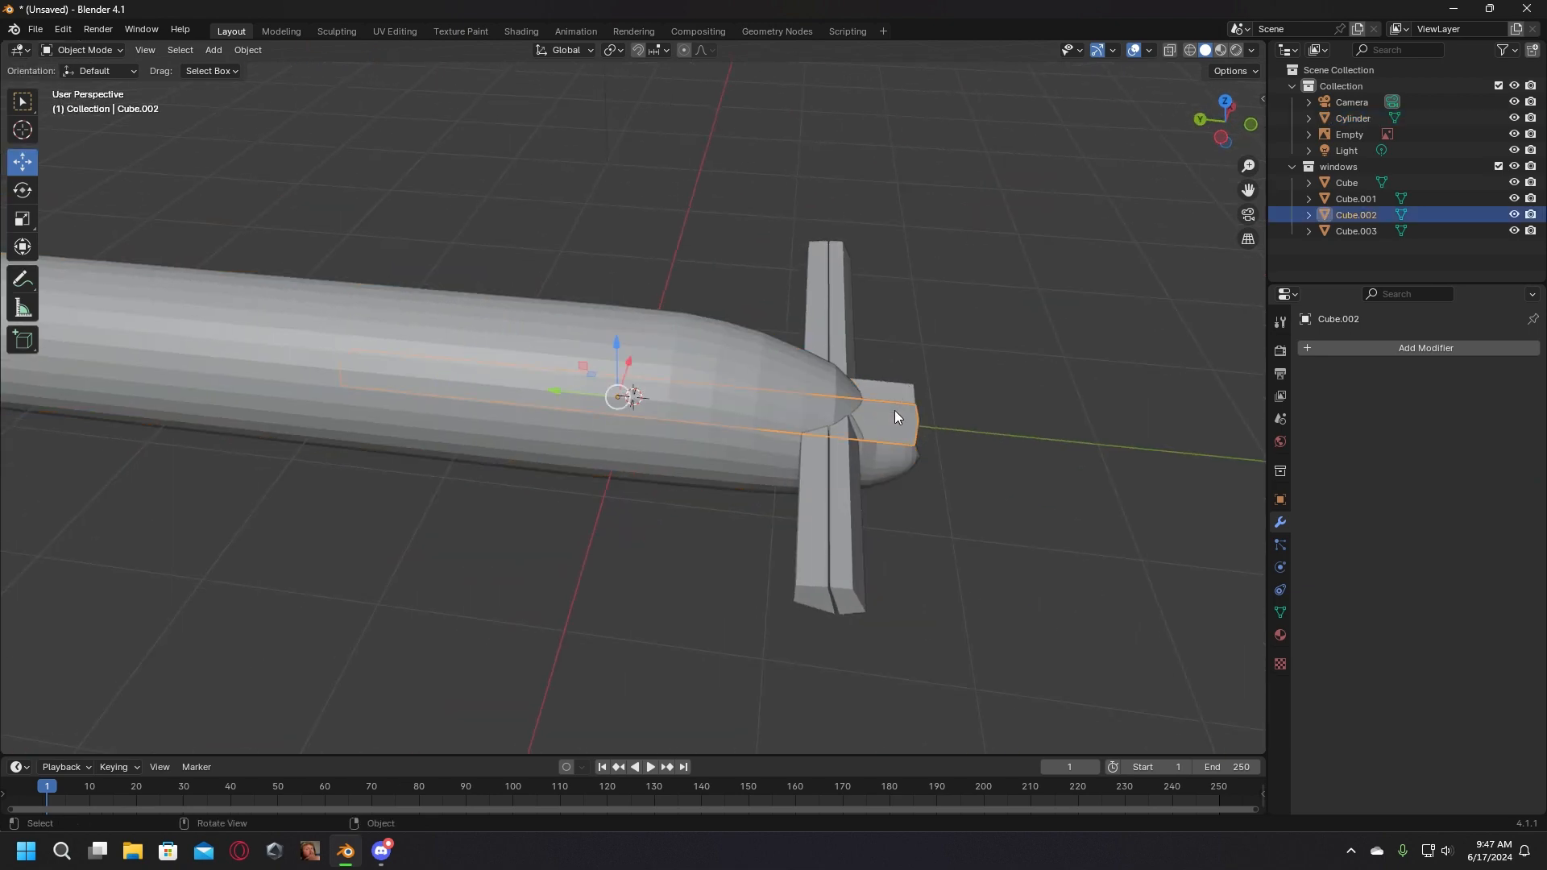
click(1353, 188)
key(Delete)
click(1355, 190)
key(Delete)
click(1355, 190)
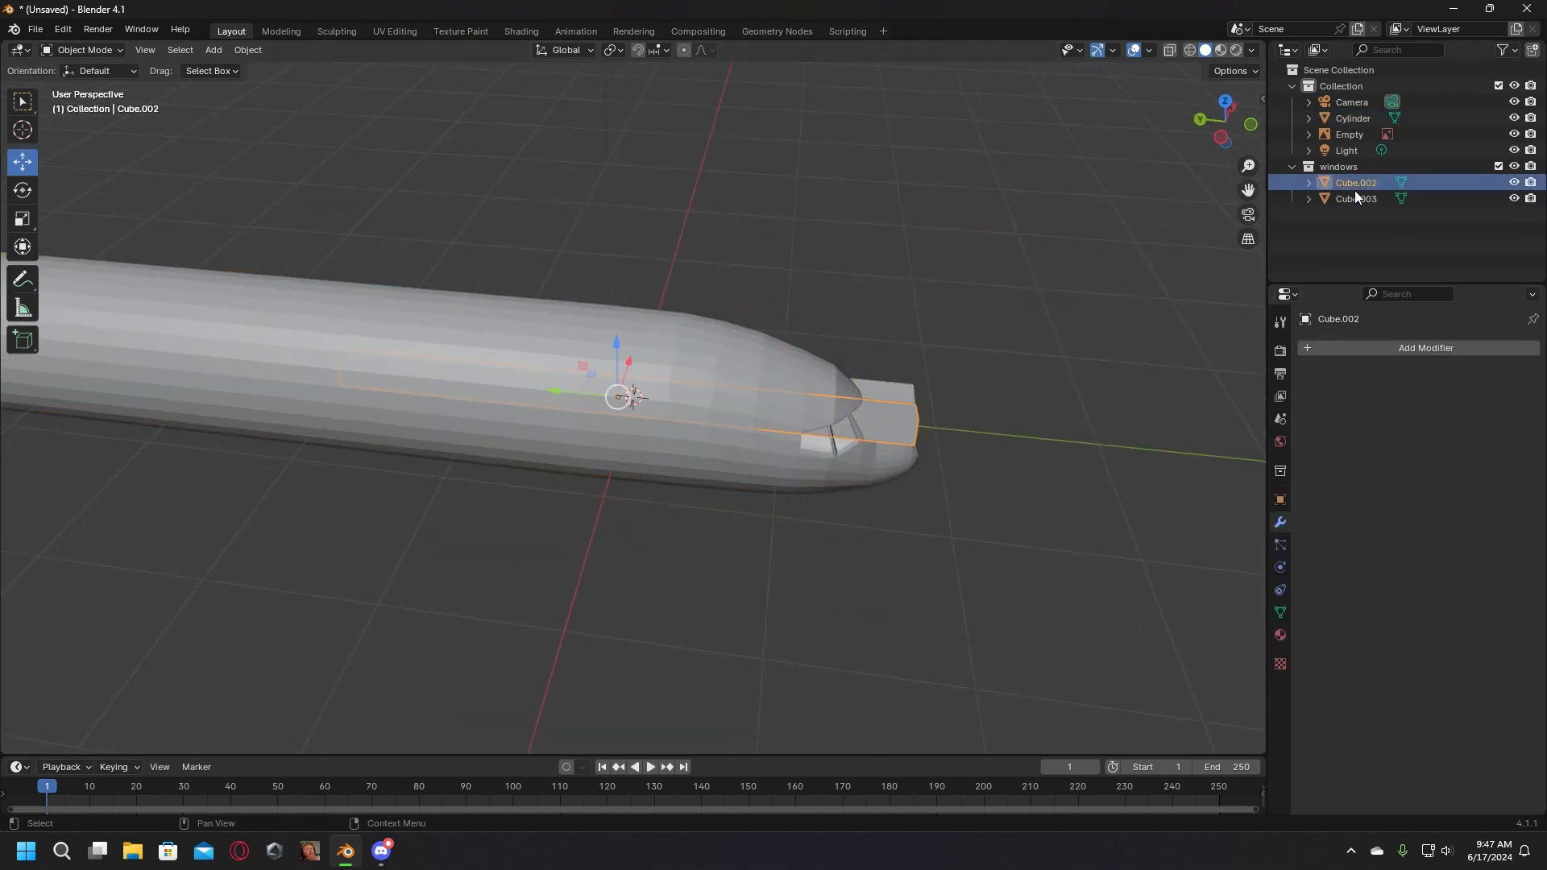
key(Delete)
click(1360, 181)
key(Delete)
Step: Examine the cockpit window cutouts in the fuselage nose from above, the front and the side against the blueprint
middle_drag(904, 372, 771, 466)
scroll(891, 312, up, 3)
scroll(891, 306, down, 2)
scroll(883, 297, up, 2)
scroll(772, 307, down, 3)
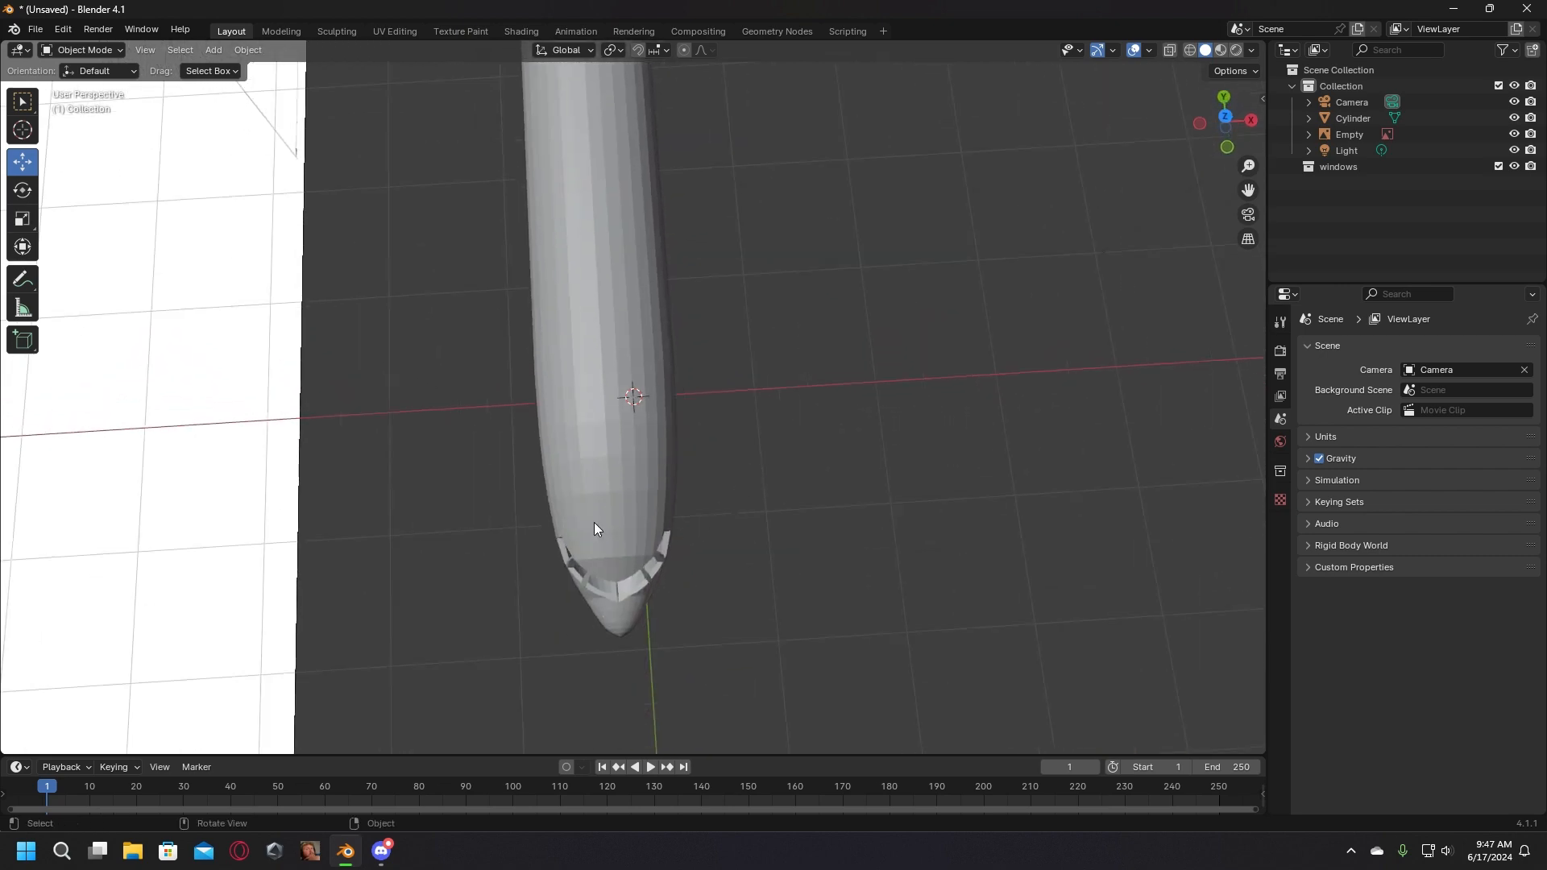
middle_drag(595, 528, 519, 431)
click(527, 418)
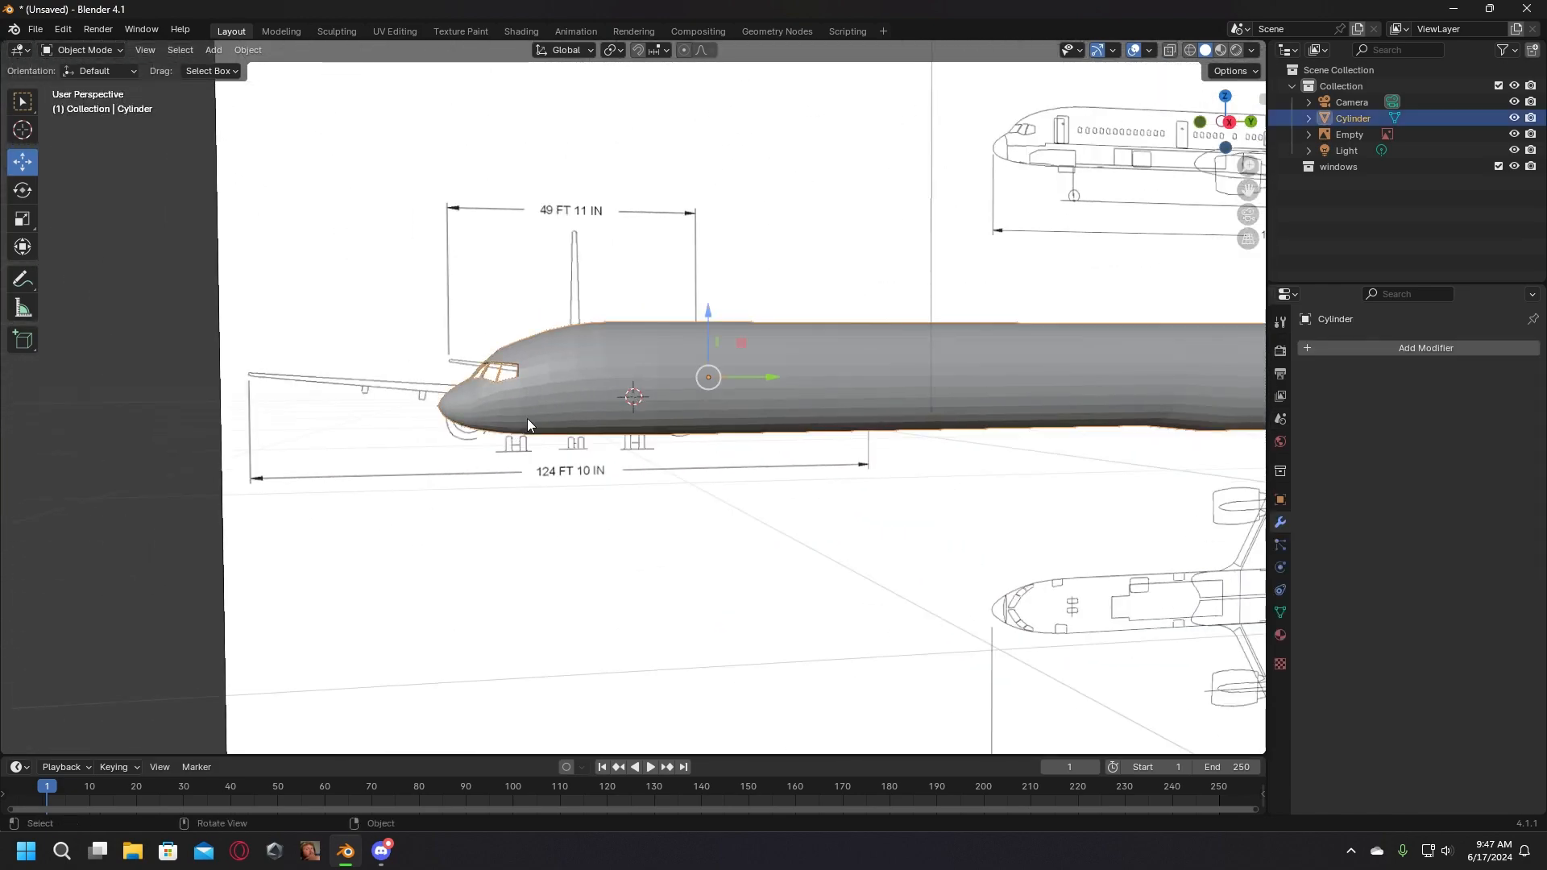
click(168, 469)
middle_drag(167, 469, 543, 436)
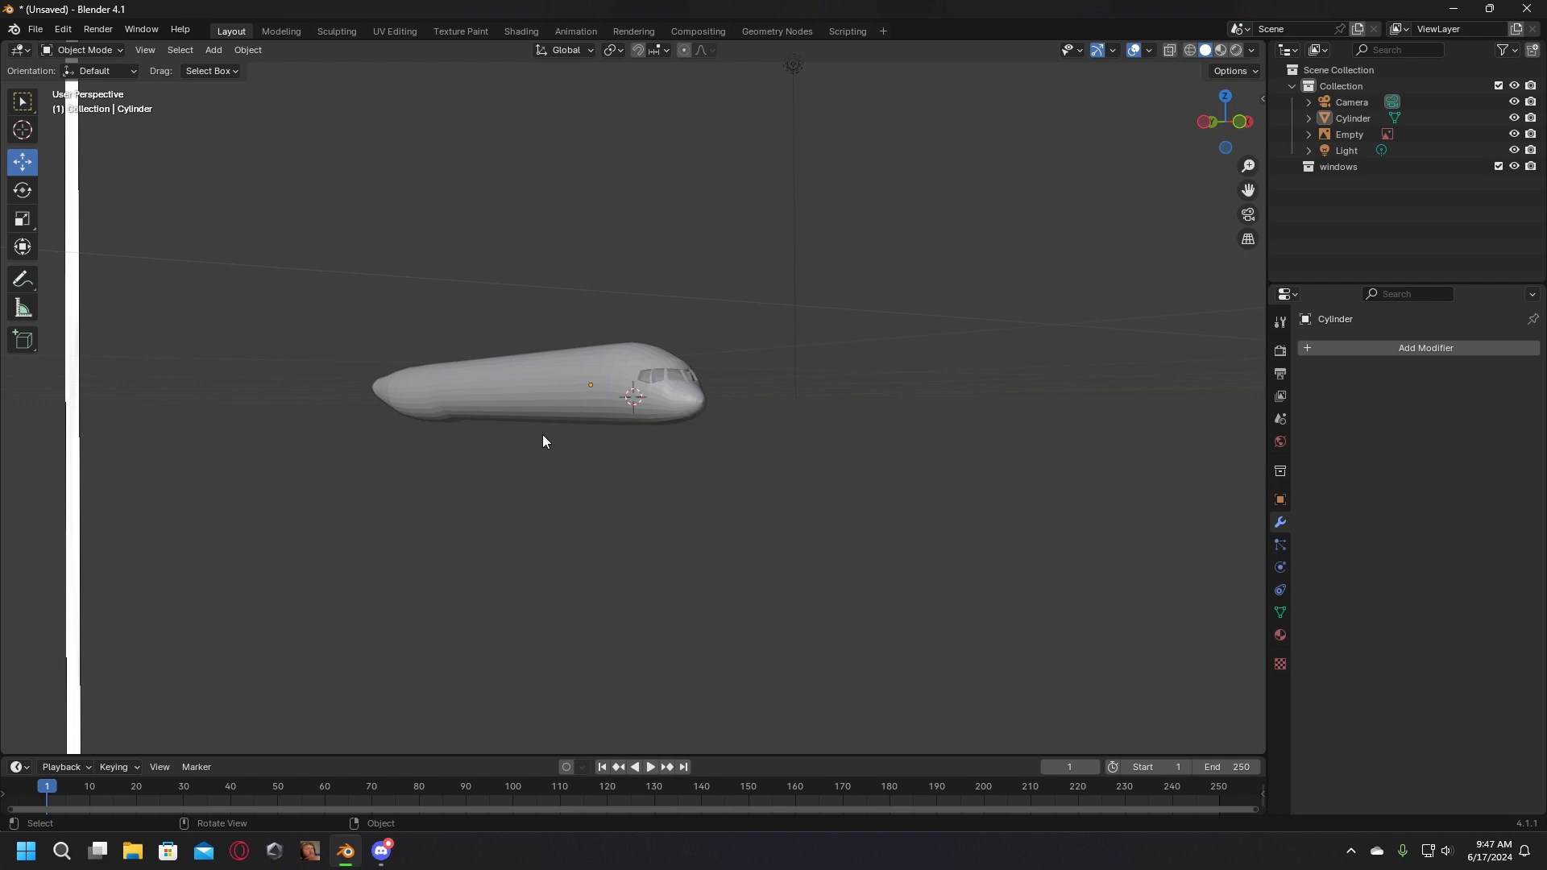
scroll(647, 538, up, 2)
middle_drag(688, 518, 501, 520)
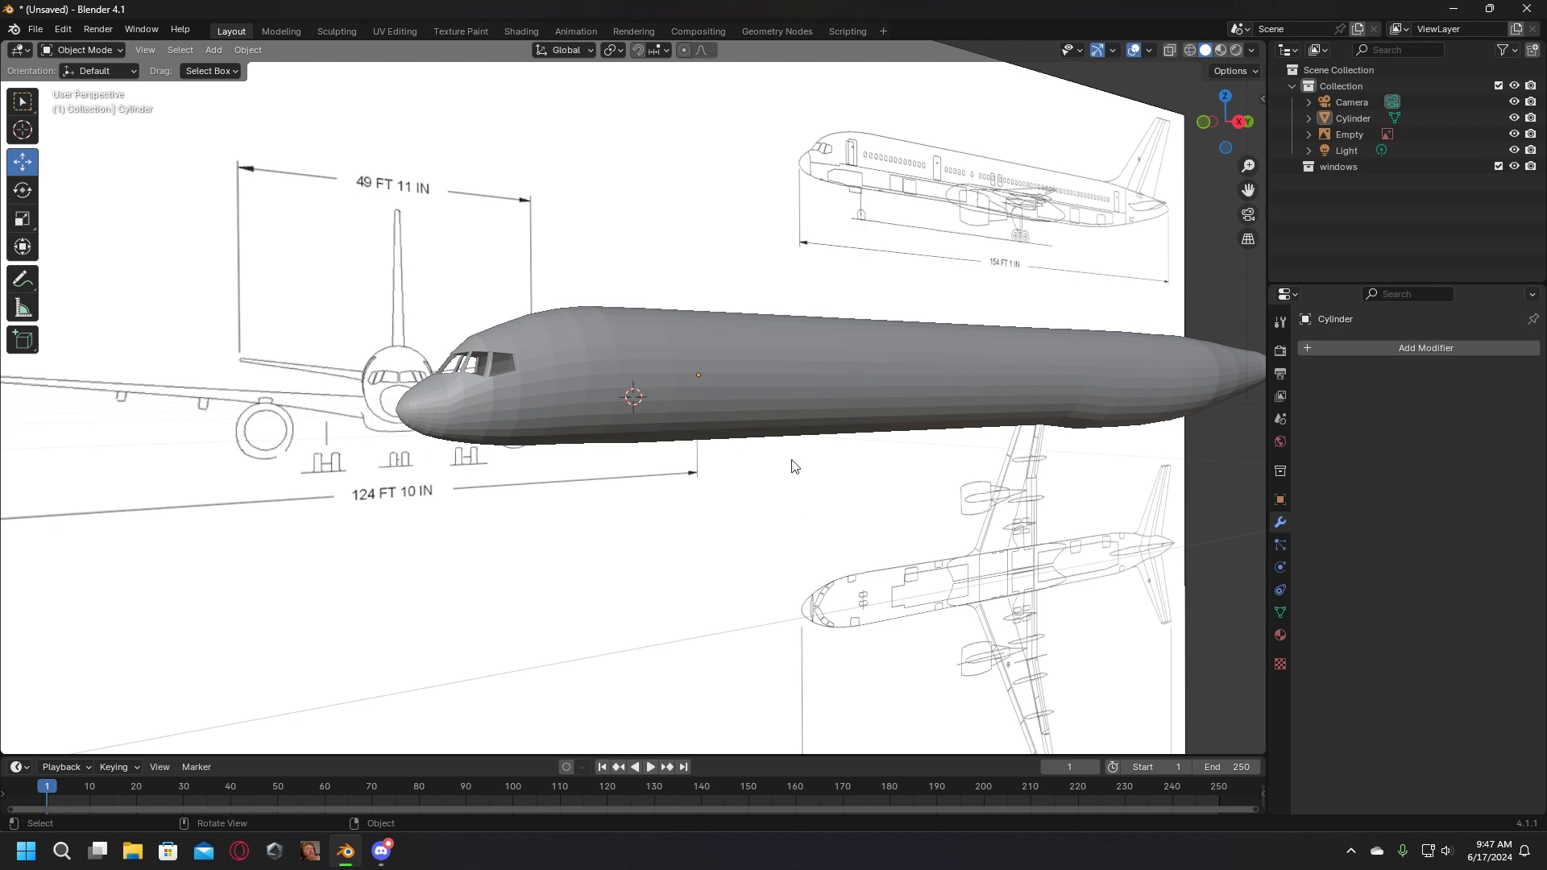
scroll(617, 571, down, 3)
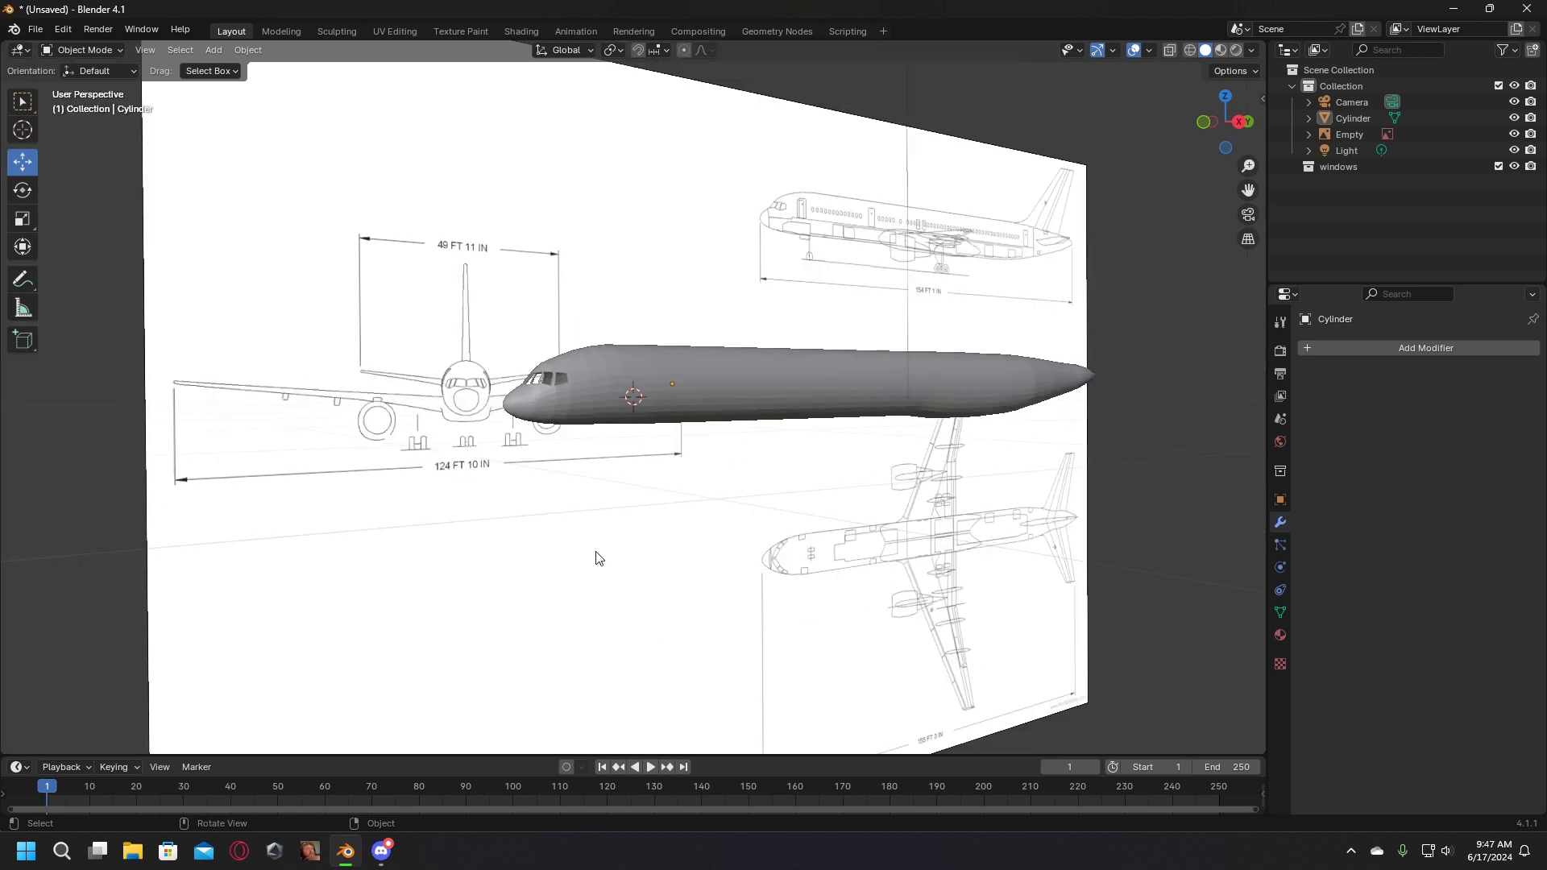